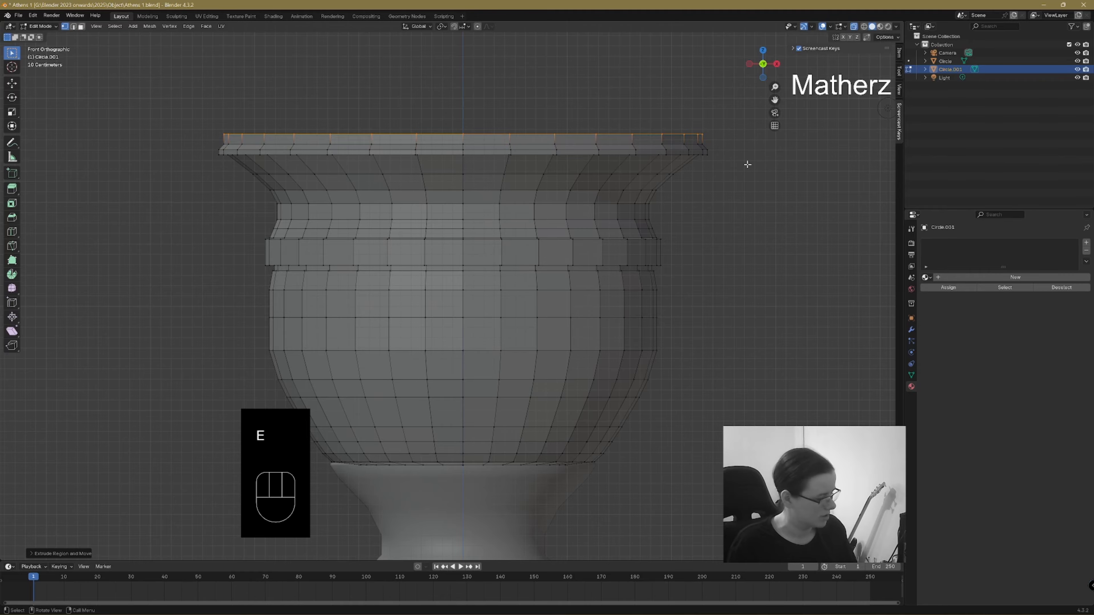
- Narrow the rim's top loop, extrude it upward about 0.09 m and scale the new loop inward to about 0.84
key(s)
click(725, 157)
key(e)
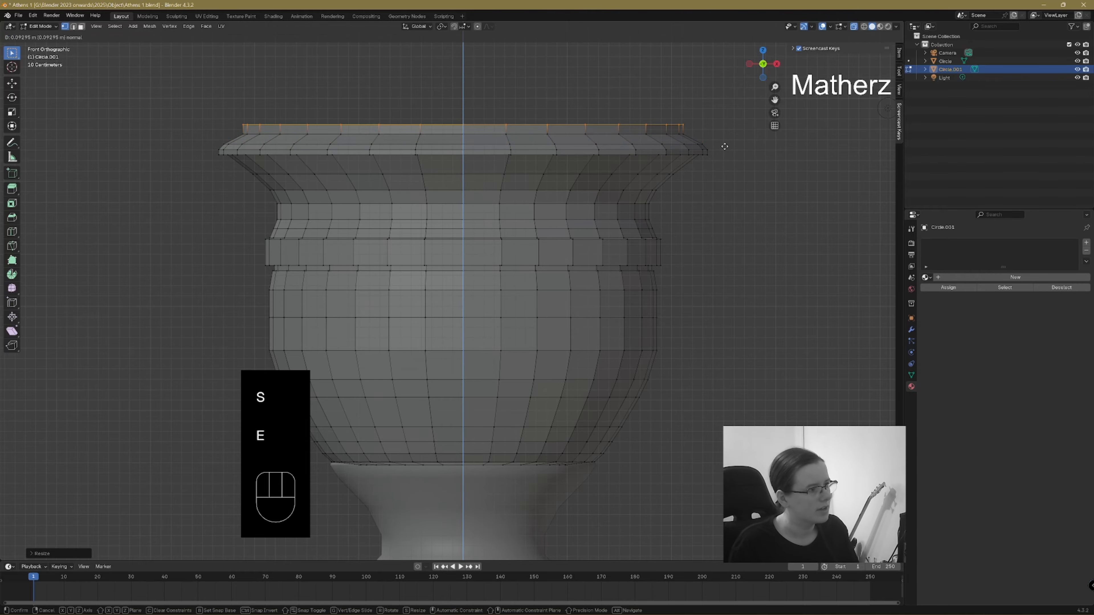
click(724, 147)
key(s)
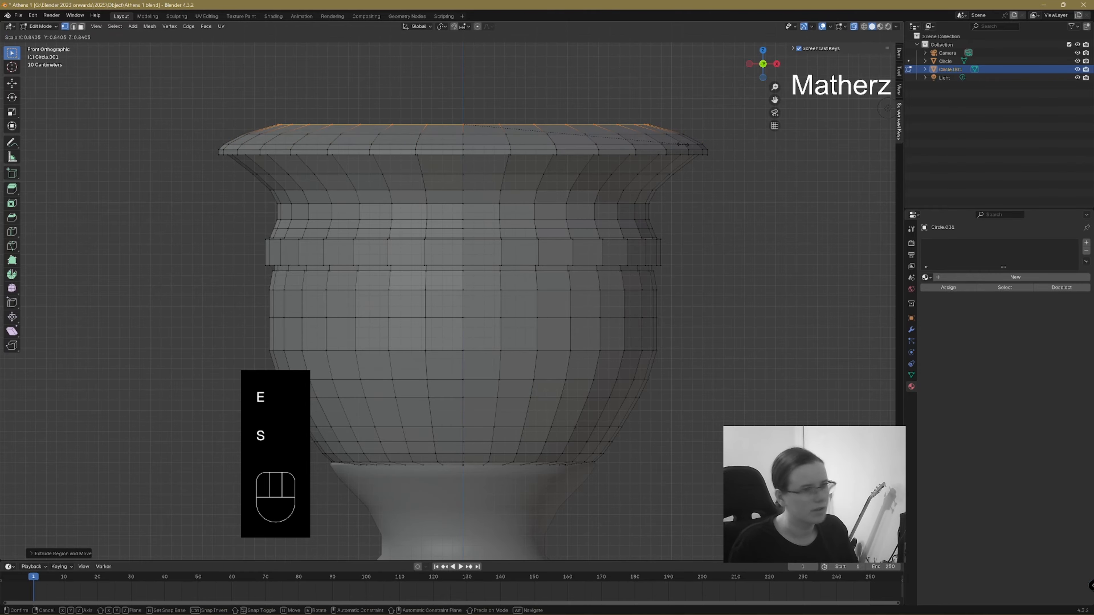
click(682, 145)
- Extrude the cap at the rim's opening slightly and scale it a little inward to start the bowl's inner wall
middle_drag(515, 183, 547, 221)
key(e)
click(553, 228)
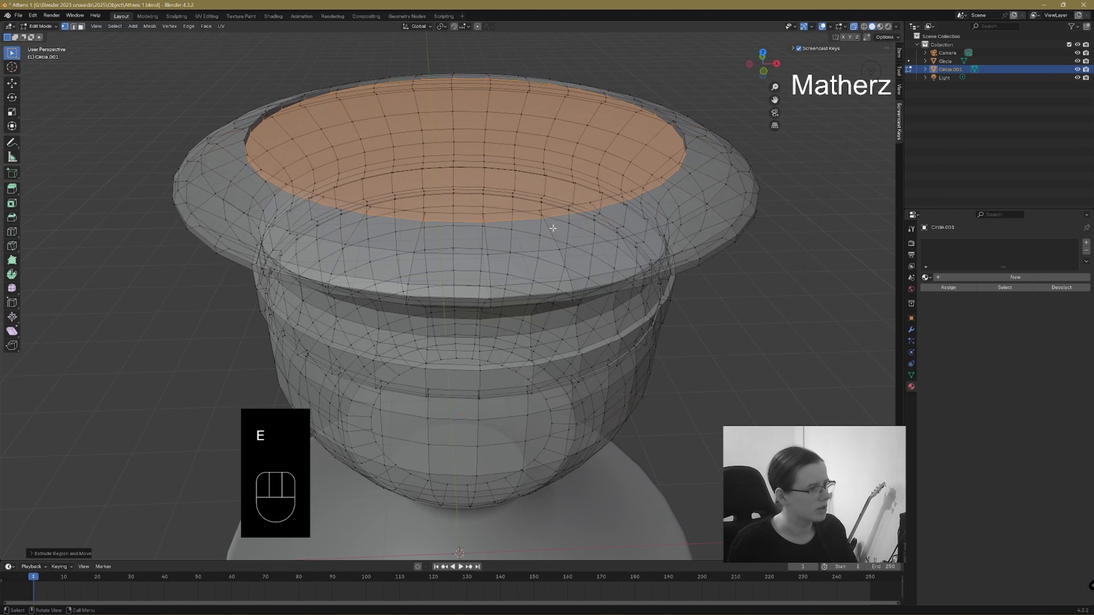
key(s)
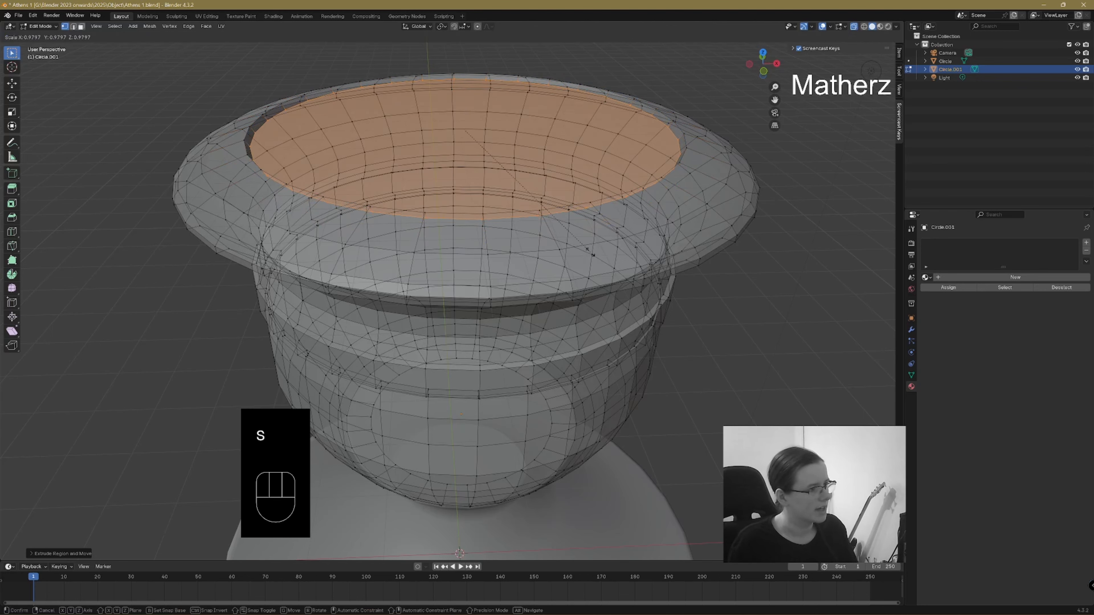
click(594, 255)
- Extrude the cap down about 0.3 m into the bowl, narrow it and extrude it down about 0.98 m more
key(e)
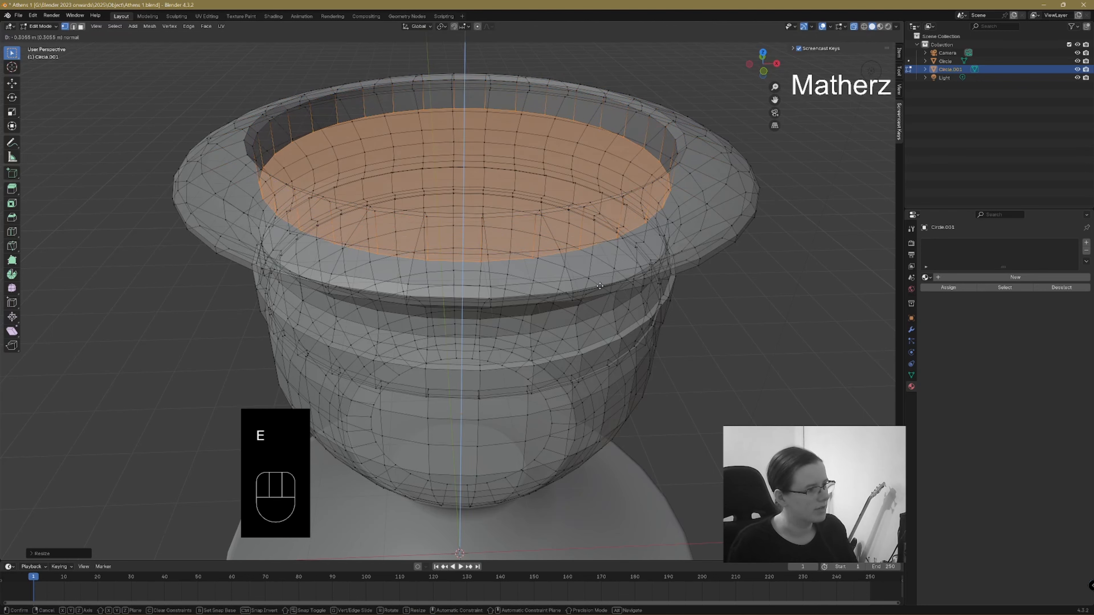
click(599, 286)
key(s)
click(597, 294)
key(e)
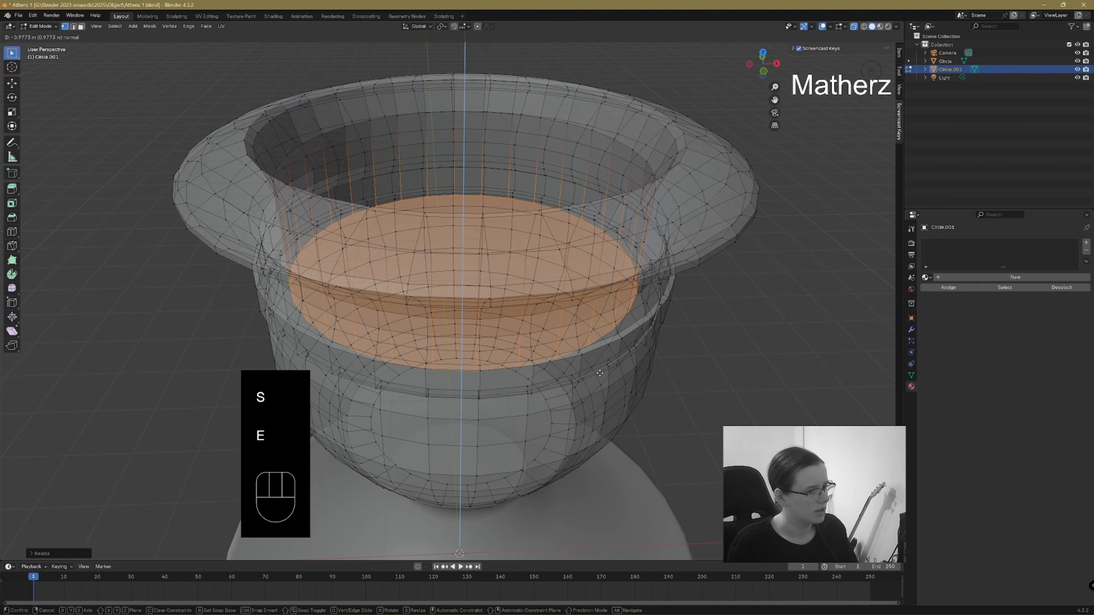
click(601, 375)
- In front view, reposition the inner wall's lowest loop along Z to just below the bowl's raised band
key(KP_1)
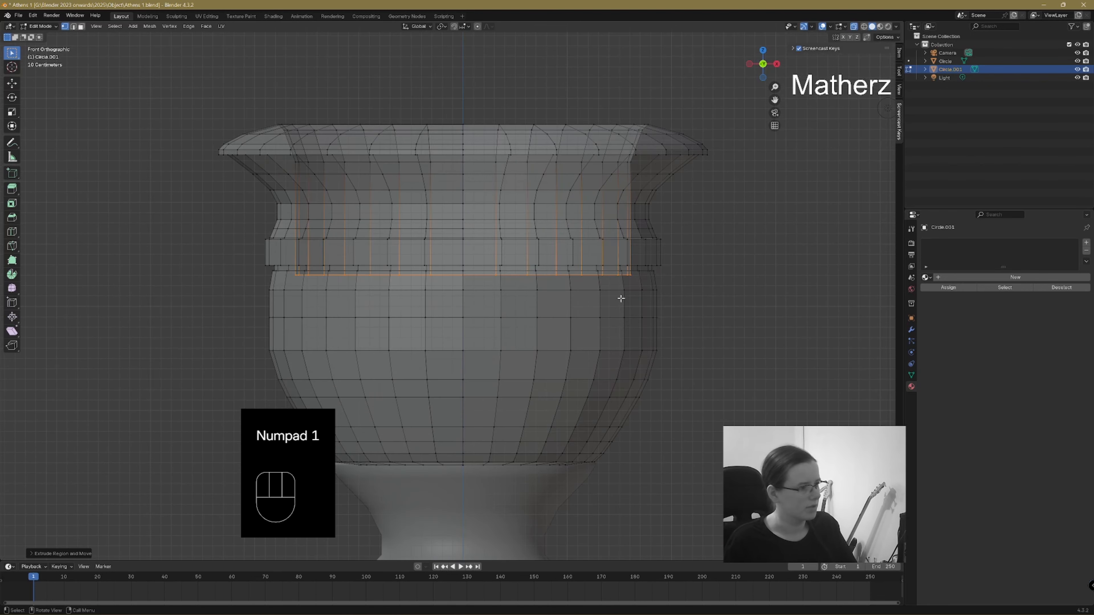
key(g)
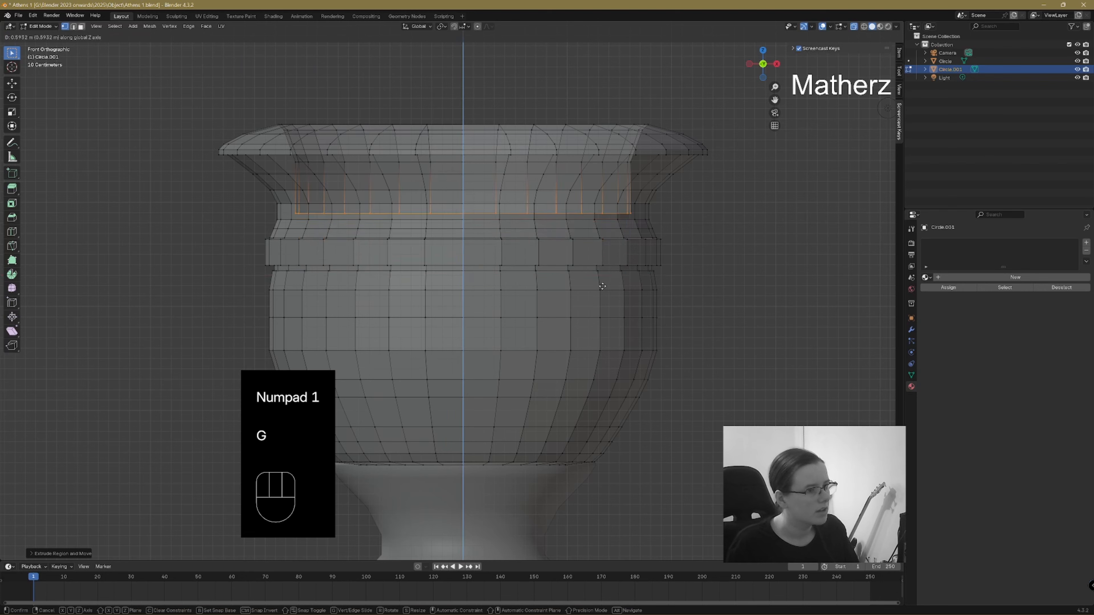
click(602, 258)
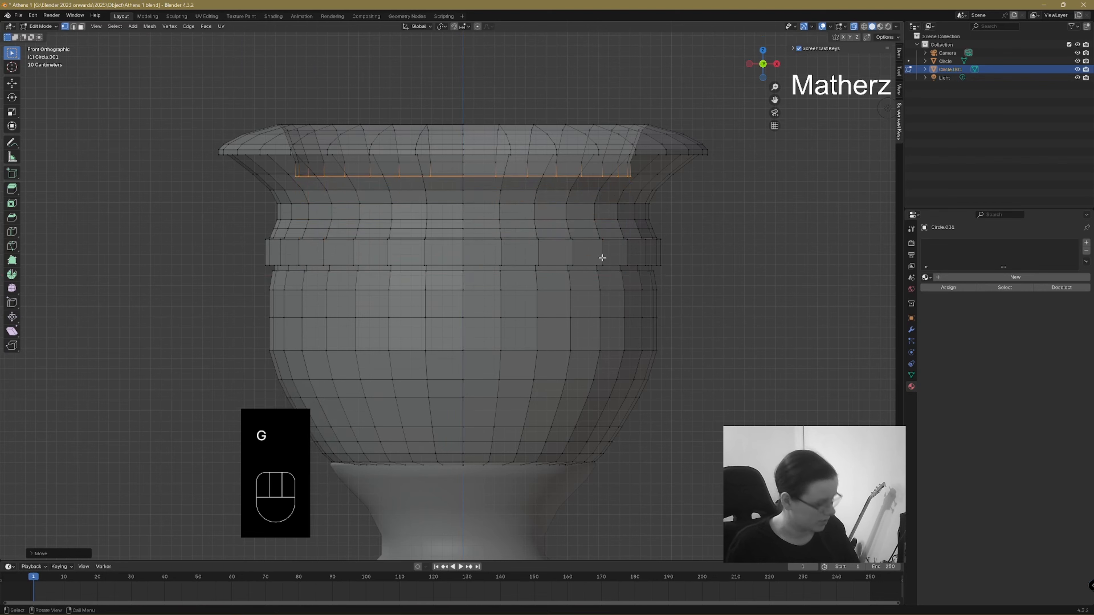
key(g)
middle_drag(603, 258, 601, 284)
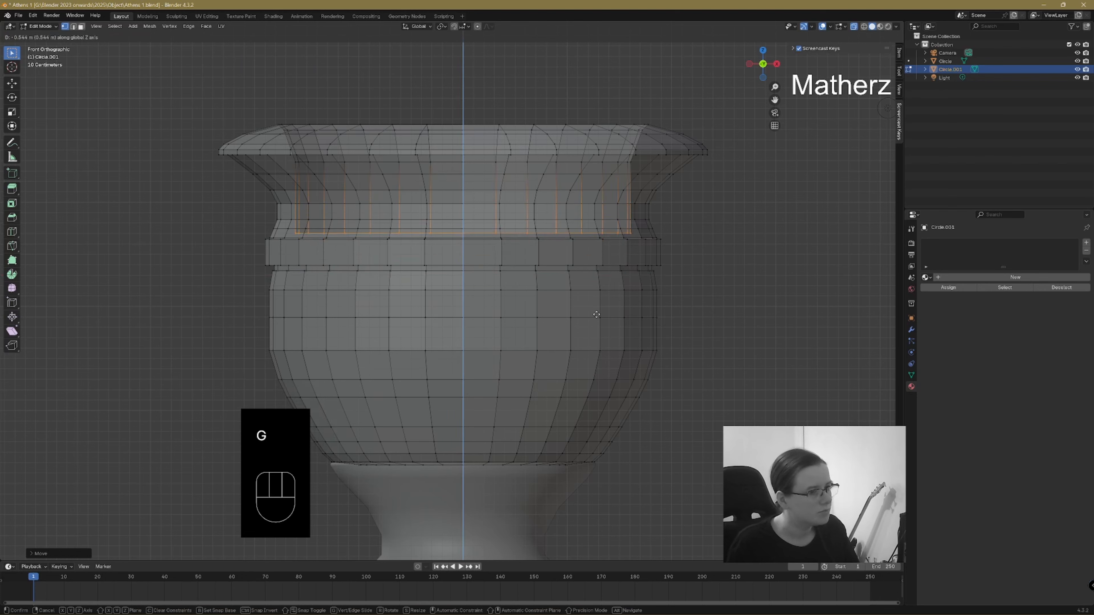
click(594, 363)
- Extrude the inner wall's lowest loop down about 1.03 m and scale it slightly inward to taper the wall
key(e)
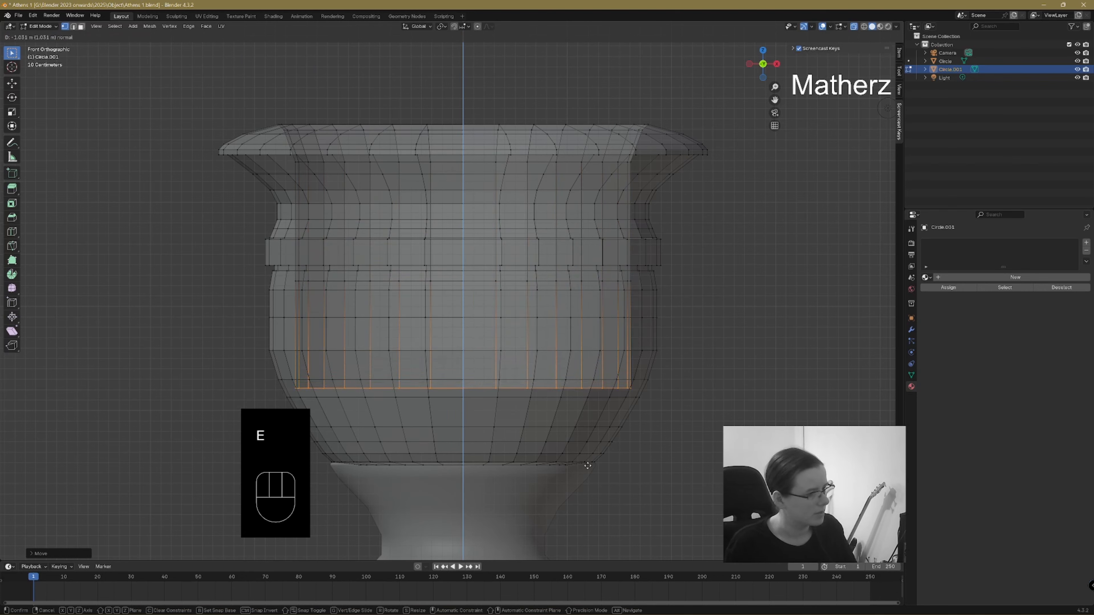
click(587, 465)
key(s)
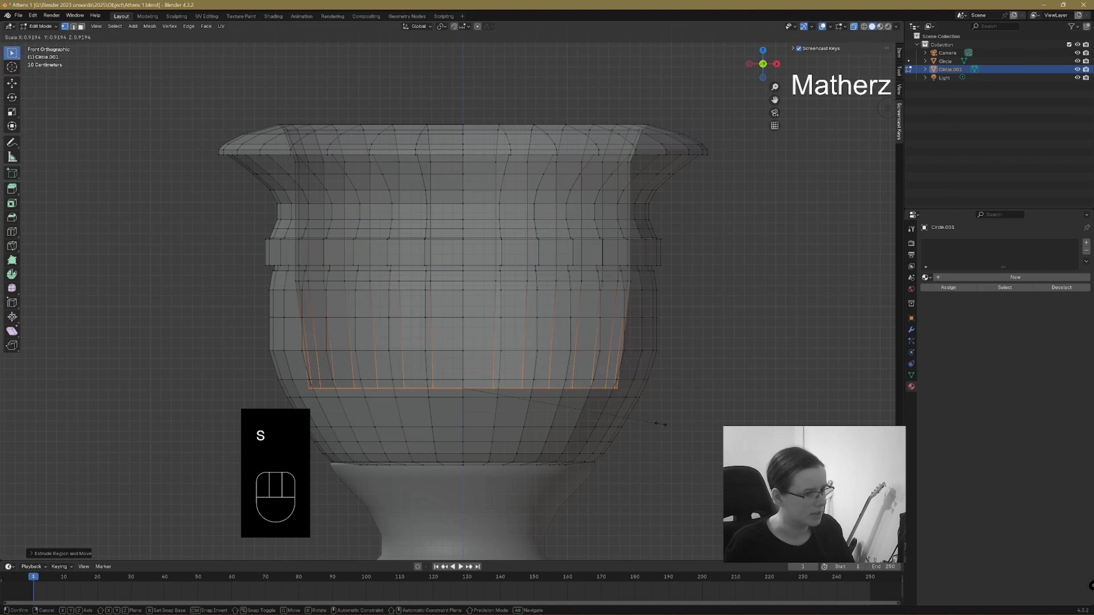
click(620, 440)
- Extrude the inner wall down to just above the bowl's base and scale the end loop to about 0.64
key(e)
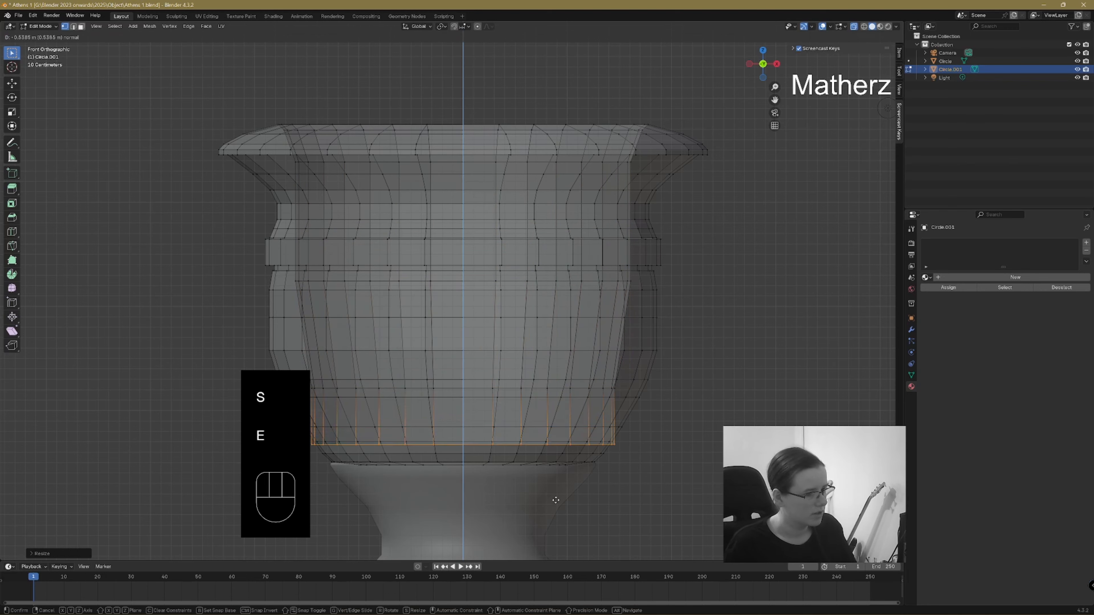
click(638, 463)
key(s)
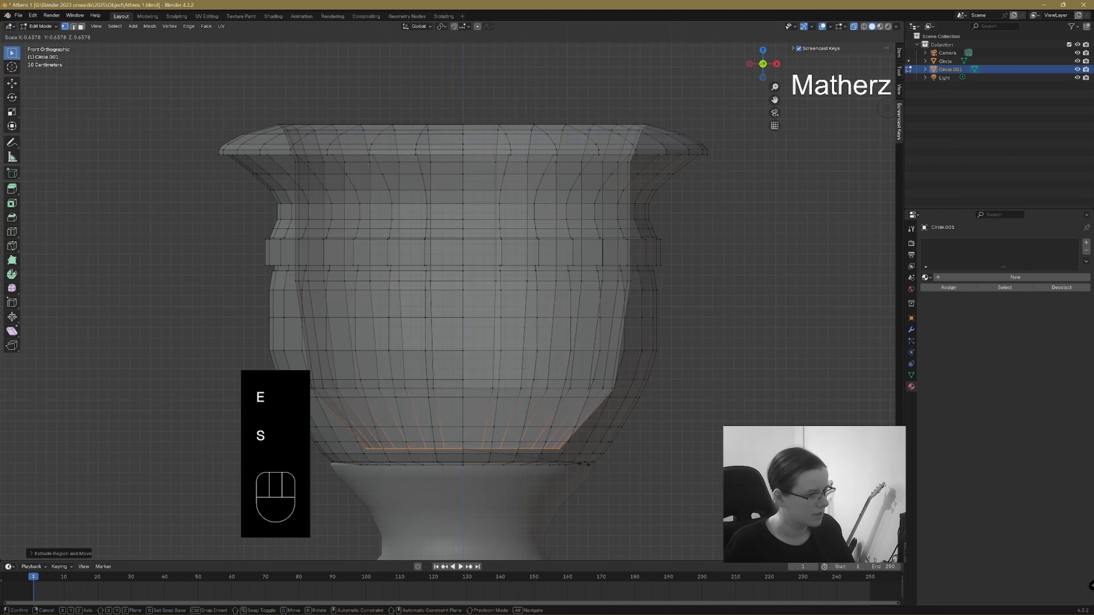
click(583, 463)
- Return to Object Mode and turn off X-ray display
click(48, 27)
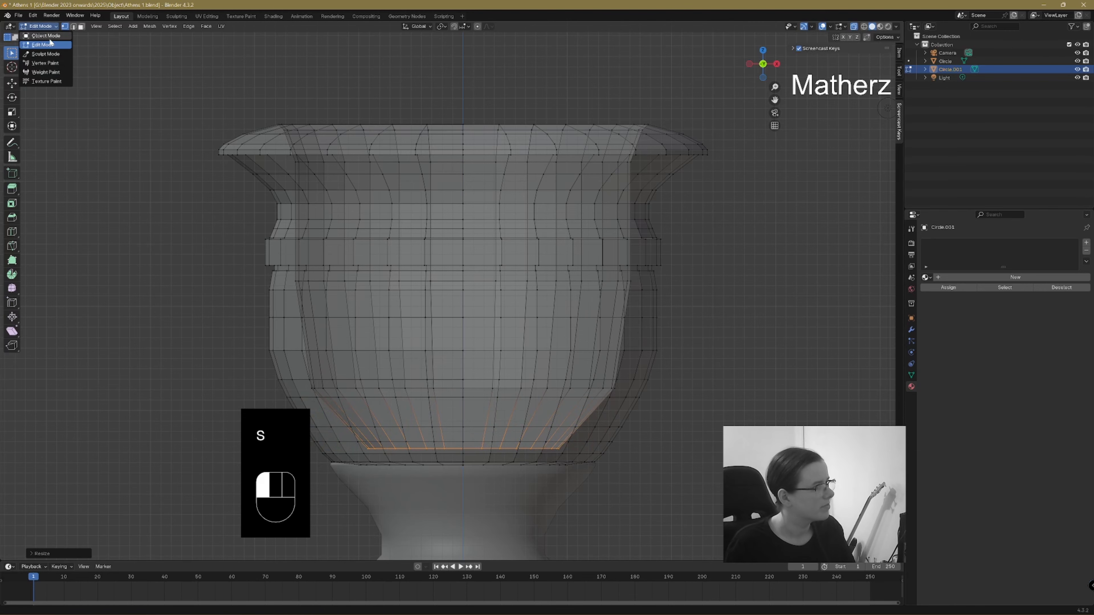
click(41, 35)
click(171, 165)
right_click(315, 231)
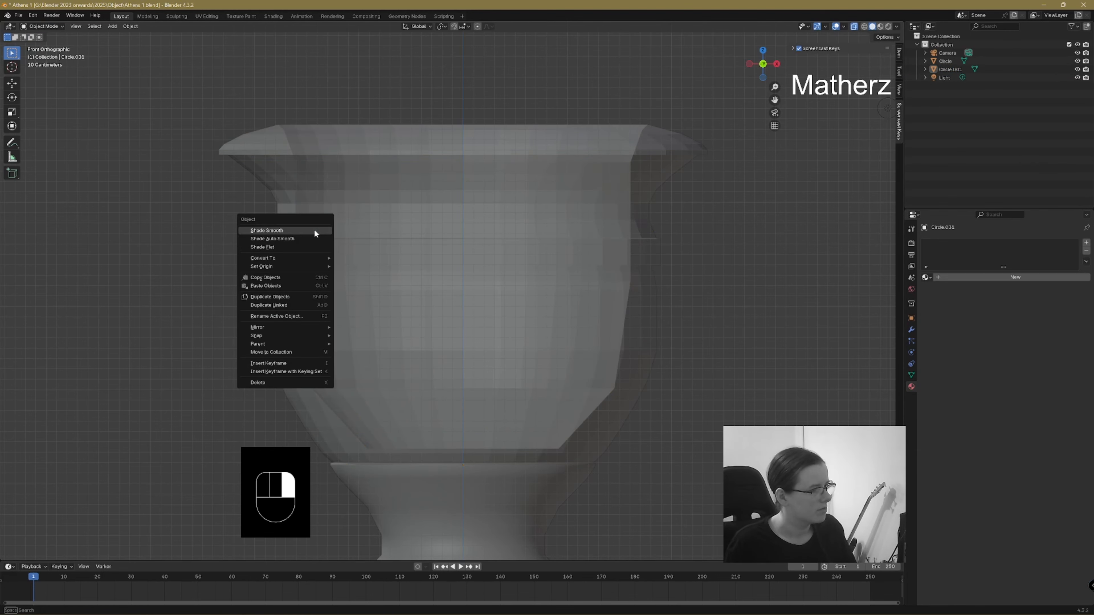
click(314, 230)
click(854, 26)
- Select the bowl object and apply Shade Smooth to it
scroll(739, 184, down, 5)
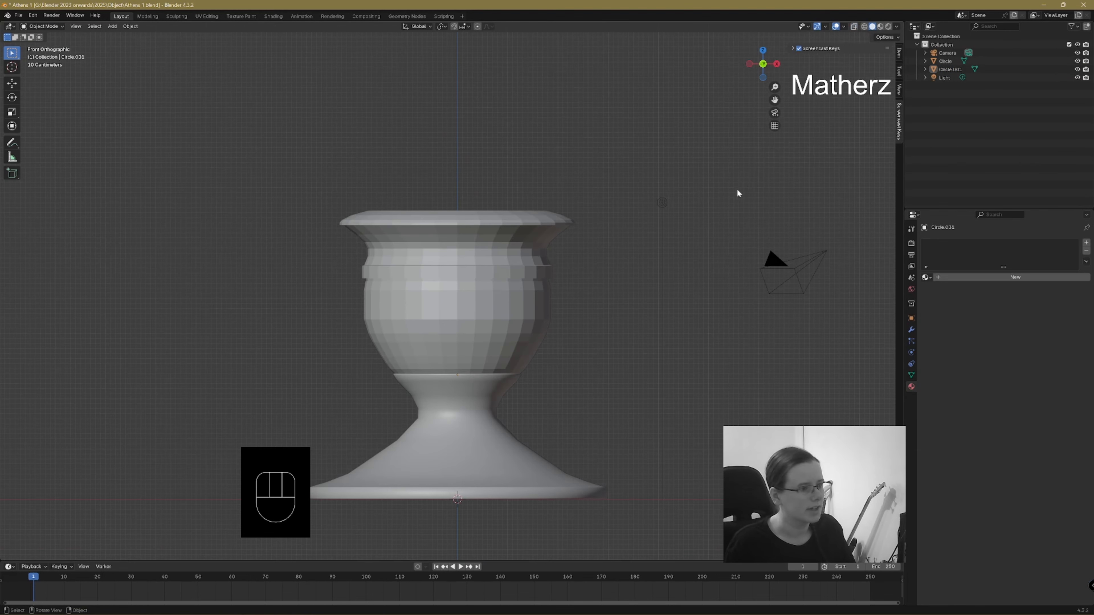
right_click(452, 285)
click(453, 284)
click(455, 286)
right_click(456, 286)
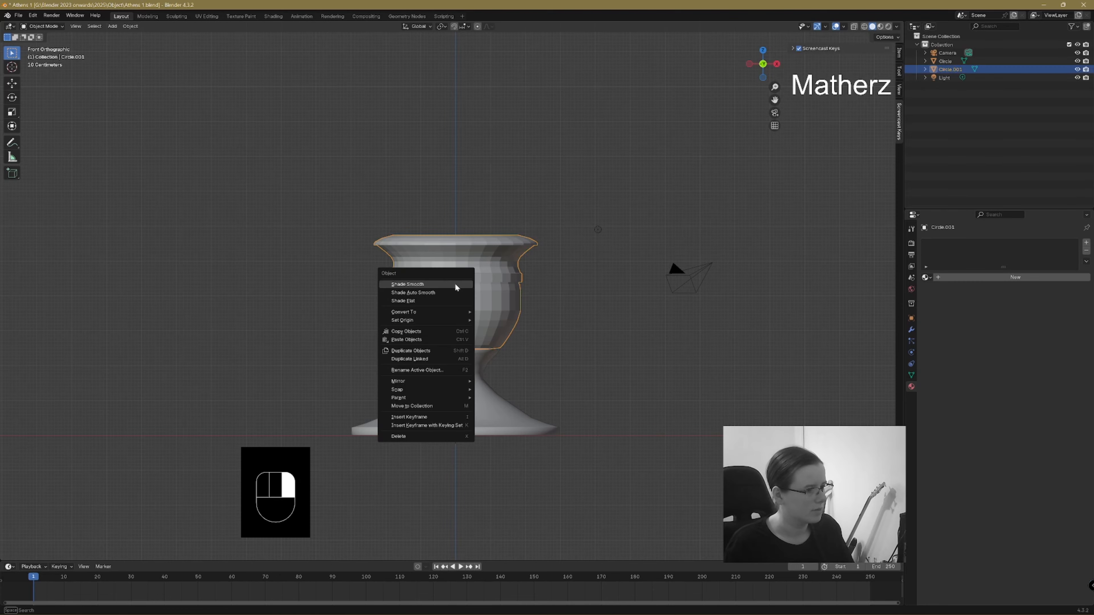
click(455, 286)
- Select the flared base object beneath the bowl
middle_drag(676, 289, 598, 342)
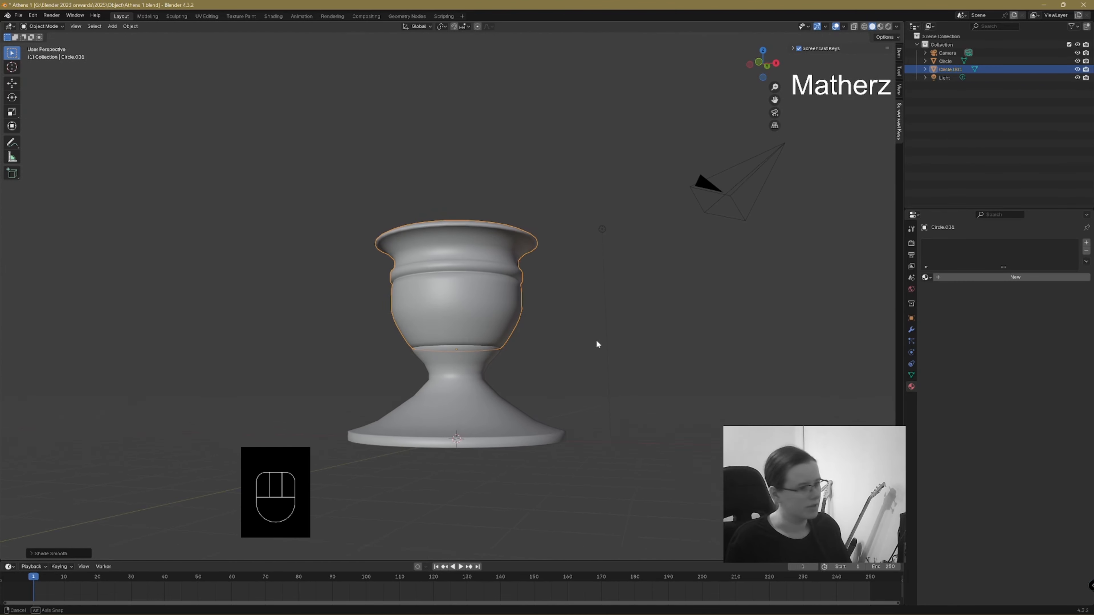
click(494, 411)
middle_drag(659, 233, 587, 395)
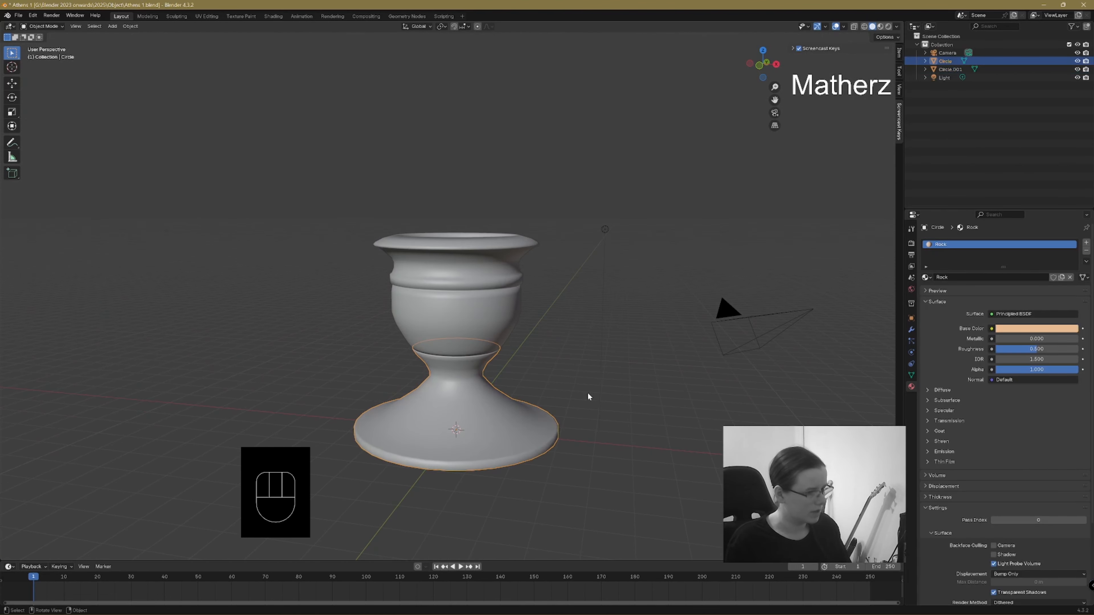
- Try scaling the base down uniformly and adjusting its height along Z, and undo both scalings
key(s)
click(512, 437)
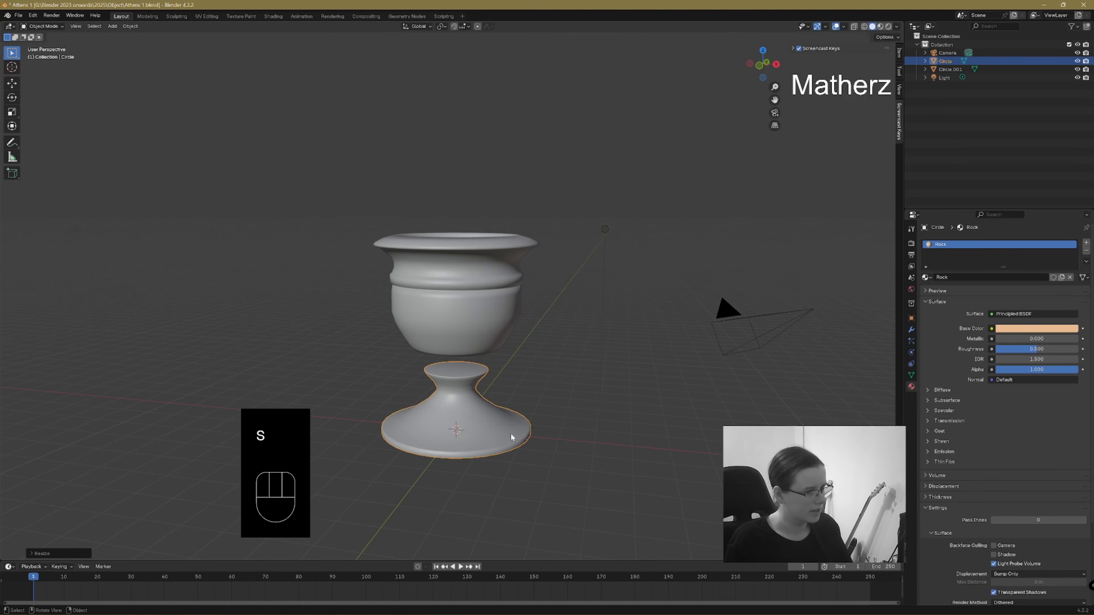
key(s)
key(z)
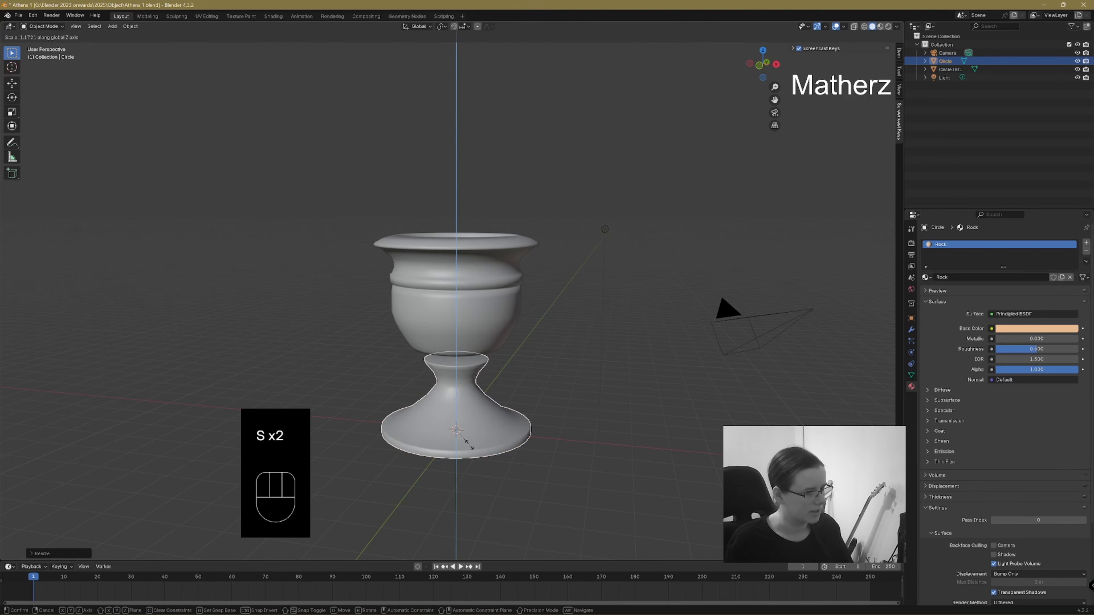
click(461, 441)
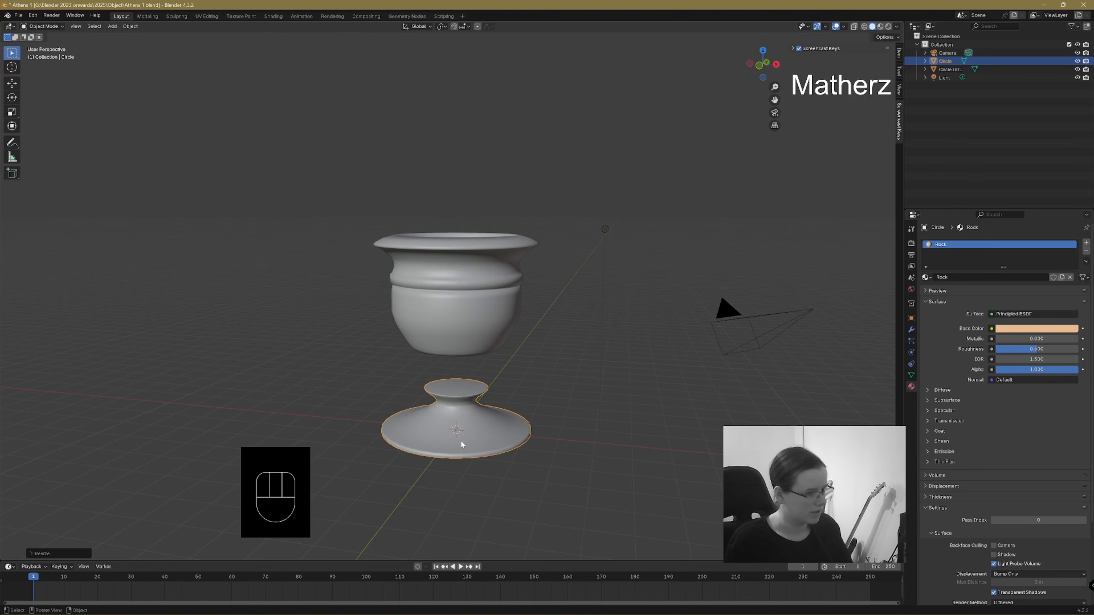
key(ctrl+z)
key(ctrl+z)
- Enter Edit Mode on the base object and turn on X-ray display
middle_drag(461, 441, 253, 58)
click(41, 26)
click(43, 45)
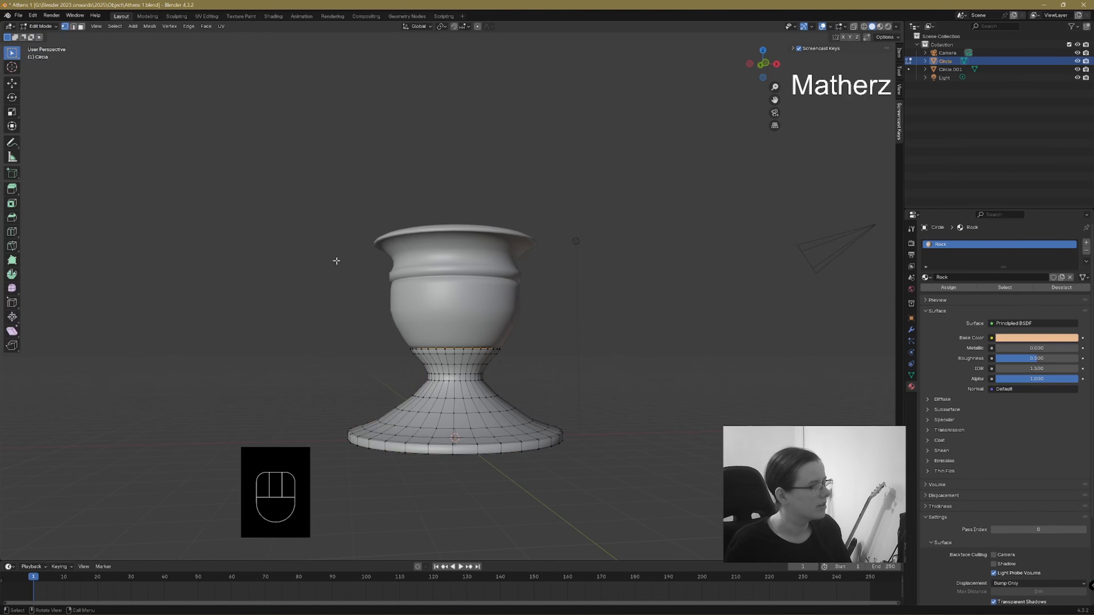
scroll(544, 369, up, 4)
shift+middle_drag(544, 369, 539, 250)
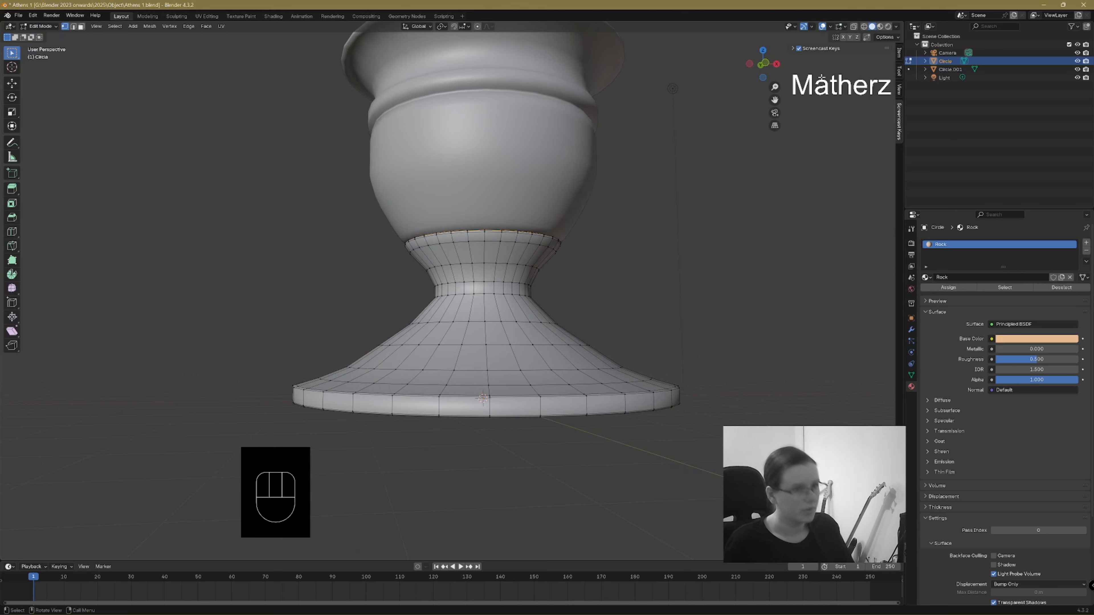
click(854, 27)
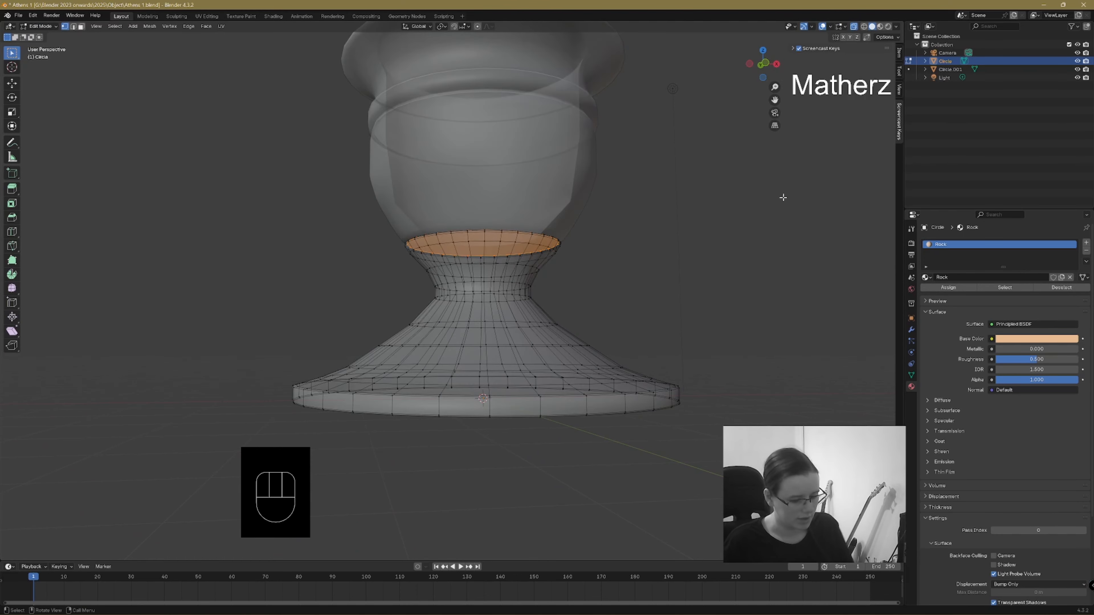
- In front view, select the base's lower flared section, scale it down and adjust its height along Z
key(KP_1)
drag(302, 383, 700, 457)
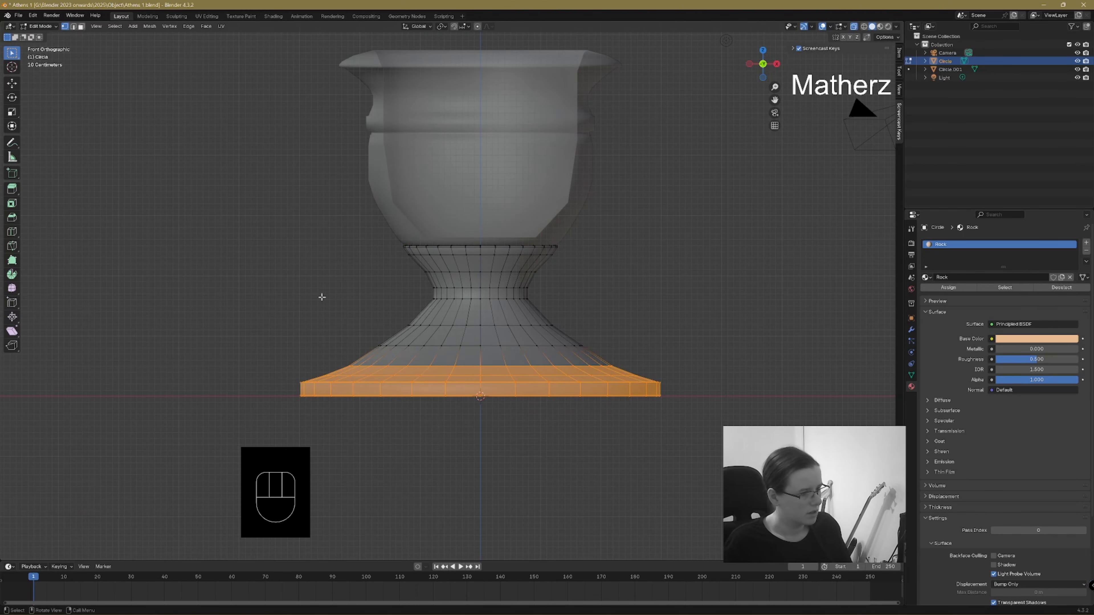
shift+drag(315, 296, 229, 310)
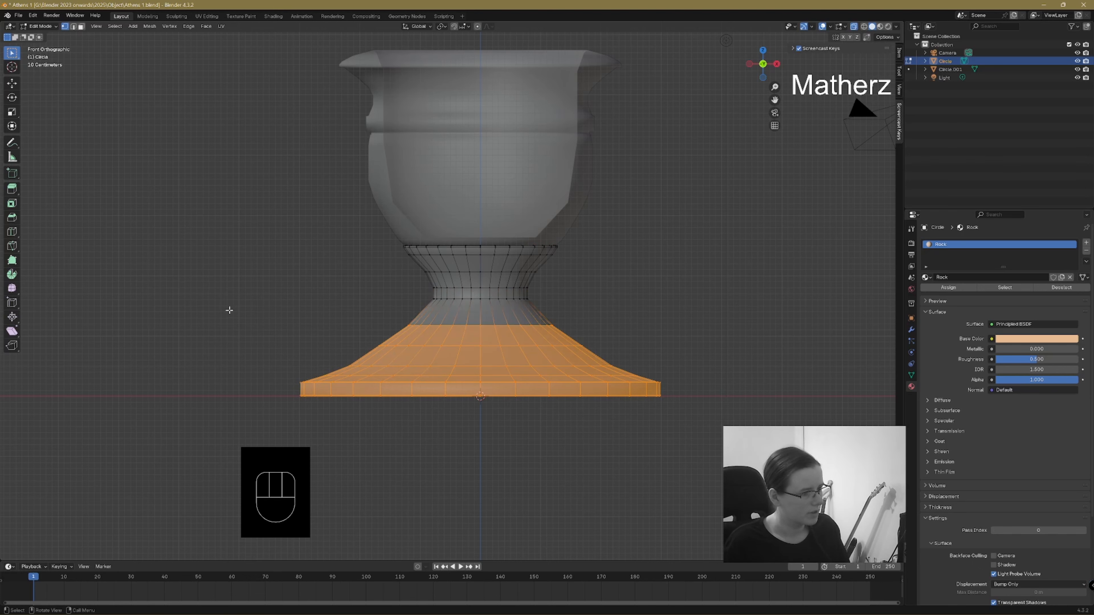
key(s)
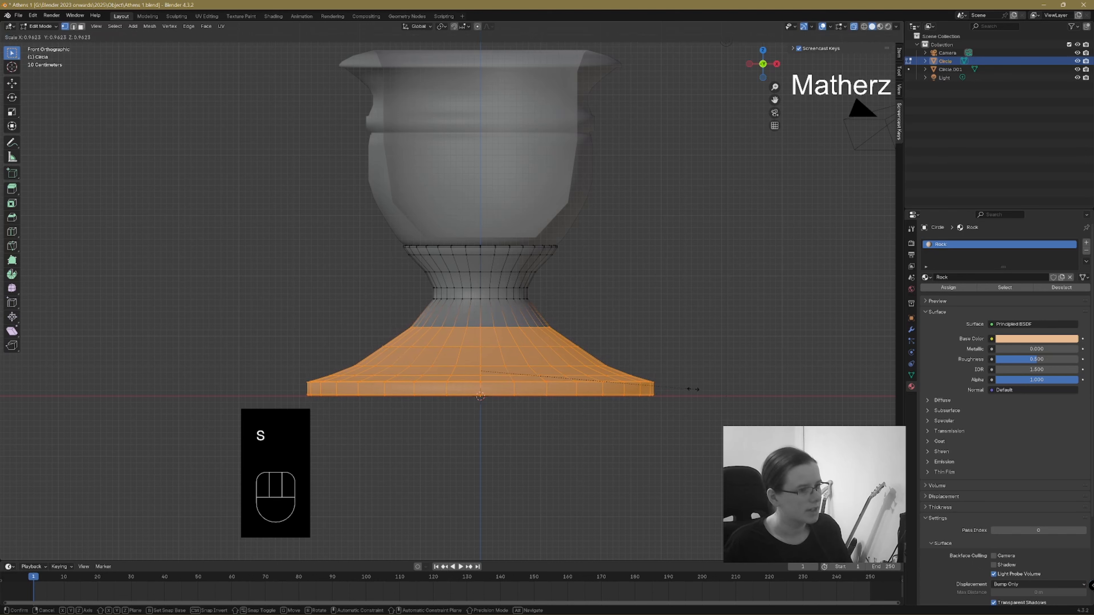
click(668, 384)
key(s)
key(z)
click(506, 431)
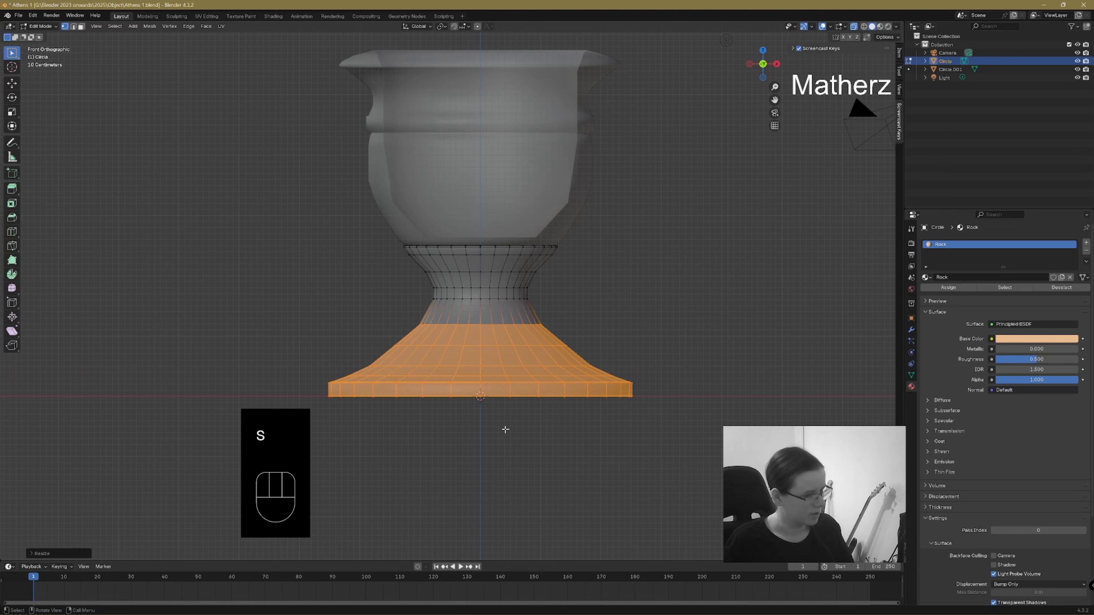
- Move the selected flared section up about 0.07 m along Z and scale it down further
key(g)
key(z)
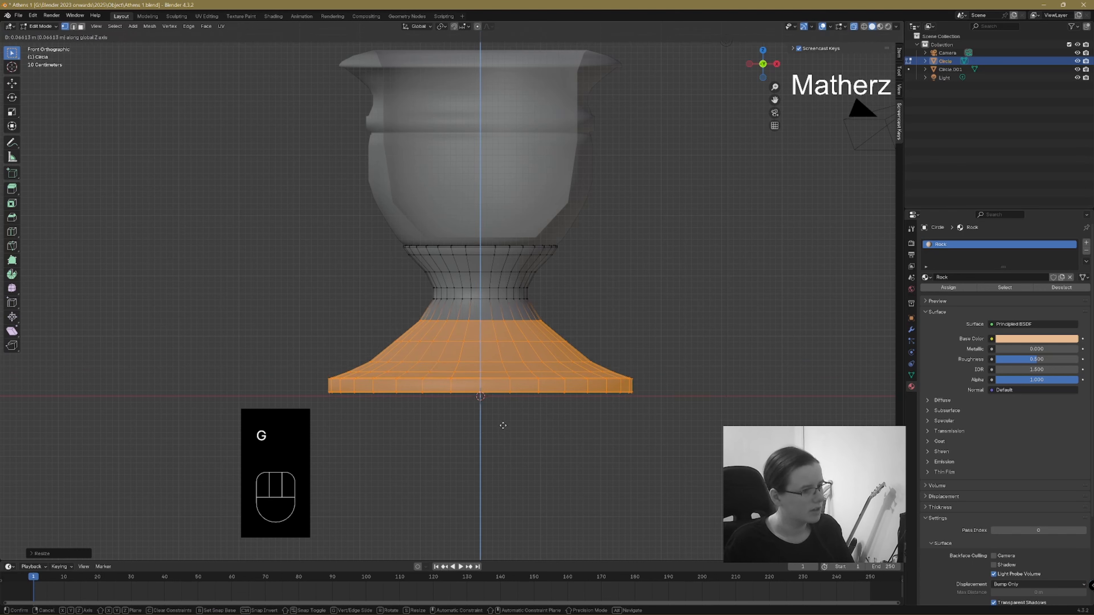
click(505, 420)
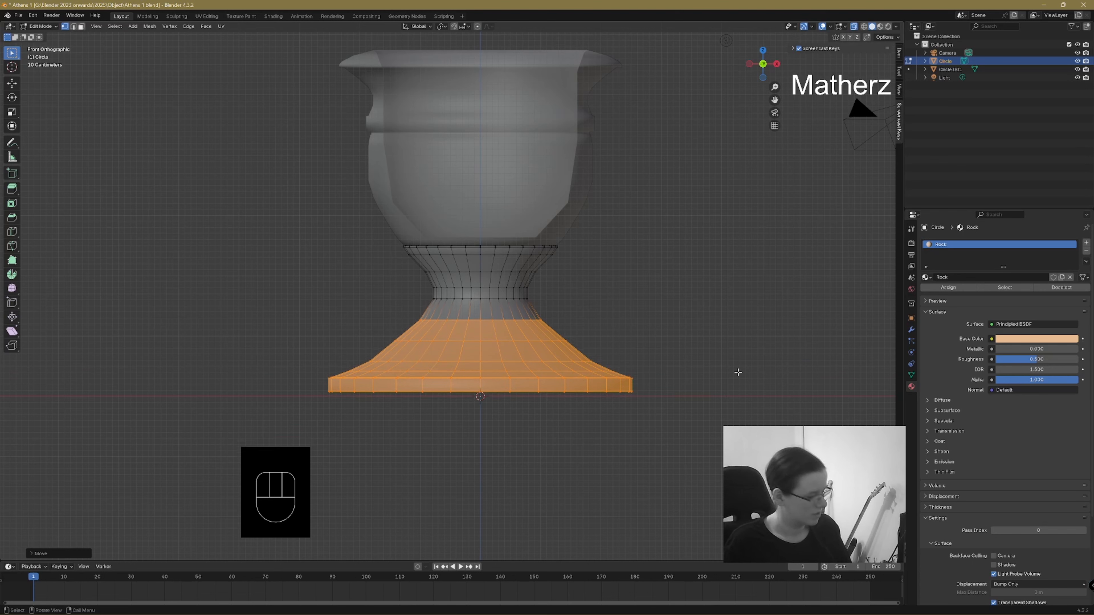
key(s)
click(713, 370)
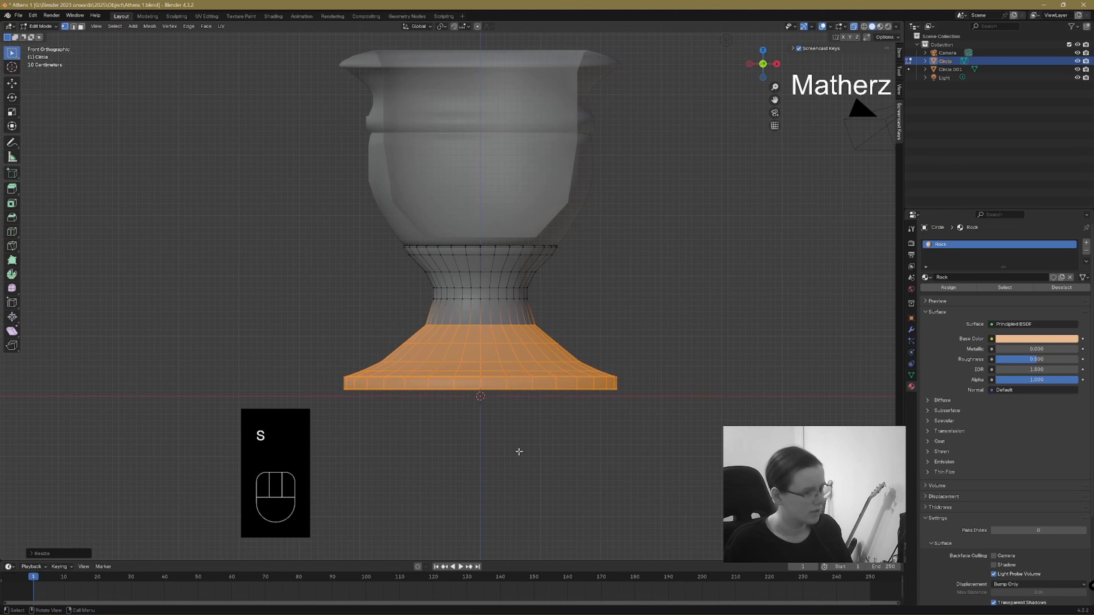
- Raise the selected flared section along Z, stretch it along Z and shift it down so its underside sits near the floor line
key(g)
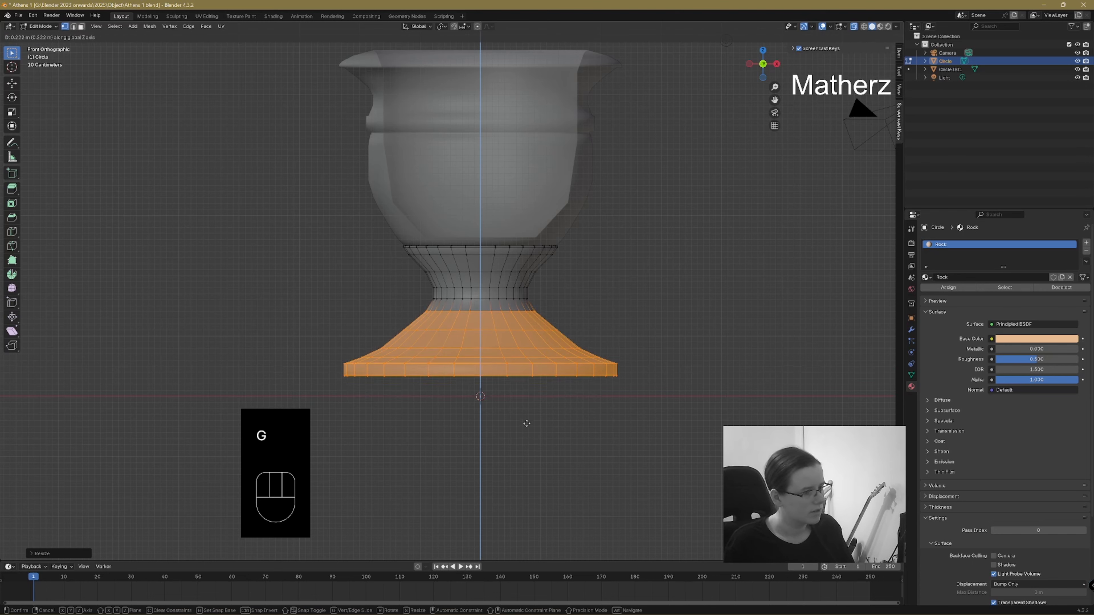
click(523, 417)
key(s)
middle_drag(522, 418, 519, 429)
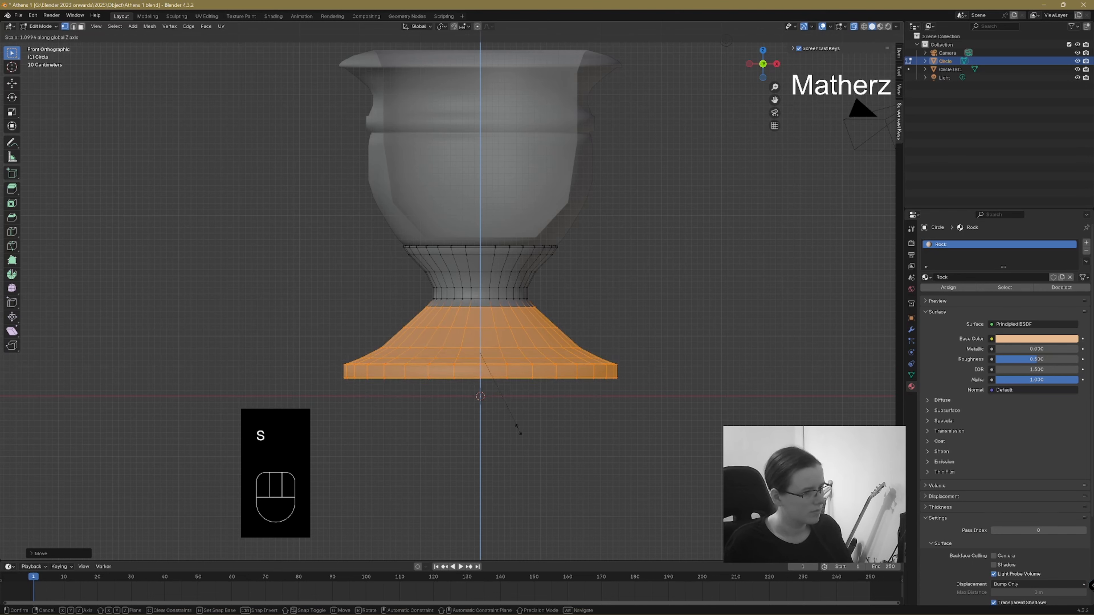
click(524, 423)
key(g)
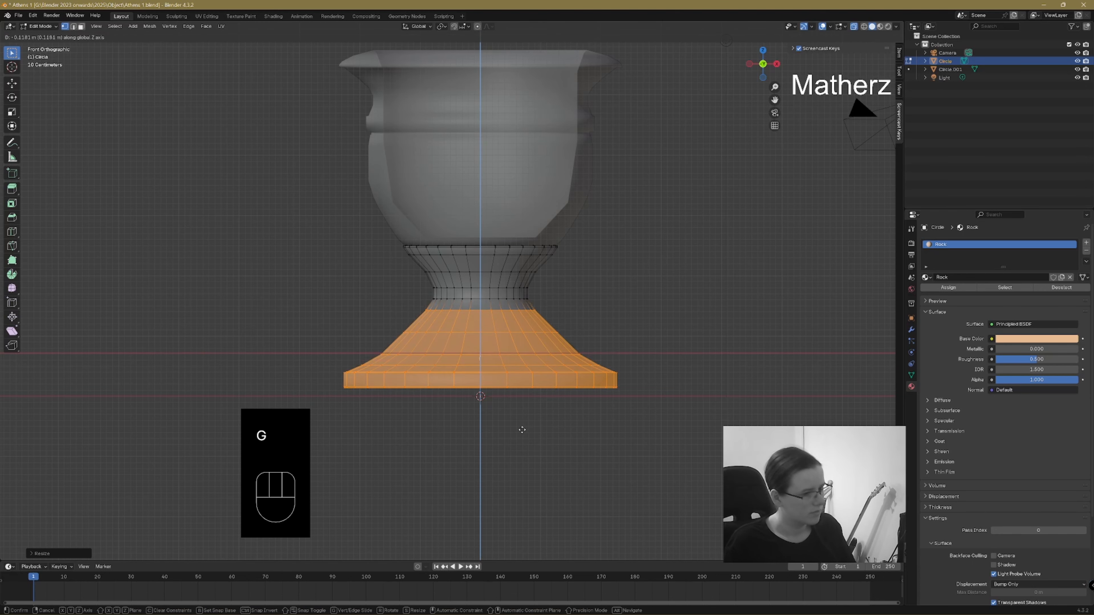
click(523, 437)
click(654, 337)
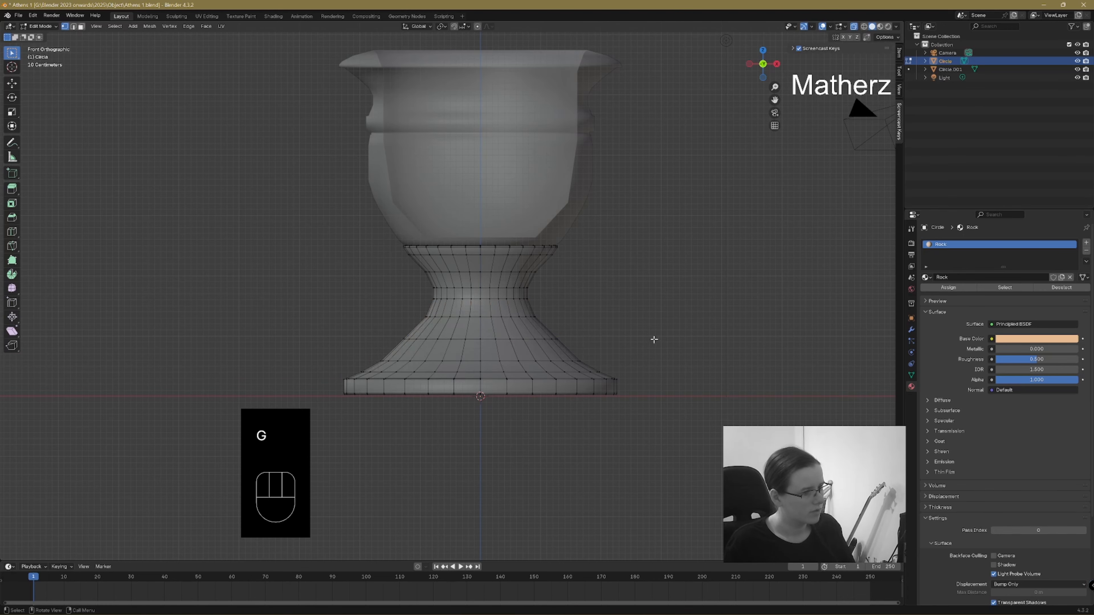
- Return to Object Mode, select the urn's bowl object and enter Edit Mode on it
scroll(650, 353, down, 2)
click(43, 27)
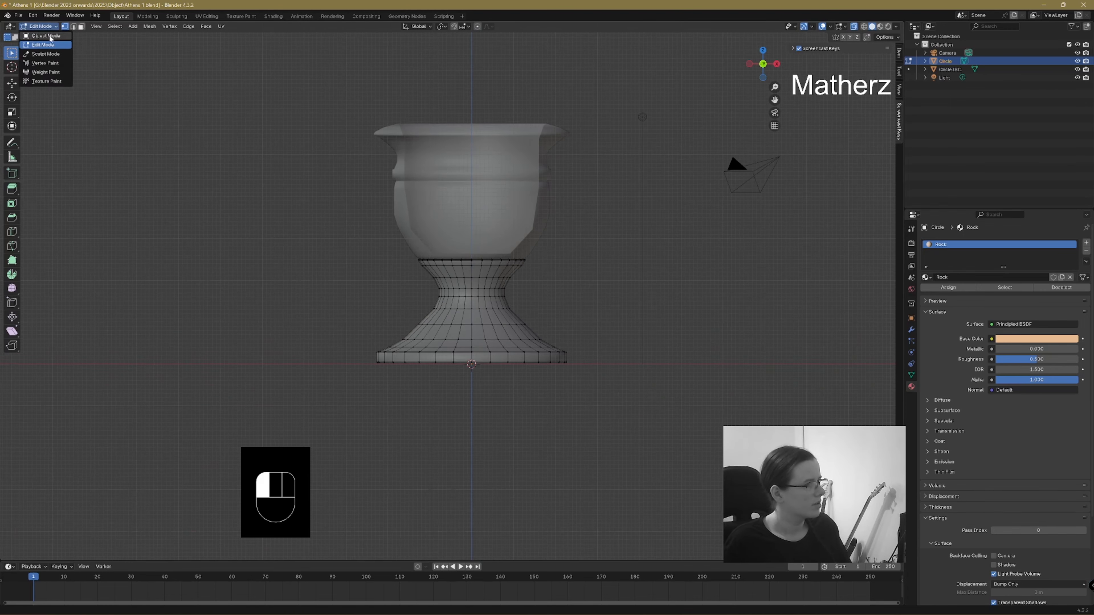
click(43, 36)
click(625, 245)
middle_drag(625, 244, 482, 166)
click(482, 165)
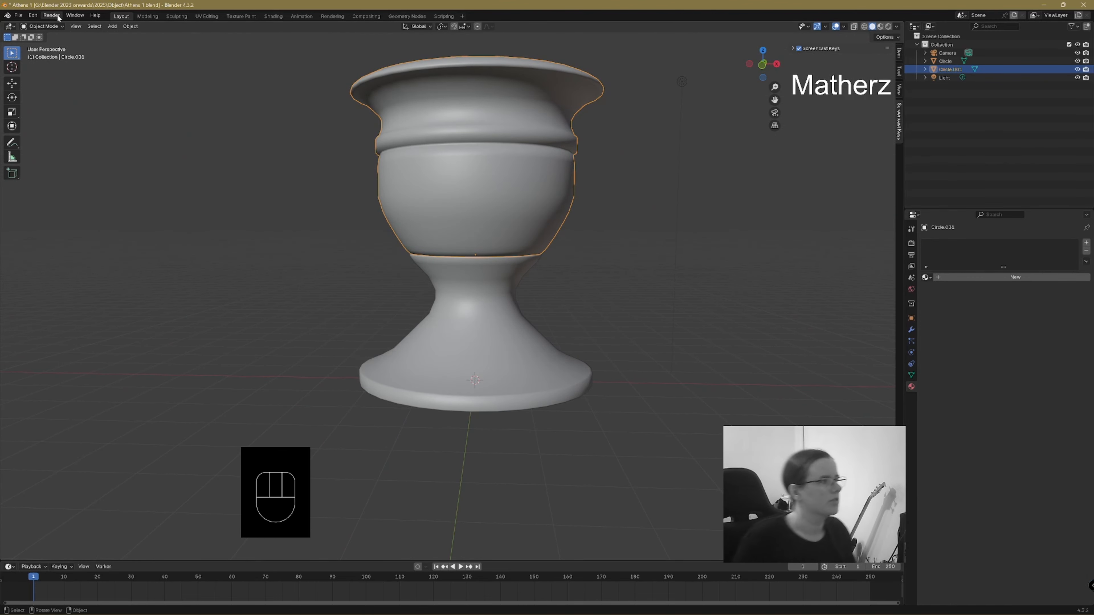
click(44, 27)
click(60, 44)
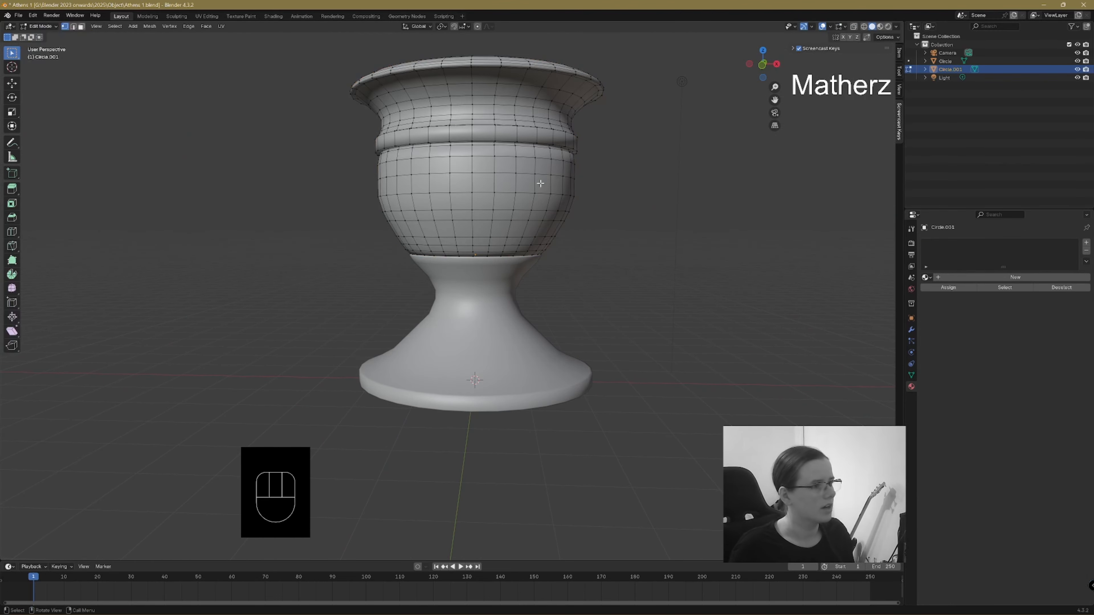
- Add the first two vertical loop cuts on the bowl, each centred between existing edge columns
scroll(536, 190, up, 2)
shift+middle_drag(536, 190, 451, 180)
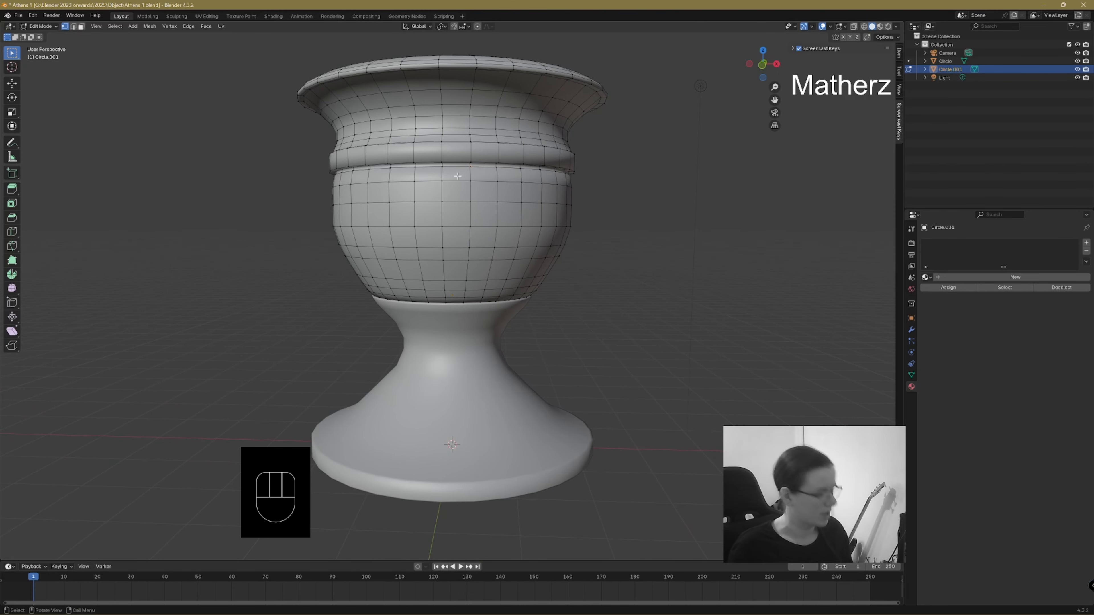
key(ctrl+r)
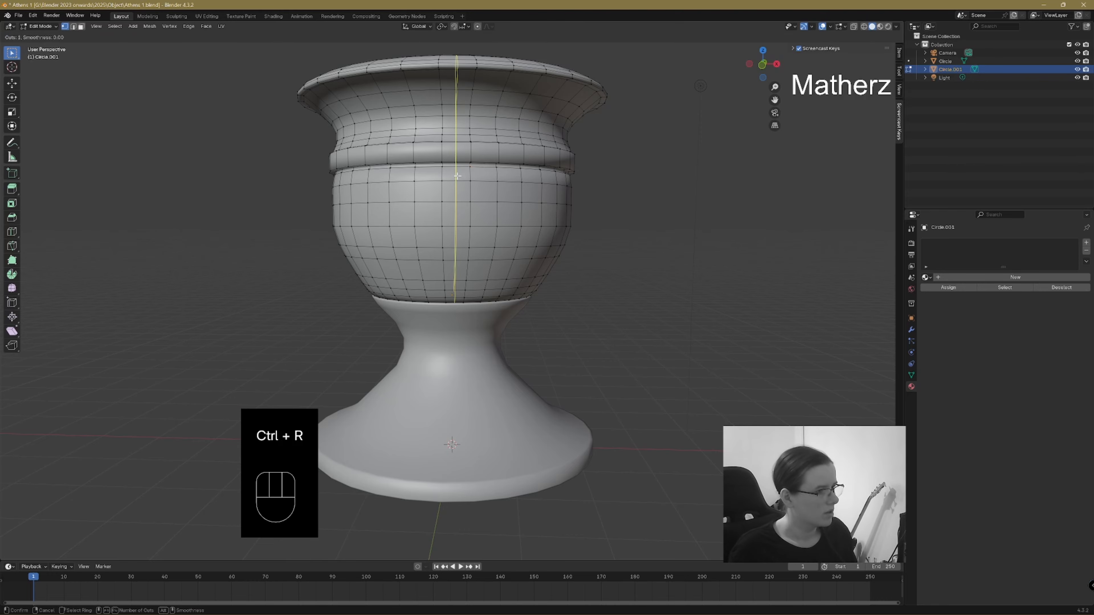
click(457, 176)
click(457, 176)
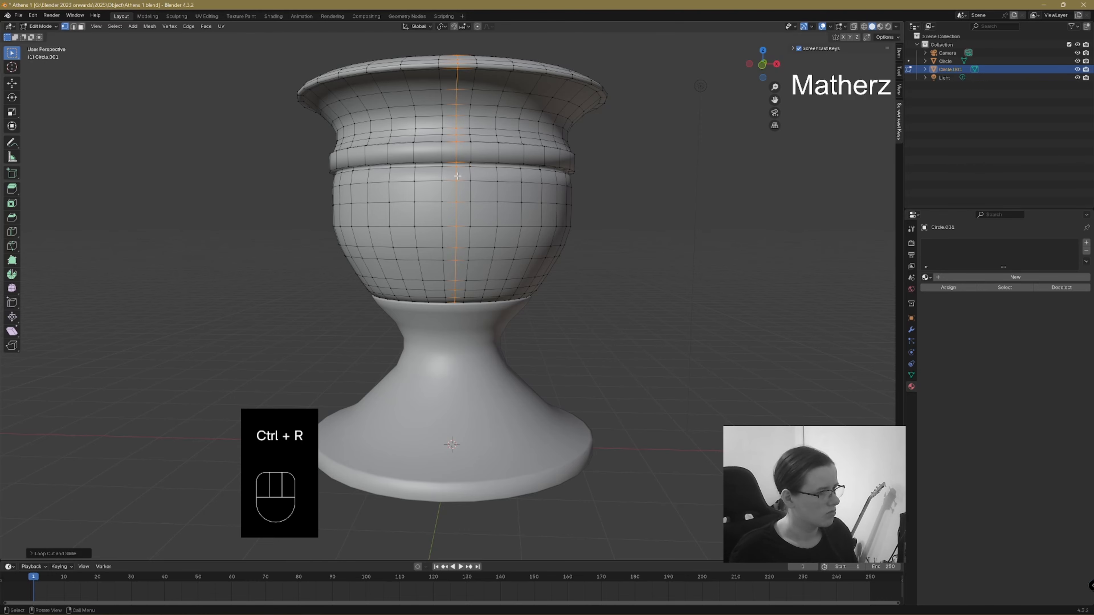
middle_drag(607, 191, 526, 203)
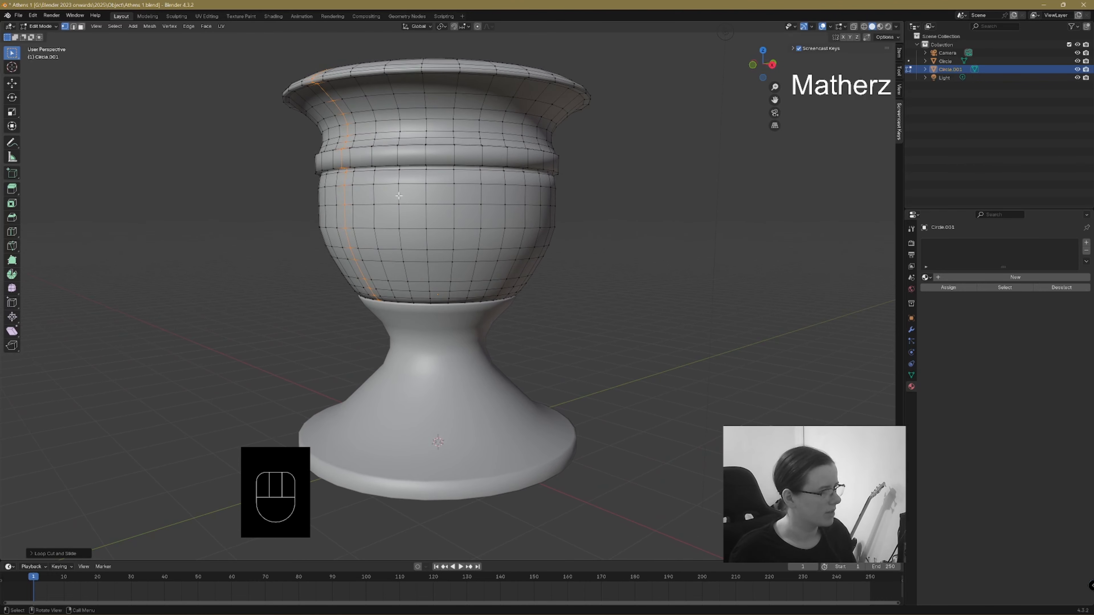
key(ctrl)
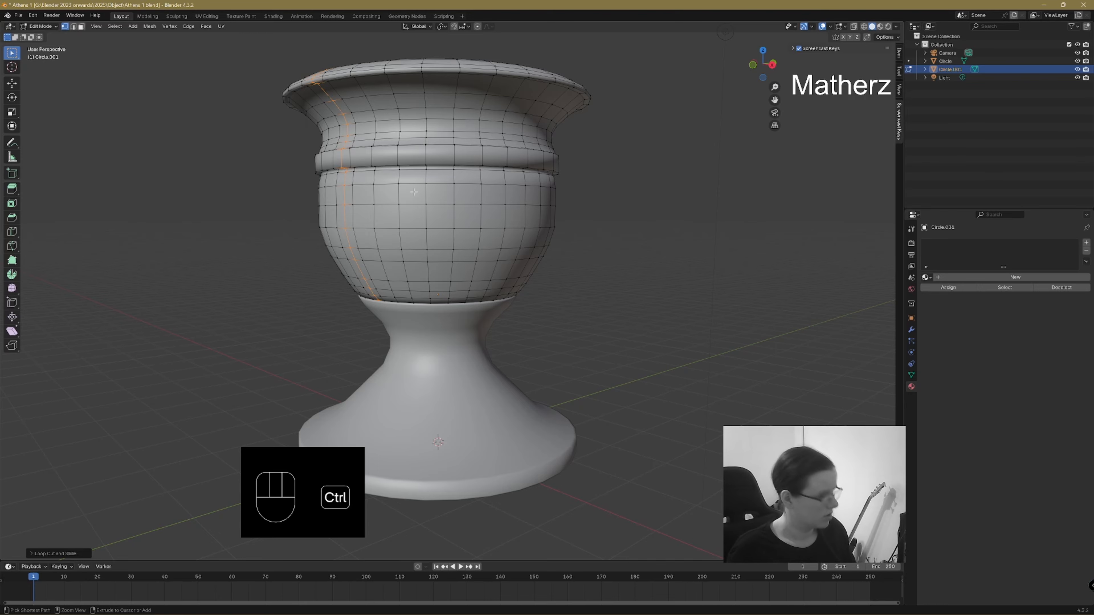
key(ctrl+r)
click(414, 192)
click(414, 192)
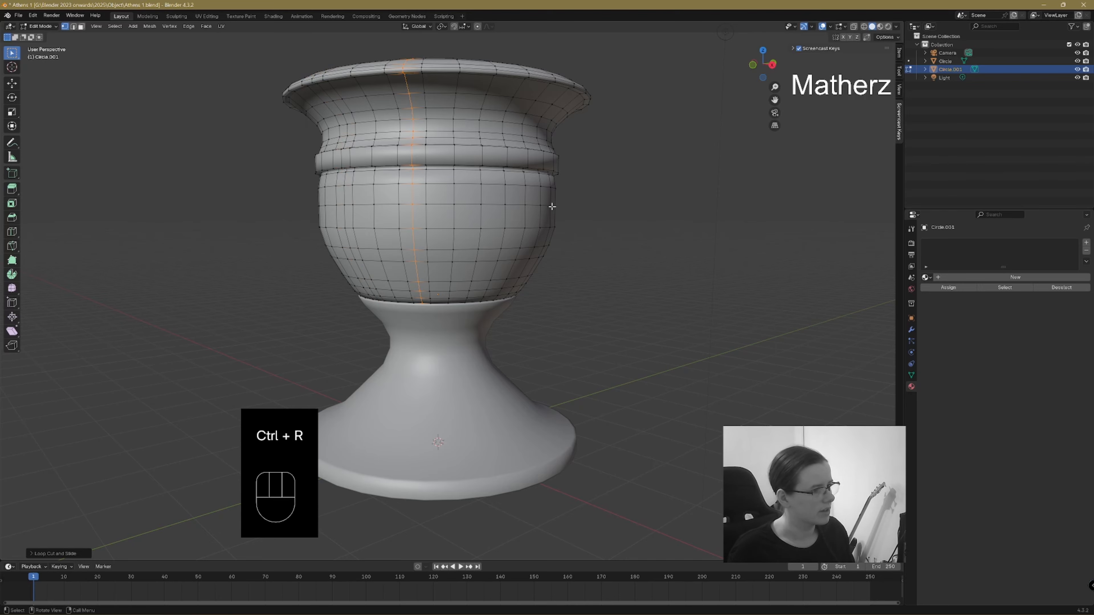
- Continue around the bowl, adding centred vertical loop cuts through the next wide face columns
middle_drag(553, 207, 492, 212)
key(ctrl+r)
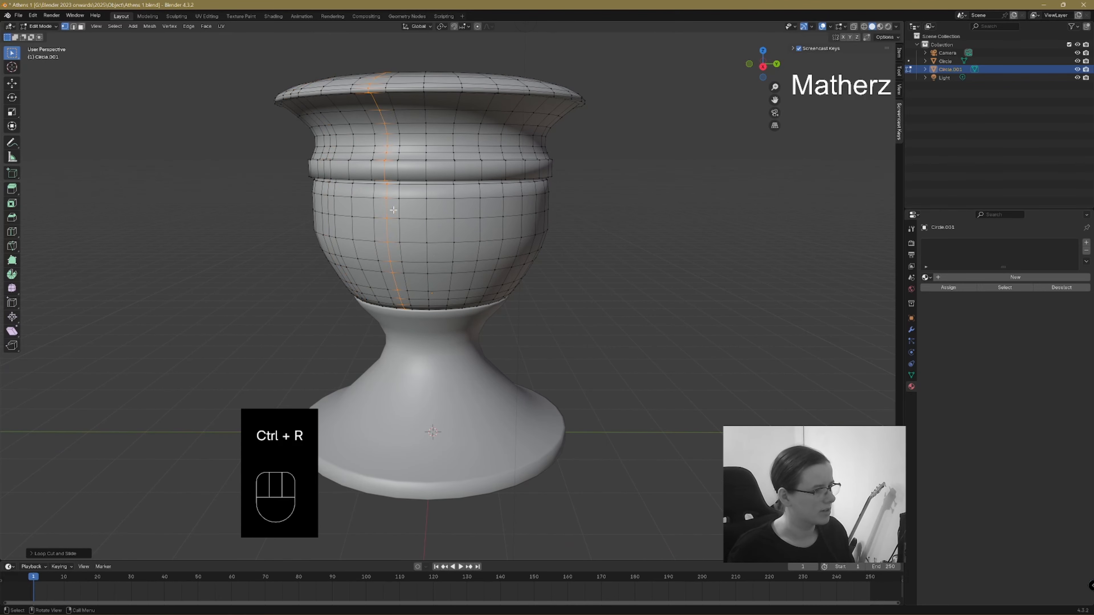
middle_drag(562, 233, 513, 226)
key(ctrl+r)
click(395, 199)
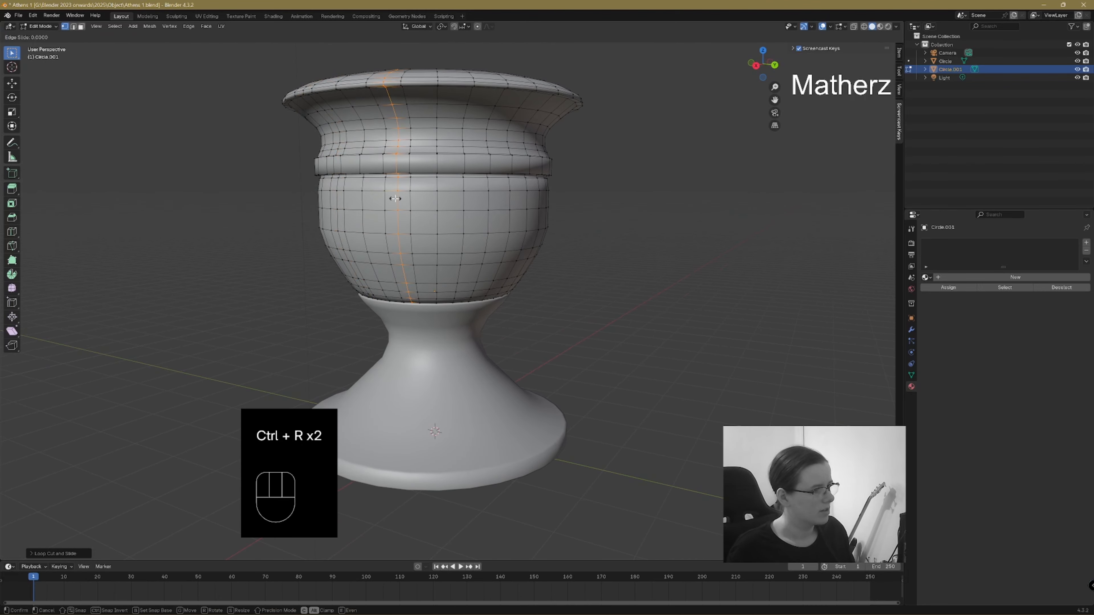
click(395, 199)
middle_drag(395, 199, 482, 232)
key(ctrl+r)
key(ctrl+r)
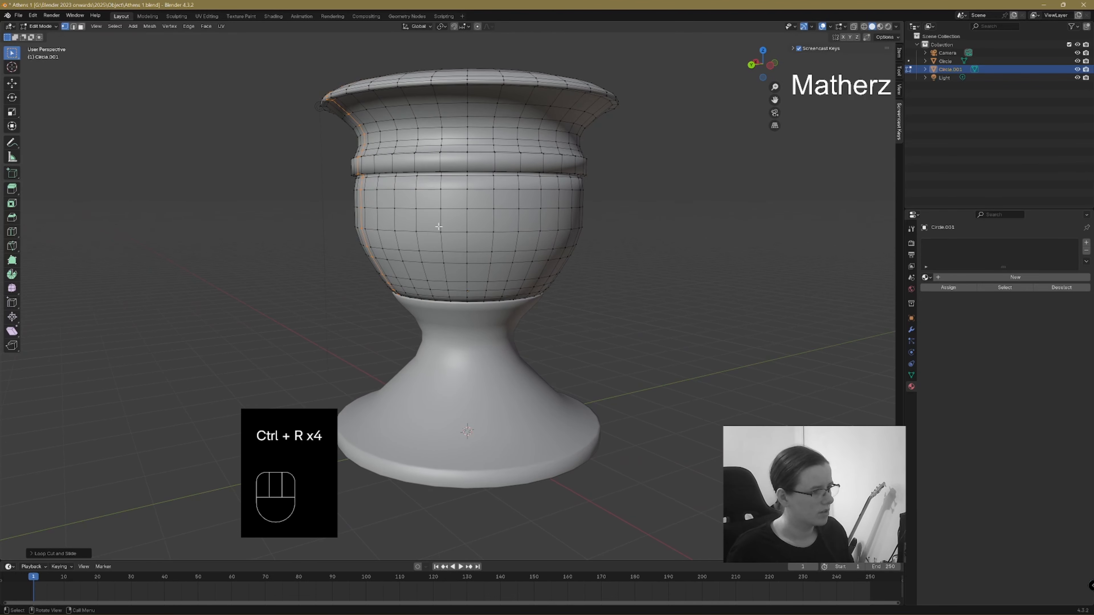
key(ctrl+r)
click(404, 203)
click(404, 203)
- Complete the ring of centred vertical loop cuts through the remaining wide face columns of the bowl
key(ctrl+r)
middle_drag(591, 269, 529, 270)
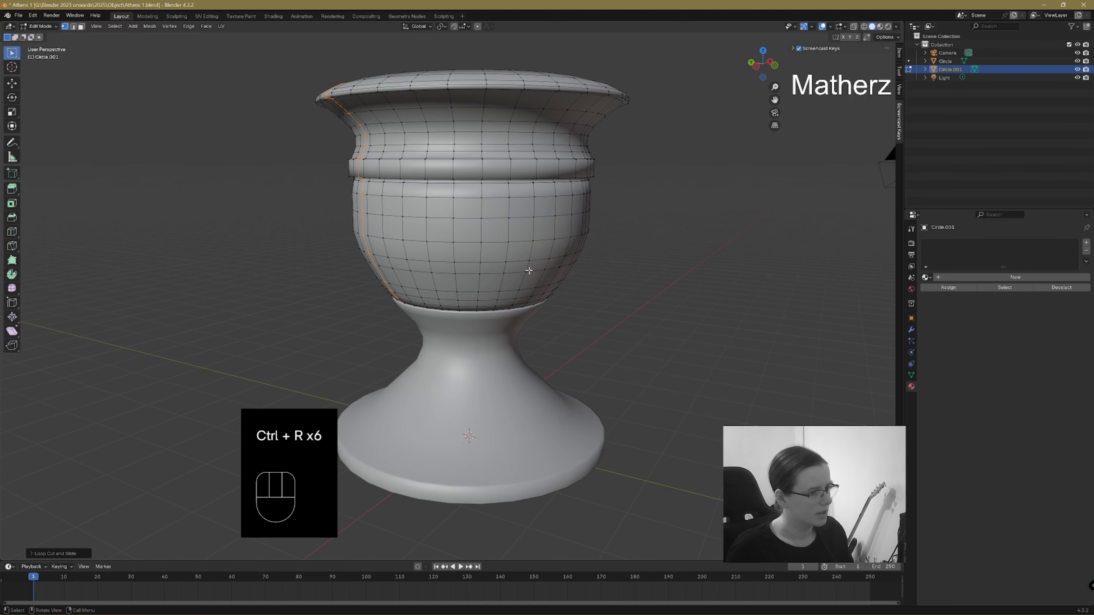
key(ctrl+r)
click(411, 238)
key(ctrl+r)
click(500, 239)
click(499, 239)
key(ctrl+r)
click(543, 241)
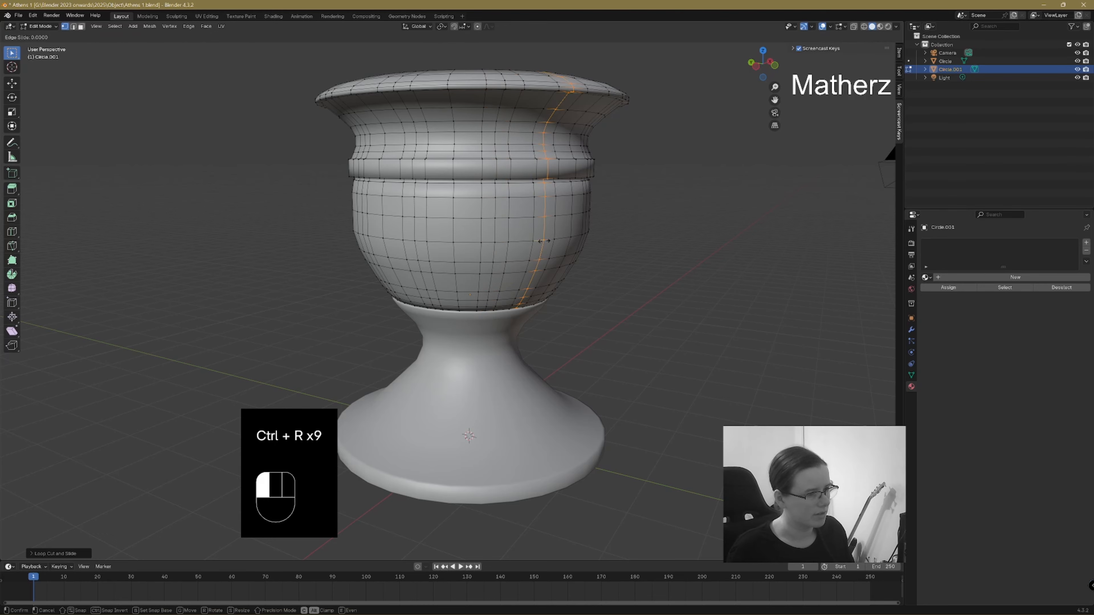
middle_drag(671, 294, 603, 292)
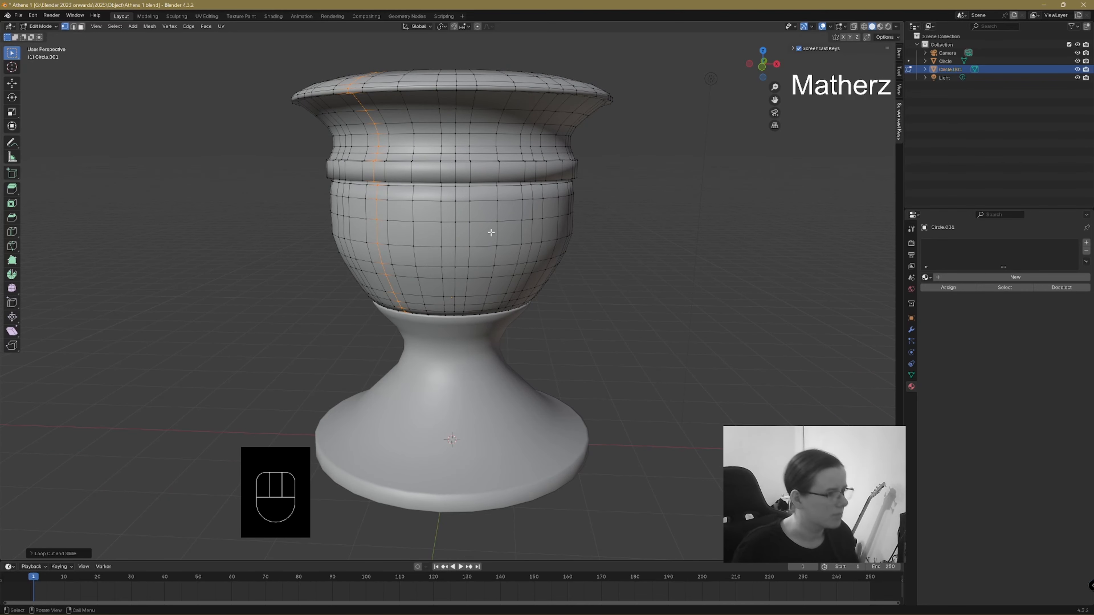
- Select evenly spaced vertices around the bowl just below the moulding and move them up about 0.11 m along Z to form points
click(80, 28)
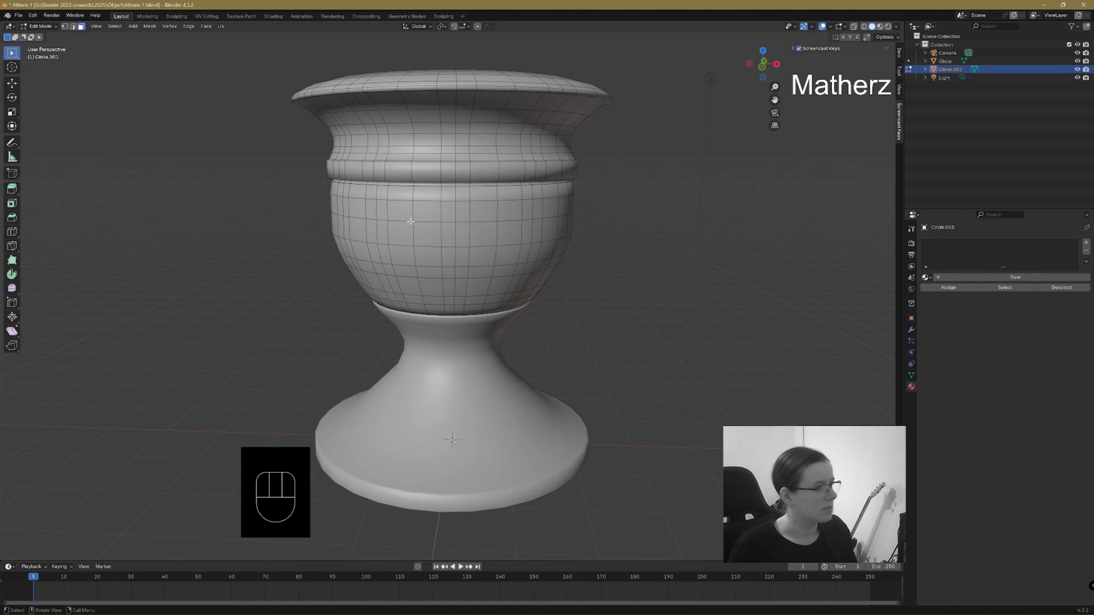
middle_drag(414, 222, 484, 218)
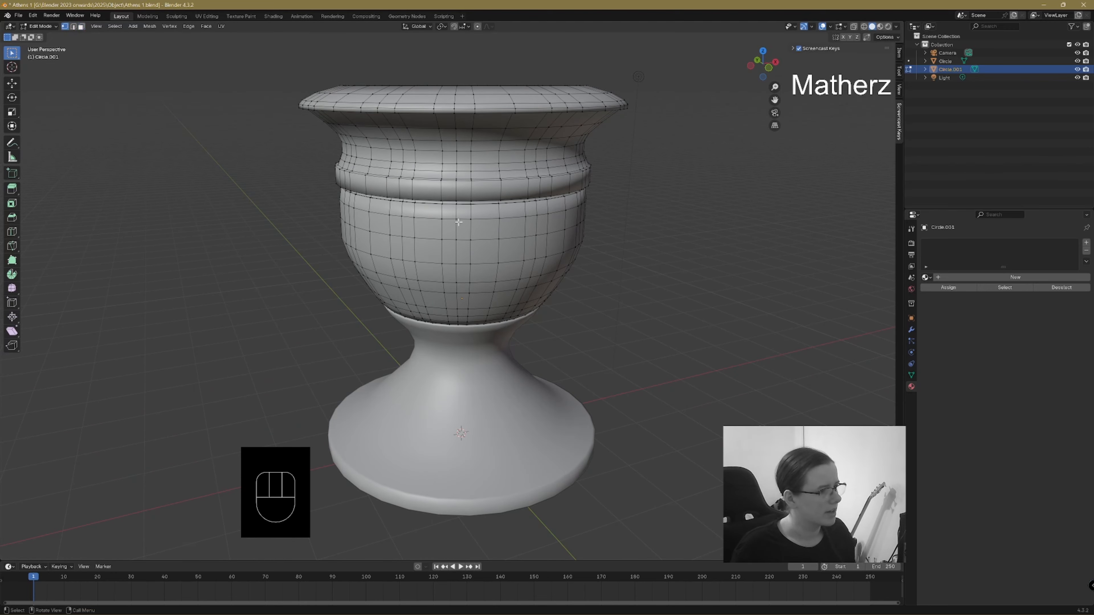
middle_drag(441, 292, 495, 216)
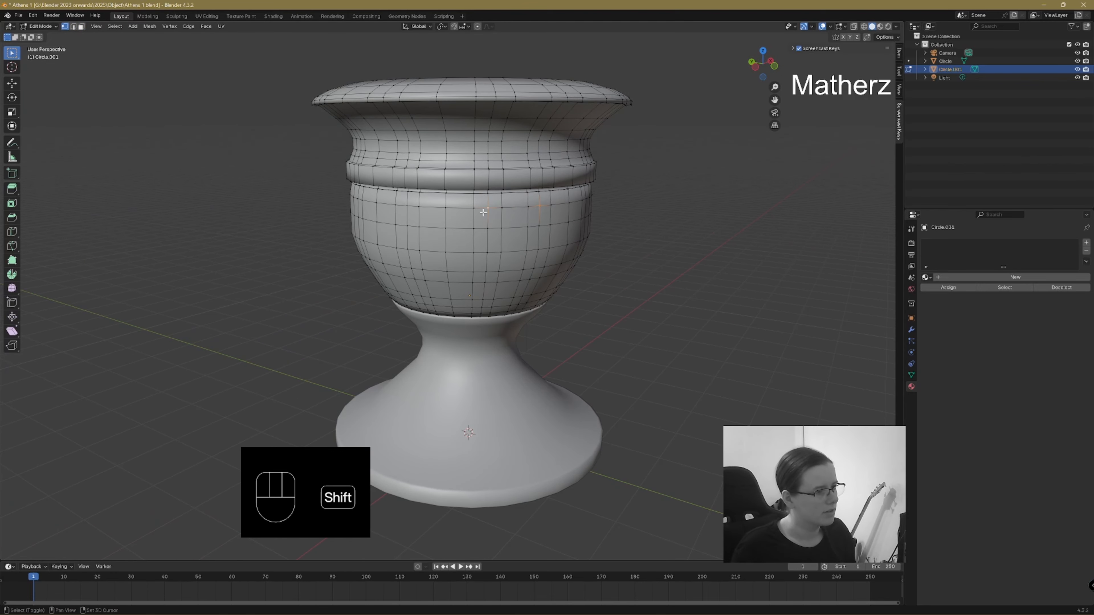
middle_drag(406, 206, 436, 199)
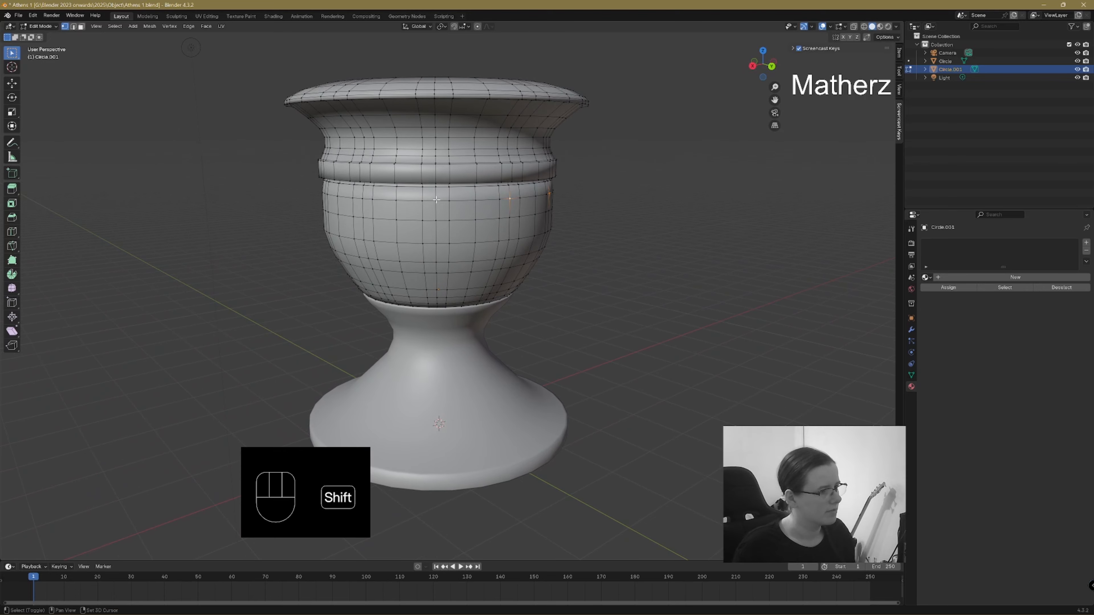
middle_drag(402, 231, 423, 252)
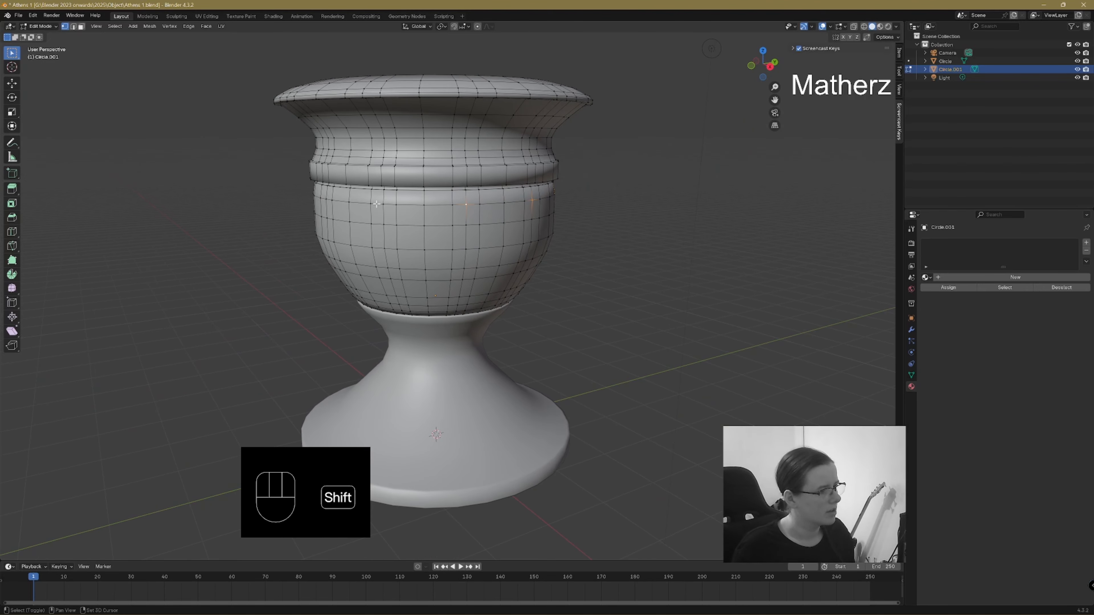
middle_drag(323, 200, 503, 275)
key(g)
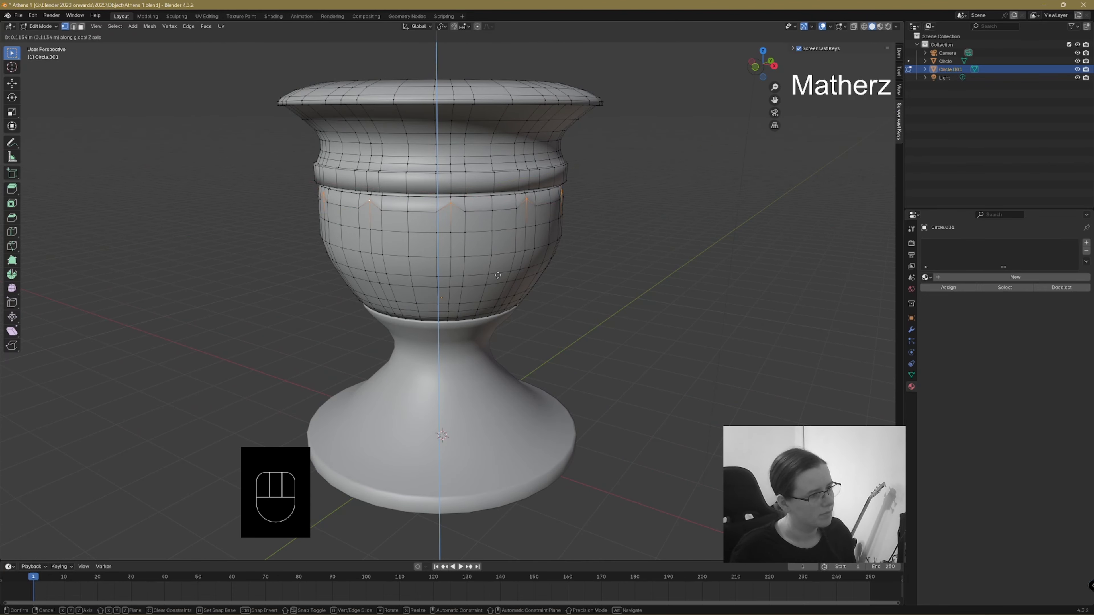
click(498, 275)
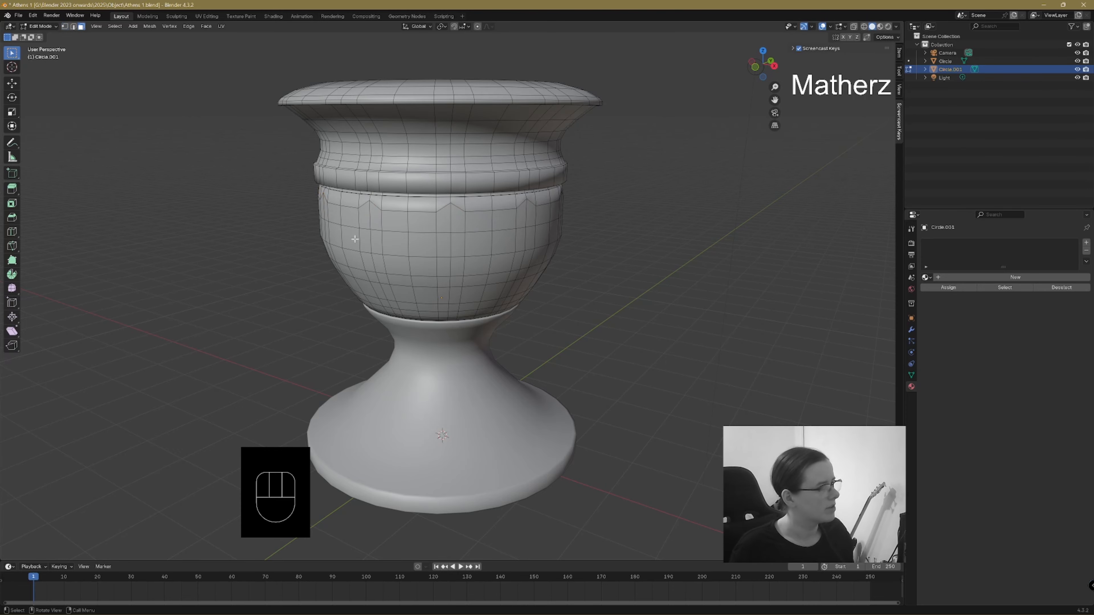
- In face select mode, select the first three pointed vertical face strips from below the moulding down to the bowl's bottom edge
ctrl+shift+click(454, 318)
middle_drag(454, 319, 520, 318)
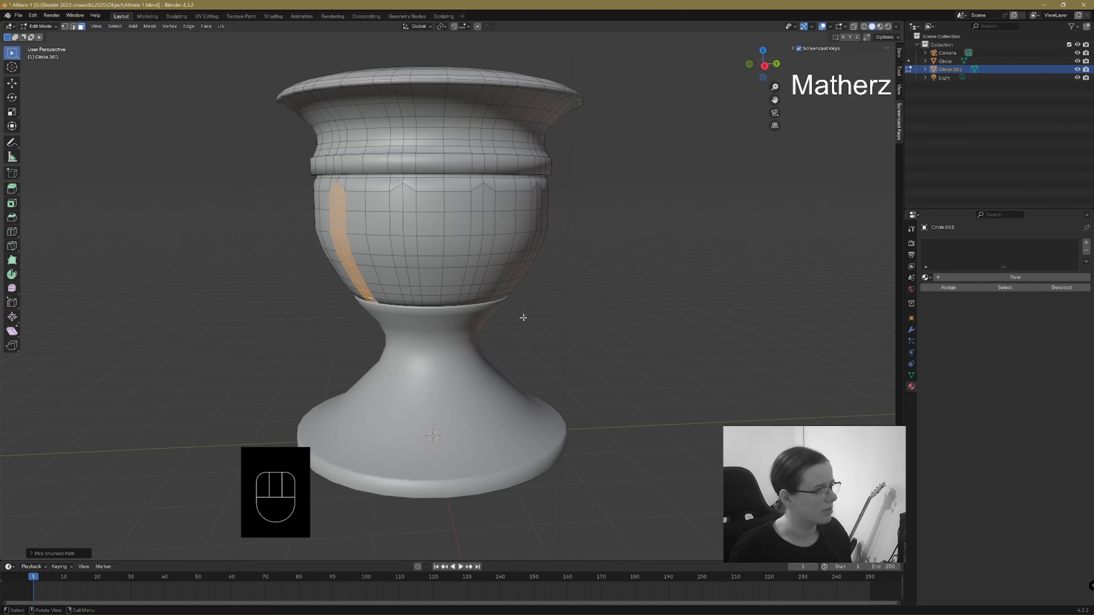
shift+click(385, 201)
ctrl+shift+click(420, 303)
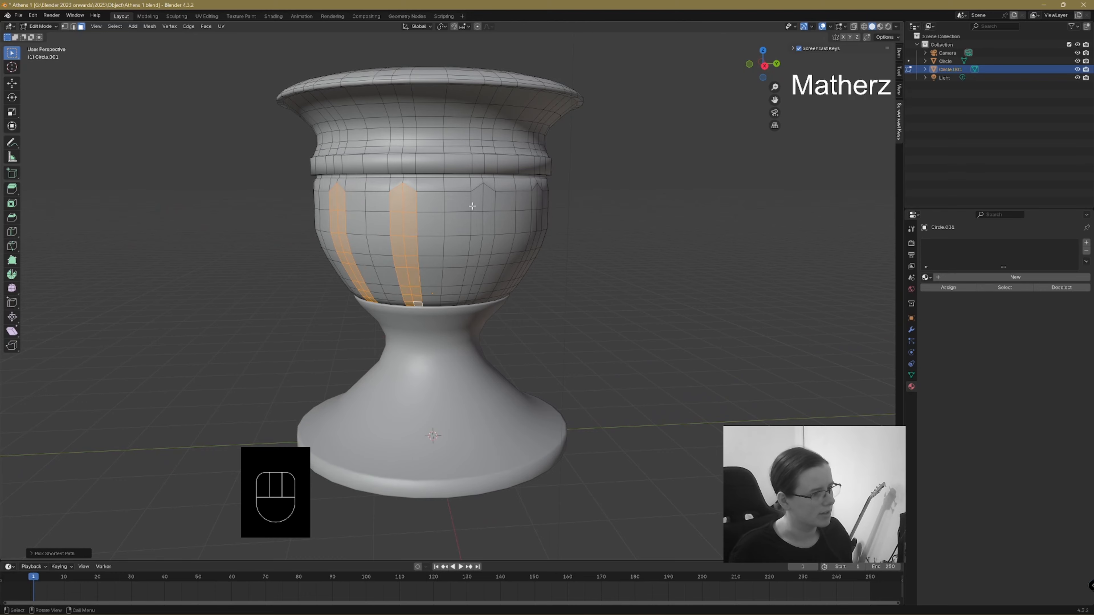
shift+click(476, 199)
ctrl+shift+click(471, 303)
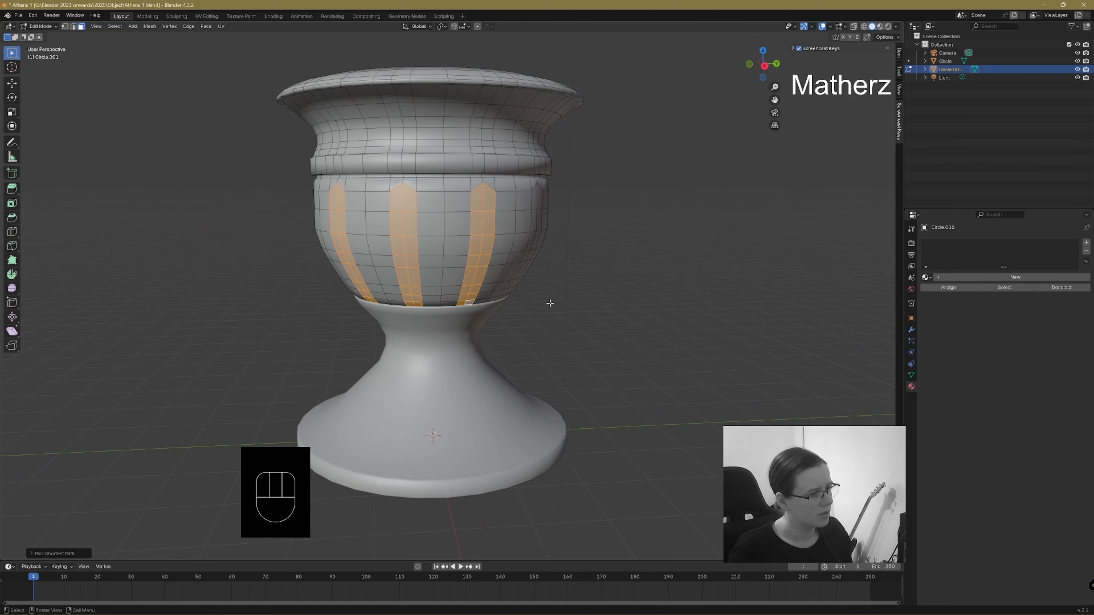
- Add the next three pointed vertical face strips around the bowl to the selection, from below the moulding to the bottom edge
middle_drag(550, 306, 394, 212)
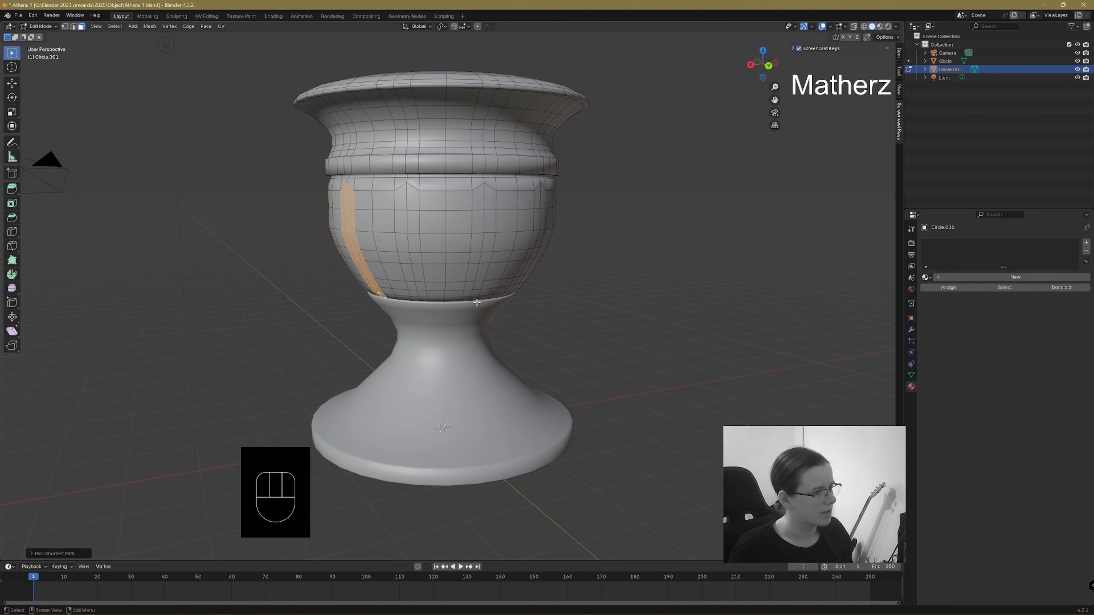
shift+click(402, 199)
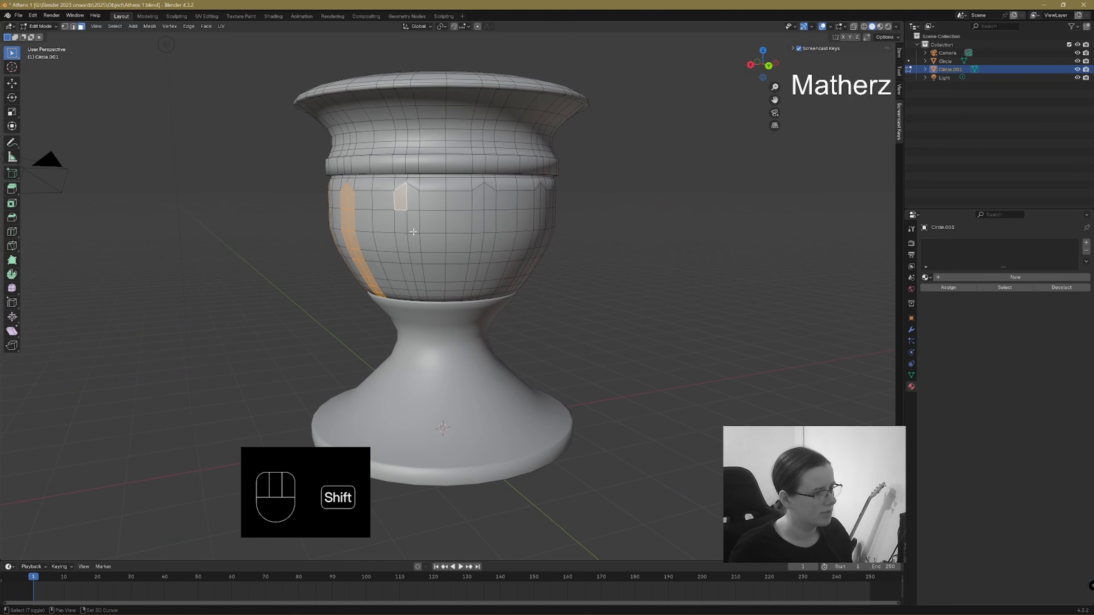
ctrl+shift+click(425, 299)
middle_drag(569, 299, 519, 302)
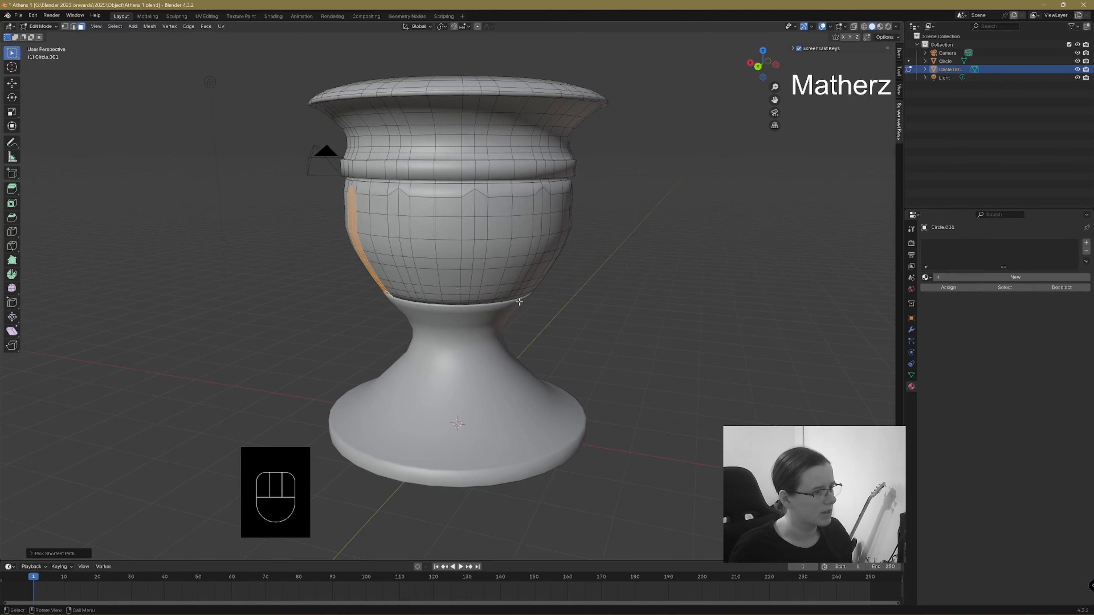
shift+click(394, 204)
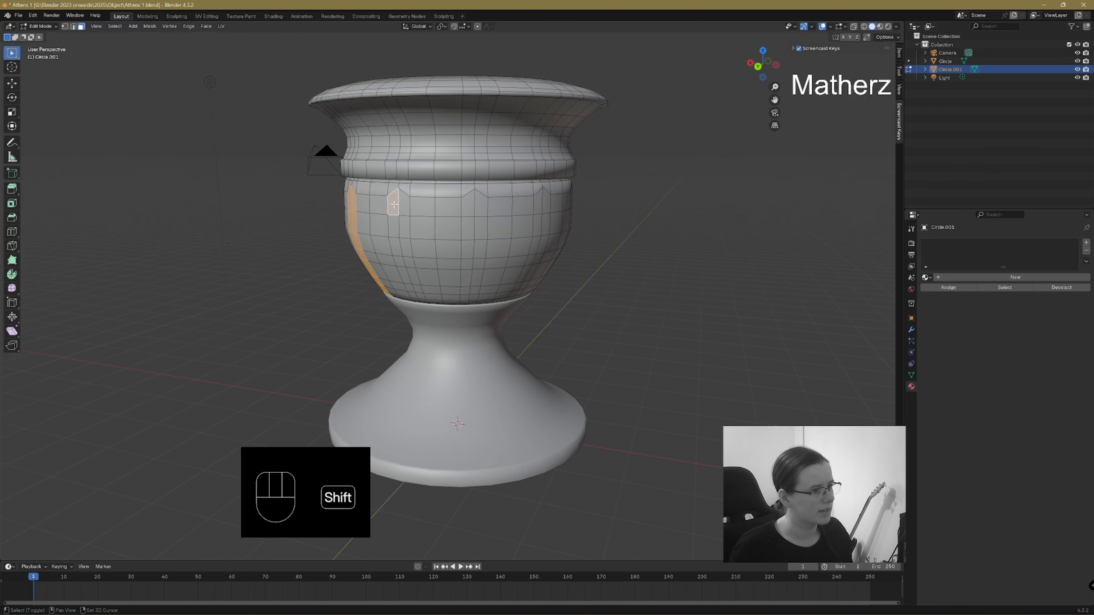
ctrl+shift+click(424, 303)
shift+click(464, 201)
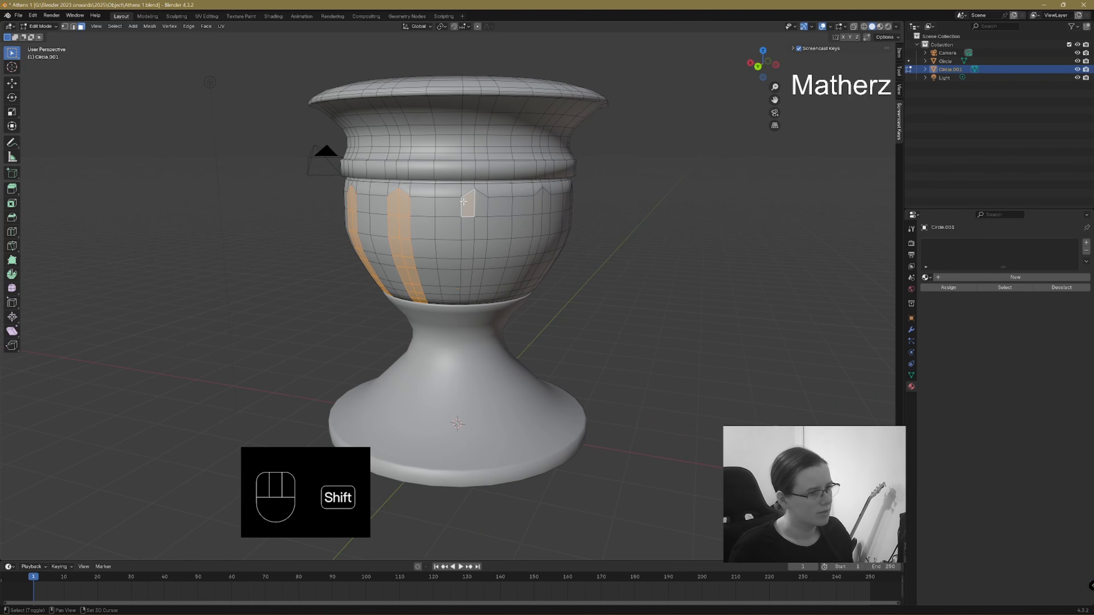
ctrl+shift+click(480, 297)
- Complete the selection around the bowl with the four remaining pointed vertical face strips
middle_drag(586, 302, 431, 212)
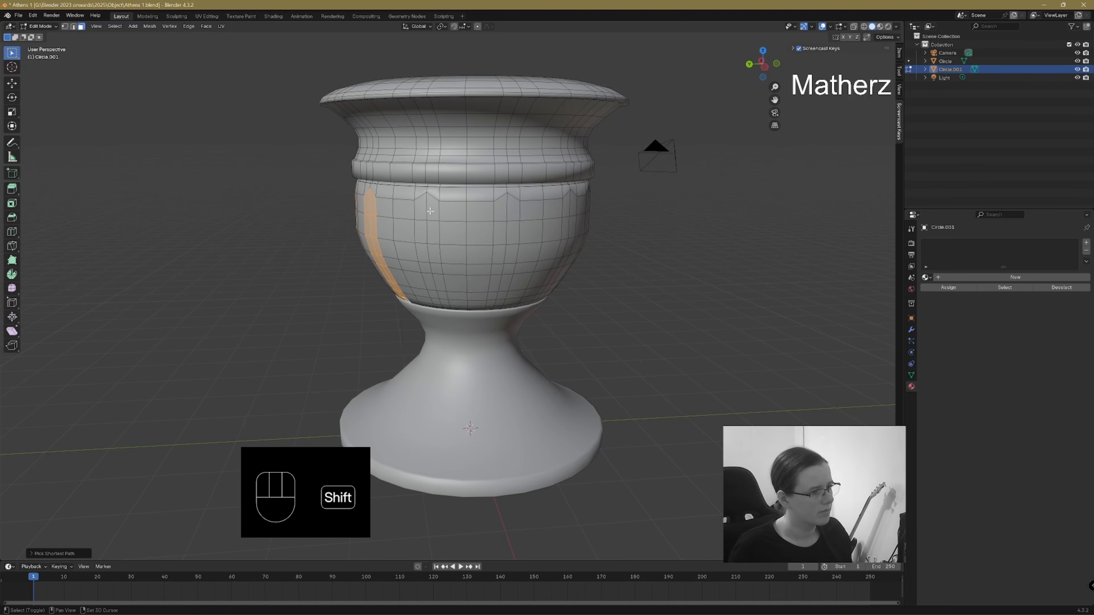
shift+click(420, 206)
ctrl+shift+click(444, 306)
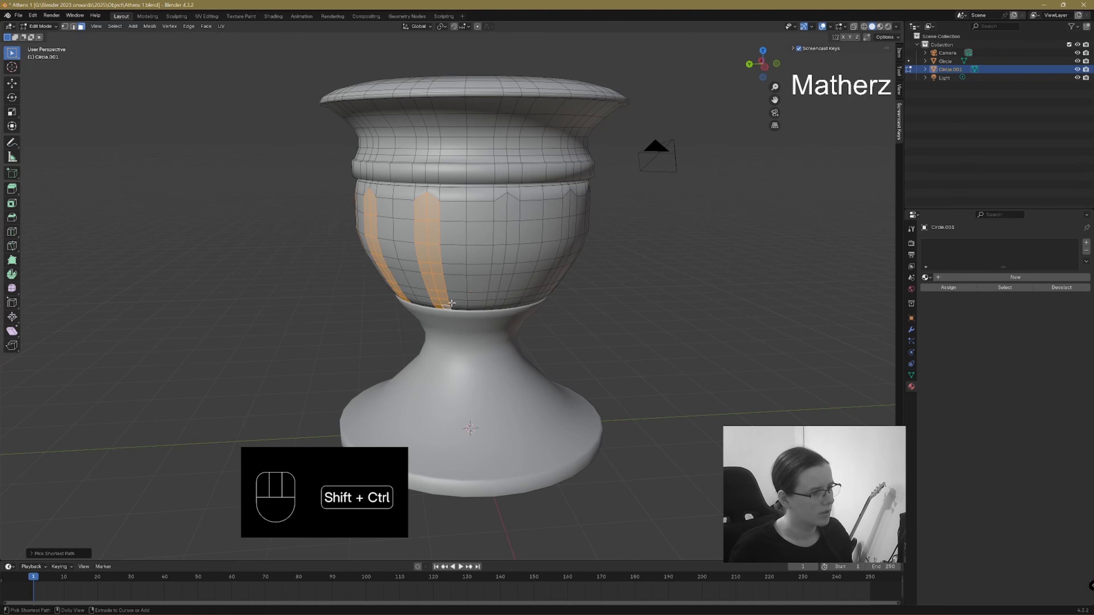
shift+click(499, 208)
ctrl+shift+click(501, 305)
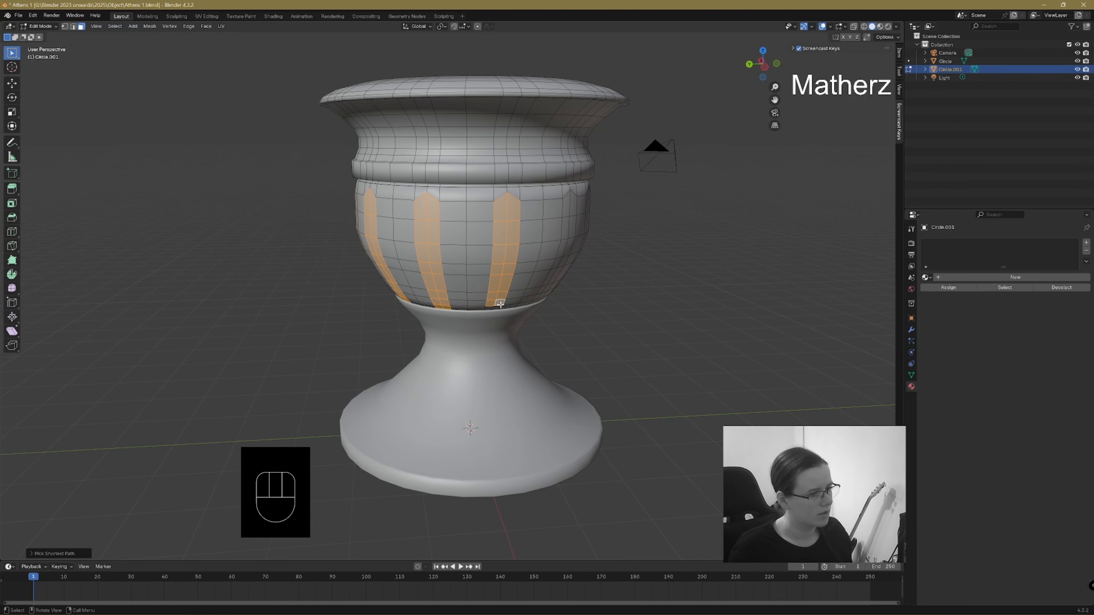
middle_drag(539, 316, 569, 328)
shift+click(456, 215)
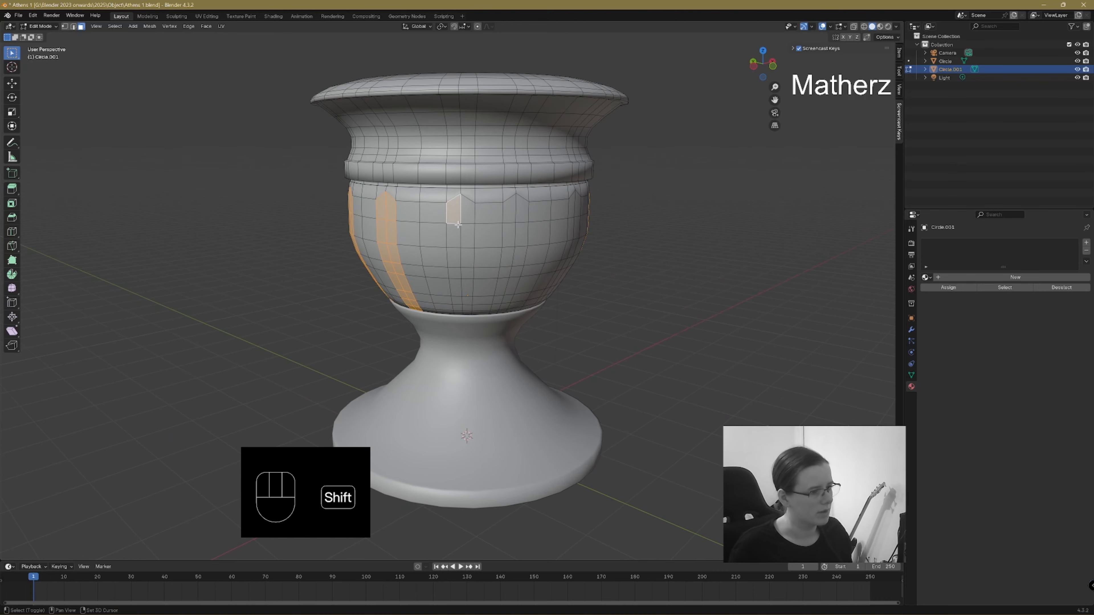
ctrl+shift+click(468, 315)
shift+click(508, 209)
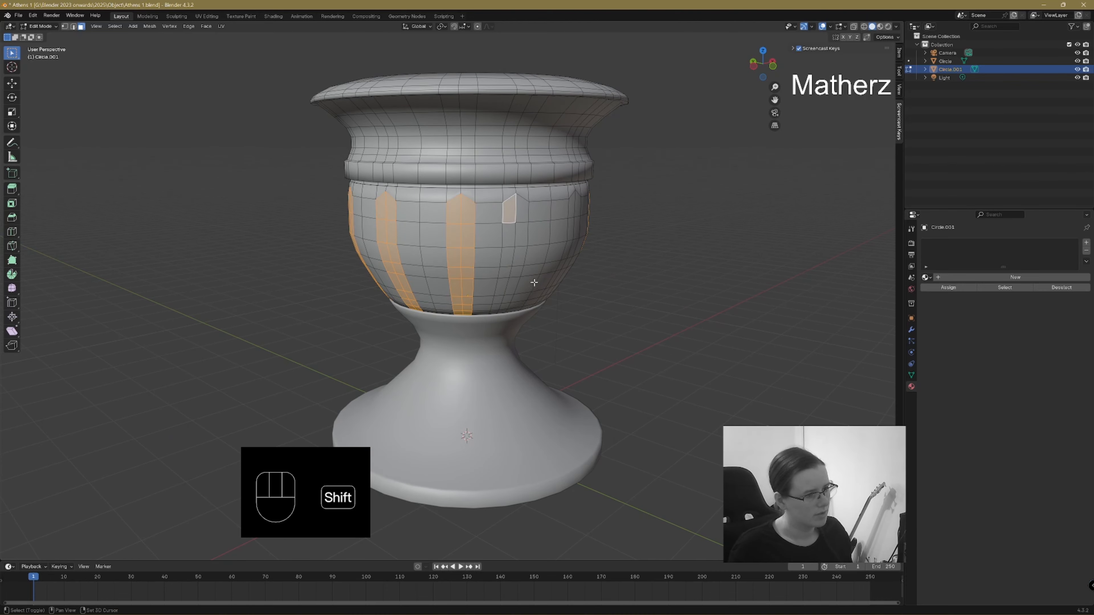
middle_drag(503, 312, 617, 327)
ctrl+shift+click(456, 296)
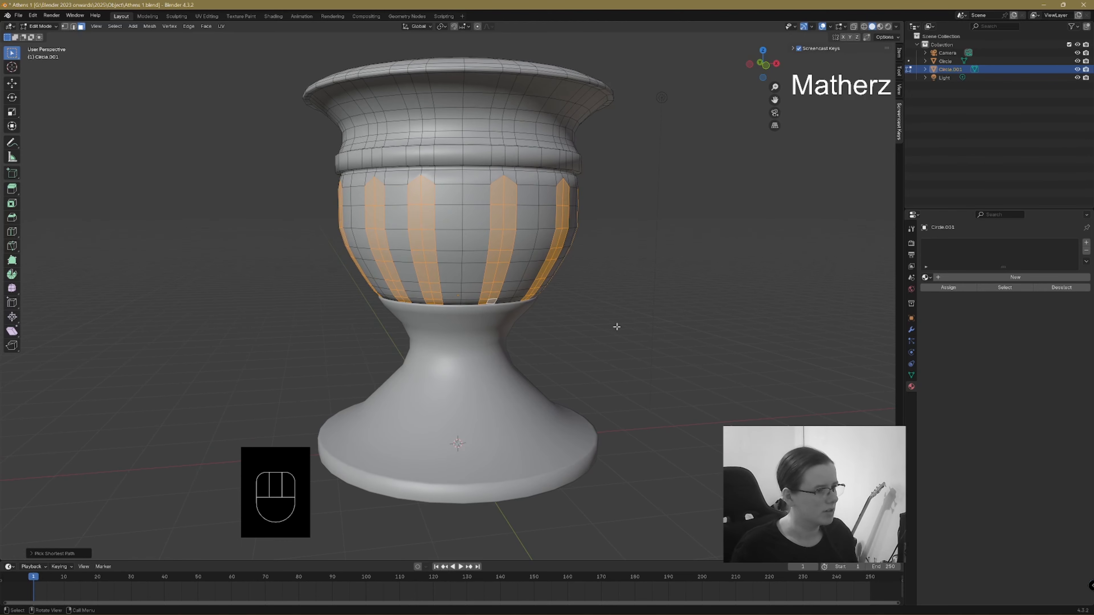
- Extrude the selected strips in place and scale them outward by a factor of about 1.03
key(e)
click(617, 327)
key(s)
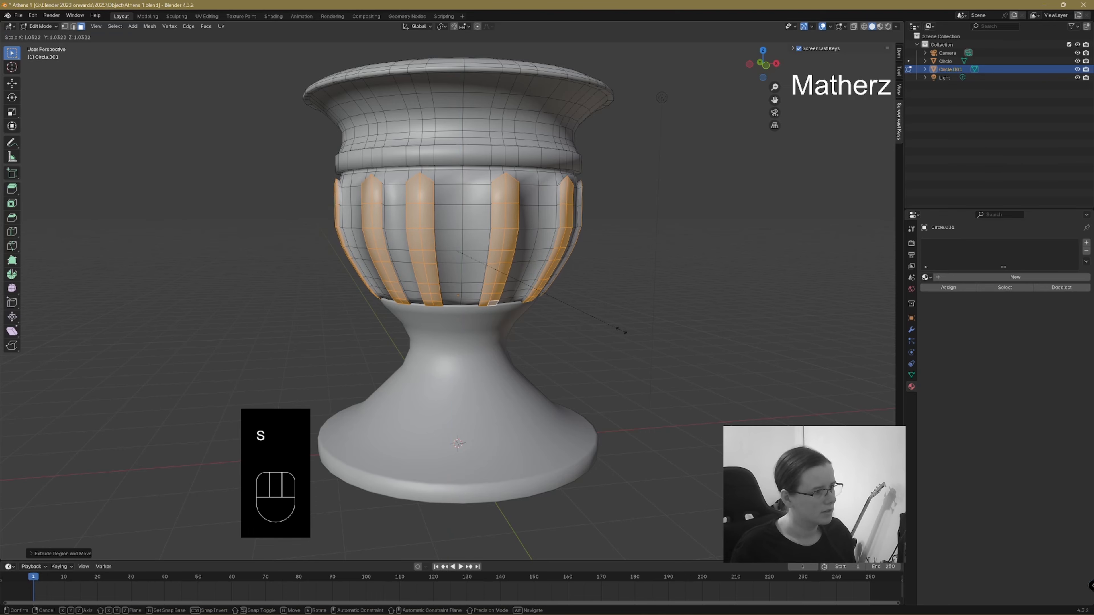
click(622, 331)
- Shrink the raised strips slightly along Z and return to Object Mode
key(s)
middle_click(576, 375)
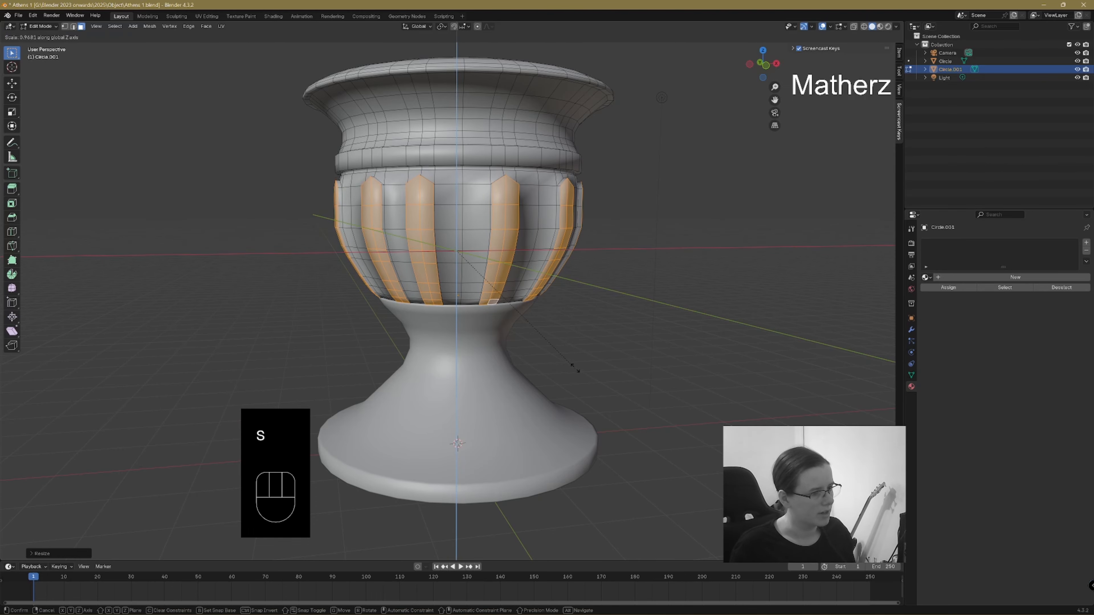
click(562, 374)
middle_drag(562, 373, 570, 348)
click(43, 26)
click(43, 35)
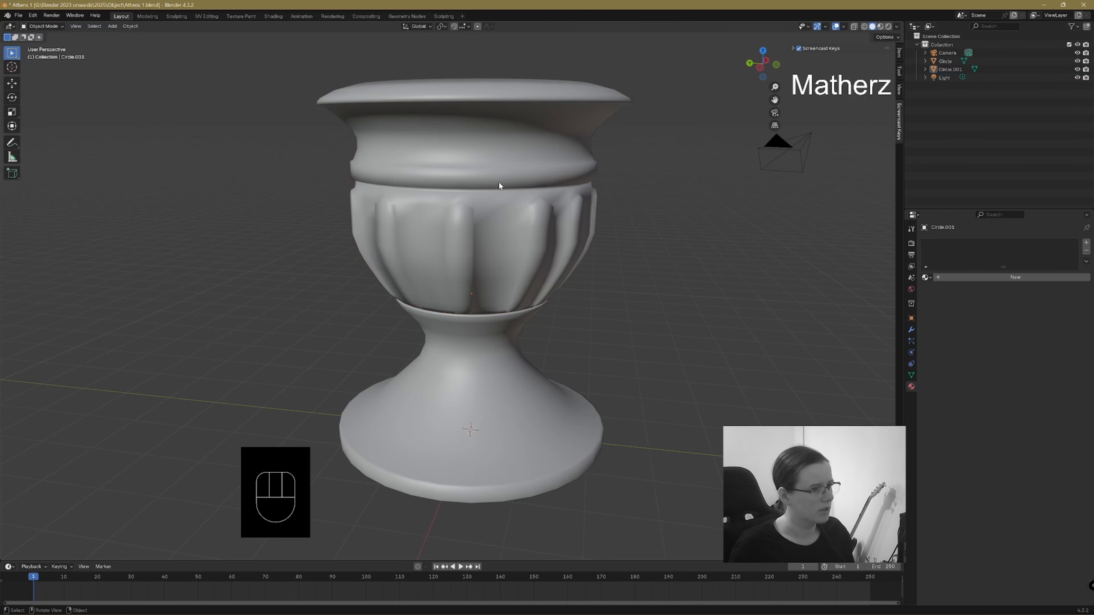
- Add a plane under the urn and scale it up into a large ground surface
scroll(499, 185, down, 7)
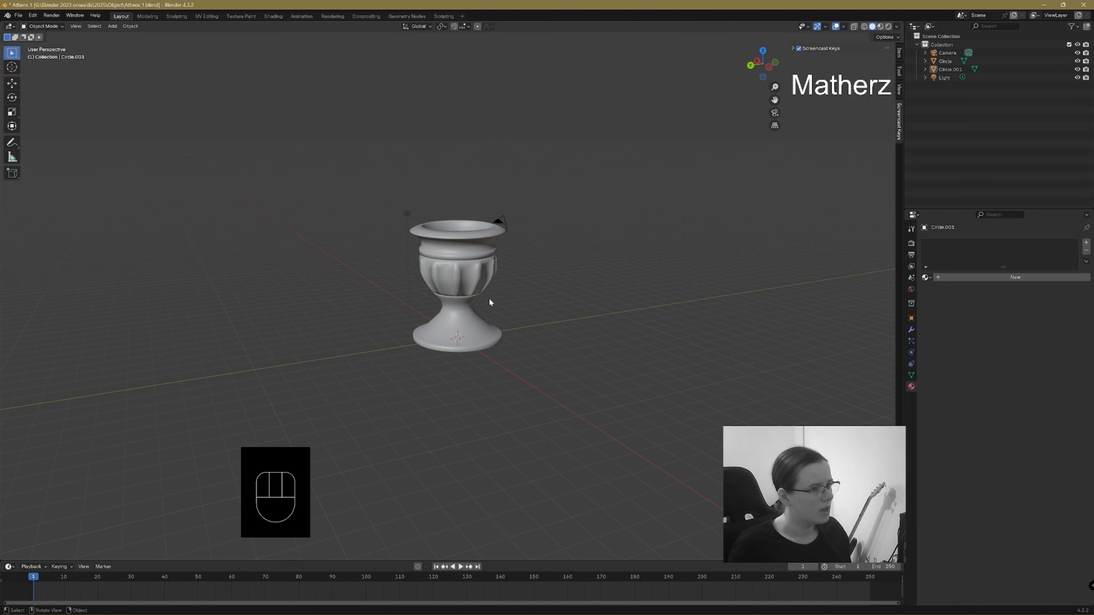
scroll(482, 300, up, 4)
scroll(404, 307, down, 5)
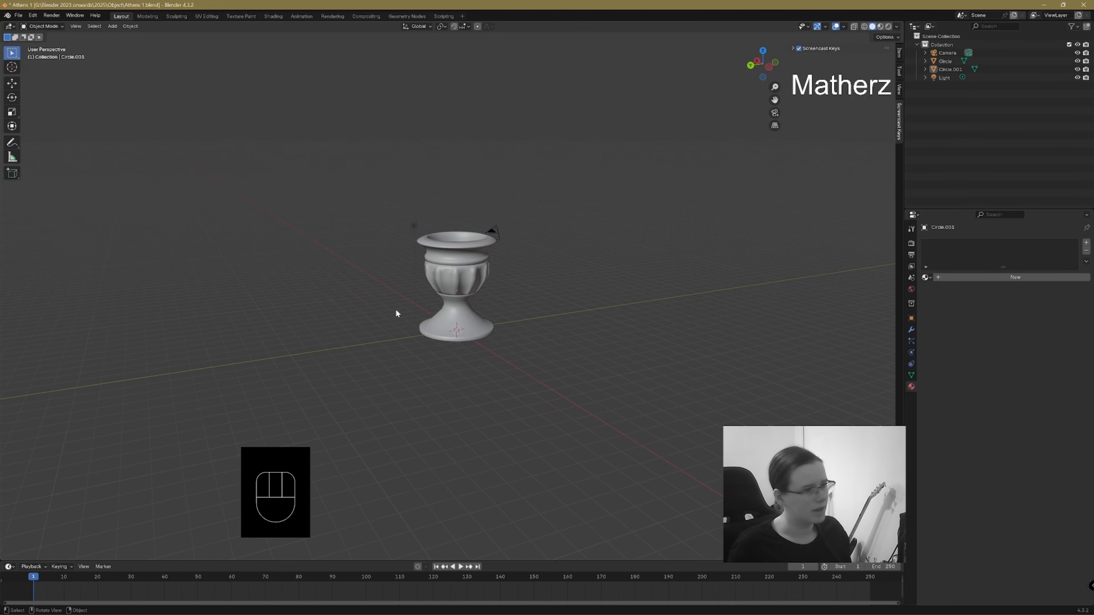
middle_drag(396, 308, 406, 329)
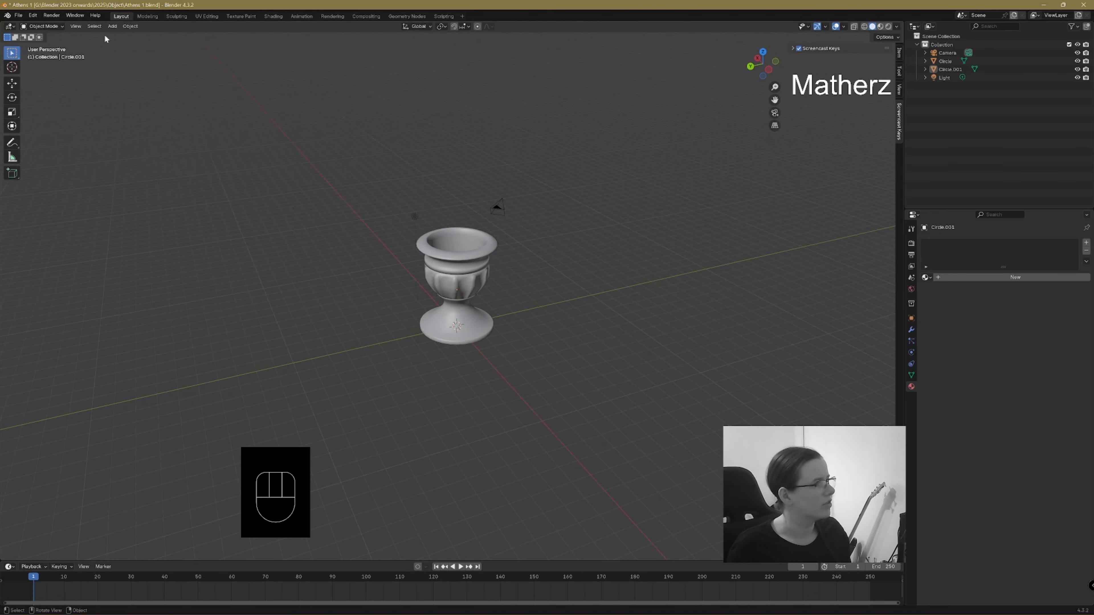
click(112, 26)
mouse_move(138, 35)
click(194, 35)
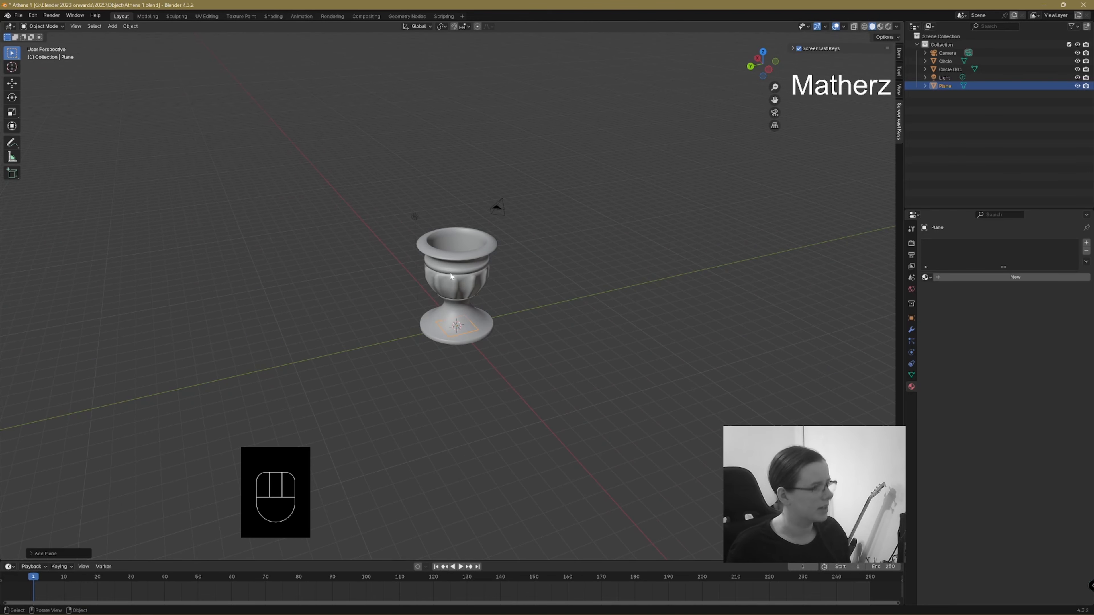
key(s)
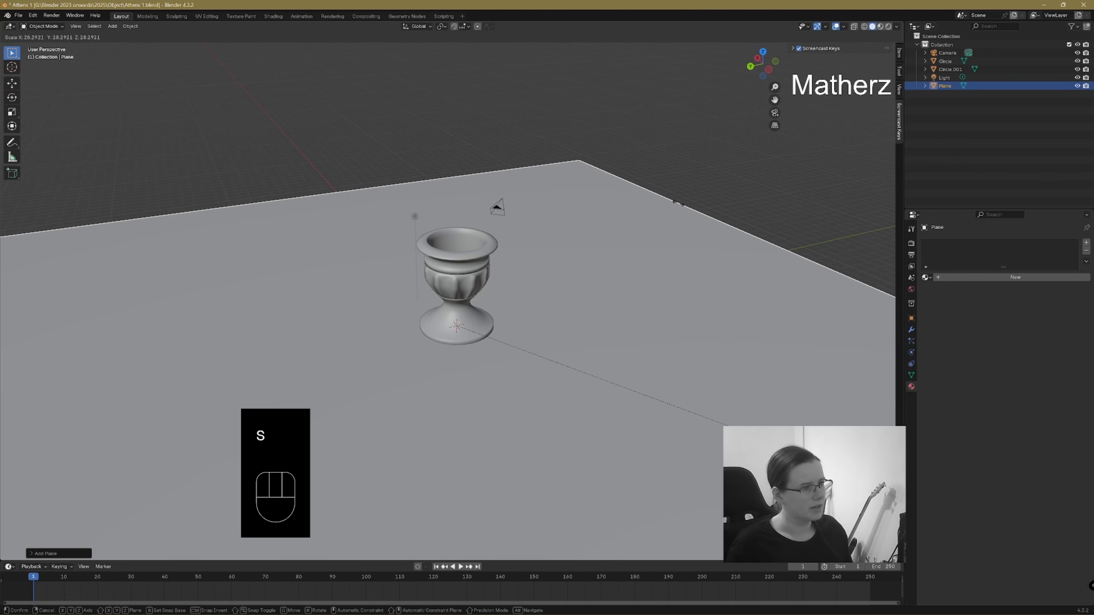
click(892, 278)
- Enlarge the ground plane further so it extends well beyond the urn on all sides
scroll(581, 224, down, 5)
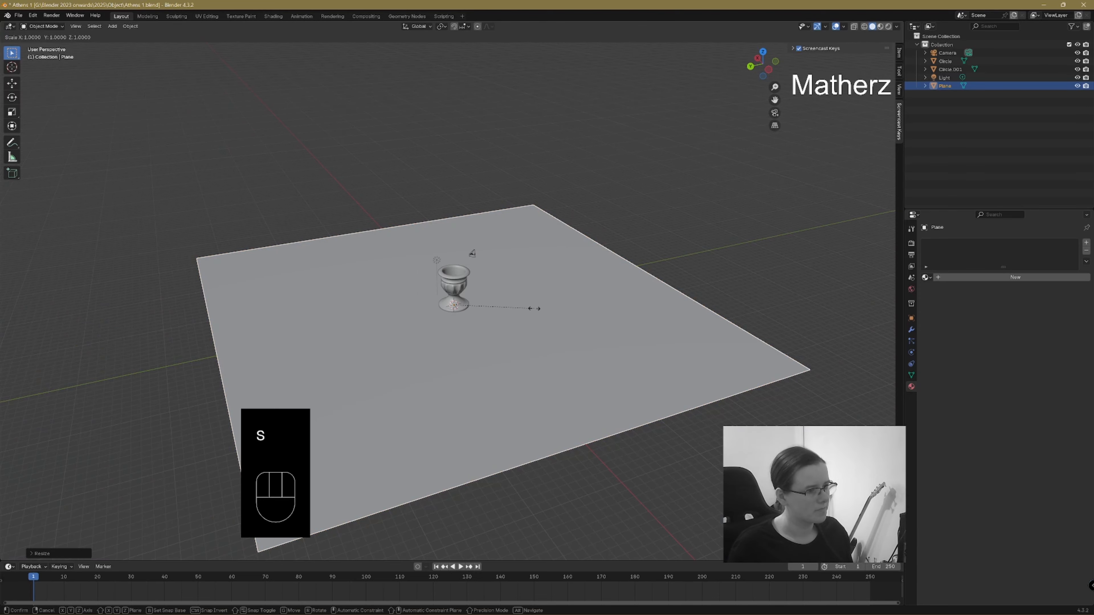
scroll(570, 303, up, 4)
key(s)
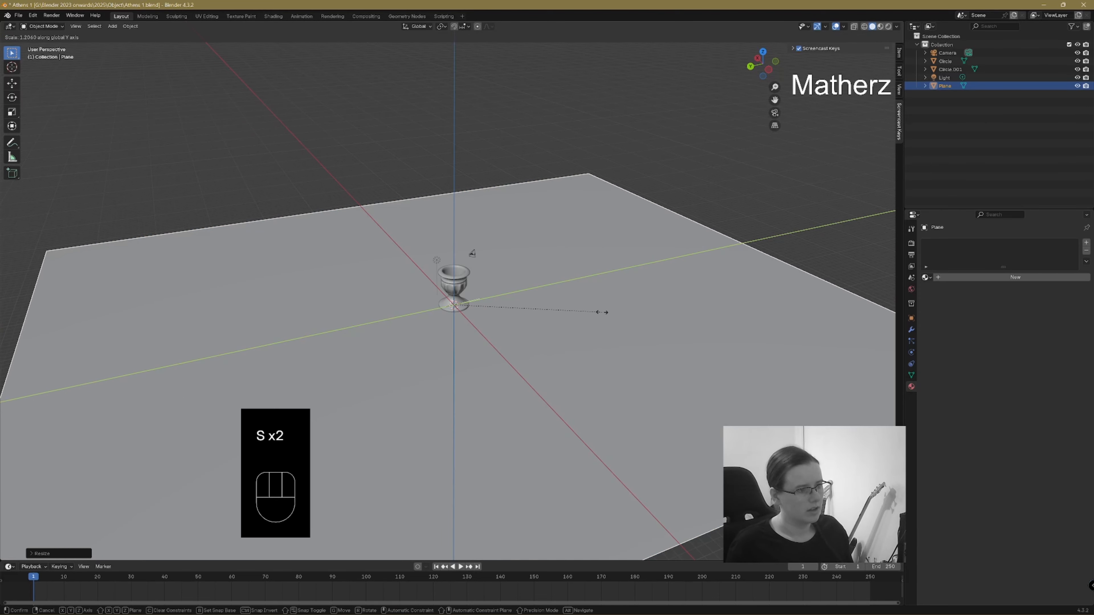
click(603, 311)
- Select the urn's bowl and base together and move them to the near corner of the ground plane
click(458, 284)
middle_drag(459, 283, 453, 312)
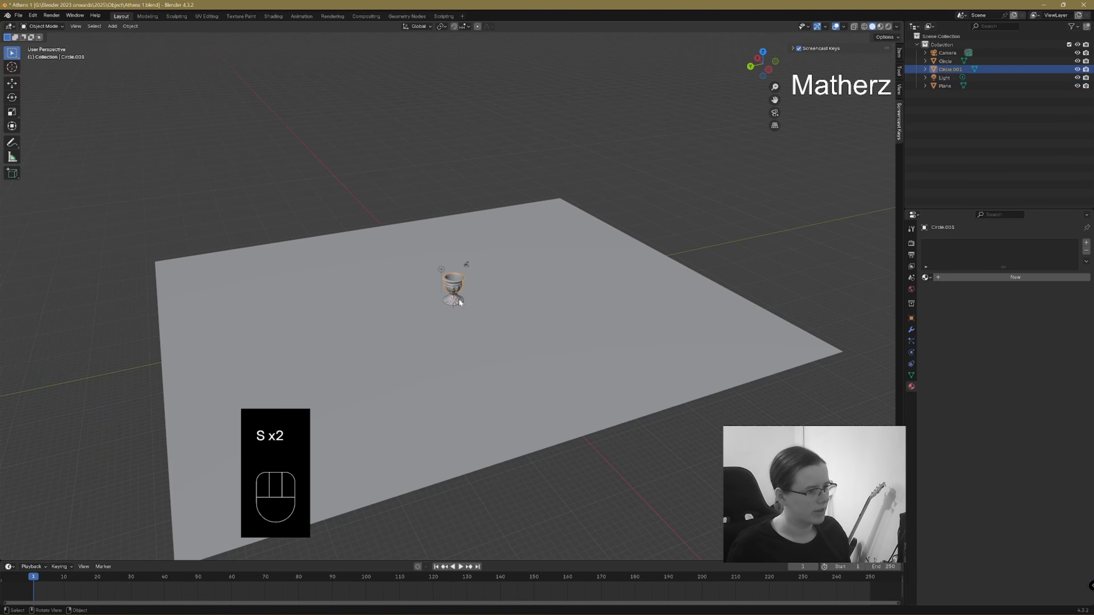
shift+click(448, 304)
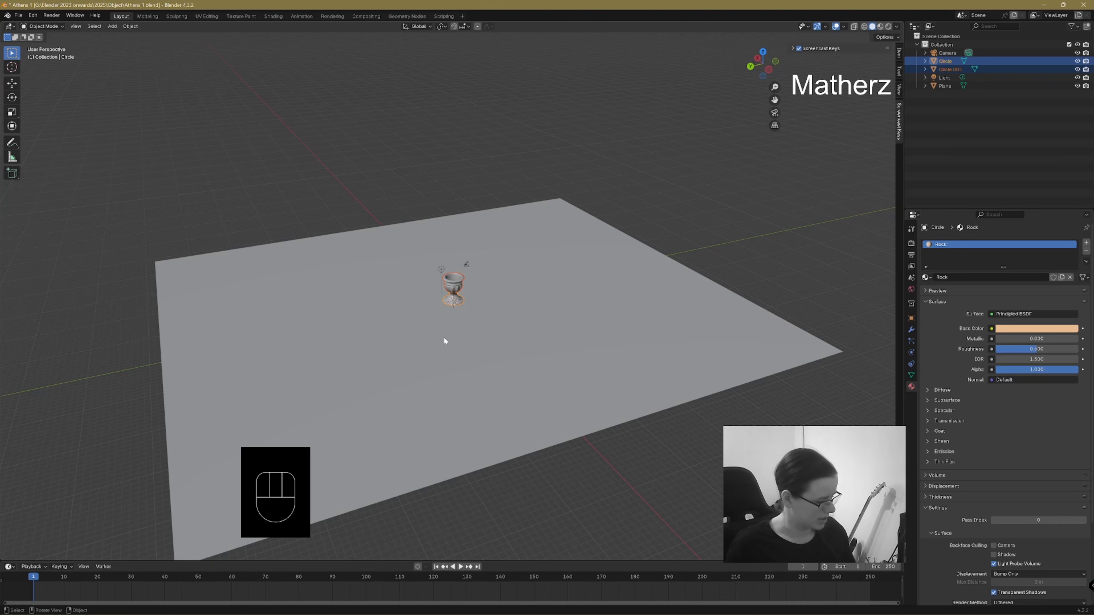
key(g)
key(g)
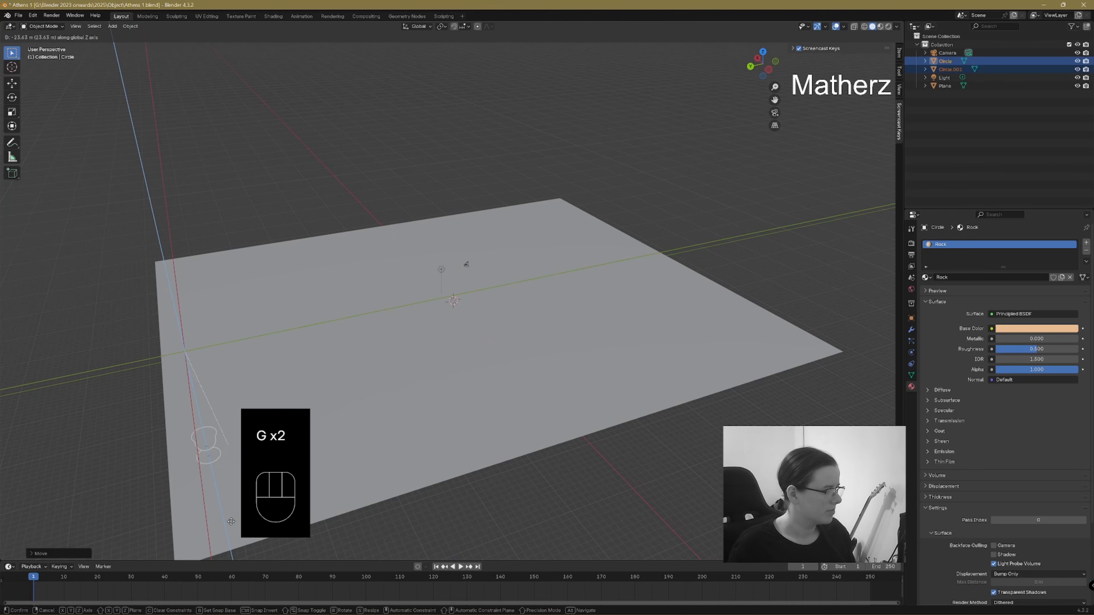
middle_drag(232, 522, 192, 500)
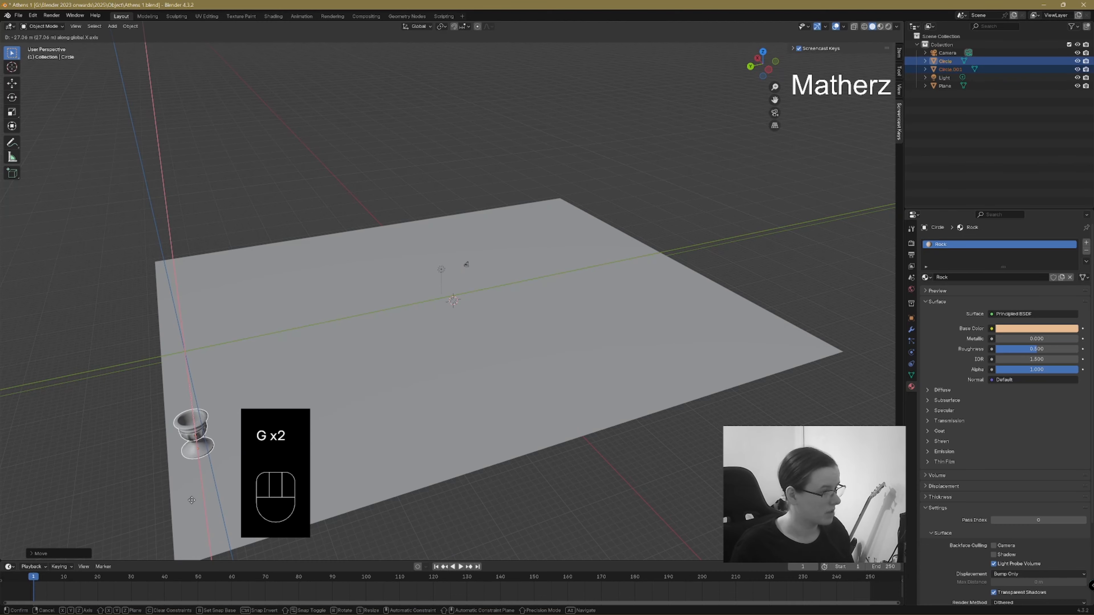
click(206, 510)
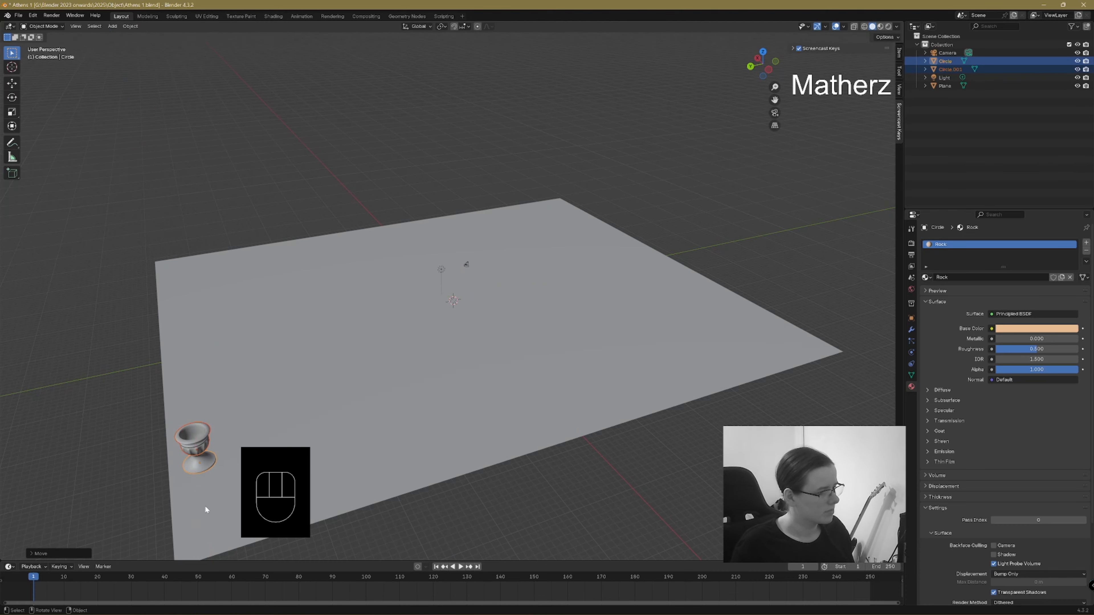
- Align the active camera to a low view across the ground plane and set its clip end to about 600 m
click(354, 427)
middle_drag(355, 427, 467, 363)
scroll(467, 362, up, 2)
shift+middle_drag(521, 400, 579, 367)
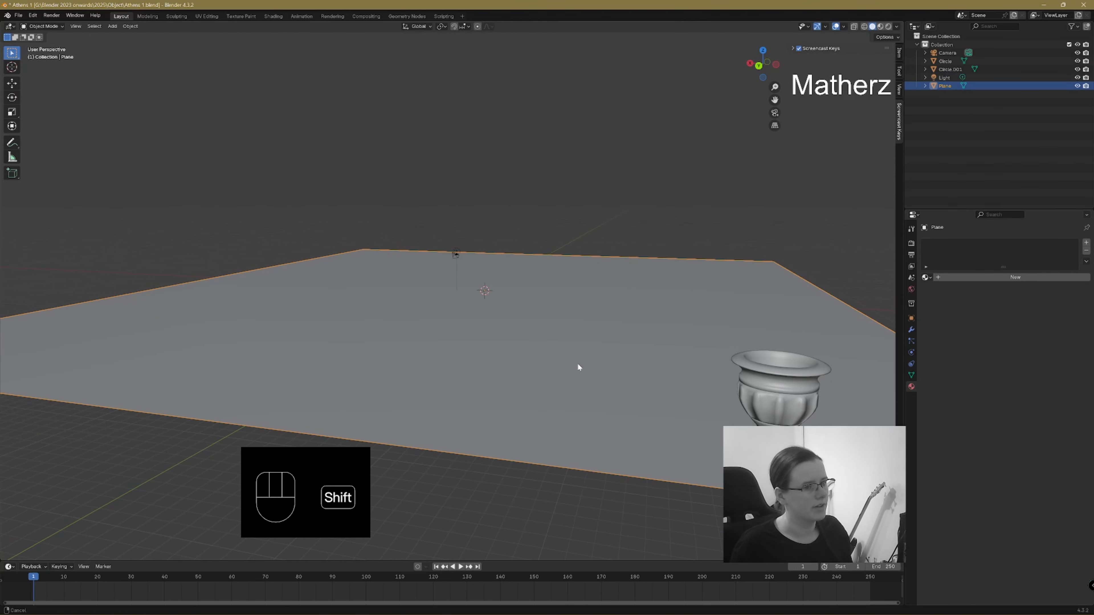
click(19, 15)
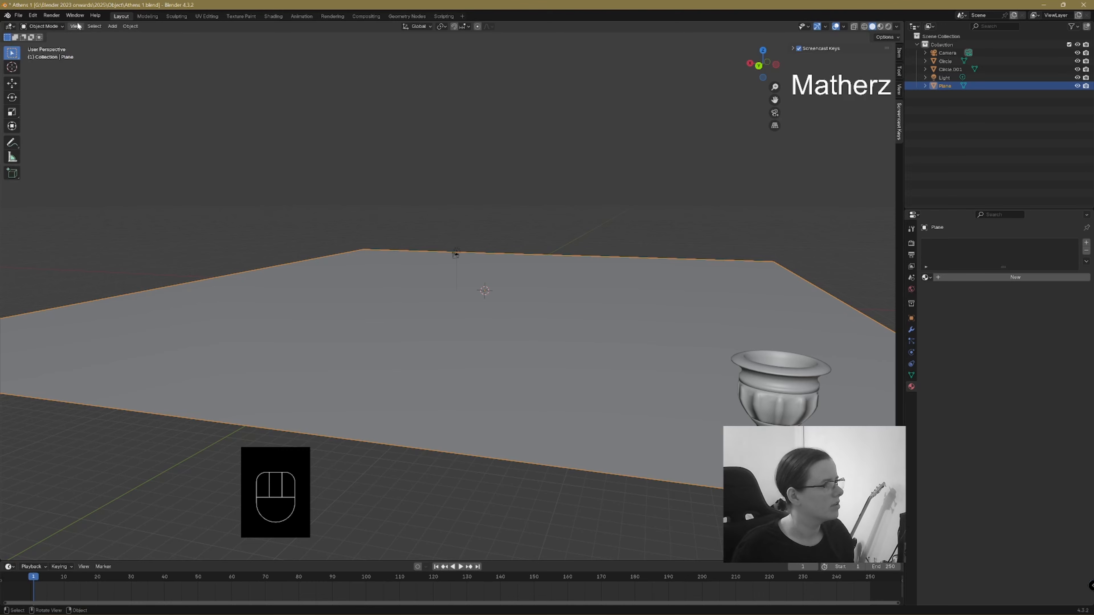
click(76, 26)
mouse_move(115, 151)
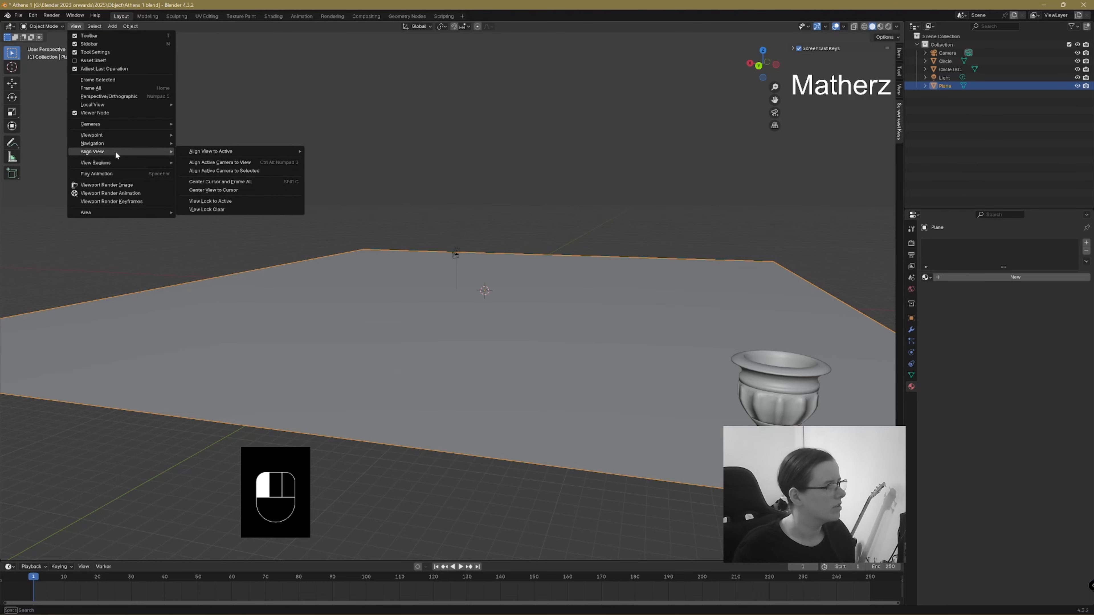
click(241, 162)
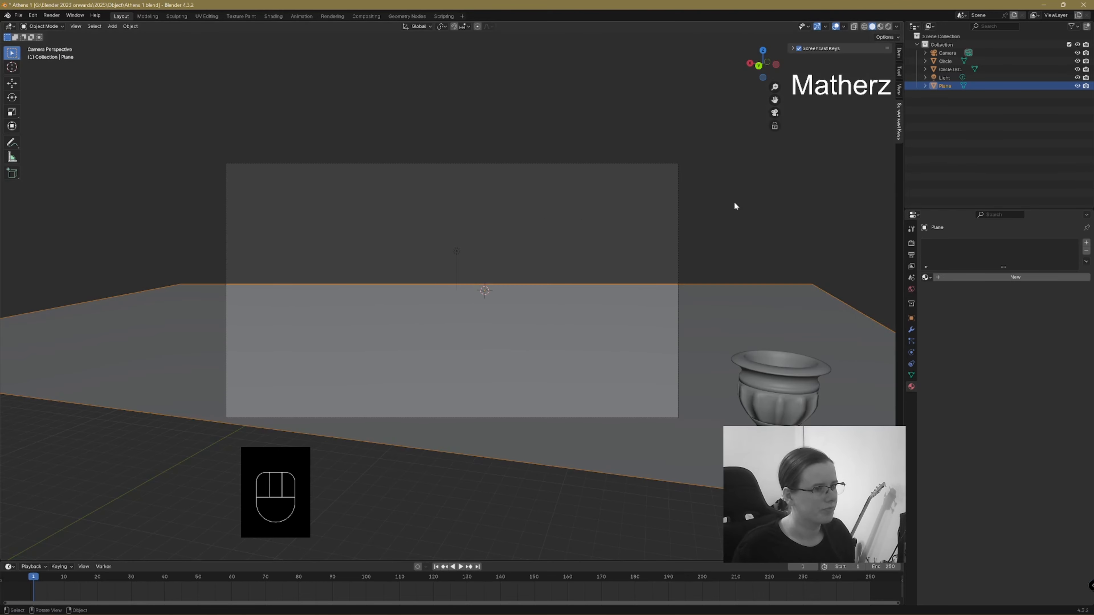
click(670, 164)
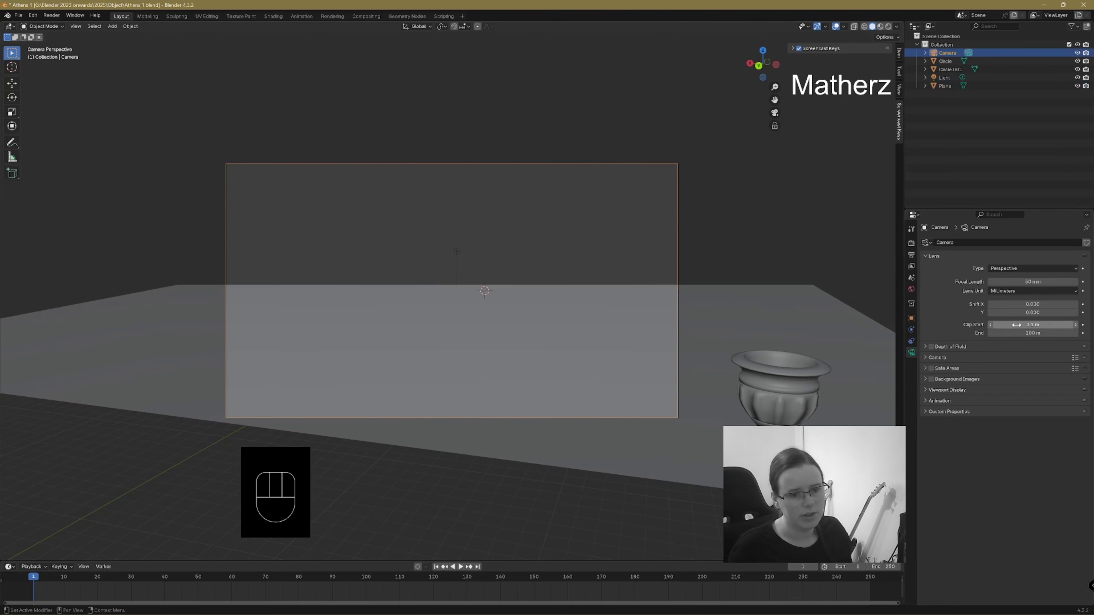
drag(1033, 333, 1068, 333)
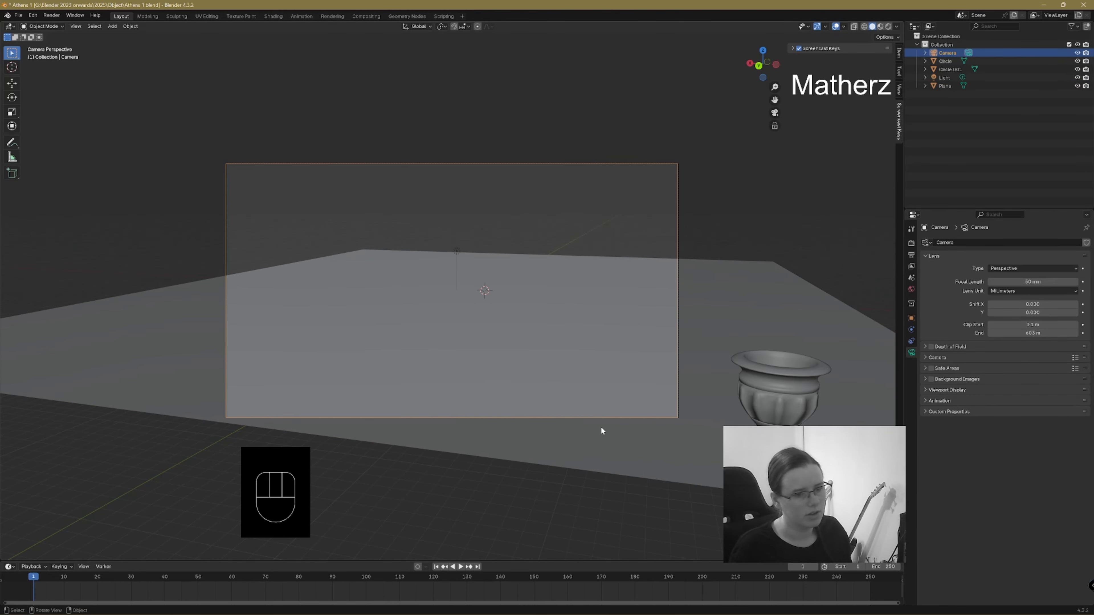
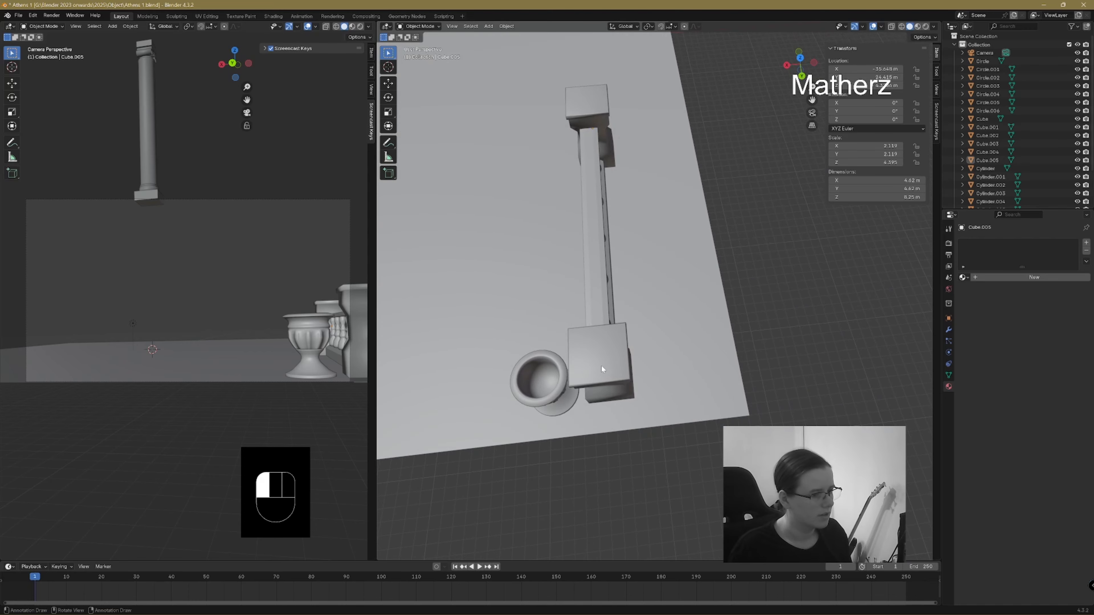
- Select both pillars of the railing and shift them about 0.2 m along the X axis
shift+click(609, 127)
key(g)
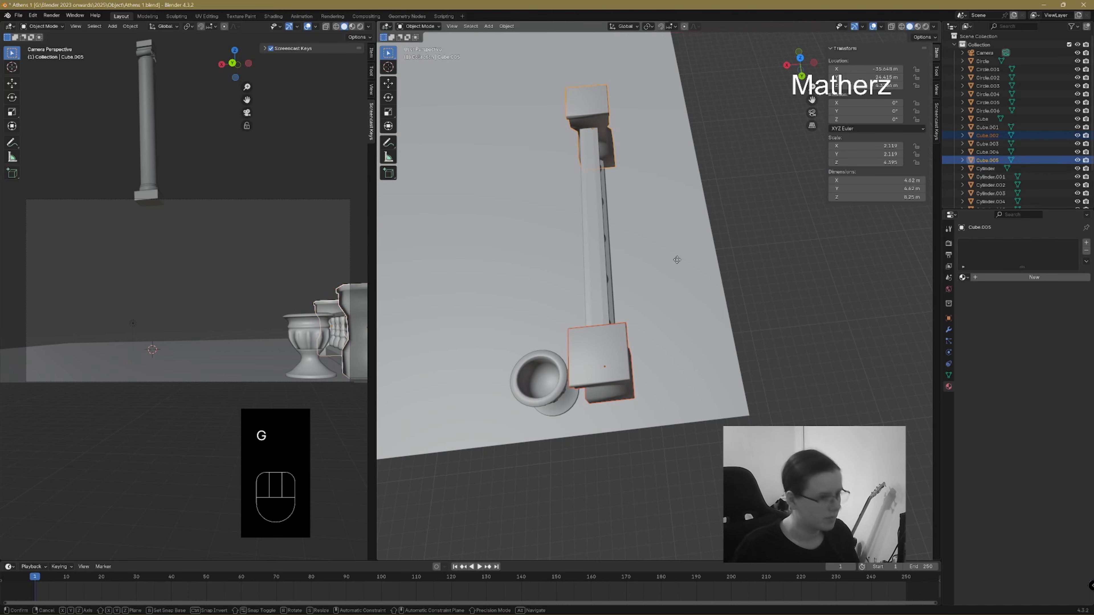
middle_click(674, 258)
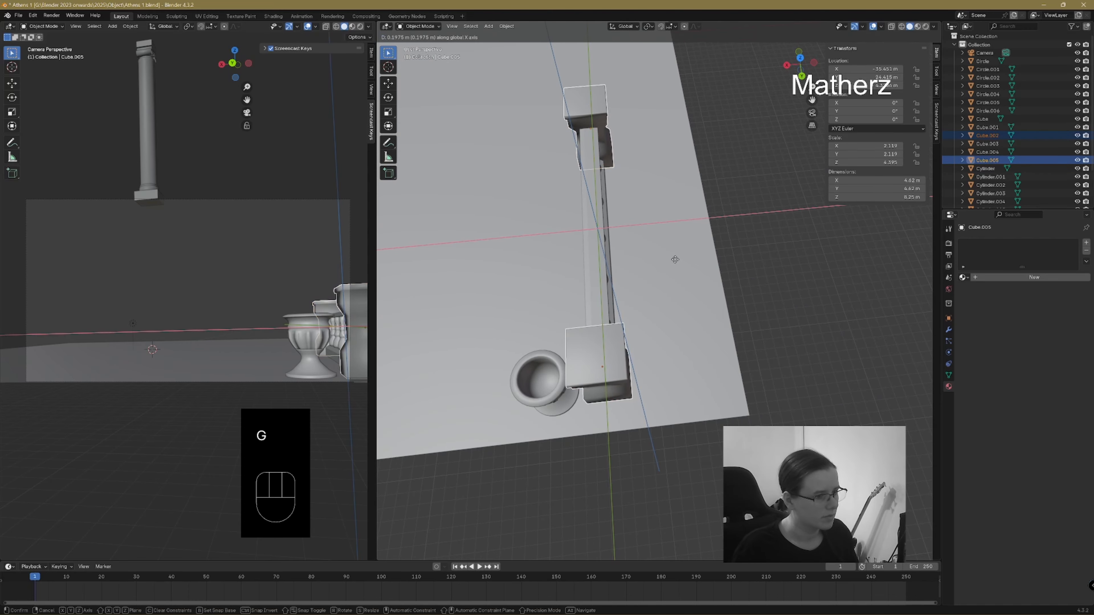
click(675, 260)
- Duplicate the railing's base, top rail, five balusters and end pillar about 28.8 m along negative Y to extend the balustrade
middle_drag(601, 345, 513, 268)
scroll(697, 314, up, 1)
scroll(582, 281, down, 5)
scroll(591, 291, up, 3)
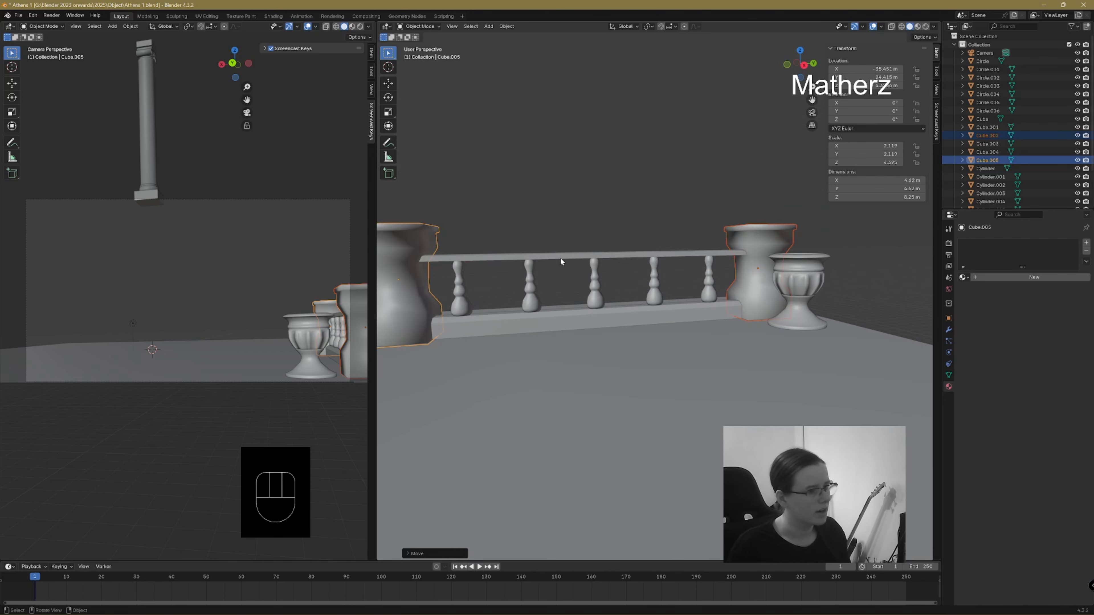
shift+click(556, 256)
click(485, 322)
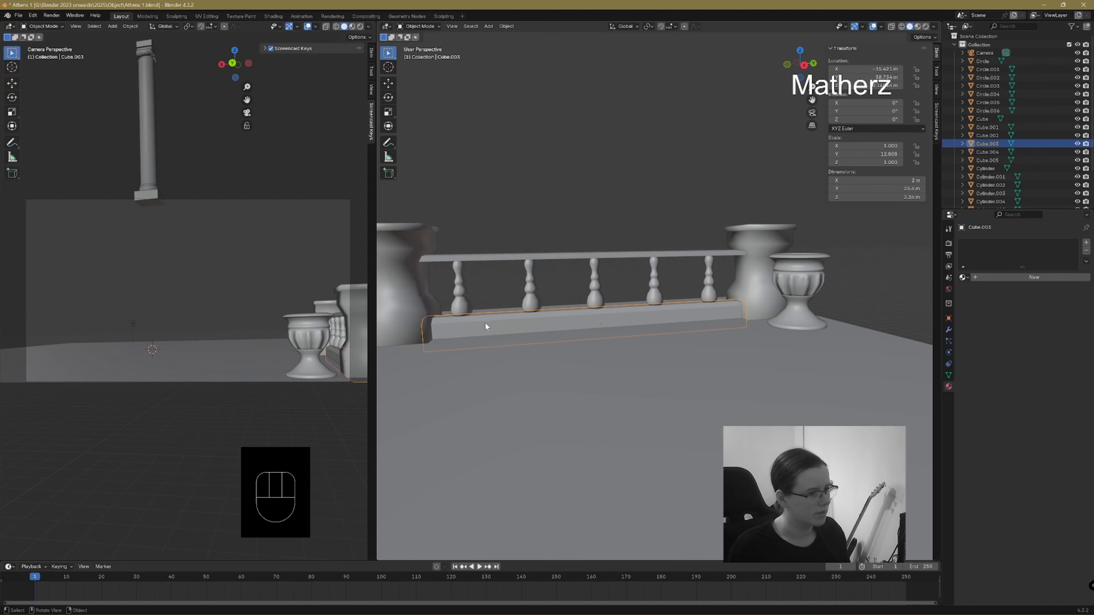
shift+click(463, 292)
shift+click(483, 259)
shift+click(530, 282)
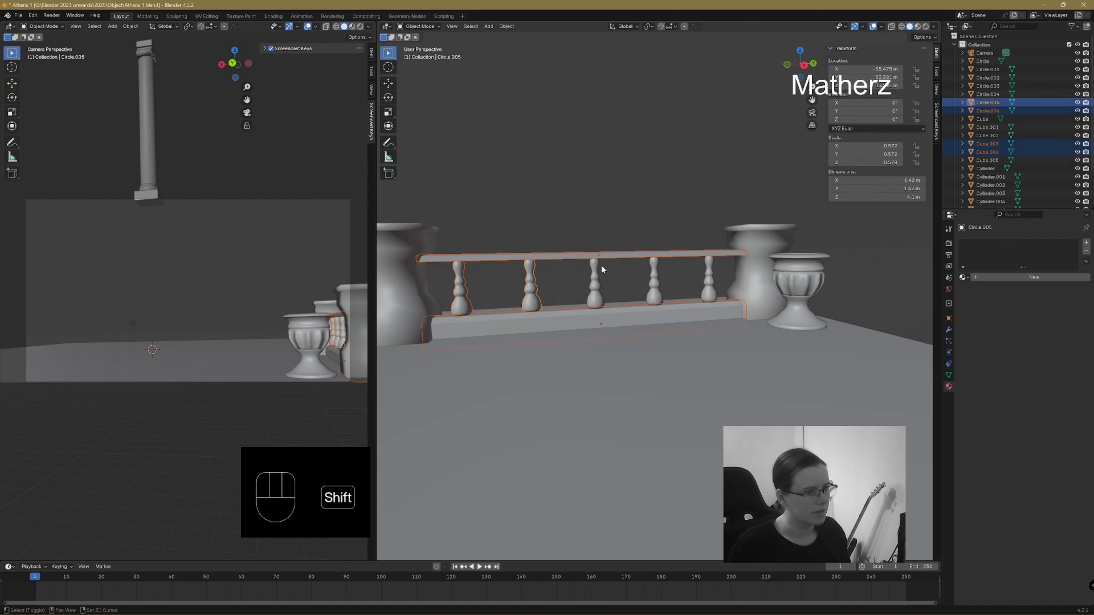
shift+click(599, 267)
shift+click(654, 278)
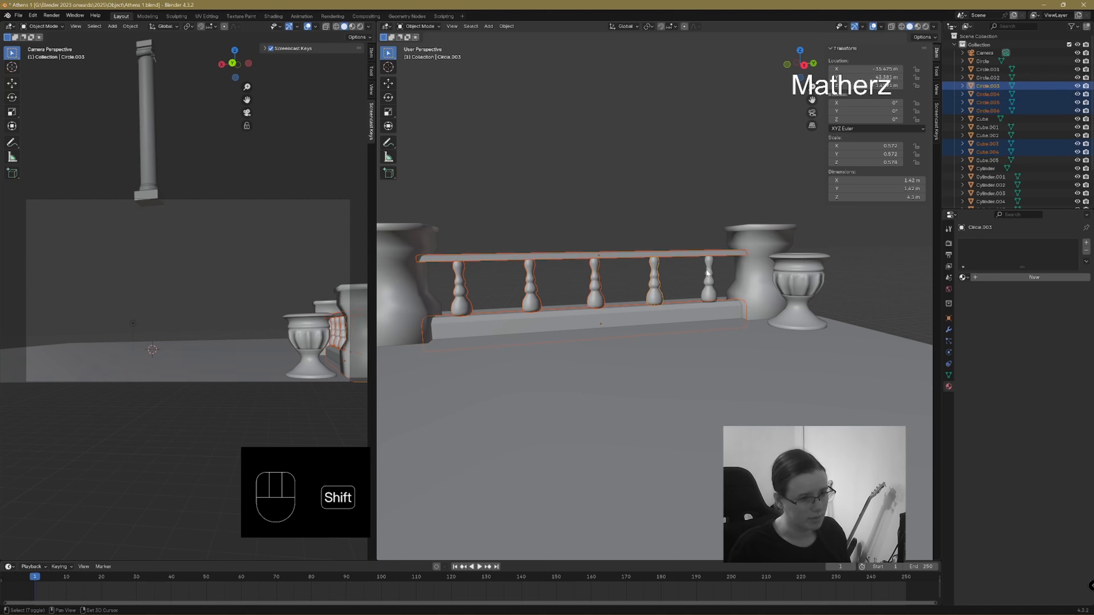
shift+click(707, 273)
scroll(706, 332, down, 4)
shift+middle_drag(478, 340, 649, 323)
middle_drag(827, 306, 801, 322)
shift+click(778, 315)
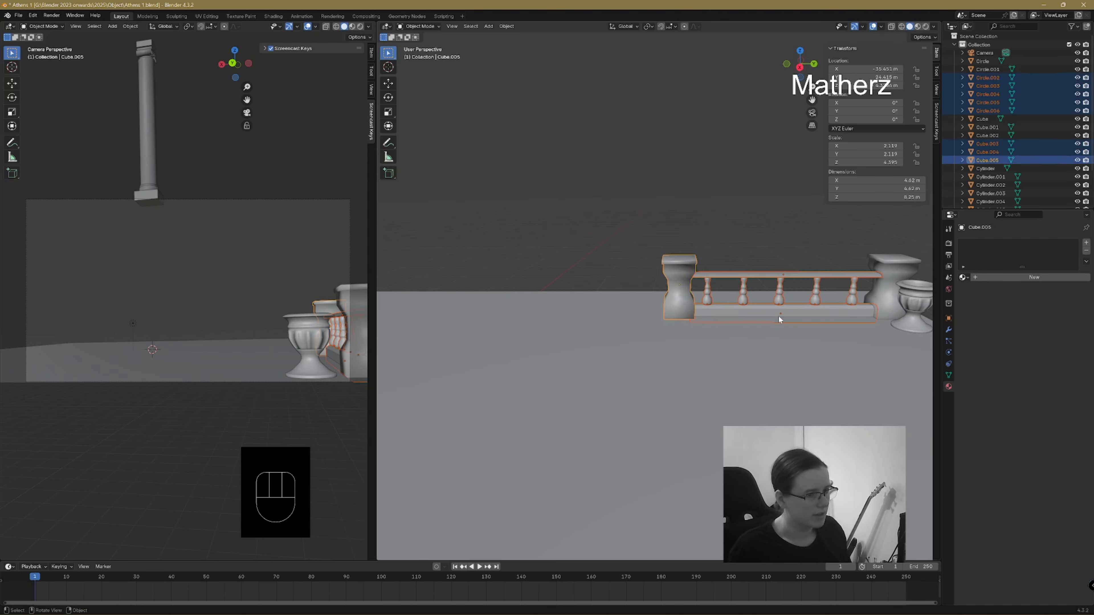
key(shift+d)
key(y)
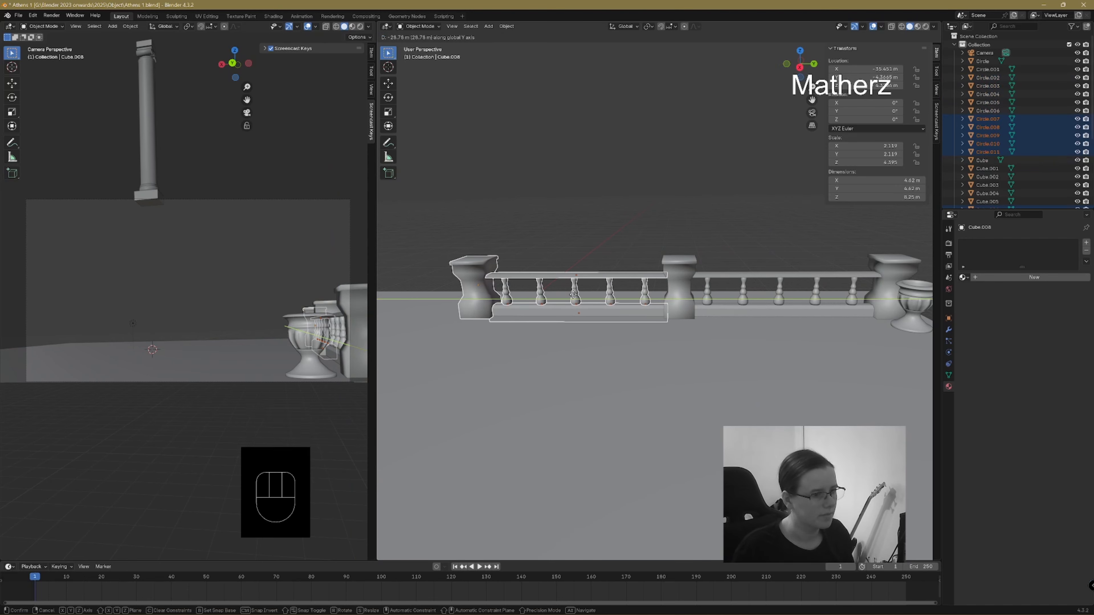
click(573, 298)
- Duplicate the new railing section and pillar about 28.2 m further along negative Y as a third section
shift+middle_drag(573, 300, 751, 348)
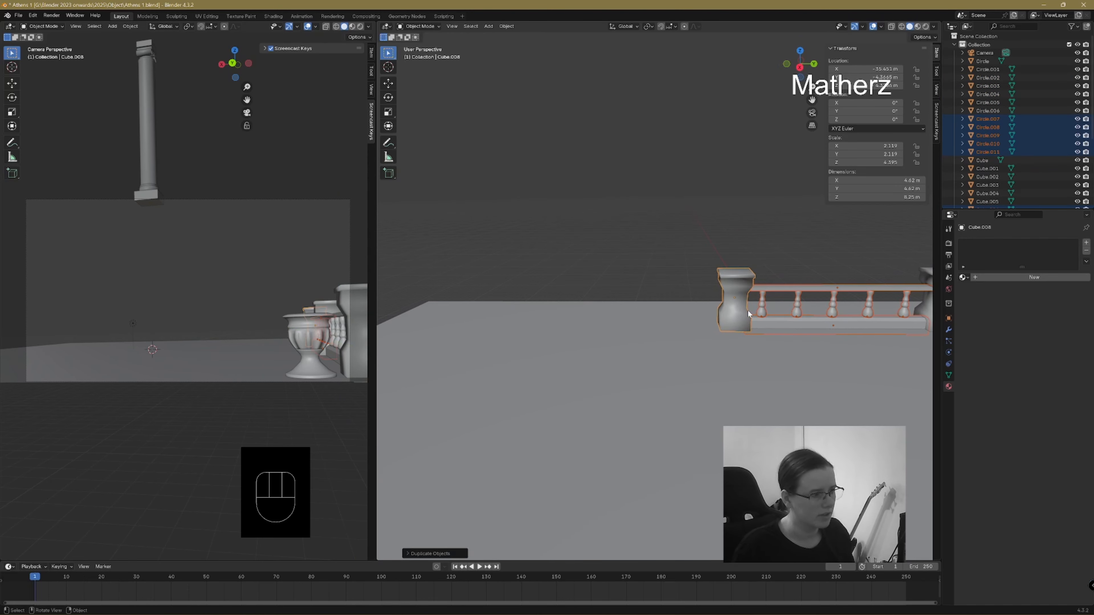
key(shift+d)
key(y)
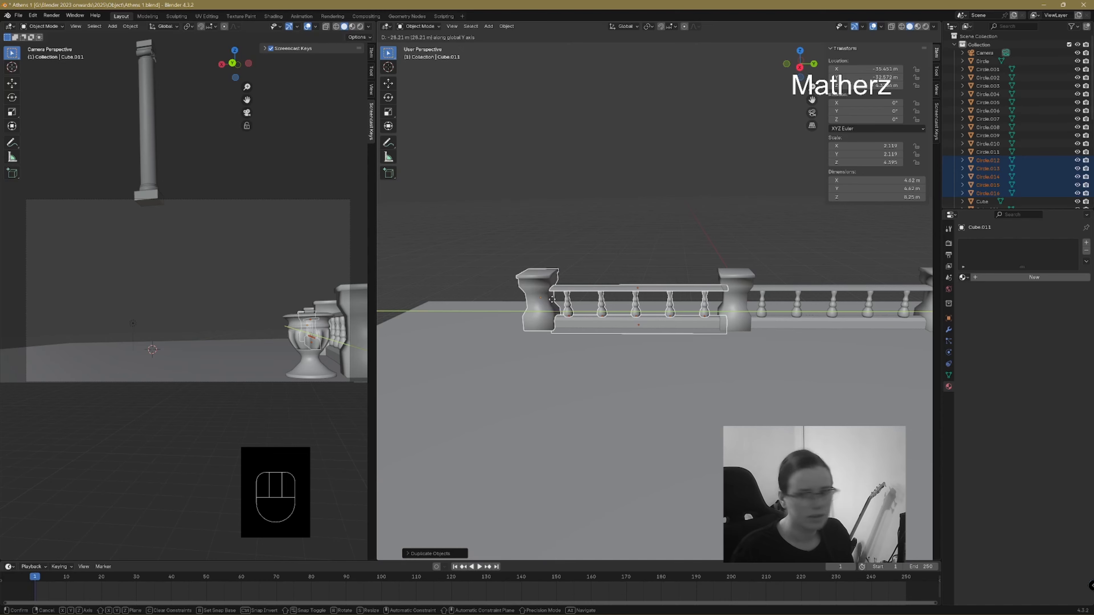
click(553, 299)
- Duplicate the last railing section onto the opposite side of the ground plane and rotate the copy 90° about the Z axis
scroll(625, 379, down, 6)
middle_drag(862, 365, 833, 341)
scroll(787, 373, up, 4)
shift+middle_drag(787, 371, 654, 338)
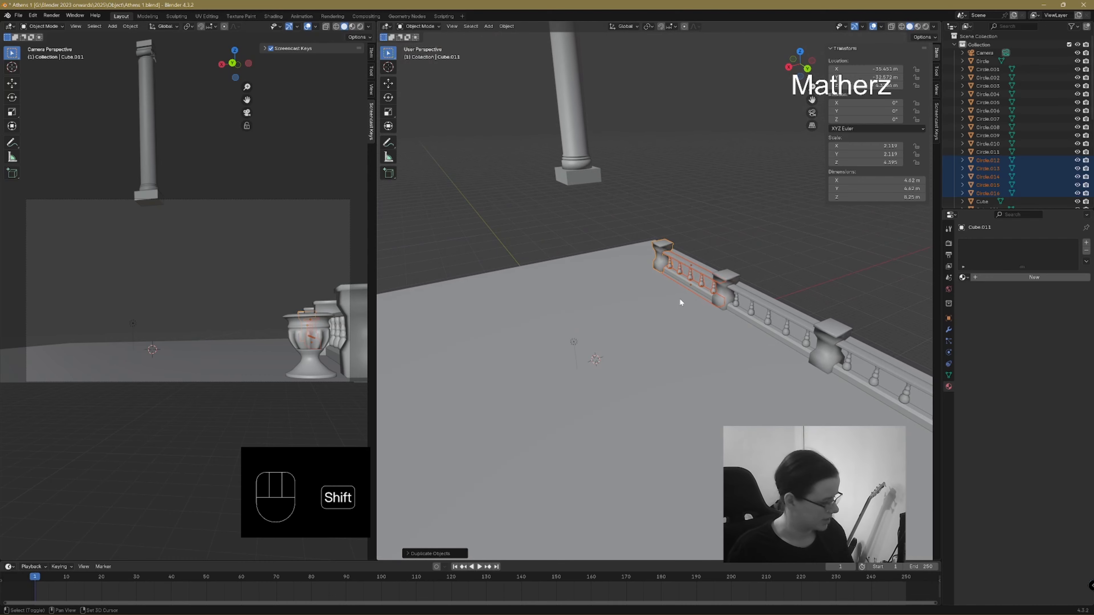
key(shift+d)
key(r)
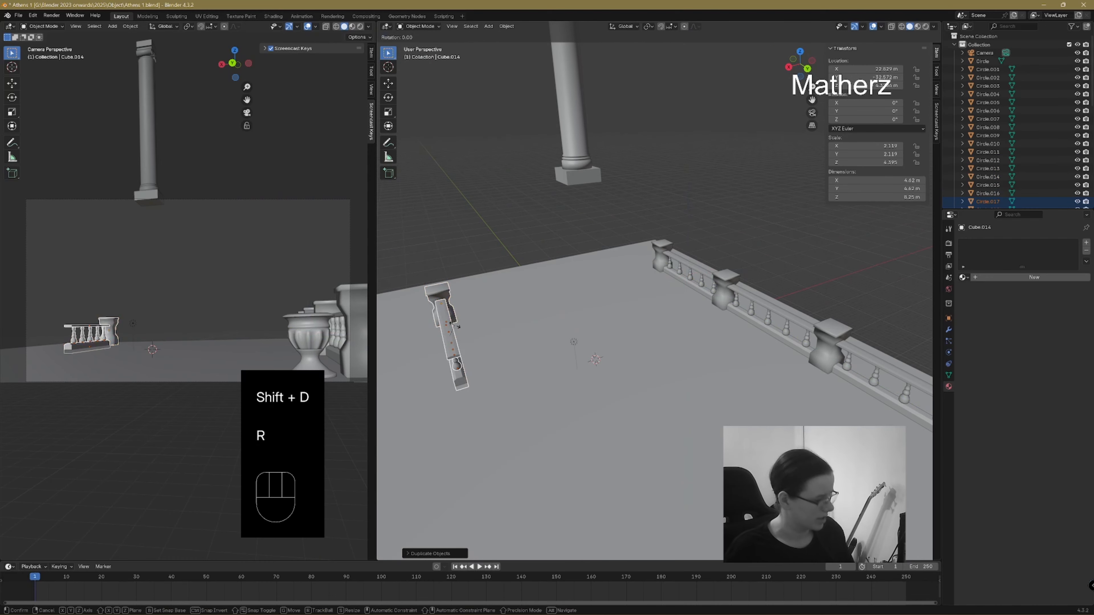
key(z)
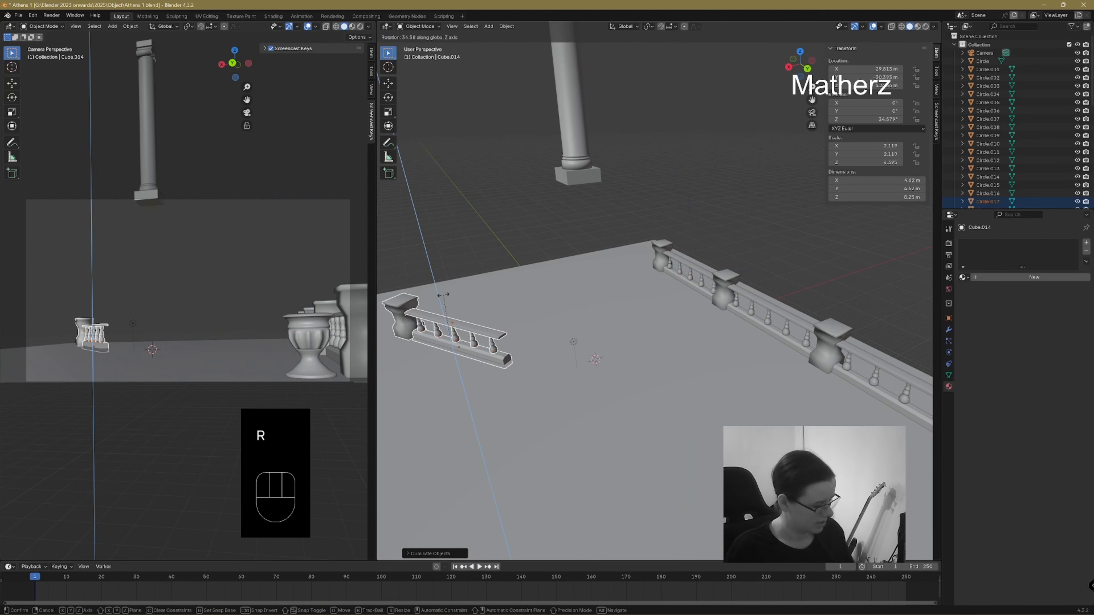
key(9)
key(0)
click(490, 314)
- Duplicate the rotated section's pillar about 29 m along negative X to close the railing's open end
shift+middle_drag(462, 393, 667, 343)
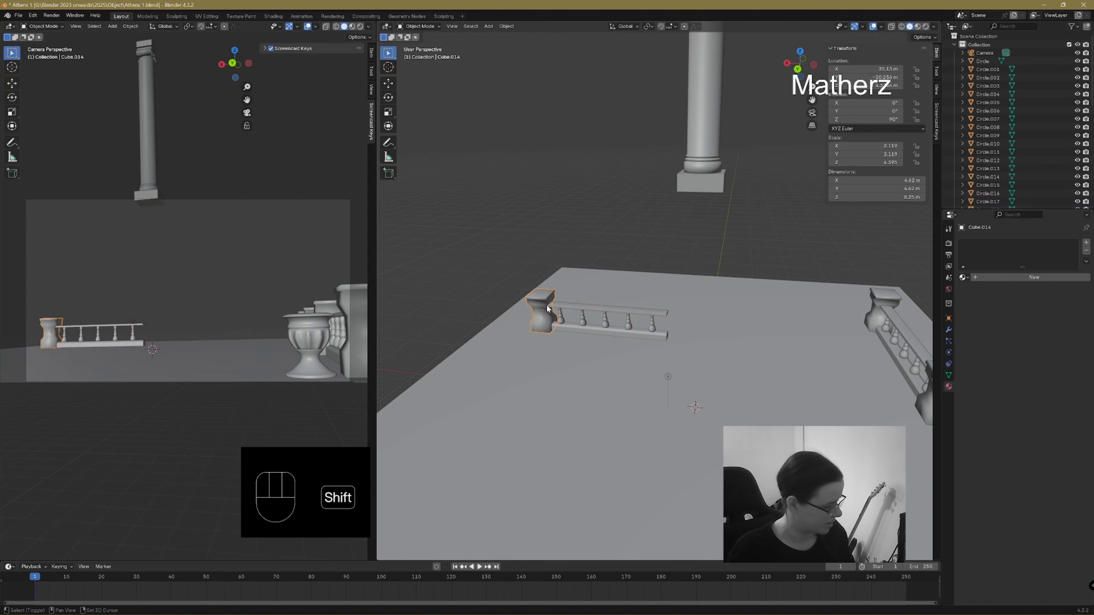
key(shift+d)
key(x)
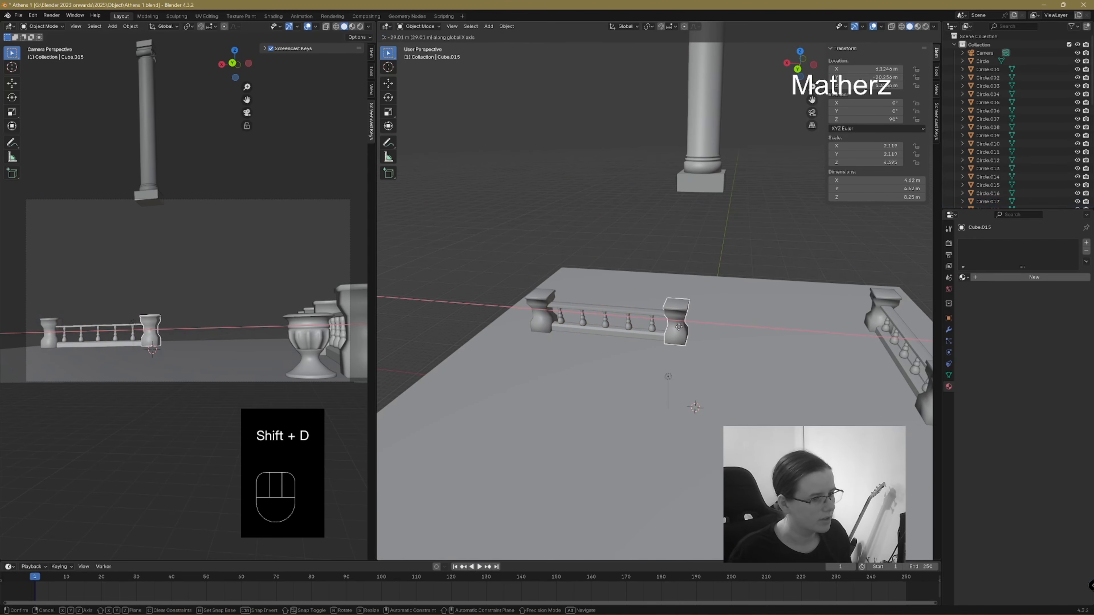
click(679, 326)
scroll(702, 382, up, 8)
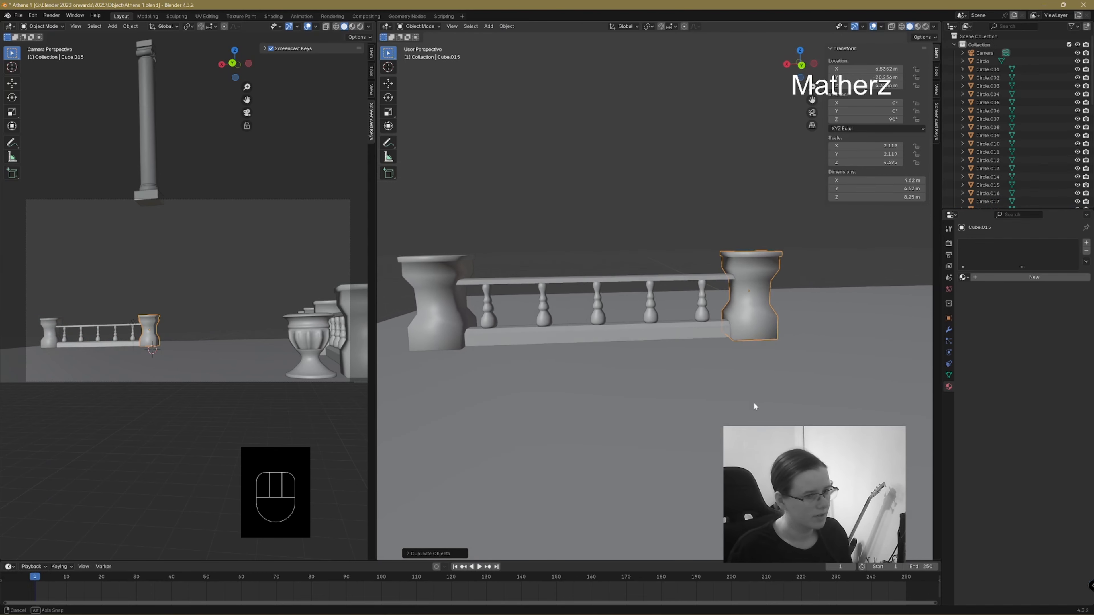
- Select the farthest section of the long balustrade with its end pillar and duplicate it along X to the rotated railing's end pillar
middle_drag(752, 407, 463, 397)
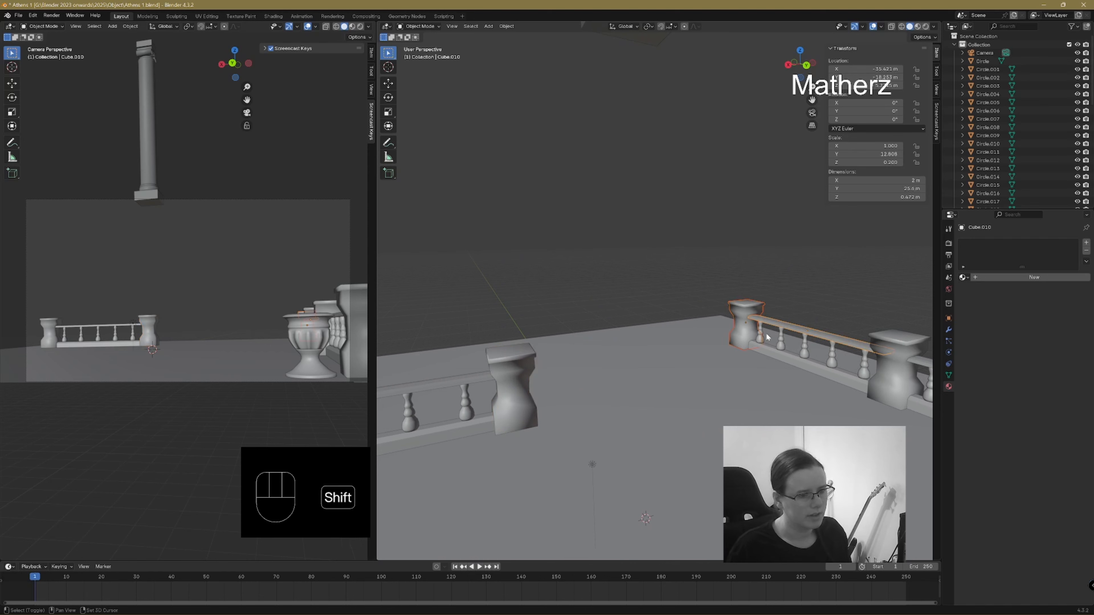
shift+click(782, 338)
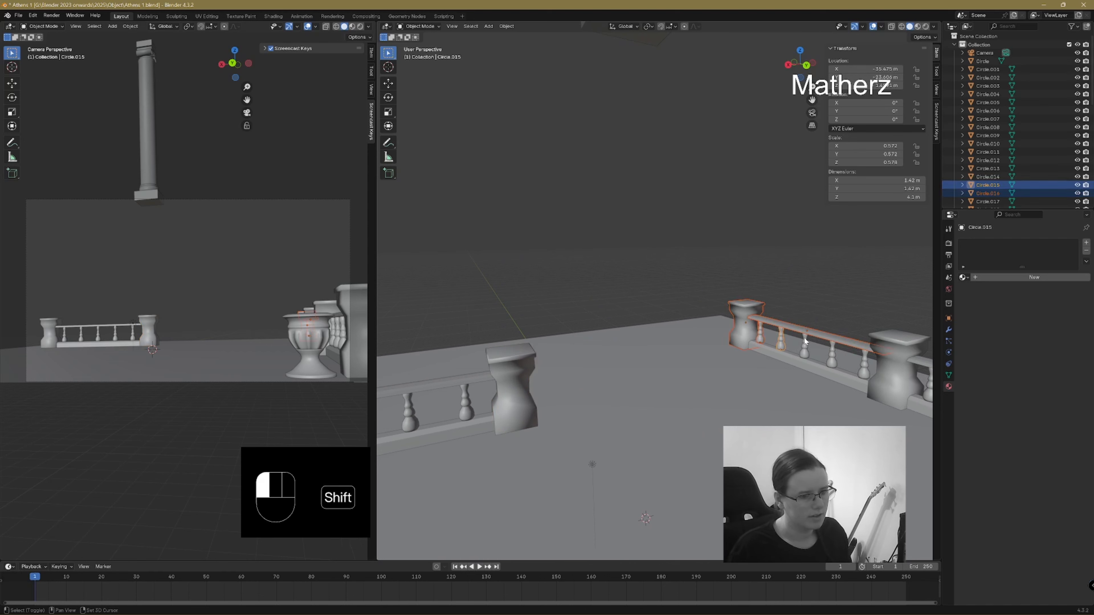
shift+click(805, 341)
shift+click(835, 353)
shift+click(866, 360)
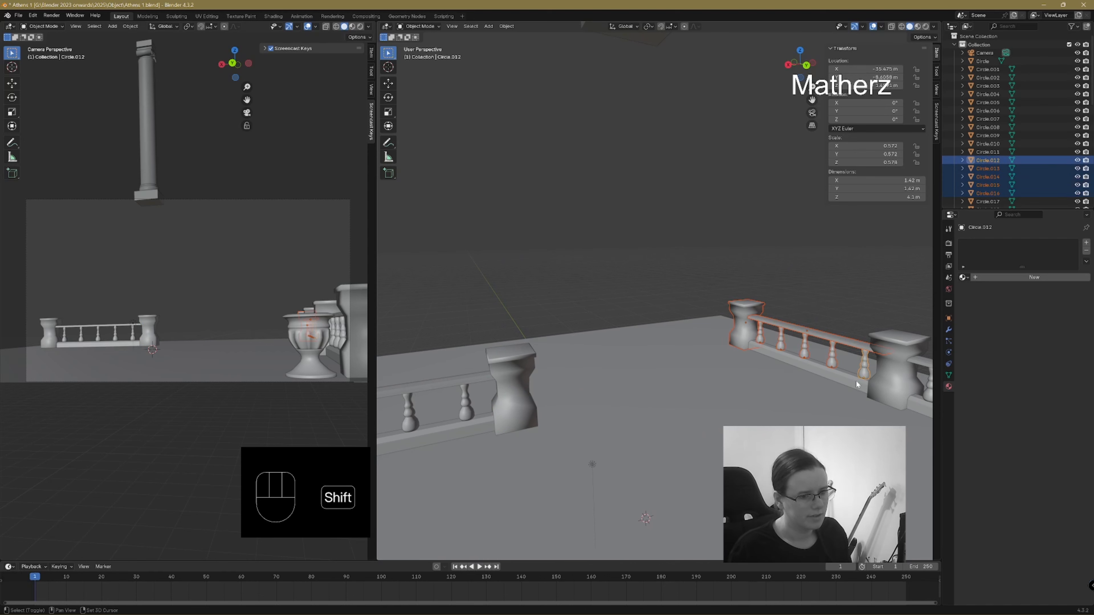
shift+click(854, 380)
key(shift+d)
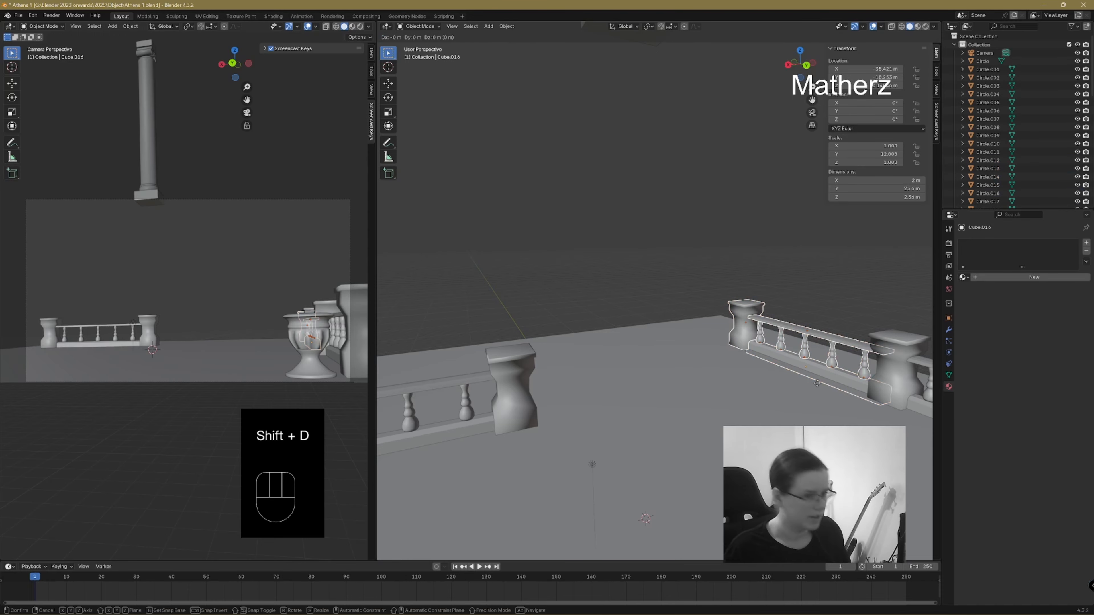
key(x)
click(531, 397)
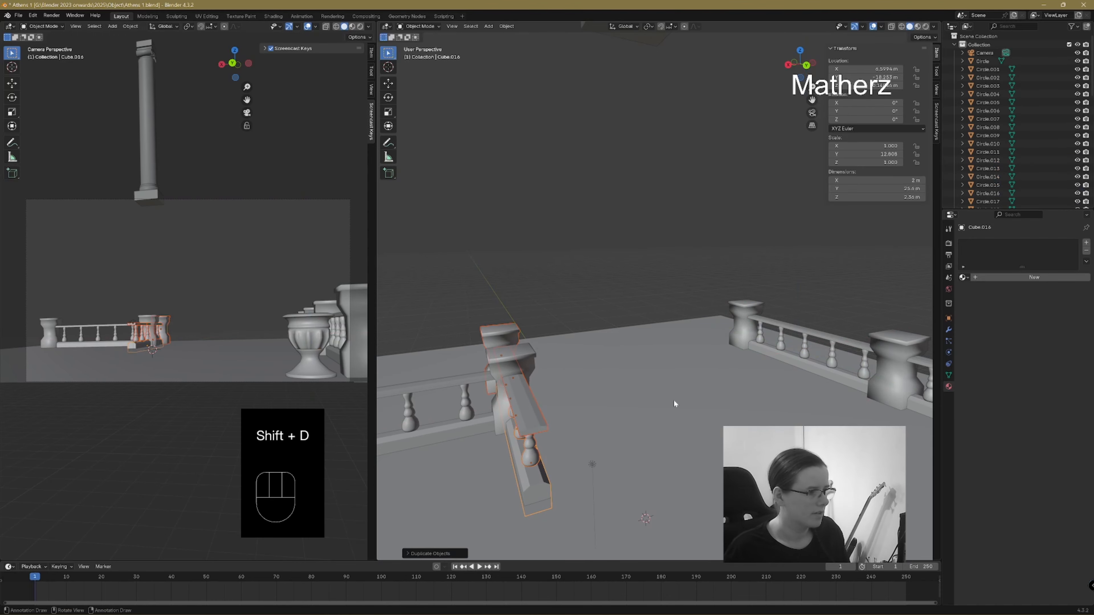
- Move the copied railing section along Y so it starts at the rotated railing's end pillar, and fine-tune its position
middle_drag(673, 399, 672, 334)
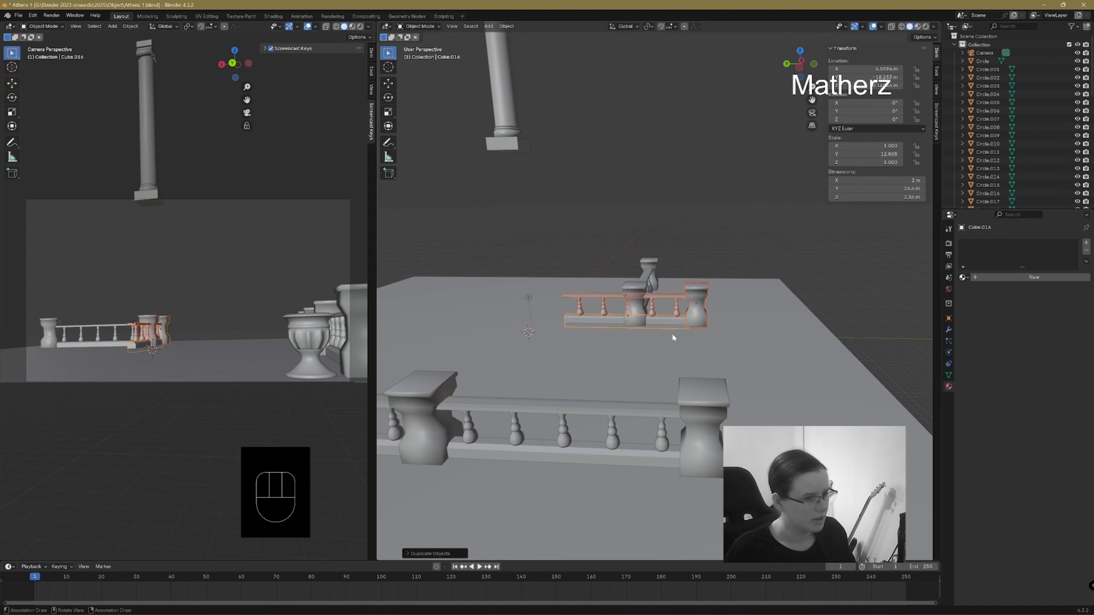
key(g)
key(y)
click(751, 330)
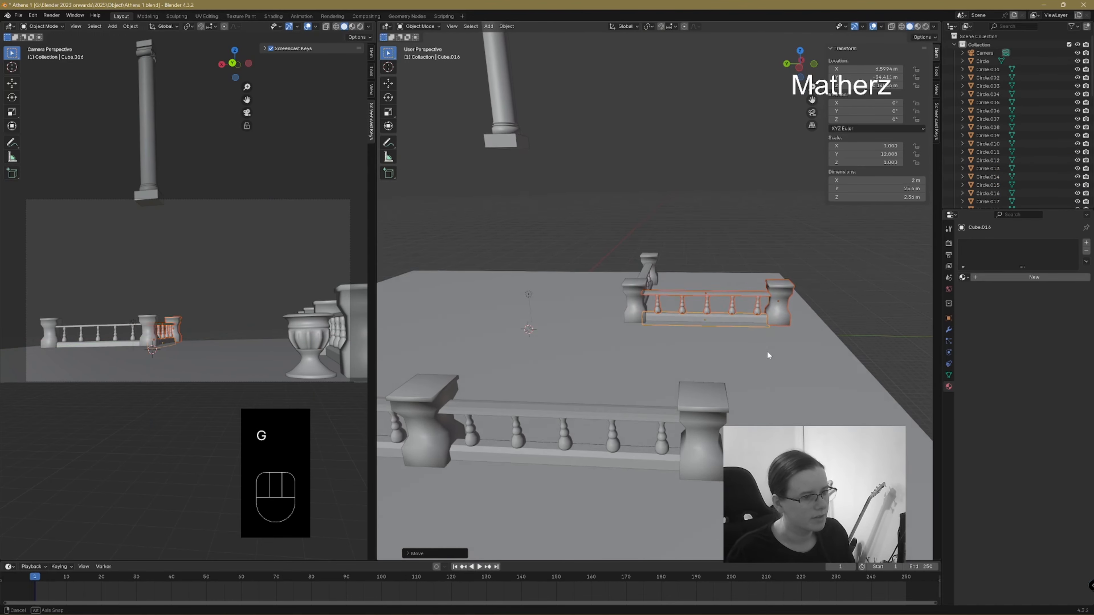
middle_drag(767, 351, 835, 398)
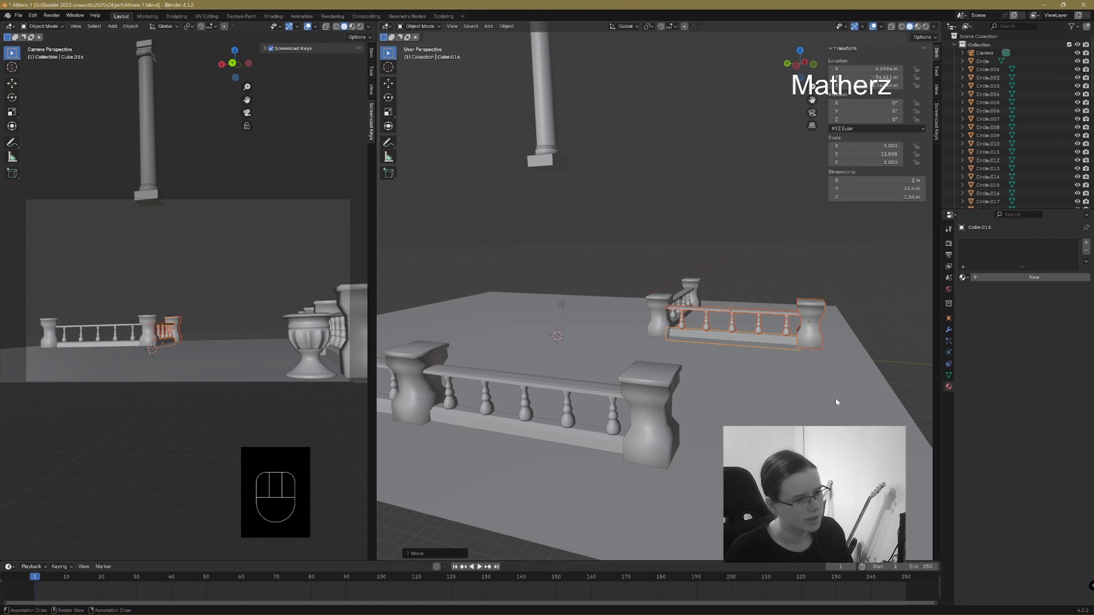
key(g)
click(852, 324)
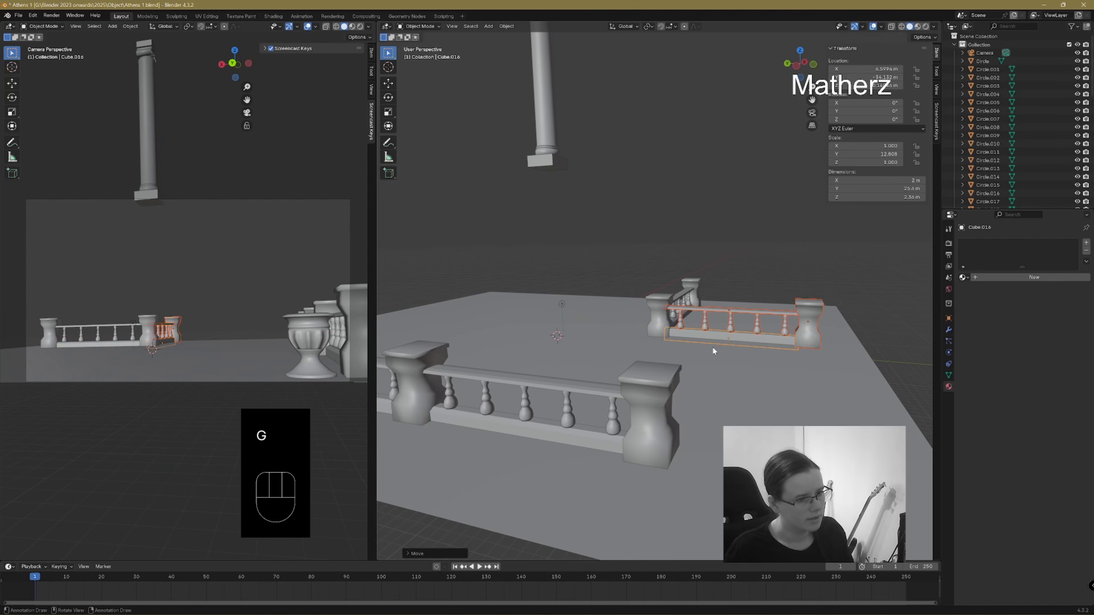
click(691, 246)
- Pull the camera back along its local Z axis and shift it to frame the railings, urn and near pillar
middle_drag(522, 364, 653, 369)
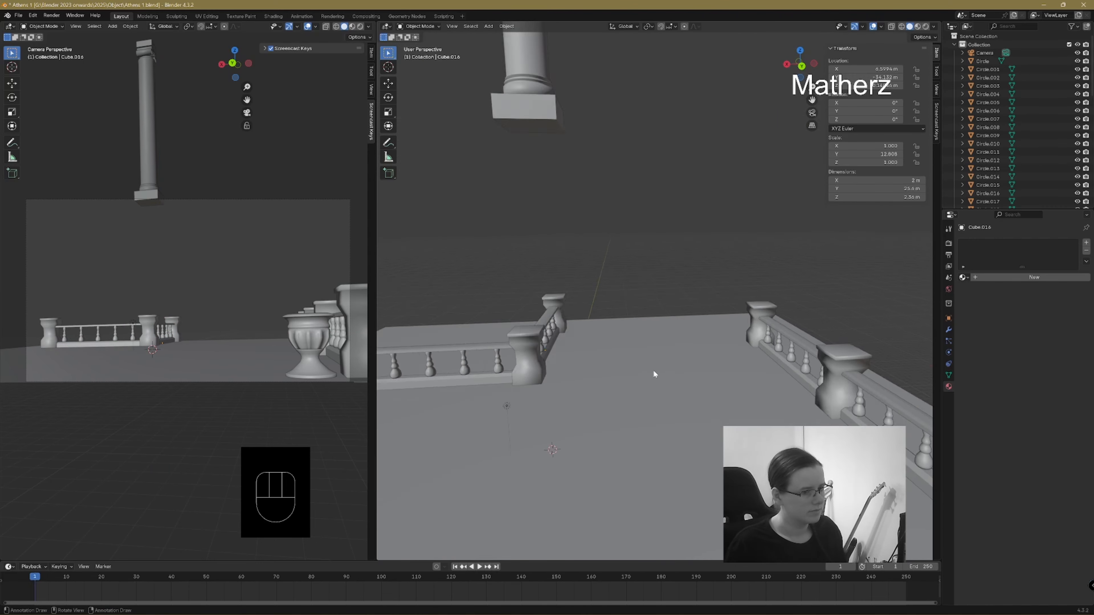
scroll(647, 366, down, 4)
scroll(647, 366, up, 4)
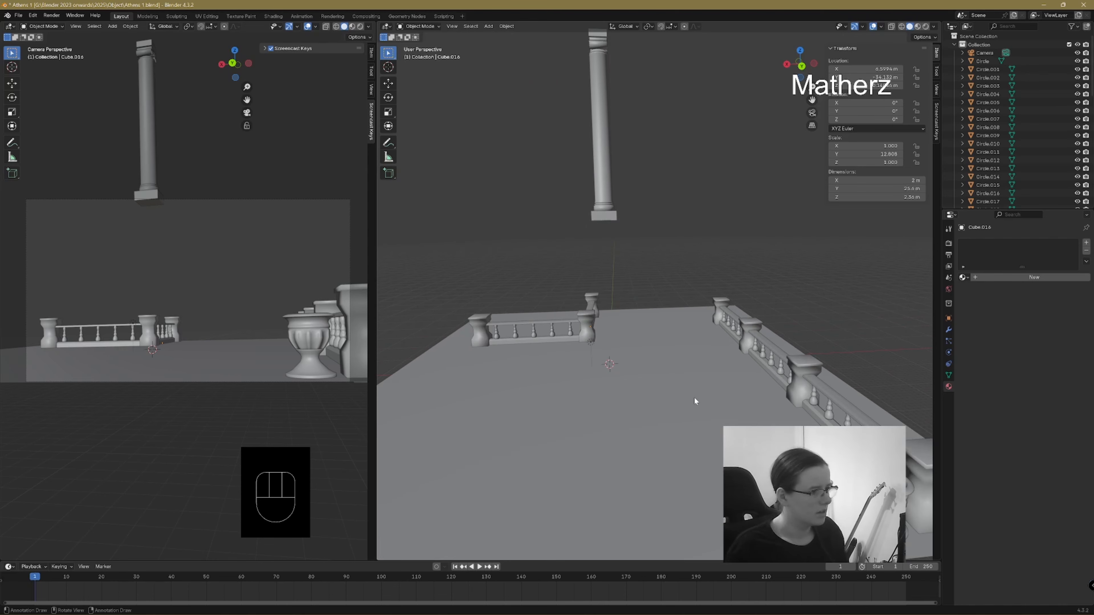
click(230, 199)
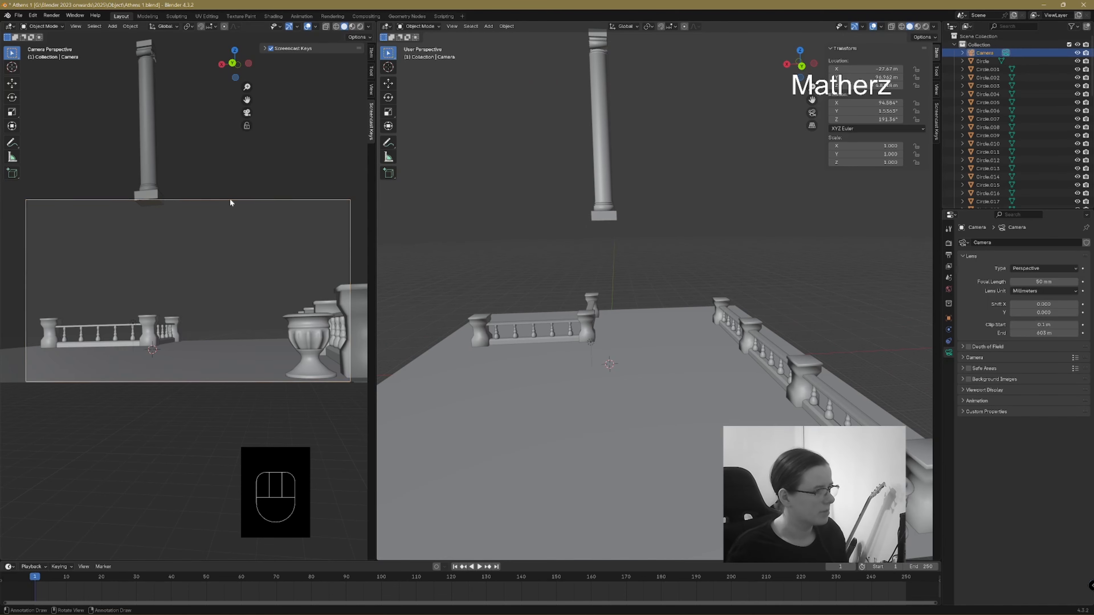
key(g)
middle_click(211, 314)
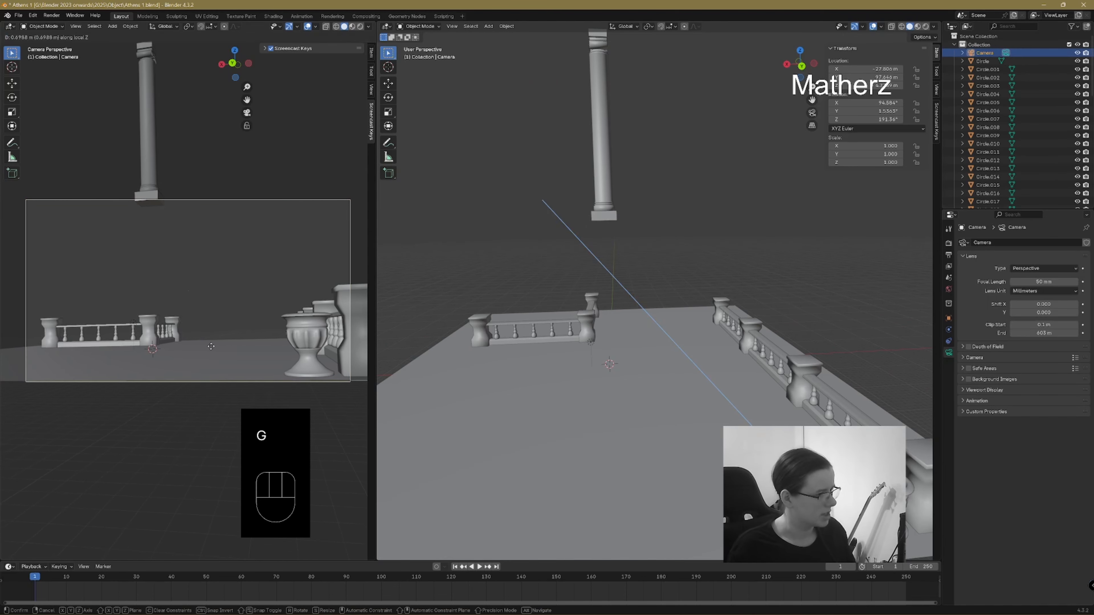
click(220, 396)
key(g)
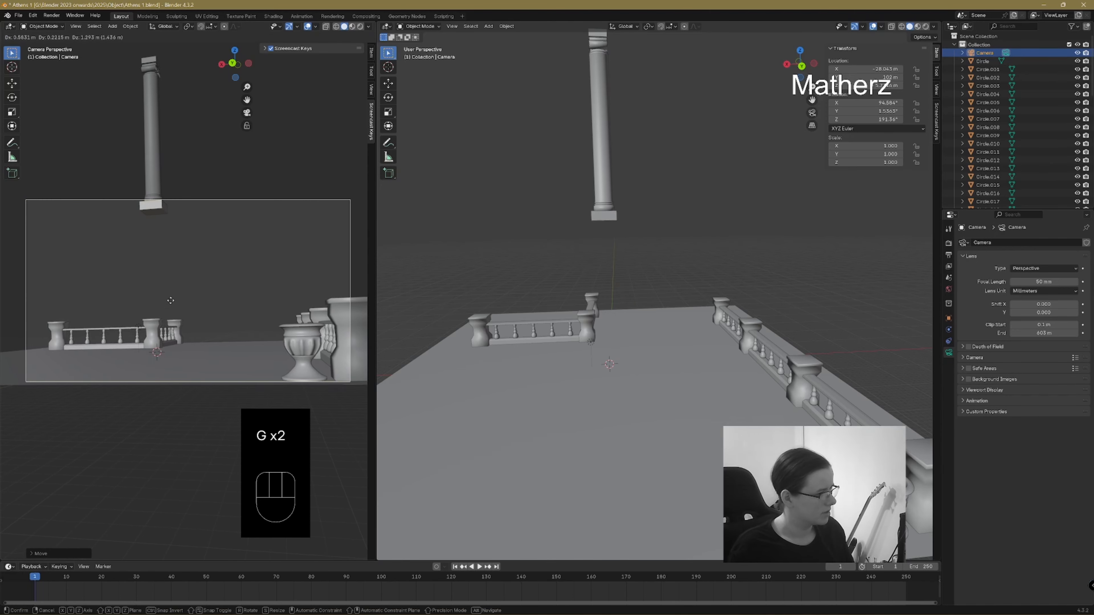
click(170, 298)
key(g)
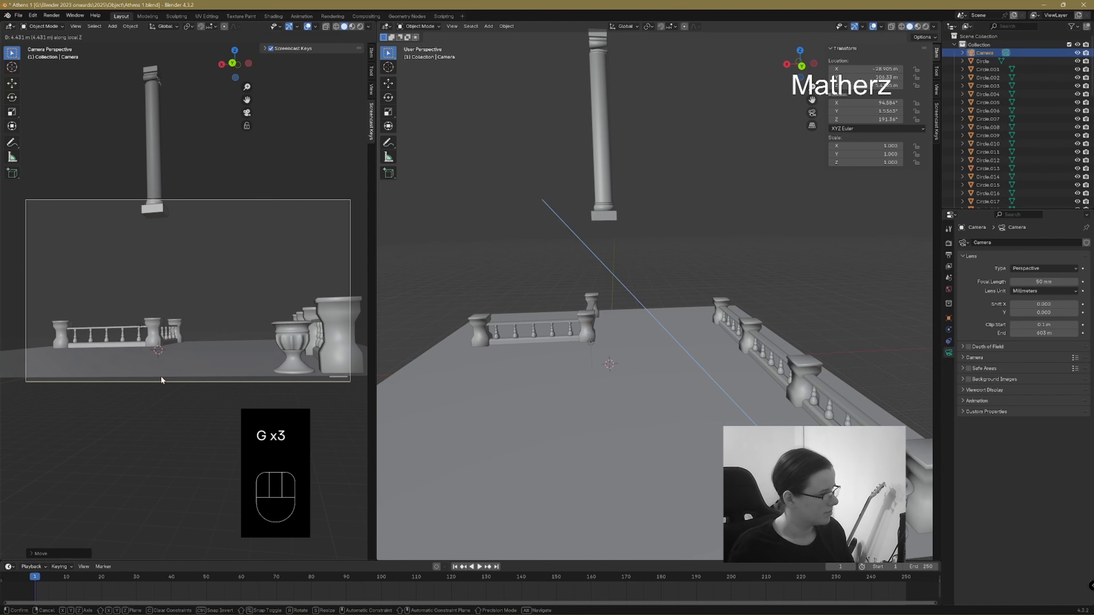
click(161, 381)
key(g)
click(129, 337)
key(g)
middle_click(129, 336)
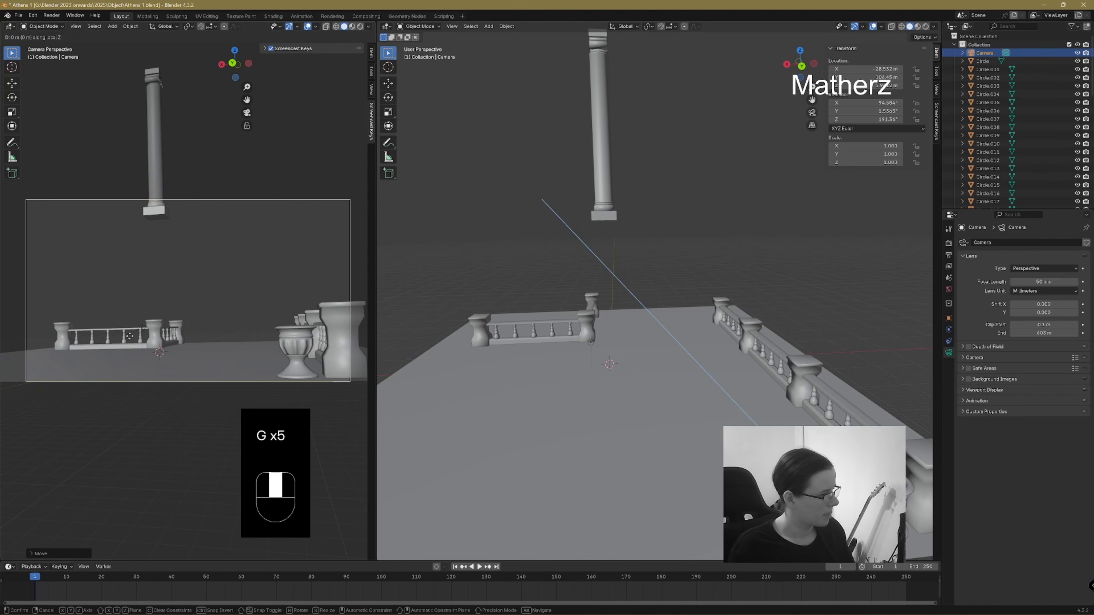
click(130, 390)
- Select the ground plane and stretch it along Y by a factor of about 1.33
click(161, 378)
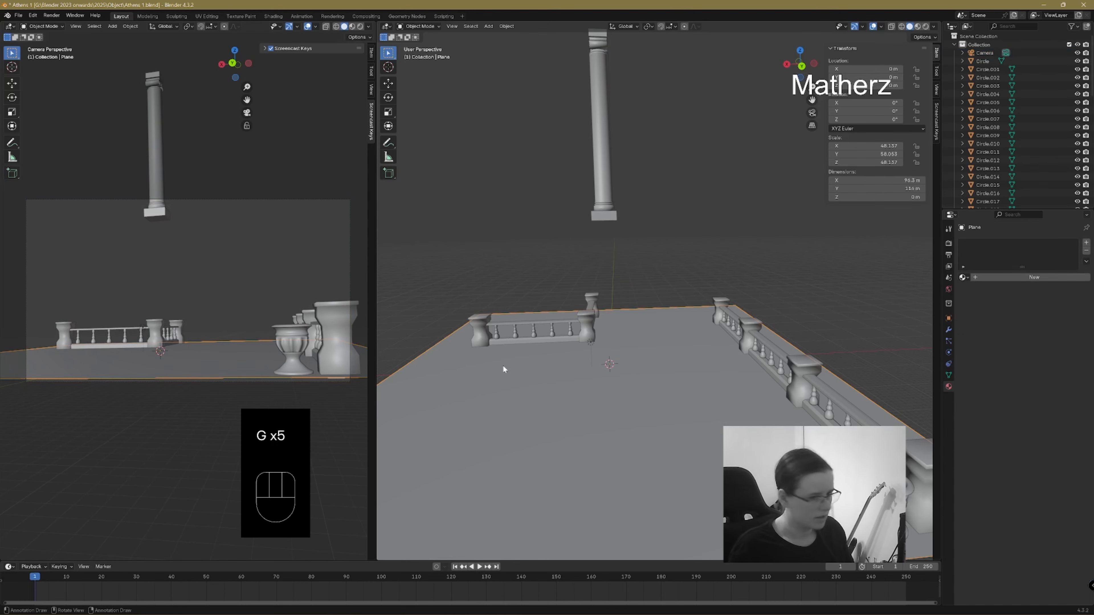
key(s)
middle_click(557, 421)
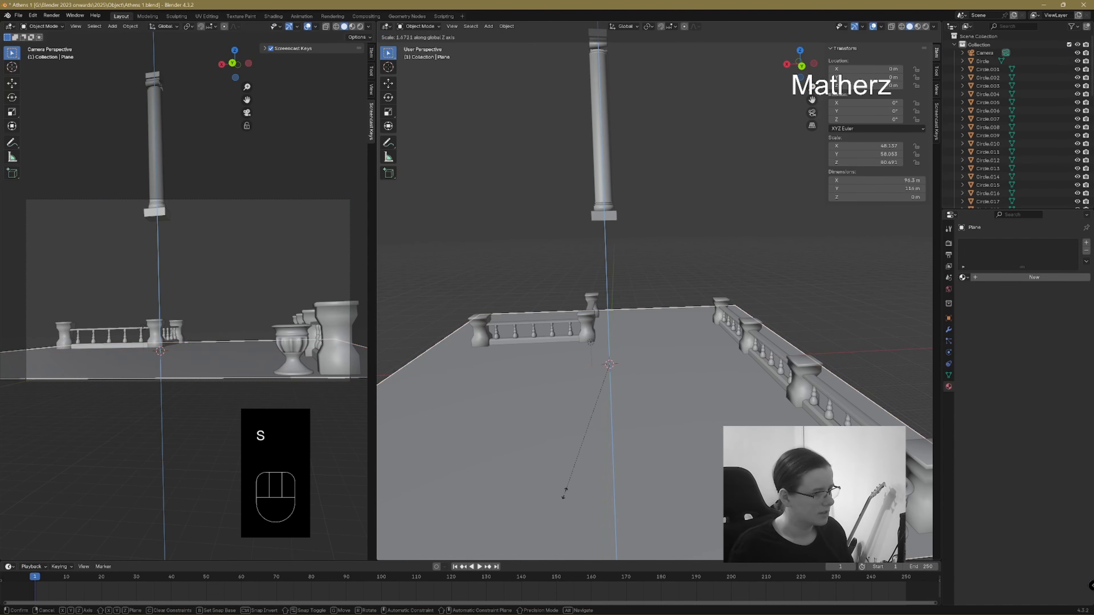
middle_drag(565, 493, 550, 513)
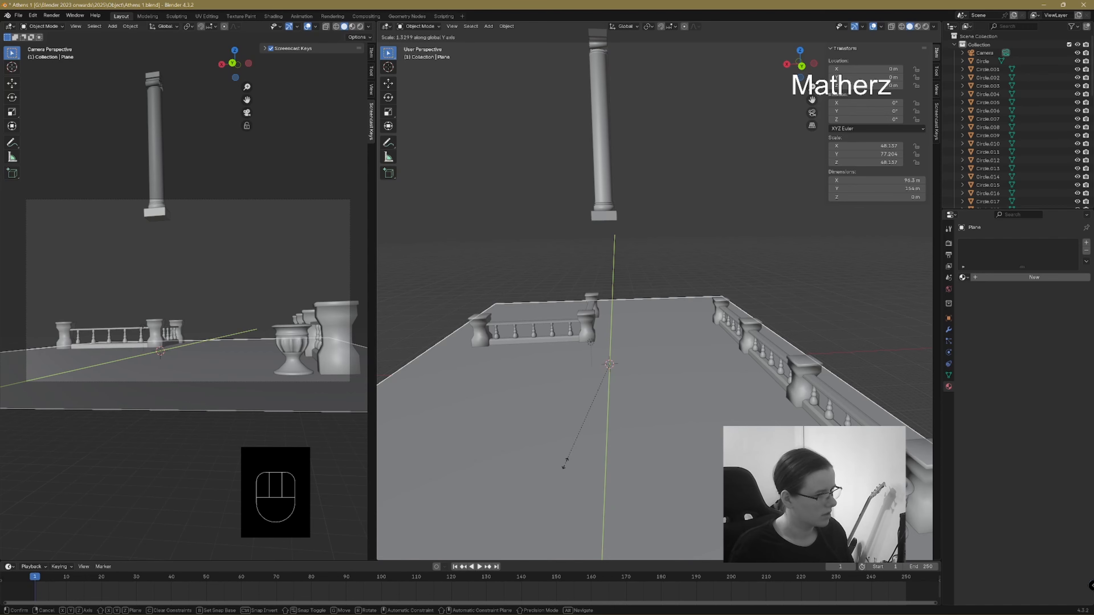
click(564, 464)
- Add a cube at the scene's centre and scale it up to about 5.65 m per side
middle_drag(613, 319, 674, 314)
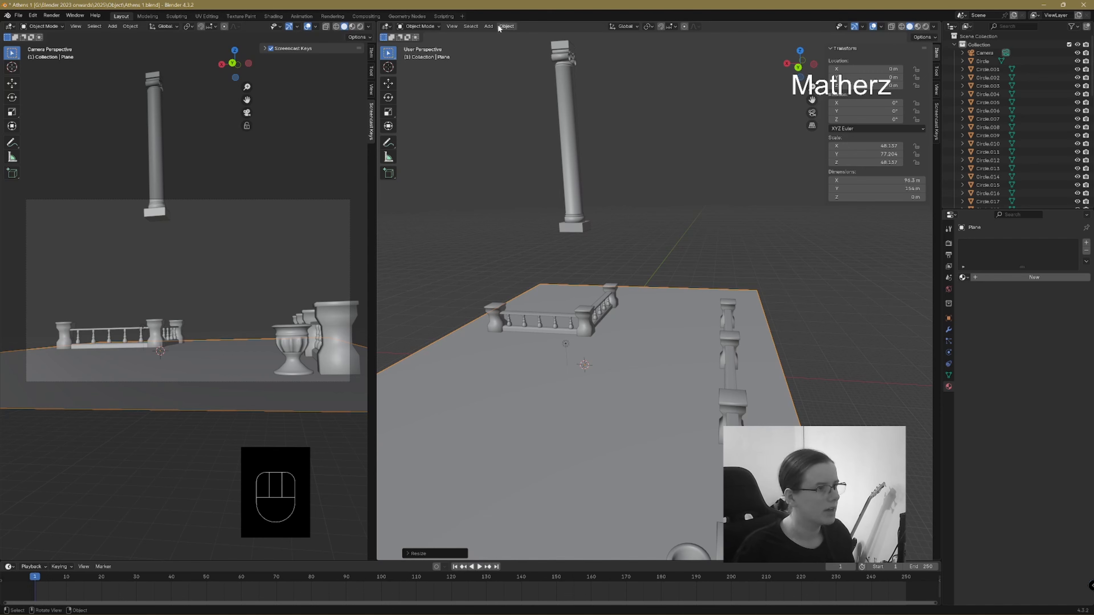
click(489, 26)
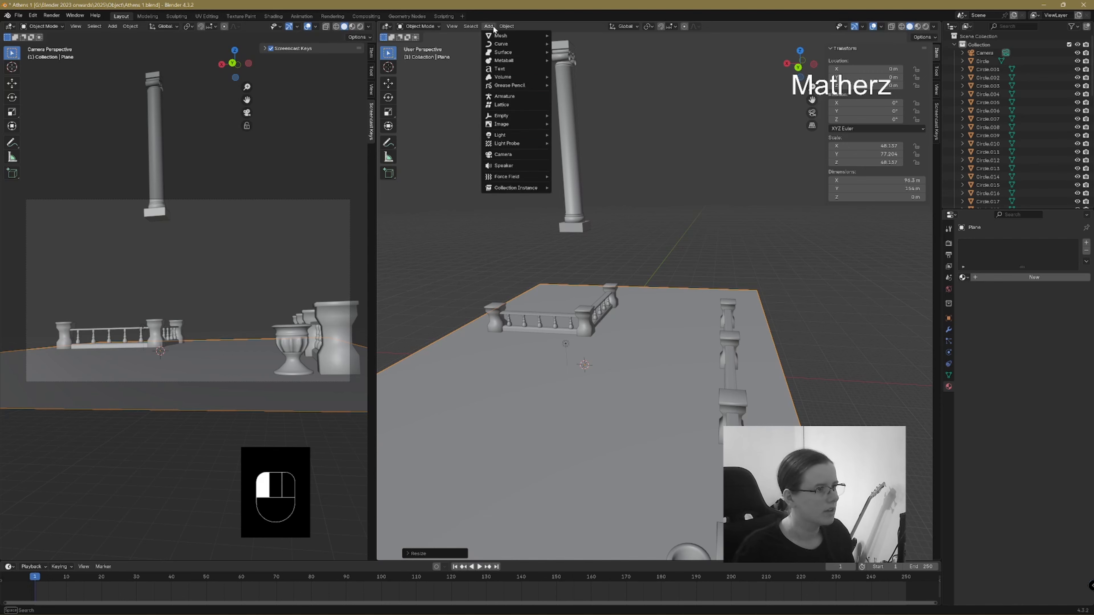
mouse_move(517, 36)
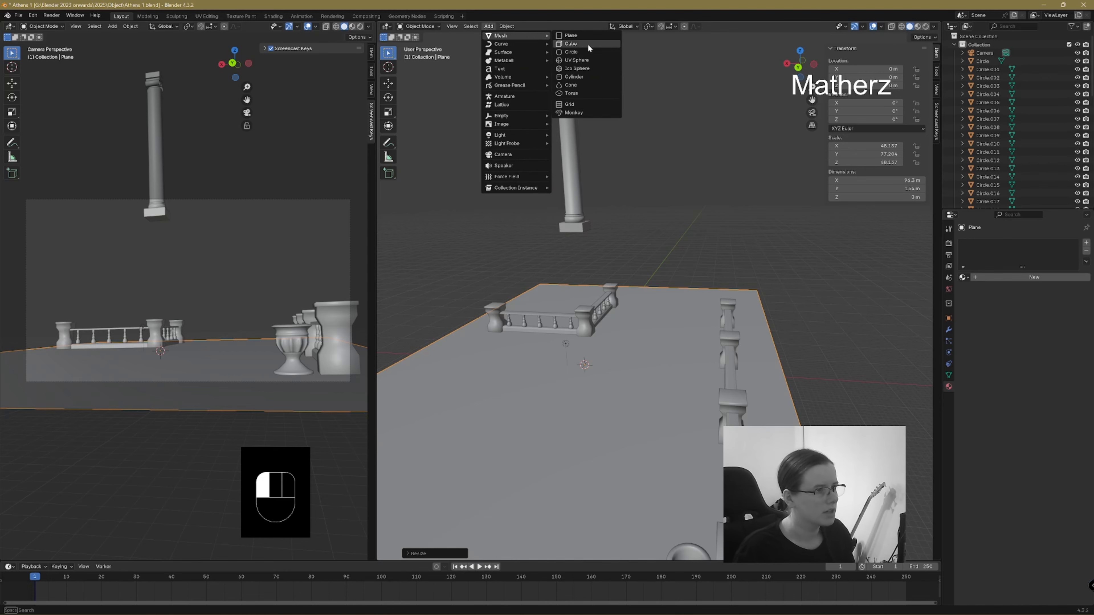
click(588, 44)
key(s)
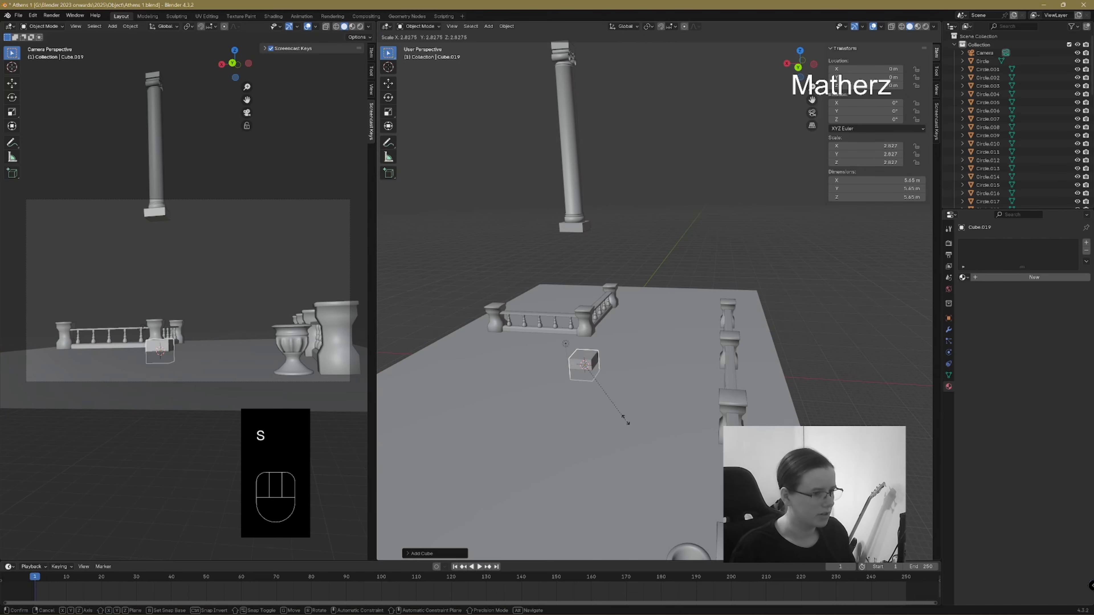
click(625, 420)
- Move the cube inside the corner of the L-shaped railing and enlarge it to about 16.5 m per side
middle_drag(624, 407, 541, 346)
key(g)
click(613, 340)
key(g)
click(538, 348)
middle_drag(512, 382, 644, 401)
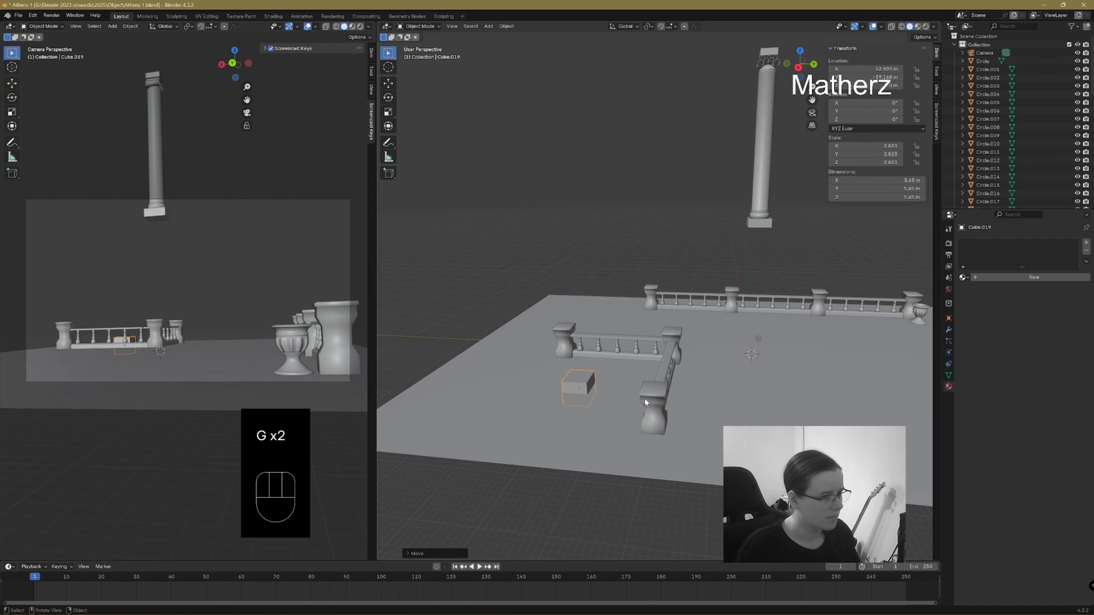
key(g)
click(641, 407)
key(s)
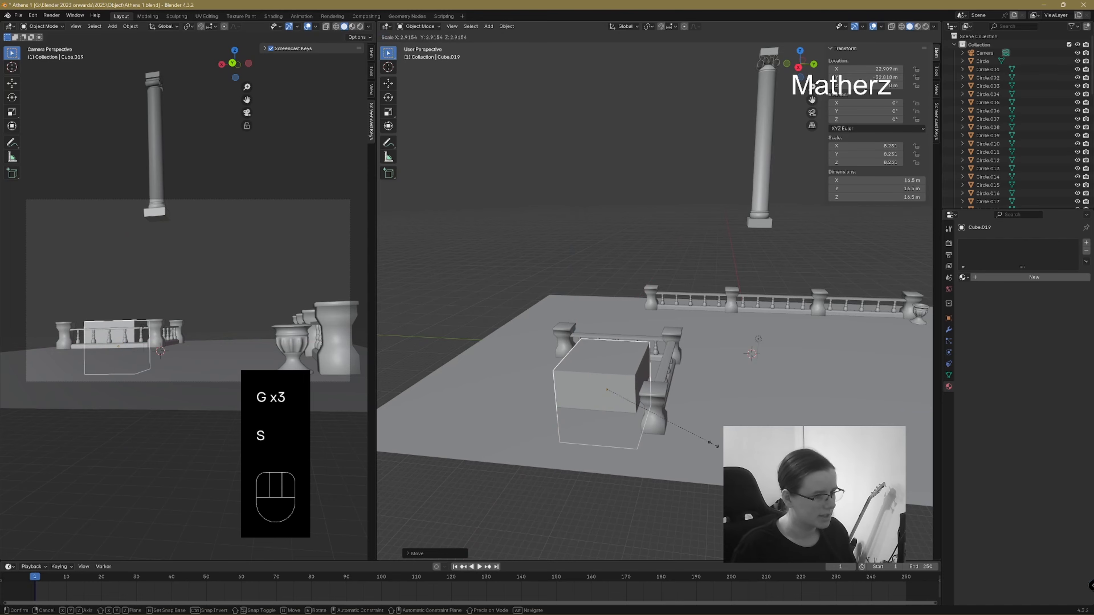
click(663, 449)
middle_drag(663, 448, 729, 416)
- In Edit Mode, move the block's two railing-side faces up against the adjoining balustrades
click(441, 27)
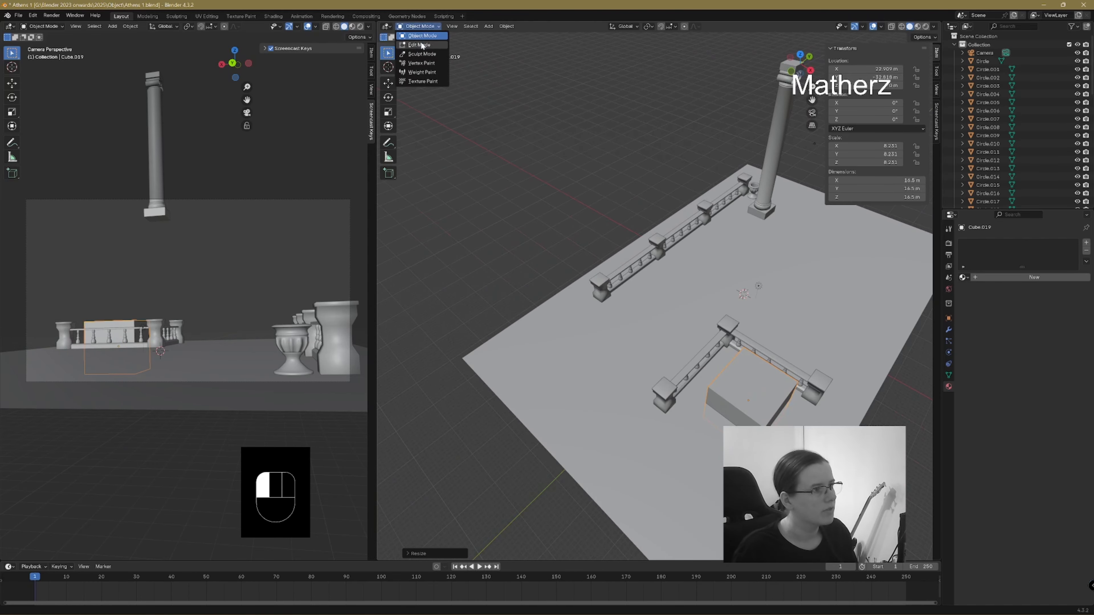
click(425, 43)
middle_drag(733, 312, 778, 332)
scroll(778, 332, up, 3)
click(778, 246)
middle_drag(779, 246, 674, 344)
key(g)
click(601, 334)
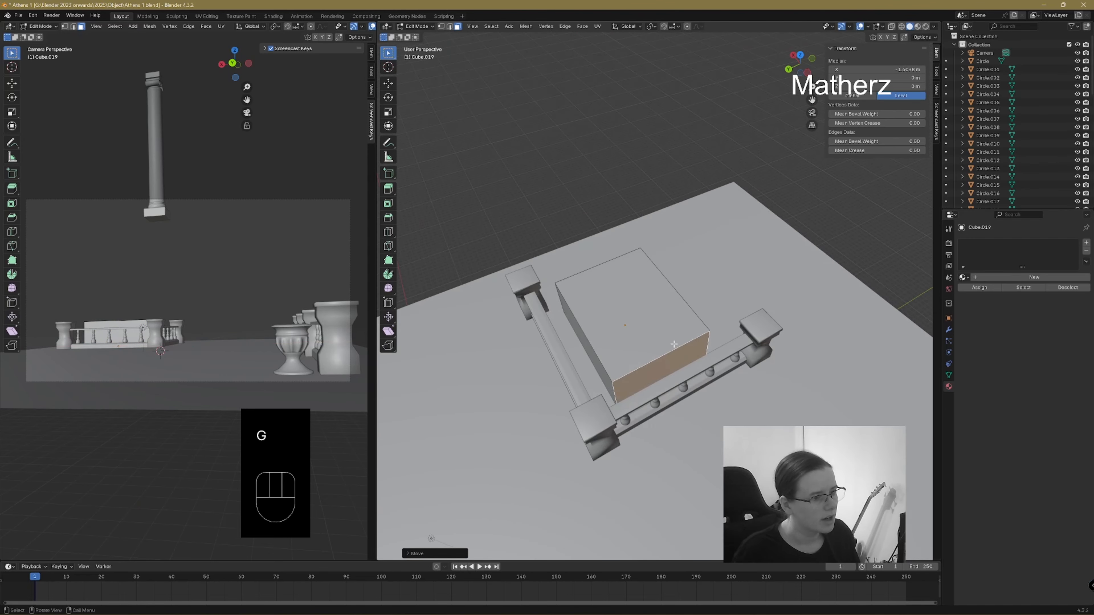
click(590, 346)
key(g)
click(590, 350)
- Move the block's outer end face along X to the railing's end pillar
middle_drag(590, 350, 745, 331)
click(659, 423)
key(g)
middle_drag(655, 425, 626, 445)
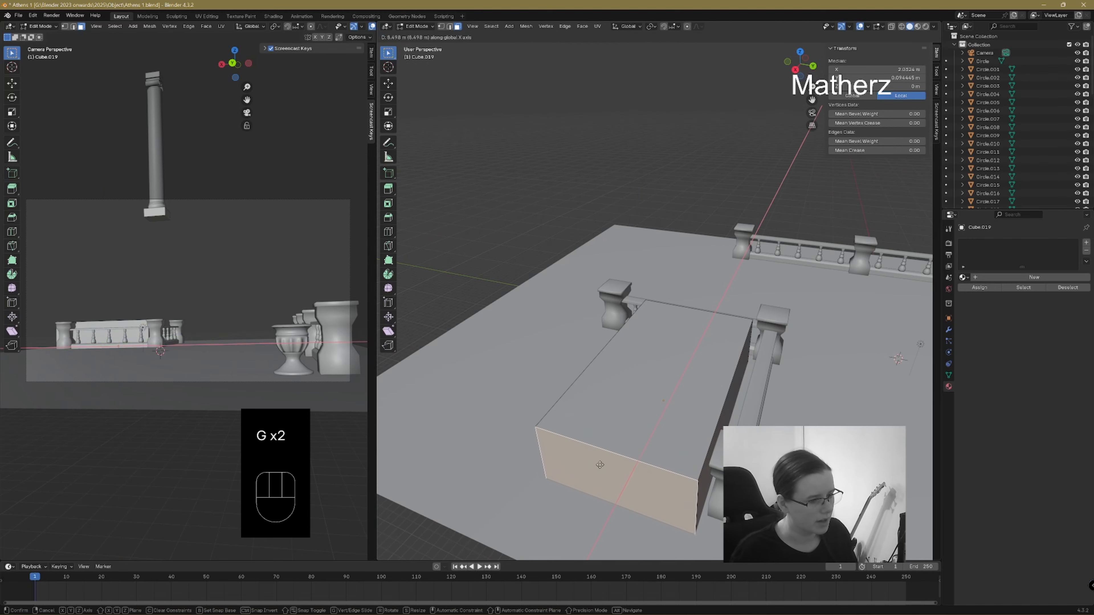
click(609, 451)
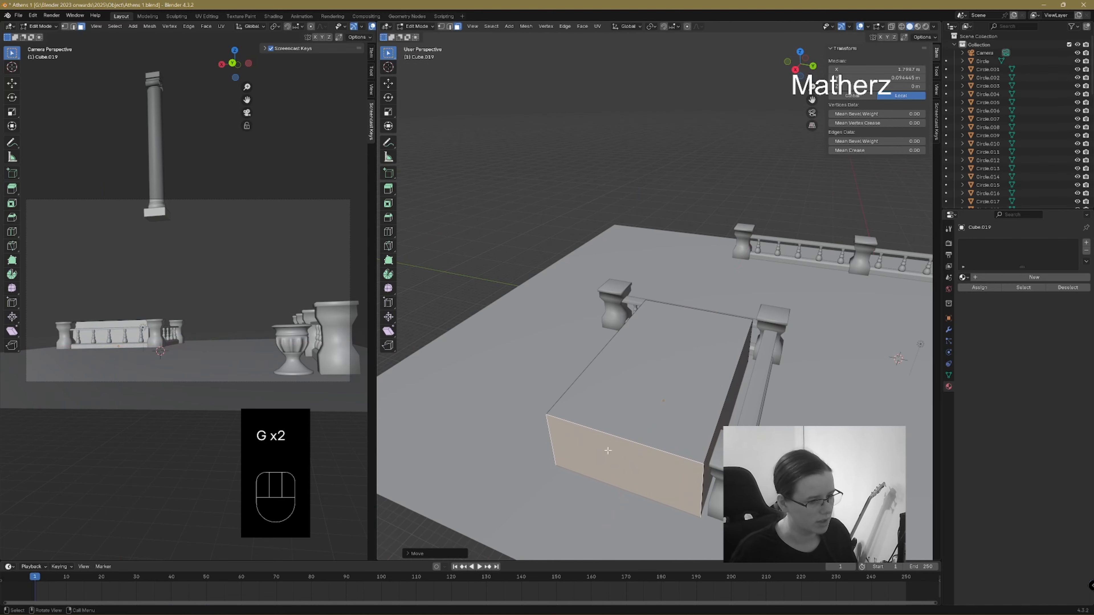
- Move the block's remaining open side face along Y to line up with the other railing's end pillar
middle_drag(608, 449, 626, 457)
click(671, 382)
key(g)
middle_drag(666, 407, 633, 431)
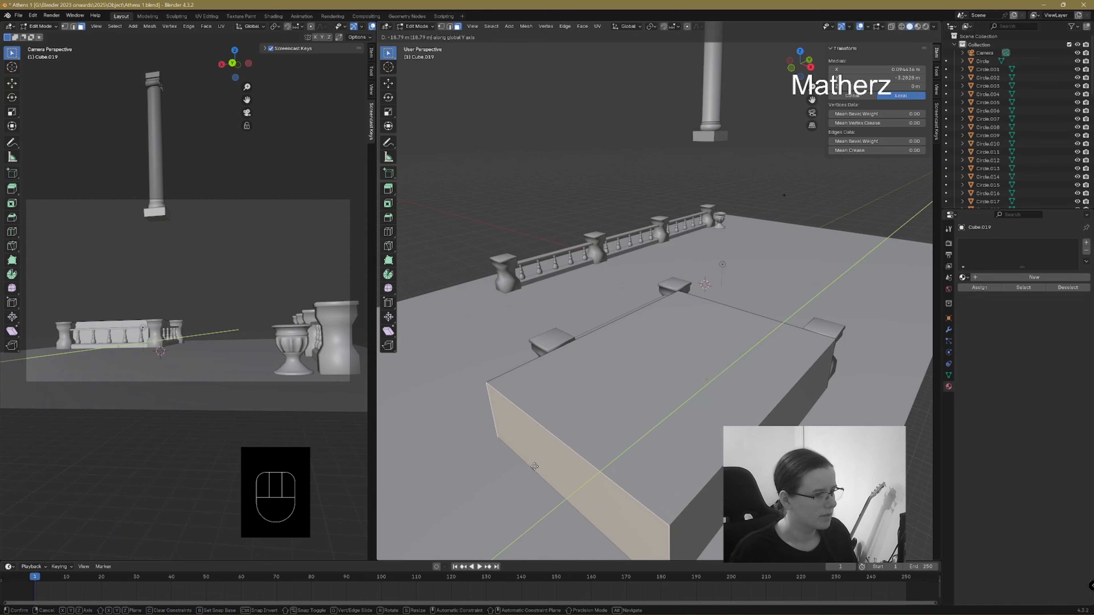
click(605, 435)
- Extrude the block's outer X face away from the railings, past the edge of the ground plane
middle_drag(746, 416, 721, 409)
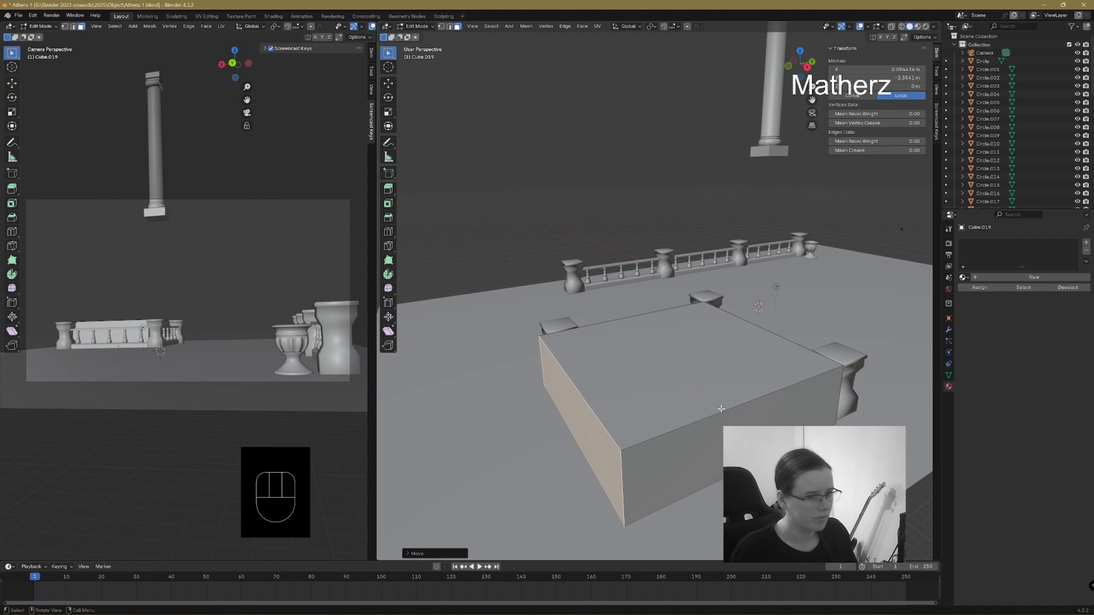
click(722, 413)
scroll(736, 418, down, 3)
key(e)
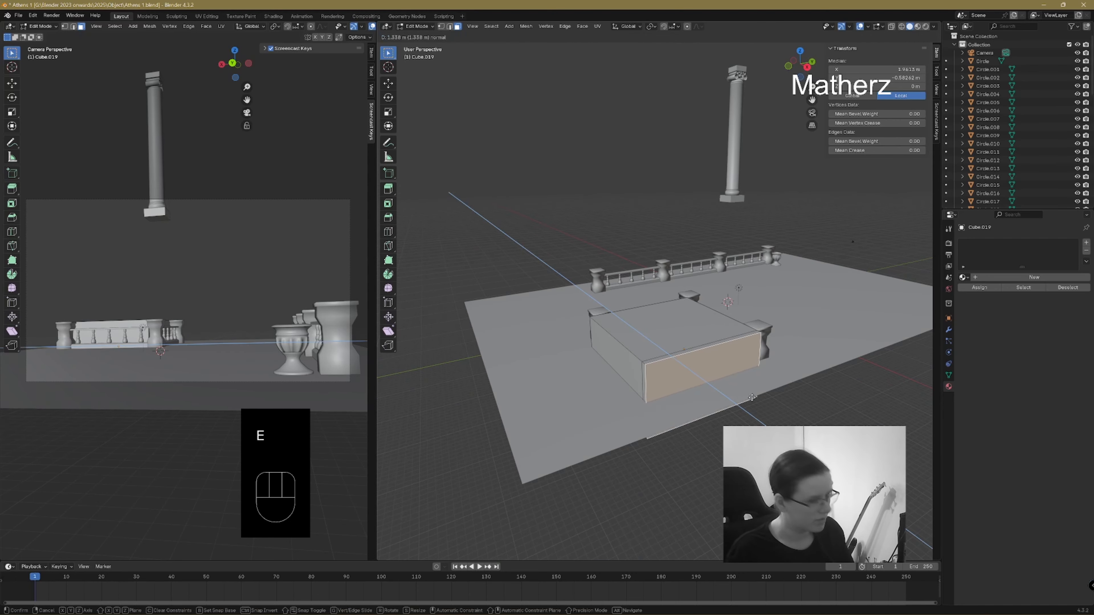
click(826, 408)
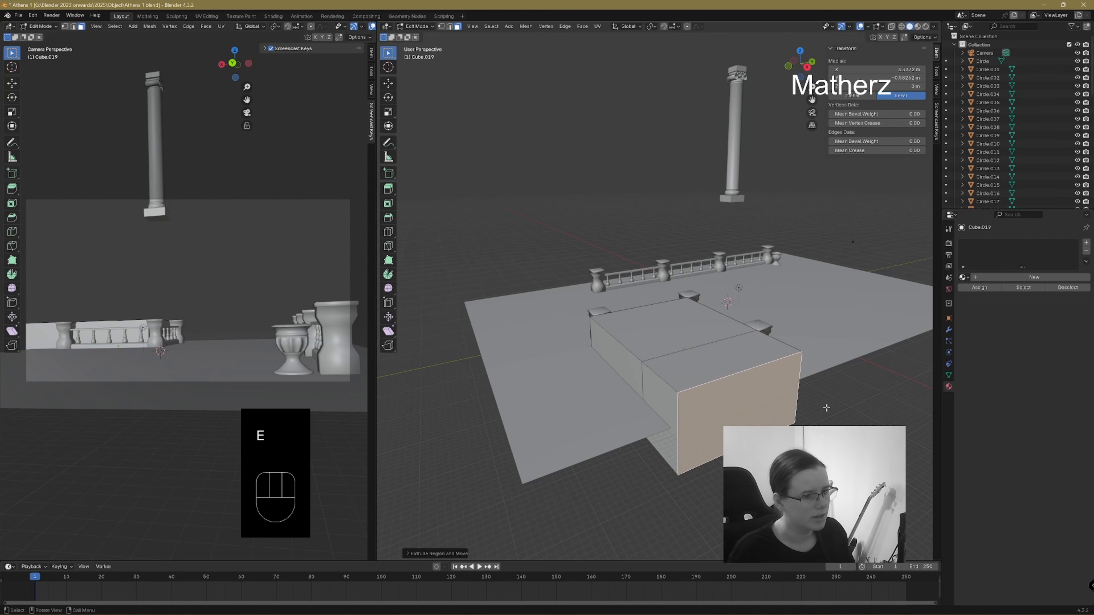
- Extrude the new section's side face along Y so the block spans about 67 m, and return to Object Mode
middle_drag(825, 408, 771, 408)
click(670, 396)
key(e)
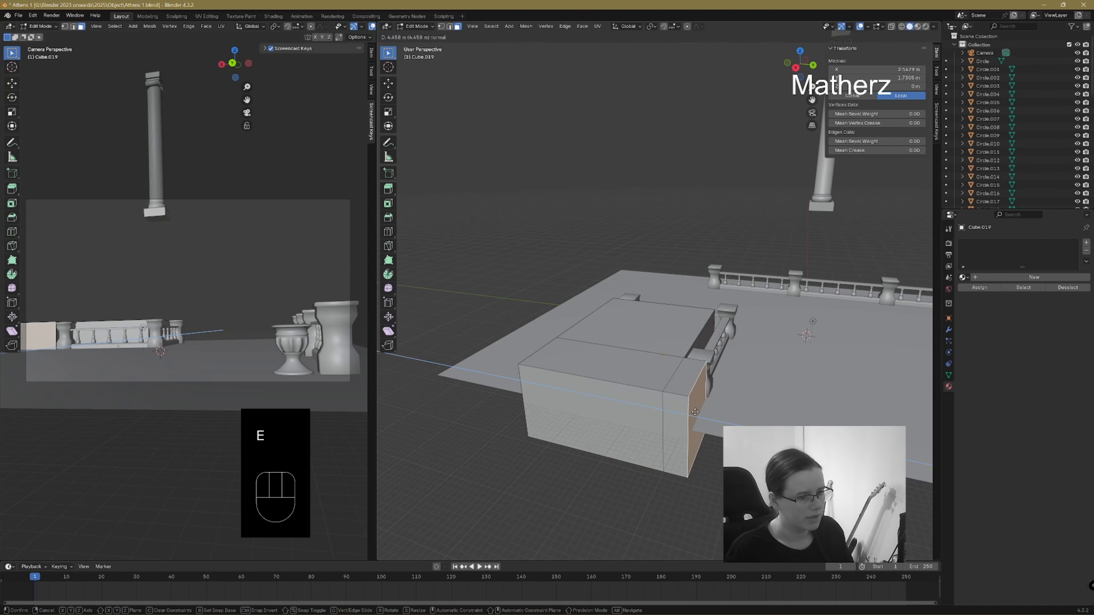
click(887, 444)
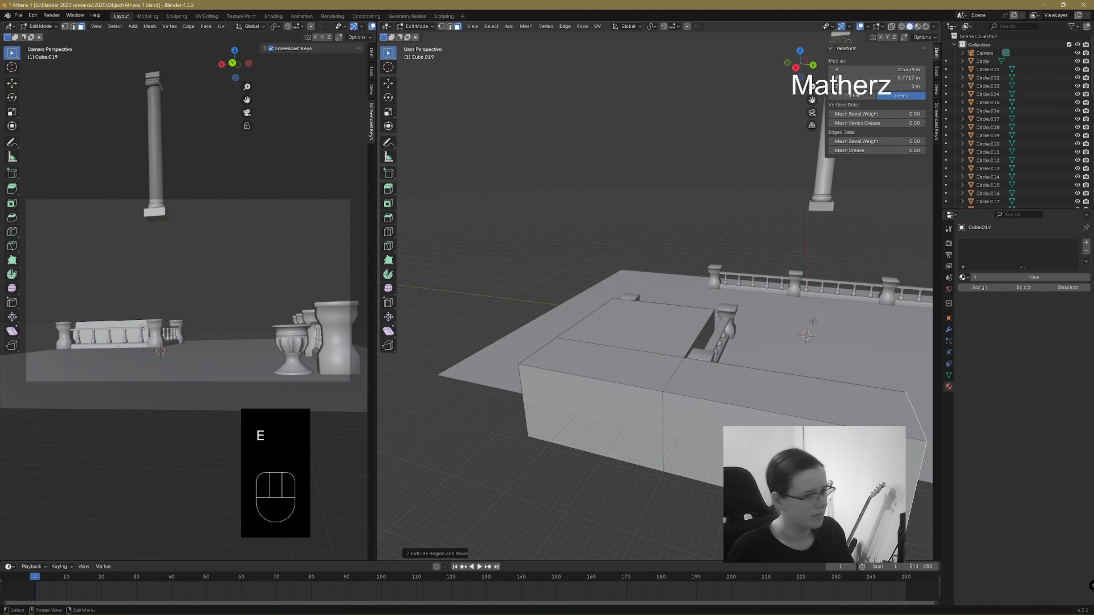
middle_drag(816, 428, 719, 424)
scroll(719, 424, down, 4)
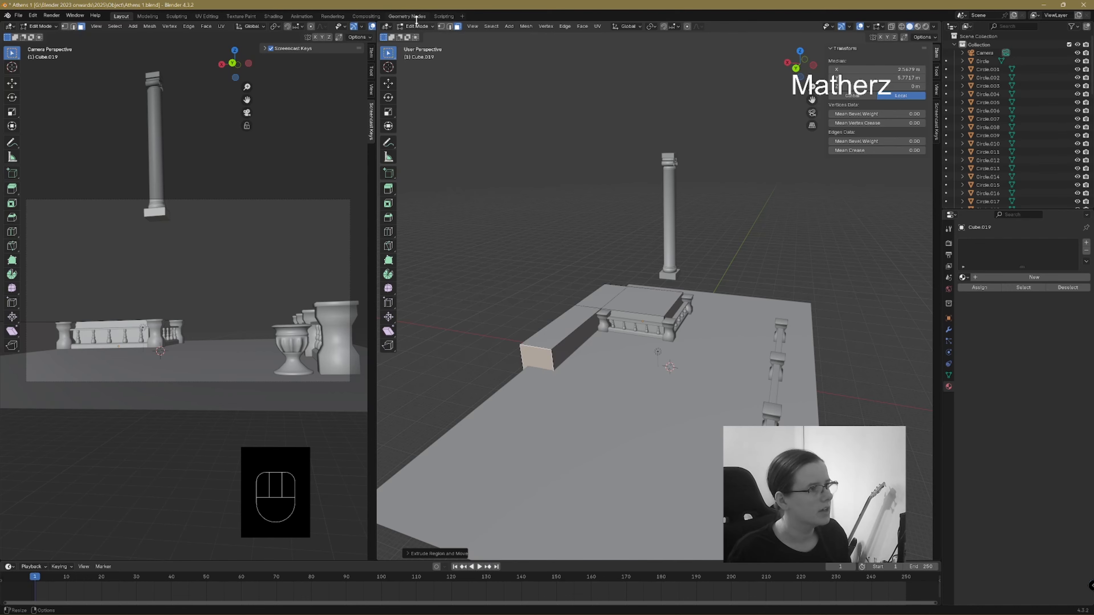
click(424, 36)
- Select all parts of the floating column, shift it sideways and lower it to ground level
drag(636, 119, 731, 279)
scroll(681, 279, up, 3)
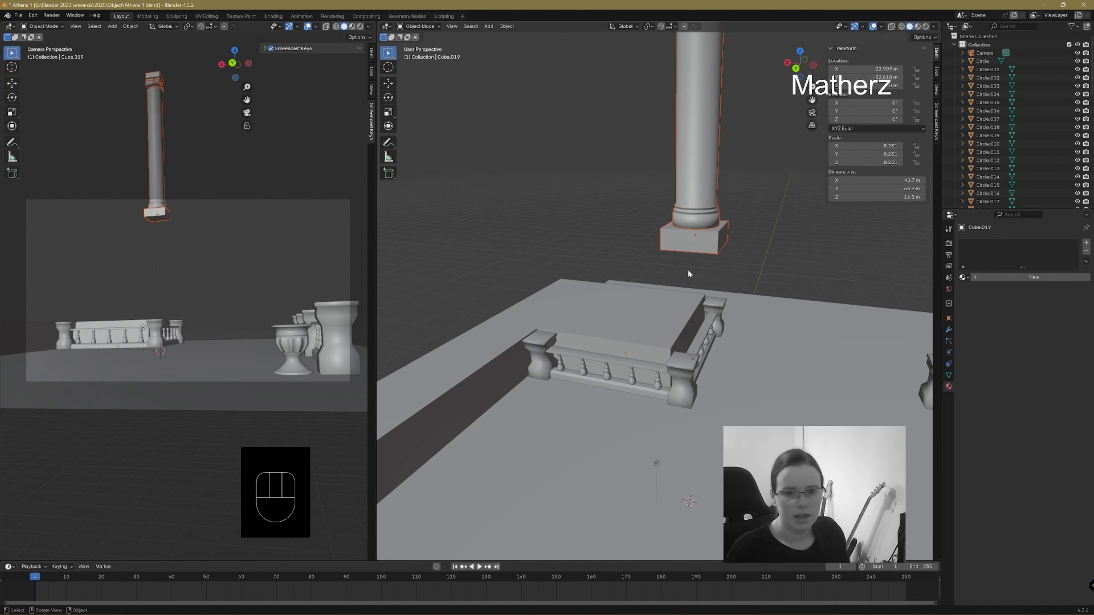
key(g)
key(g)
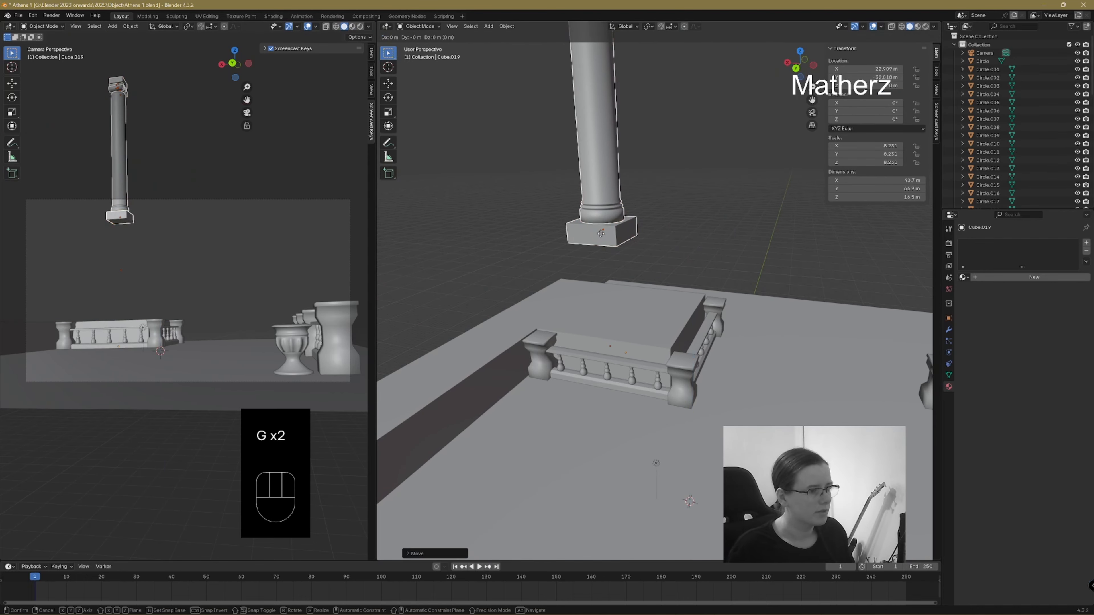
click(617, 105)
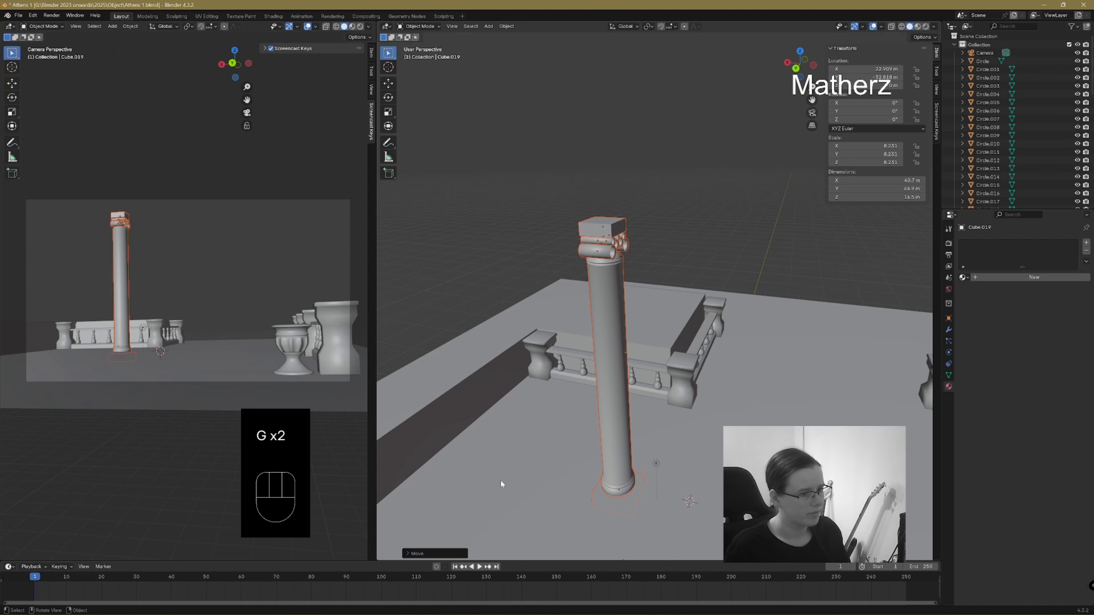
- Move the column back over the raised block and shift it along X inside the railing corner
middle_drag(500, 484, 593, 470)
key(g)
click(718, 320)
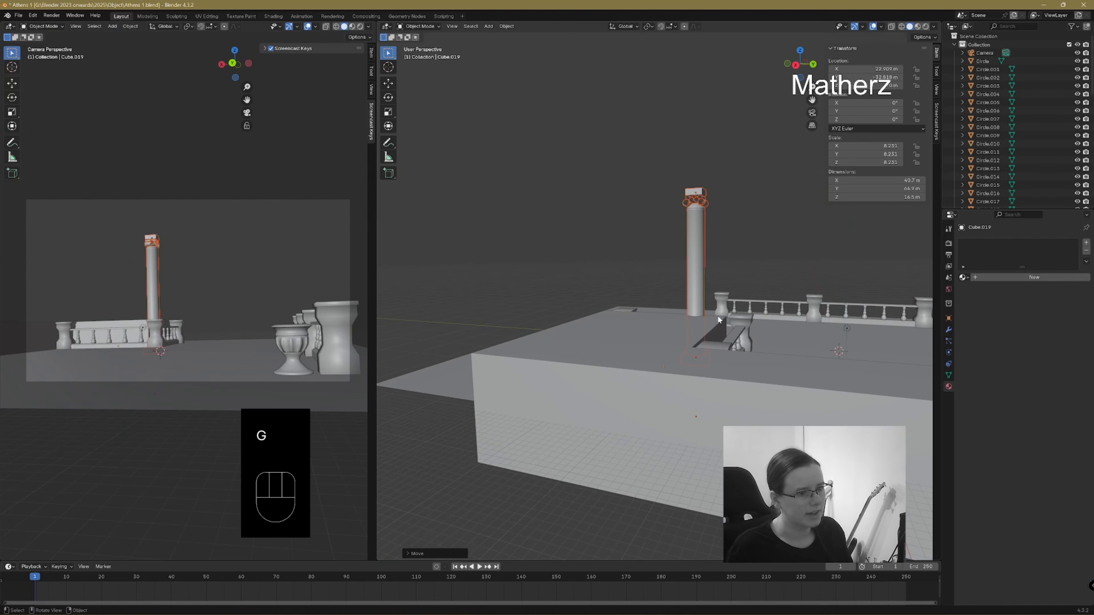
middle_drag(763, 283, 701, 331)
key(g)
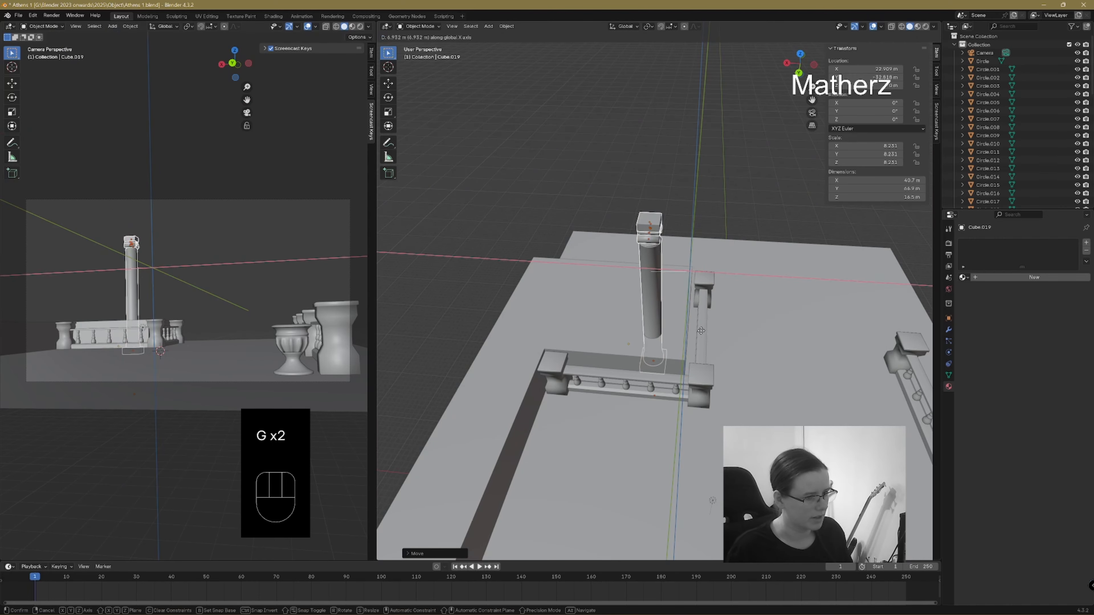
click(696, 338)
- Scale the column down slightly and raise it along Z so its base rests on the block
key(s)
click(676, 379)
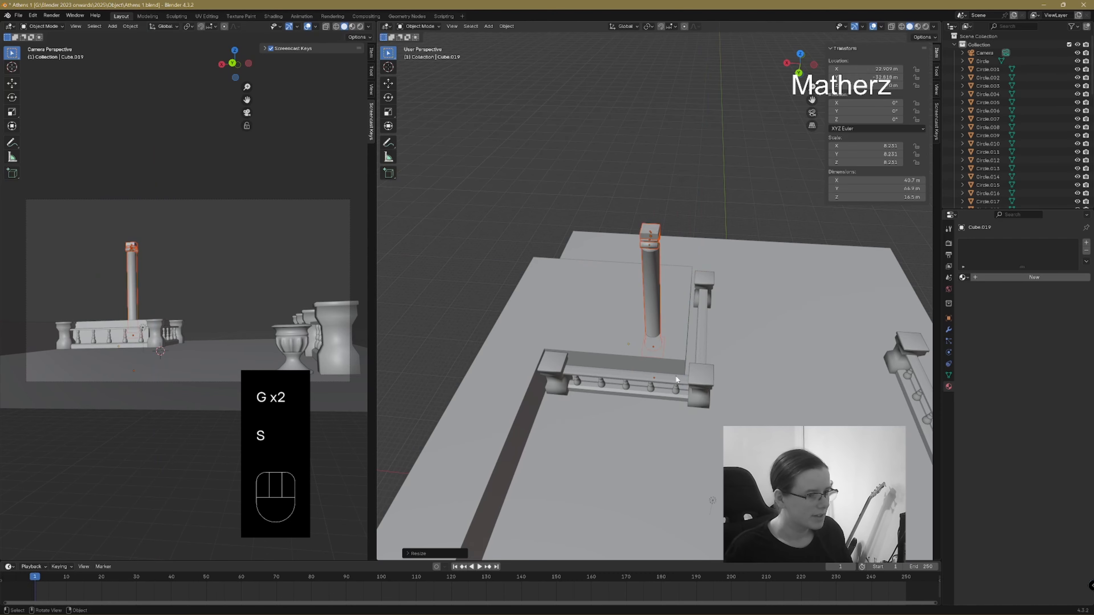
key(g)
key(z)
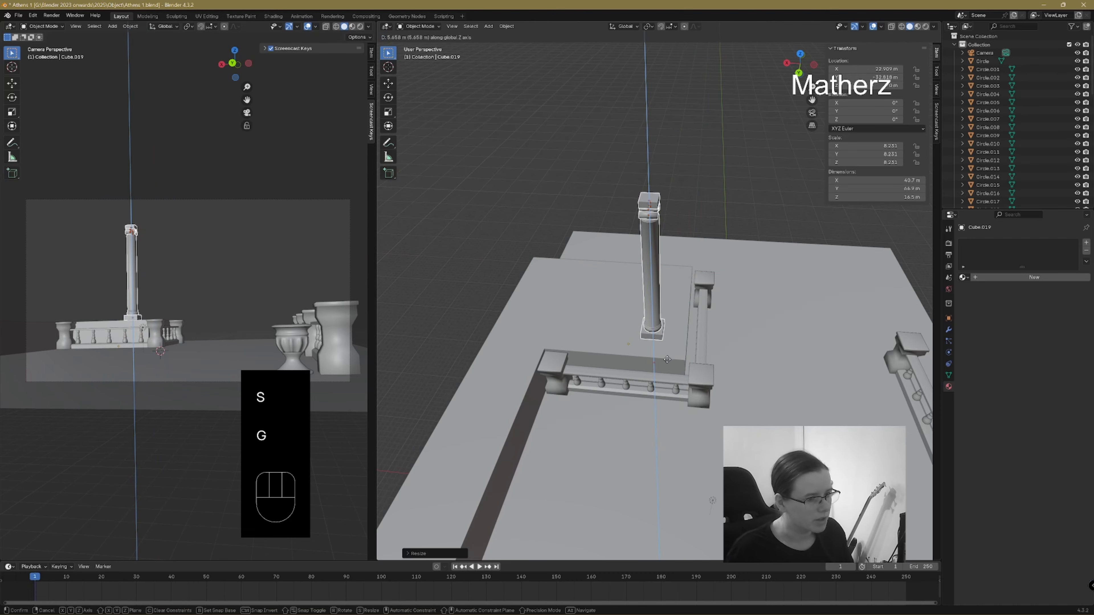
click(666, 361)
- Move the column along X and Y to the block's corner beside the railing's corner pillar
key(g)
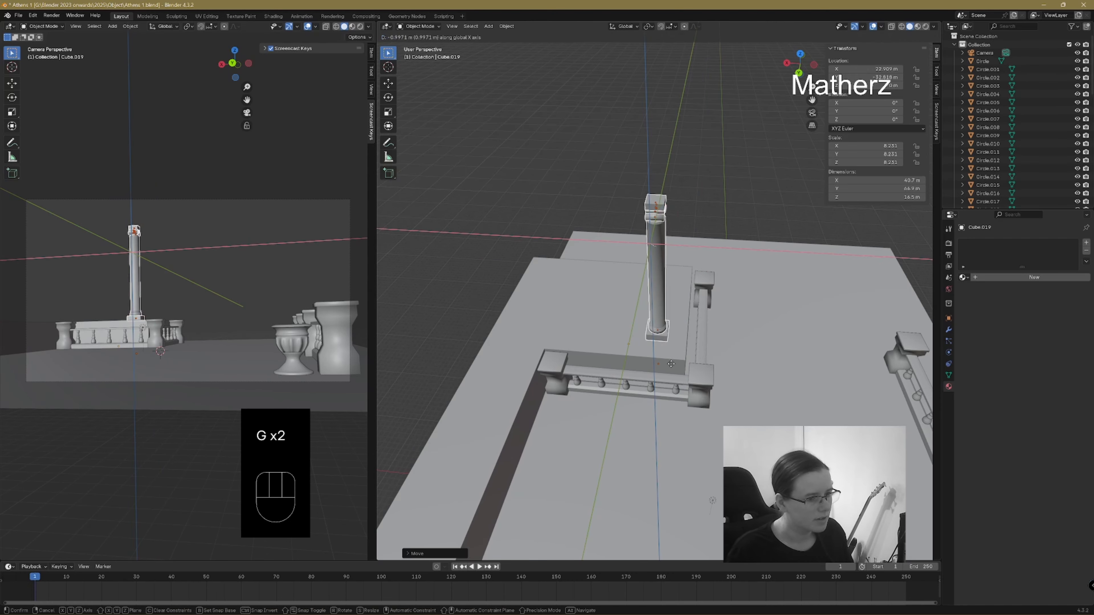
click(688, 372)
key(g)
key(y)
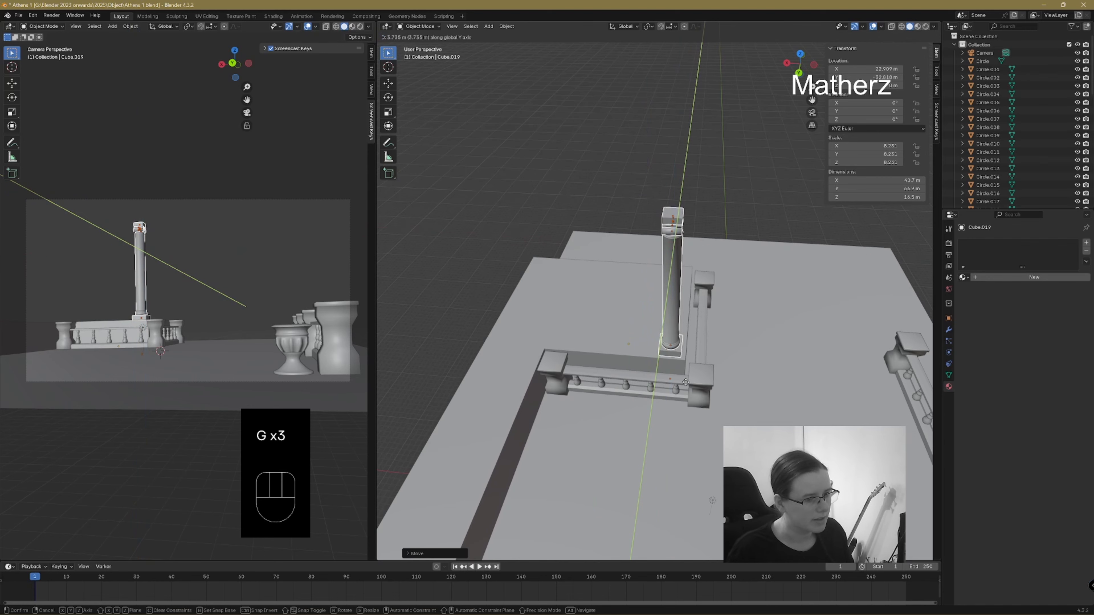
click(686, 381)
- Scale the column down to about 0.8 of its size and lower it about 4 m along Z onto the block
middle_drag(782, 384, 671, 347)
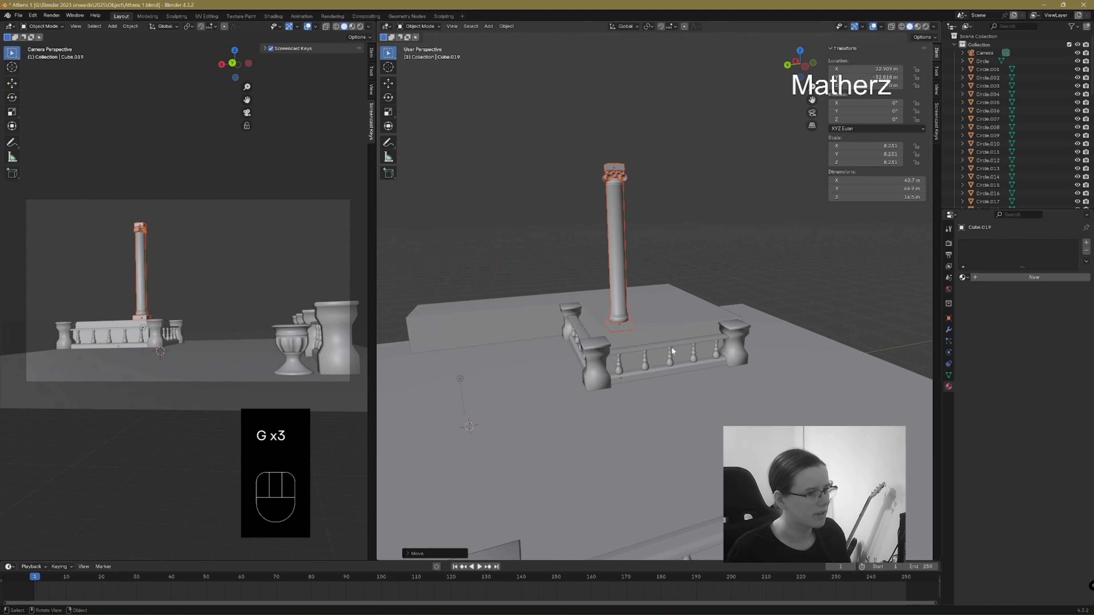
scroll(671, 346, up, 5)
scroll(612, 414, down, 6)
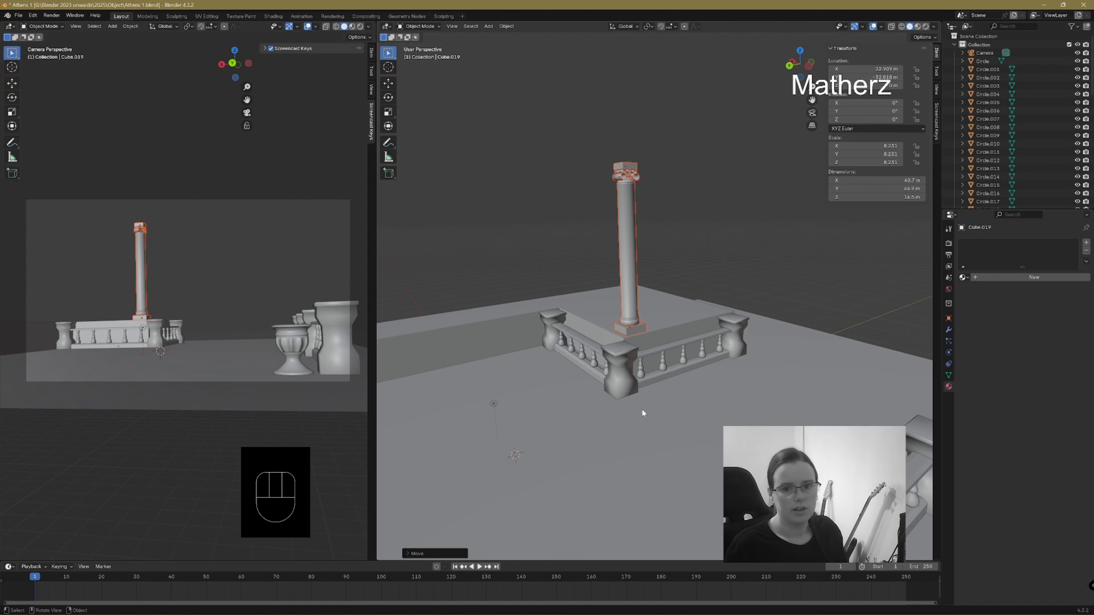
key(s)
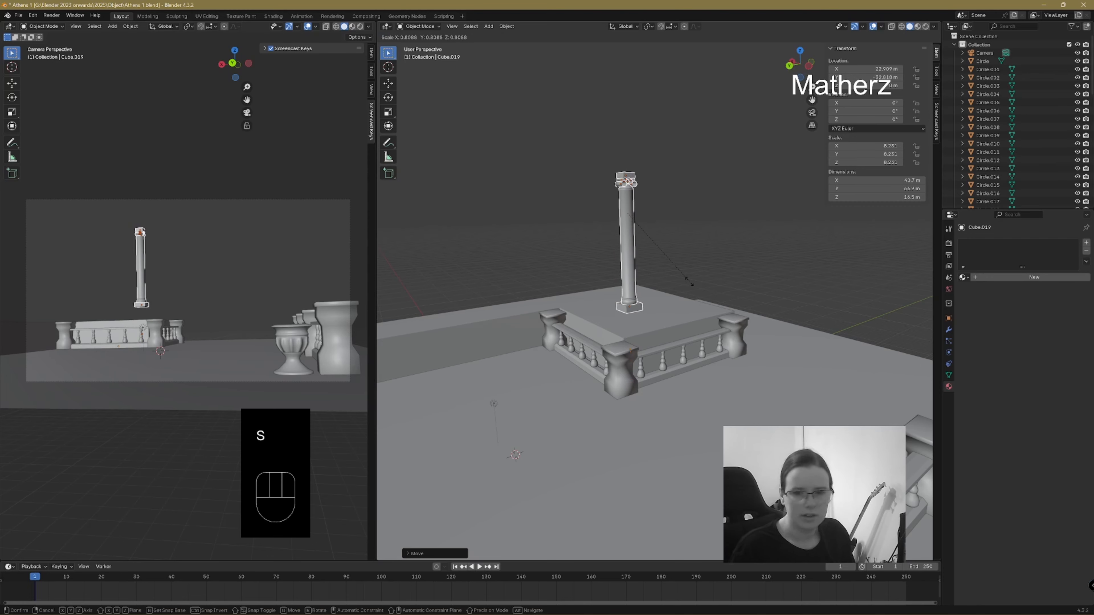
click(655, 283)
key(g)
key(z)
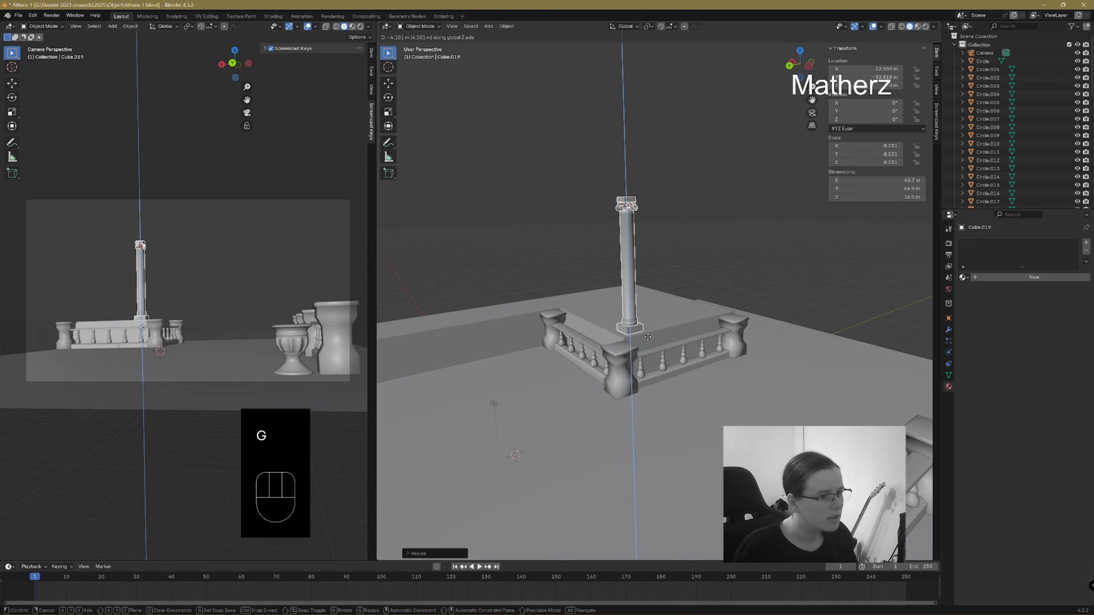
click(645, 338)
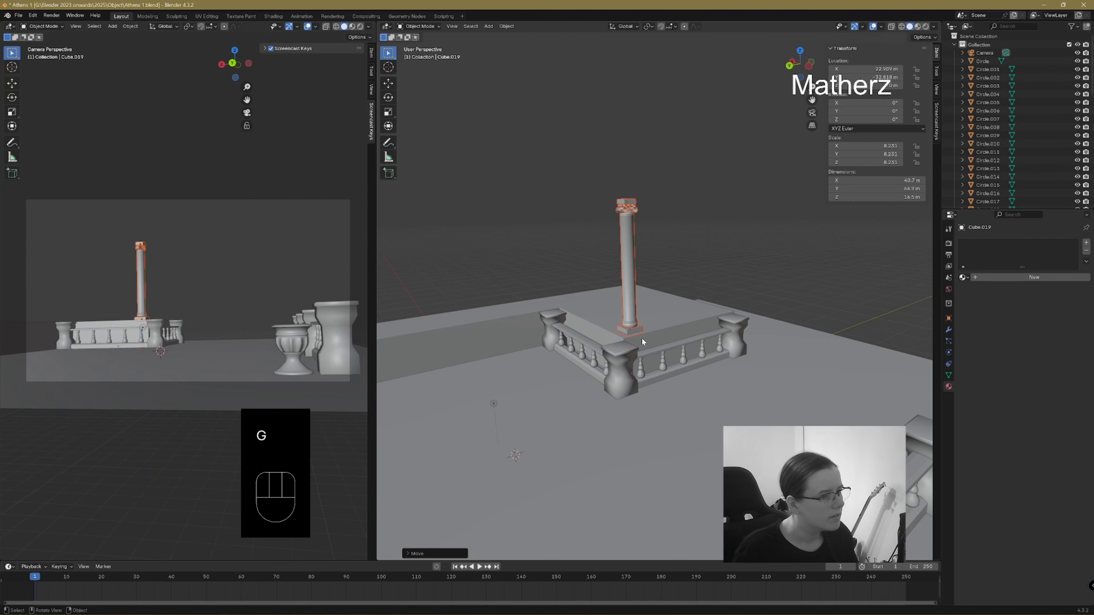
- Adjust the column's height along Z so its base rests on the raised block
middle_drag(642, 338, 588, 408)
key(g)
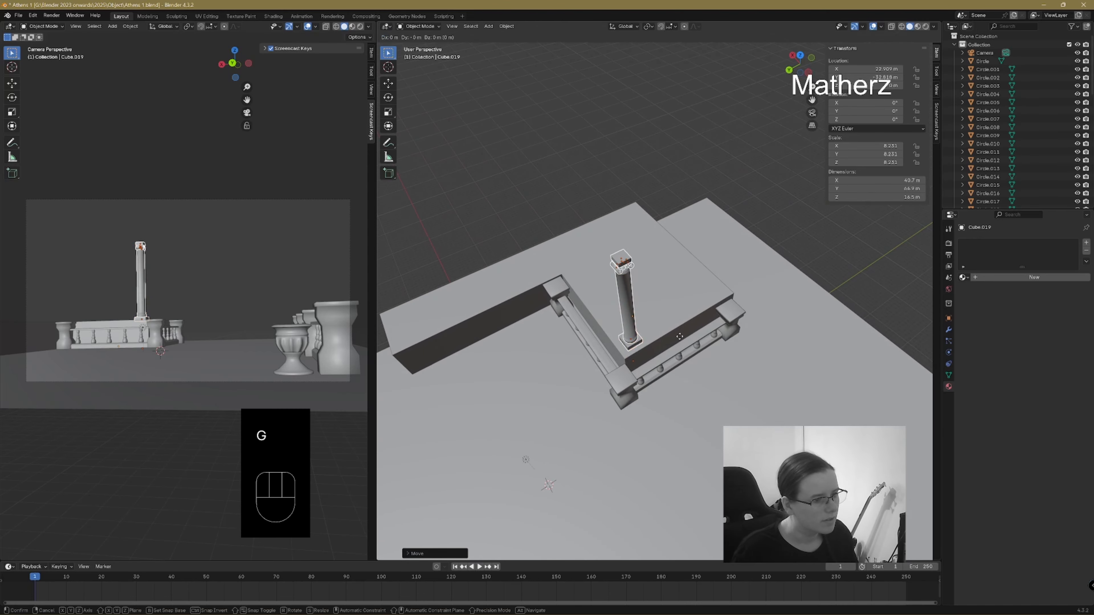
middle_drag(684, 338, 662, 347)
click(678, 342)
key(g)
key(g)
click(679, 342)
key(z)
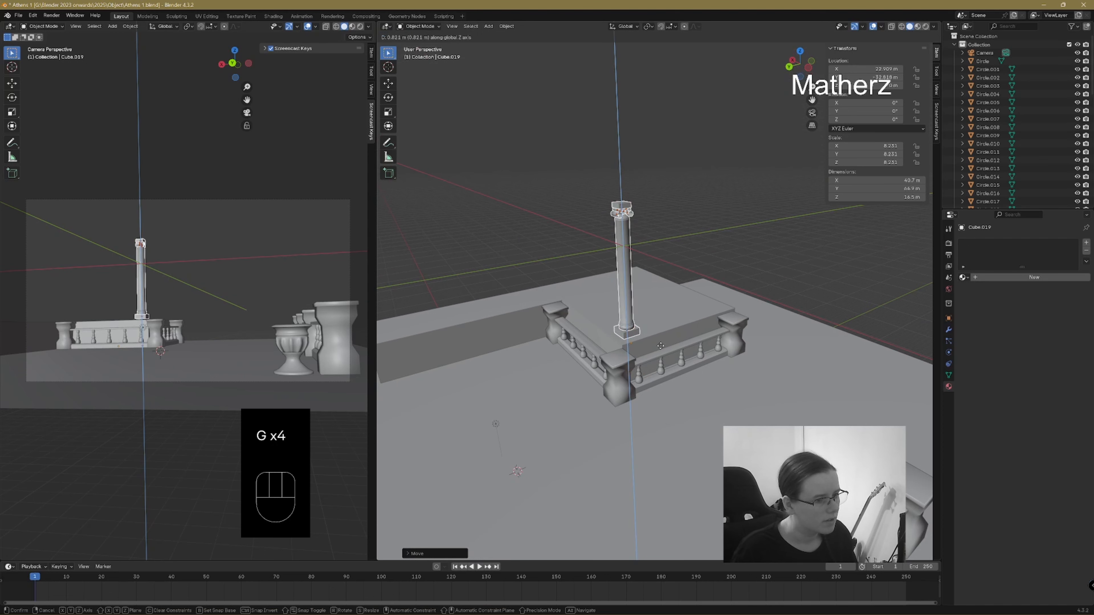
click(662, 349)
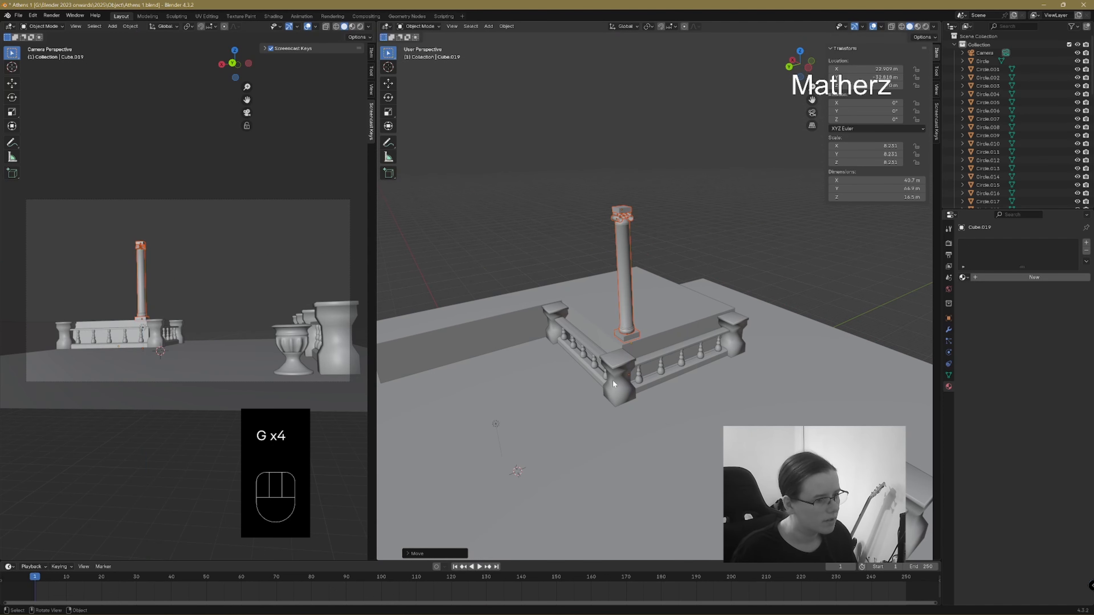
- Rotate the column 90° about the Z axis
shift+middle_drag(565, 366, 691, 384)
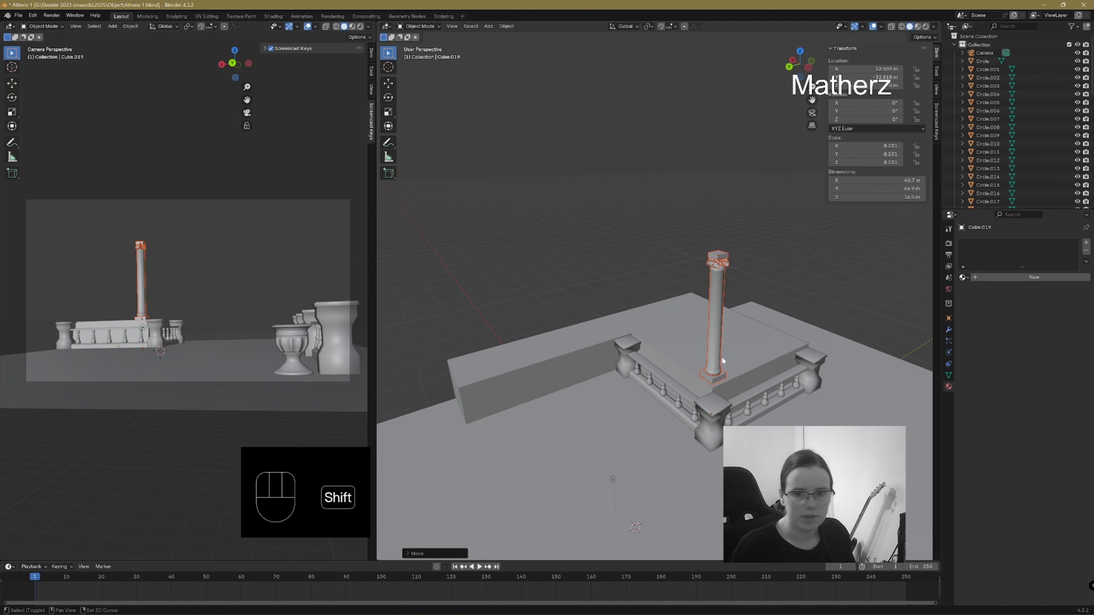
key(r)
key(z)
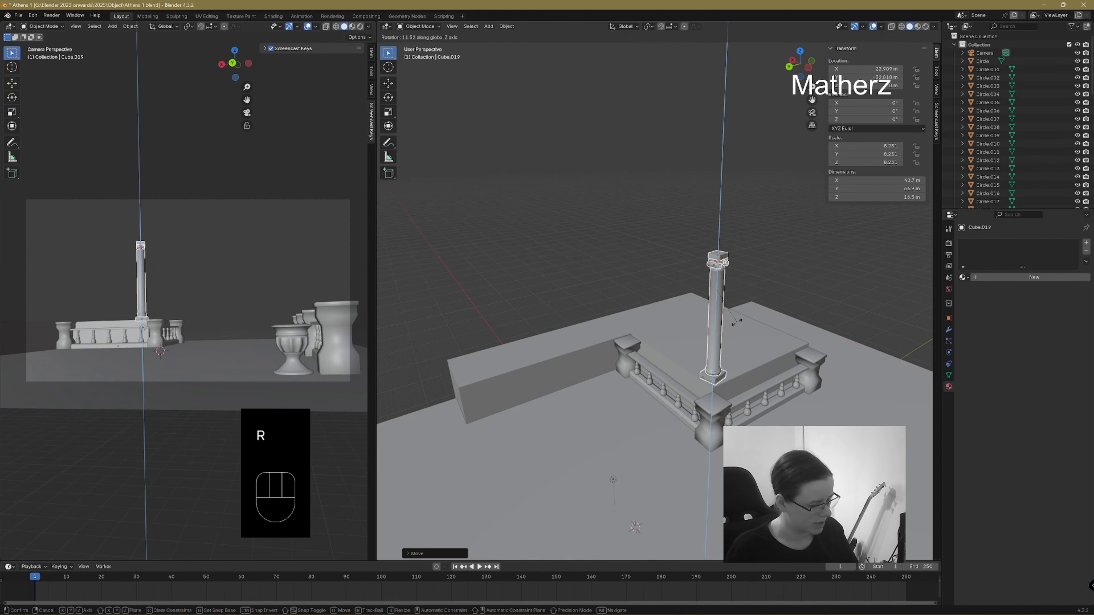
text(90)
click(717, 332)
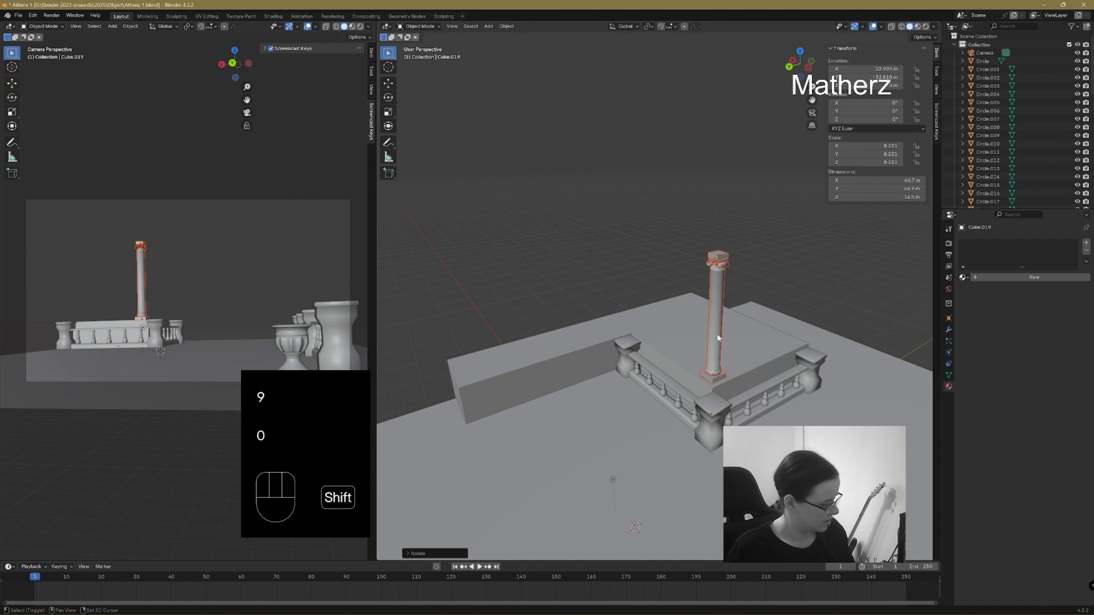
- Duplicate the column and place the copy about 24 m along X at the other end of the railing
key(shift+d)
middle_click(716, 334)
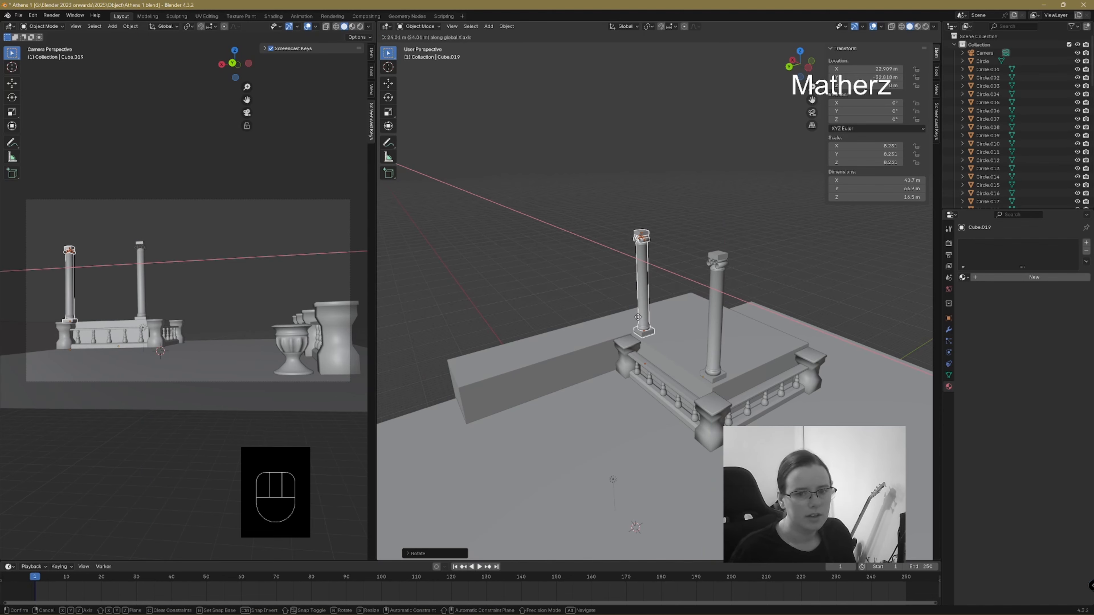
click(638, 317)
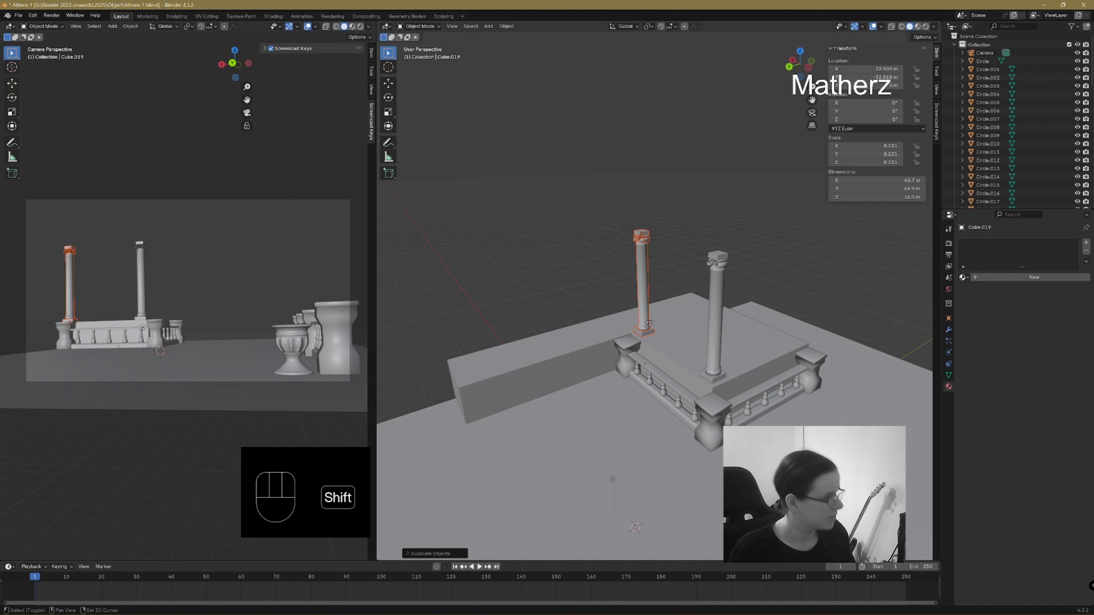
- Duplicate a column midway between the two, then copy it about 24 m along Y to the block's far side
key(shift+d)
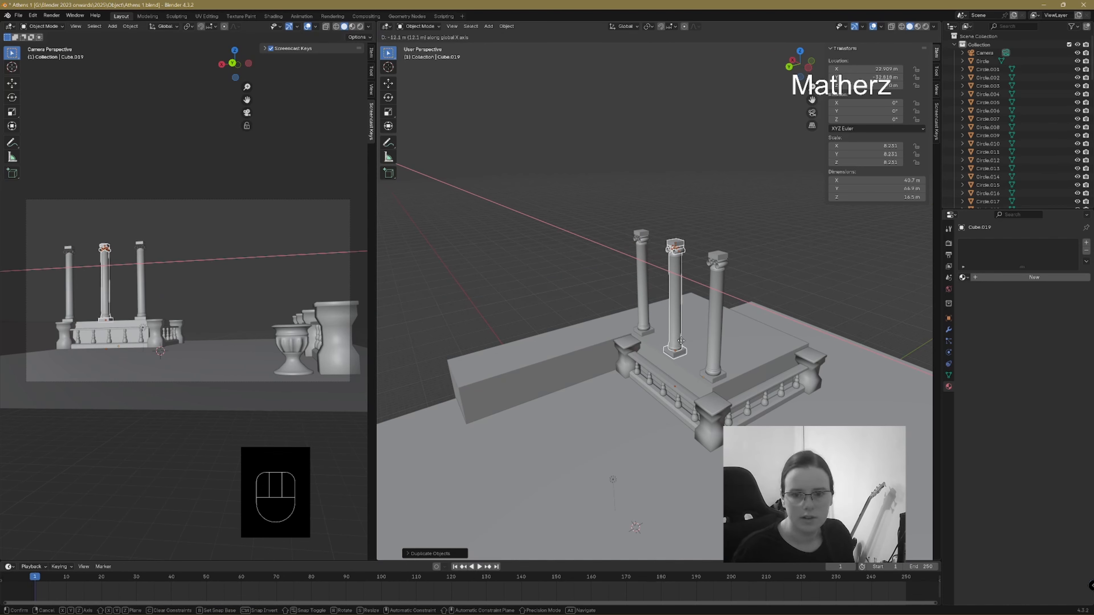
click(681, 341)
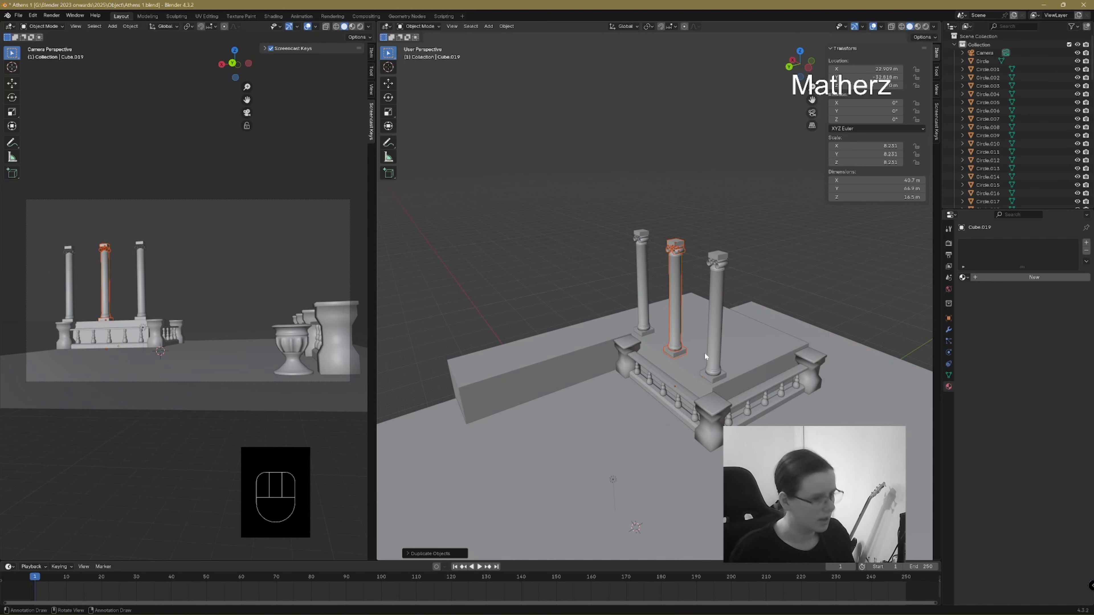
key(shift+d)
key(y)
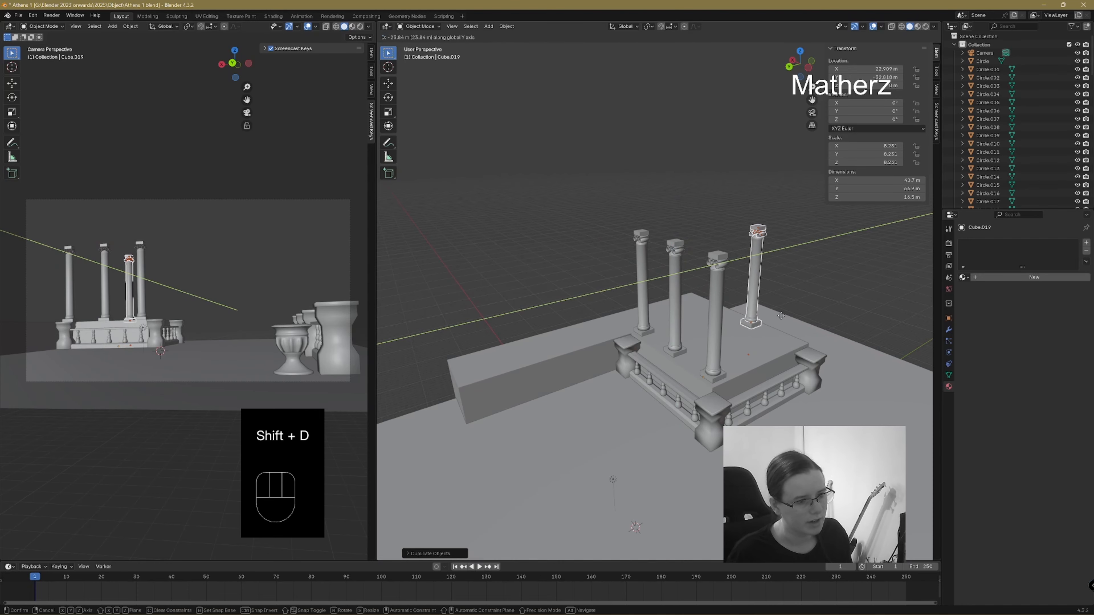
click(780, 315)
- Duplicate the far-side column about 12 m along X, then copy that one about 24 m the opposite way
key(shift+d)
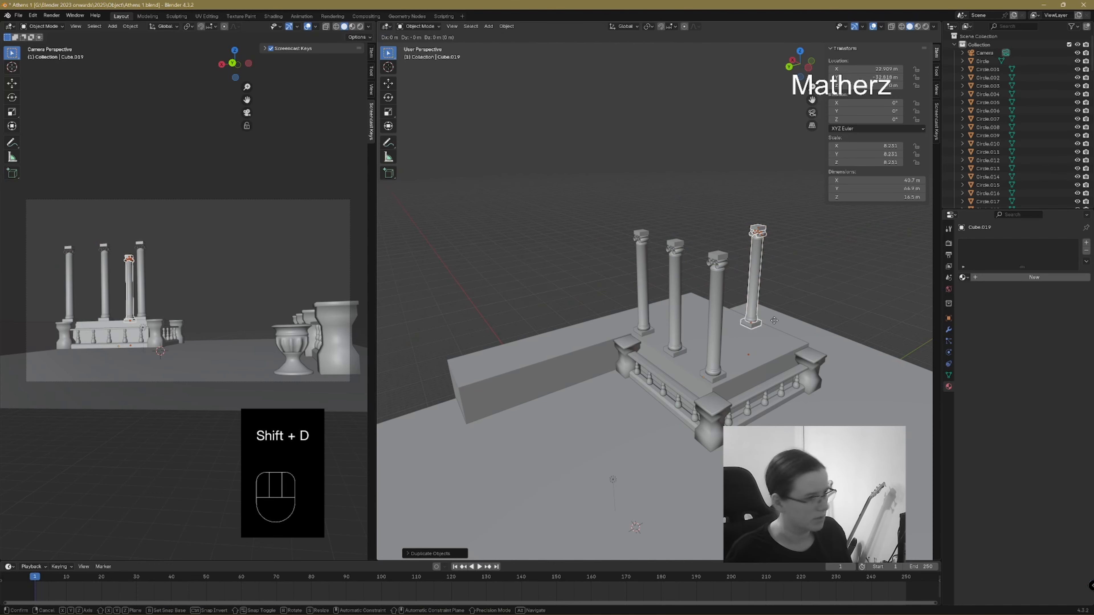
key(x)
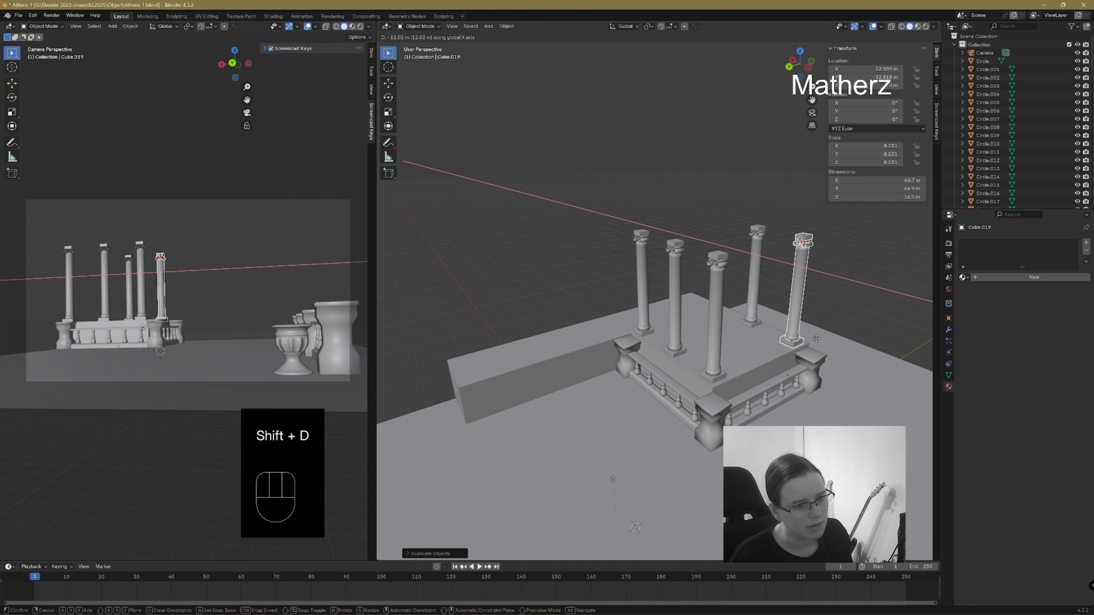
click(814, 337)
middle_drag(815, 337, 822, 365)
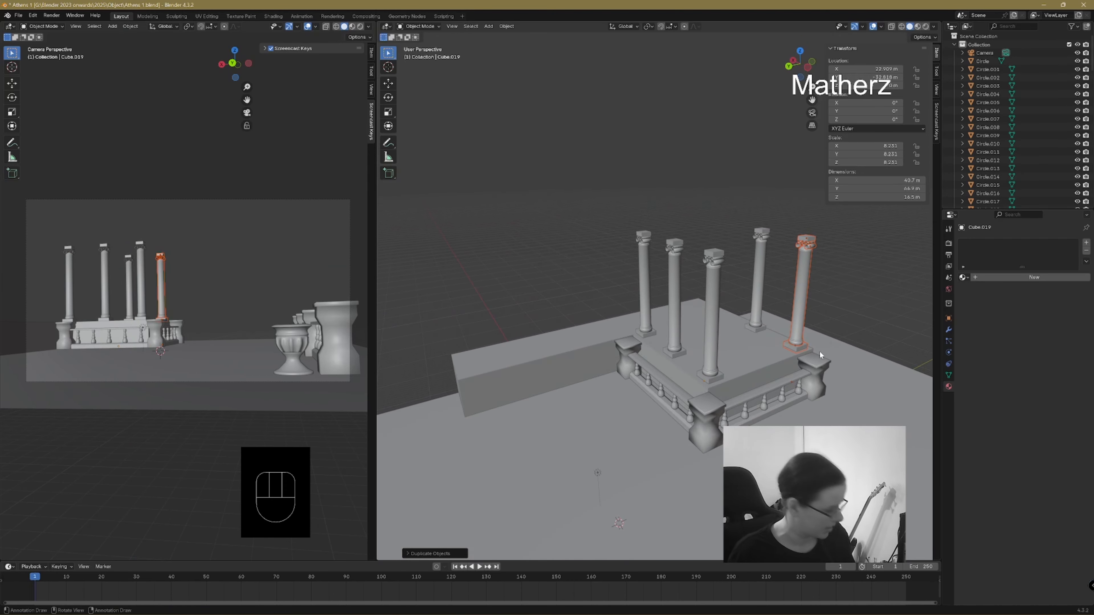
key(shift+d)
key(x)
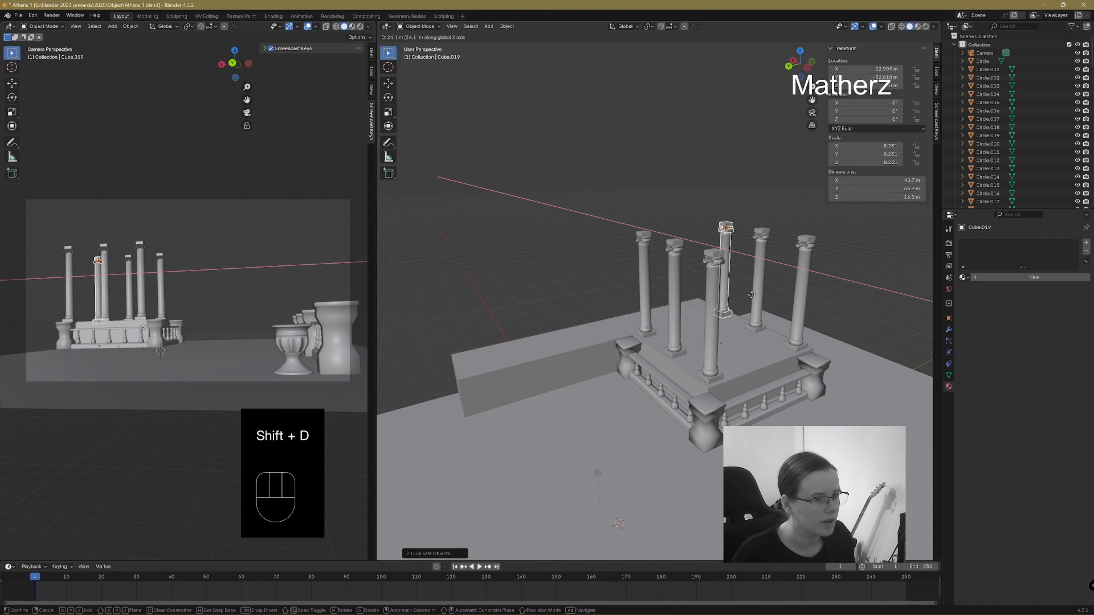
click(751, 297)
- Shift the last column copy slightly along X to even out the far row
middle_drag(751, 297, 766, 359)
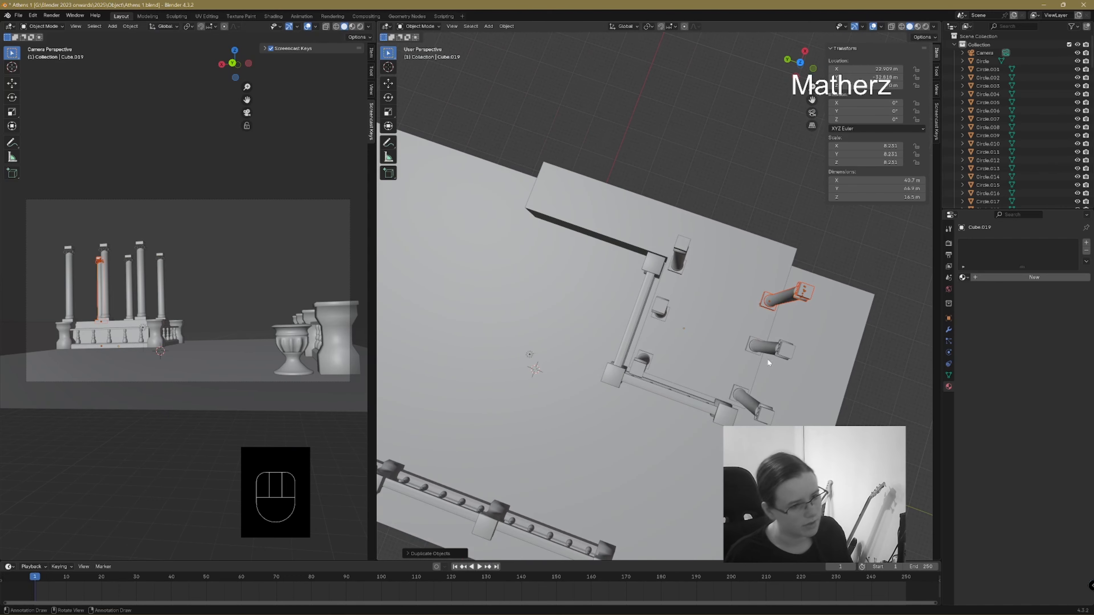
key(g)
key(x)
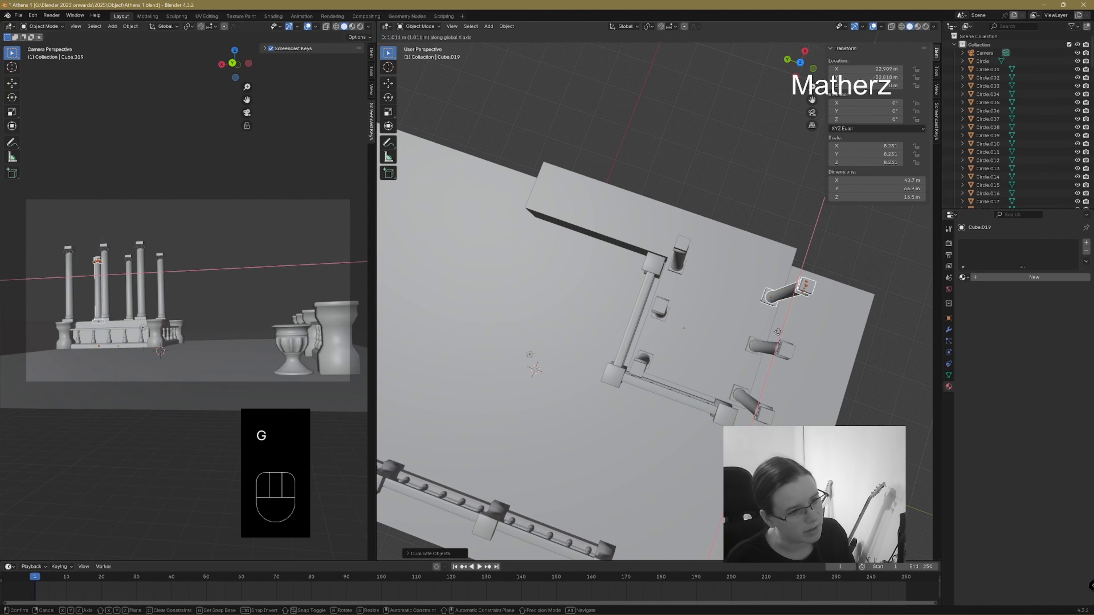
click(778, 332)
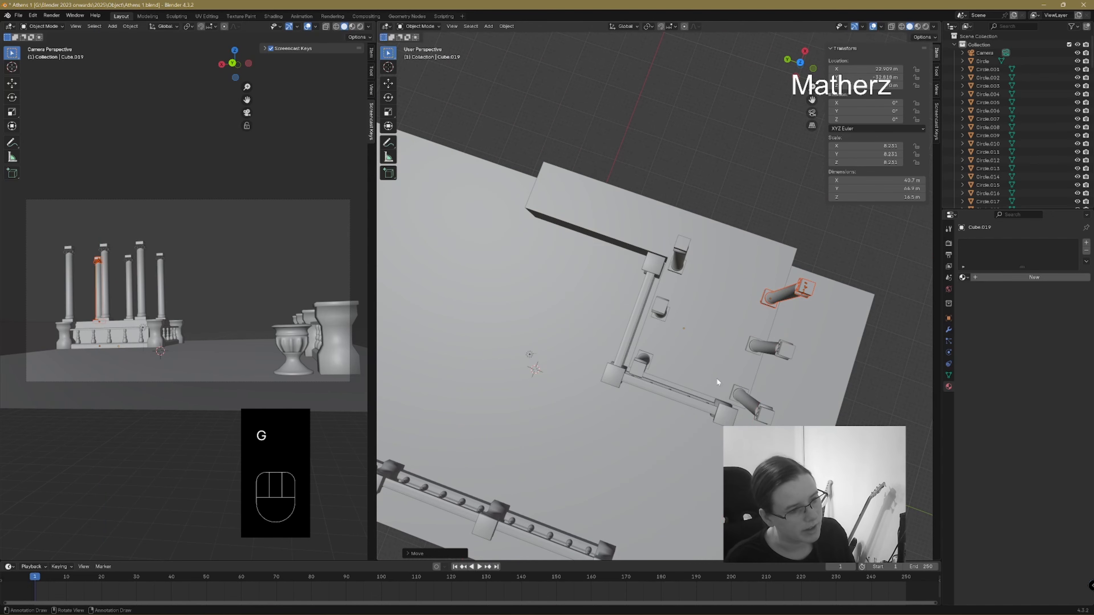
- Undo the last column move and the four duplicates before it, leaving only the two end columns
middle_drag(716, 382, 778, 276)
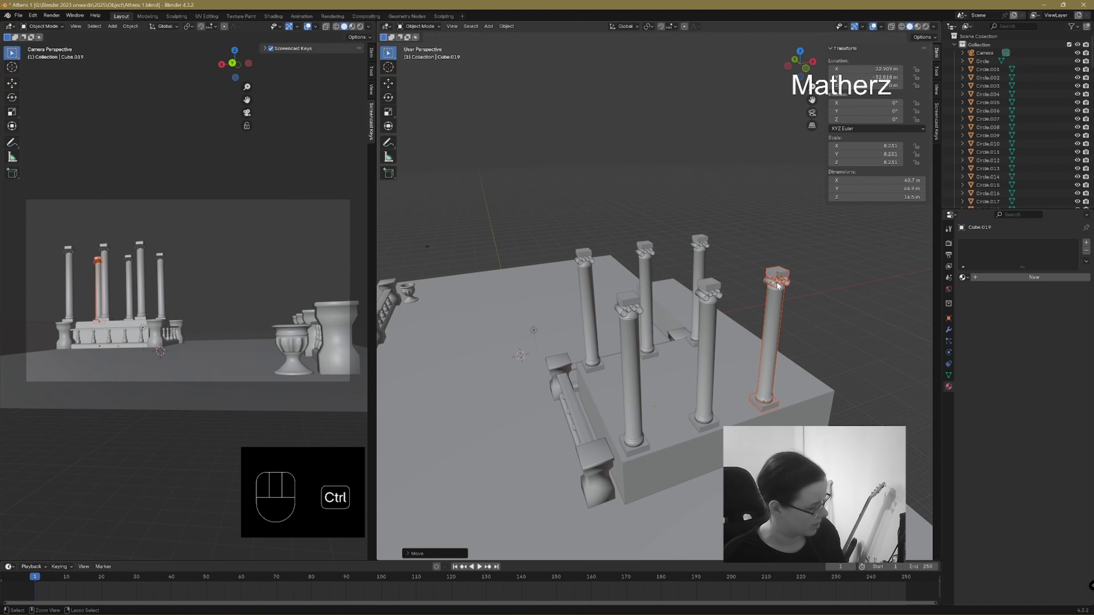
key(ctrl+z)
key(ctrl+z)
key(ctrl+z)
key(ctrl+z)
key(ctrl+z)
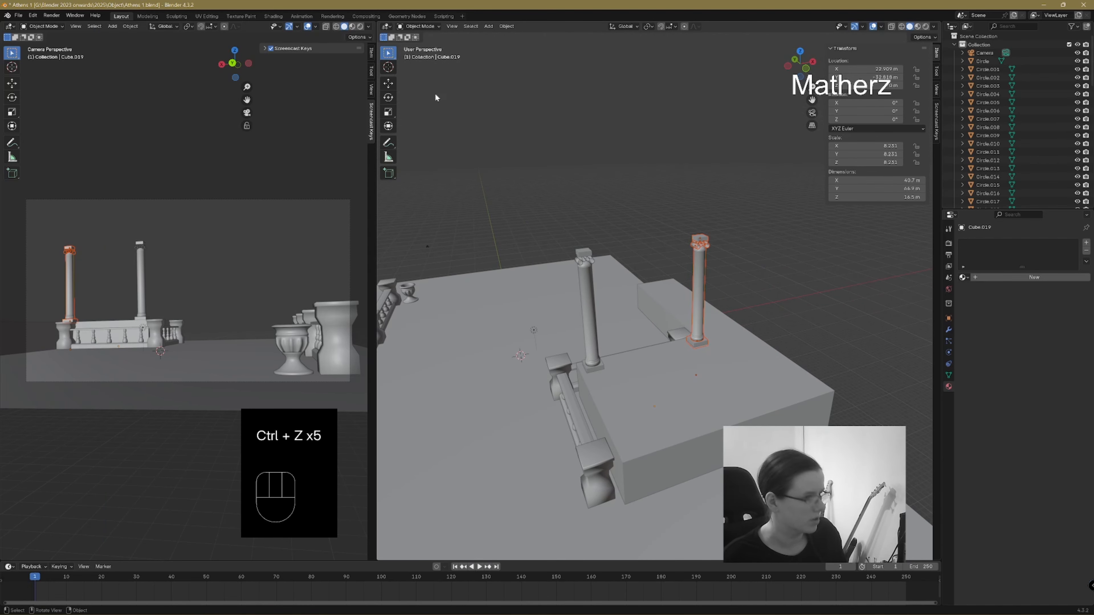
- Duplicate the selected end column along X to the middle between the two end columns
key(shift+d)
key(x)
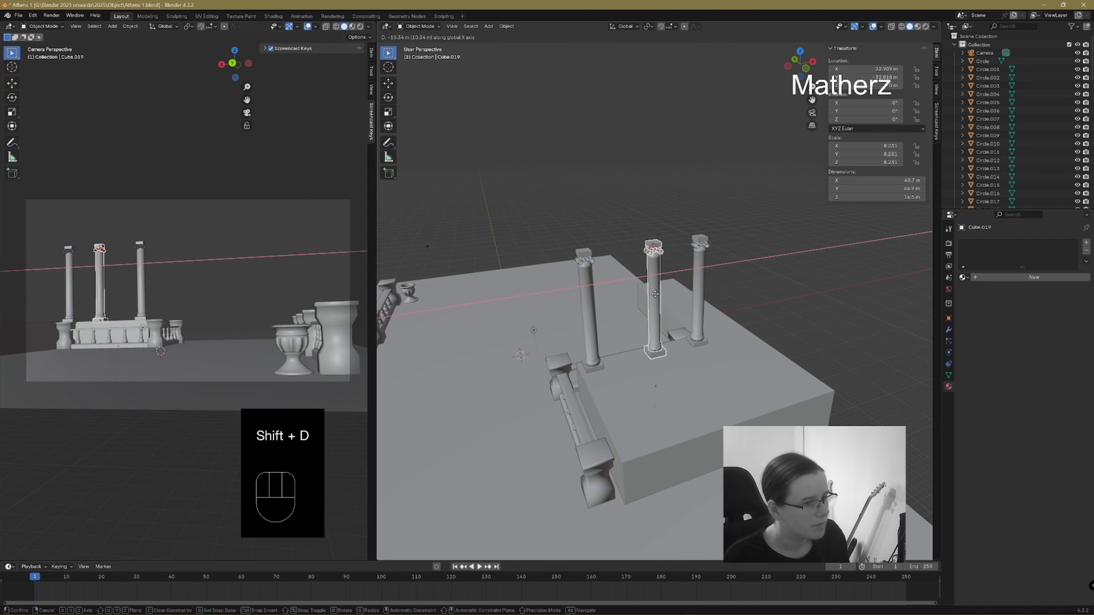
click(651, 293)
- Select all three columns and duplicate the row along Y to the opposite side of the raised block
middle_drag(698, 340, 679, 305)
key(b)
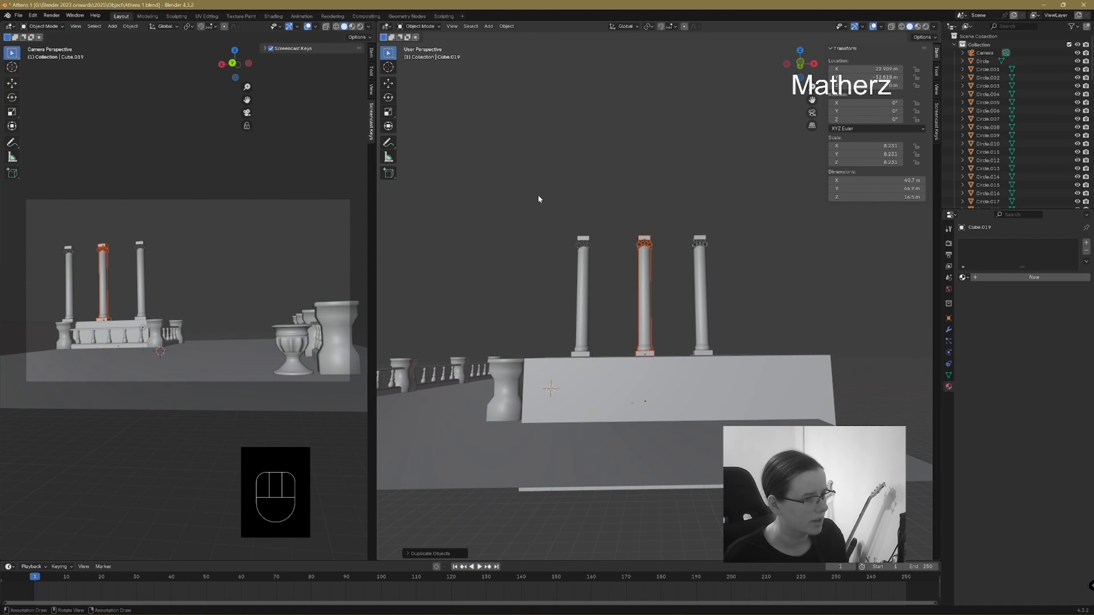
drag(540, 198, 749, 354)
middle_drag(750, 355, 718, 352)
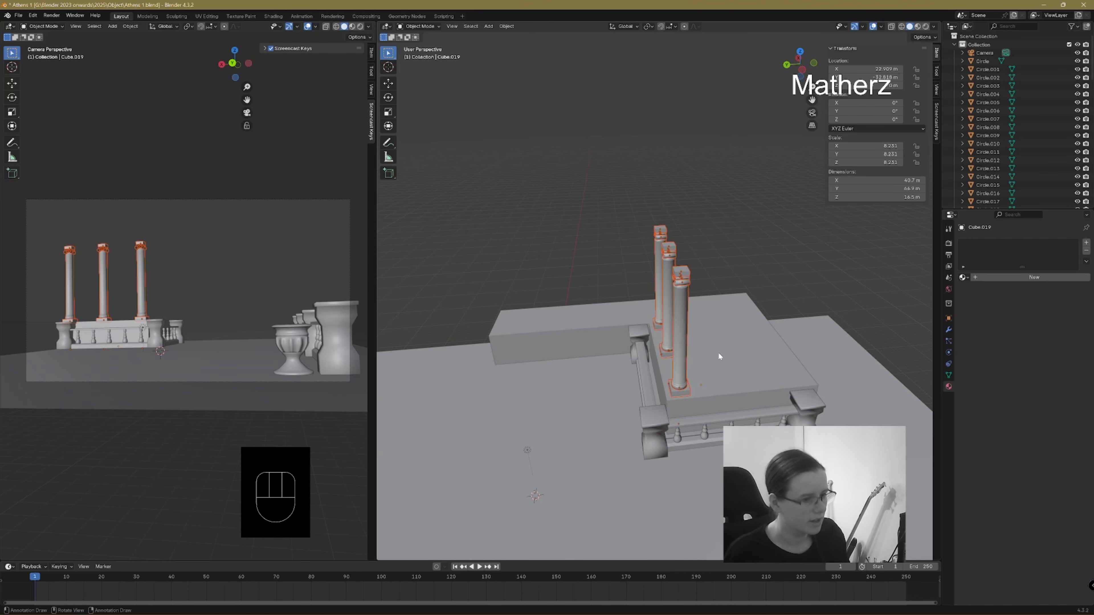
key(shift+d)
key(y)
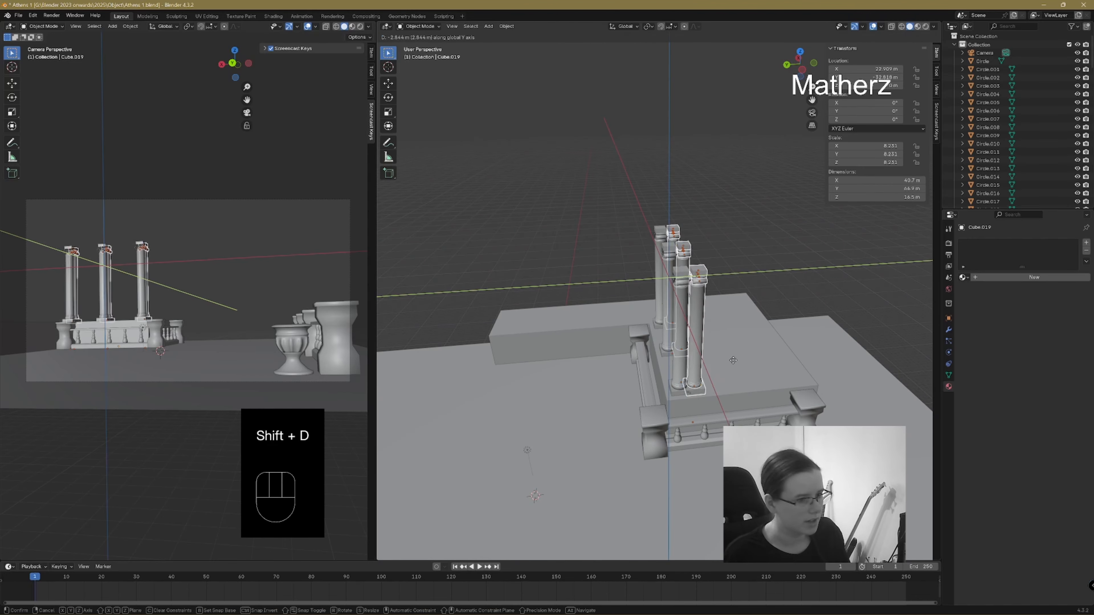
click(827, 330)
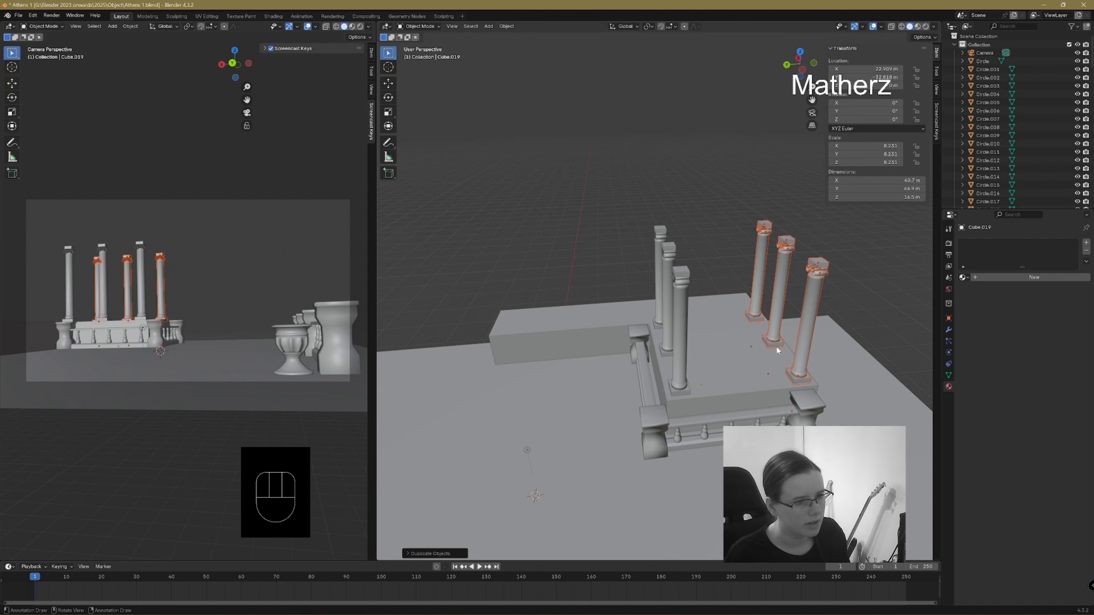
- Duplicate the far row of three columns beside the railing and rotate the copies 90° about the Z axis
middle_drag(827, 330, 682, 390)
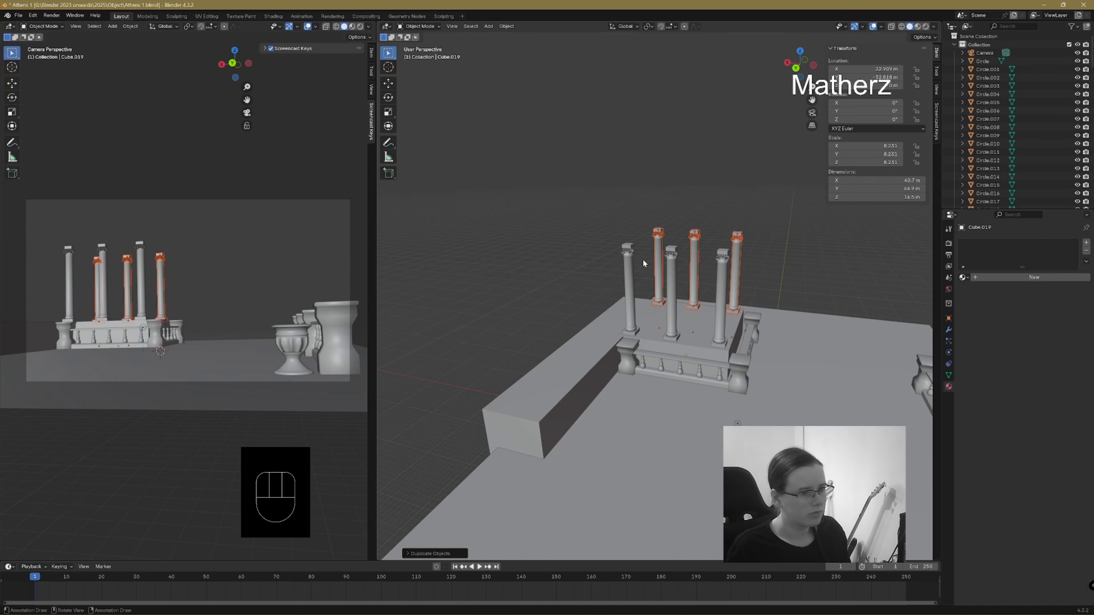
middle_drag(644, 264, 648, 330)
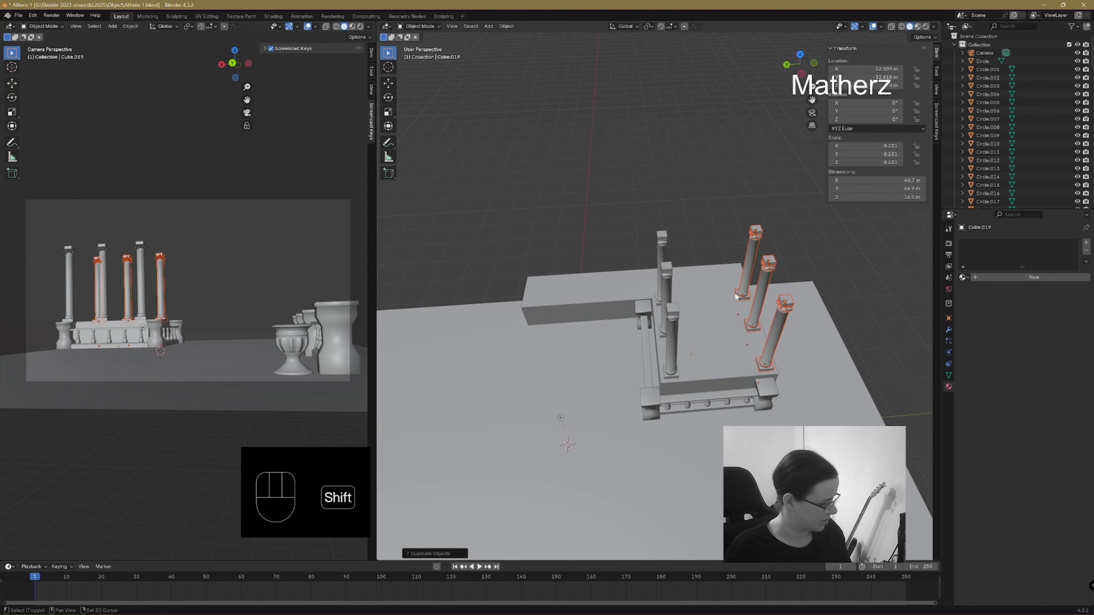
key(shift+d)
click(560, 308)
key(r)
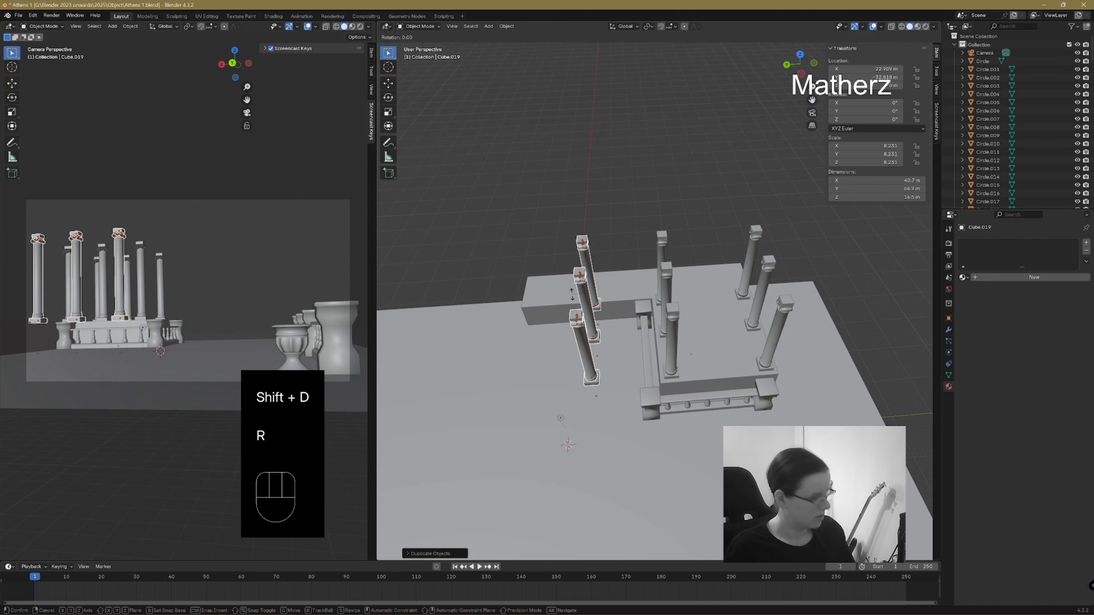
text(z)
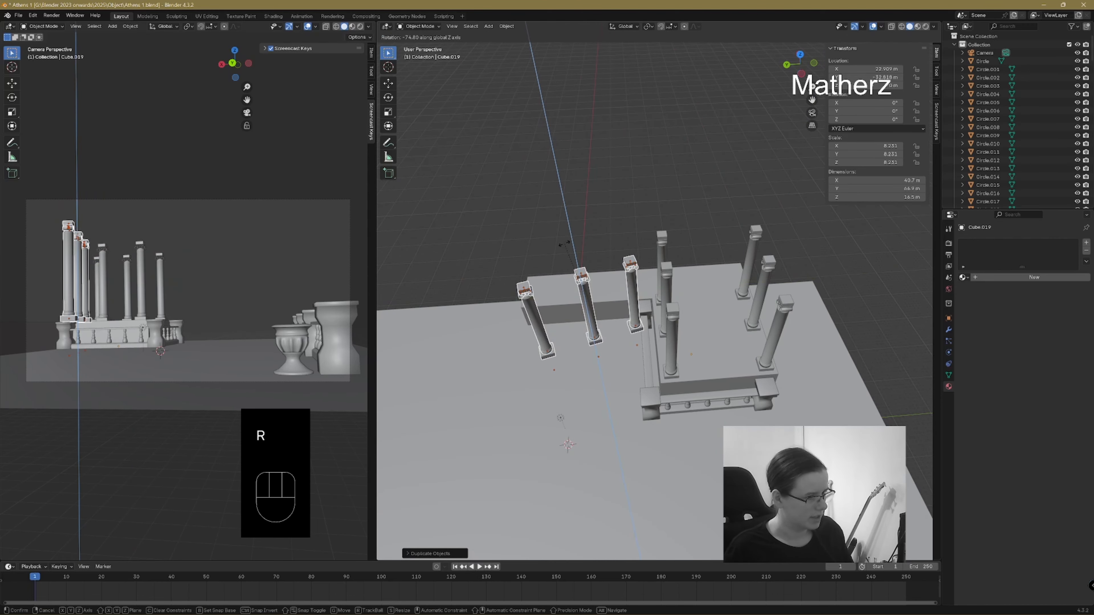
text(90)
click(565, 245)
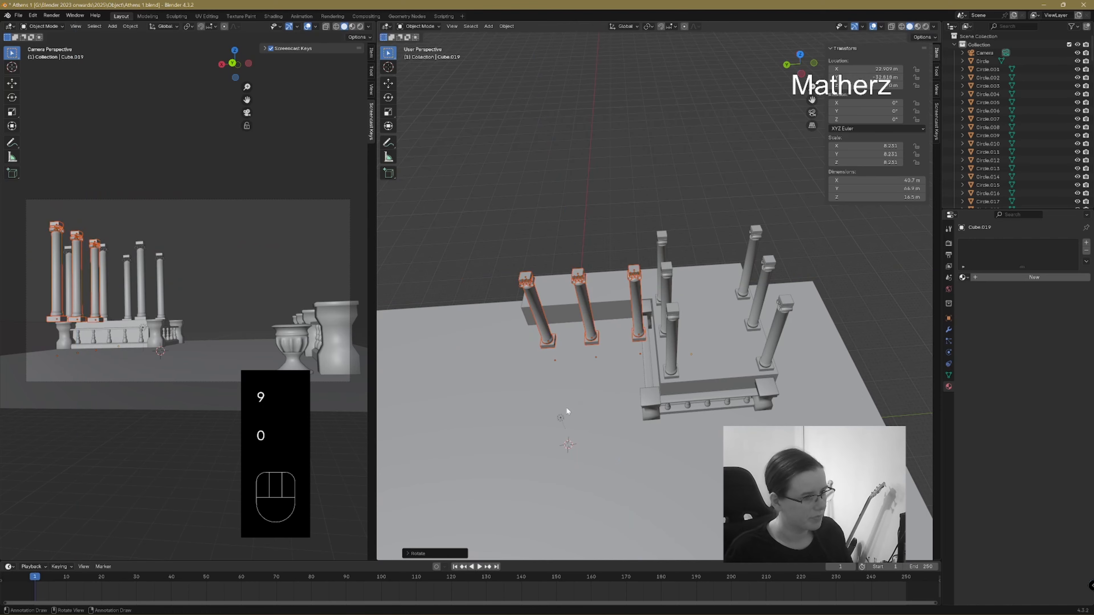
- Move the rotated row of three columns about 19 m along X onto the long extension of the block
middle_drag(567, 413, 682, 378)
key(g)
key(x)
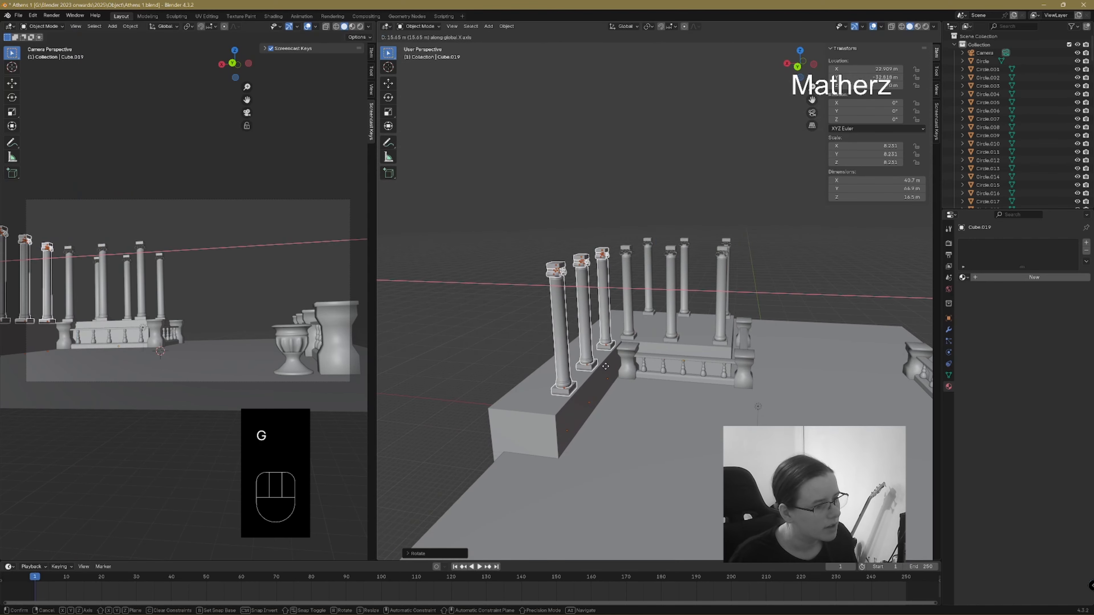
click(606, 366)
- Select the end pillar, top rail and first two balusters of the railing in front of the columns
middle_drag(607, 403, 651, 182)
click(651, 182)
mouse_move(634, 443)
middle_down()
mouse_move(668, 426)
mouse_move(618, 436)
mouse_move(644, 427)
middle_up()
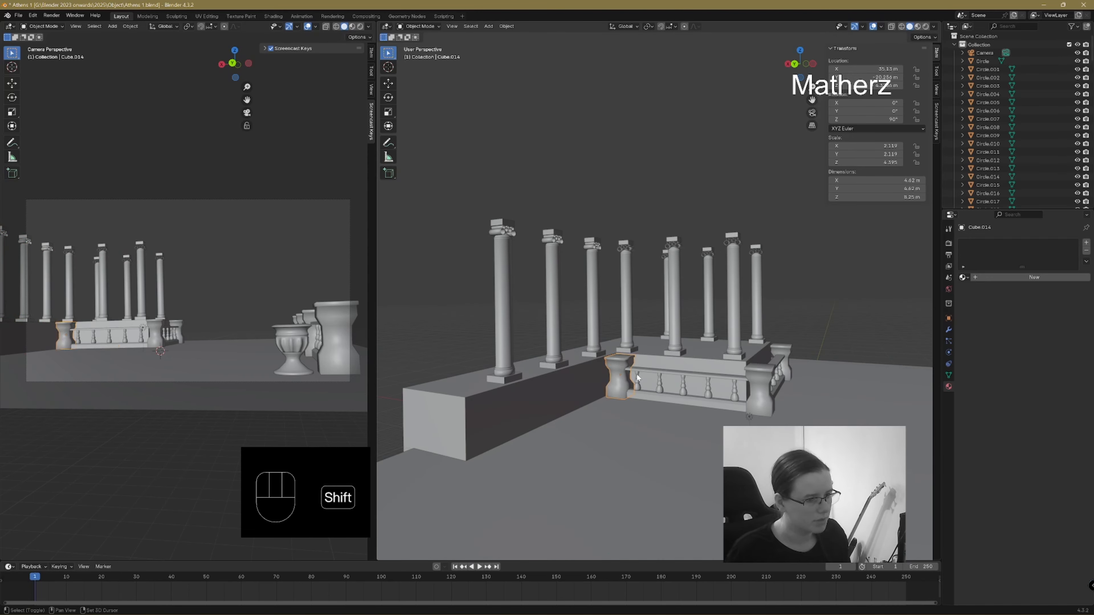
shift+click(641, 370)
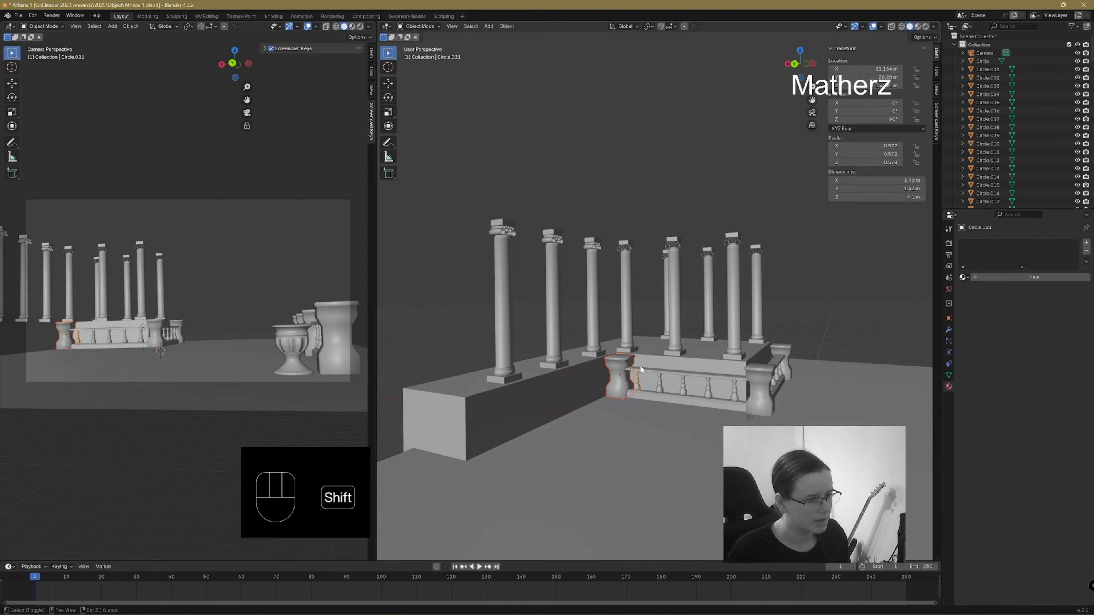
shift+click(659, 389)
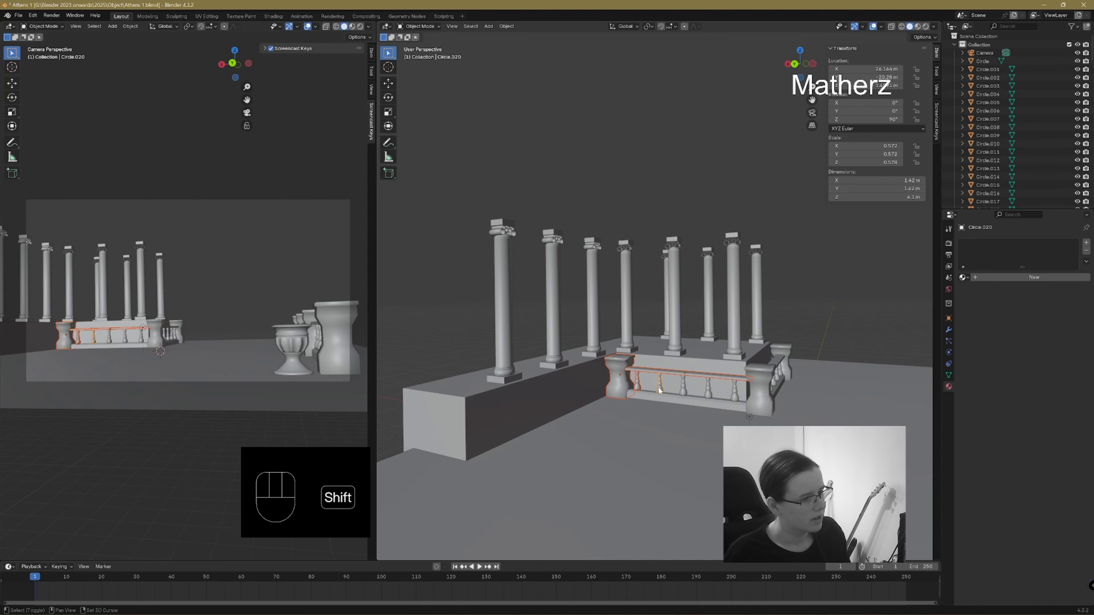
- Select the railing's end pillar beside the block and scale it to about 10.6 m along X and 7 m along Y
click(614, 369)
middle_drag(618, 369, 574, 389)
scroll(629, 355, up, 3)
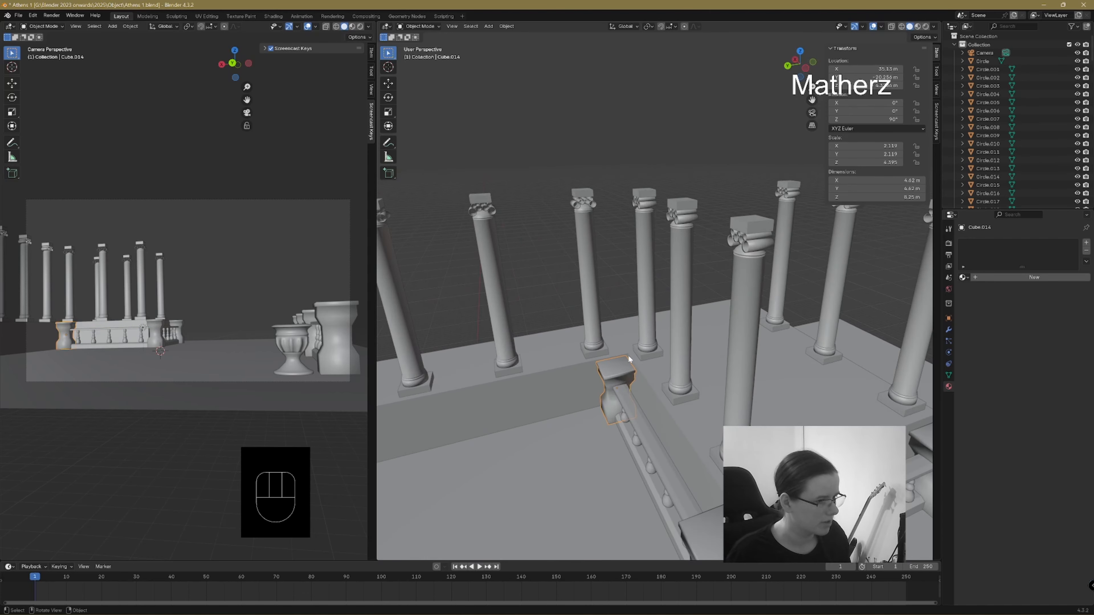
shift+middle_drag(629, 355, 706, 429)
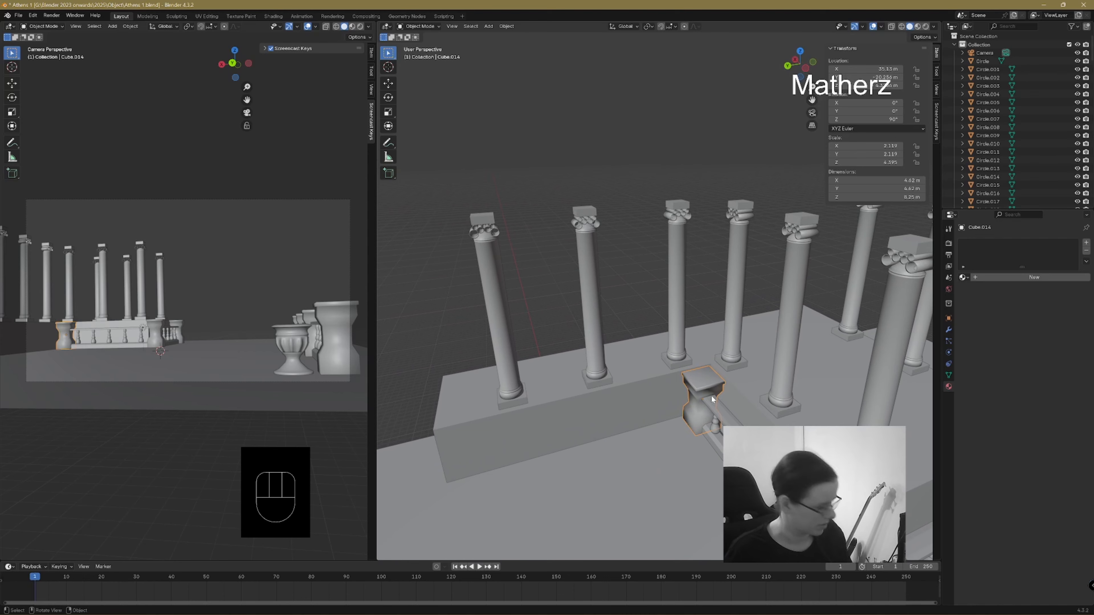
key(s)
key(x)
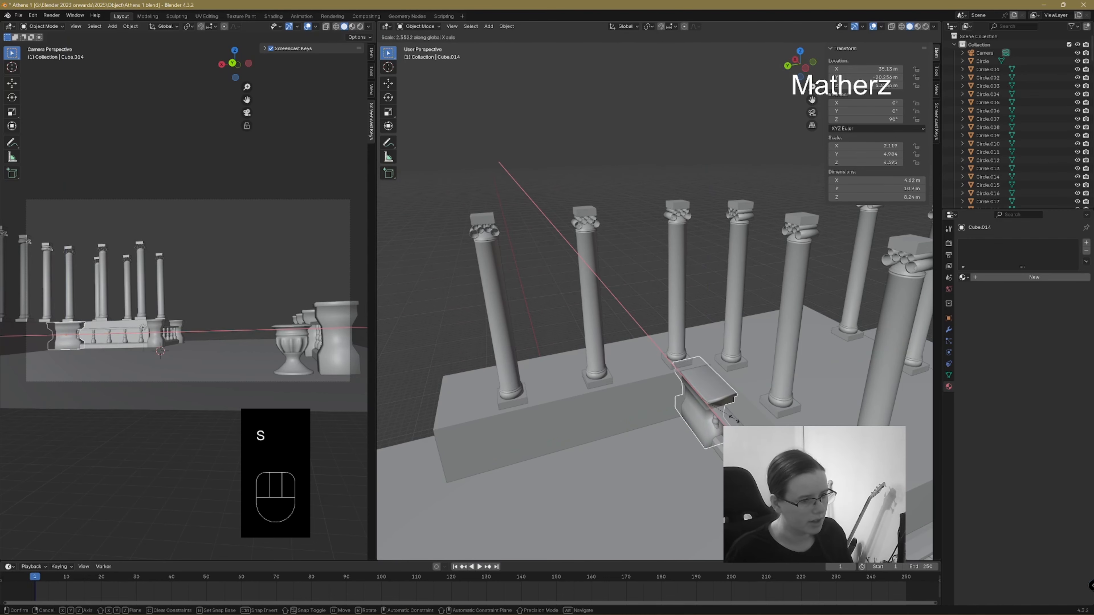
click(735, 421)
key(s)
key(y)
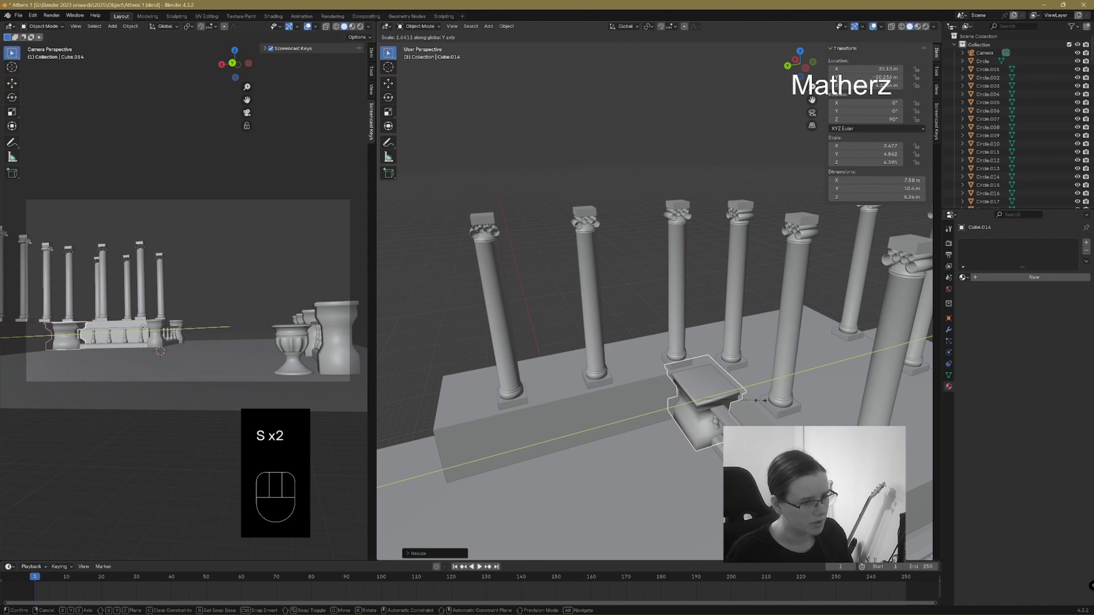
click(728, 419)
- Move the widened end pillar back into the inner corner of the raised block
key(g)
key(x)
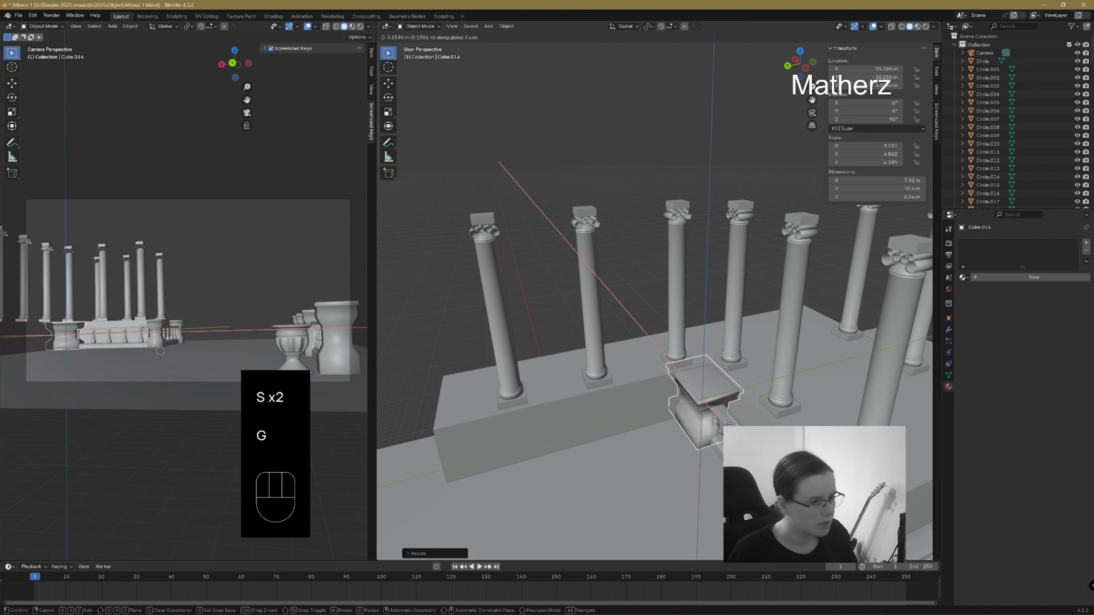
middle_drag(717, 417, 710, 417)
click(710, 419)
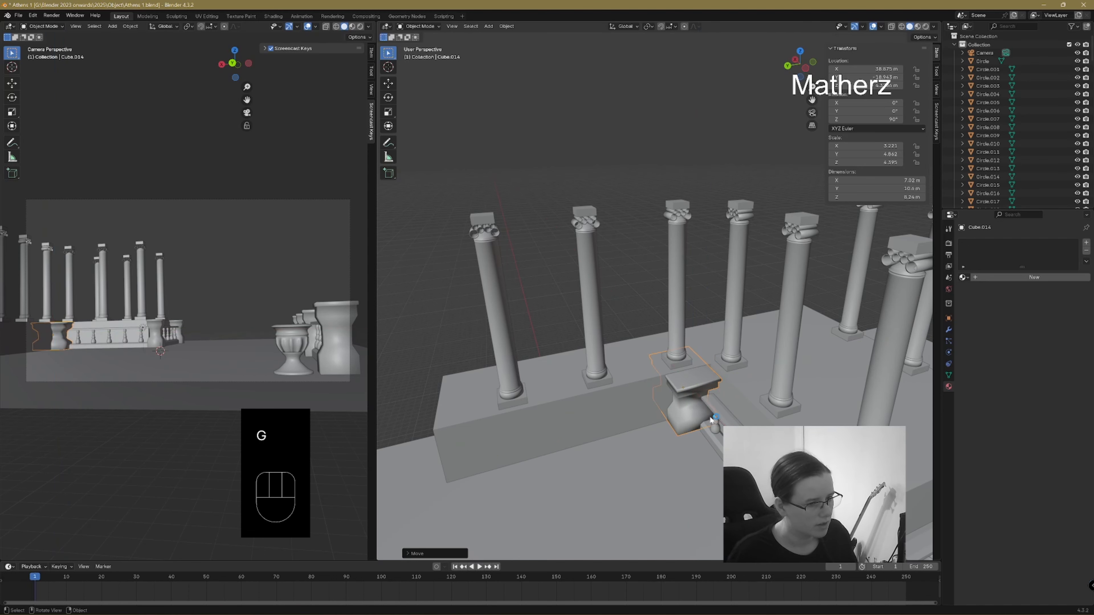
- Stretch the corner pillar to about 9 m along Y and shift it along Y to sit against the railing's end
key(s)
key(x)
click(745, 389)
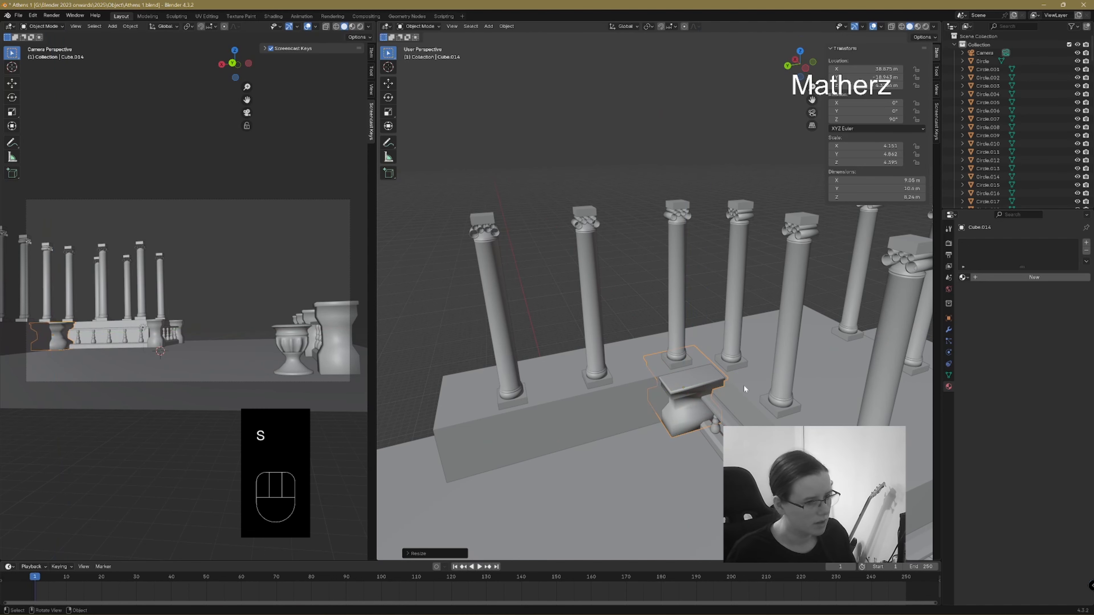
key(g)
middle_drag(718, 403, 756, 418)
click(726, 401)
- Select the top and bottom rails of the front railing and lengthen them to about 27.9 m along X
middle_drag(708, 453, 732, 447)
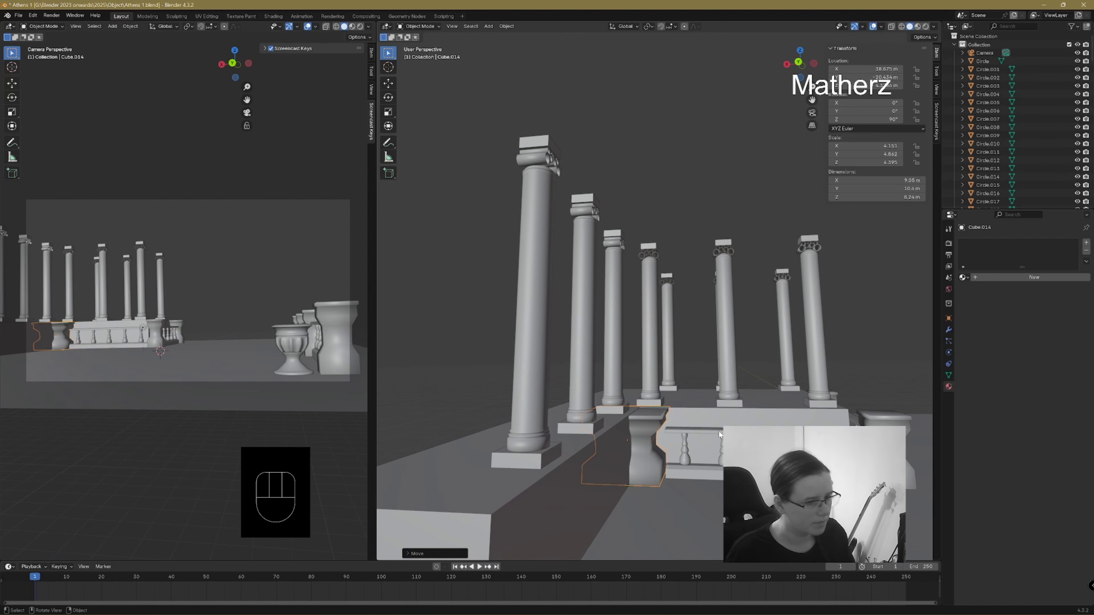
click(733, 432)
shift+click(734, 473)
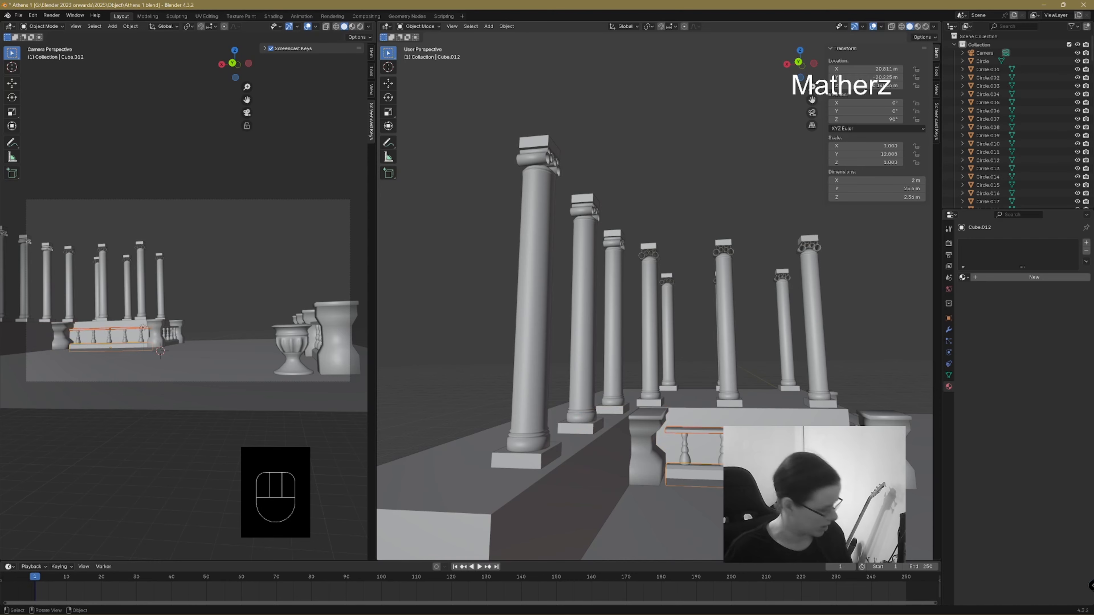
key(s)
key(x)
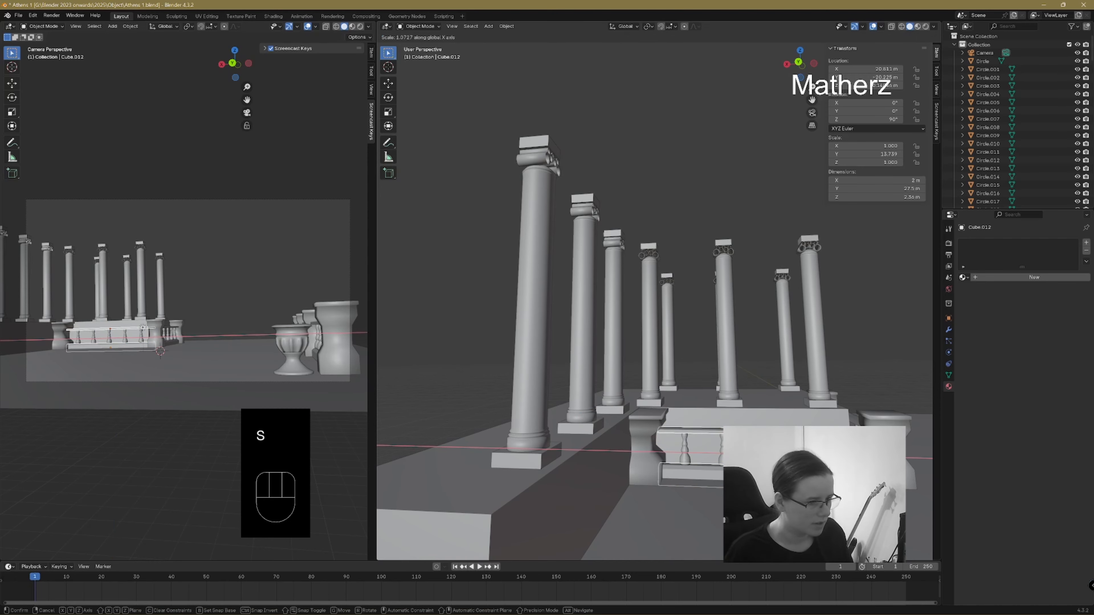
click(850, 364)
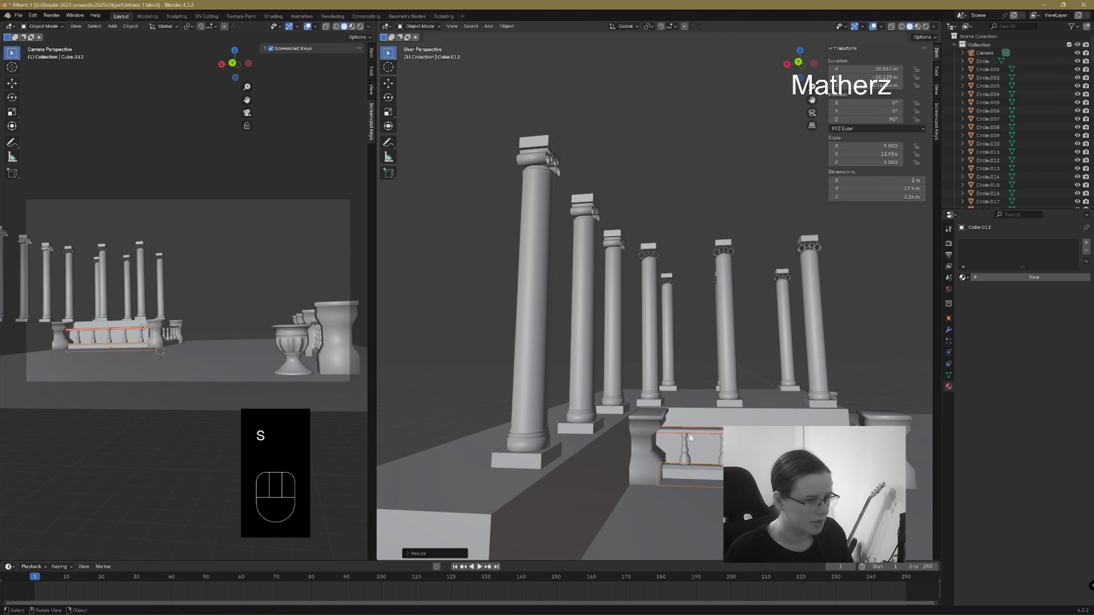
- Duplicate the railing's outer corner pillar and move the copy along X and Y against the long block, below its middle column
middle_drag(690, 438, 687, 413)
click(687, 413)
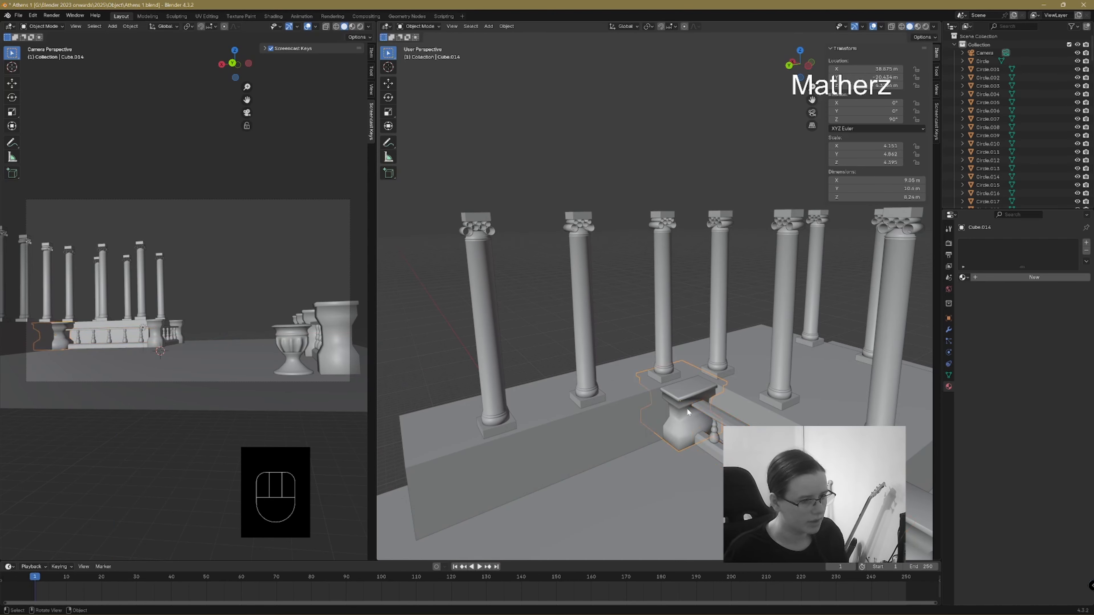
click(868, 491)
scroll(867, 491, down, 3)
scroll(868, 491, up, 2)
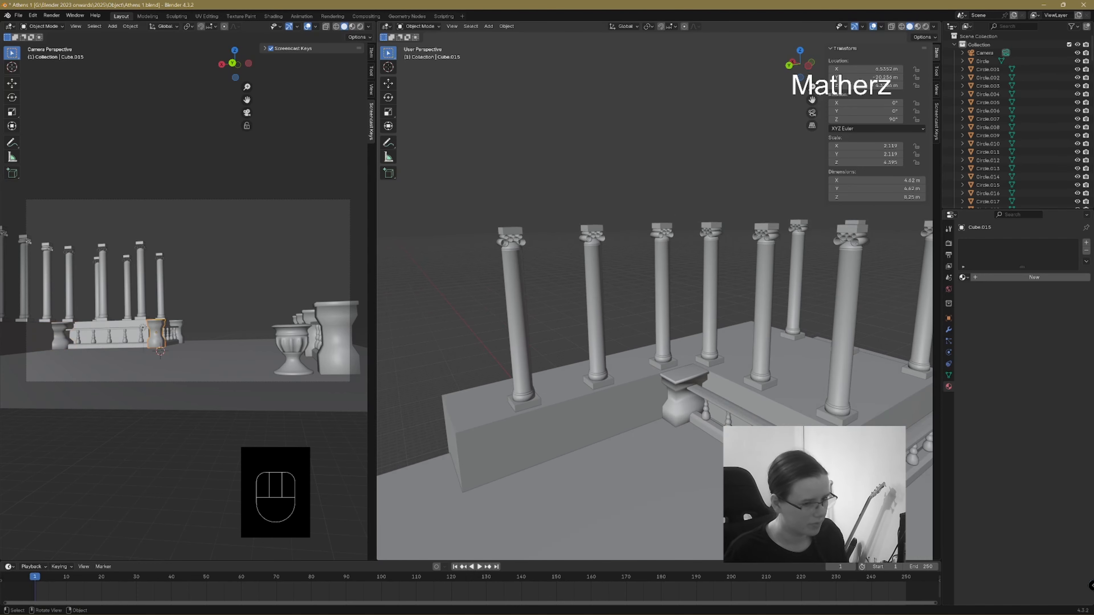
key(shift+d)
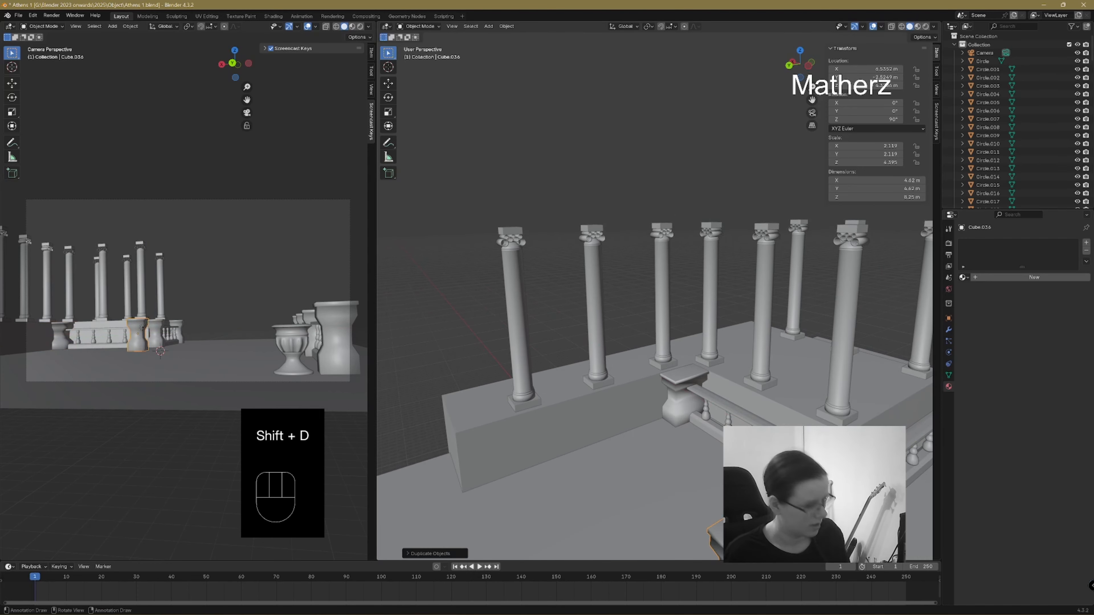
key(g)
key(x)
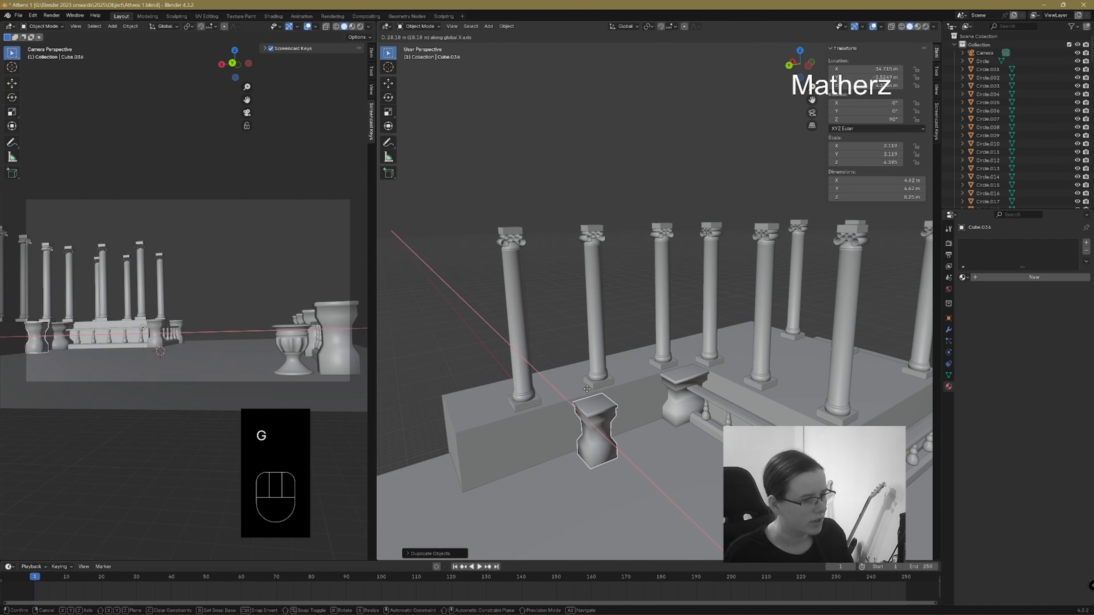
click(577, 382)
key(g)
key(y)
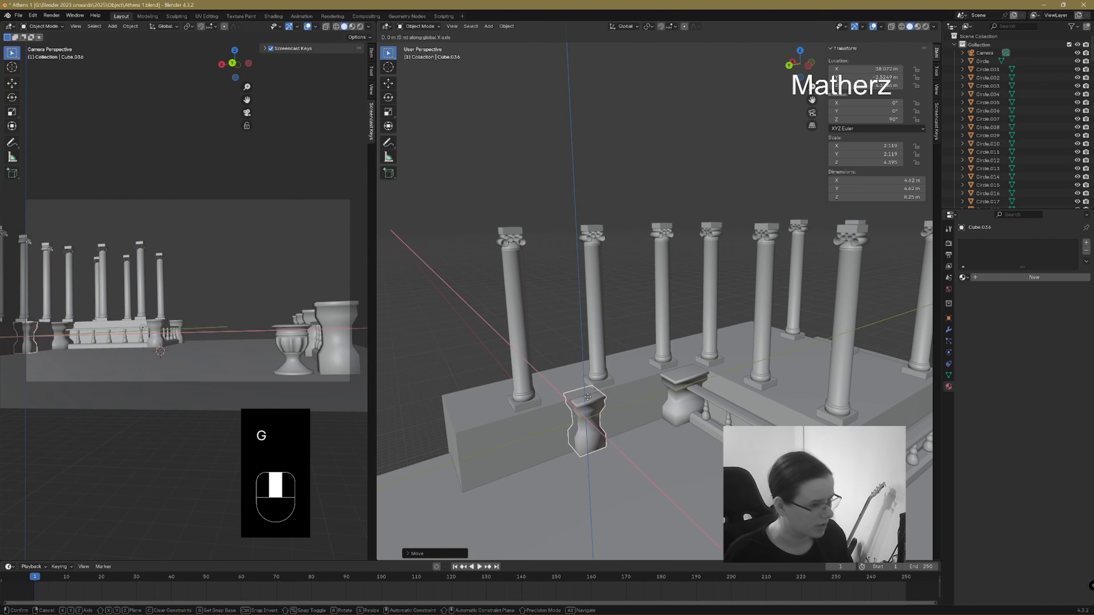
click(606, 387)
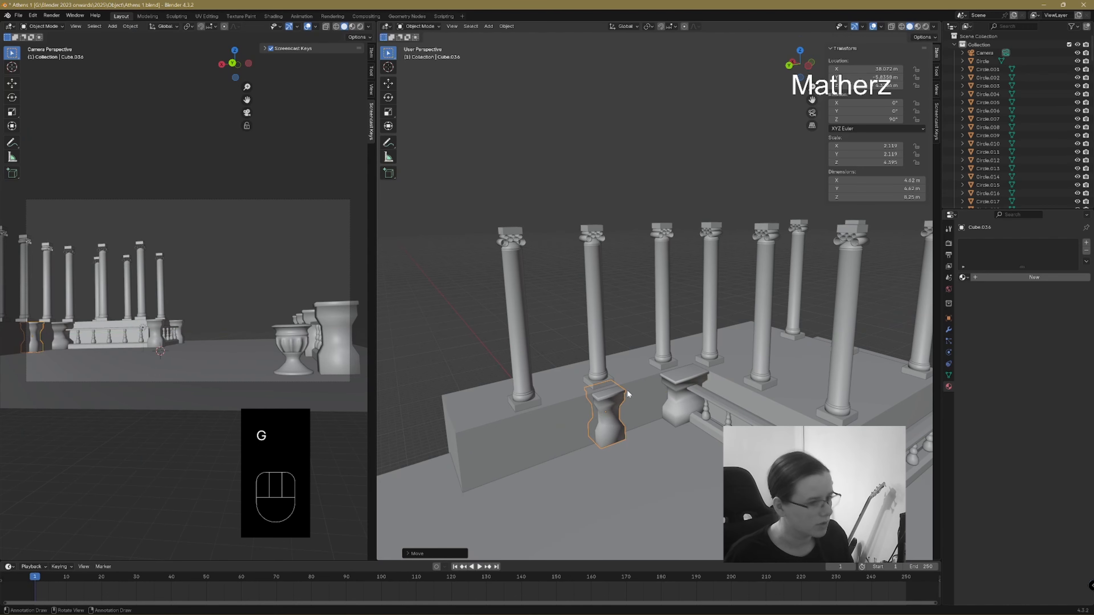
- Widen the copied pillar to about 6.4 m along Y and center it beneath the middle column
key(s)
key(y)
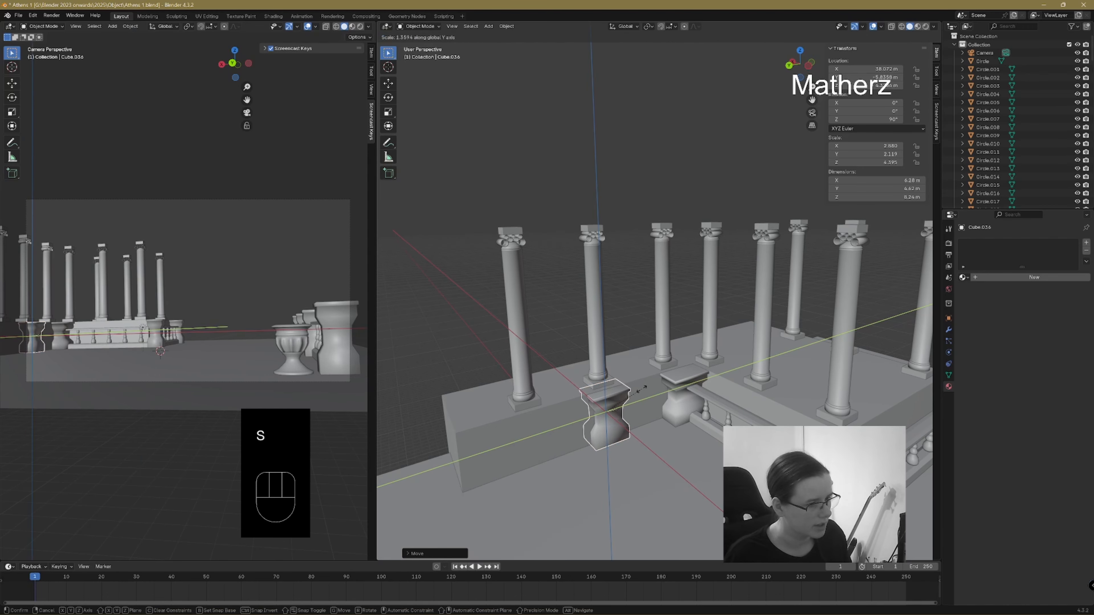
click(636, 390)
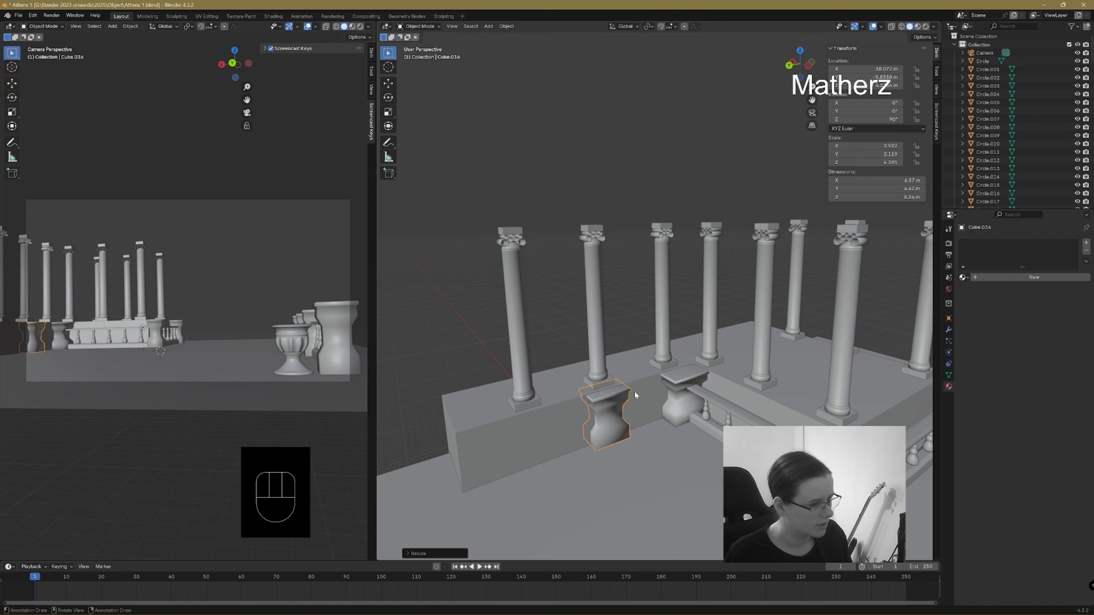
middle_drag(631, 397, 605, 401)
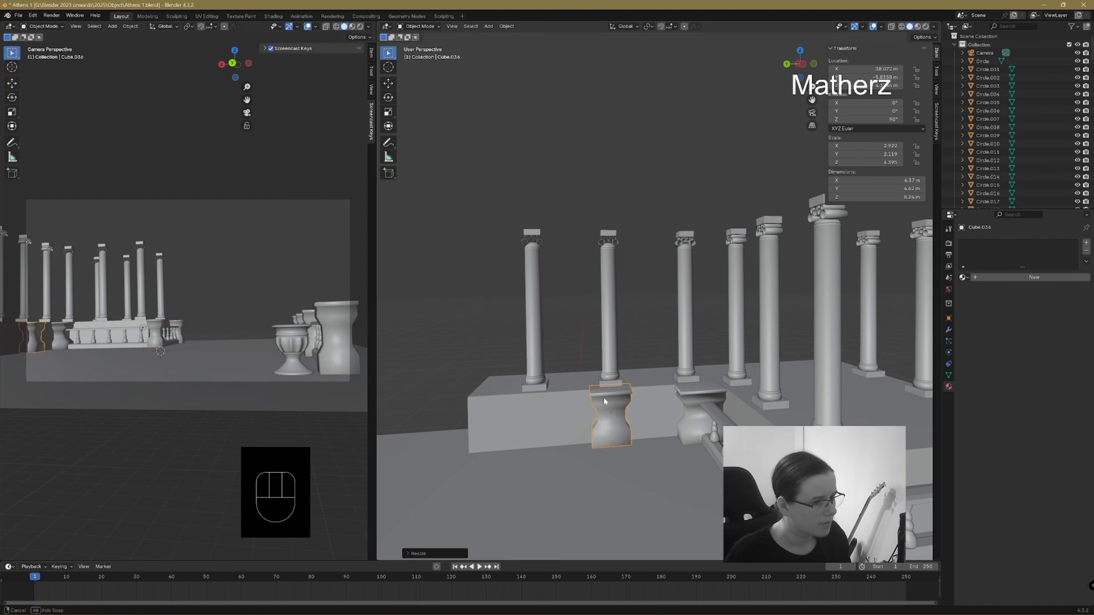
key(g)
middle_click(629, 407)
click(629, 407)
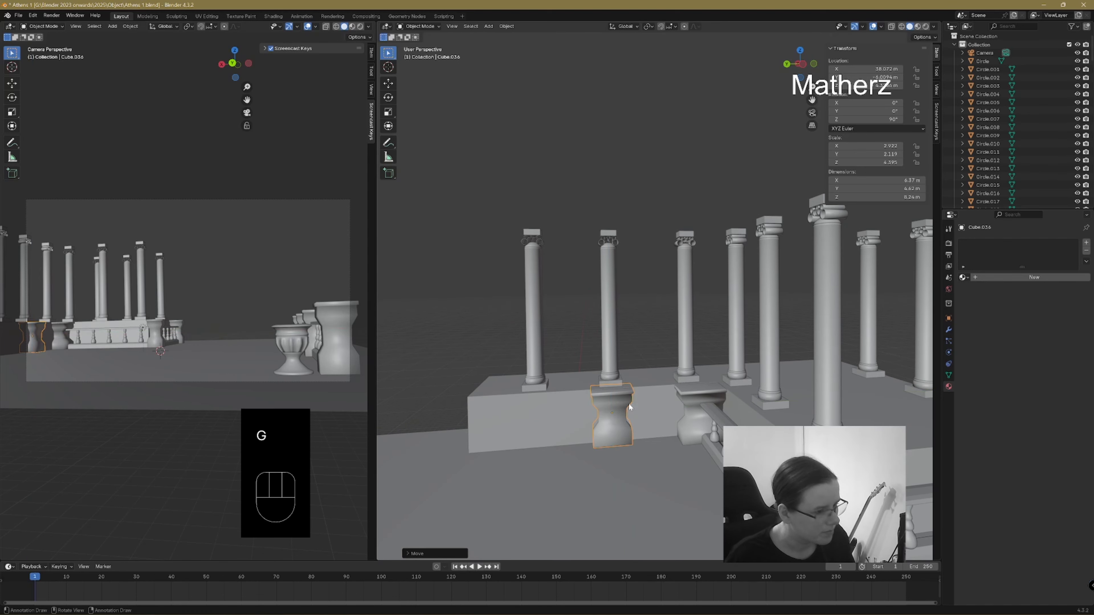
- Duplicate the widened pillar along Y and place the copy beneath the end column of the long block
key(shift+d)
middle_click(560, 407)
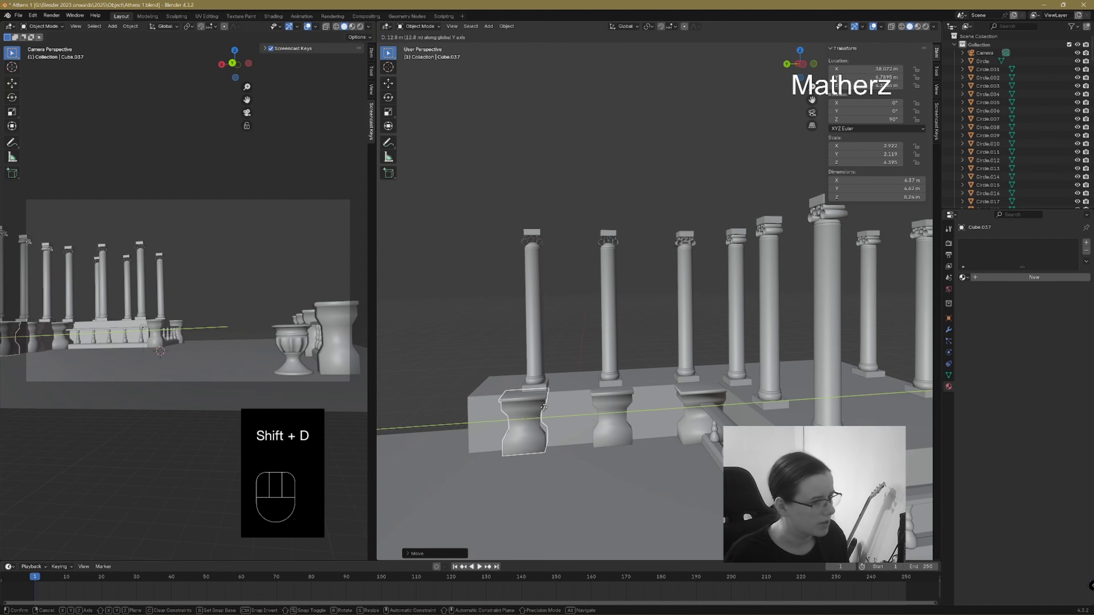
click(550, 406)
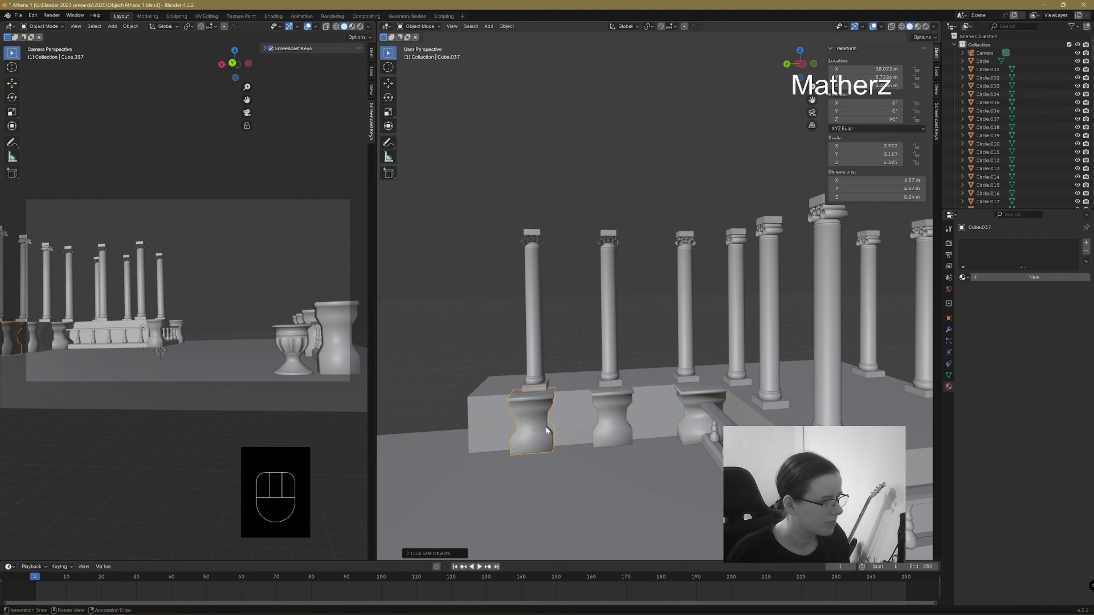
middle_drag(550, 406, 605, 461)
click(492, 353)
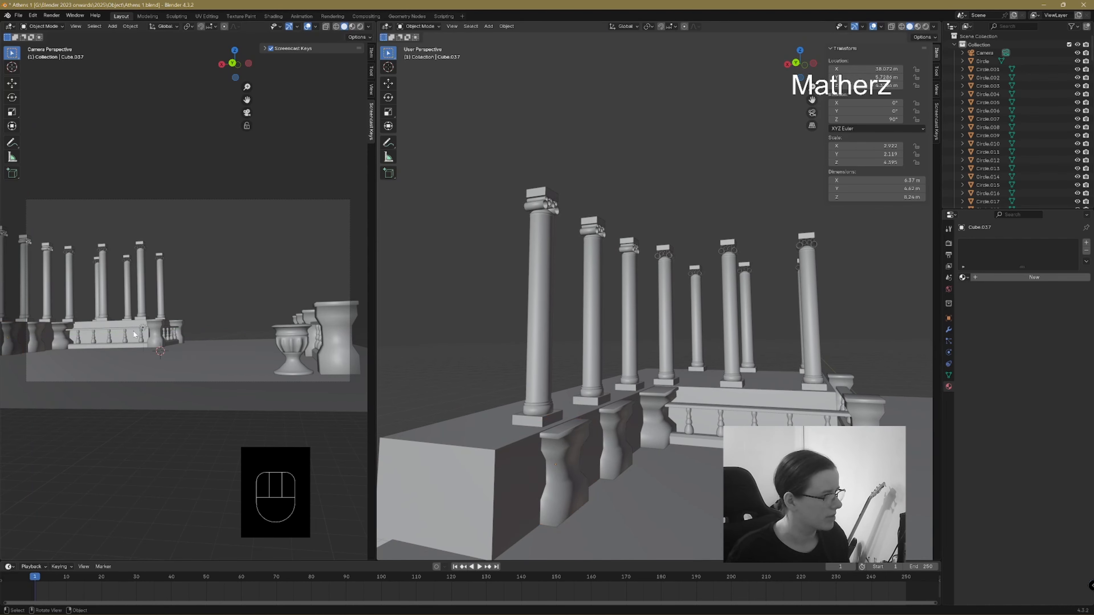
- Edit the raised block's mesh and move the end face of its extension along Y, making the block about 116 m long
scroll(580, 401, down, 3)
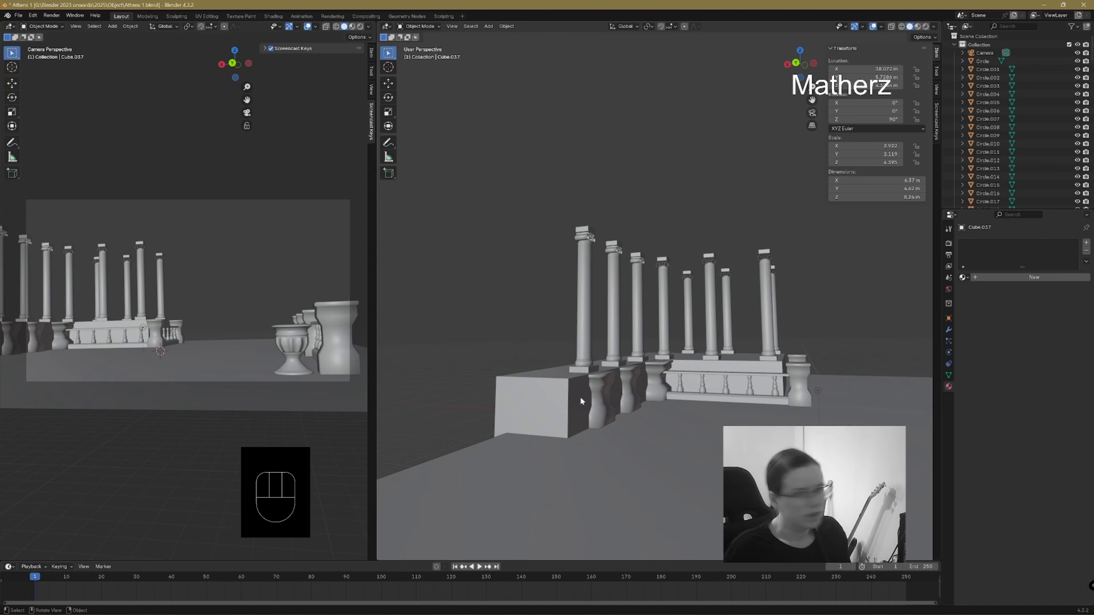
middle_drag(625, 382, 729, 389)
shift+middle_drag(798, 335, 502, 335)
shift+middle_drag(445, 295, 562, 273)
click(423, 27)
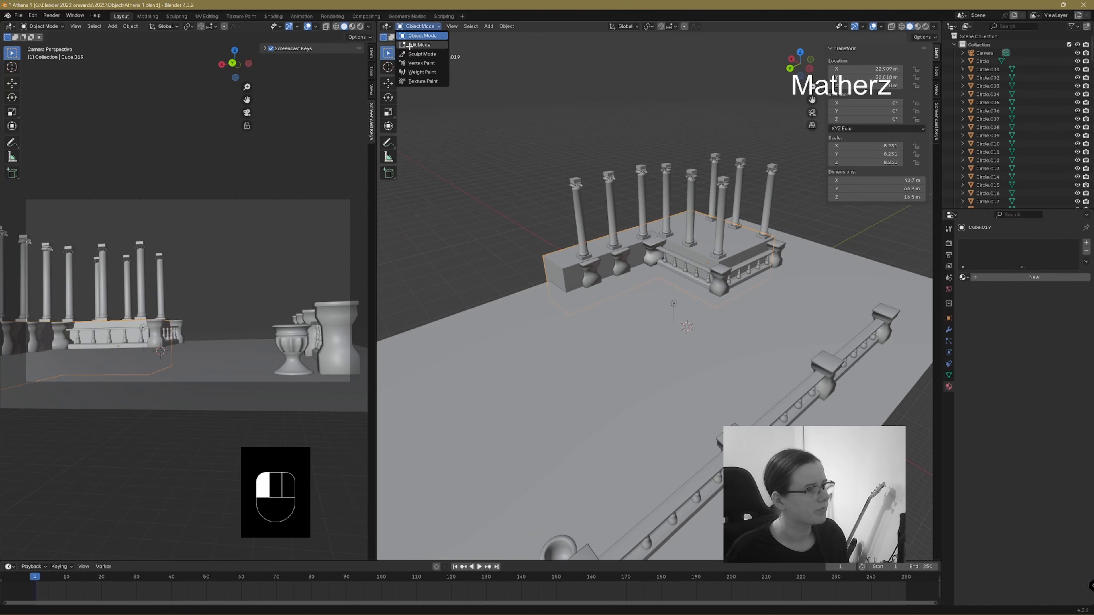
click(418, 45)
key(g)
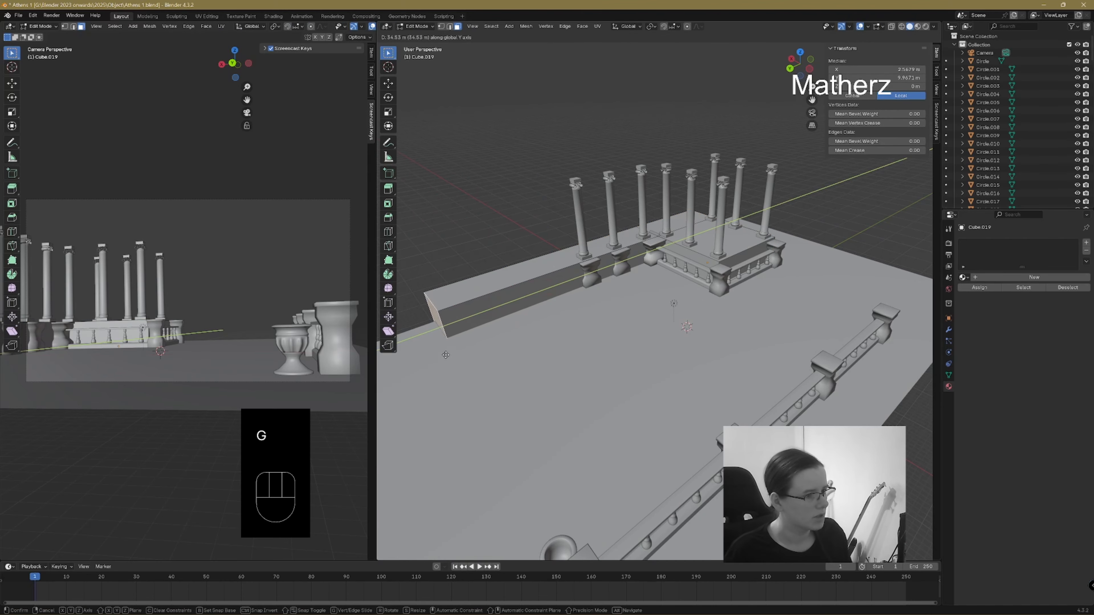
click(390, 365)
click(565, 167)
- Return to Object Mode and select the three columns on the extension with the two pillars below, leaving the block unselected
middle_drag(721, 276, 655, 249)
scroll(689, 259, up, 5)
middle_drag(798, 156, 691, 317)
drag(624, 101, 819, 293)
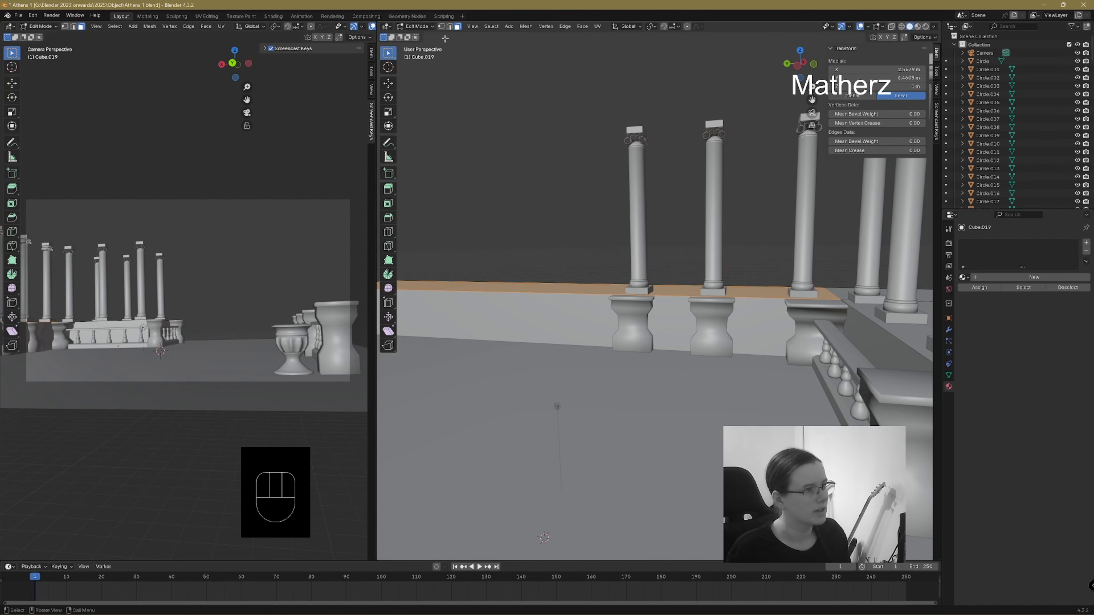
click(423, 26)
click(420, 39)
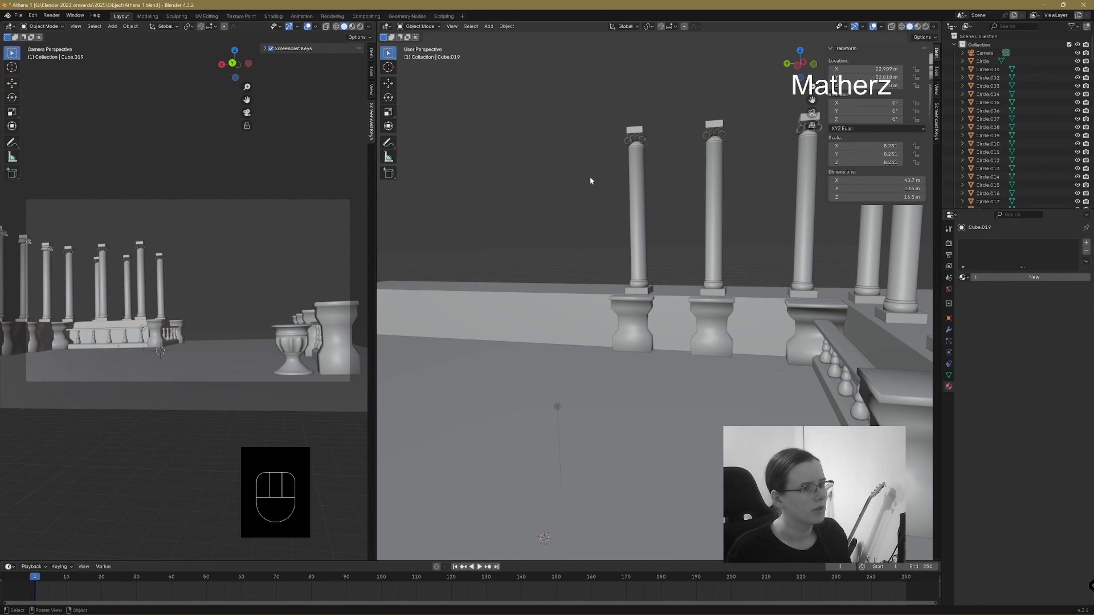
drag(600, 88, 822, 294)
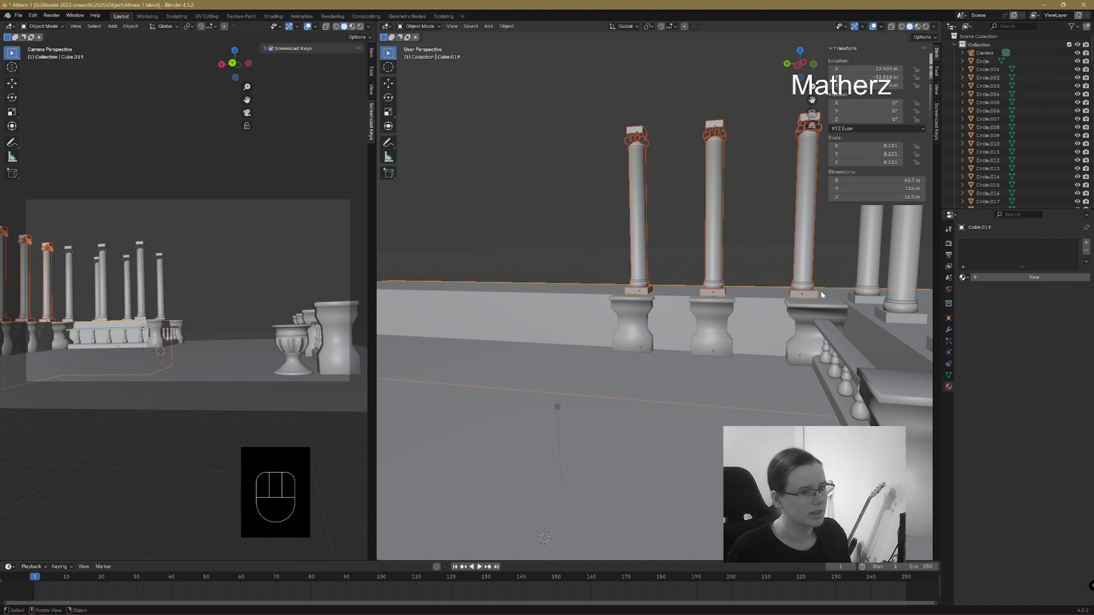
shift+click(566, 295)
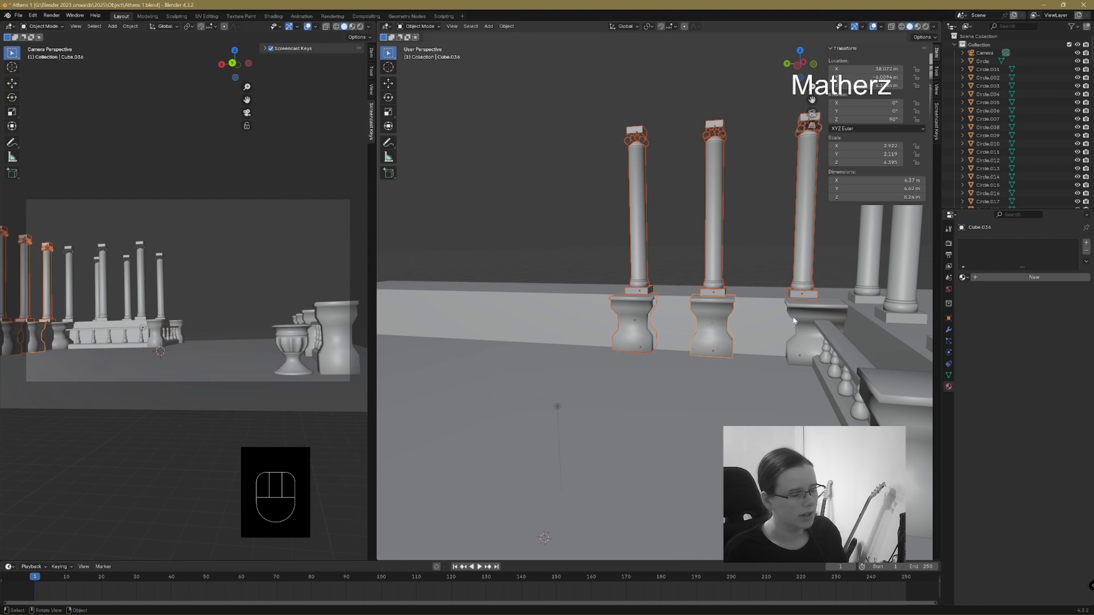
- Duplicate the three columns with their two pillars along Y and place the copies further along the long raised block
key(shift+d)
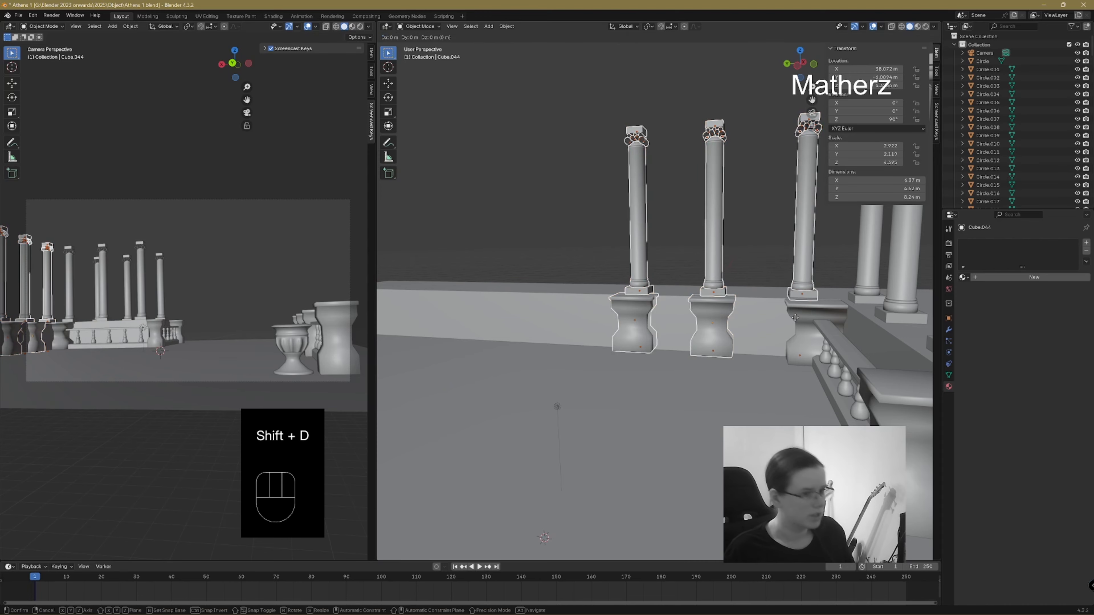
key(y)
click(546, 292)
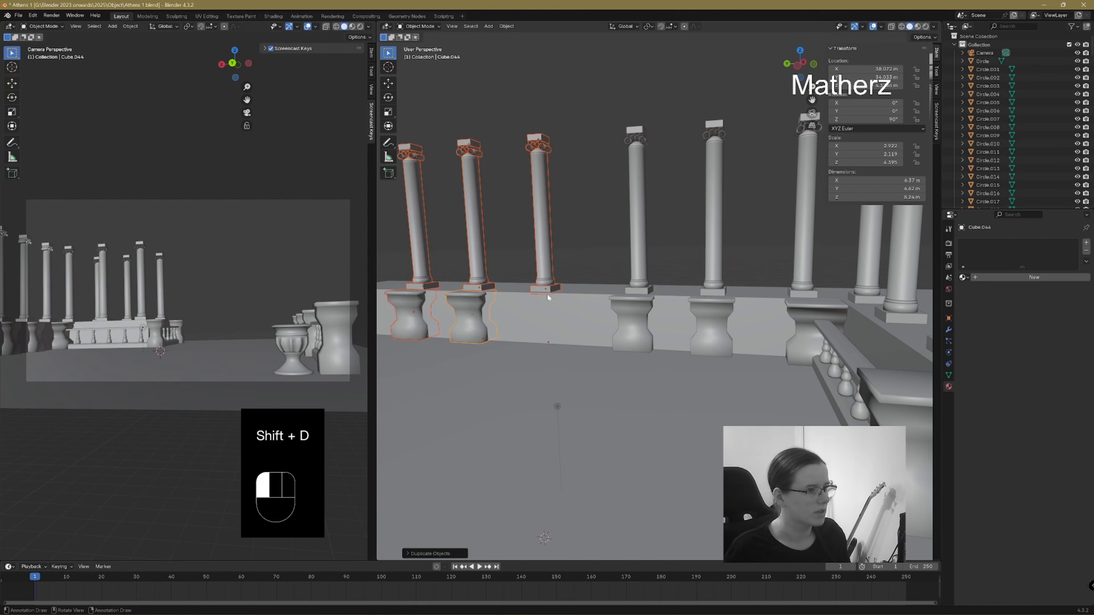
middle_drag(547, 293, 830, 350)
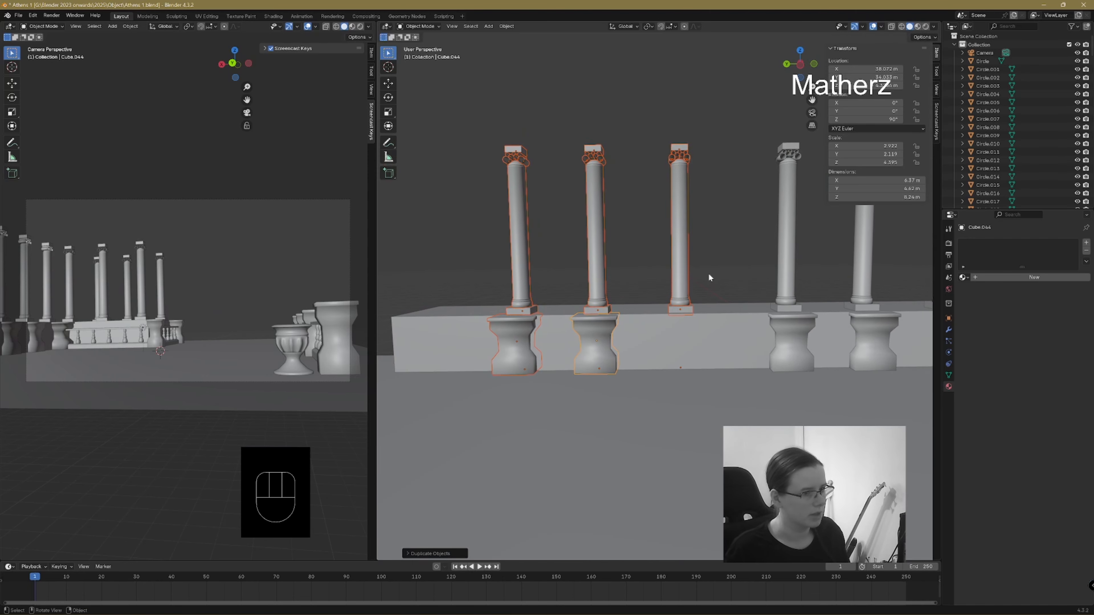
key(g)
key(y)
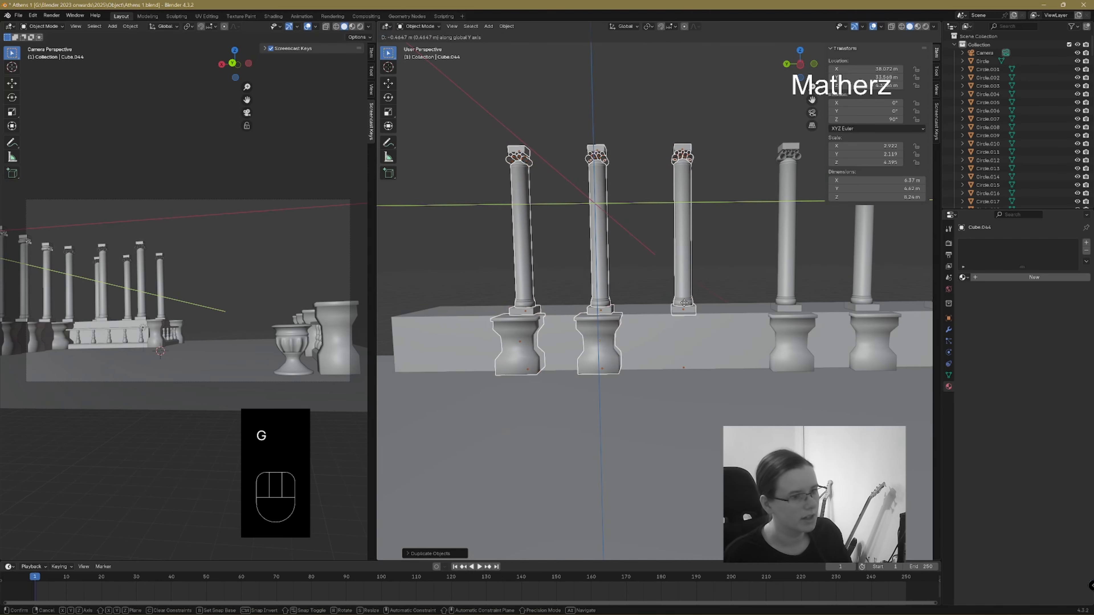
click(687, 301)
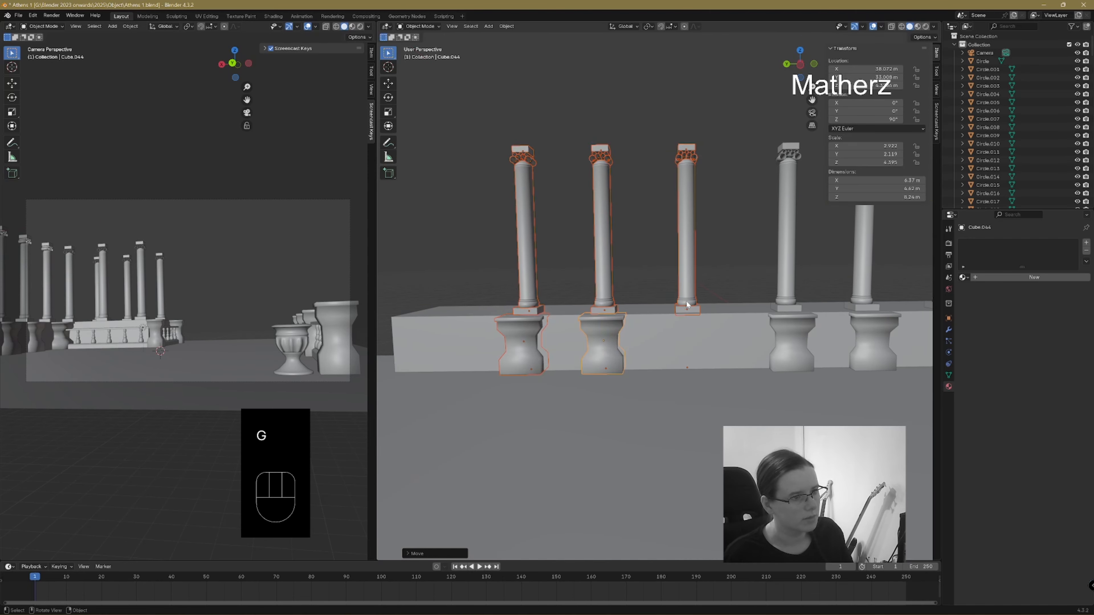
- Duplicate one of the copied pillars along Y and place it beneath the remaining column without a pillar
click(602, 330)
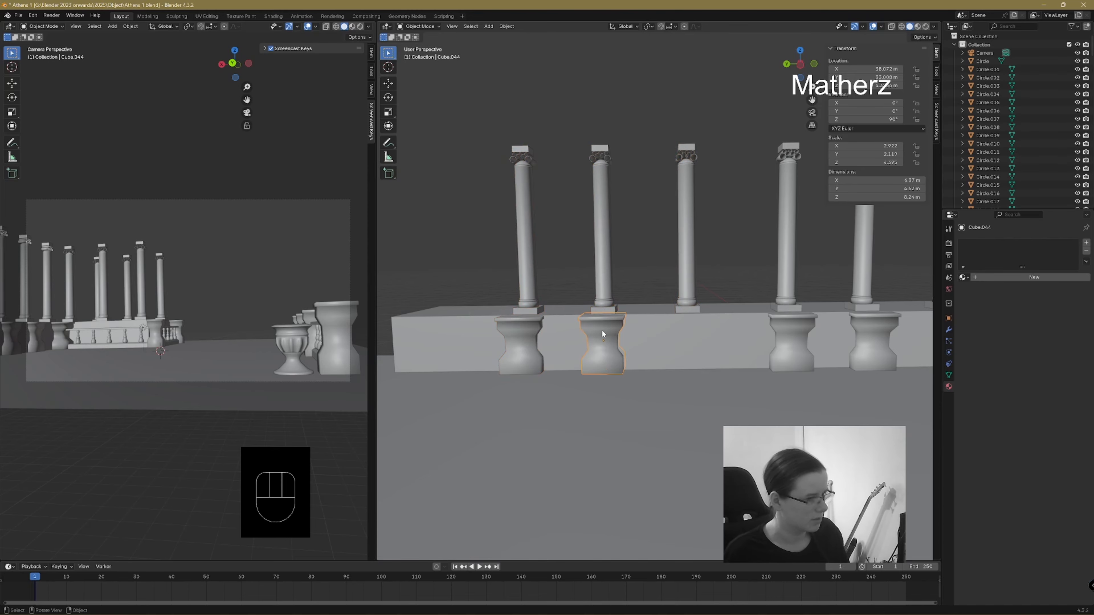
key(shift+d)
key(y)
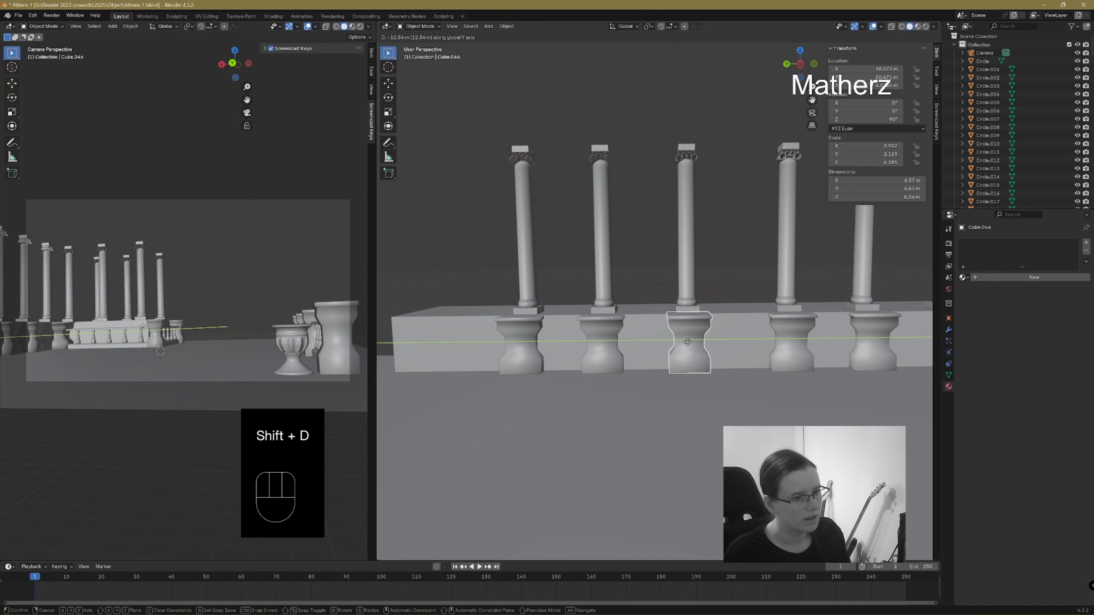
click(689, 345)
- Add a cube mesh and move it out beside the corner balustrade of the columned platform
scroll(720, 382, down, 5)
middle_drag(707, 275, 689, 420)
middle_drag(756, 302, 585, 353)
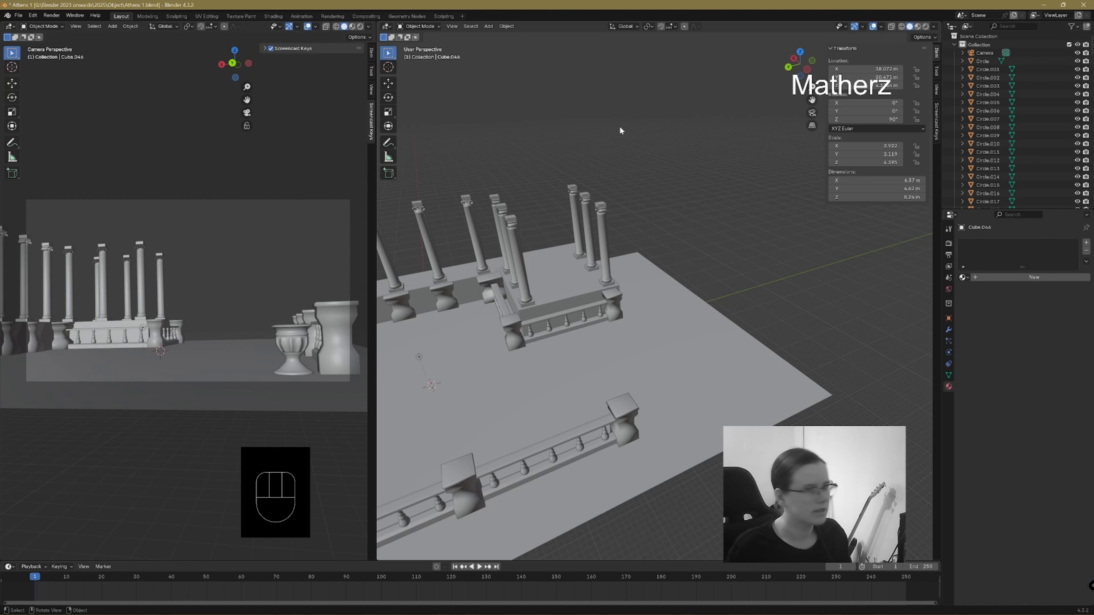
click(453, 28)
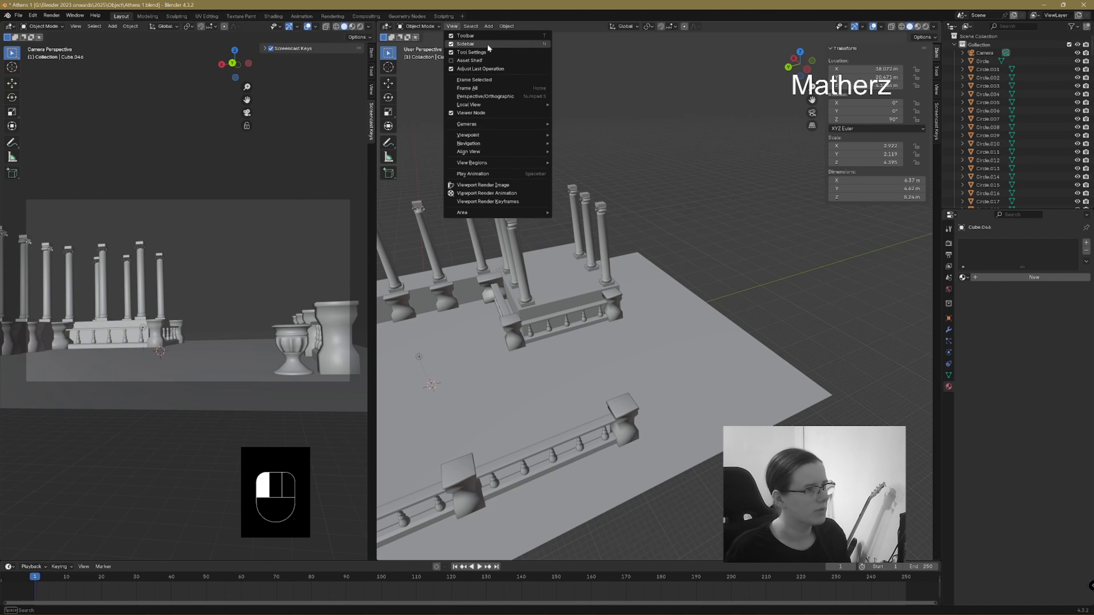
click(488, 29)
mouse_move(513, 35)
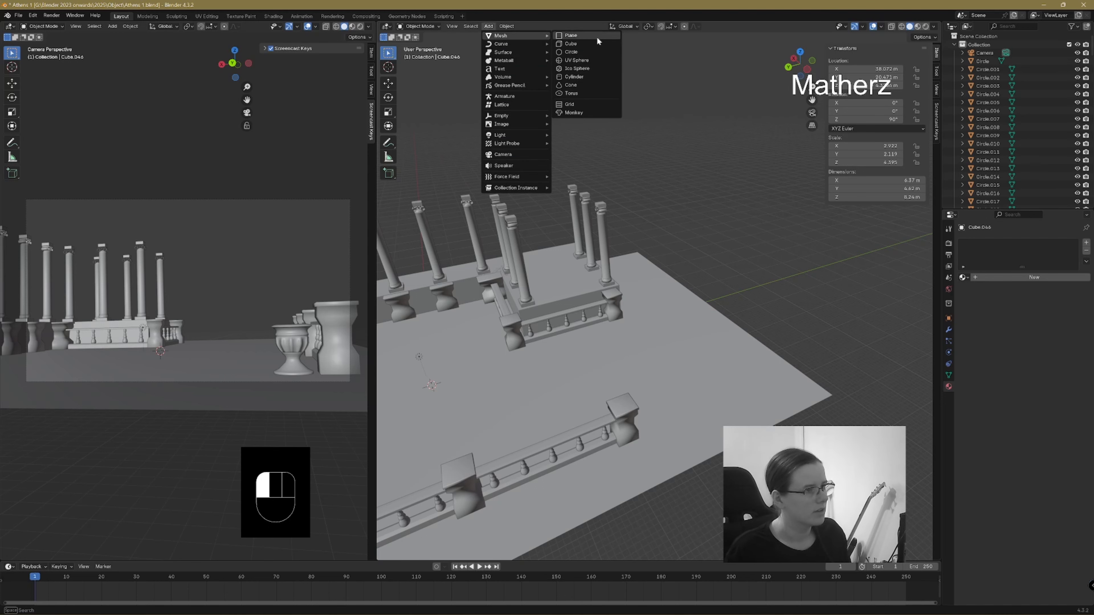
click(595, 43)
key(g)
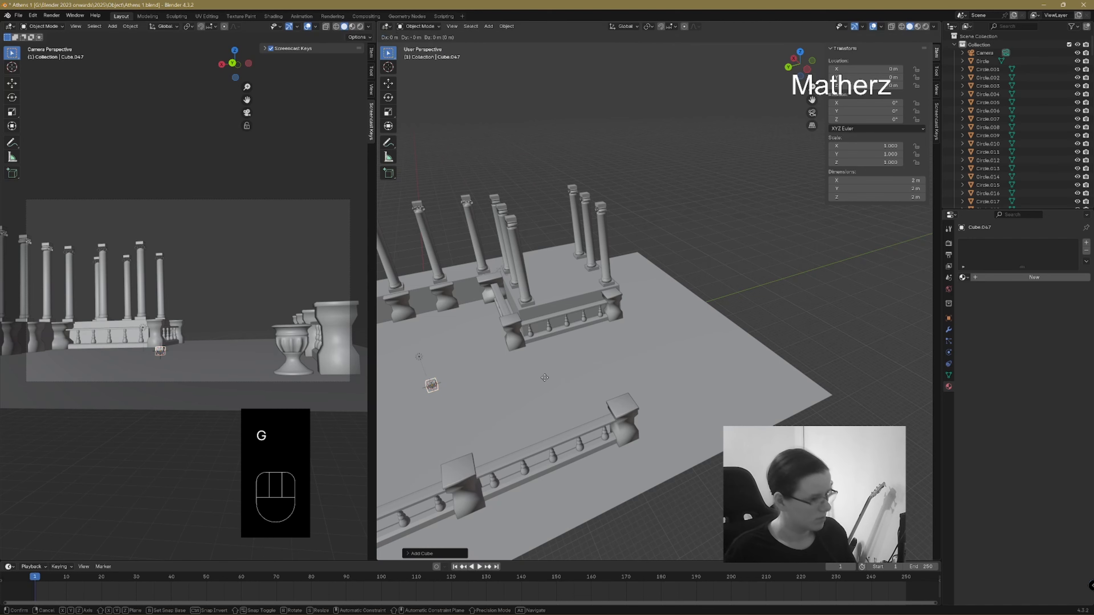
click(707, 356)
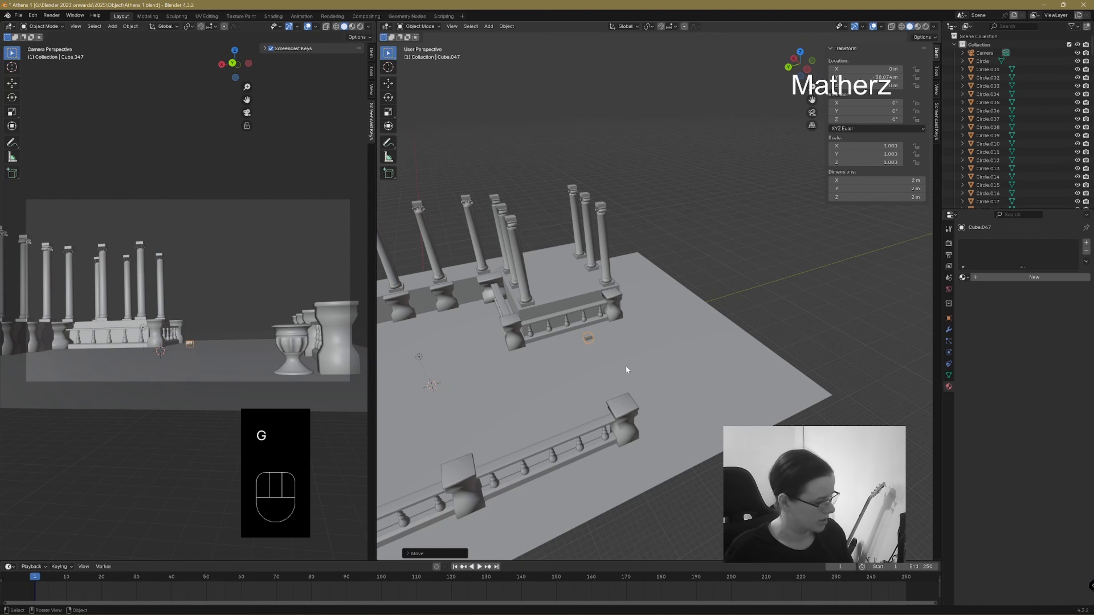
- Scale the new cube to about 37.1 m along X, 39.8 m along Y and 14.5 m along Z
key(s)
key(x)
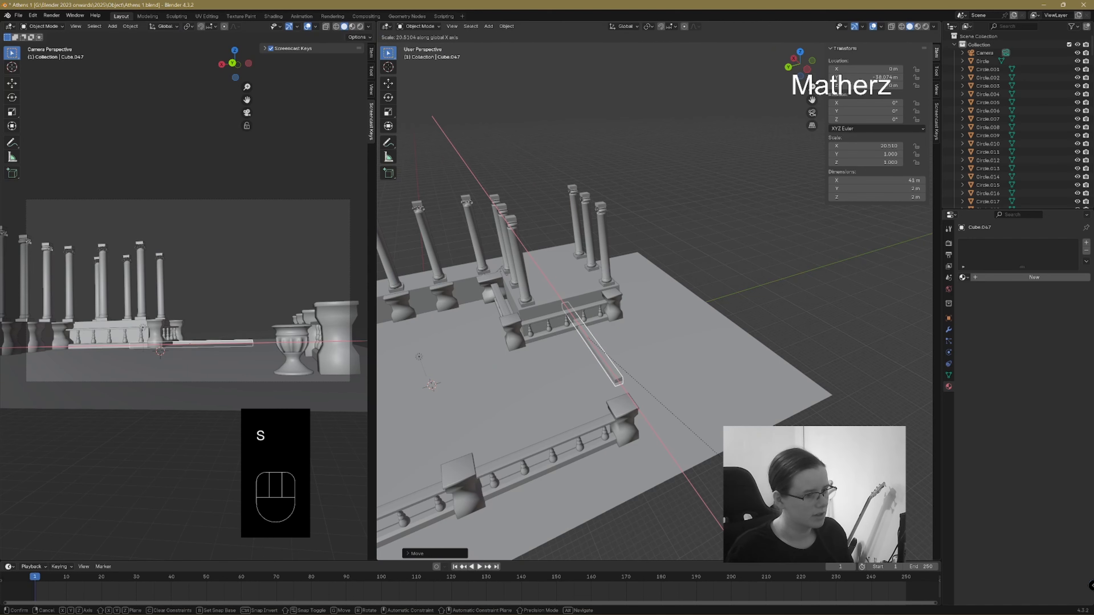
click(658, 413)
key(s)
middle_click(642, 341)
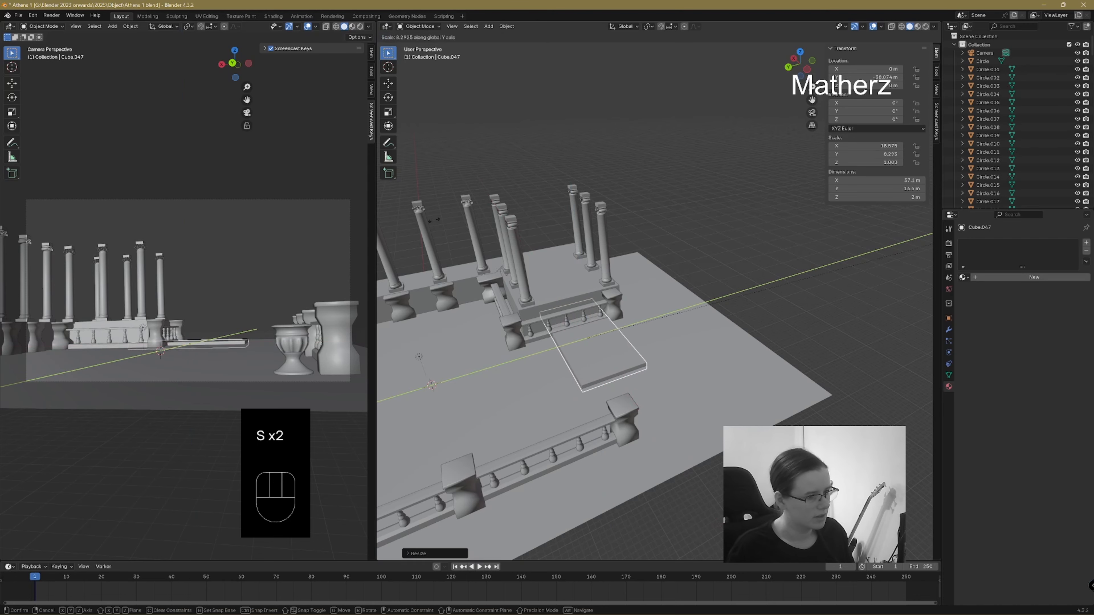
click(1, 76)
key(s)
middle_click(668, 194)
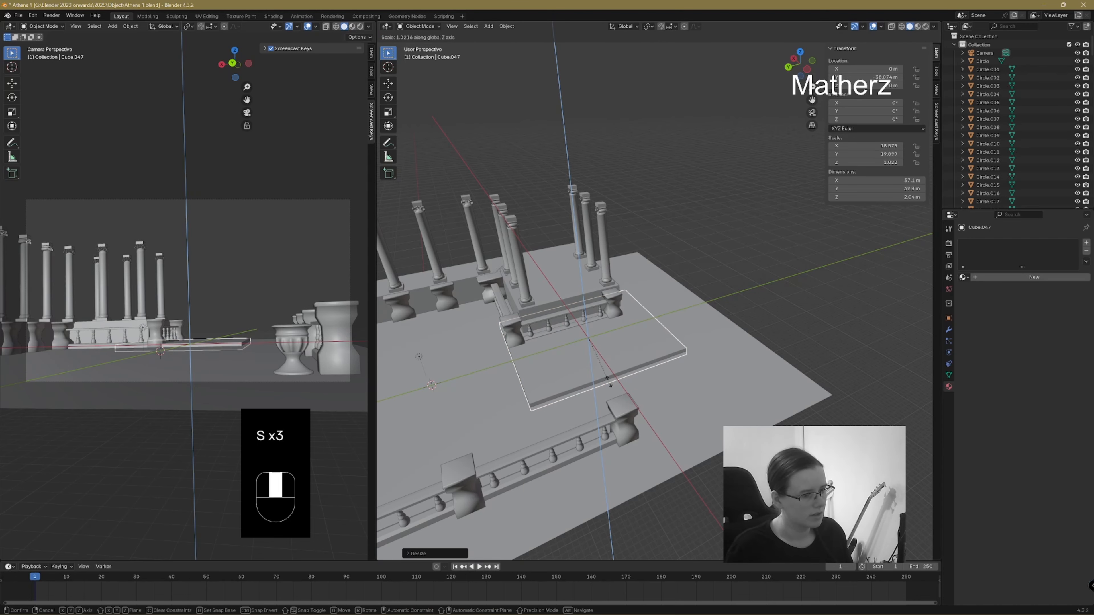
click(687, 130)
- Move the new block about 14.5 m along negative X and narrow it to about 10.4 m along Y
middle_drag(578, 381, 612, 385)
key(g)
middle_click(637, 422)
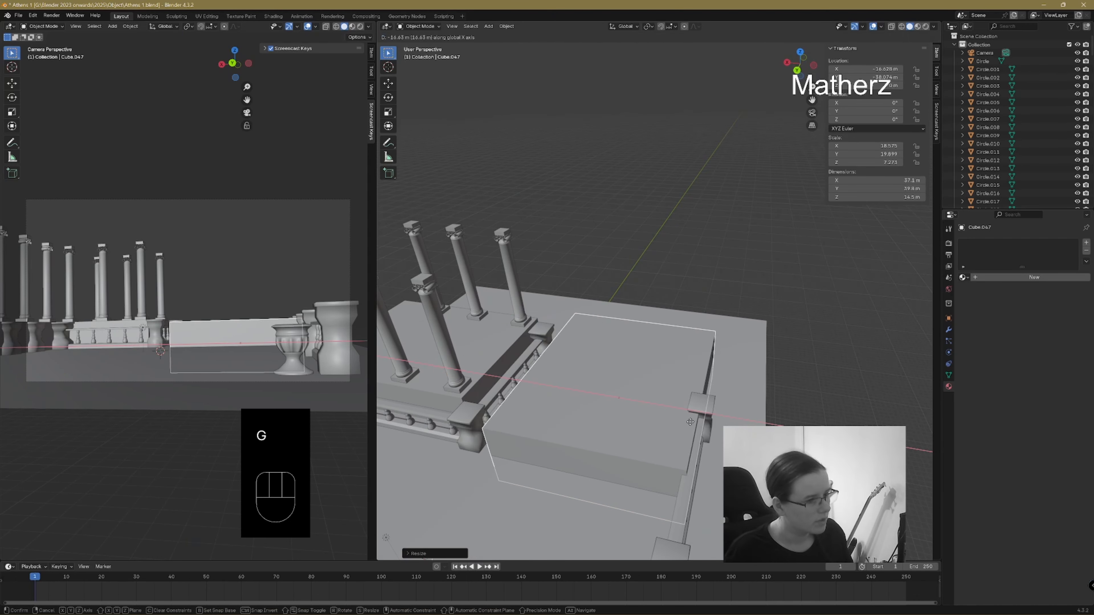
click(693, 419)
middle_drag(693, 419, 649, 401)
key(s)
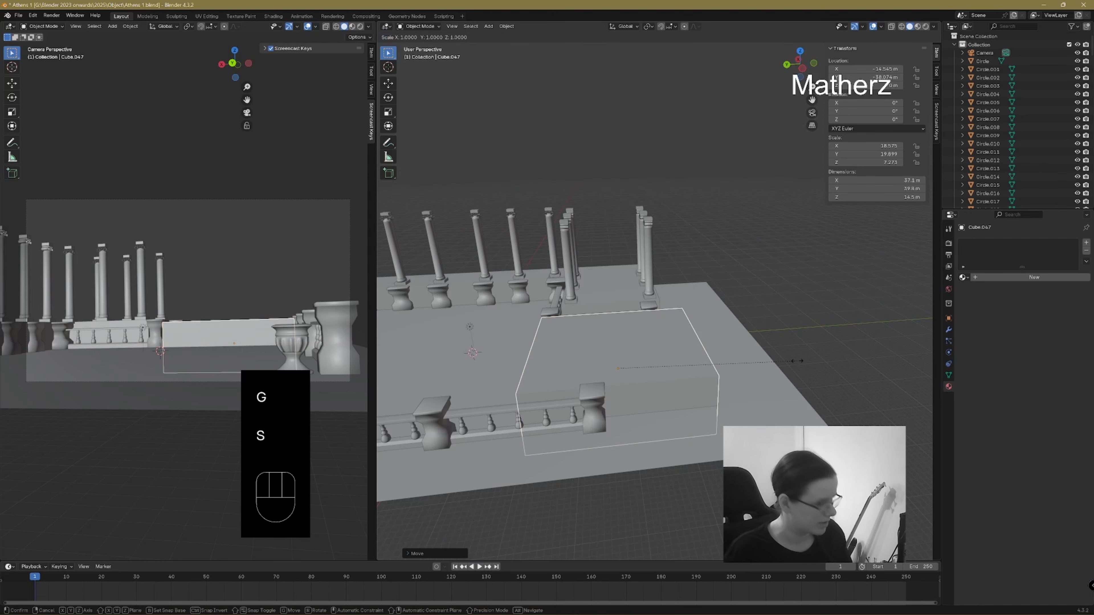
middle_click(732, 365)
click(651, 365)
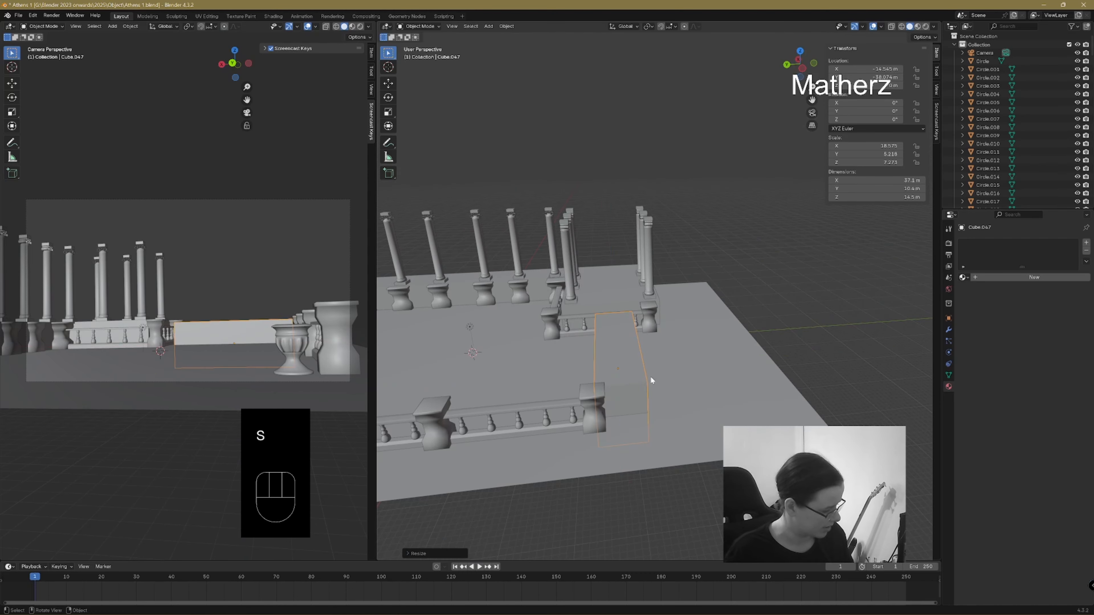
- Move the narrowed block along Y past the corner balustrade and along X against the columned platform
key(g)
middle_click(690, 366)
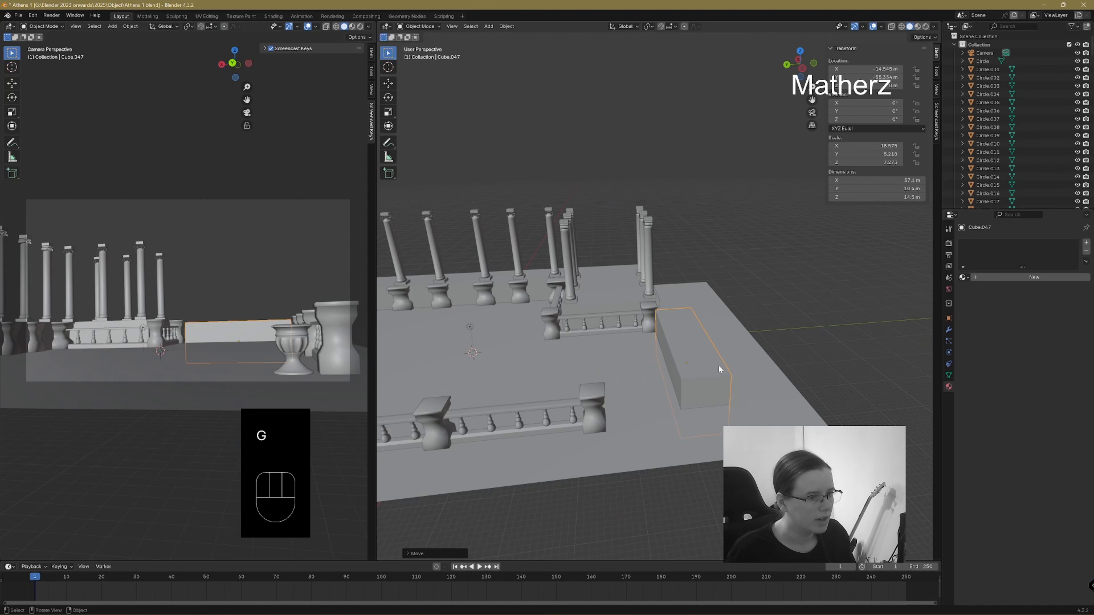
key(g)
click(714, 355)
- Edit the columned platform's mesh and extrude its two end faces outward, making the platform about 144 m long in Y
middle_drag(714, 355, 770, 375)
shift+middle_drag(859, 392, 737, 384)
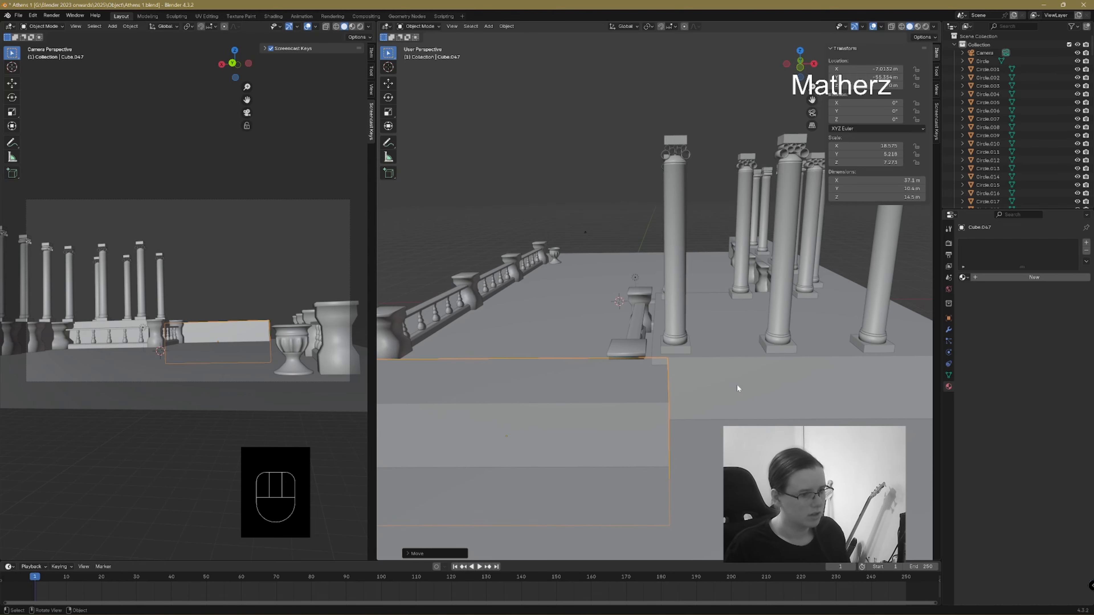
click(669, 391)
click(430, 27)
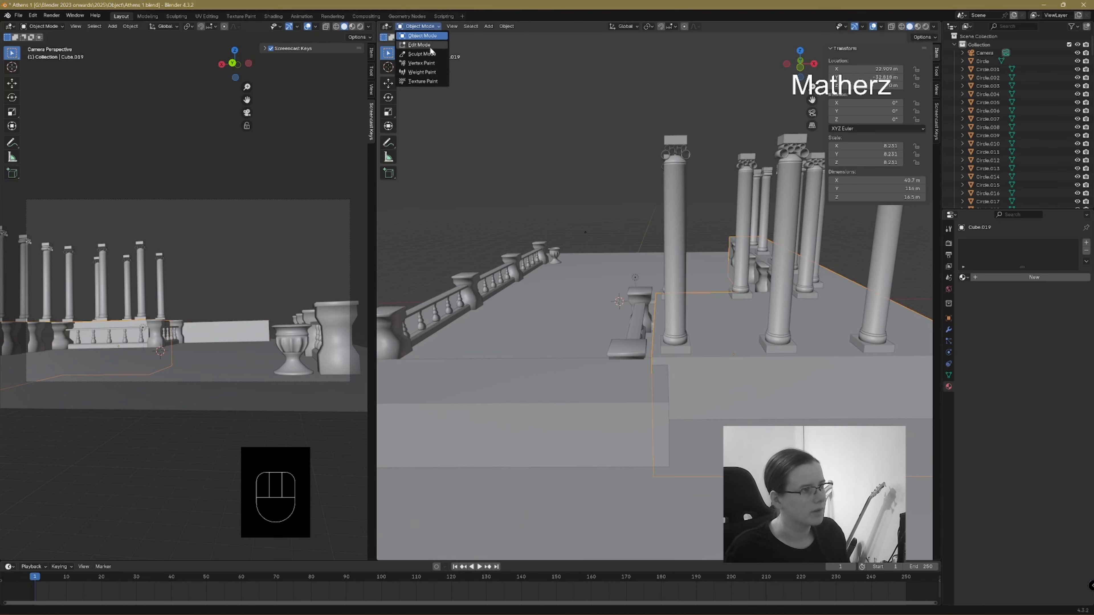
click(417, 43)
click(703, 384)
scroll(750, 410, down, 2)
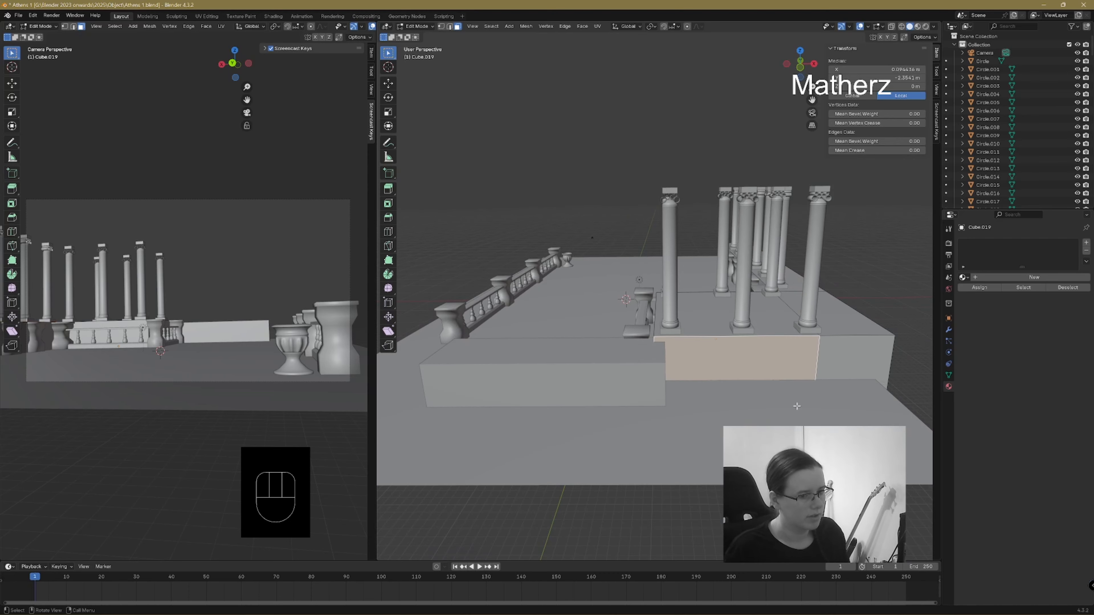
shift+click(850, 349)
key(e)
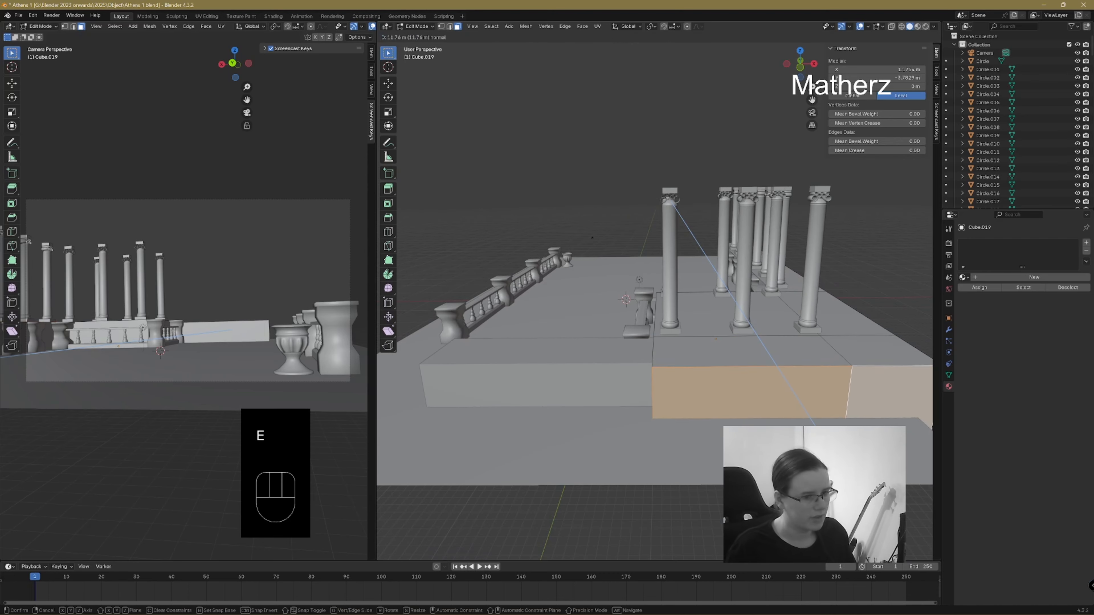
click(667, 483)
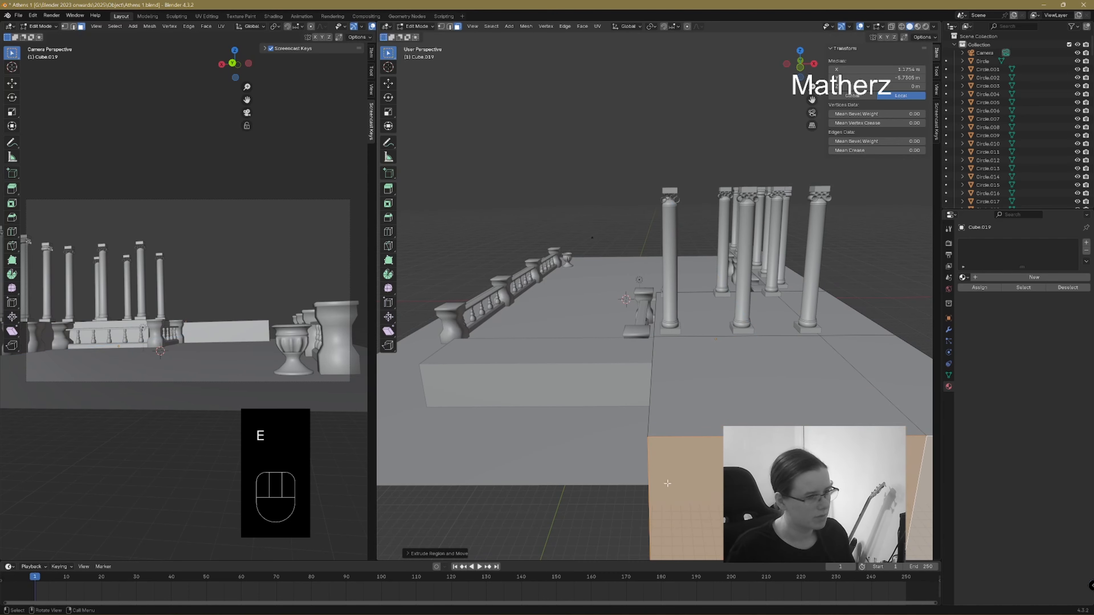
- Extrude the side face of the platform's new end section along X, behind the small block
middle_drag(628, 492, 686, 497)
click(768, 375)
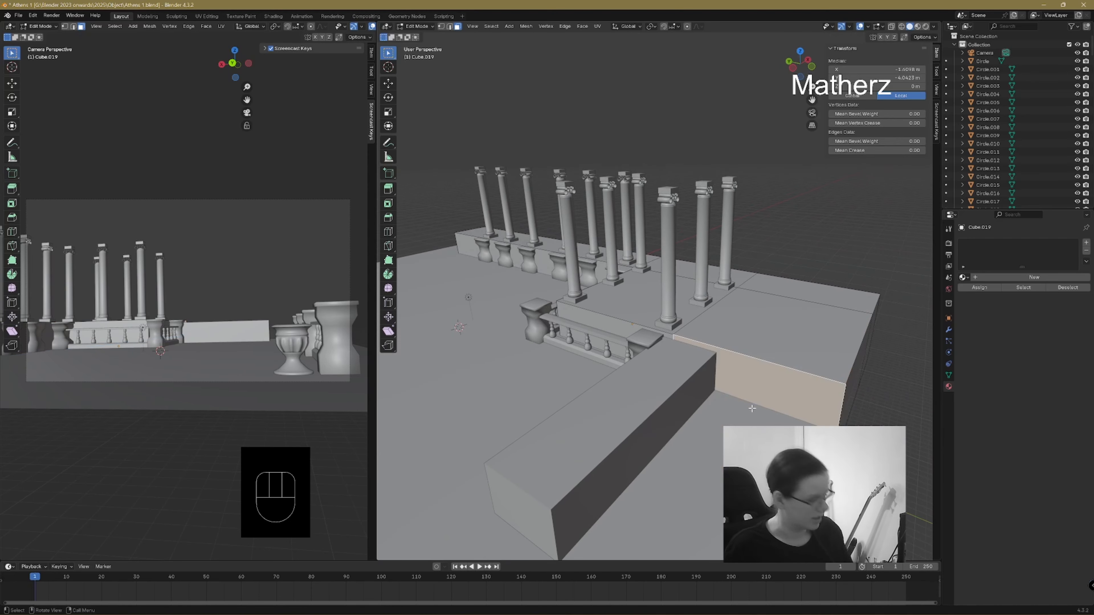
key(e)
click(622, 9)
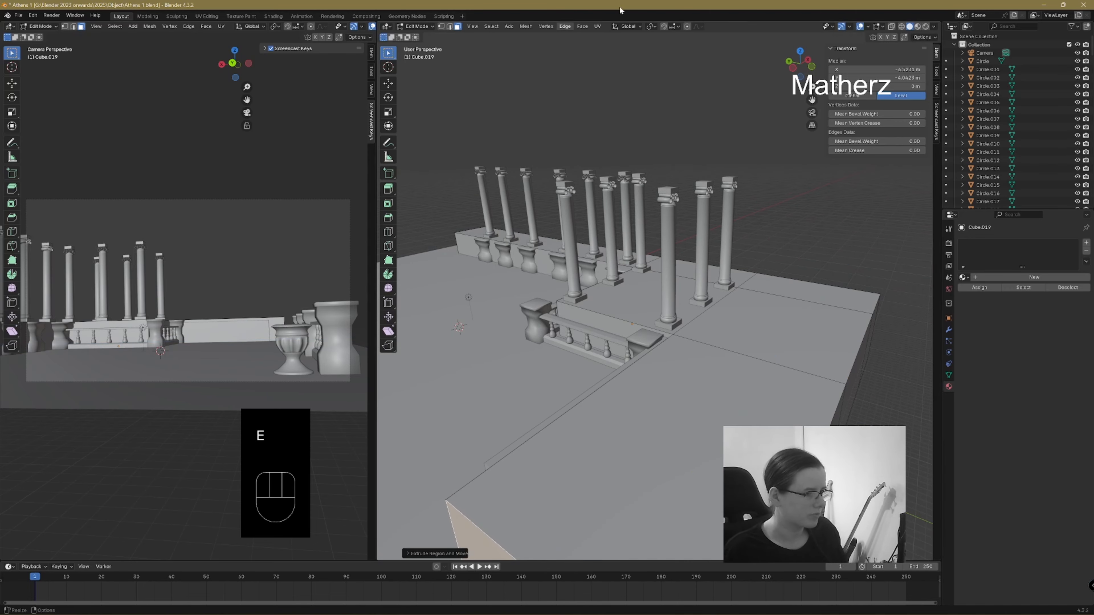
- Move the extruded end face further along X, making the platform about 114 m wide, and return to Object Mode
shift+middle_drag(522, 484, 616, 362)
middle_drag(616, 362, 659, 303)
middle_drag(845, 293, 734, 355)
scroll(734, 355, down, 3)
middle_drag(634, 384, 667, 374)
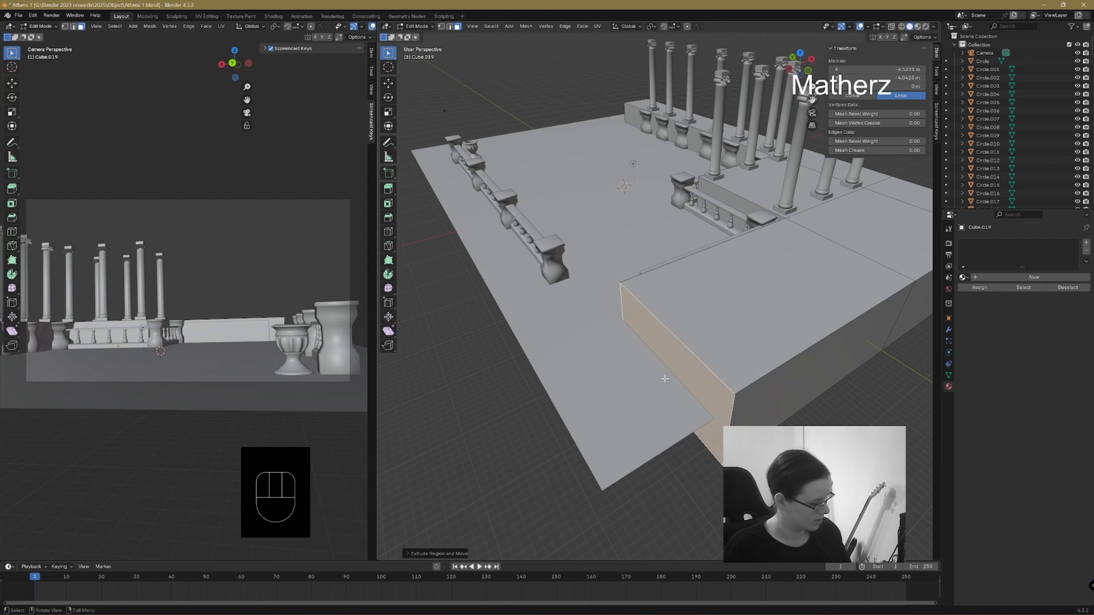
key(g)
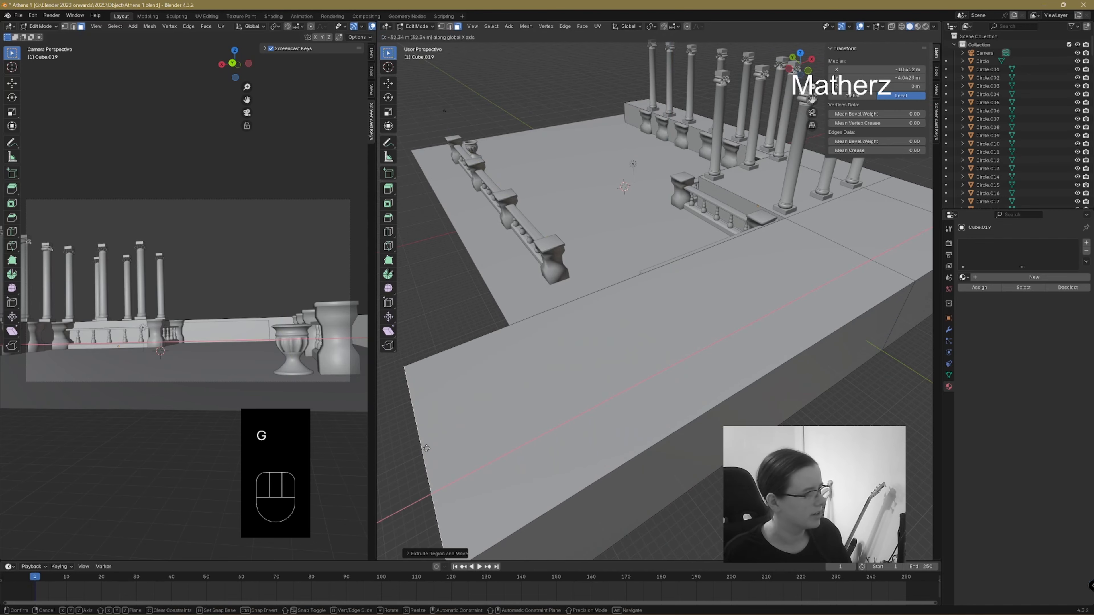
click(426, 448)
middle_drag(426, 448, 604, 345)
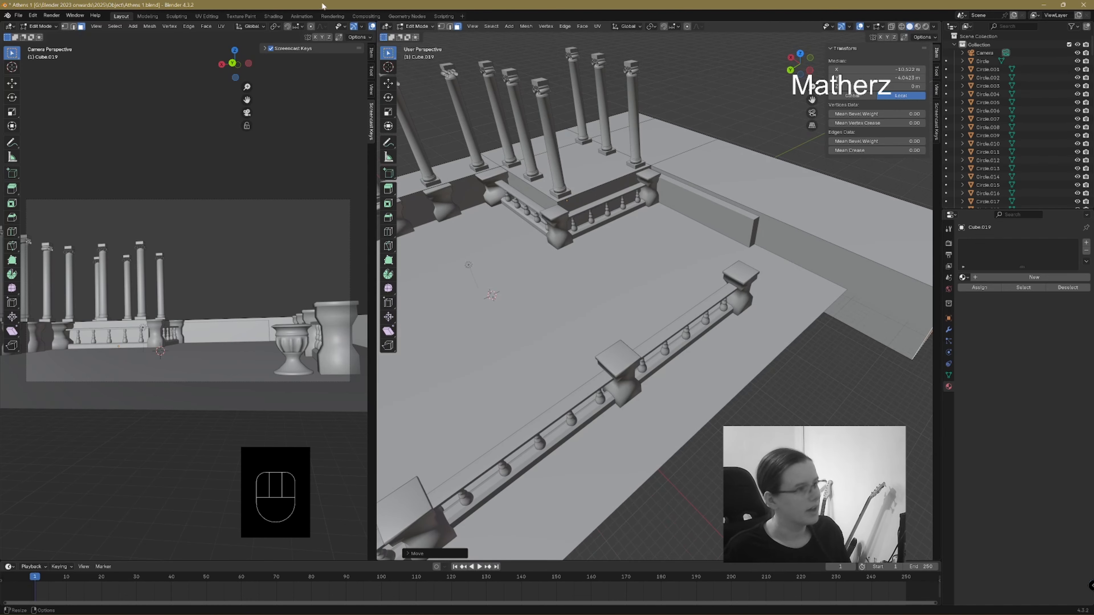
click(423, 26)
click(422, 38)
- Select the small block beside the extended platform wall and raise it about 0.9 m along Z
scroll(732, 129, up, 4)
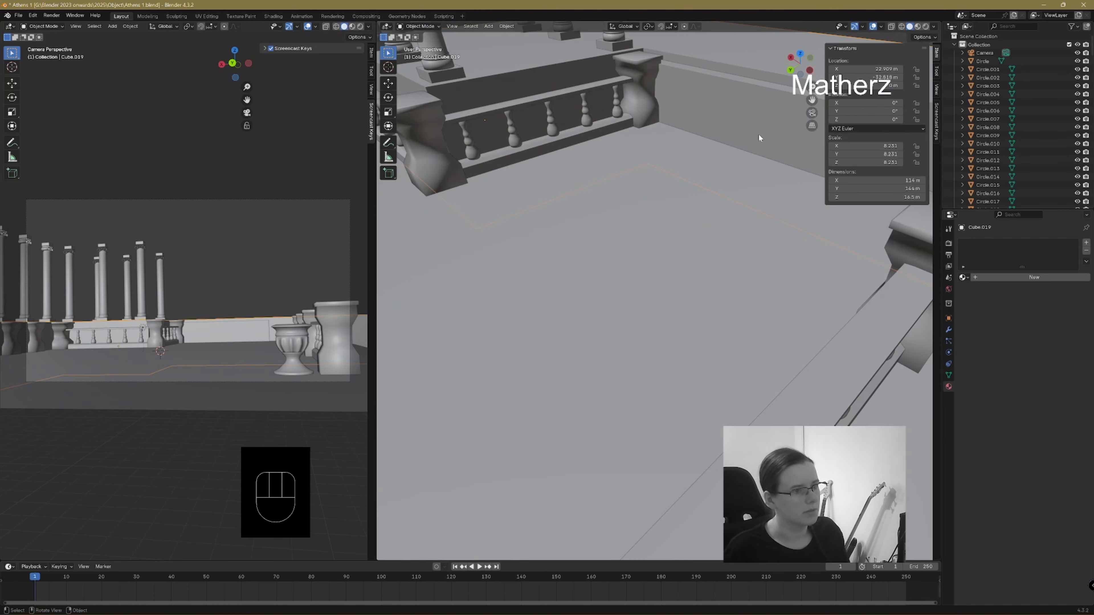
shift+middle_drag(759, 134, 642, 181)
click(641, 181)
middle_drag(650, 274, 713, 241)
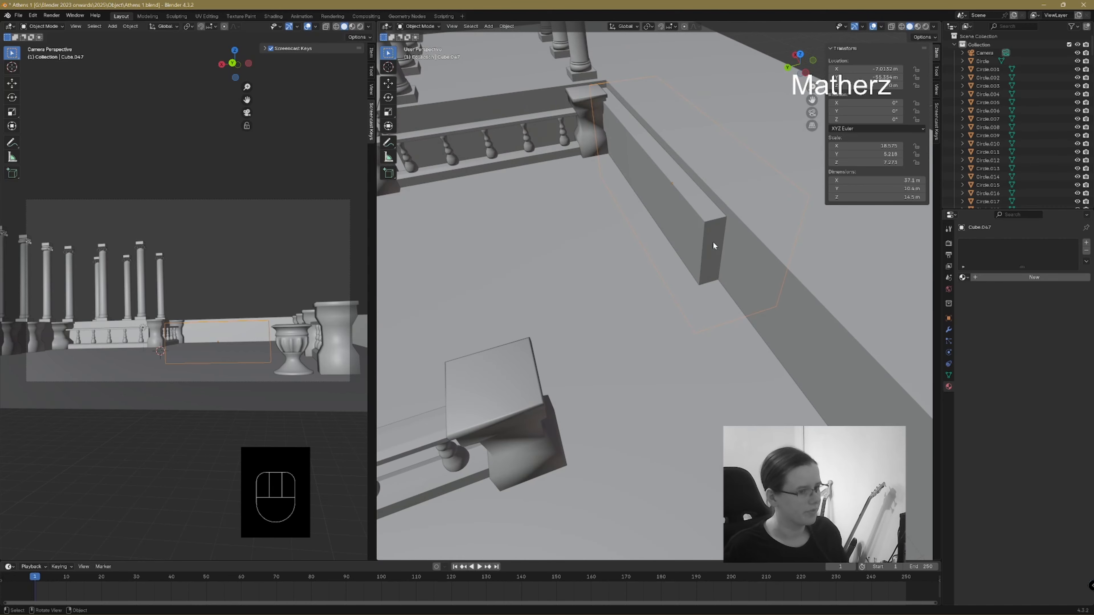
key(g)
key(z)
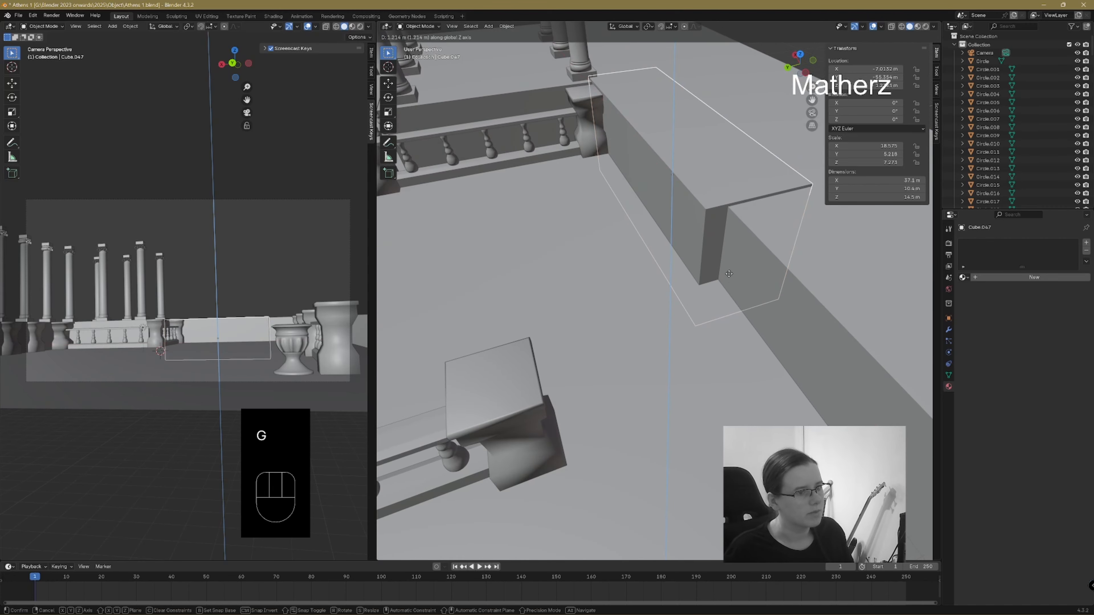
click(724, 276)
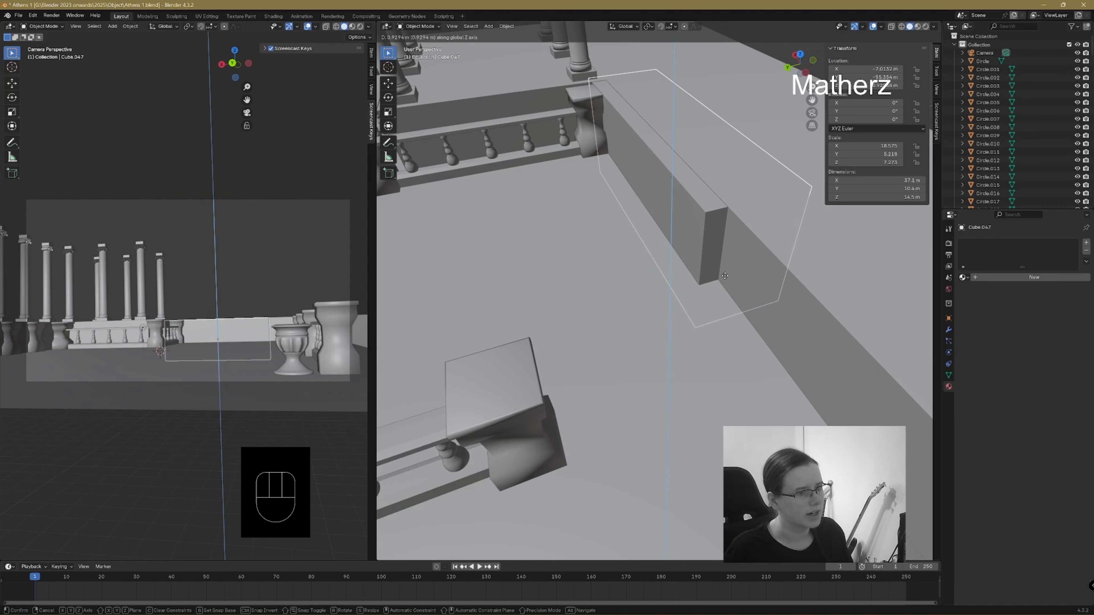
- Move the small block about 7 m along negative X and about 7.8 m along Y, beside the balustrade pillar
key(g)
key(x)
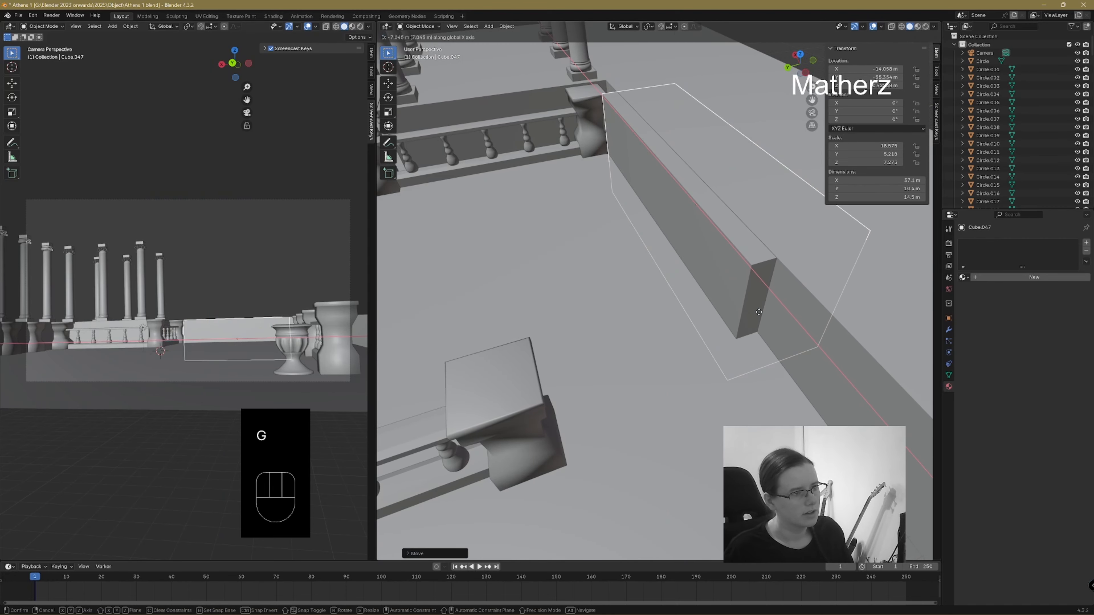
click(758, 311)
key(g)
middle_drag(758, 312, 738, 321)
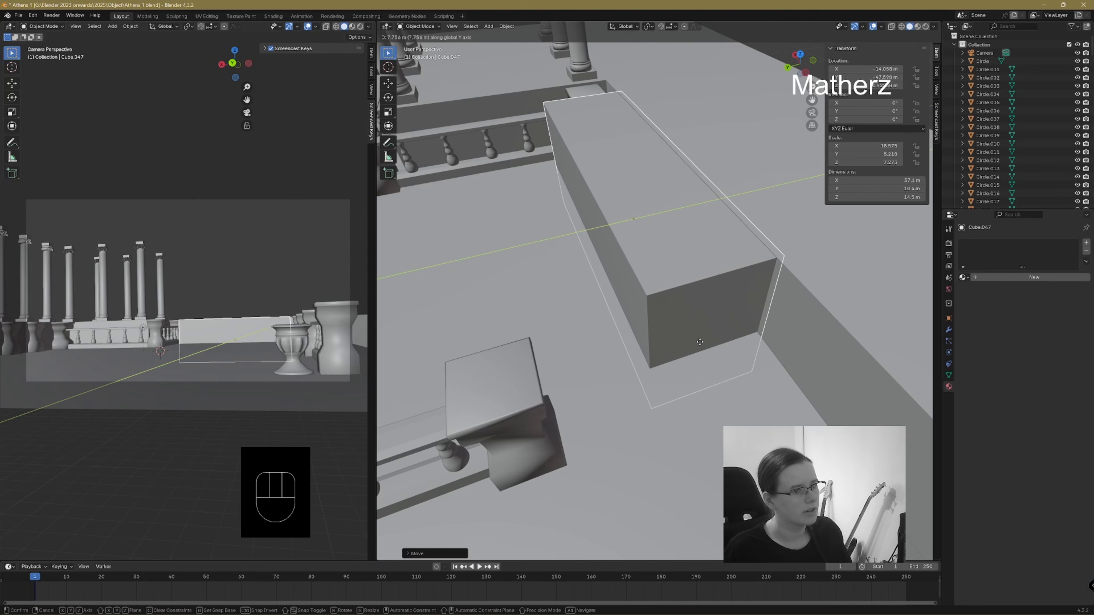
click(694, 341)
- Edit the block's mesh and raise its bottom face along Z, making the block about 8.2 m high
middle_drag(695, 341, 653, 290)
click(417, 27)
click(420, 45)
click(653, 290)
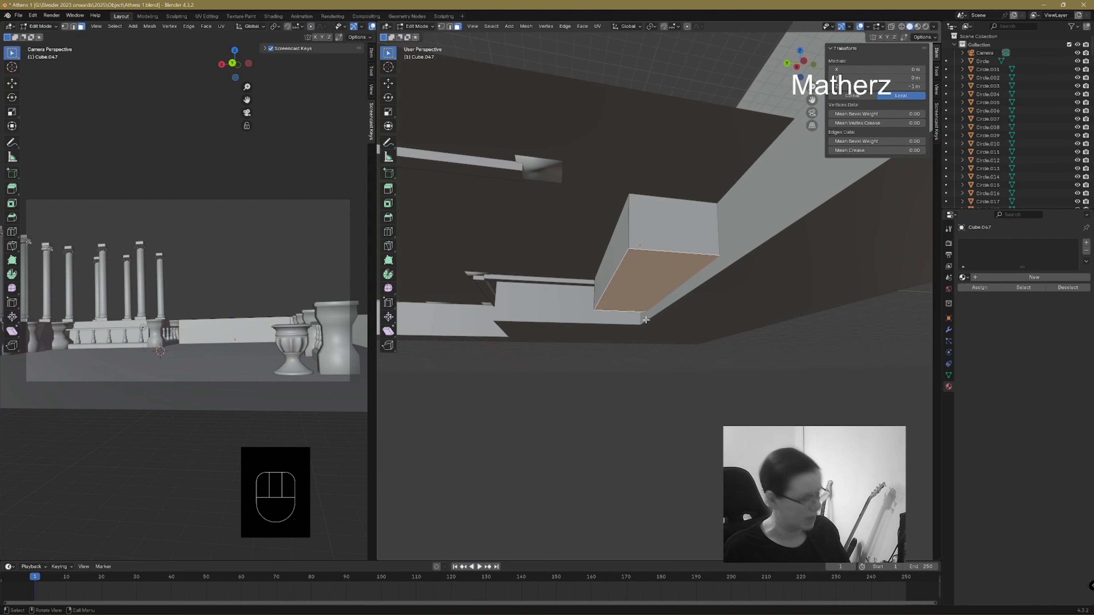
key(g)
key(z)
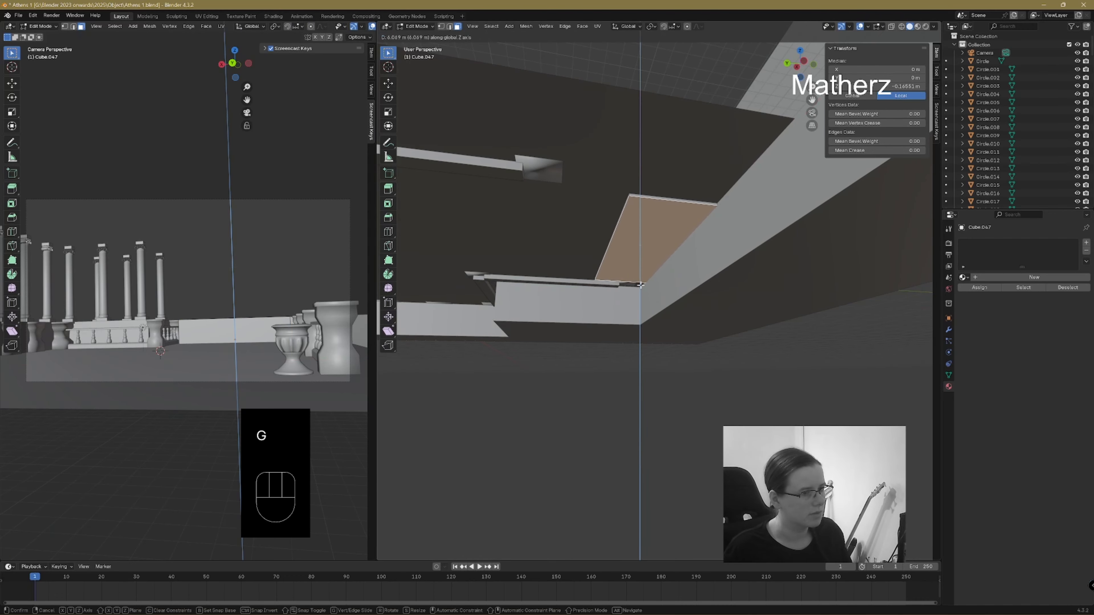
key(g)
click(641, 276)
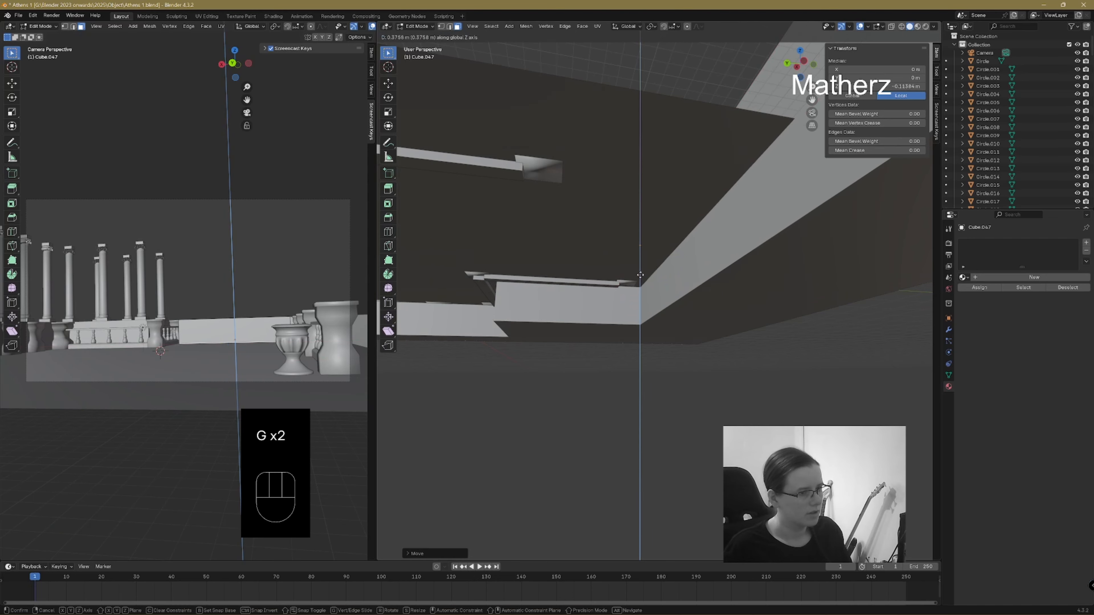
click(638, 274)
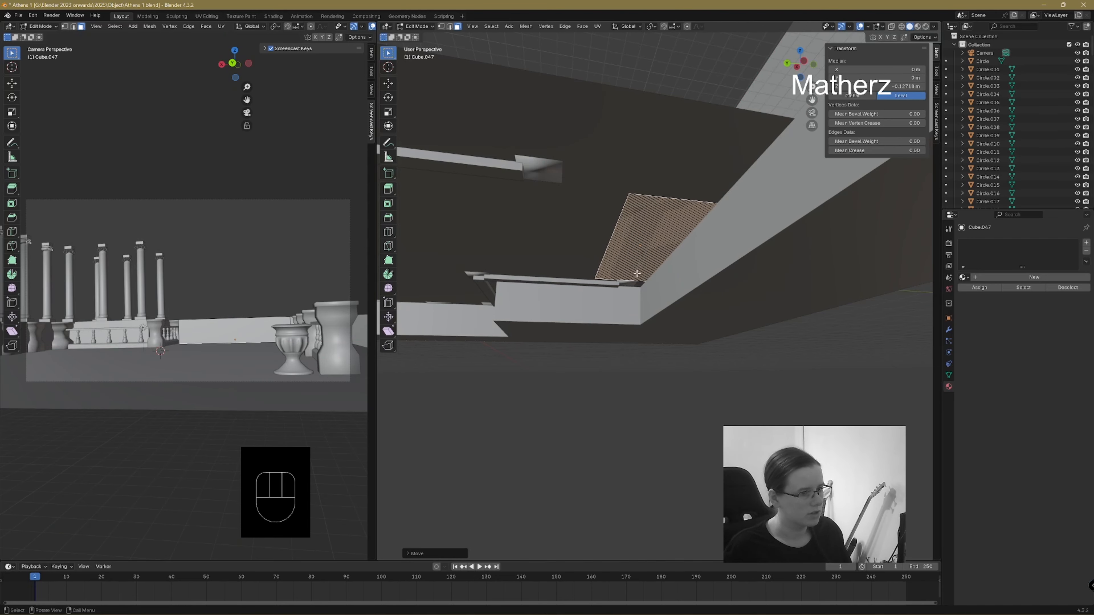
- Shape the block into a staircase using horizontal loop cuts and extruded front faces, and return to Object Mode
middle_drag(638, 274, 693, 283)
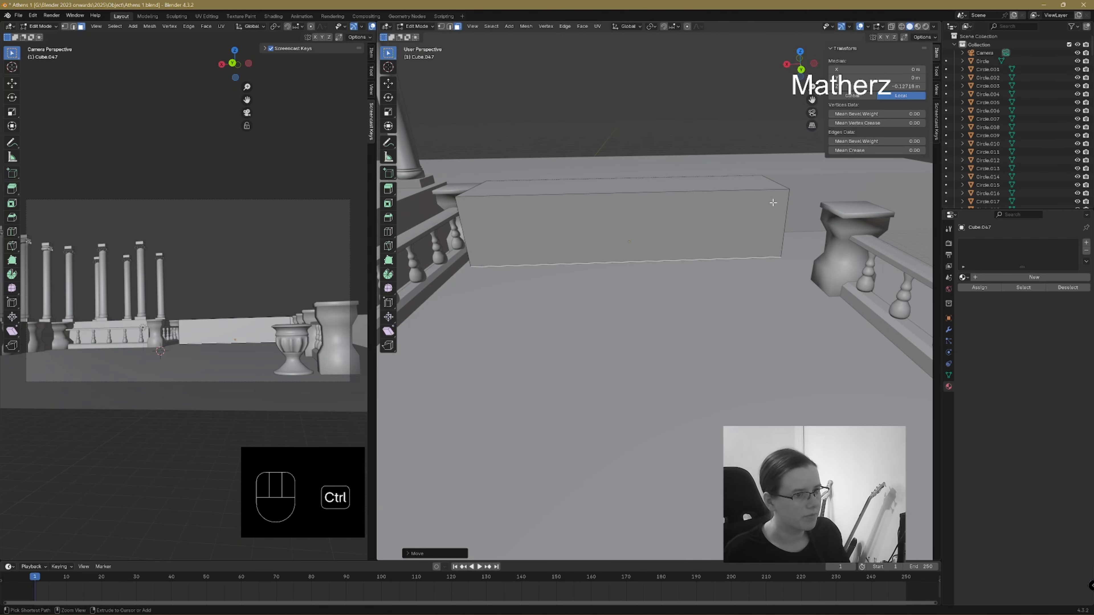
key(ctrl+r)
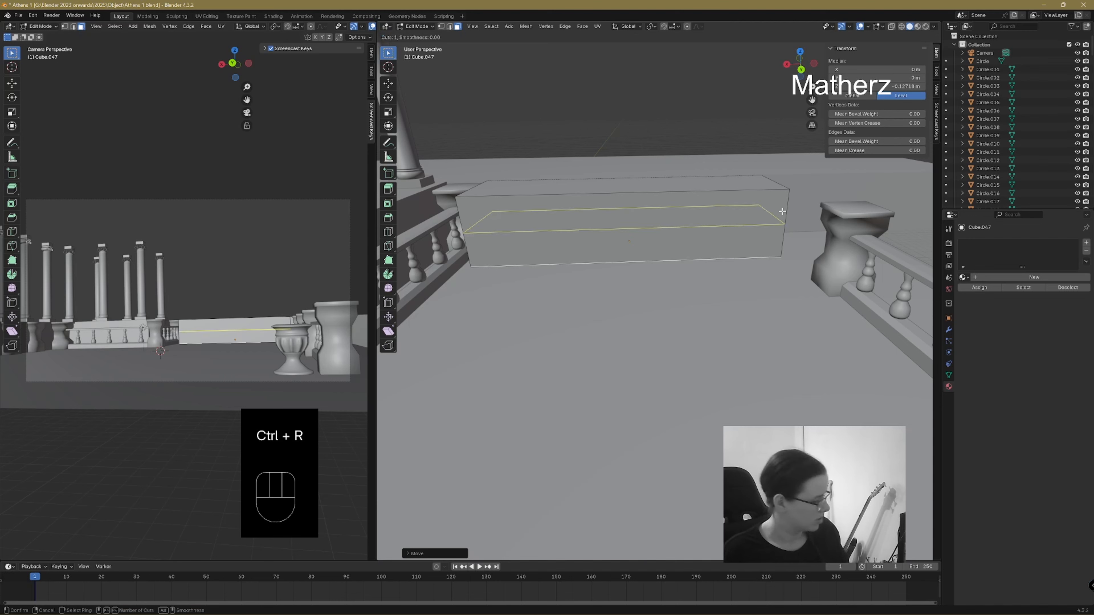
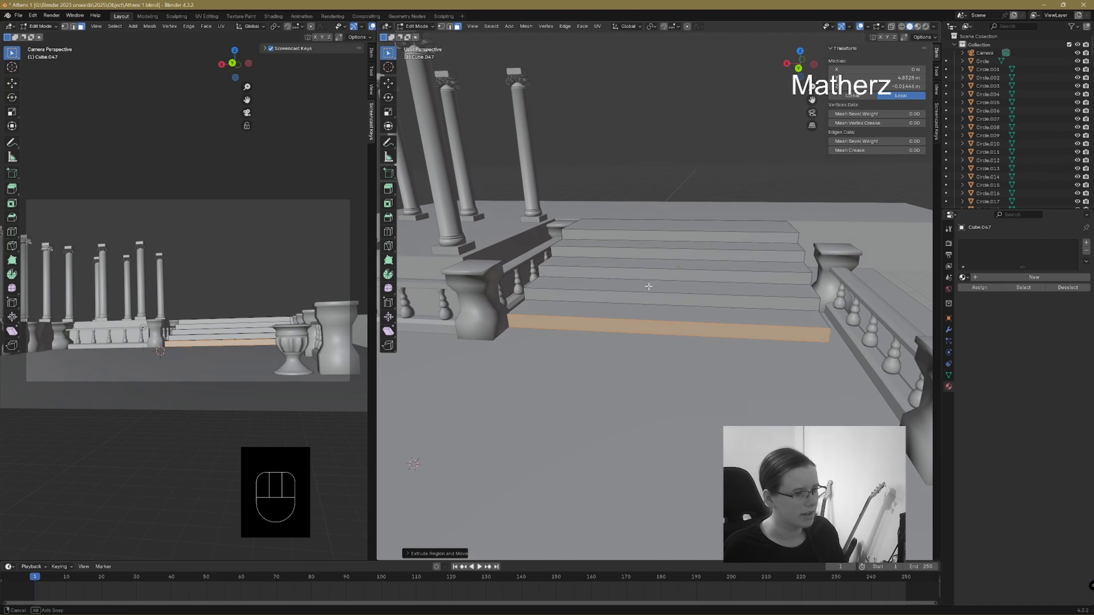
click(421, 28)
click(424, 40)
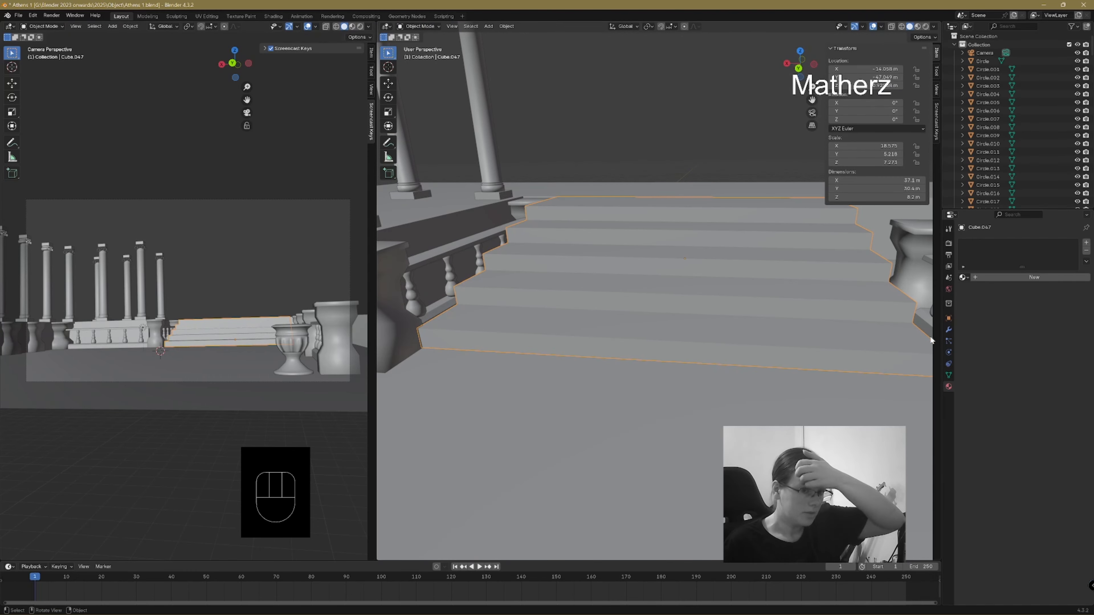
- Add a Bevel modifier to the staircase and set its amount to 0.01 m
click(949, 331)
click(1017, 241)
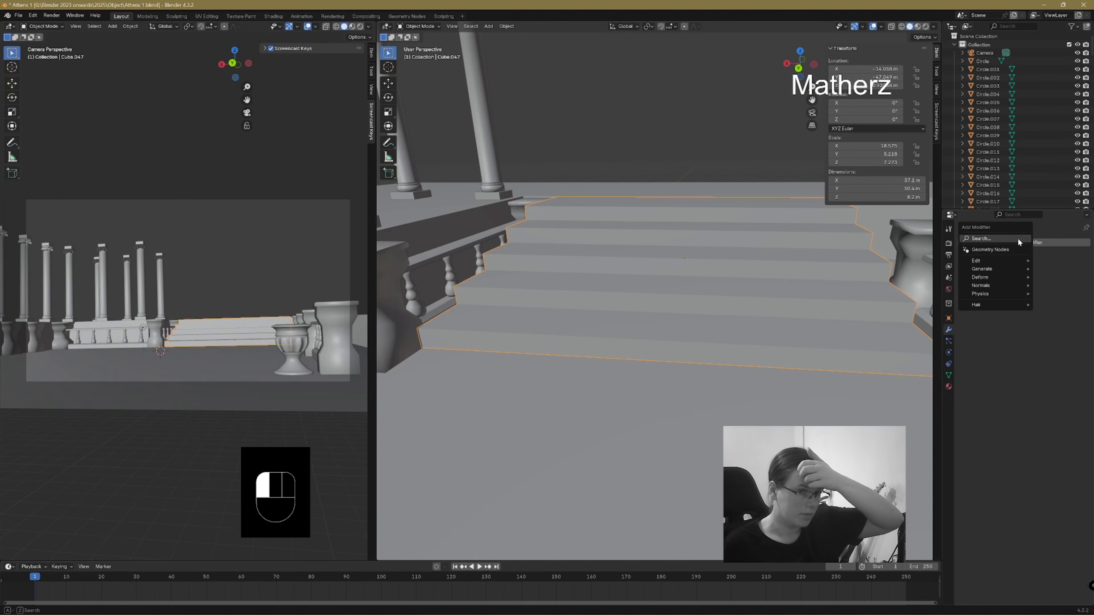
click(1001, 239)
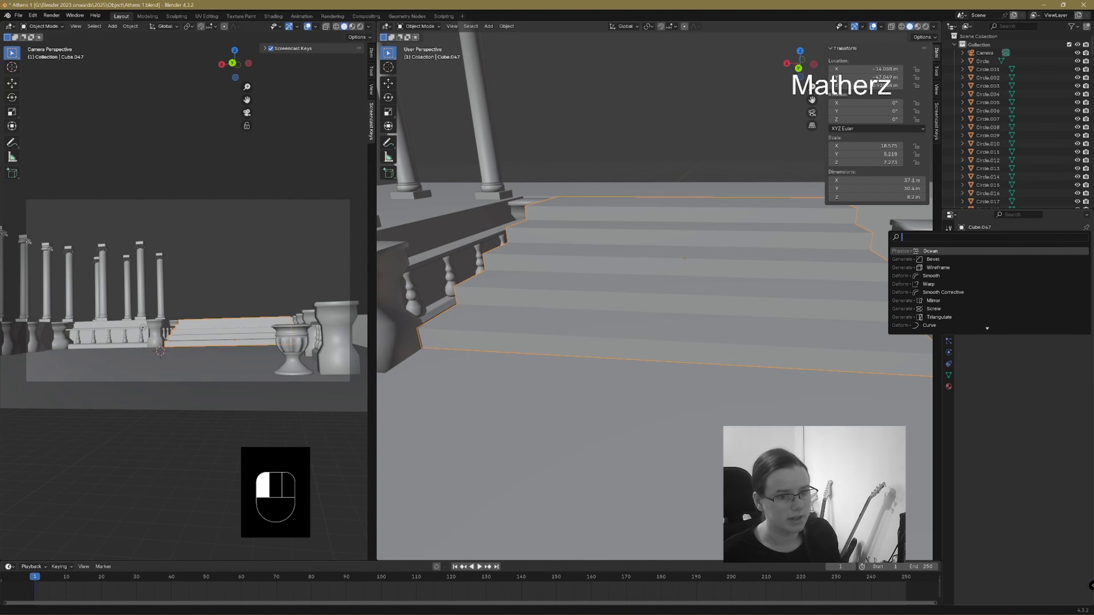
click(947, 260)
middle_drag(831, 340, 776, 342)
drag(1041, 286, 1019, 287)
middle_drag(652, 369, 851, 247)
scroll(723, 364, down, 4)
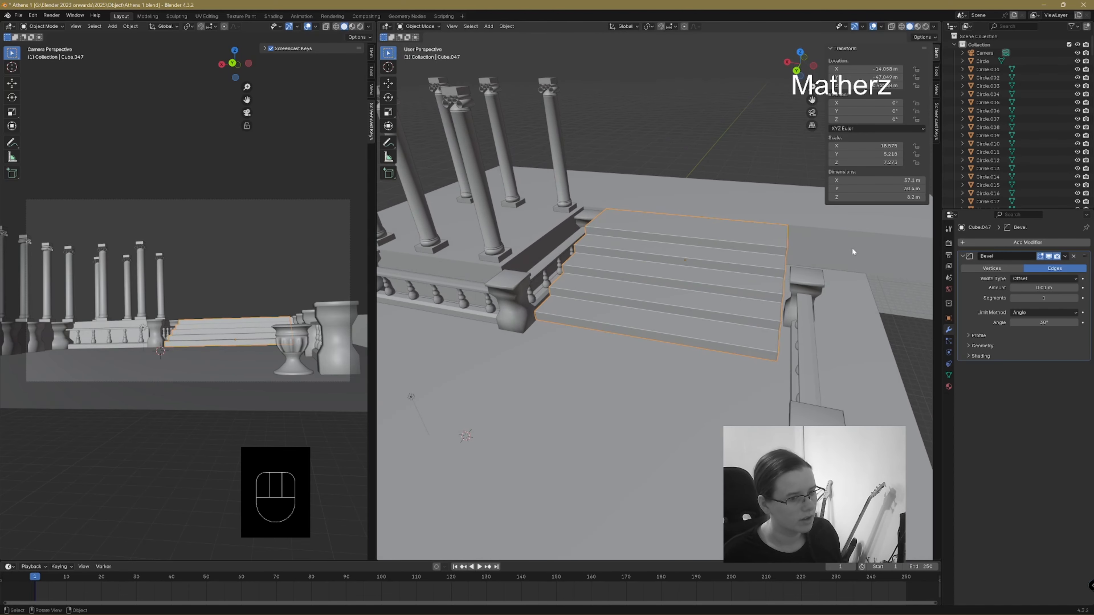
- Fit the staircase between the two balustrades by scaling it to about 37.7 m wide in X and shifting it about 0.37 m along negative X
key(s)
click(776, 308)
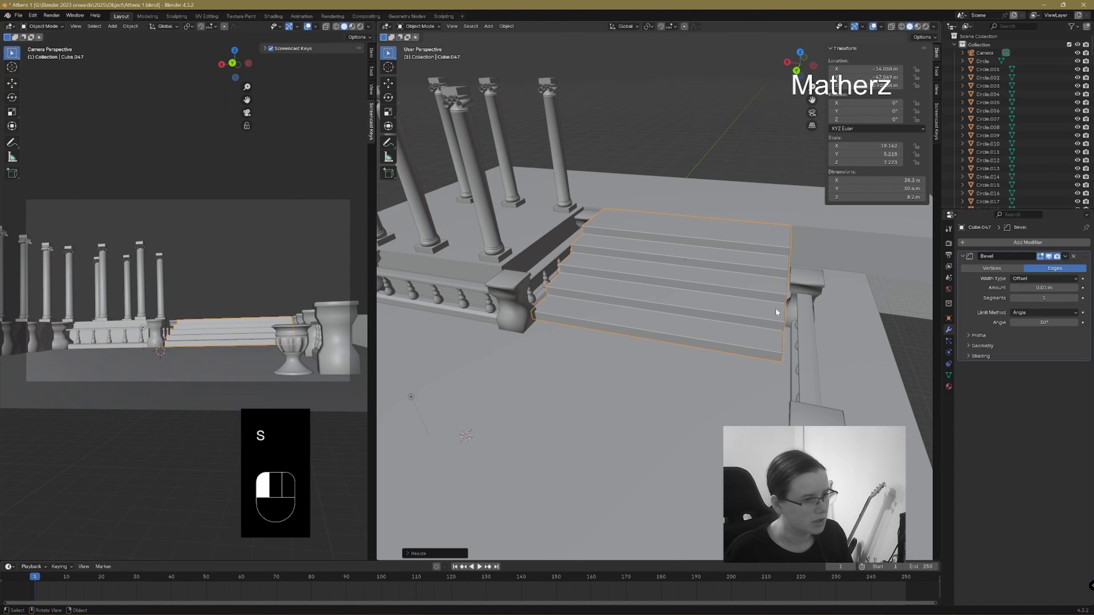
middle_drag(775, 307, 777, 307)
scroll(775, 308, up, 1)
key(g)
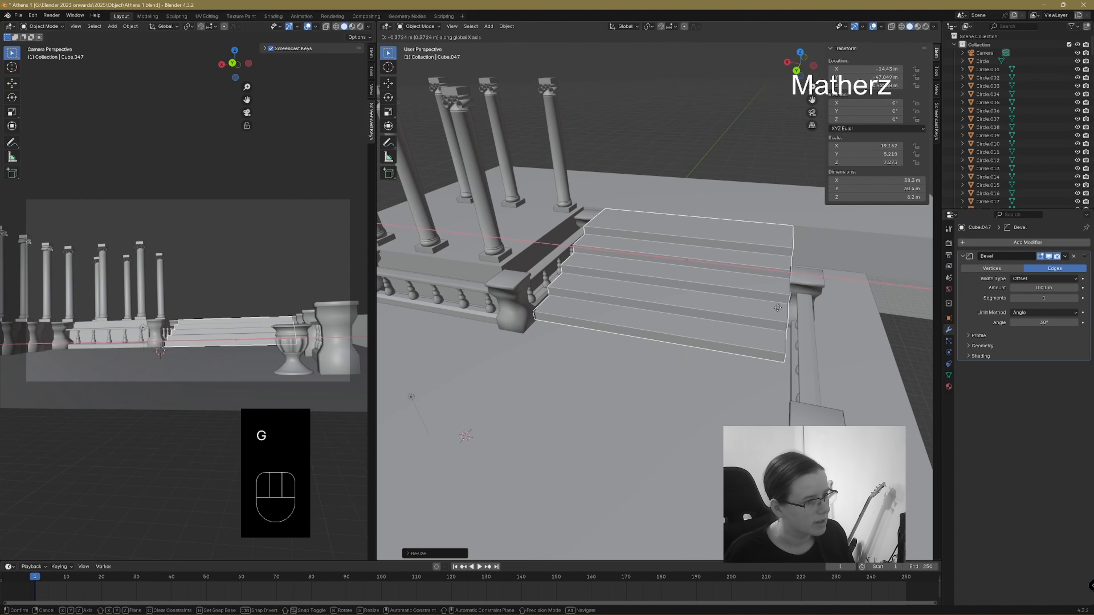
click(778, 307)
middle_drag(777, 307, 774, 334)
key(s)
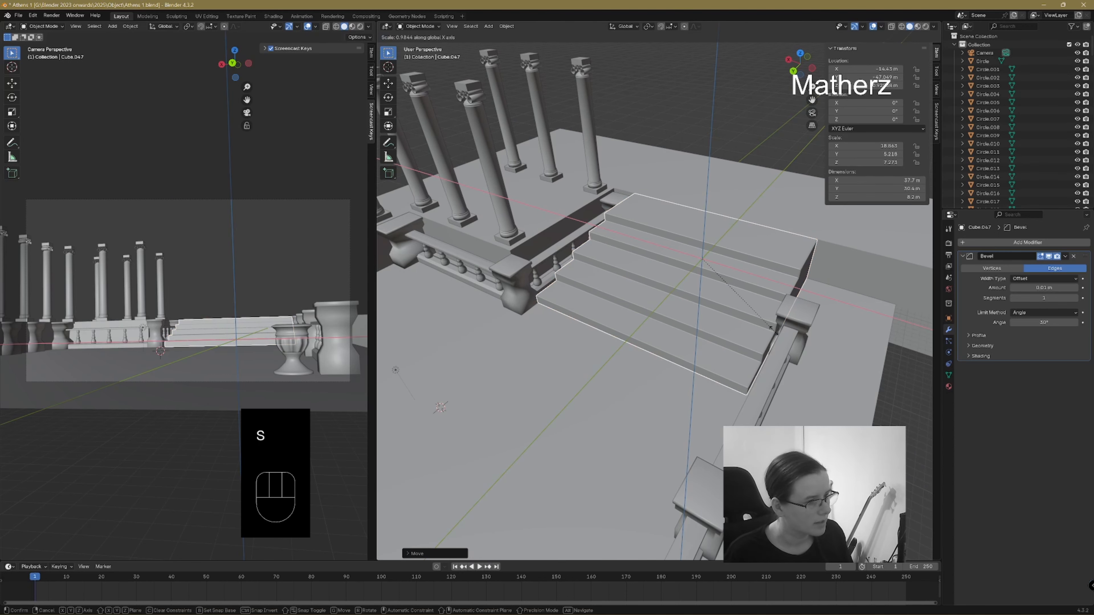
click(774, 334)
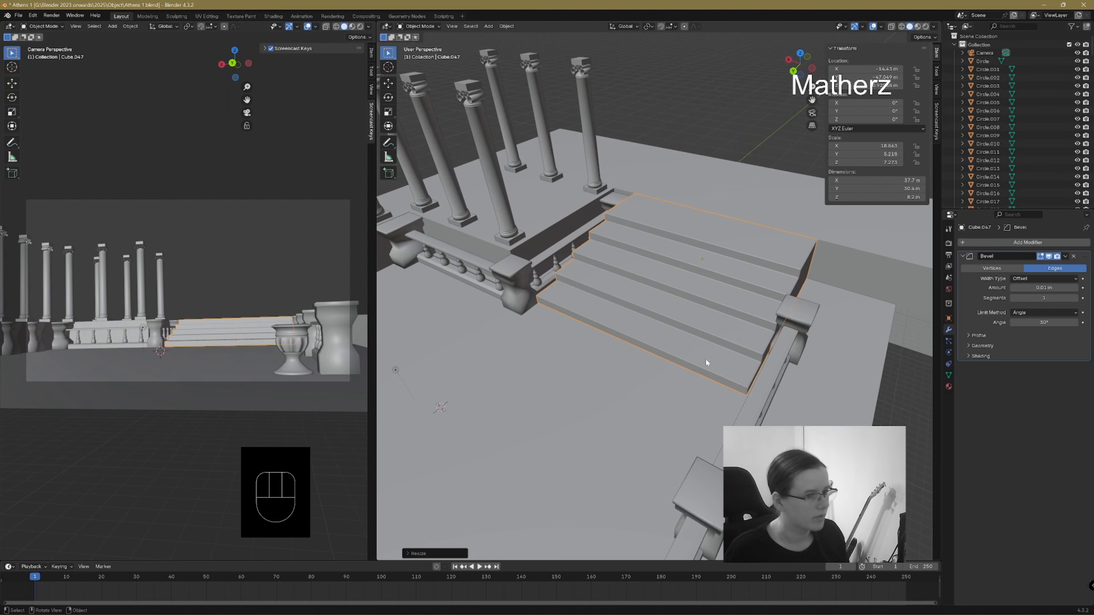
click(913, 398)
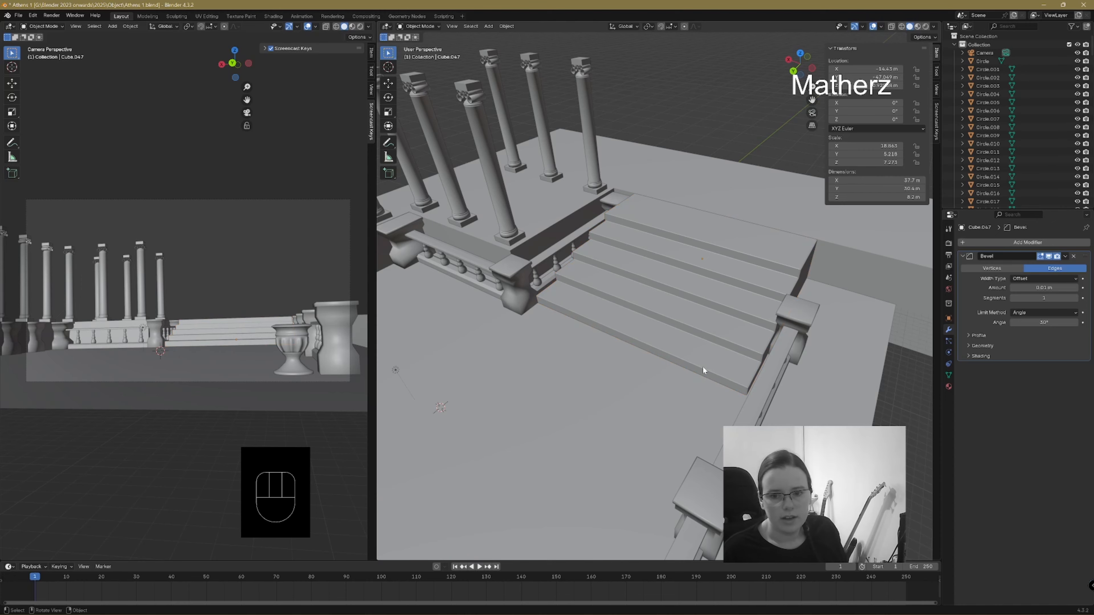
- Select the large columned platform, enter Edit Mode and add a loop cut across its side extension beside the staircase
middle_drag(702, 366, 674, 343)
click(772, 297)
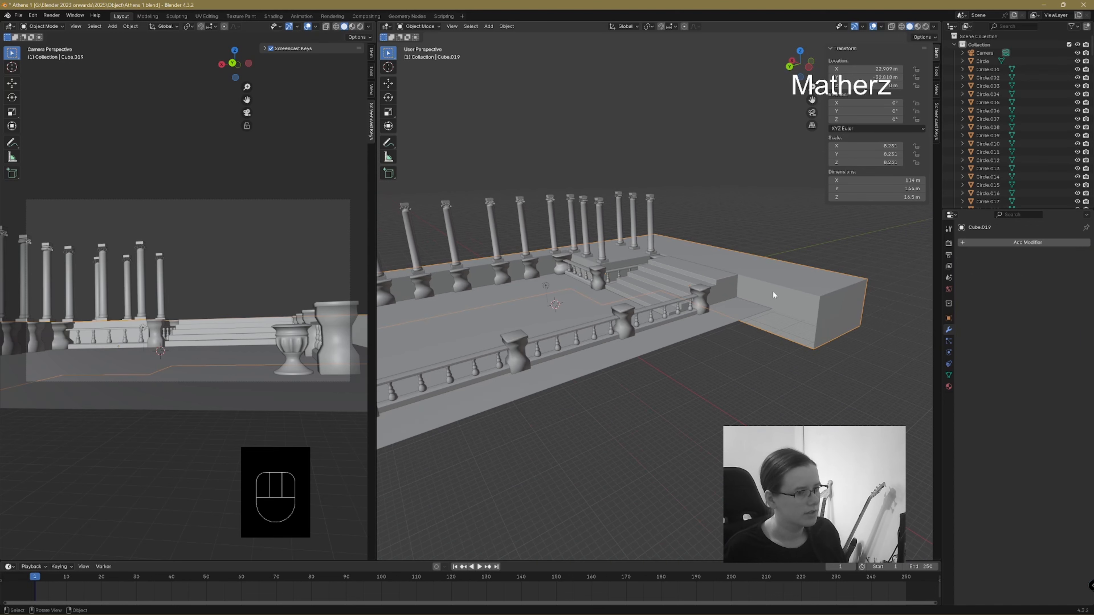
click(413, 26)
click(420, 46)
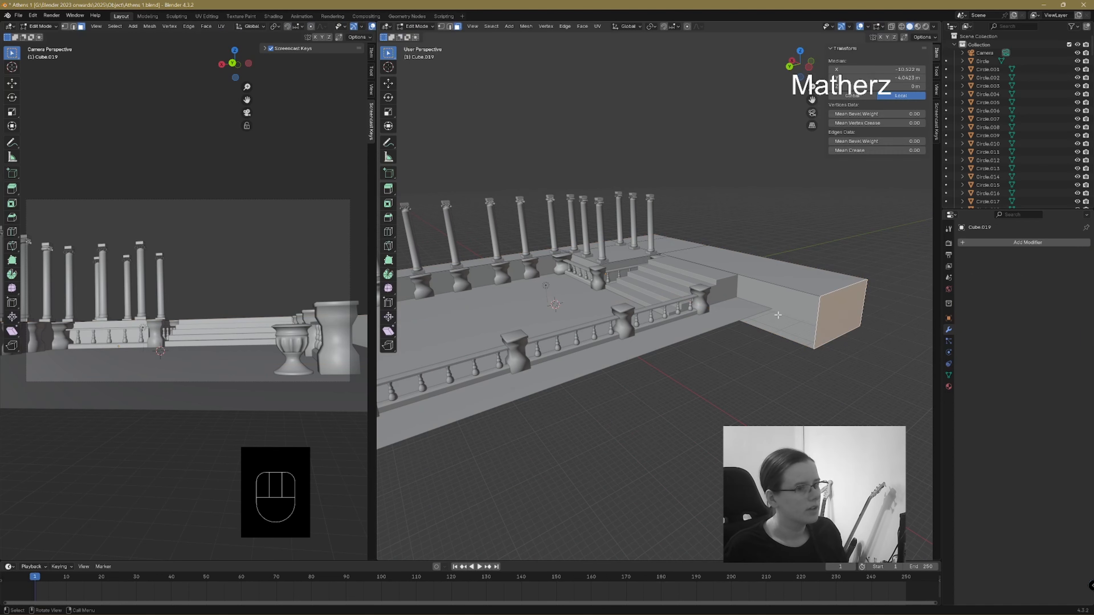
key(ctrl+r)
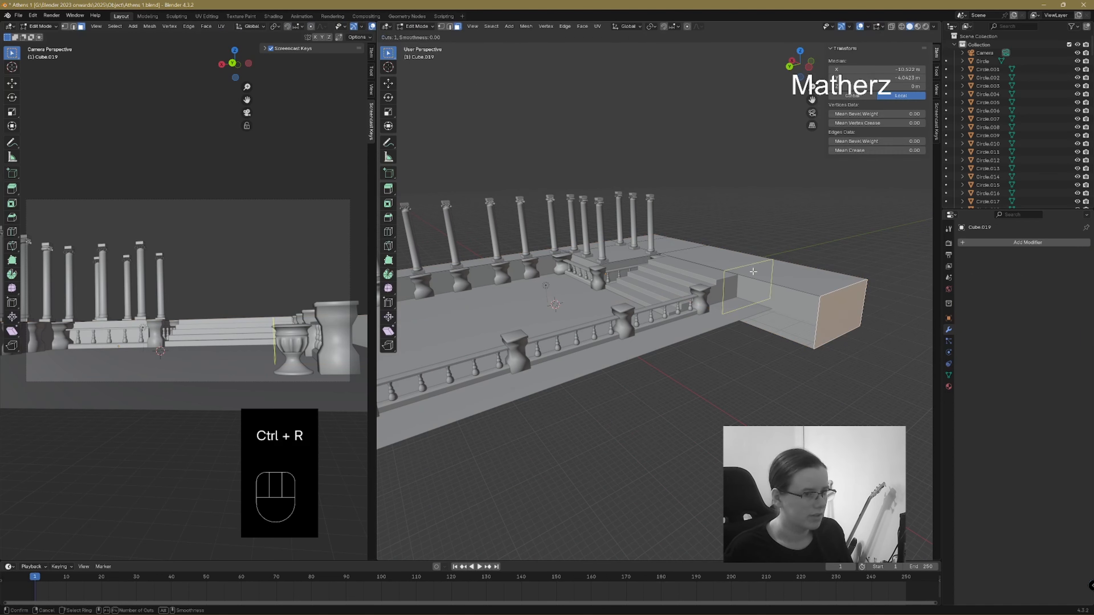
click(754, 272)
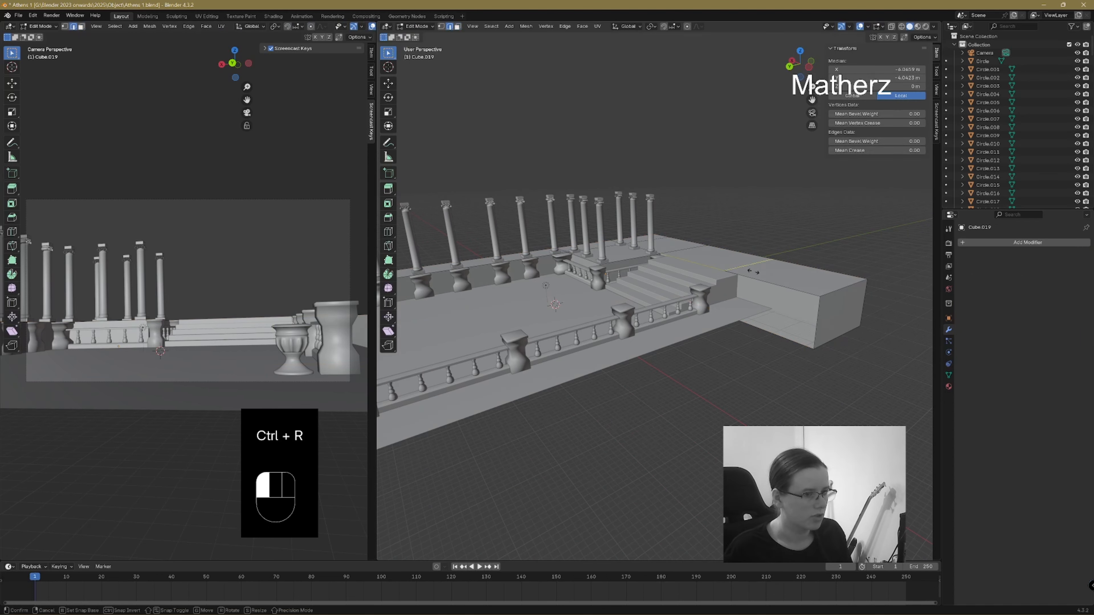
click(771, 284)
- Extrude the inner face of the platform's side extension along Y, forming a long raised wing behind the side balustrade
click(842, 356)
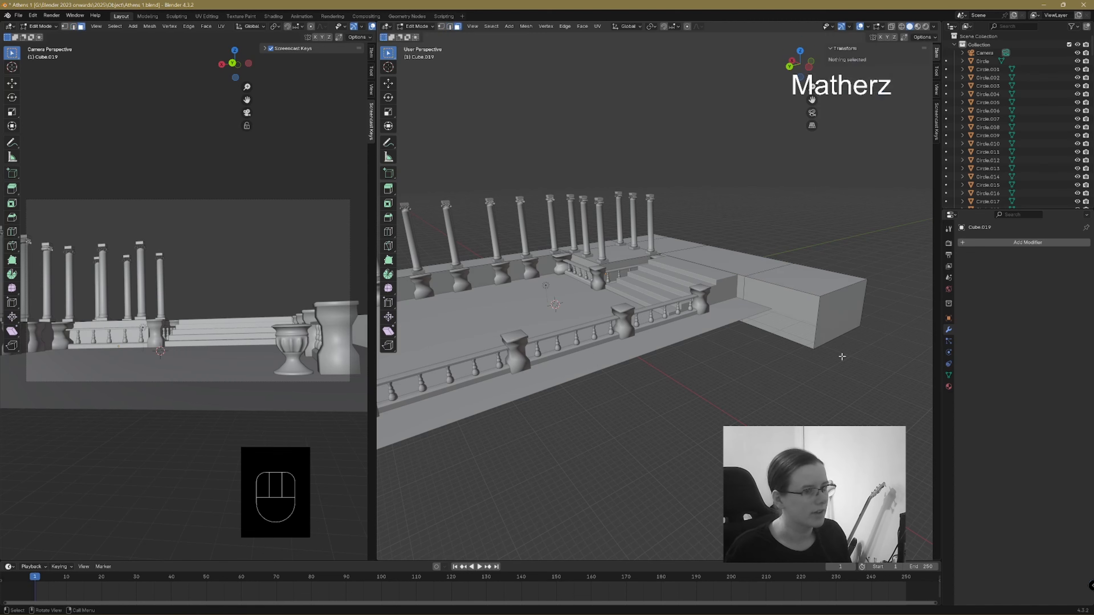
click(787, 310)
key(e)
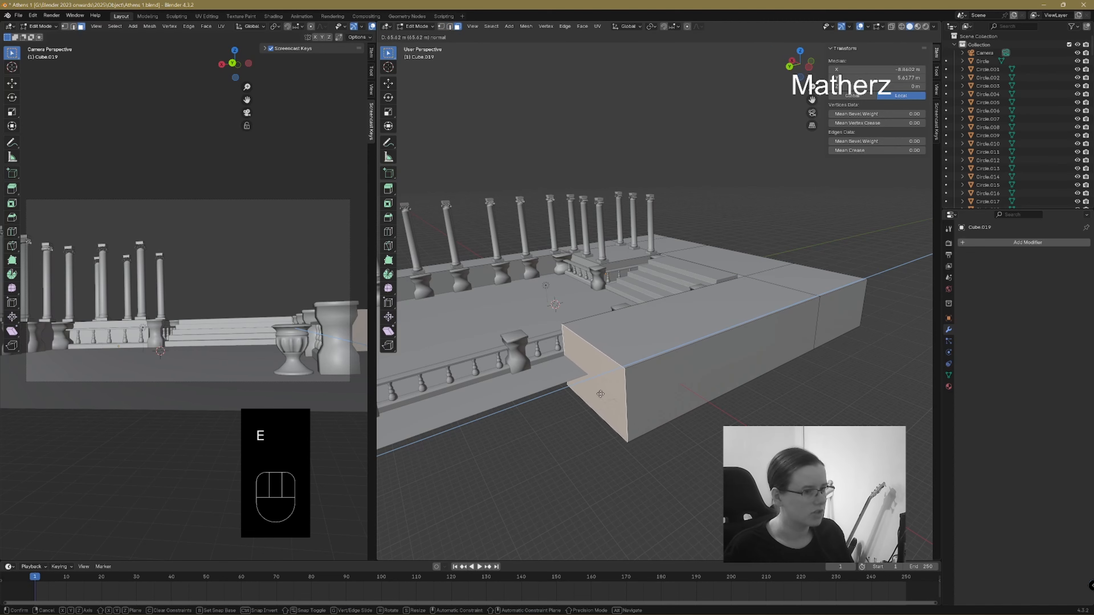
click(490, 417)
scroll(492, 416, down, 4)
middle_drag(514, 432, 551, 449)
middle_drag(704, 385, 775, 364)
scroll(730, 377, up, 3)
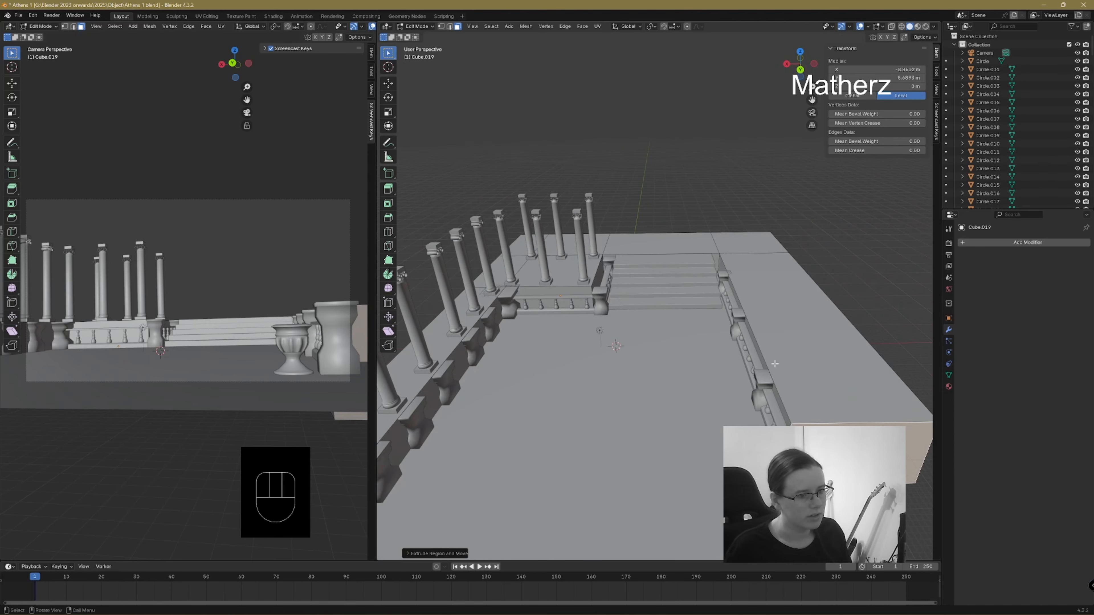
- Select the side wing's faces, including its end and underside, move them about 1.75 m along negative X, and return to Object Mode
click(717, 258)
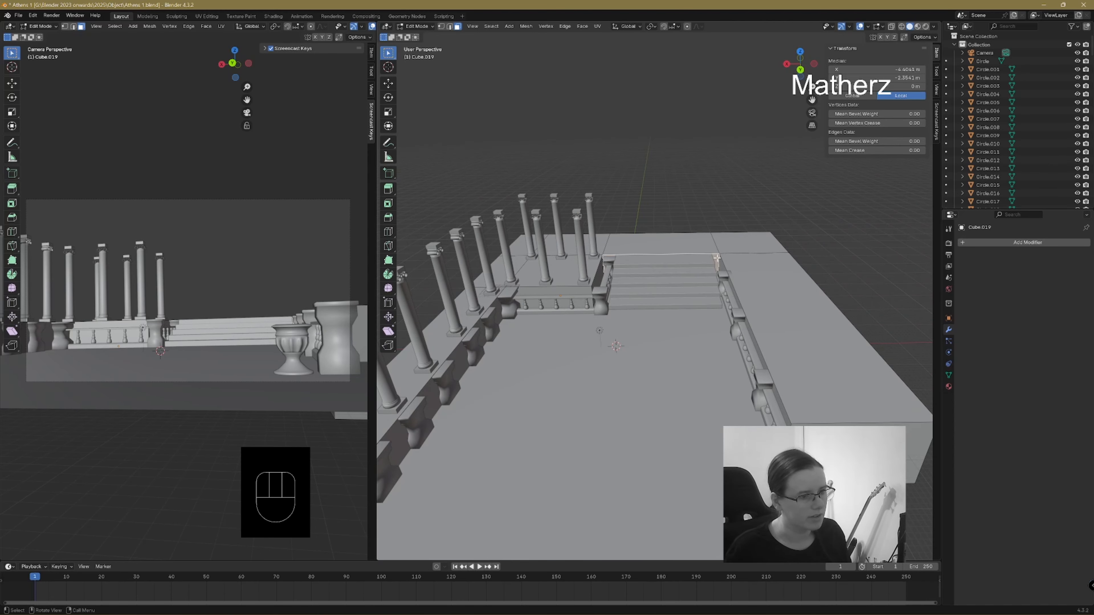
middle_drag(847, 318, 806, 300)
click(730, 325)
middle_drag(702, 371, 789, 375)
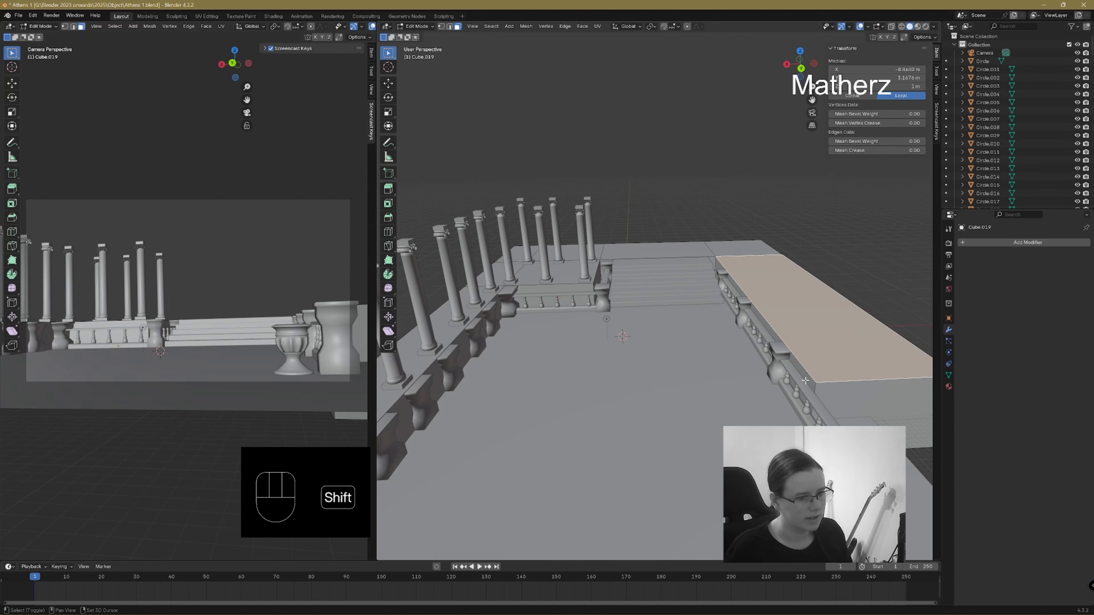
shift+click(848, 396)
middle_drag(847, 396, 759, 307)
shift+click(715, 370)
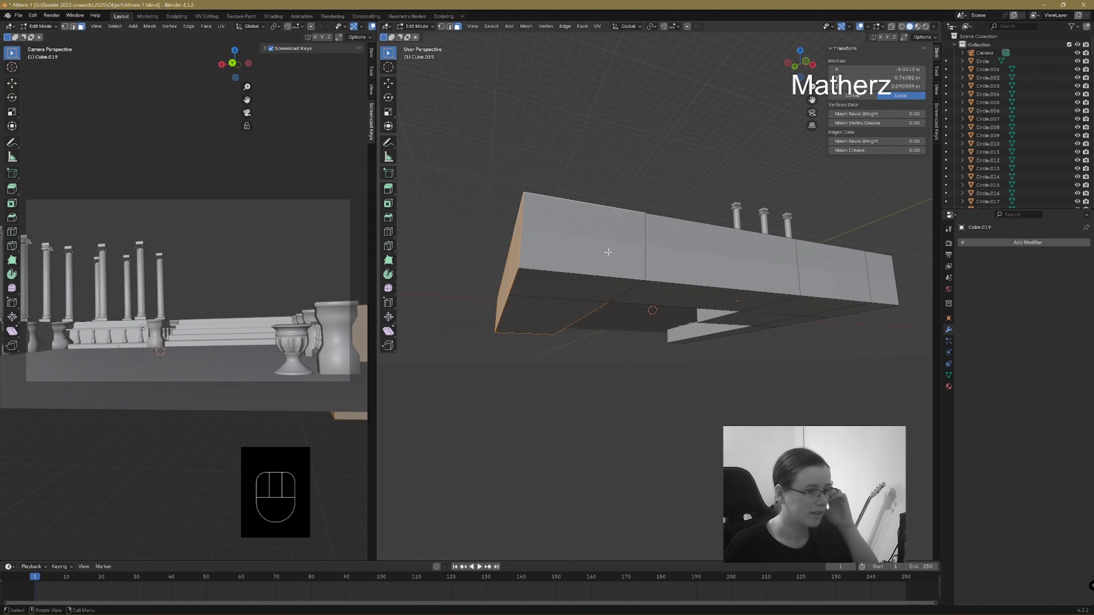
shift+click(604, 246)
shift+click(577, 289)
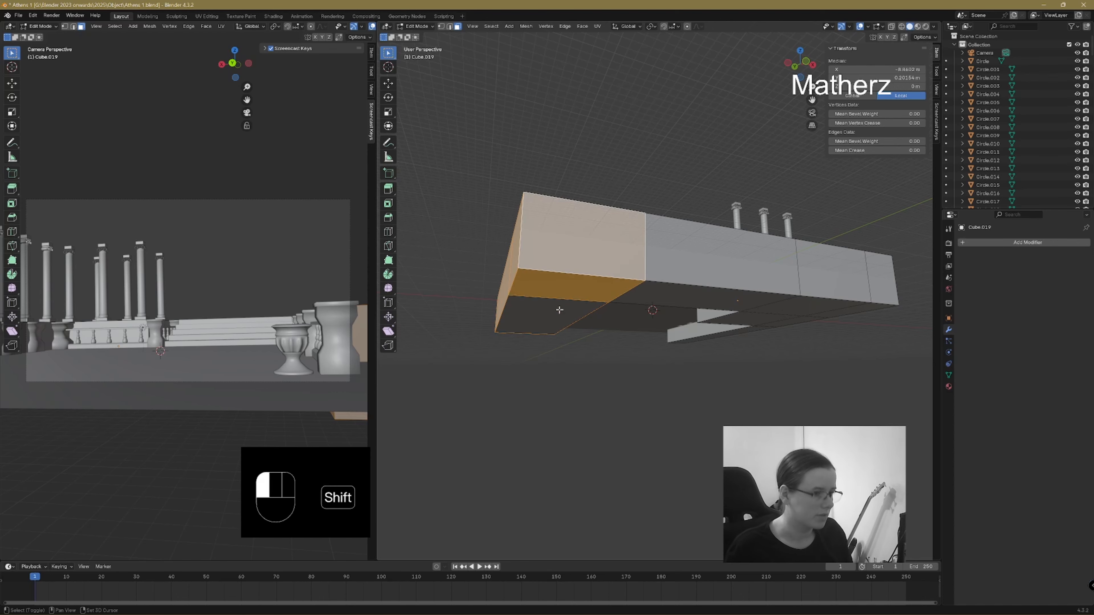
middle_drag(576, 288, 579, 369)
key(g)
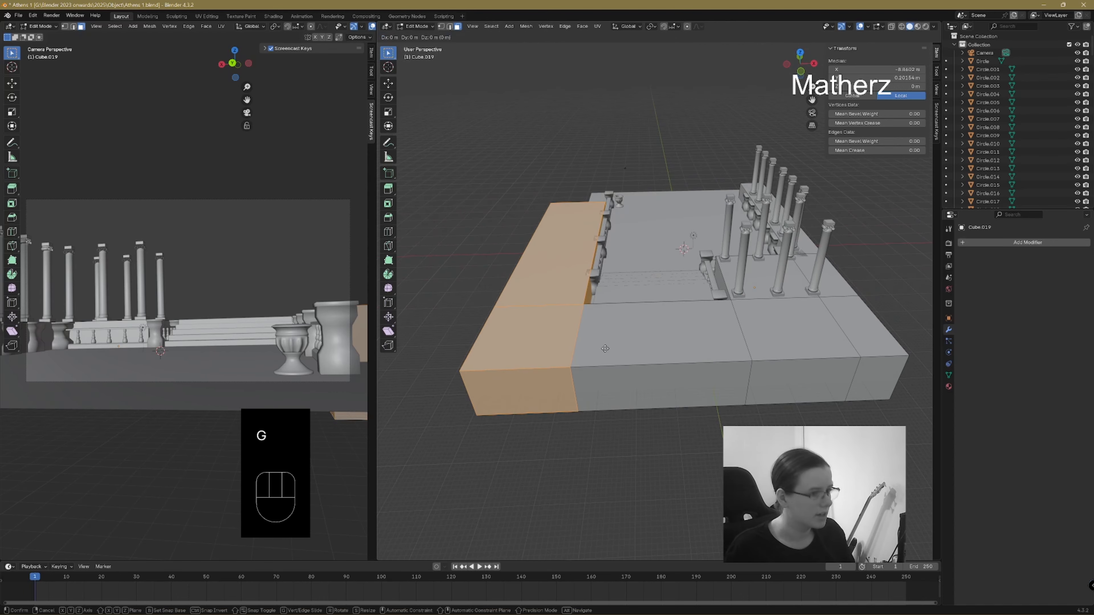
middle_click(603, 348)
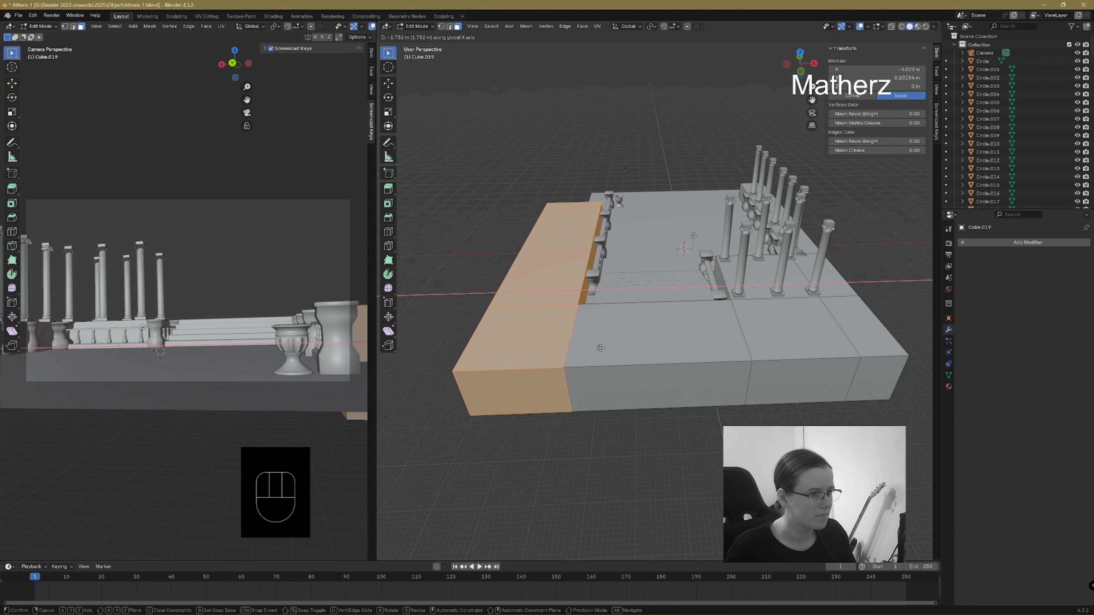
click(600, 348)
click(487, 105)
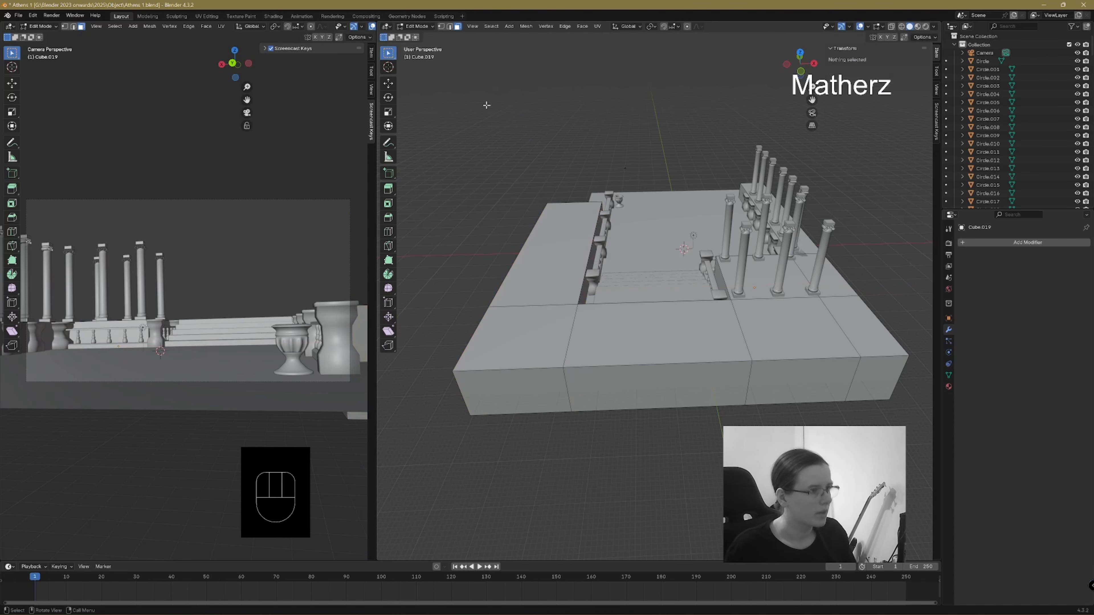
click(423, 28)
click(419, 37)
- Widen the camera viewport and open the scene's render properties
middle_drag(498, 244, 647, 362)
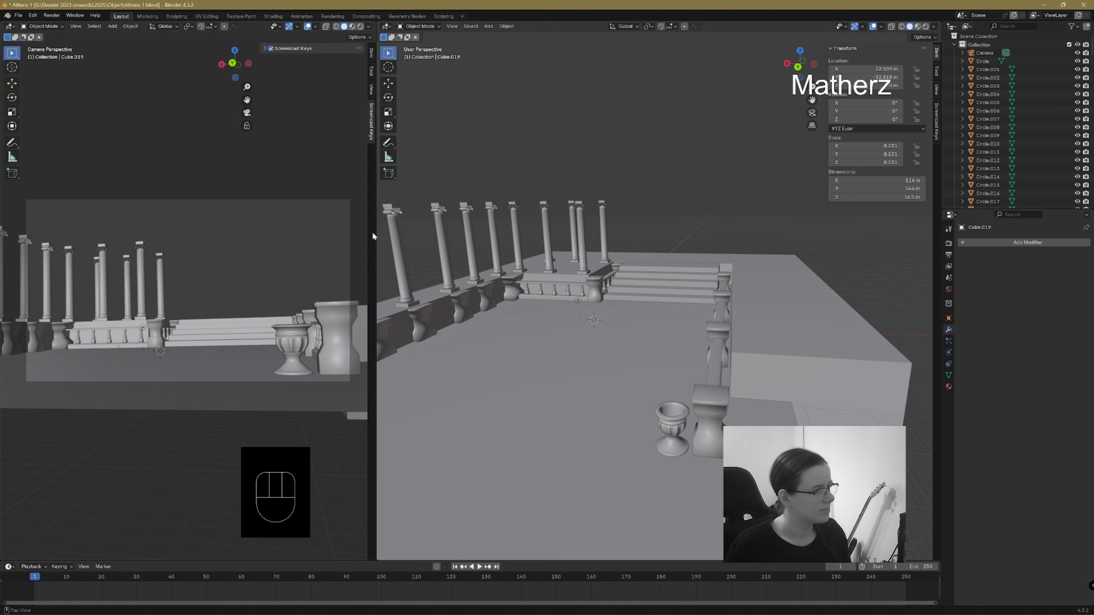
drag(375, 234, 576, 237)
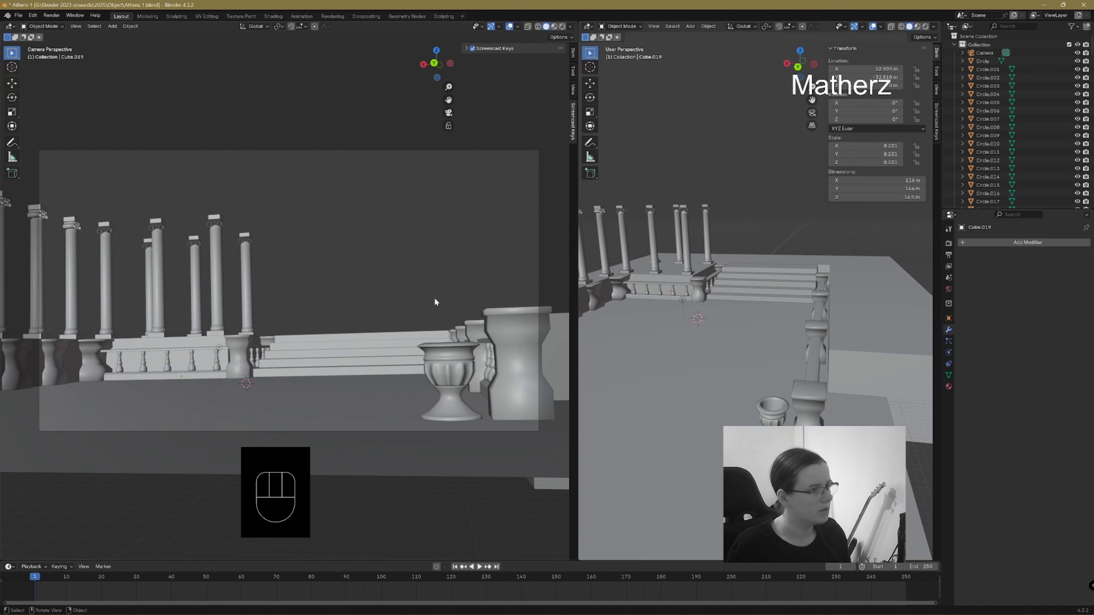
click(948, 244)
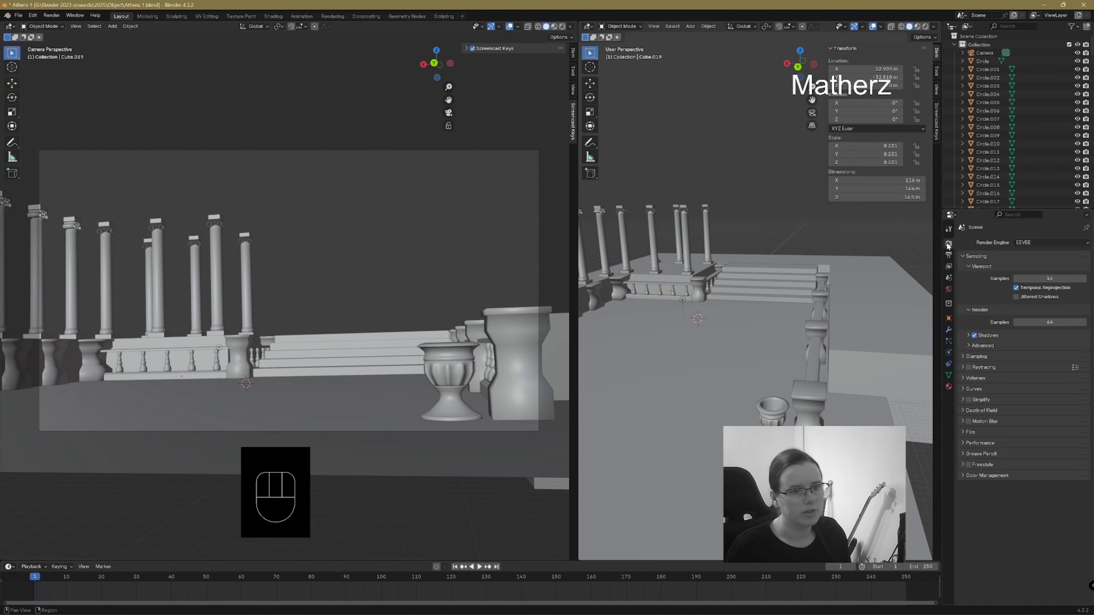
- Set the render engine to Cycles, preview the camera view with rendered shading and return it to solid shading
click(1042, 243)
click(1034, 270)
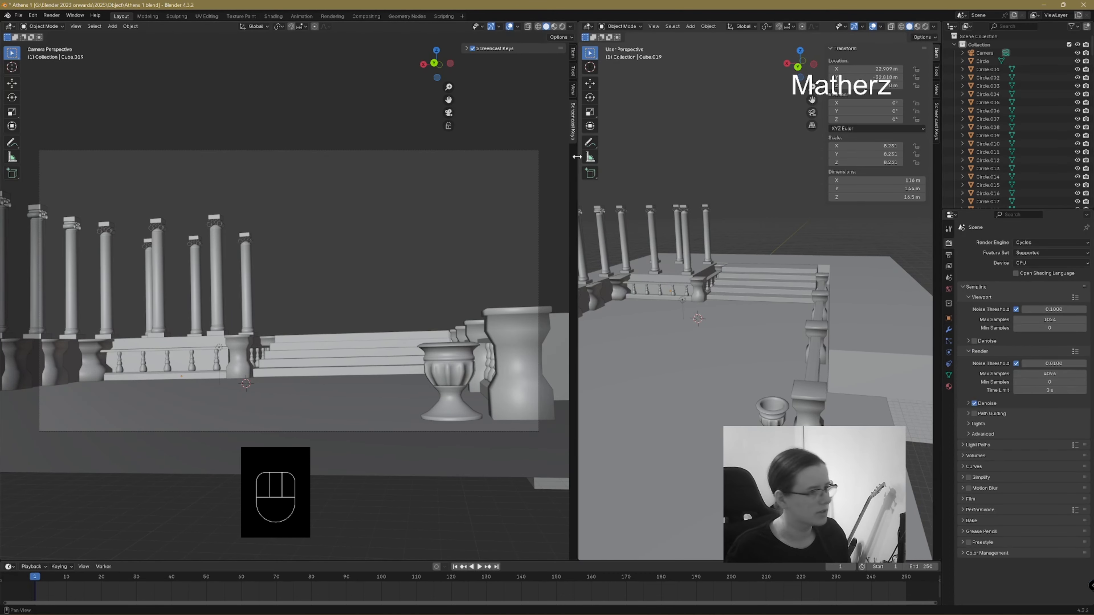
click(562, 26)
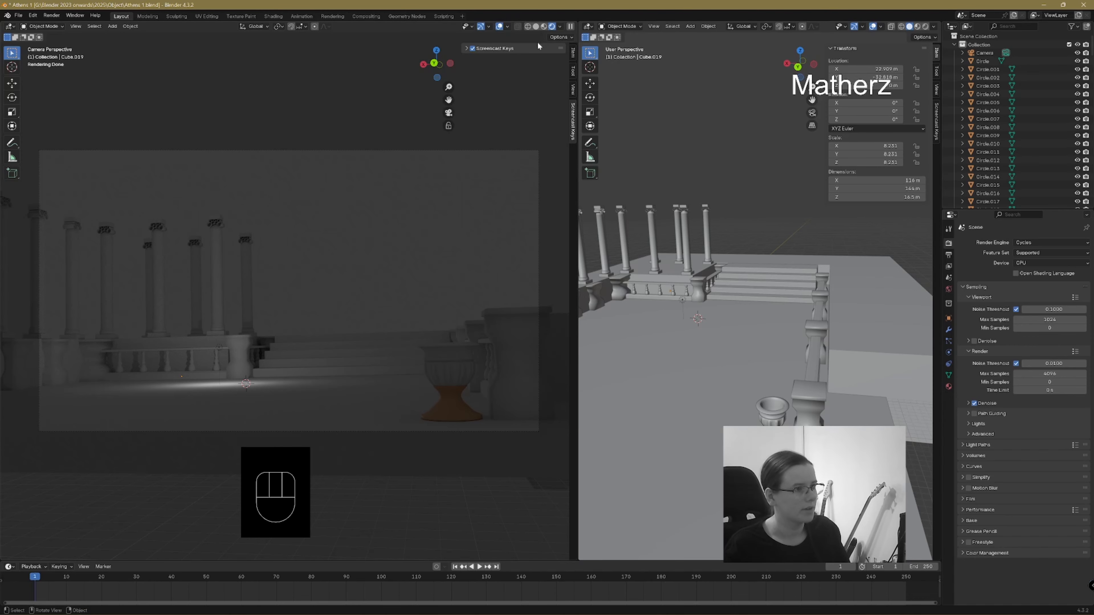
click(538, 27)
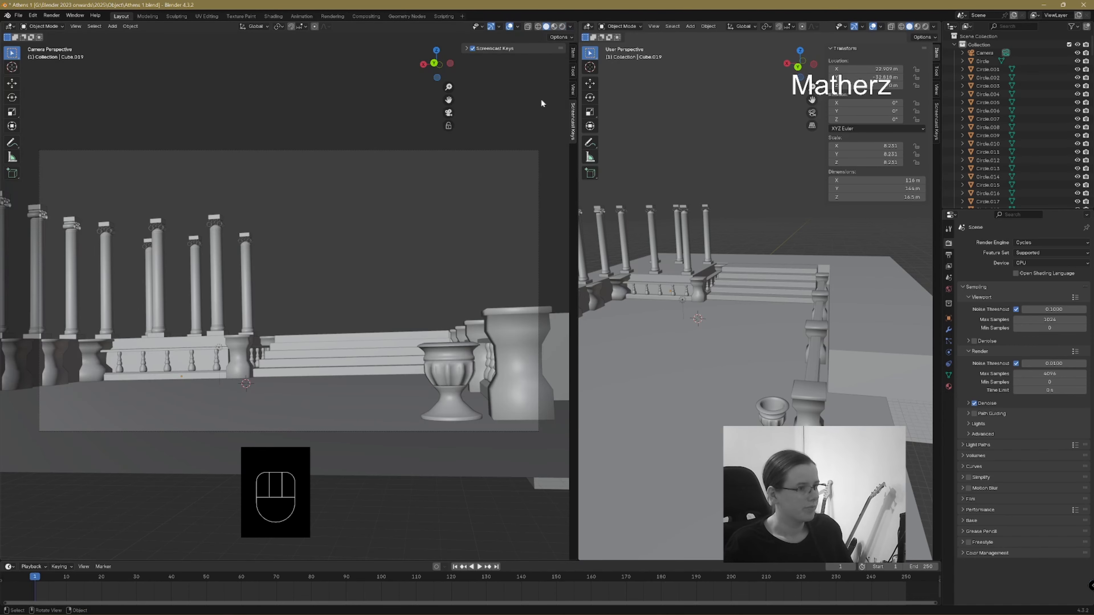
- Enlarge the modelling viewport beside the camera view and save the scene file
drag(577, 184, 215, 186)
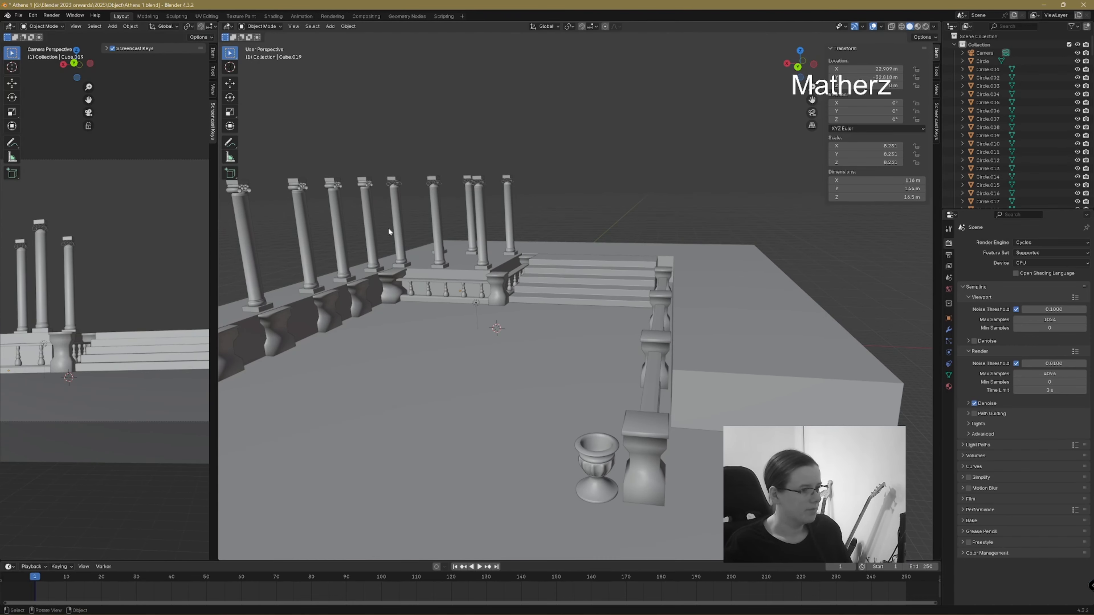
scroll(519, 262, down, 3)
scroll(520, 263, up, 3)
shift+middle_drag(479, 245, 588, 345)
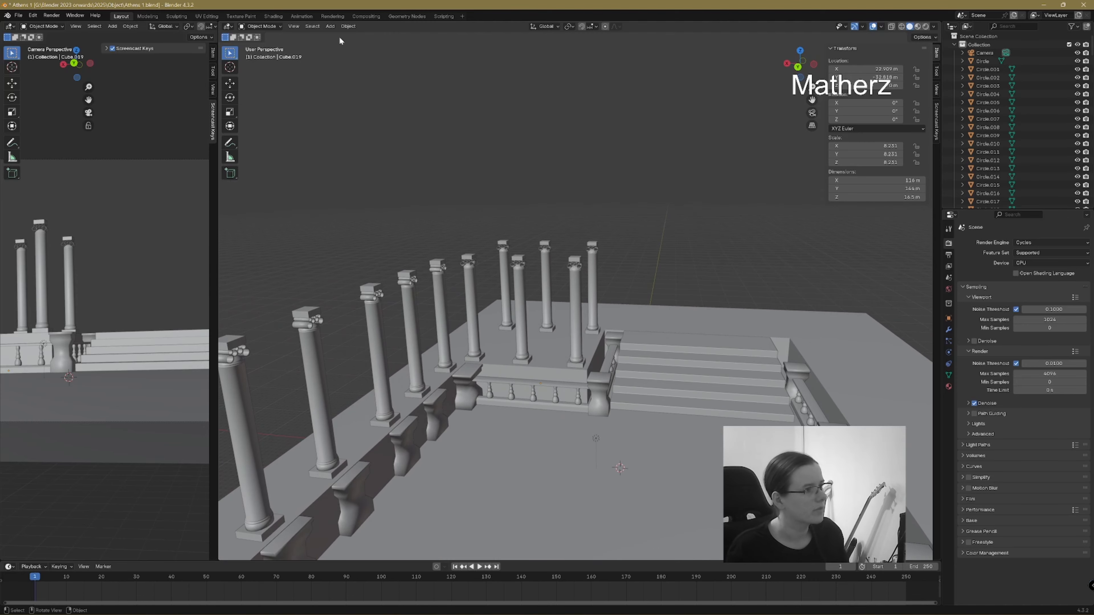
click(19, 15)
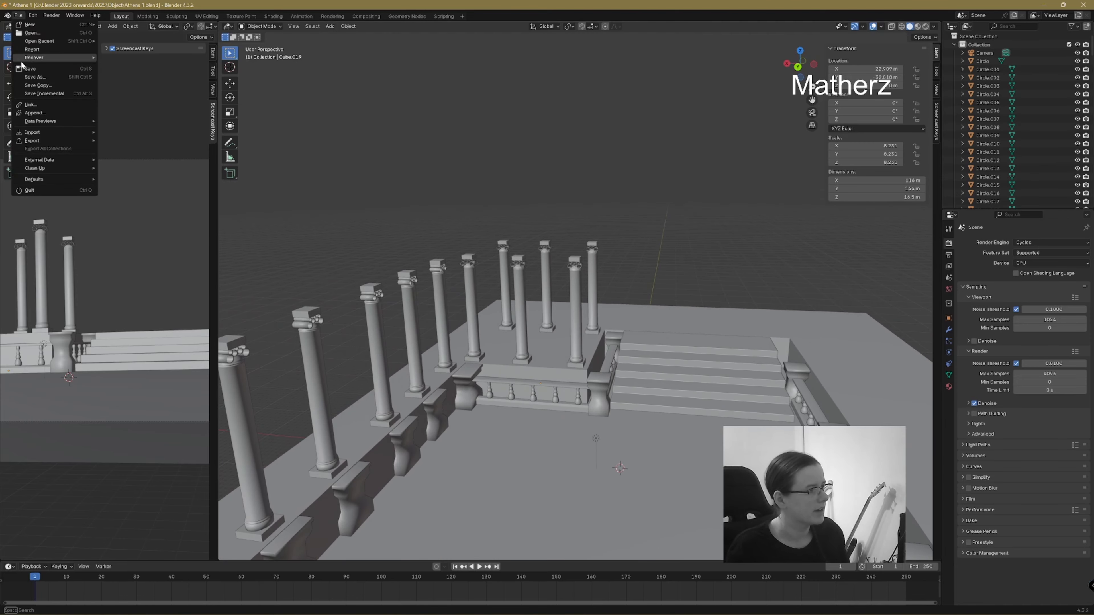
click(30, 70)
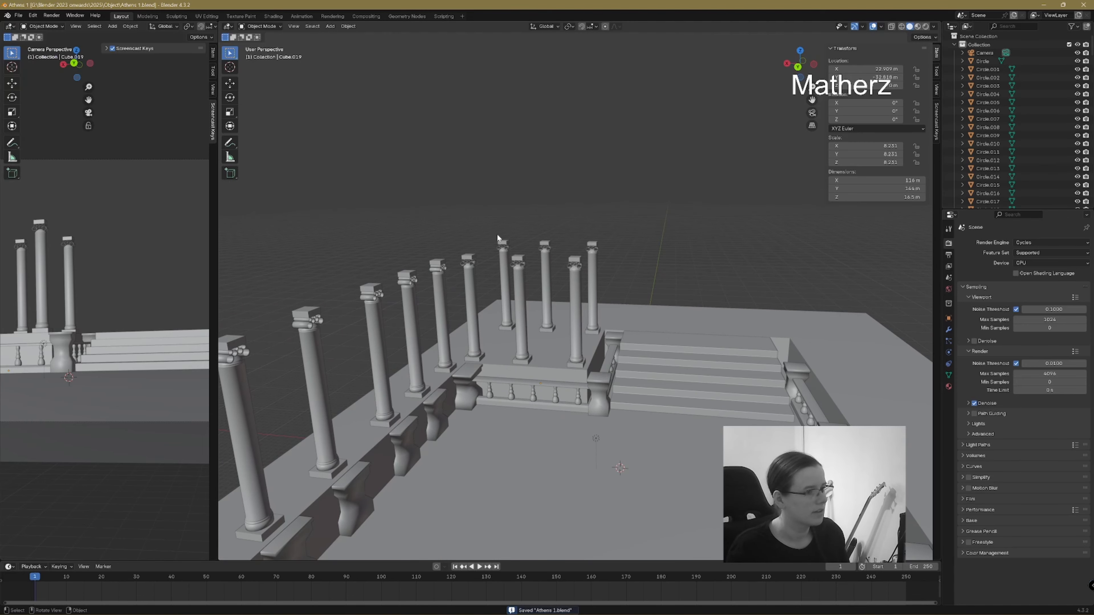
- Add a cube mesh to the scene in Object Mode
click(330, 27)
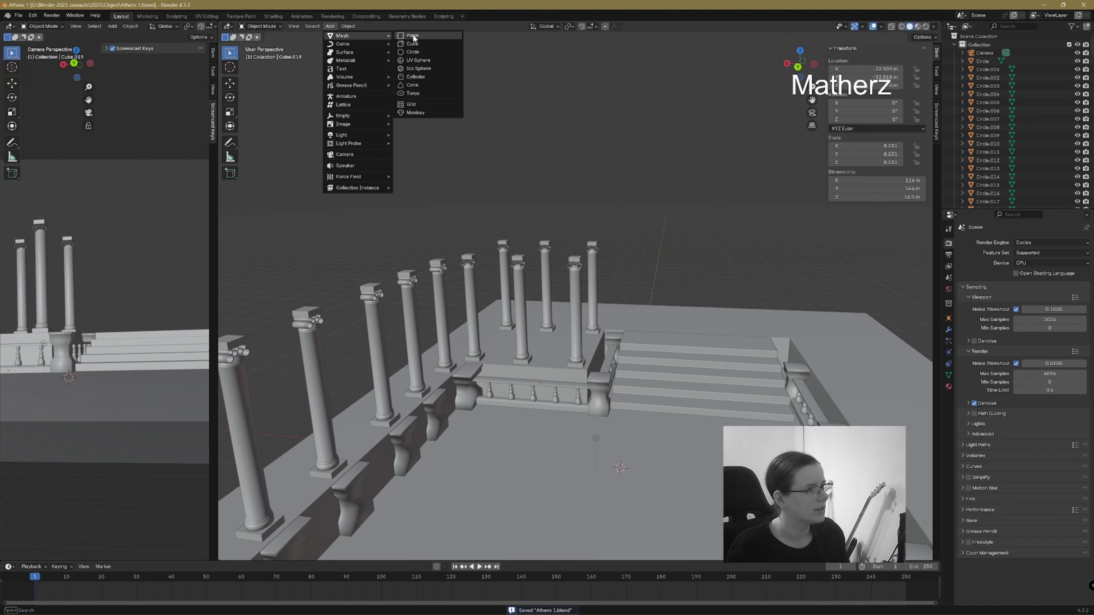
scroll(697, 483, down, 4)
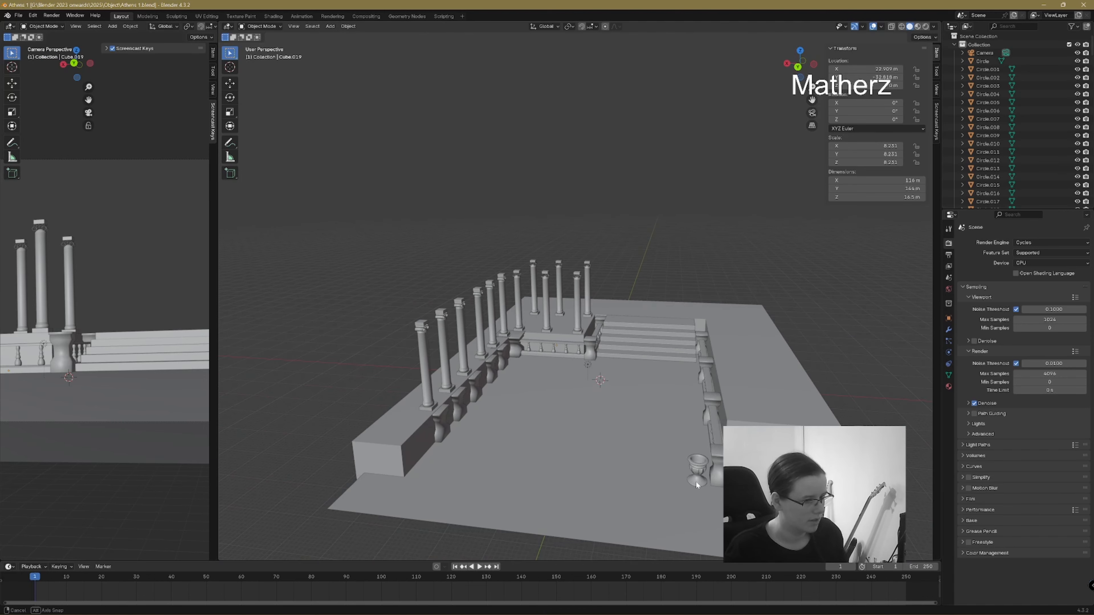
middle_drag(696, 481, 660, 503)
mouse_move(584, 436)
middle_down()
mouse_move(614, 428)
mouse_move(597, 445)
middle_up()
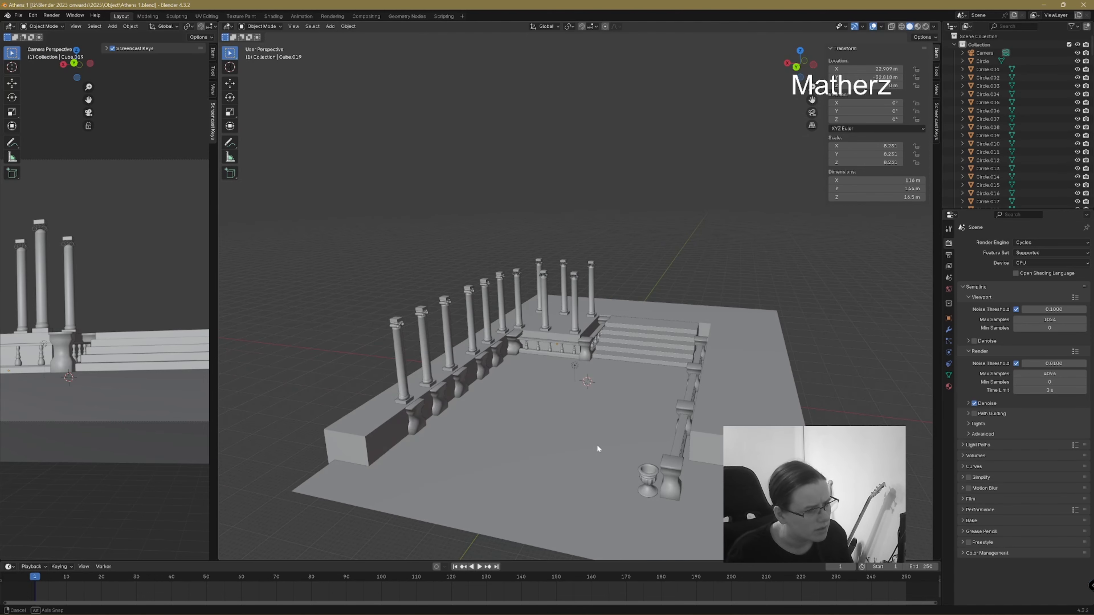
click(329, 27)
mouse_move(340, 36)
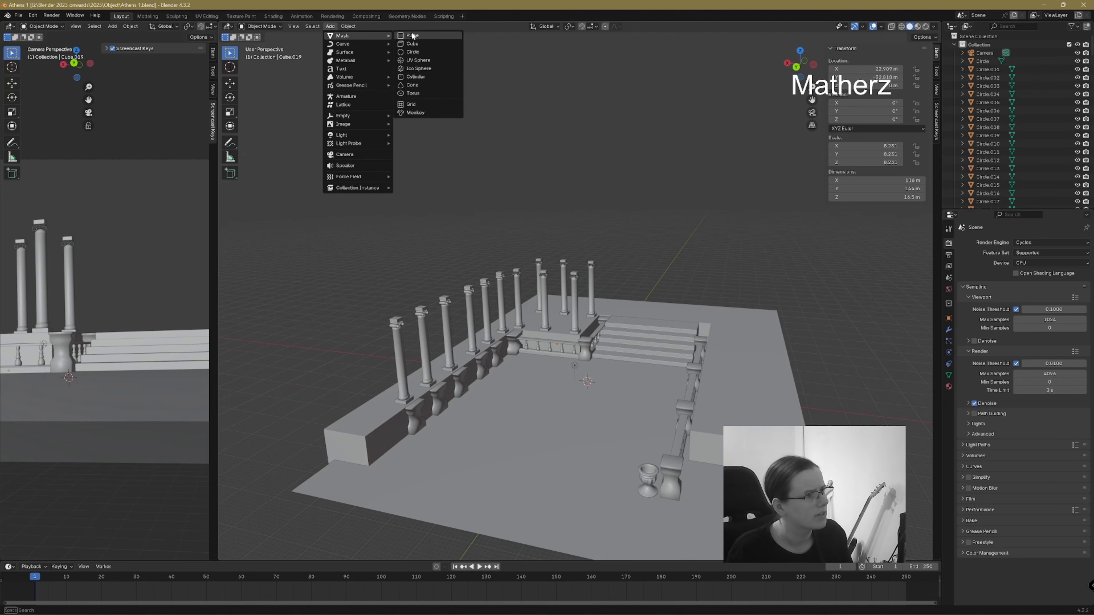
click(434, 45)
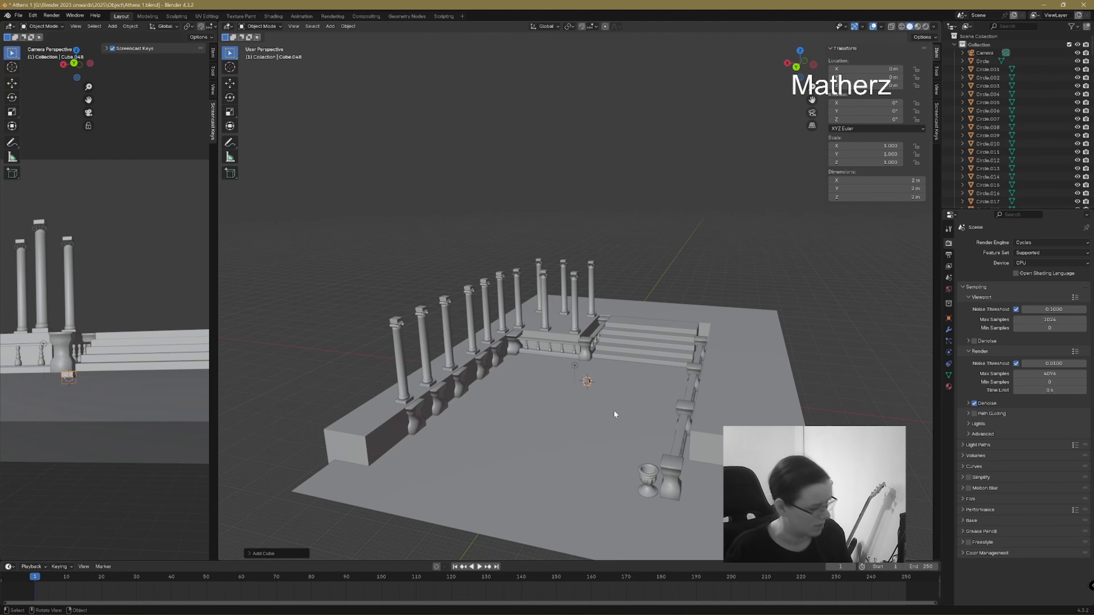
- Raise the new cube above column height, then move it along Y and X towards the corner column group
key(g)
key(z)
click(600, 283)
mouse_move(599, 283)
middle_down()
mouse_move(629, 318)
mouse_move(604, 294)
middle_up()
key(g)
key(y)
click(786, 302)
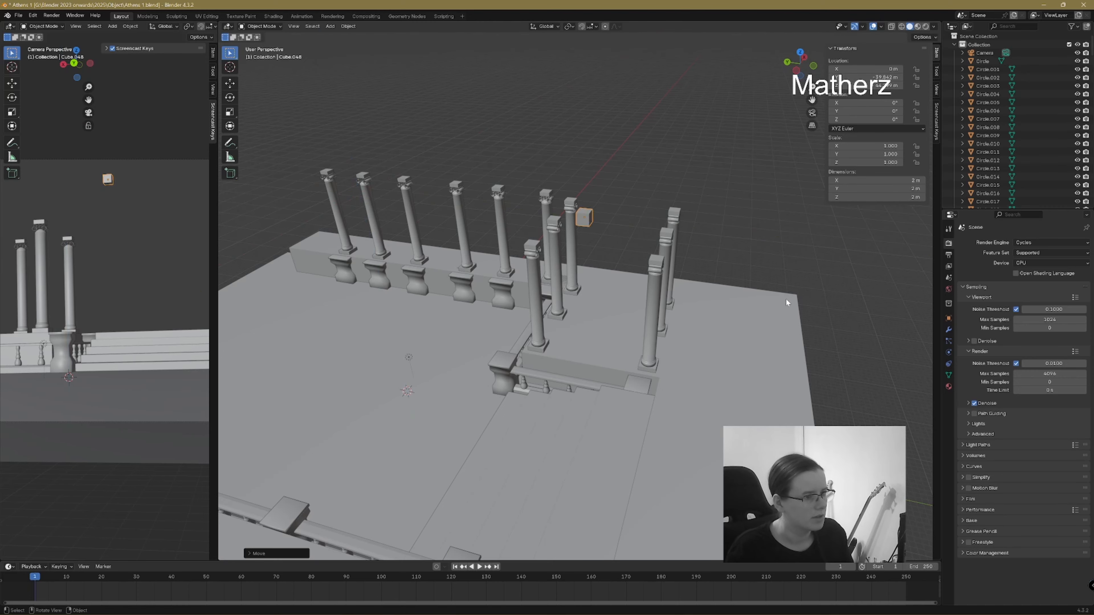
middle_drag(688, 300, 538, 267)
key(g)
key(x)
click(623, 262)
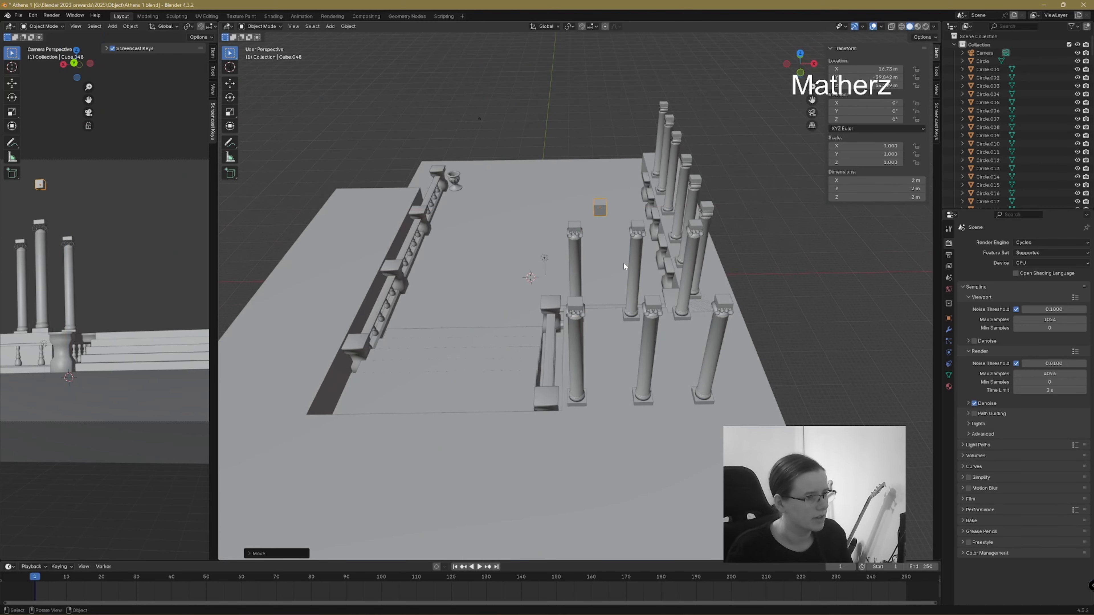
- Scale the cube up and flatten it along Z into a roof slab of about 30.3 × 30.3 × 2.23 m
key(s)
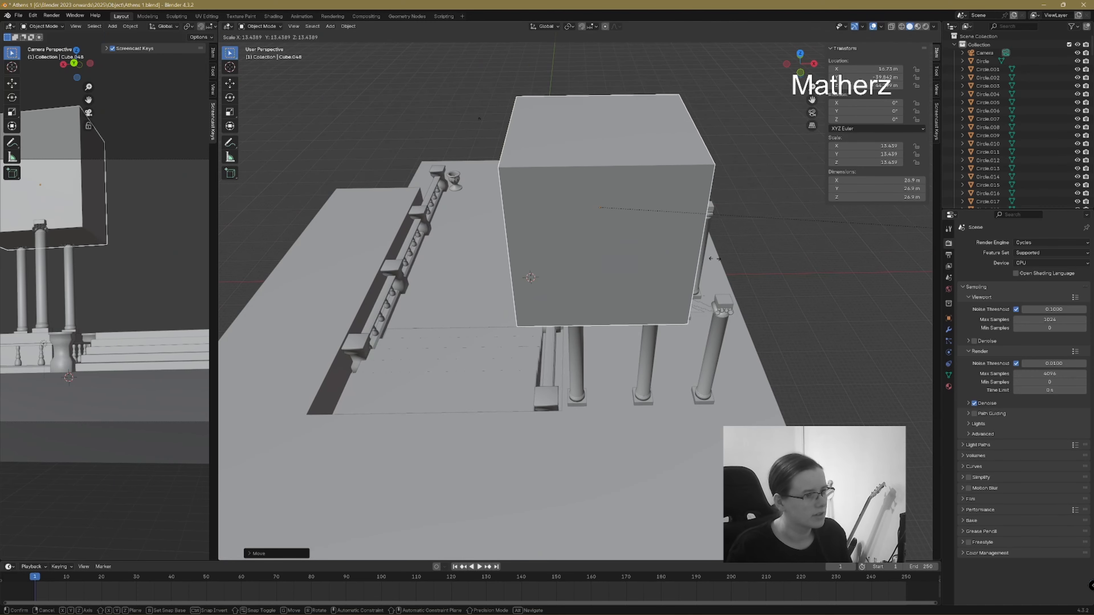
click(767, 274)
key(s)
key(y)
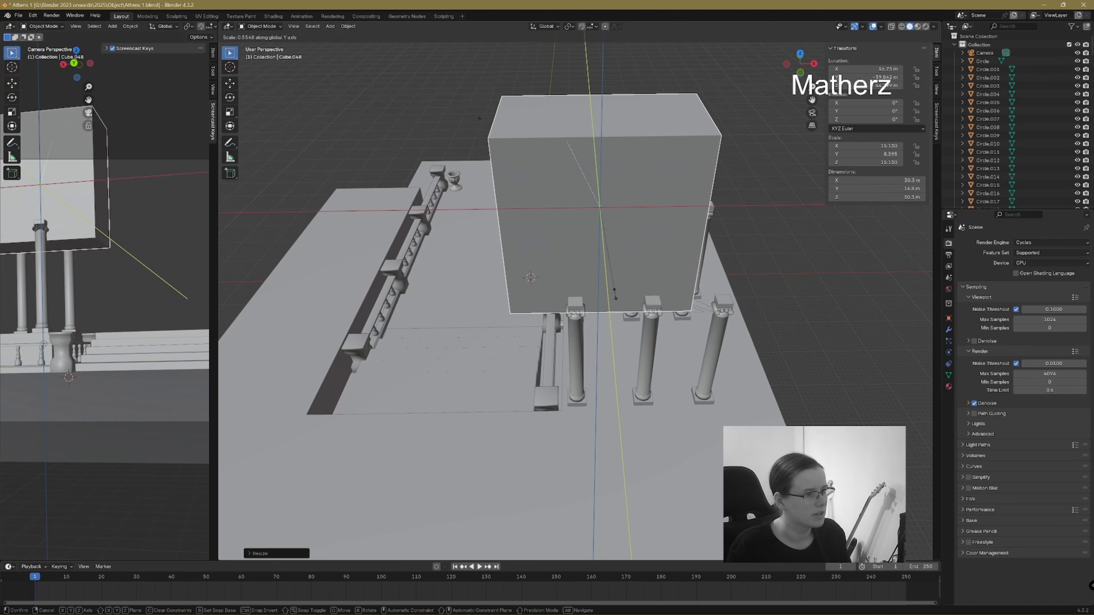
key(z)
click(602, 218)
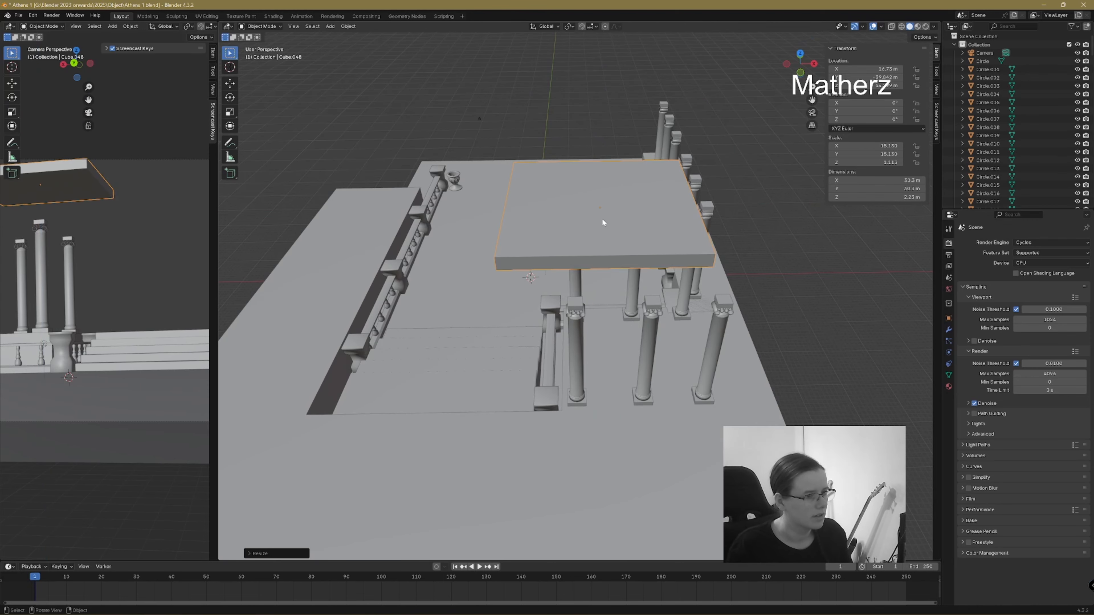
- Lower the roof slab towards the column tops and shift it along X over the corner columns
key(g)
key(z)
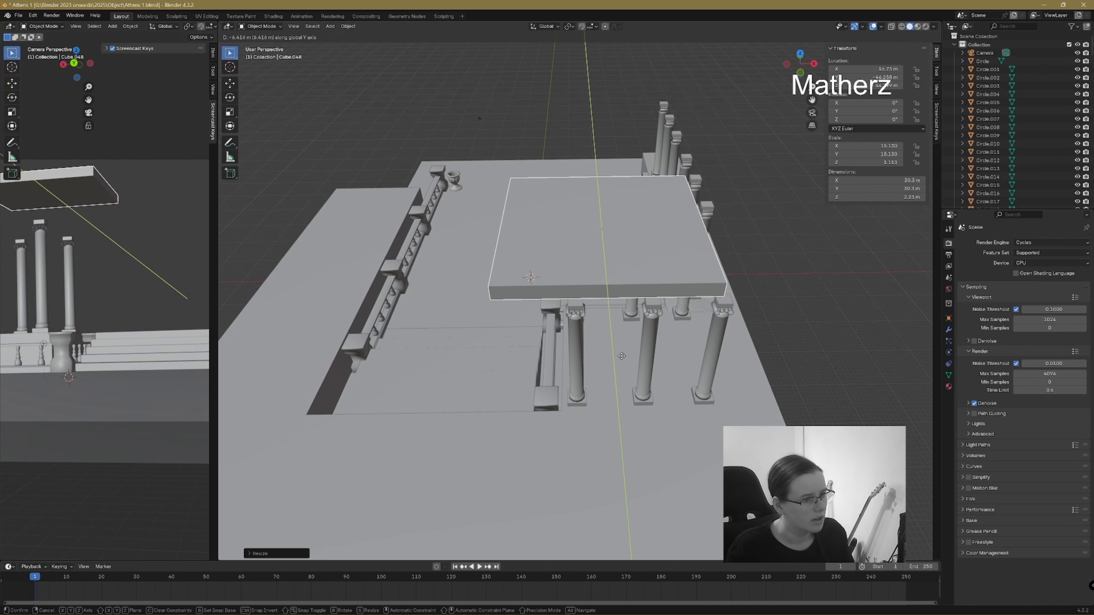
click(628, 385)
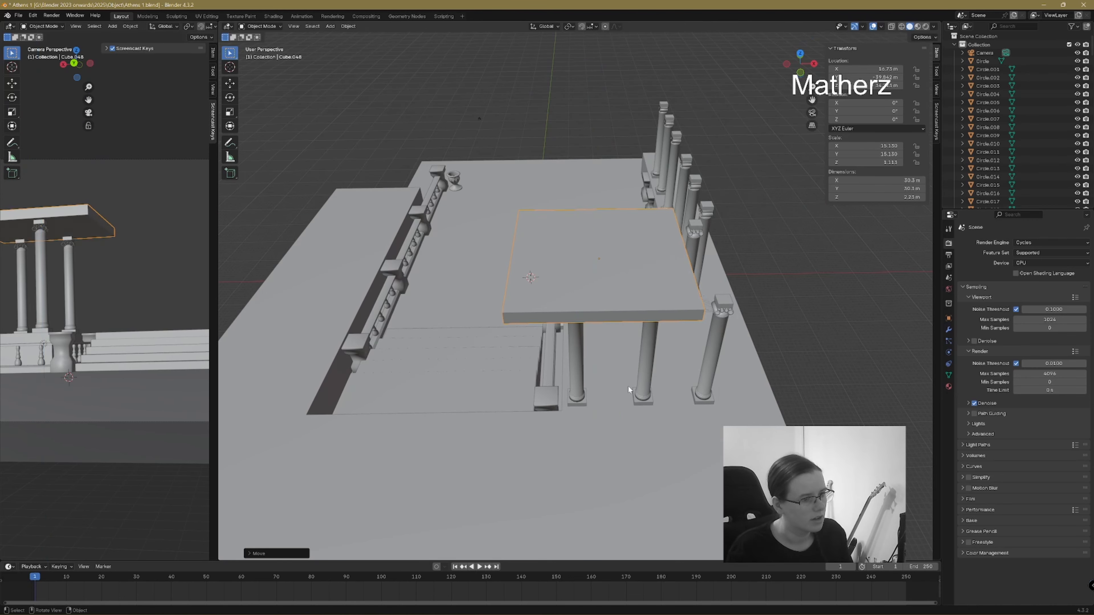
key(g)
key(x)
click(655, 384)
- Align the roof slab along Y with the corner columns and lower it slightly onto their capitals
middle_drag(655, 383, 722, 263)
key(g)
key(y)
click(714, 256)
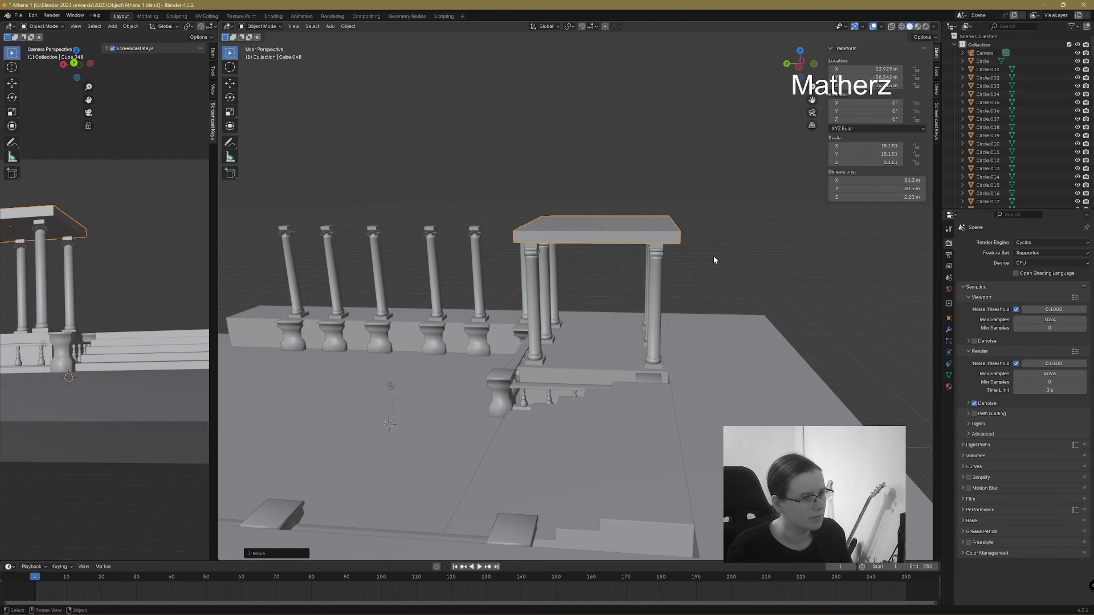
key(g)
key(y)
click(709, 254)
middle_drag(711, 258, 619, 344)
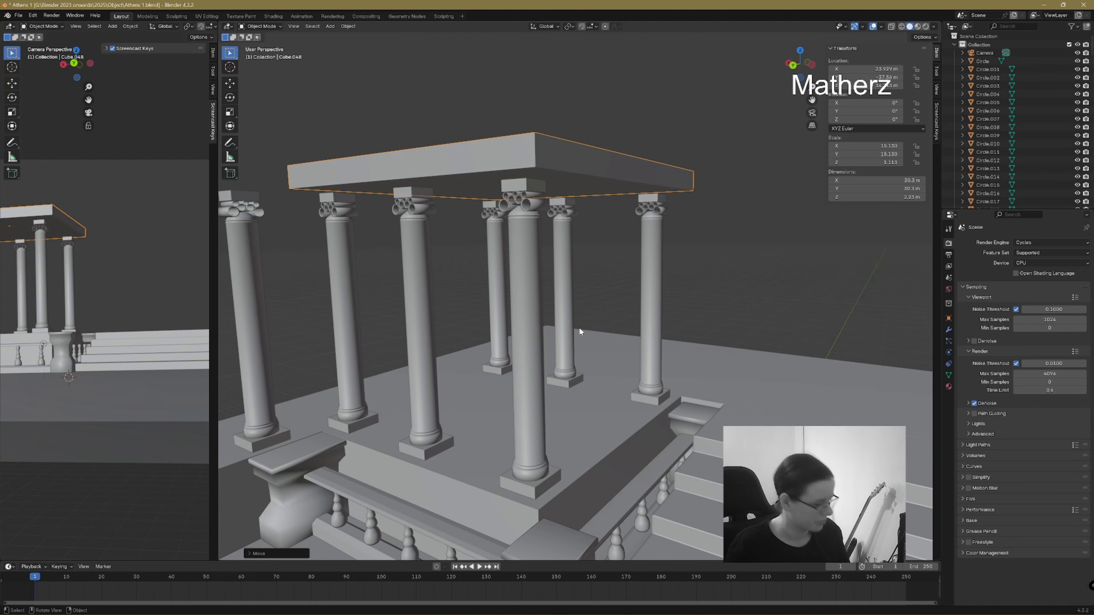
key(g)
key(z)
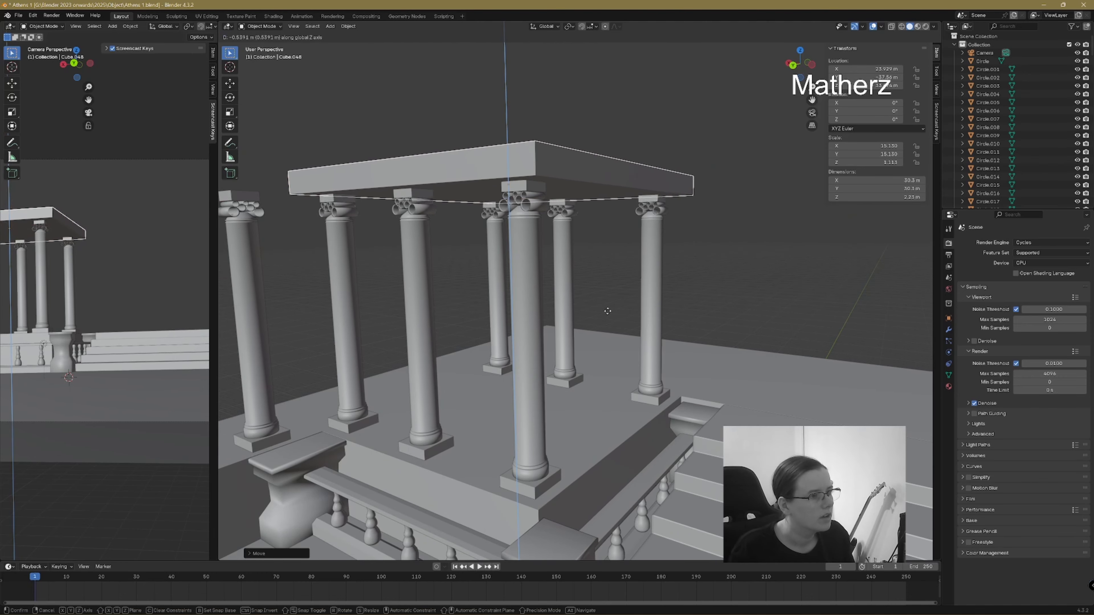
click(606, 310)
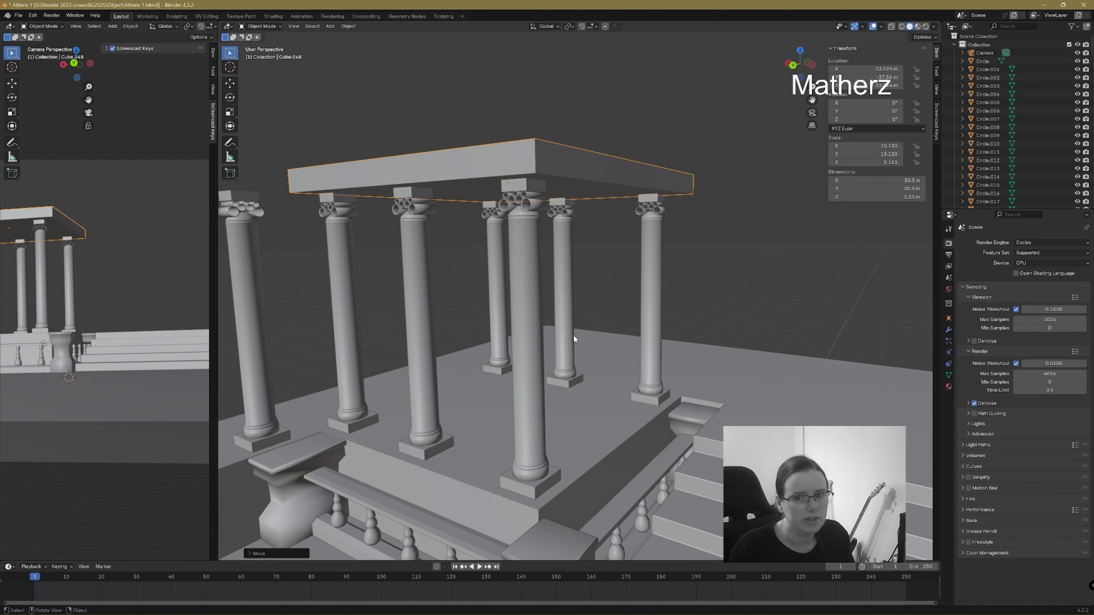
- In Edit Mode, select the roof slab's outer side face and move it about 0.44 m inward along negative X
middle_drag(574, 335, 543, 349)
click(270, 27)
click(270, 42)
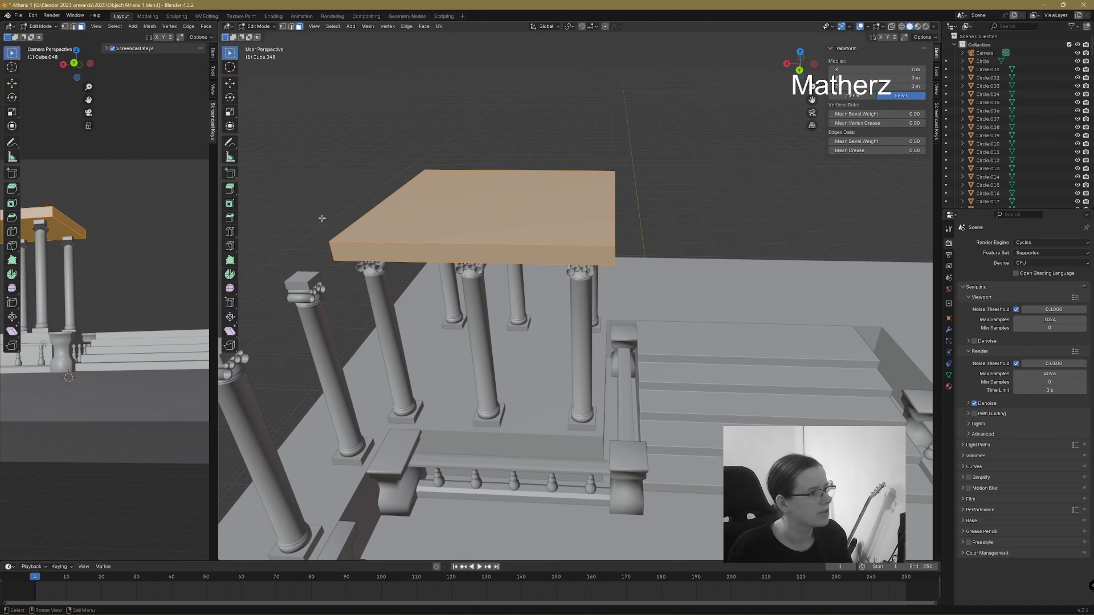
middle_drag(379, 297, 389, 292)
key(3)
click(388, 292)
middle_drag(444, 318, 414, 305)
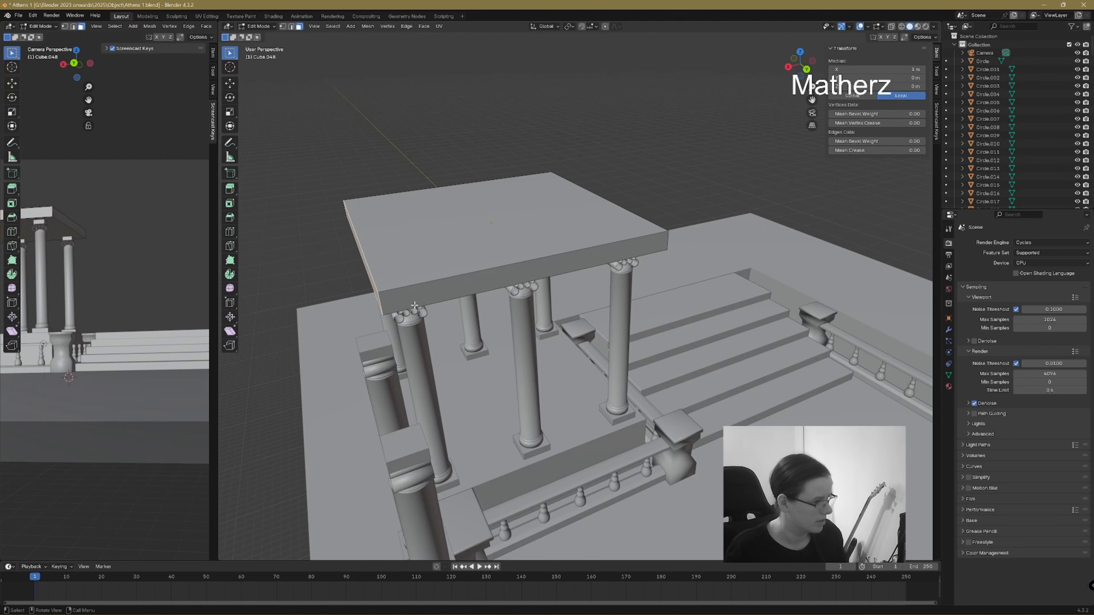
key(g)
key(x)
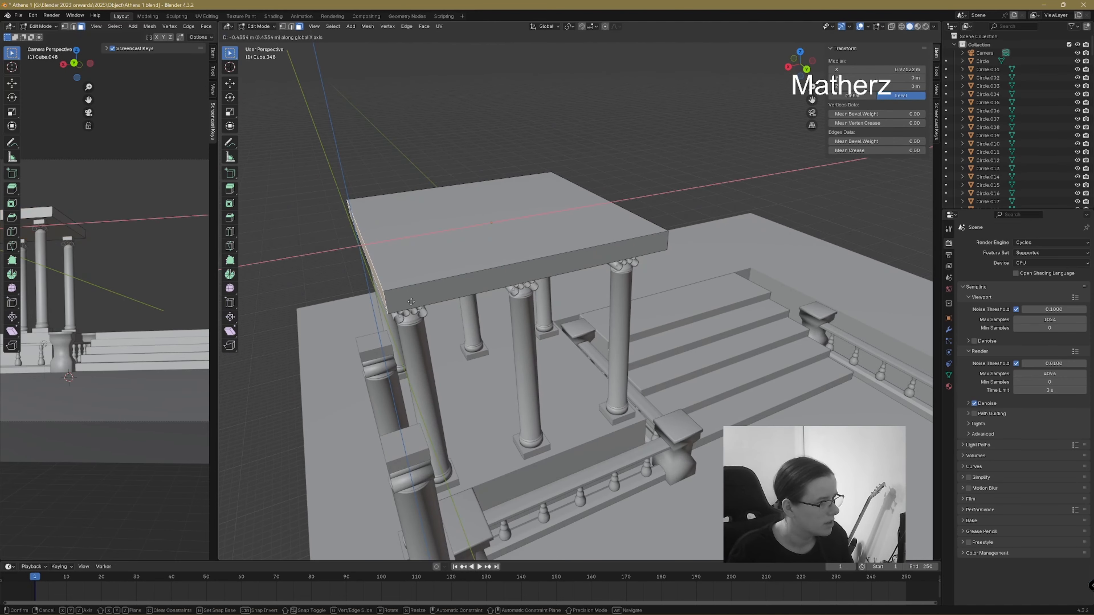
click(411, 302)
- Select the roof slab's top face and lower it along Z to leave a thin plate
middle_drag(650, 286, 552, 276)
click(552, 190)
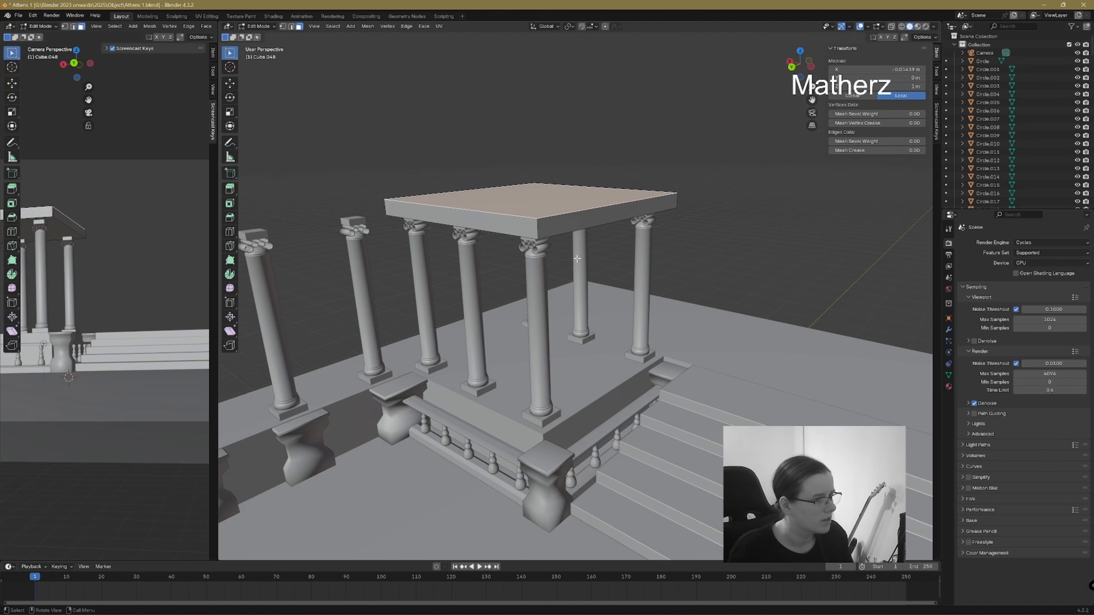
key(g)
key(z)
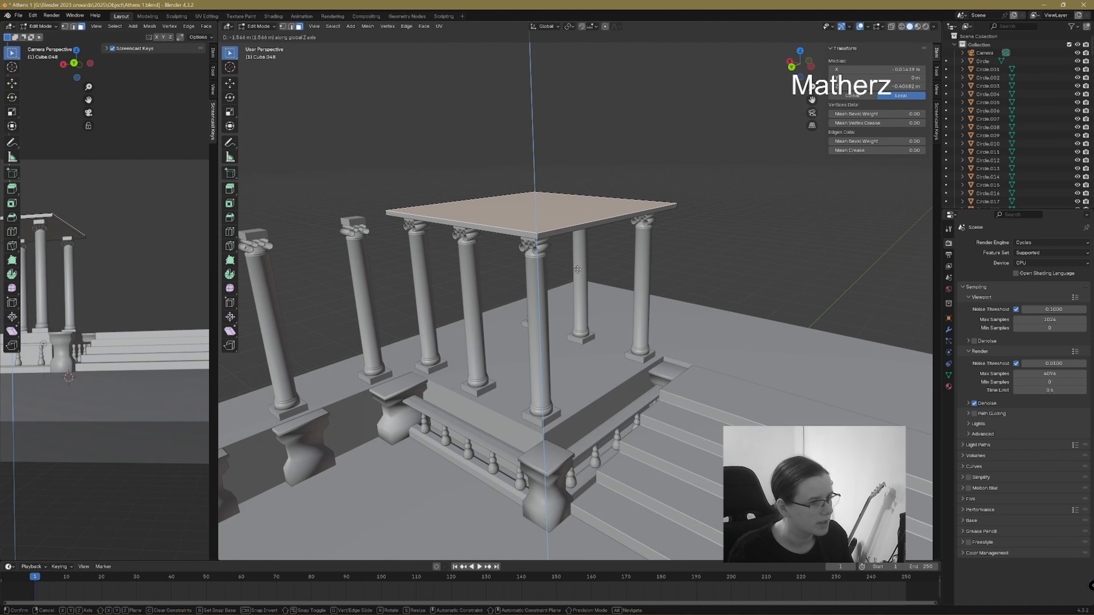
click(579, 270)
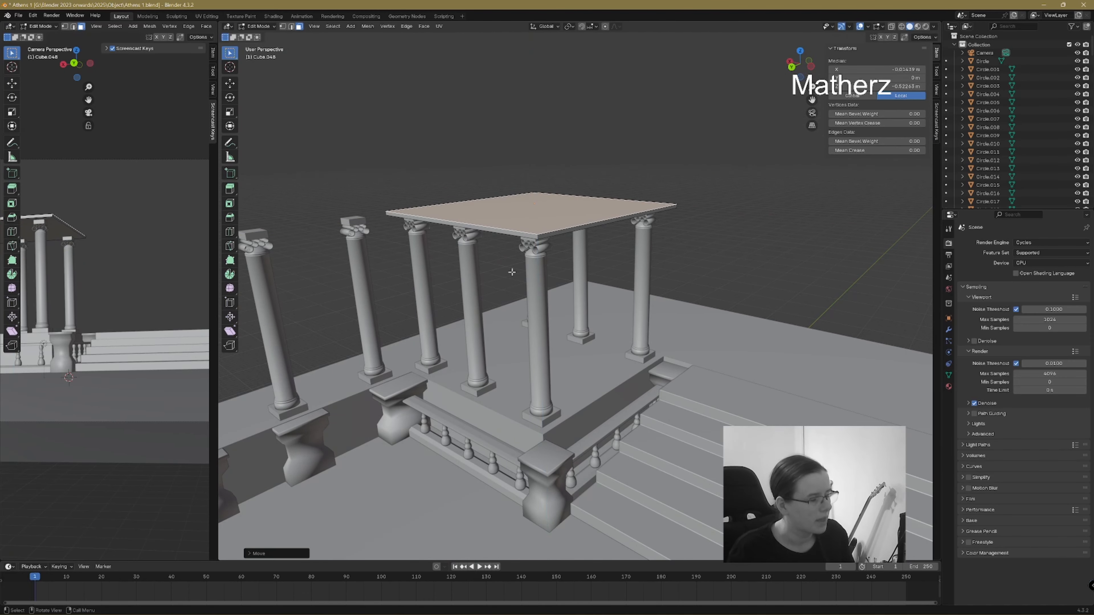
- Extrude the plate's top face in place, scale it slightly inward and extrude it upward to form a recessed tier
mouse_move(659, 241)
middle_down()
mouse_move(647, 264)
mouse_move(616, 241)
mouse_move(667, 252)
mouse_move(659, 242)
middle_up()
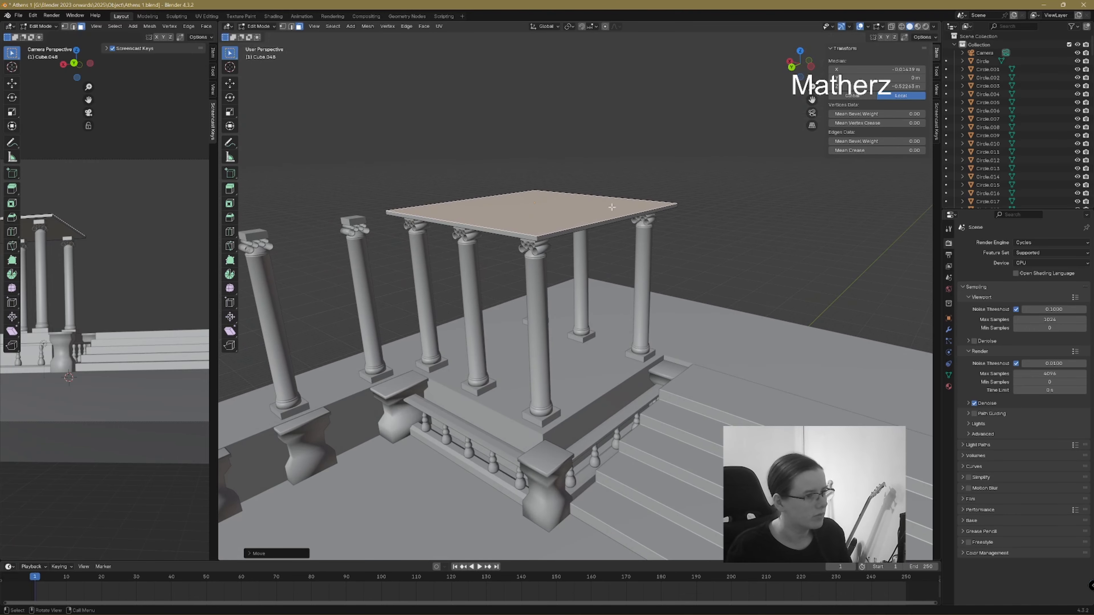
key(e)
click(624, 220)
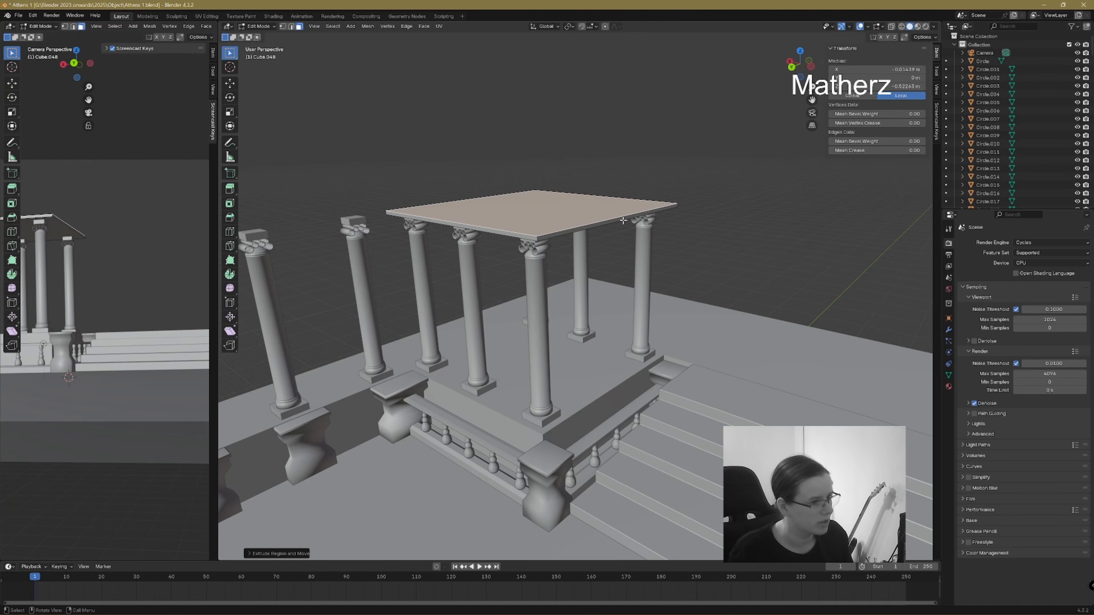
key(s)
click(623, 213)
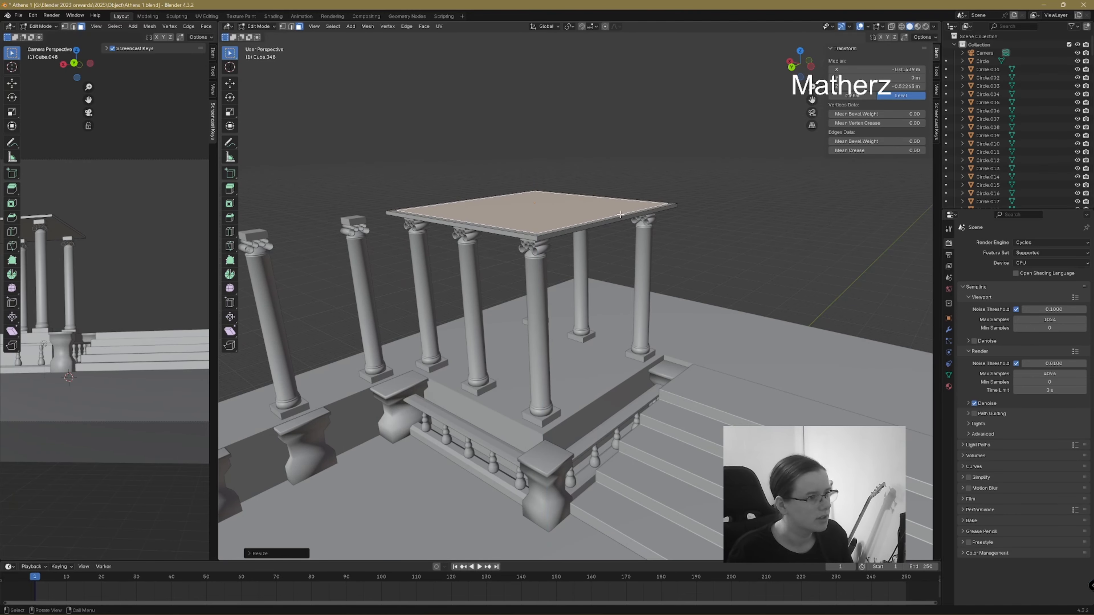
key(e)
click(622, 210)
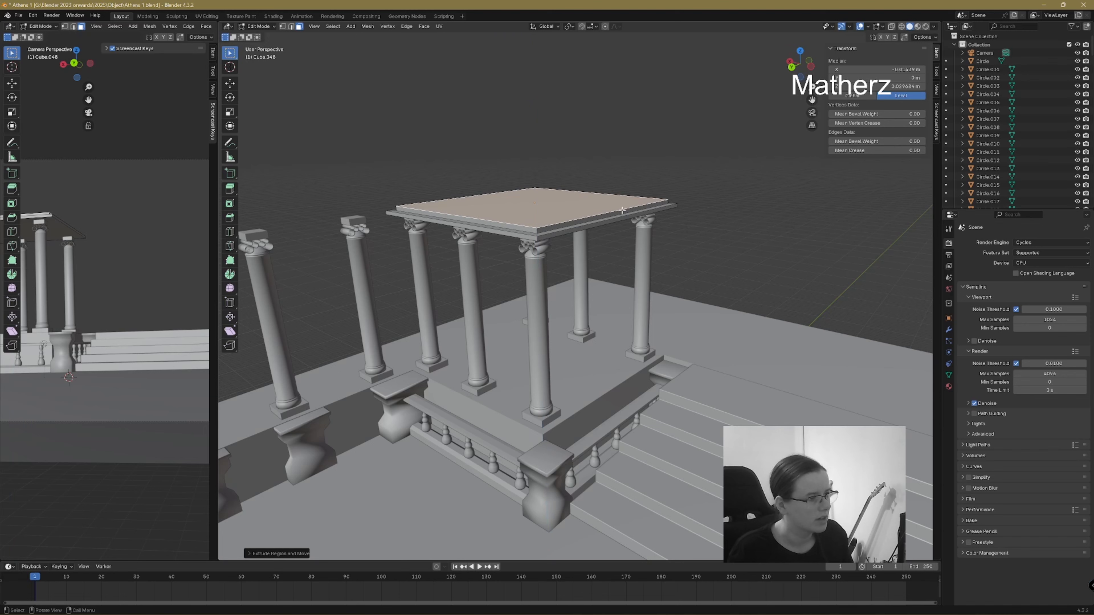
- Extrude the roof's top face slightly upward, scale it outward to about 1.04 and extrude it upward again to form an overhanging tier
key(e)
click(622, 208)
key(s)
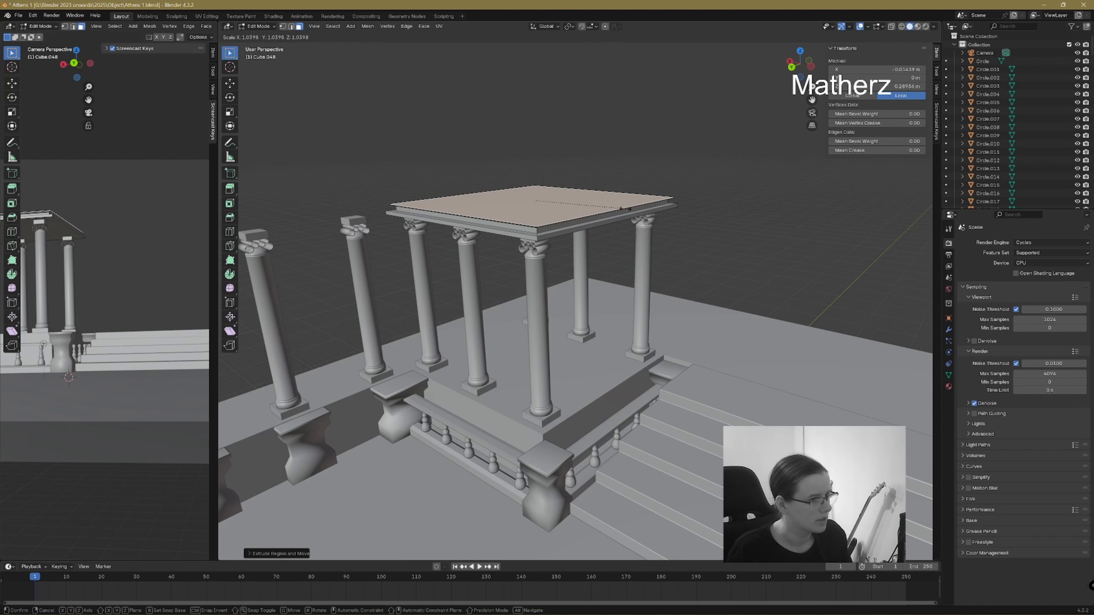
click(626, 208)
key(e)
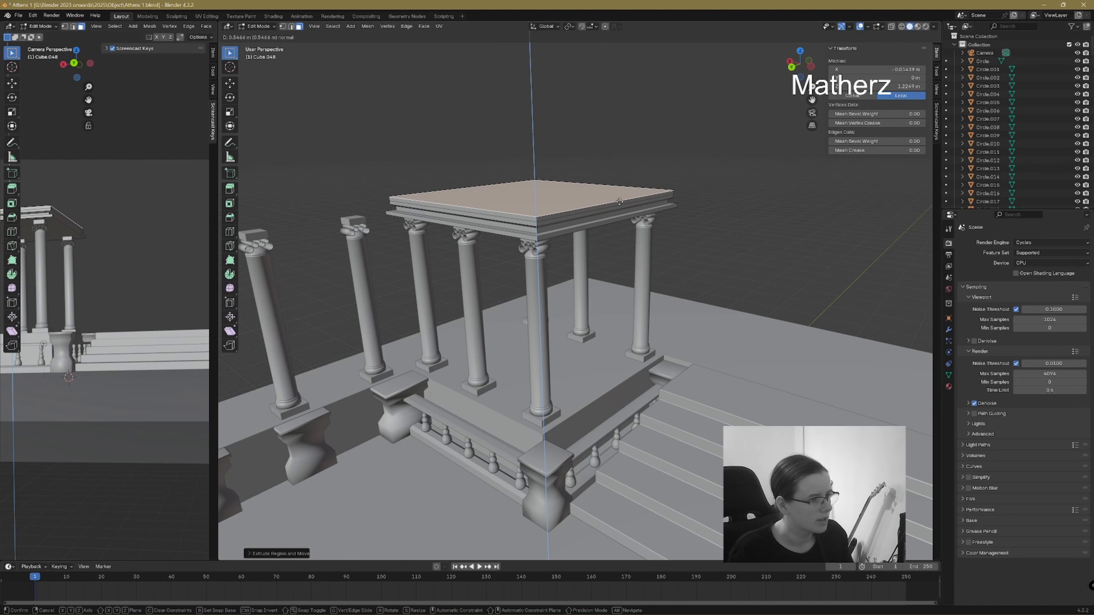
click(619, 202)
- Scale the roof's top face inward to about 0.95 and extrude it upward twice to add two stacked tiers
mouse_move(619, 202)
middle_down()
mouse_move(631, 232)
mouse_move(622, 214)
middle_up()
key(s)
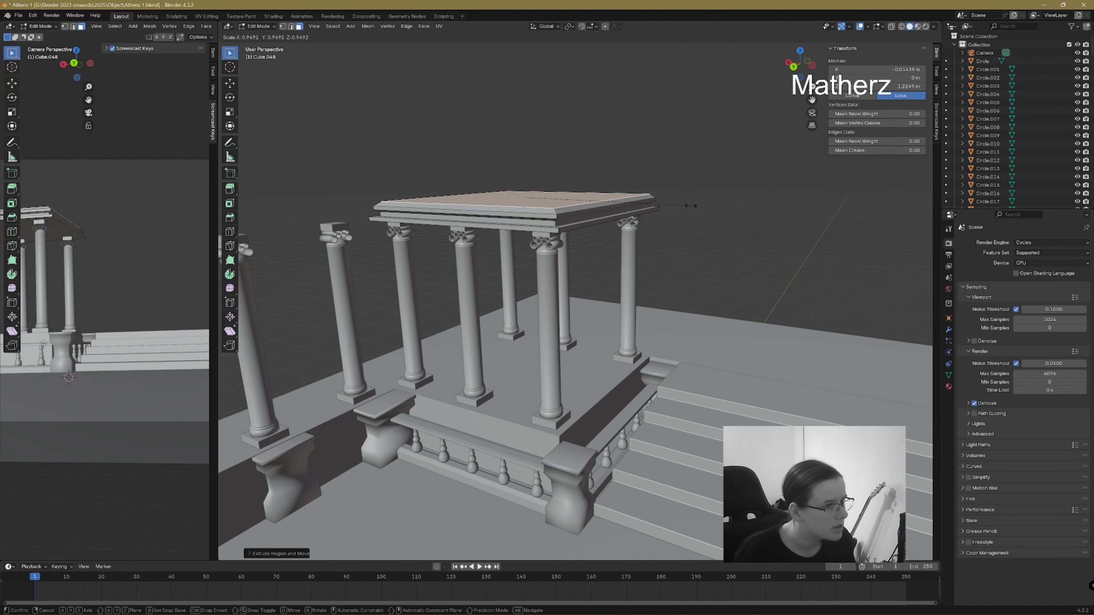
click(686, 202)
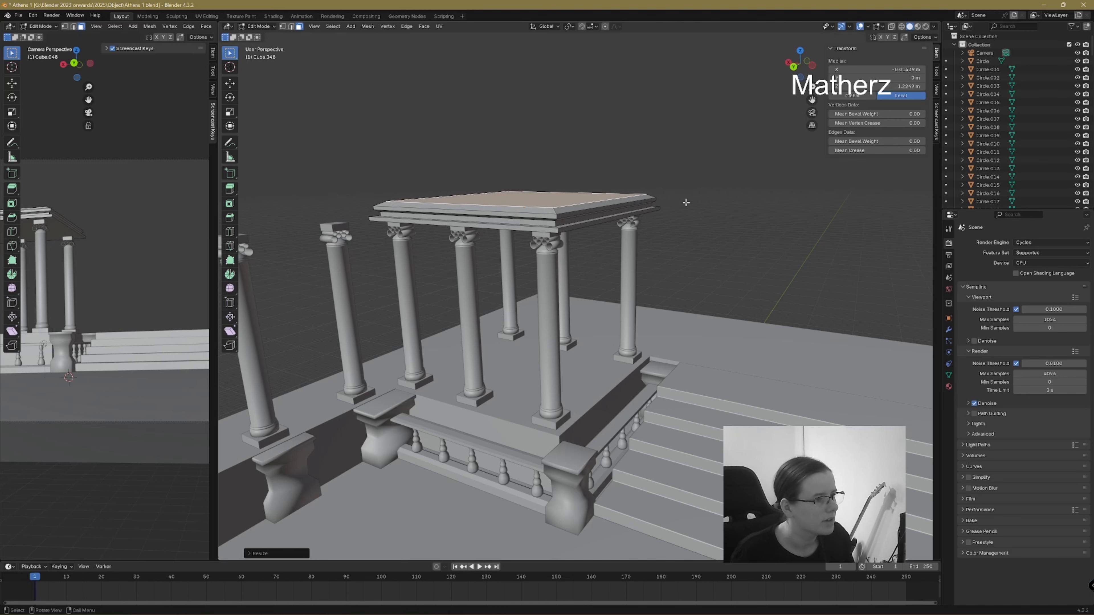
key(e)
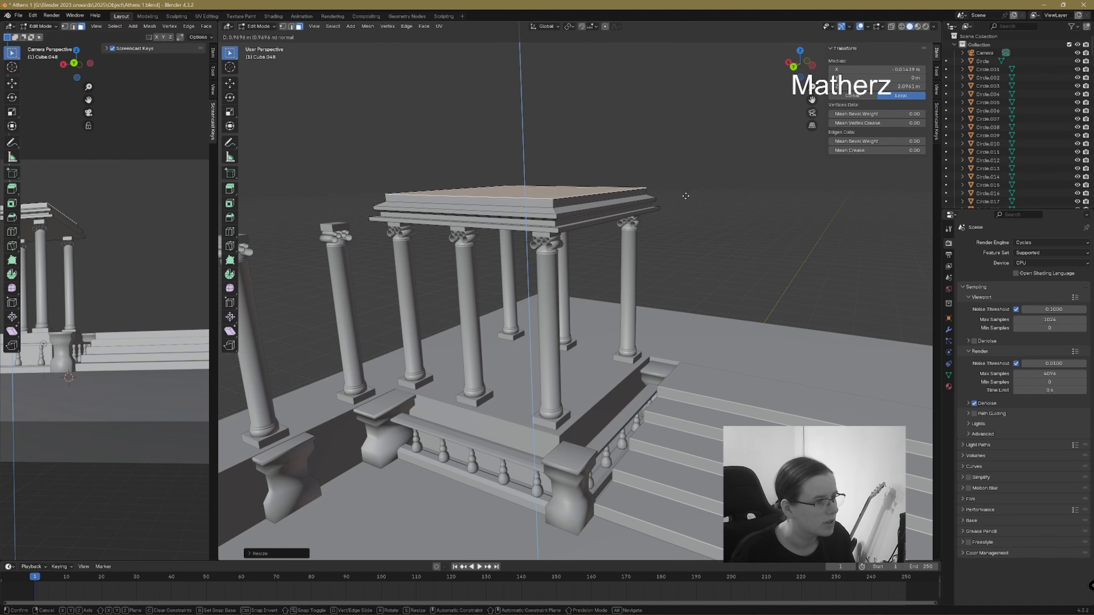
click(685, 197)
key(e)
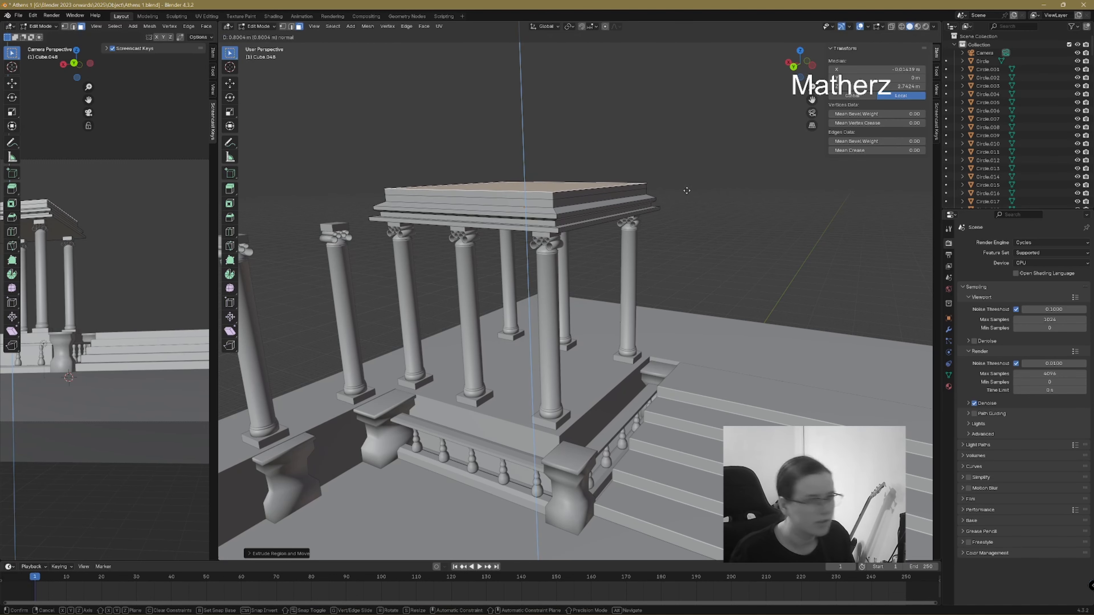
click(687, 191)
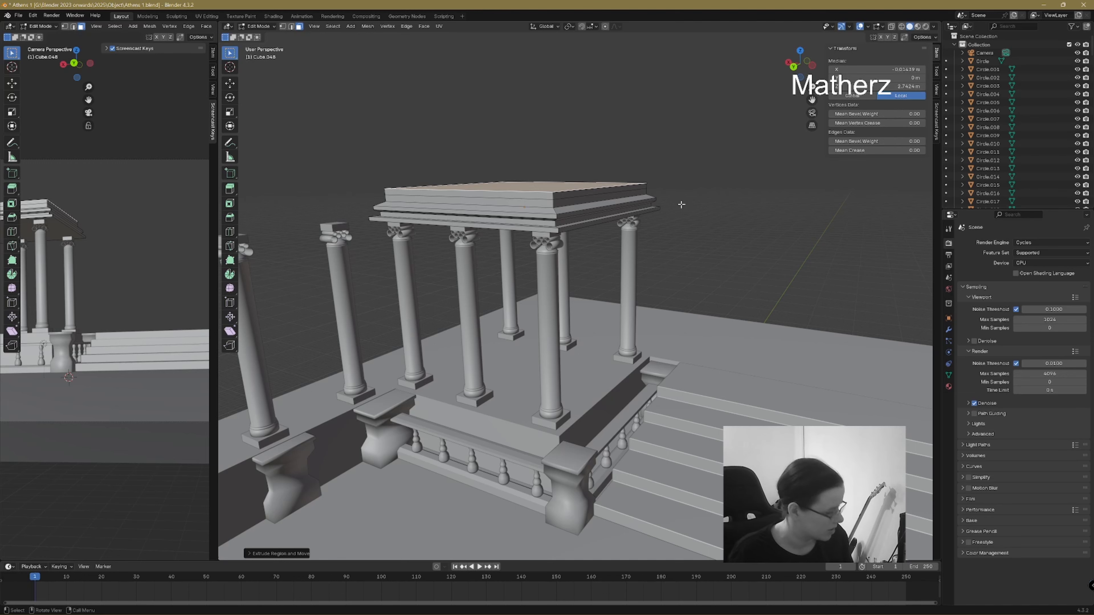
- Scale the roof's top face outward beyond the lower tiers and extrude it upward to start the overhanging eaves
key(s)
click(719, 210)
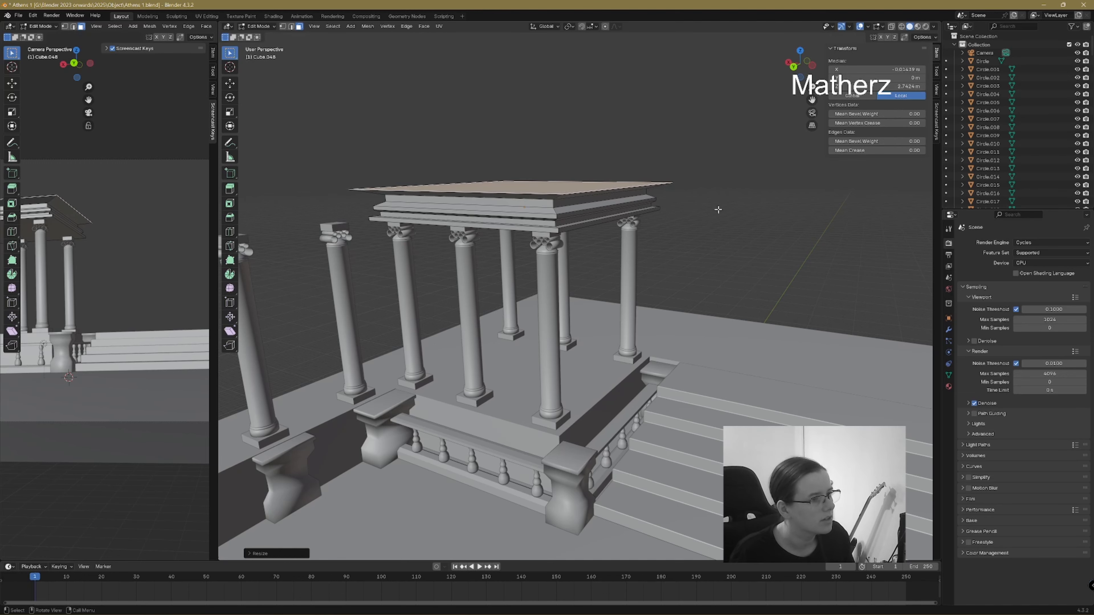
key(e)
click(720, 203)
- Scale the top face inward, raise it about 1.35 m along Z and shrink it slightly more to form a sloped hip roof
key(s)
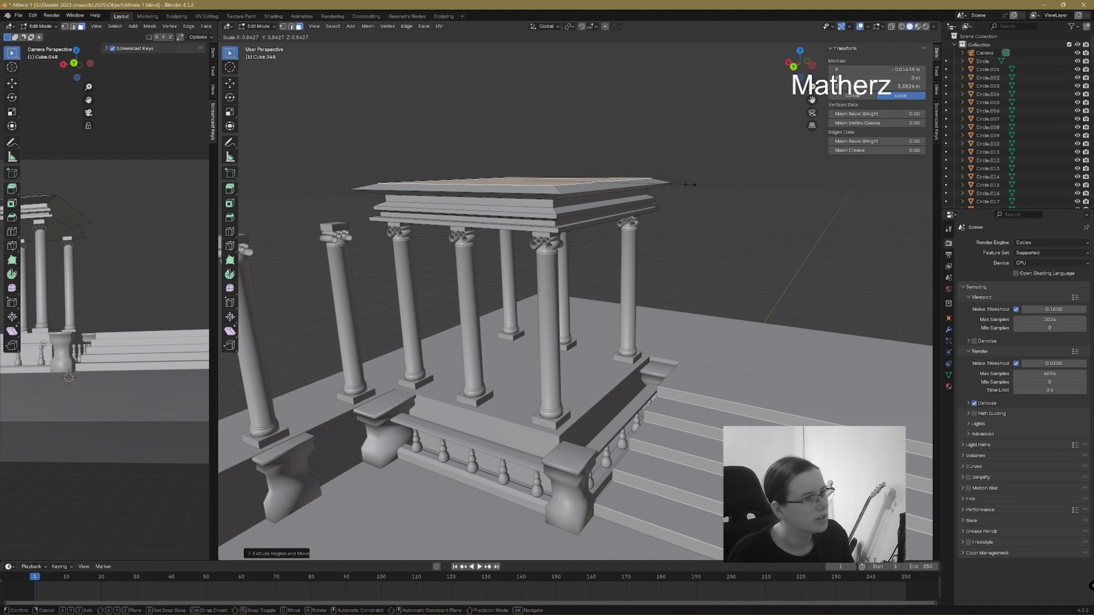
click(652, 174)
key(g)
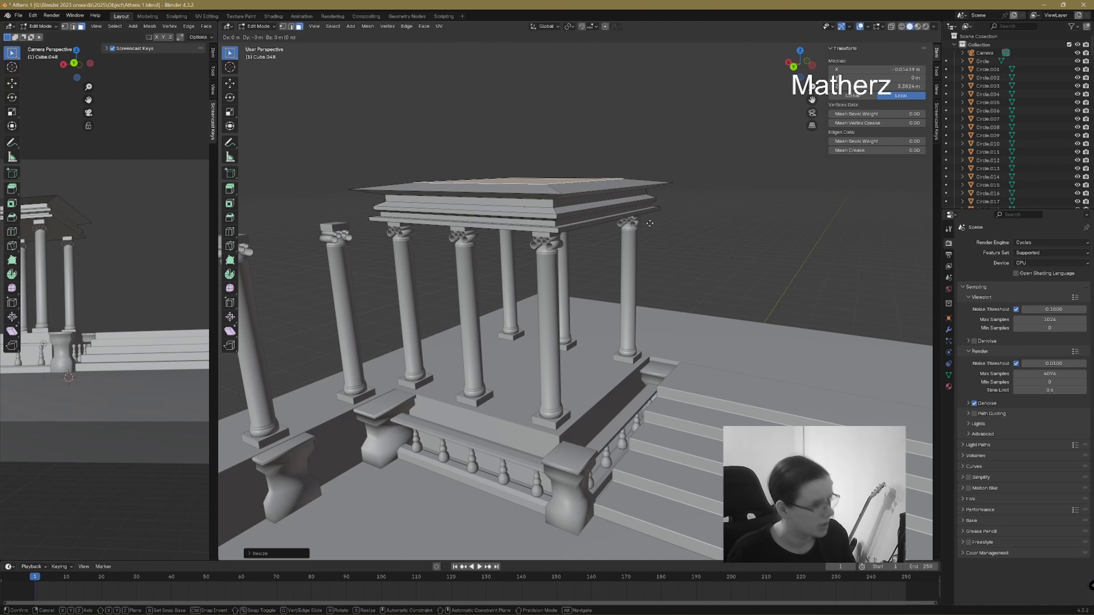
key(z)
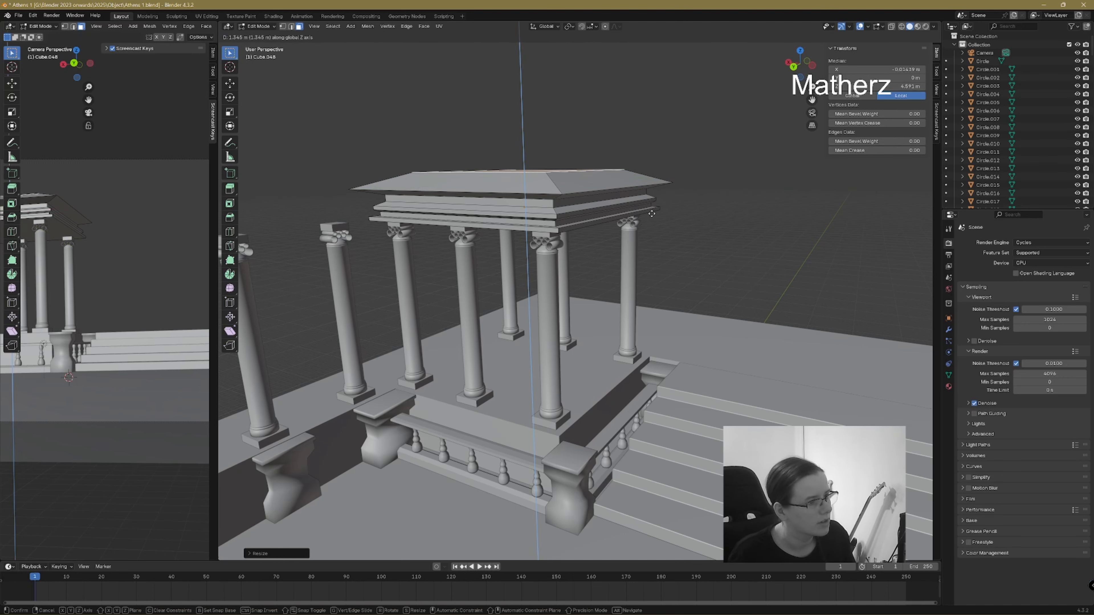
click(652, 214)
key(s)
click(676, 194)
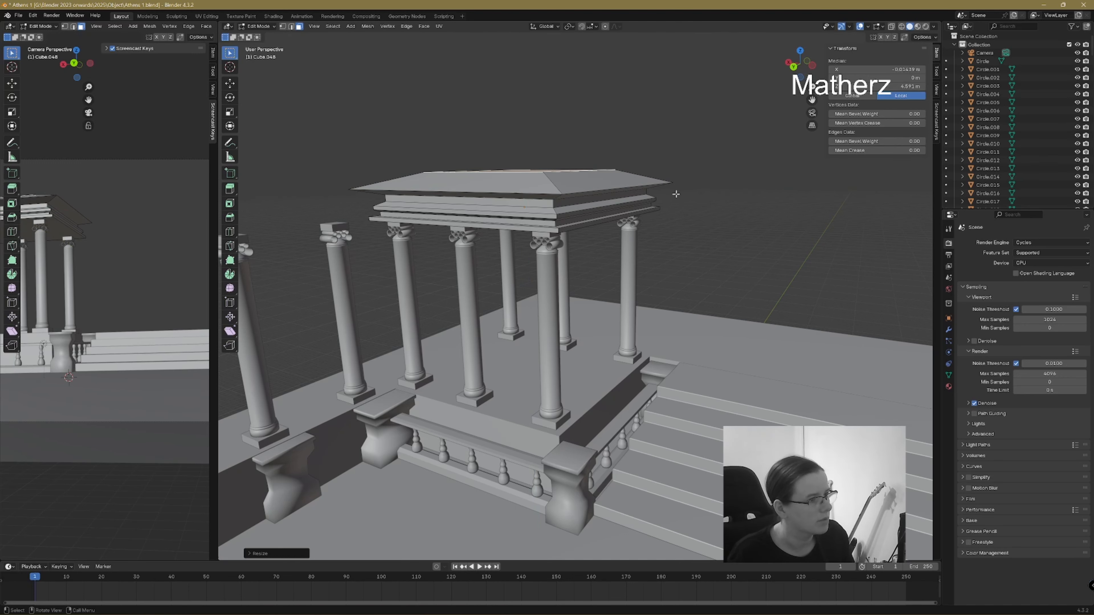
- Return to Object Mode and flatten the whole roof along Z to a Z scale of about 0.8
click(258, 26)
click(261, 33)
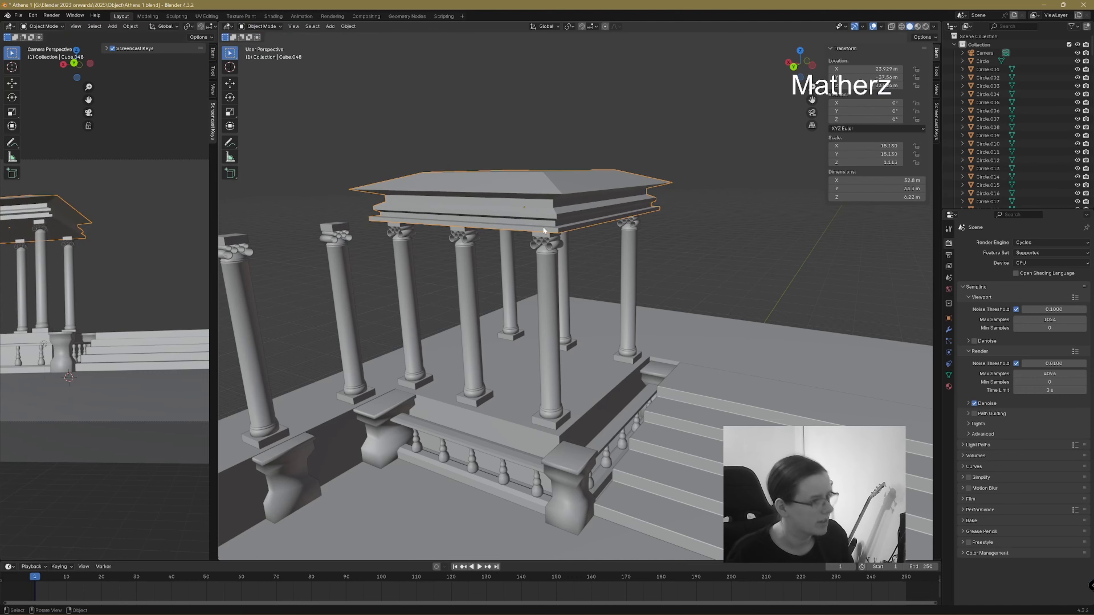
key(s)
key(z)
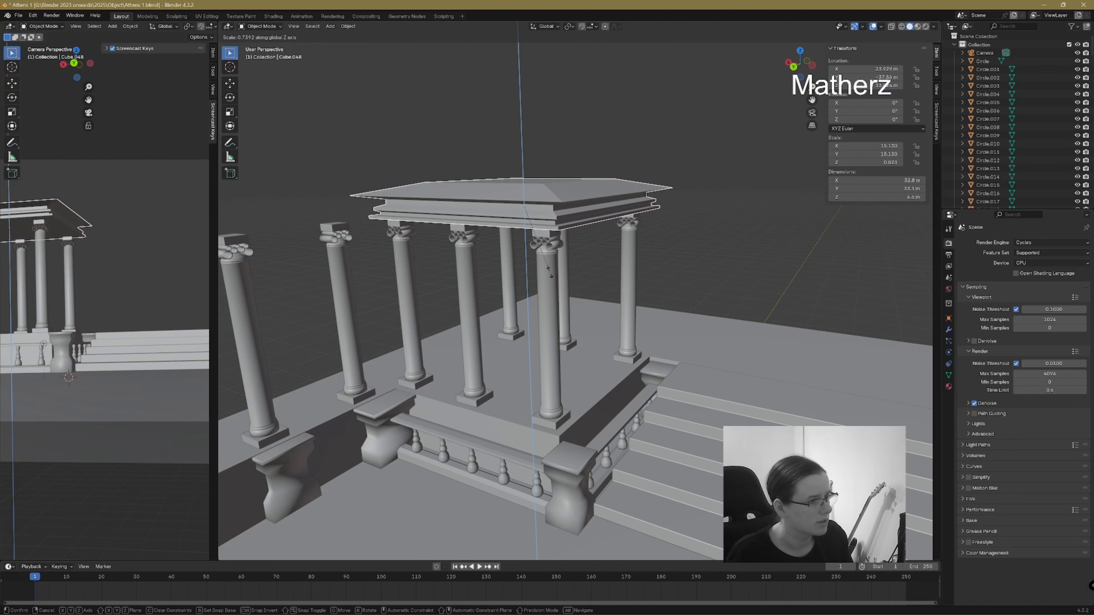
click(550, 273)
- Apply Shade Smooth to the roof object
middle_drag(549, 273, 756, 224)
right_click(580, 224)
click(580, 224)
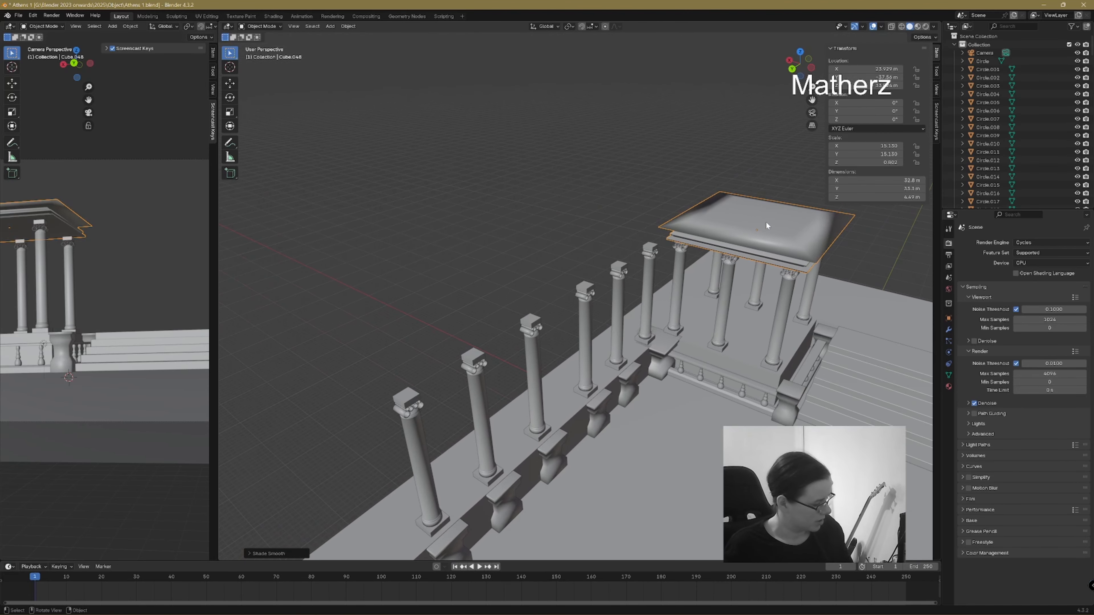
- Duplicate the roof and move the copy along the X axis, beyond the original roof's far side
key(shift+d)
key(x)
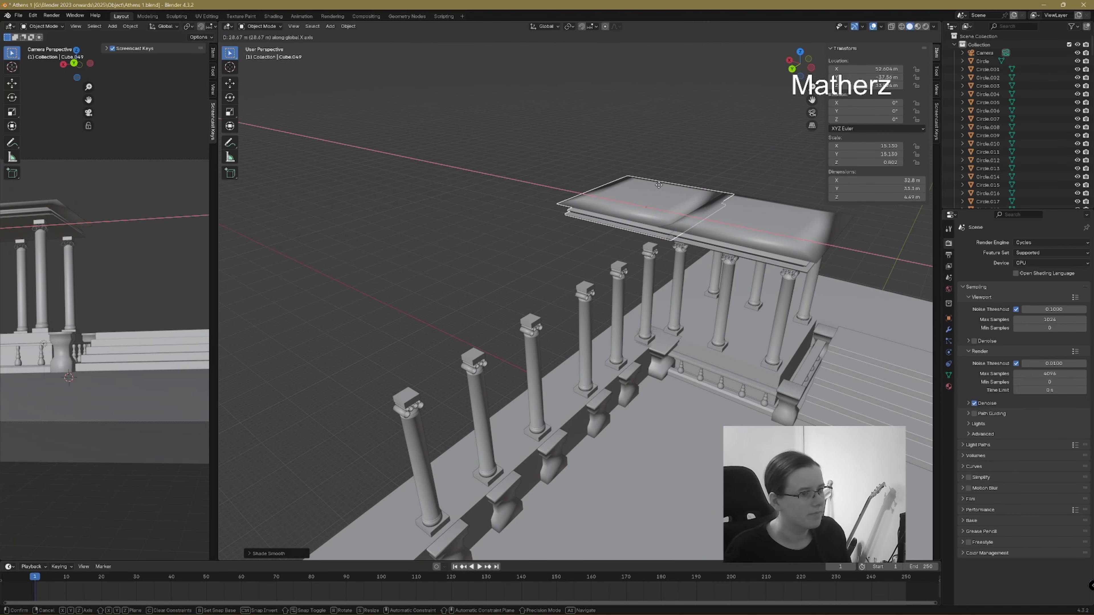
- Place the duplicated roof about 28.7 m away along X and stretch it along Y to about 76 m long
click(659, 185)
key(s)
key(y)
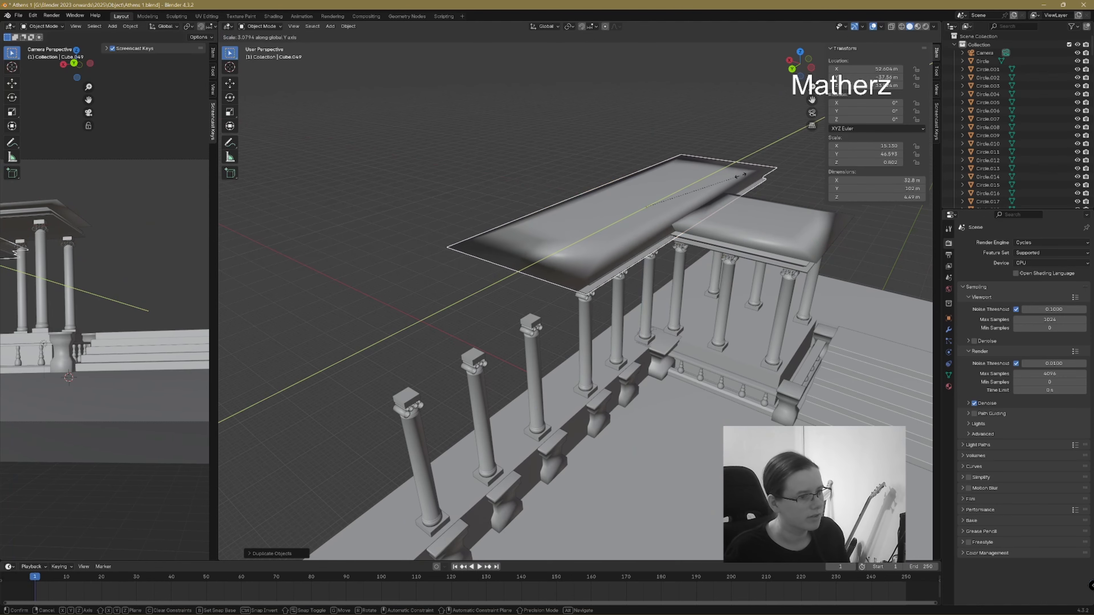
click(718, 184)
- Slide the stretched roof along Y so it sits over the row of side columns
middle_drag(718, 185, 651, 228)
key(g)
key(y)
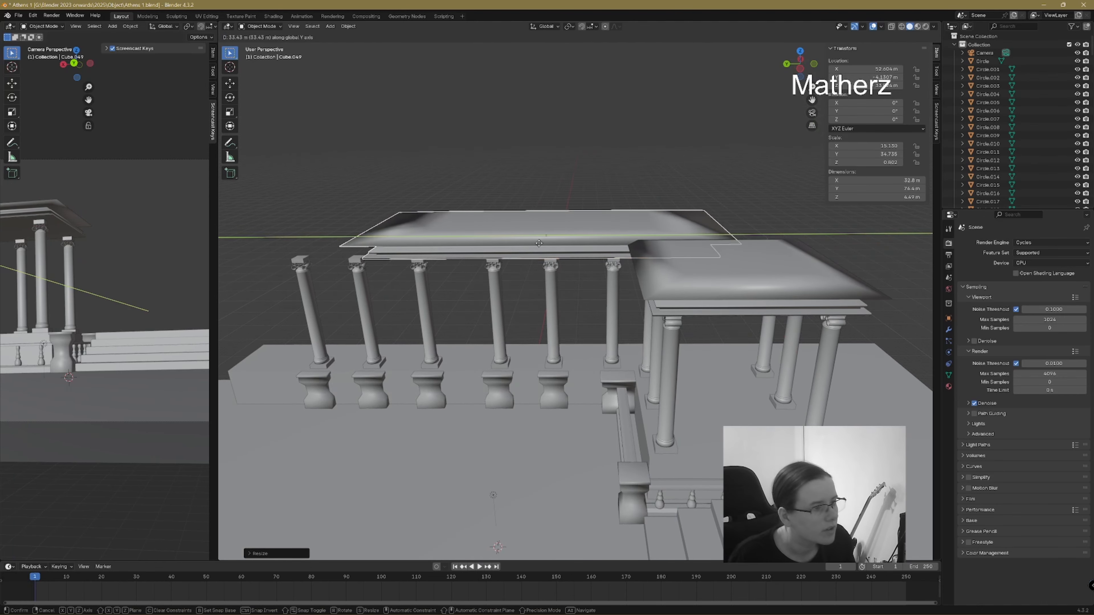
click(459, 240)
middle_drag(459, 240, 571, 291)
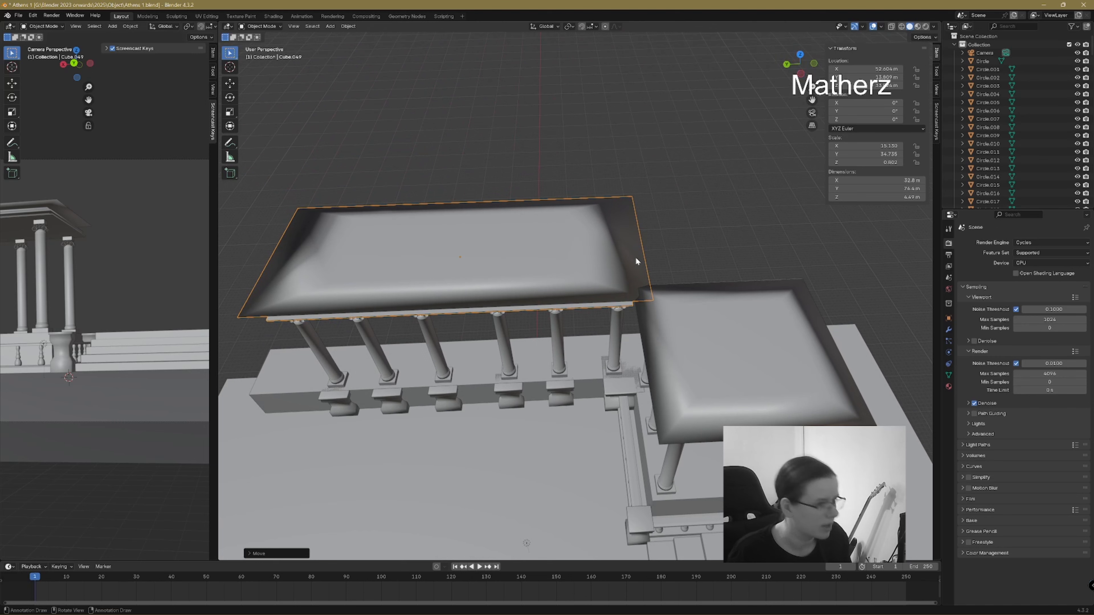
- Lengthen the side roof along Y to about 91.6 m and shift it along Y toward the corner roof
key(s)
key(y)
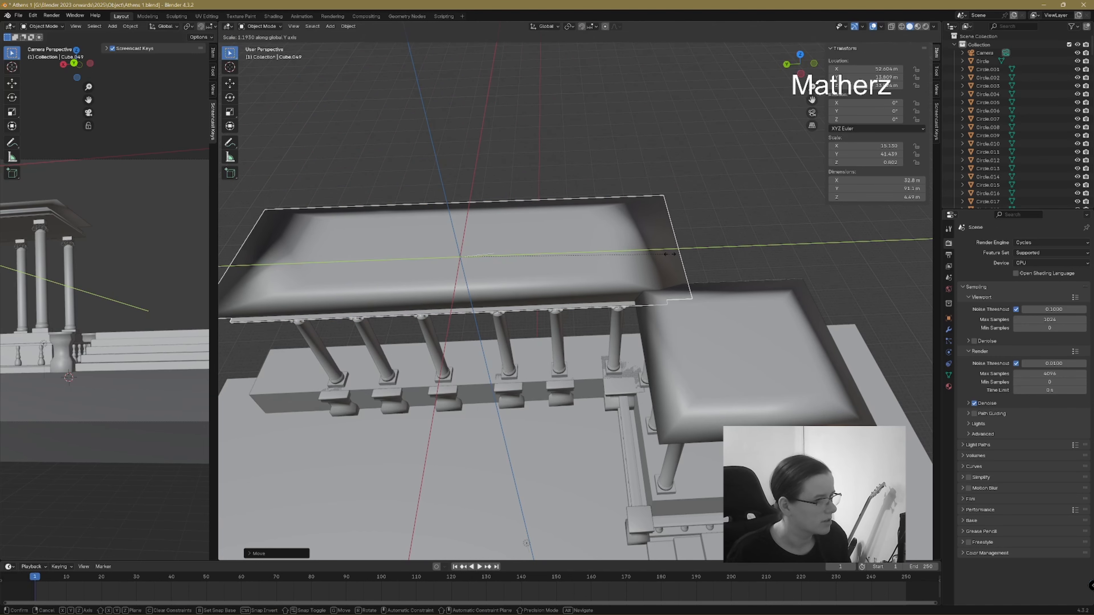
click(661, 254)
key(g)
key(x)
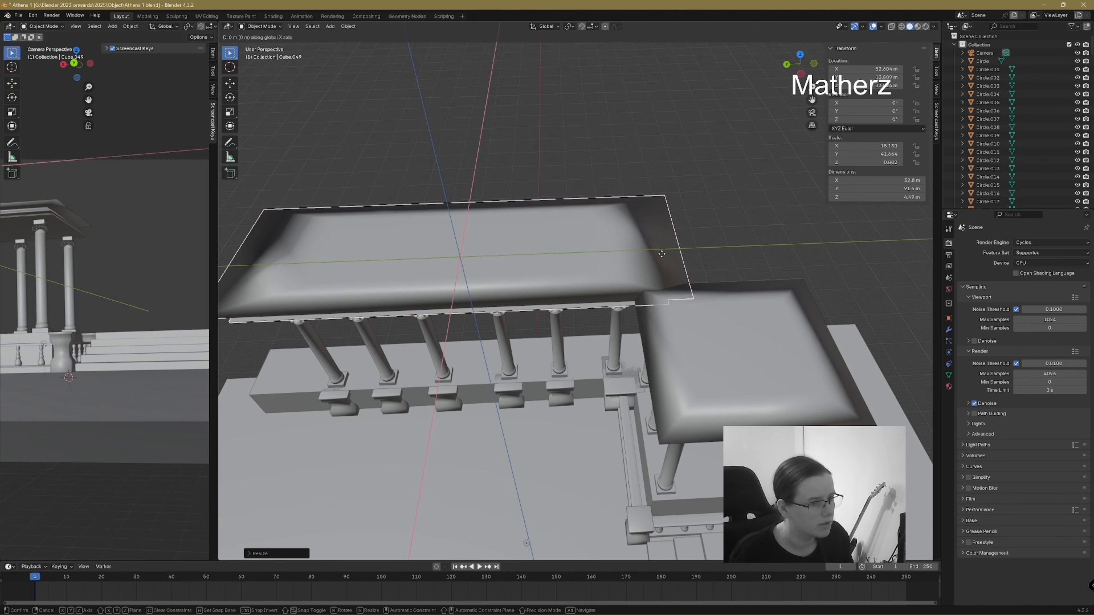
click(740, 255)
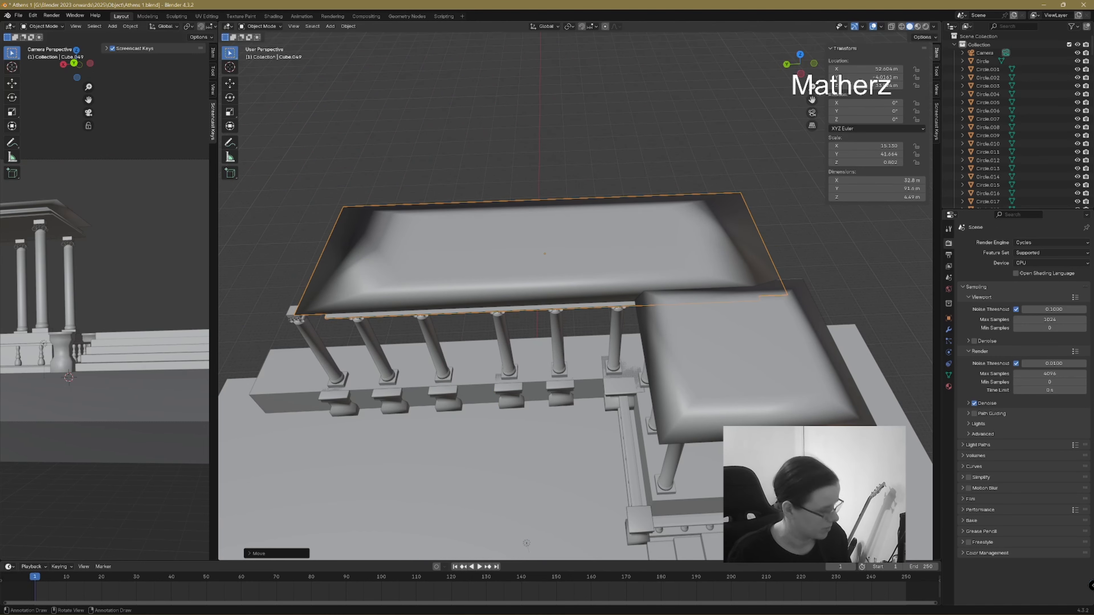
- Lengthen the side roof along Y to about 110 m and shift it about 1.5 m along Y
key(s)
key(y)
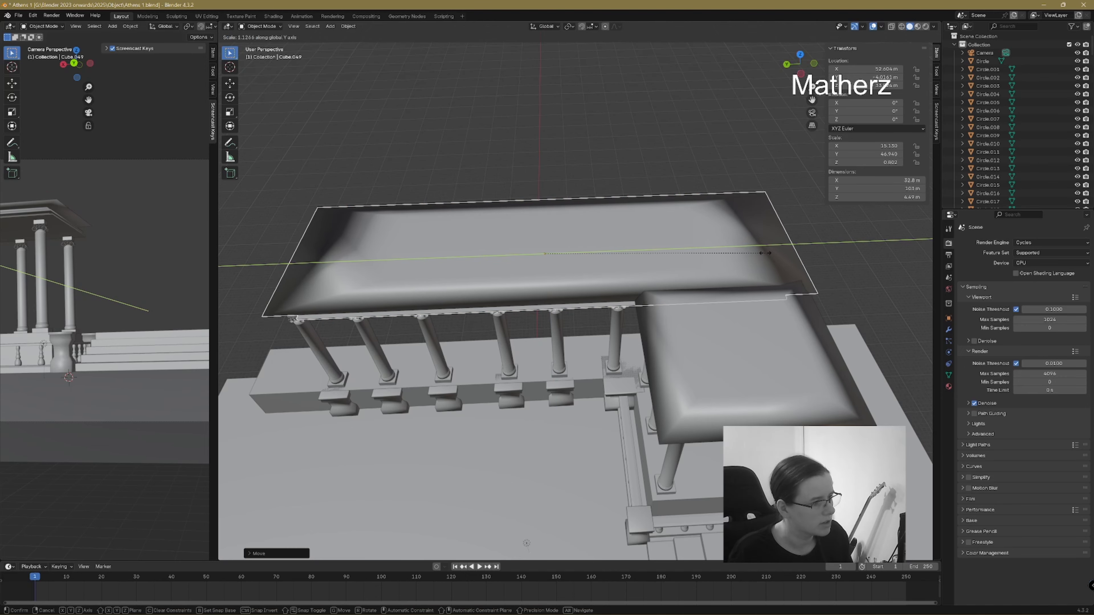
click(780, 254)
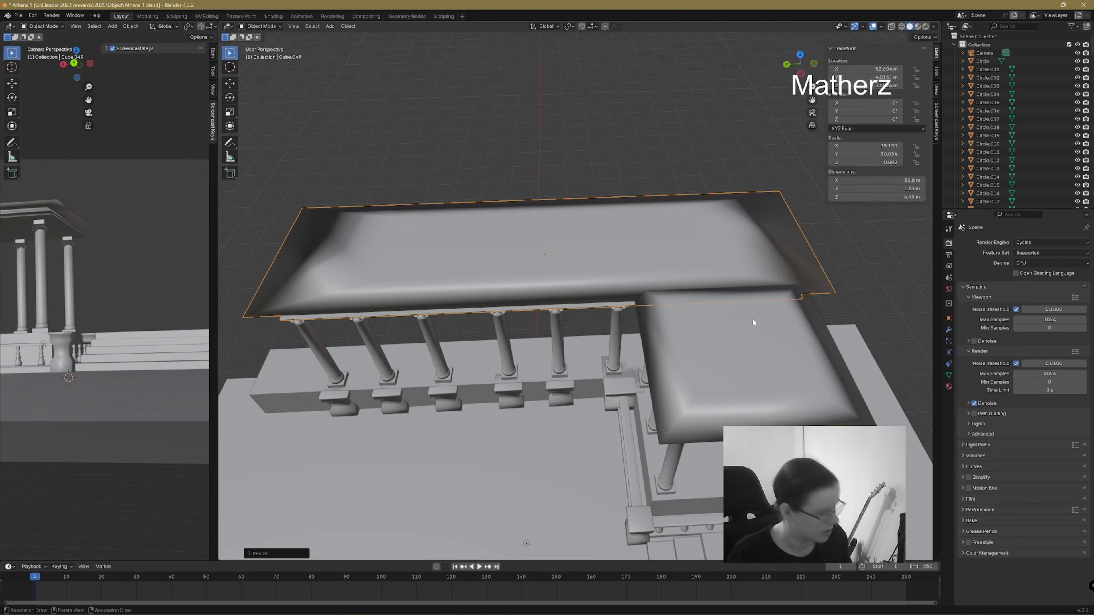
middle_drag(752, 318, 760, 278)
key(g)
key(y)
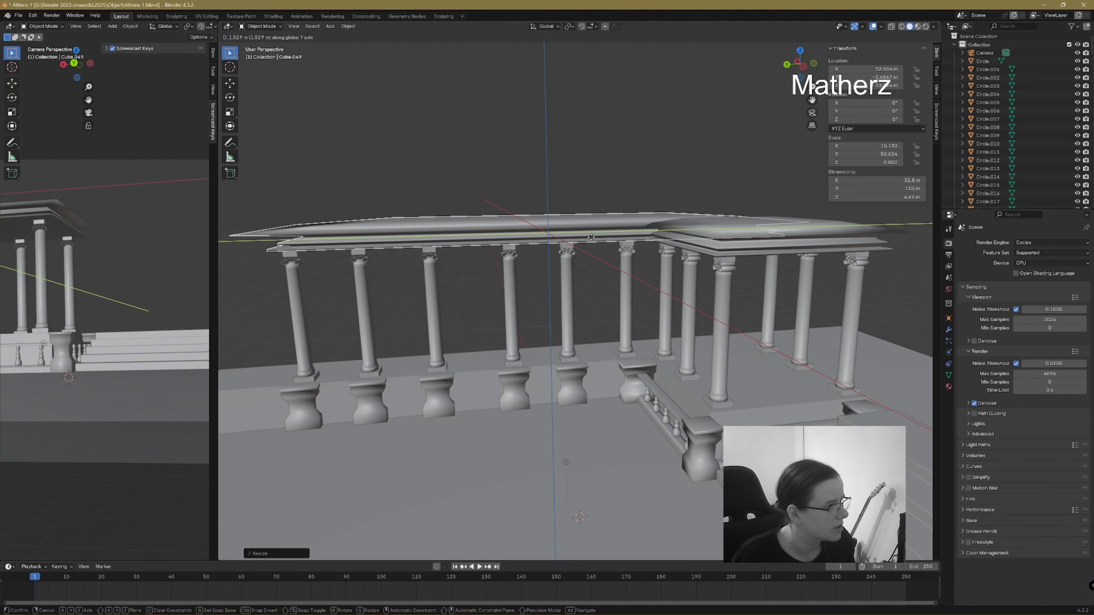
click(591, 237)
- Open the long side roof in Edit Mode and switch to edge selection
click(264, 26)
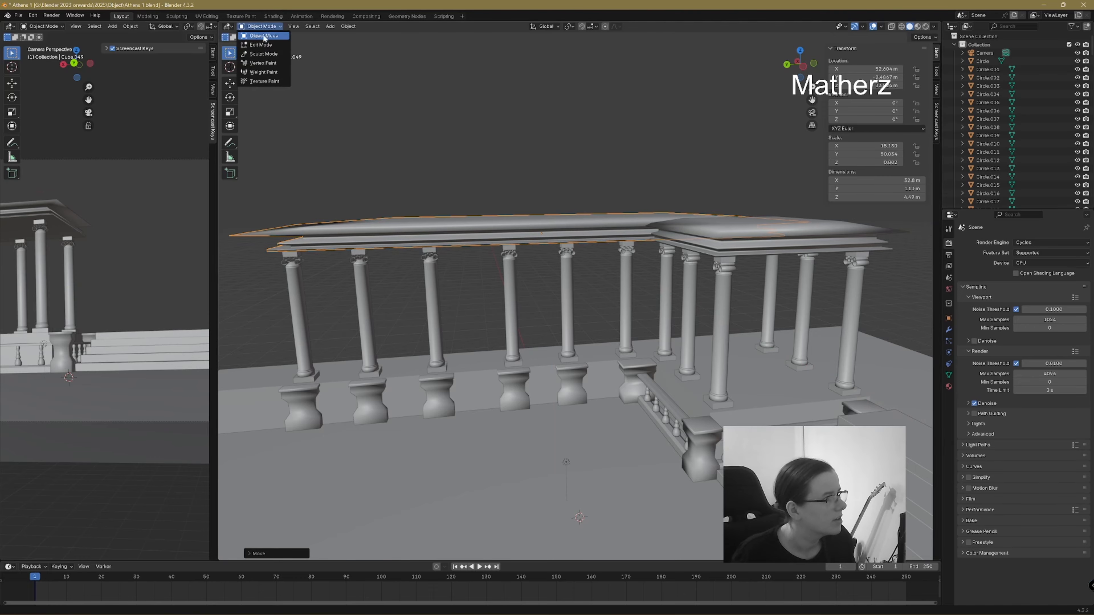
click(263, 47)
scroll(339, 241, up, 5)
middle_drag(340, 264, 351, 306)
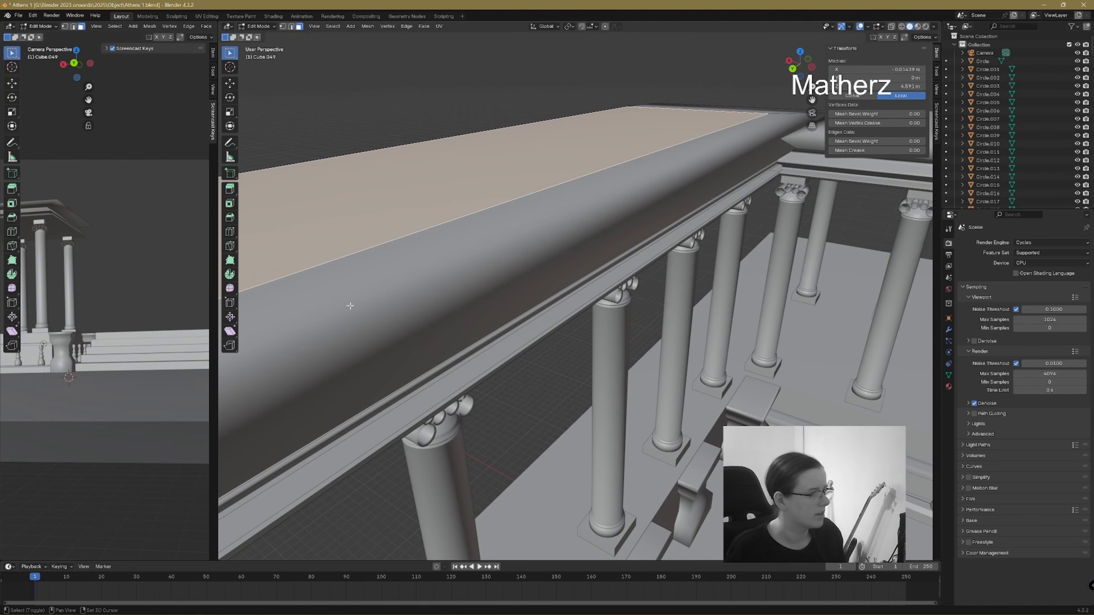
scroll(353, 306, down, 4)
middle_drag(369, 354, 391, 334)
click(445, 229)
middle_drag(446, 228, 322, 49)
click(298, 27)
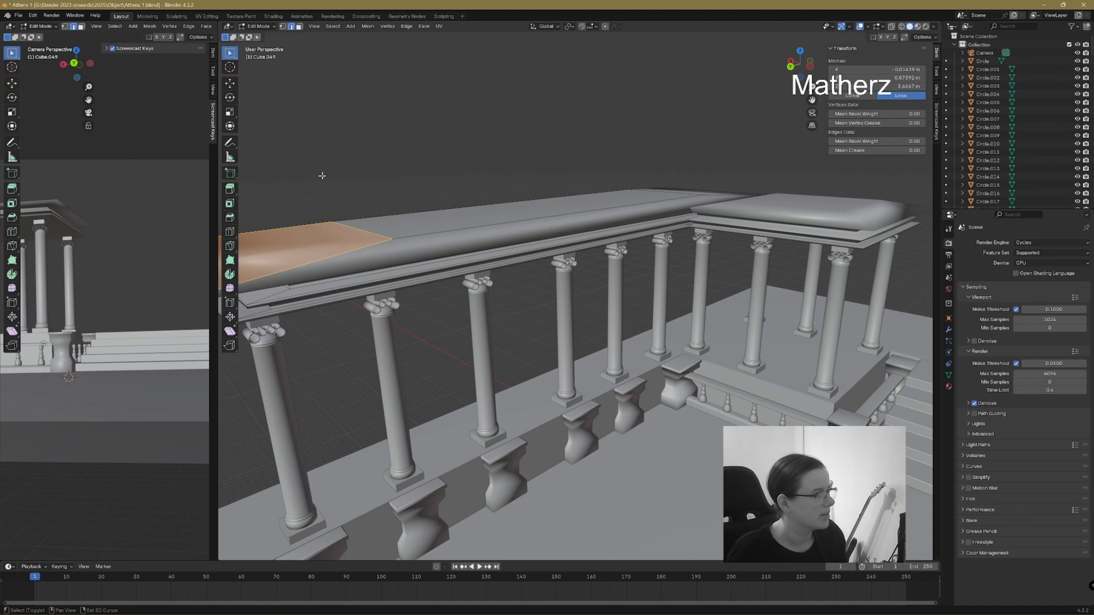
- Select the overhanging moulding edges at both ends of the long roof and scale them inward along Y to about 0.9
shift+middle_drag(322, 176, 438, 157)
click(405, 238)
middle_drag(410, 269, 401, 218)
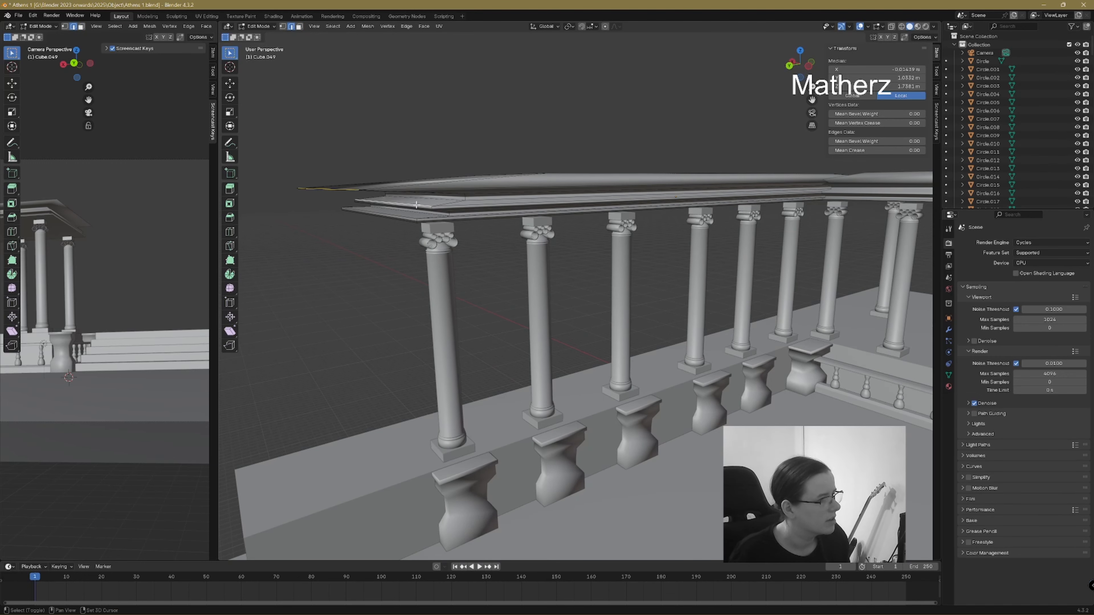
scroll(426, 224, up, 5)
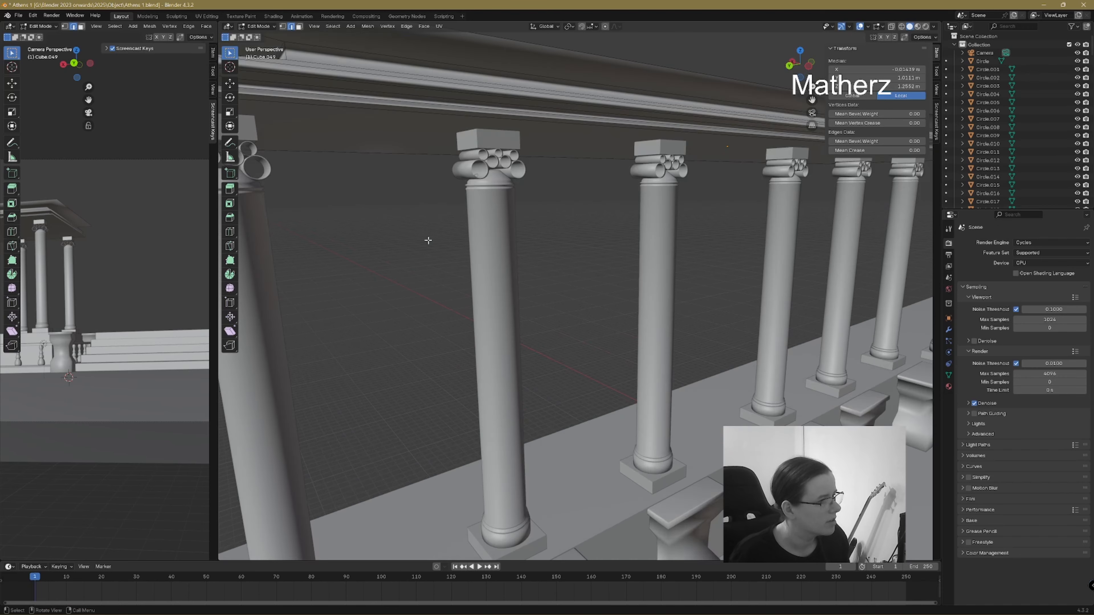
middle_drag(375, 232, 359, 190)
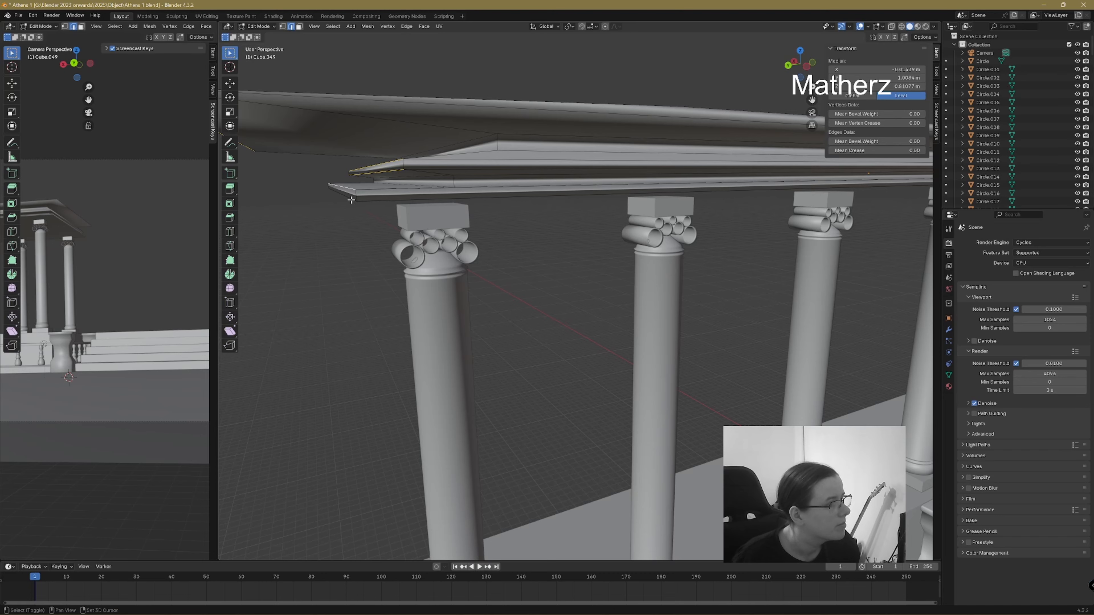
middle_drag(509, 242, 640, 213)
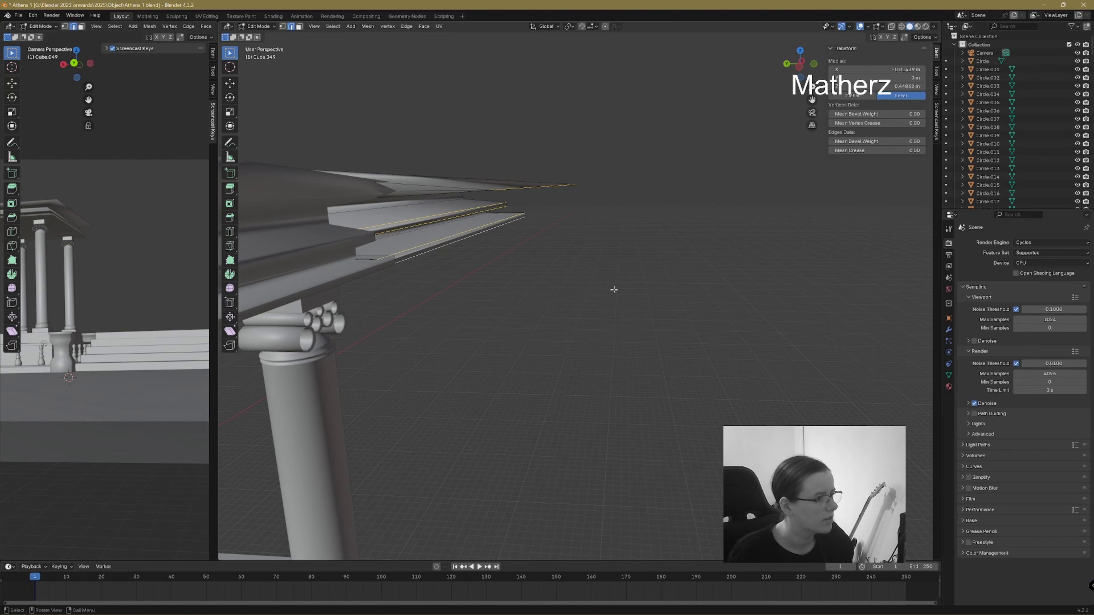
key(s)
key(y)
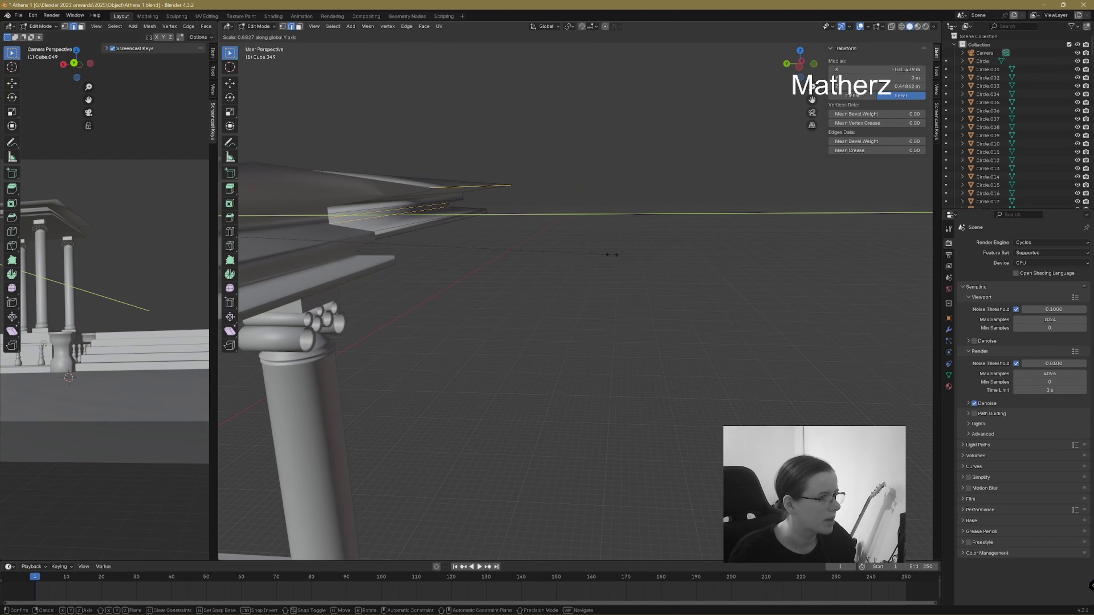
click(628, 262)
- Using face selection, pull the lowest end face of the long roof's moulding outward along Y by about 2.5 m
scroll(628, 261, down, 6)
middle_drag(604, 268, 544, 164)
scroll(382, 384, up, 3)
scroll(621, 239, down, 2)
scroll(487, 233, up, 4)
scroll(490, 231, down, 4)
middle_drag(490, 230, 510, 241)
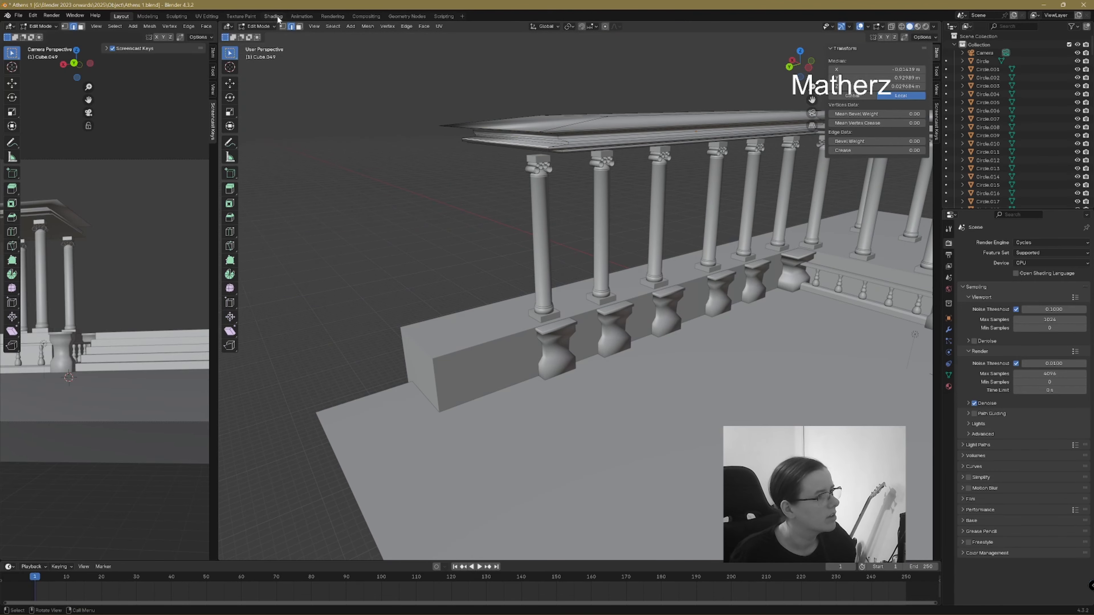
click(299, 26)
click(511, 145)
middle_drag(617, 194, 586, 205)
scroll(466, 178, up, 4)
shift+middle_drag(467, 178, 589, 223)
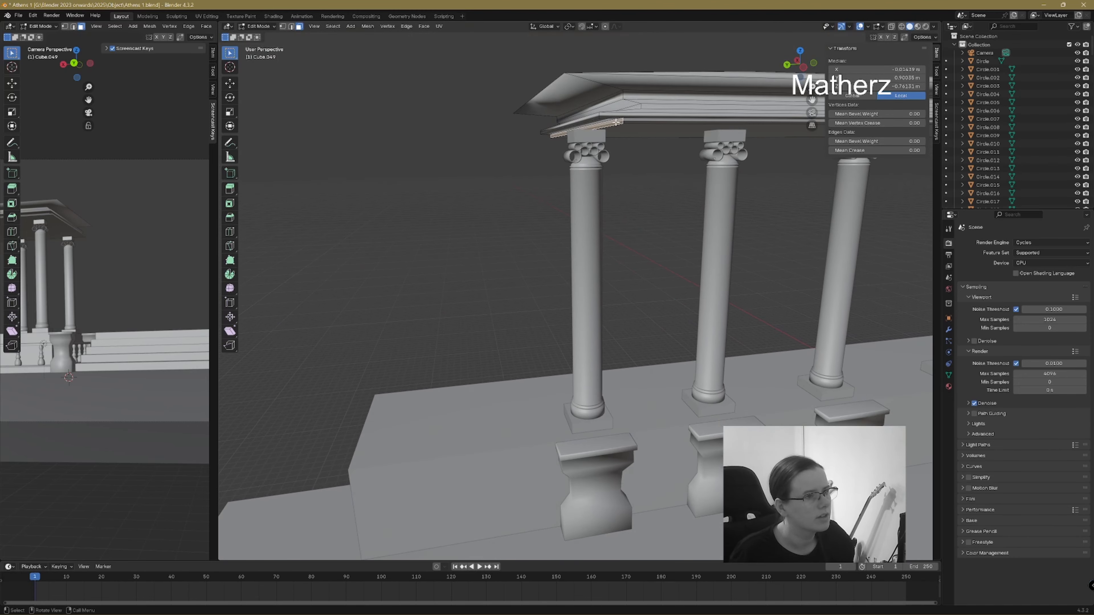
key(g)
key(y)
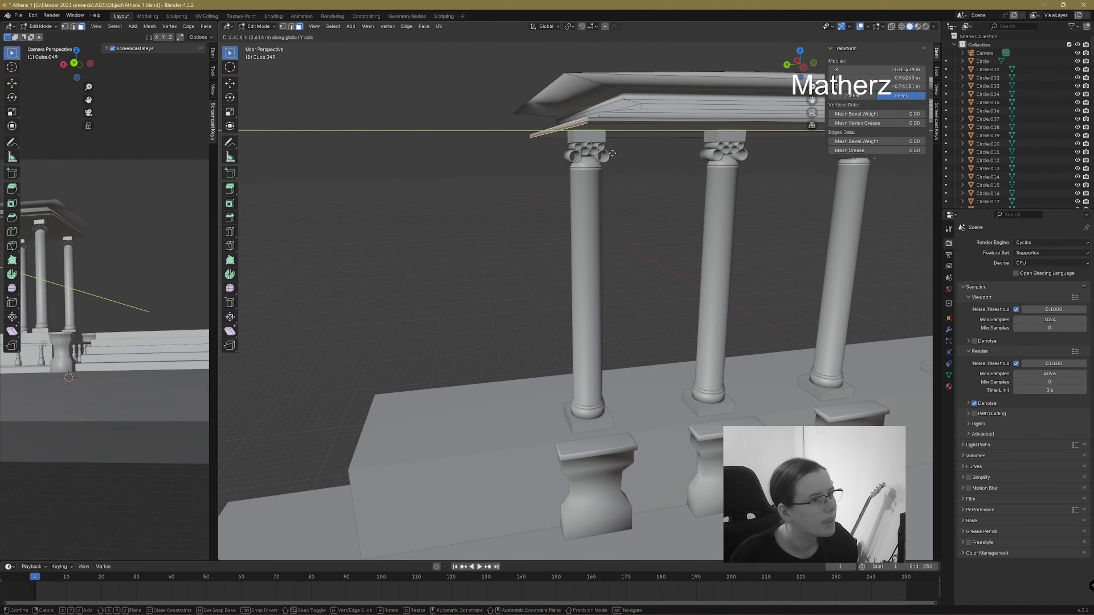
click(614, 154)
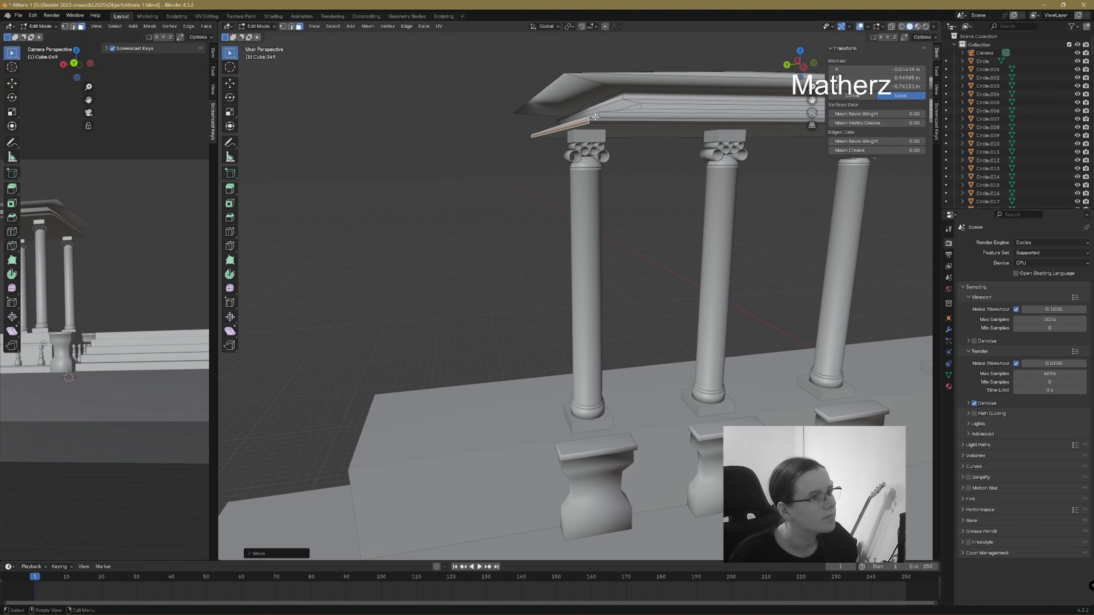
- Move the next three end faces of the roof moulding outward along Y to form an even stepped cornice, and clear the selection
key(g)
key(y)
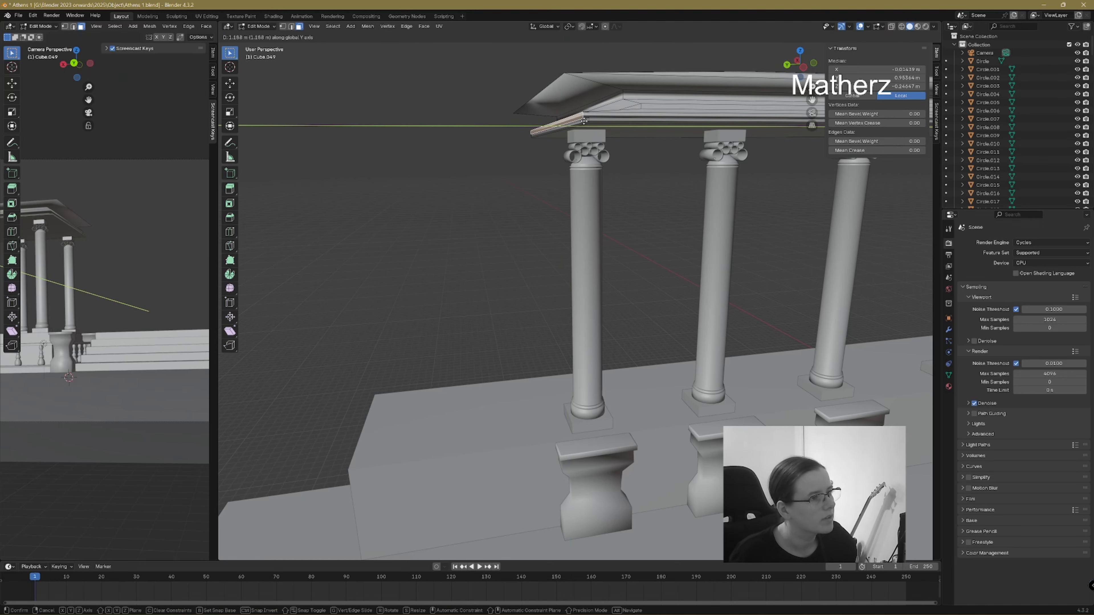
click(587, 122)
key(g)
key(y)
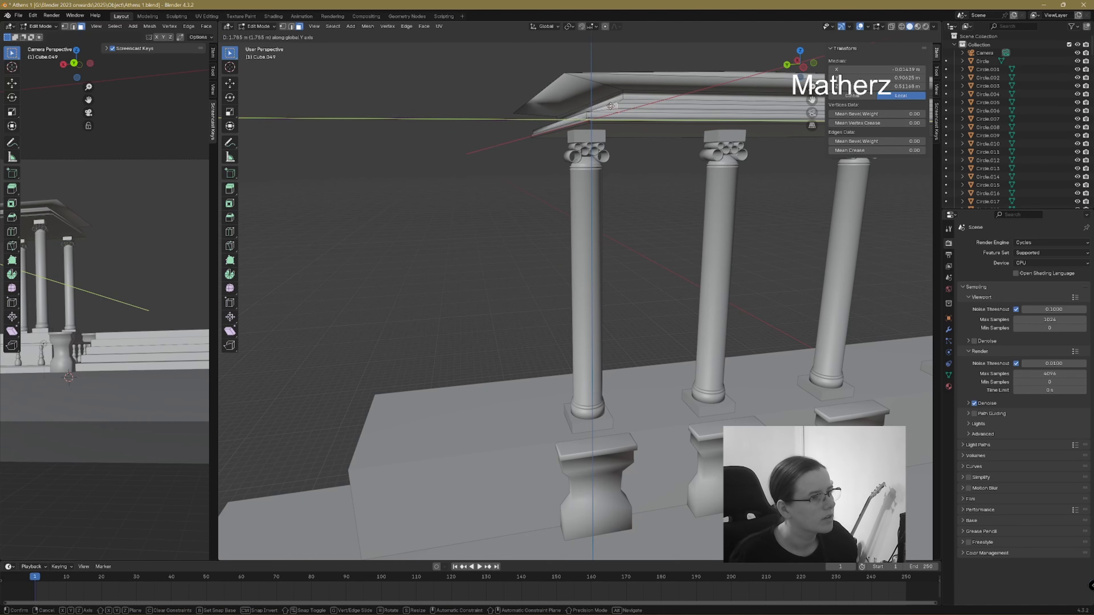
click(594, 105)
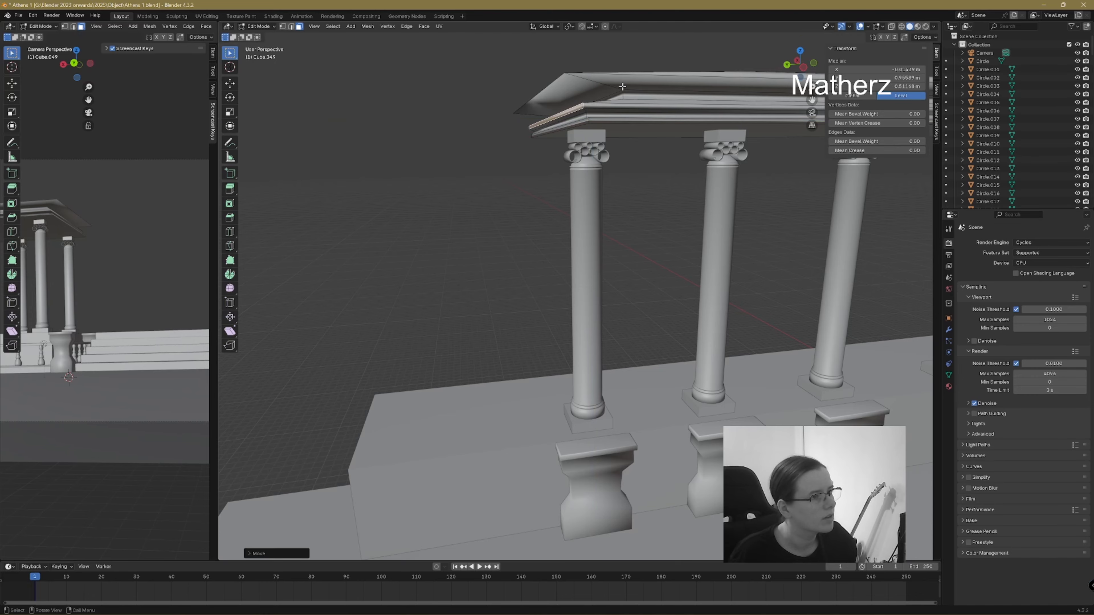
key(g)
key(y)
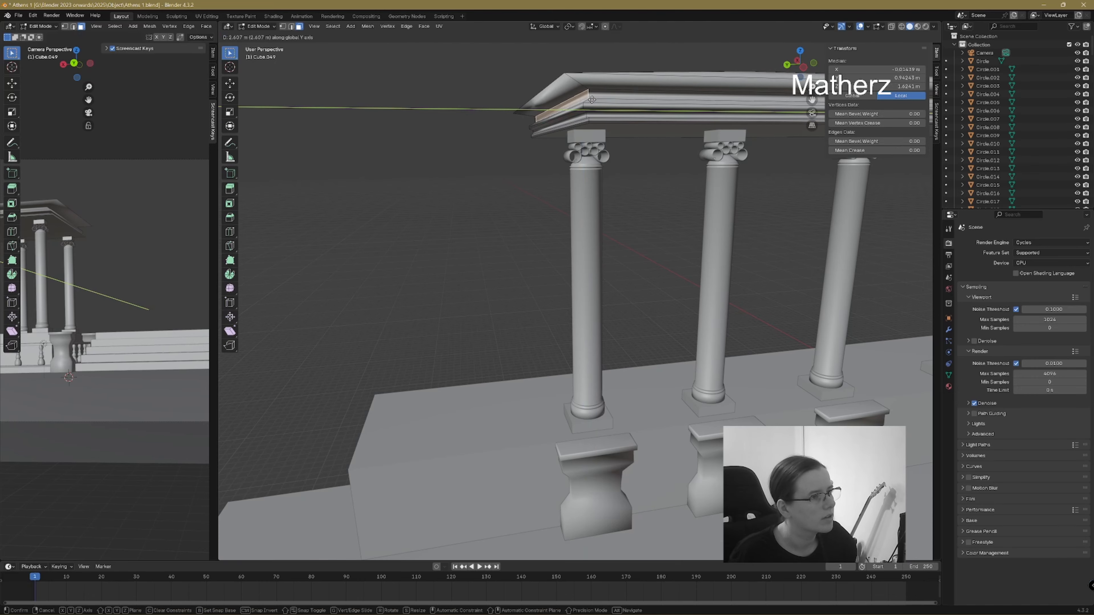
click(590, 109)
click(492, 141)
- Finish editing the roof and open the U-shaped base platform in Edit Mode
scroll(603, 241, down, 4)
middle_drag(652, 298, 715, 293)
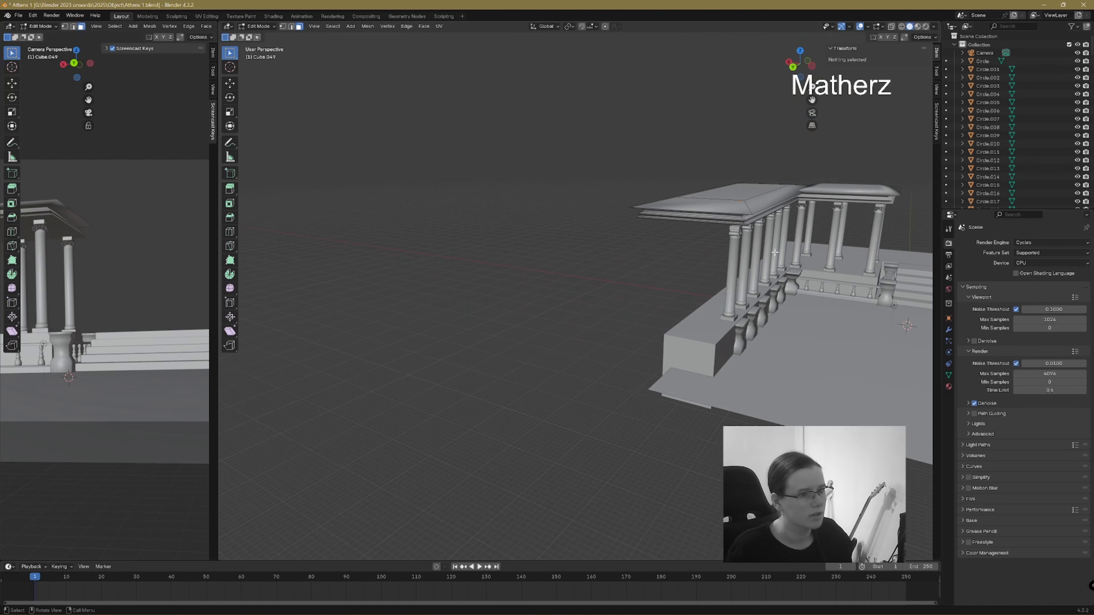
middle_drag(770, 254, 622, 254)
middle_drag(535, 320, 494, 368)
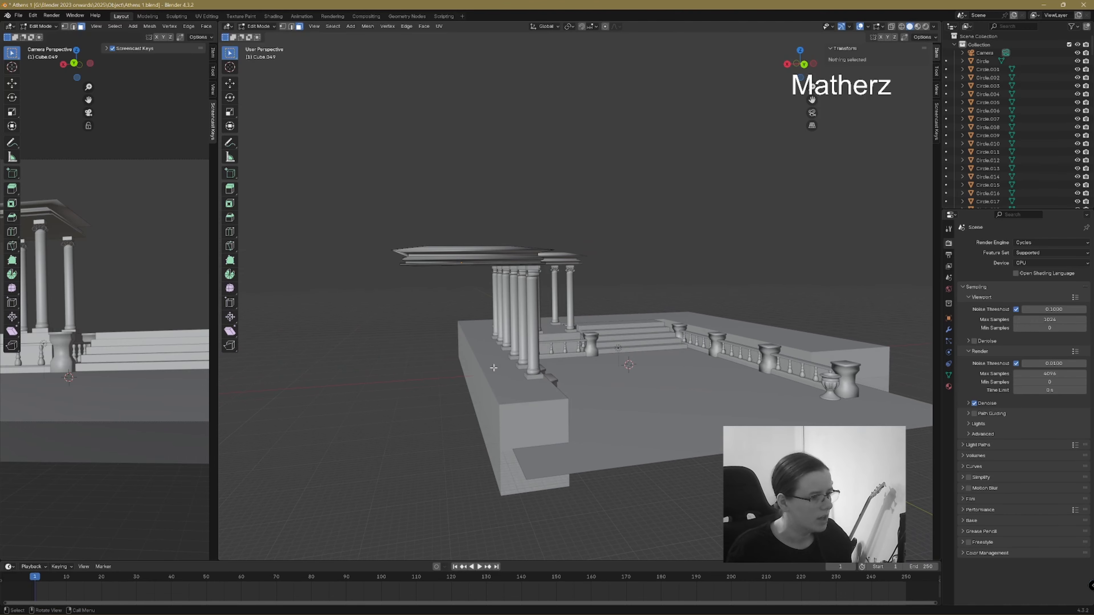
click(261, 27)
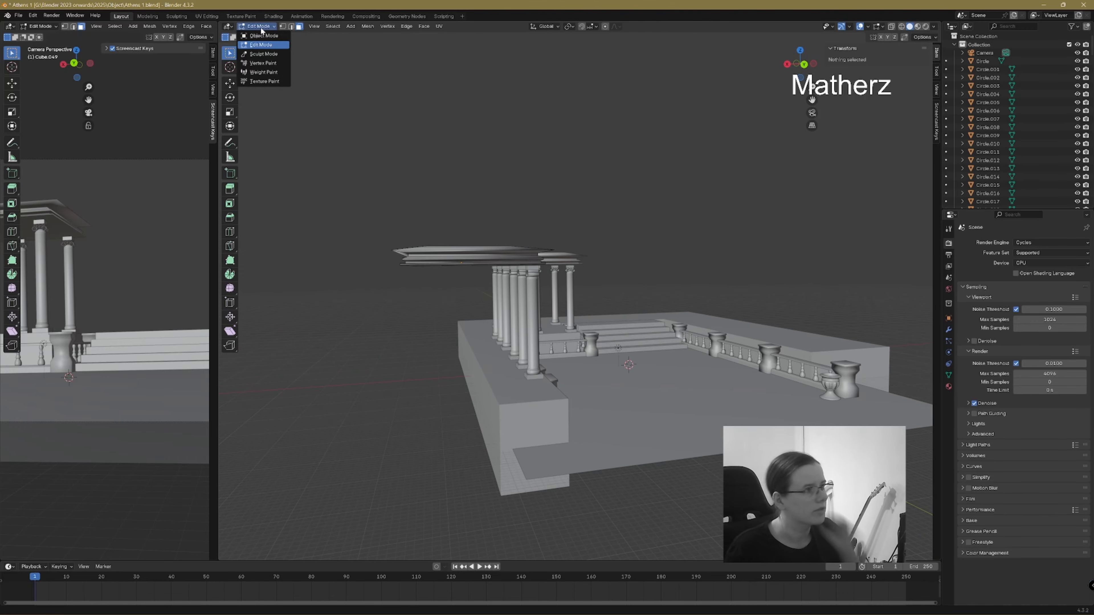
click(258, 42)
click(468, 359)
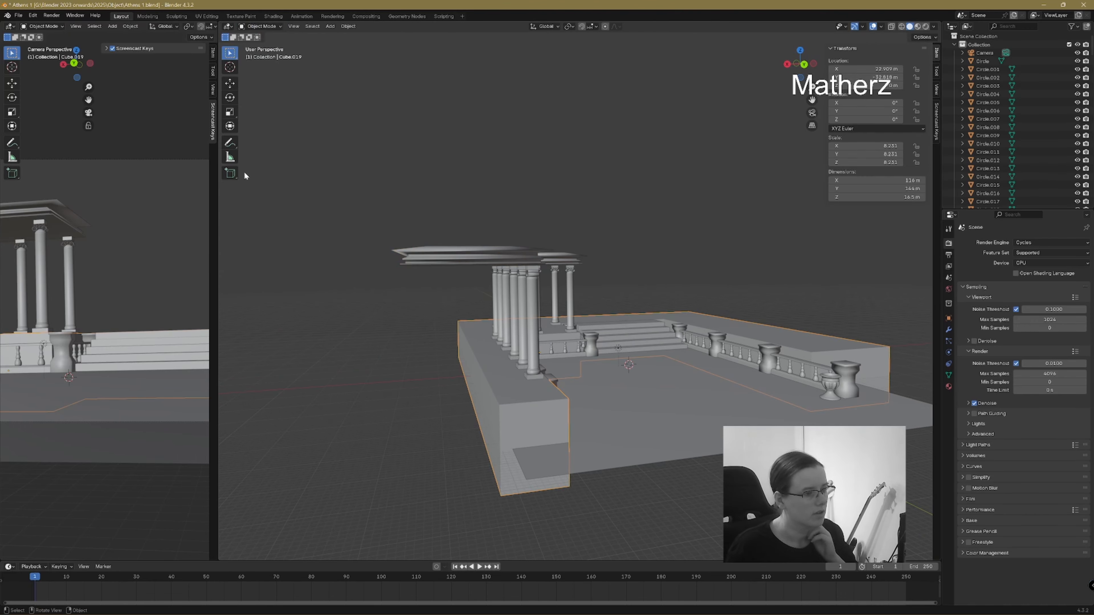
click(260, 27)
click(259, 51)
- Select the three outer side faces of the base behind the columns and move them outward along X by about 23 m
click(475, 387)
middle_drag(476, 387, 484, 429)
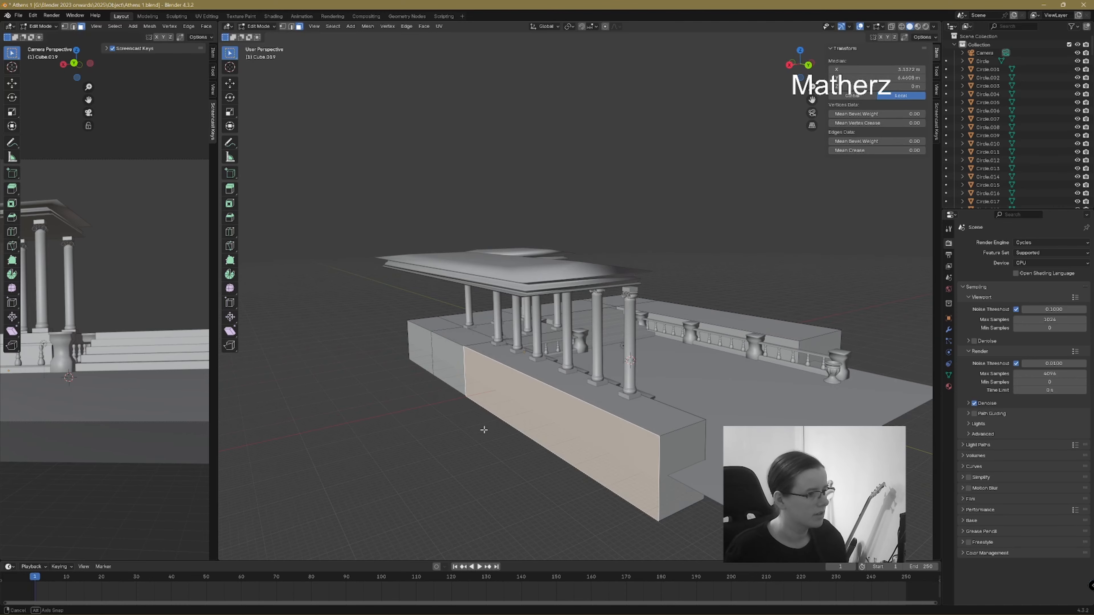
shift+click(426, 356)
shift+click(448, 364)
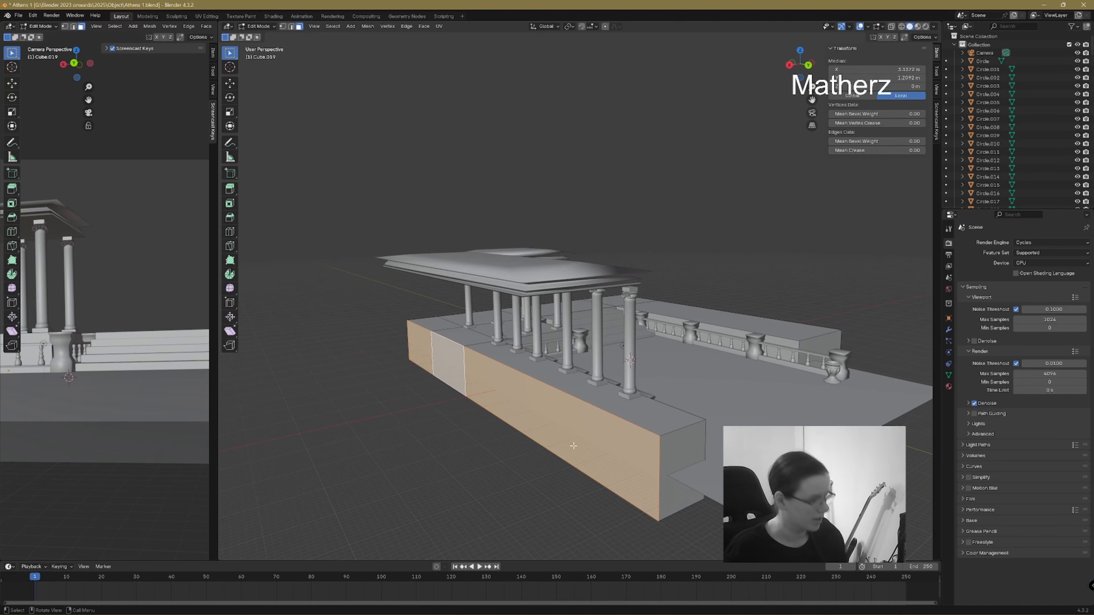
key(g)
key(x)
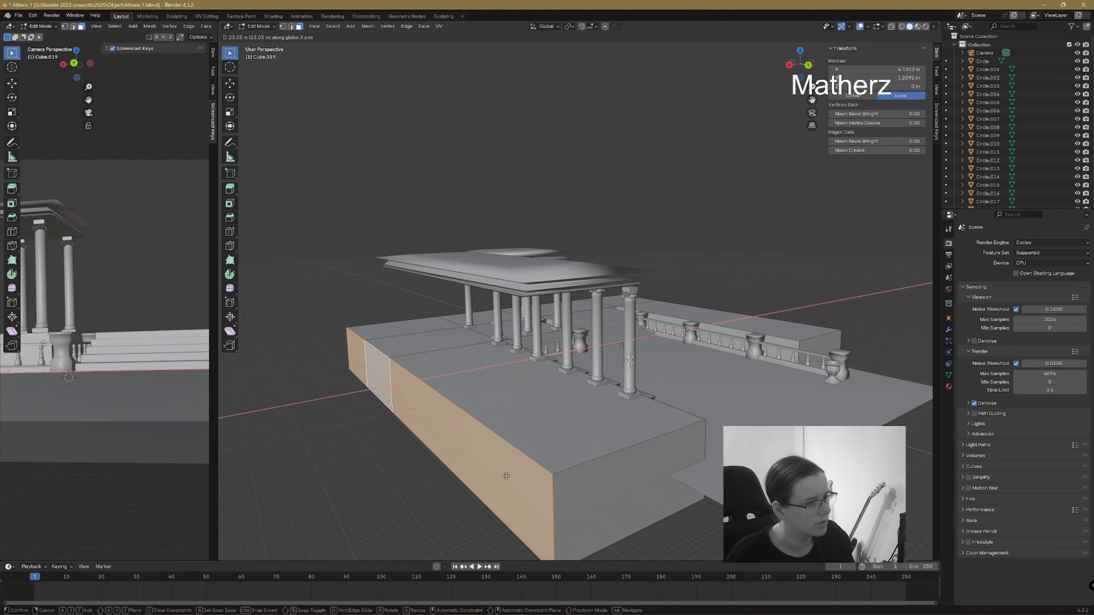
click(509, 476)
- Finish editing the base platform and return to Object Mode
middle_drag(509, 475, 672, 450)
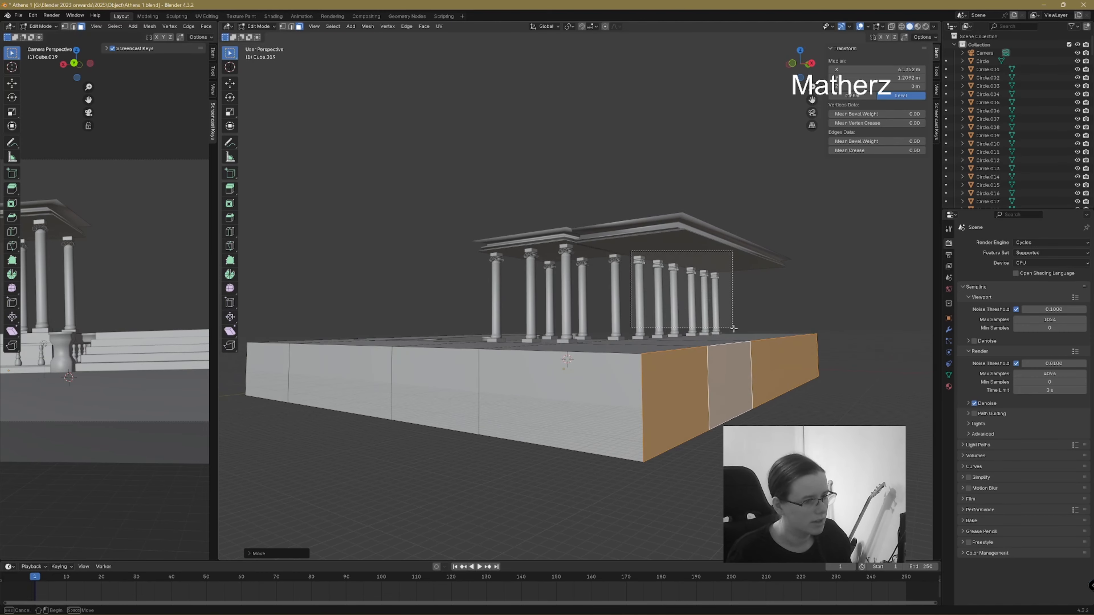
shift+click(757, 343)
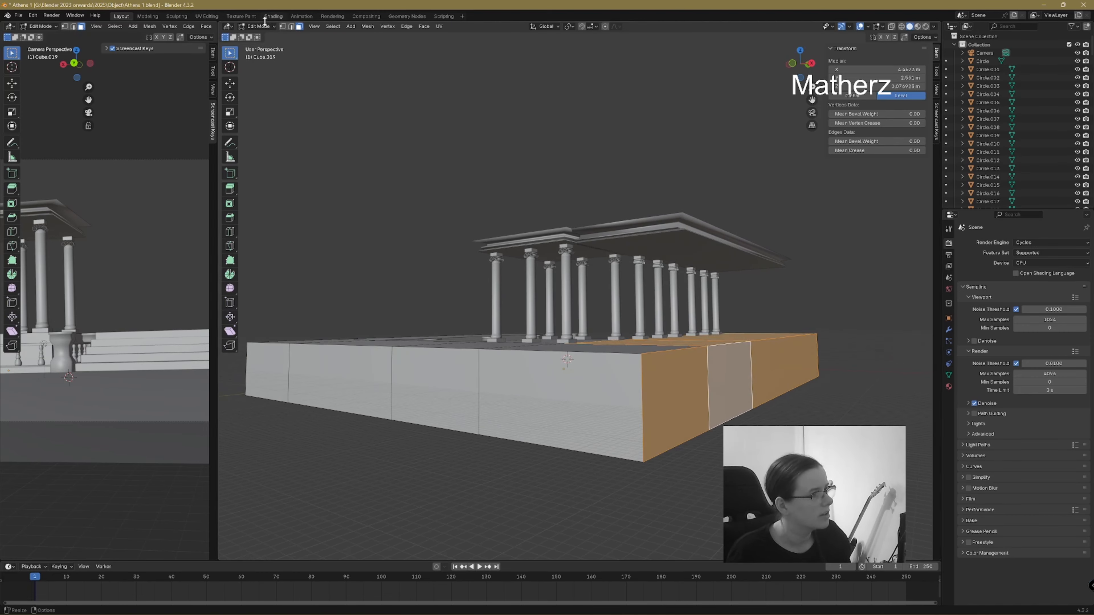
click(258, 26)
click(266, 38)
drag(605, 243, 748, 345)
shift+click(702, 236)
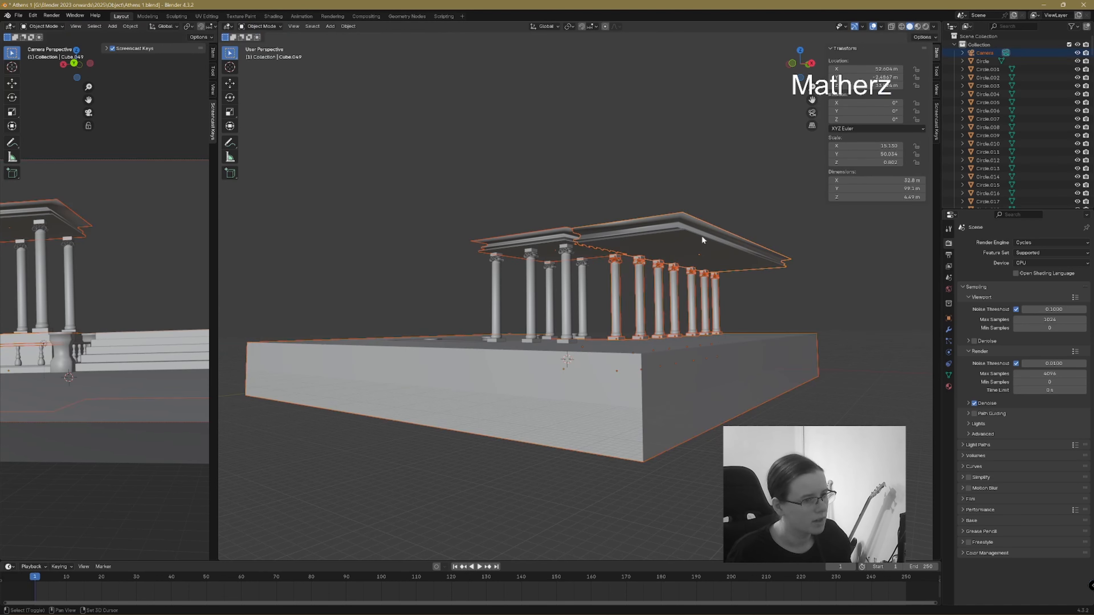
shift+click(702, 236)
shift+click(541, 236)
shift+click(541, 235)
shift+click(793, 359)
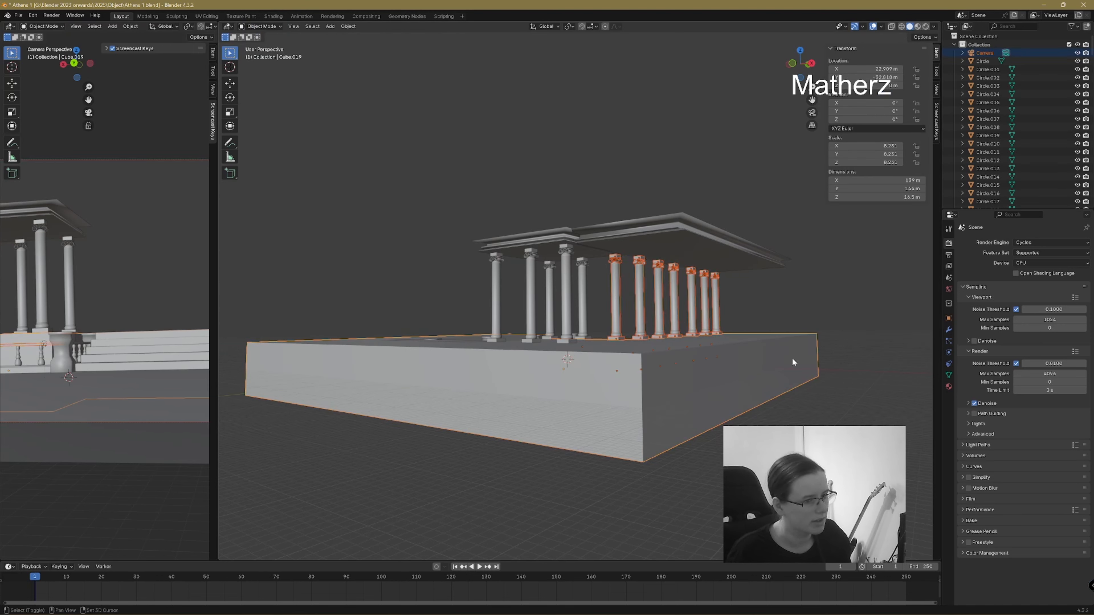
shift+click(792, 359)
middle_drag(840, 342, 575, 370)
click(590, 337)
- Select the six columns of the long row, leaving out both roofs and the base, and duplicate them along X as a back row
middle_drag(616, 293, 460, 337)
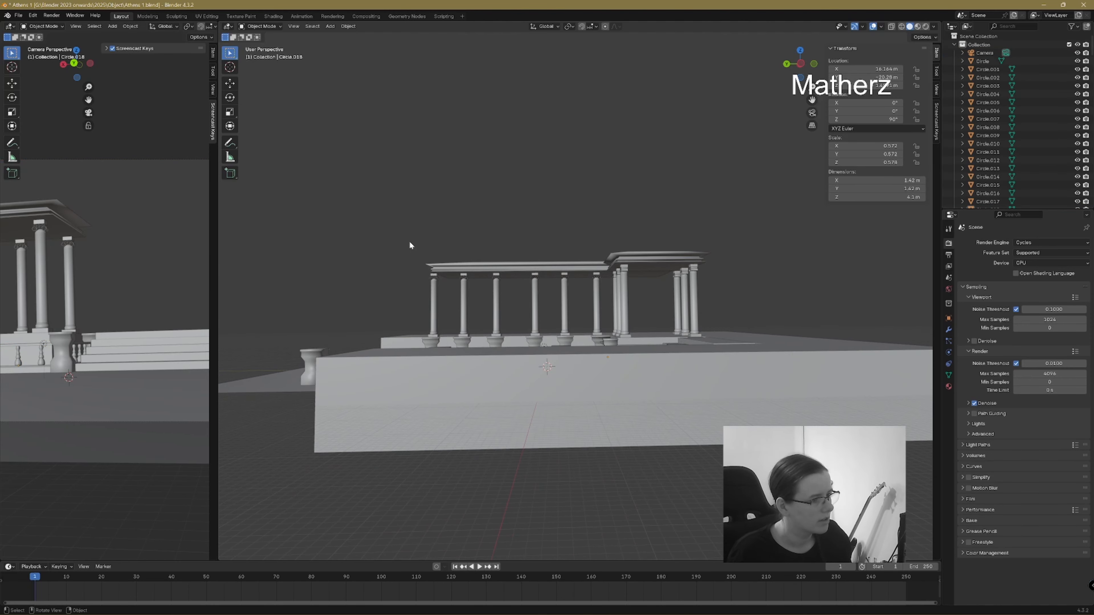
drag(410, 245, 607, 334)
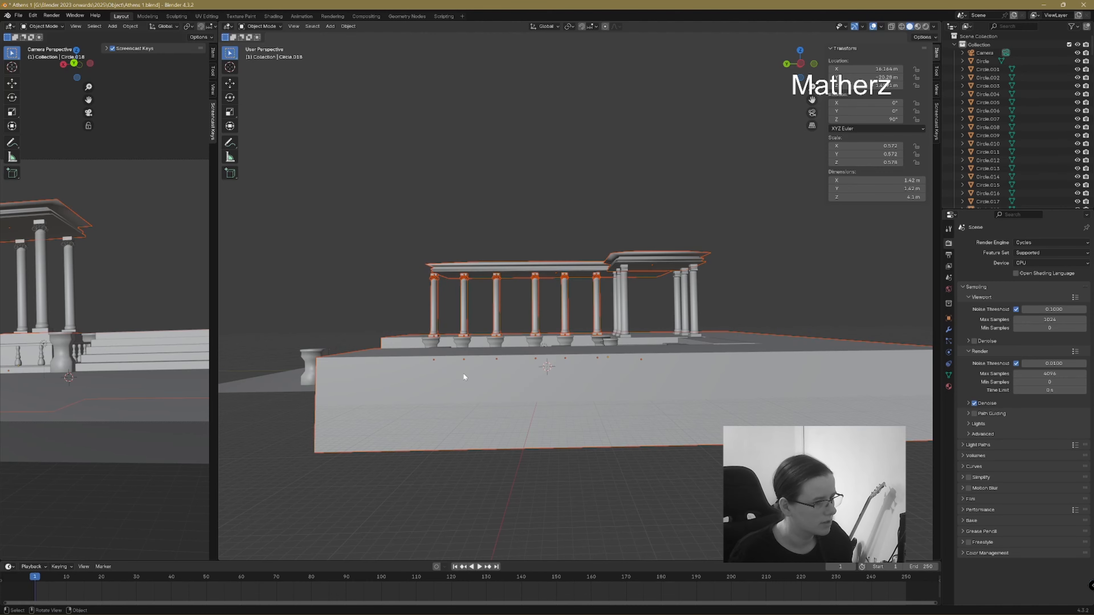
middle_drag(464, 377, 546, 402)
shift+click(685, 257)
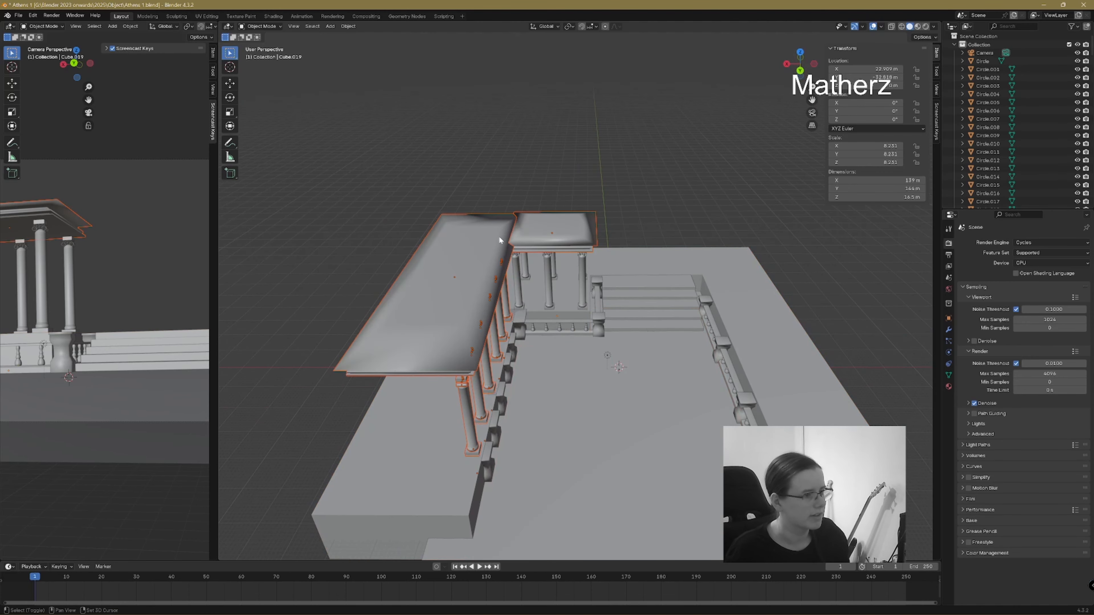
shift+click(547, 216)
shift+click(547, 216)
shift+click(483, 221)
shift+click(483, 220)
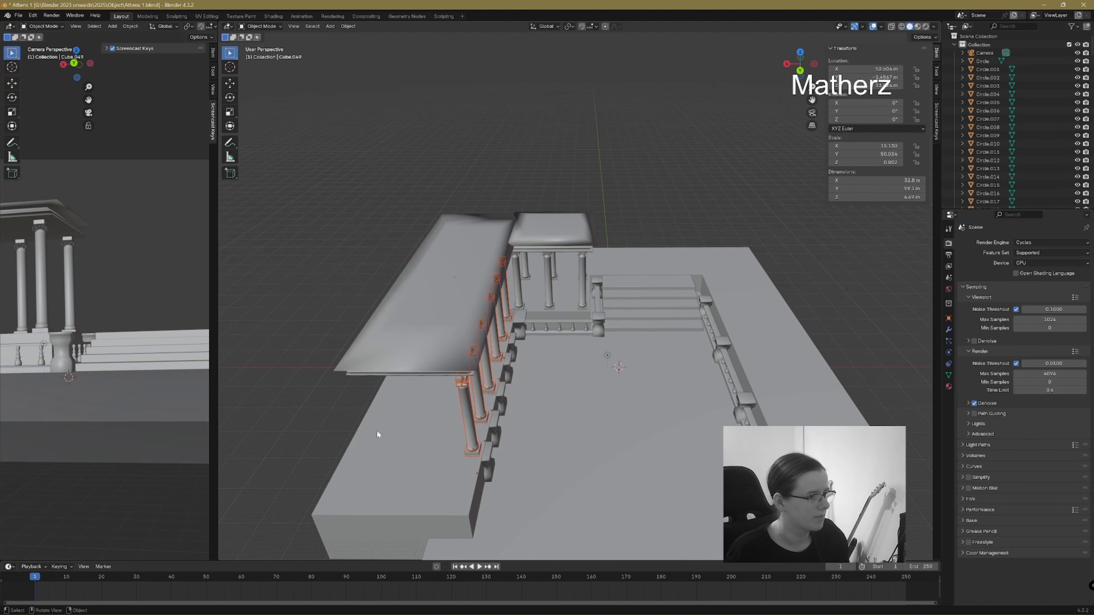
middle_drag(377, 433, 435, 399)
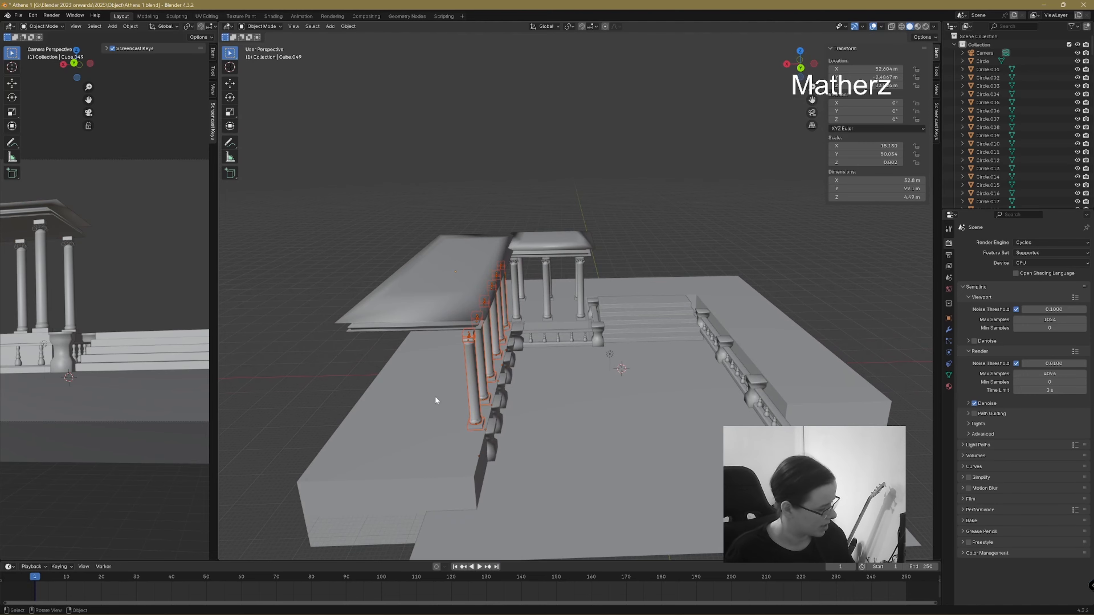
key(shift+d)
key(x)
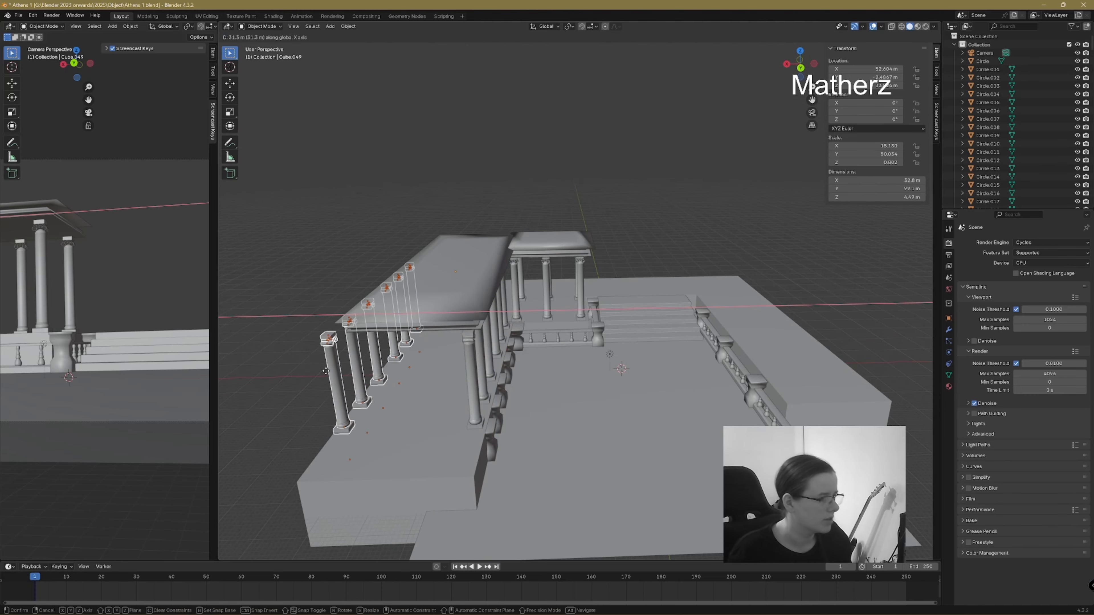
click(321, 420)
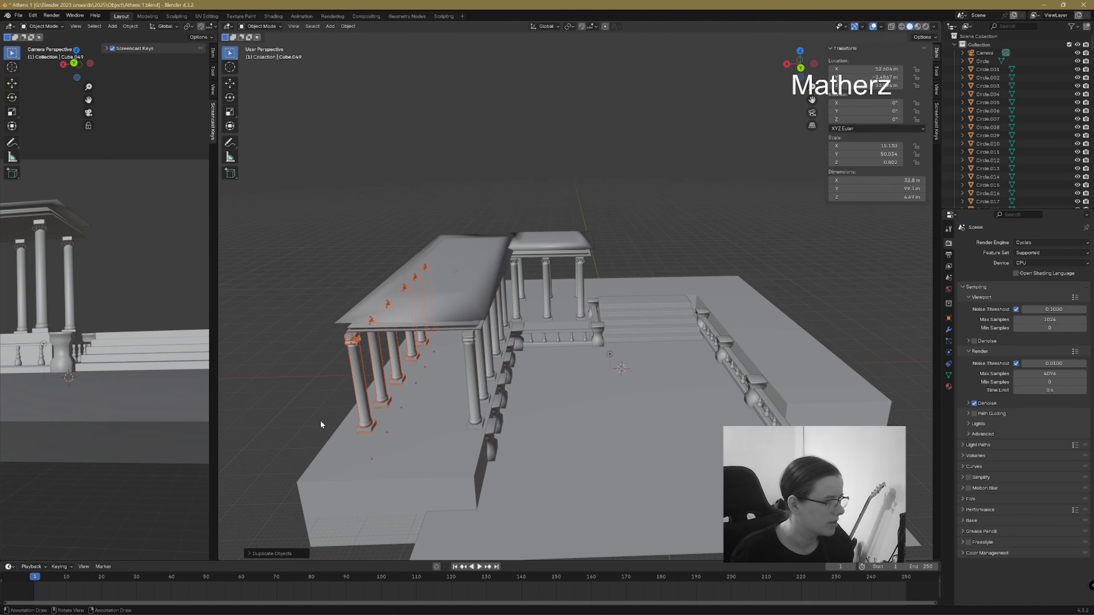
mouse_move(320, 420)
middle_down()
mouse_move(377, 426)
mouse_move(315, 401)
middle_up()
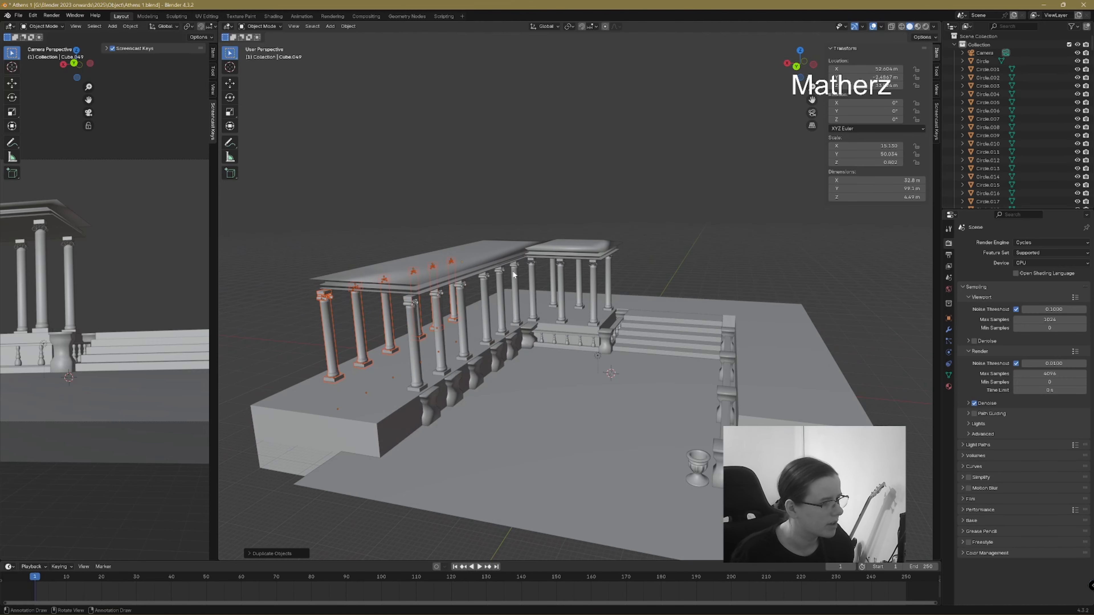
- Lower both roofs together along Z by about 0.5 m onto the column capitals and clear the selection
middle_drag(514, 274, 692, 195)
click(539, 213)
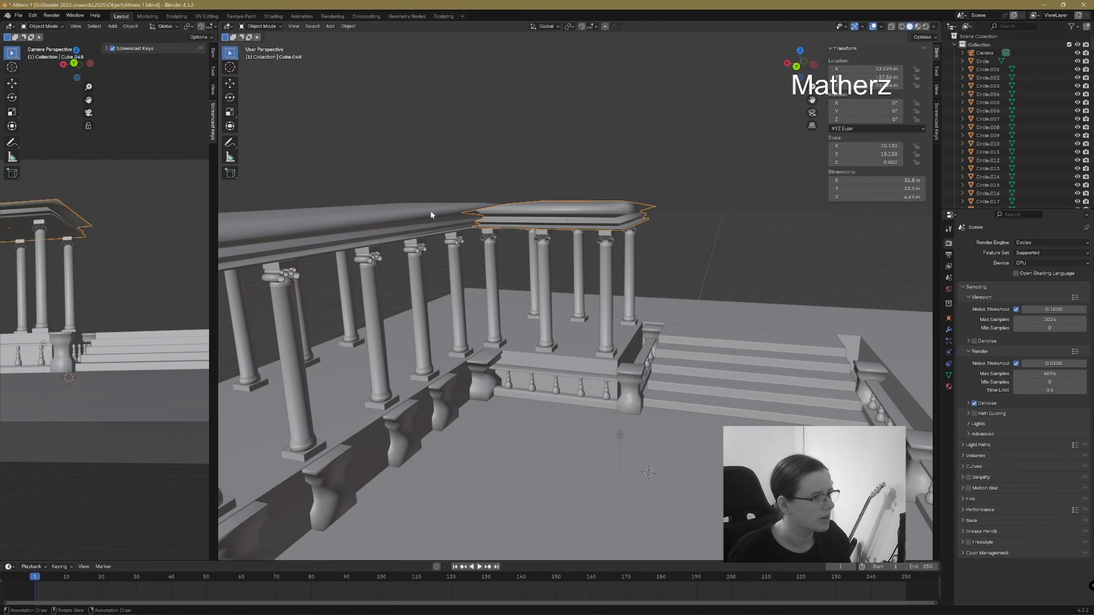
shift+click(430, 213)
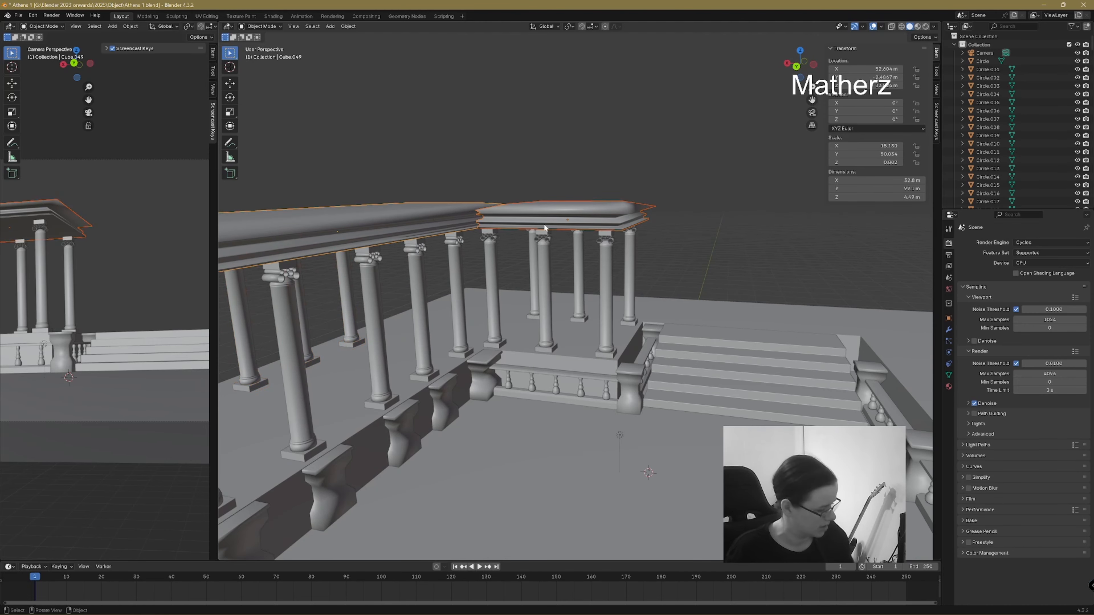
key(g)
middle_drag(545, 231, 540, 233)
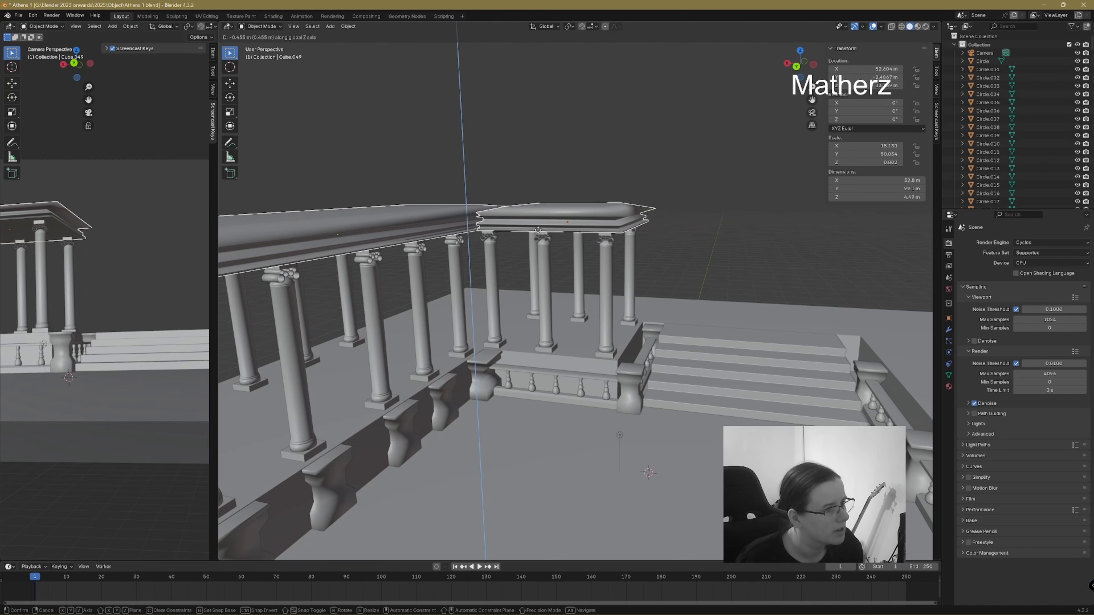
click(539, 233)
click(688, 237)
scroll(657, 365, down, 5)
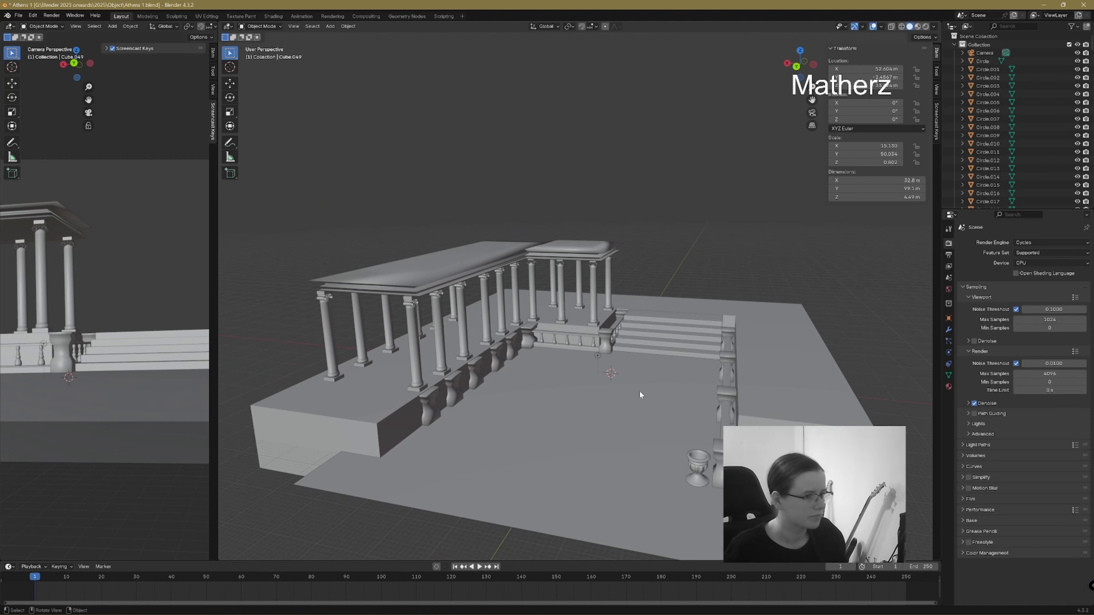
- Duplicate the urn's bowl and foot together along X by about 63 m, to the colonnade side of the courtyard
scroll(634, 403, up, 2)
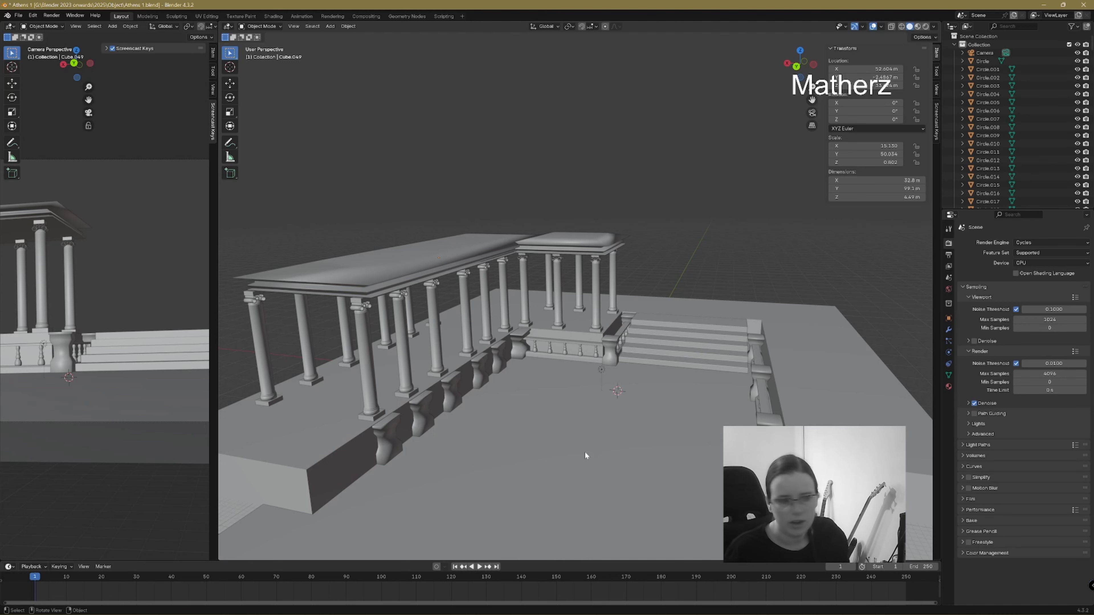
middle_drag(584, 451, 513, 405)
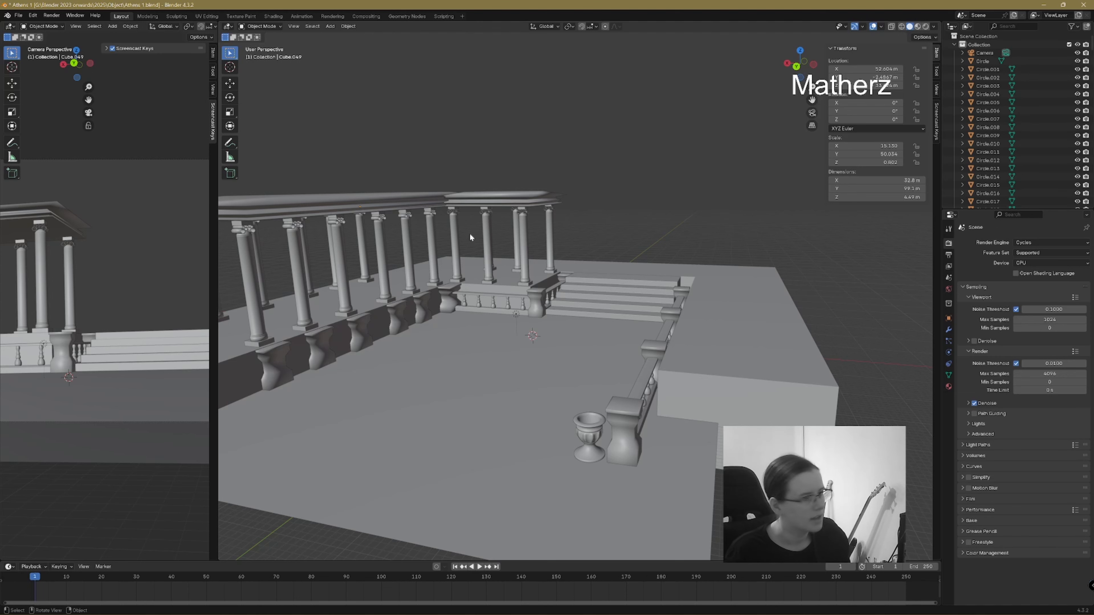
click(596, 436)
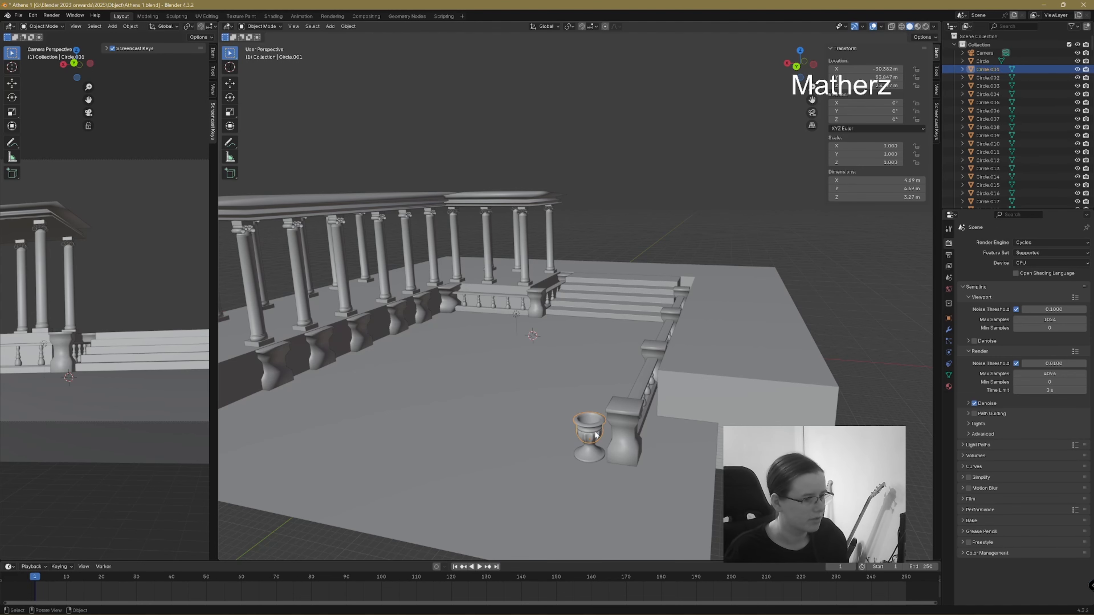
shift+click(589, 460)
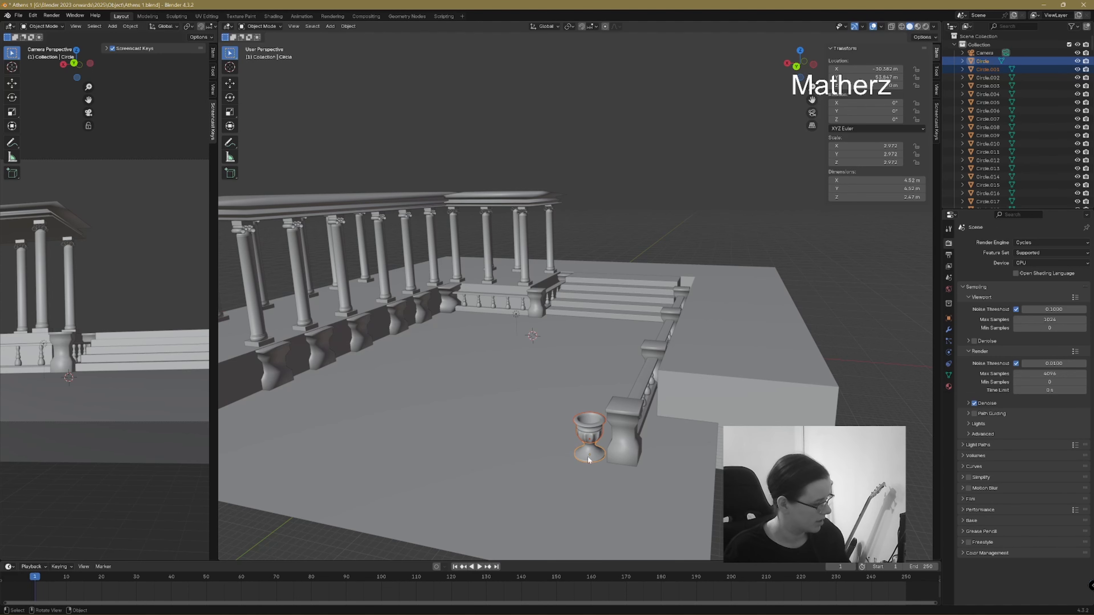
key(shift+d)
key(x)
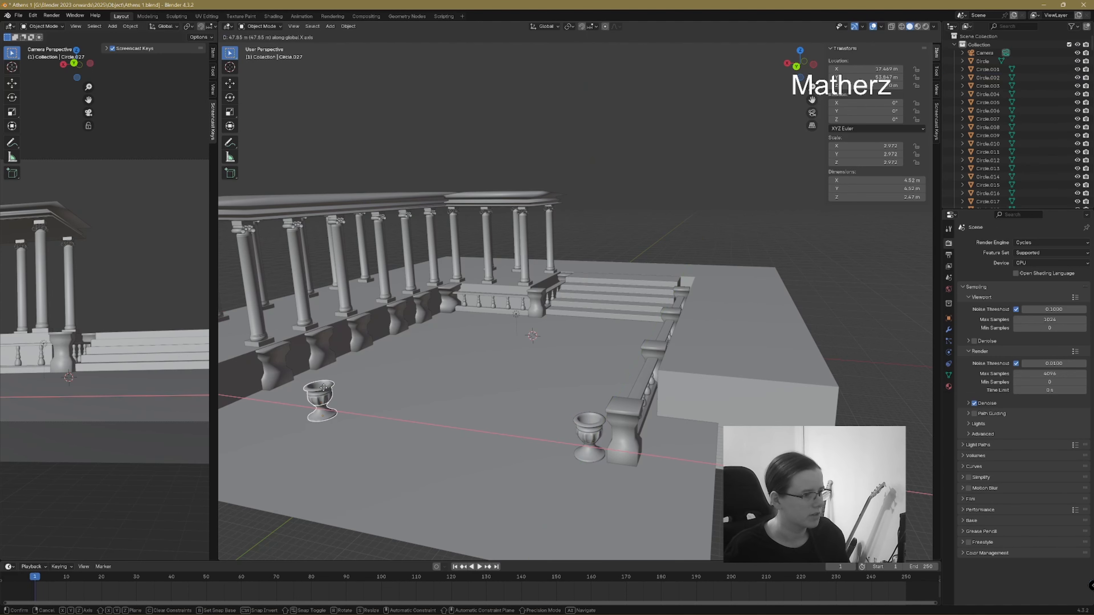
click(261, 383)
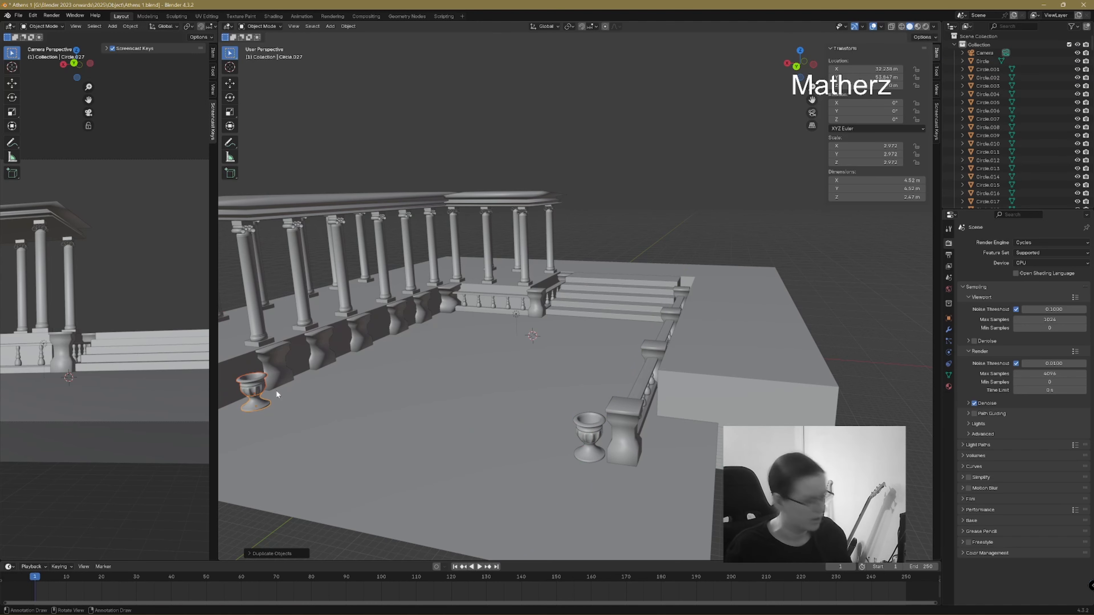
- Move the duplicated urn about 62 m along negative Y and about 1 m along X, into the inner corner of the colonnade
key(g)
key(y)
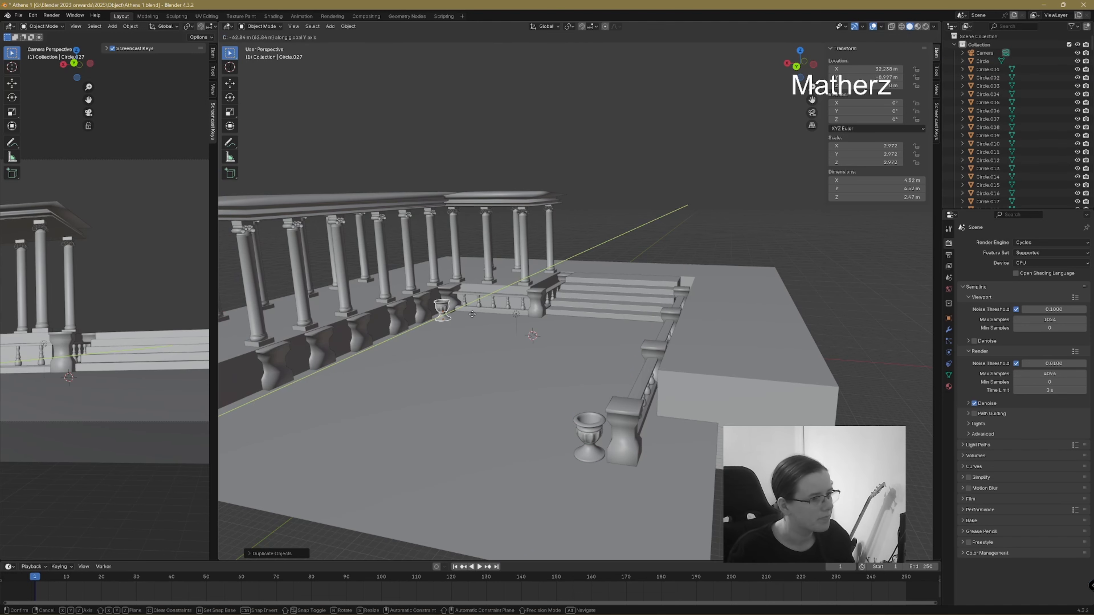
click(470, 314)
key(g)
key(x)
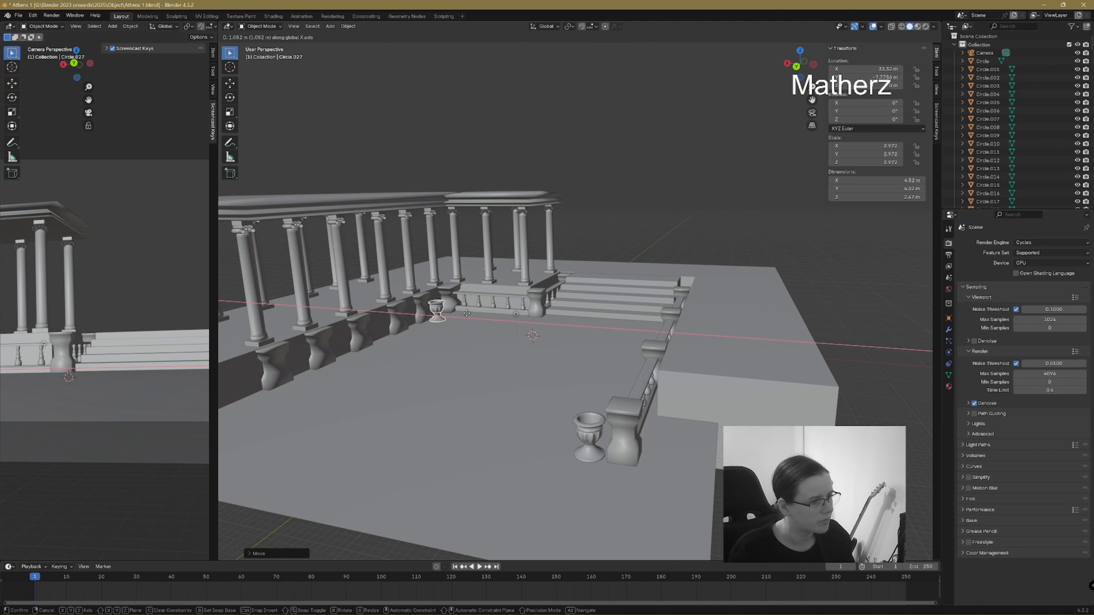
click(467, 313)
- Duplicate the corner urn about 34 m along negative X and move the copy about 40 m along negative Y, over the steps
middle_drag(443, 363, 474, 454)
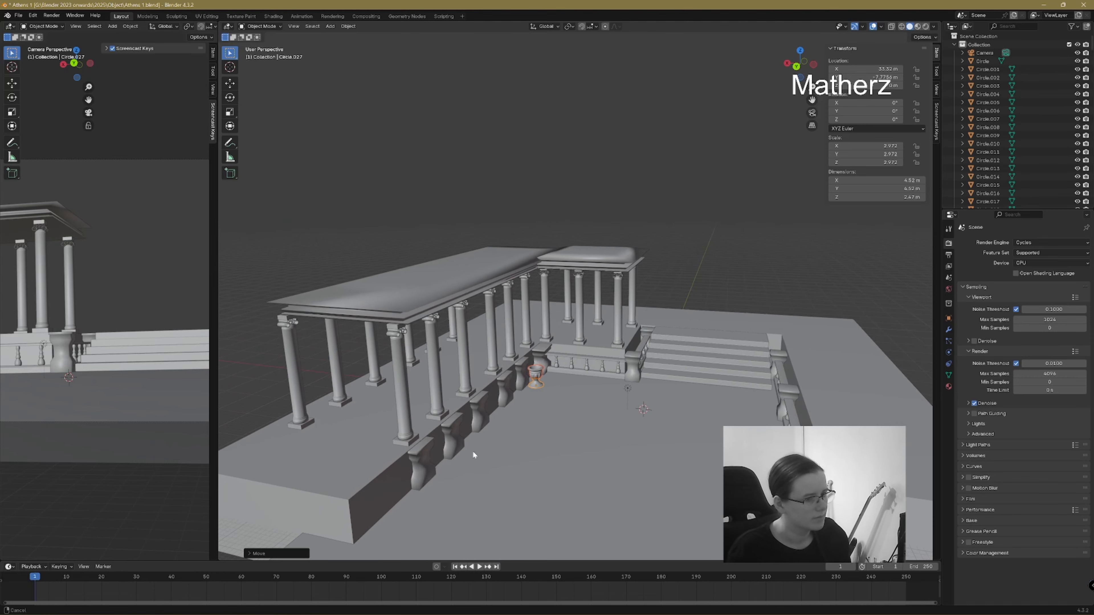
key(shift+d)
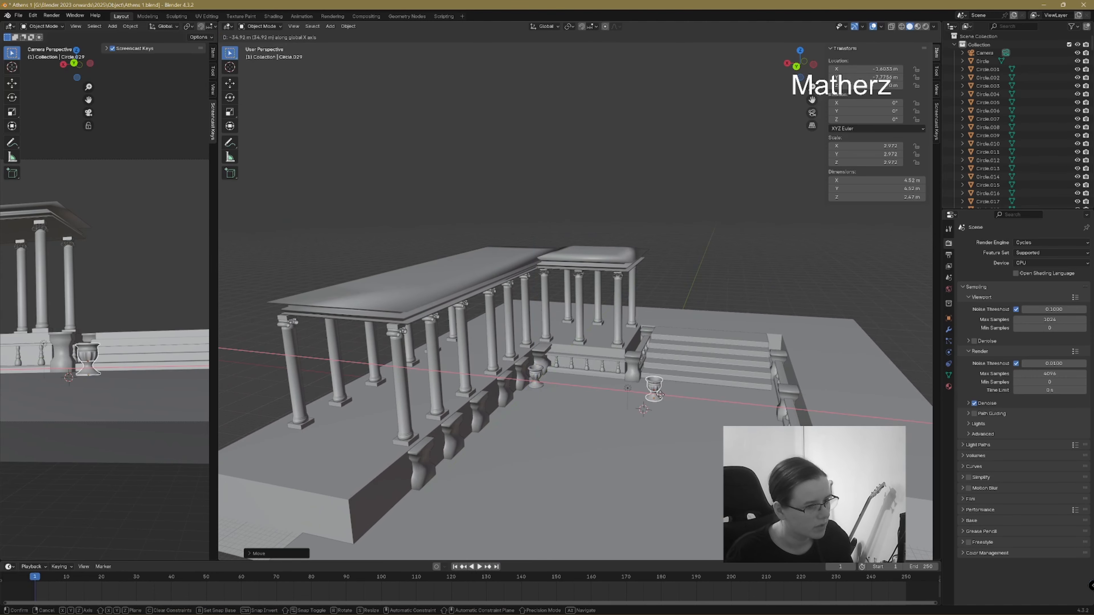
click(666, 407)
key(g)
key(y)
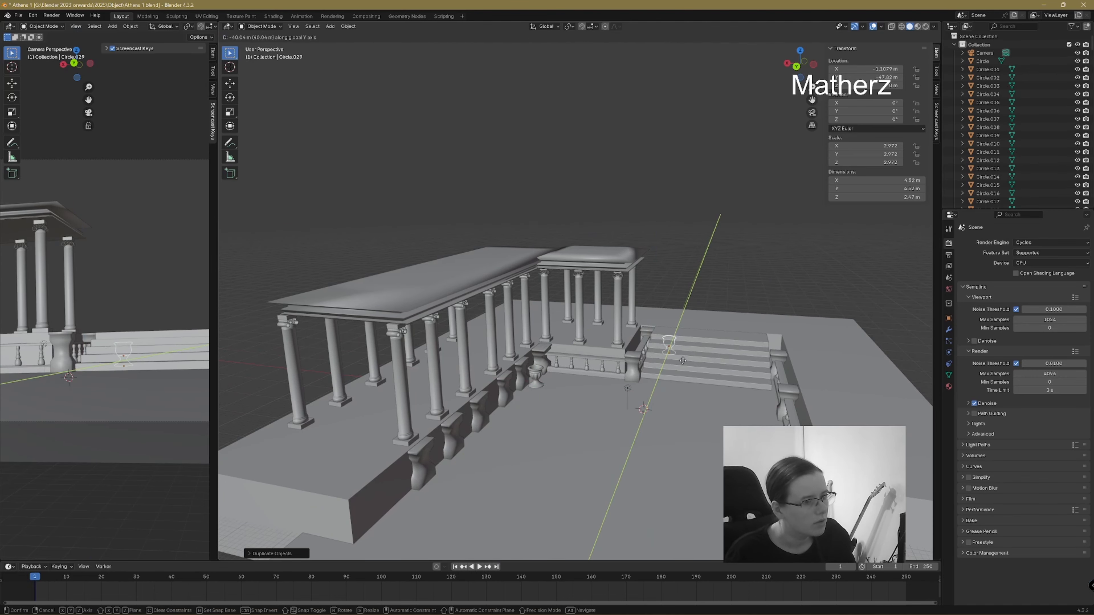
click(682, 361)
- Raise the new urn about 7.5 m along Z and shift it about 7.7 m along X, beside the small roofed corner
key(g)
key(z)
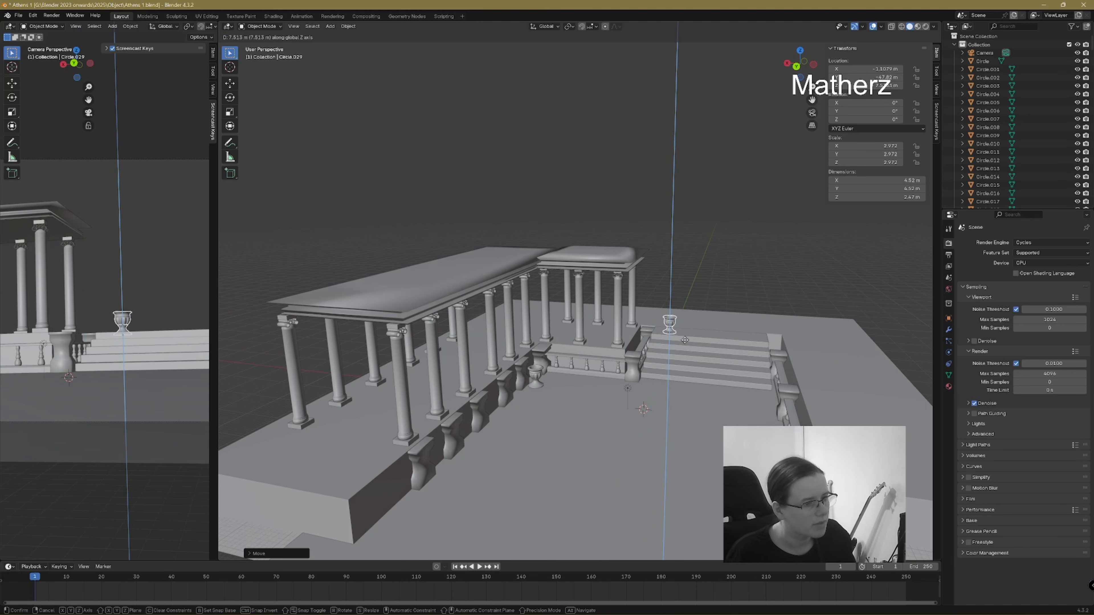
click(683, 339)
key(g)
key(x)
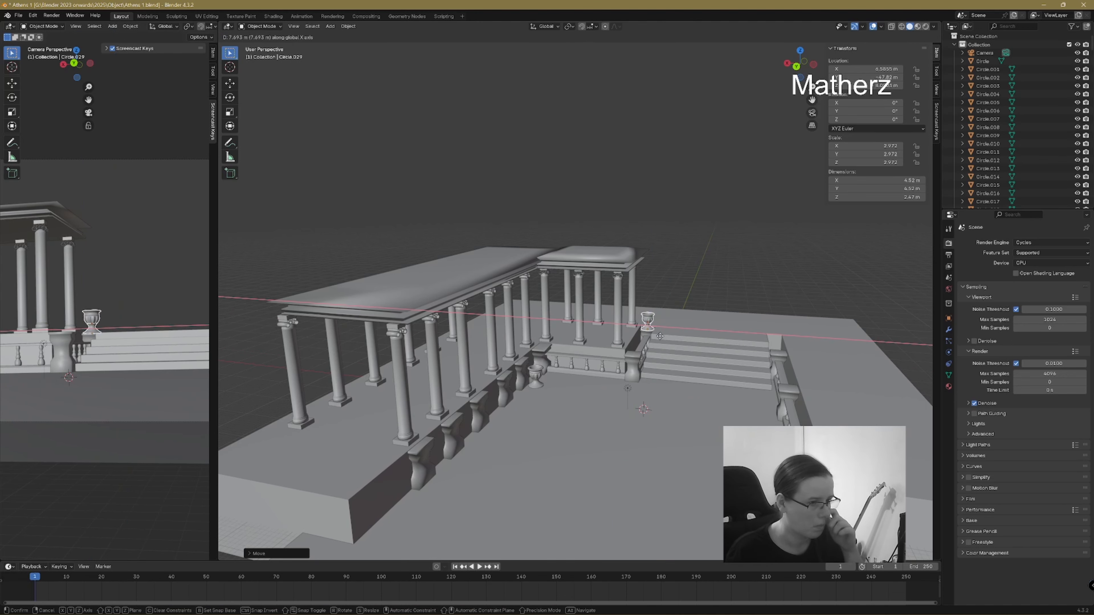
click(661, 339)
- Duplicate the raised urn about 42 m along negative X to the opposite side of the steps
key(shift+d)
key(x)
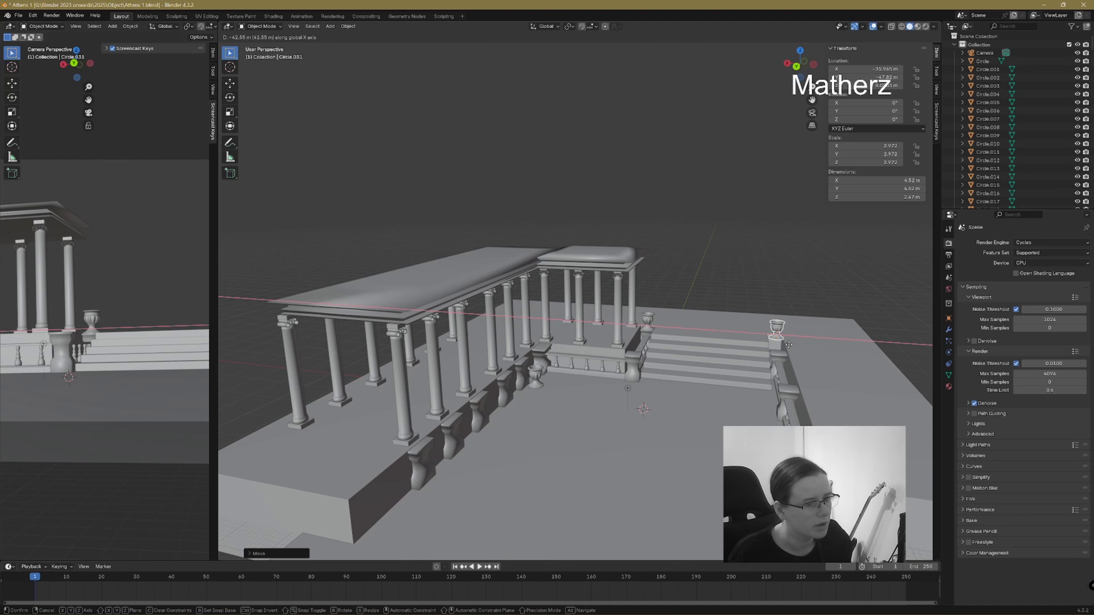
click(788, 346)
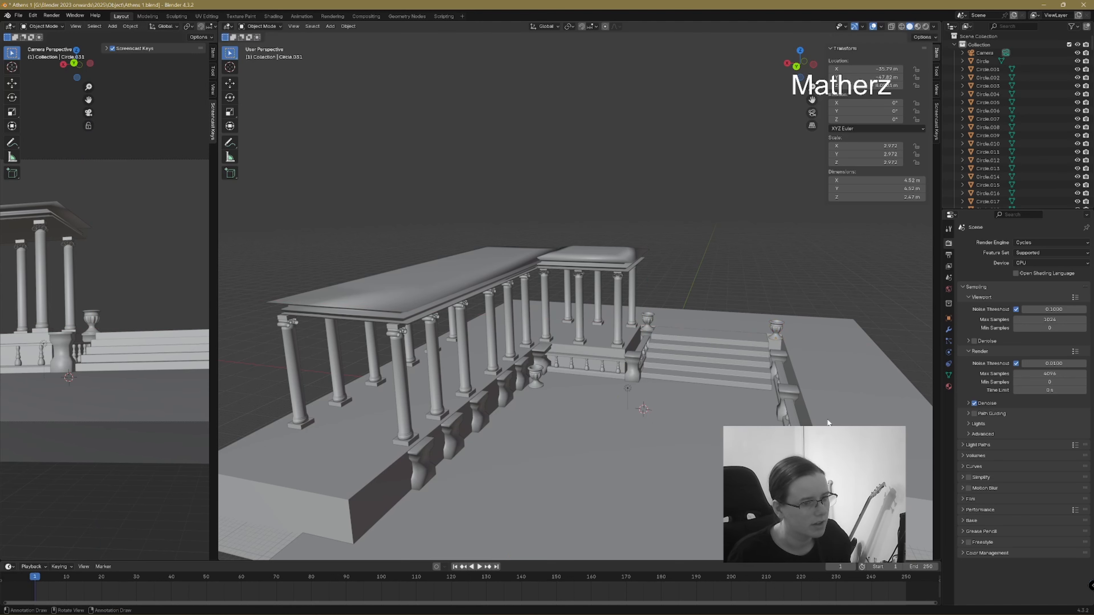
- Duplicate the opposite balustrade's top rail section nearest the steps along negative Y so the copy runs beside the steps
middle_drag(797, 293, 545, 526)
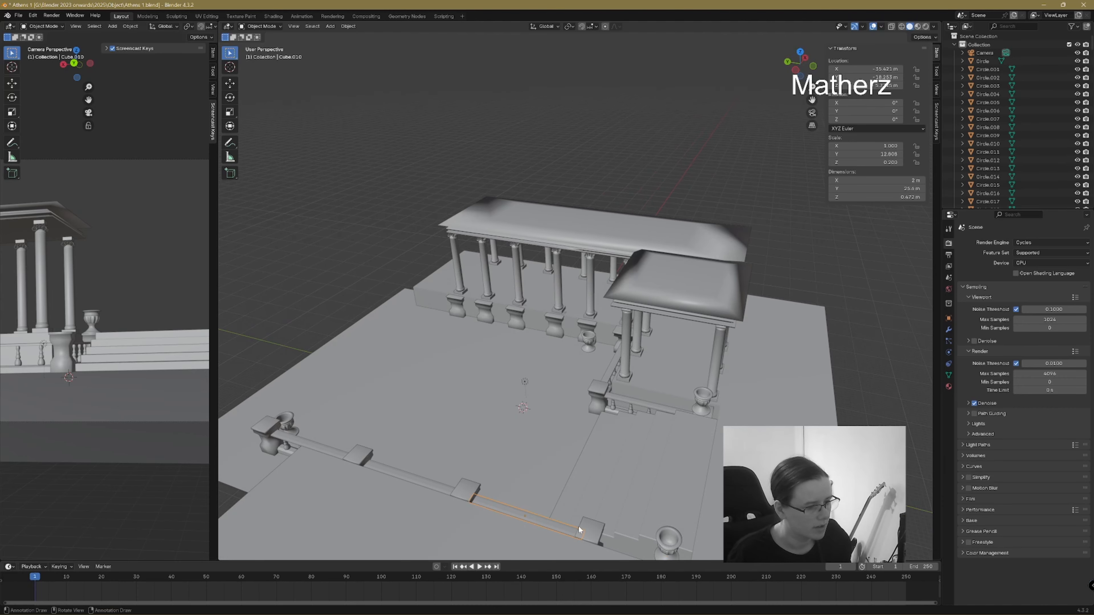
scroll(579, 546, down, 3)
key(shift+d)
key(y)
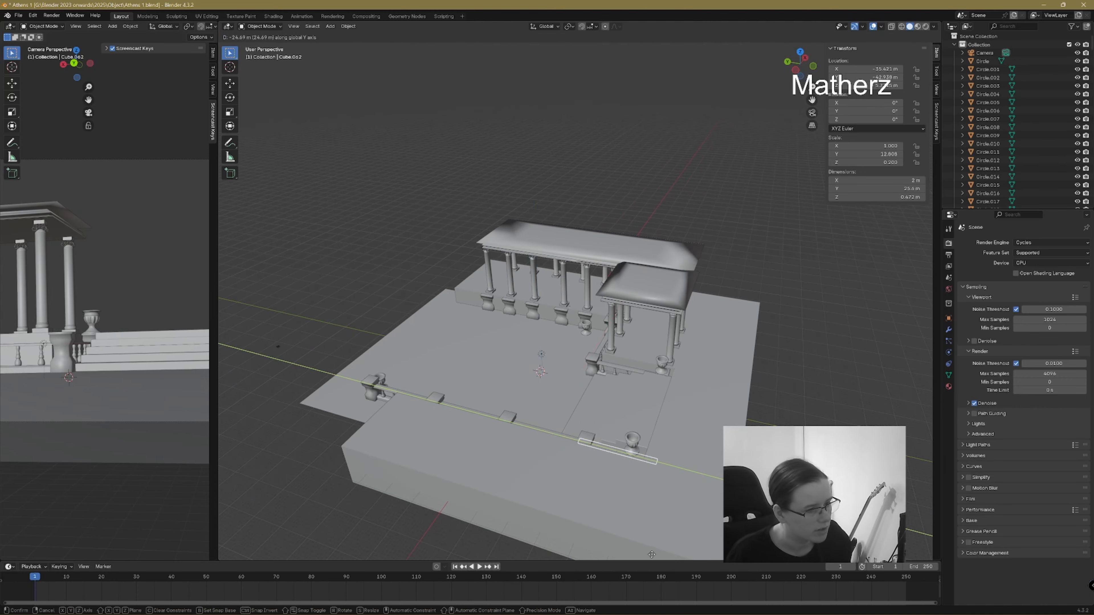
click(657, 552)
middle_drag(657, 552, 700, 405)
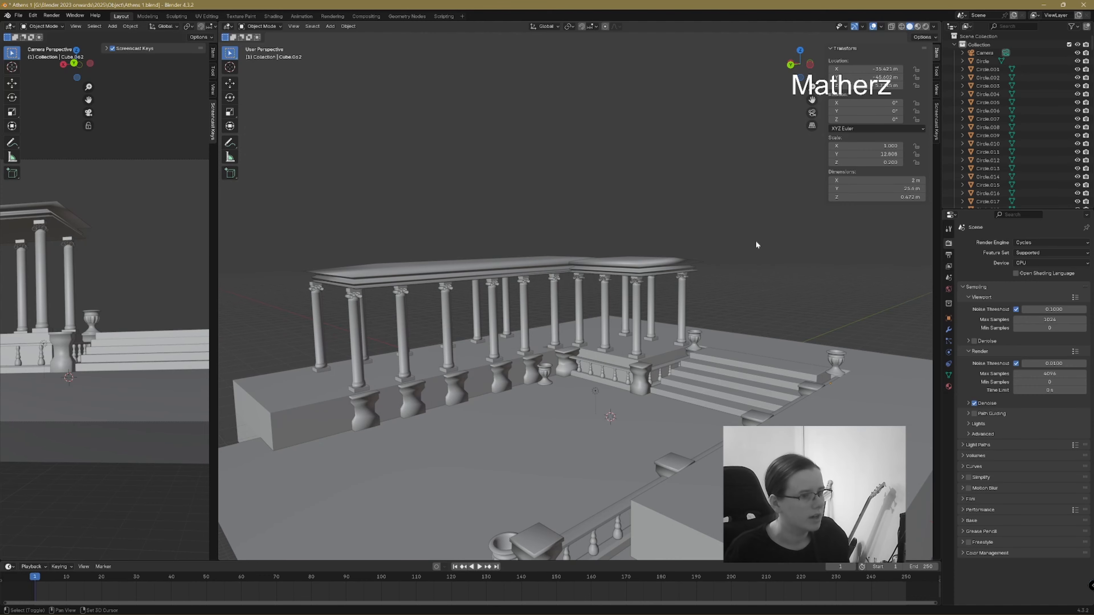
middle_drag(755, 241, 629, 447)
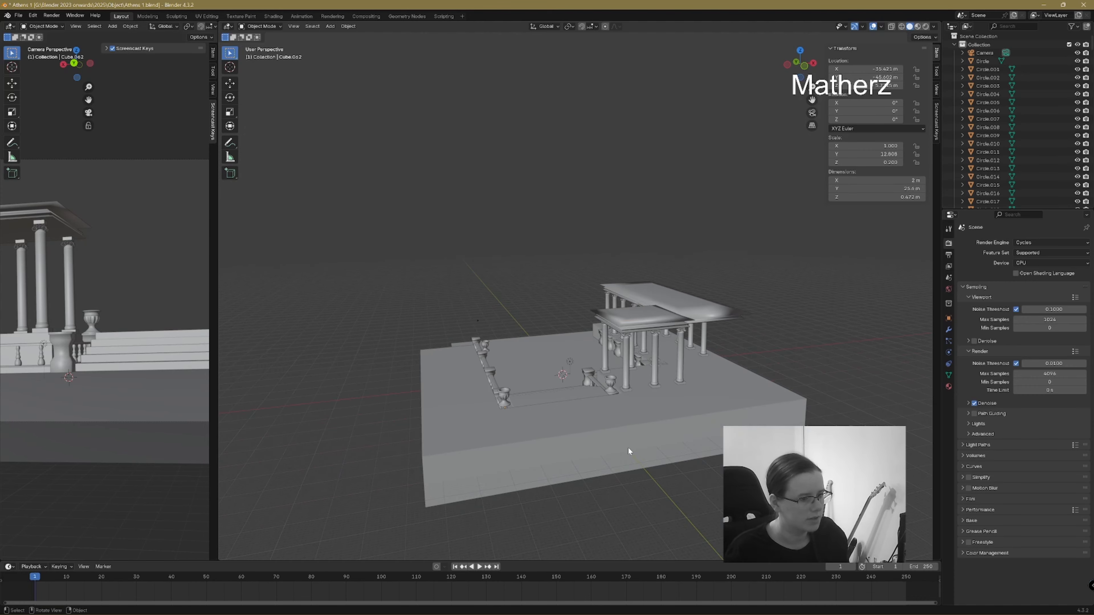
- Extend the base platform by moving its four front side faces about 76.5 m along negative Y in Edit Mode
click(629, 447)
click(260, 26)
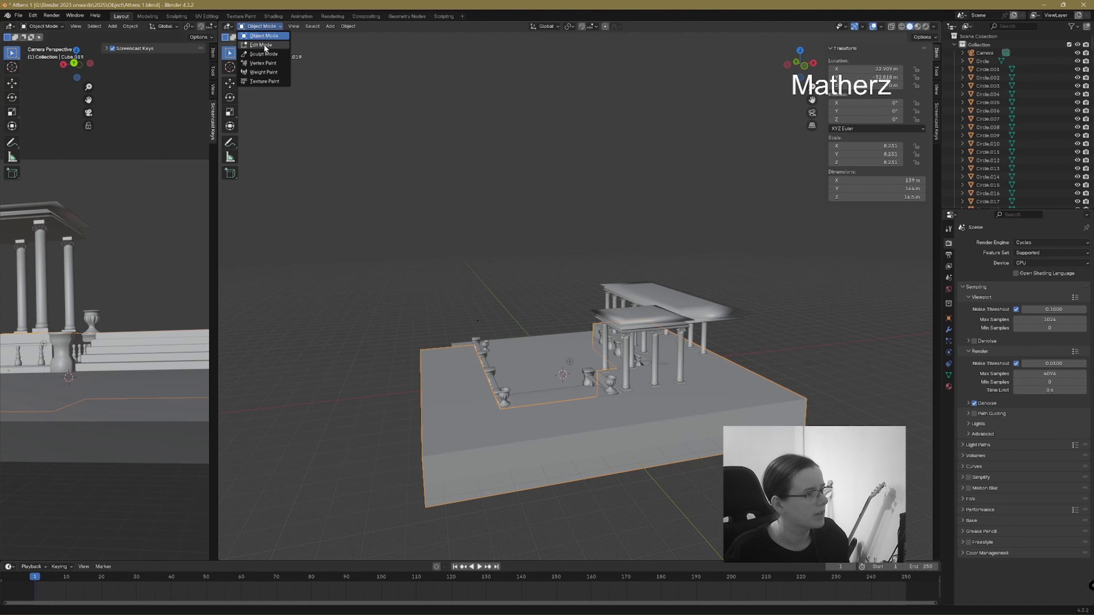
click(261, 44)
click(488, 477)
shift+click(582, 467)
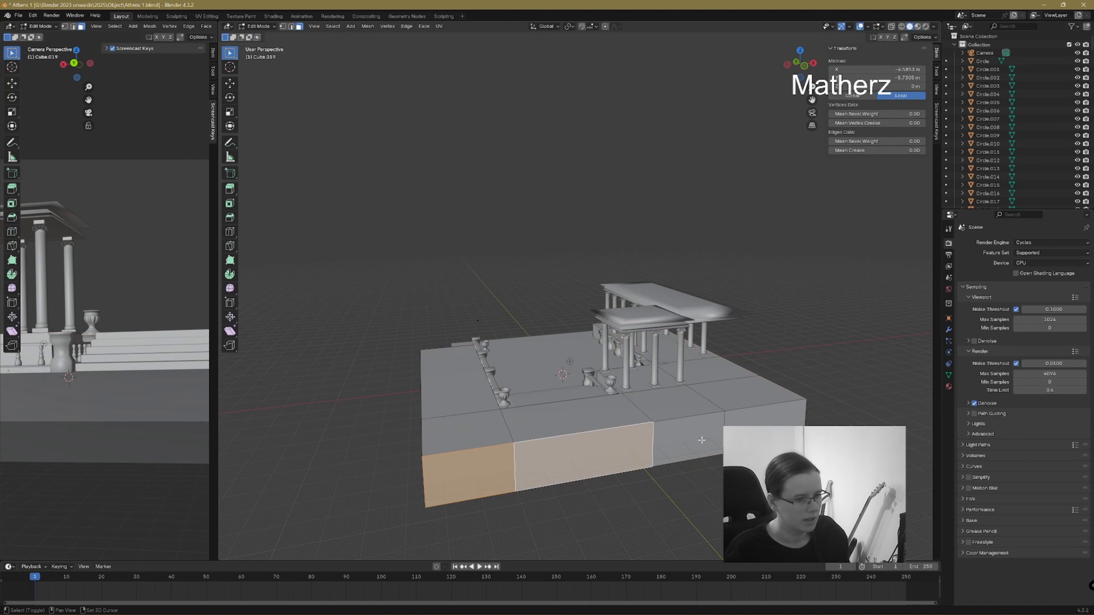
shift+click(689, 454)
shift+click(762, 420)
scroll(762, 420, down, 3)
middle_drag(671, 431, 706, 402)
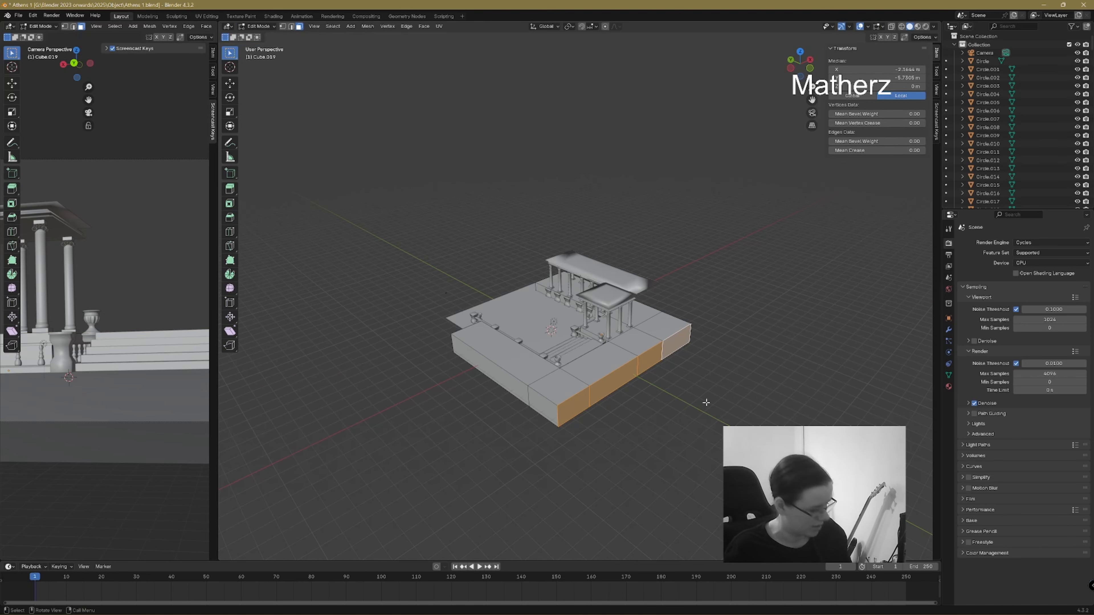
key(g)
key(y)
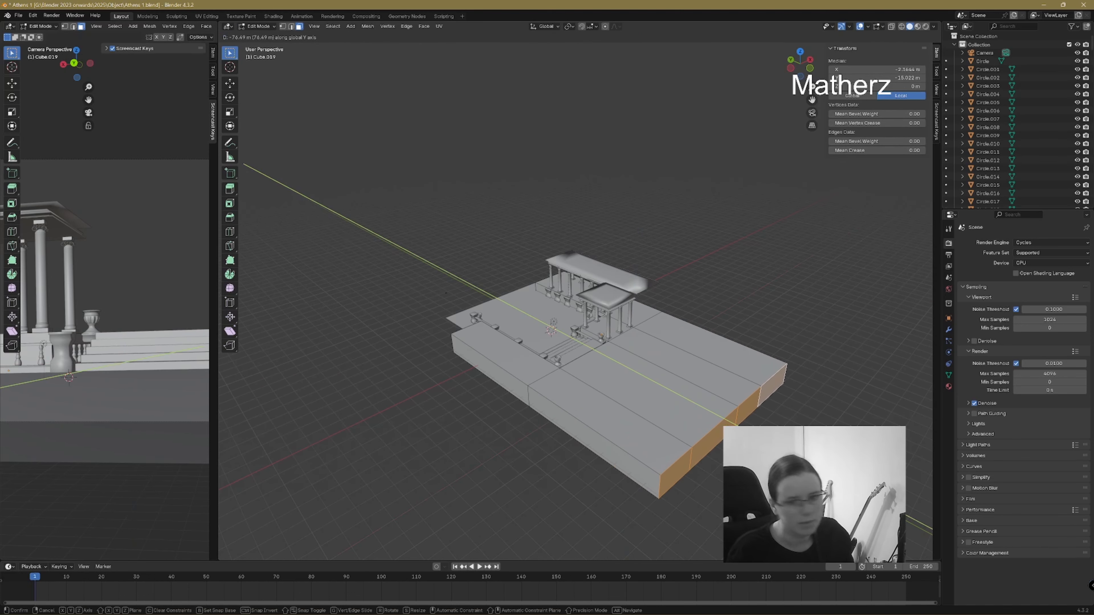
click(779, 474)
- Widen the base platform by moving the three side faces beside the long colonnade about 50 m along X
middle_drag(794, 361, 661, 360)
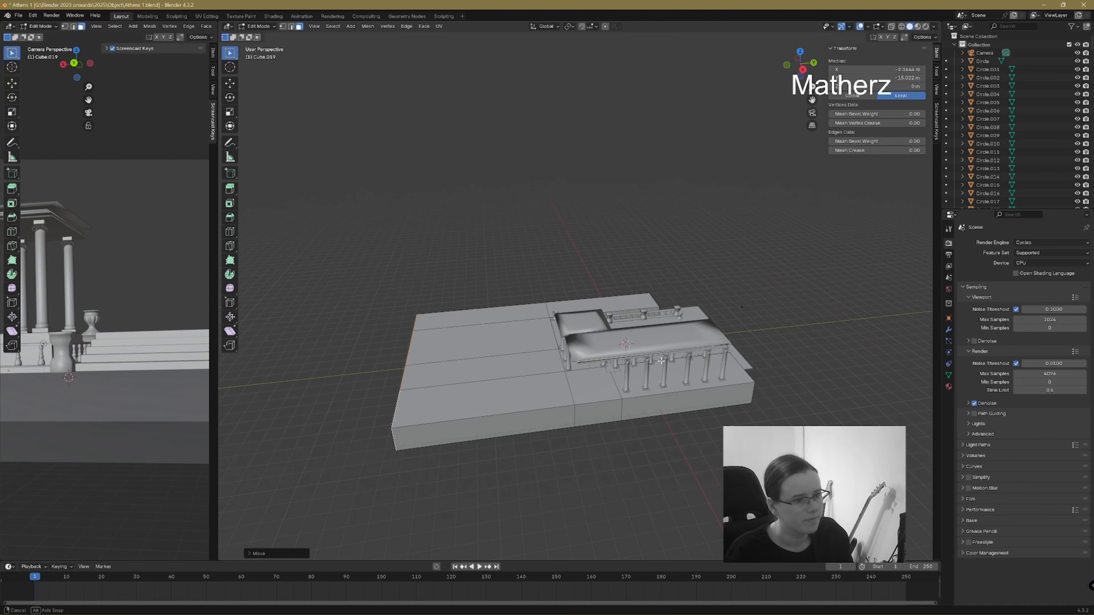
click(501, 408)
shift+click(584, 424)
shift+click(670, 408)
middle_drag(670, 408, 694, 464)
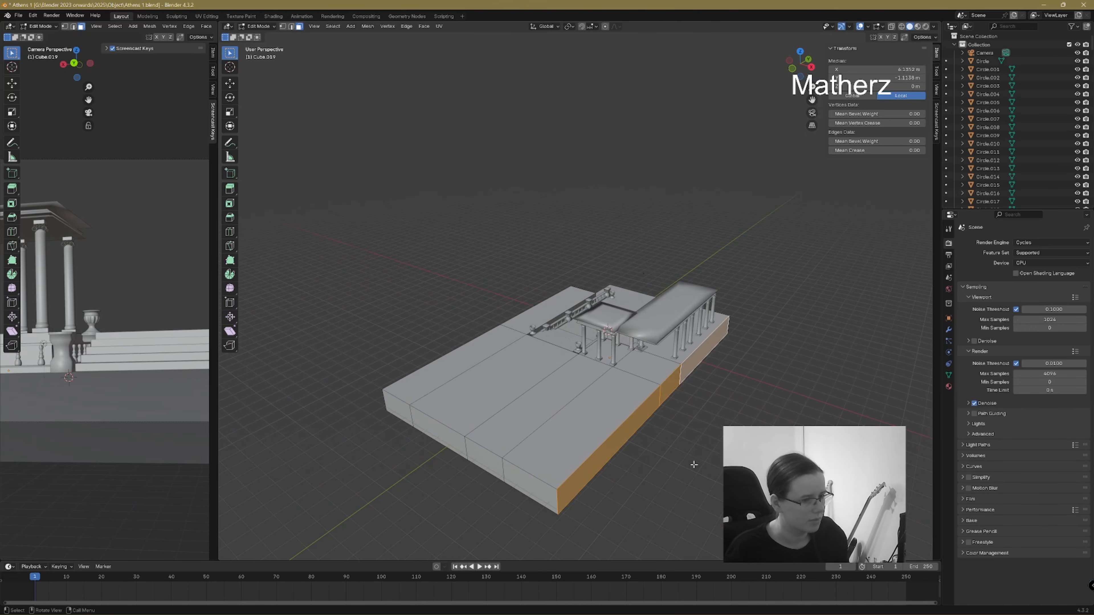
key(g)
key(x)
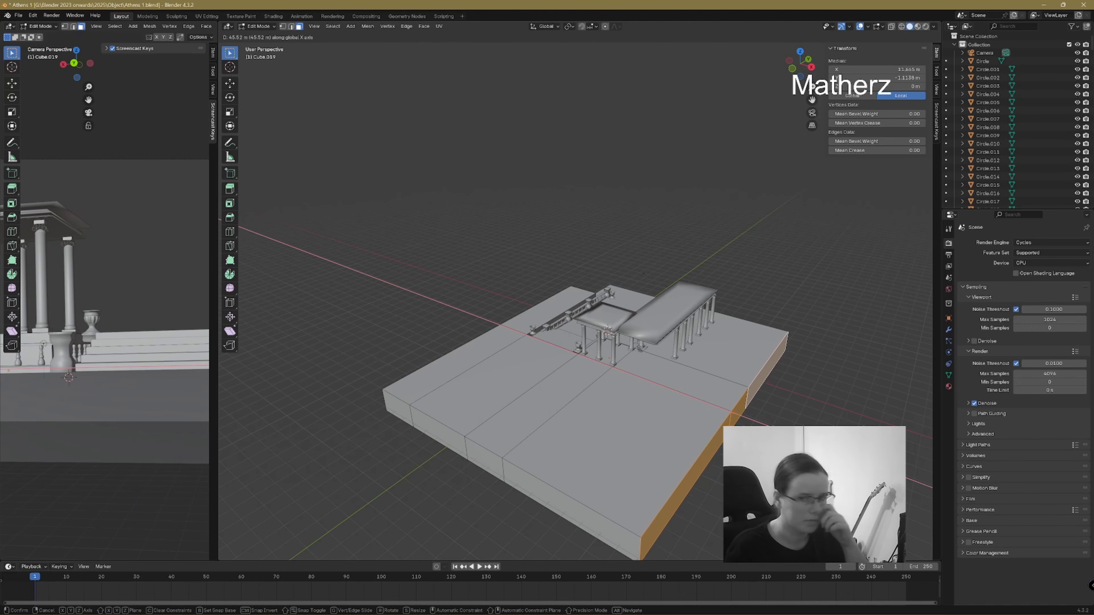
click(691, 451)
- Widen the camera viewport until the whole camera frame shows, and return the platform to Object Mode
middle_drag(573, 432, 678, 350)
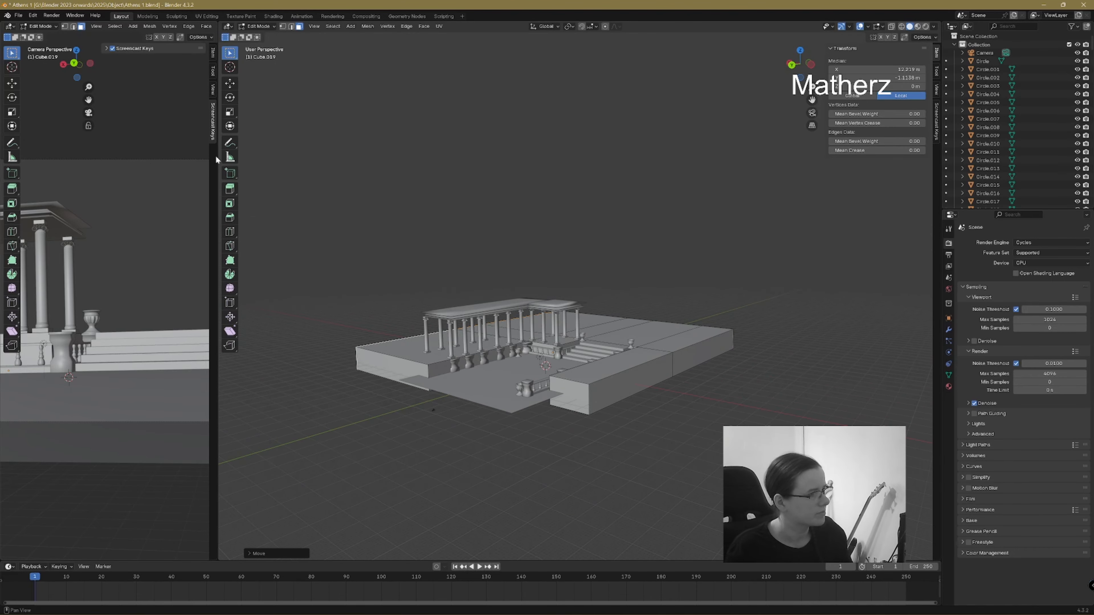
drag(217, 157, 444, 157)
scroll(255, 260, down, 1)
scroll(261, 264, up, 1)
mouse_move(264, 266)
shift+middle_down()
mouse_move(284, 285)
mouse_move(270, 284)
shift+middle_up()
scroll(732, 327, up, 6)
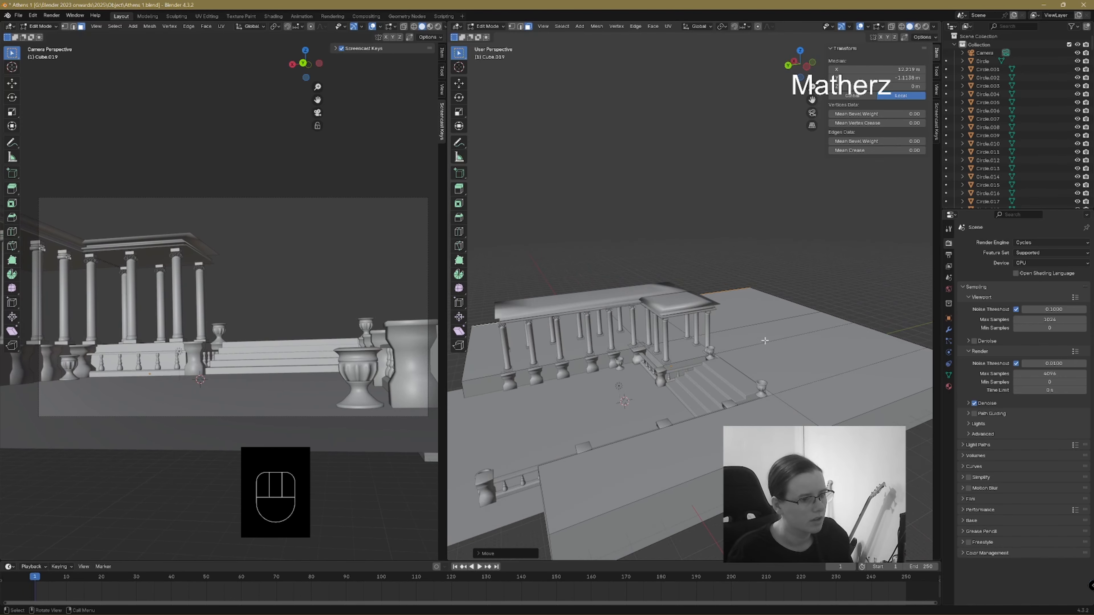
scroll(718, 383, up, 2)
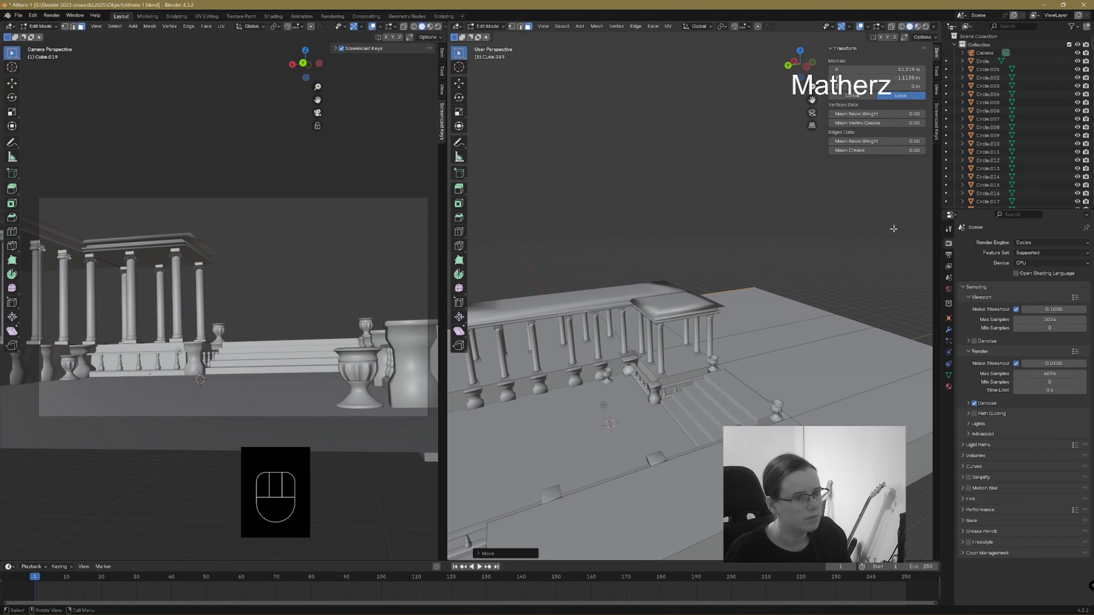
click(487, 26)
click(493, 33)
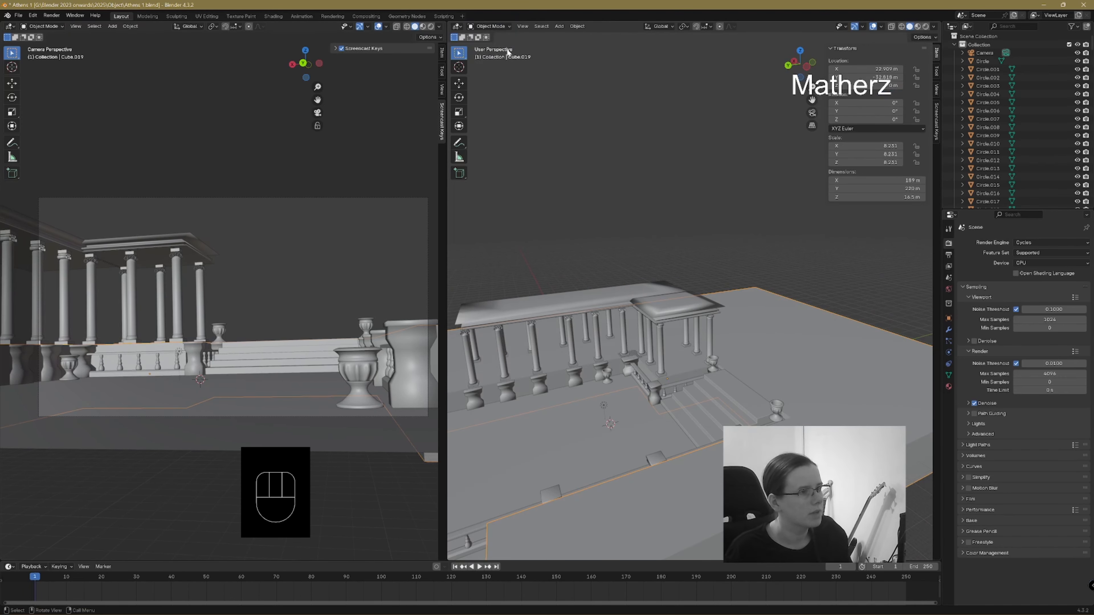
- Add a cube mesh and scale it up uniformly to about 31.5 m per side
click(536, 73)
click(560, 26)
mouse_move(568, 37)
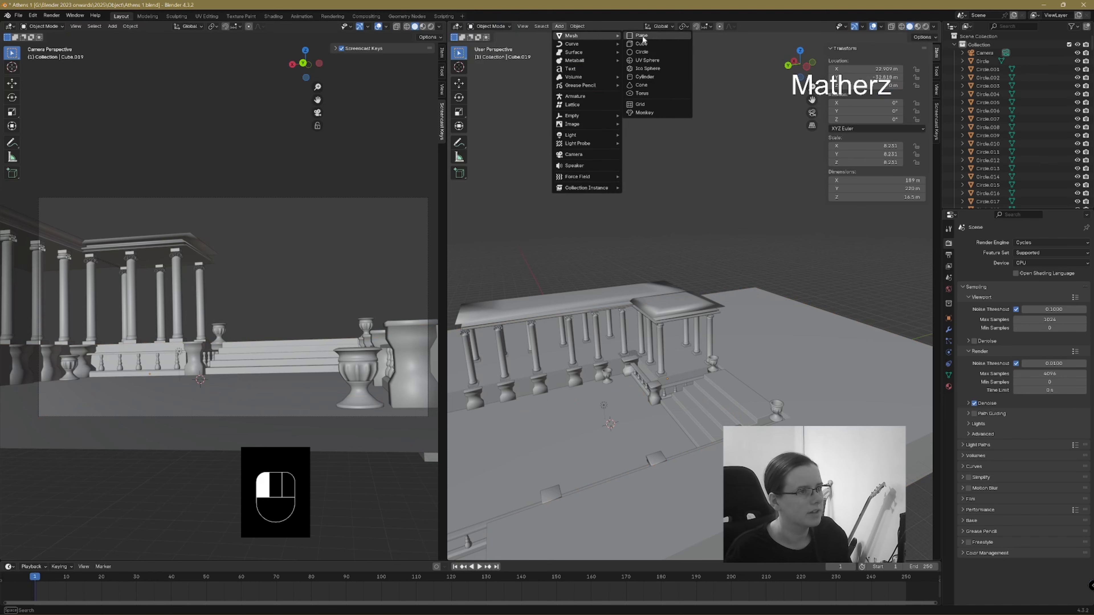
click(657, 43)
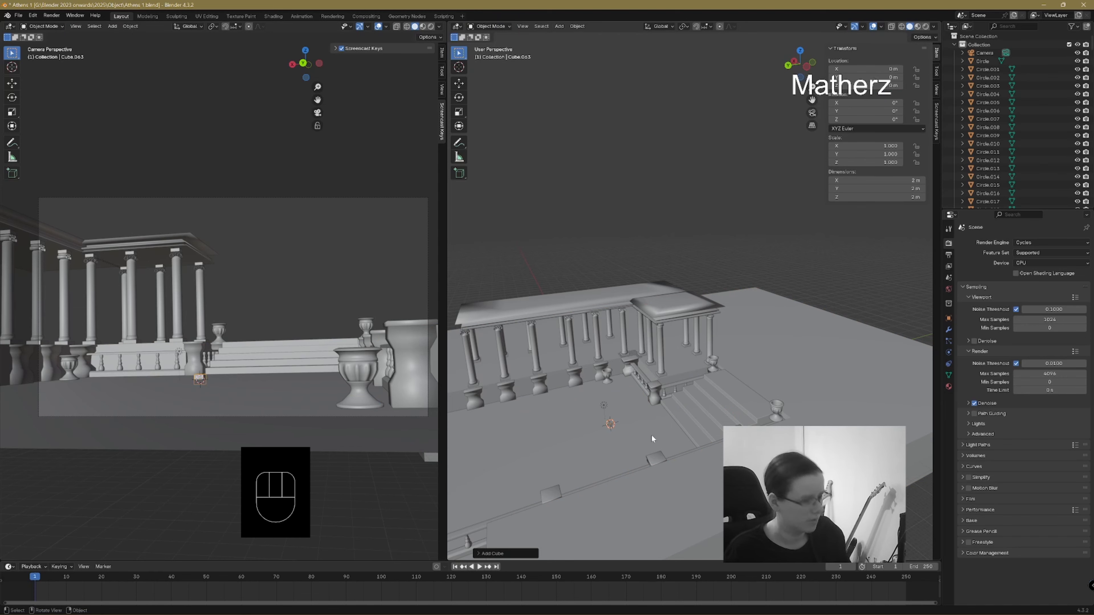
key(s)
click(607, 453)
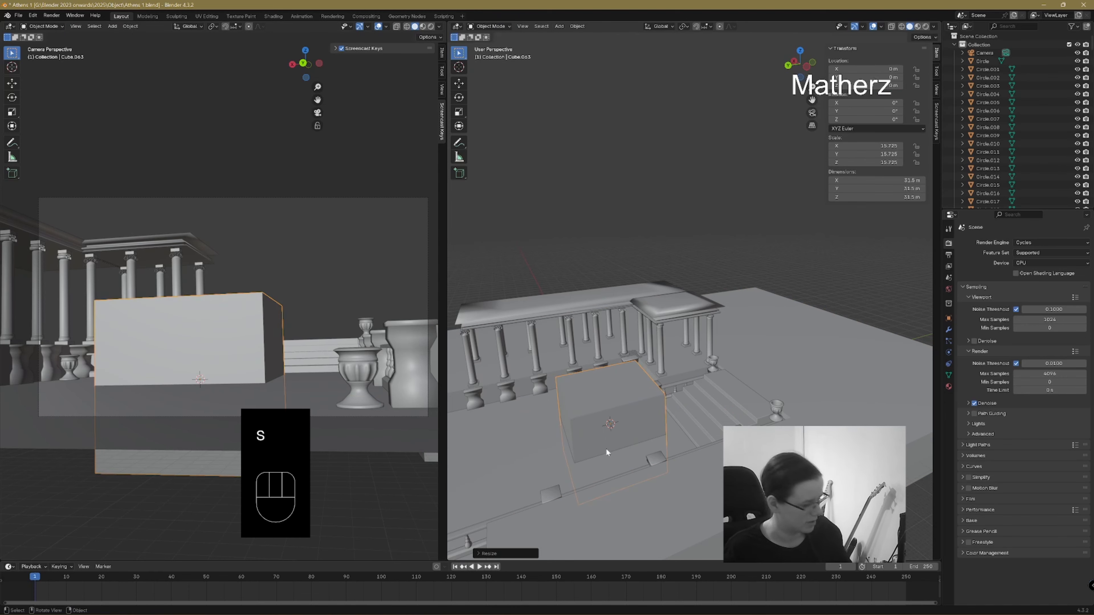
- Move the new cube across the platform to the area behind the roofed columns
key(g)
middle_drag(607, 452, 710, 403)
click(812, 354)
key(g)
middle_drag(812, 354, 777, 312)
click(810, 324)
key(g)
click(765, 304)
- Rescale the cube into a tall block and reposition it behind the corner of the roofed colonnade
key(s)
middle_drag(845, 322, 829, 362)
click(883, 321)
key(s)
click(840, 390)
key(g)
click(832, 354)
- Widen the tall block in Edit Mode by moving its outer side face about 47.7 m along X
click(490, 25)
click(500, 48)
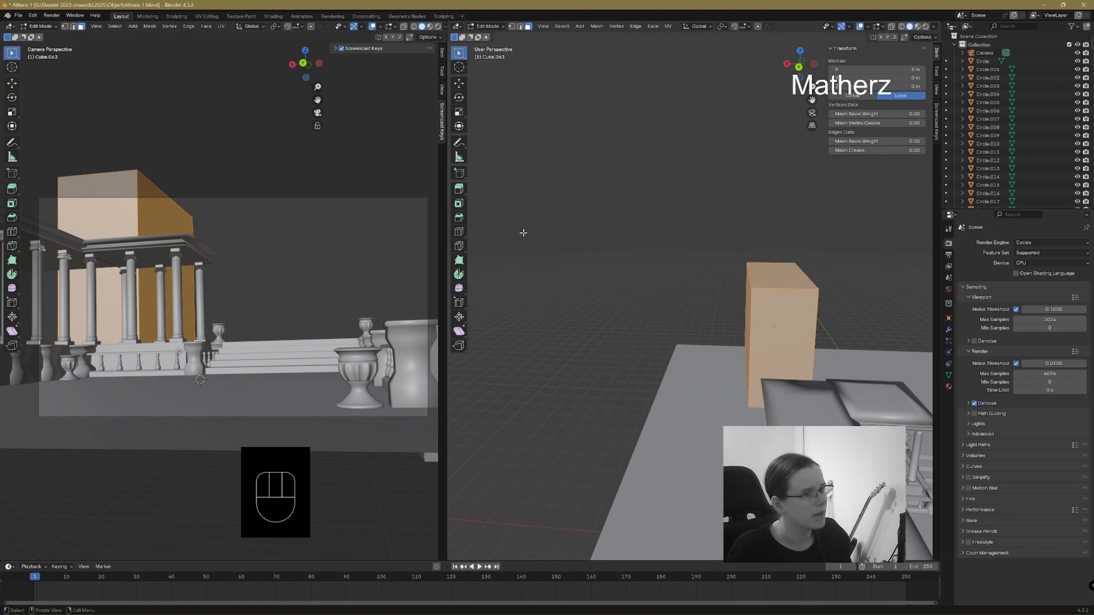
middle_drag(659, 334, 689, 332)
click(689, 370)
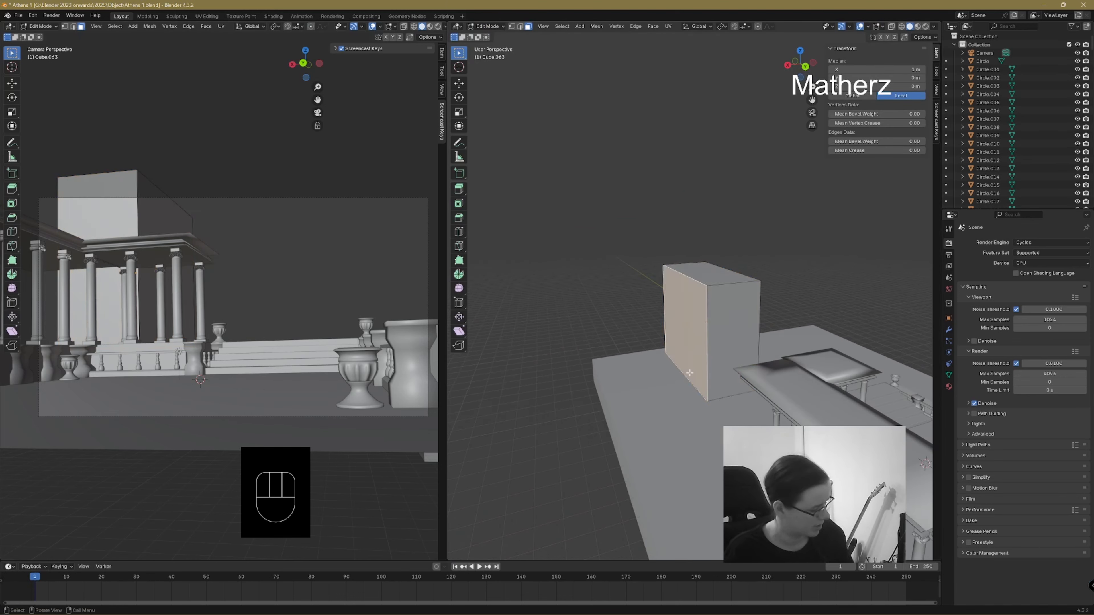
key(g)
middle_click(672, 375)
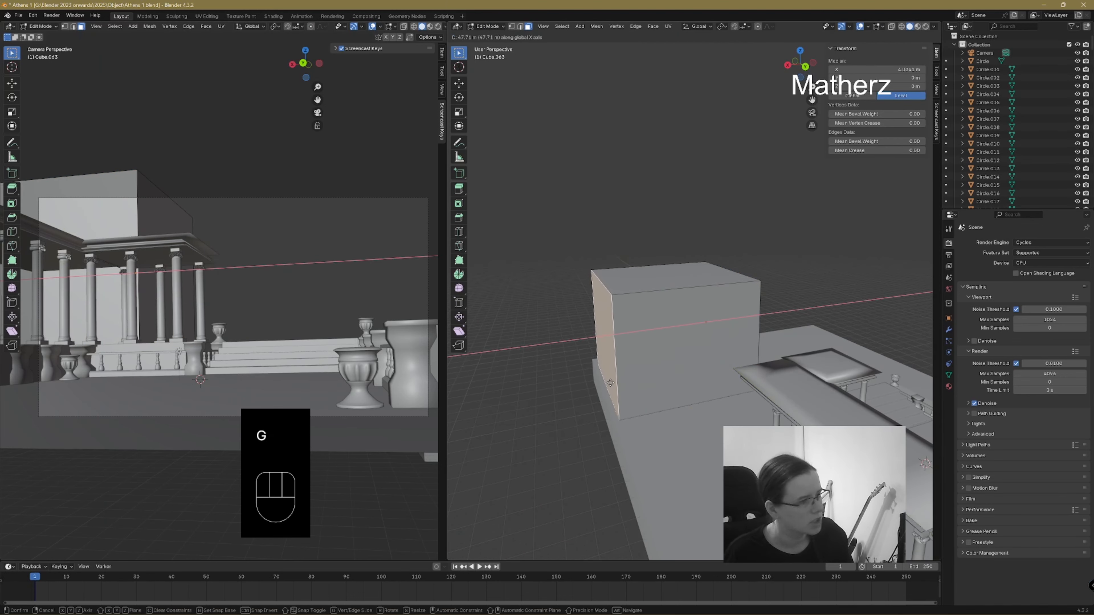
click(610, 383)
- Lower the block's top face about 8.9 m along Z
middle_drag(701, 380, 672, 381)
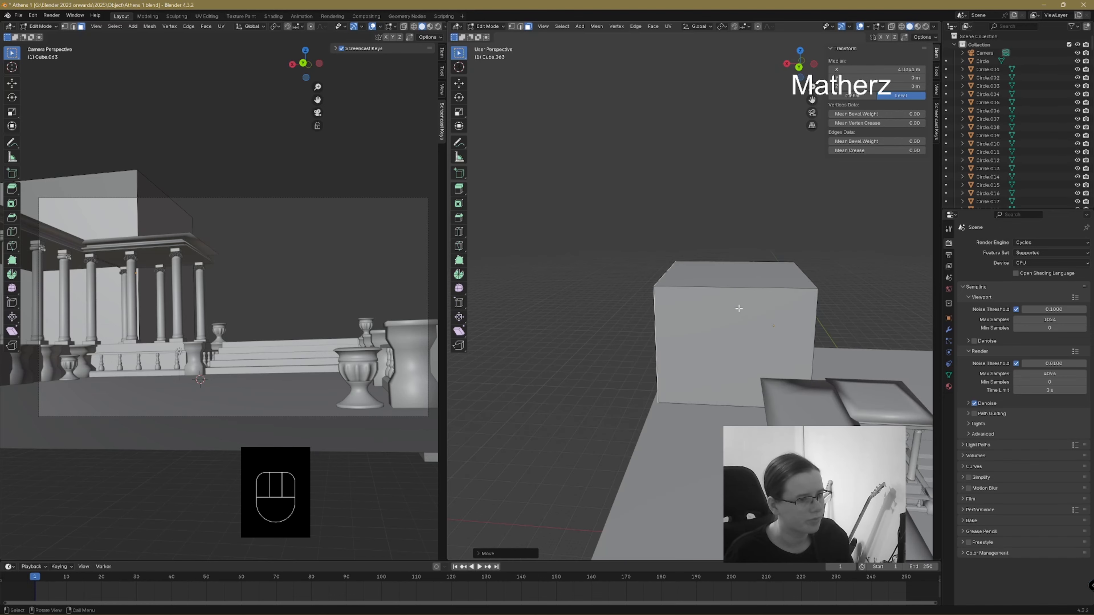
click(746, 272)
key(g)
middle_click(744, 337)
middle_drag(744, 338, 741, 343)
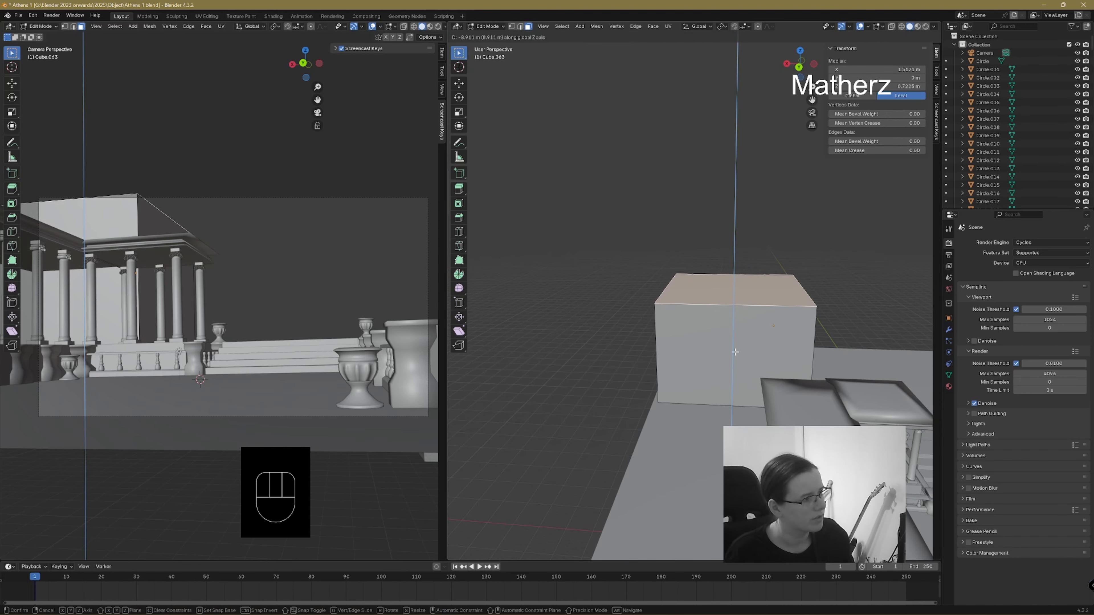
click(735, 352)
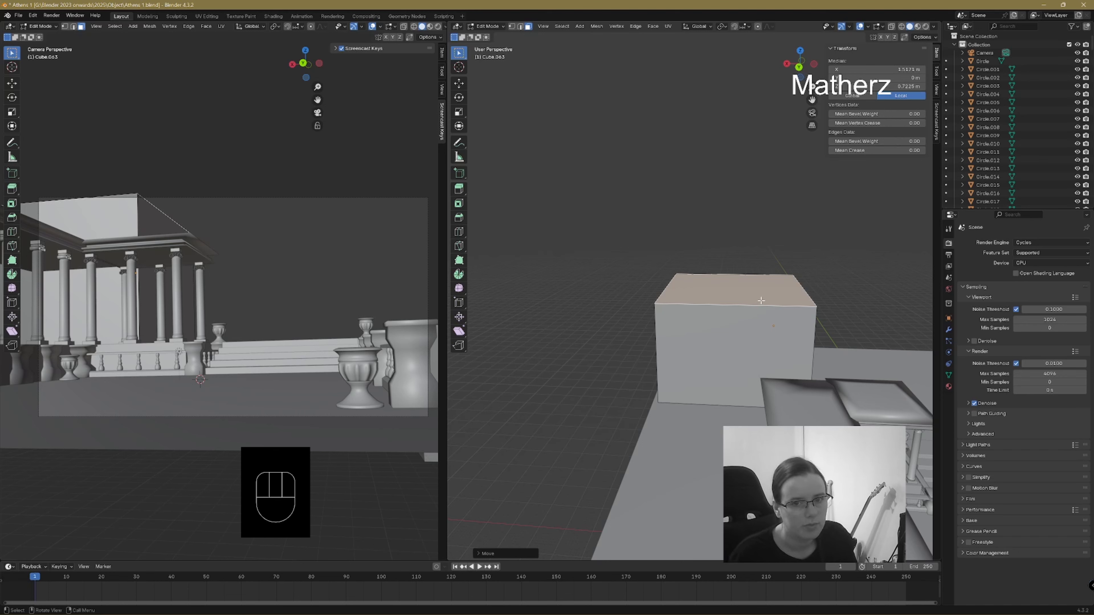
- Extrude the block's top face up about 33 m and add a loop cut halfway up the extruded section
key(e)
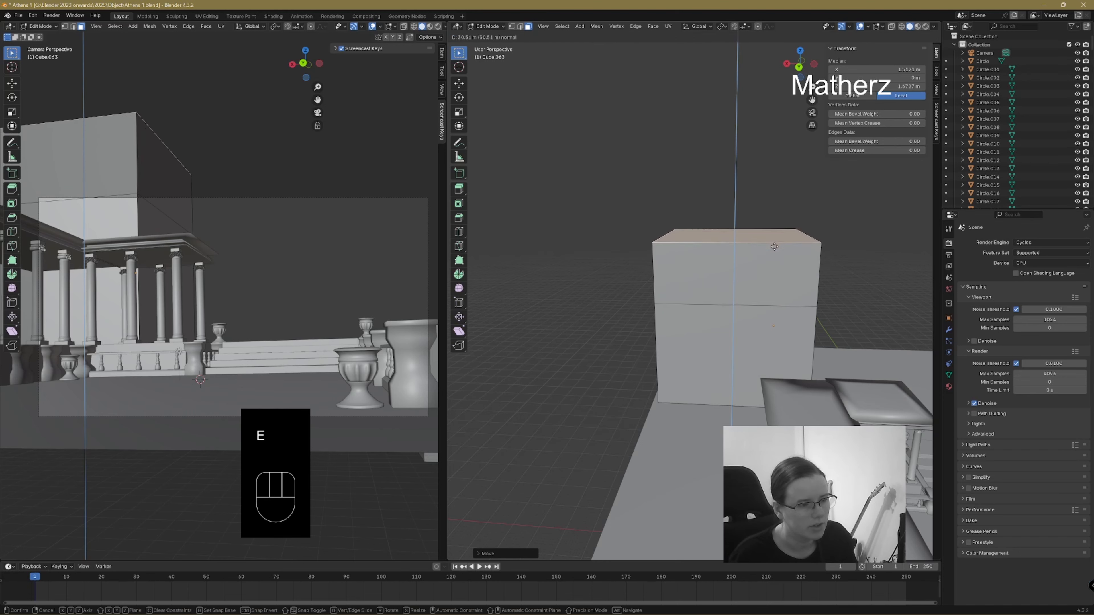
click(775, 244)
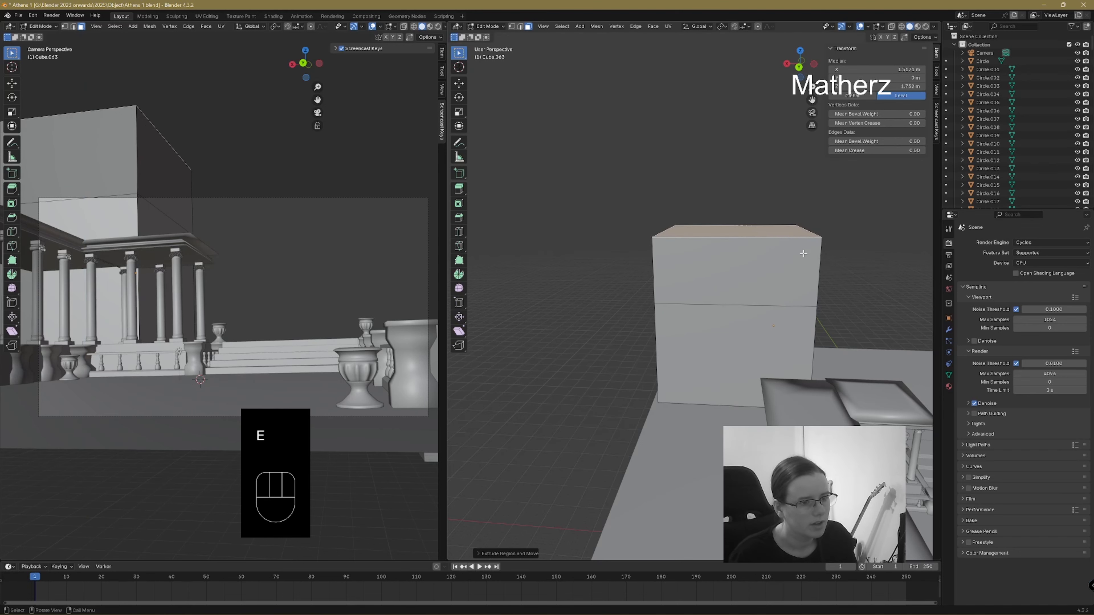
key(ctrl+r)
double_click(818, 262)
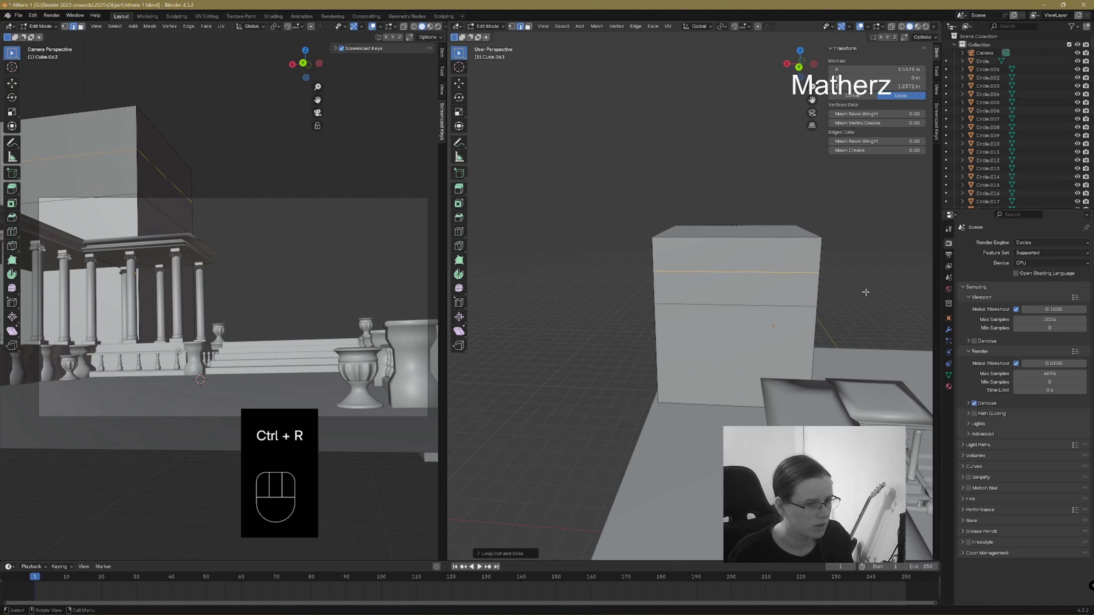
- Move the block's negative-X top edge along X to the opposite edge, making the top slope up from the loop cut
middle_drag(865, 293, 817, 287)
shift+middle_drag(884, 249, 733, 317)
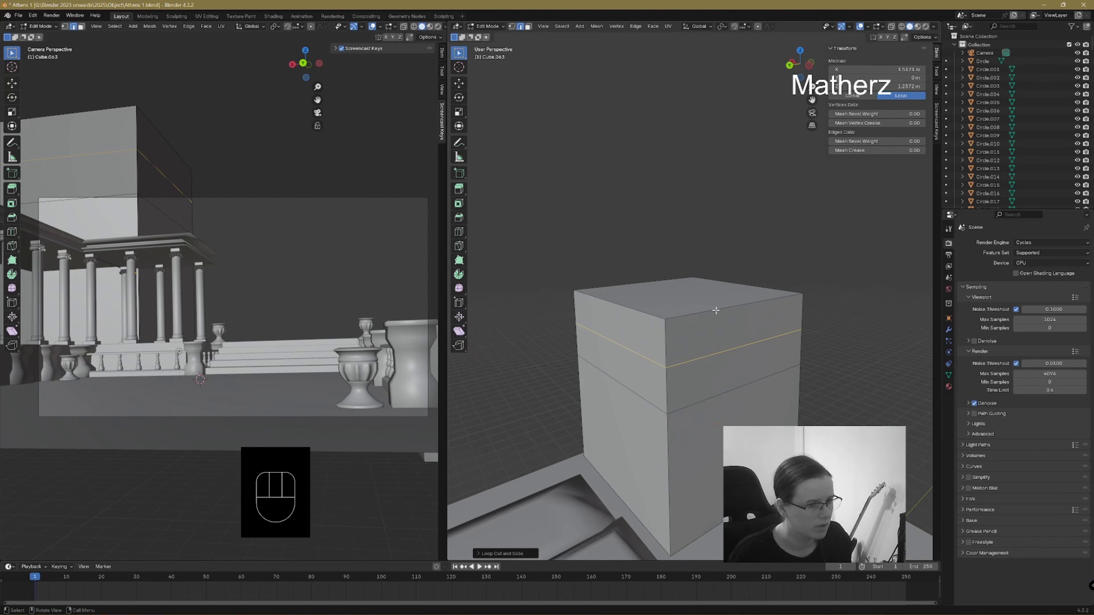
key(g)
key(x)
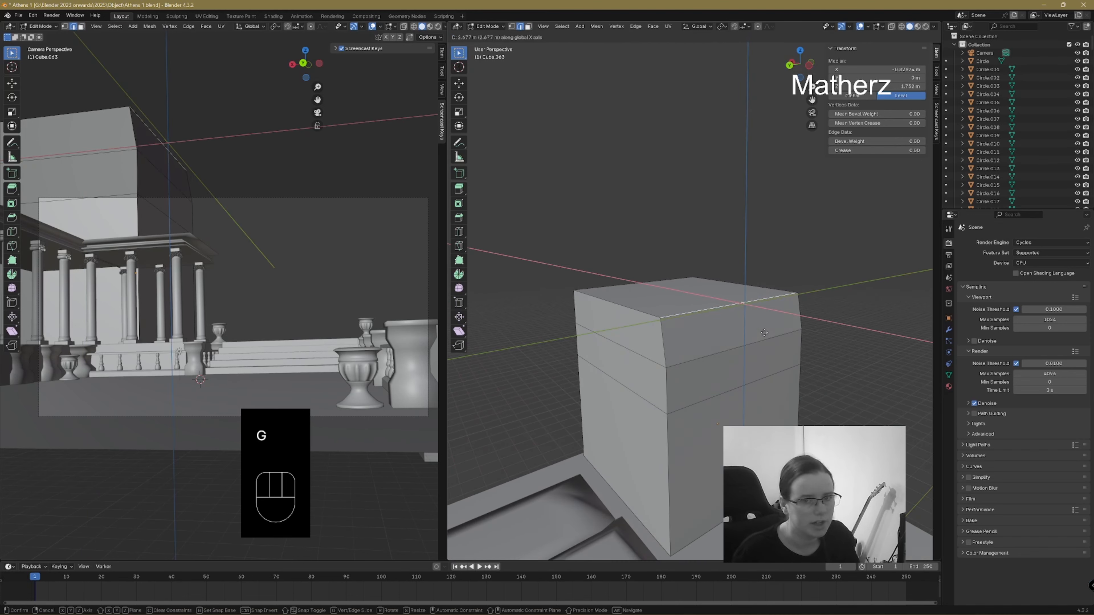
click(682, 299)
click(717, 356)
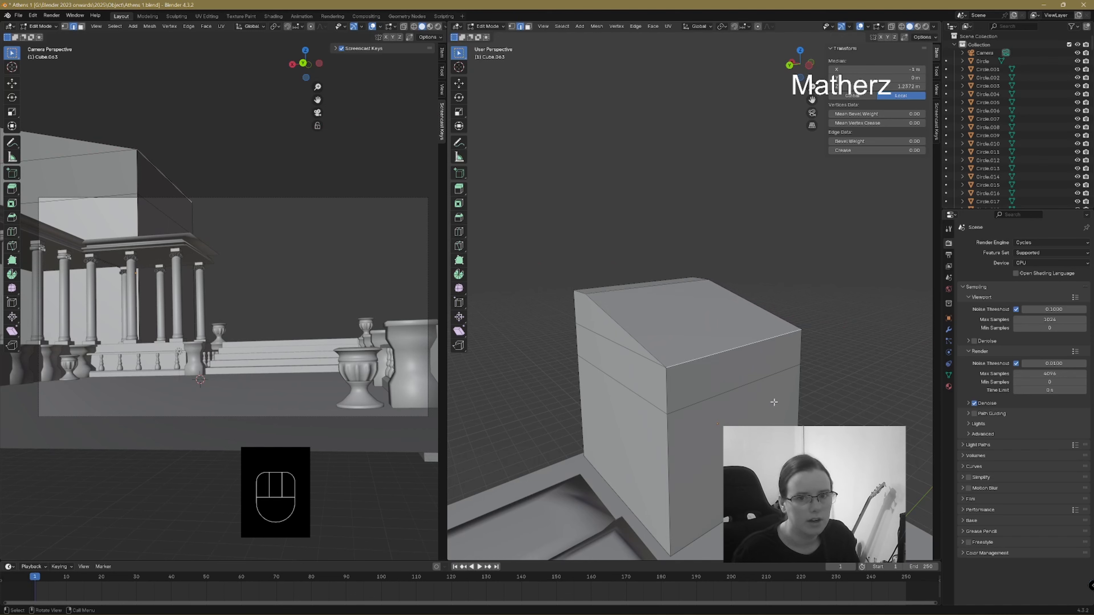
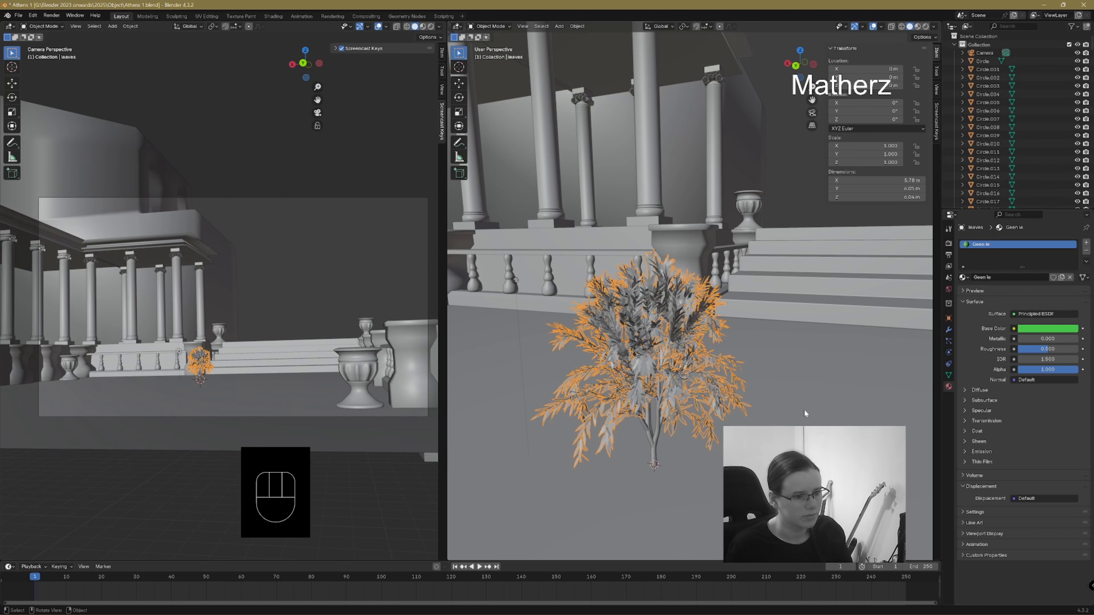
- Give the tree's trunk and branches a new material with a dark reddish-brown base color and name it Brown
click(651, 439)
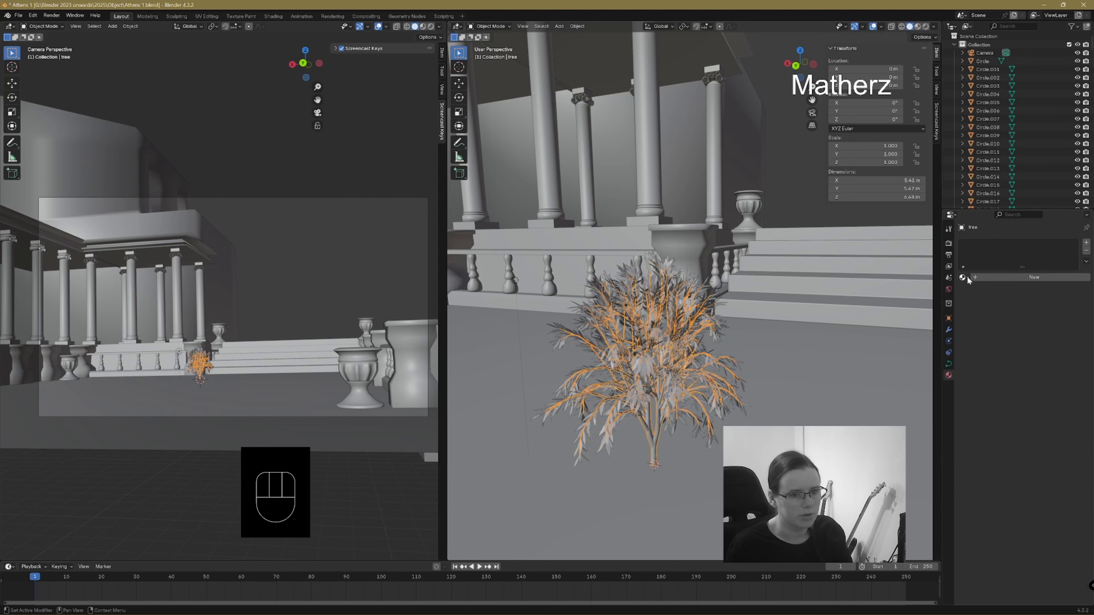
click(983, 278)
click(1047, 328)
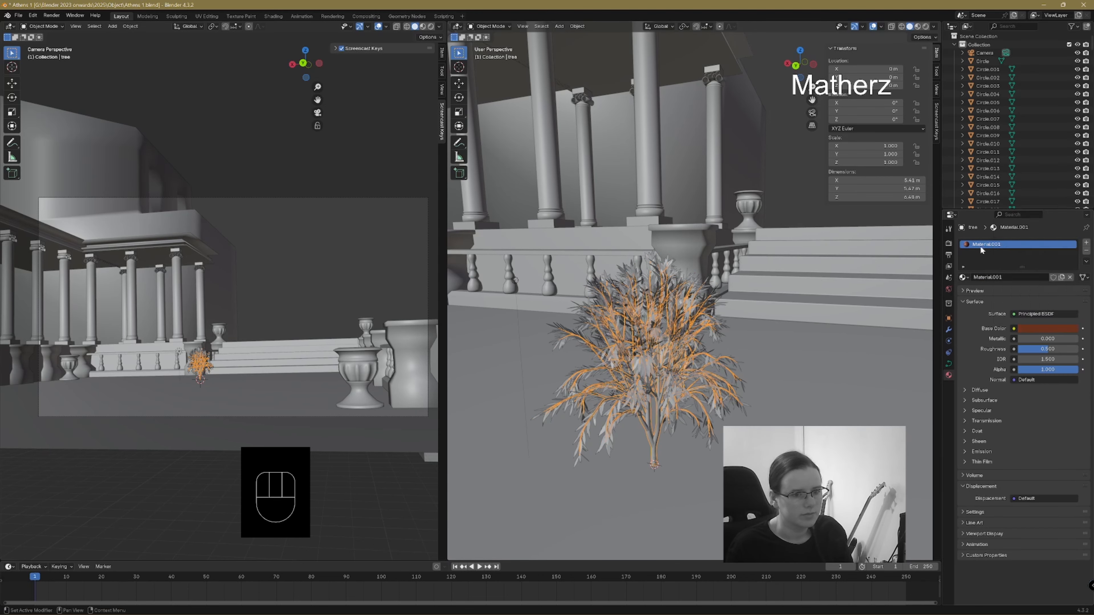
text(Brown)
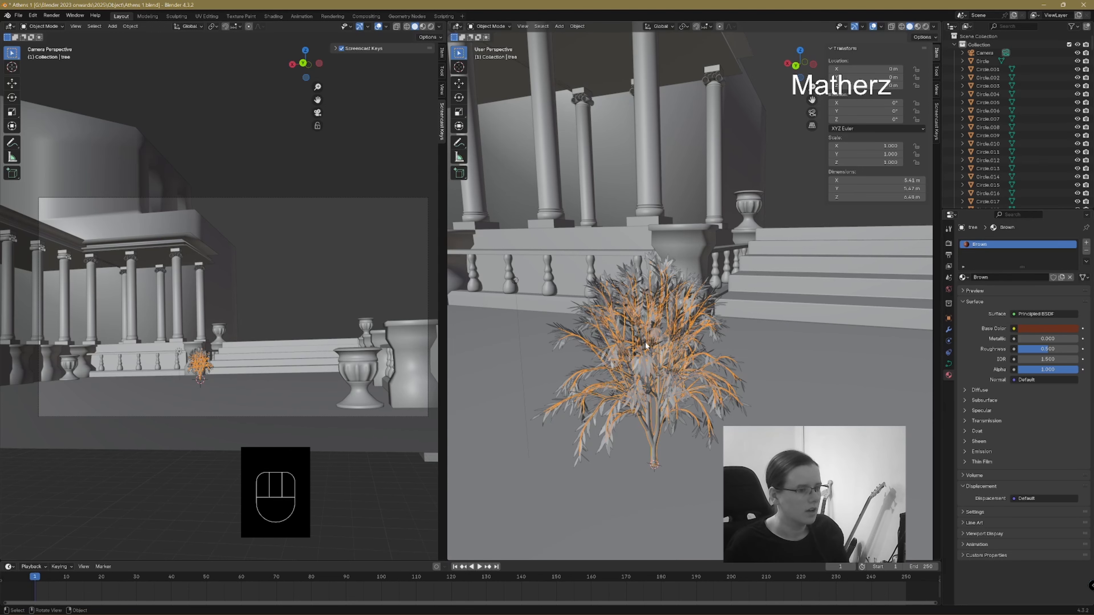
- Duplicate the tree together with its leaves and place the copy along X in front of the balustrade
shift+click(672, 382)
scroll(673, 382, down, 5)
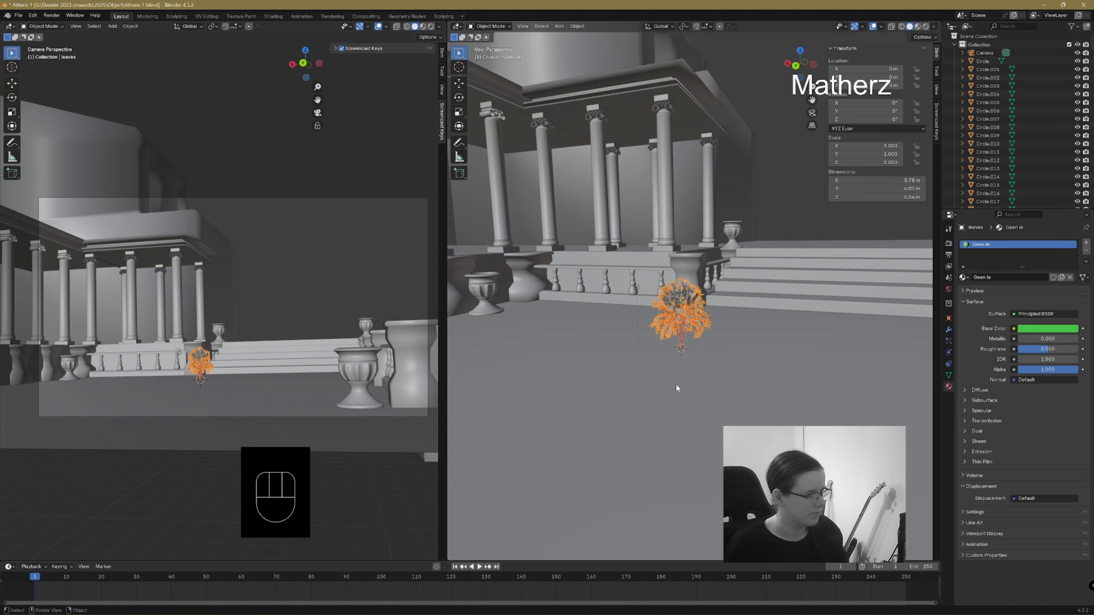
middle_drag(676, 384, 689, 388)
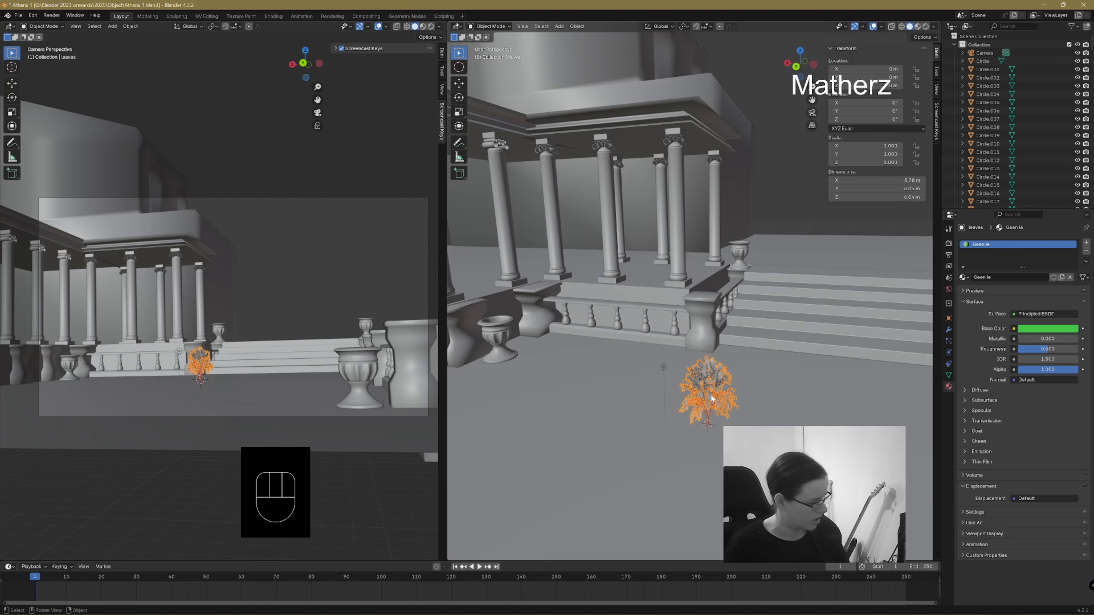
key(shift+d)
click(573, 354)
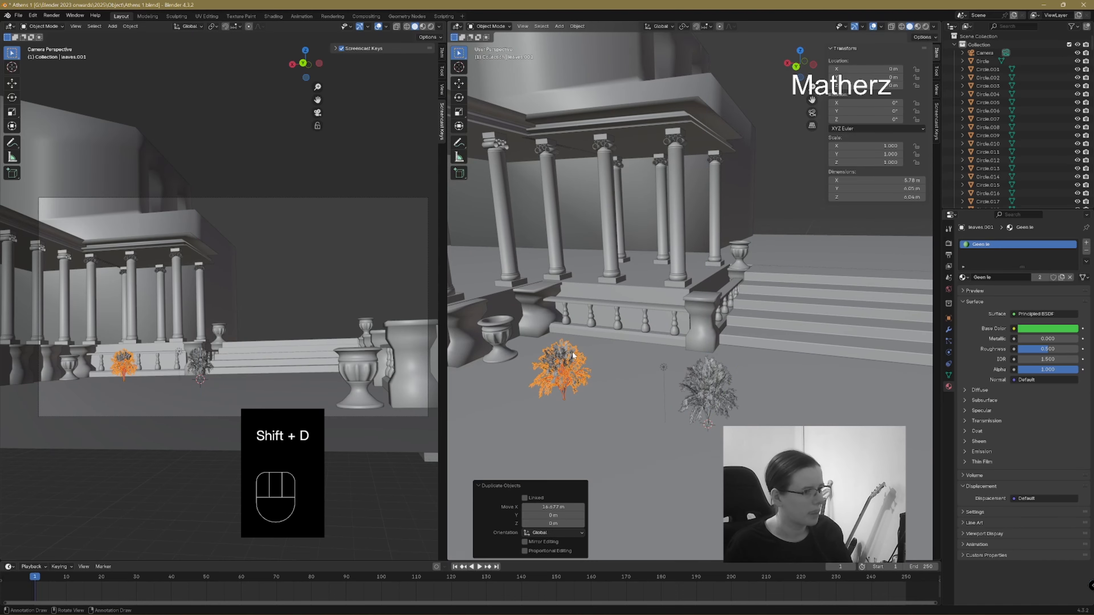
- Scale the duplicated tree up by about 1.92 and move it about -24 m along Y to the balustrade corner by the stairs
key(s)
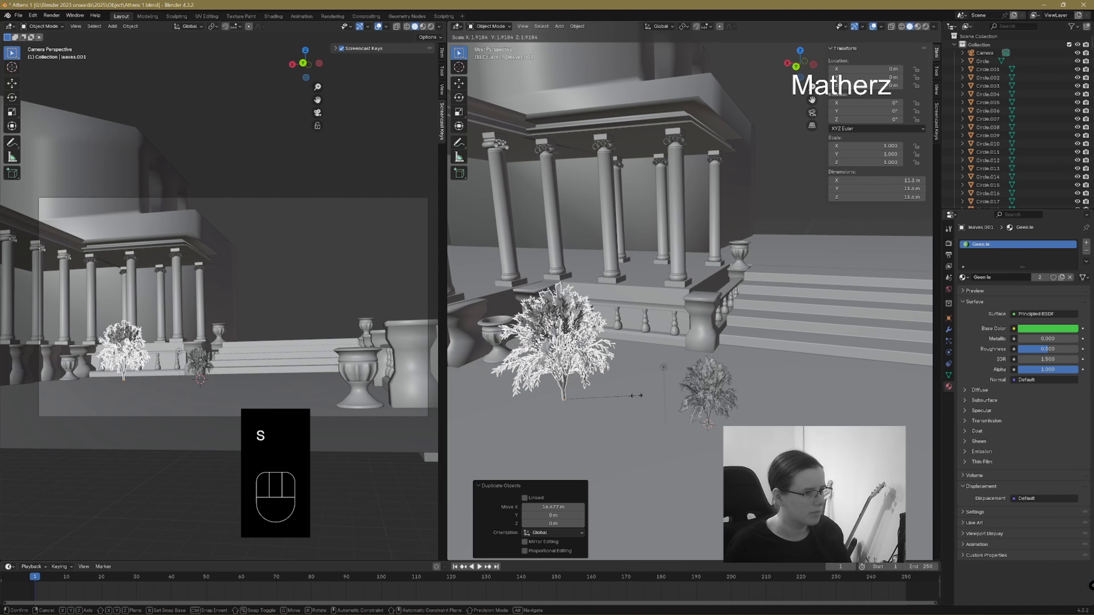
click(584, 386)
key(g)
key(y)
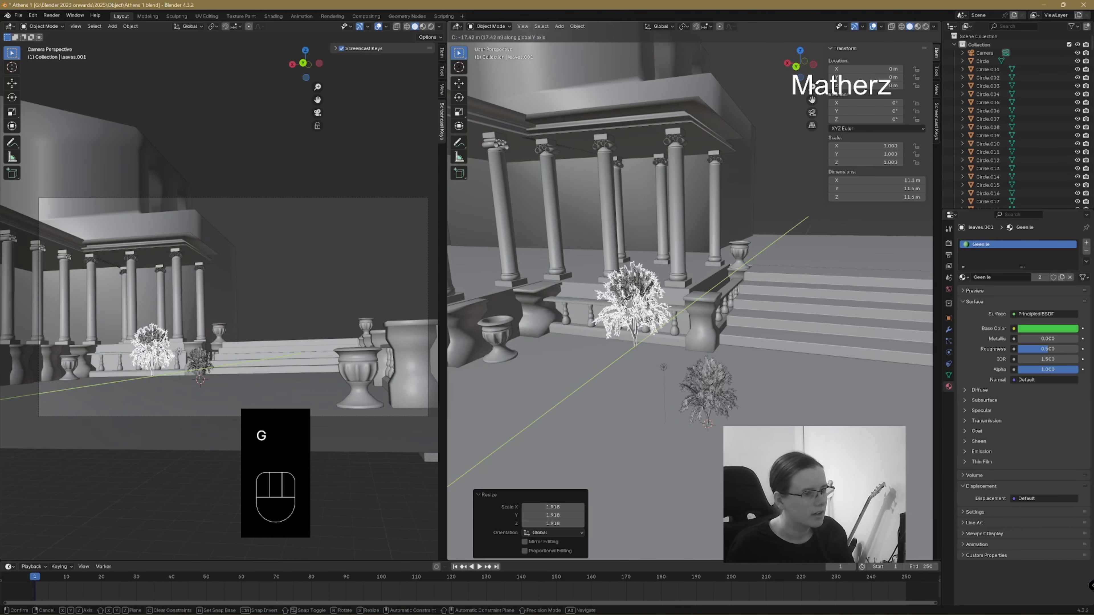
click(664, 304)
middle_drag(664, 305, 642, 333)
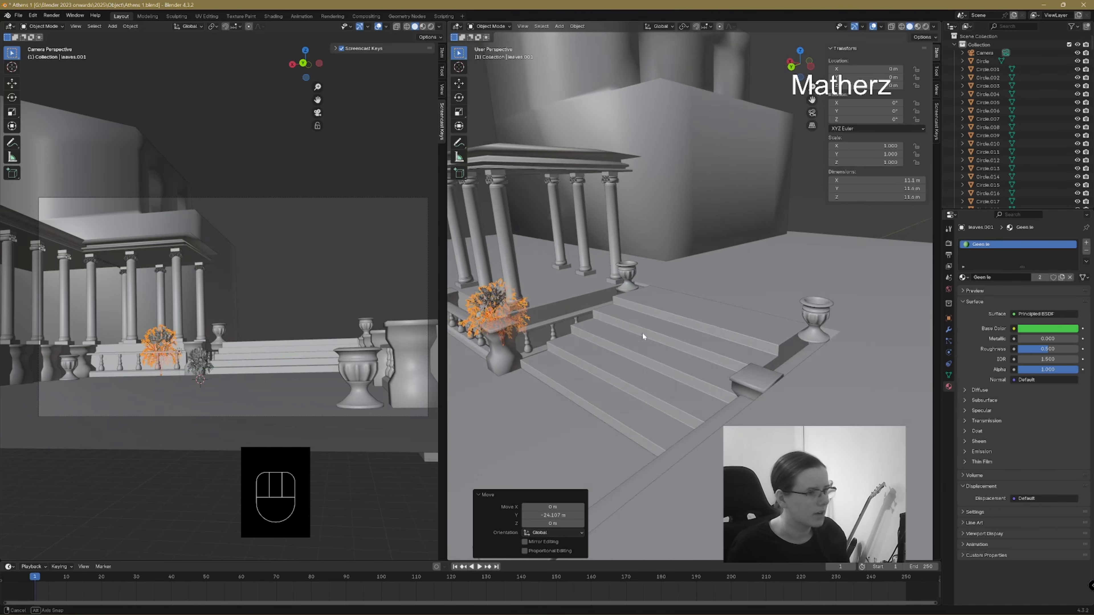
- Scale the tree up by about 1.57 and move it about 19 m along X to the other end of the balustrade
scroll(531, 341, up, 5)
shift+middle_drag(531, 341, 689, 371)
scroll(713, 384, down, 3)
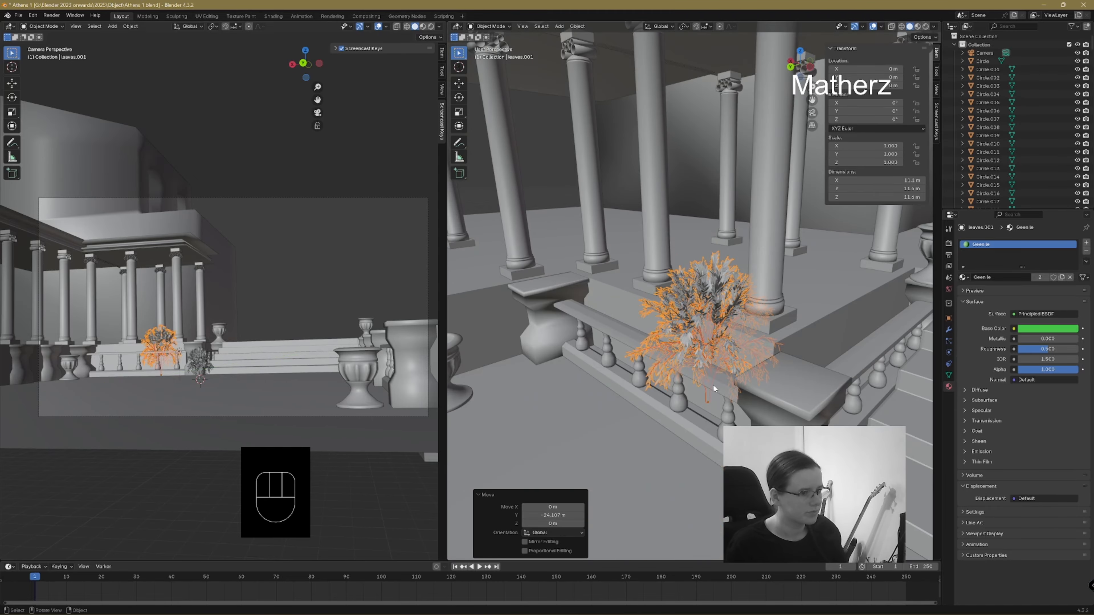
key(s)
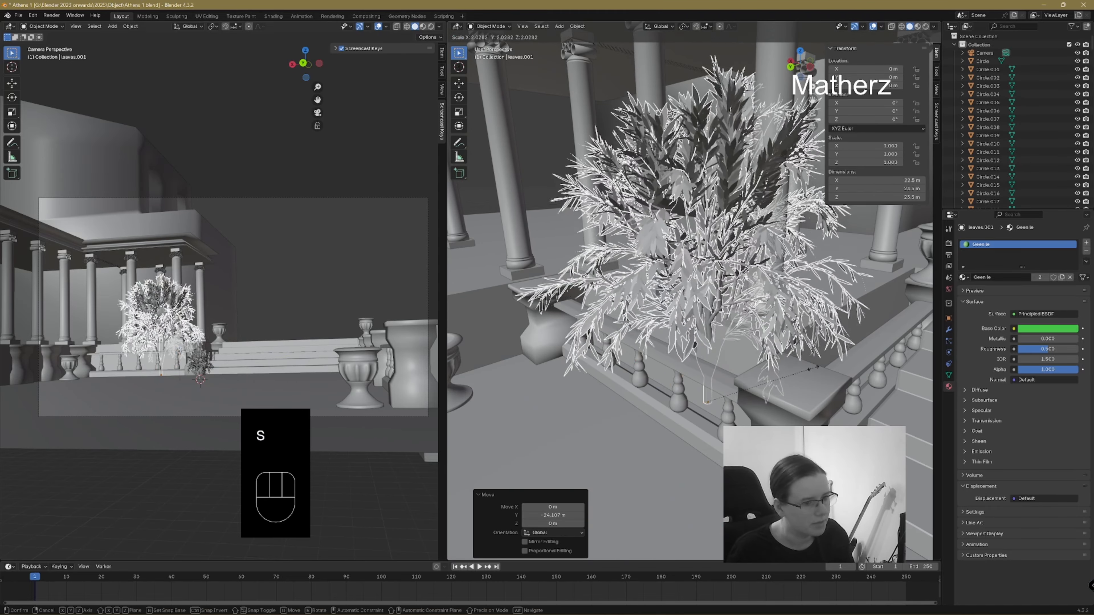
click(765, 340)
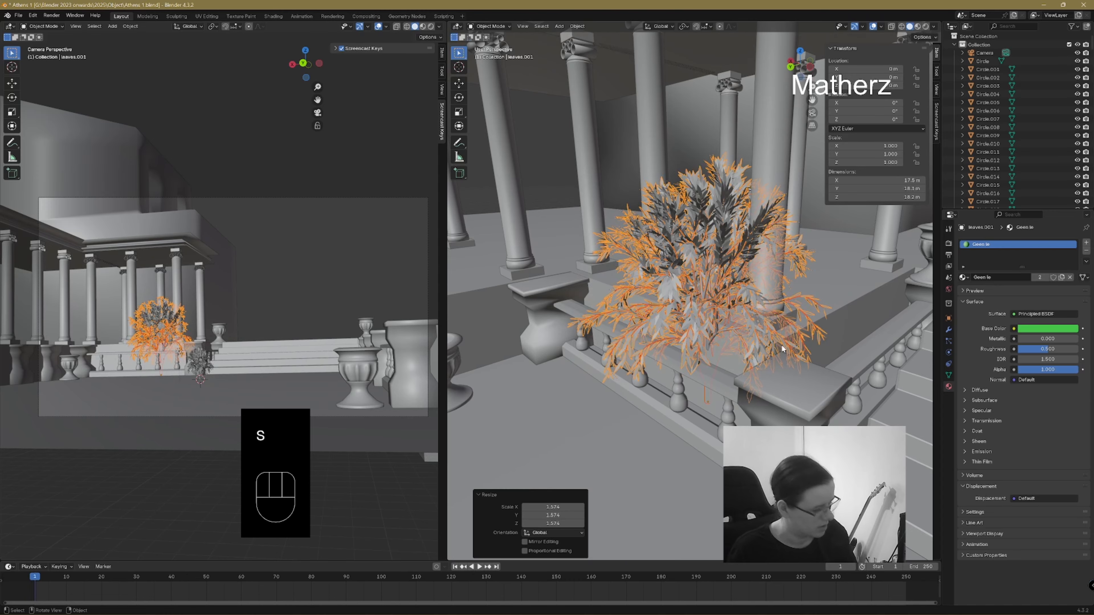
key(g)
key(x)
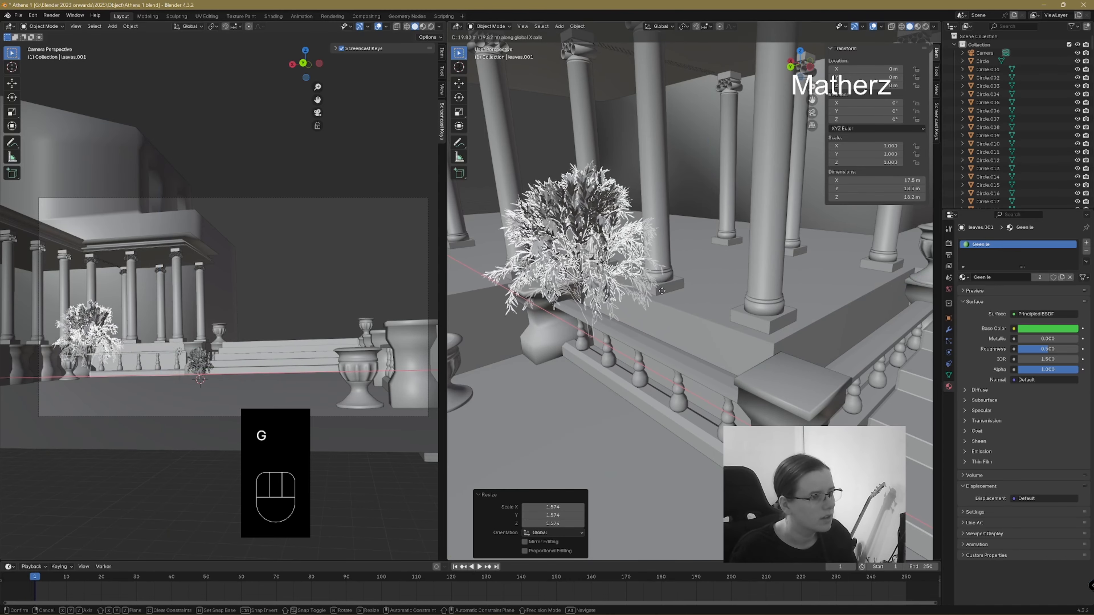
click(667, 297)
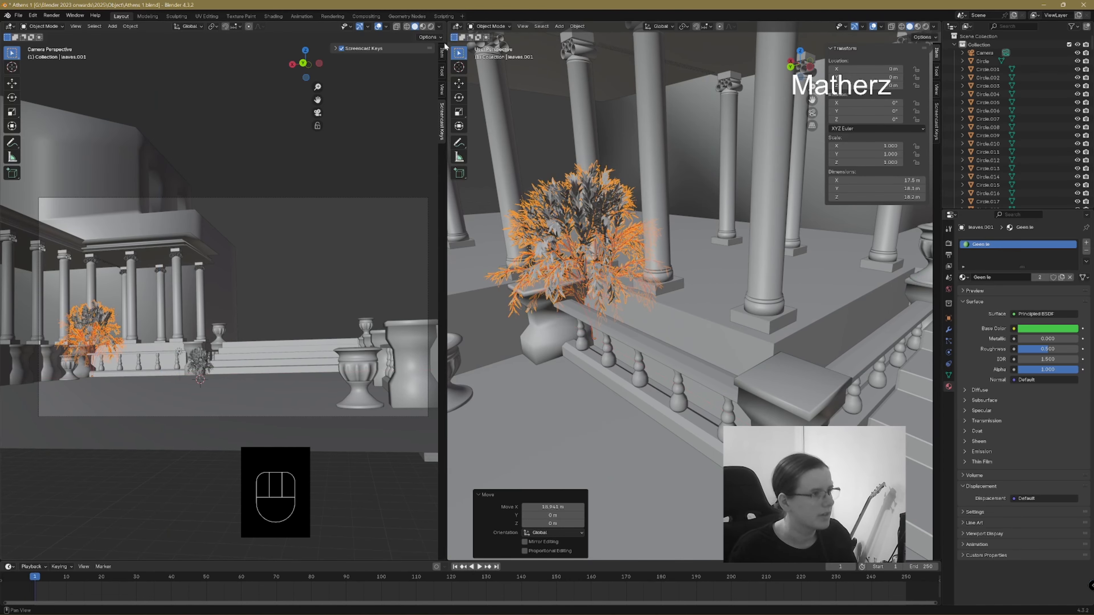
- Show the camera view in Material Preview shading and scale the tree by about 0.82
click(423, 27)
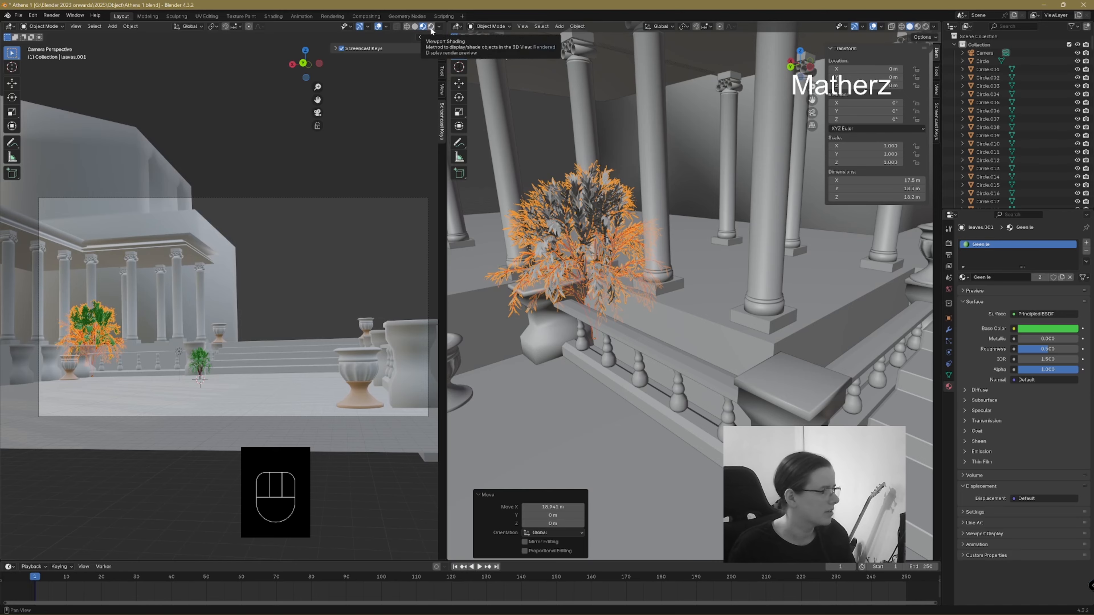
key(s)
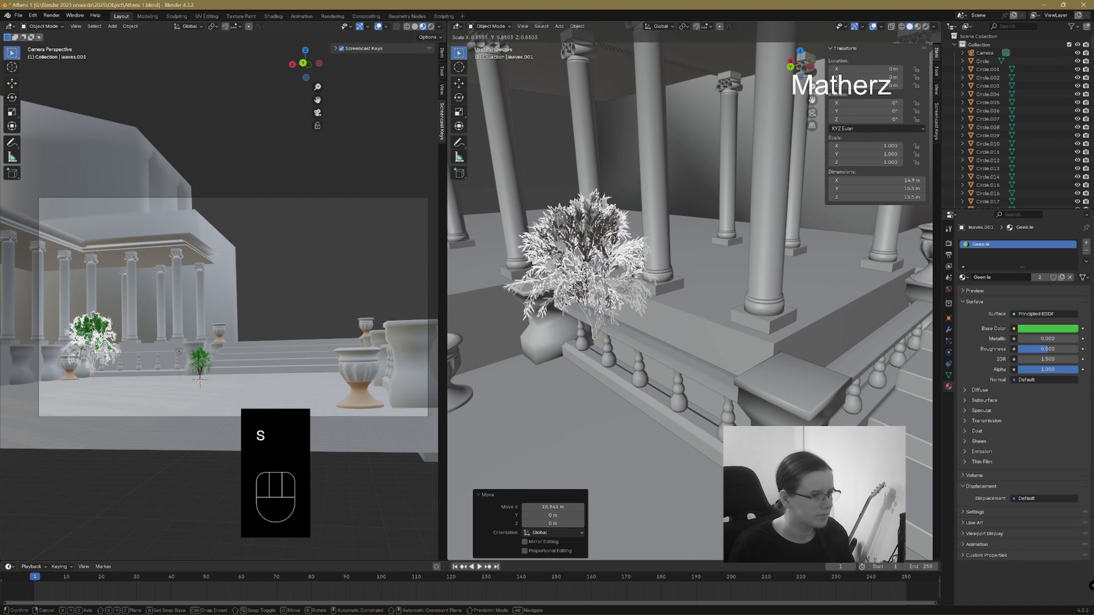
click(632, 275)
middle_drag(632, 276, 616, 319)
- Duplicate the tree about 15.7 m along Y over the urn in front of the balustrade and raise the copy along Z
key(shift+d)
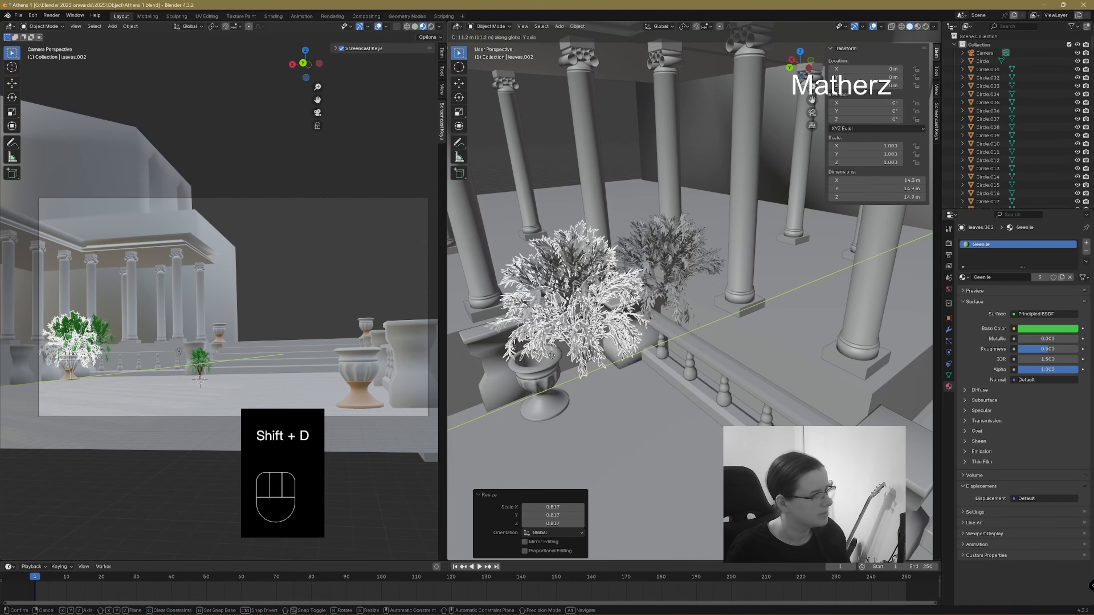
click(507, 370)
middle_drag(608, 431, 625, 414)
key(g)
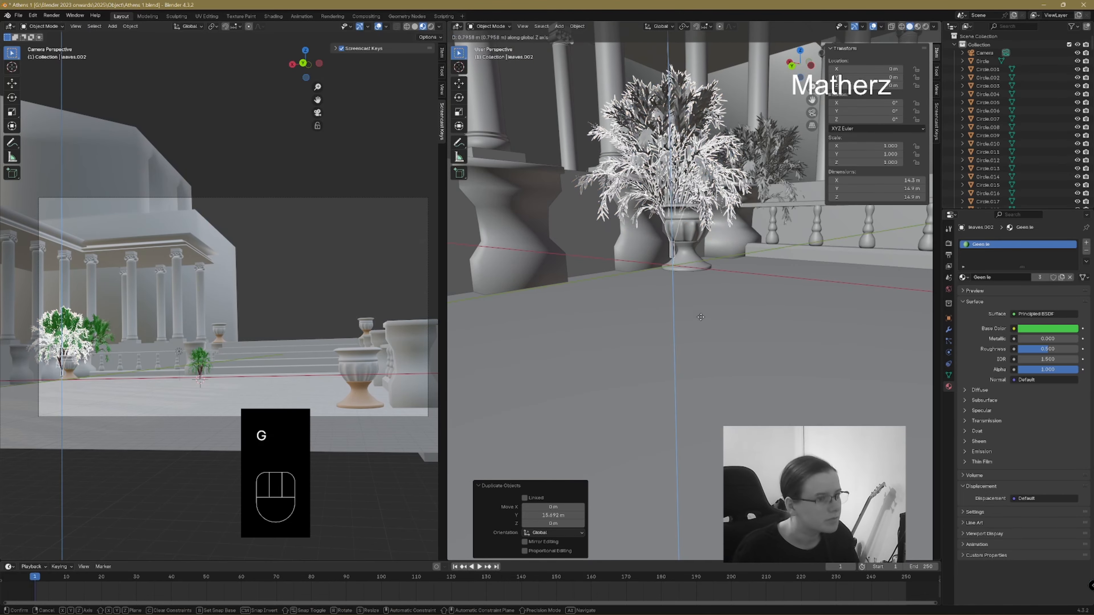
click(707, 303)
- Seat the tree copy in the urn, nudging it about 0.83 m along Y and lowering it about 0.79 m along Z
key(g)
middle_drag(711, 301, 719, 311)
click(720, 308)
key(g)
click(719, 314)
middle_drag(803, 311, 682, 283)
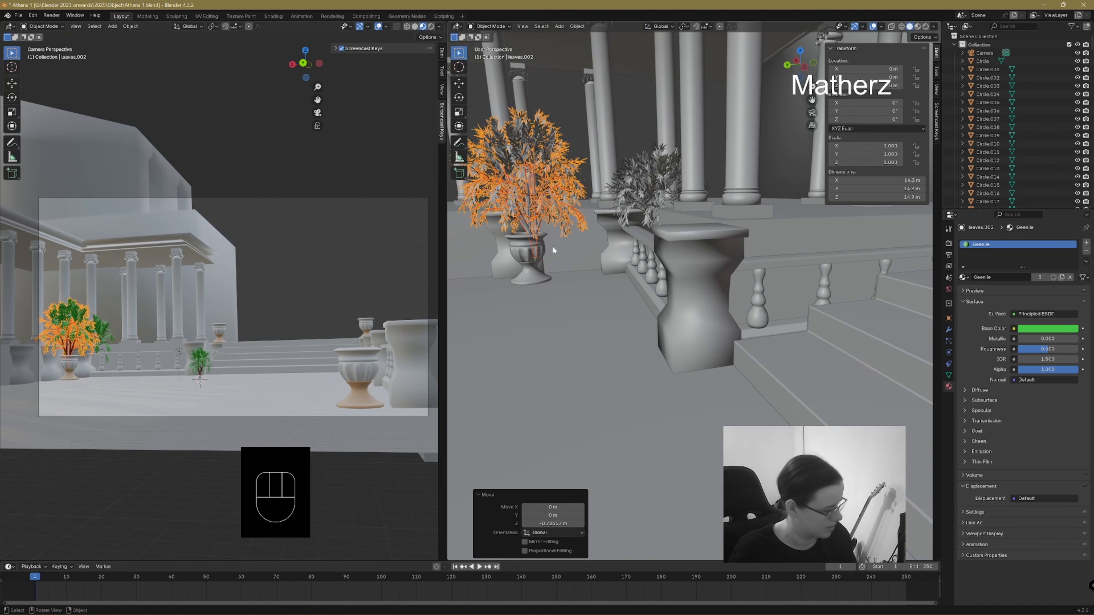
key(g)
click(546, 250)
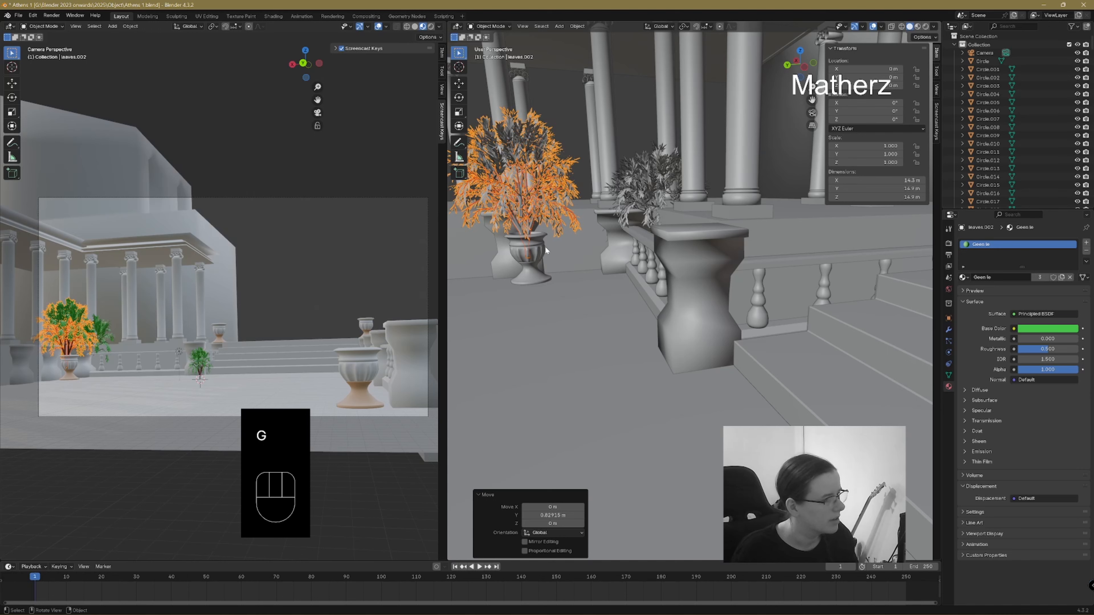
key(g)
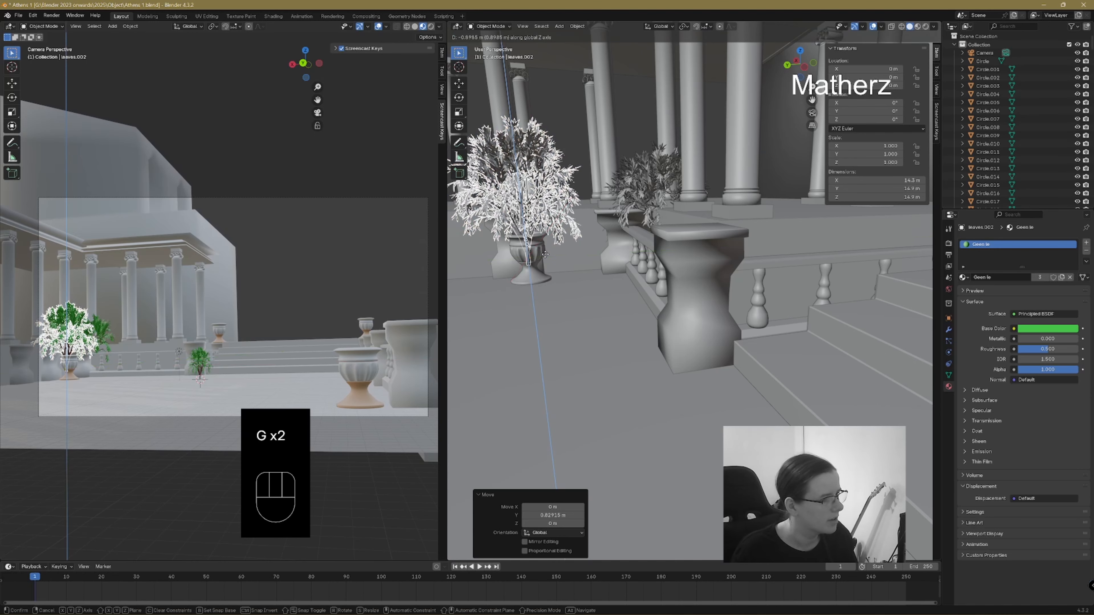
click(546, 257)
- Duplicate the potted tree along X toward the stairs and scale the copy by about 0.81
scroll(566, 281, down, 6)
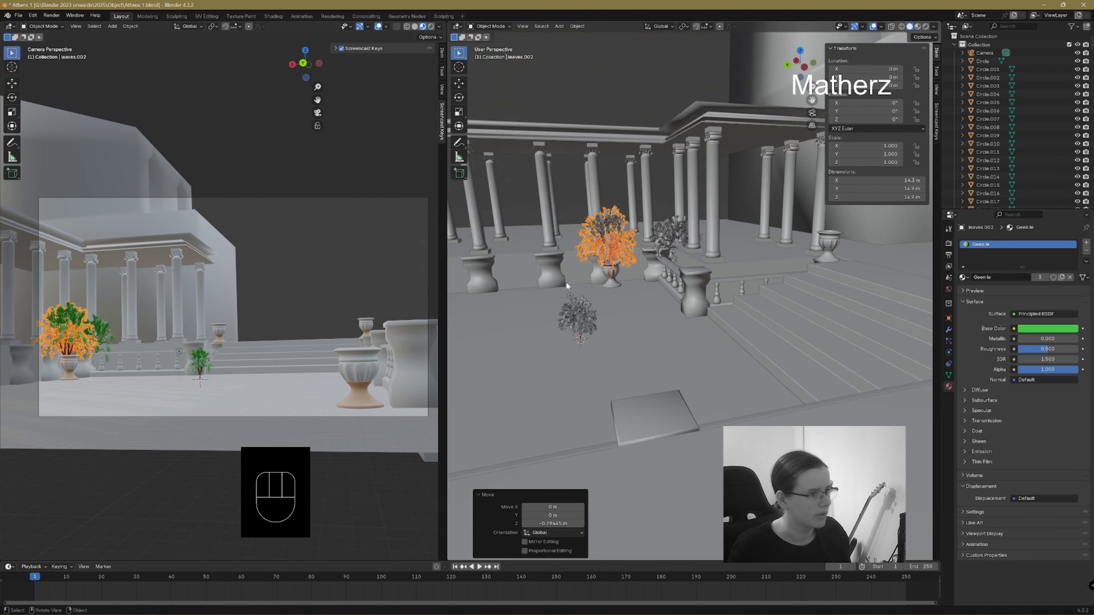
shift+middle_drag(644, 291, 609, 285)
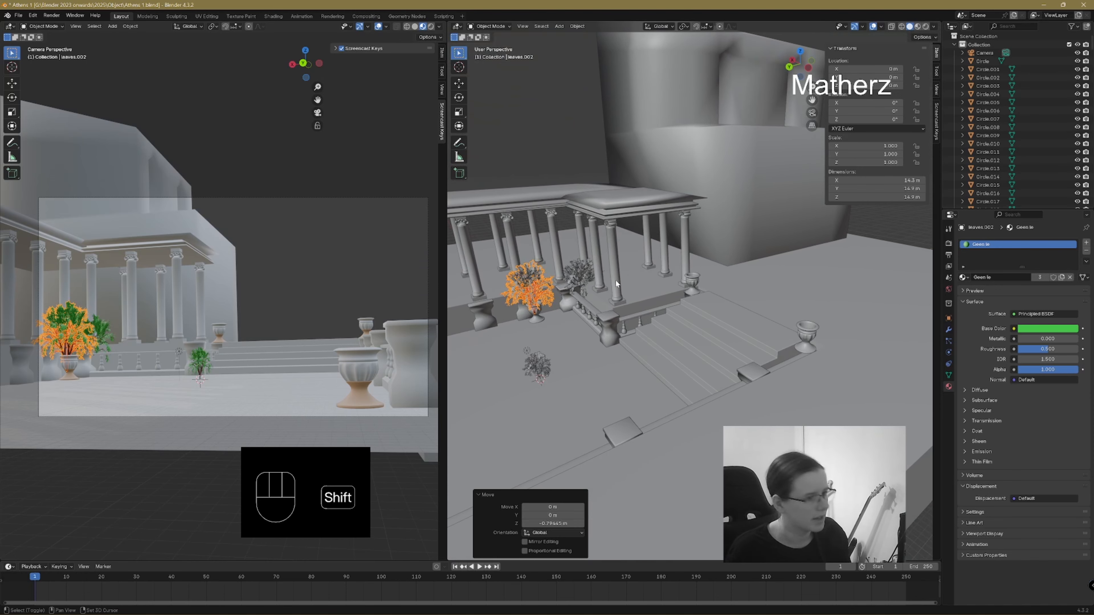
key(shift+d)
click(639, 298)
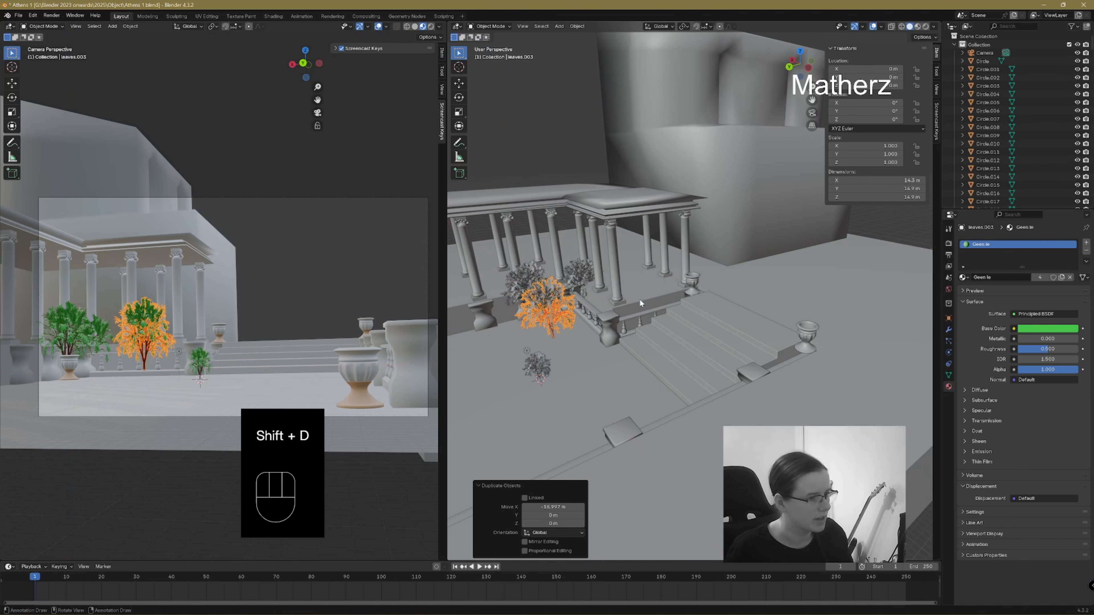
key(s)
click(604, 329)
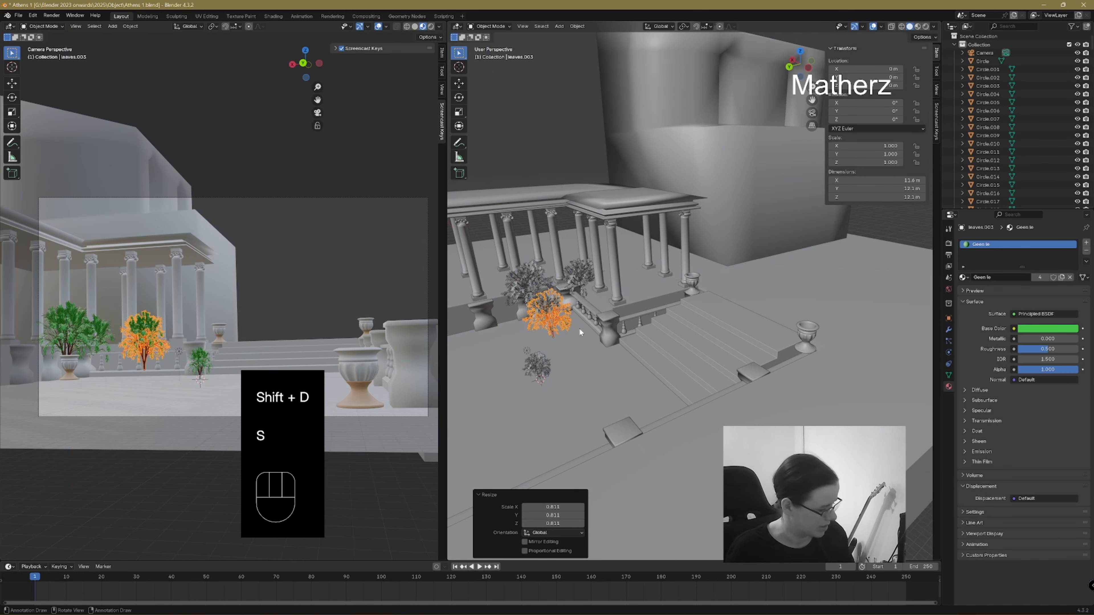
- Move the smaller tree copy along Y and X to the balustrade beside the stairs
key(g)
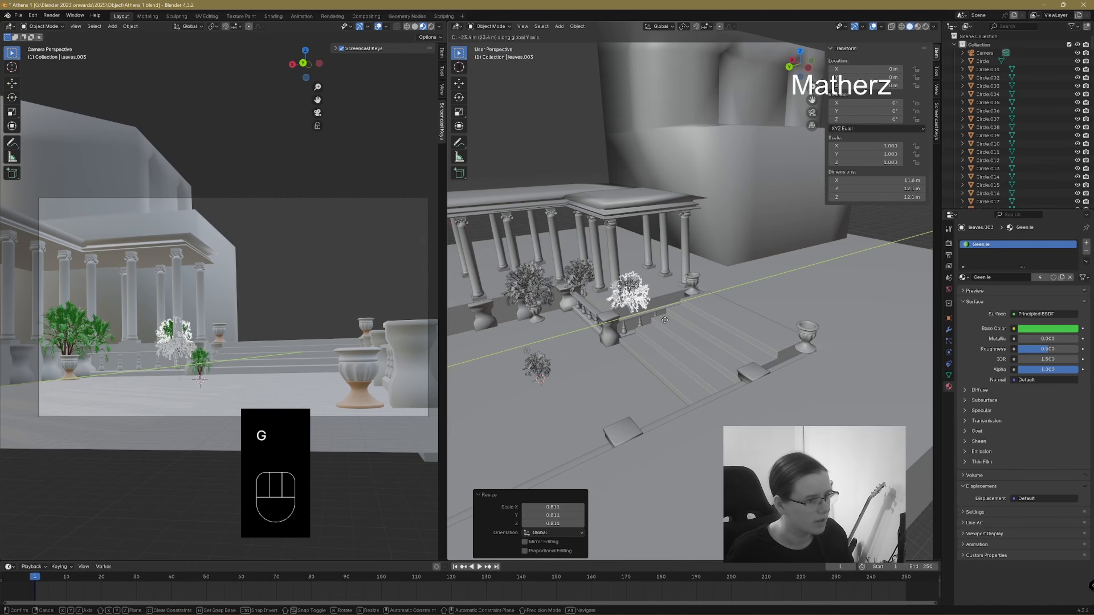
click(665, 318)
key(g)
click(674, 327)
- Shift the tree about 4.4 m along Y toward the front end of the stair balustrade
middle_drag(674, 328, 726, 324)
scroll(728, 326, up, 10)
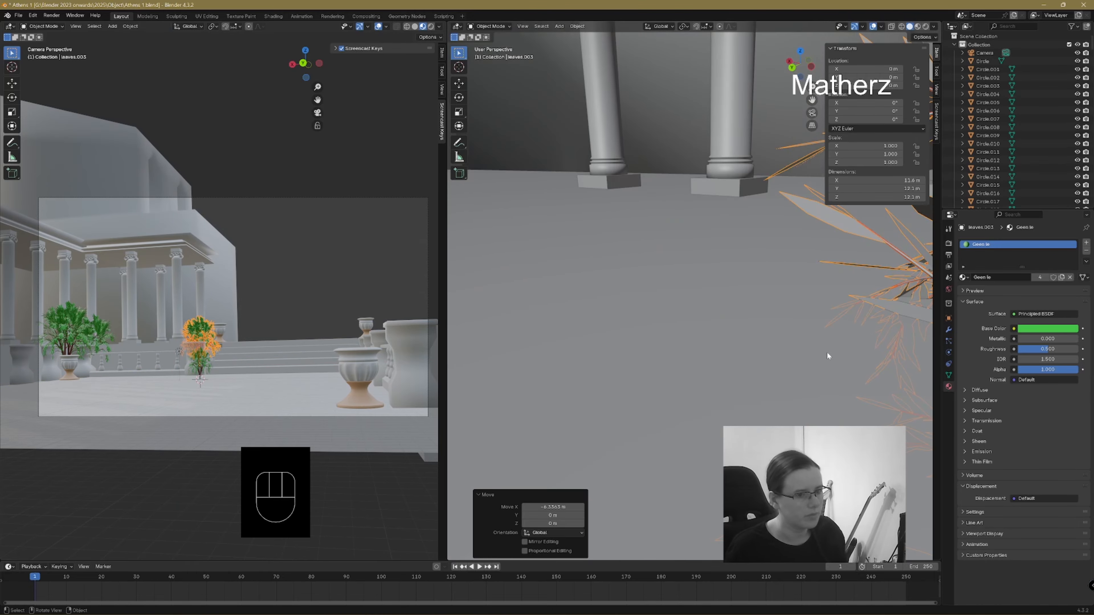
scroll(826, 351, down, 6)
mouse_move(827, 352)
shift+middle_down()
mouse_move(780, 344)
mouse_move(813, 340)
shift+middle_up()
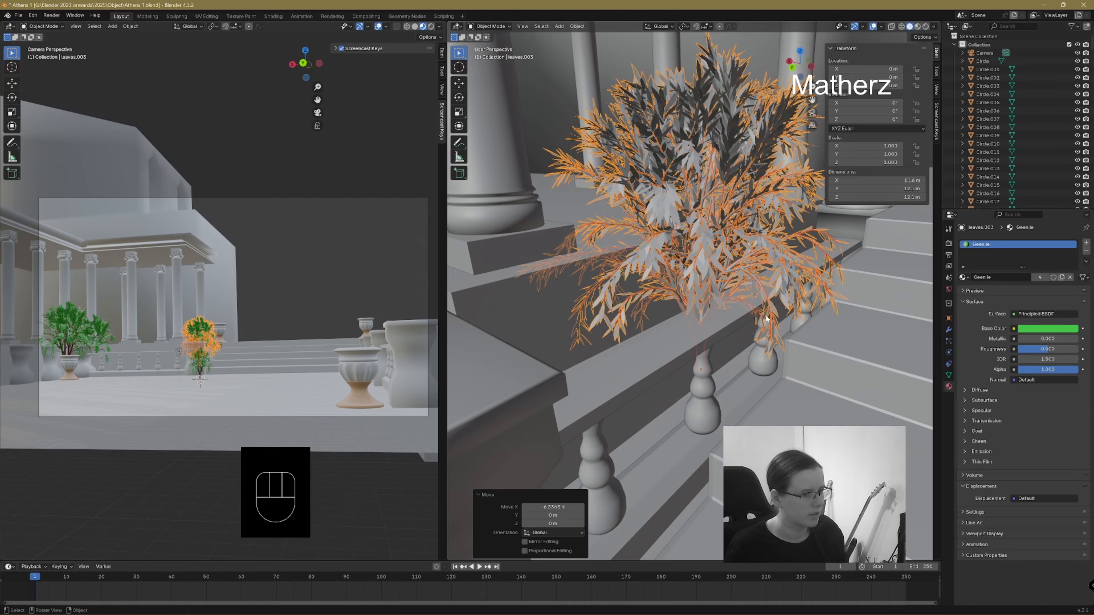
key(g)
key(y)
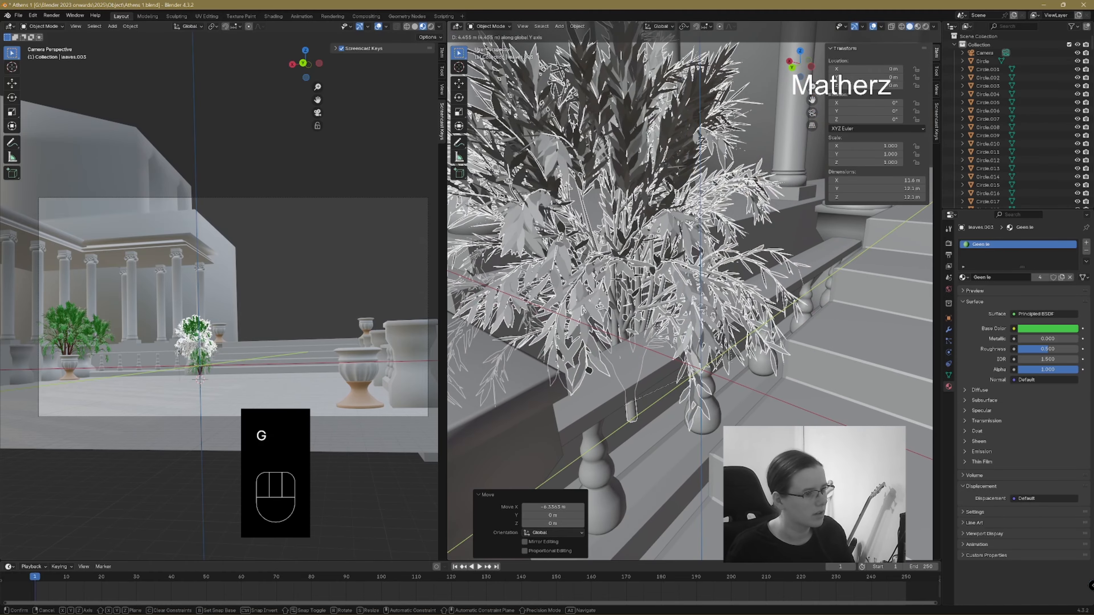
click(658, 327)
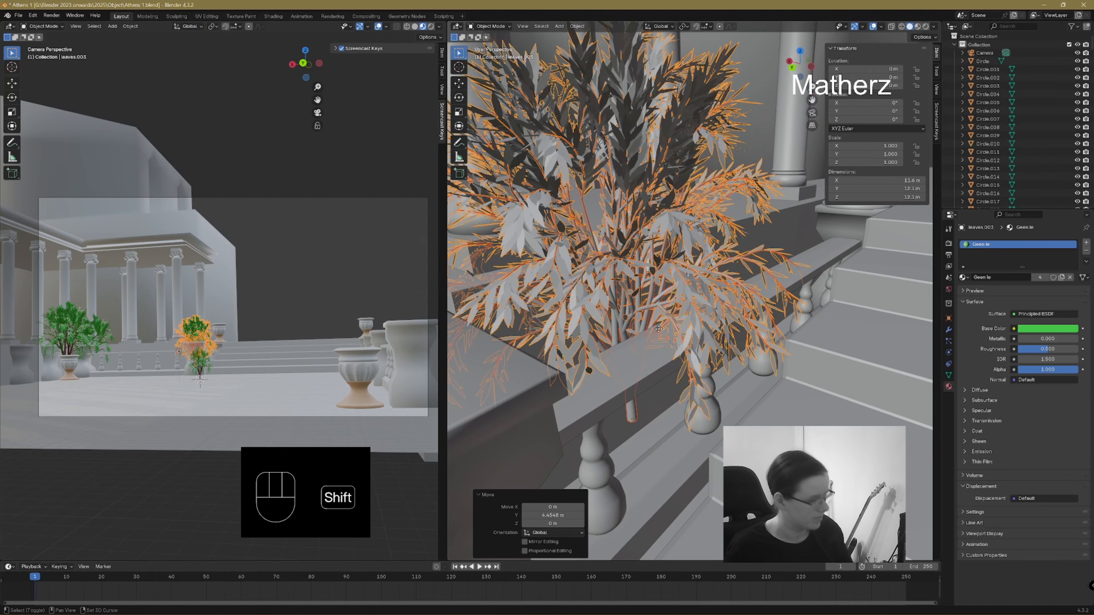
- Duplicate the tree twice along the stair balustrade, moving the copies about -5 m and then -7.9 m along Y
key(shift+d)
key(y)
click(744, 289)
key(shift+d)
key(y)
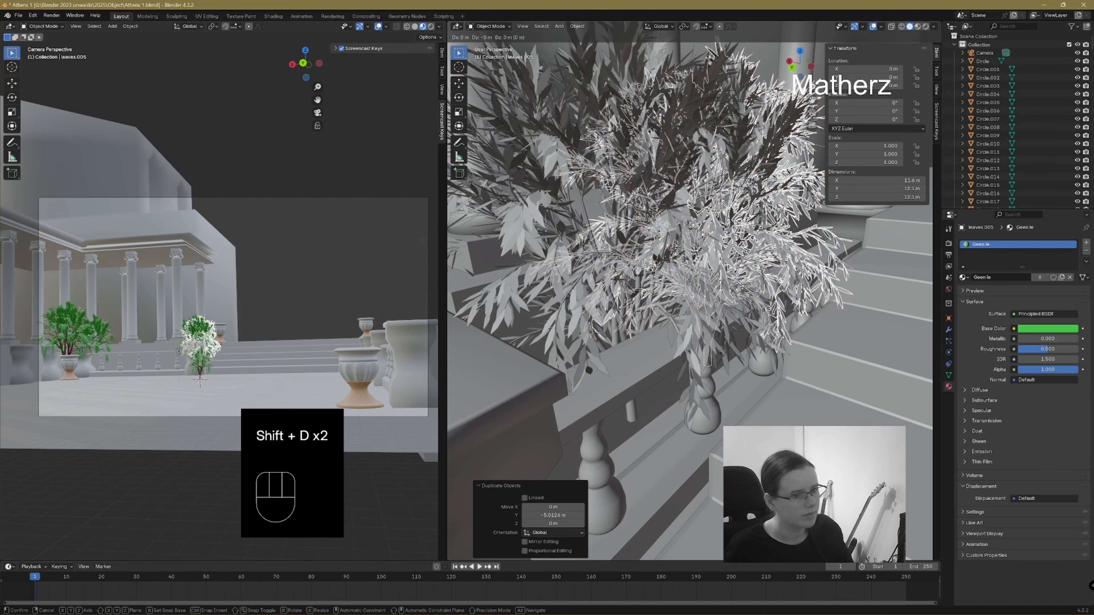
click(818, 286)
scroll(818, 286, down, 7)
scroll(806, 298, down, 3)
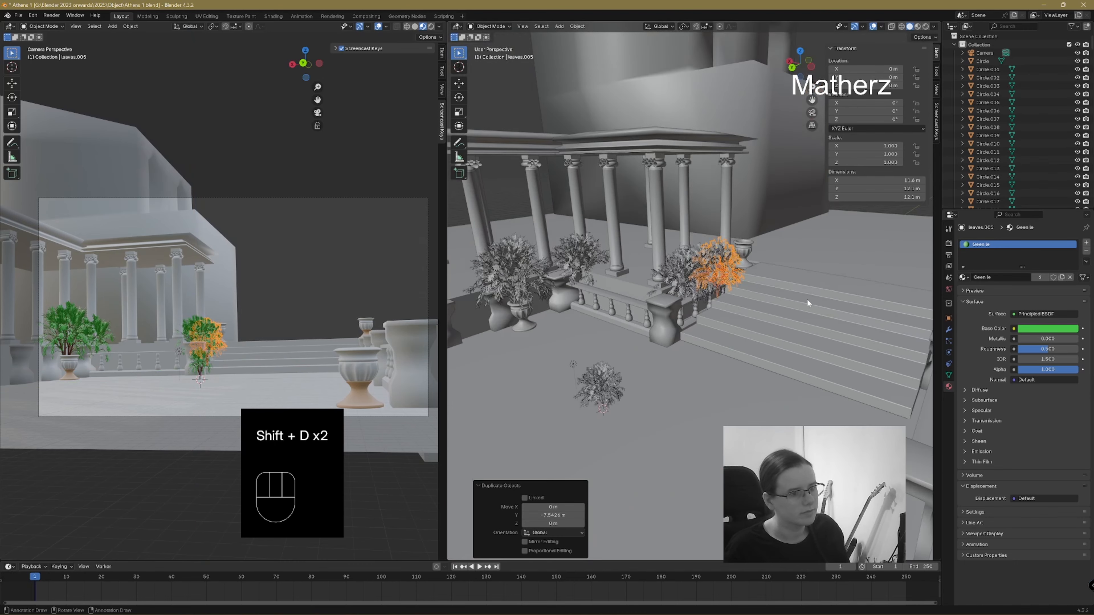
- Duplicate the last tree about -23 m along Y past the rear urn and scale the copy up by about 2.6
scroll(807, 299, up, 3)
shift+middle_drag(651, 390, 573, 435)
key(shift+d)
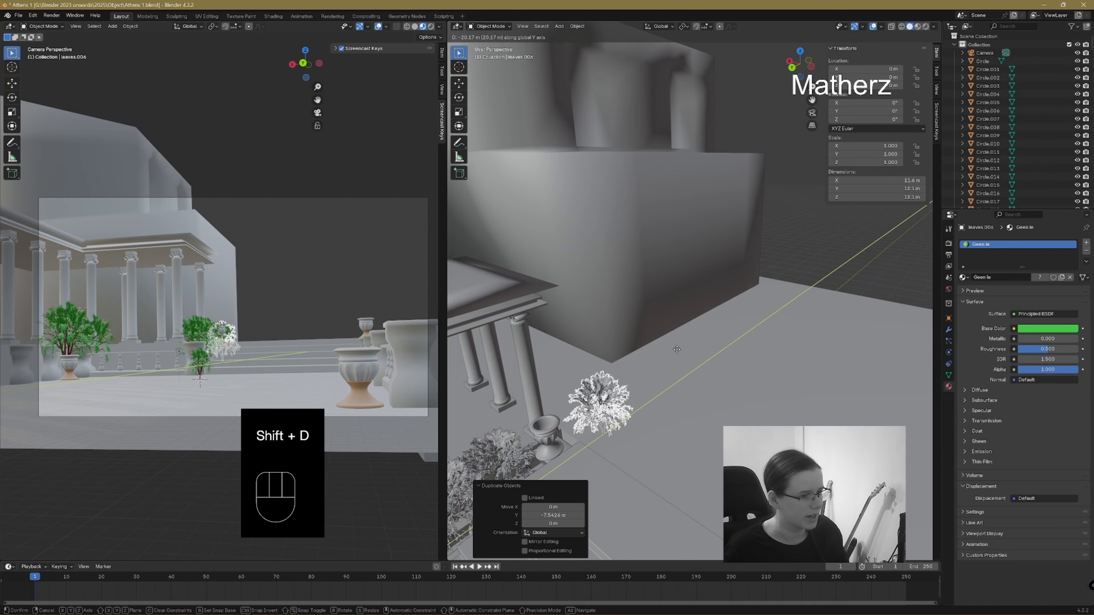
click(665, 396)
key(s)
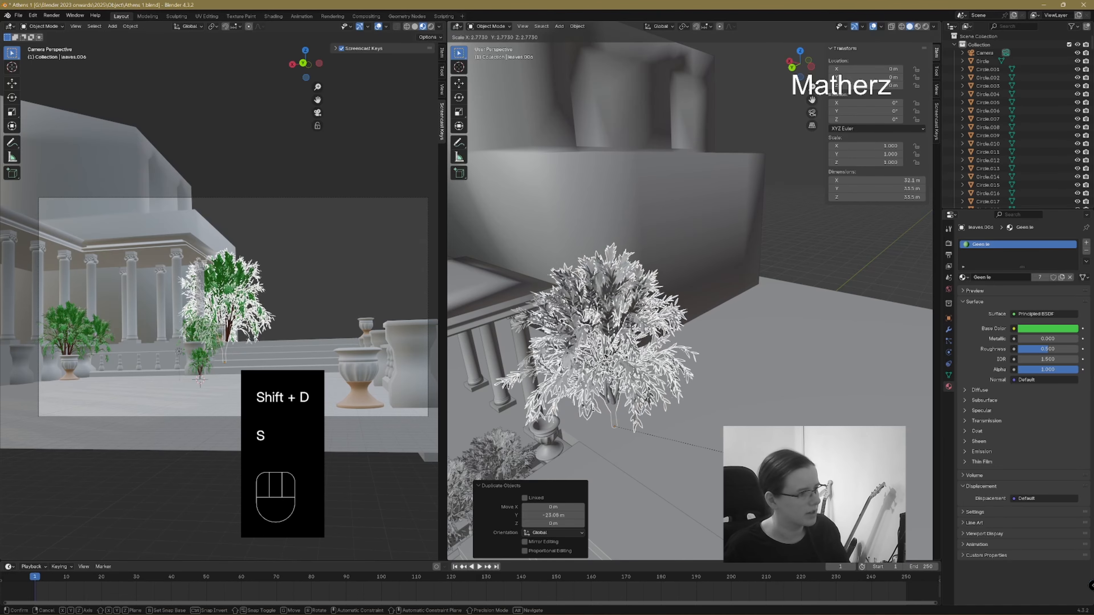
click(710, 447)
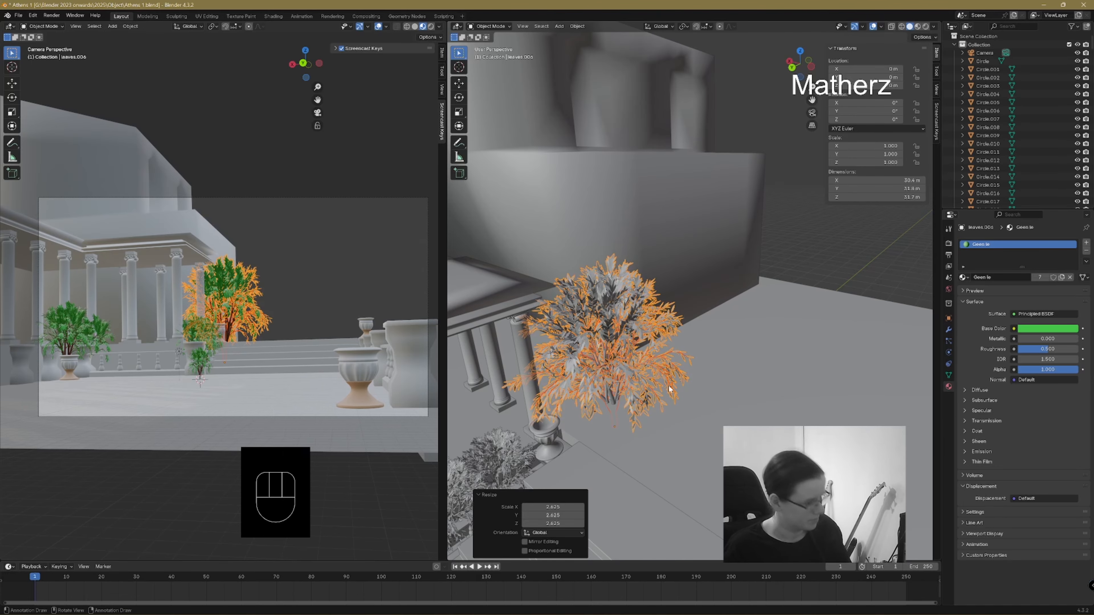
- Raise the large tree along Z to stand on the upper platform and adjust its position along X beside the colonnade
middle_drag(669, 388, 573, 359)
key(g)
click(580, 363)
key(g)
click(573, 357)
key(g)
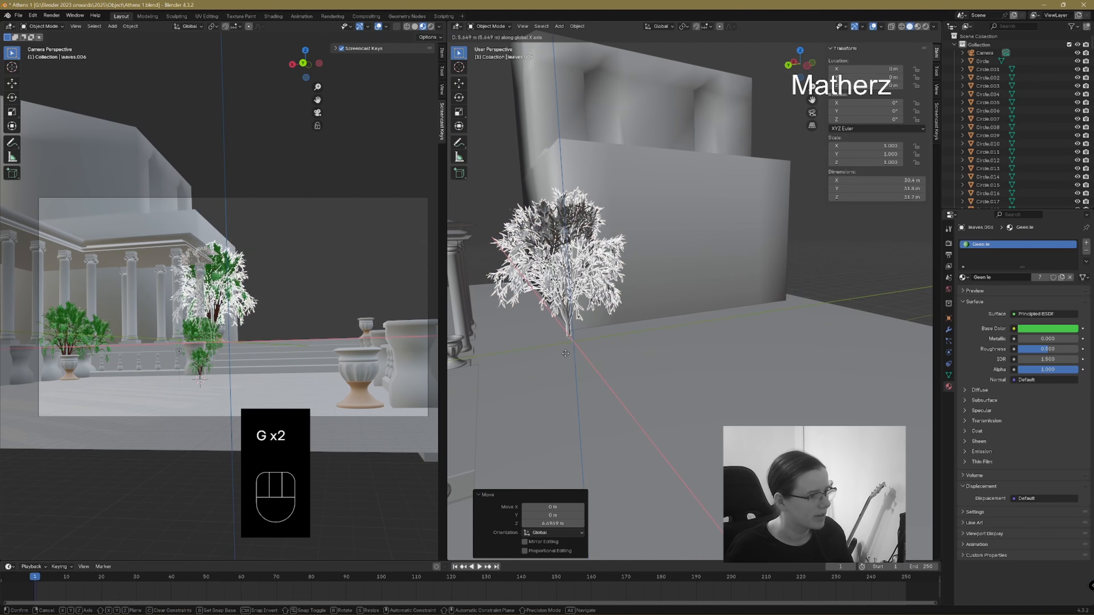
click(574, 359)
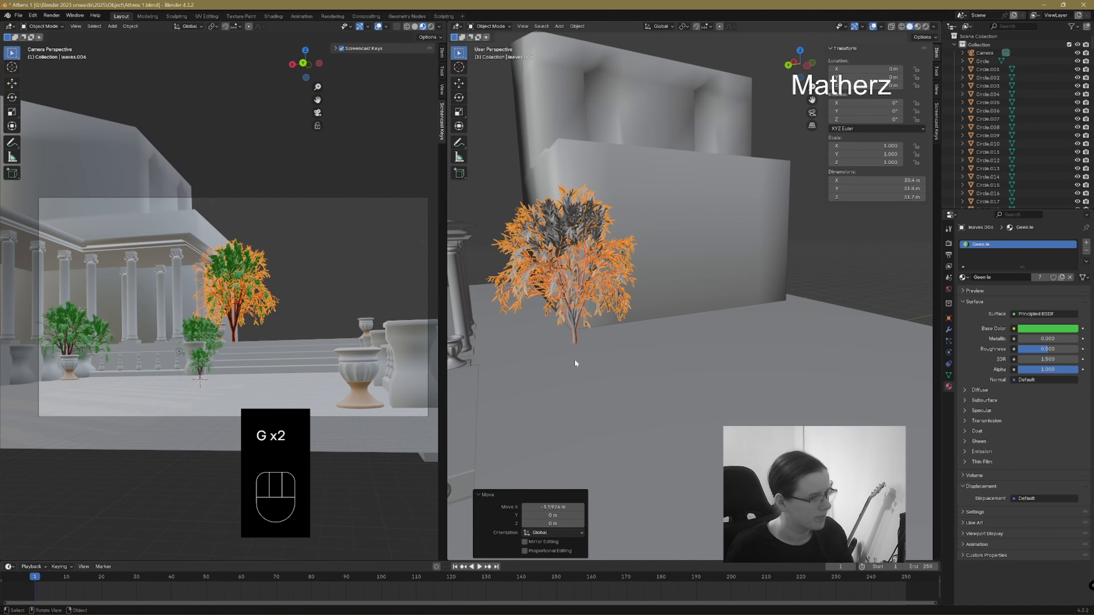
- Duplicate the large tree three times along X to form a row of trees behind the columns
key(shift+d)
middle_drag(575, 359, 551, 329)
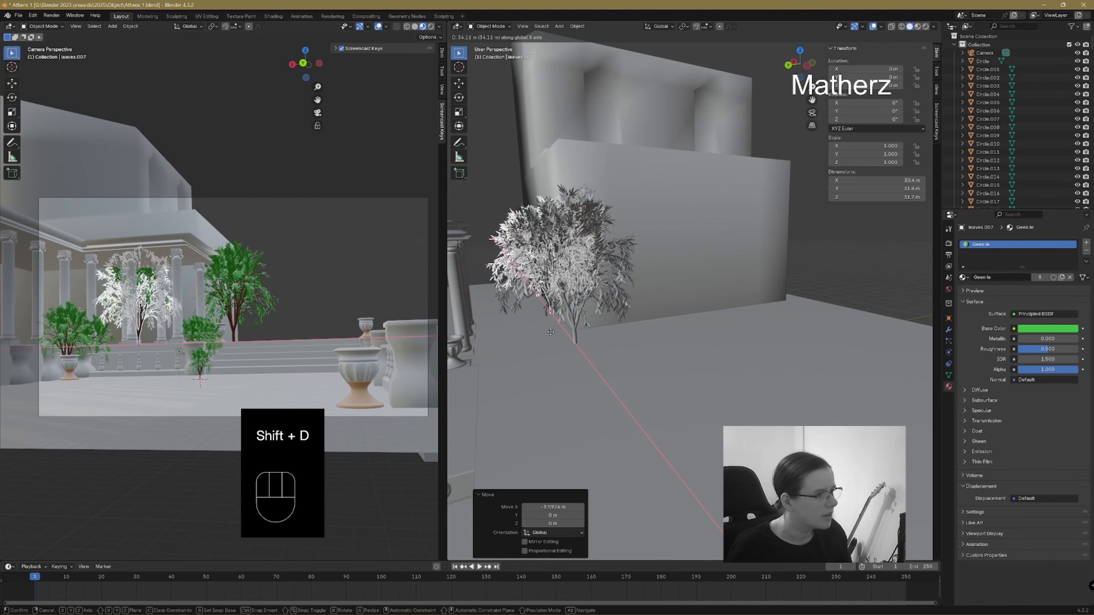
click(565, 340)
key(shift+d)
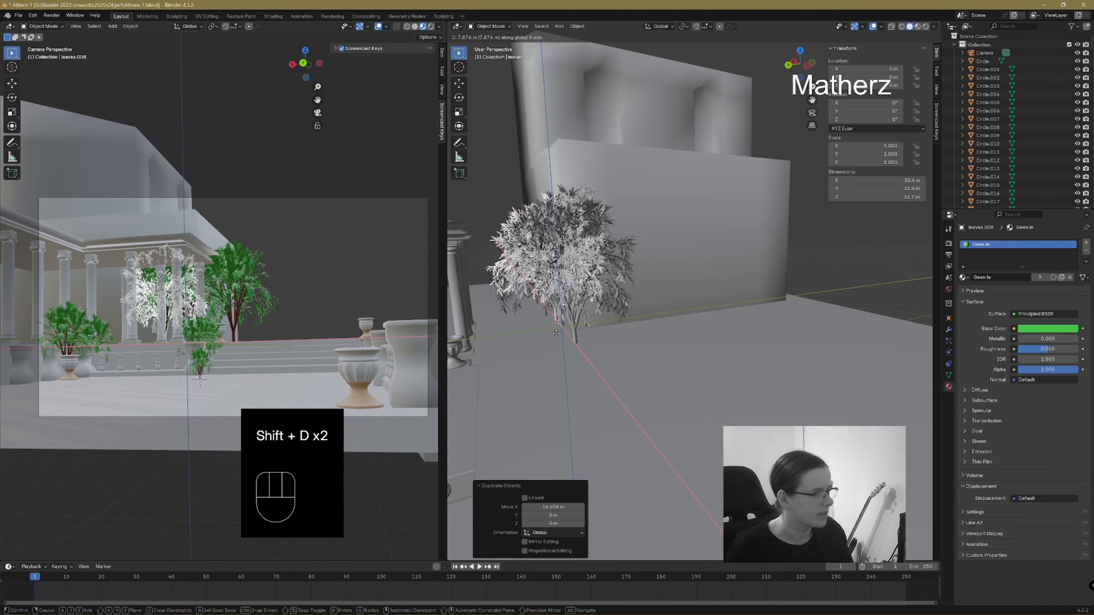
click(557, 327)
key(shift+d)
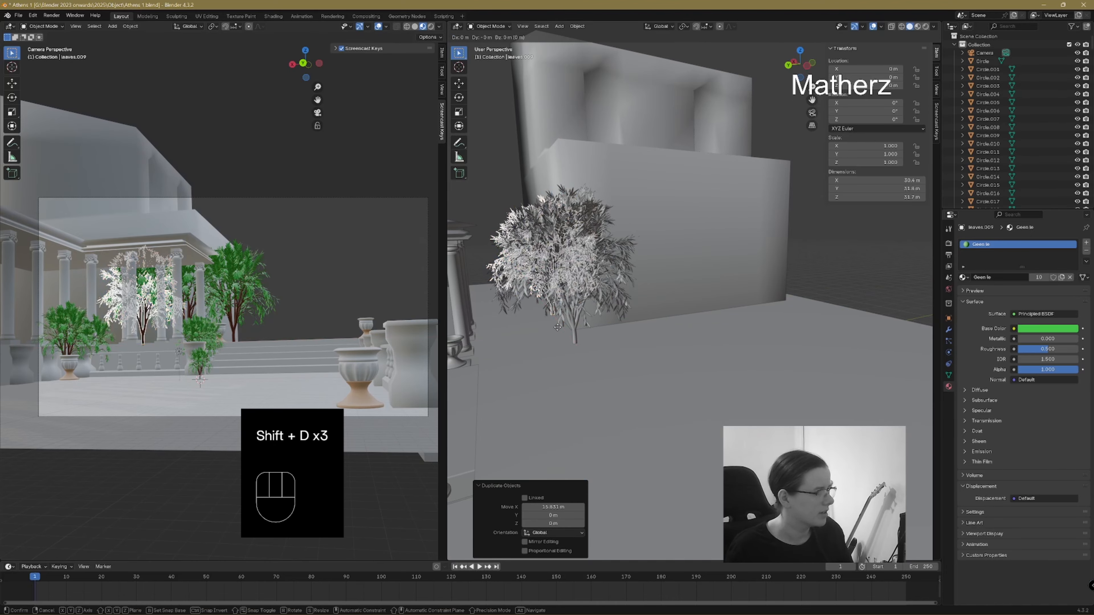
click(544, 318)
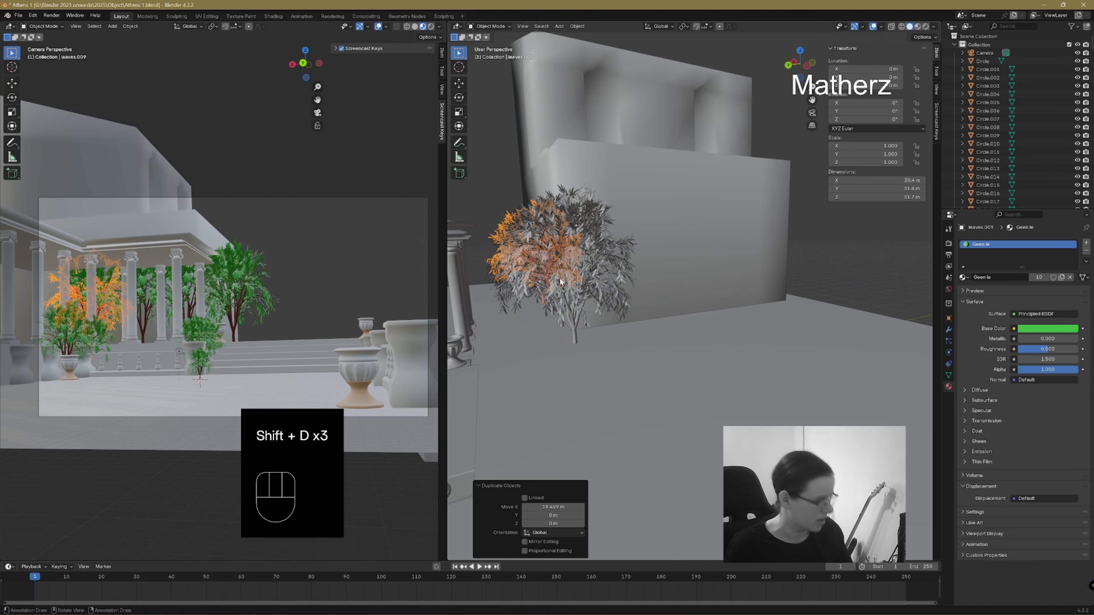
- Rotate the newest tree behind the columns 20° about Z and duplicate it about 20 m along X
key(r)
click(555, 270)
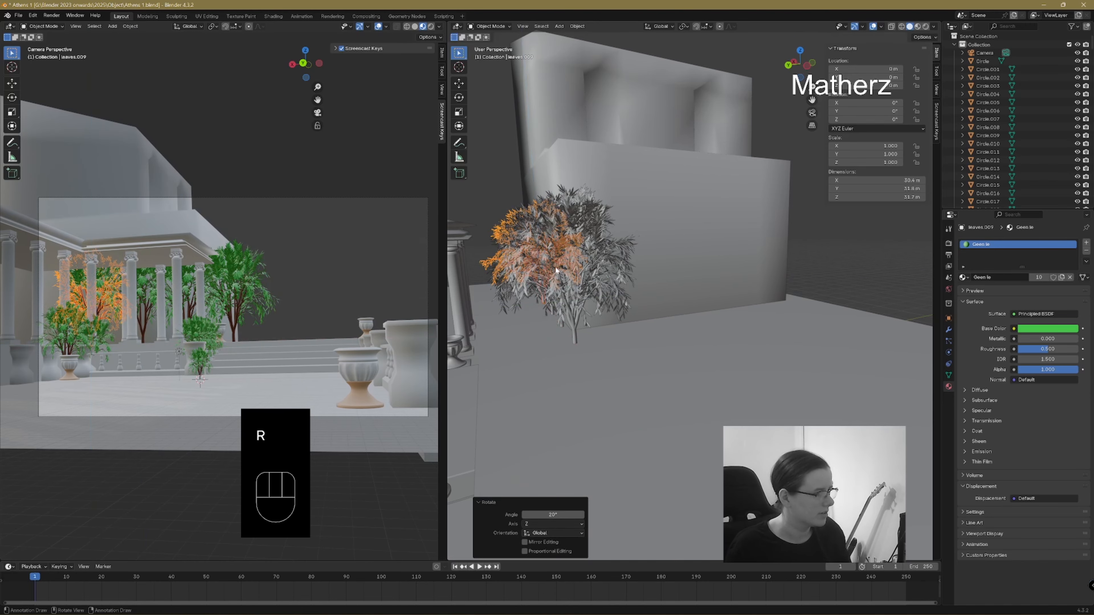
key(shift+d)
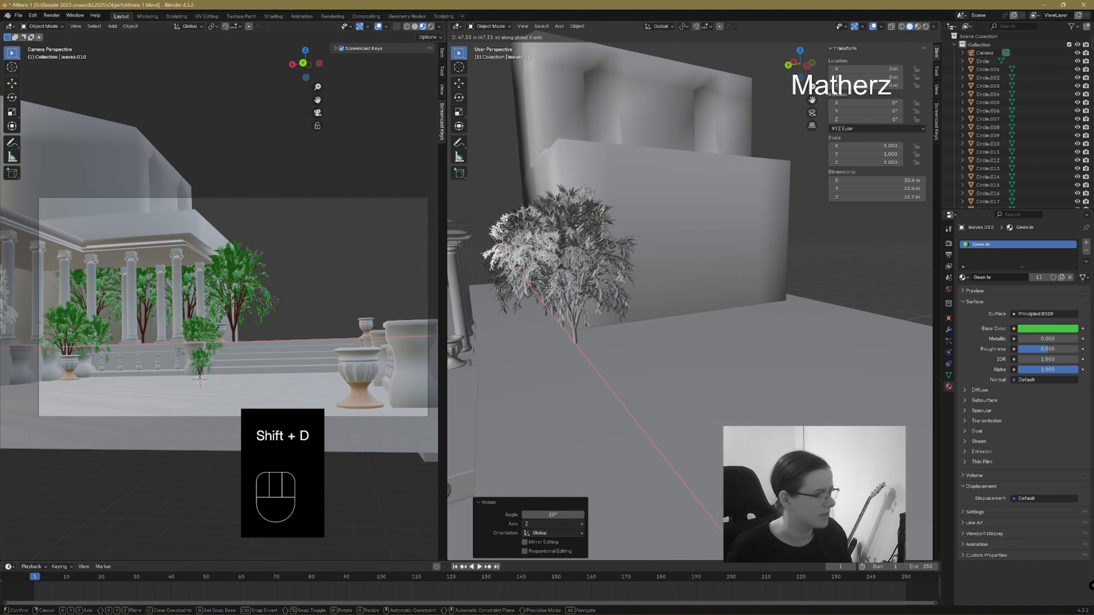
click(562, 296)
- Duplicate the tree twice more along X, about -43 m and then about 14 m, to fill the row behind the columns
key(shift+d)
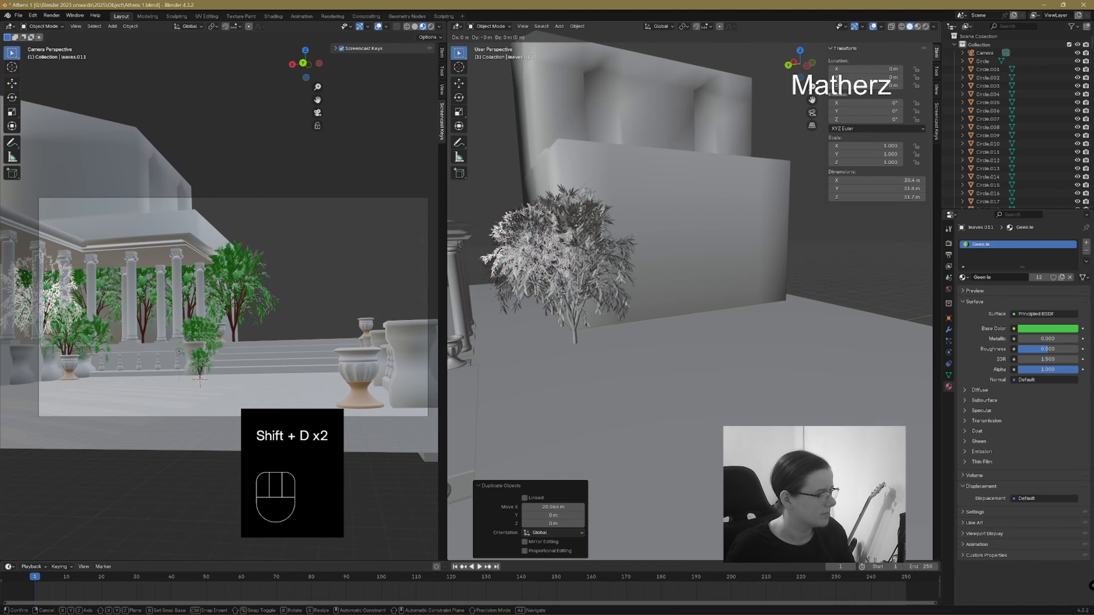
key(y)
key(x)
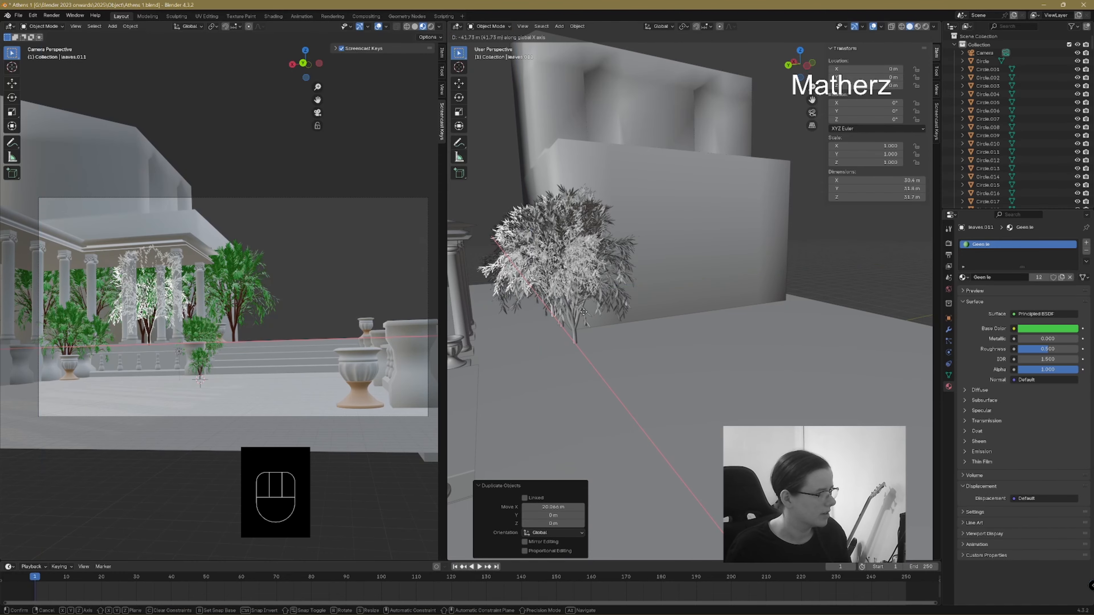
click(585, 313)
key(shift+d)
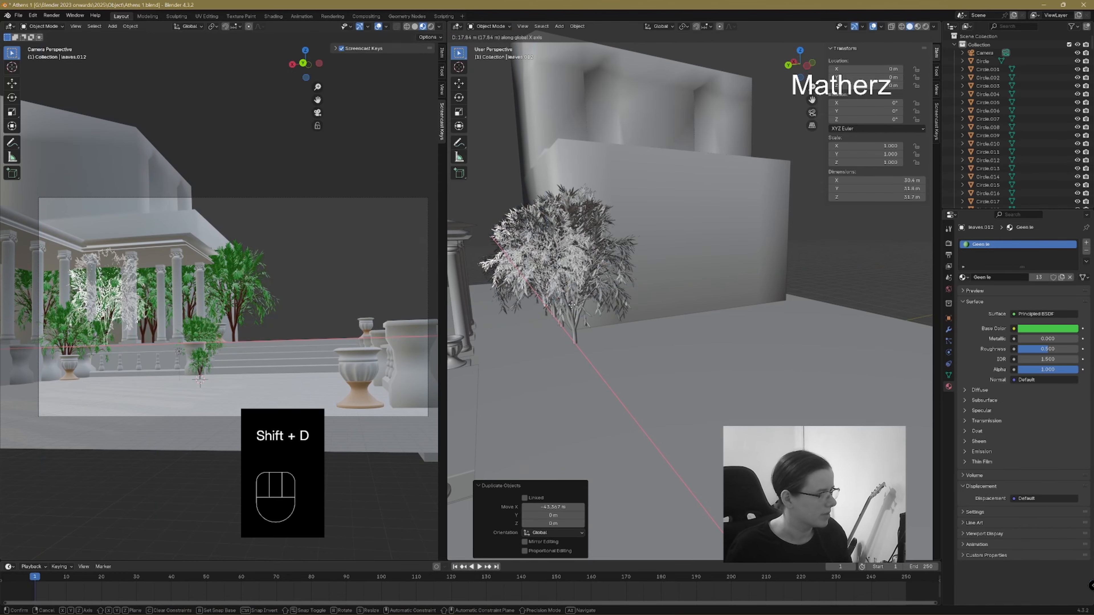
click(575, 307)
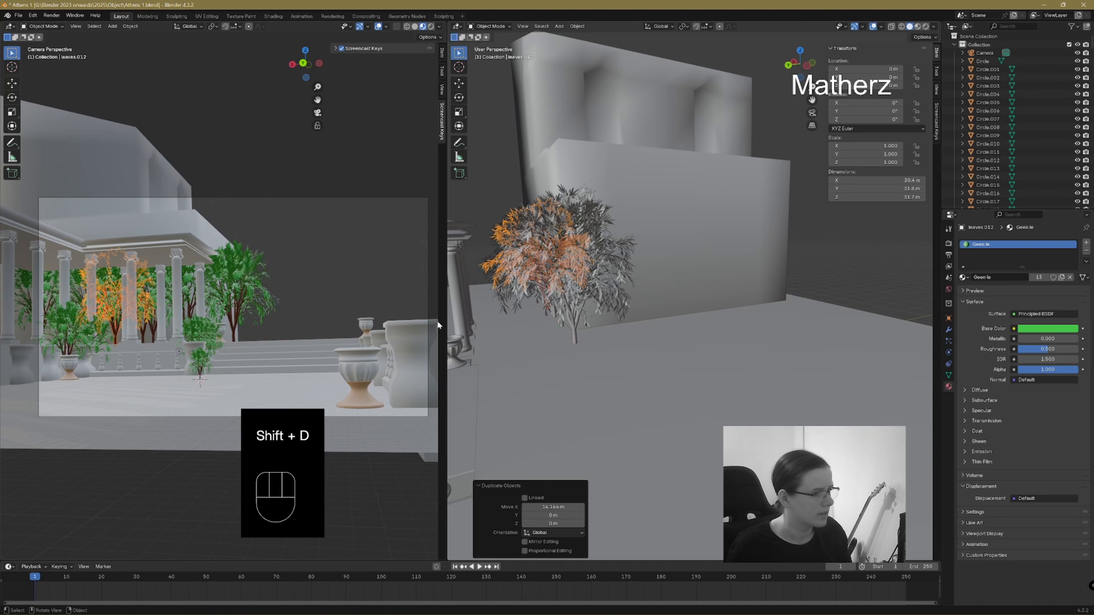
click(488, 212)
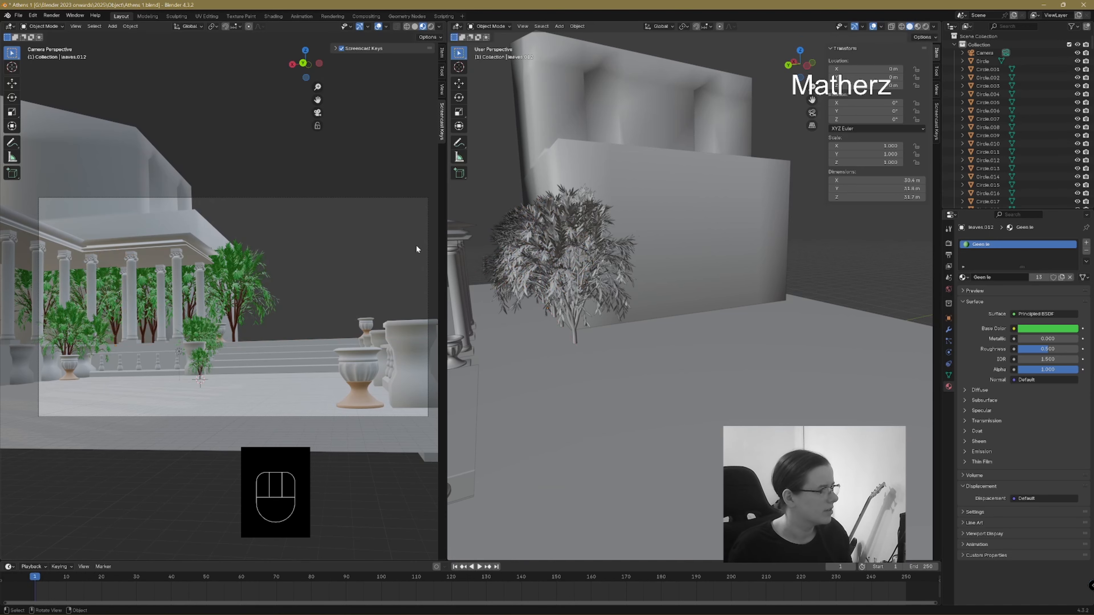
- Check the camera view in rendered shading, then return it to material preview
click(430, 27)
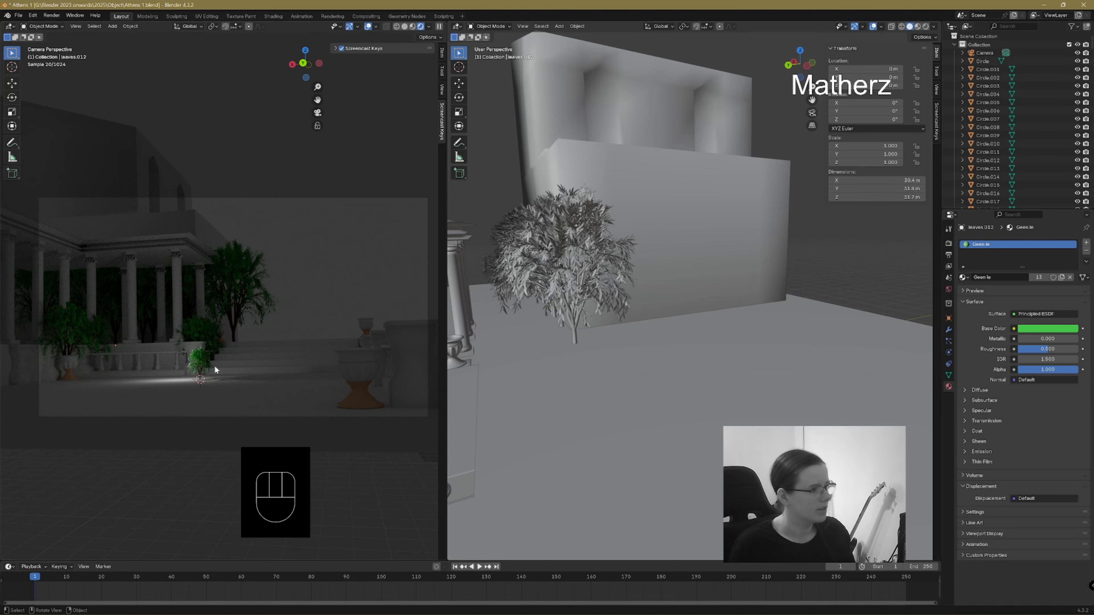
scroll(523, 428, down, 5)
shift+middle_drag(522, 427, 580, 431)
scroll(579, 431, down, 6)
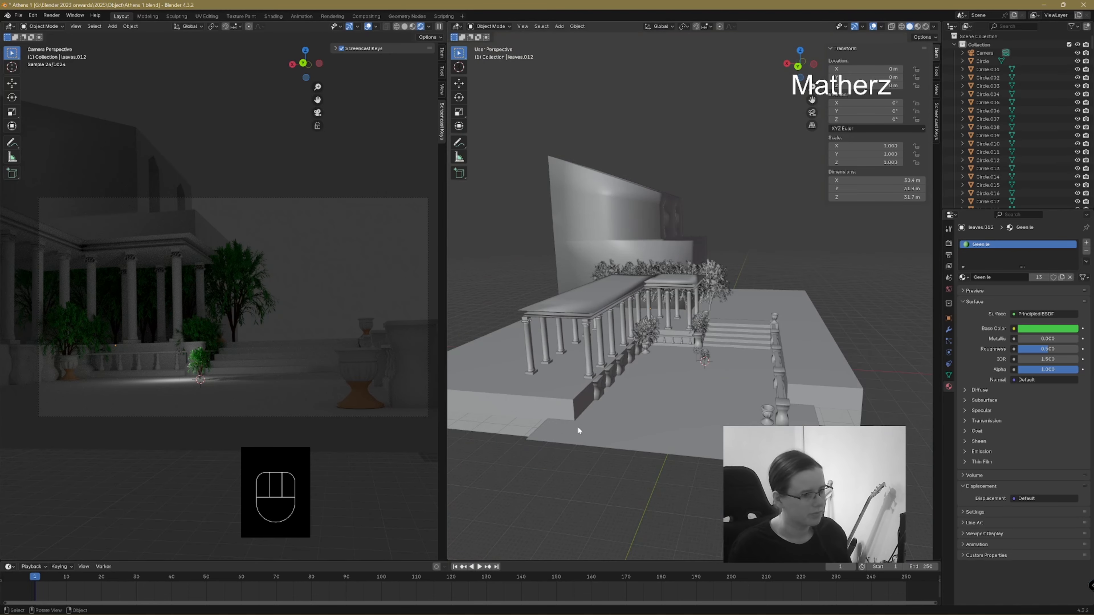
scroll(697, 446, up, 6)
shift+middle_drag(696, 443, 682, 412)
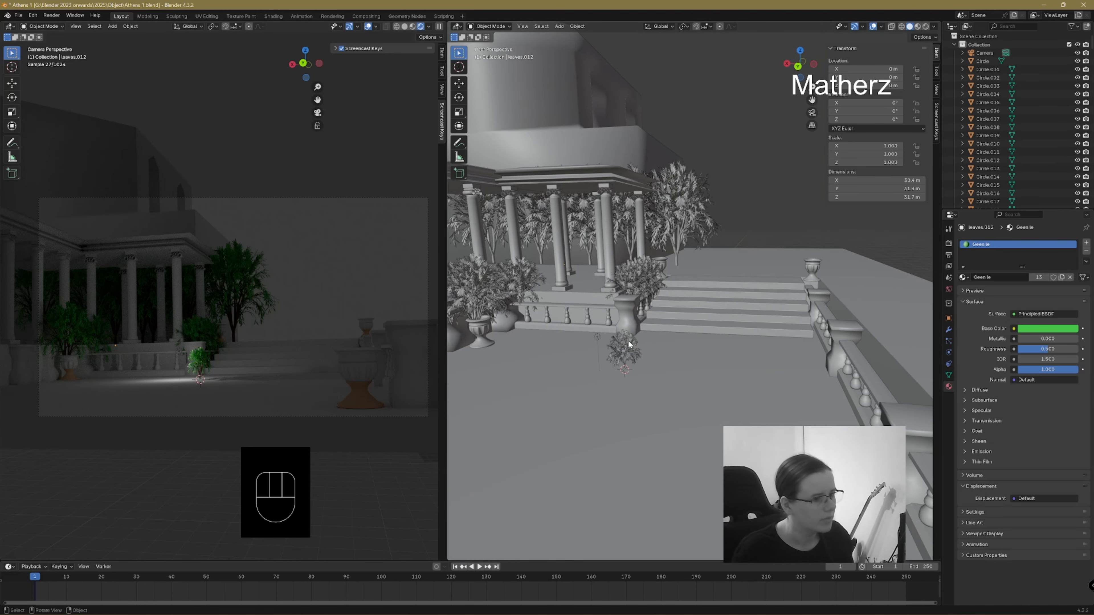
click(413, 27)
- Select the leaves and trunk of the small original tree in front of the stairs and scale them up by about 5.2
scroll(621, 414, up, 7)
shift+middle_drag(625, 424, 674, 431)
scroll(672, 425, down, 5)
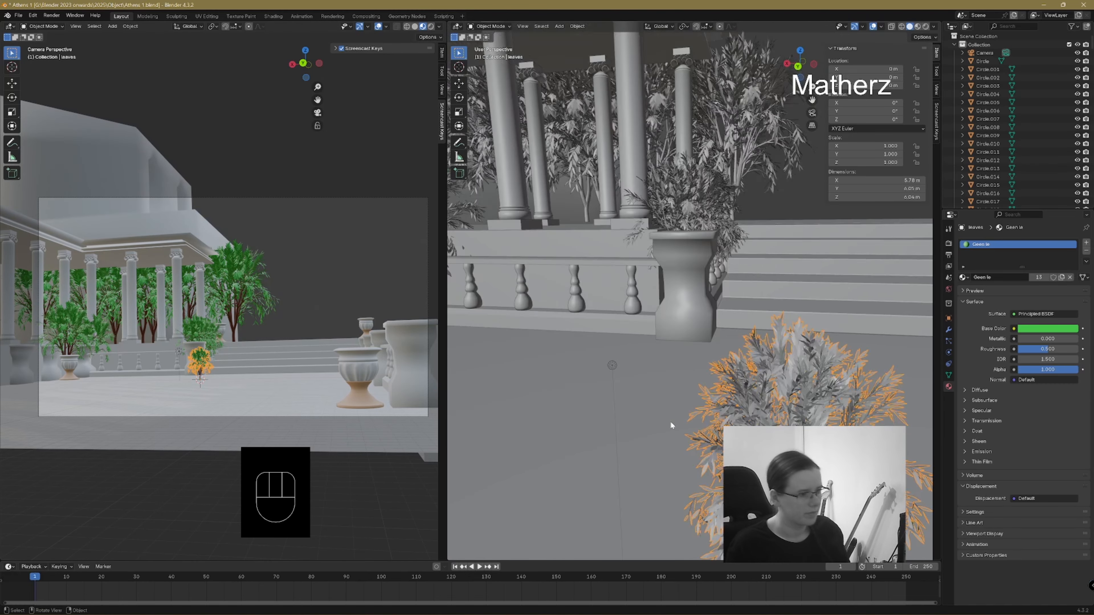
scroll(671, 425, down, 5)
shift+click(724, 361)
scroll(735, 381, down, 5)
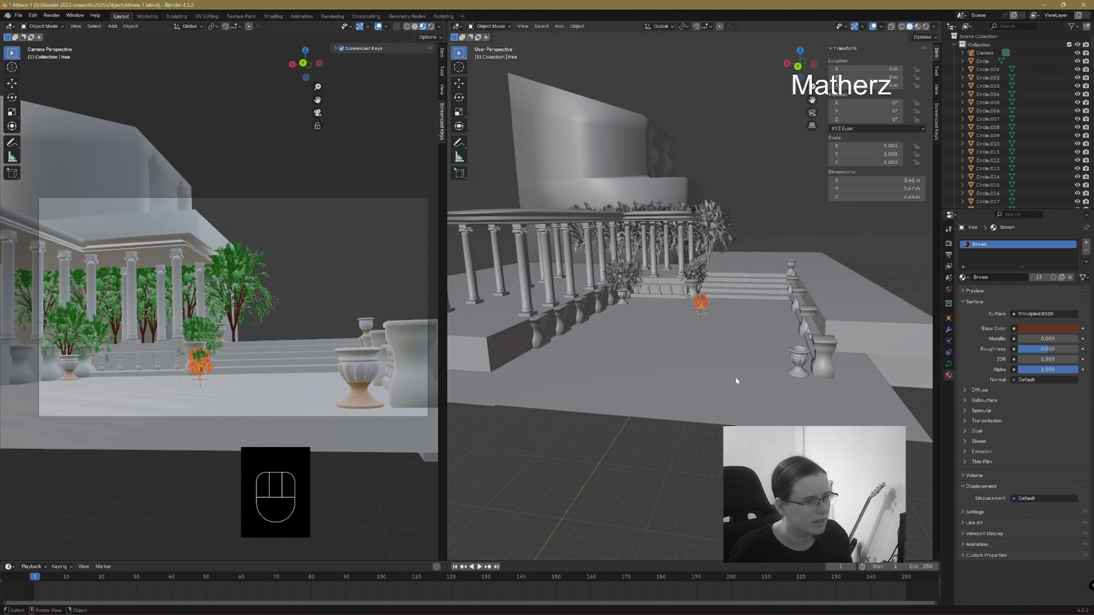
scroll(738, 347, up, 2)
shift+middle_drag(746, 339, 636, 360)
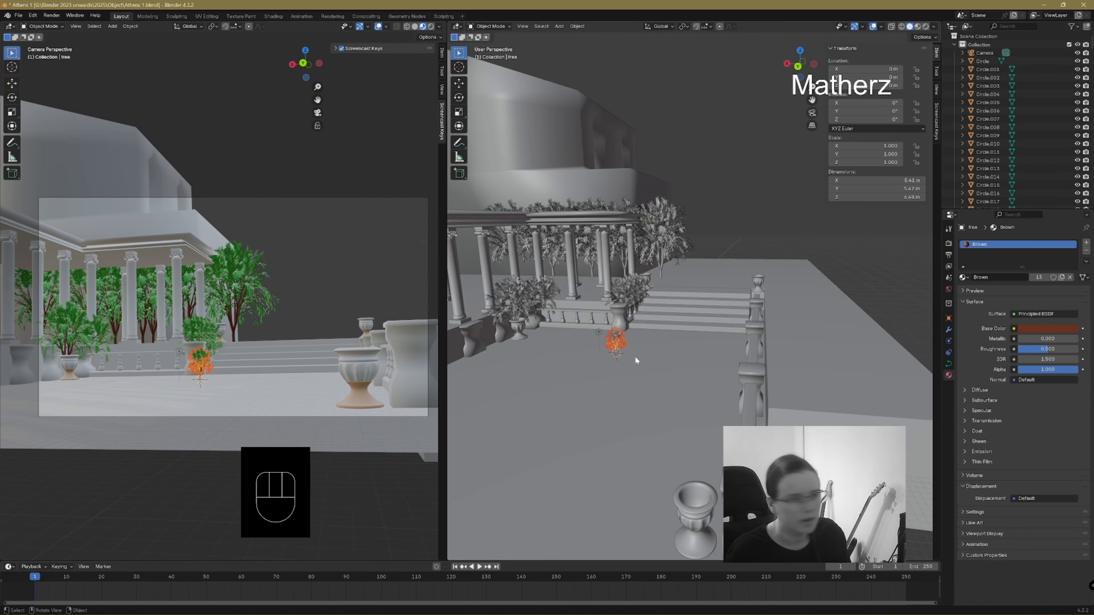
key(s)
click(749, 340)
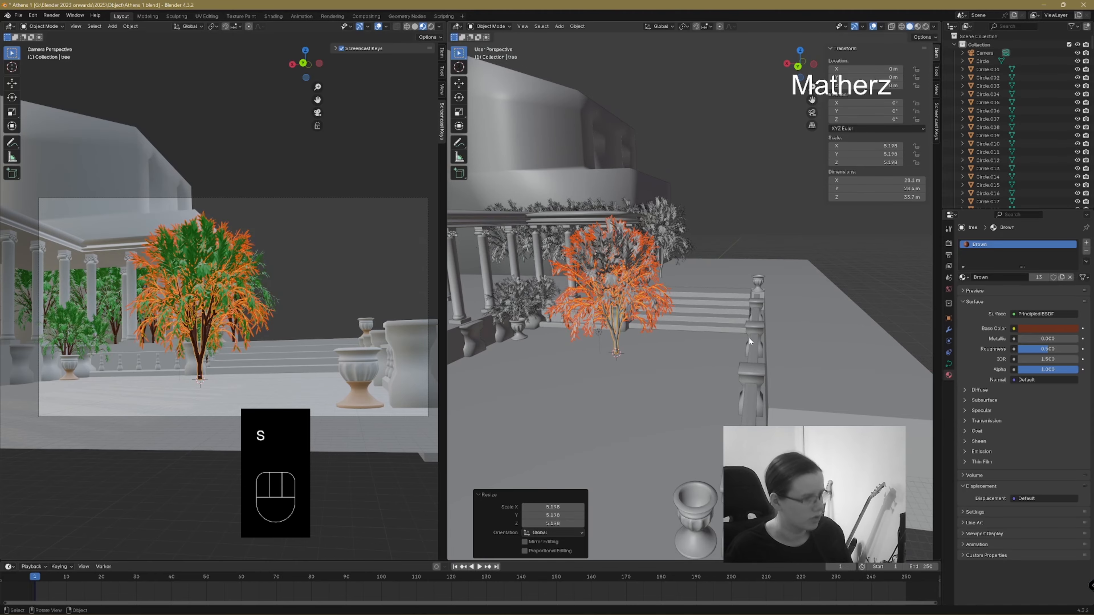
- Move the enlarged tree beyond the balustrade opposite the colonnade, to about X -42.3 m and Y 39.2 m
key(g)
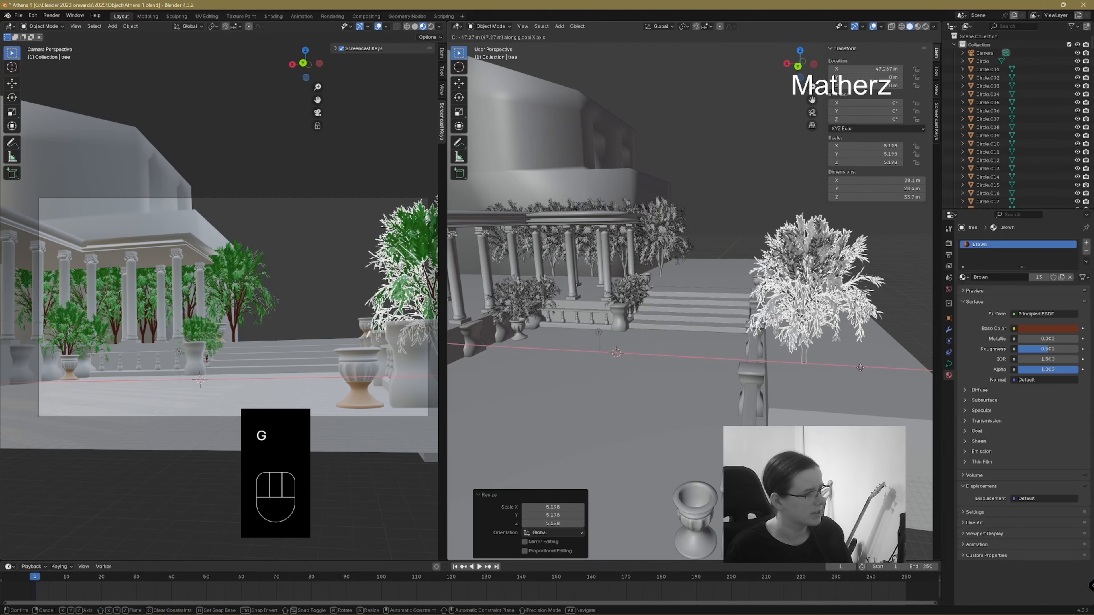
click(867, 371)
key(g)
click(826, 365)
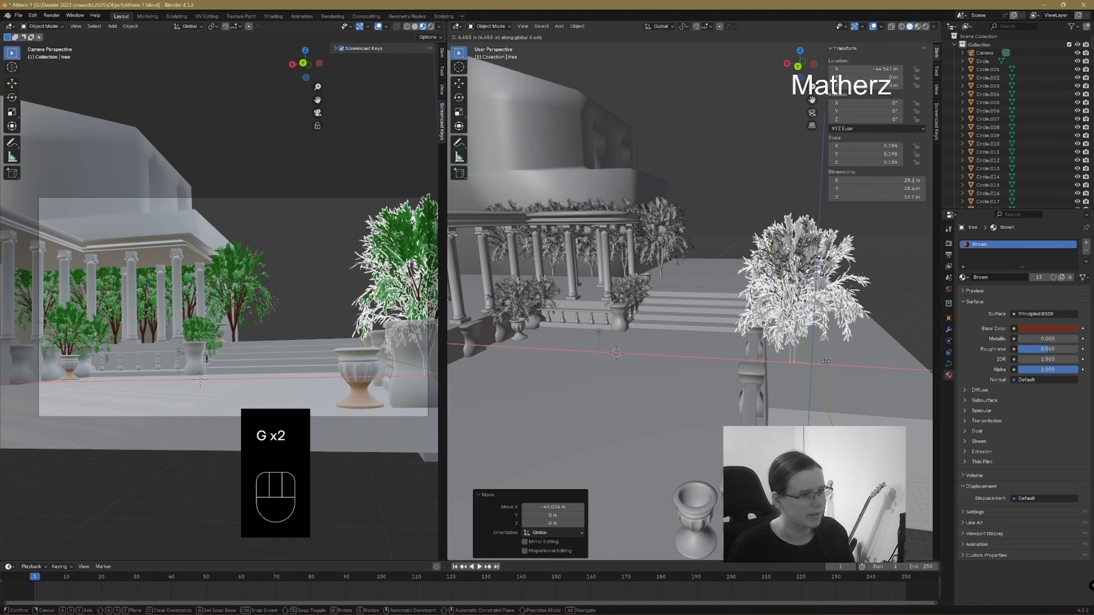
key(g)
key(y)
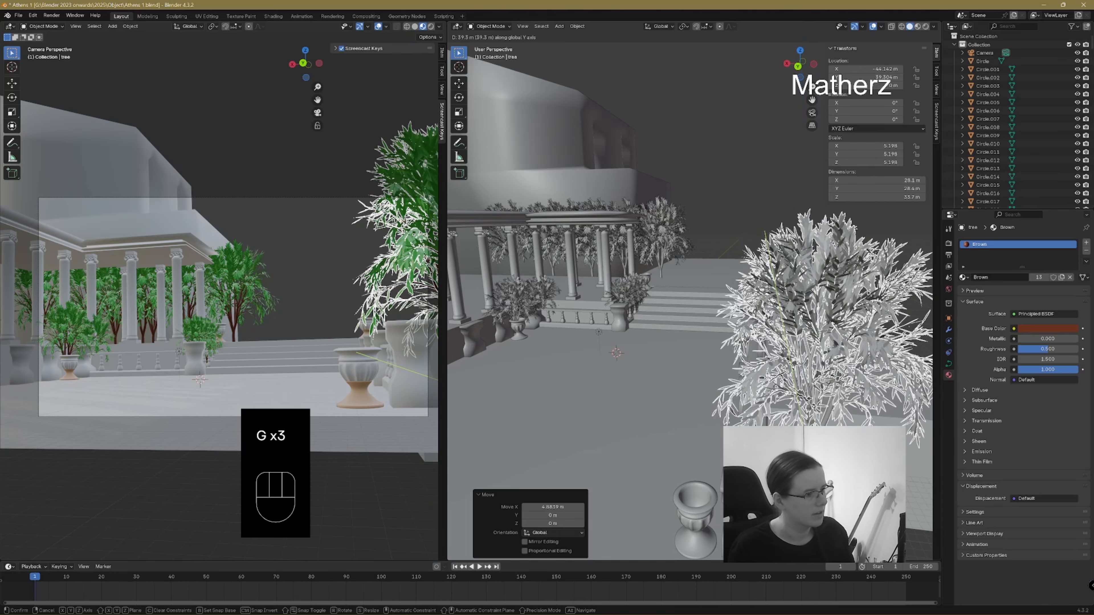
click(835, 452)
key(g)
middle_drag(835, 452, 814, 451)
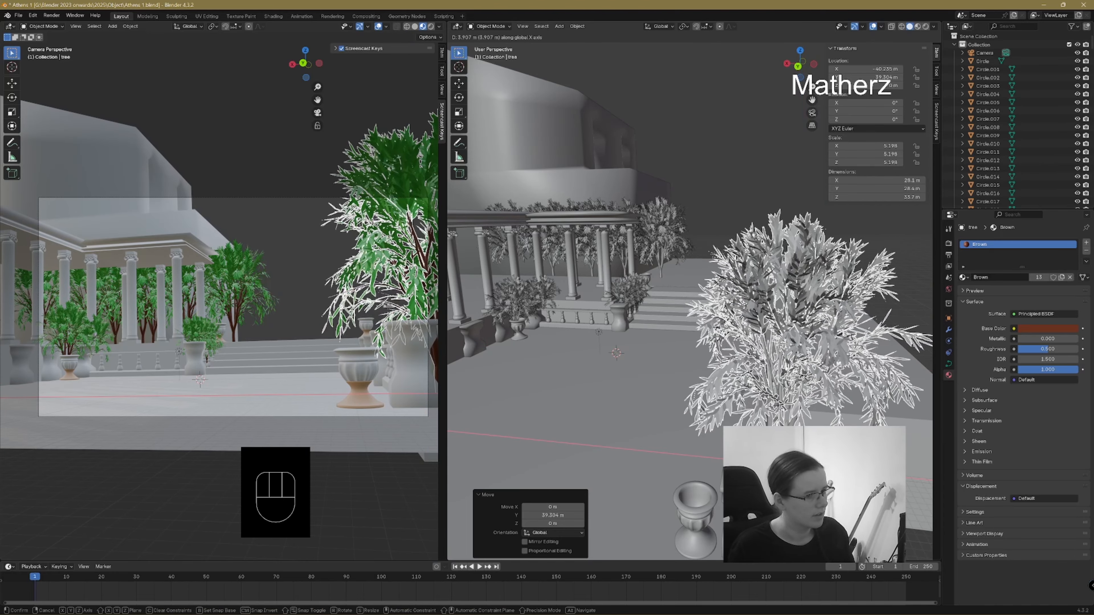
key(Return)
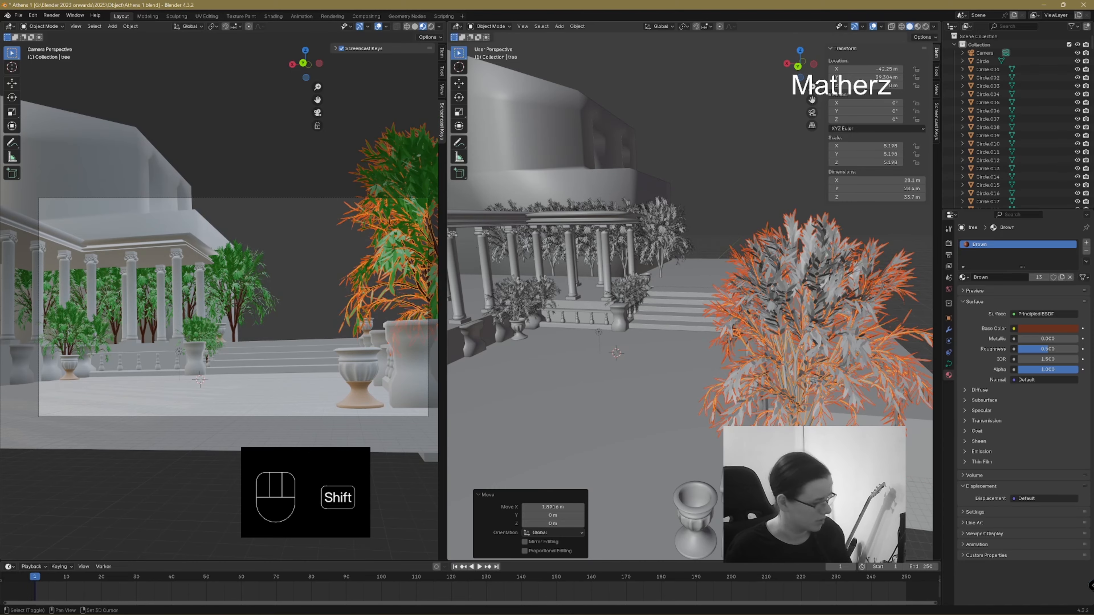
- Duplicate the large foreground tree, raising the copy along Z and moving it about -57.8 m along Y
key(shift+d)
key(g)
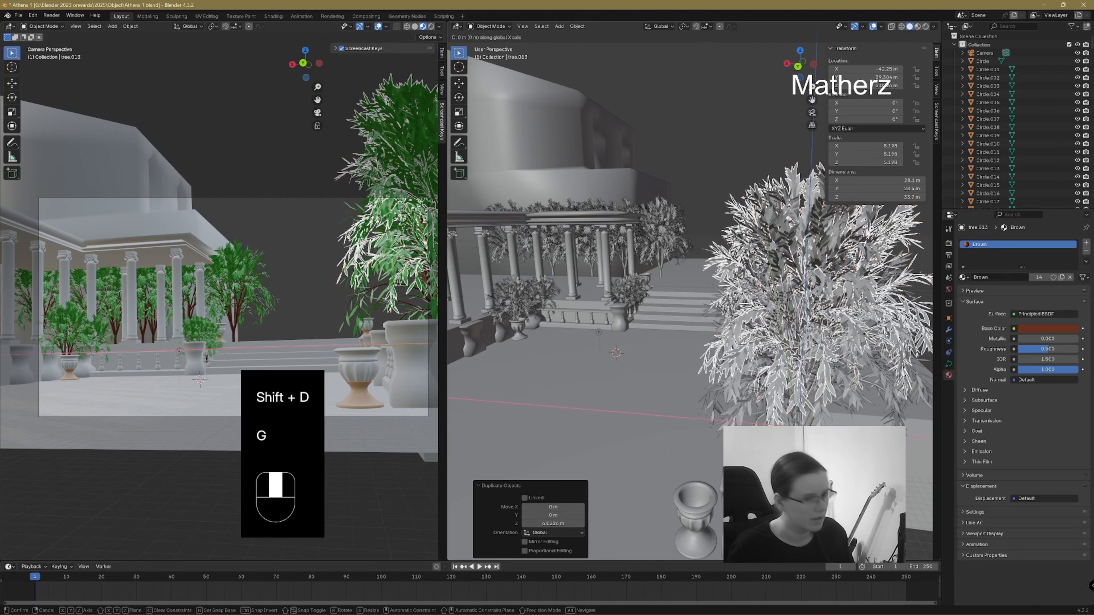
key(y)
click(809, 346)
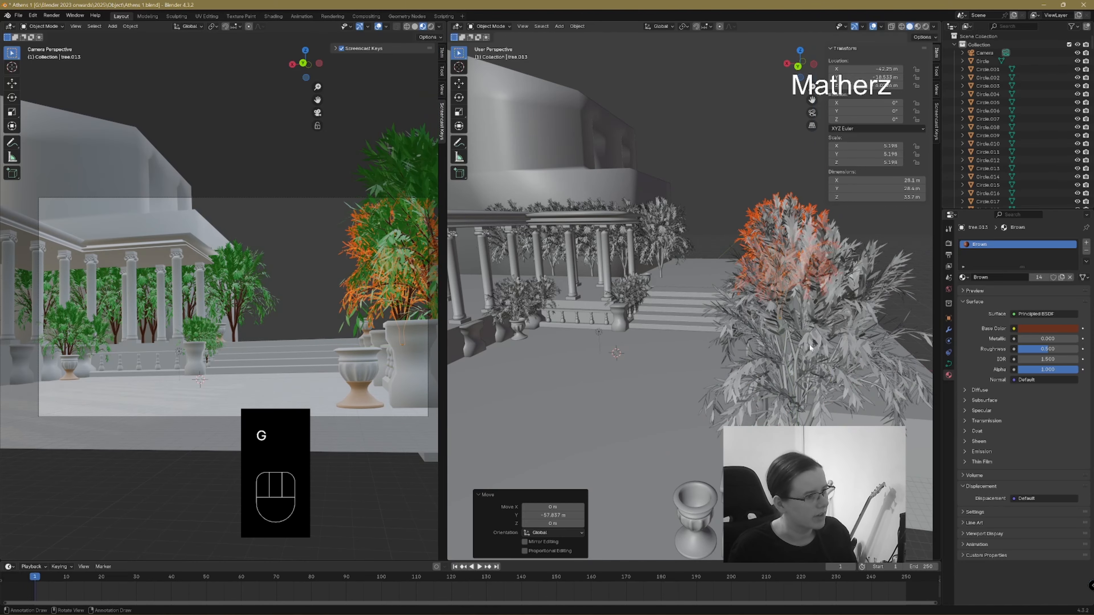
- Duplicate that tree about -102.4 m along Y and shift the copy a further -29.9 m toward the platform's rear edge
key(shift+d)
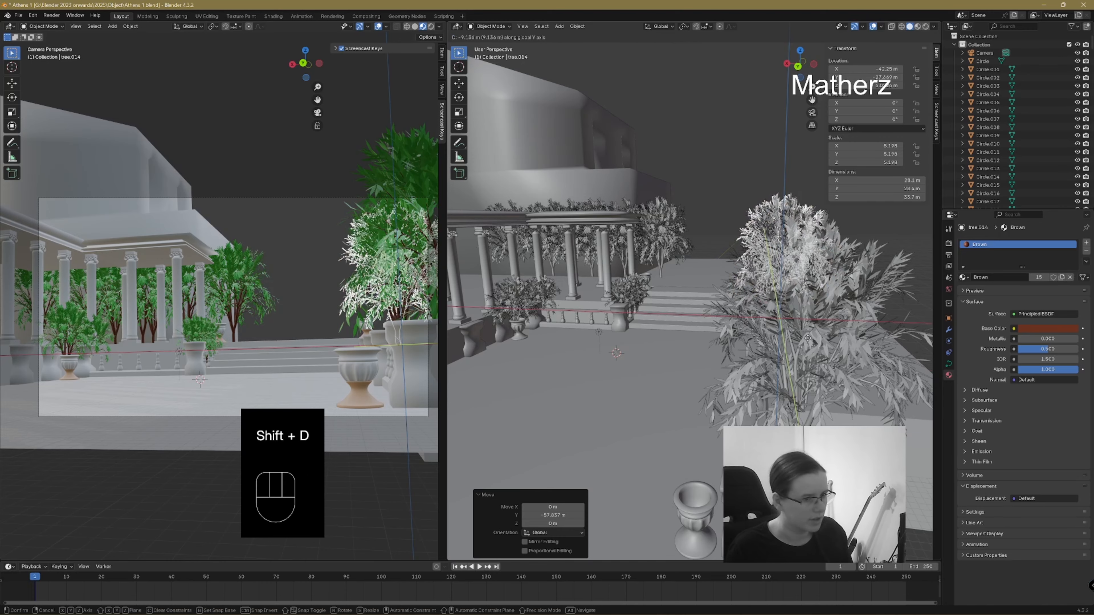
click(797, 301)
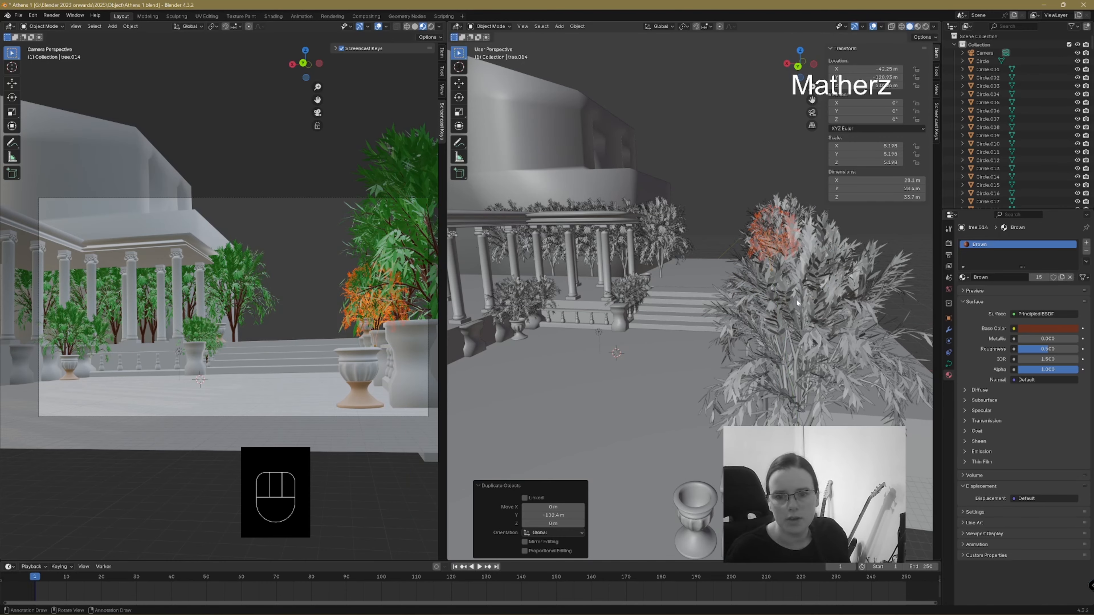
middle_drag(688, 248, 558, 270)
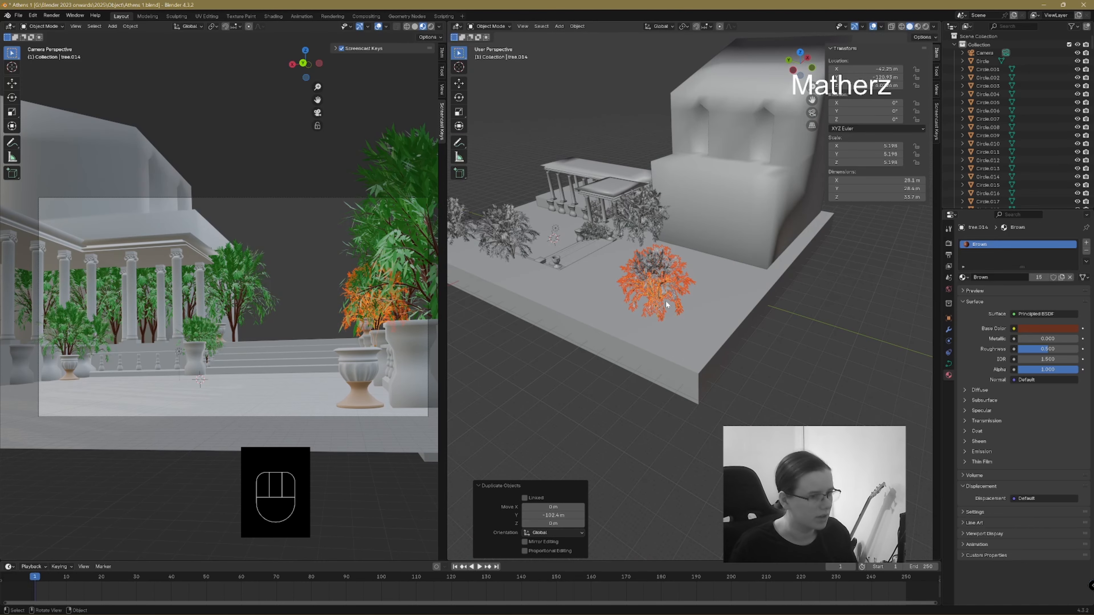
key(g)
click(725, 324)
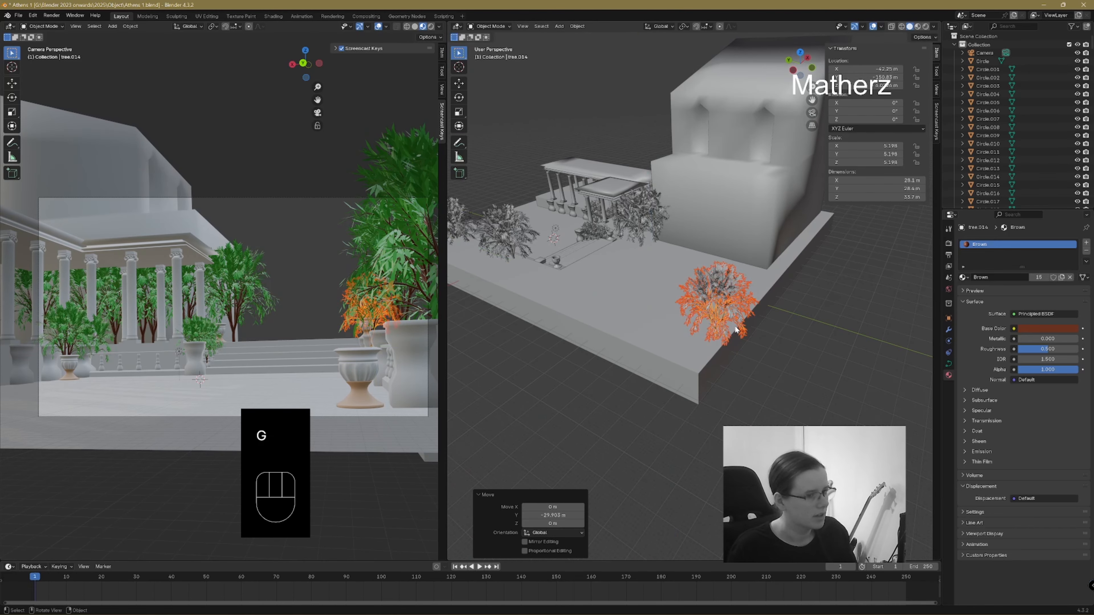
- Scale the rear tree up by about 1.57 and lower it about 18 m along Z
key(s)
click(728, 336)
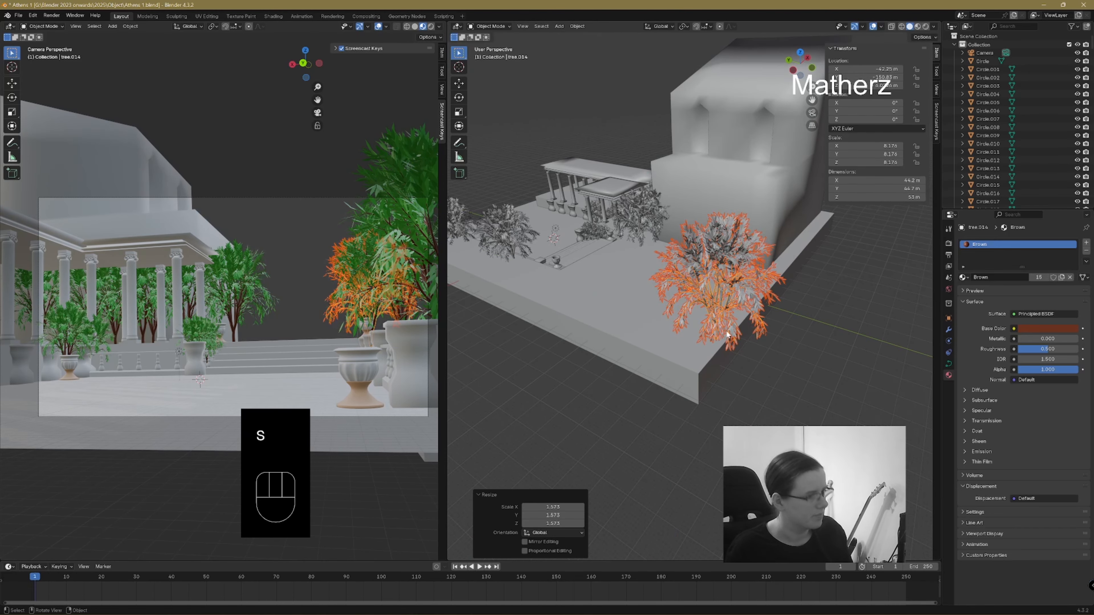
key(g)
key(z)
click(807, 377)
- Duplicate the rear tree three times along X at spacings of about 22, 19 and 22 m to build a background row
middle_drag(808, 377, 683, 334)
key(shift+d)
key(x)
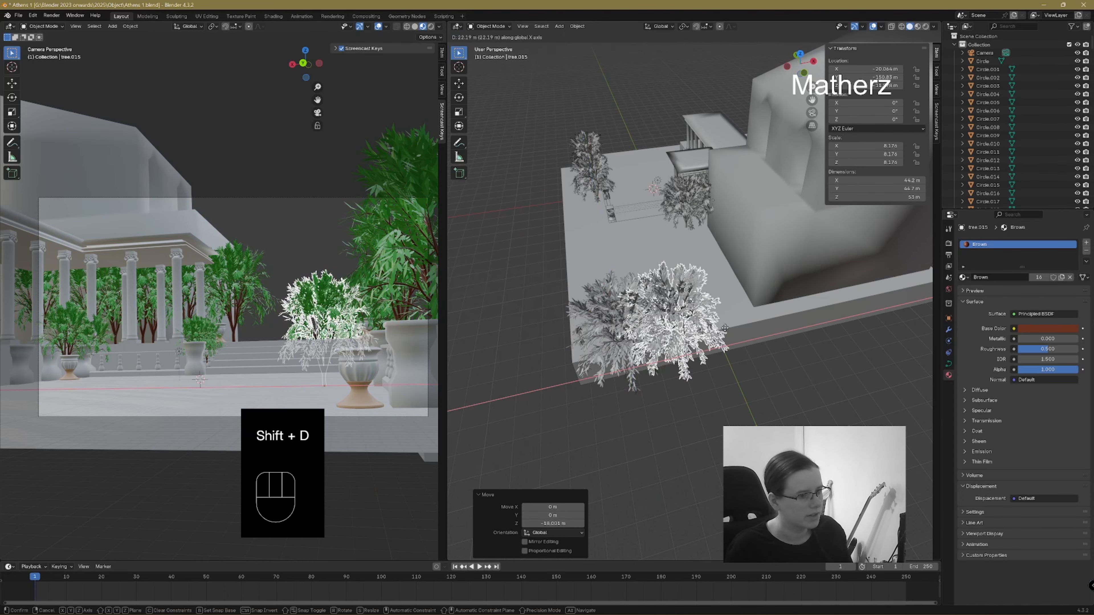
click(725, 331)
key(shift+d)
click(762, 316)
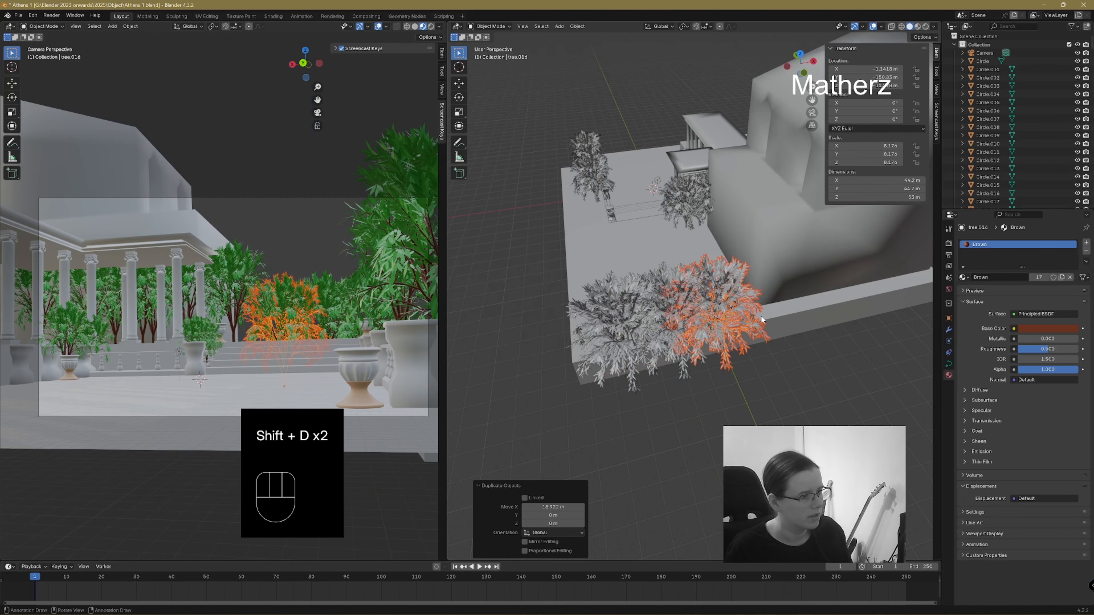
key(shift+d)
click(801, 306)
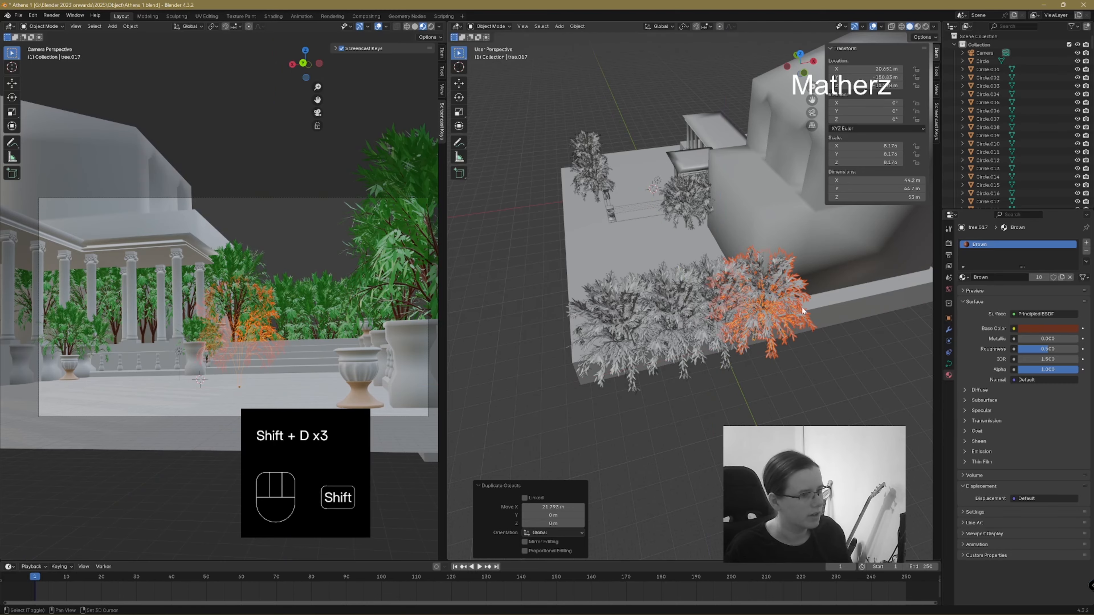
- Duplicate the last rear tree about -81.9 m along X, and place another copy within the row at about X 11 m
key(shift+d)
click(634, 318)
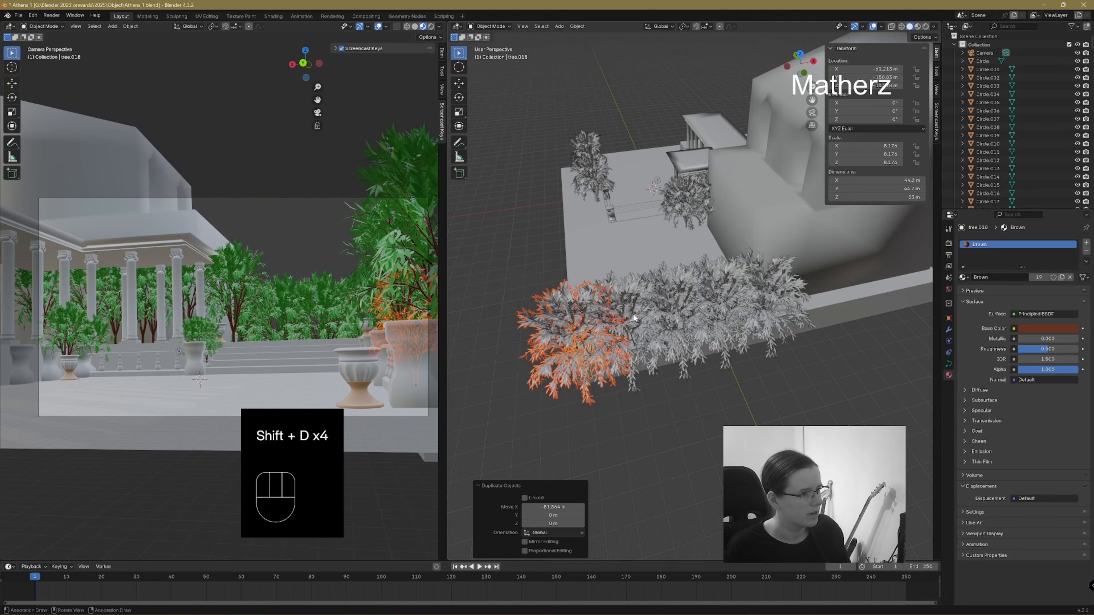
key(shift+d)
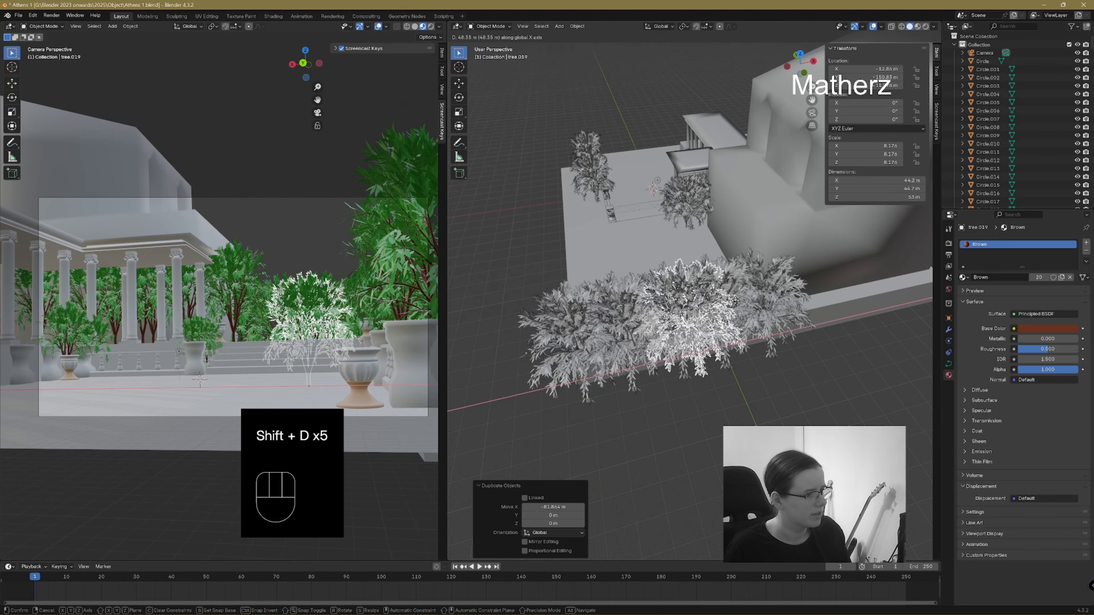
click(774, 314)
click(523, 255)
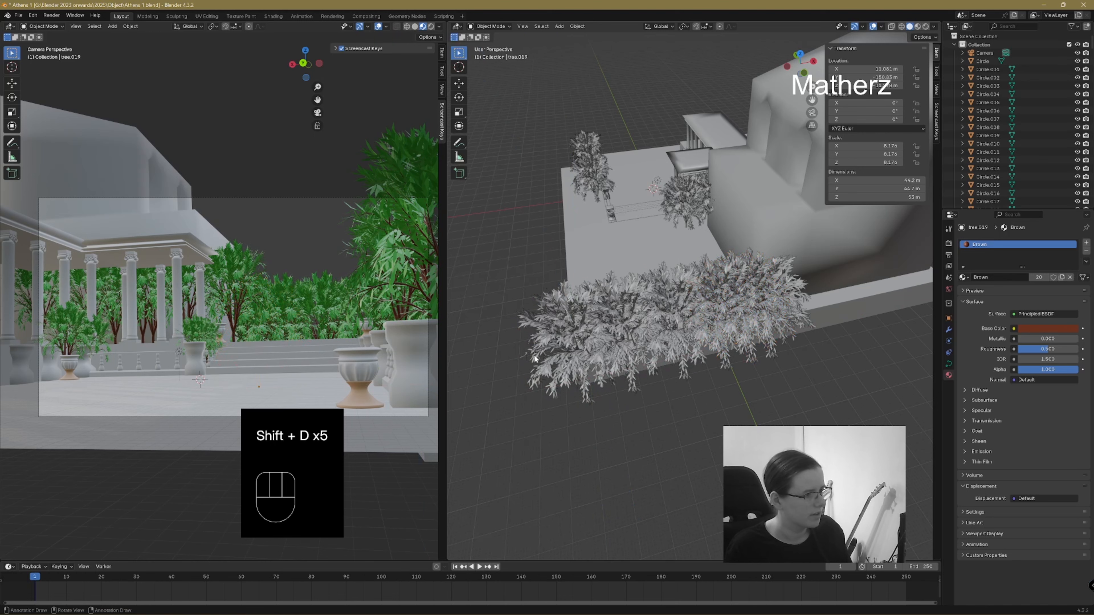
- Check the camera view in rendered shading and return it to solid display
click(431, 26)
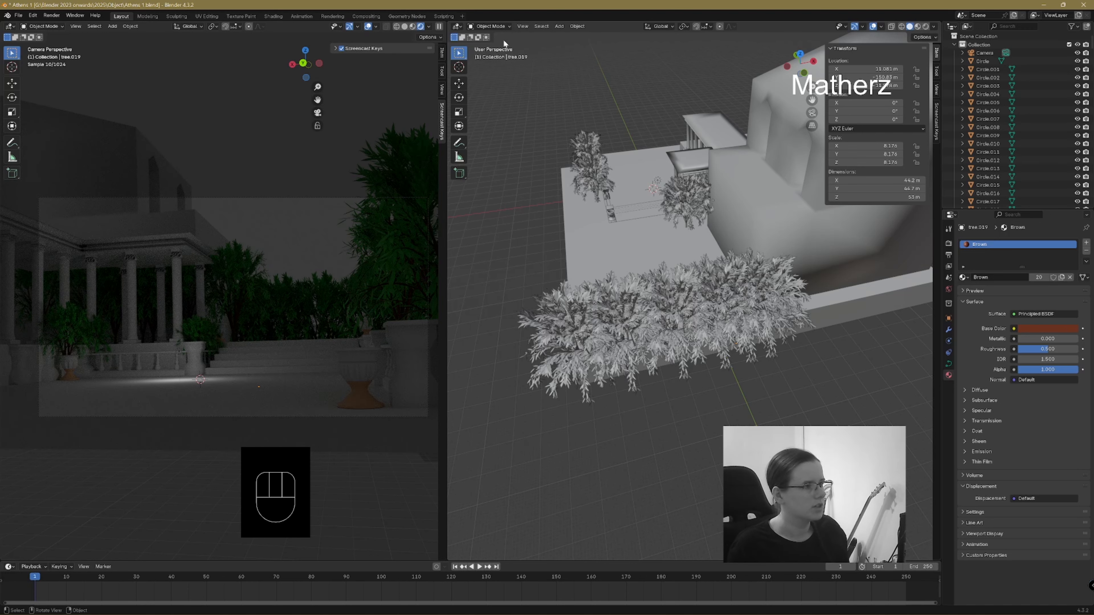
click(404, 26)
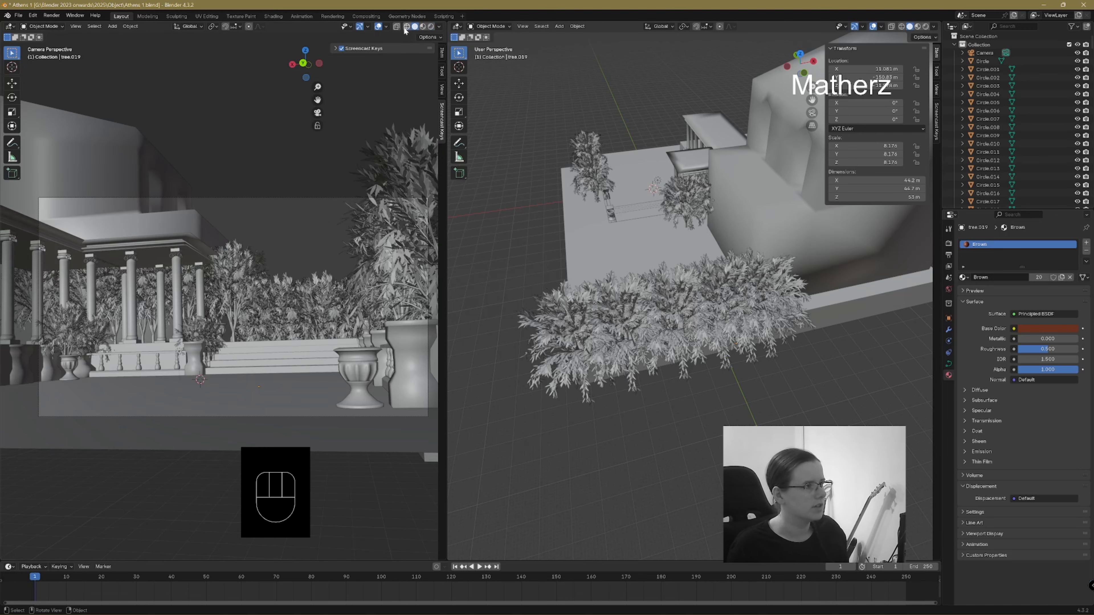
- Switch to the Shading workspace and show the scene through the camera in its 3D view
click(276, 16)
scroll(590, 308, down, 4)
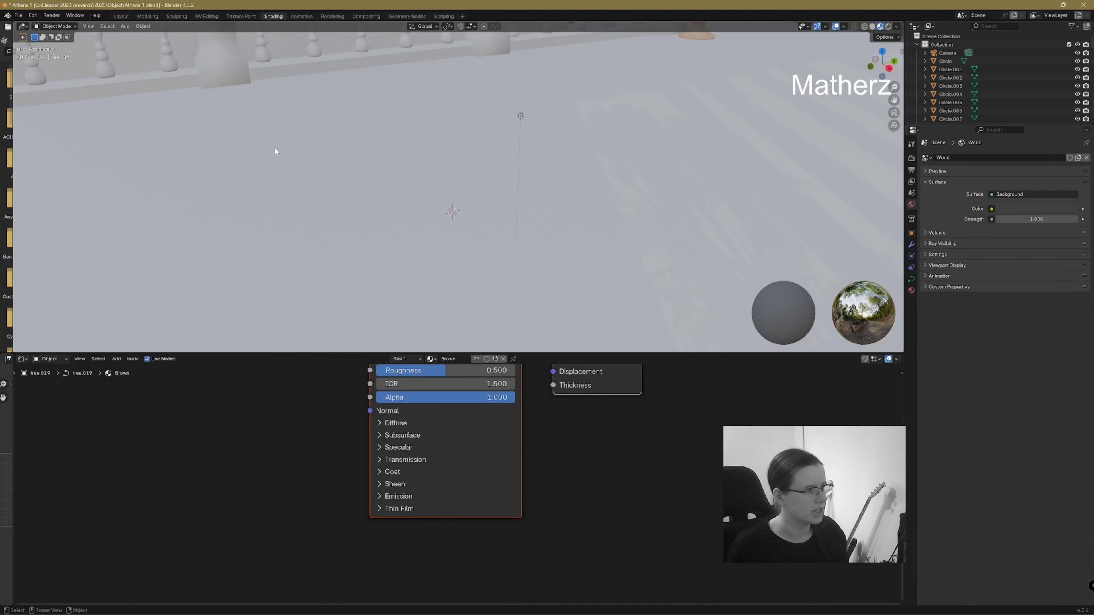
click(125, 26)
mouse_move(142, 36)
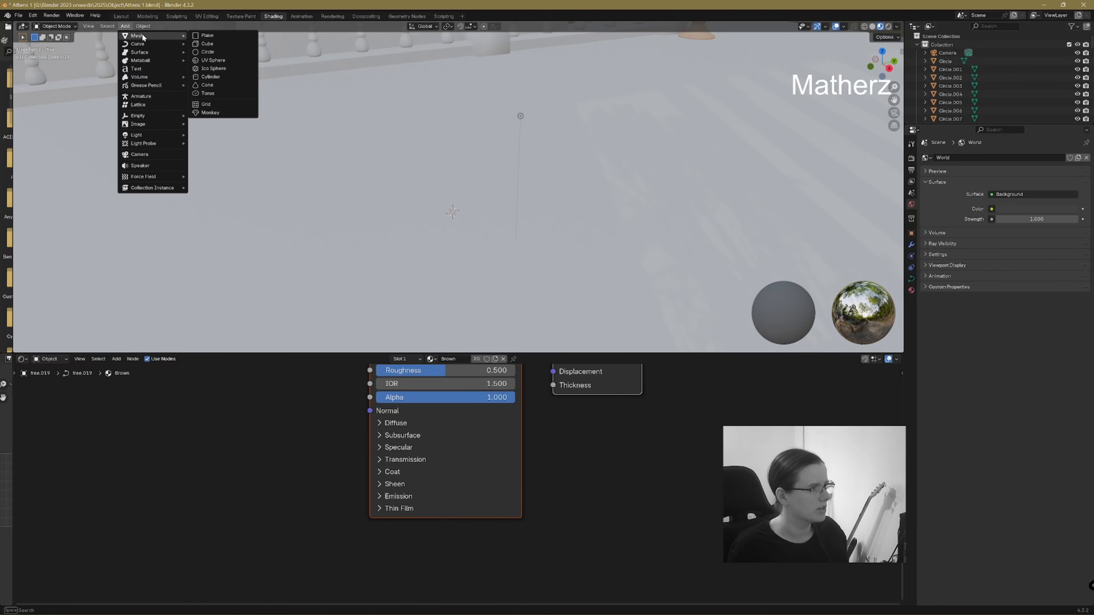
click(88, 26)
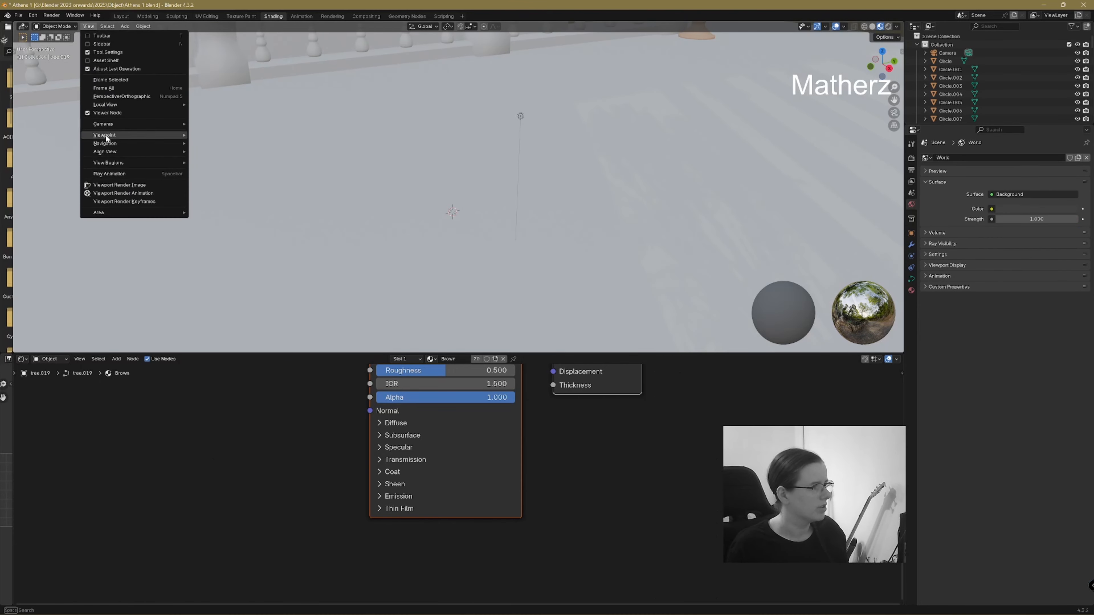
mouse_move(107, 136)
click(232, 136)
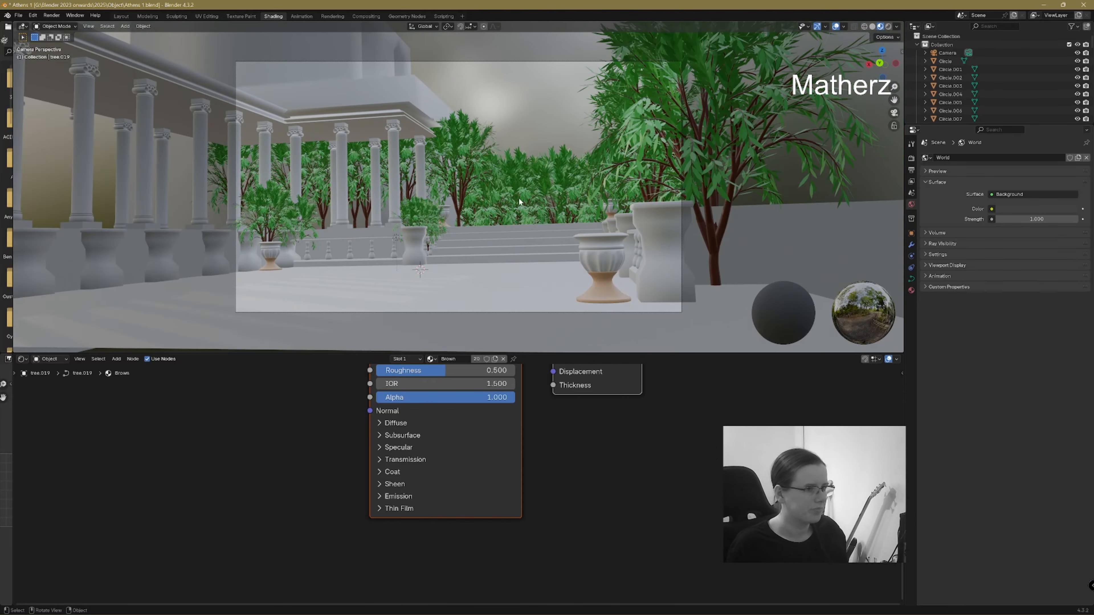
- Give the 3D view more height above the node editor and bring the material nodes into a workable position
scroll(519, 201, up, 1)
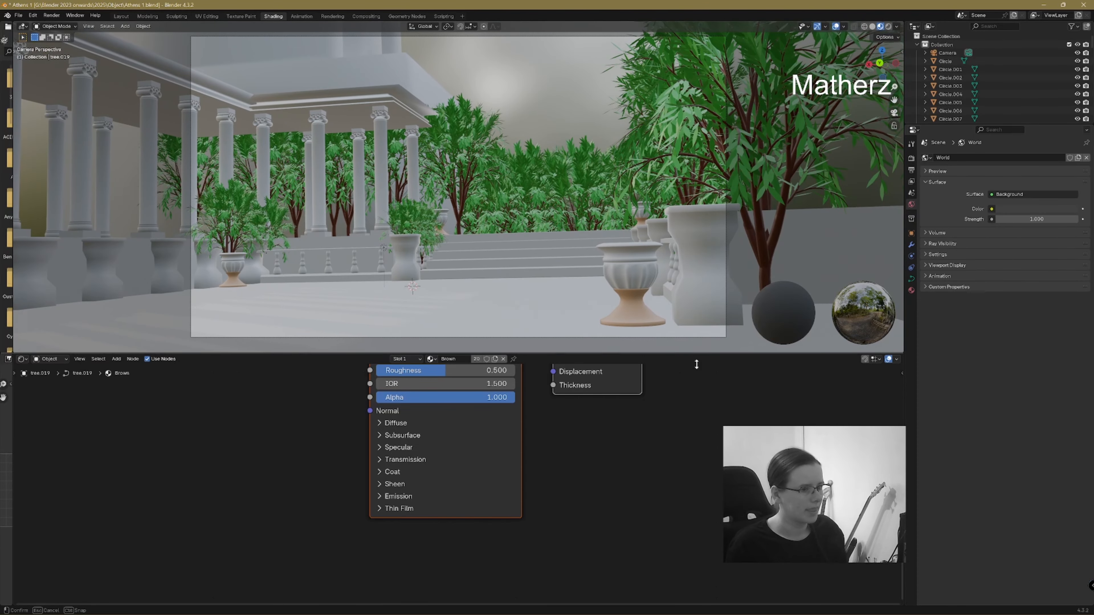
drag(700, 354, 704, 377)
middle_drag(480, 430, 594, 498)
scroll(594, 496, down, 3)
drag(568, 423, 674, 420)
- Create a new material on the entablature below the temple roof, with a Noise Texture of scale about 96.9 feeding its Base Color
click(368, 113)
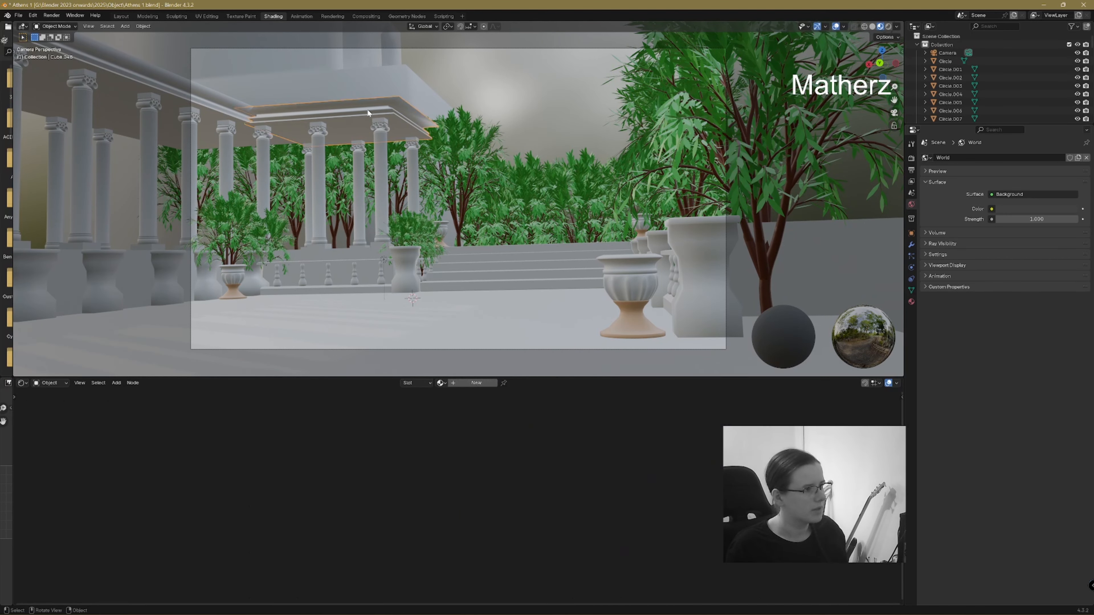
click(470, 383)
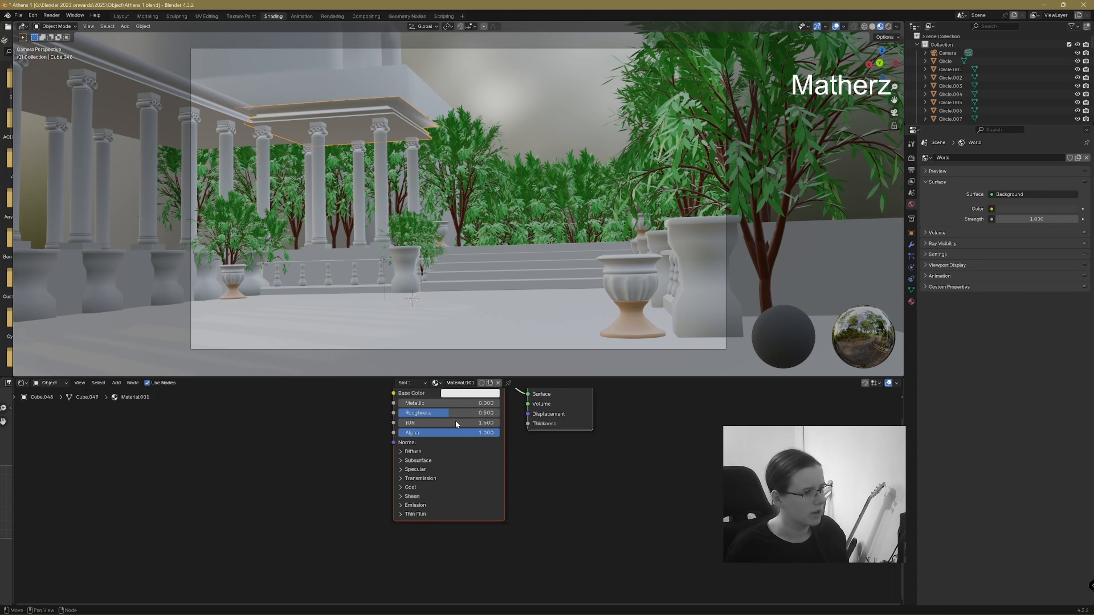
click(116, 383)
mouse_move(126, 401)
text(n)
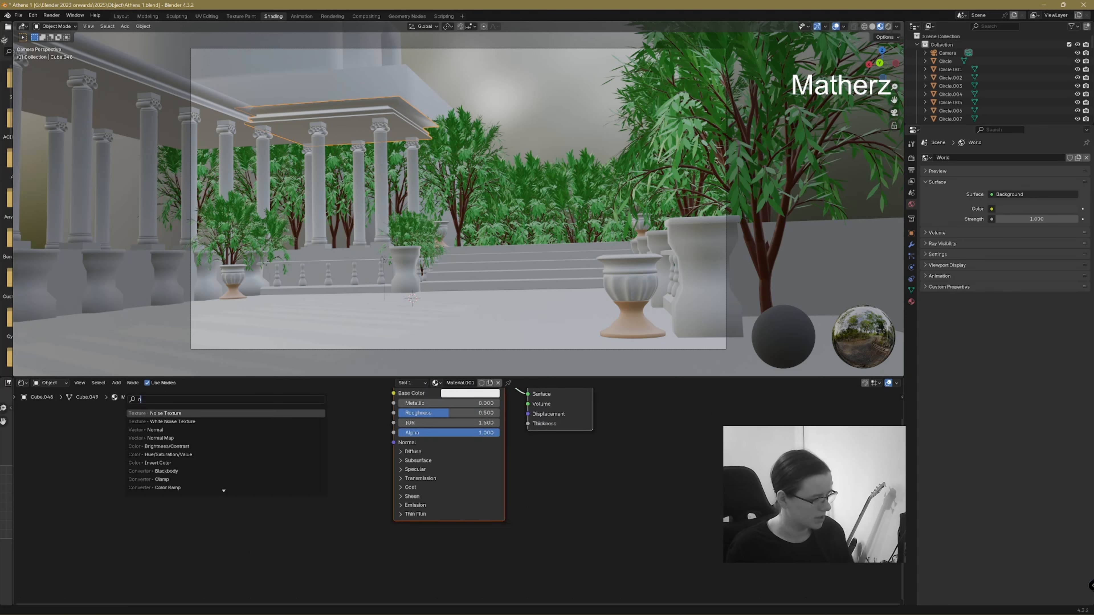
text(oise)
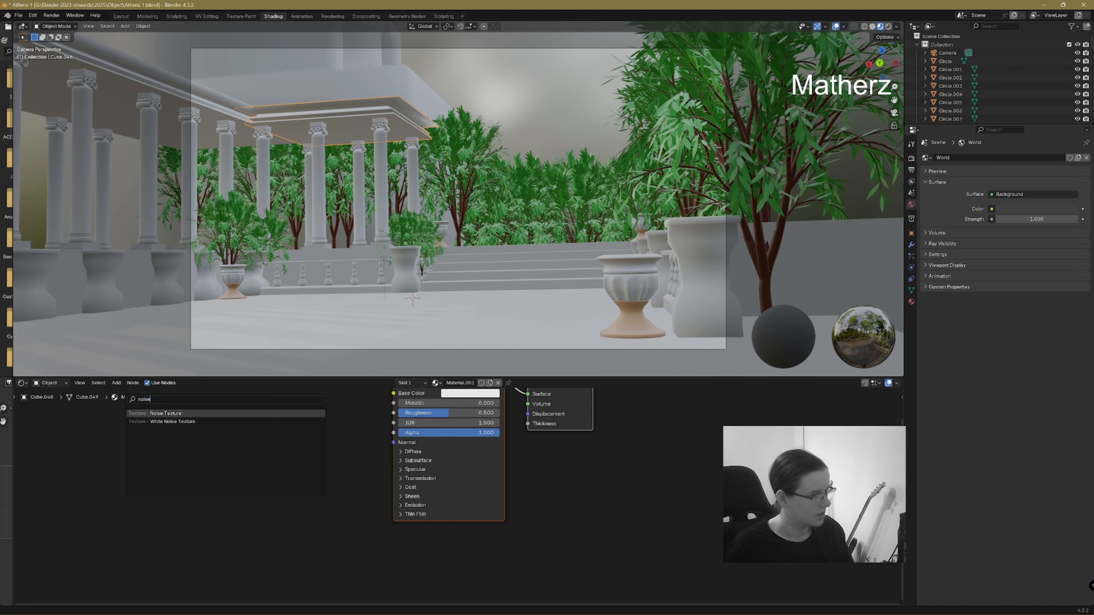
key(Return)
click(432, 435)
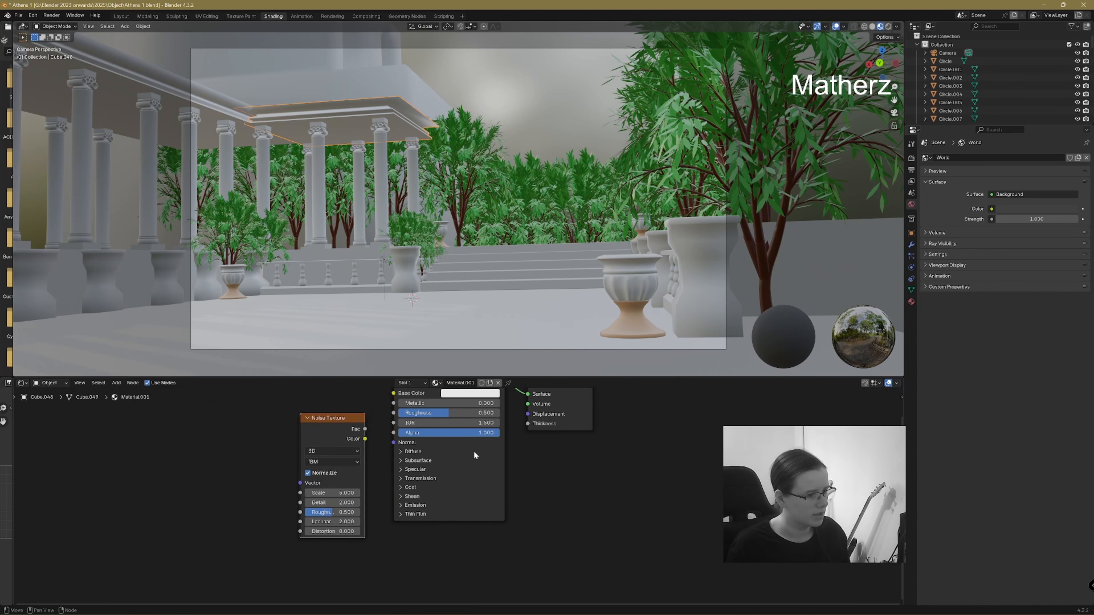
drag(345, 425, 394, 484)
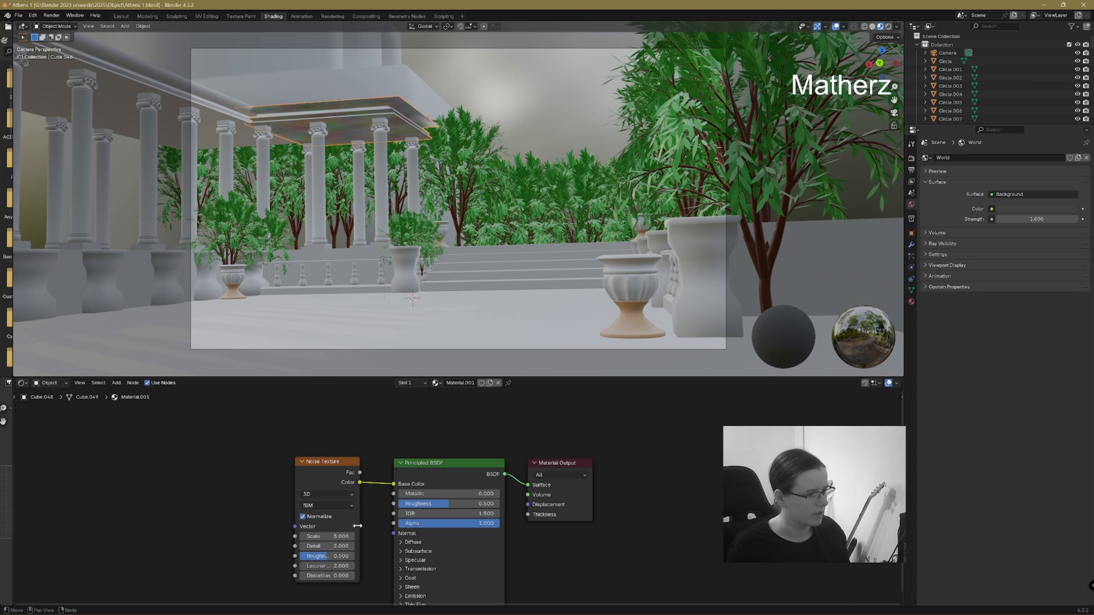
drag(327, 536, 361, 536)
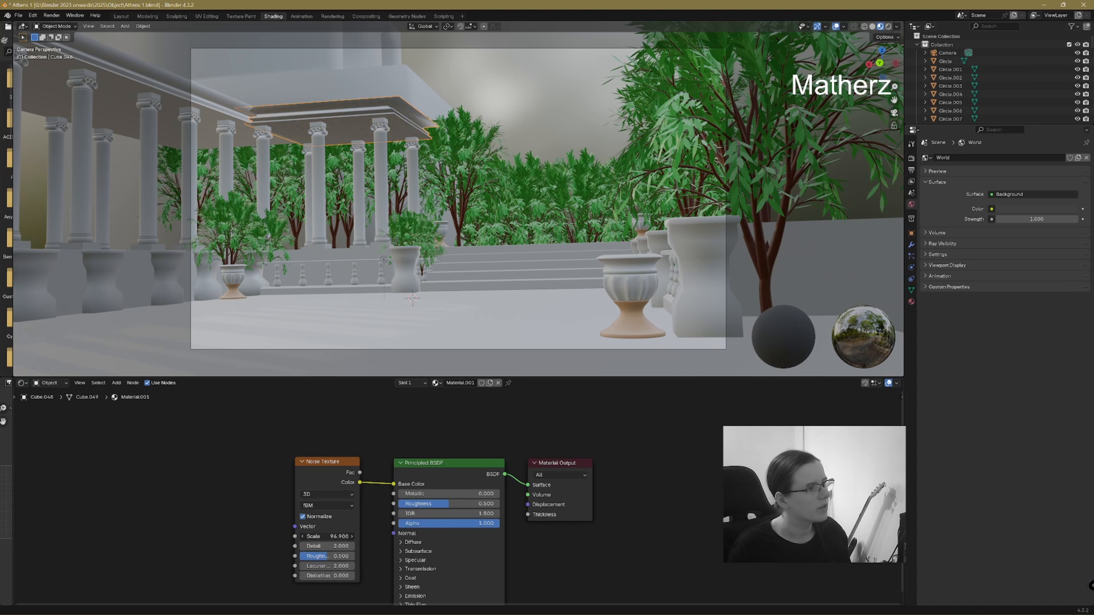
- Rename the entablature's material Stone Pale and set its Roughness to about 0.923
click(465, 383)
click(465, 384)
double_click(465, 383)
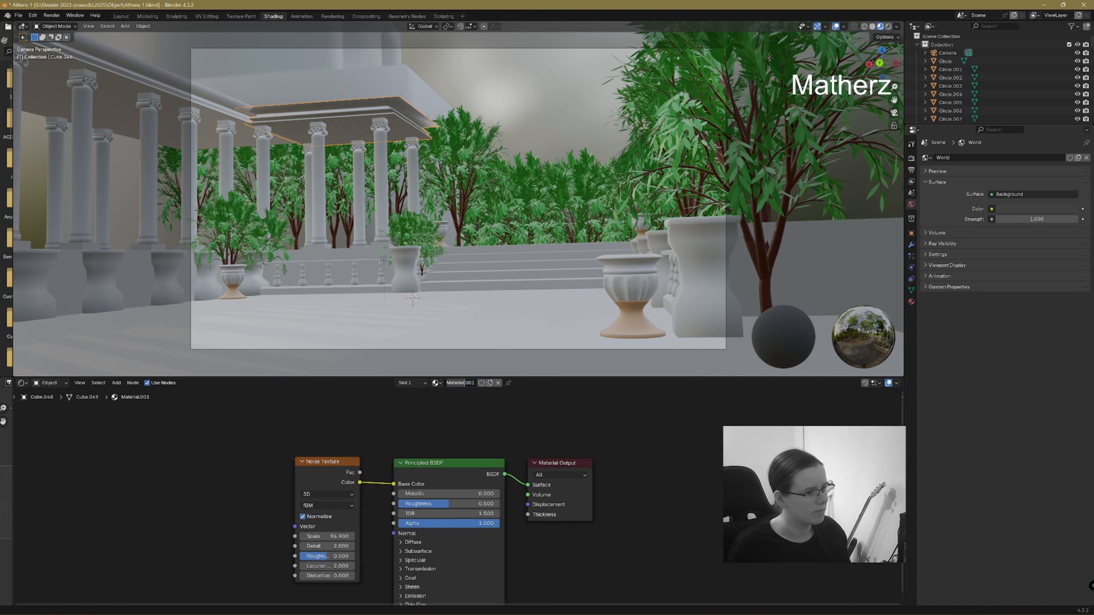
key(BackSpace)
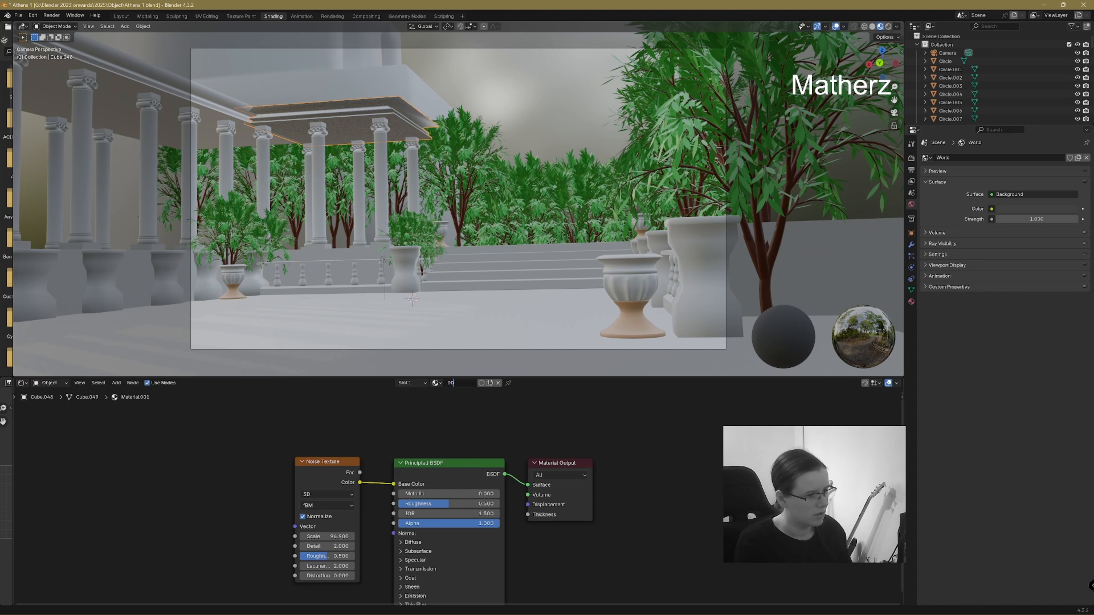
key(BackSpace)
key(BackSpace)
key(BackSpace)
text(Stone)
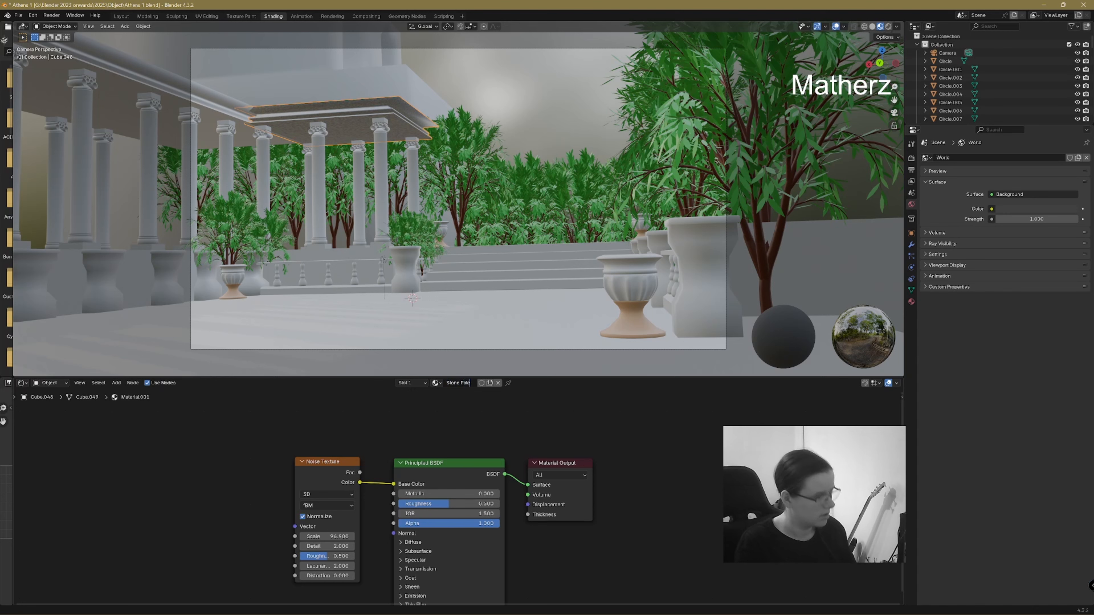
text( Pale)
key(Return)
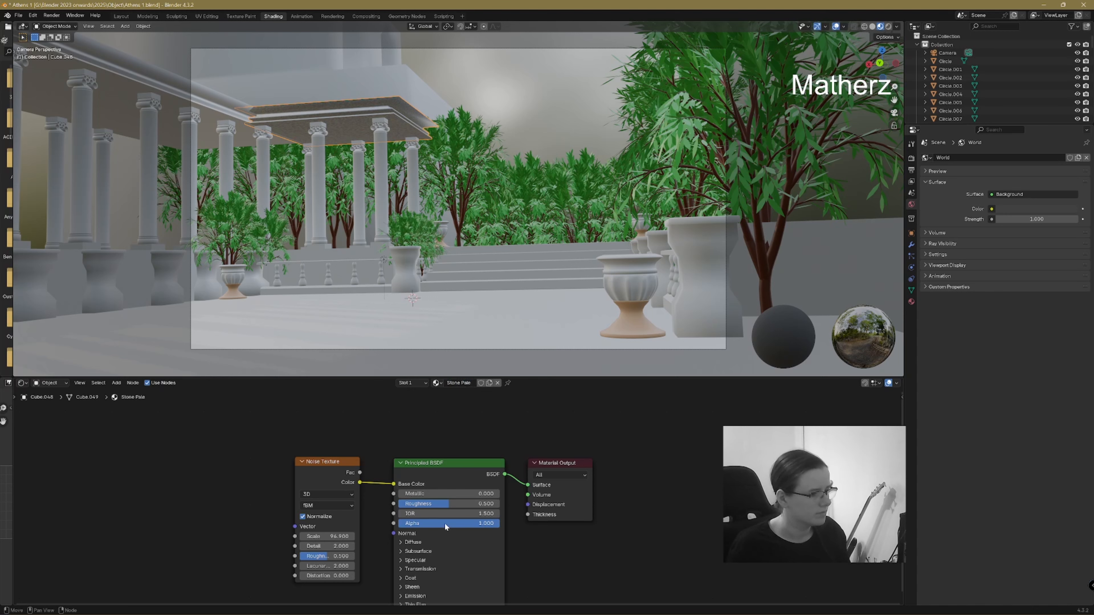
drag(444, 507, 491, 507)
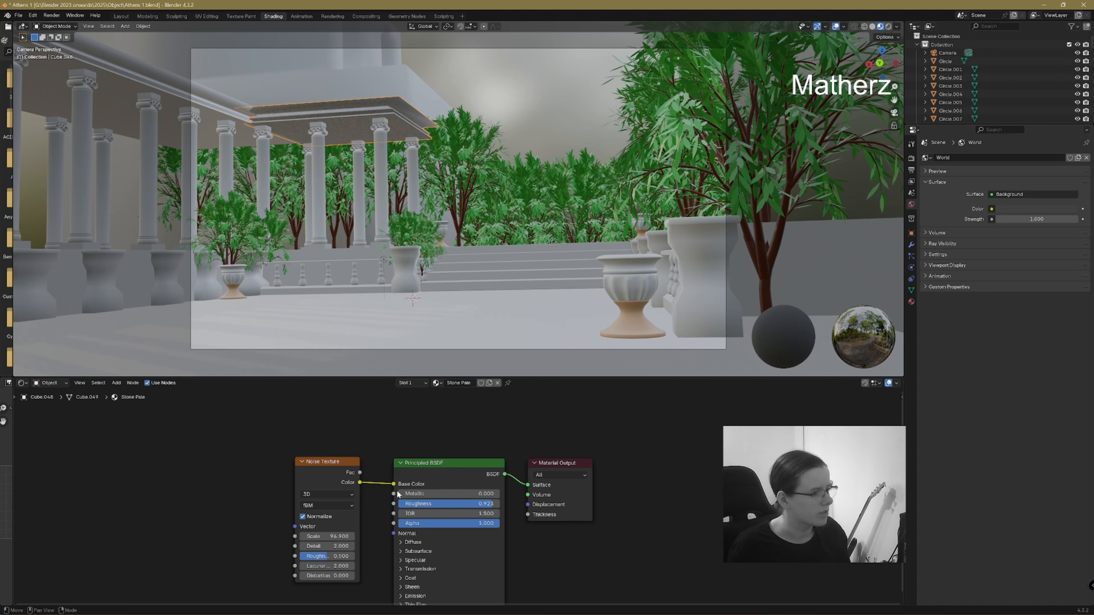
- Insert a Bump node between the Noise Texture and the Principled BSDF, with the noise Color driving its Height
drag(355, 464, 171, 472)
click(117, 382)
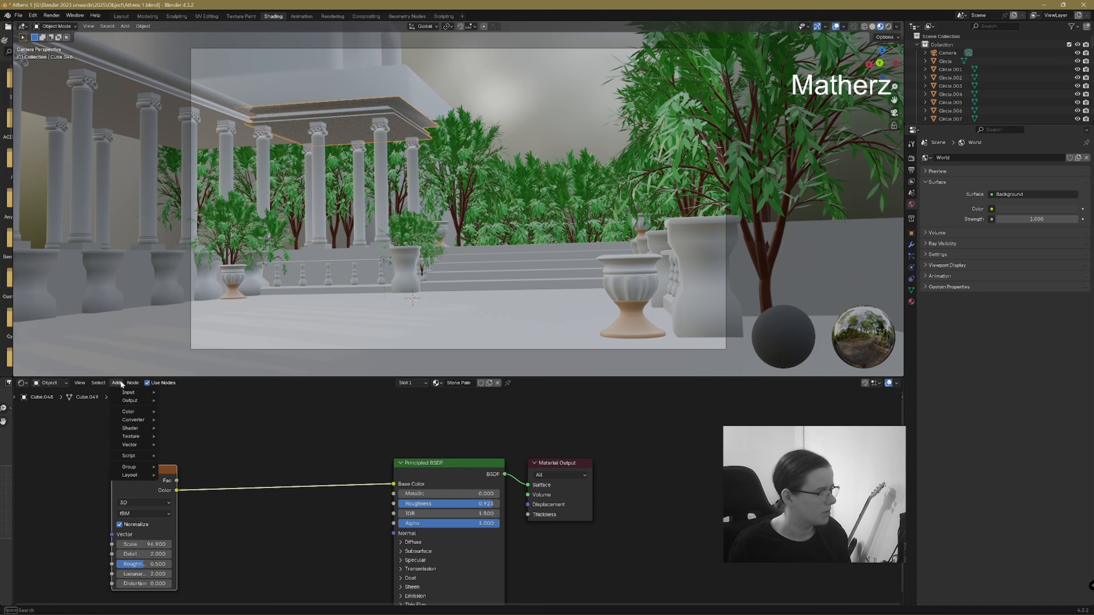
text(bump)
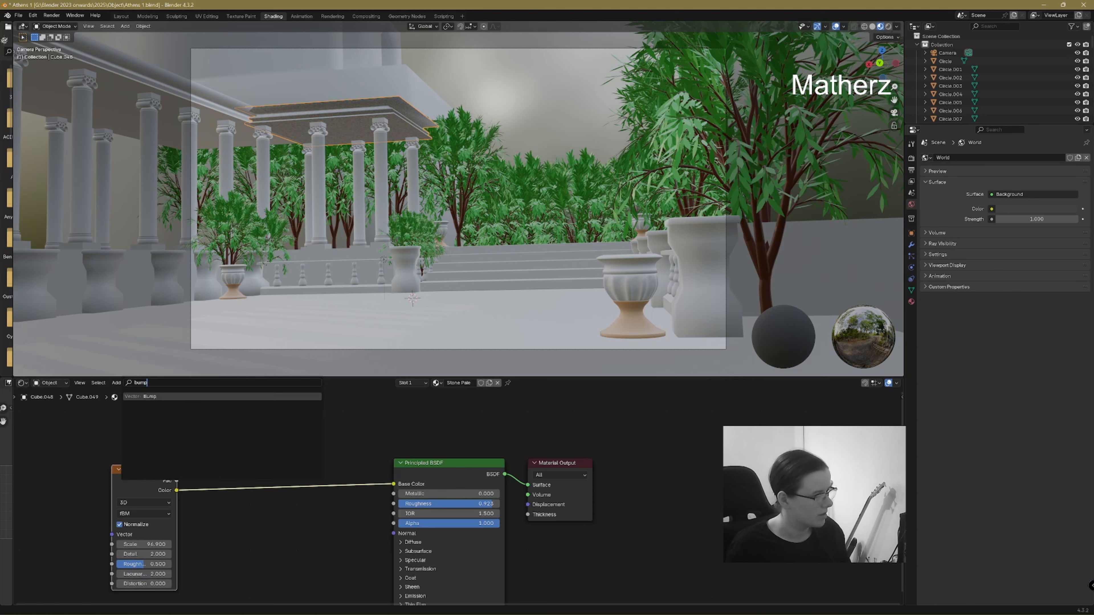
key(Return)
click(237, 479)
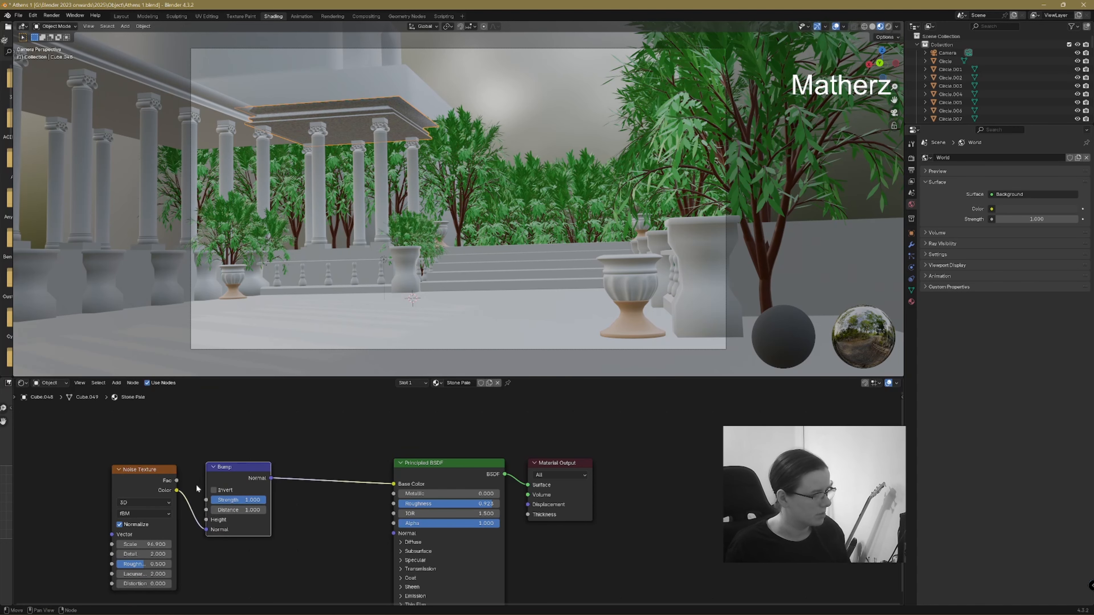
drag(207, 530, 206, 520)
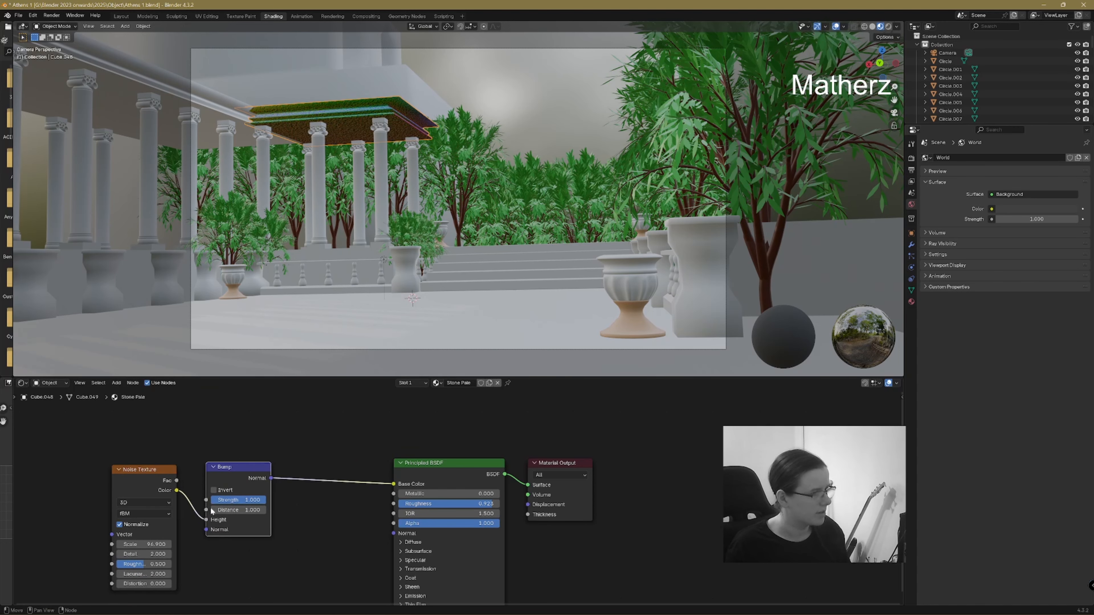
drag(245, 467, 223, 467)
- Insert a Color Ramp between the Bump node and Base Color, and move its white stop to position 0.006
click(116, 383)
text(col)
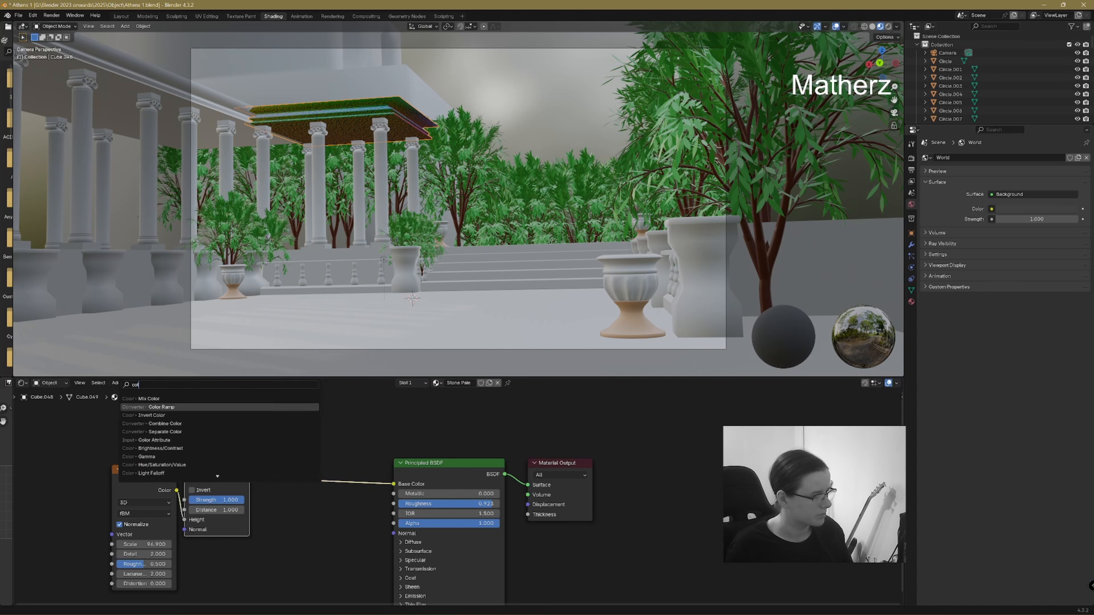
click(161, 407)
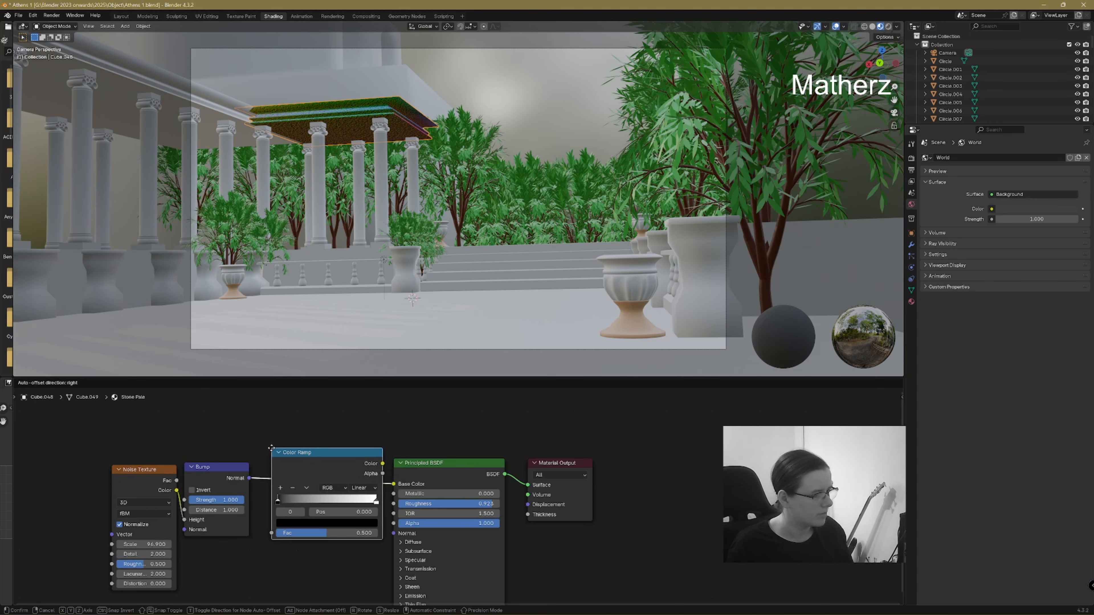
click(280, 523)
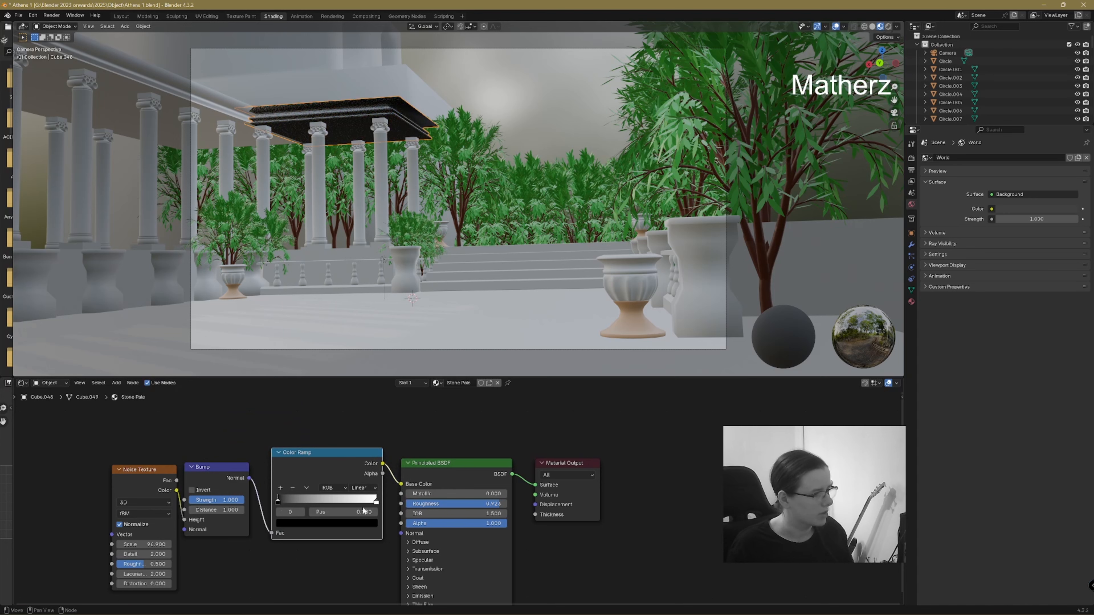
key(g)
click(370, 502)
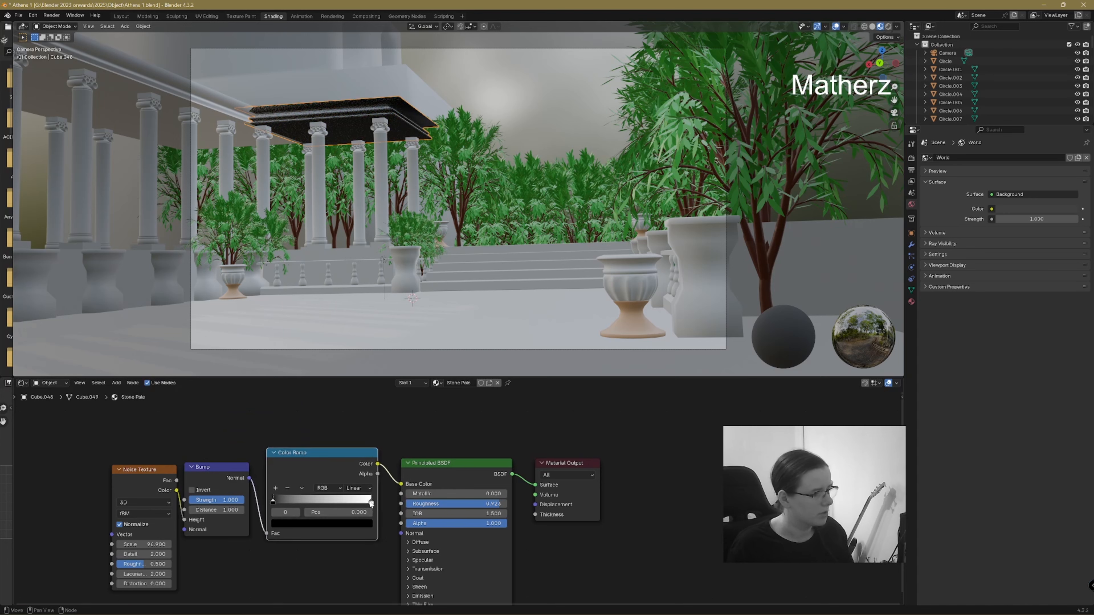
drag(369, 502, 273, 502)
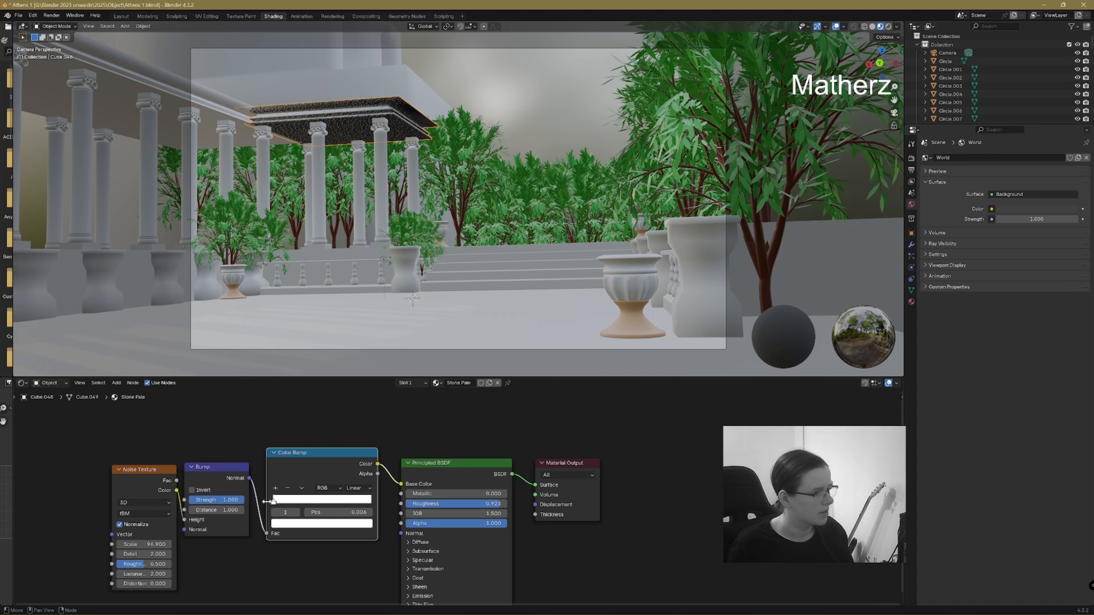
- Set the Noise Texture's Scale to about 239.8 and the Stone Pale material's Roughness to 1.000
drag(130, 544, 181, 544)
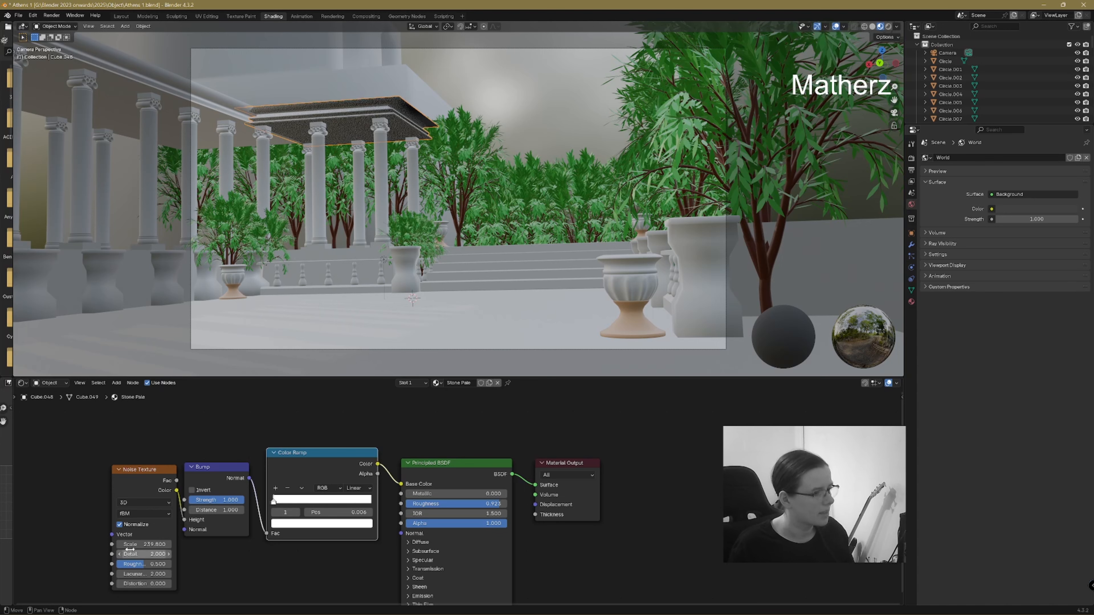
mouse_move(413, 504)
mouse_down()
mouse_move(425, 494)
mouse_move(407, 494)
mouse_up()
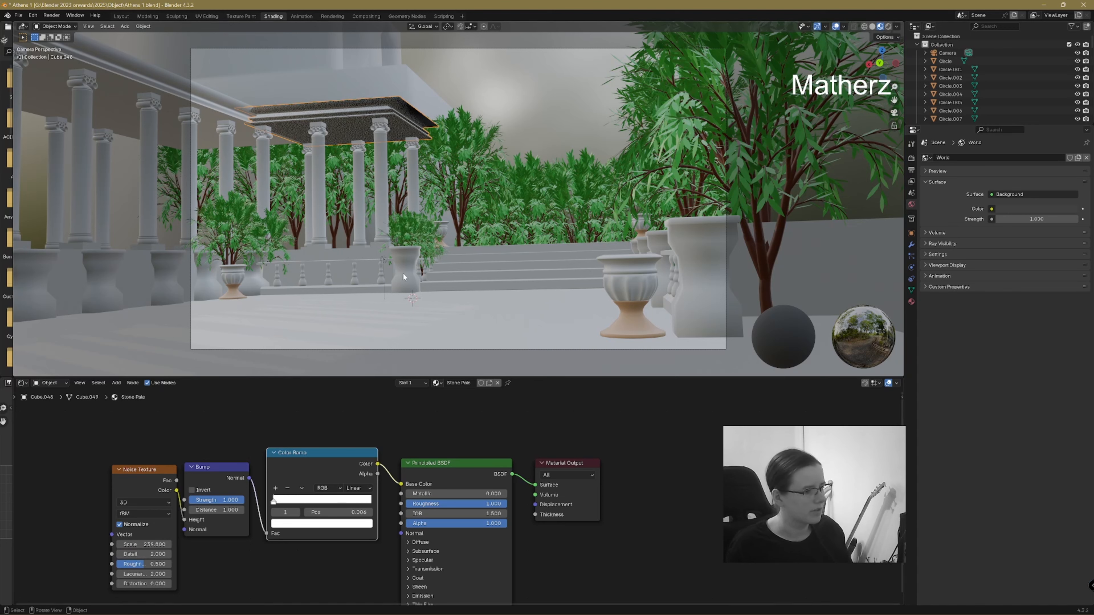
- Assign the existing Stone Pale material to the neighbouring entablature above the foreground columns
click(224, 118)
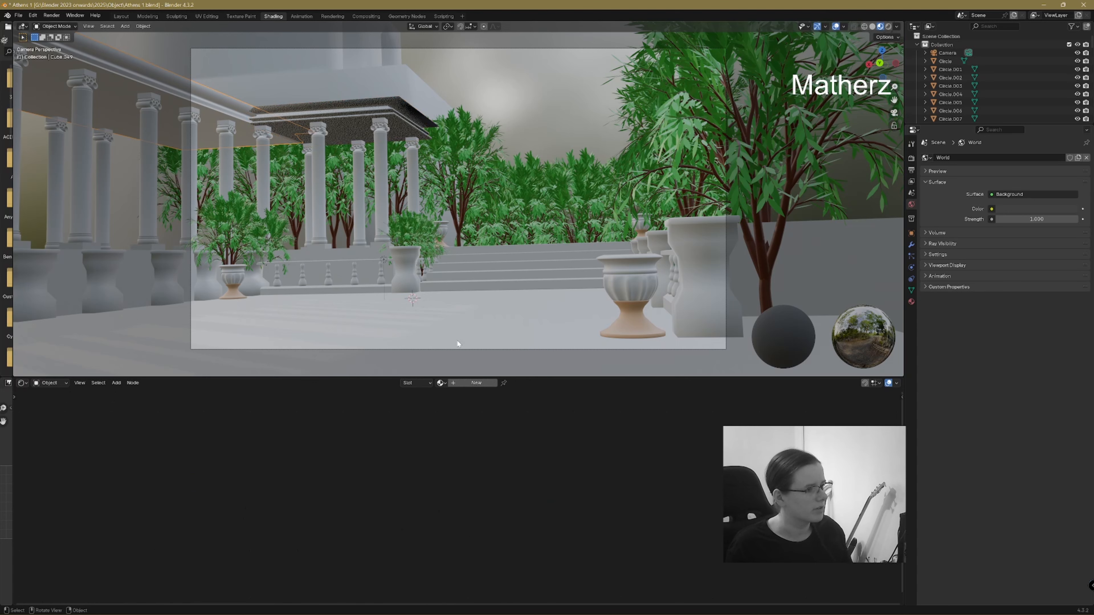
click(442, 383)
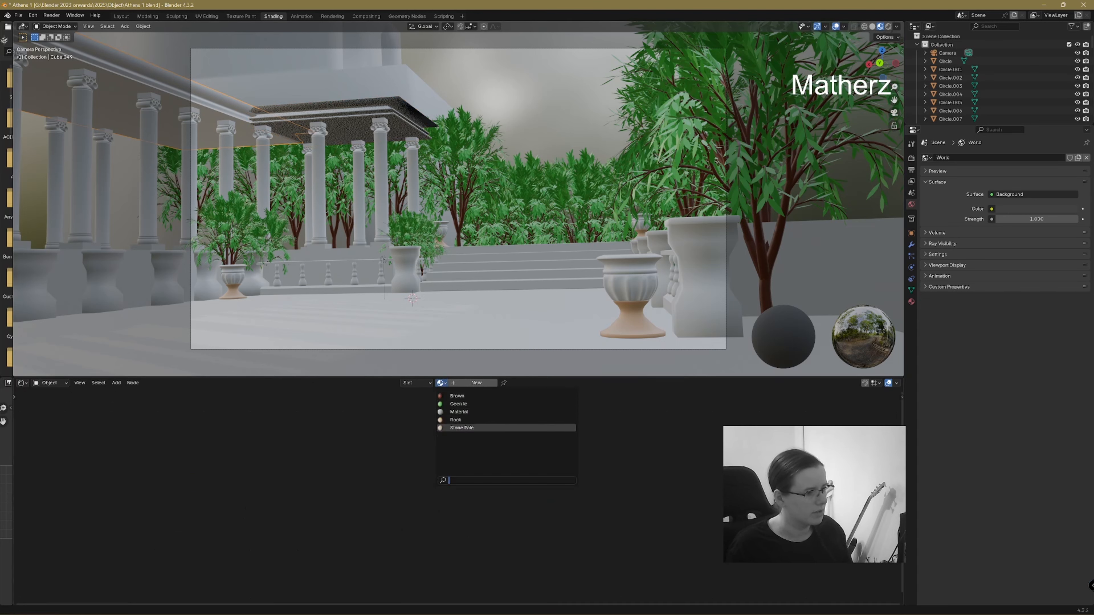
click(503, 428)
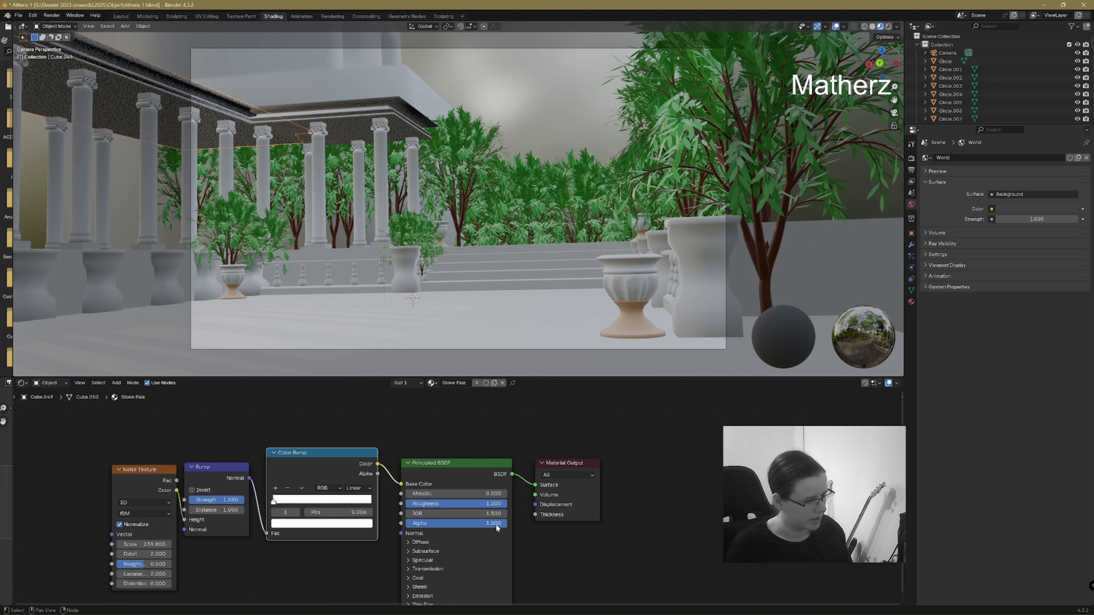
- Try lowering the Stone Pale material's Alpha to 0.979, and restore it to 1.000
mouse_move(497, 529)
mouse_down()
mouse_move(452, 528)
mouse_move(504, 523)
mouse_up()
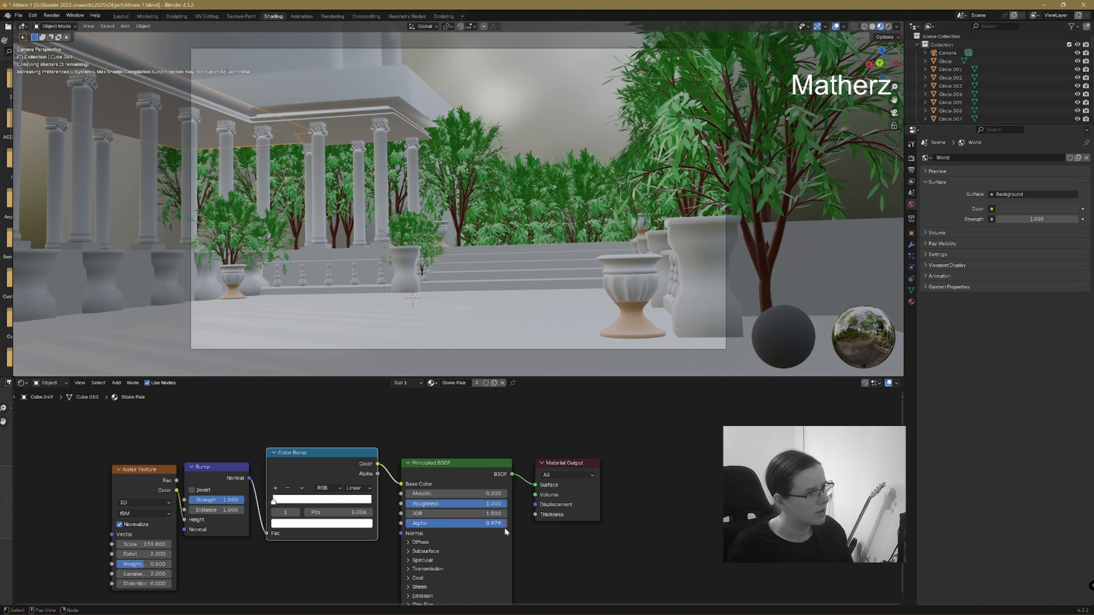
mouse_move(502, 523)
mouse_down()
mouse_move(485, 523)
mouse_move(509, 526)
mouse_up()
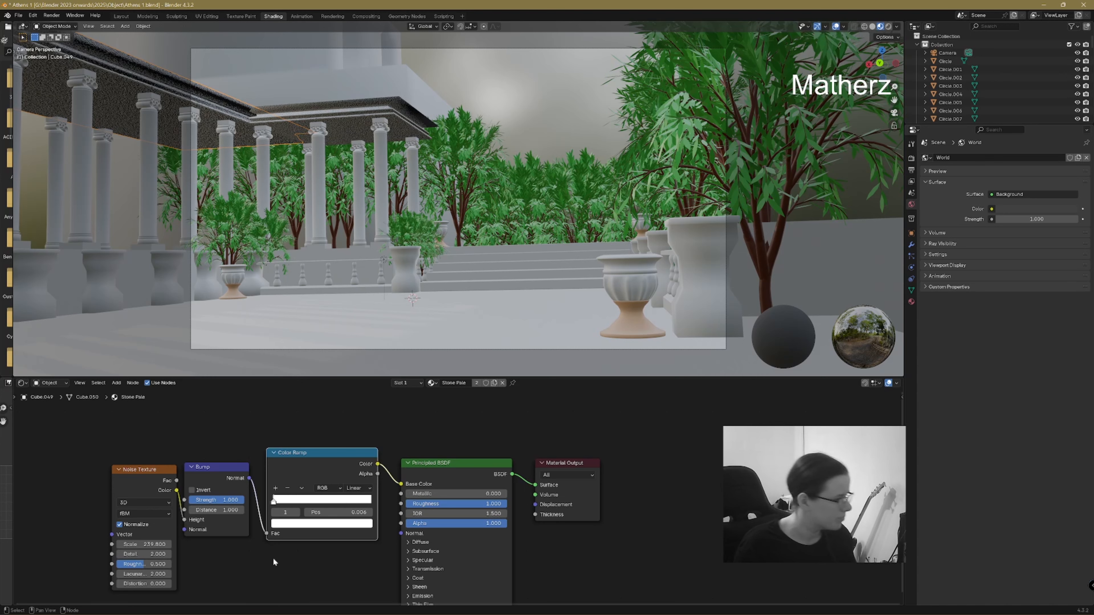
- Move the Color Ramp's white stop to position 0.154 and remove its black stop
drag(274, 501, 288, 500)
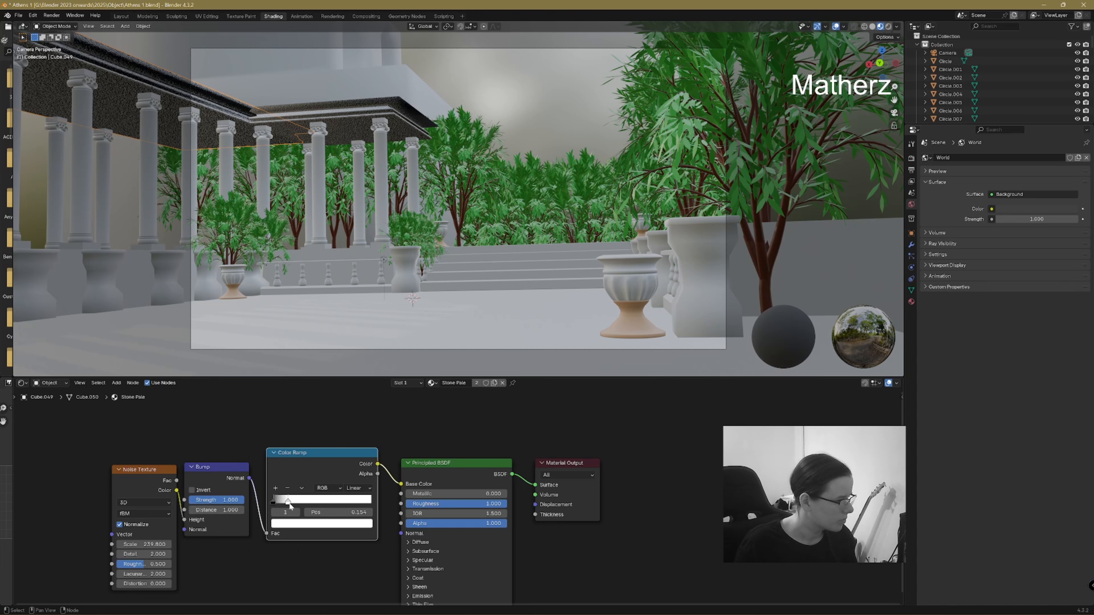
click(275, 501)
key(x)
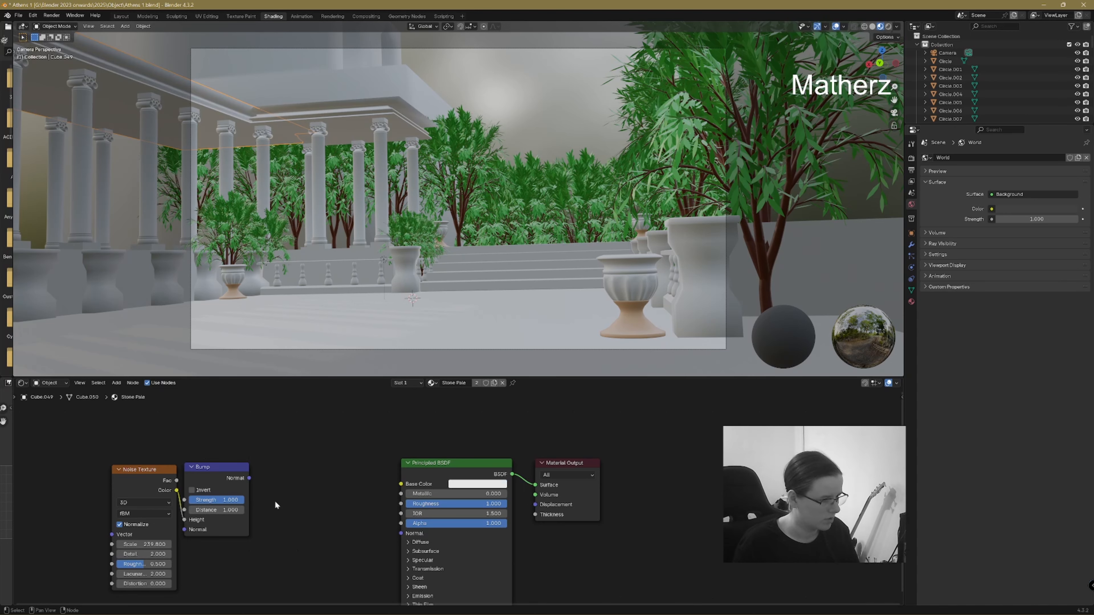
key(ctrl+z)
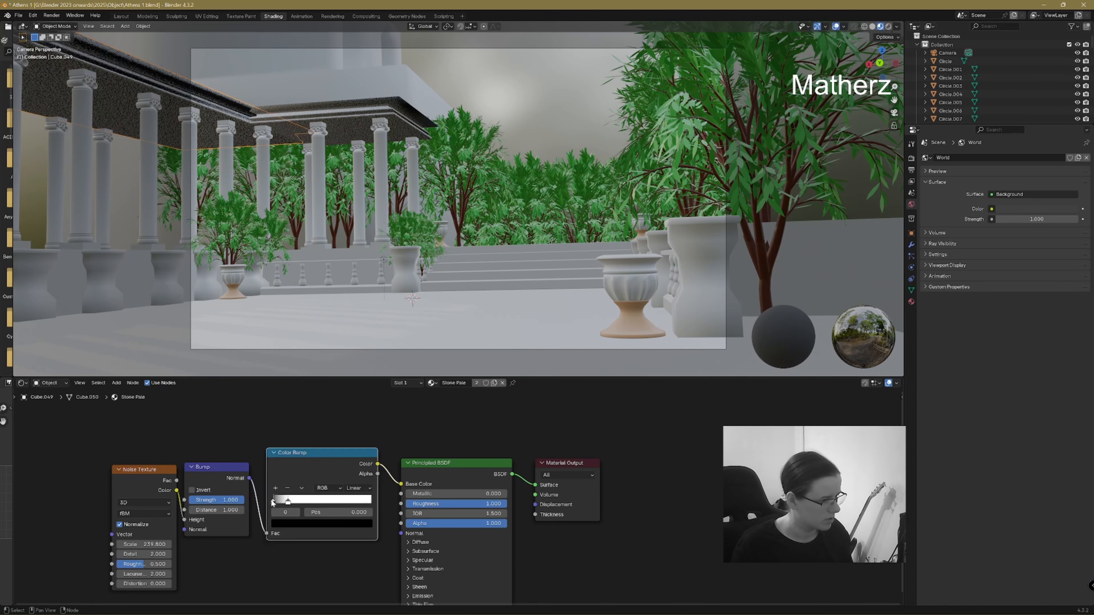
click(287, 488)
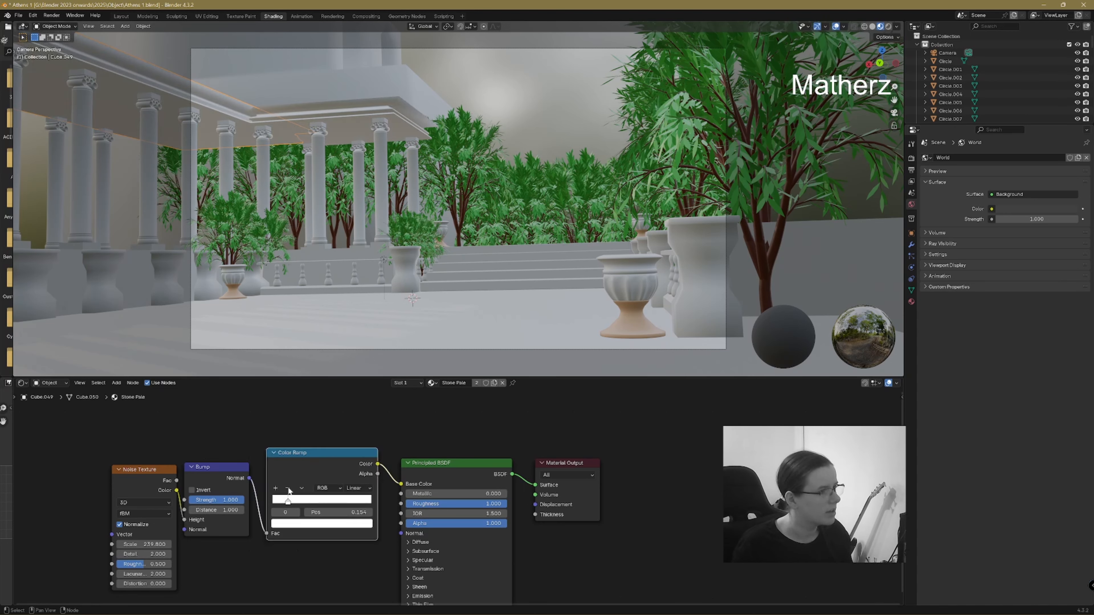
- Add a second Color Ramp stop, tinting the first one pale cream (#FAFFE2FF) and placing the white one at position 1.000
drag(352, 504, 353, 504)
click(276, 488)
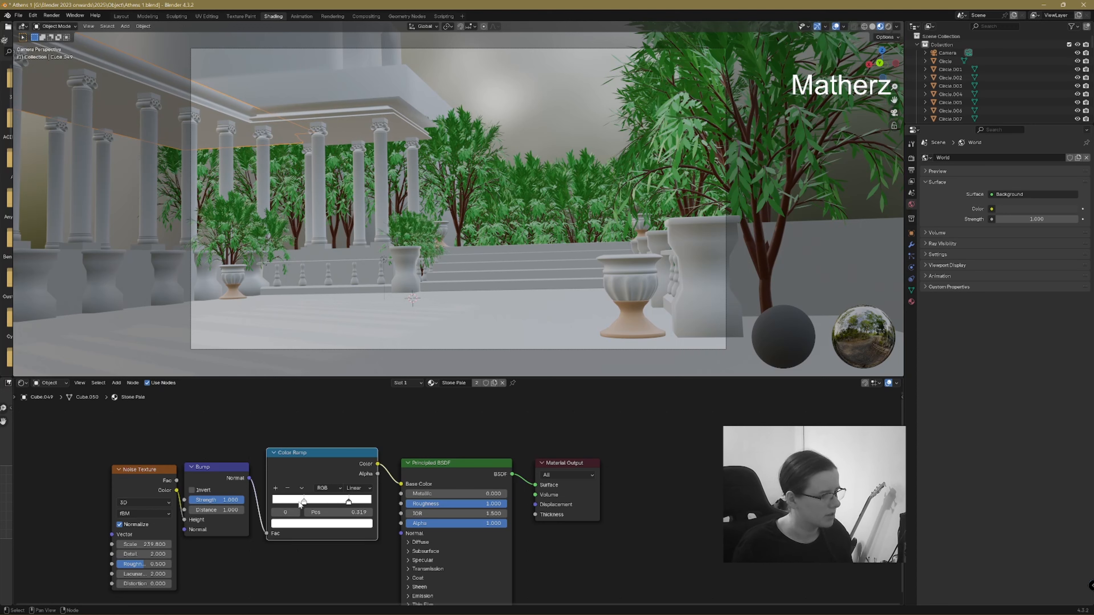
click(316, 524)
drag(312, 408, 309, 413)
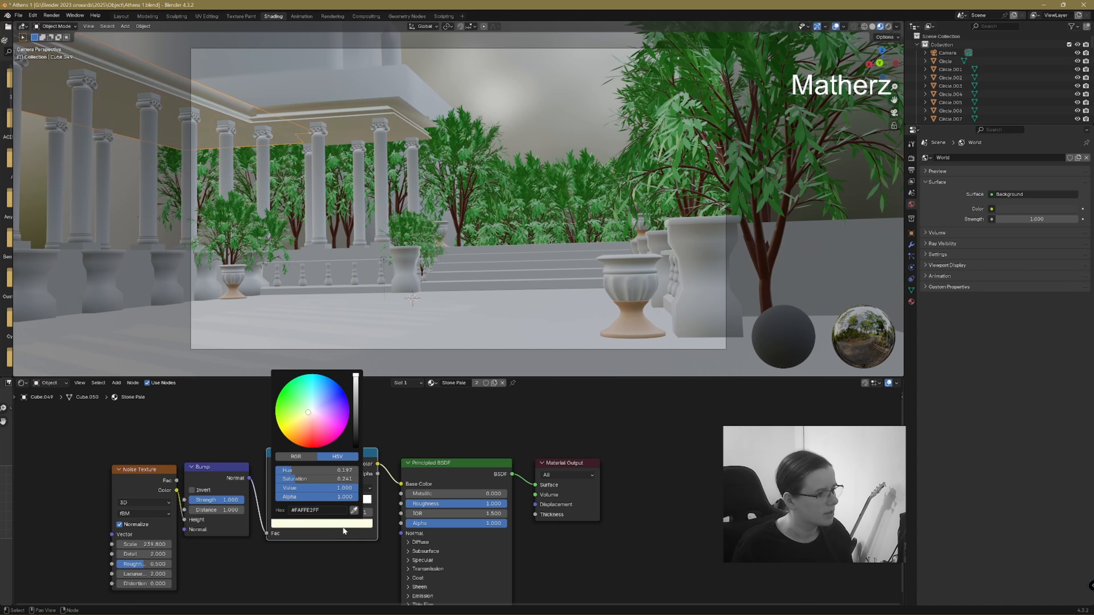
drag(349, 502, 372, 500)
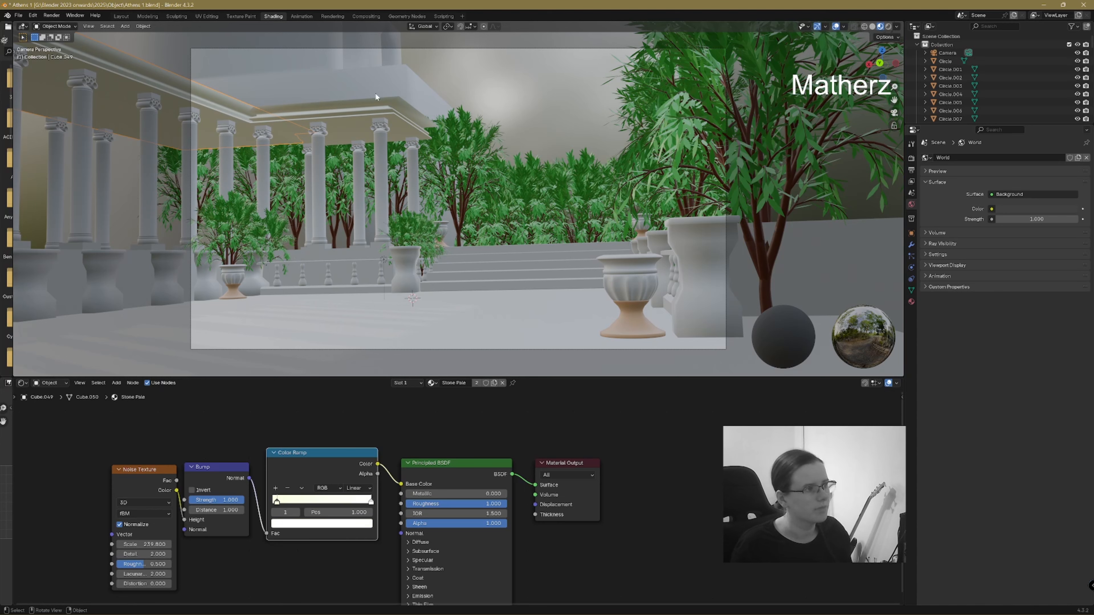
- Assign the existing Stone Pale material to the three columns at the right end of the colonnade
click(360, 172)
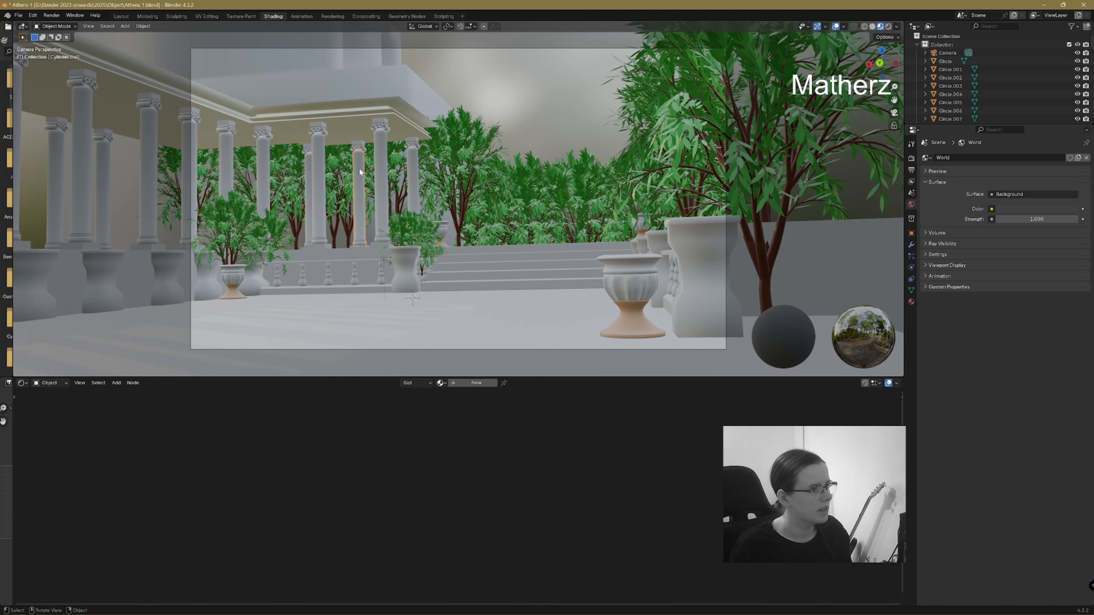
click(440, 383)
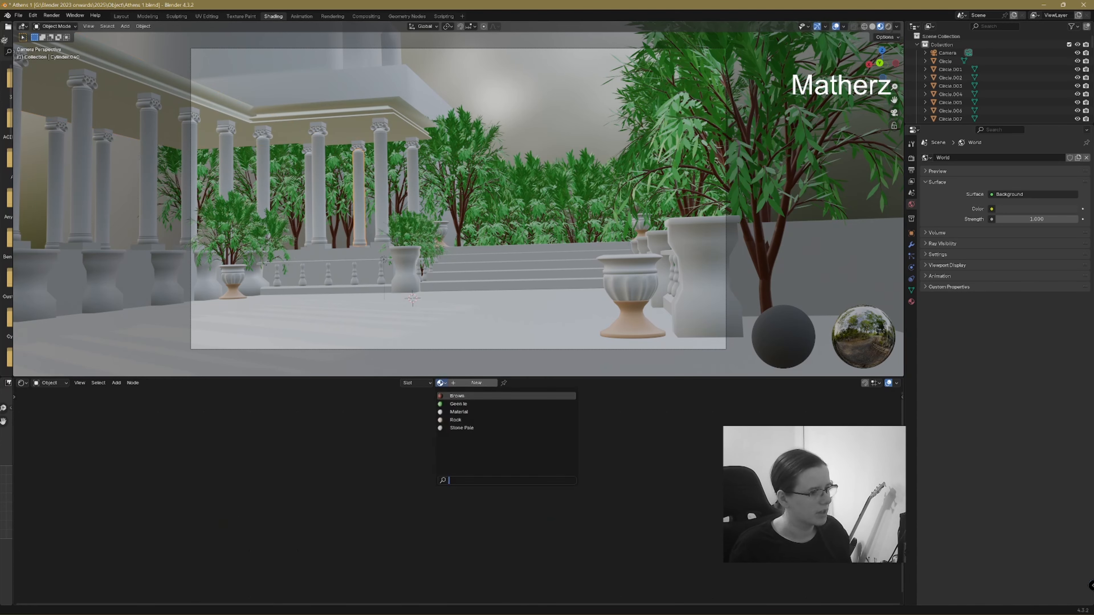
click(462, 428)
click(381, 186)
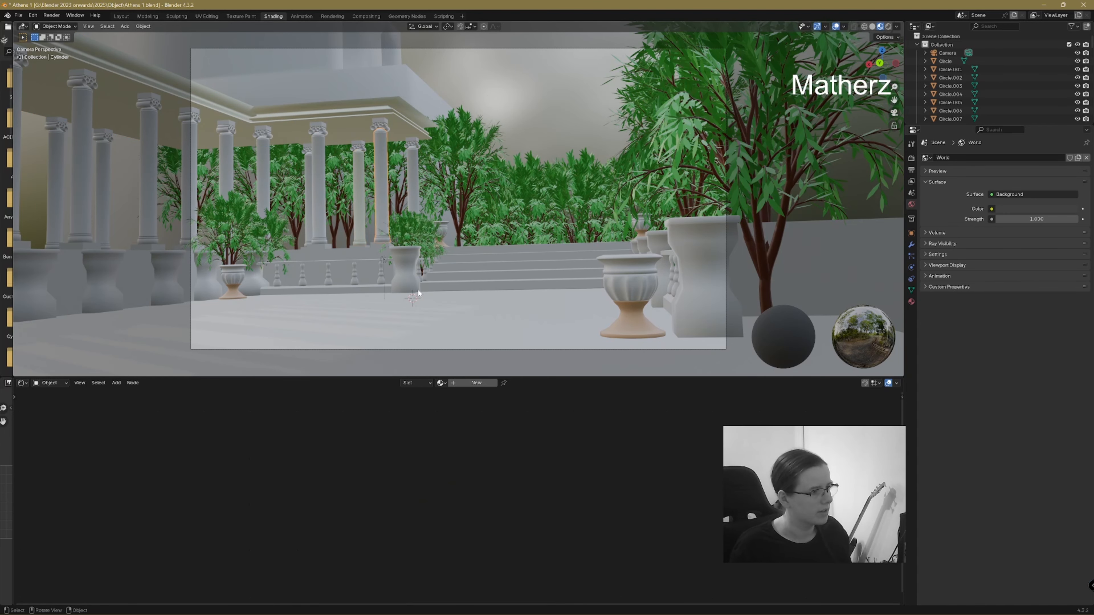
click(440, 383)
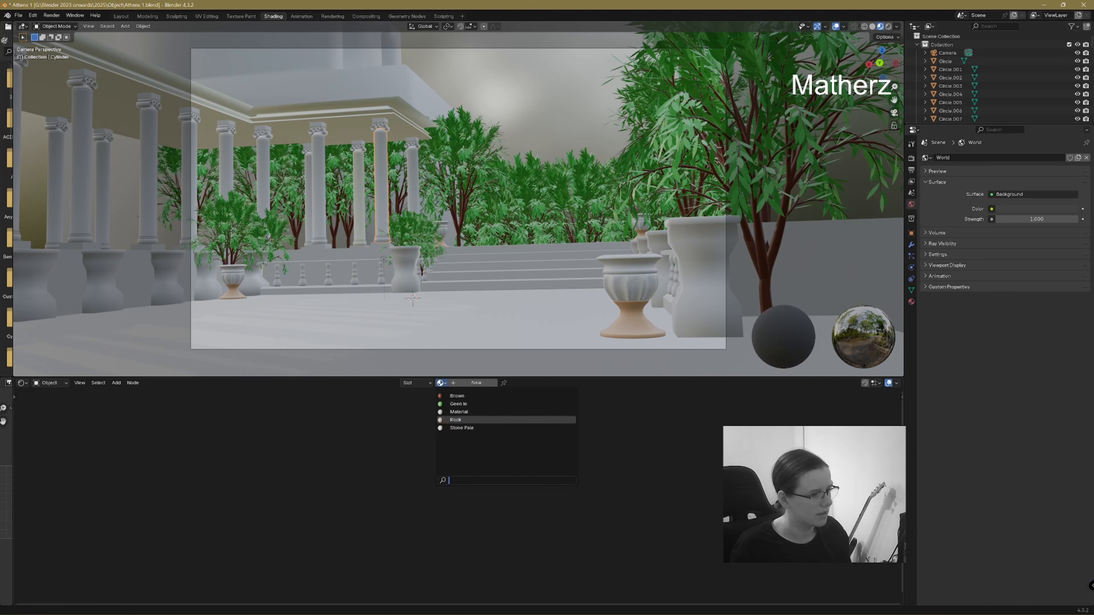
click(462, 428)
click(412, 181)
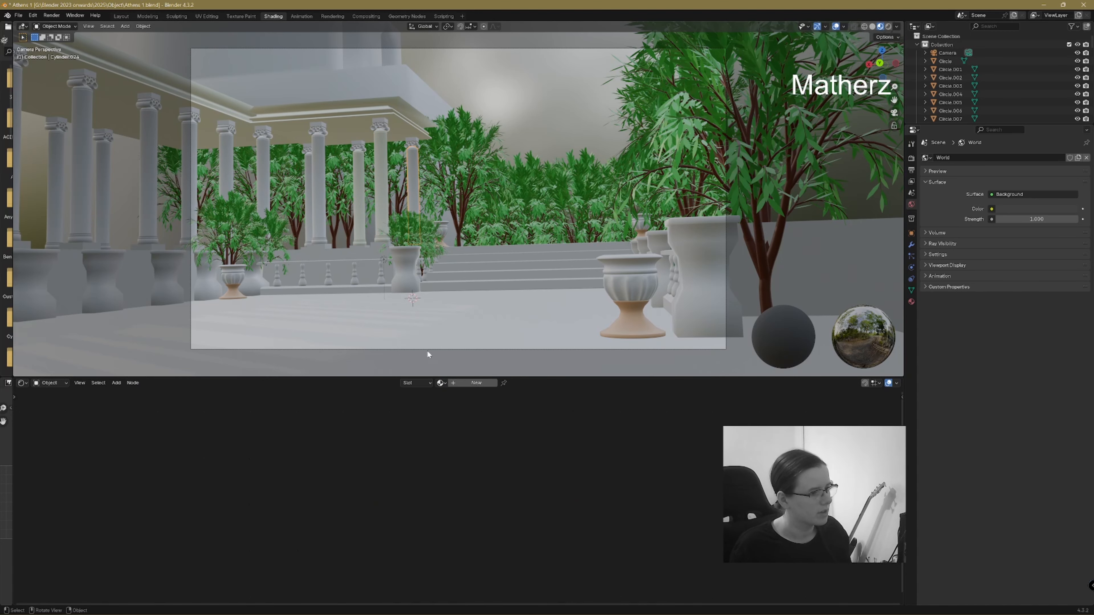
click(440, 383)
click(461, 428)
- Assign Stone Pale to the next three columns leftward, including the thin one partly hidden behind the front column
click(319, 181)
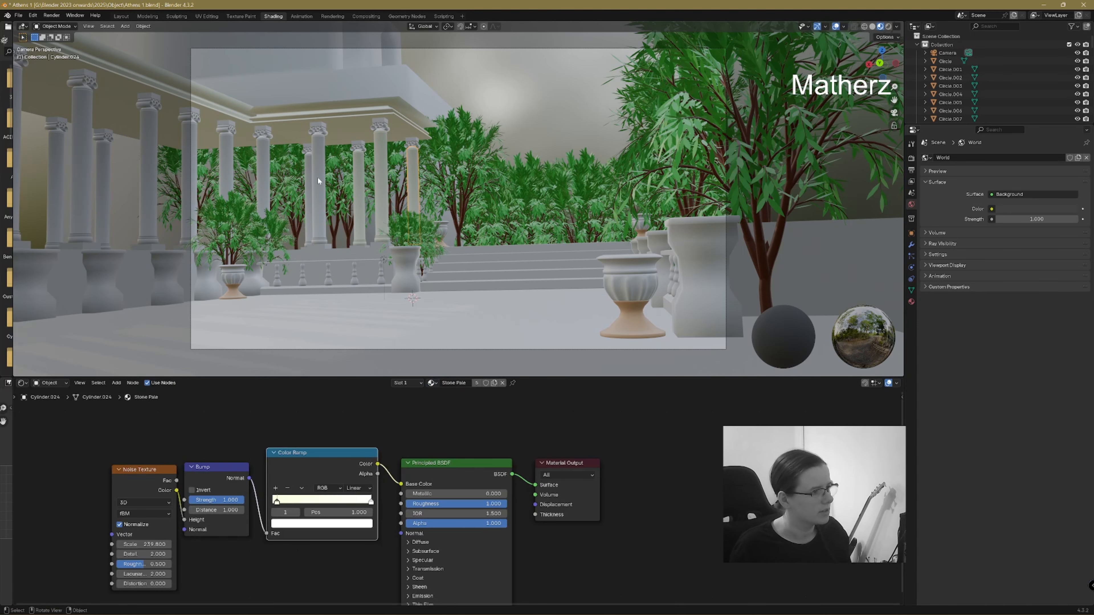
click(440, 383)
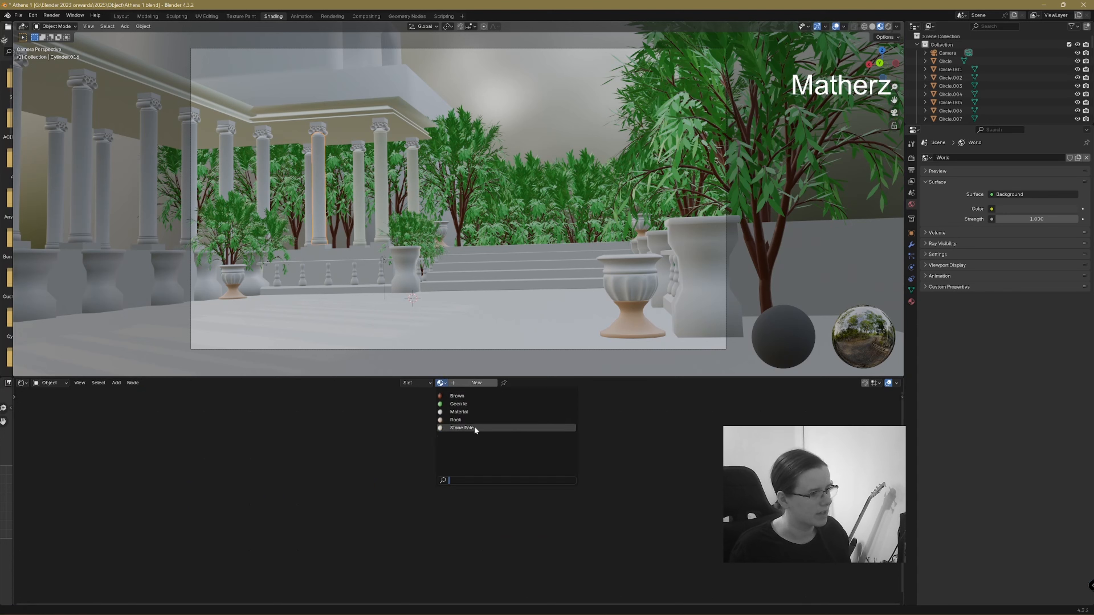
click(462, 428)
click(307, 202)
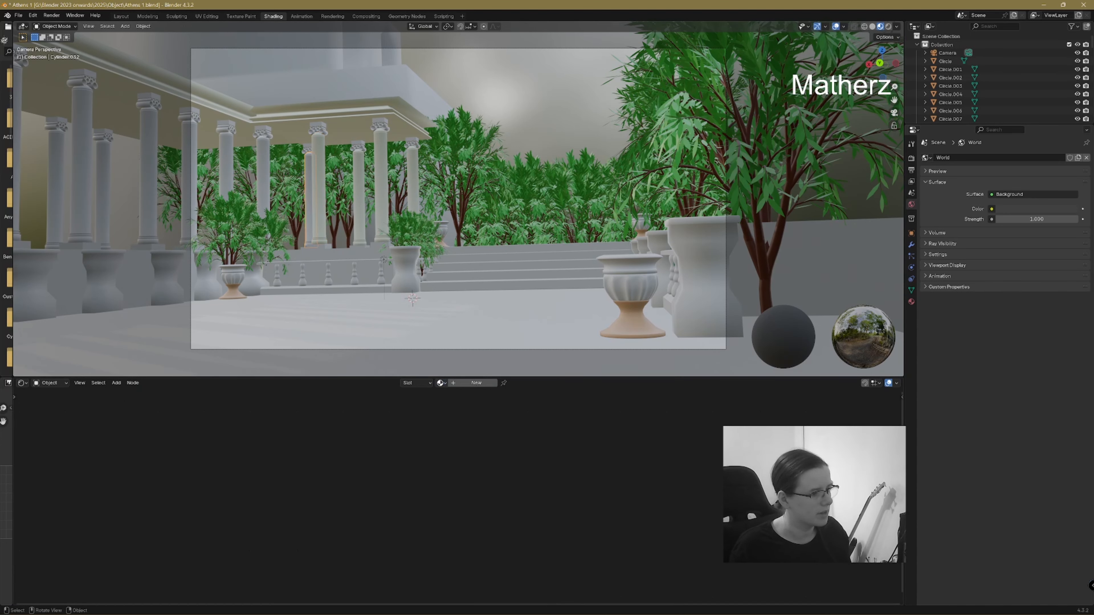
click(433, 382)
click(462, 428)
click(266, 172)
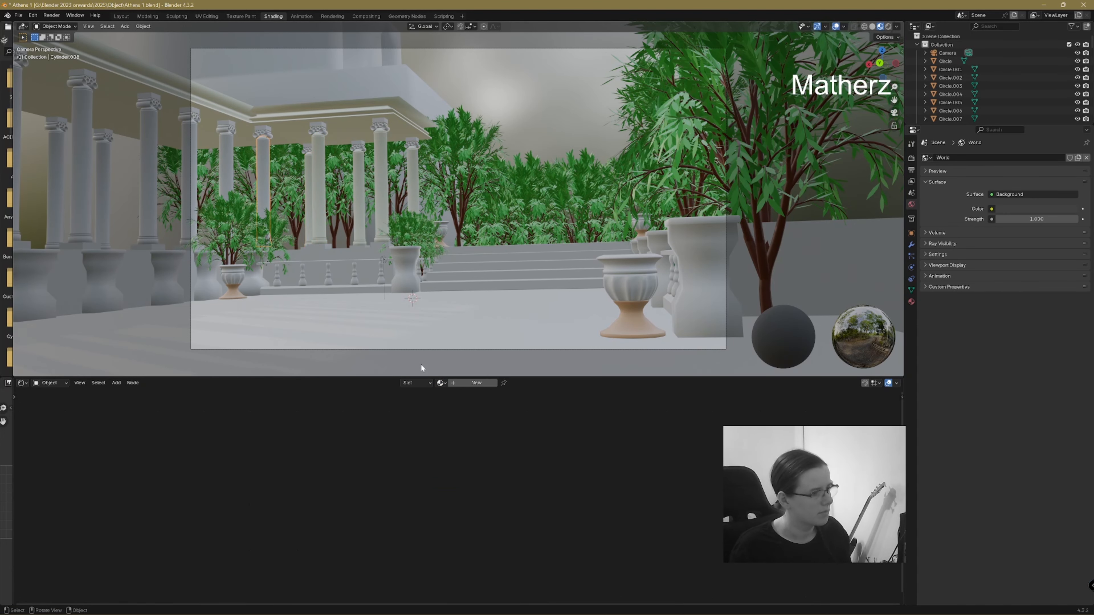
click(432, 383)
click(462, 428)
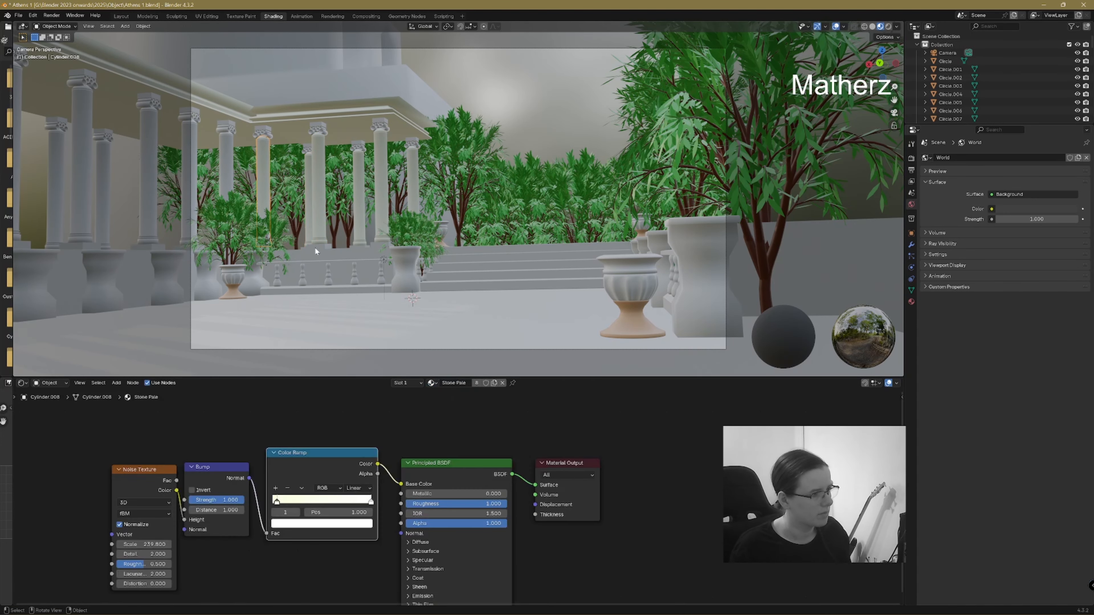
- Assign Stone Pale to the three further columns around the left edge of the camera frame
click(234, 163)
click(440, 383)
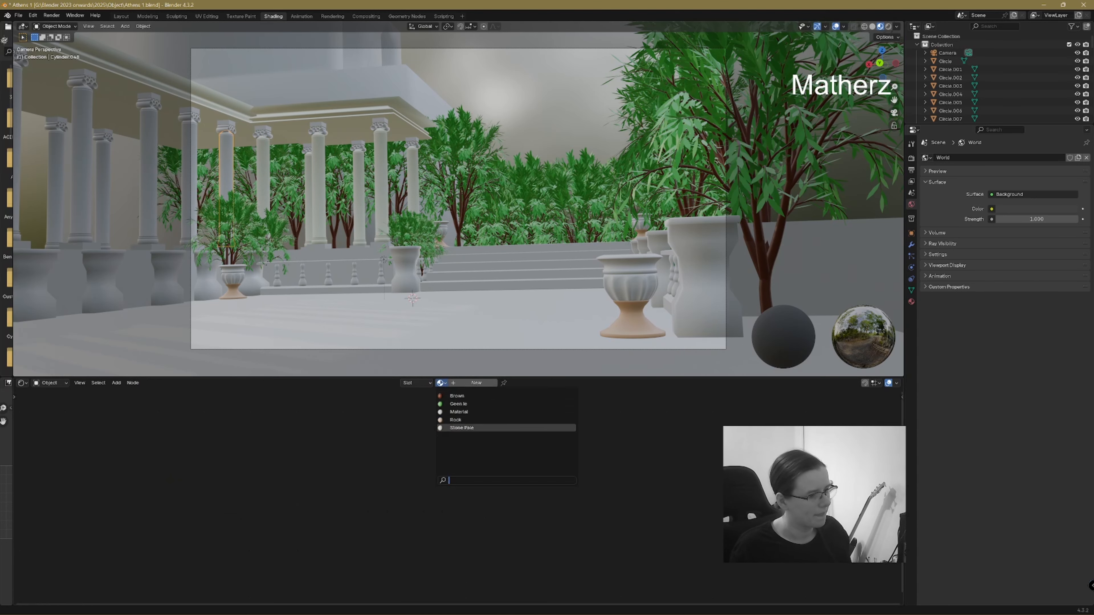
click(462, 428)
click(197, 160)
click(441, 383)
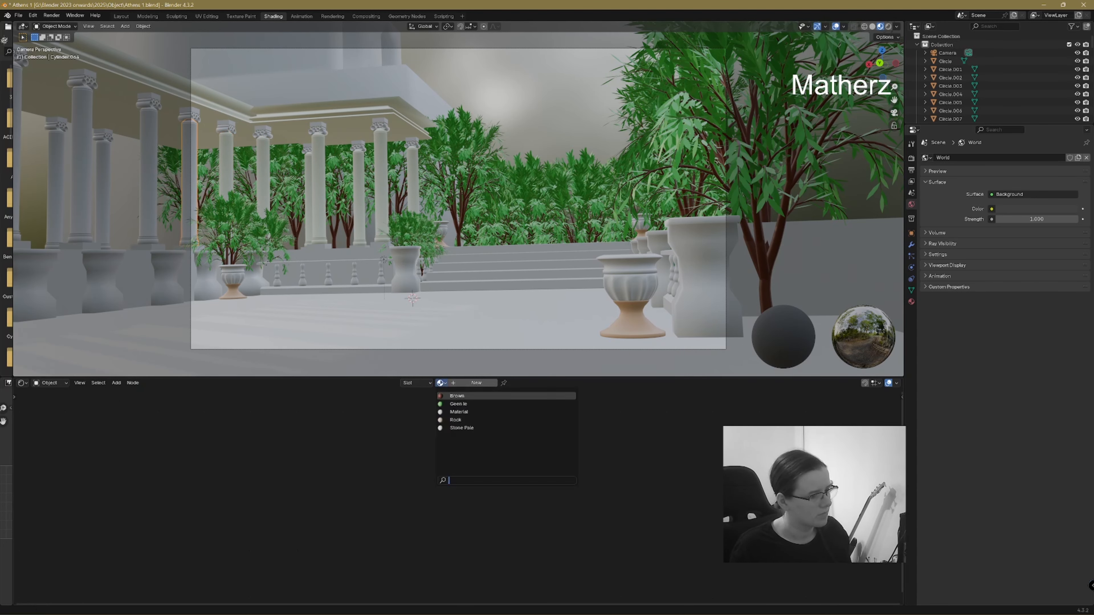
click(462, 428)
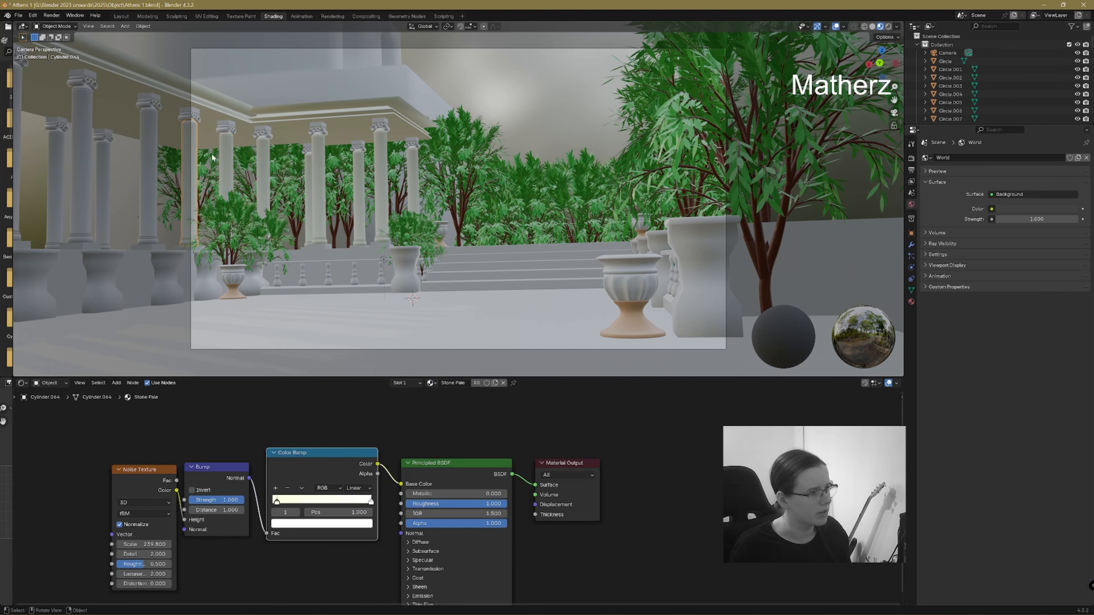
click(149, 175)
click(440, 383)
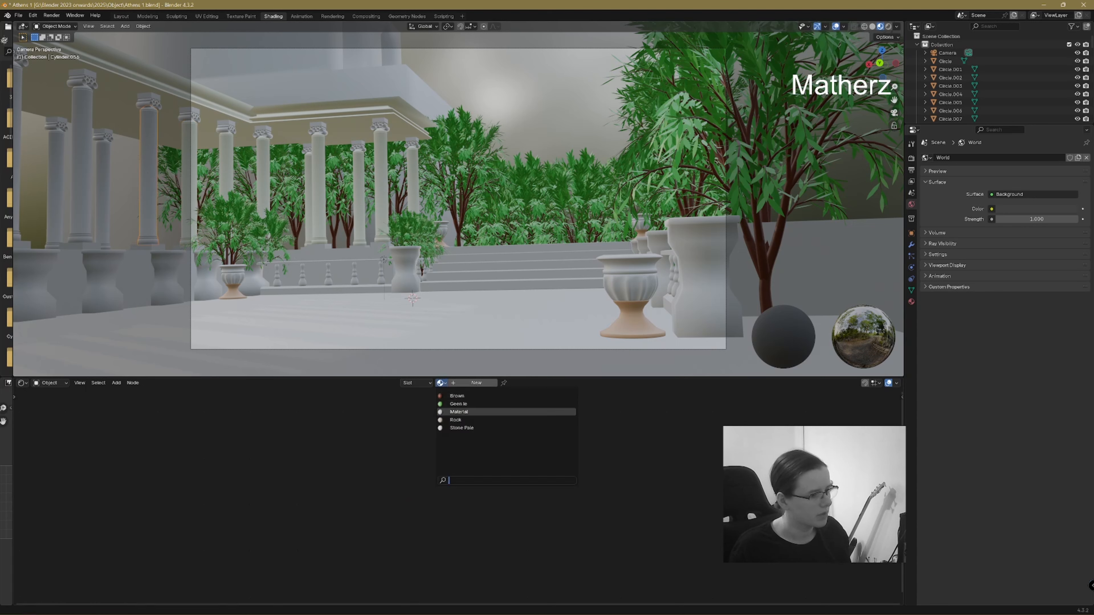
click(463, 429)
- Assign Stone Pale to the three leftmost visible columns, replacing Material.001 on the outermost one
click(101, 161)
click(441, 382)
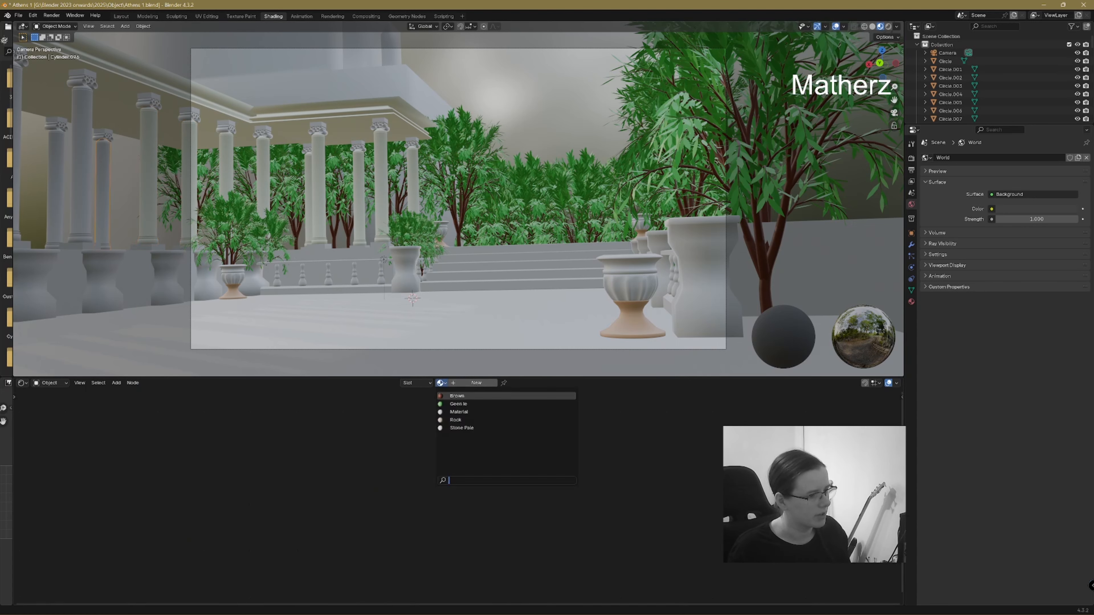
click(462, 428)
click(76, 167)
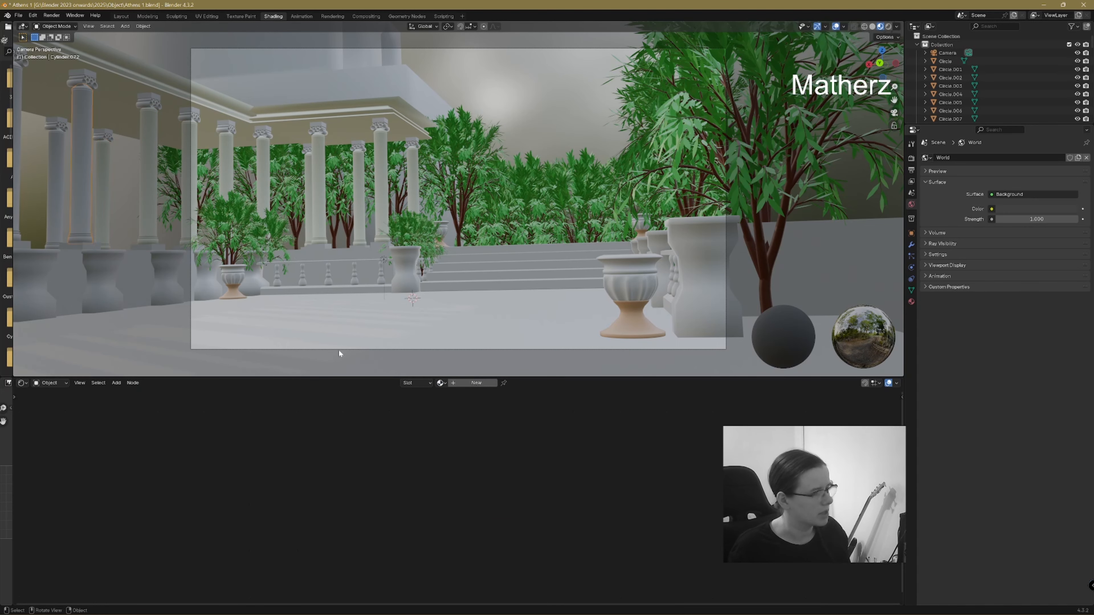
click(441, 383)
click(461, 428)
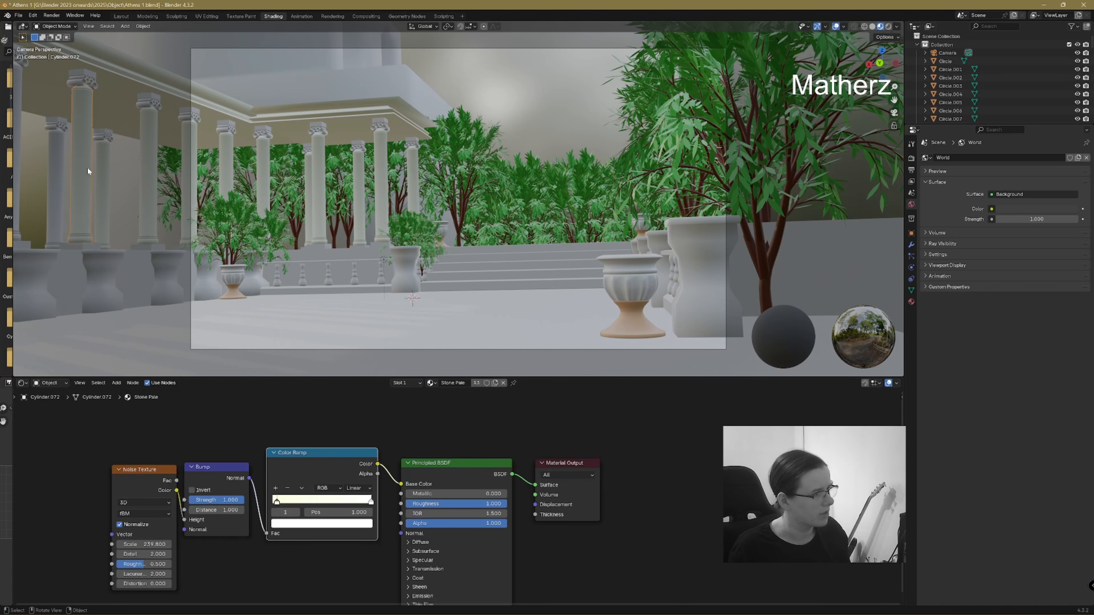
click(60, 174)
click(451, 383)
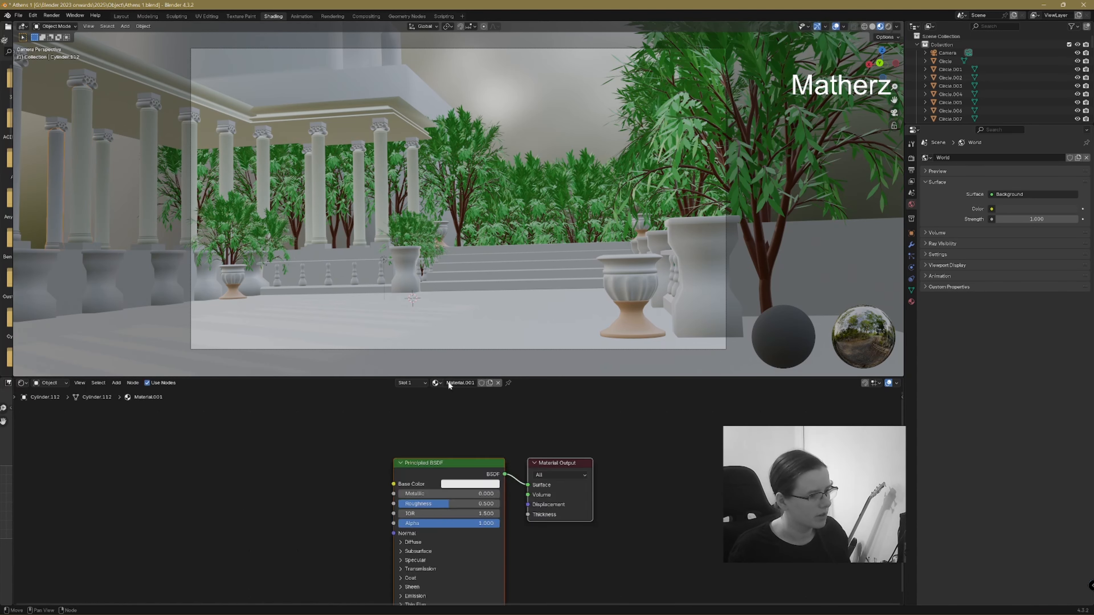
click(437, 383)
click(462, 436)
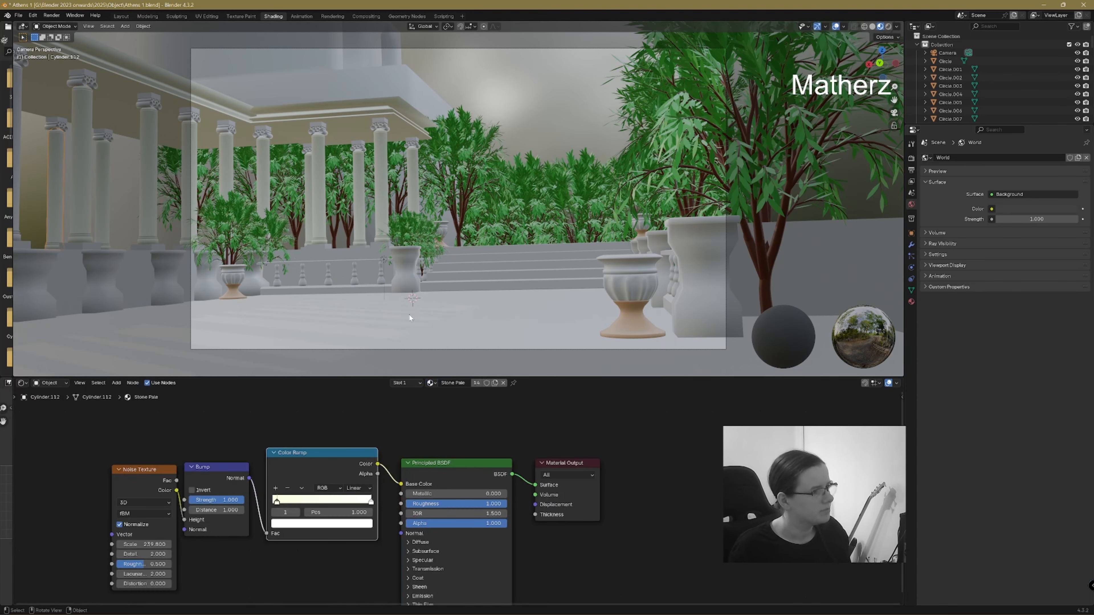
- Delete the existing light object near the balustrade beside the potted plant
click(381, 129)
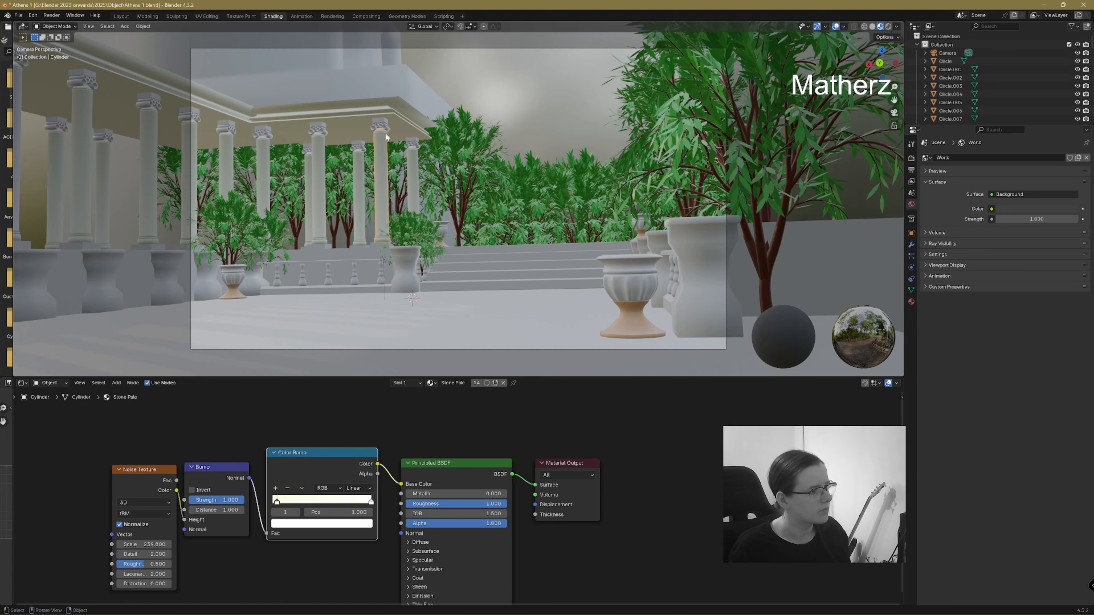
click(382, 259)
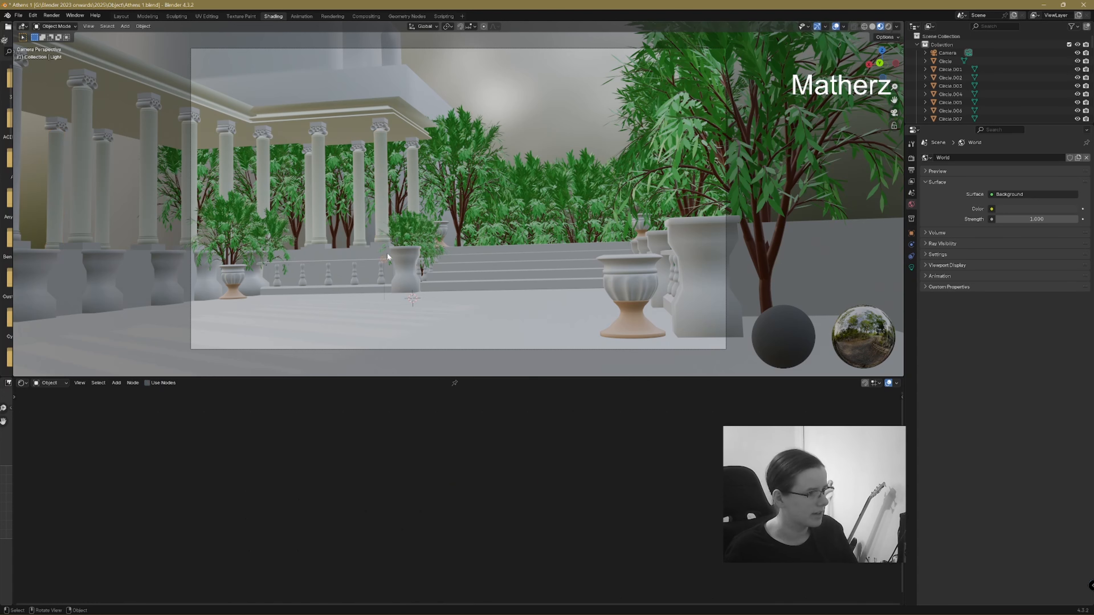
key(Delete)
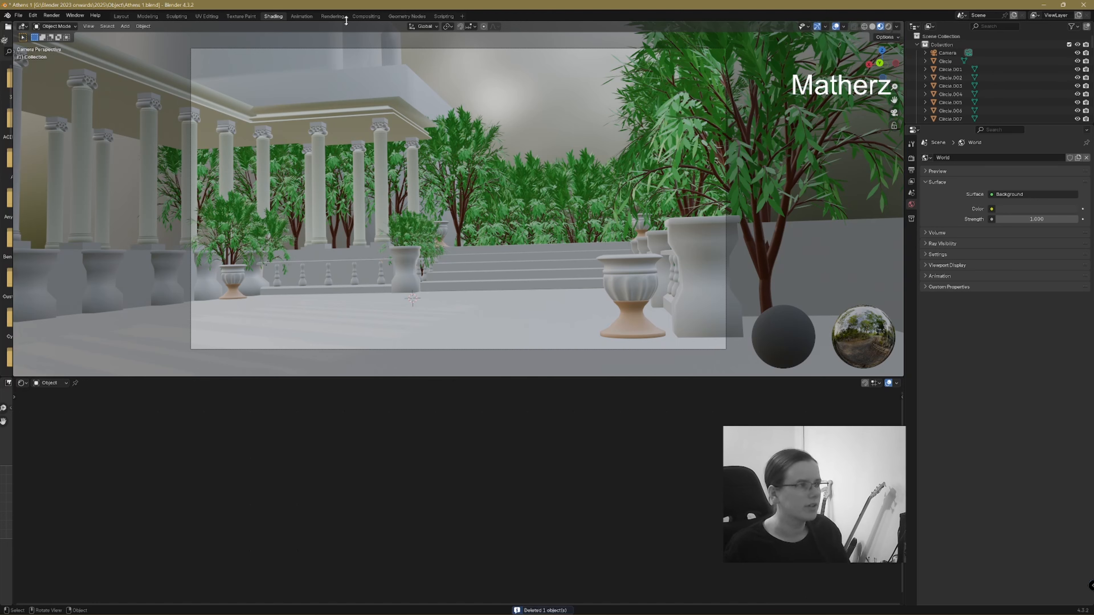
- Switch to the Layout workspace, enlarge the user perspective viewport, and add a Sun light to the scene
click(121, 16)
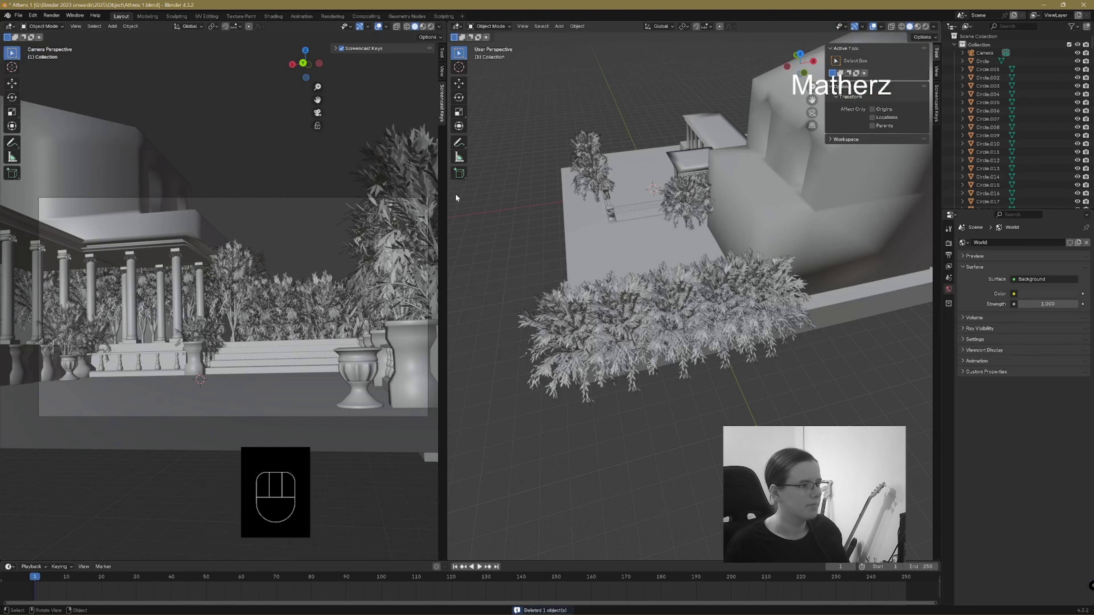
drag(446, 201, 265, 205)
scroll(695, 235, down, 5)
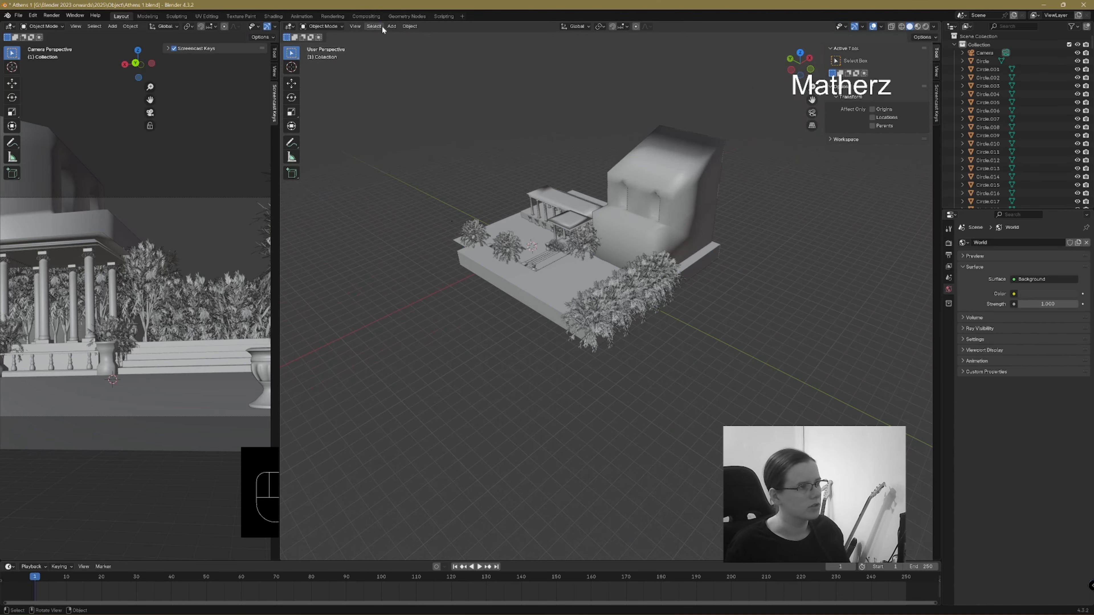
click(392, 26)
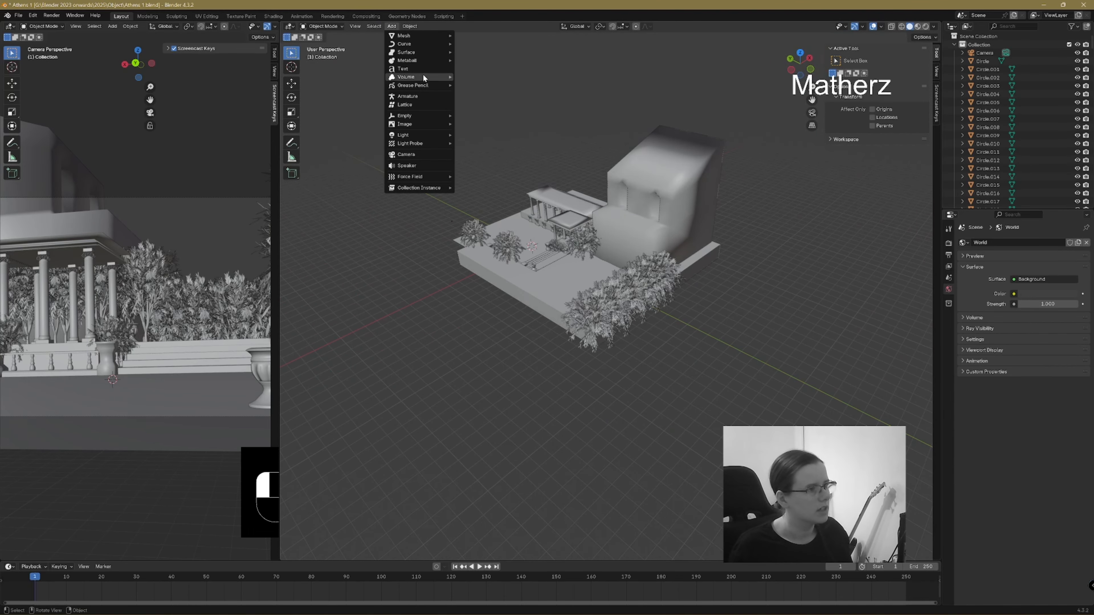
mouse_move(437, 137)
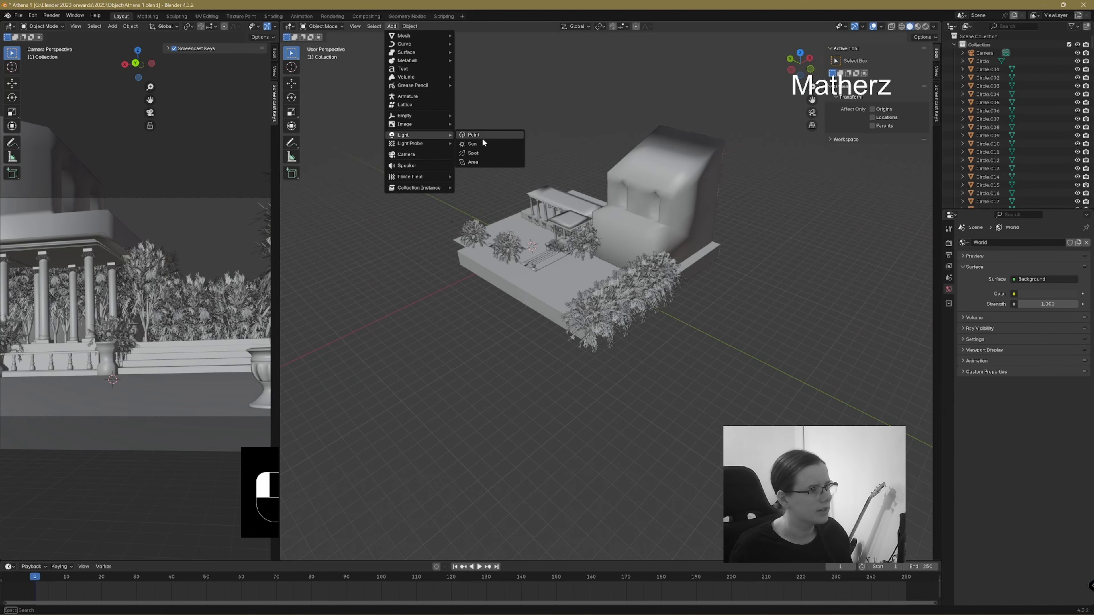
click(473, 144)
- Move the Sun light along Y beyond the row of trees and raise it about 100 m along Z
key(g)
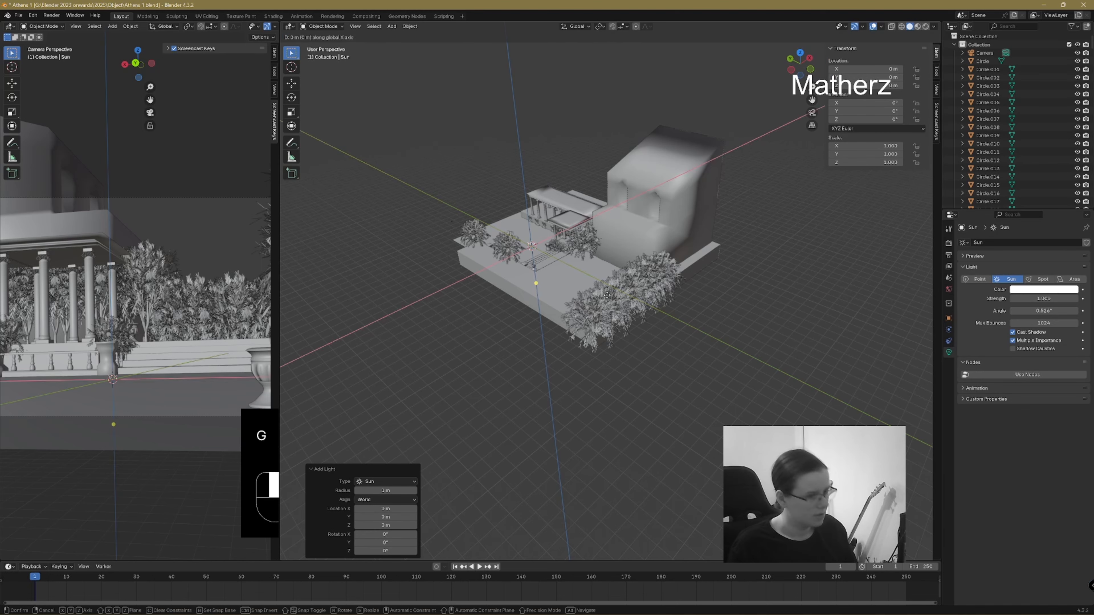
key(y)
click(708, 367)
key(g)
key(z)
click(820, 236)
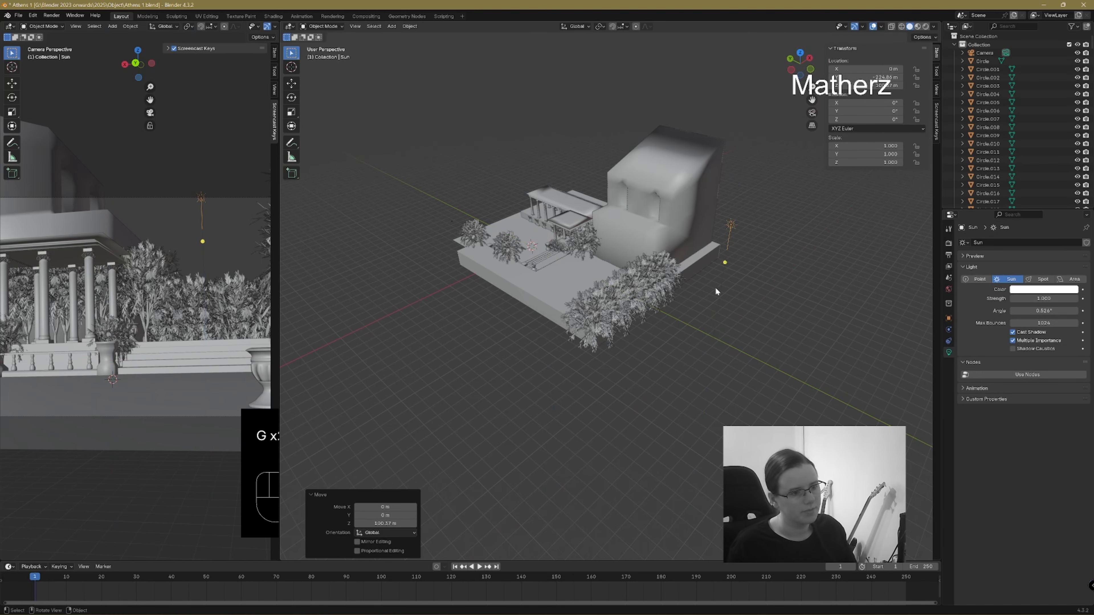
- Rotate the Sun light about -270° around global X, widen the camera viewport, and switch it to rendered shading
drag(724, 262, 707, 234)
key(ctrl+z)
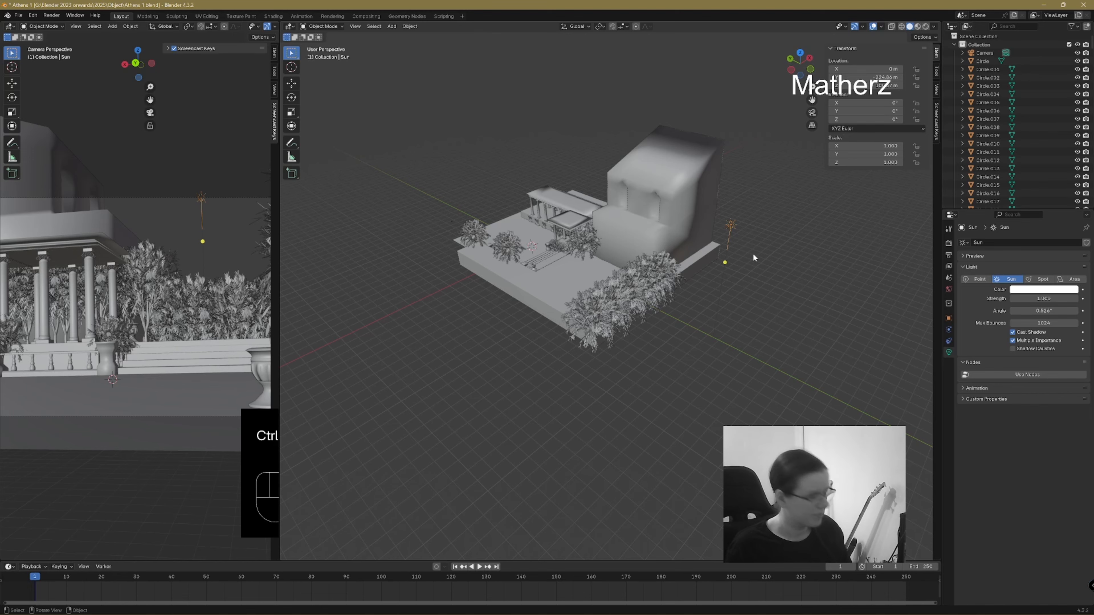
key(r)
key(x)
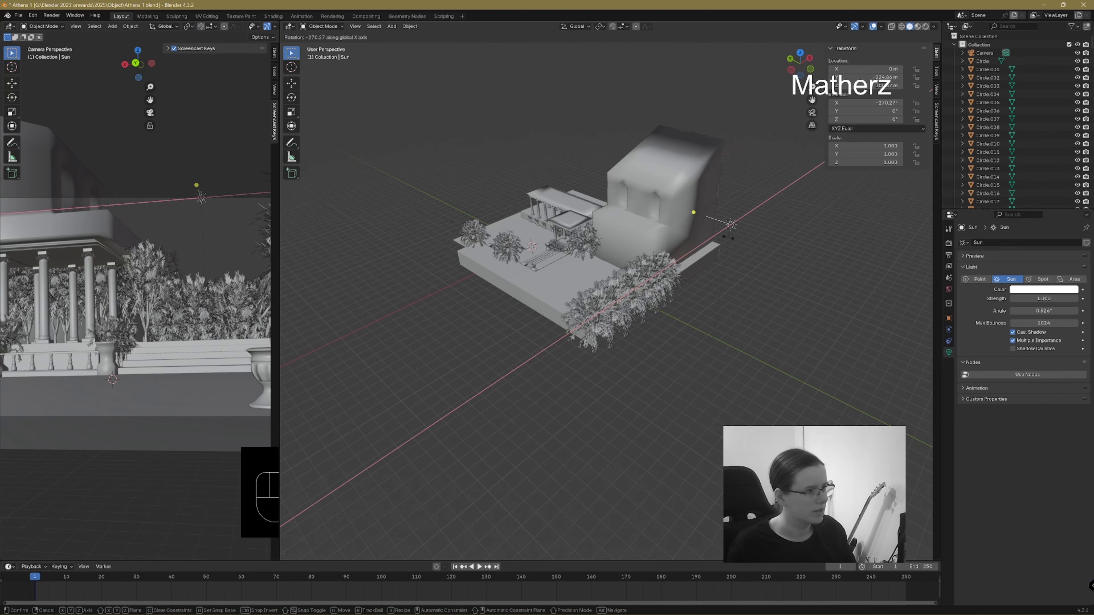
click(330, 214)
drag(280, 48, 555, 48)
click(545, 26)
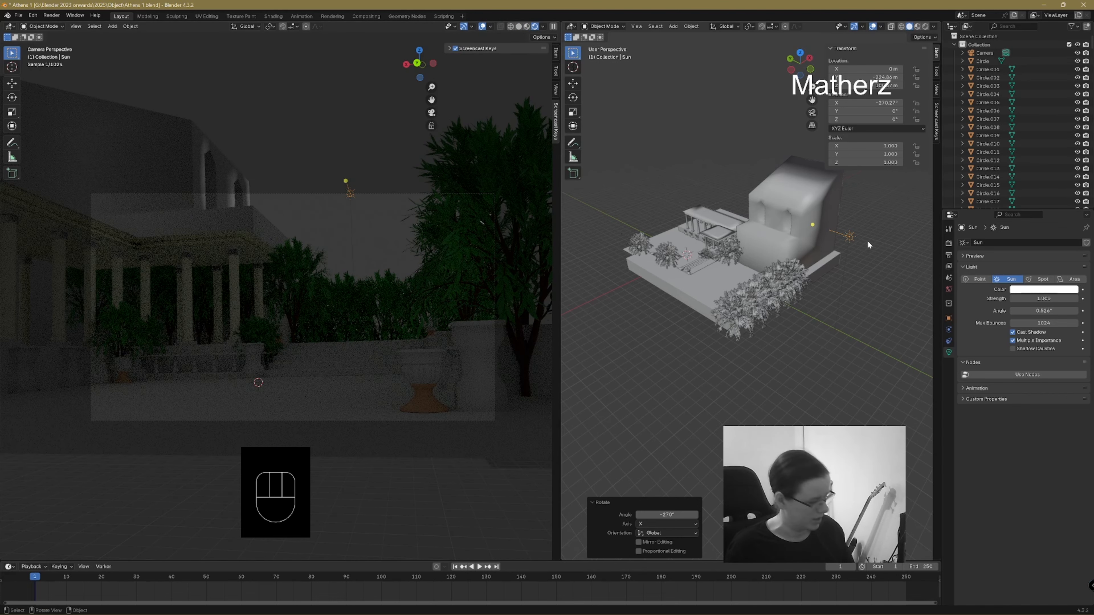
- Rotate the Sun light about -35° around the global X axis and about -15° around the global Z axis
key(r)
key(x)
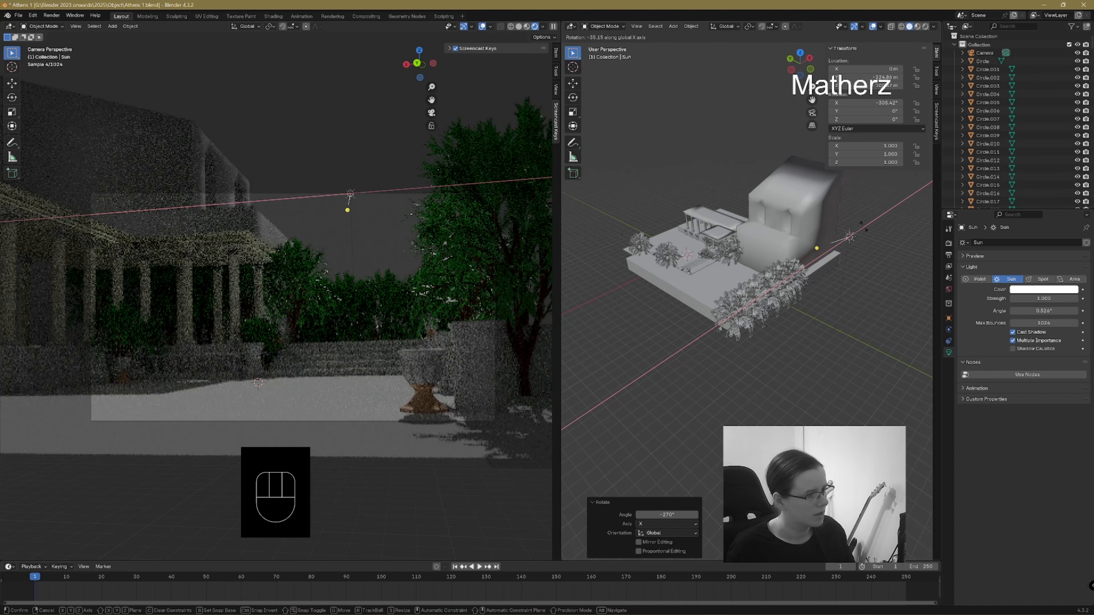
click(860, 231)
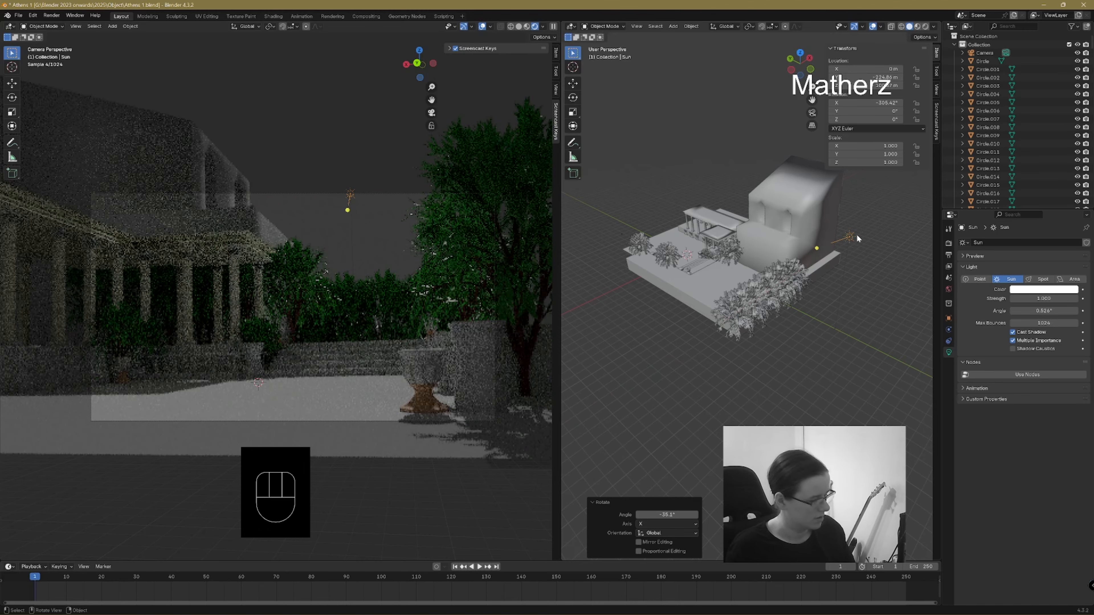
key(r)
key(z)
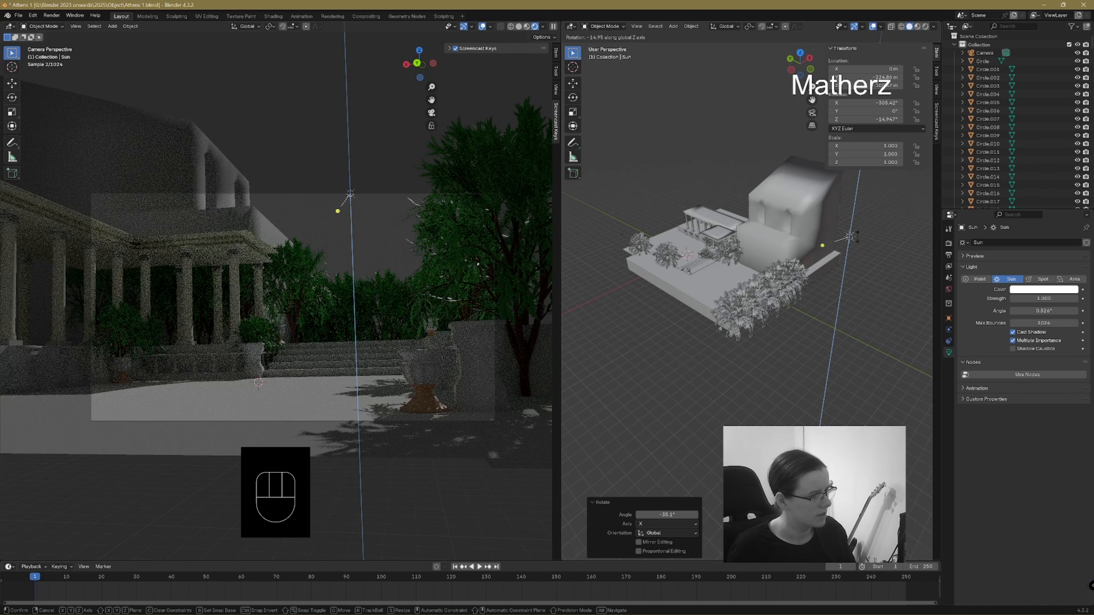
click(857, 237)
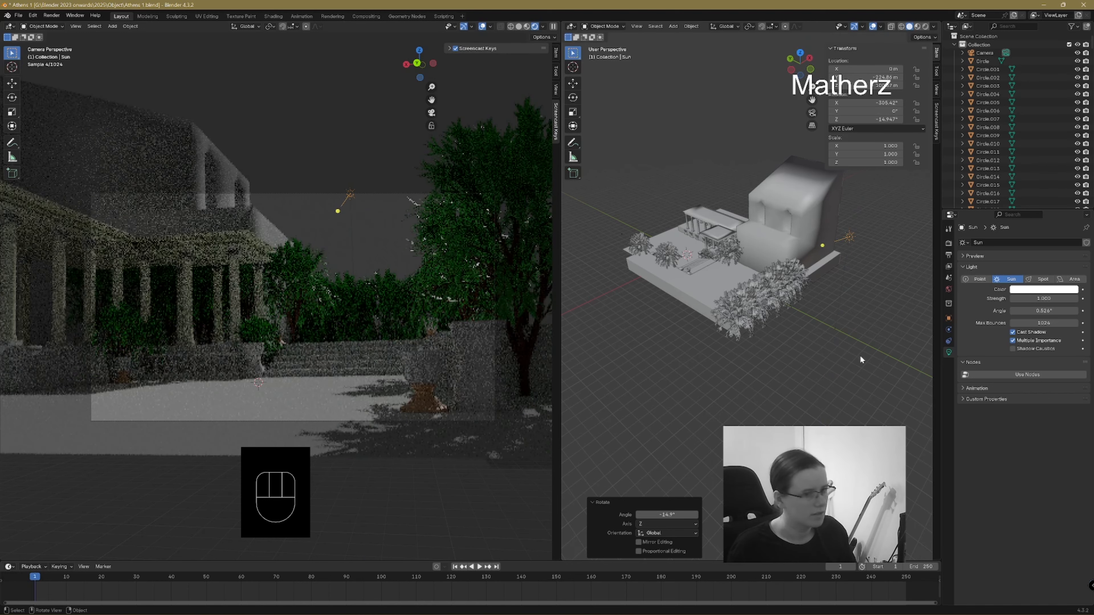
- Increase the Sun light's strength and tint its colour a warm pale orange-yellow
drag(1030, 298, 1060, 299)
click(1044, 289)
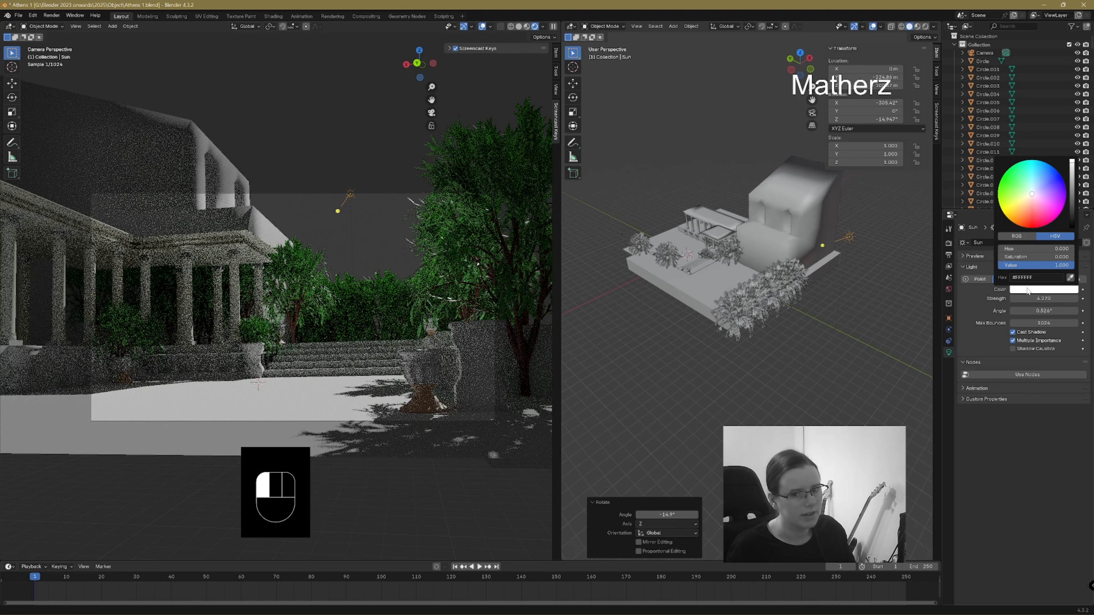
click(1027, 202)
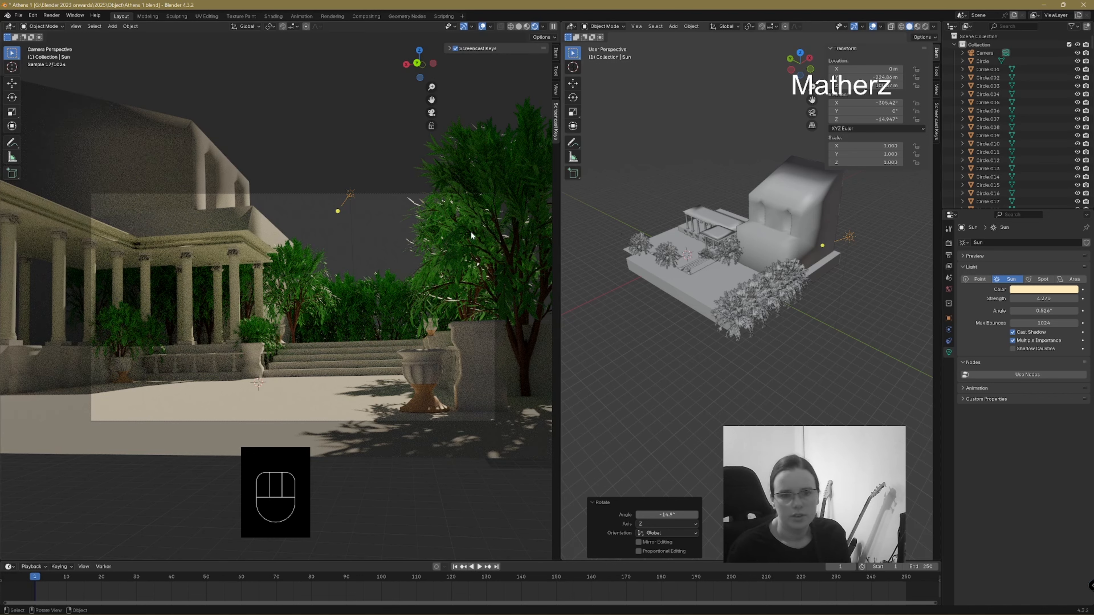
- In the foreground tree's leaf material, change the base colour to a paler green and set Alpha to 0.704 and IOR to 3.7
click(437, 201)
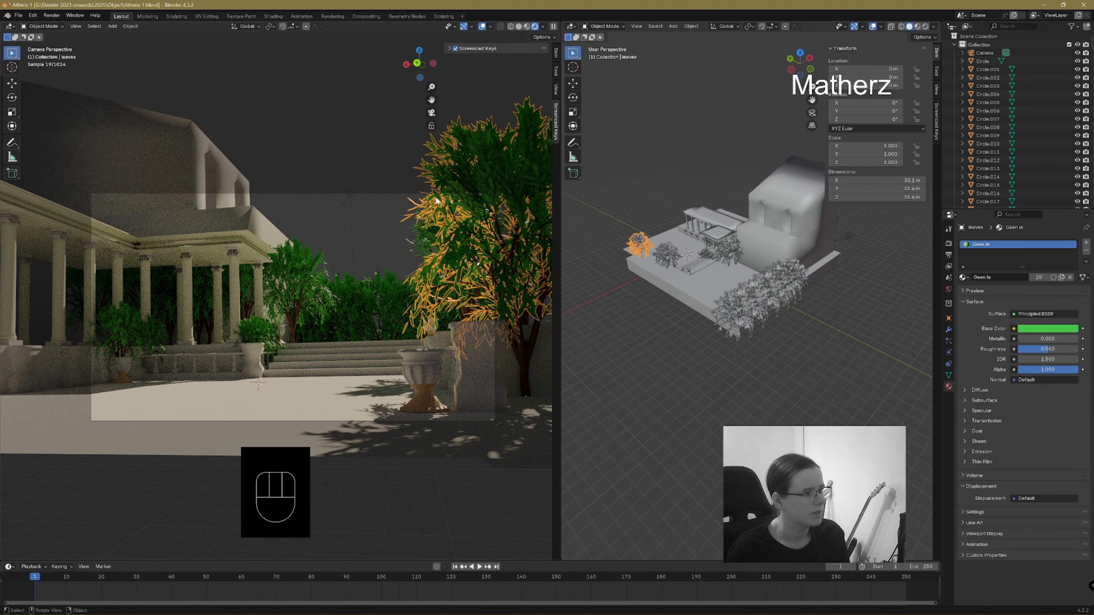
click(1057, 328)
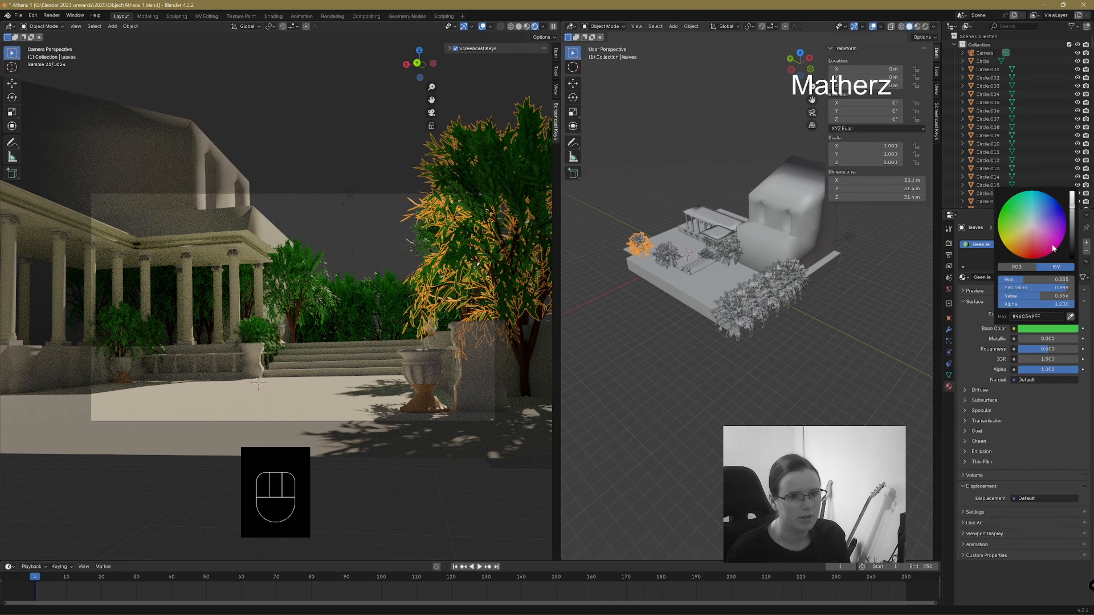
mouse_move(1074, 214)
mouse_down()
mouse_move(1072, 232)
mouse_move(1072, 203)
mouse_move(1020, 220)
mouse_up()
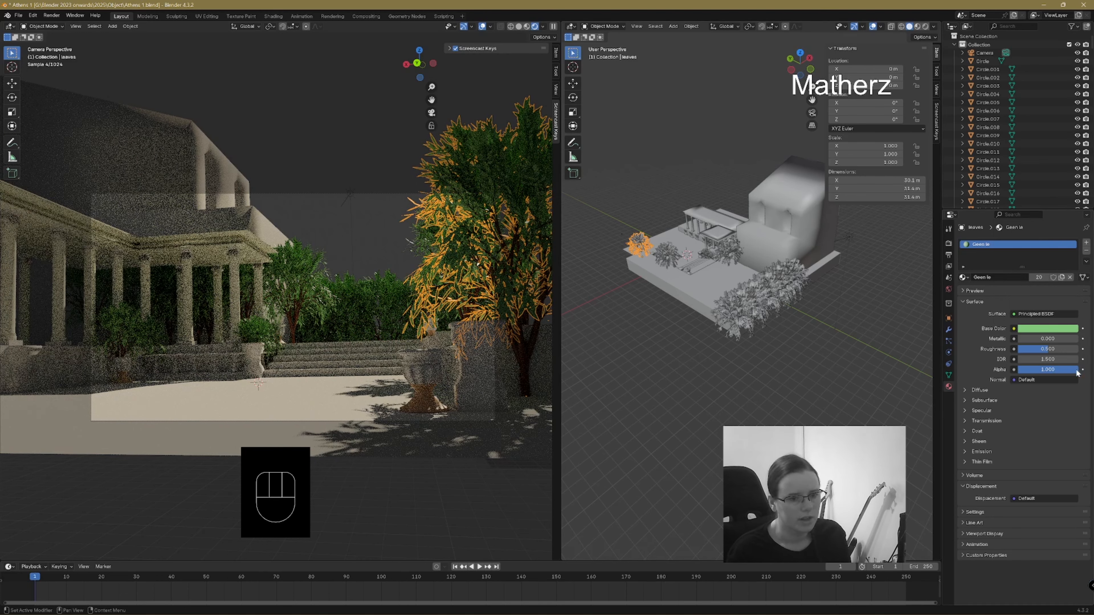
drag(1076, 371, 1061, 371)
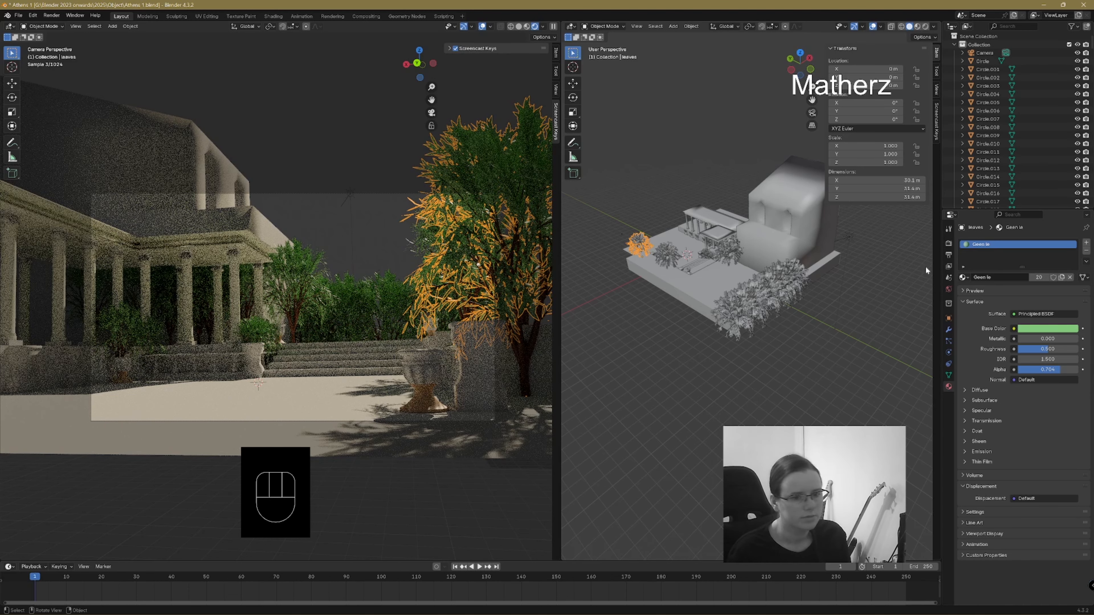
mouse_move(1048, 359)
mouse_down()
mouse_move(1085, 359)
mouse_move(1053, 359)
mouse_up()
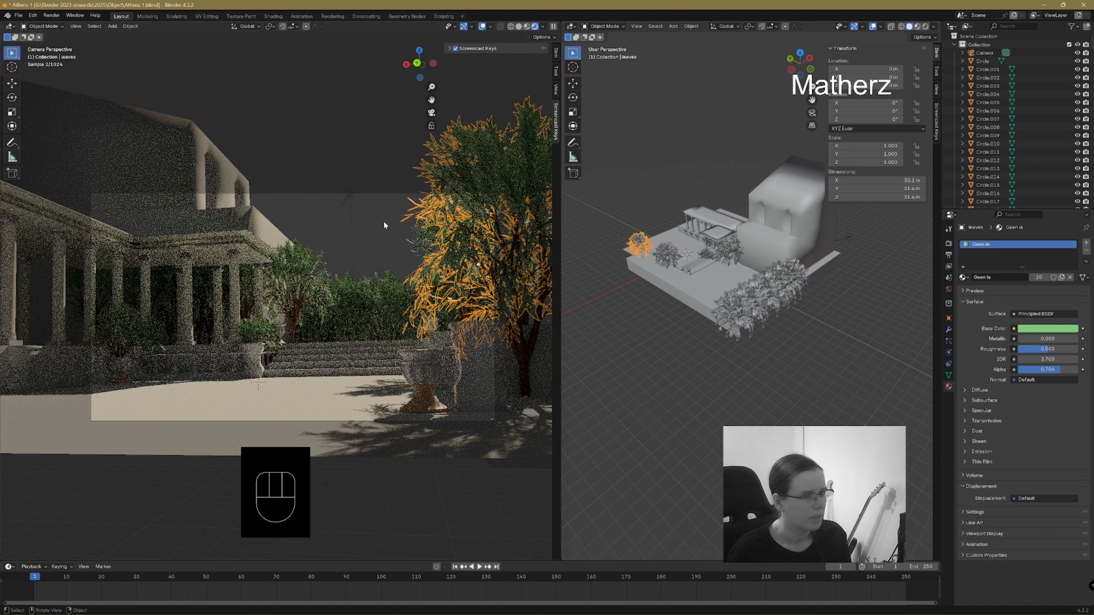
- Change the world background colour to a muted pale teal-blue and deselect the tree leaves
click(949, 290)
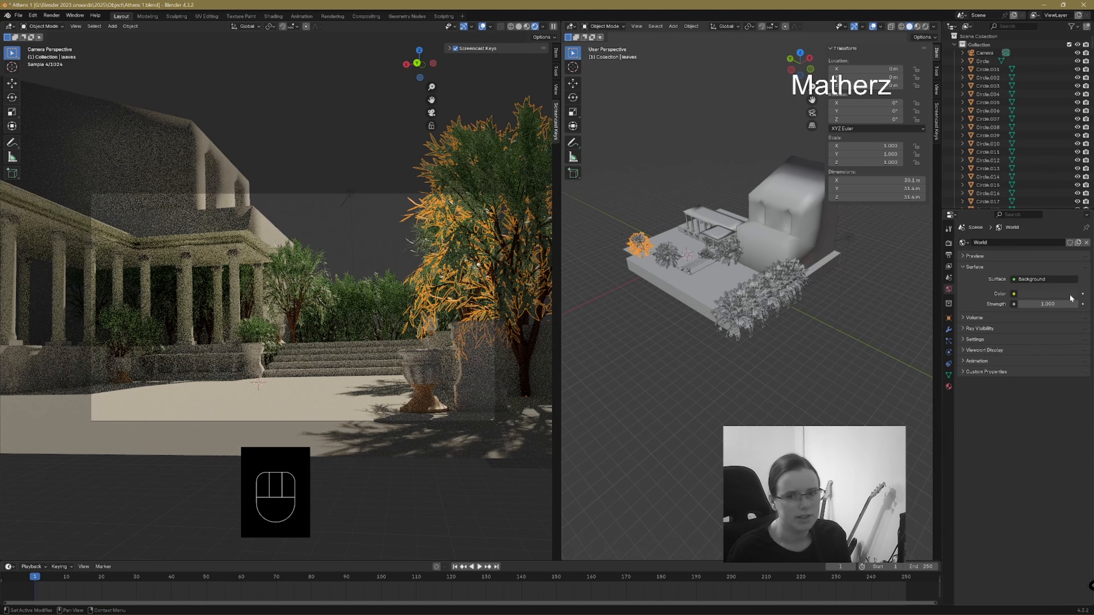
click(1048, 296)
mouse_move(1032, 190)
mouse_down()
mouse_move(1046, 179)
mouse_move(1072, 203)
mouse_move(1073, 184)
mouse_move(1029, 184)
mouse_up()
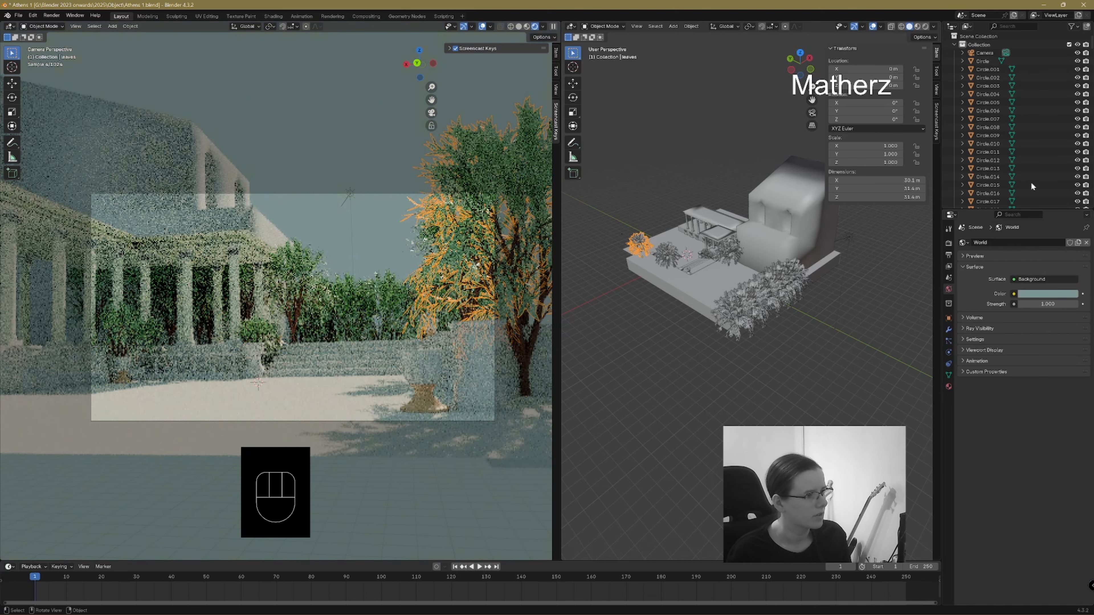
click(621, 205)
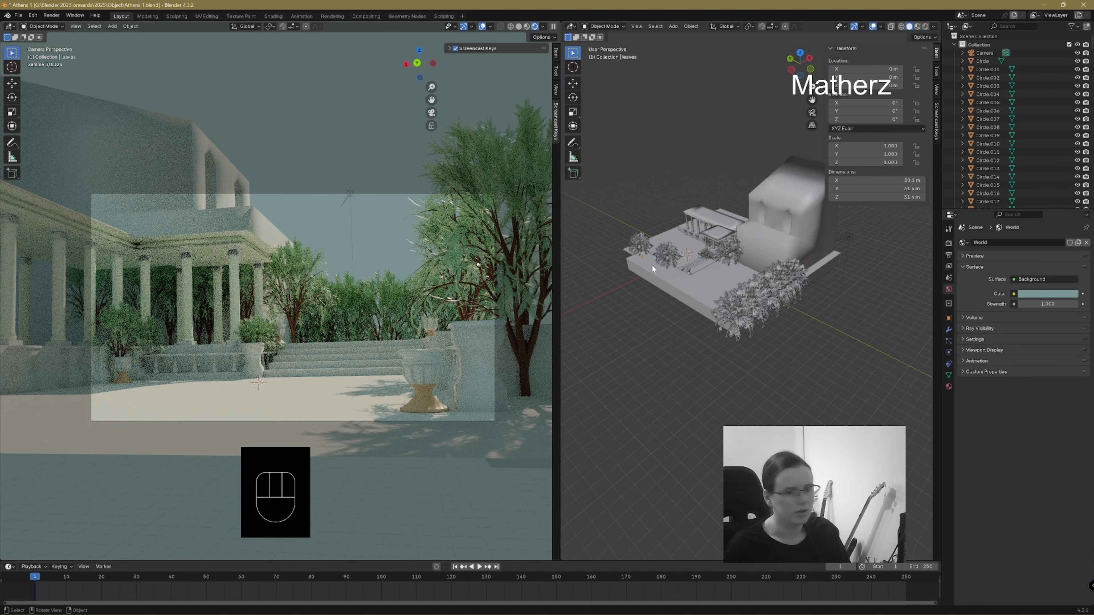
- Set the IOR of the foreground tree's leaf material to 1.0
click(639, 245)
click(948, 387)
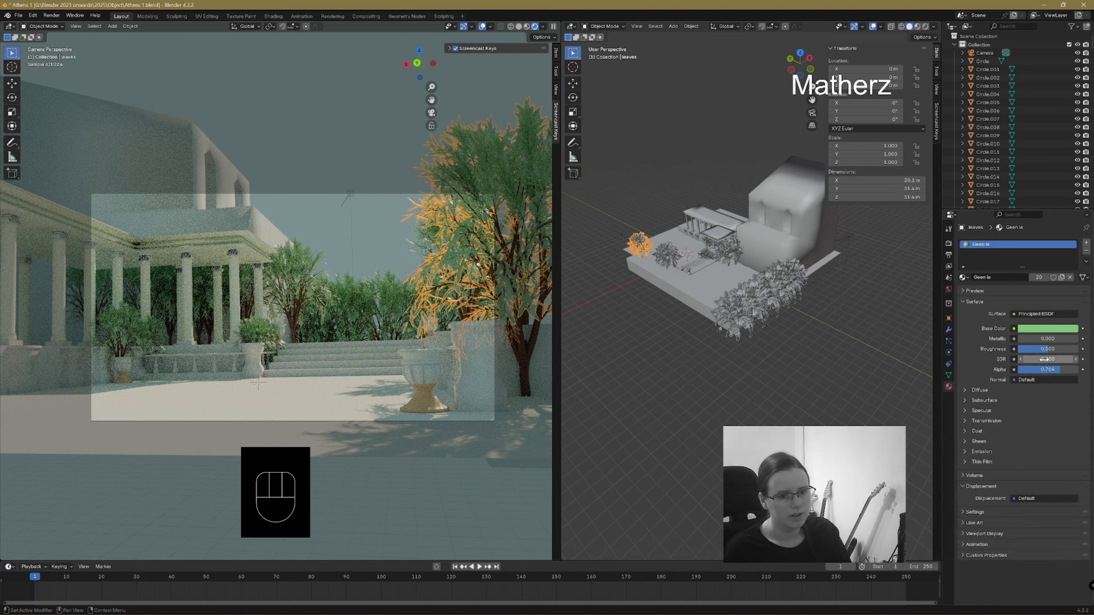
mouse_move(1045, 359)
mouse_down()
mouse_move(1077, 359)
mouse_move(1034, 359)
mouse_up()
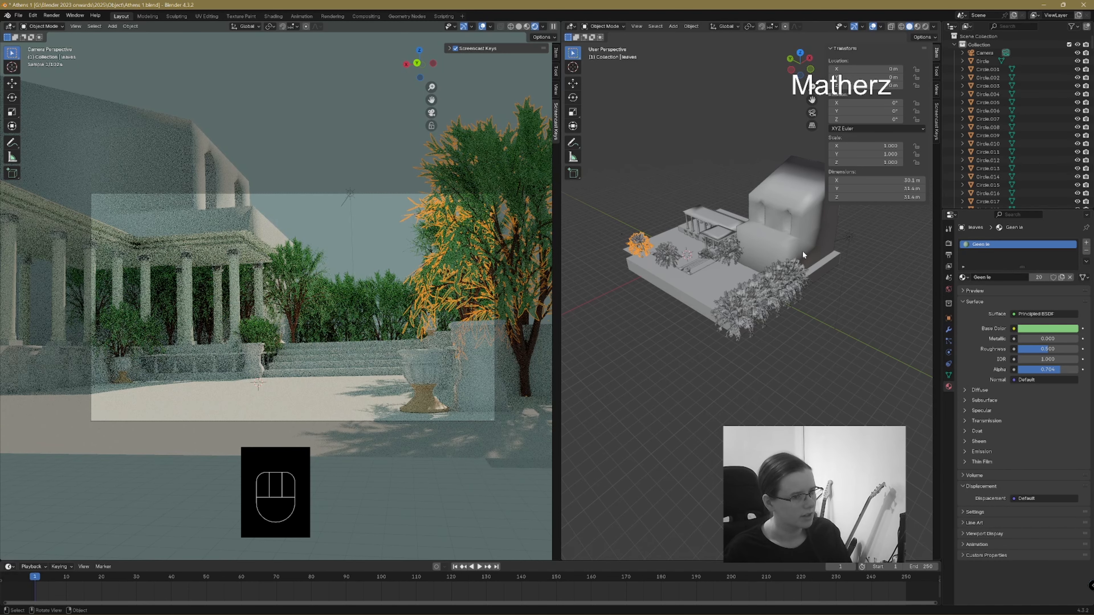
click(620, 230)
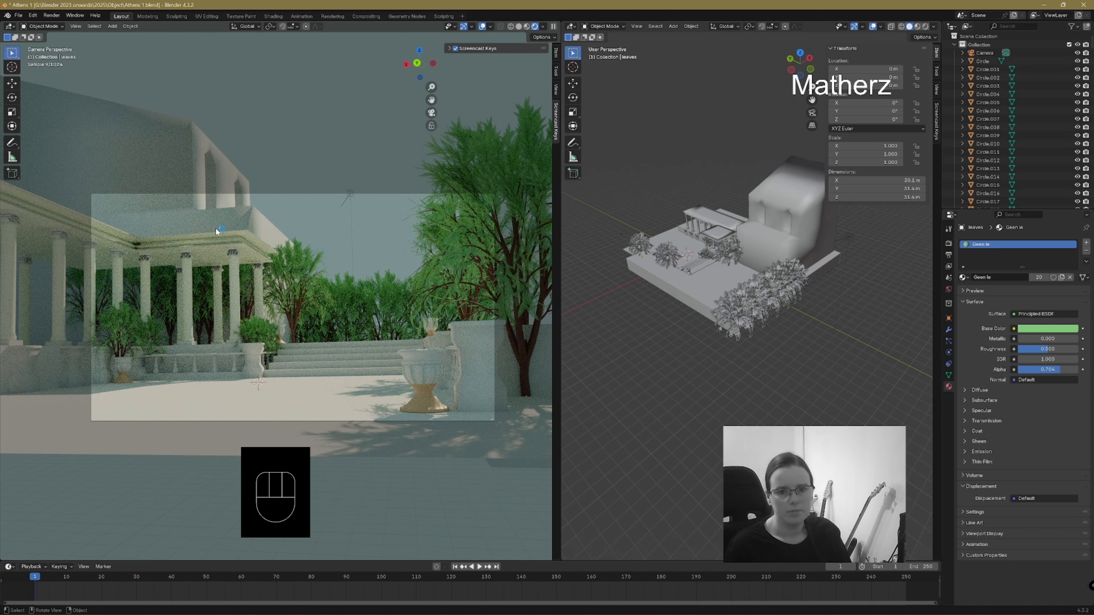
- Assign the existing Rock material to the large building behind the colonnade
click(209, 222)
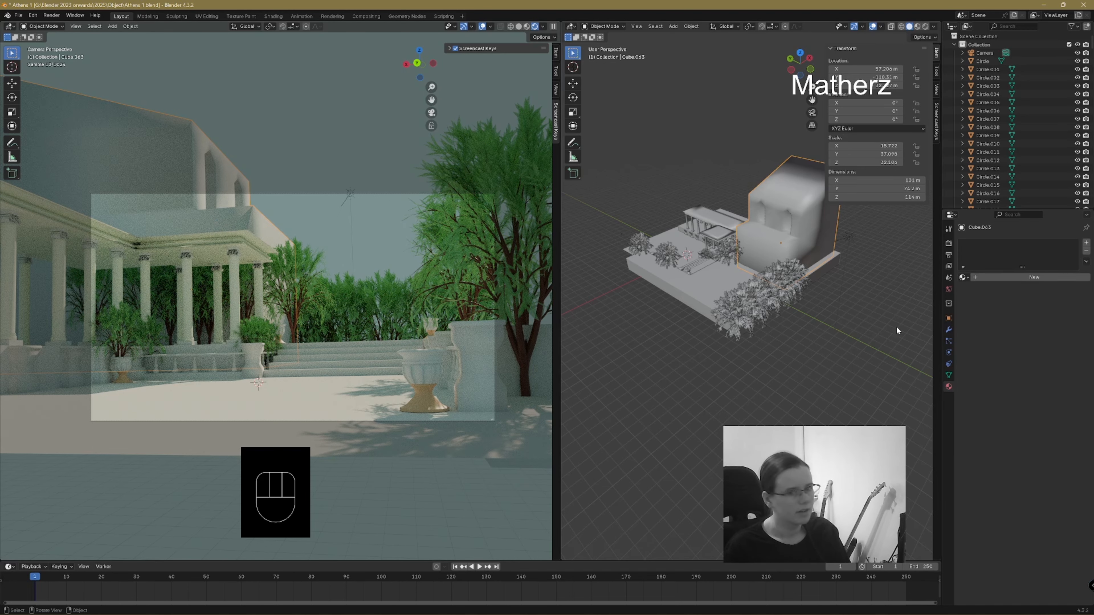
click(964, 278)
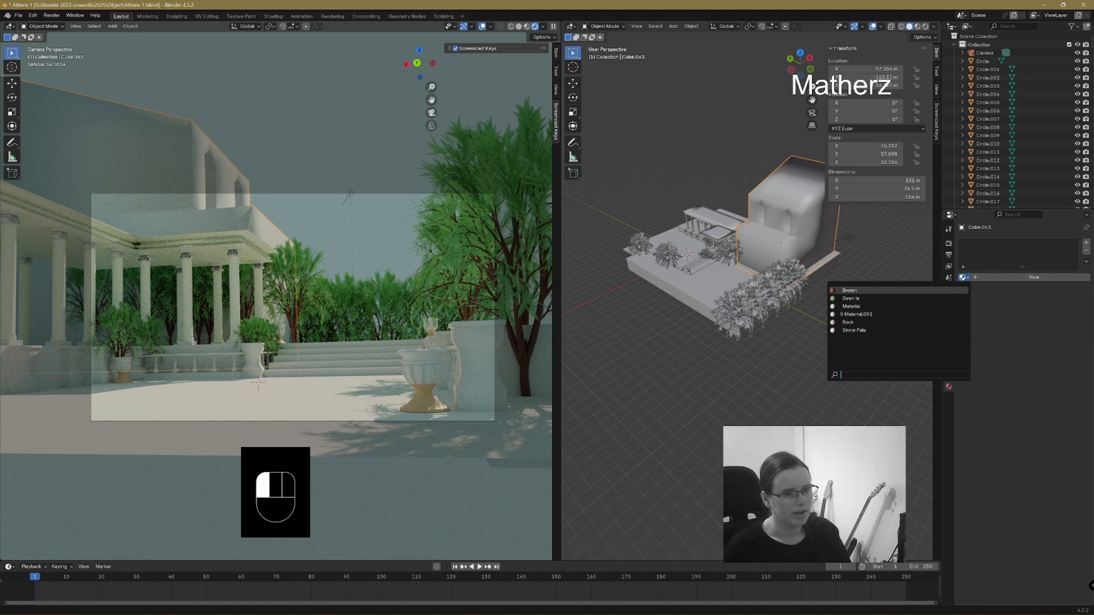
click(910, 322)
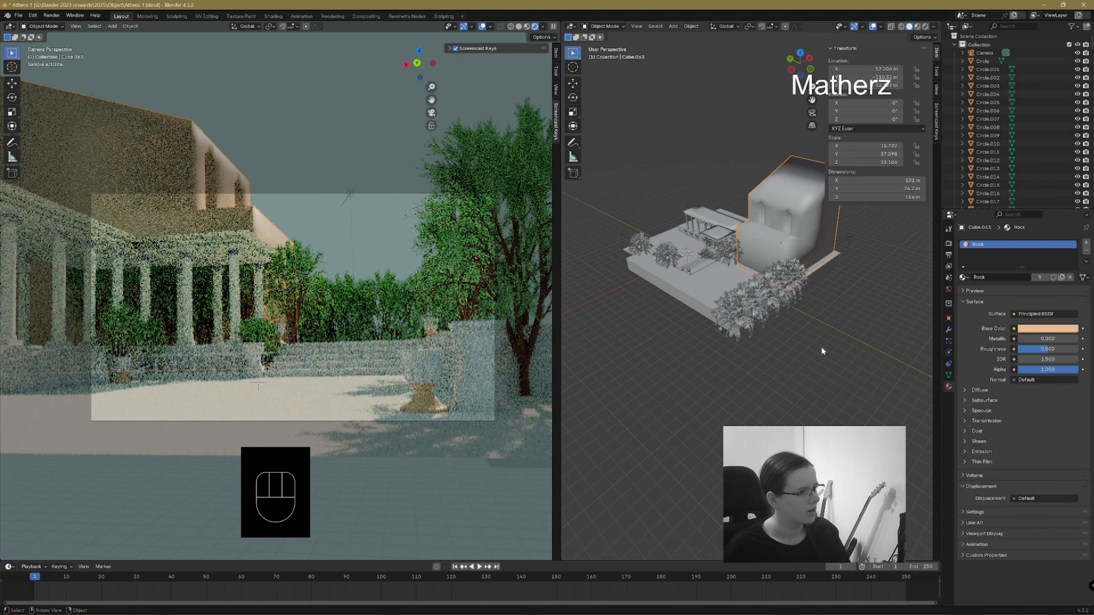
- Assign the Rock material to the large foreground urn and to the pot of the plant in front of the colonnade
click(427, 356)
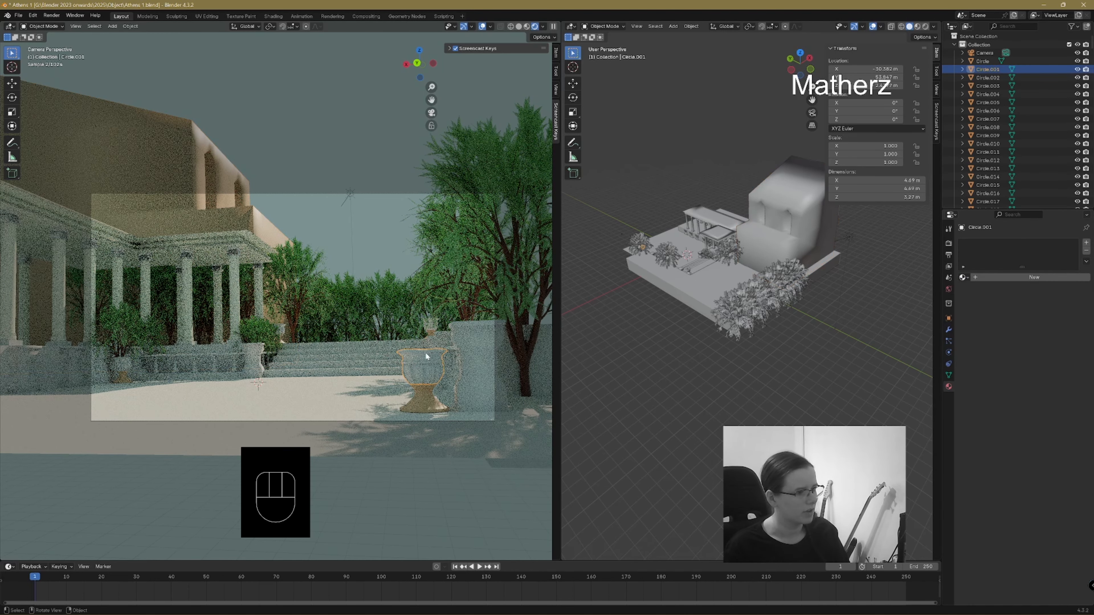
click(964, 278)
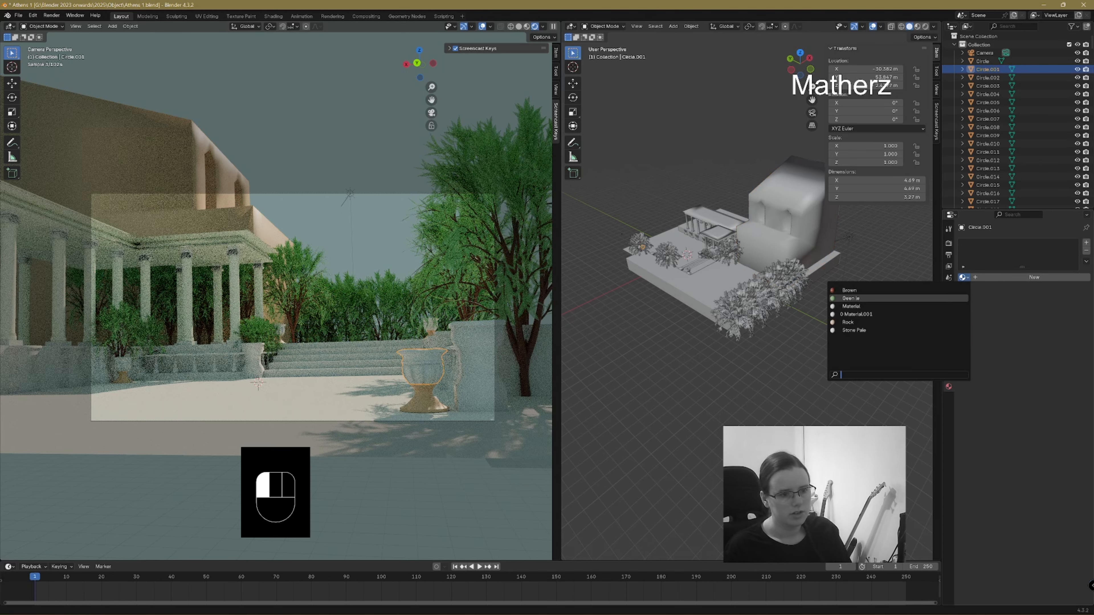
click(848, 323)
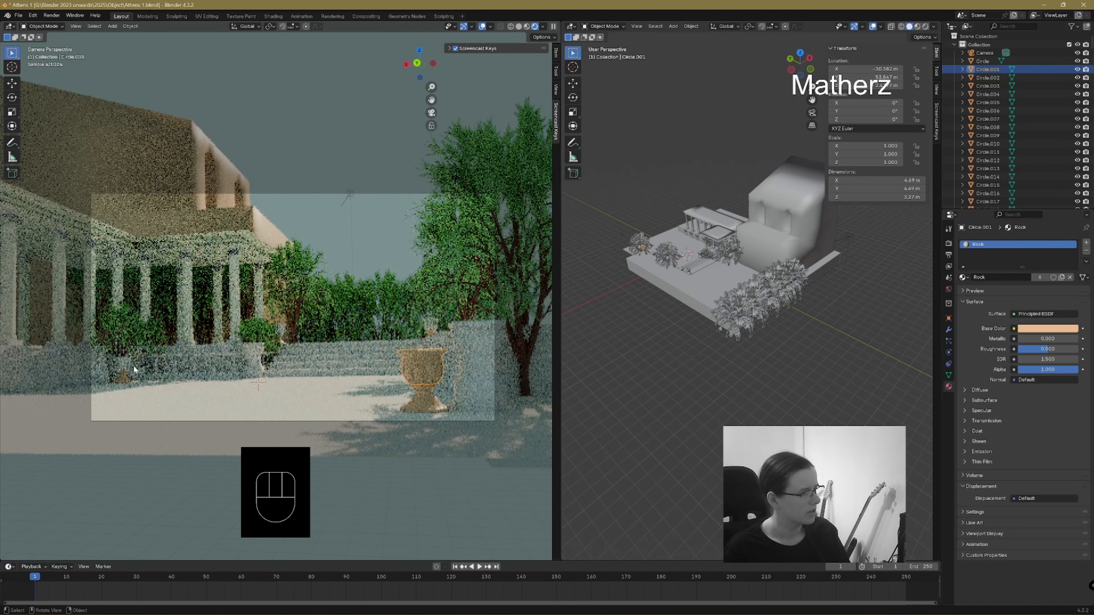
click(131, 369)
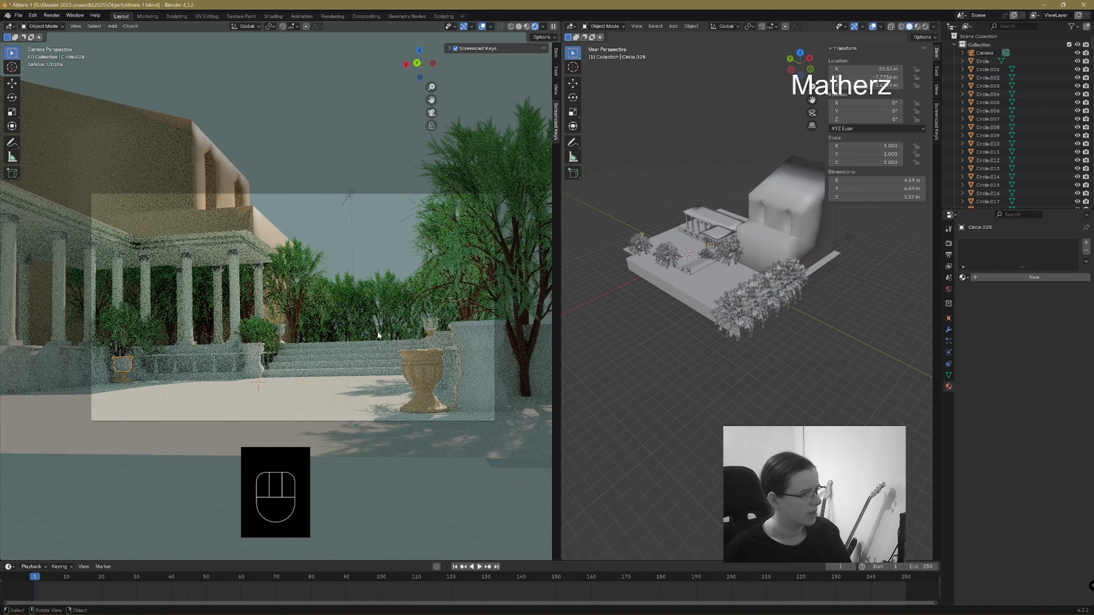
click(964, 279)
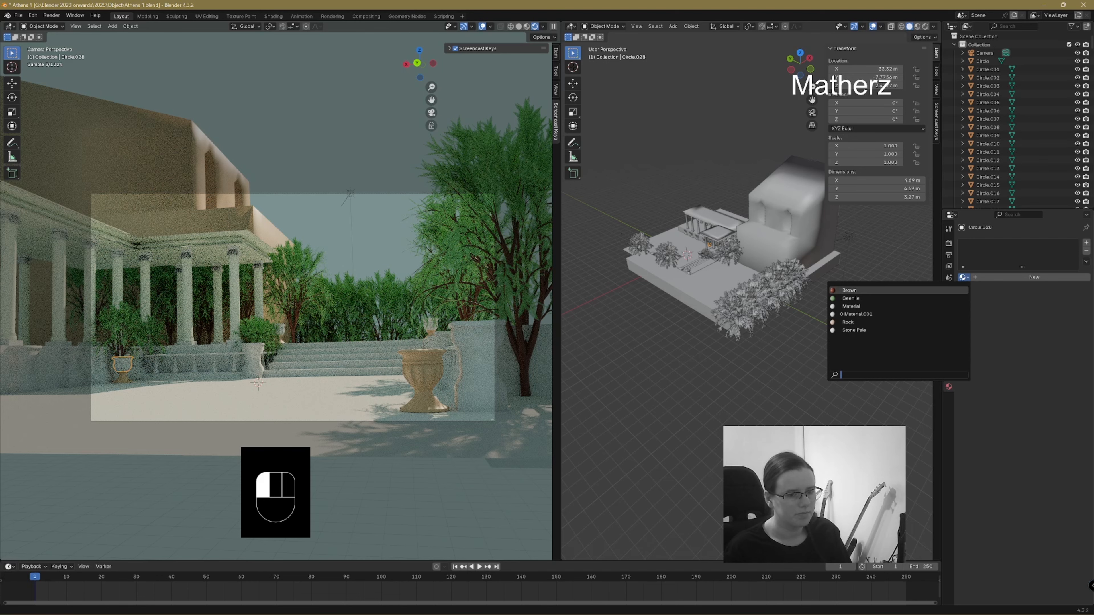
click(848, 322)
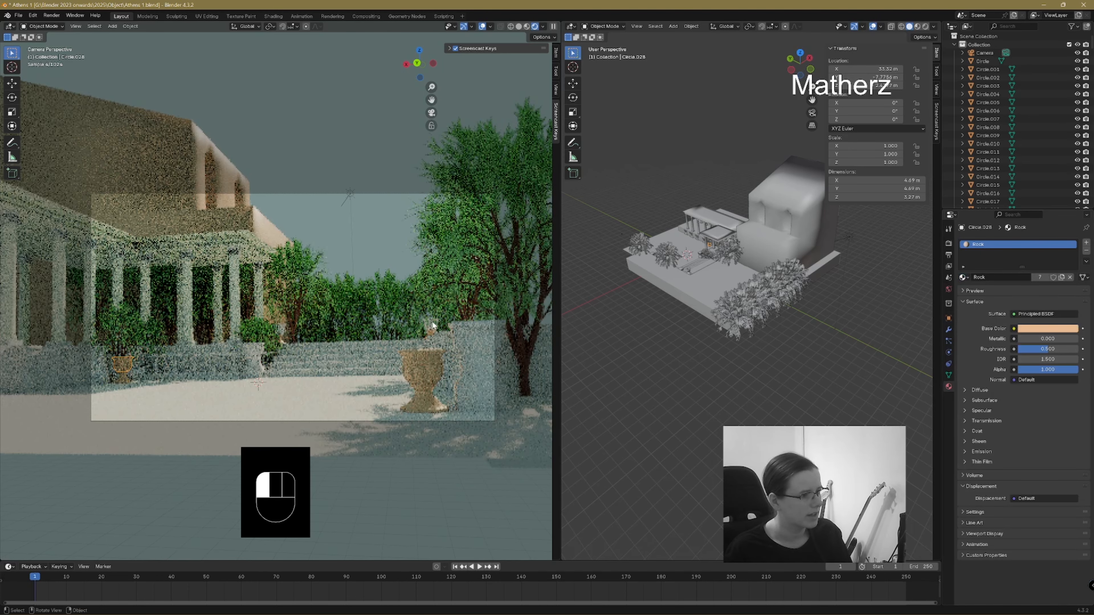
- Assign the Rock material to the urn at the near end of the steps, beside the foreground tree
click(640, 244)
scroll(632, 253, up, 4)
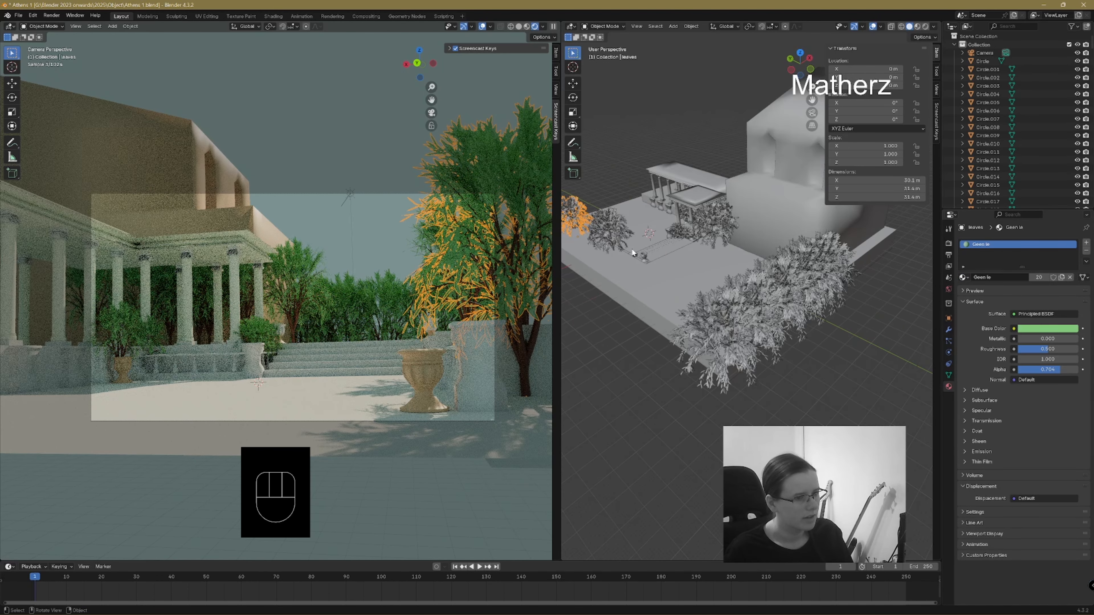
scroll(632, 253, up, 5)
middle_drag(690, 303, 777, 297)
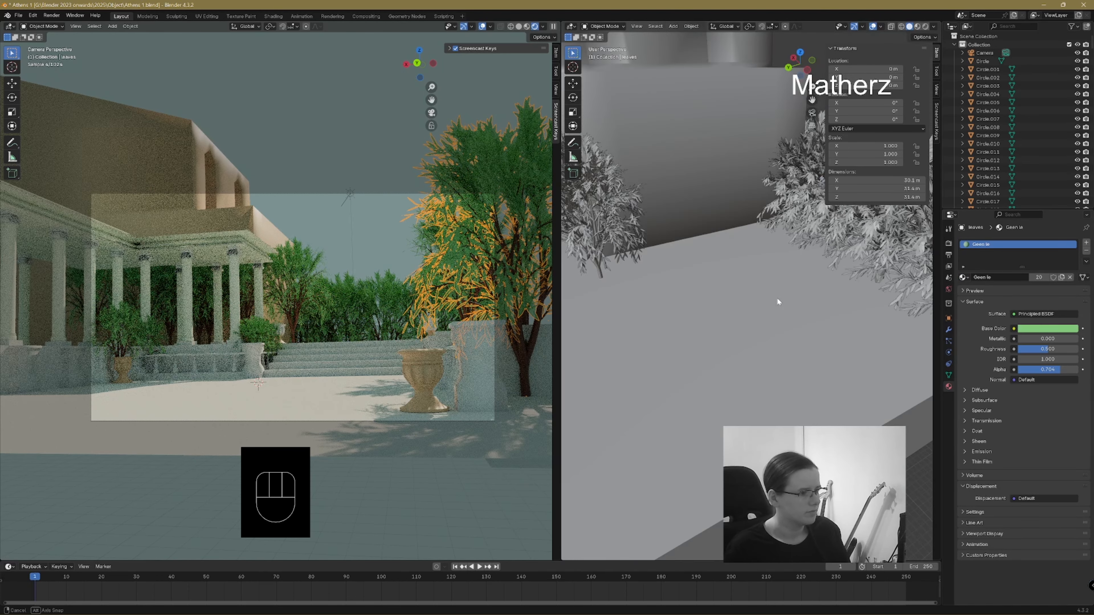
scroll(777, 298, up, 1)
shift+middle_drag(663, 402, 732, 418)
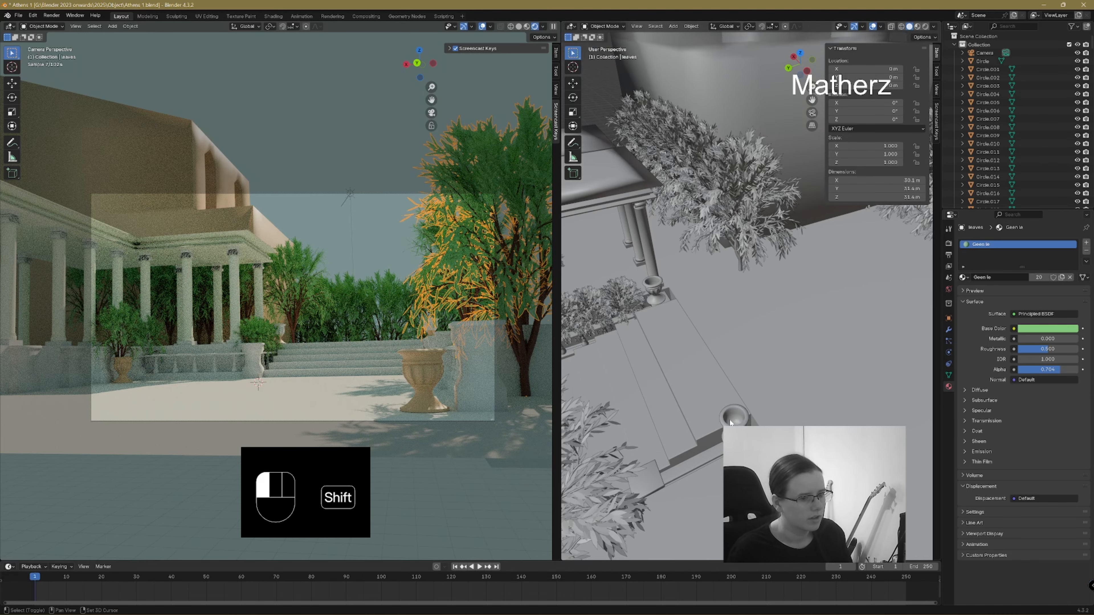
shift+click(731, 422)
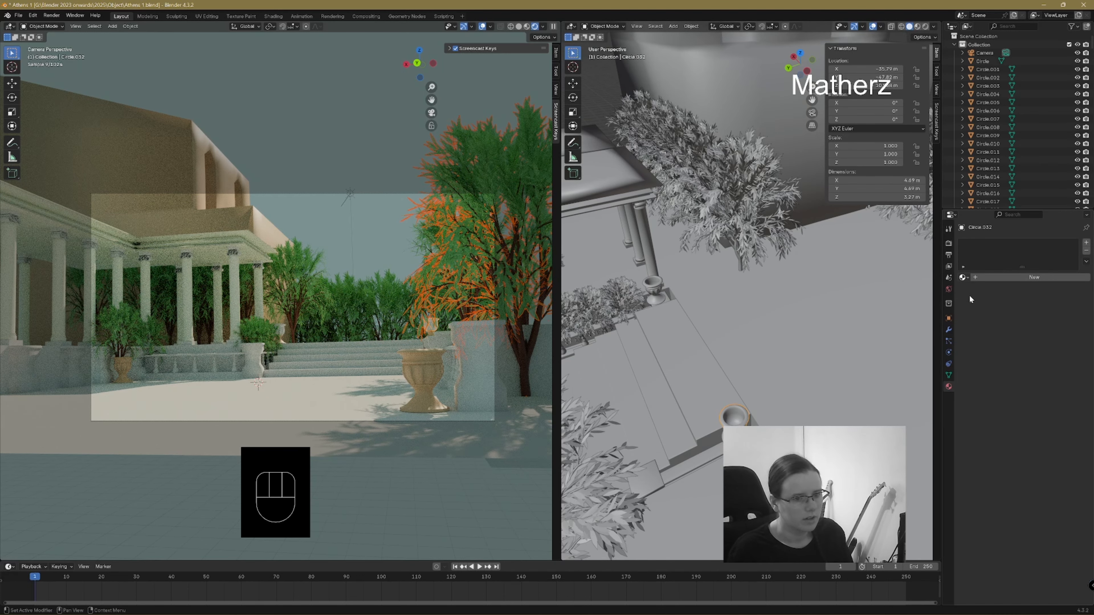
click(964, 277)
click(861, 328)
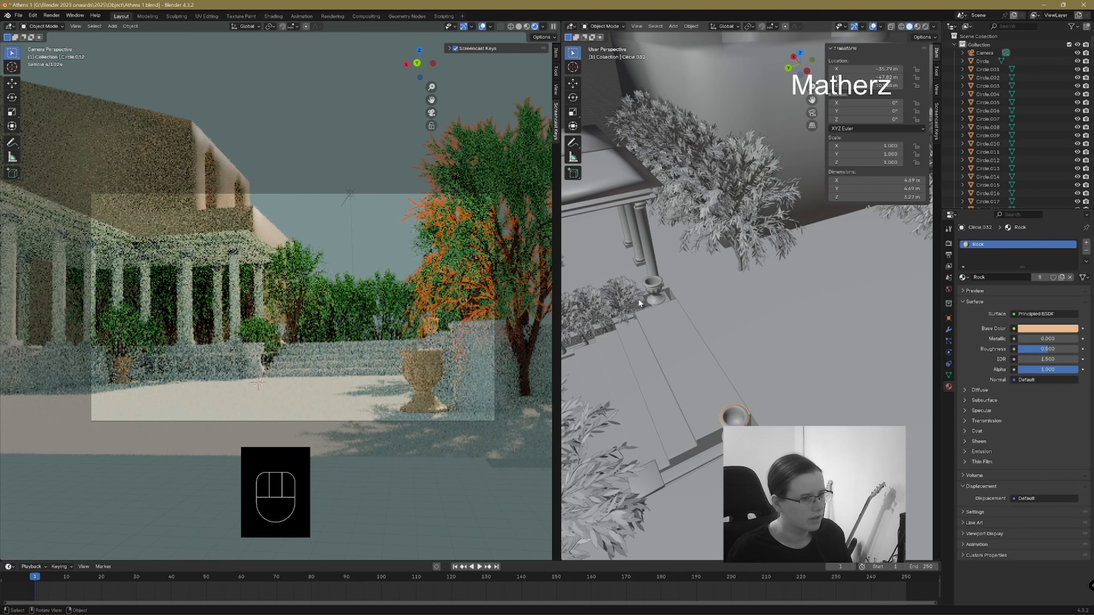
- Assign the existing Rock material to the urn at the far end of the steps
click(661, 286)
click(964, 278)
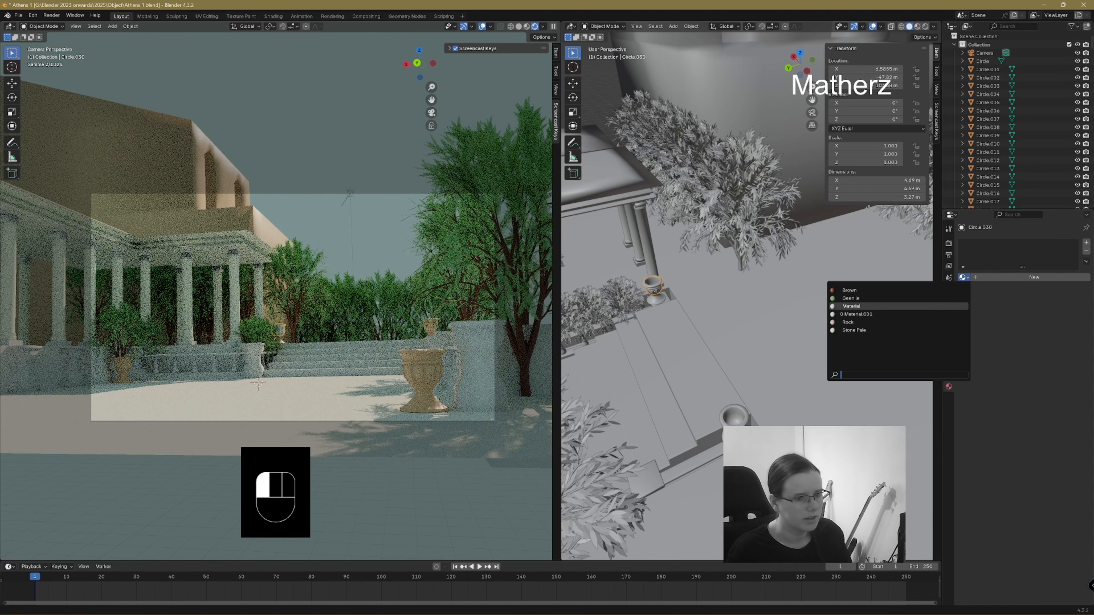
click(928, 324)
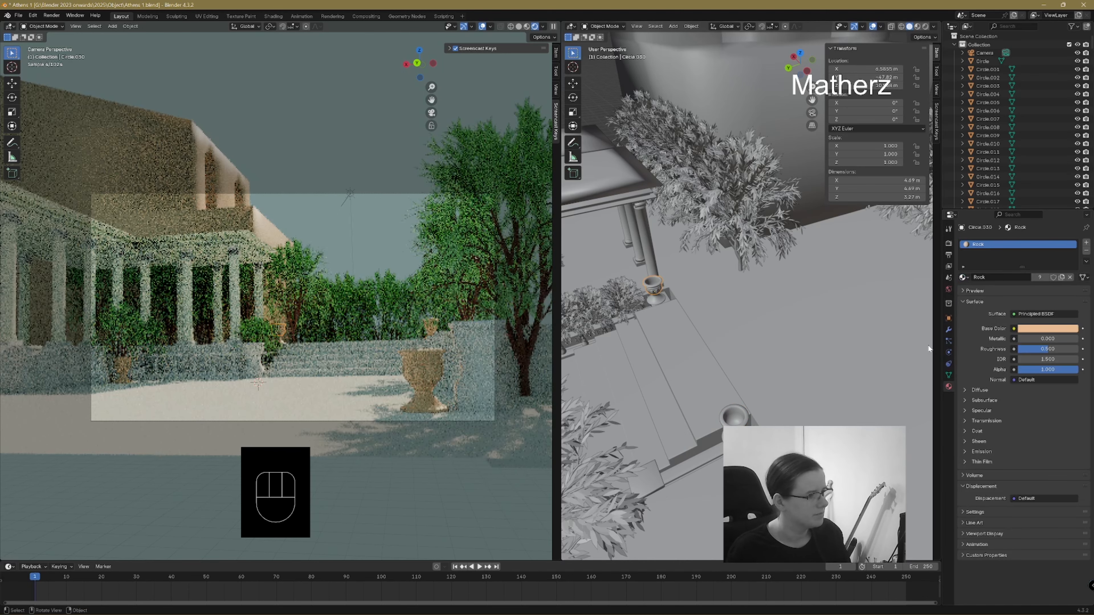
- Create a new material for the ground plane and feed a Brick Texture node's color into its Base Color
click(348, 397)
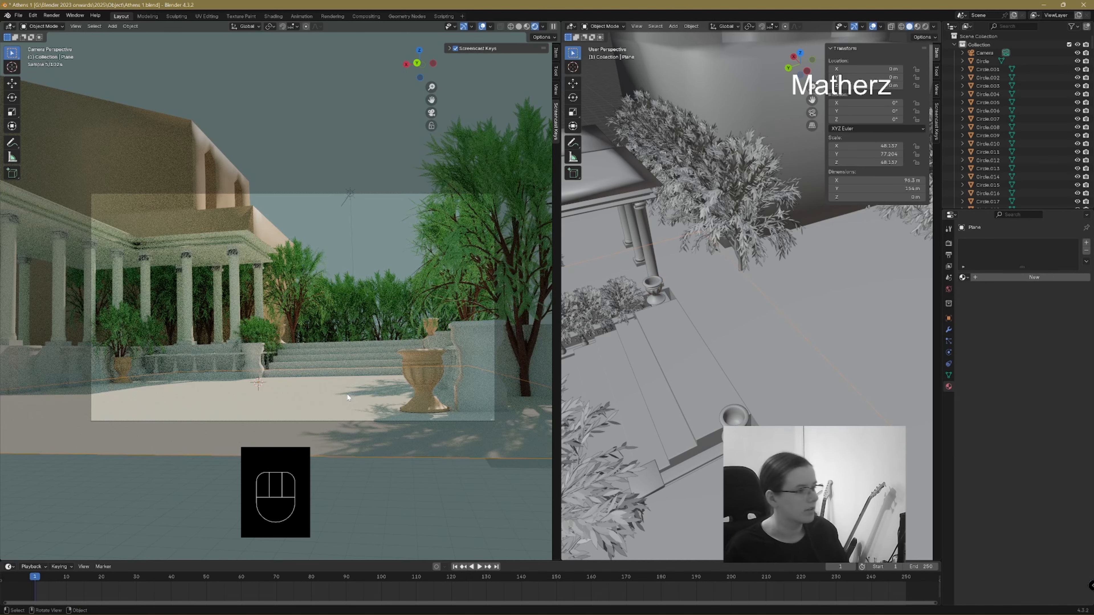
click(273, 16)
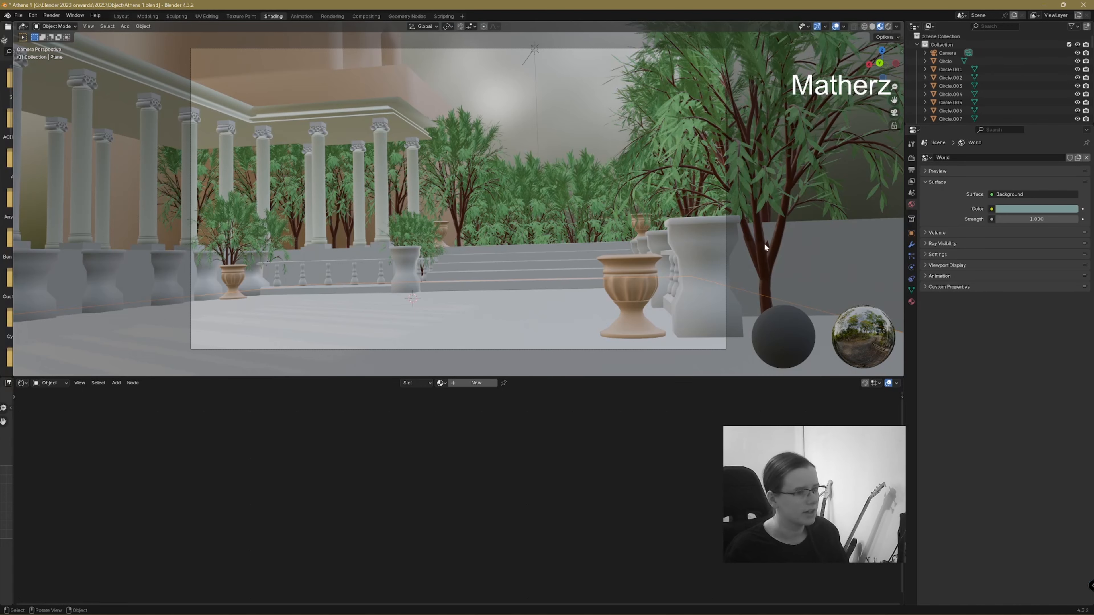
click(461, 382)
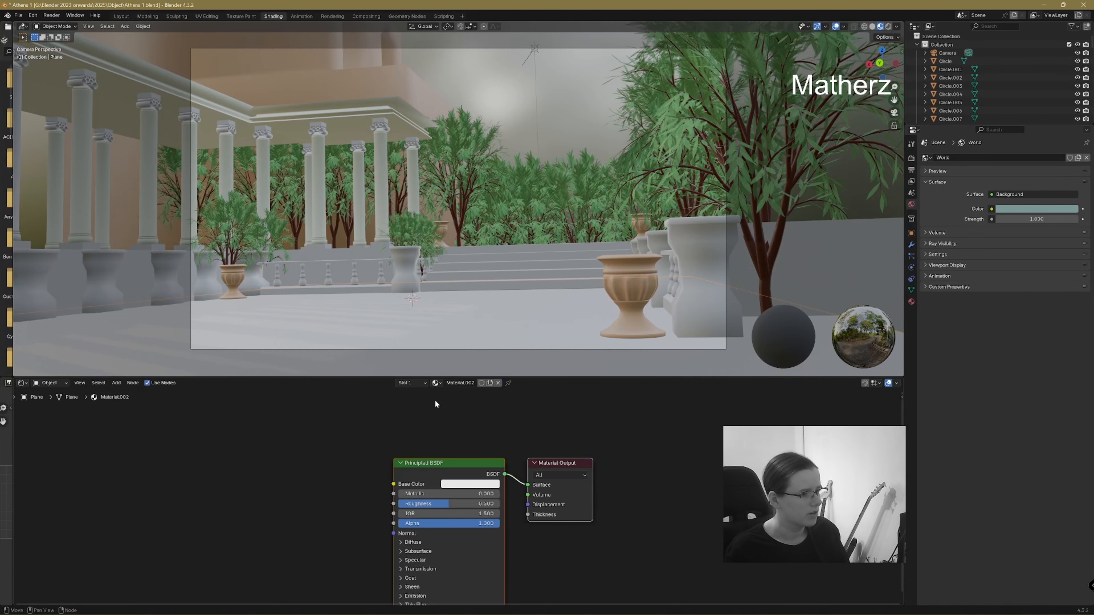
click(117, 383)
text(brick)
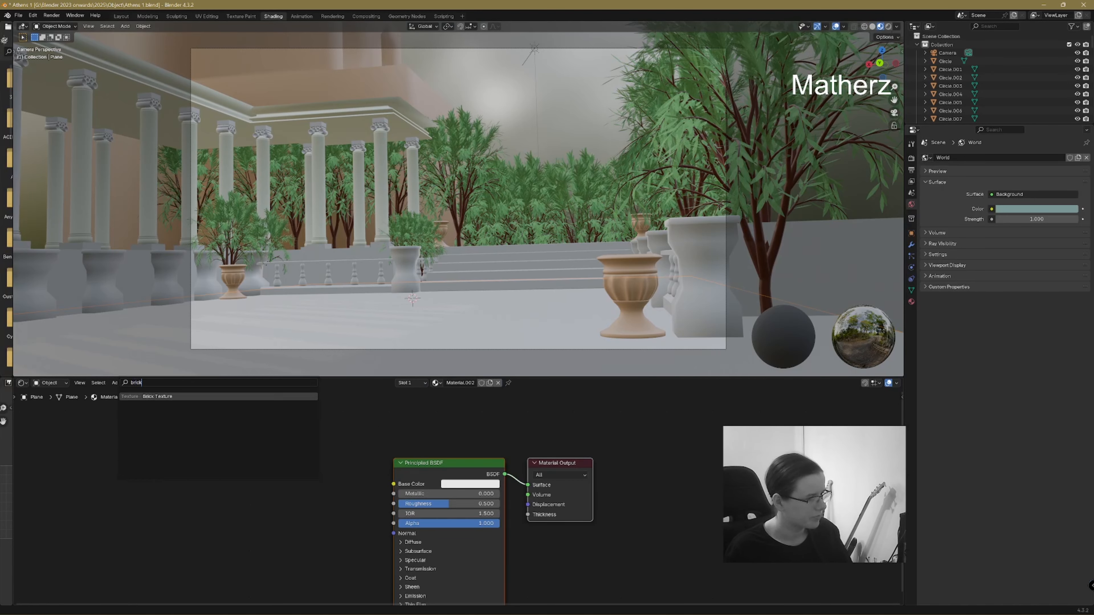
key(Return)
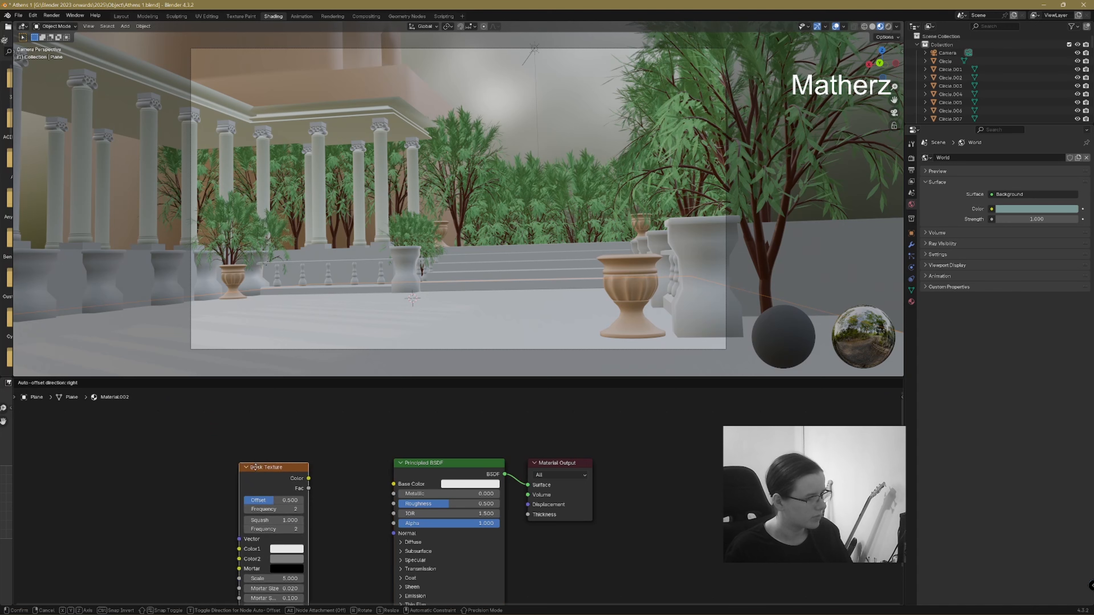
click(340, 476)
drag(334, 471, 397, 484)
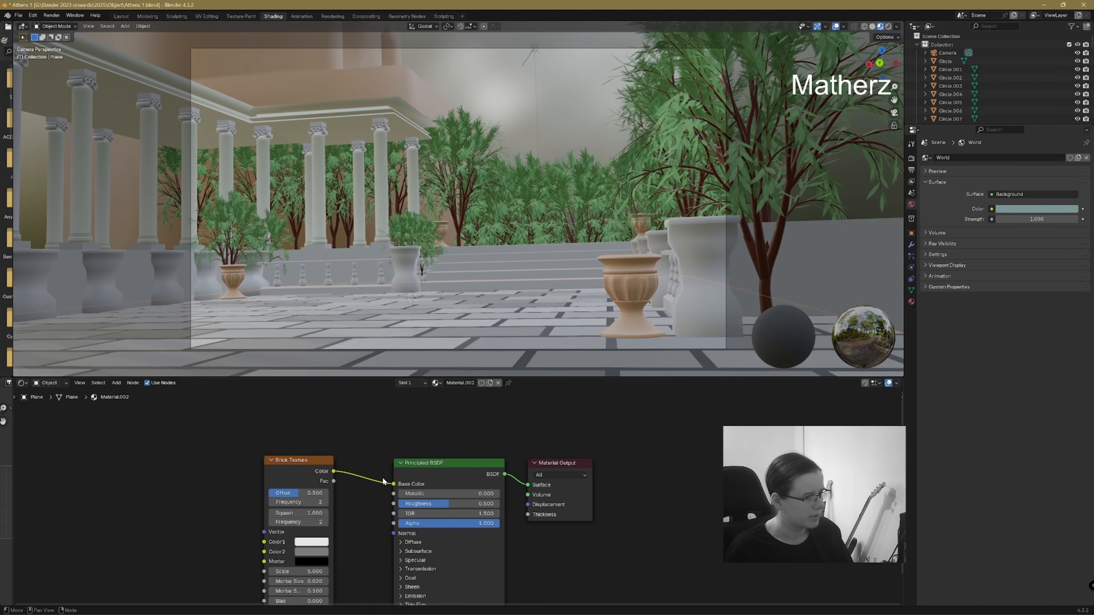
- Set the ground's Brick Texture to offset 0, scale 12.9 and mortar size 0.01
drag(297, 460, 142, 486)
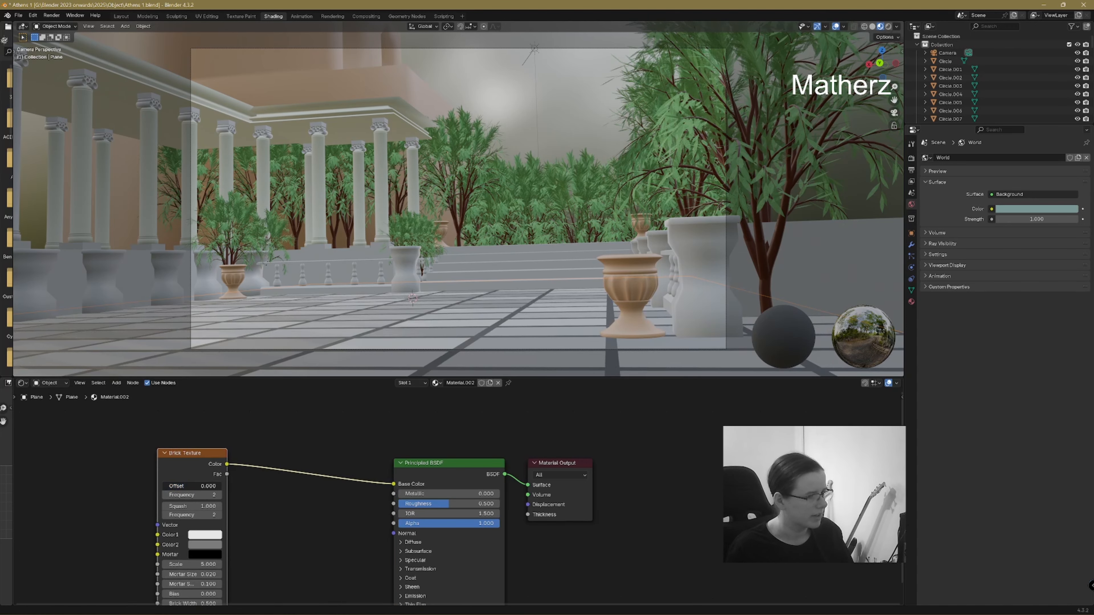
drag(185, 565, 263, 565)
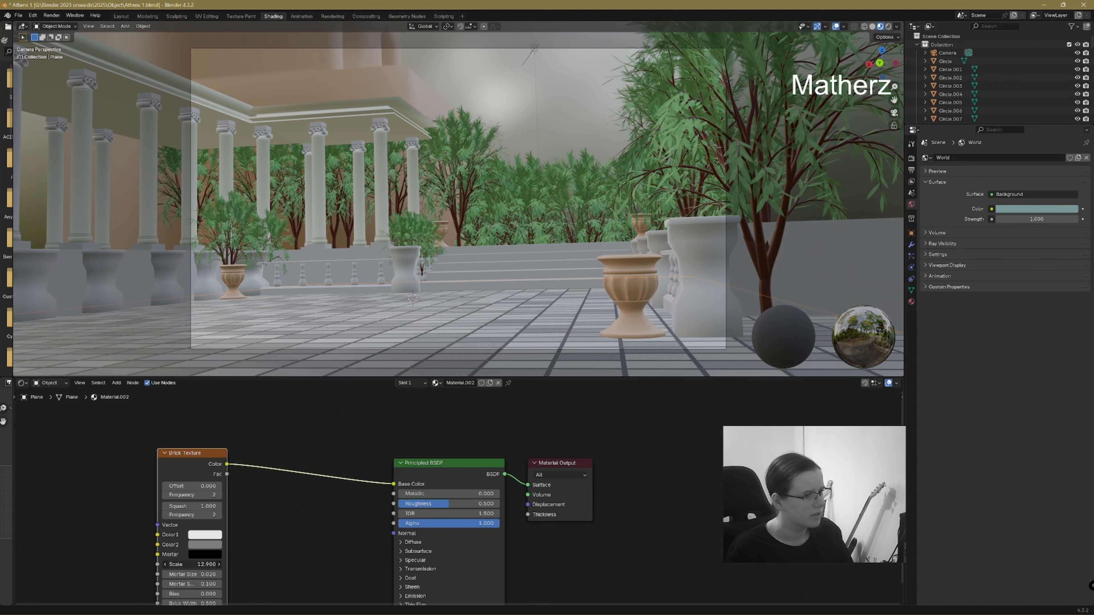
click(209, 575)
click(177, 575)
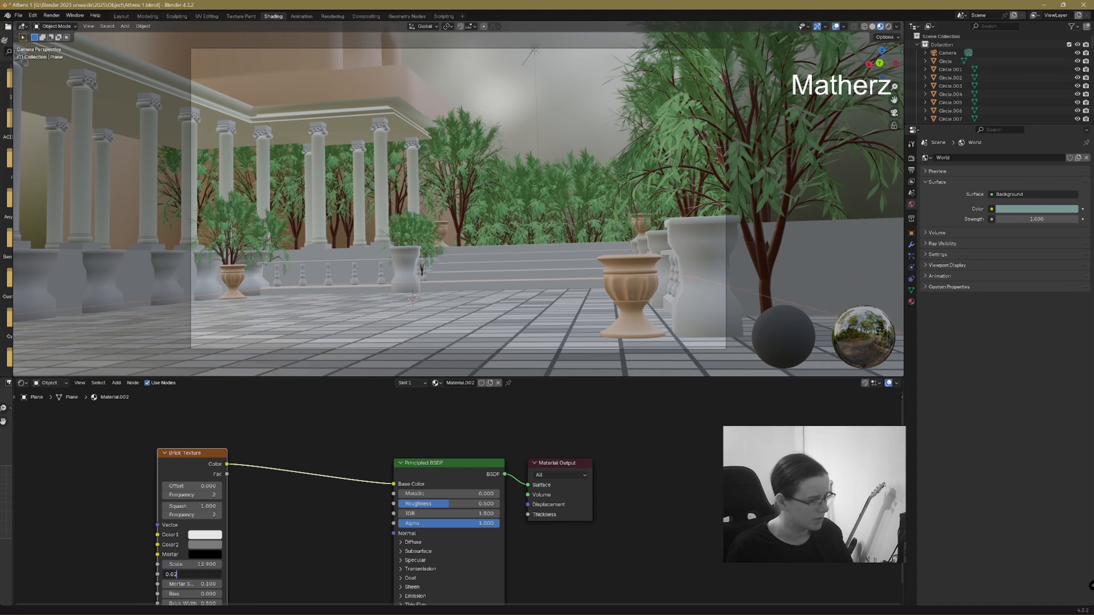
key(Return)
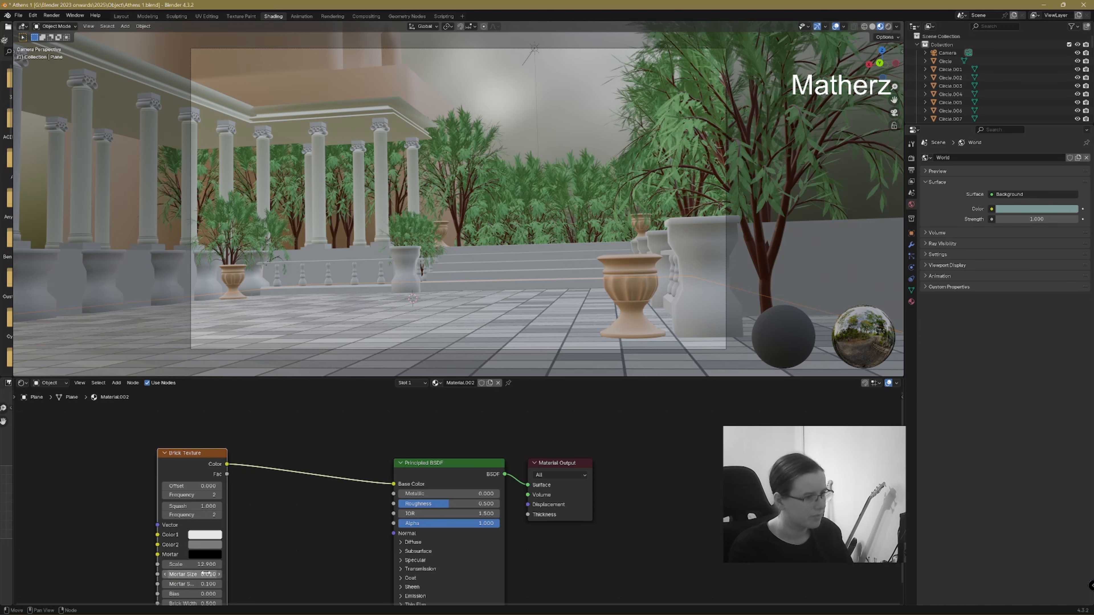
- Insert a Bump node between the Brick Texture and the Principled BSDF, with the brick color feeding its Height input
click(117, 383)
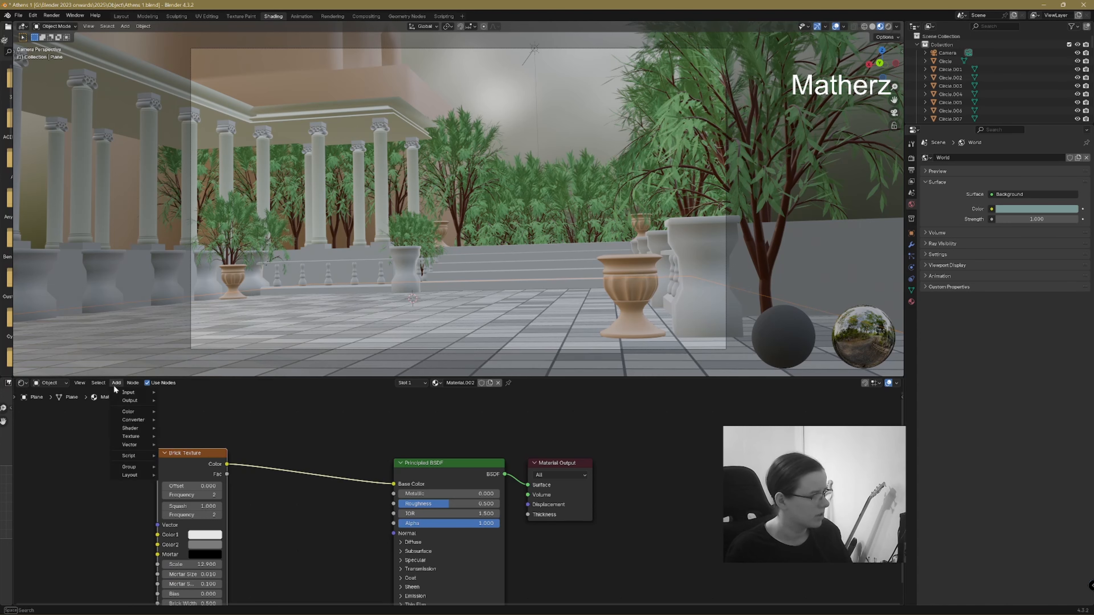
text(bump)
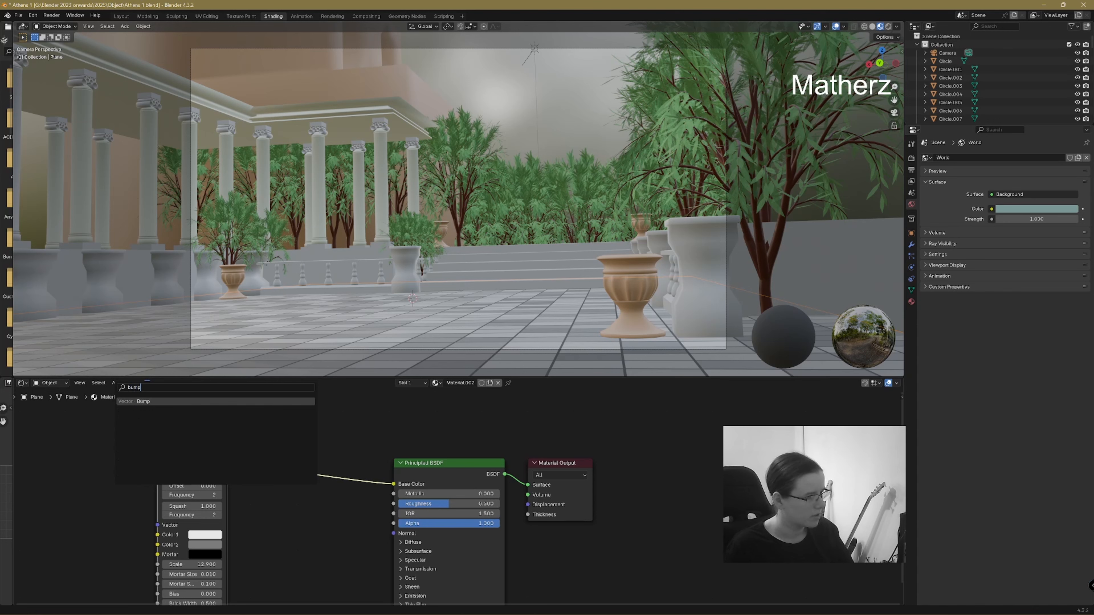
key(Return)
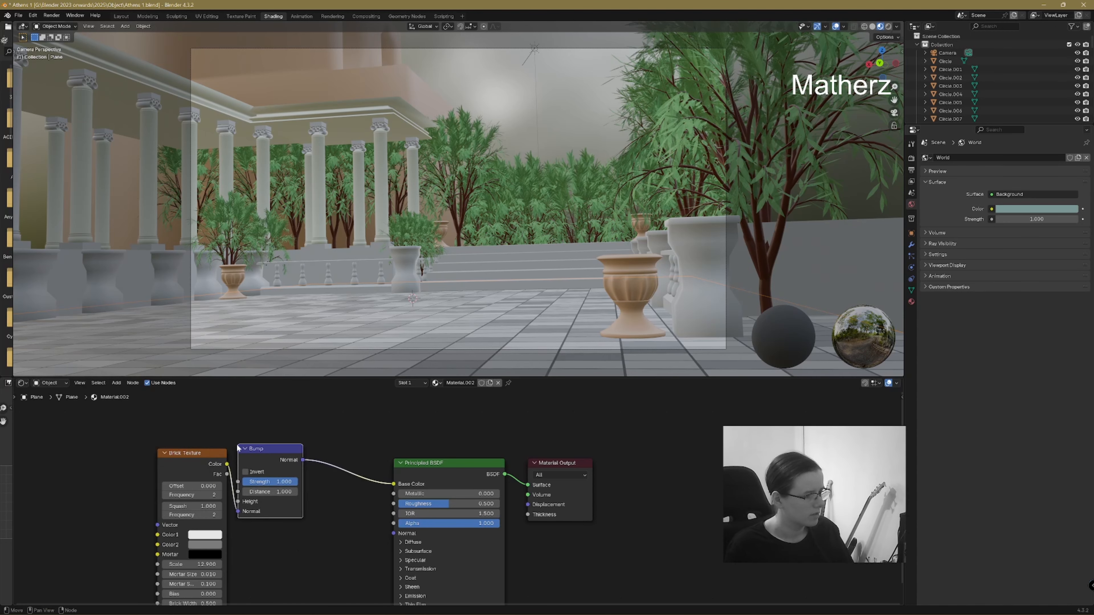
click(237, 513)
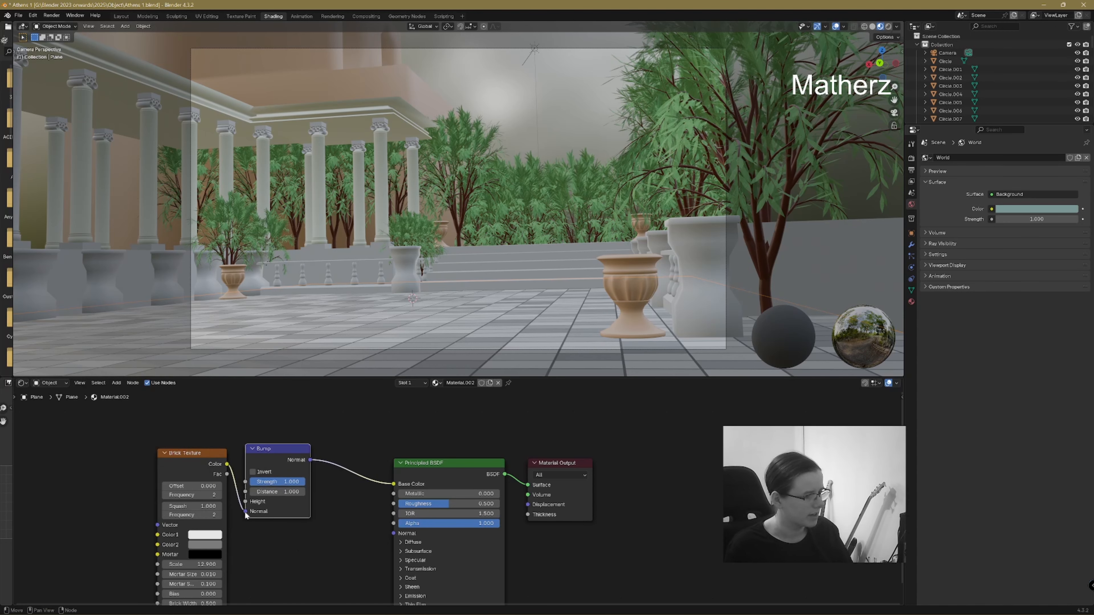
drag(246, 511, 245, 504)
drag(300, 465, 296, 481)
- Insert a Color Ramp between the Bump node and Base Color, and move its black stop to position 0.202
click(117, 383)
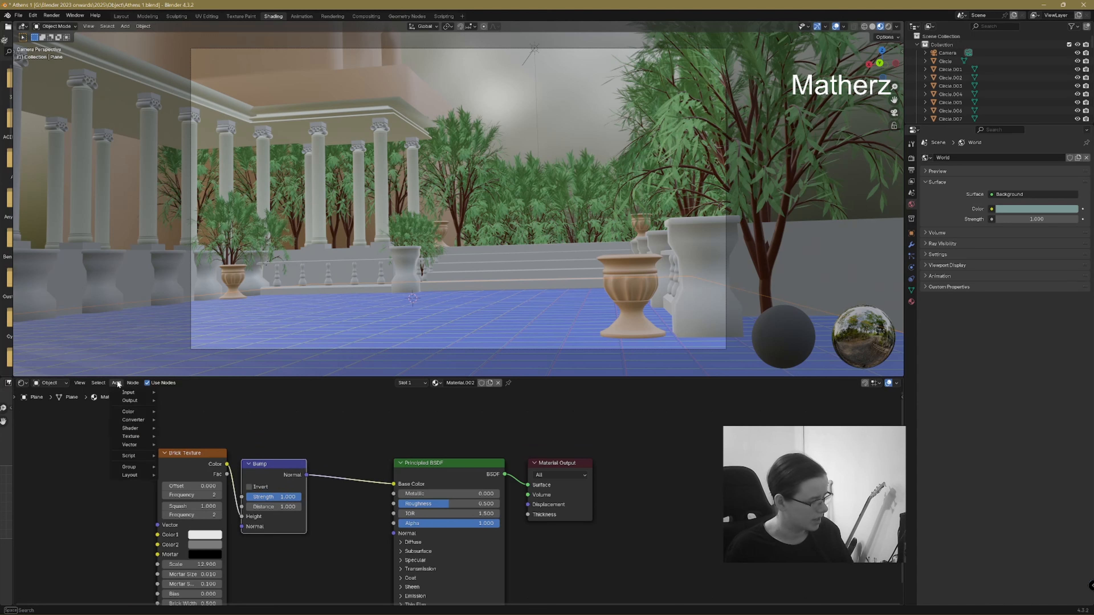
text(col)
click(146, 405)
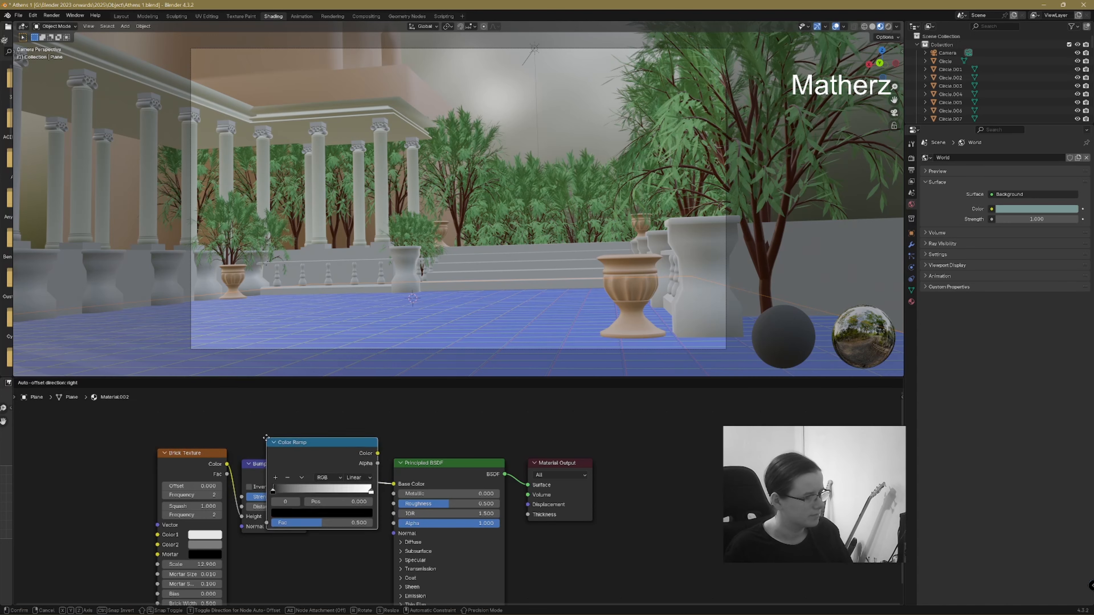
click(324, 438)
mouse_move(341, 492)
mouse_down()
mouse_move(388, 492)
mouse_move(351, 492)
mouse_up()
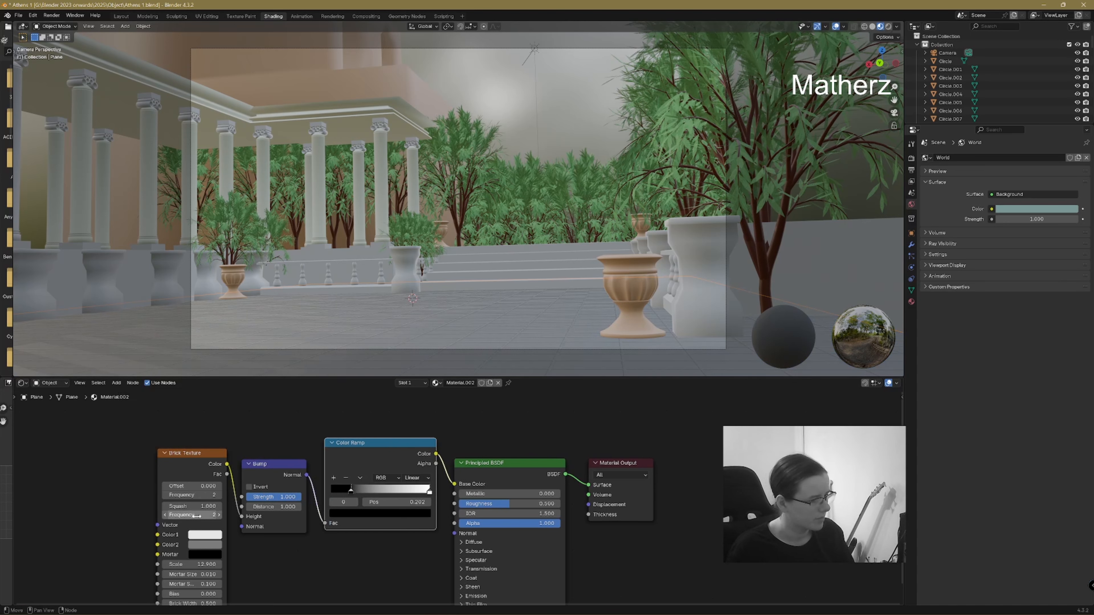
- Raise the Brick Texture's offset frequency, show the rendered view and set the ground material's roughness to 1.0
drag(199, 496, 245, 498)
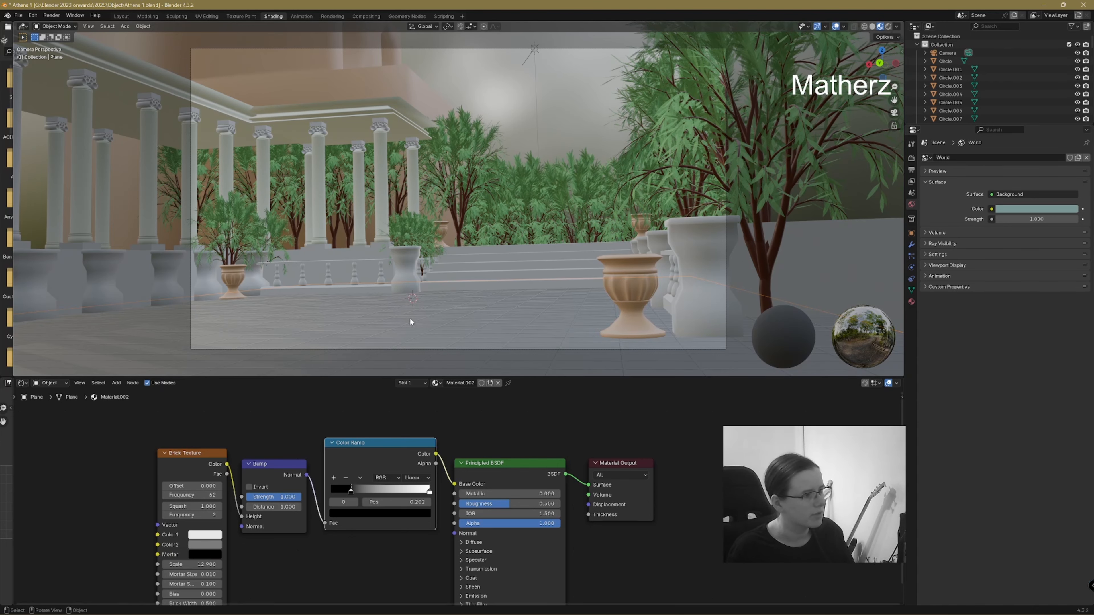
click(888, 26)
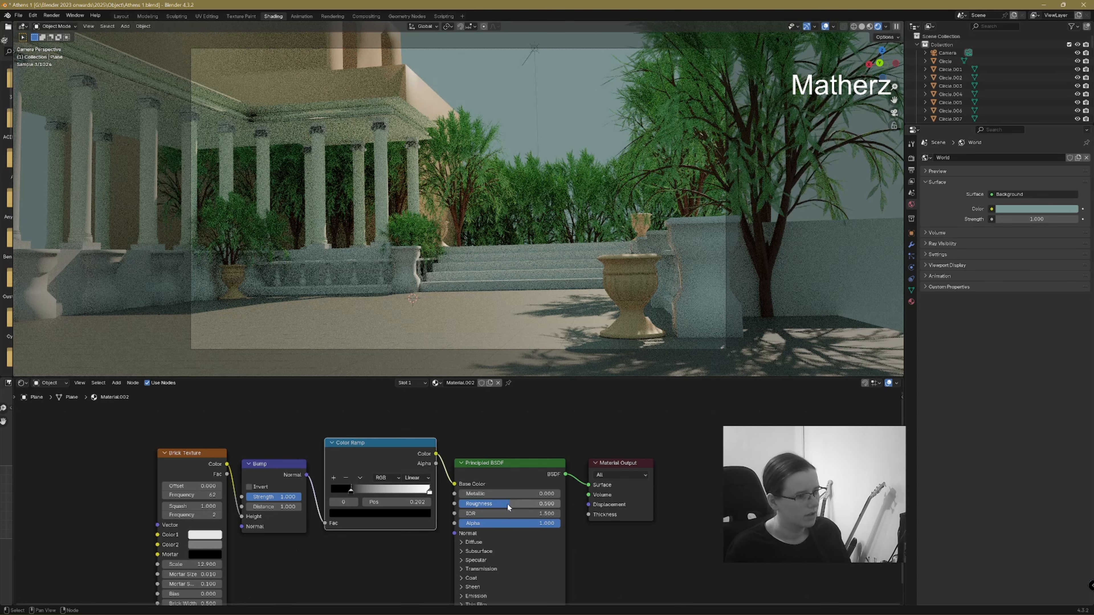
drag(510, 502, 560, 504)
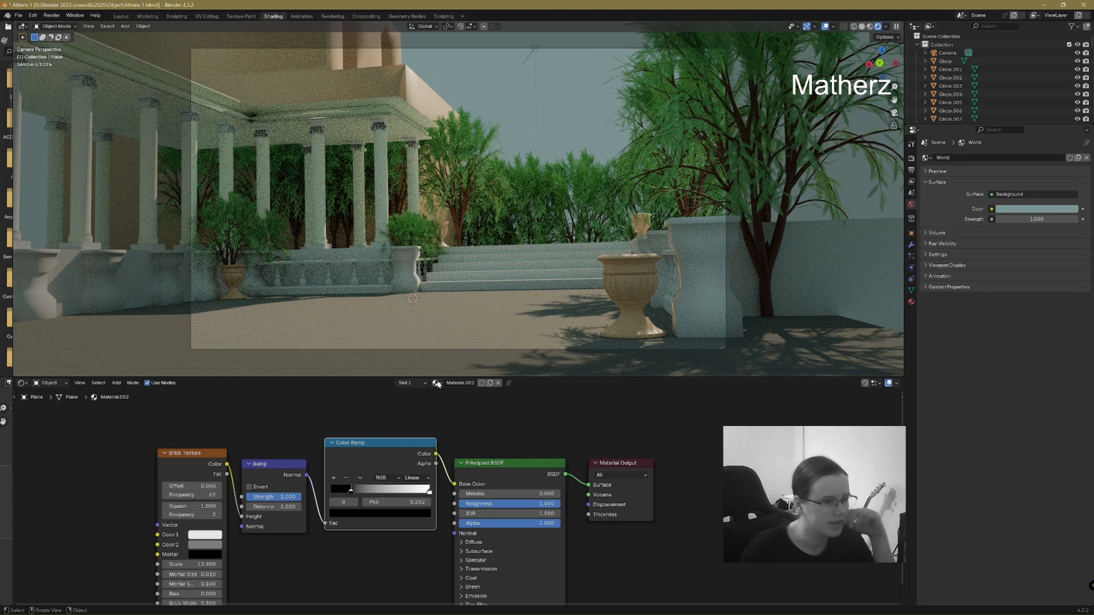
- Assign the ground's brick material, Material.002, to the steps behind the large urn
click(534, 274)
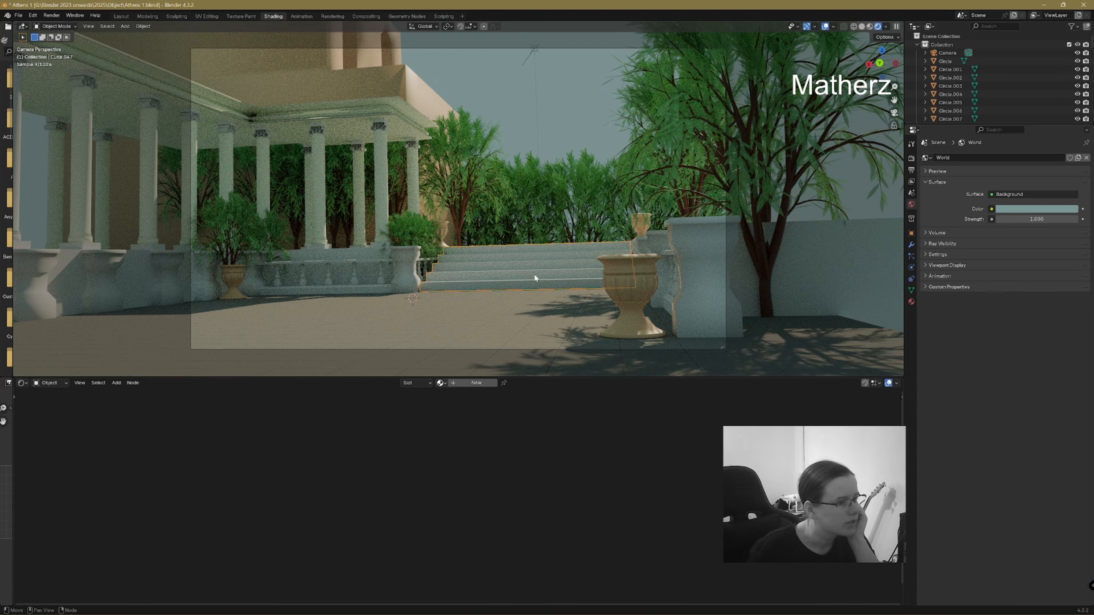
click(440, 382)
click(488, 428)
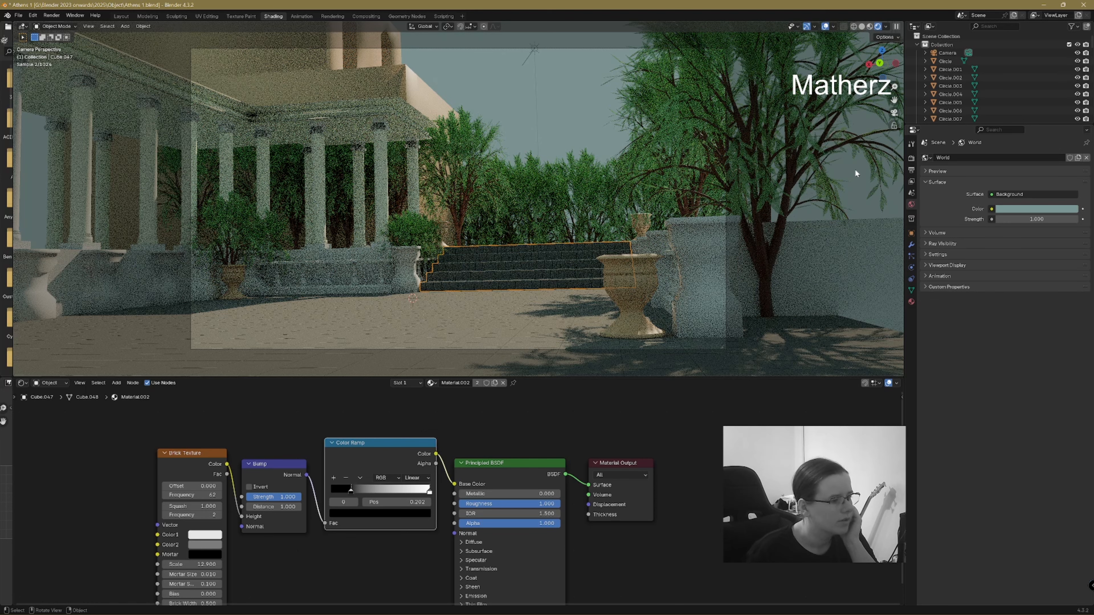
click(856, 170)
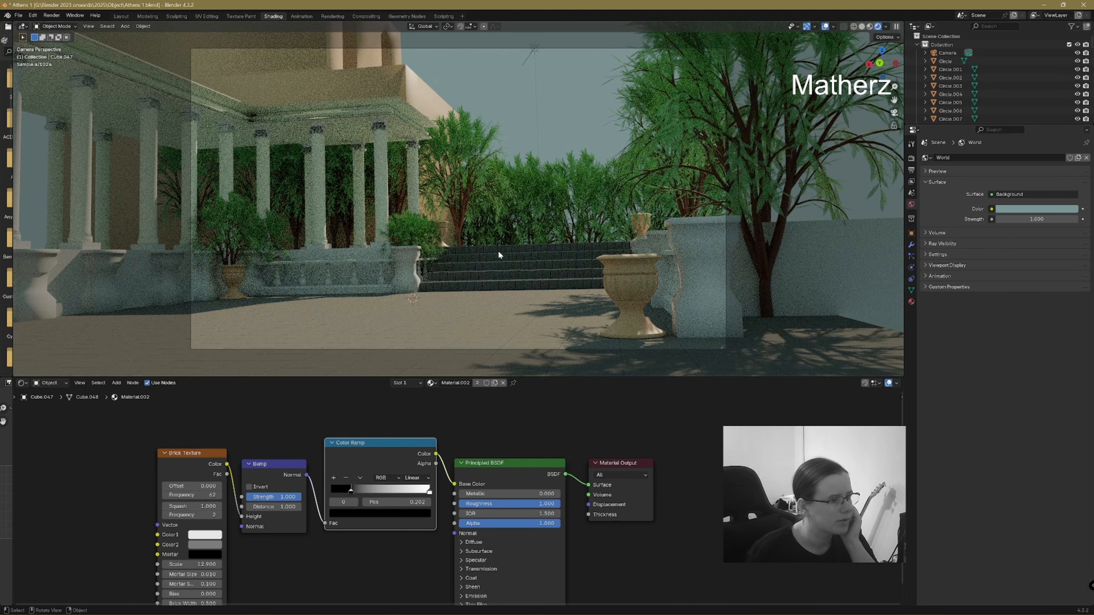
- Switch the viewport to solid shading, then make a separate copy of the steps' material and name it steps
click(862, 26)
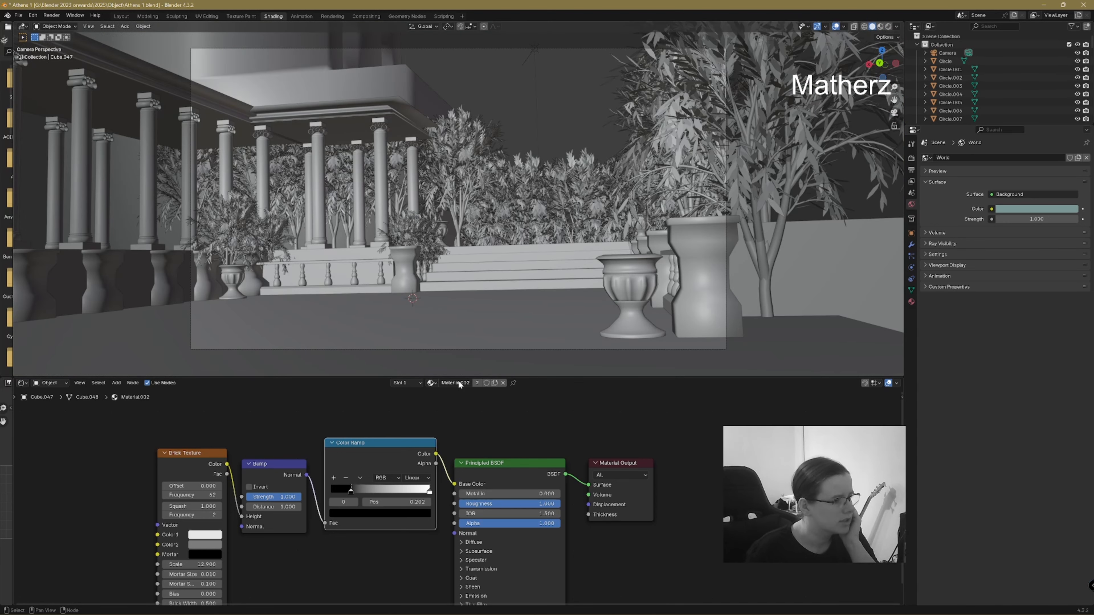
click(494, 383)
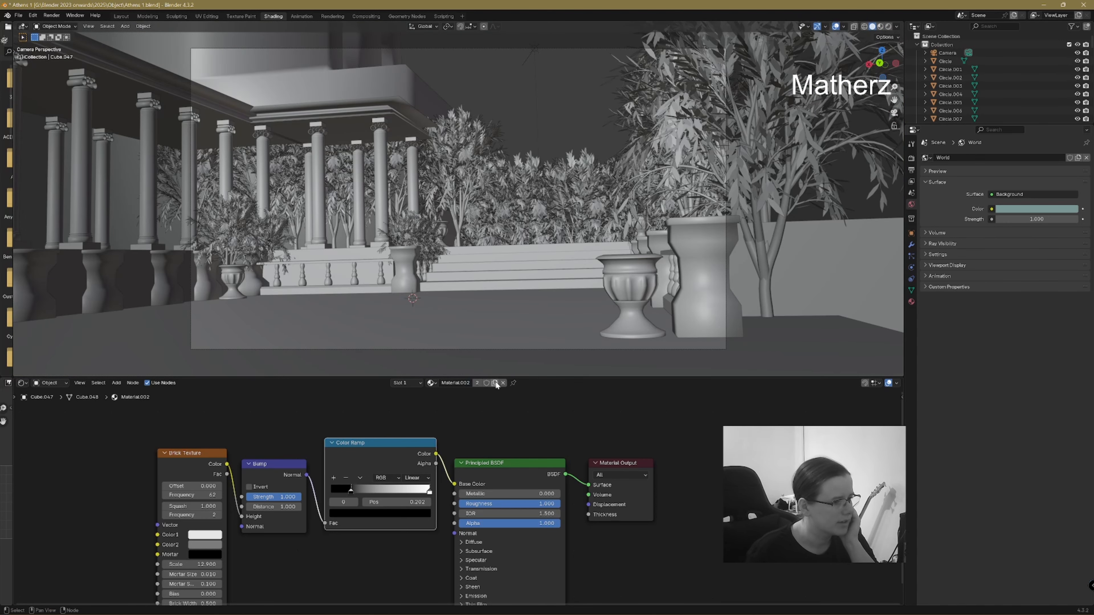
double_click(460, 383)
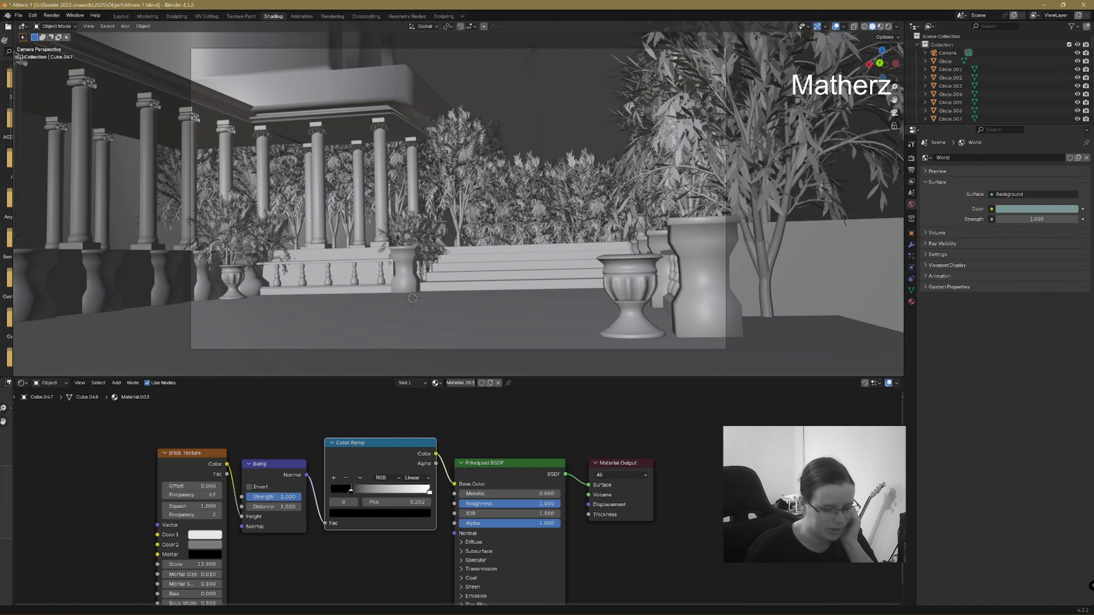
text(steps)
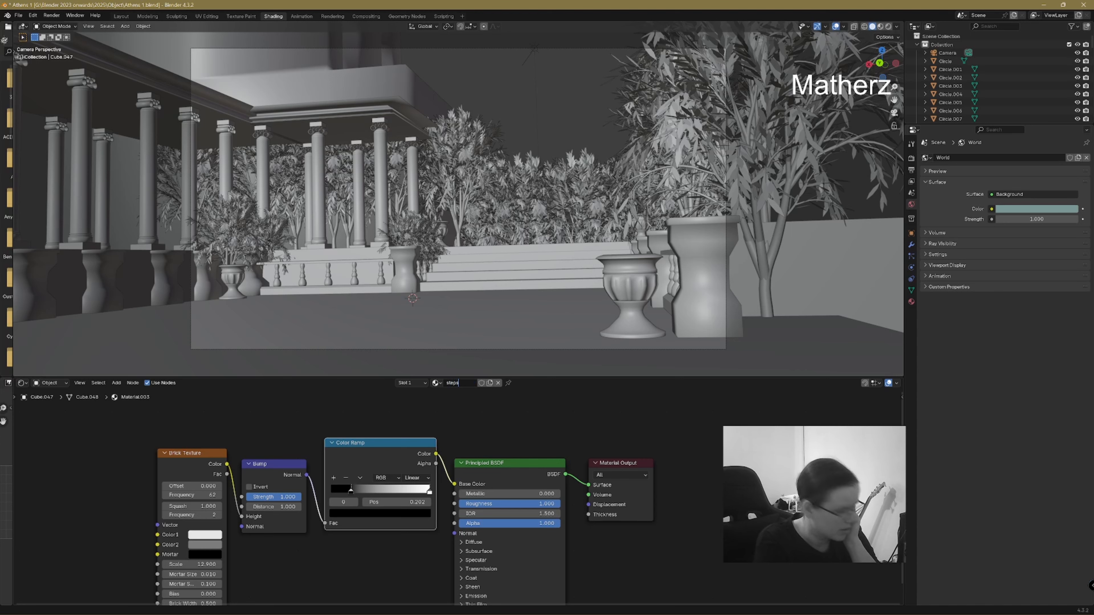
key(Return)
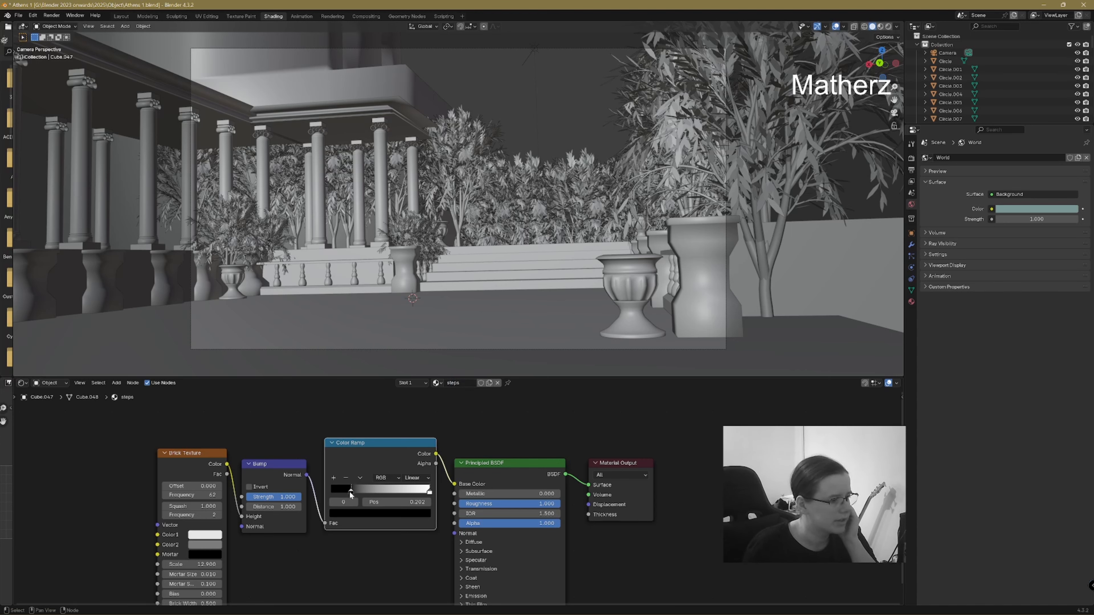
- Move the Color Ramp's black stop to position 0 in the steps material and show the scene in rendered shading
drag(351, 493, 331, 492)
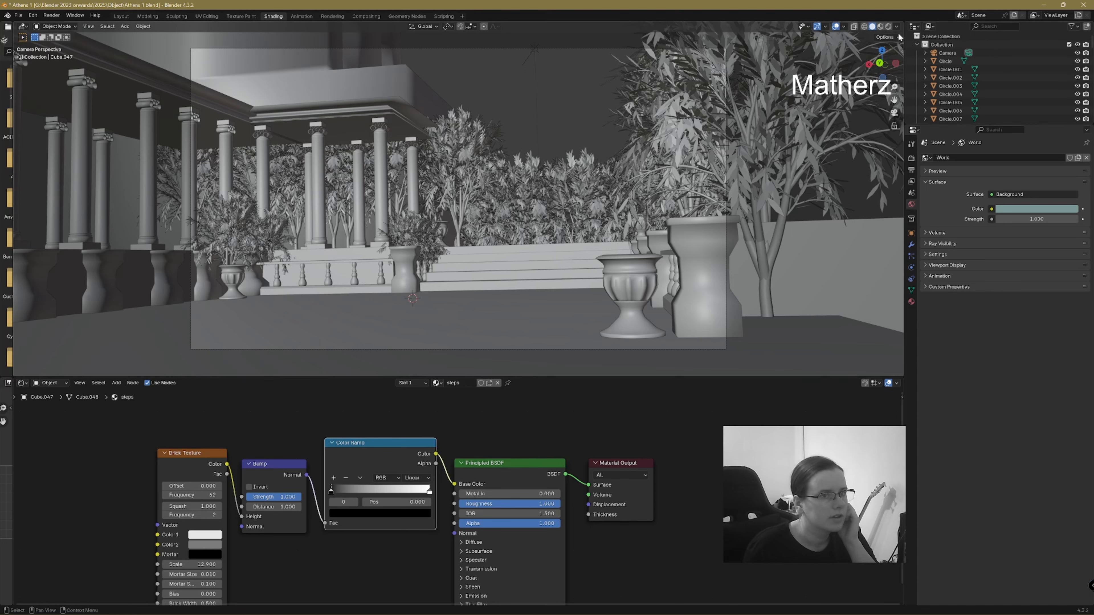
click(889, 26)
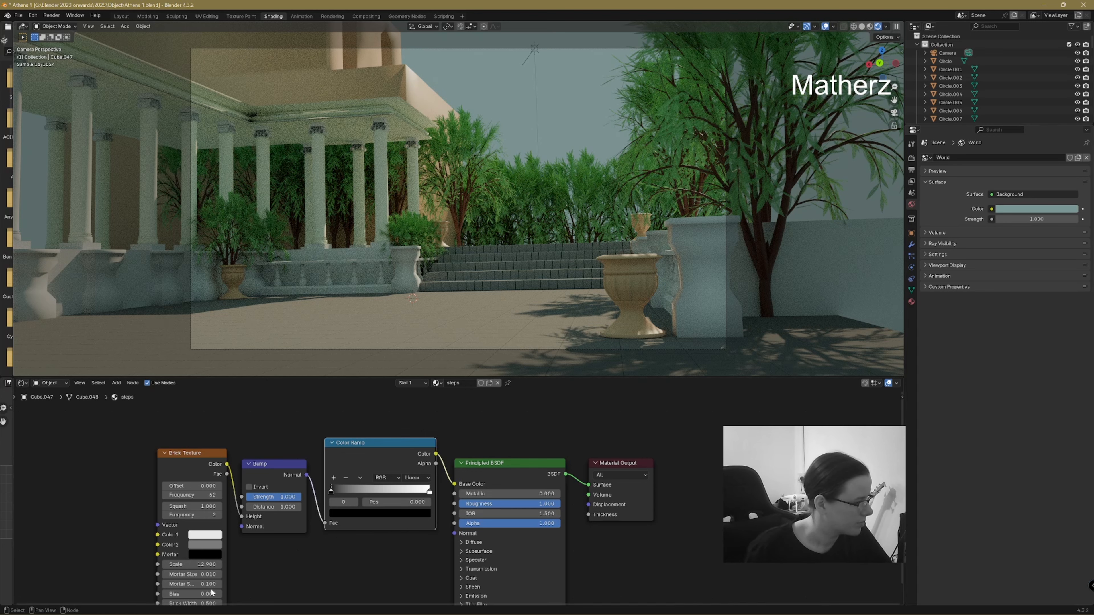
scroll(211, 579, down, 1)
scroll(210, 579, up, 1)
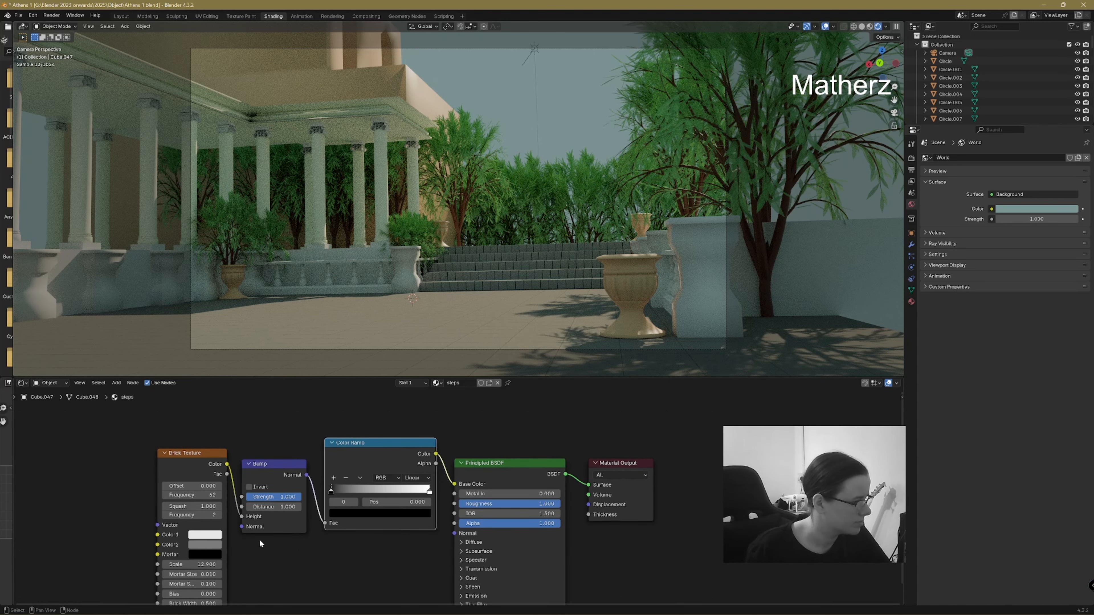
click(117, 383)
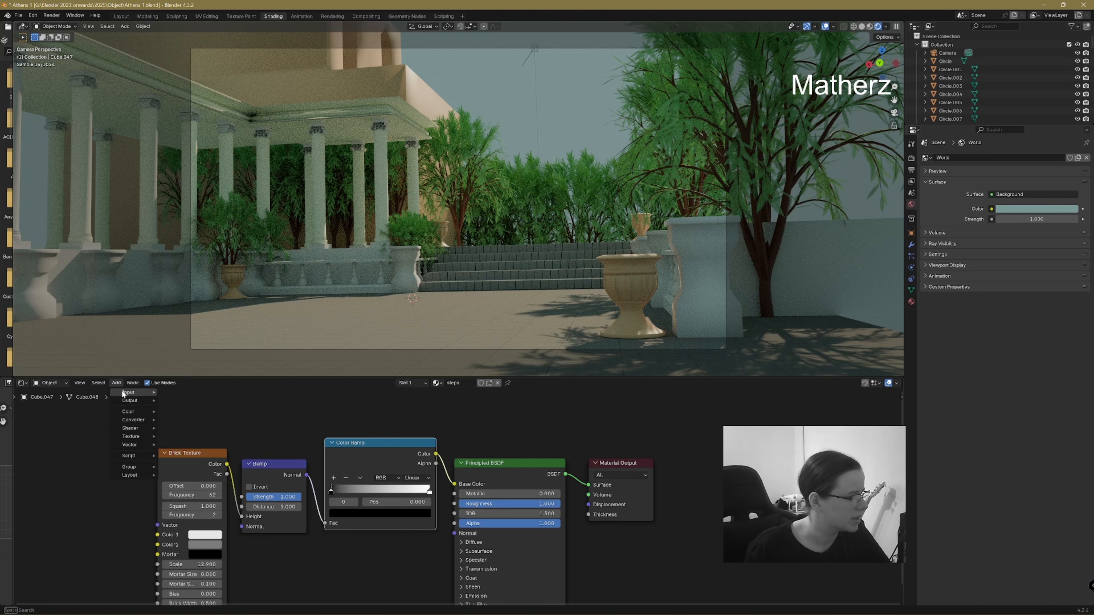
mouse_move(122, 392)
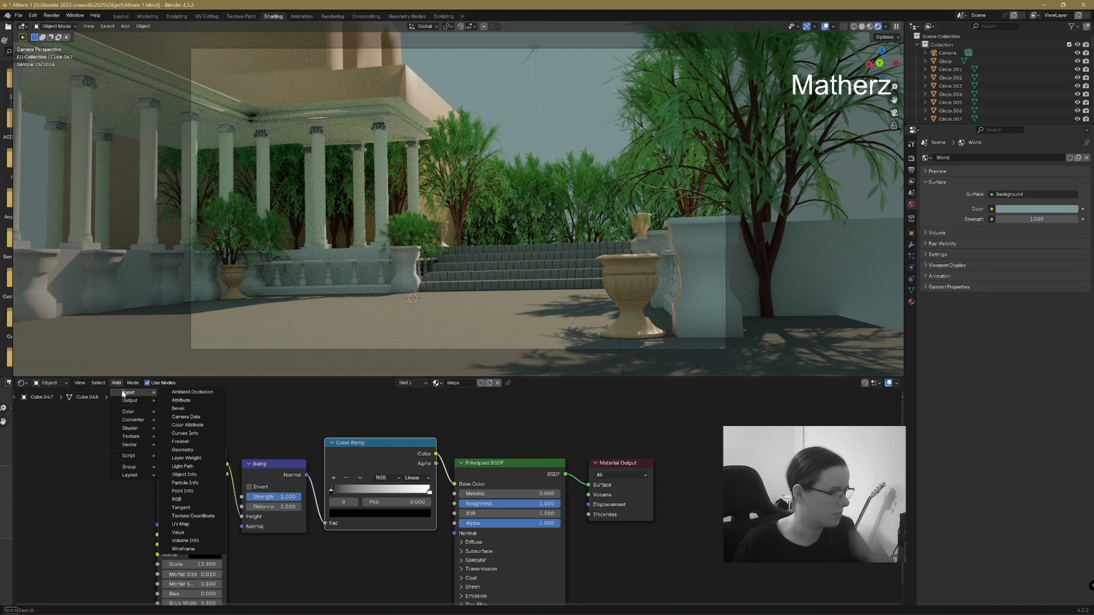
text(no)
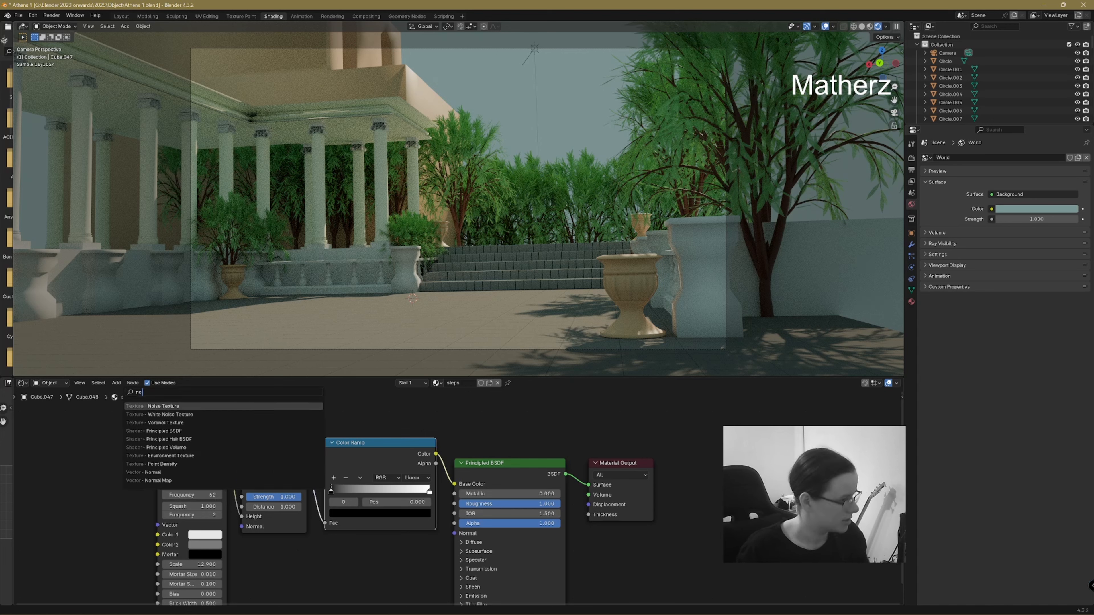
key(Return)
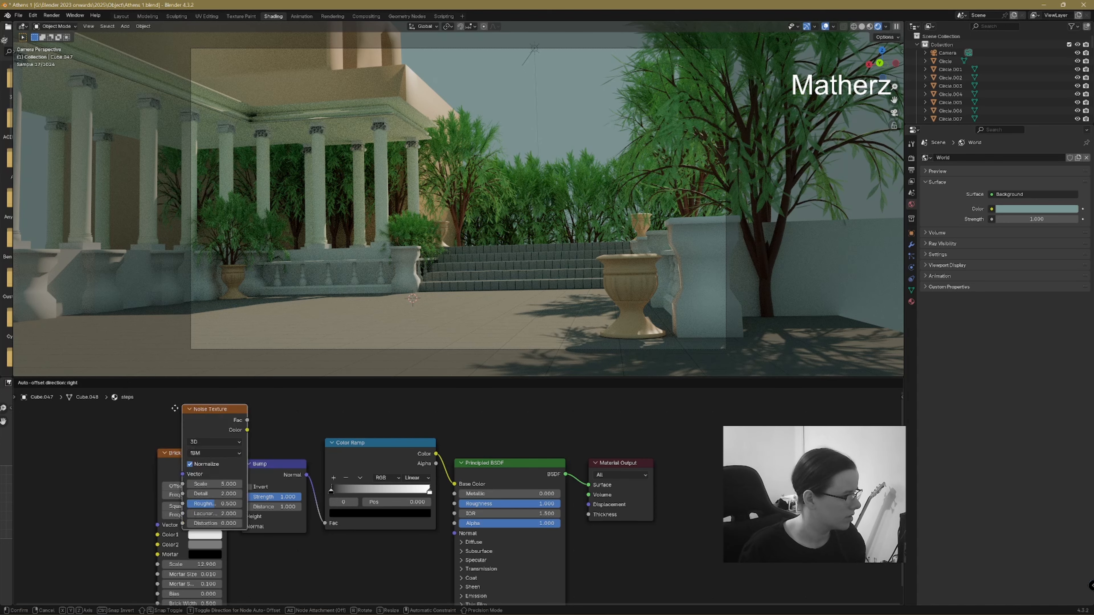
click(80, 462)
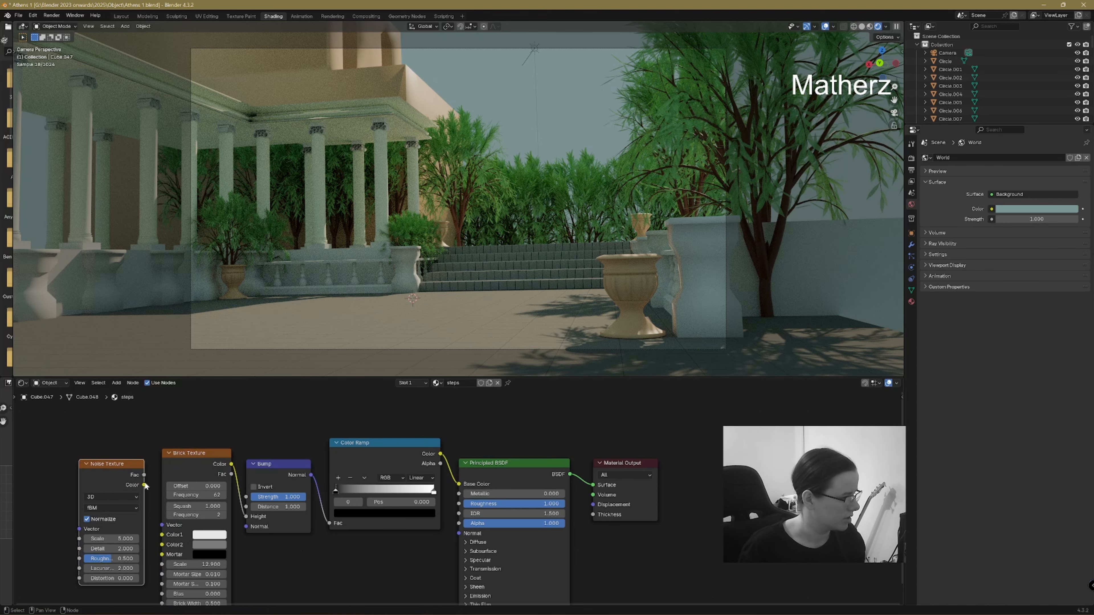
drag(144, 485, 136, 539)
key(ctrl+z)
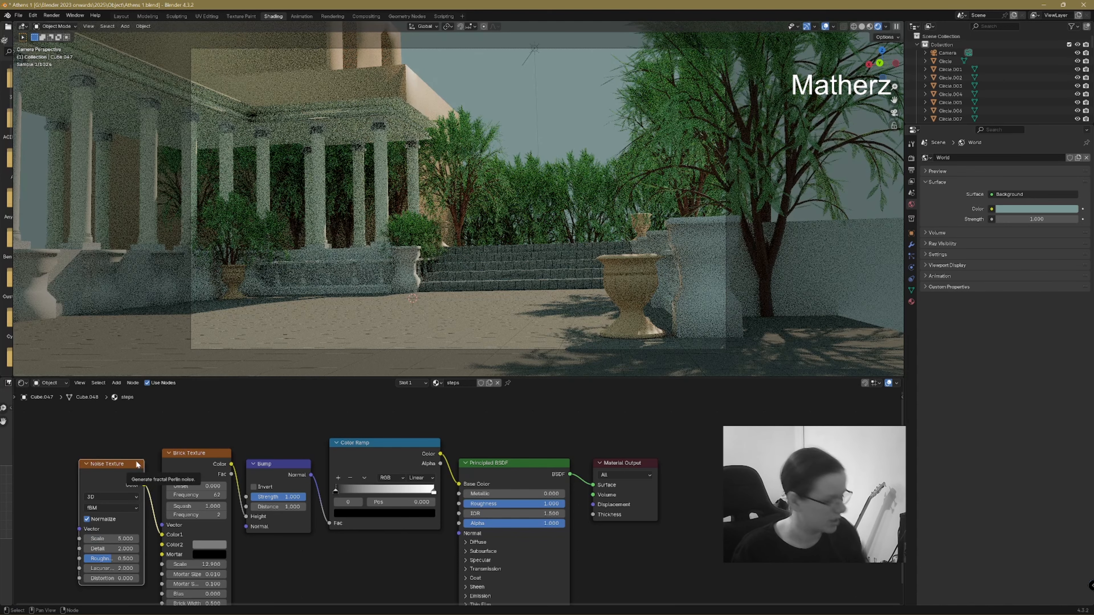
key(ctrl+z)
key(ctrl+z)
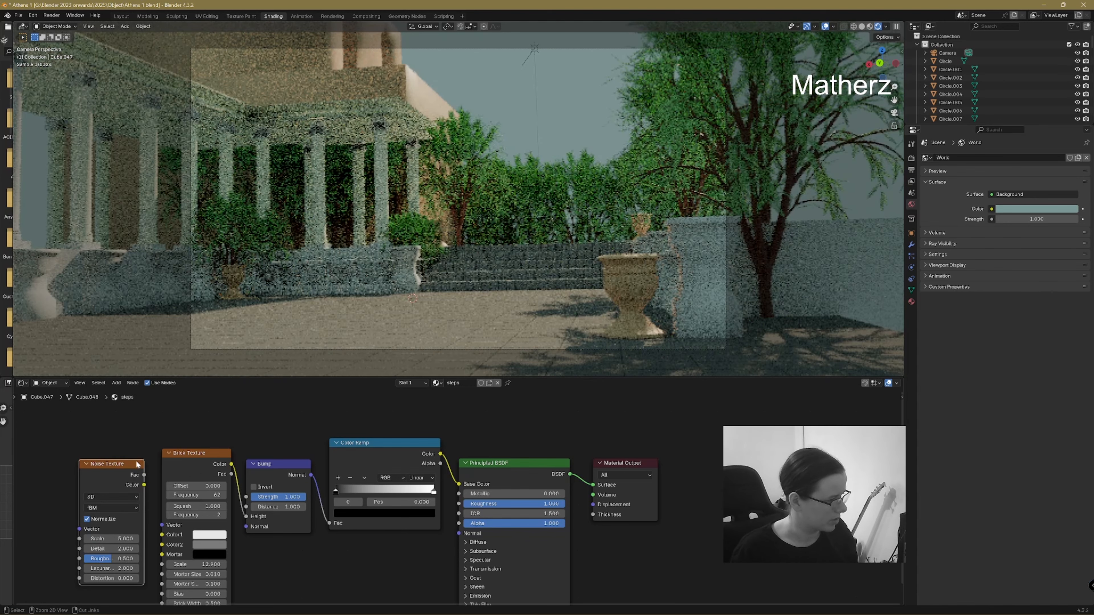
key(ctrl+z)
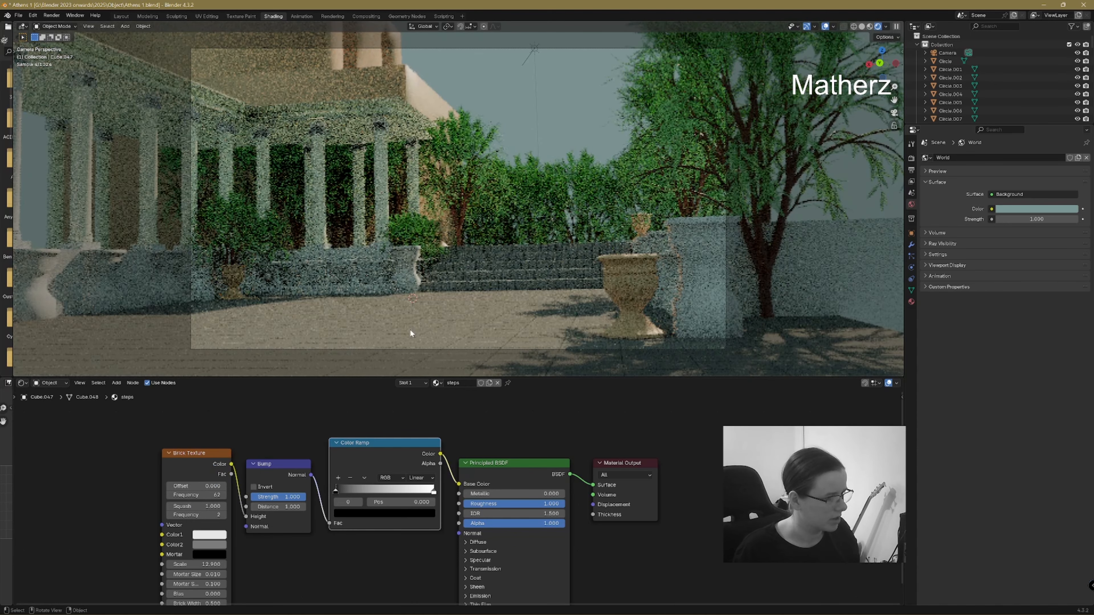
- Add a Noise Texture to the ground plane's material and connect its Color output to the Brick Texture's Color1
click(342, 290)
click(117, 383)
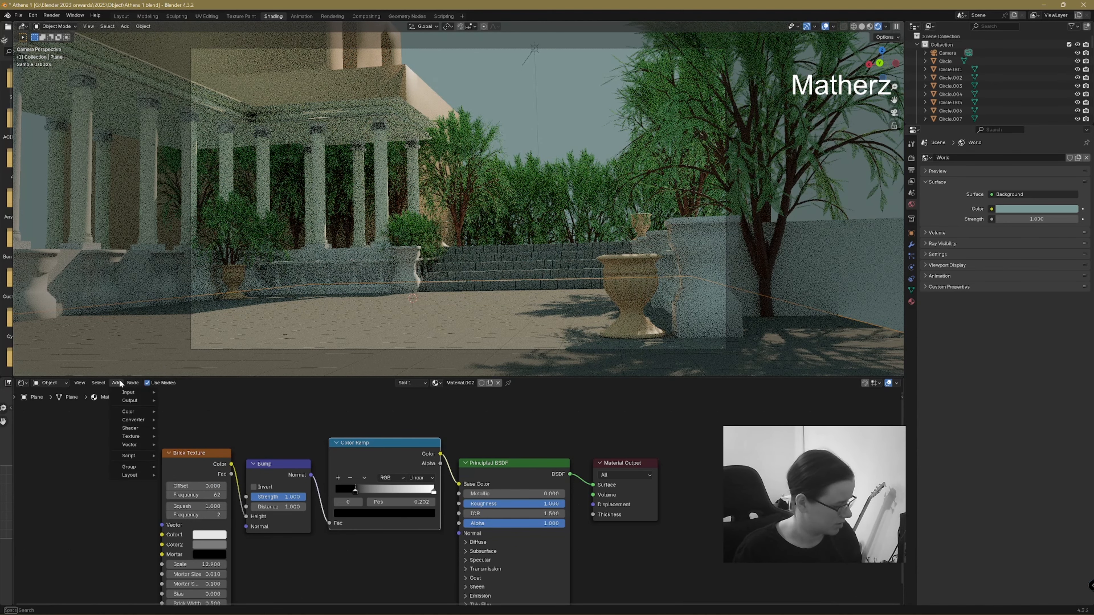
text(no)
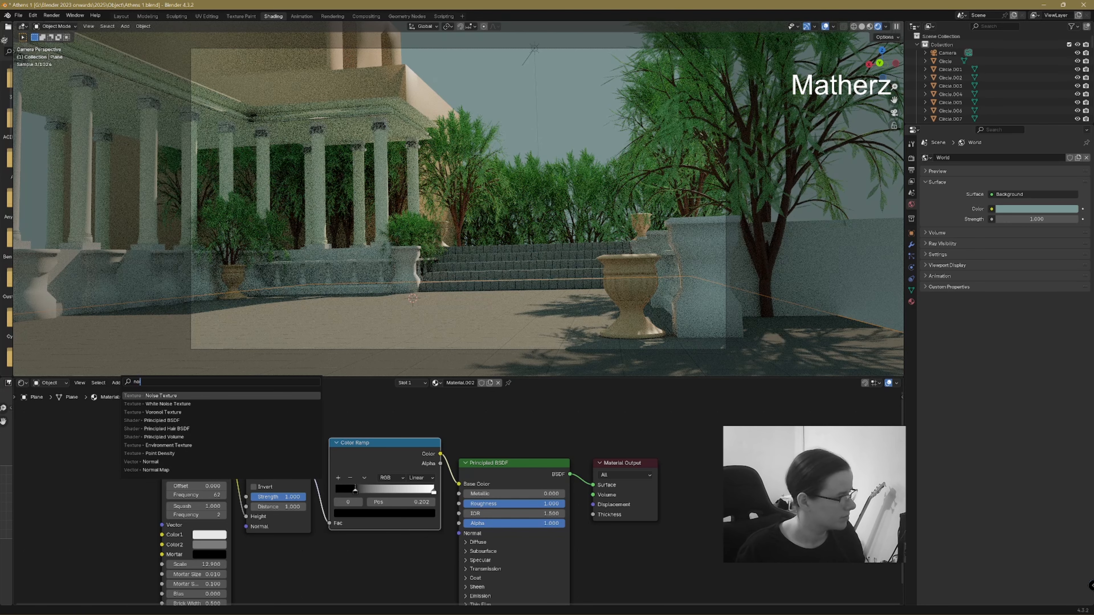
key(Return)
click(113, 471)
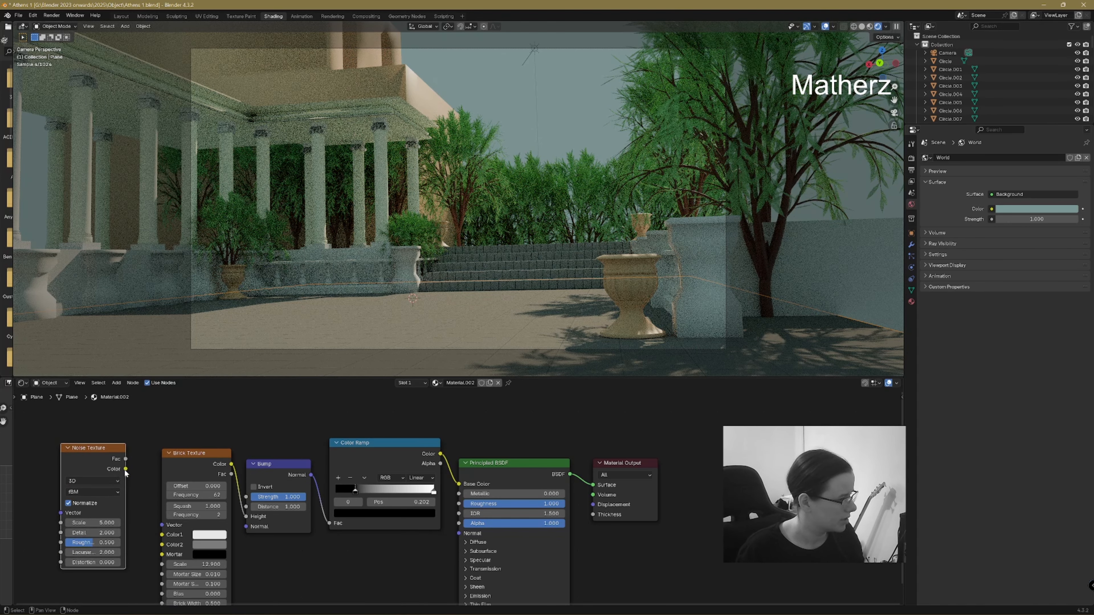
drag(126, 469, 161, 535)
- Set the ground material's Noise Texture scale to 1000
click(100, 523)
text(310.1)
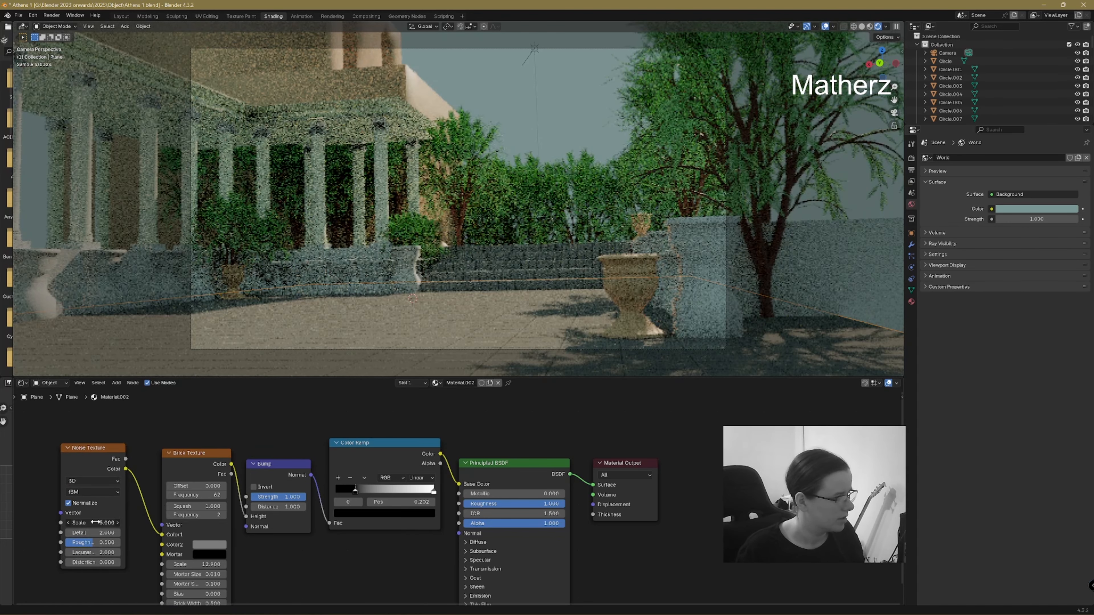
key(Return)
drag(100, 523, 125, 523)
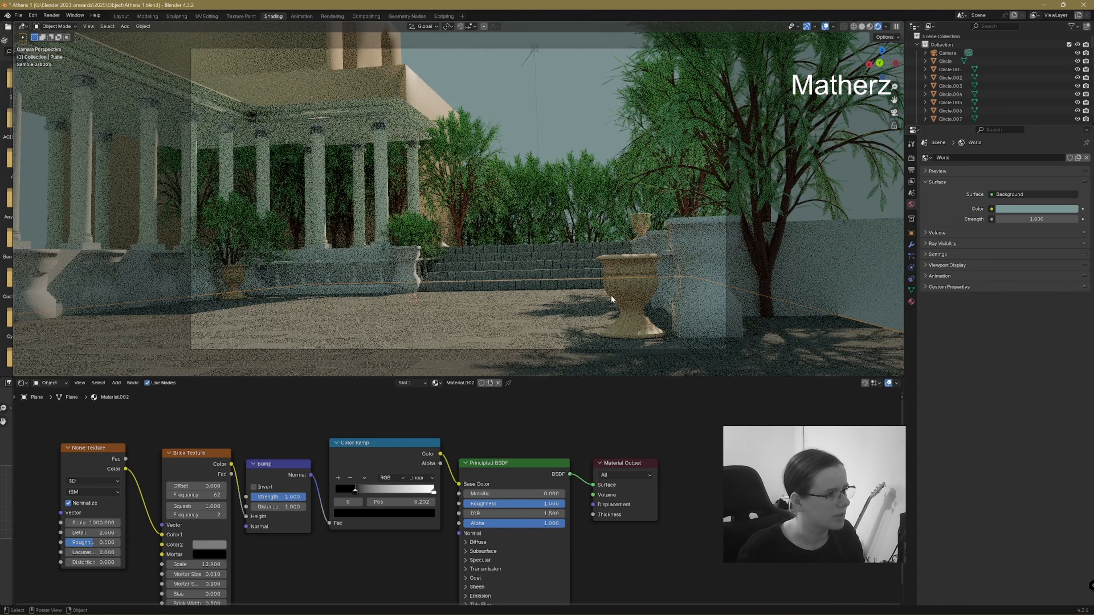
- Shift the Color Ramp's black stop to about 0.236 and raise the ground material's metallic value to about 0.15
drag(111, 448, 81, 446)
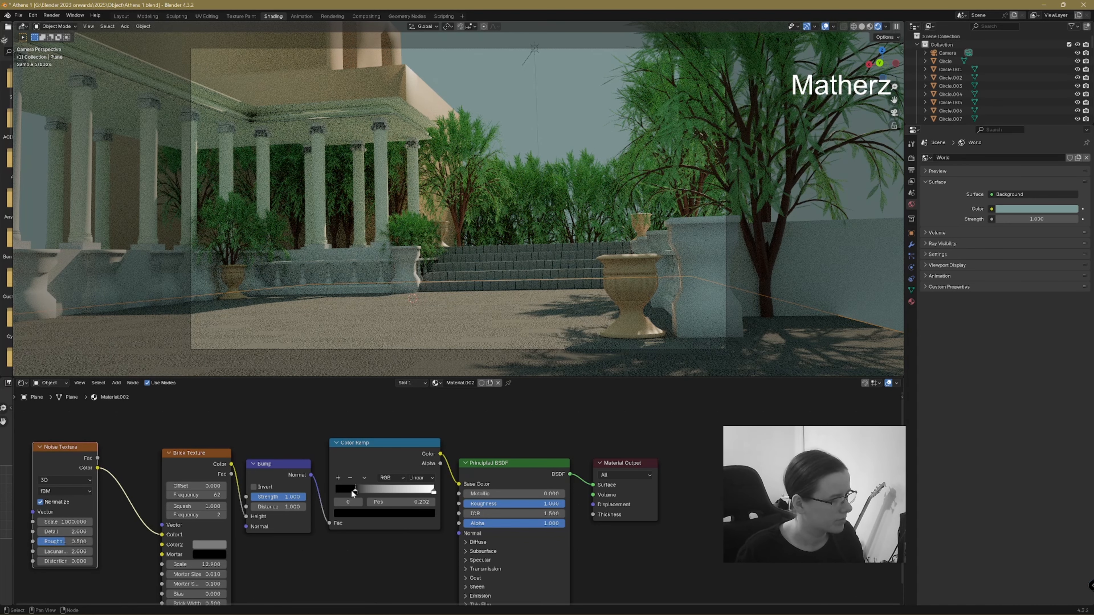
drag(355, 490, 359, 491)
drag(503, 494, 518, 494)
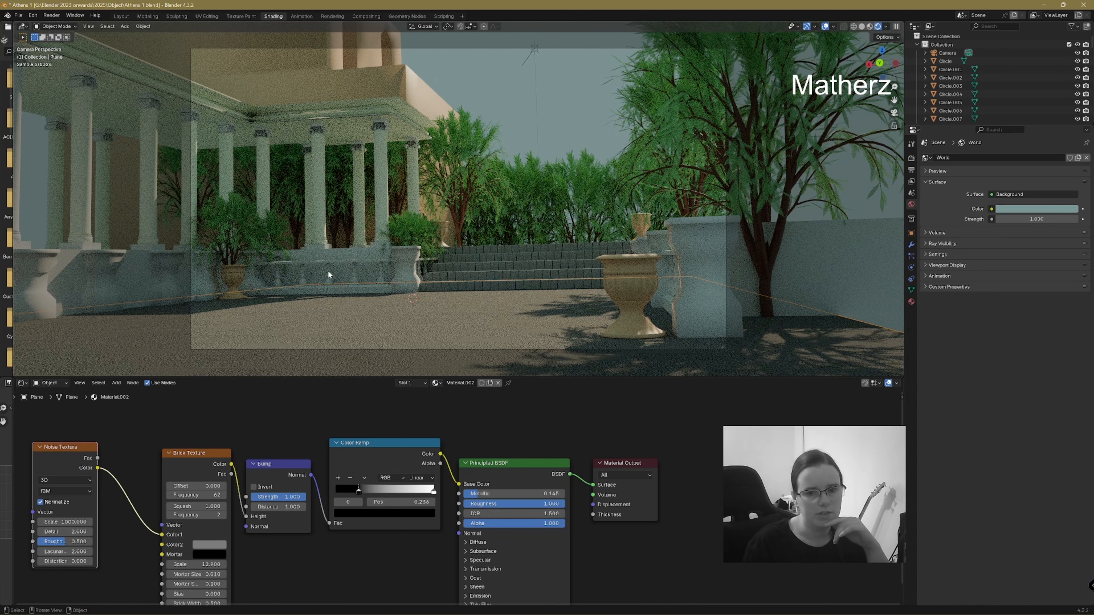
- Assign Material.001 to the wall block behind the balustrade
click(344, 274)
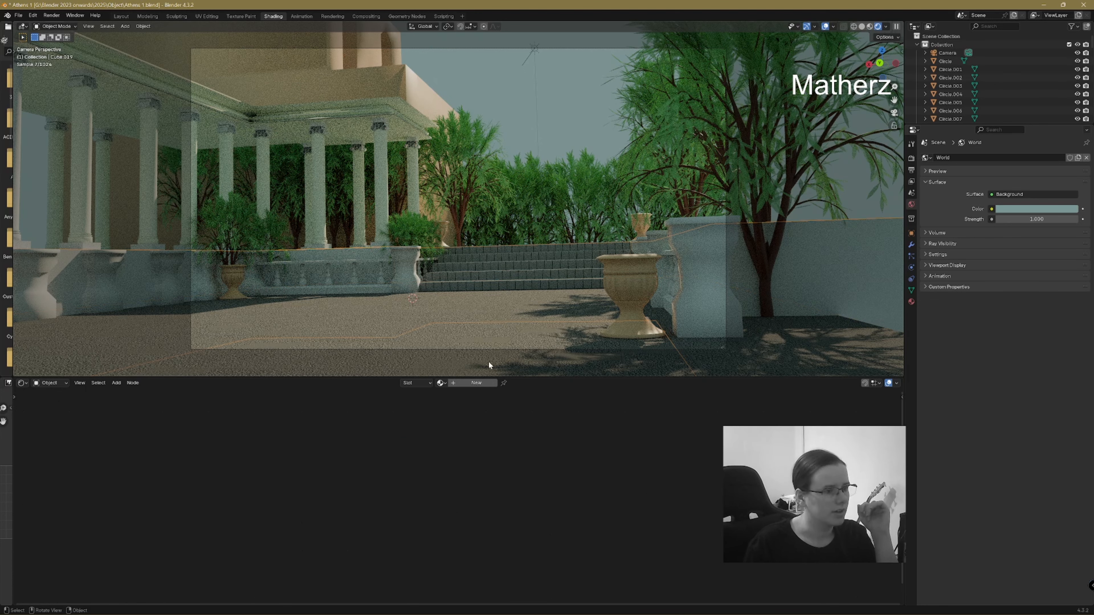
click(440, 383)
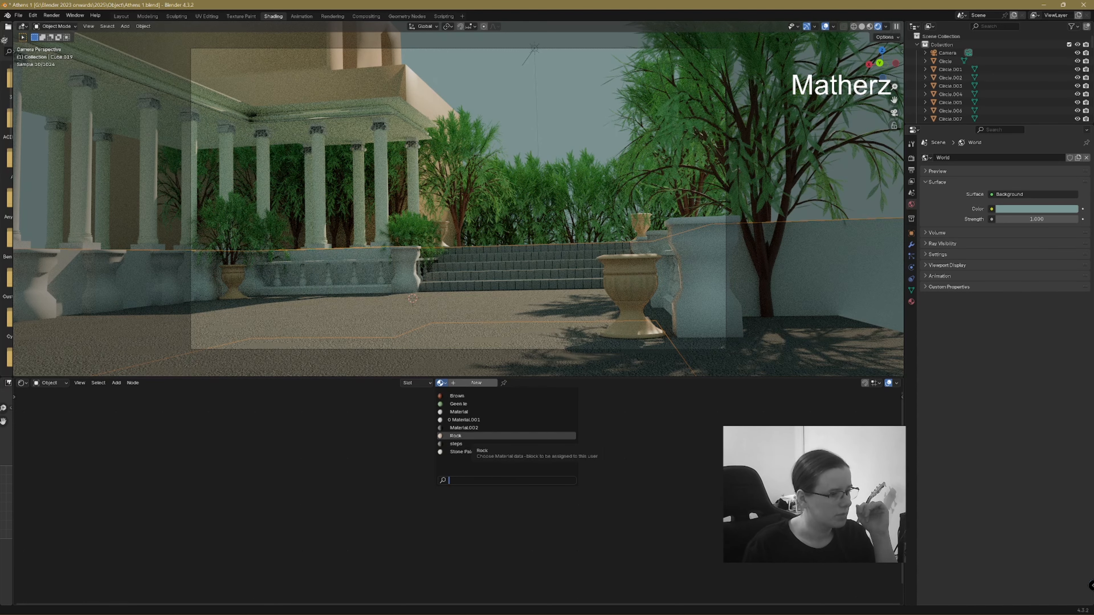
click(487, 418)
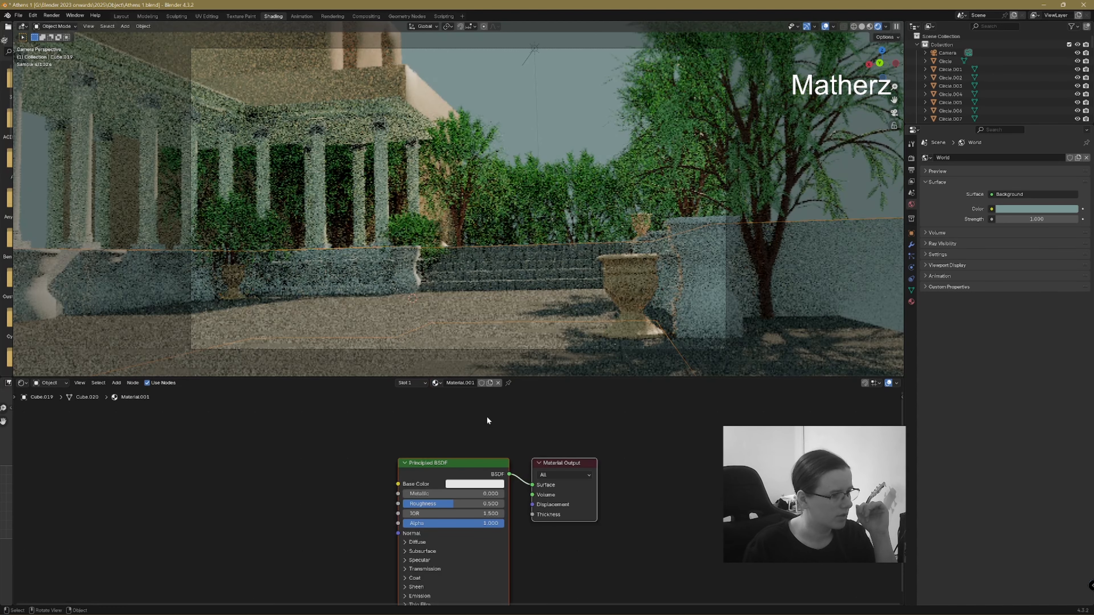
- Rename the ground plane's material as floor
click(412, 326)
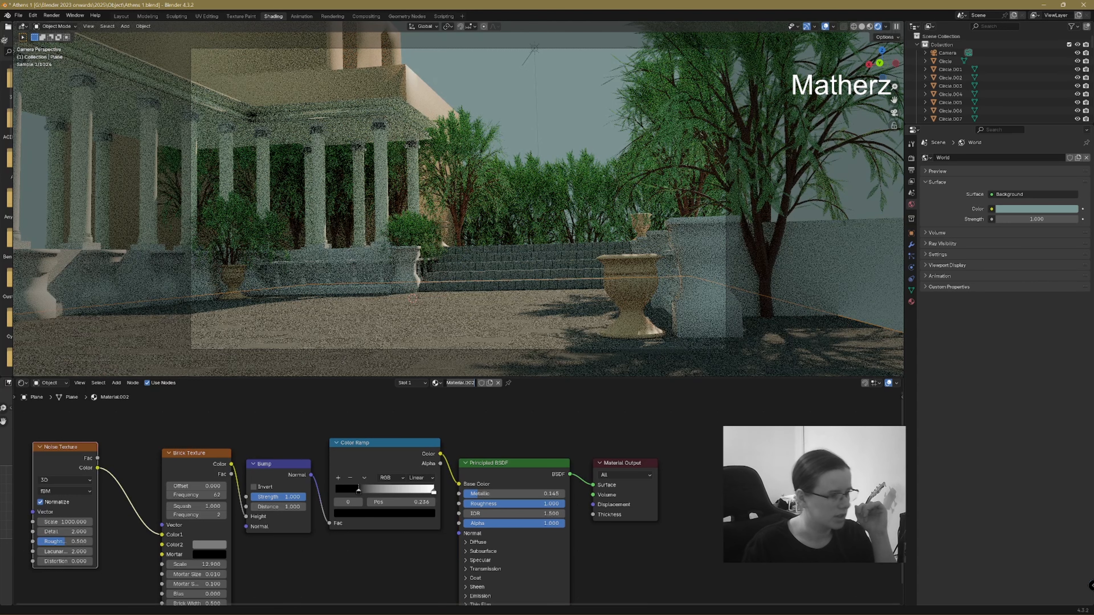
double_click(460, 382)
text(floo)
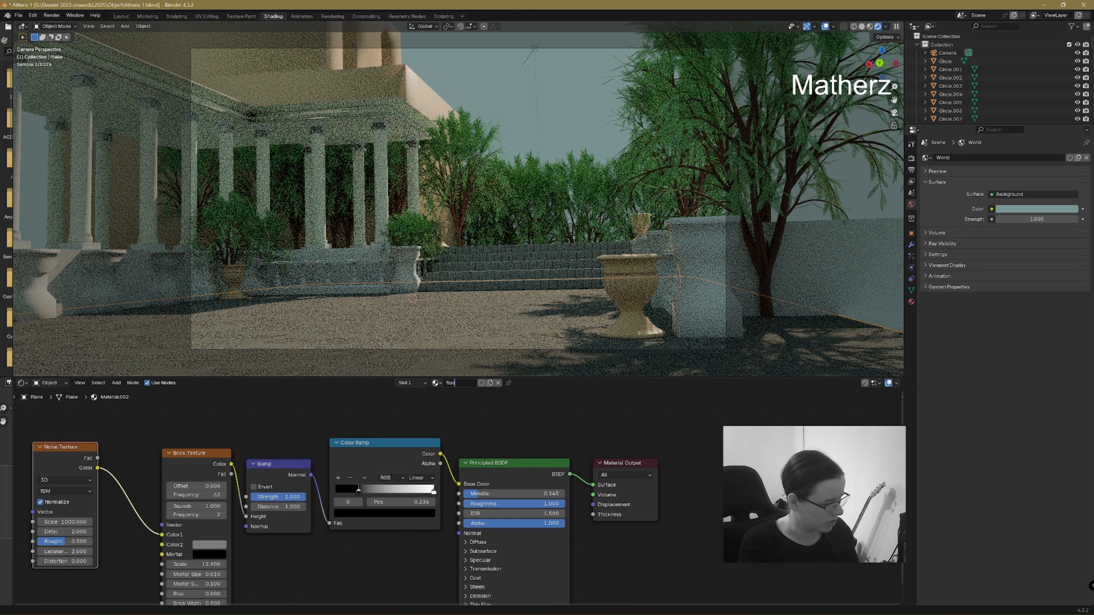
text(r)
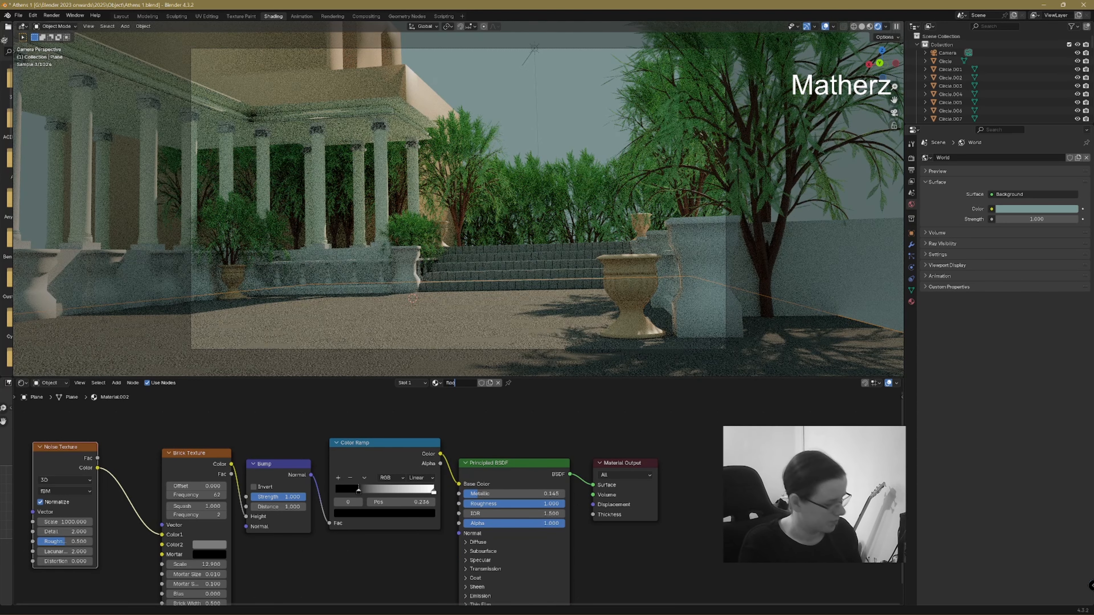
key(Return)
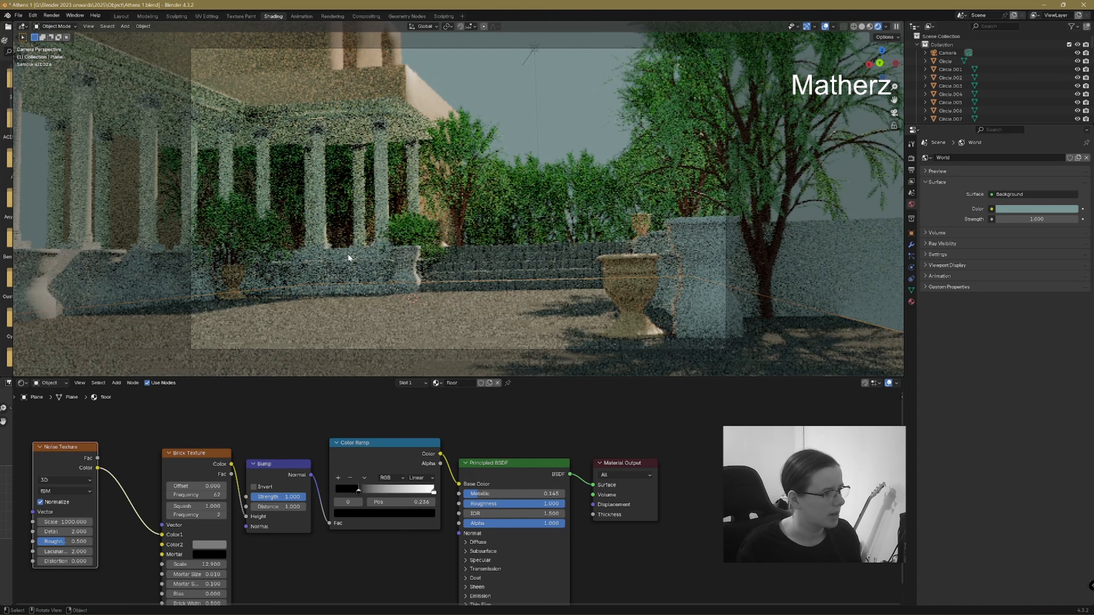
- Assign the floor material to the wall block behind the balustrade
click(343, 252)
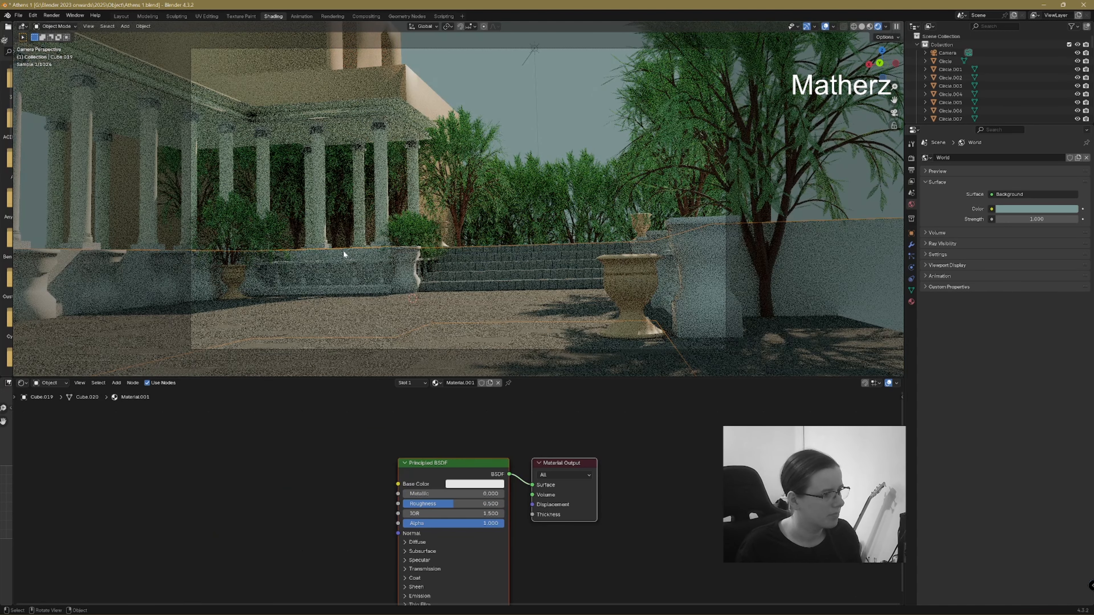
click(436, 383)
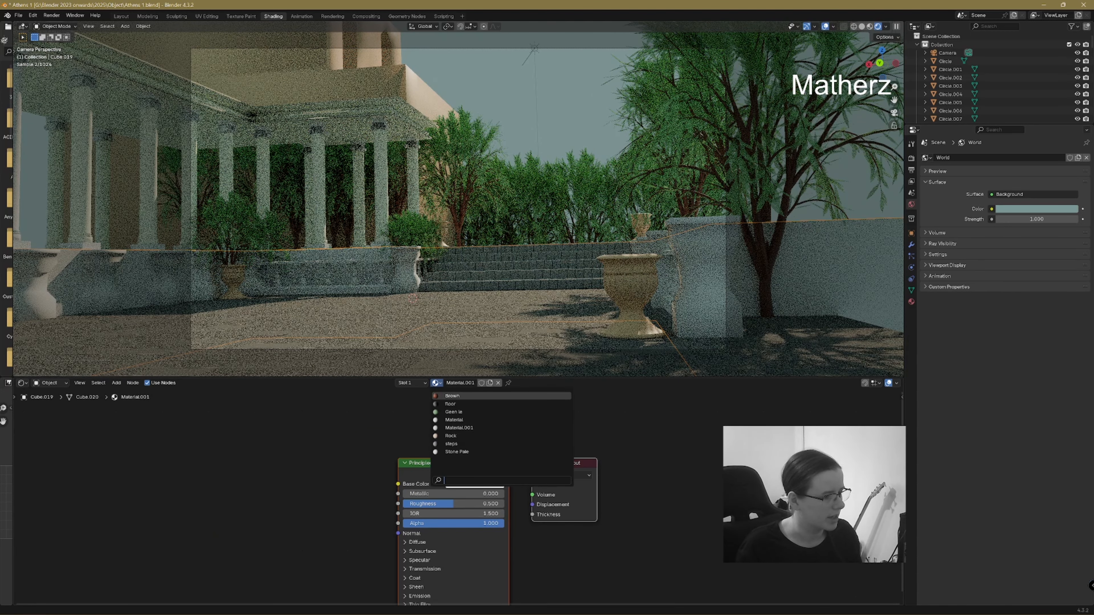
click(472, 407)
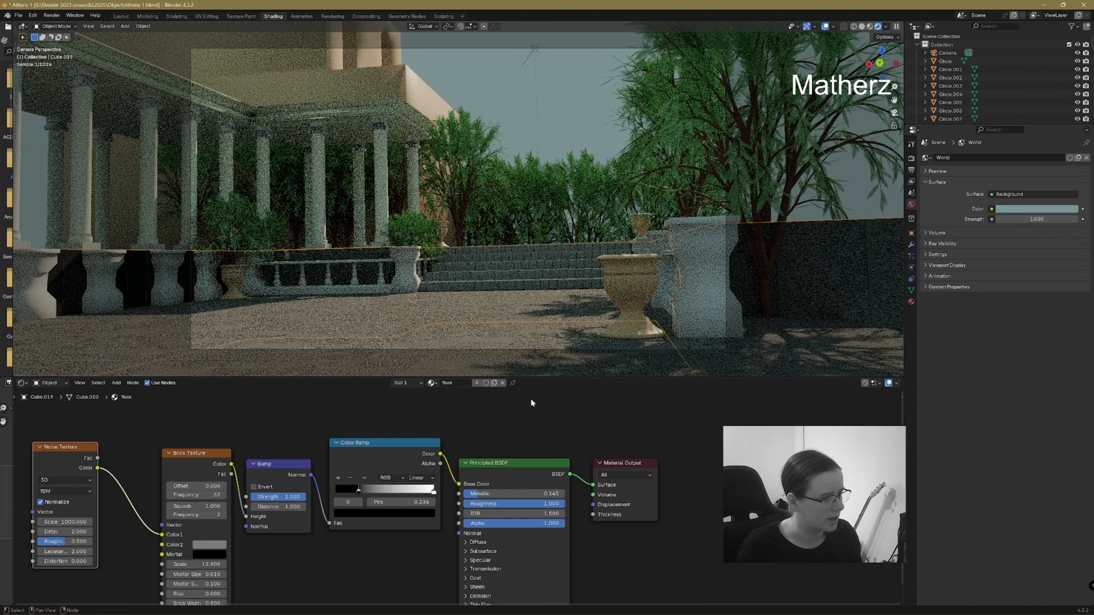
- Make a separate copy of the wall block's material and name it floor 2
click(494, 383)
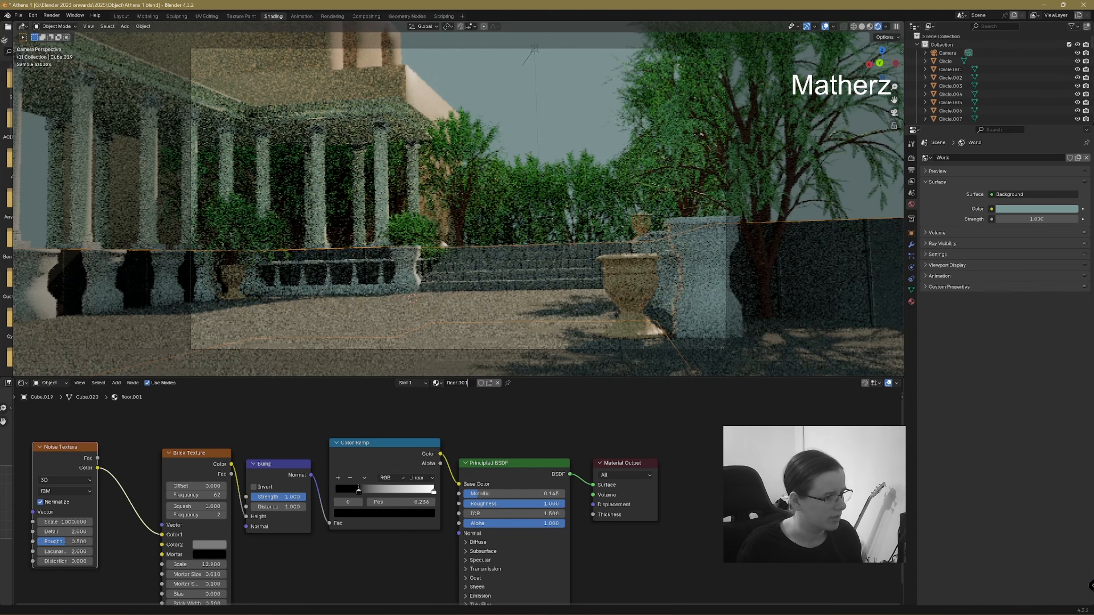
key(BackSpace)
key(BackSpace)
key(BackSpace)
key(BackSpace)
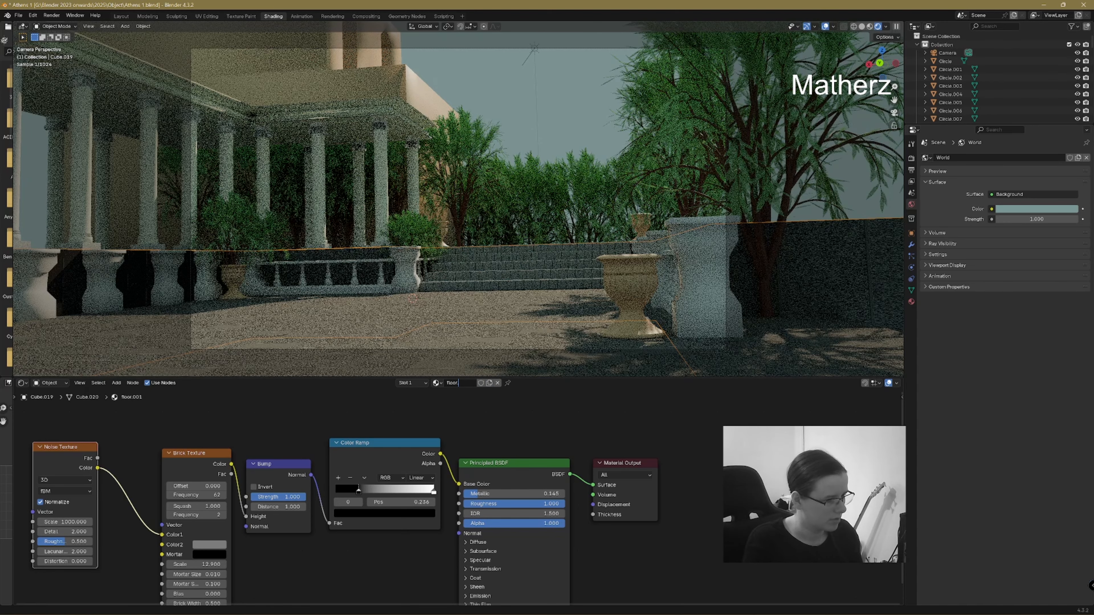
text(2)
key(Return)
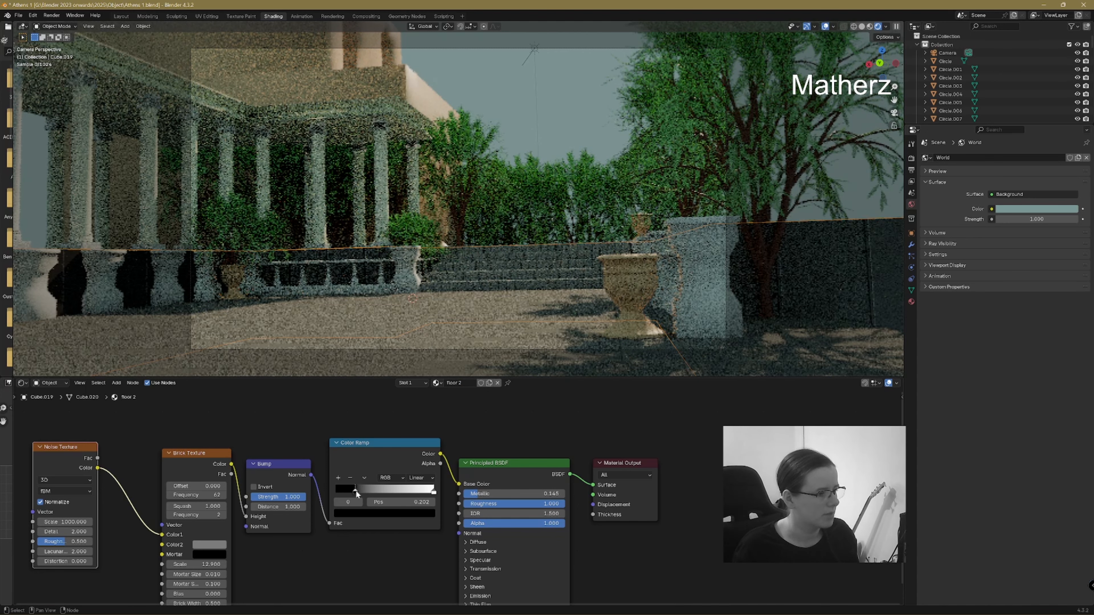
- Set the floor 2 Color Ramp's black stop to position 0 and its white stop to about 0.63
drag(356, 490, 329, 489)
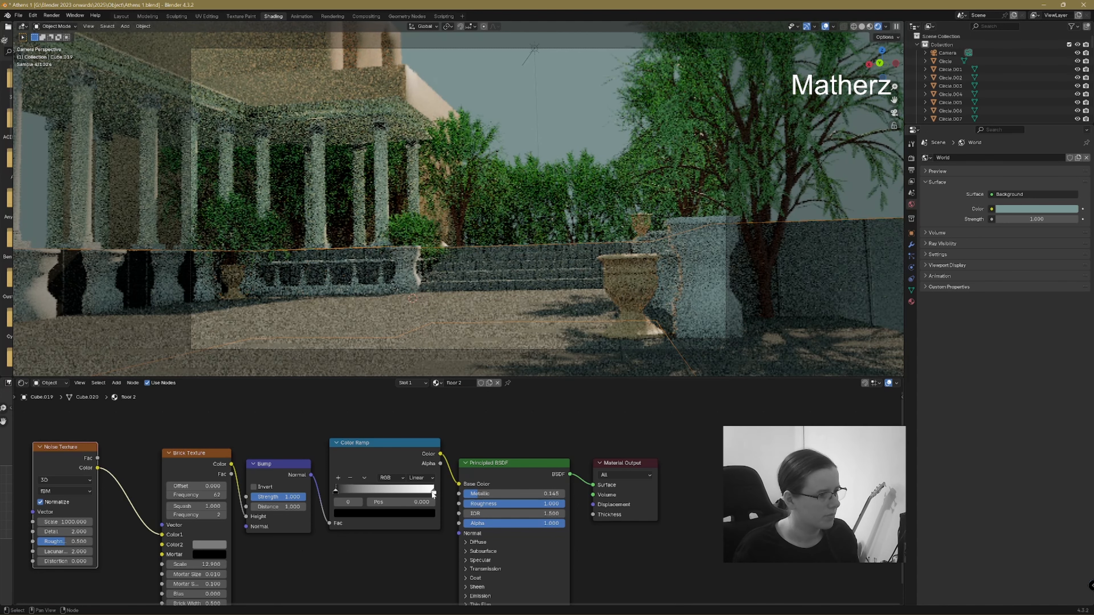
drag(433, 491, 397, 491)
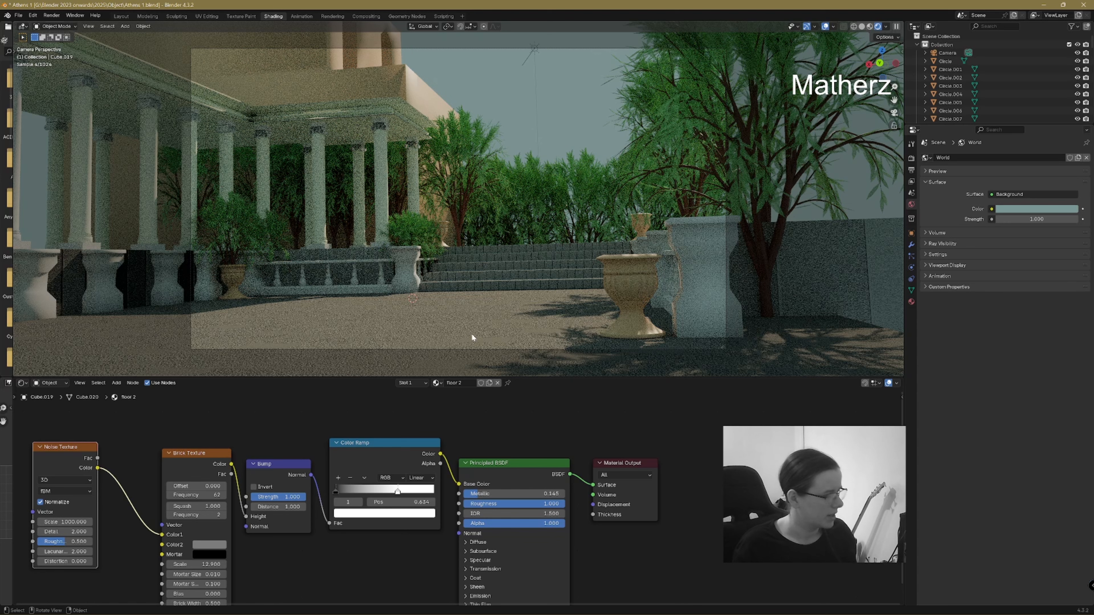
- Duplicate the Noise Texture in the ground's floor material and place the copy below the original
click(509, 319)
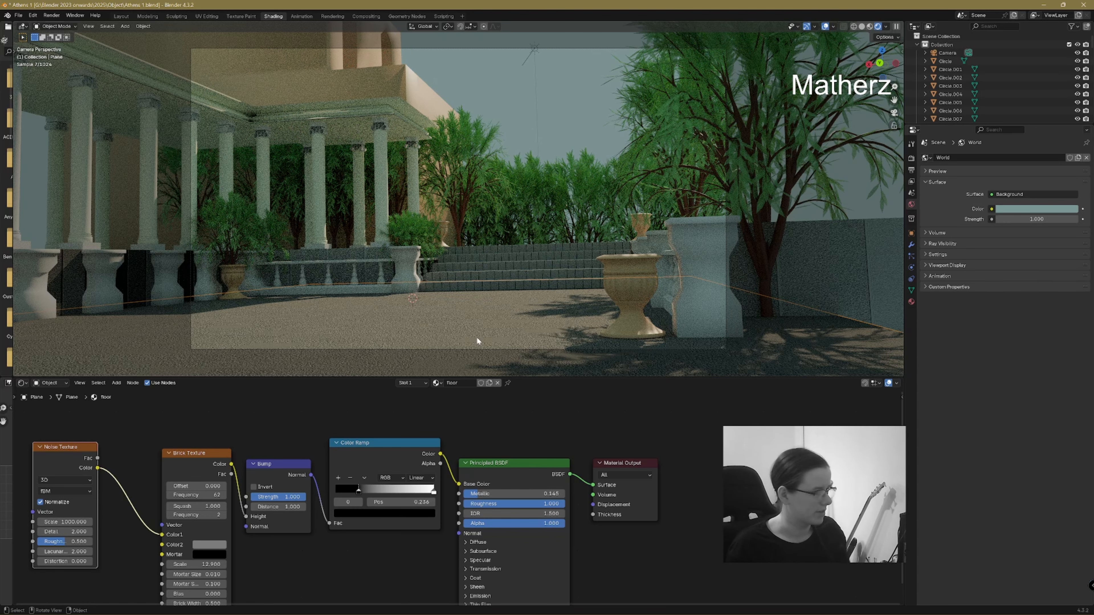
middle_drag(236, 490, 373, 442)
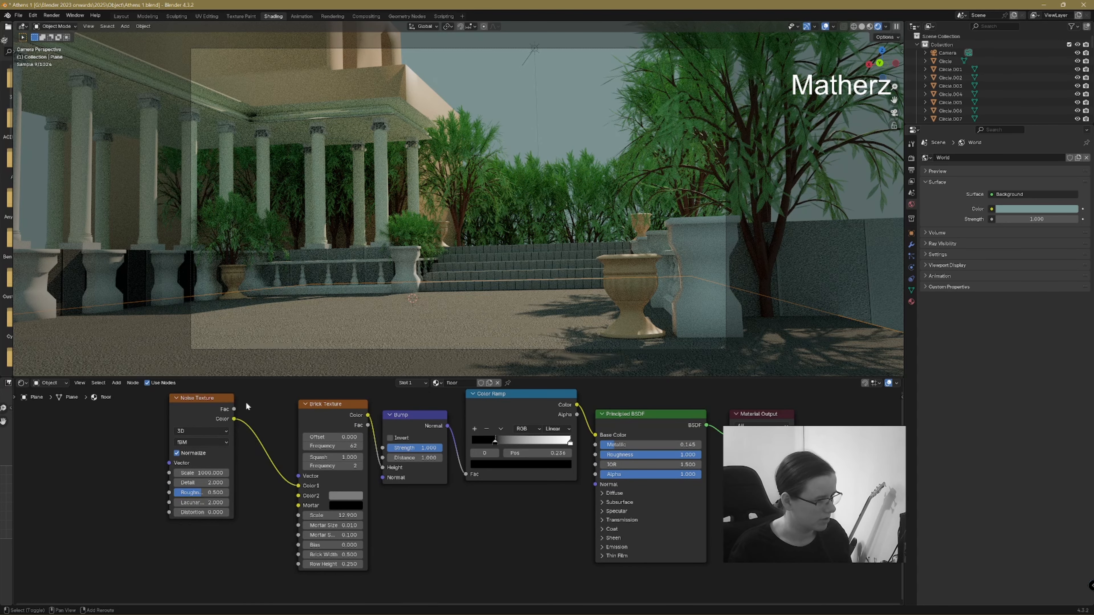
drag(218, 399, 256, 405)
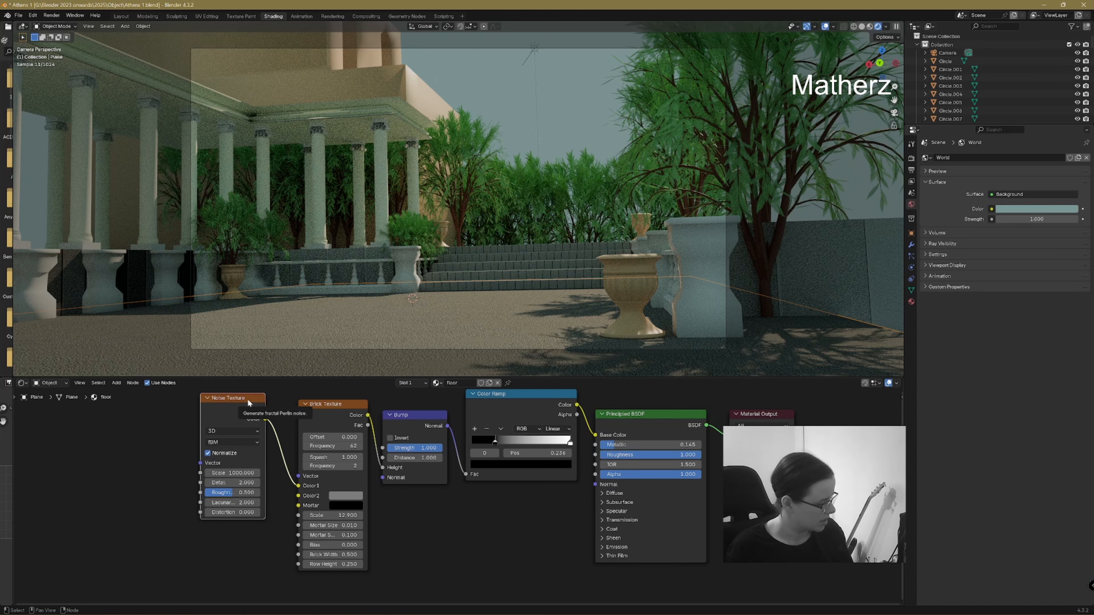
key(shift+d)
click(229, 531)
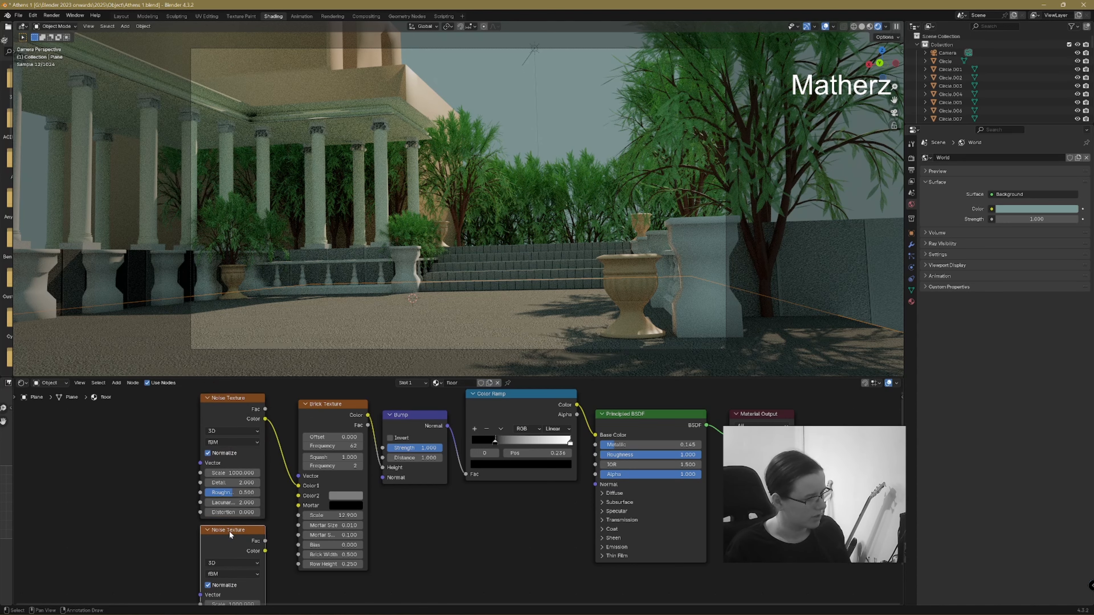
- Connect the duplicate Noise Texture's Color output to the Brick Texture's Color2 and lower the duplicate's scale to about 936
drag(266, 551, 298, 495)
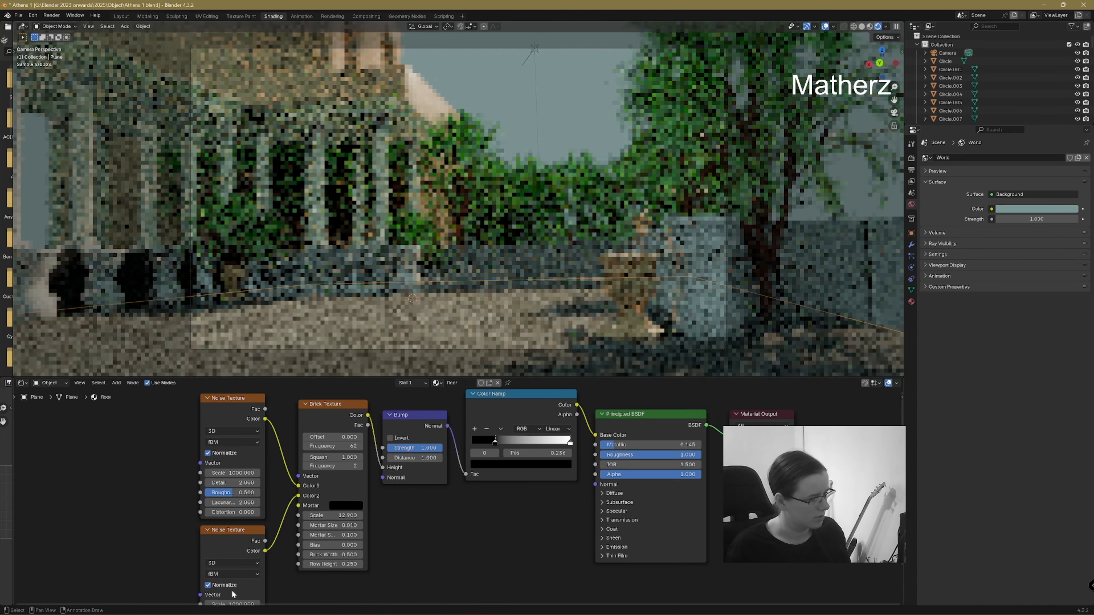
shift+middle_drag(244, 547, 245, 506)
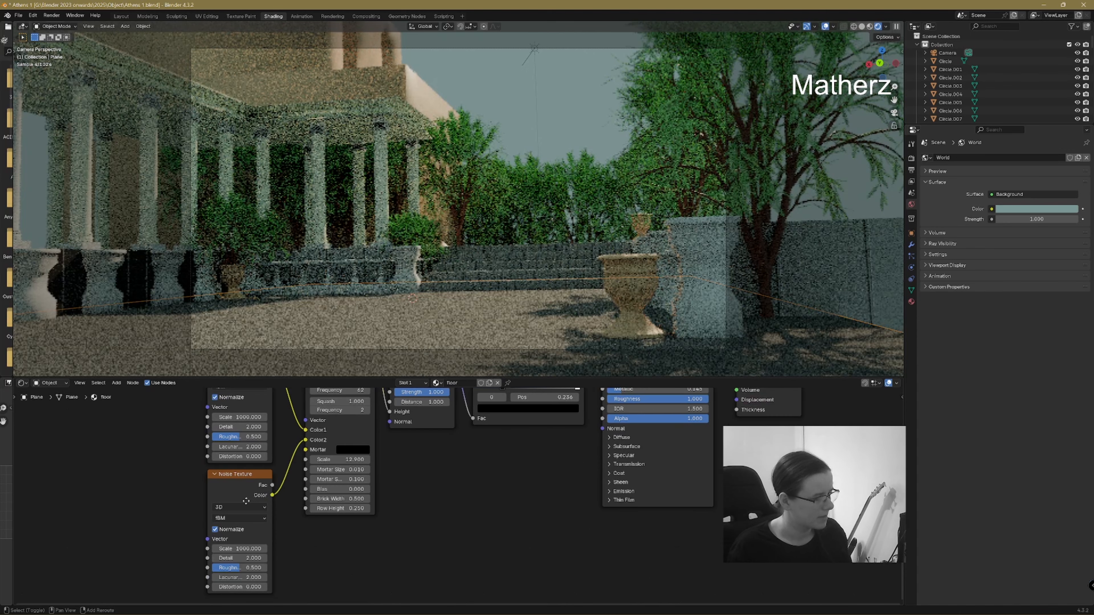
drag(239, 548, 233, 548)
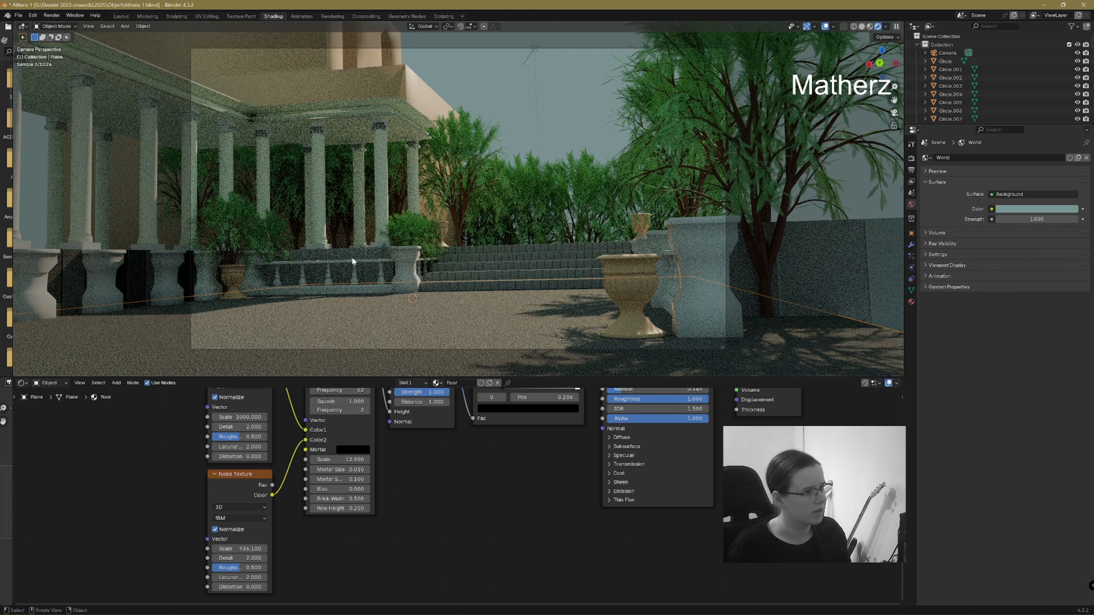
- Create a new material for the balustrade pedestal beside the steps
click(407, 258)
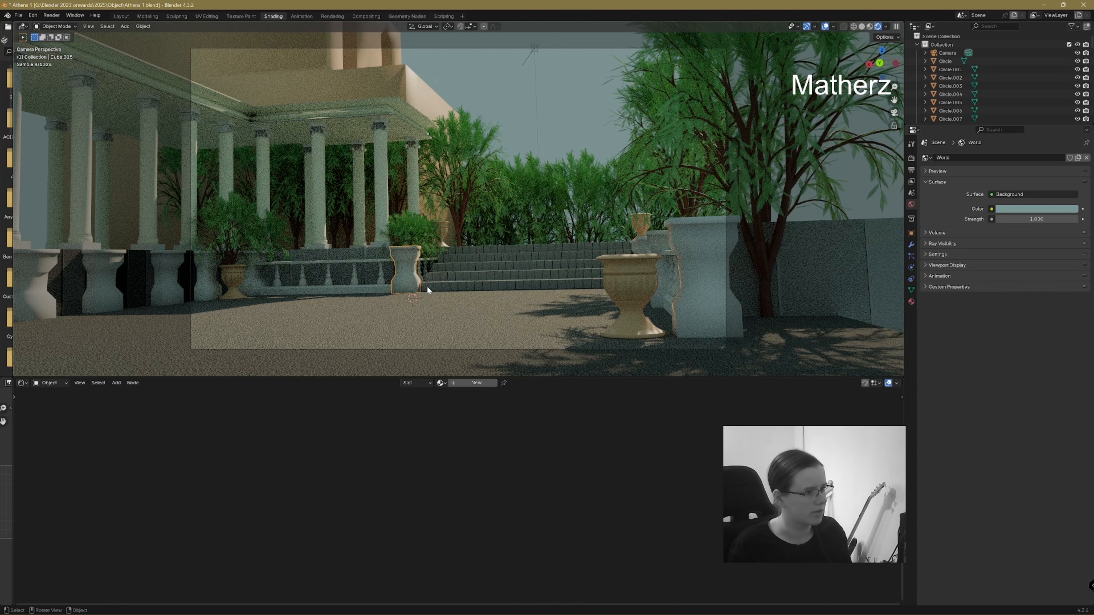
click(464, 387)
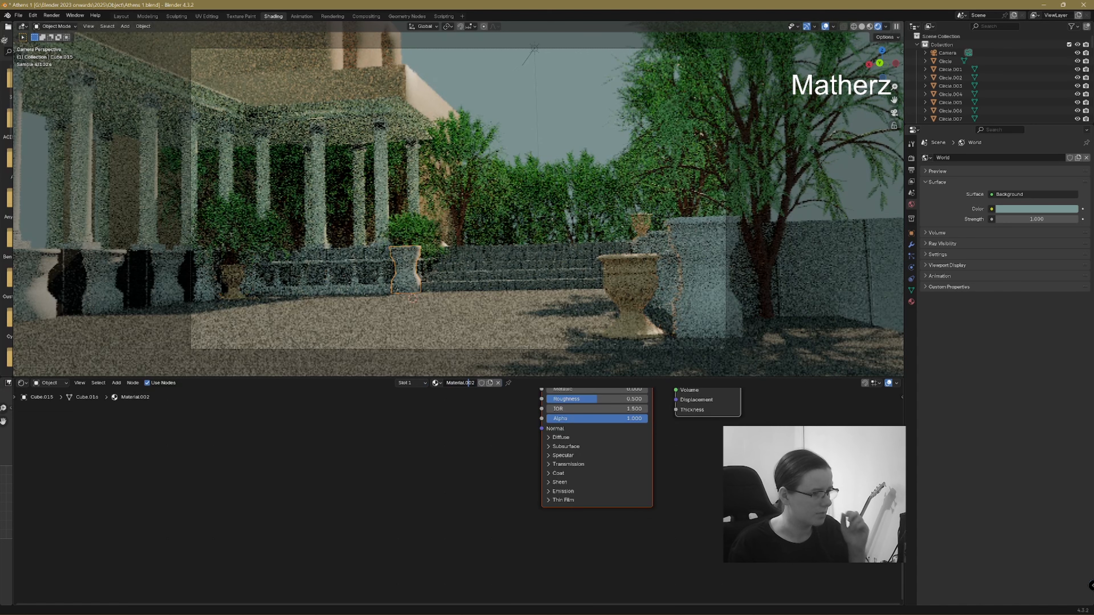
- Rename the pedestal's material to "Pillar light"
double_click(468, 382)
text(P)
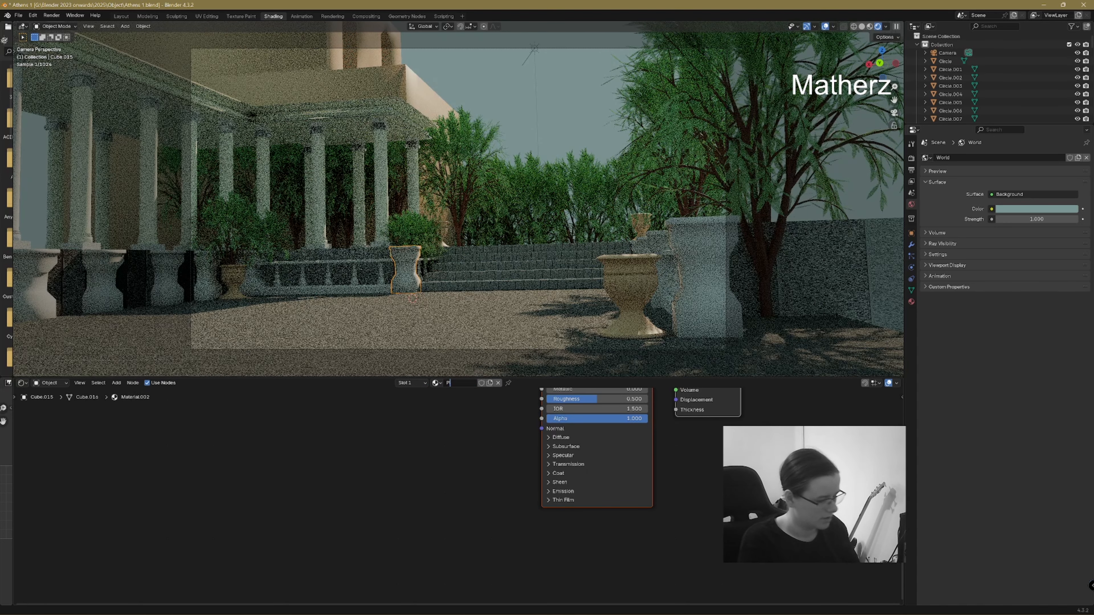
text(illar light)
key(Return)
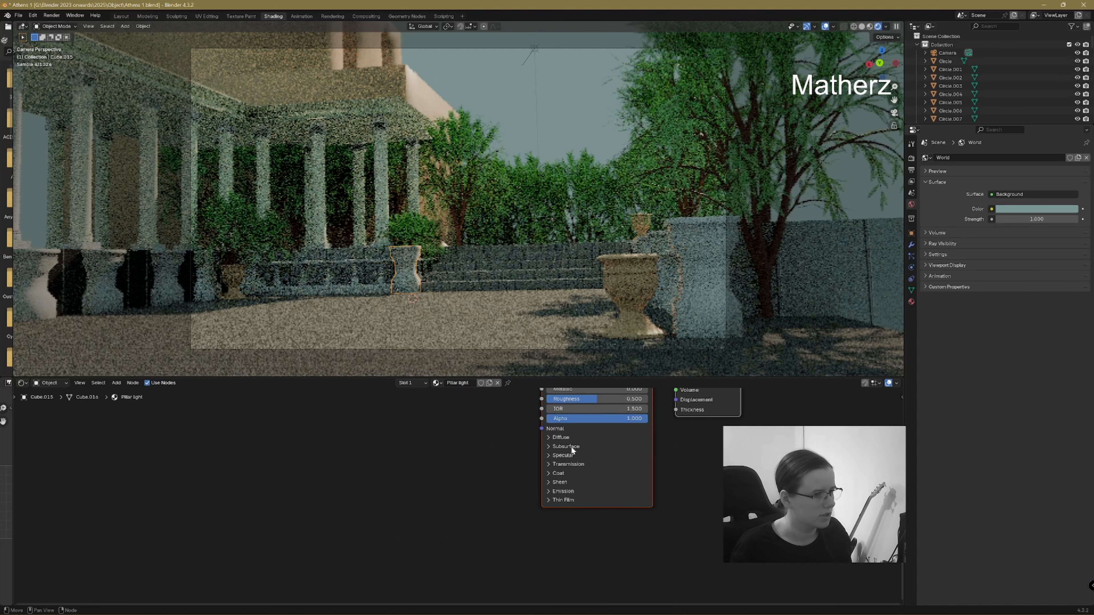
- Add a Noise Texture node and connect its Color output to the Principled BSDF's Base Color
middle_drag(595, 438, 608, 499)
click(116, 383)
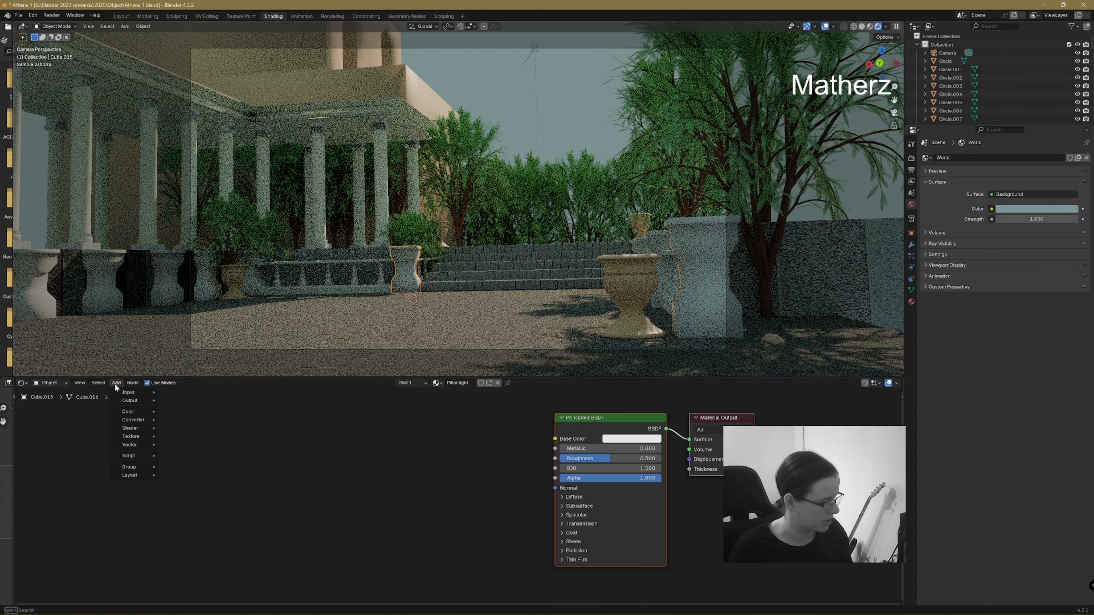
text(noise)
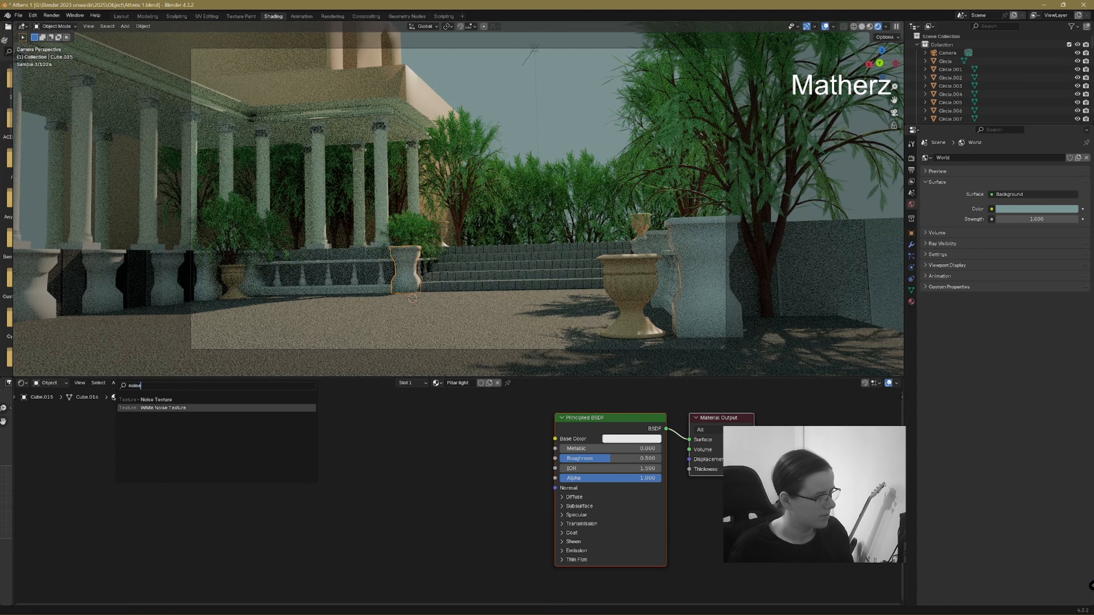
key(Return)
click(388, 416)
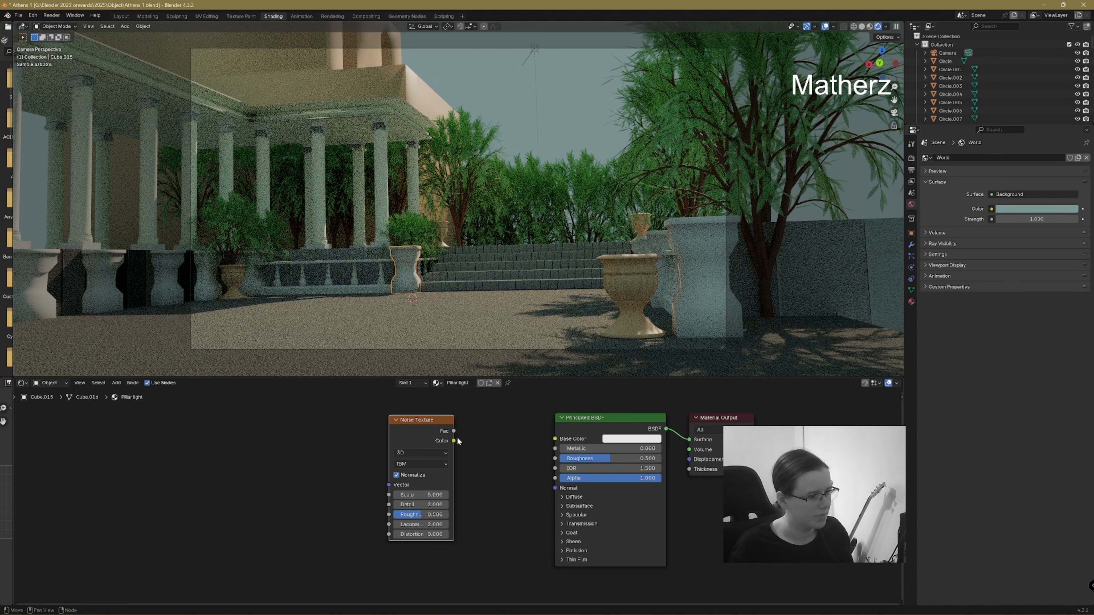
drag(453, 441, 555, 439)
- Insert a Bump node between the Noise Texture and Principled BSDF, with the noise Color feeding the Bump's Height
click(117, 382)
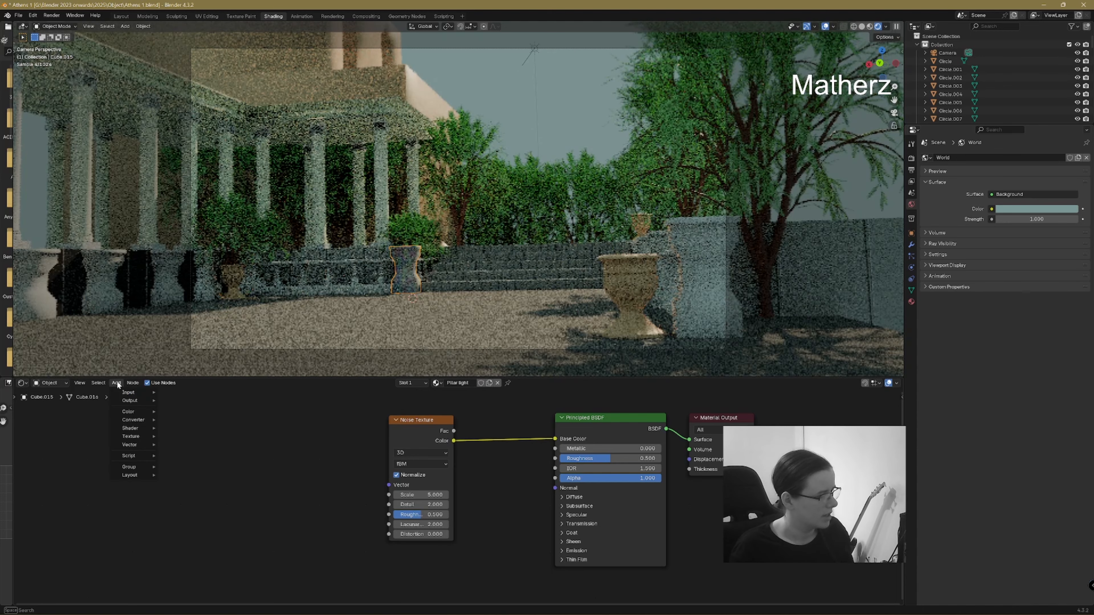
text(bump)
key(Return)
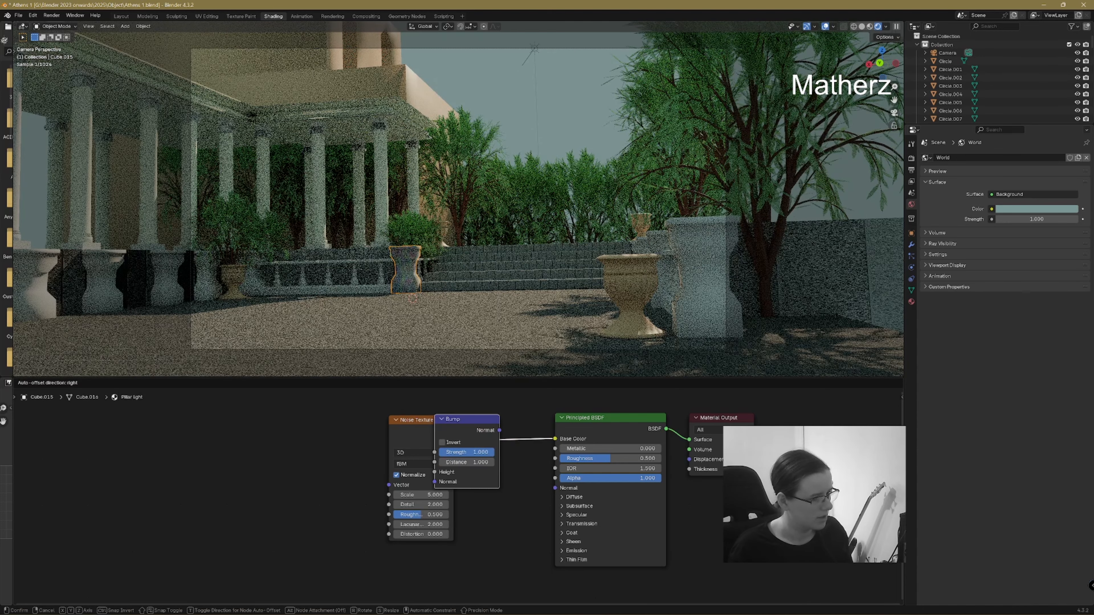
click(450, 456)
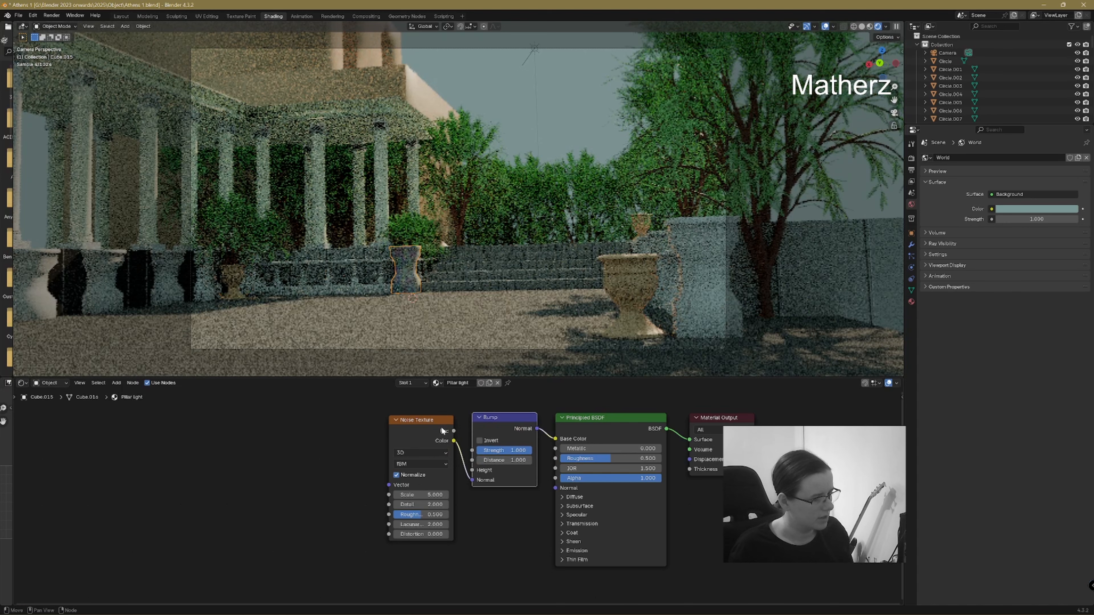
drag(475, 480, 472, 470)
- Move the Noise Texture and Bump nodes farther from the Principled BSDF and set the noise Scale to 84.2
drag(428, 421, 269, 414)
drag(505, 418, 347, 420)
drag(261, 494, 278, 494)
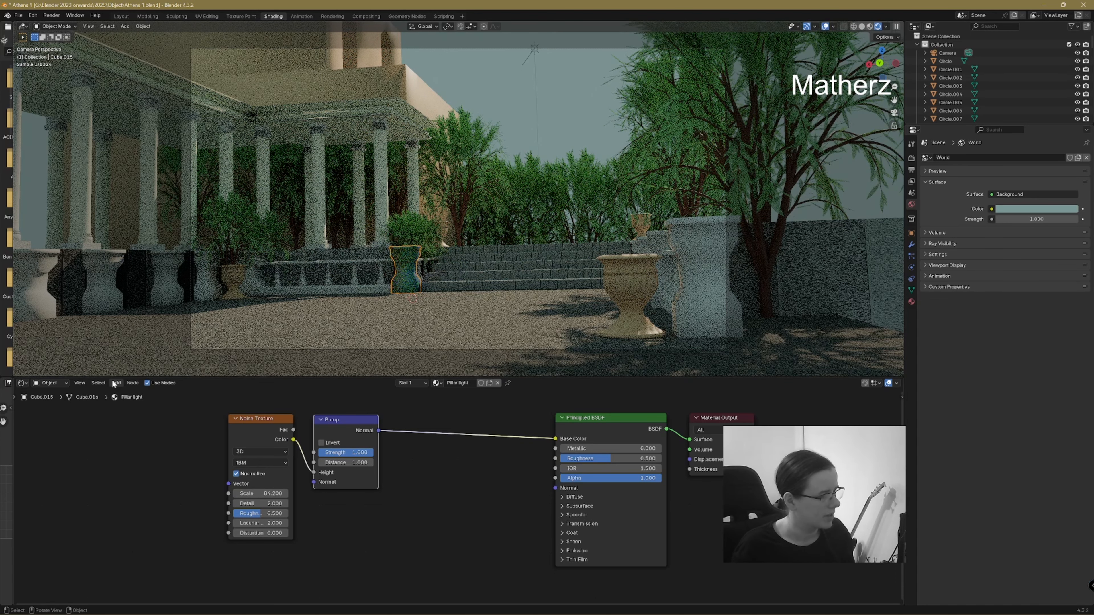
- Insert a Color Ramp node on the link between the Bump and Principled BSDF nodes
click(115, 382)
text(col)
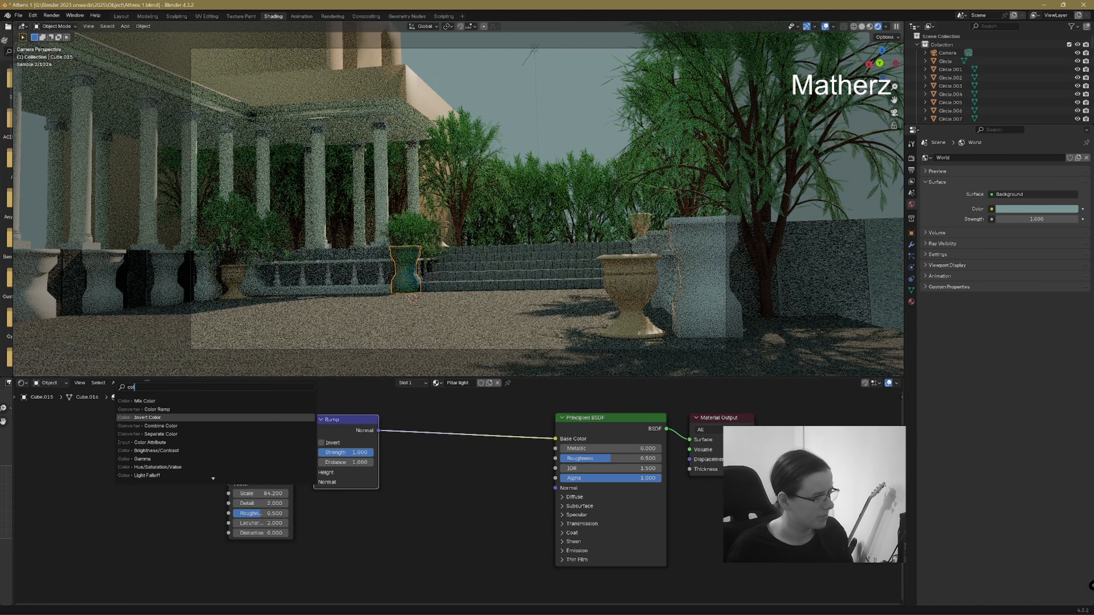
click(151, 409)
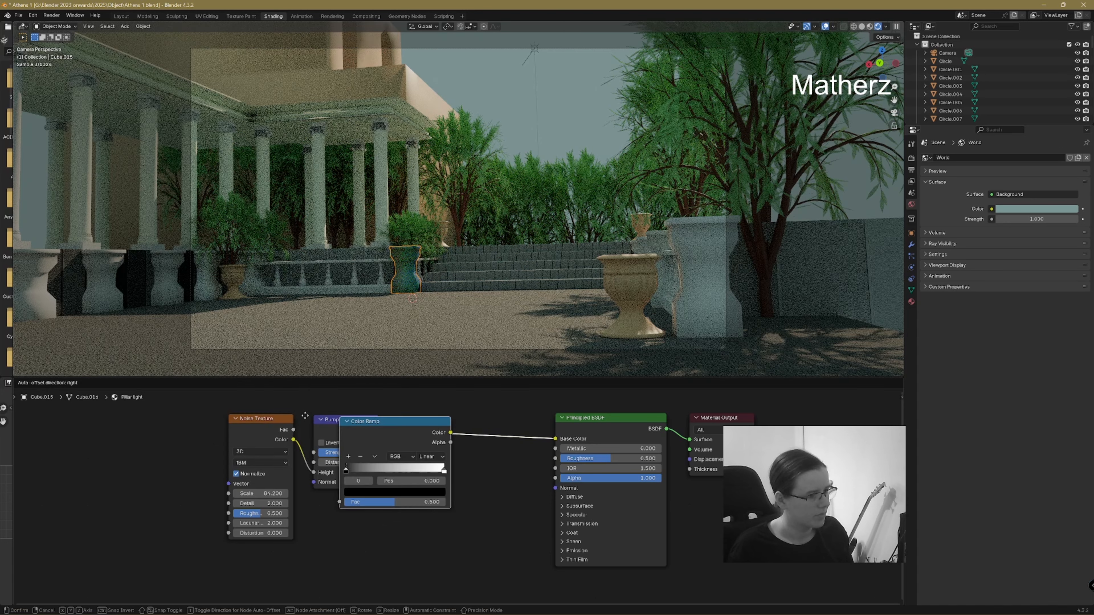
click(409, 406)
- Add a middle stop to the Color Ramp and colour it a bright pale yellow
click(423, 443)
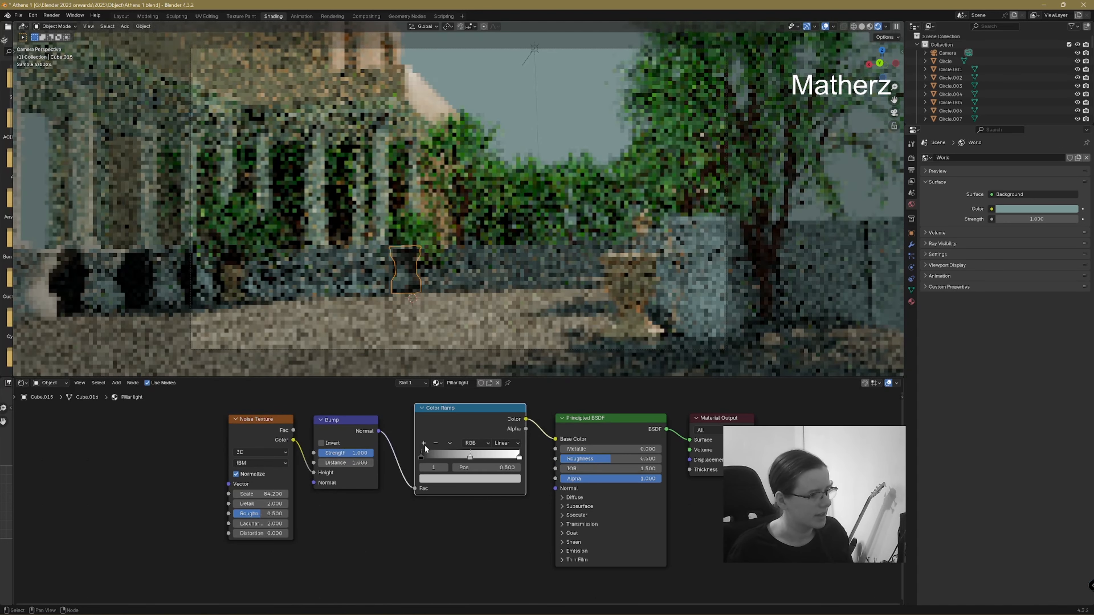
click(470, 478)
click(449, 375)
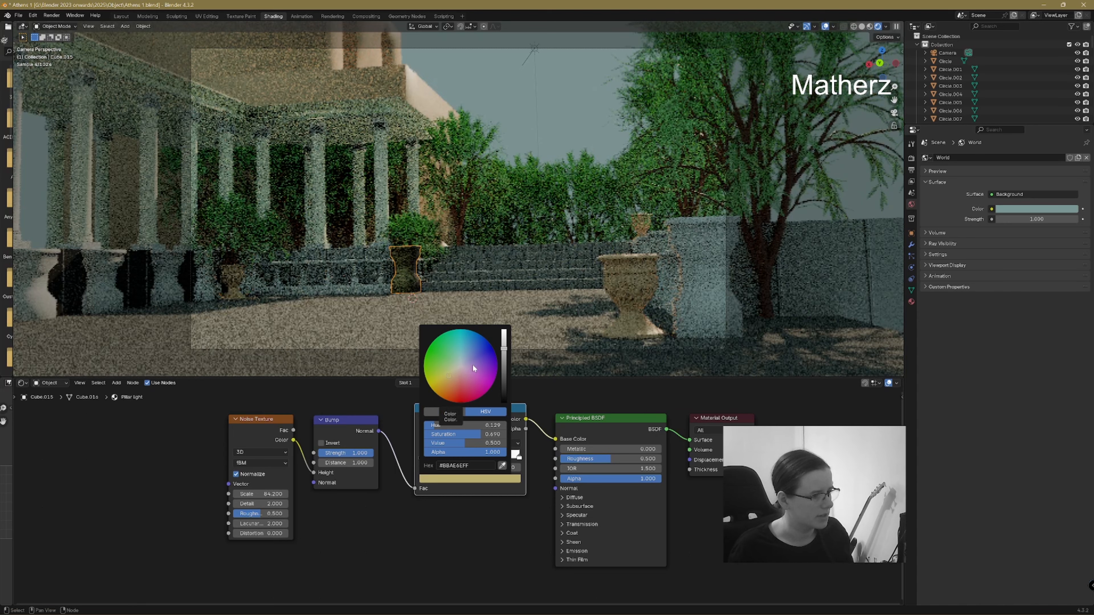
drag(504, 350, 504, 330)
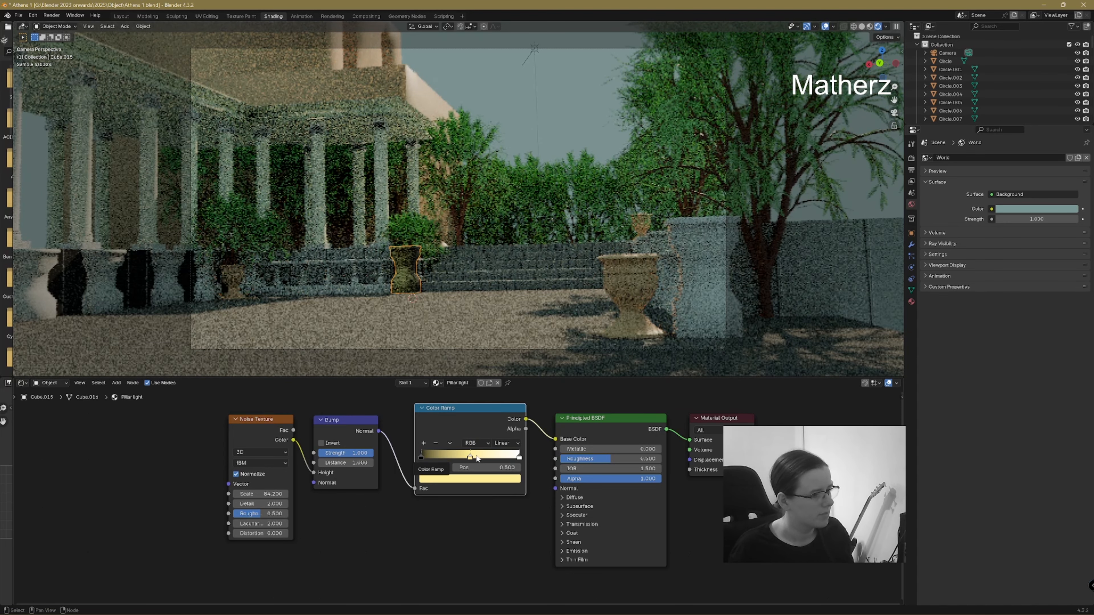
- Move the ramp's yellow stop to 0.137 and its white stop to 0.314, and set the shader's Metallic to 0.378
drag(470, 459, 434, 459)
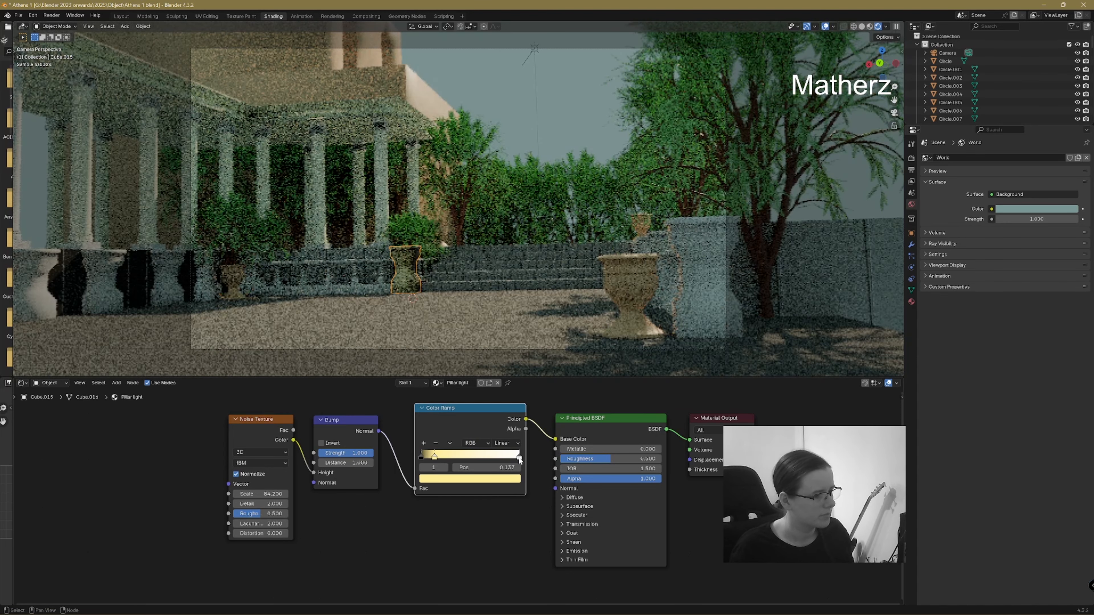
drag(519, 459, 443, 460)
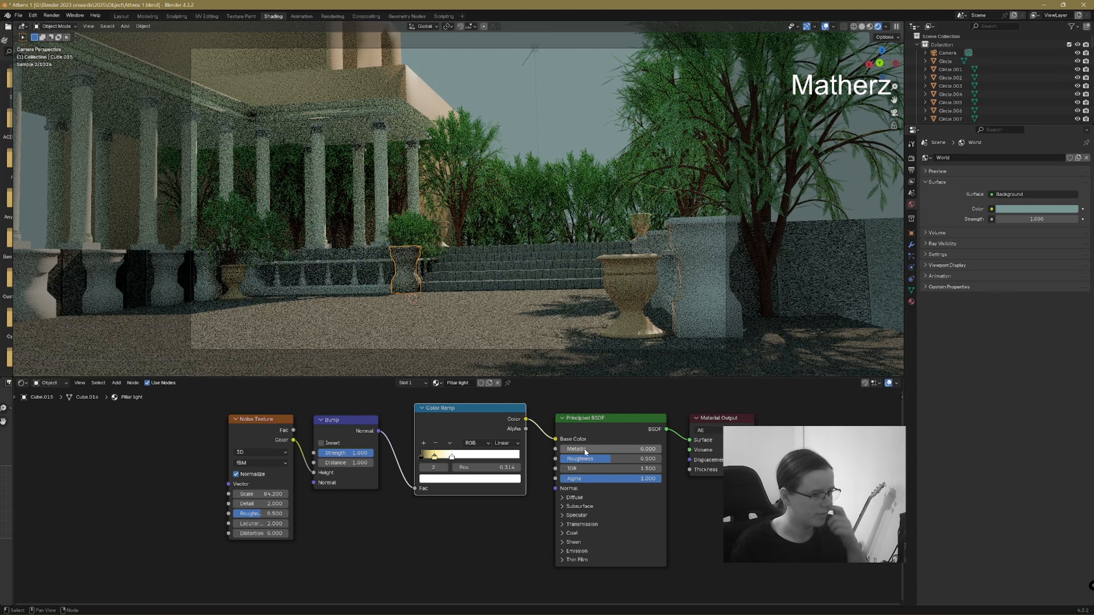
drag(560, 449, 598, 449)
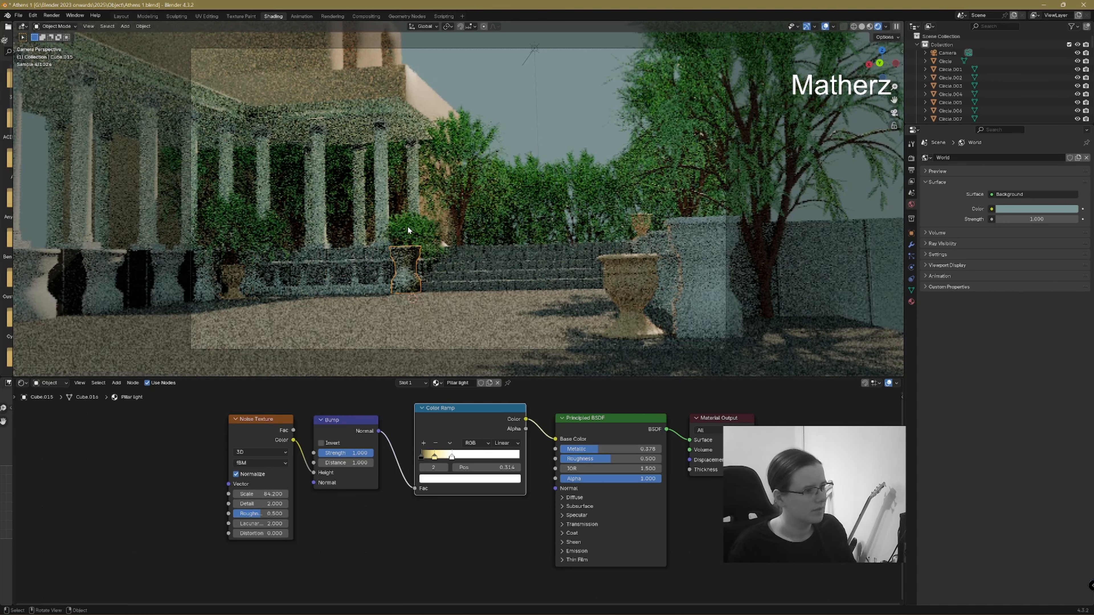
- Switch the viewport to solid shading and assign the Pillar light material to the small baluster nearest the central pedestal
click(862, 27)
click(379, 280)
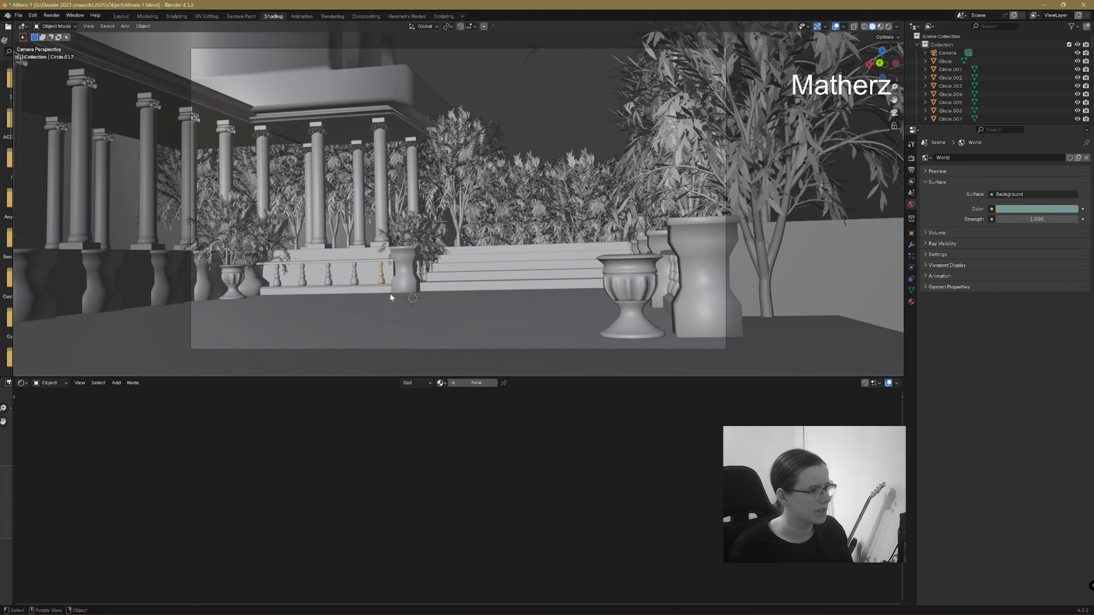
click(440, 383)
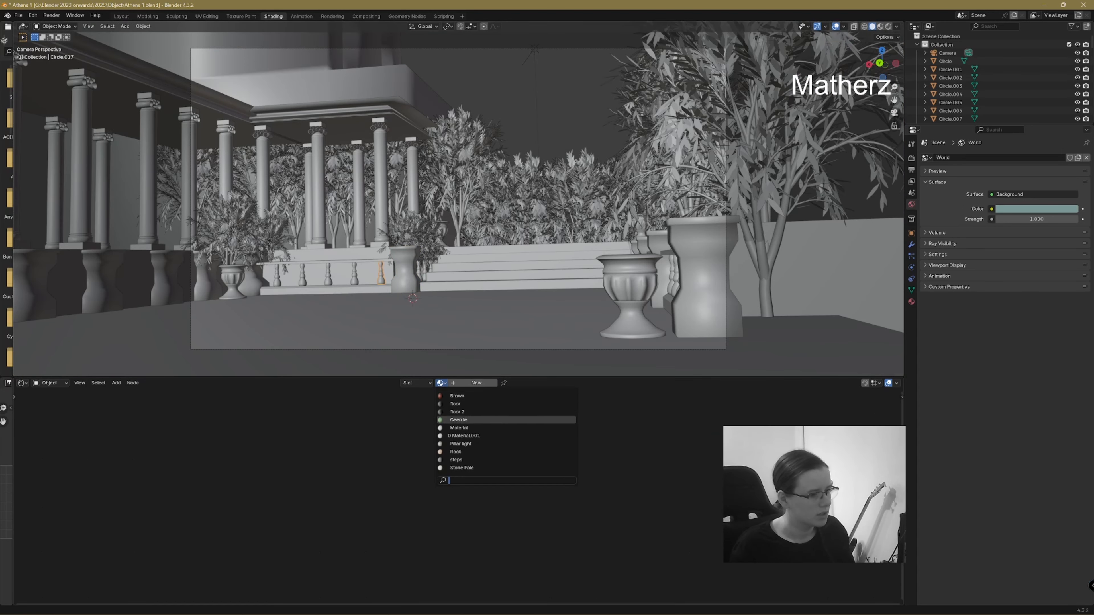
click(460, 443)
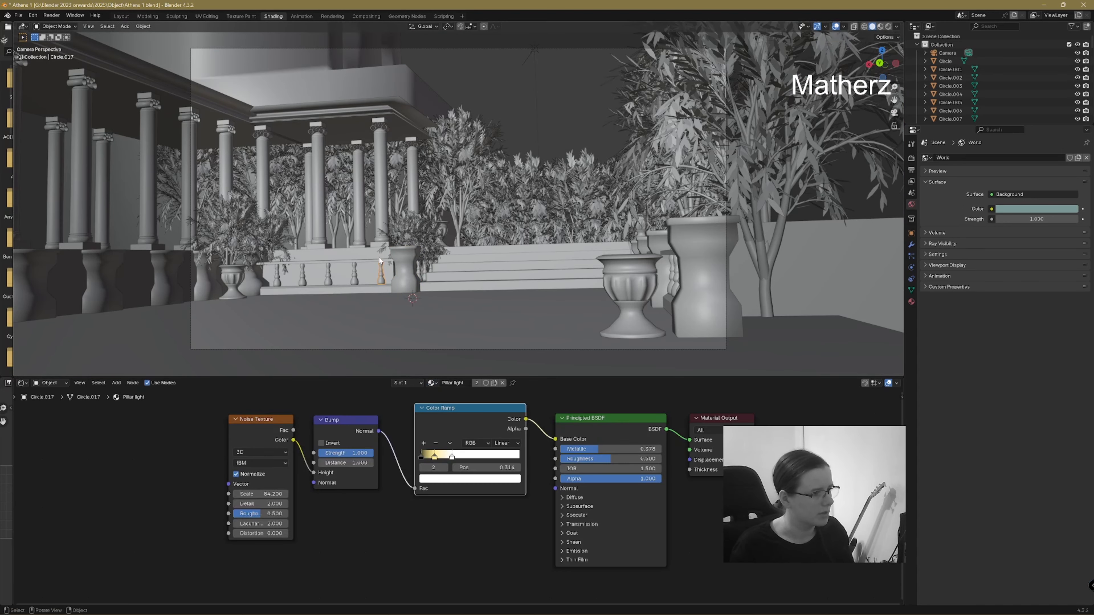
- Assign the Pillar light material to the handrail on top of the small balusters
click(378, 261)
click(440, 382)
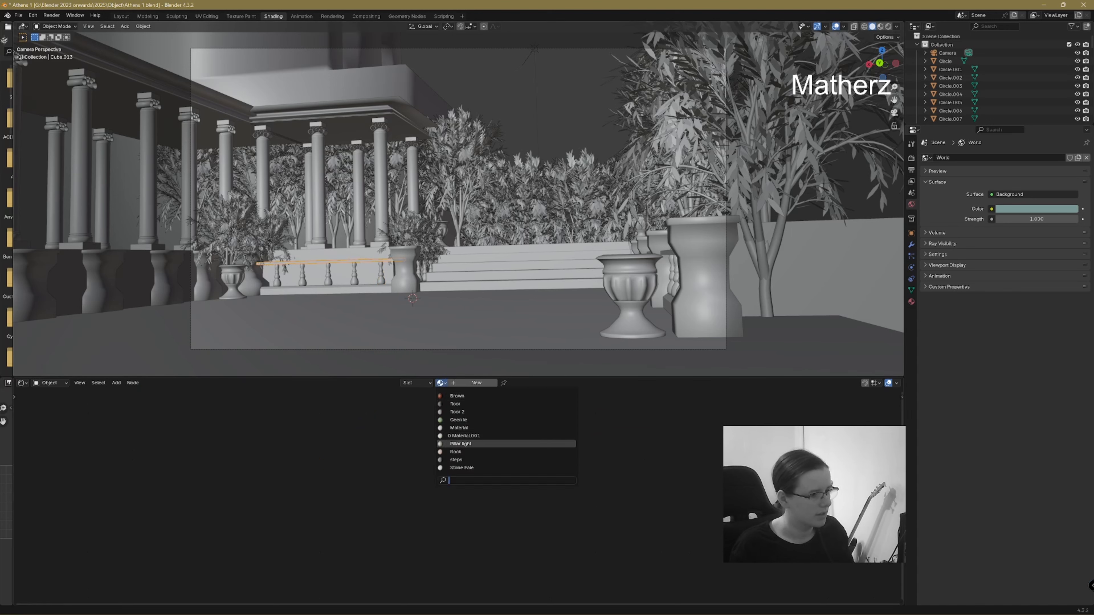
click(460, 444)
- Assign the Pillar light material to the second and third small balusters from the central pedestal
click(356, 278)
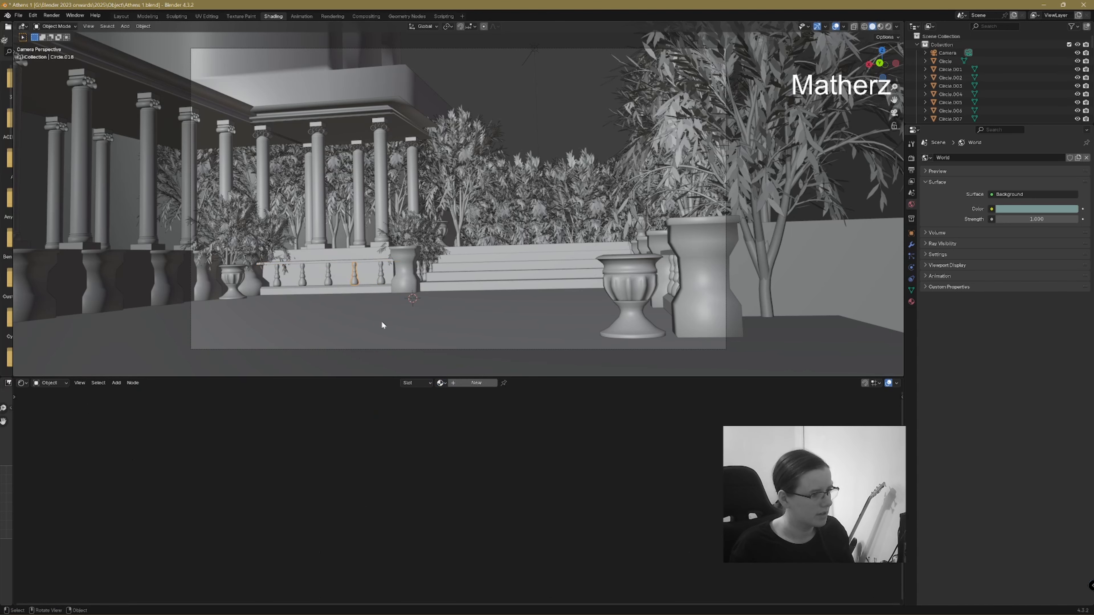
click(442, 383)
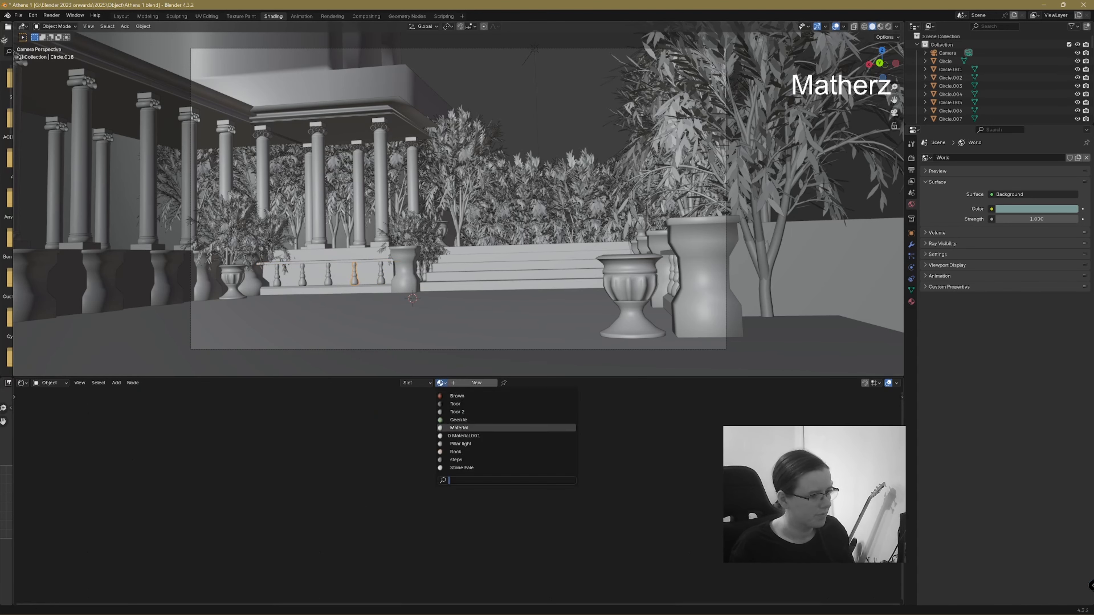
click(460, 444)
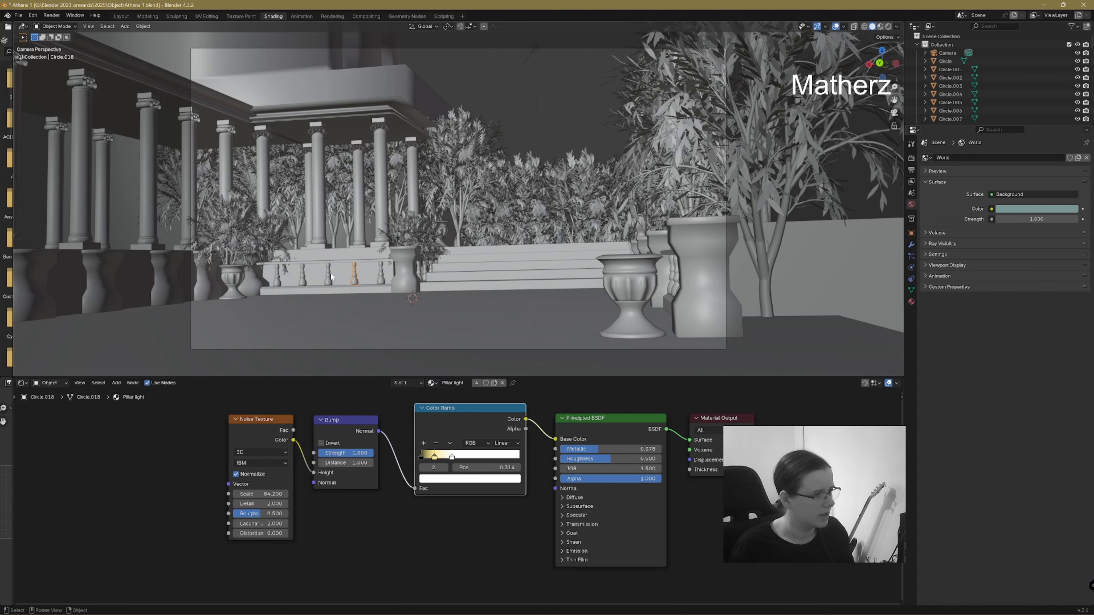
click(328, 275)
click(441, 383)
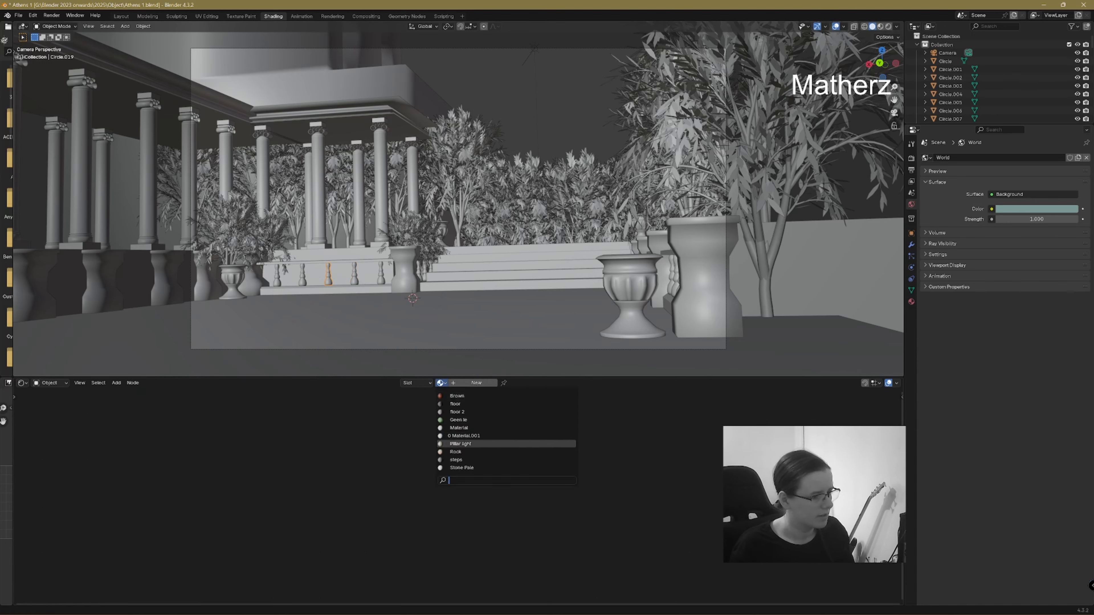
click(460, 444)
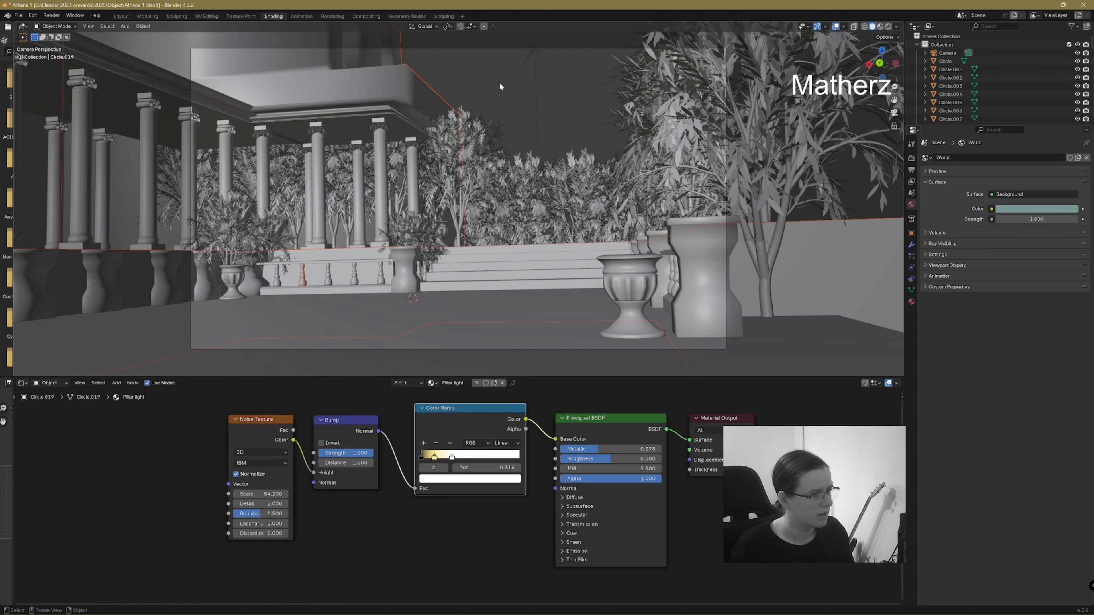
- Assign the Pillar light material to the fourth and fifth small balusters from the central pedestal
click(304, 274)
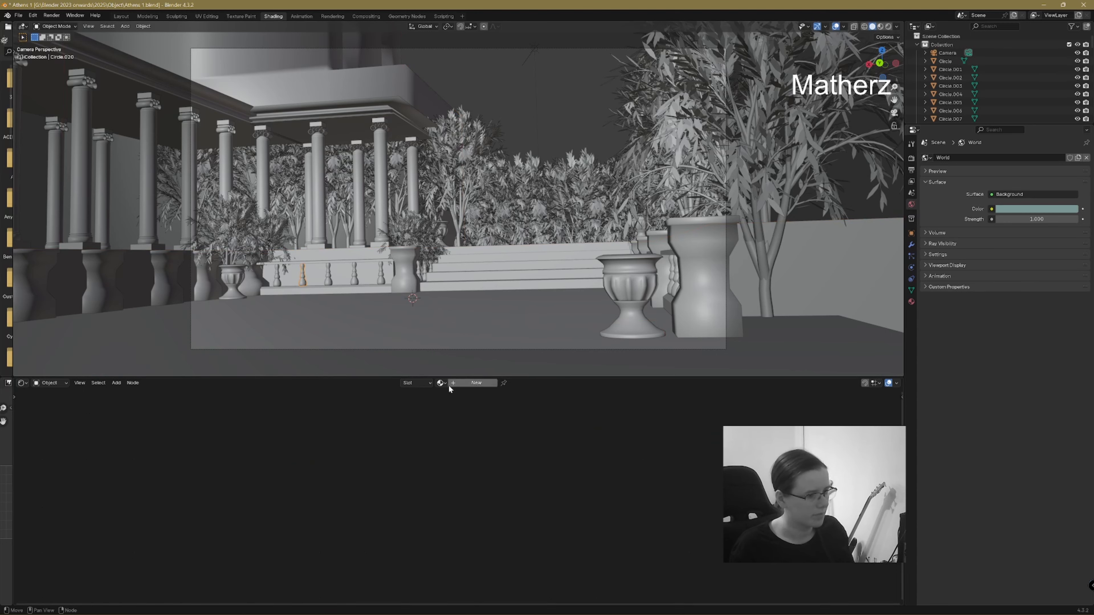
click(440, 383)
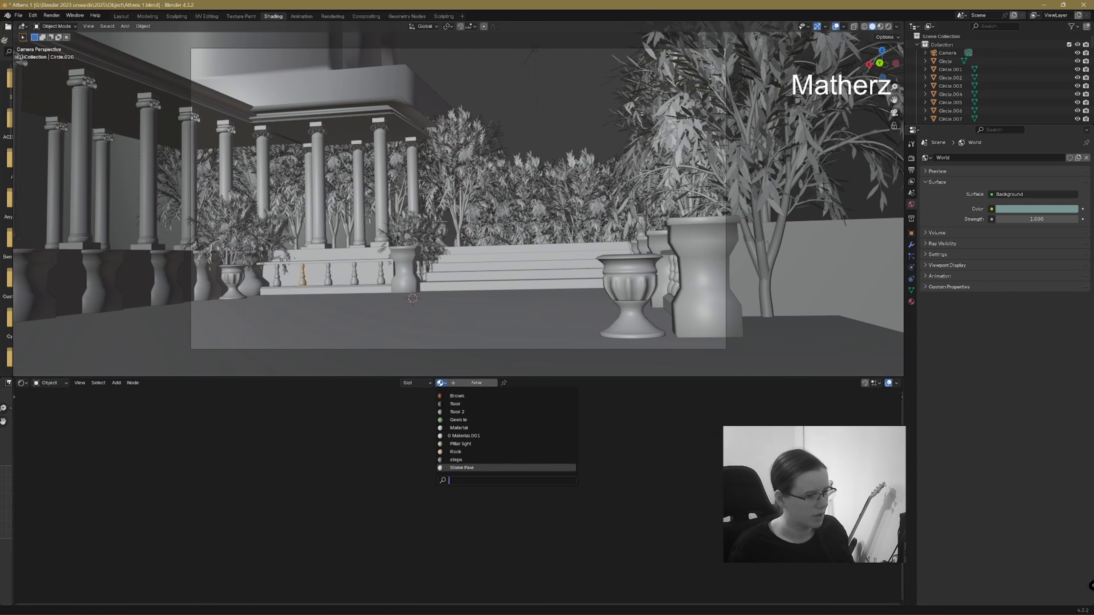
click(460, 444)
click(276, 285)
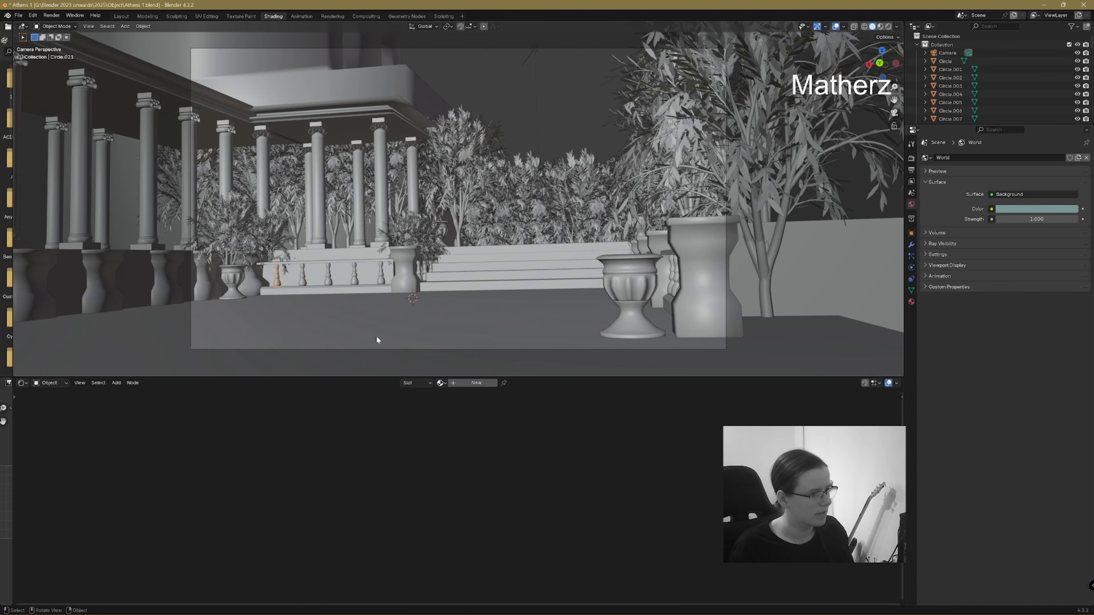
click(440, 382)
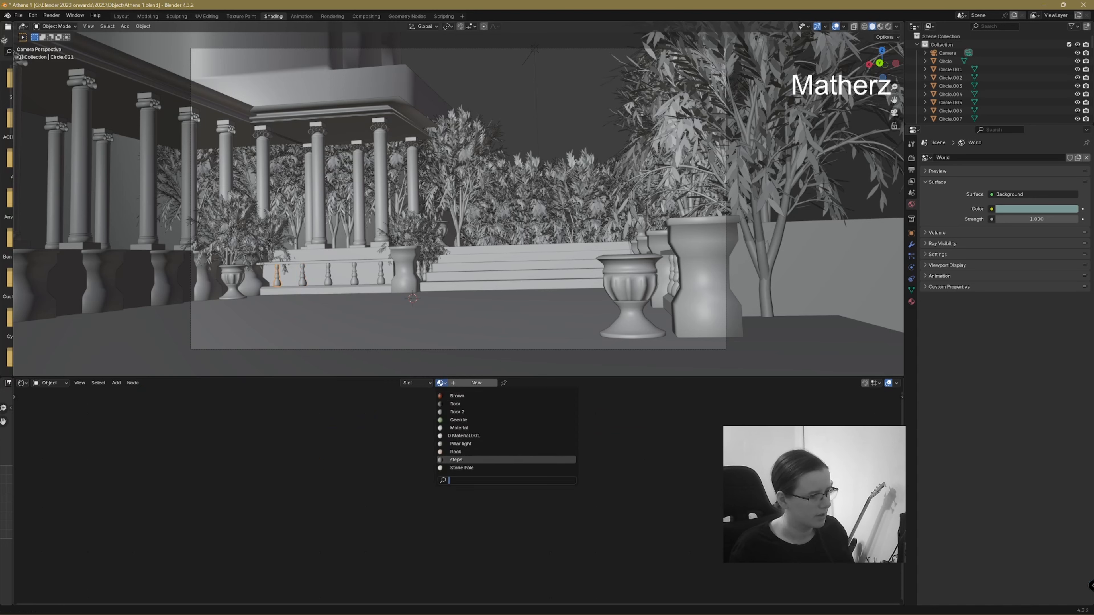
click(461, 444)
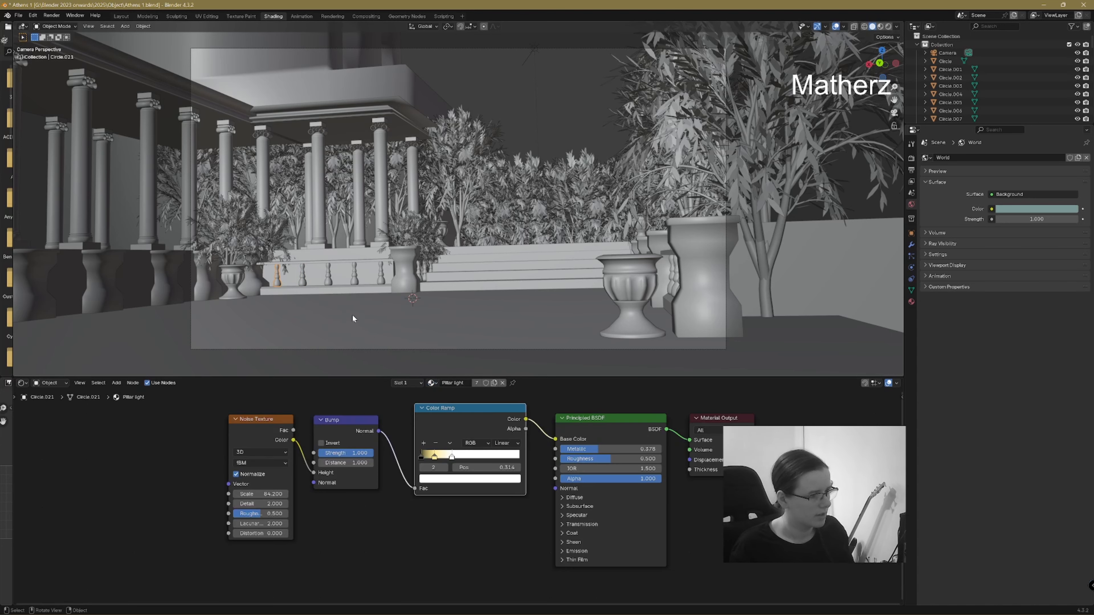
- Assign the Pillar light material to the base slab beneath the small balusters
click(267, 293)
click(441, 383)
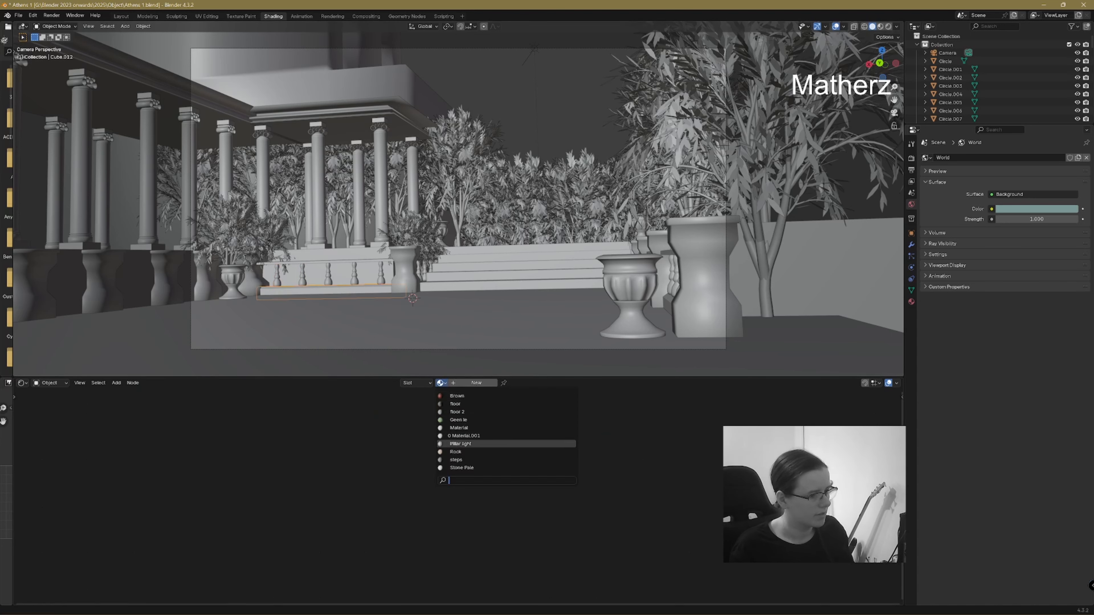
click(460, 443)
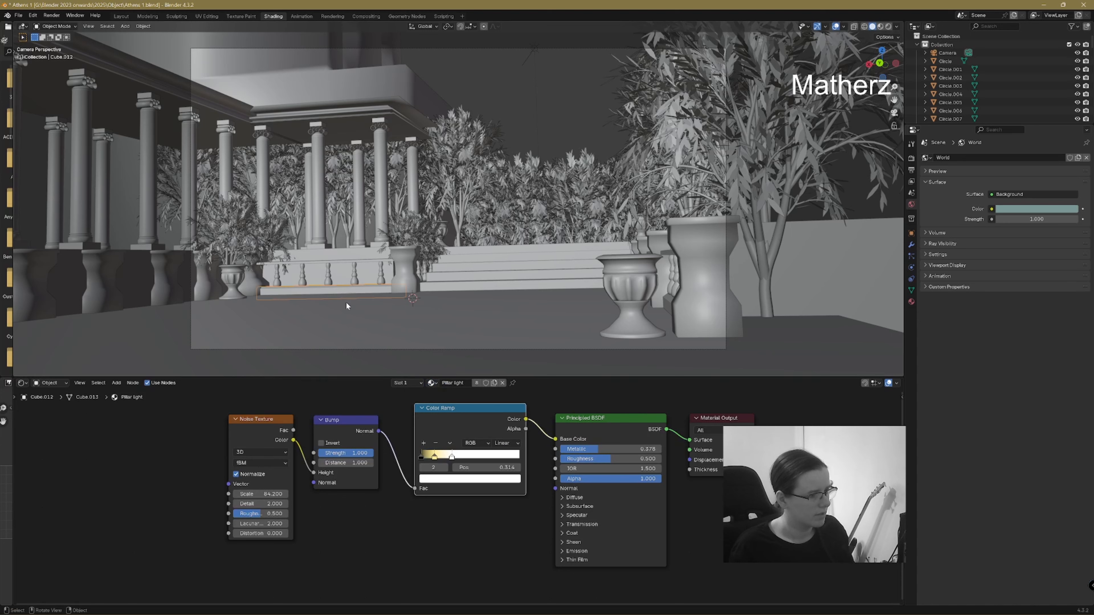
- Assign the Pillar light material to the pedestal behind the urn at the outer end of the small balustrade
click(362, 262)
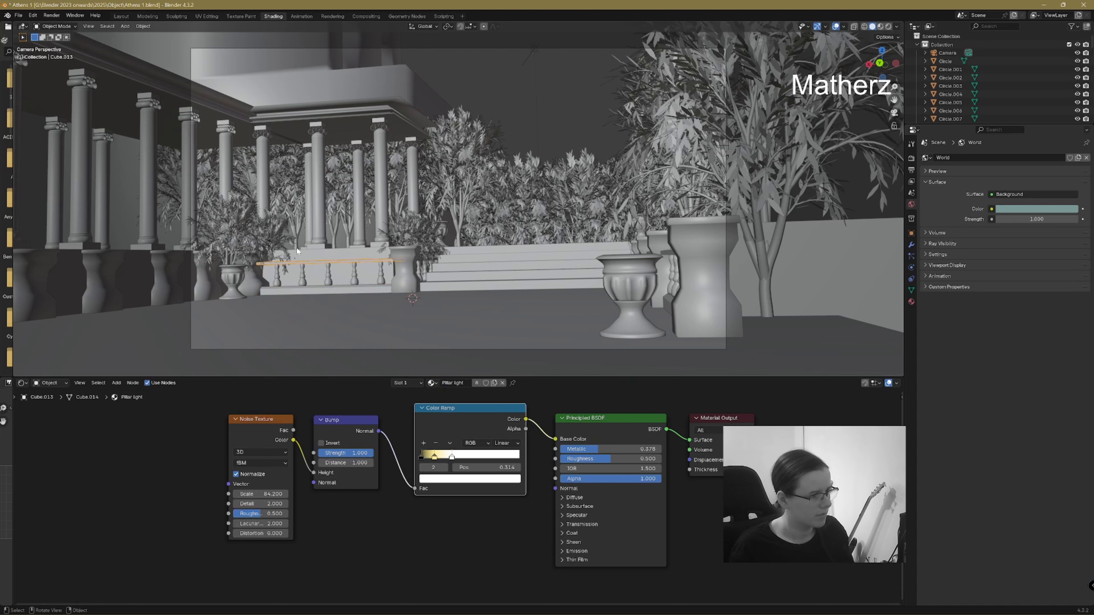
click(259, 275)
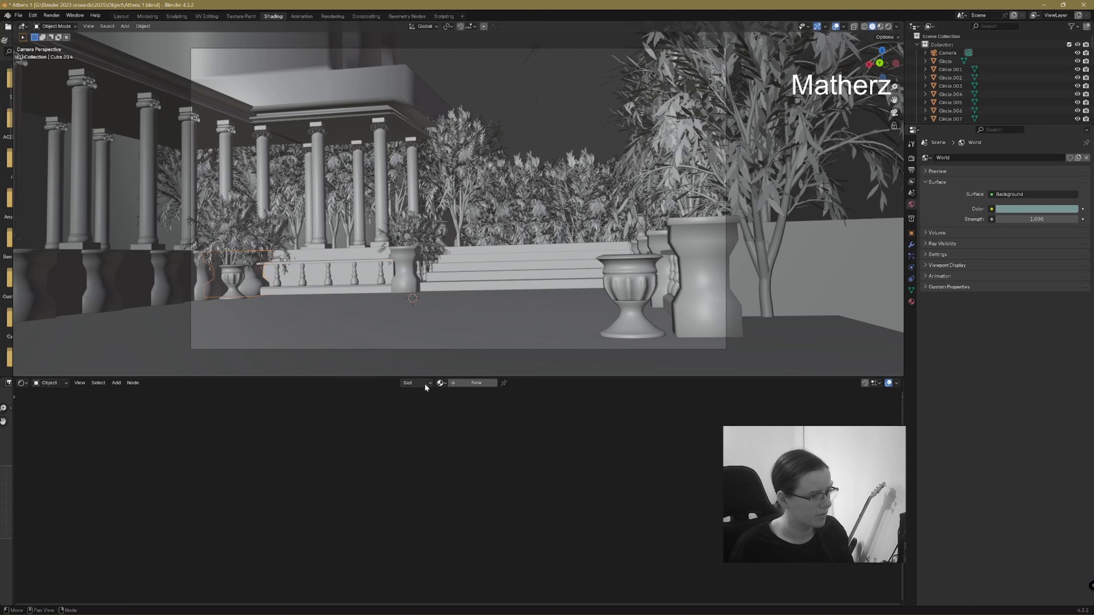
click(441, 383)
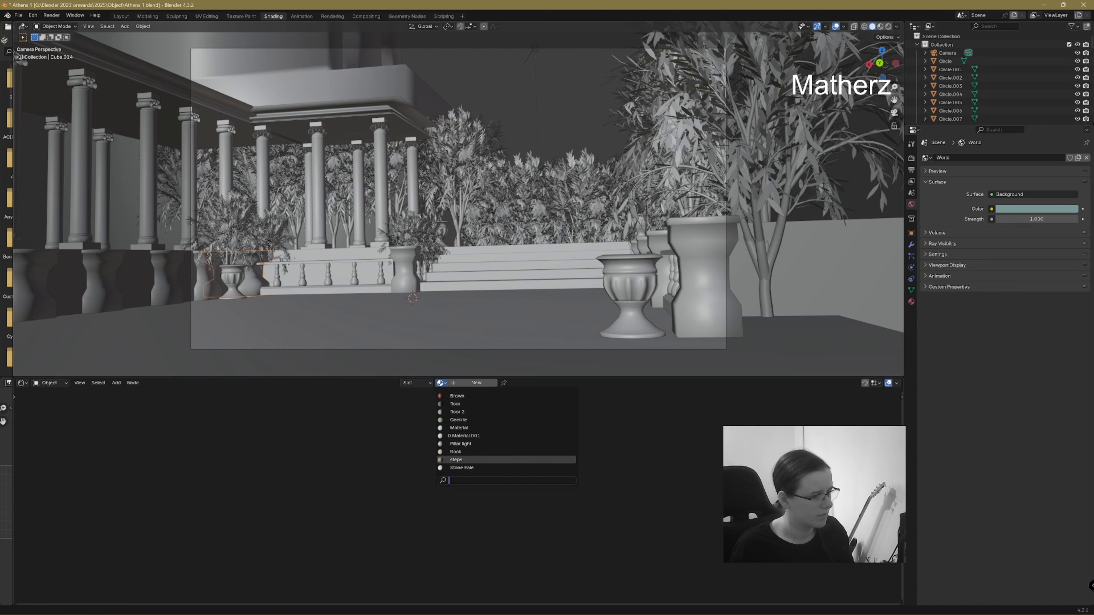
click(462, 468)
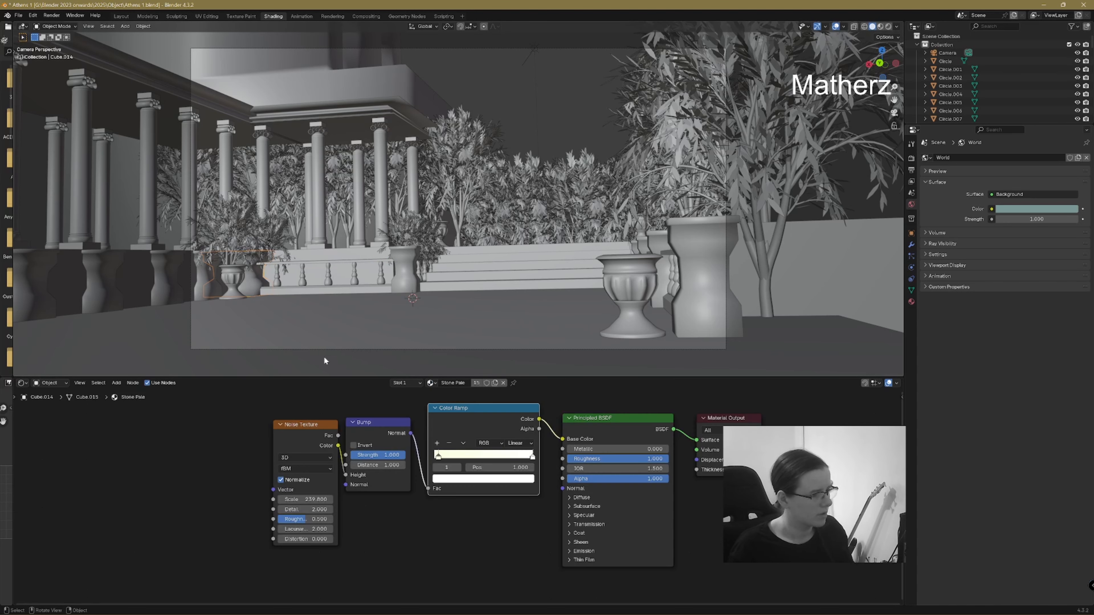
click(429, 383)
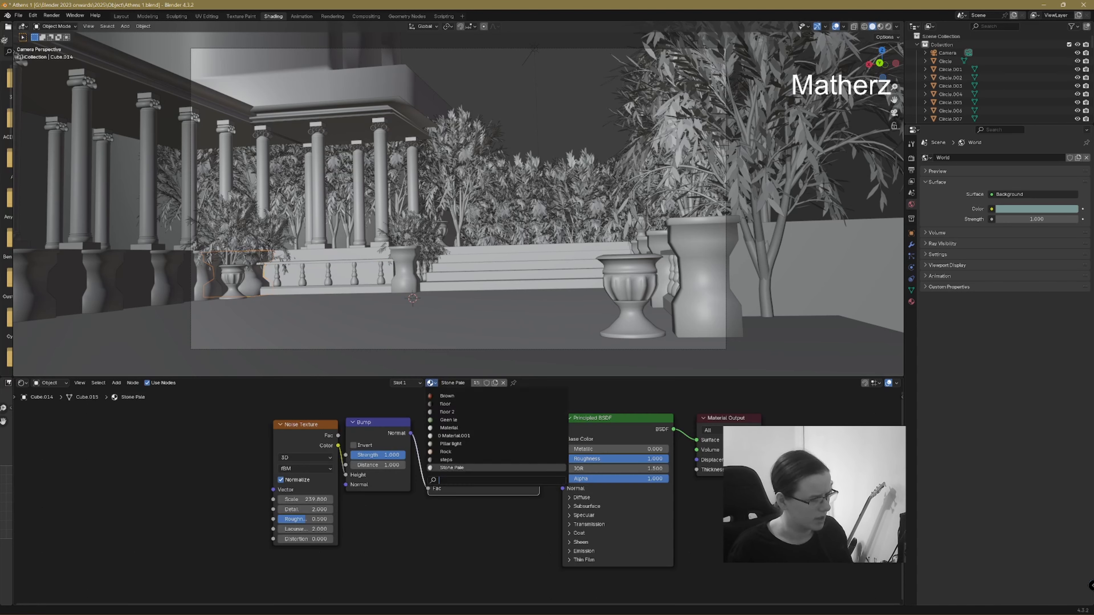
- Assign the Pillar light material to the three large pedestals along the colonnade wall, starting with the one nearest the urn
click(204, 284)
click(440, 383)
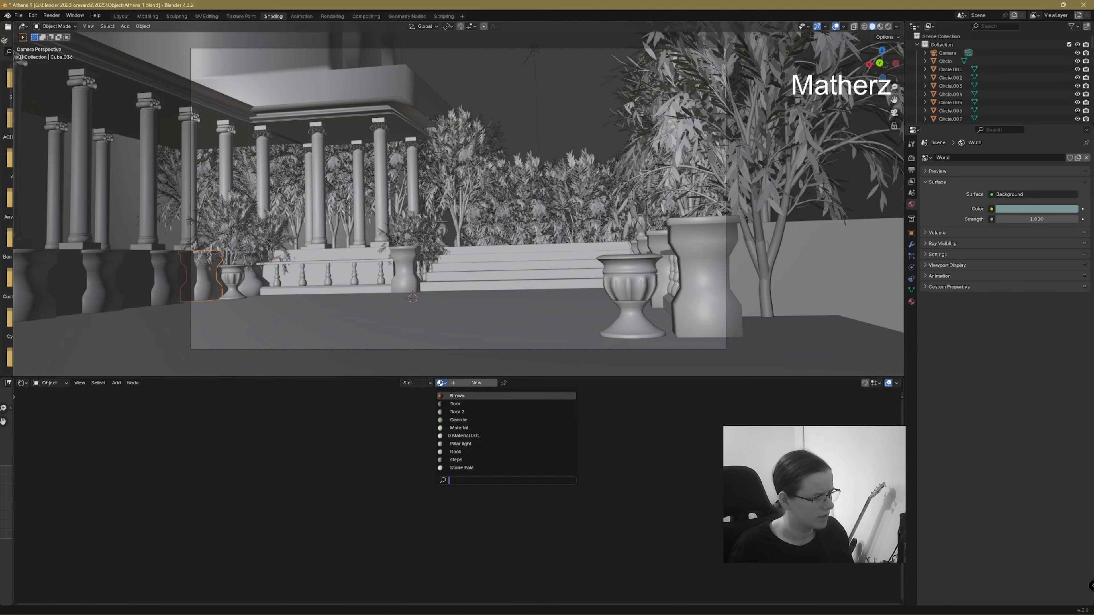
click(460, 443)
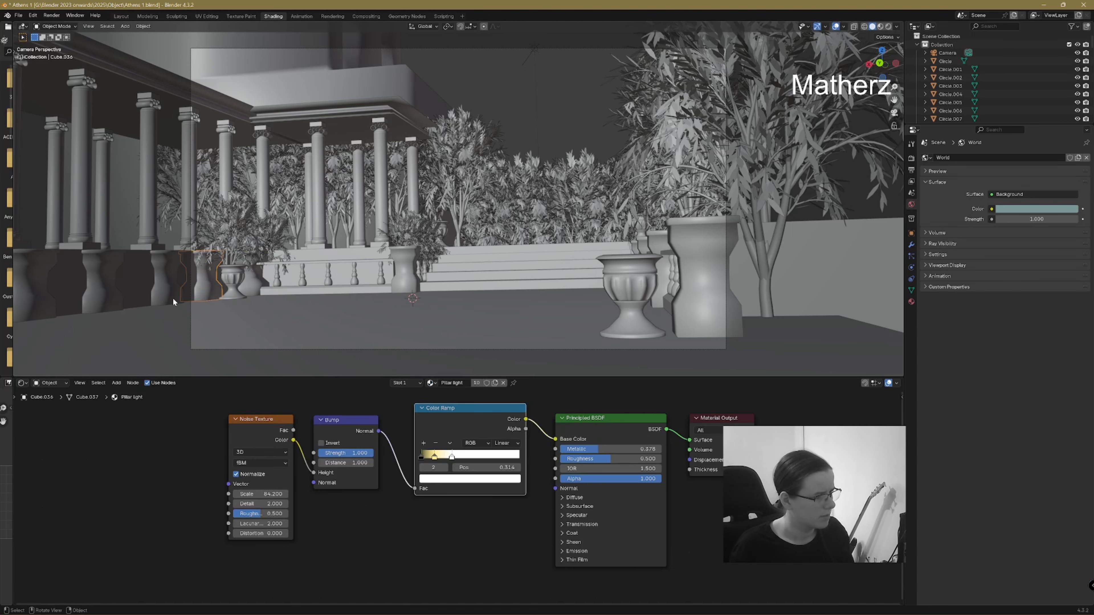
click(190, 293)
click(440, 383)
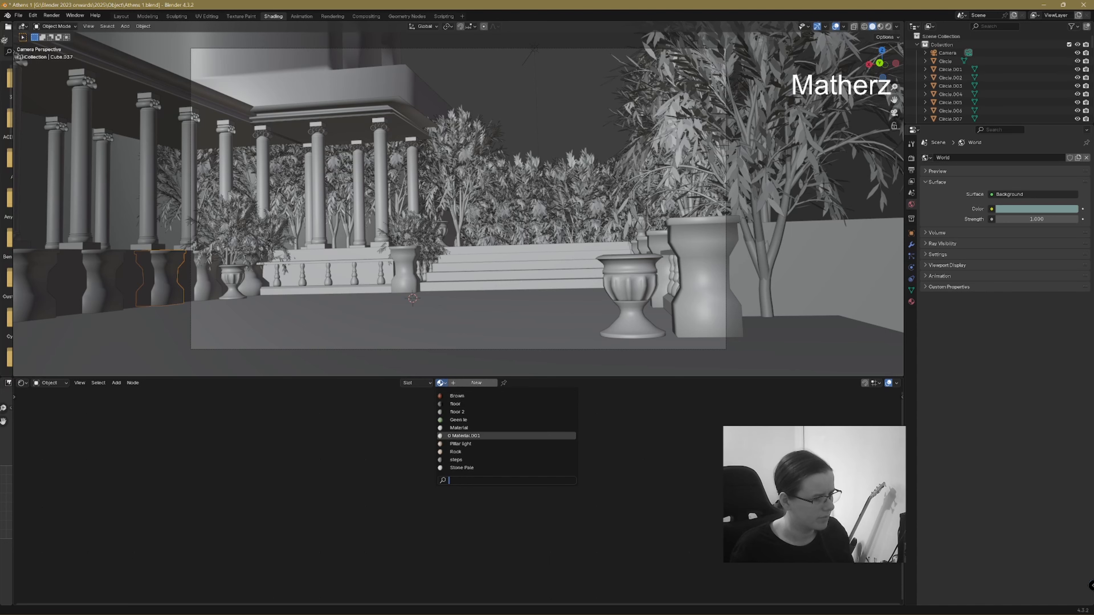
click(460, 443)
click(111, 283)
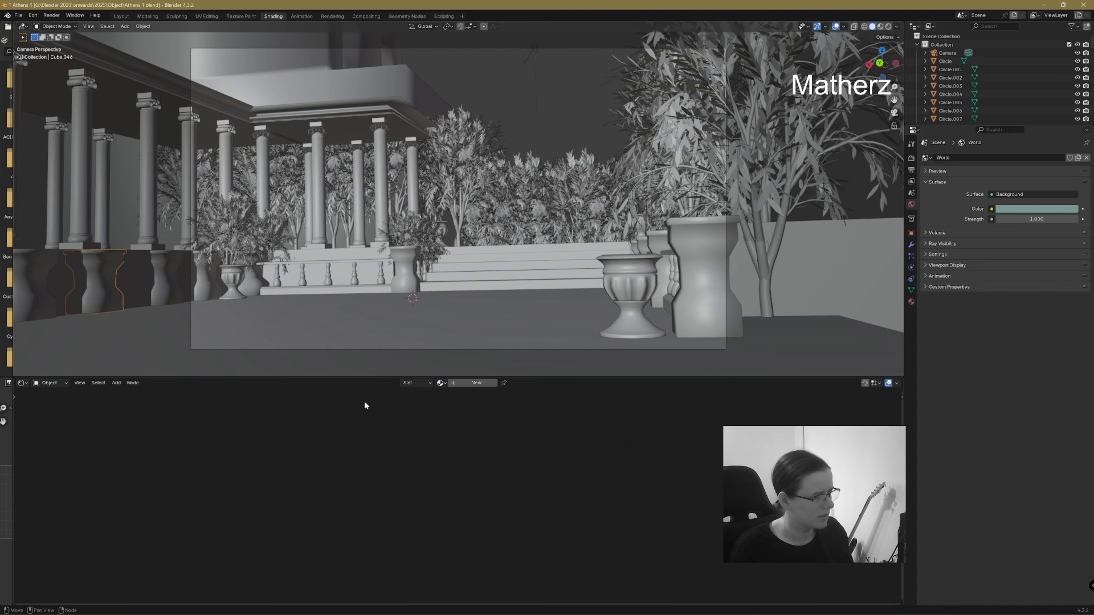
click(440, 384)
click(469, 444)
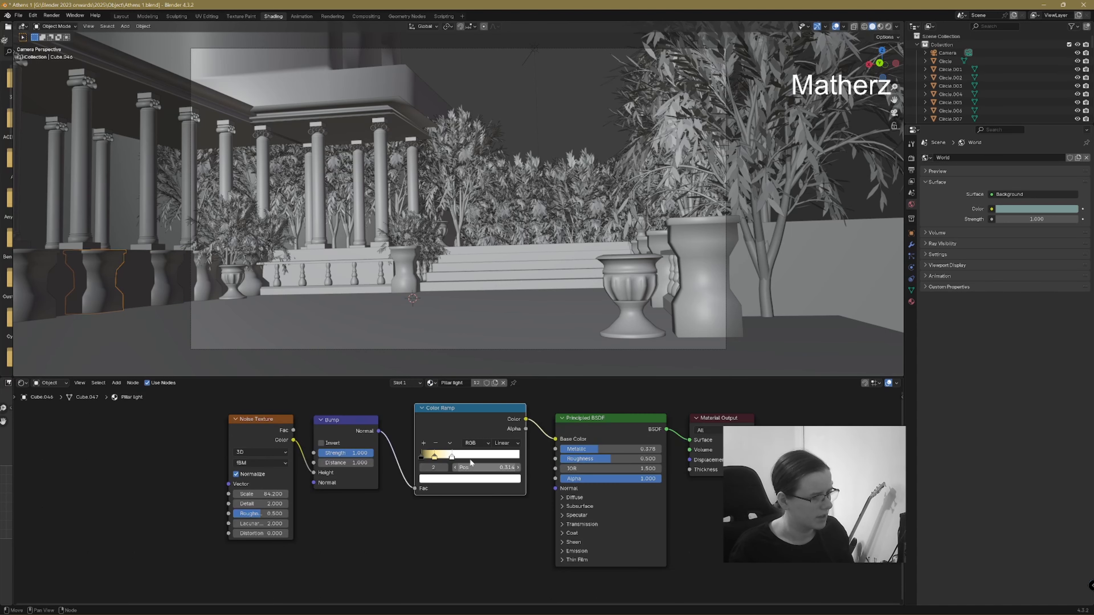
- Preview the camera view in rendered shading to check the stone materials
click(889, 27)
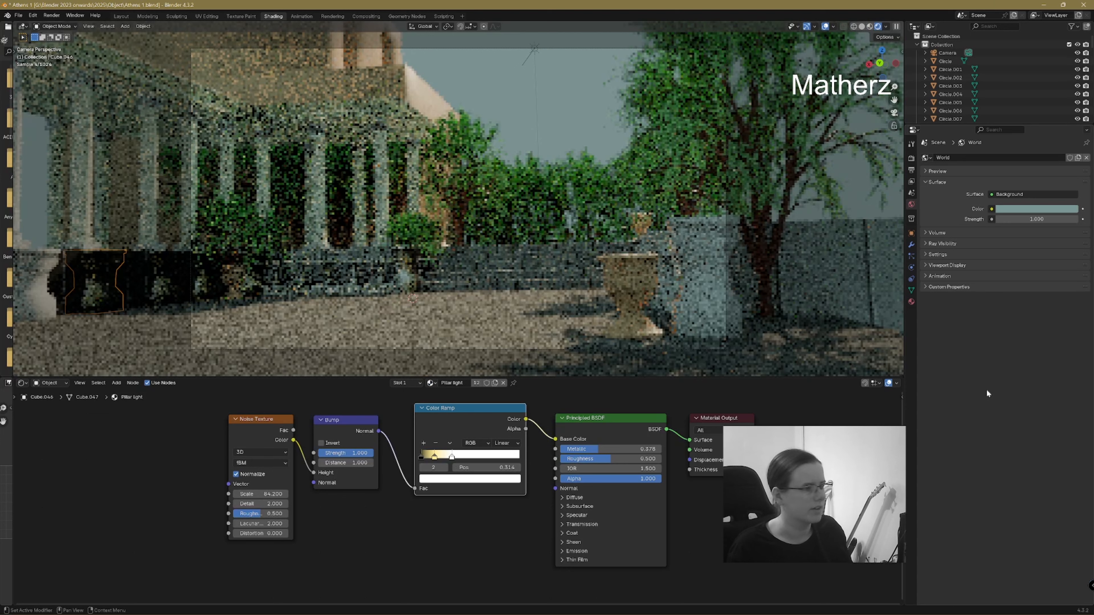
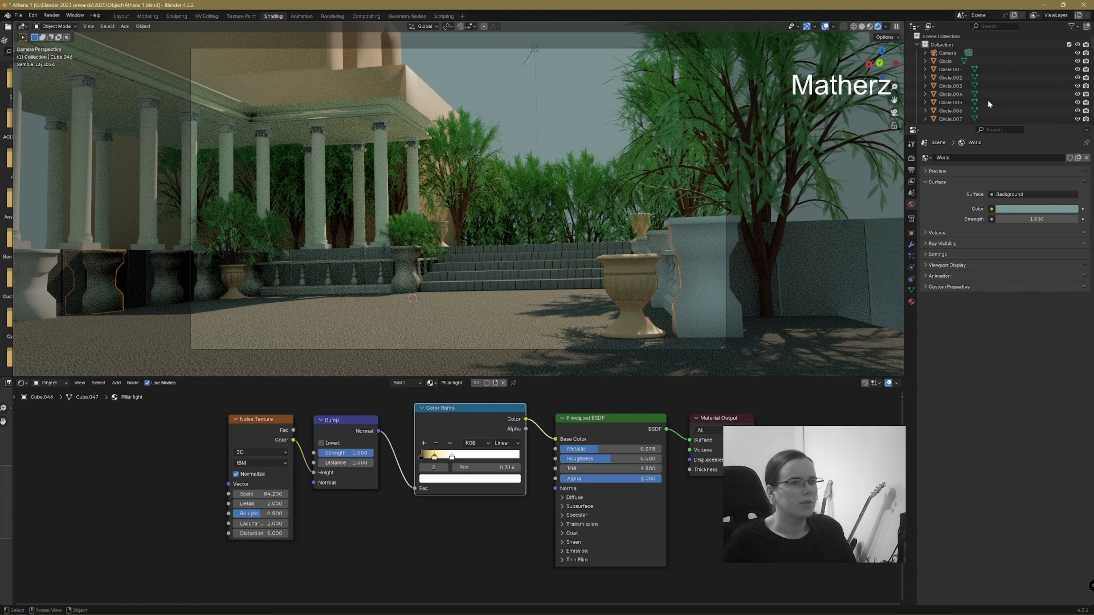
click(870, 28)
- Switch to the Layout workspace, set the camera view to solid shading and enlarge the perspective viewport
click(113, 16)
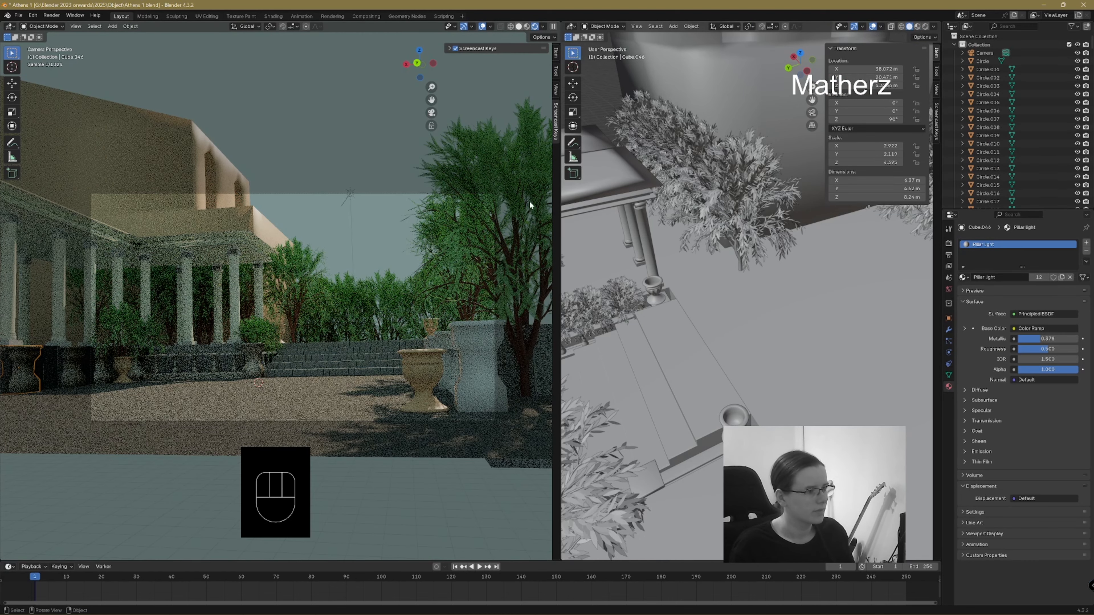
click(518, 26)
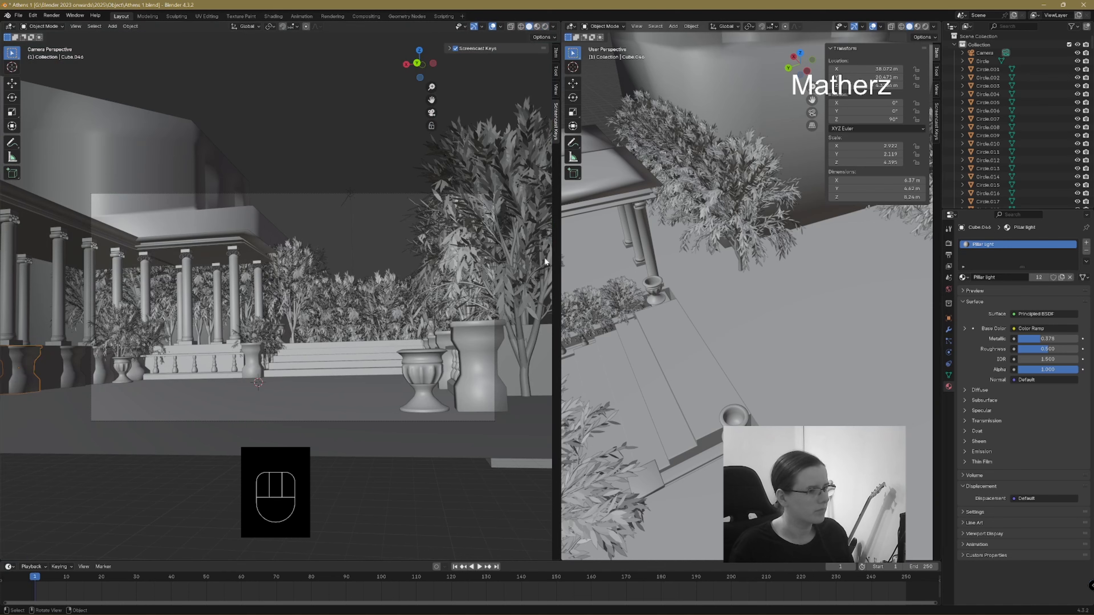
mouse_move(556, 263)
mouse_down()
mouse_move(408, 237)
mouse_move(249, 238)
mouse_up()
scroll(692, 318, down, 4)
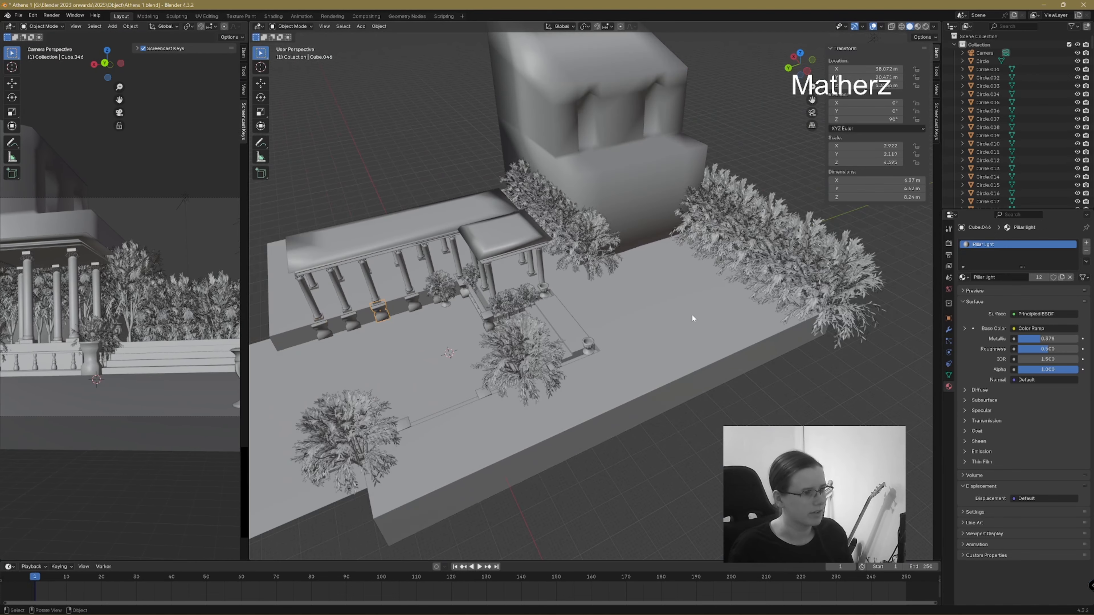
middle_drag(663, 307, 662, 306)
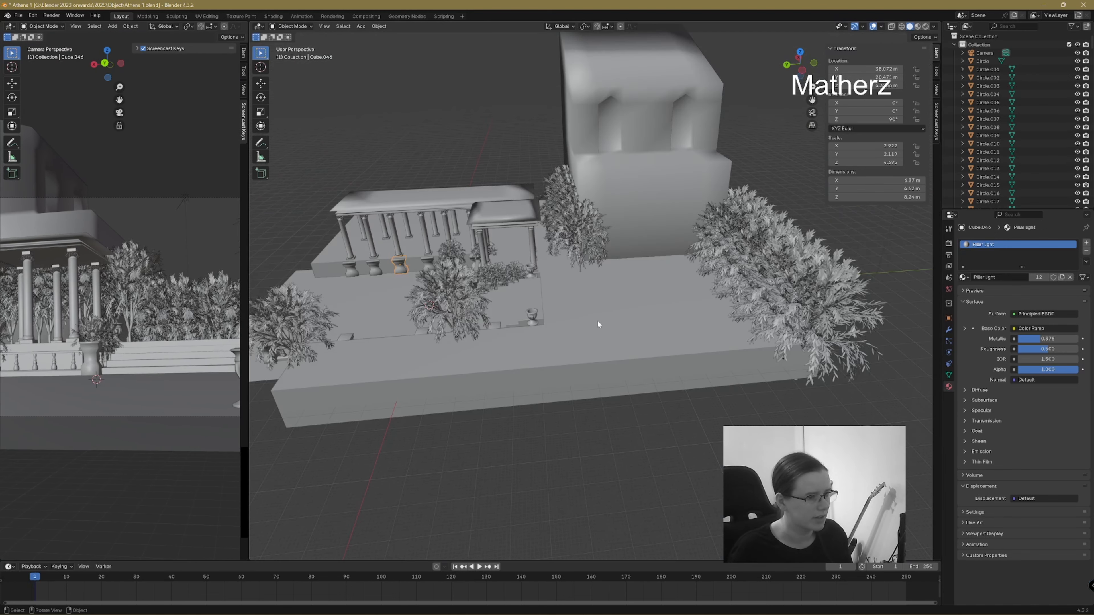
- Duplicate the courtyard steps about 73.8 m along negative Y and raise the copy about 7.8 m
click(516, 299)
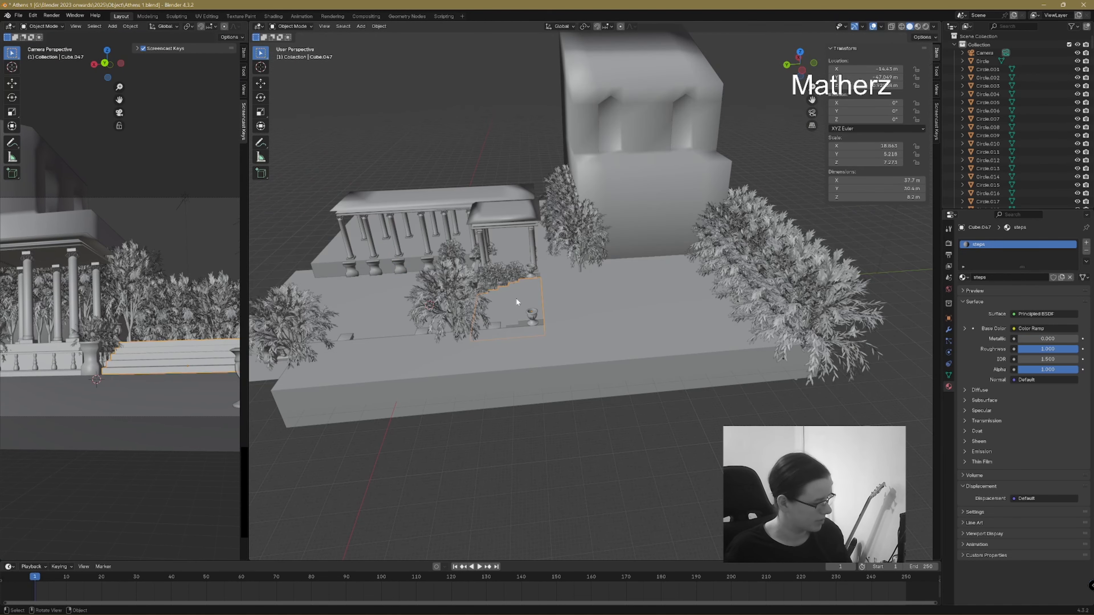
key(shift+d)
key(y)
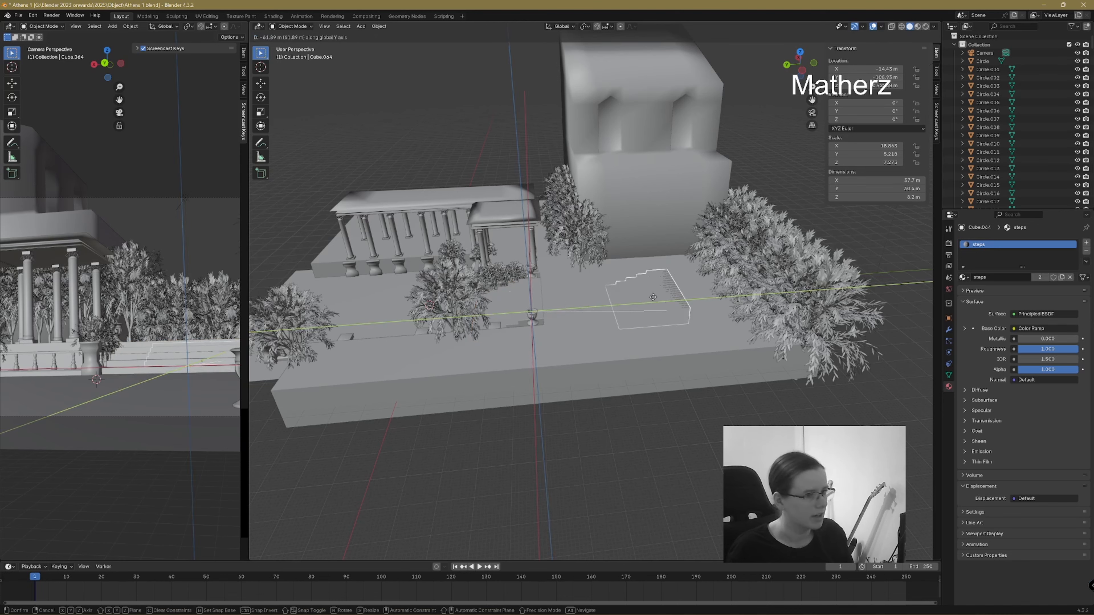
click(684, 292)
key(g)
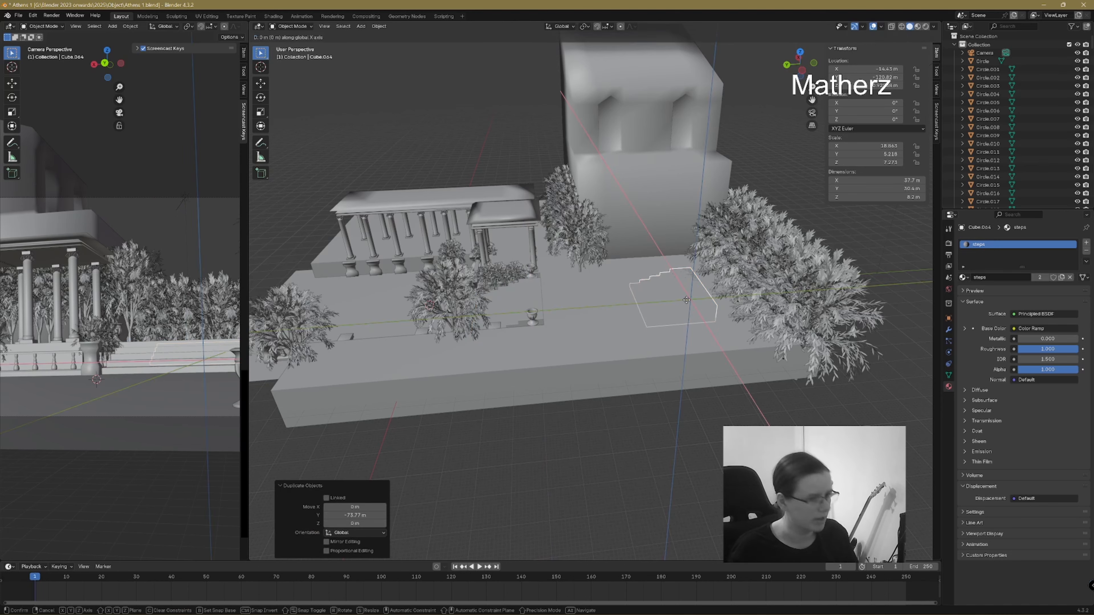
key(z)
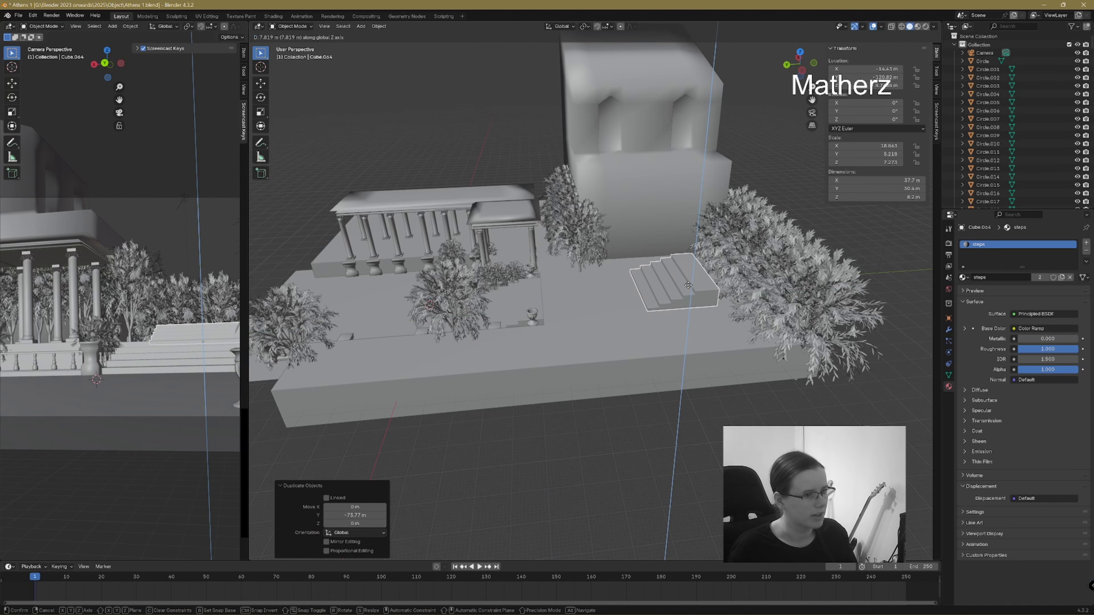
click(688, 285)
- Widen the copied steps along X by a factor of about 1.9 and move them along negative Y to the tree row
key(s)
key(x)
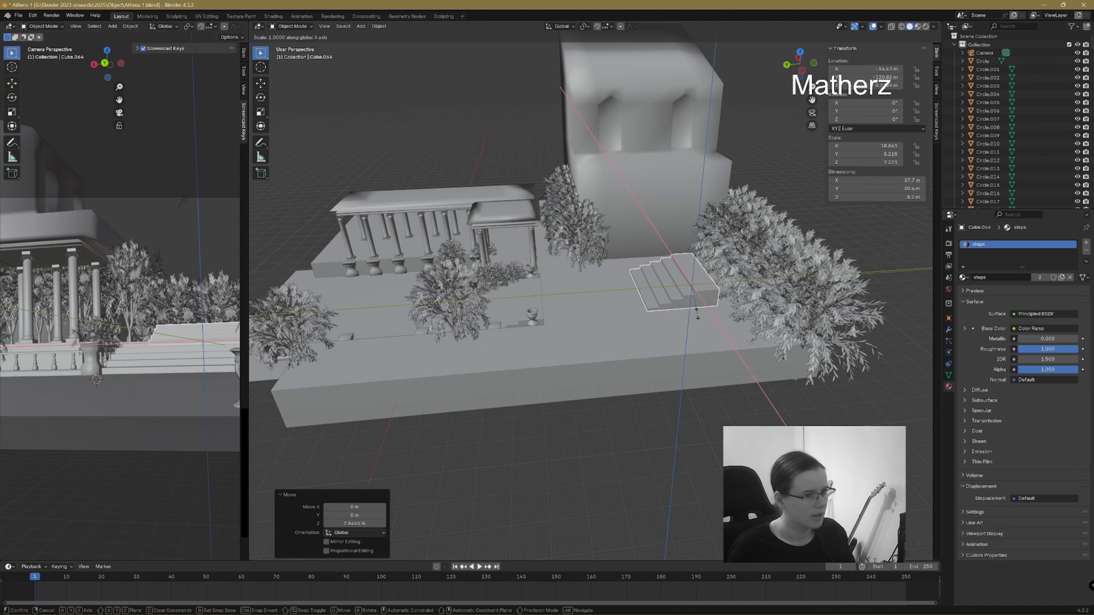
click(691, 309)
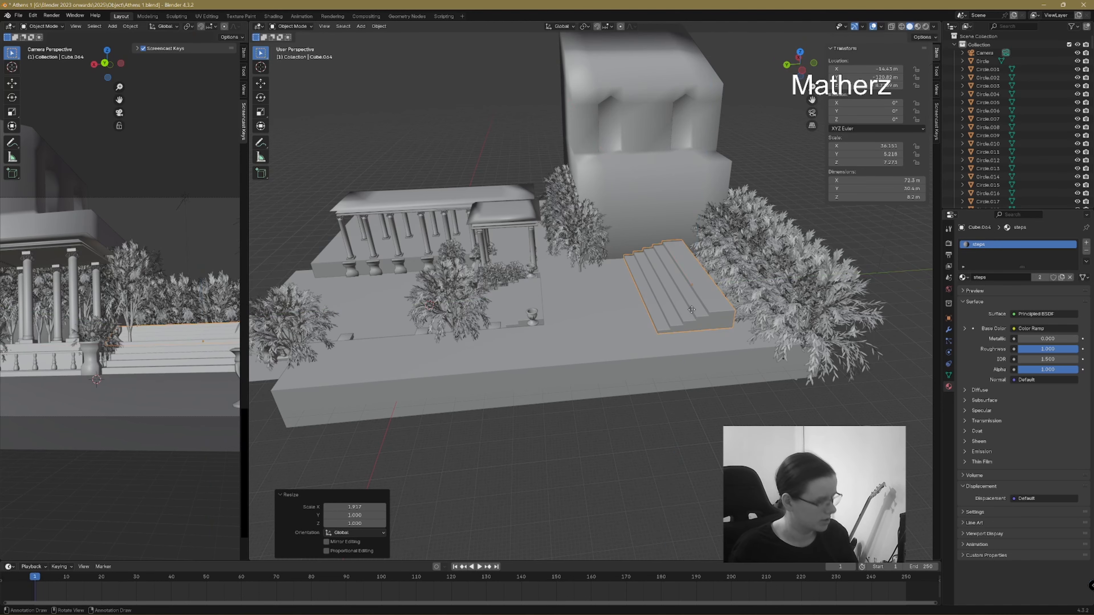
key(g)
key(y)
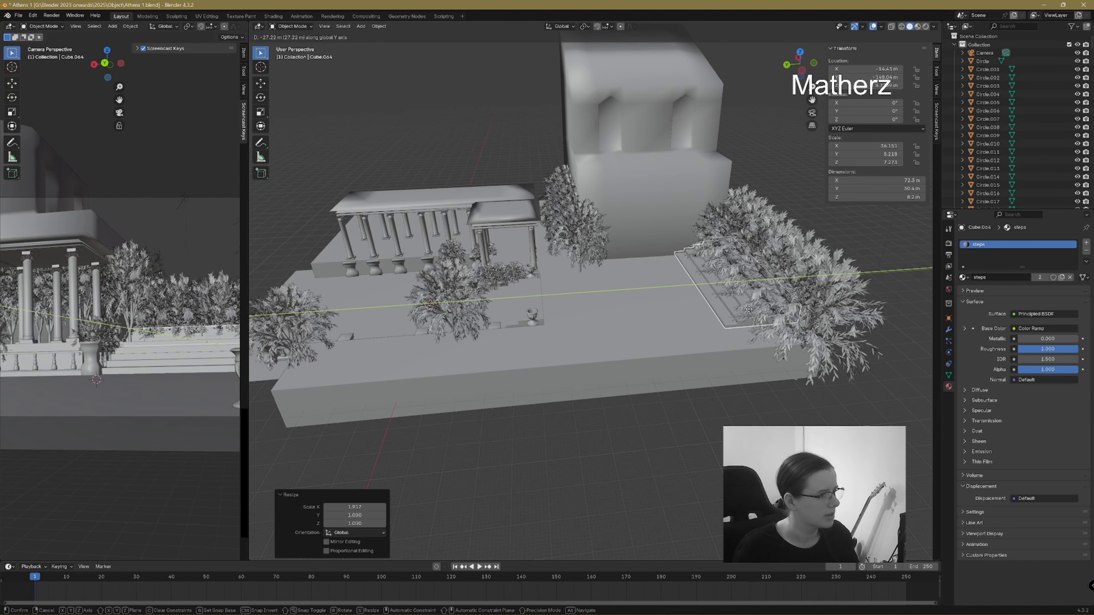
click(733, 310)
- Select the background tree row, move it about 12.4 m along negative Y and raise it above the new steps
middle_drag(733, 309, 791, 298)
drag(678, 151, 809, 204)
middle_drag(802, 231, 749, 246)
key(g)
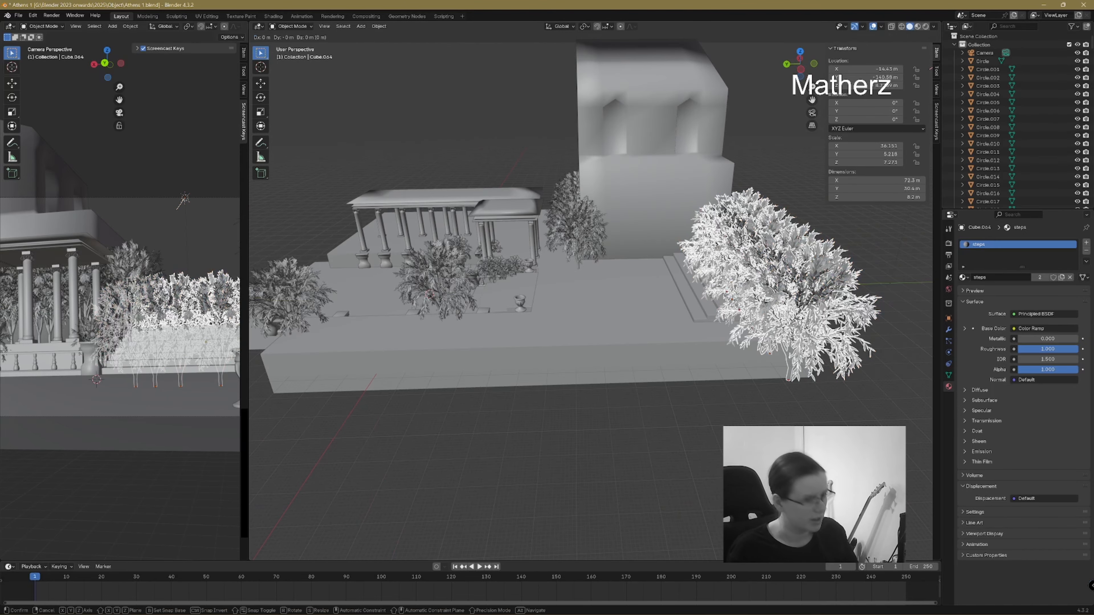
key(y)
click(796, 261)
key(g)
key(z)
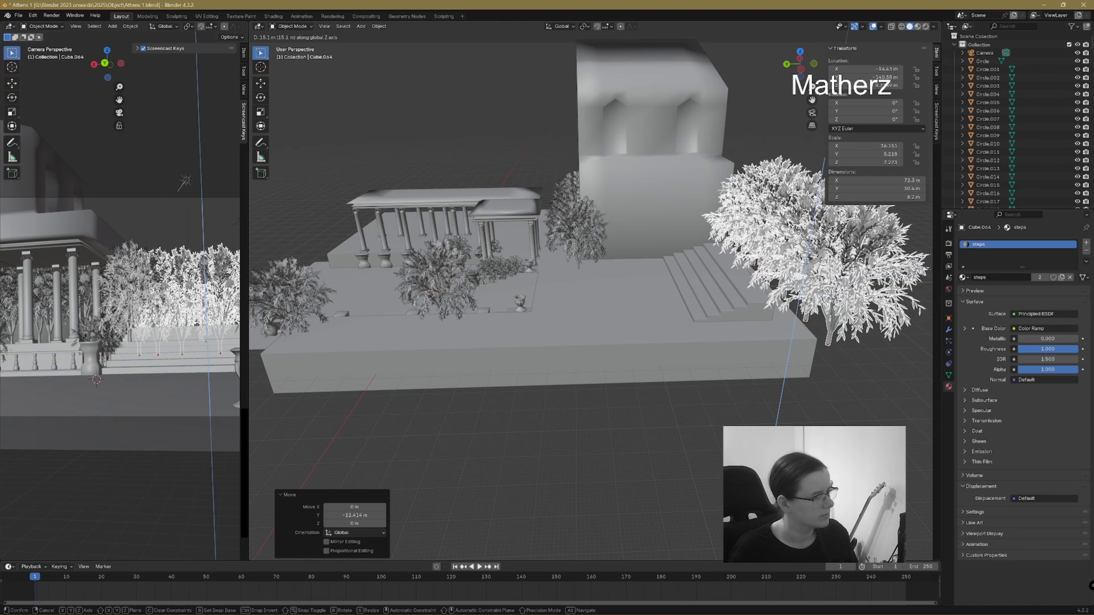
click(797, 244)
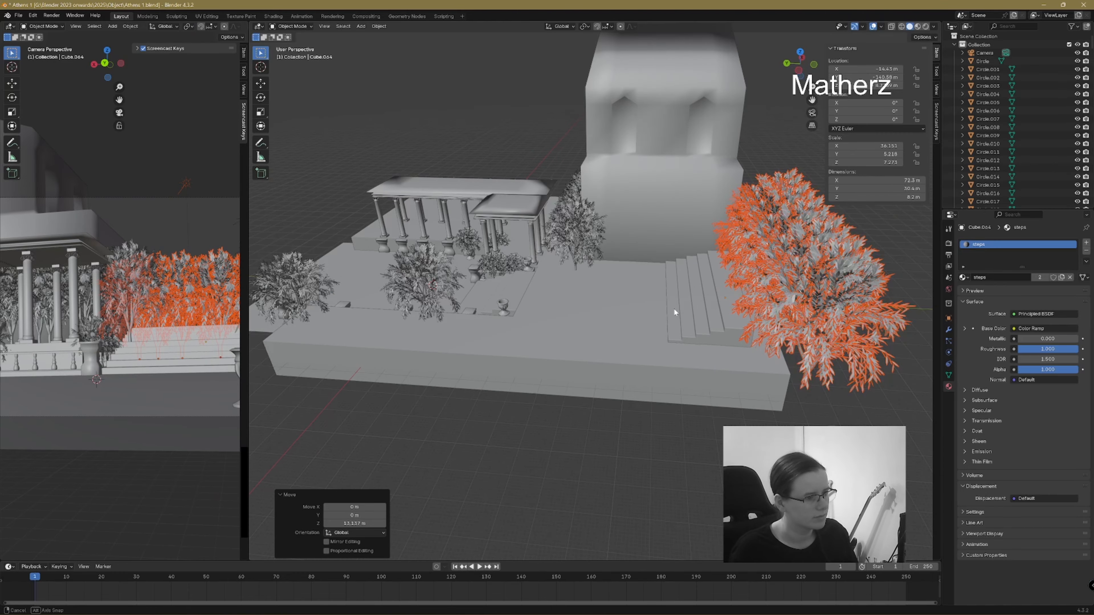
- Duplicate the tree row about 103.8 m along Y and rotate the copy 90° about the Z axis
key(g)
key(y)
click(529, 277)
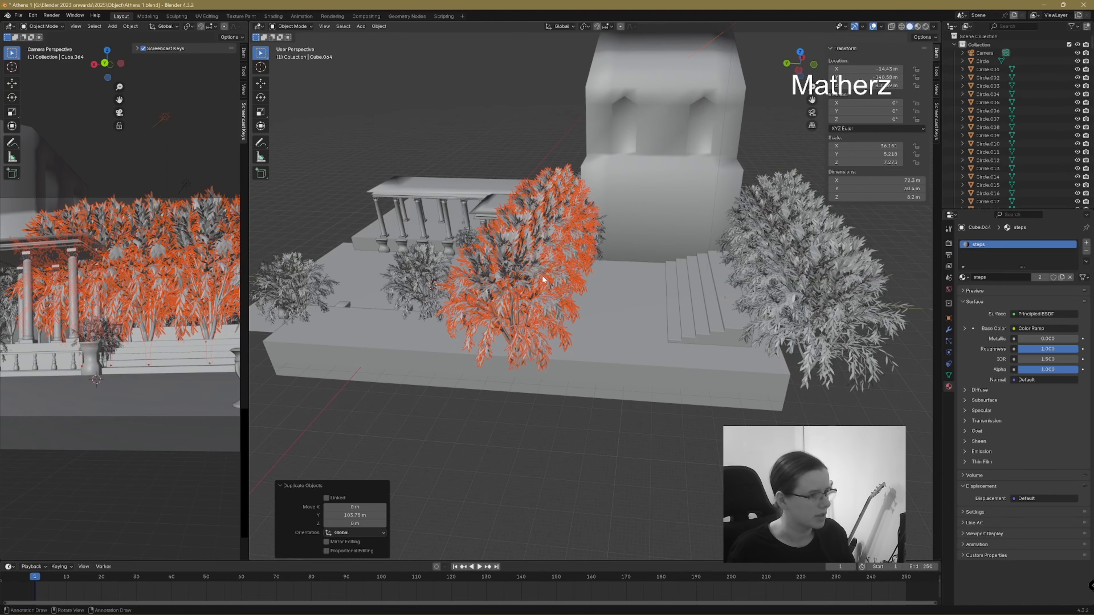
text(rz)
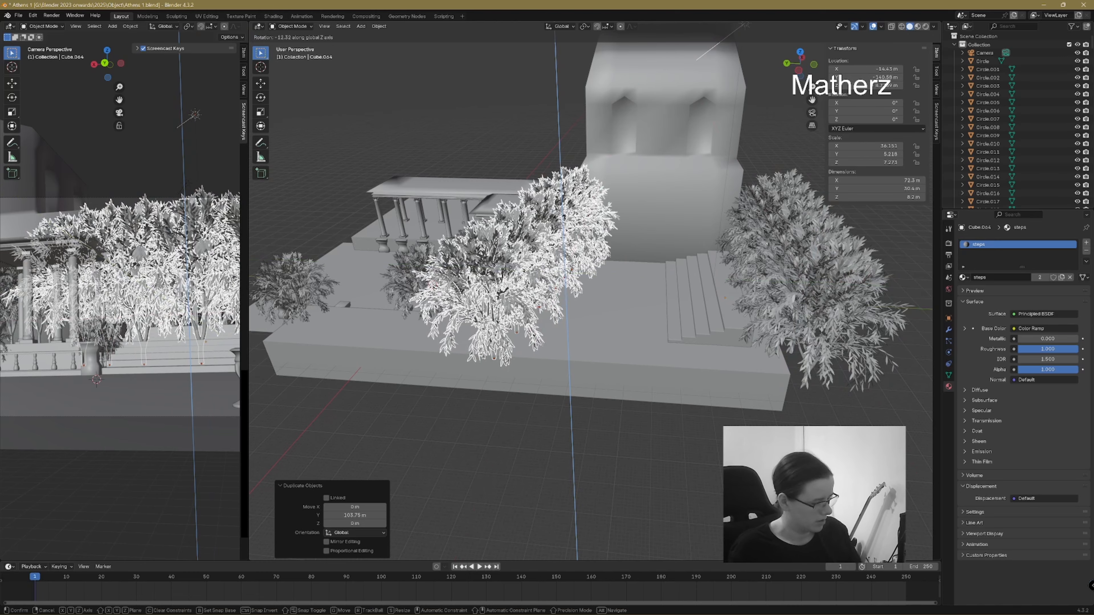
text(90)
key(Return)
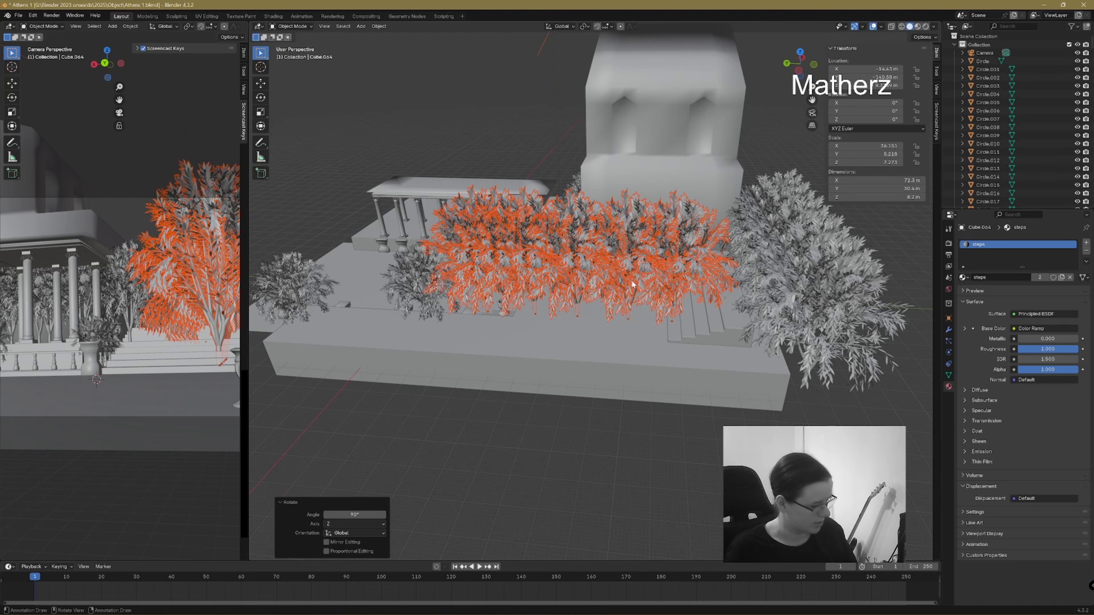
- Move the rotated tree row about 31.6 m along negative X, enlarge the camera view and deselect the trees
key(g)
key(x)
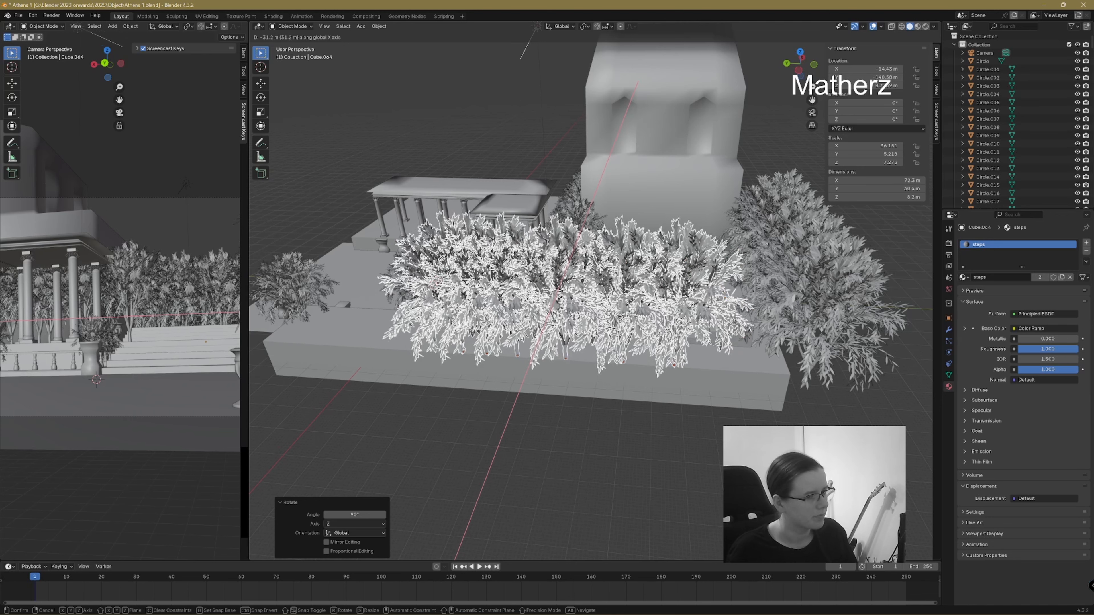
click(620, 320)
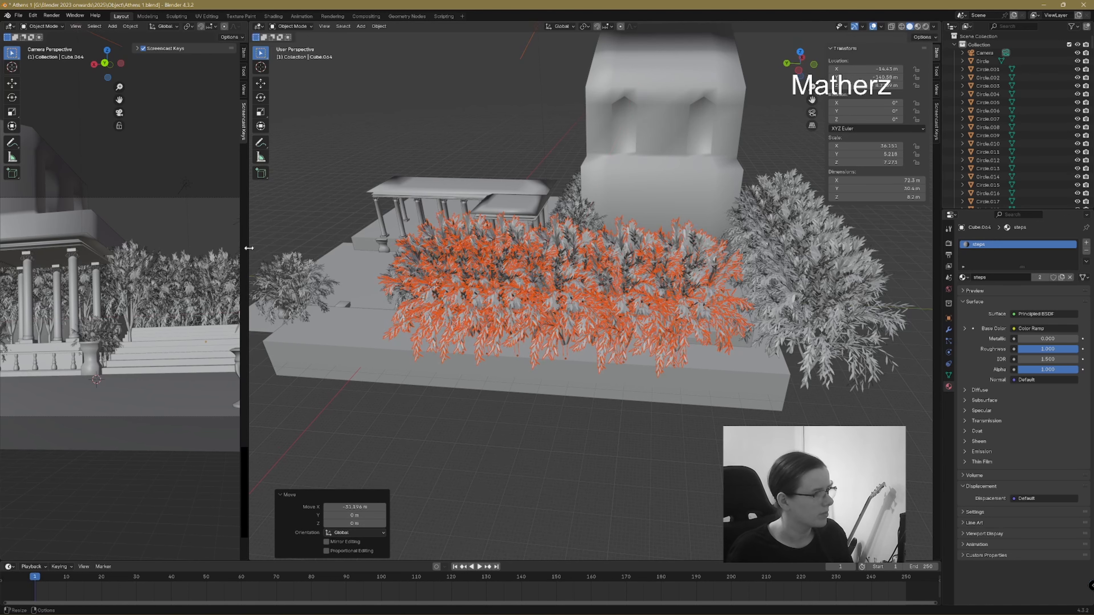
drag(247, 249, 484, 255)
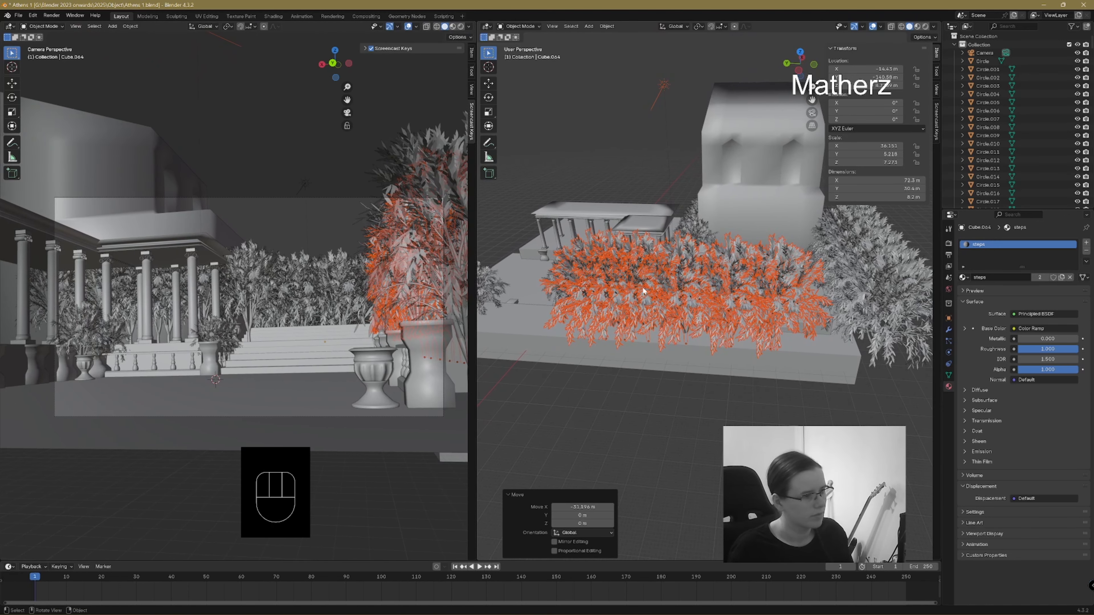
click(531, 194)
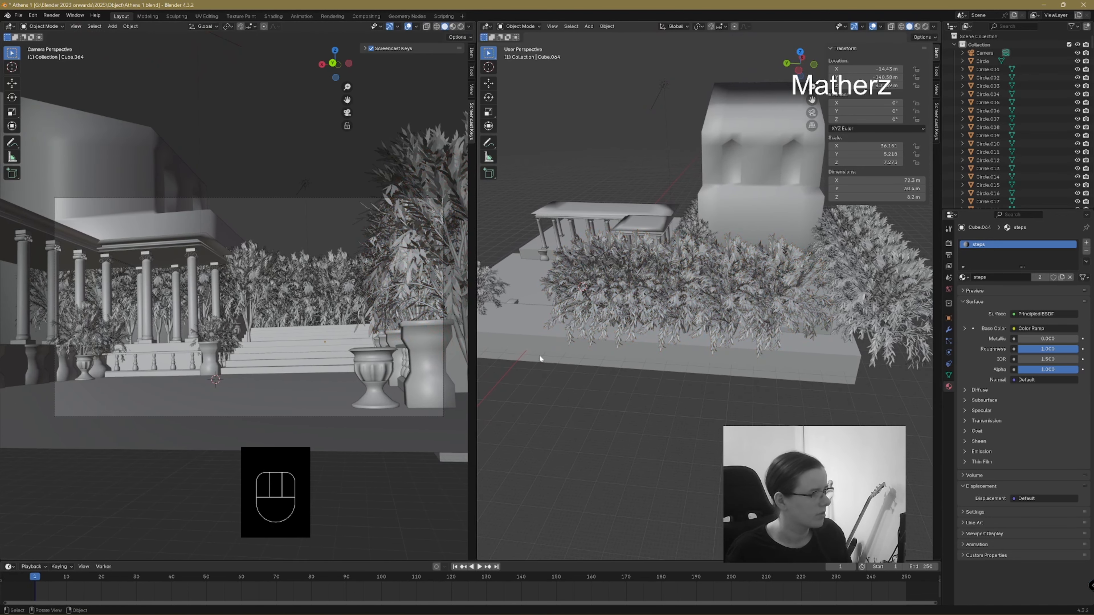
- Select the leaf clusters of the potted plant beside the pavilion steps and duplicate them about 34.5 m along negative Y
middle_drag(567, 378, 648, 372)
scroll(680, 325, up, 3)
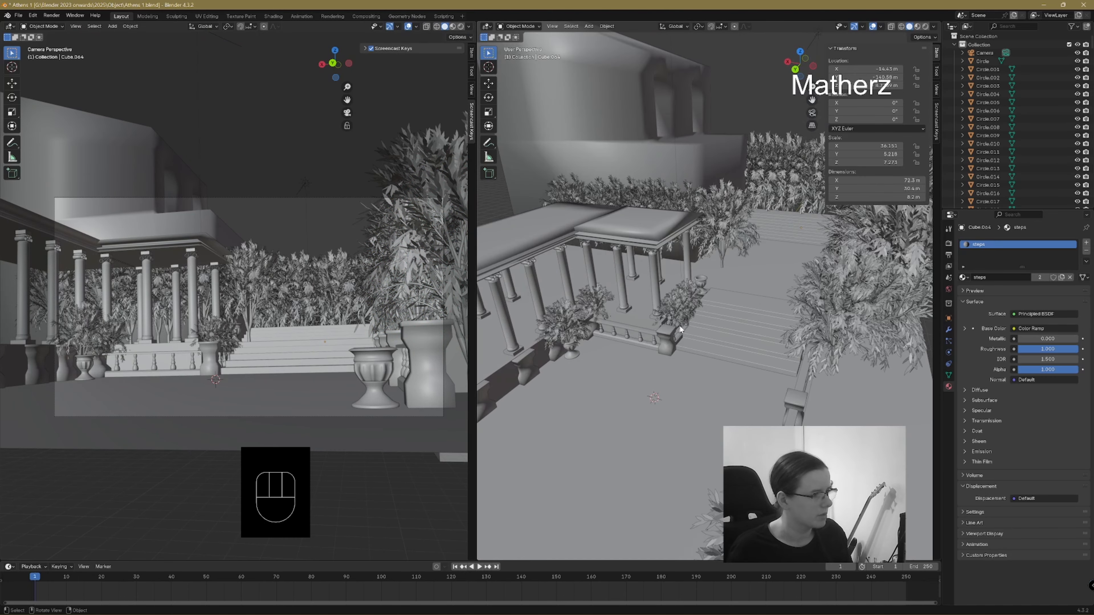
click(684, 304)
shift+click(684, 298)
shift+click(684, 297)
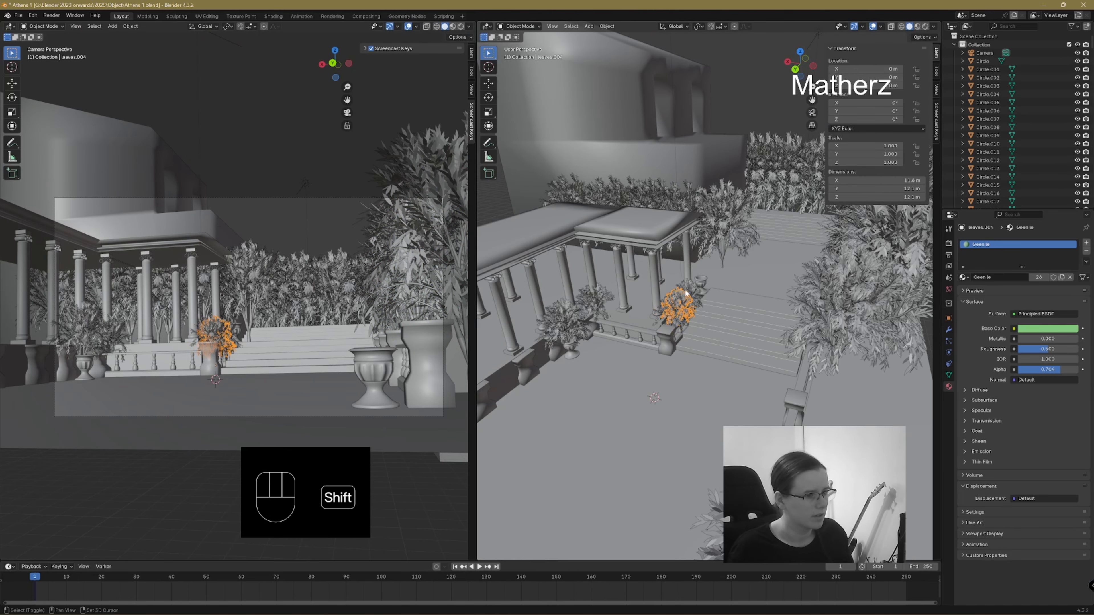
shift+click(688, 289)
shift+click(679, 301)
shift+click(676, 307)
shift+click(672, 311)
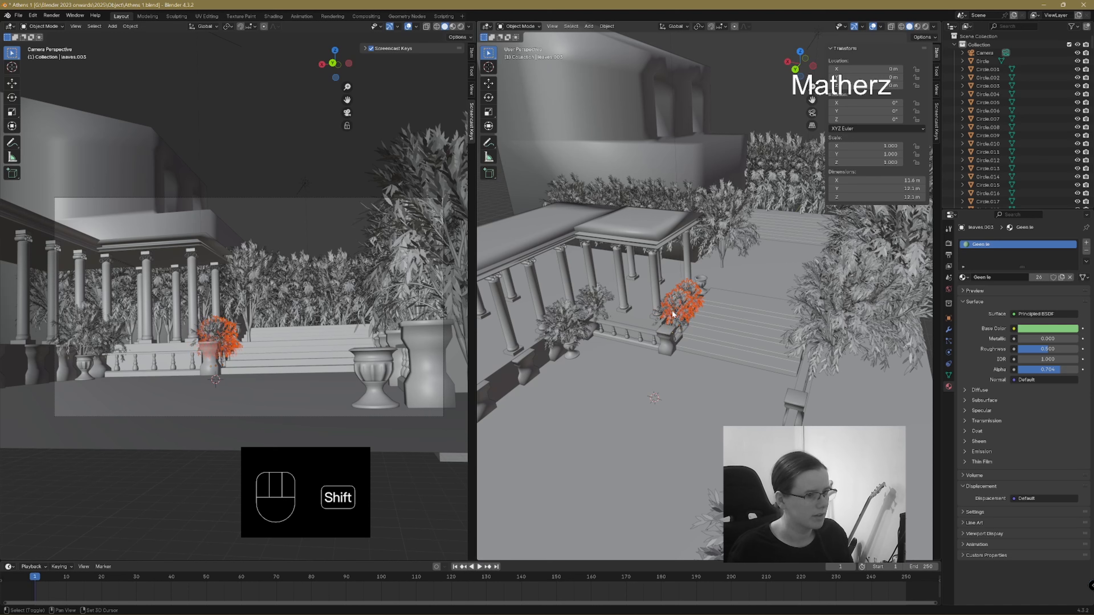
shift+click(679, 309)
shift+click(677, 309)
shift+click(675, 308)
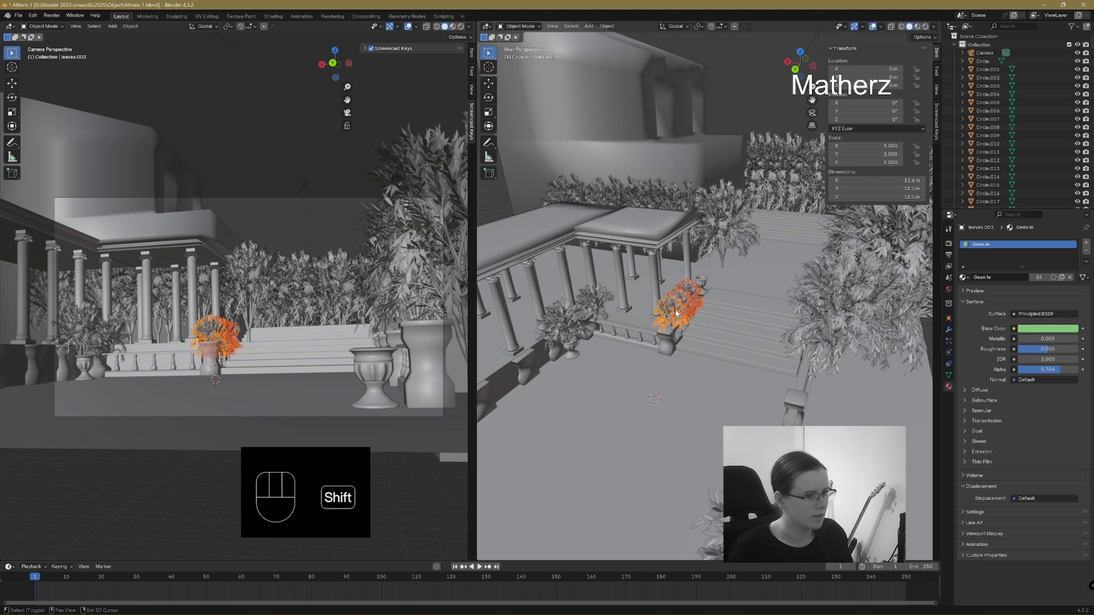
key(shift+d)
key(y)
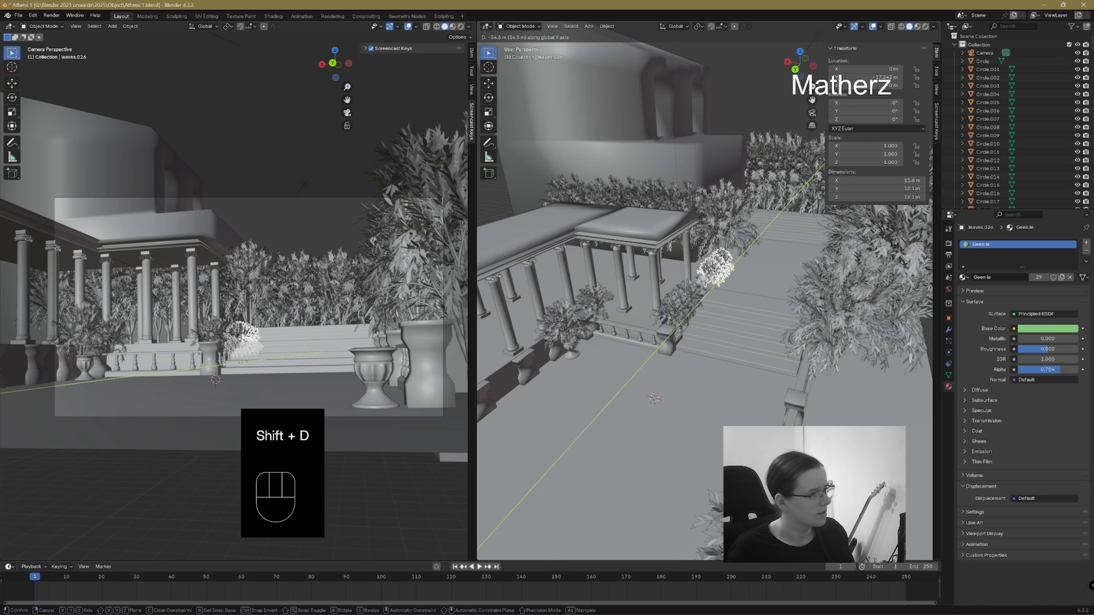
click(712, 280)
- Raise the duplicated leaves about 4.7 m along the Z axis
key(g)
key(z)
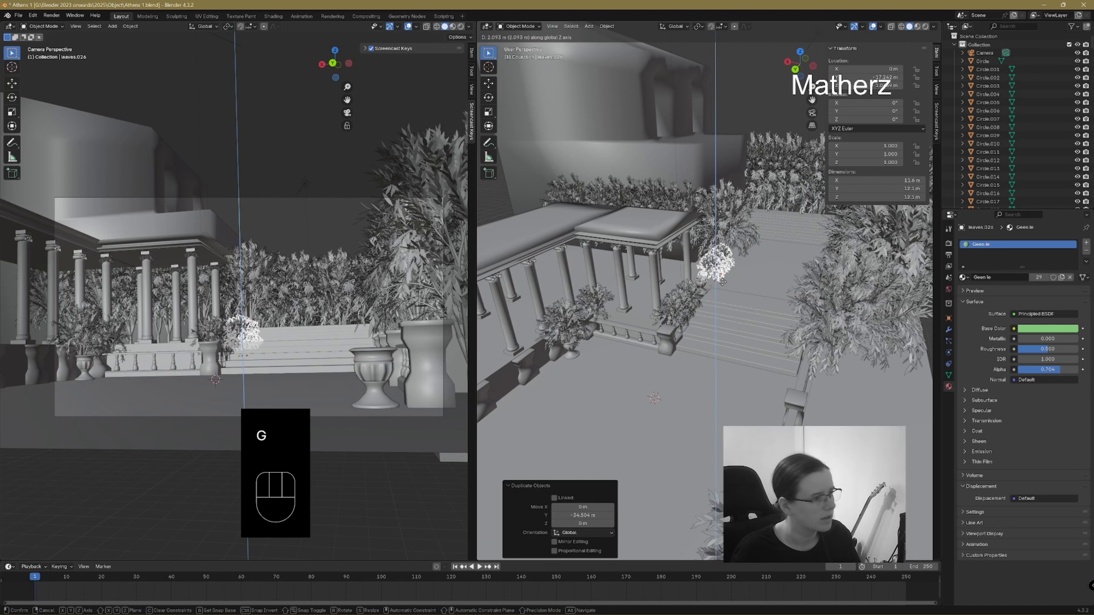
click(723, 279)
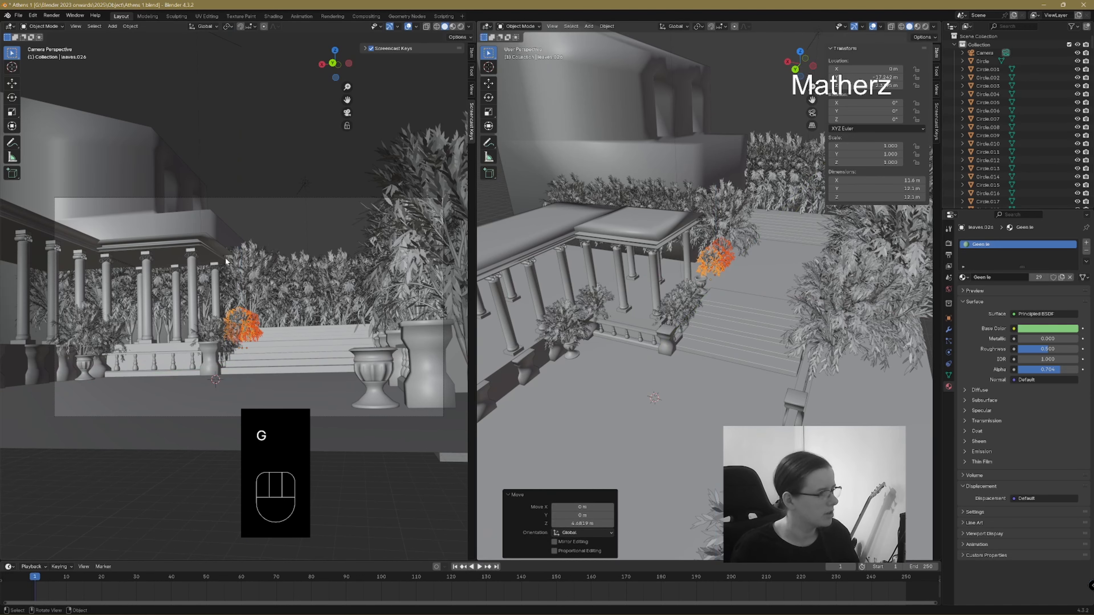
- Enable the camera's depth of field, focus it on the balustrade's end pedestal beside the steps, and set the F-Stop to 0.1
click(323, 198)
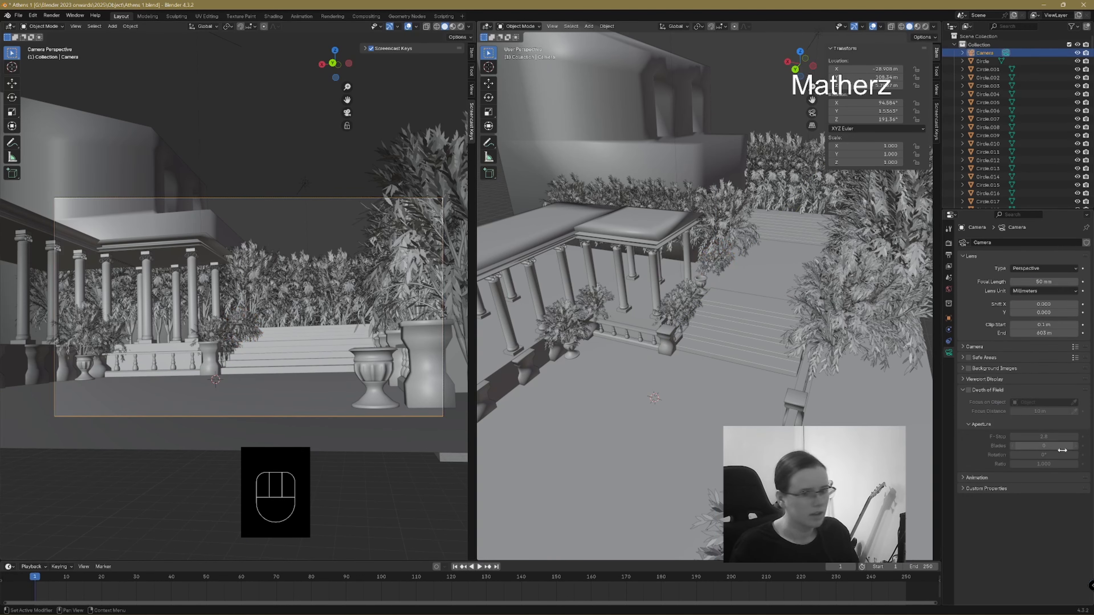
click(968, 390)
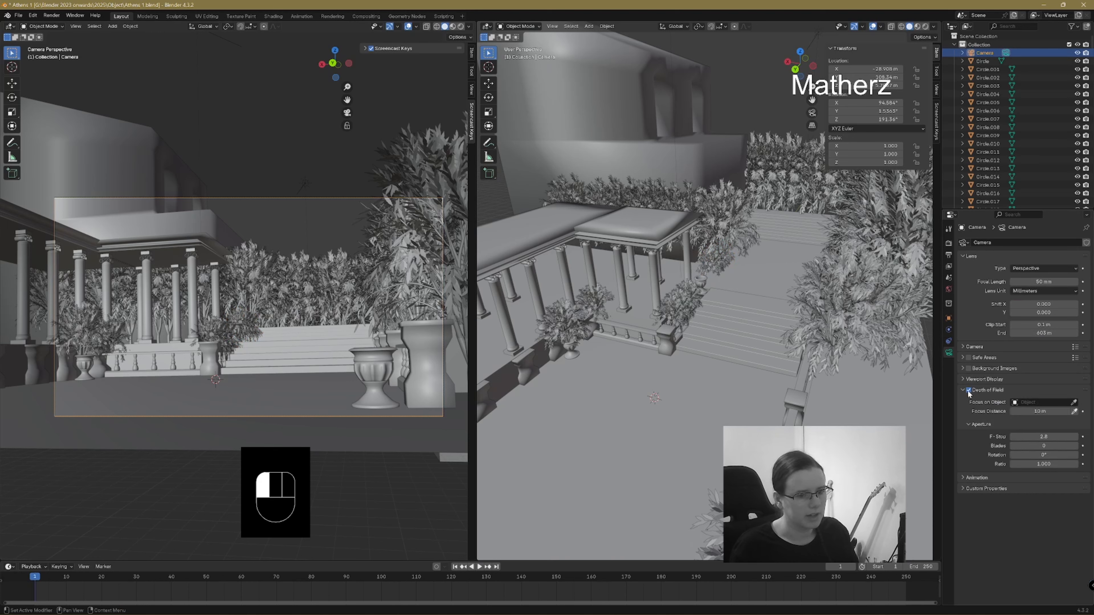
click(1076, 402)
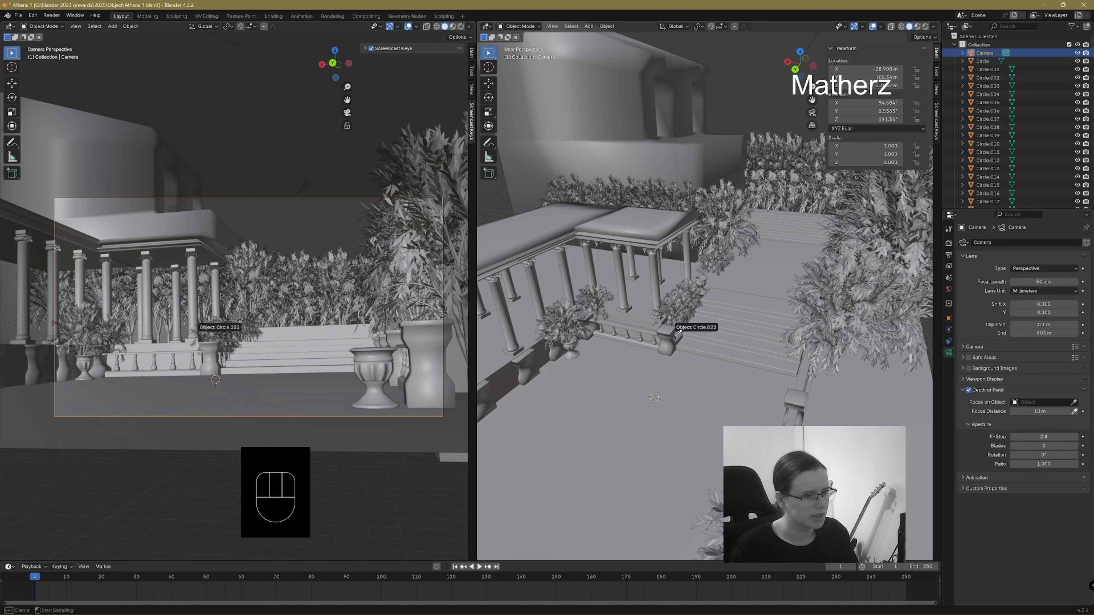
click(665, 335)
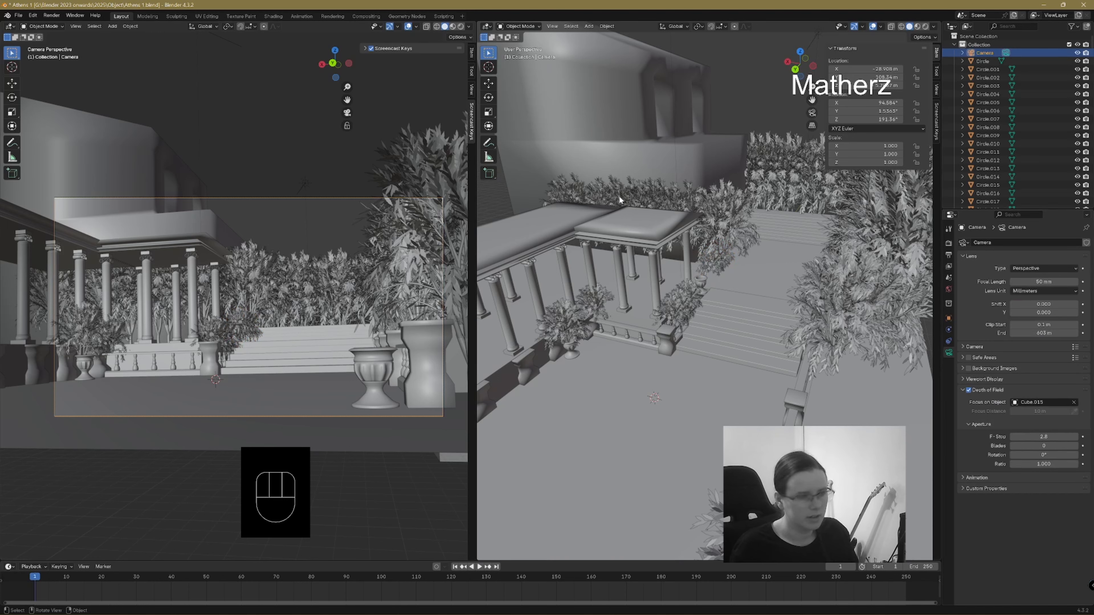
click(452, 27)
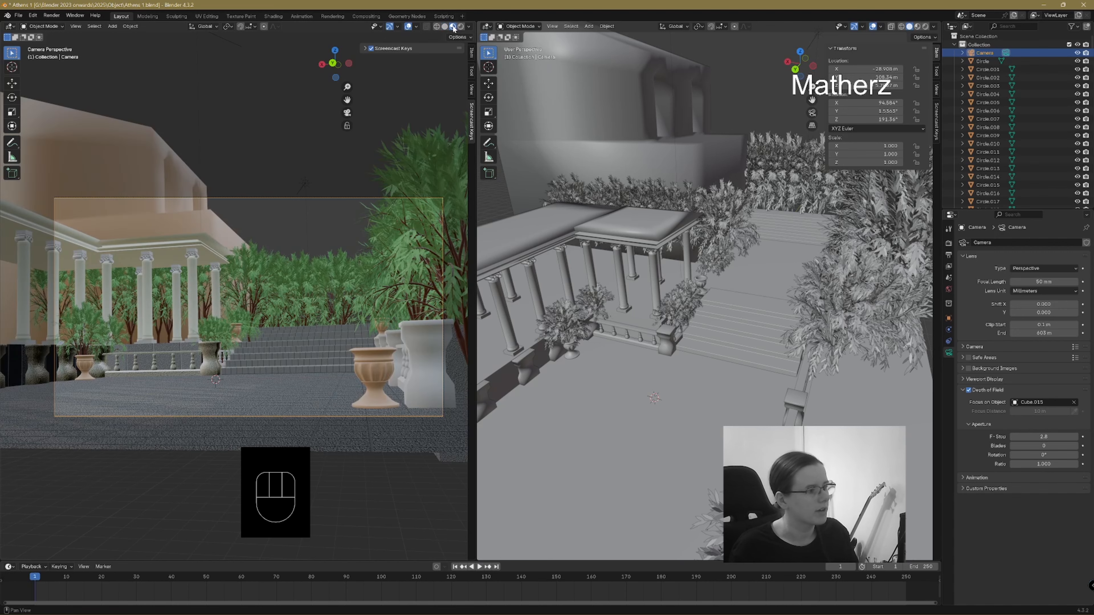
drag(1043, 437, 1021, 437)
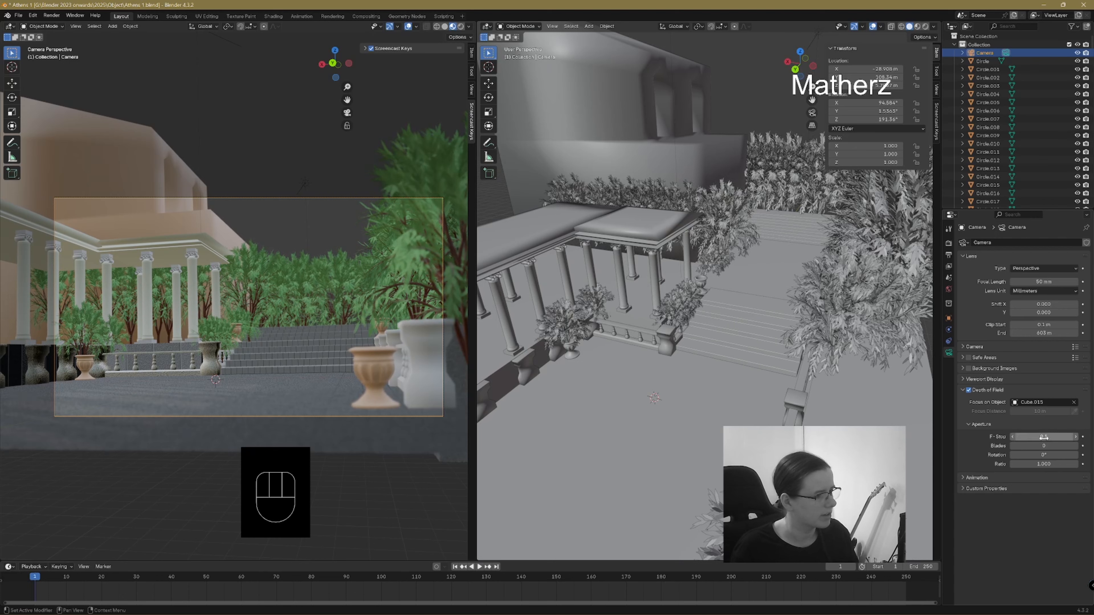
- Enlarge the camera viewport and display it in rendered shading
drag(477, 155, 760, 161)
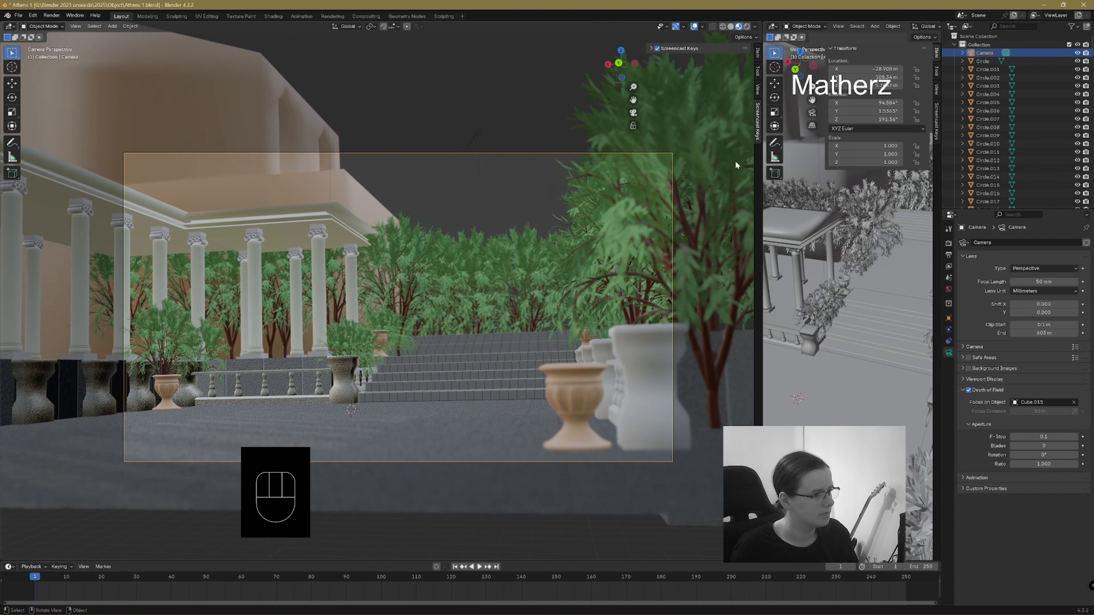
click(748, 26)
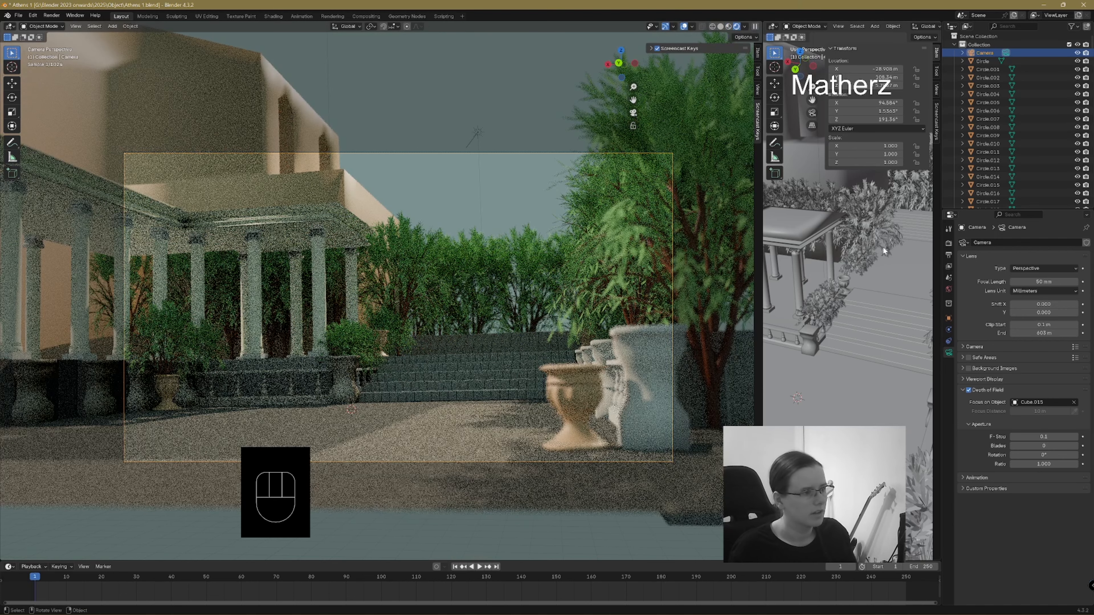
scroll(883, 246, down, 4)
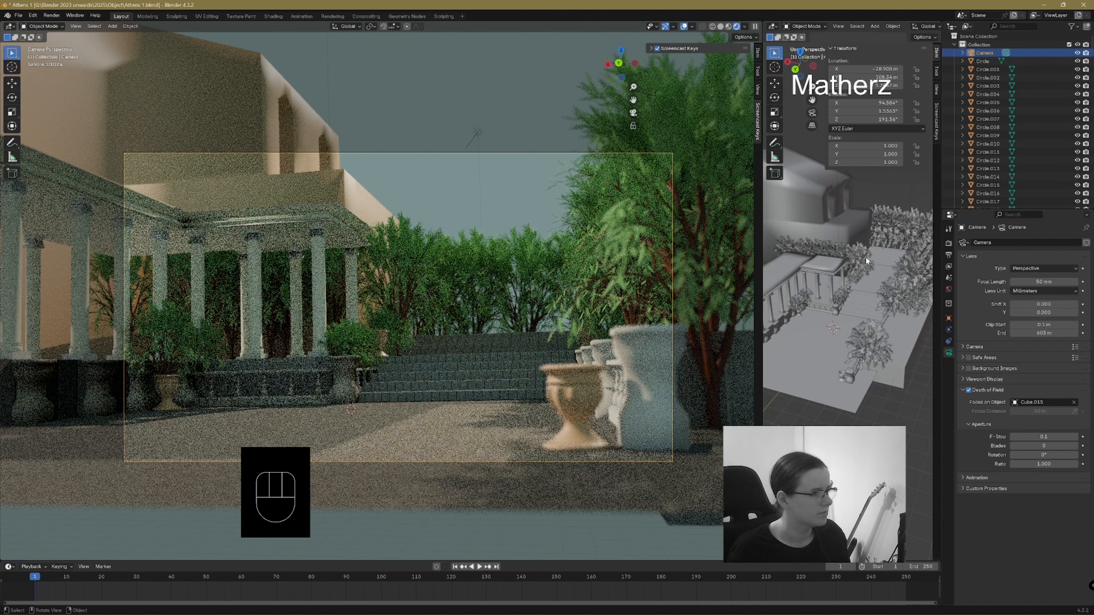
middle_drag(877, 271, 868, 268)
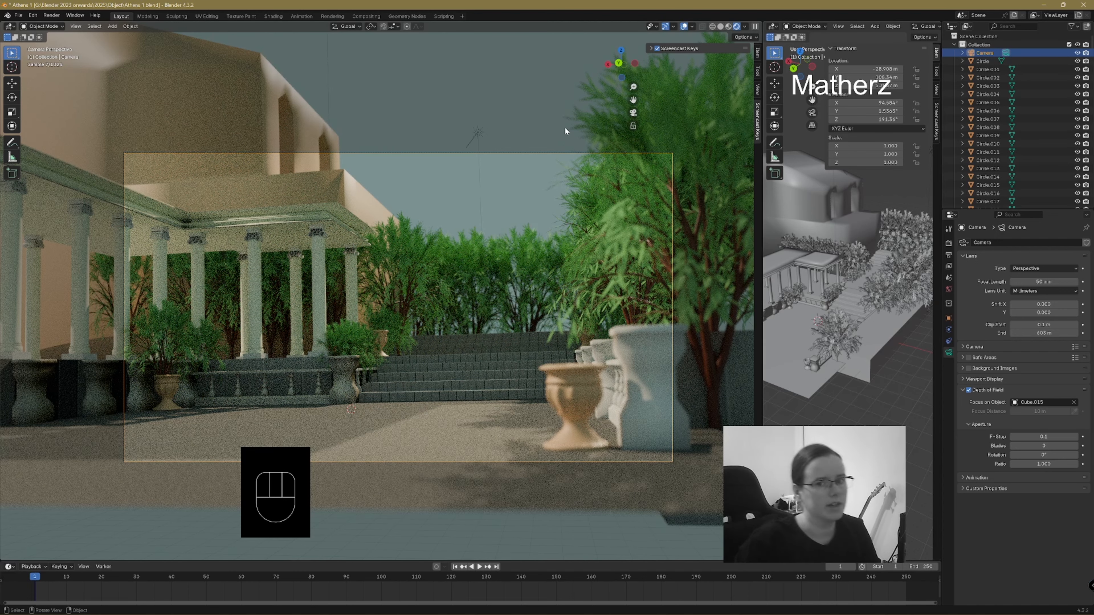
- Change the base color of the large background building's Rock material to near white and adjust its metallic value
click(256, 170)
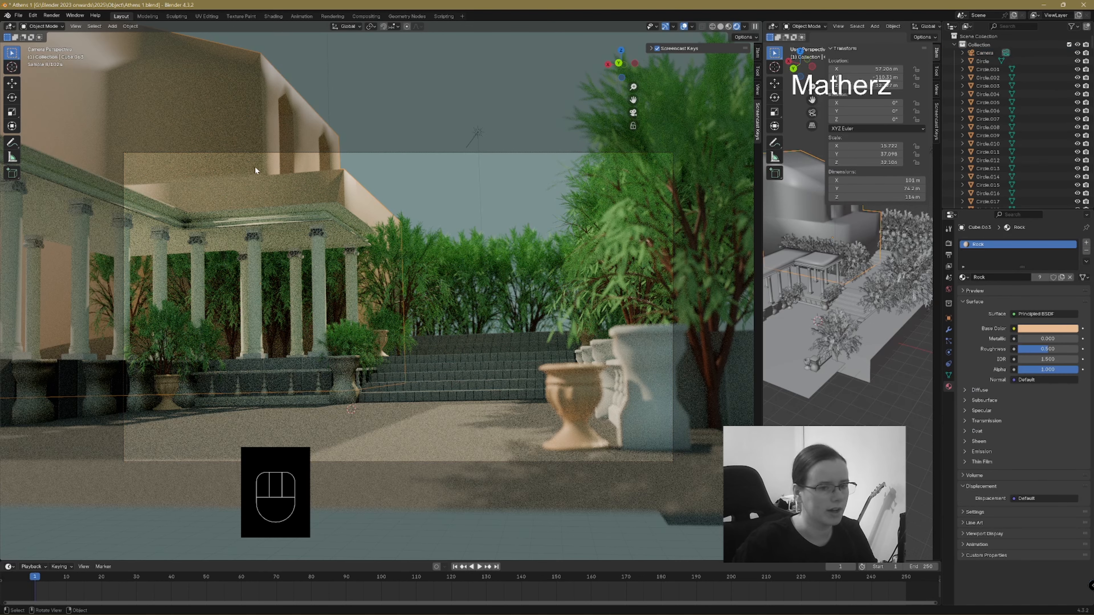
click(1045, 329)
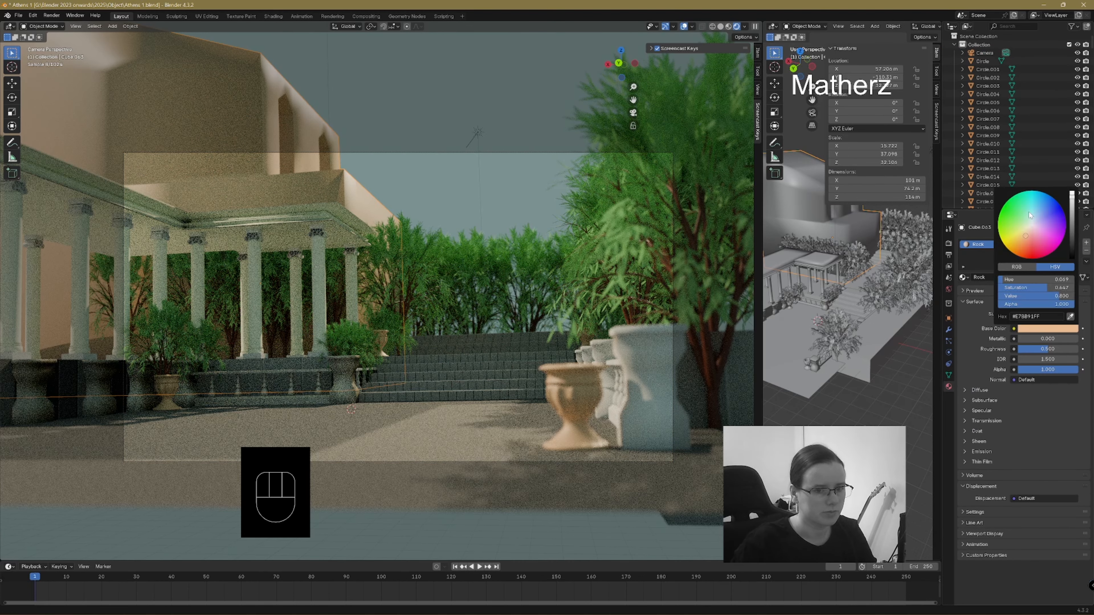
click(1032, 226)
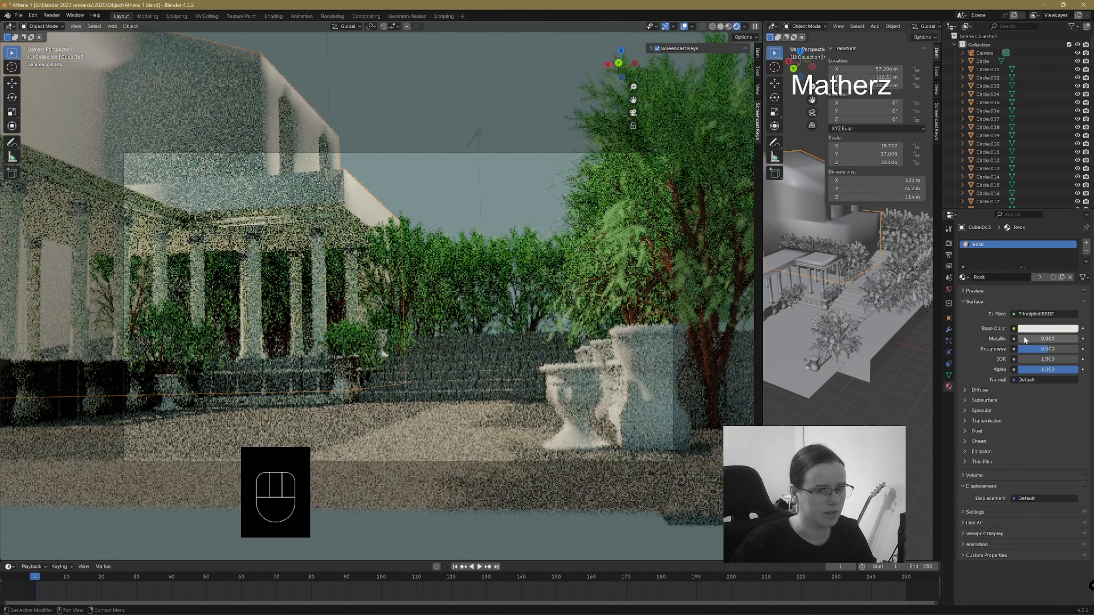
drag(1020, 339, 1054, 339)
- Give the sun light a more saturated yellow-orange color and enable Shadow Caustics
click(478, 137)
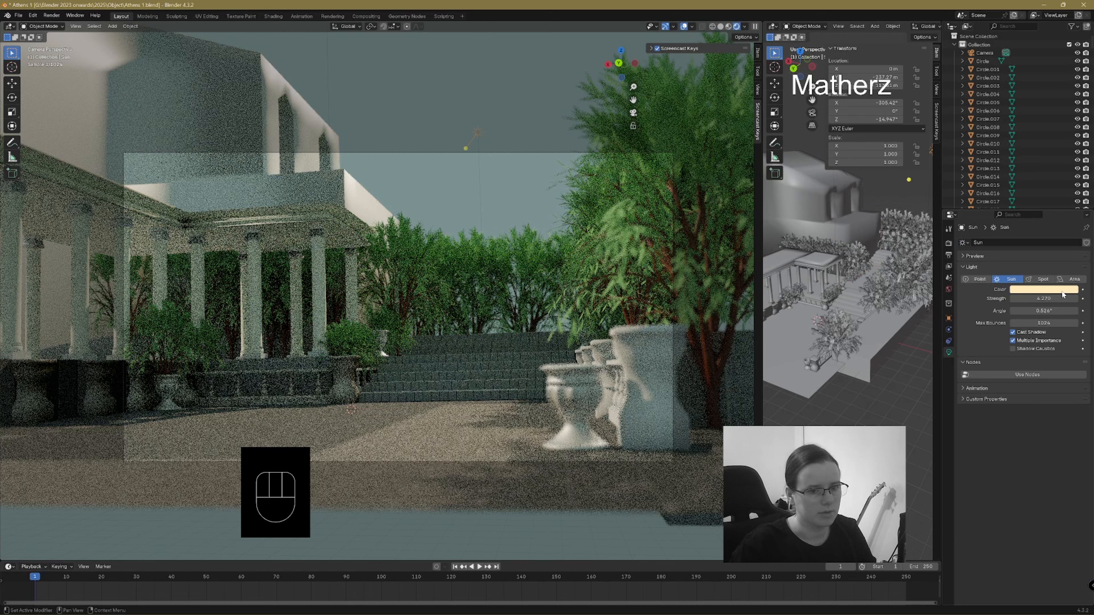
click(1063, 290)
click(1018, 209)
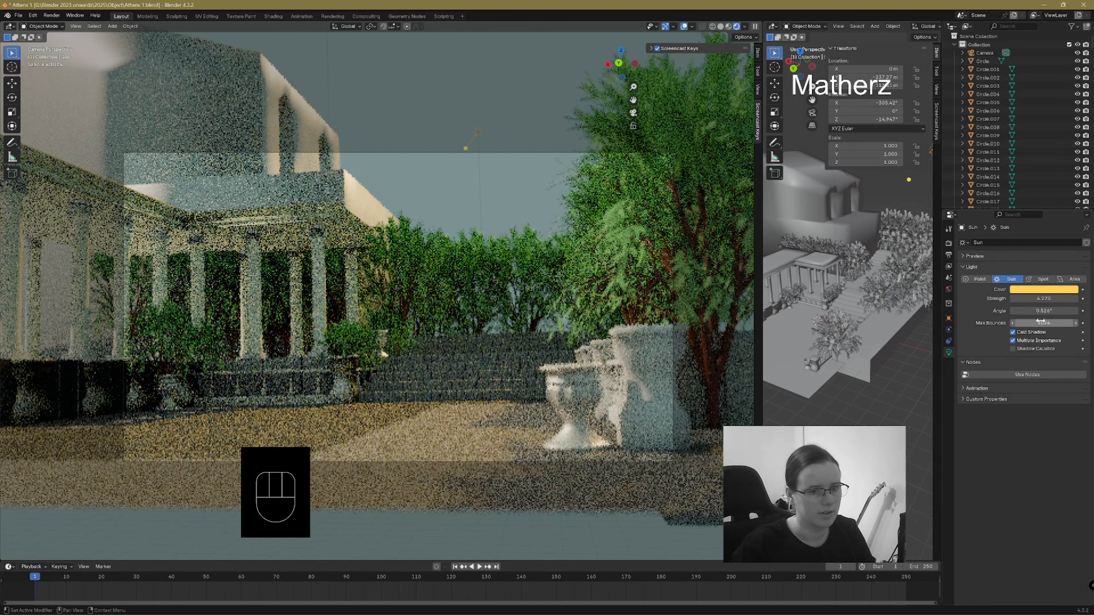
click(1024, 349)
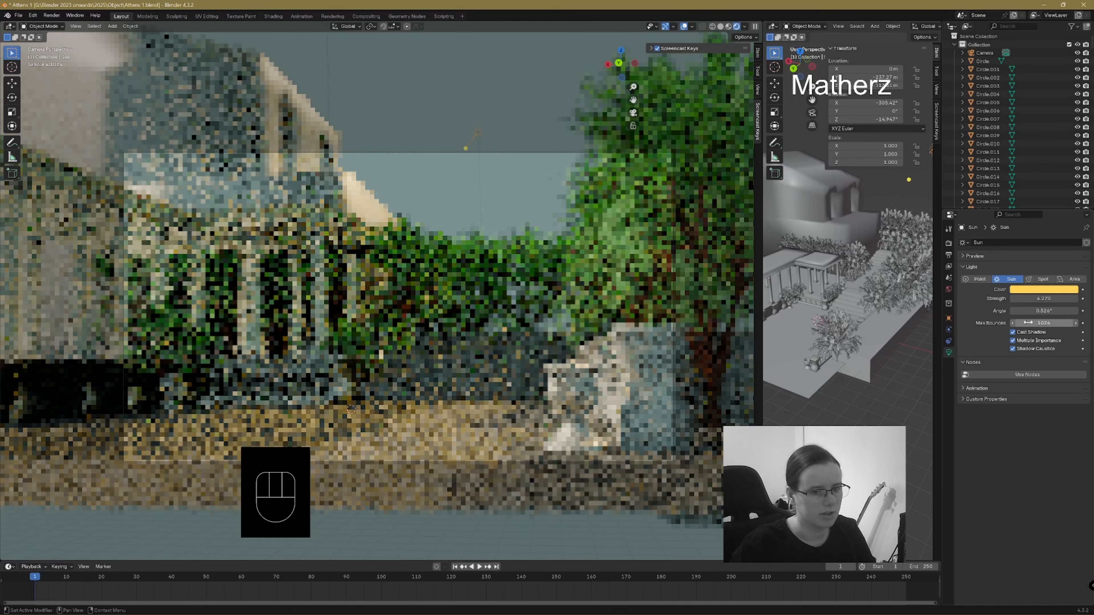
drag(1025, 322, 1027, 321)
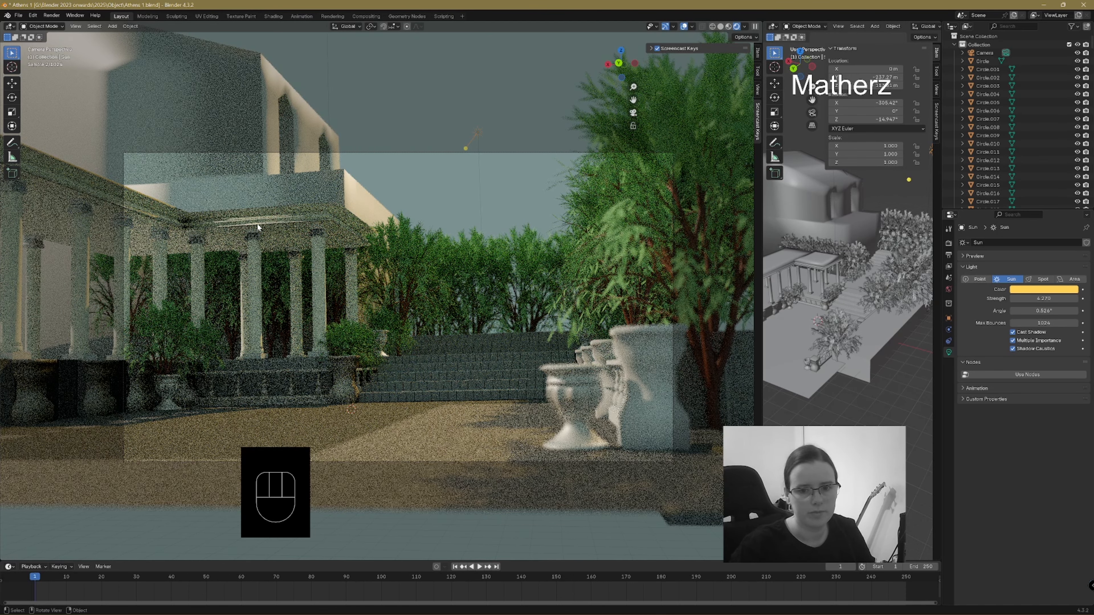
- Add a dark stop at position 0.520 to the Stone Pale material's Color Ramp in the Shading workspace and preview it rendered
click(218, 237)
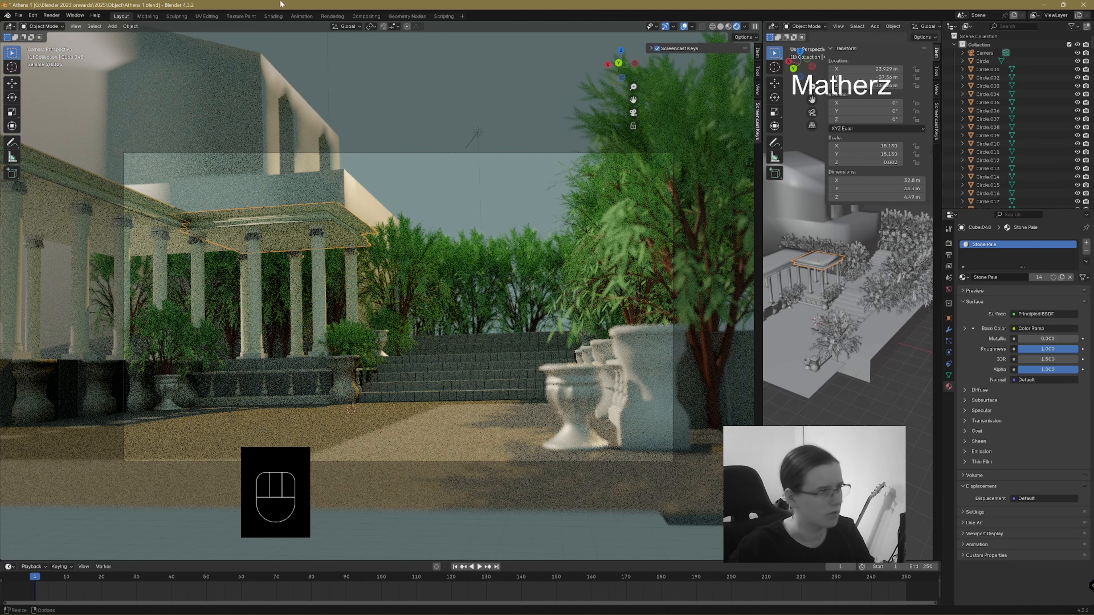
click(273, 16)
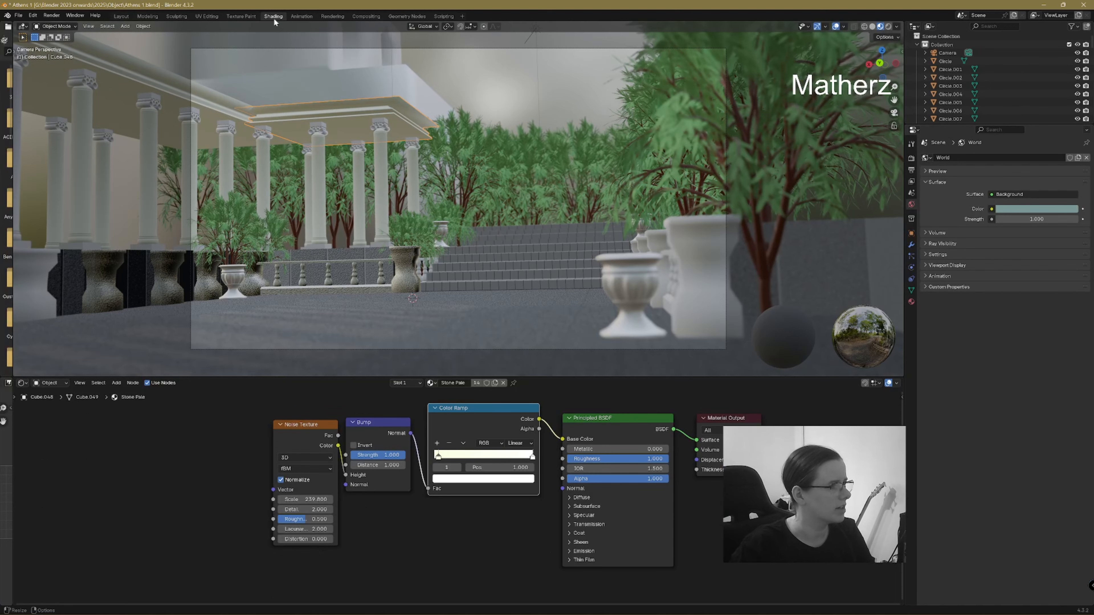
click(437, 443)
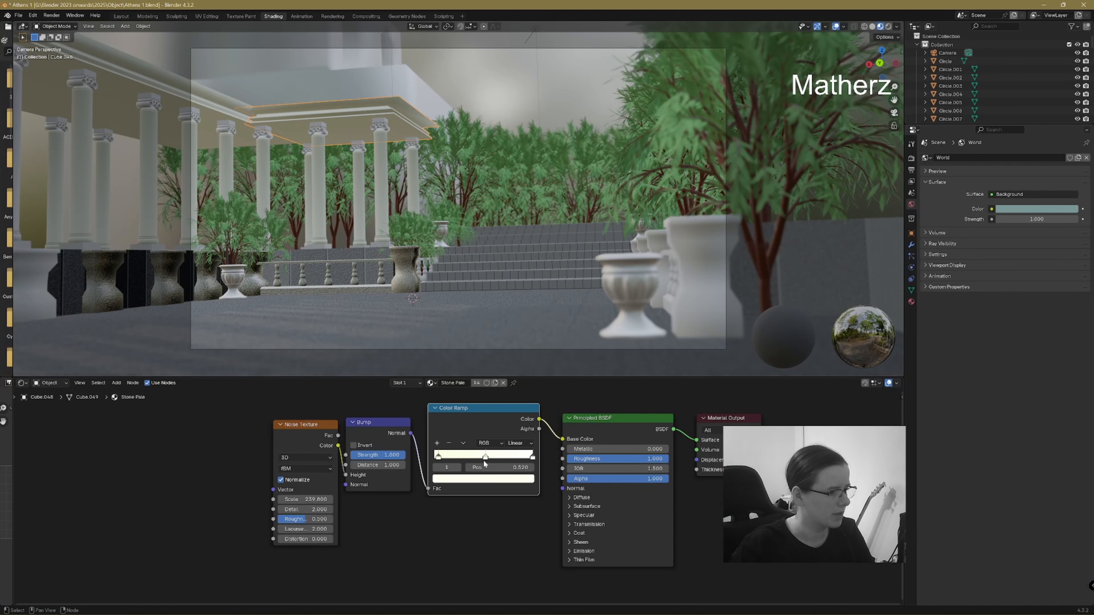
click(471, 480)
drag(517, 331, 516, 390)
click(888, 27)
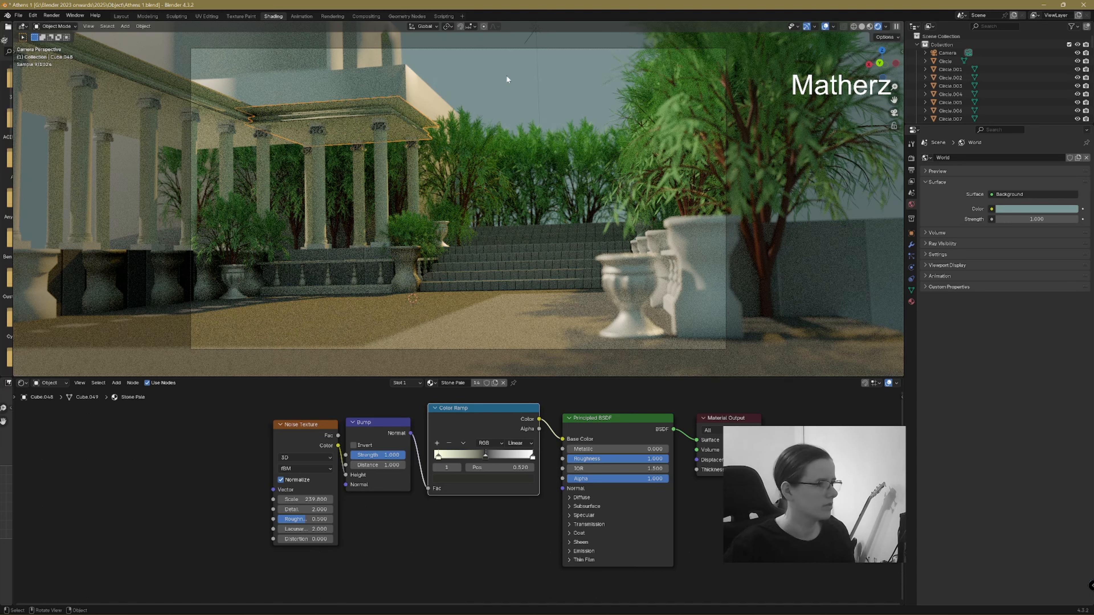
- Duplicate the tree row behind the steps about 19 m along negative X and lower the copy along Z
key(alt+a)
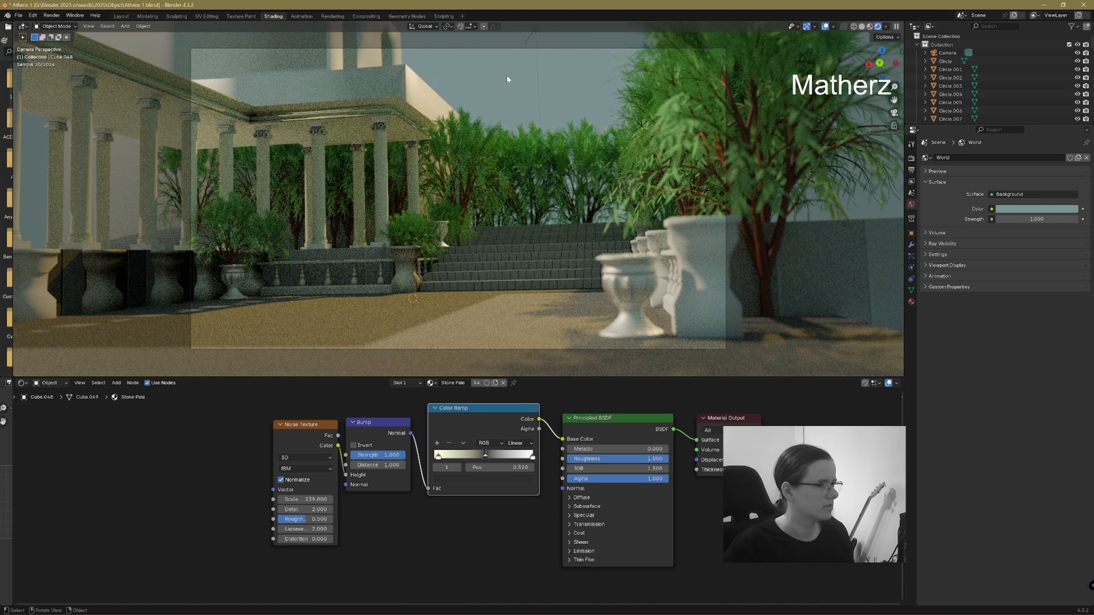
click(591, 174)
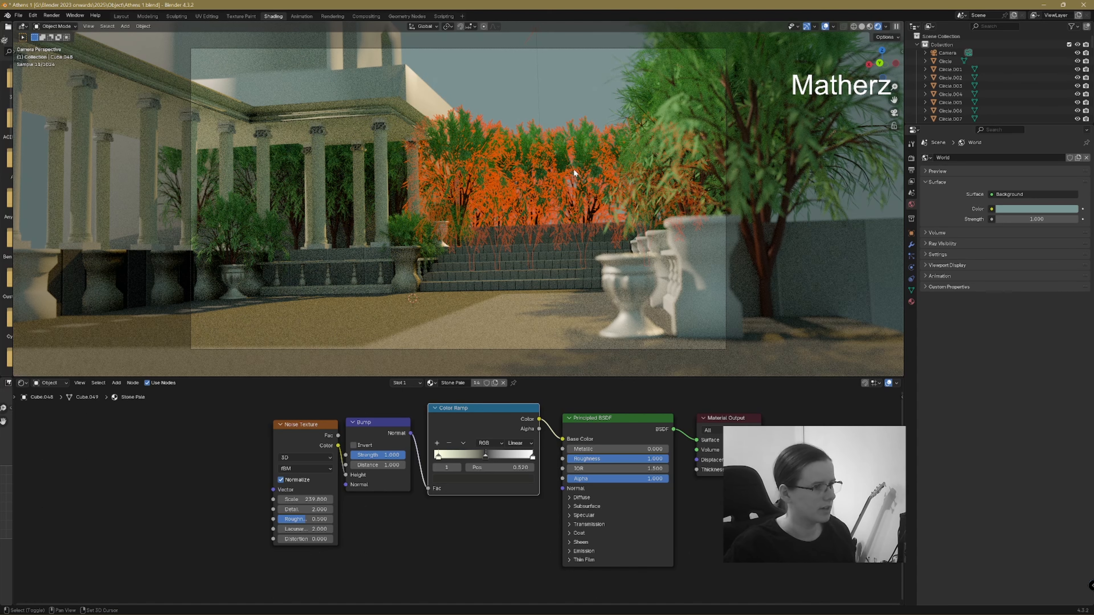
key(shift+d)
key(x)
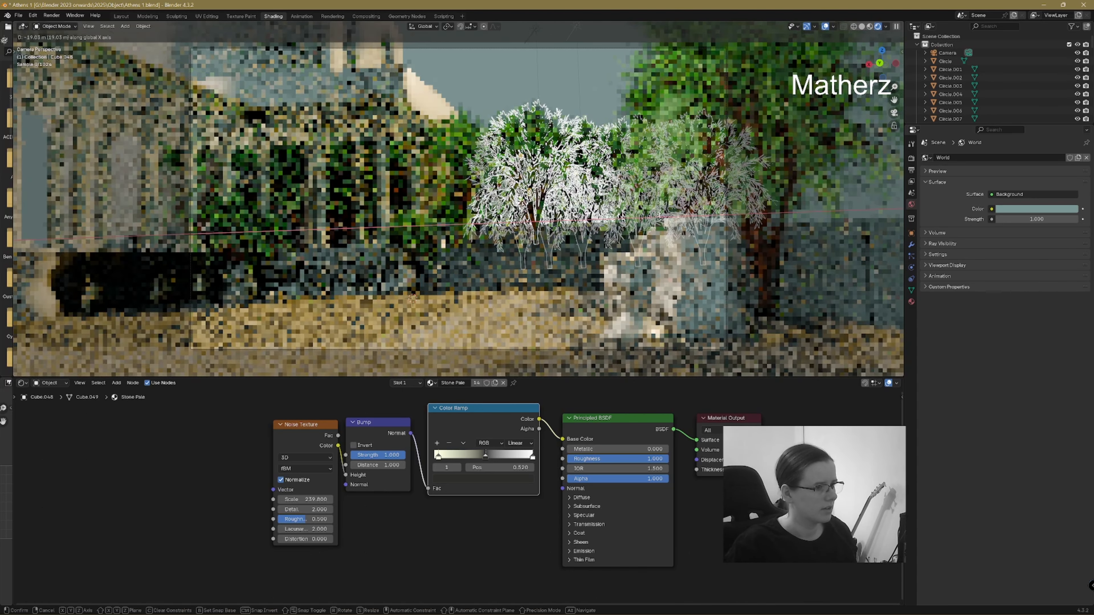
click(600, 178)
key(g)
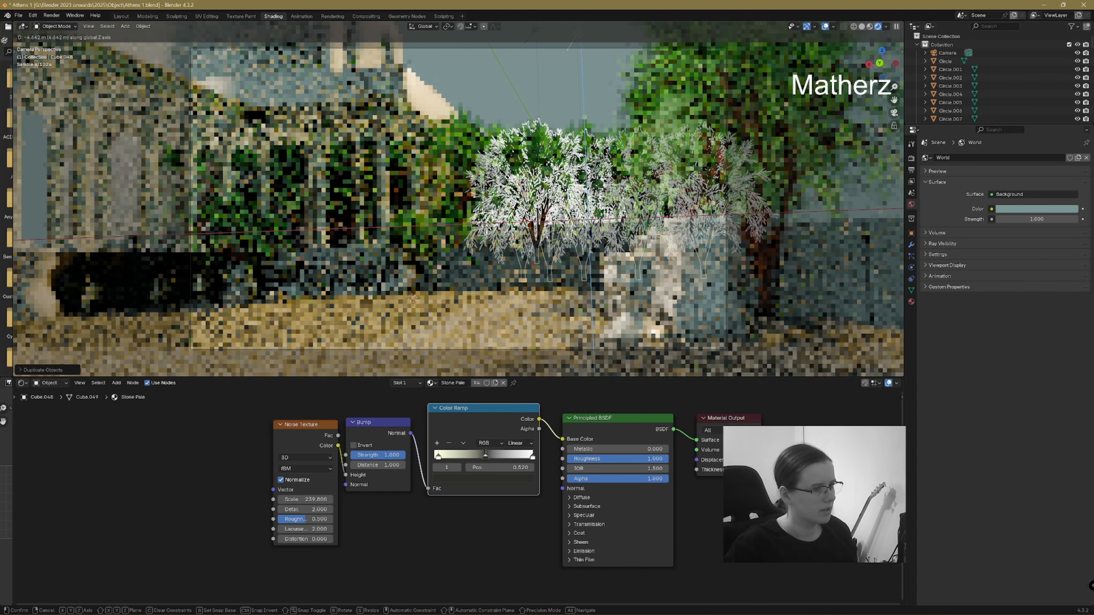
click(527, 176)
- Delete the leaves and trunk of the copied tree standing in front of the upper steps
click(527, 177)
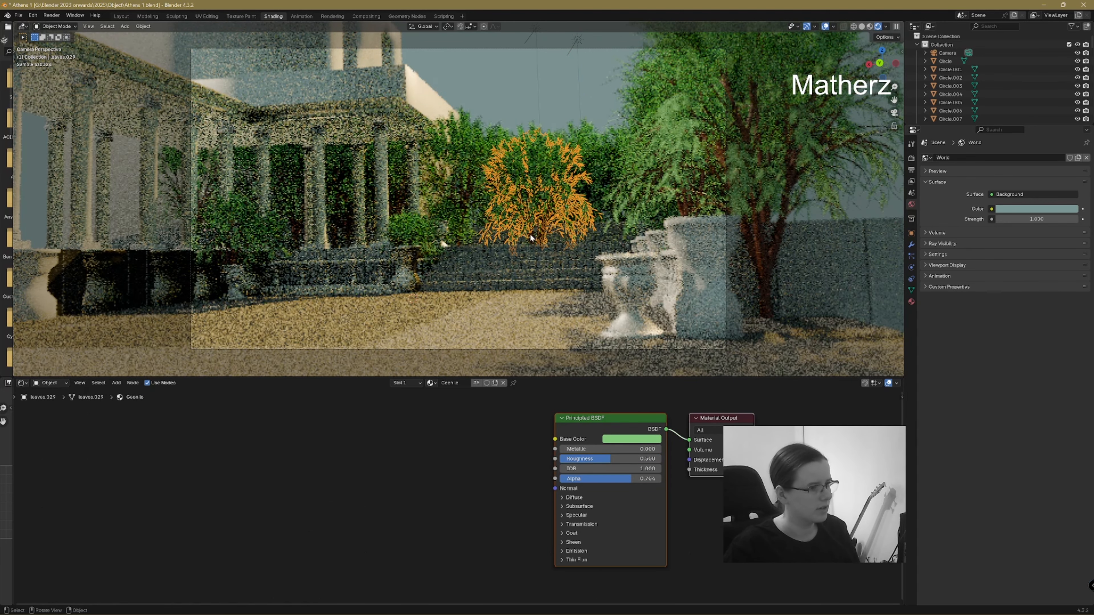
key(Delete)
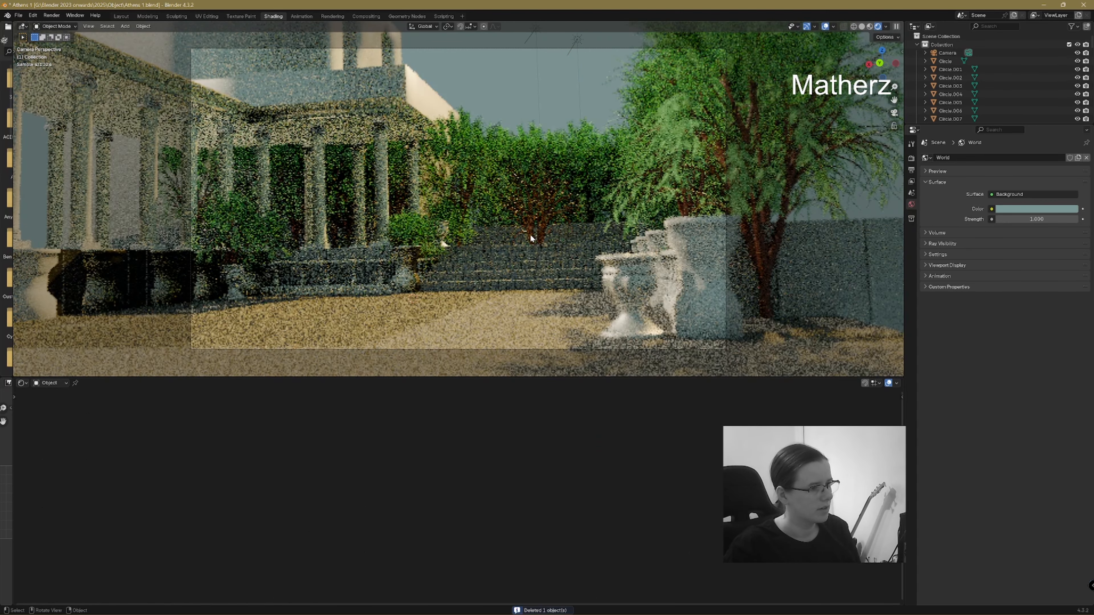
click(531, 238)
key(Delete)
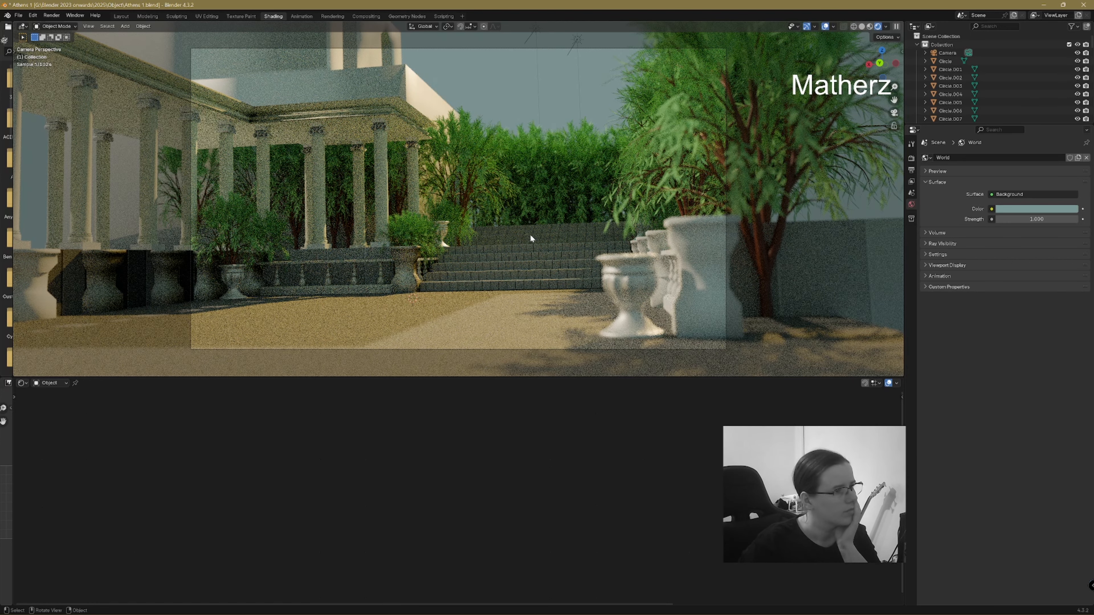
- Duplicate the trunk of the tree at the courtyard's edge and scale the copy up about 1.96 times
click(759, 232)
key(g)
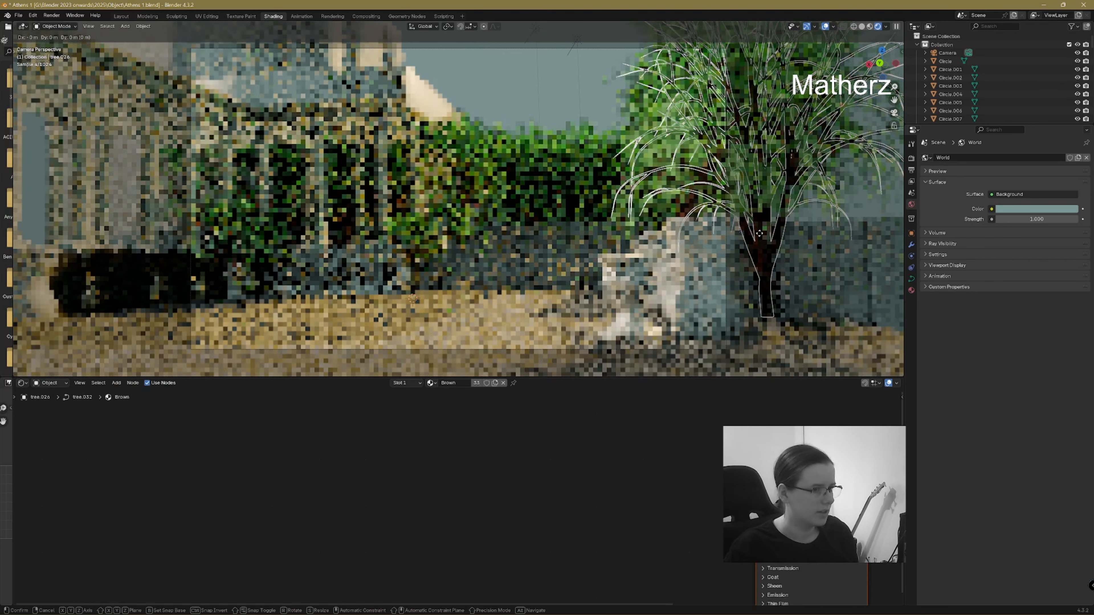
key(s)
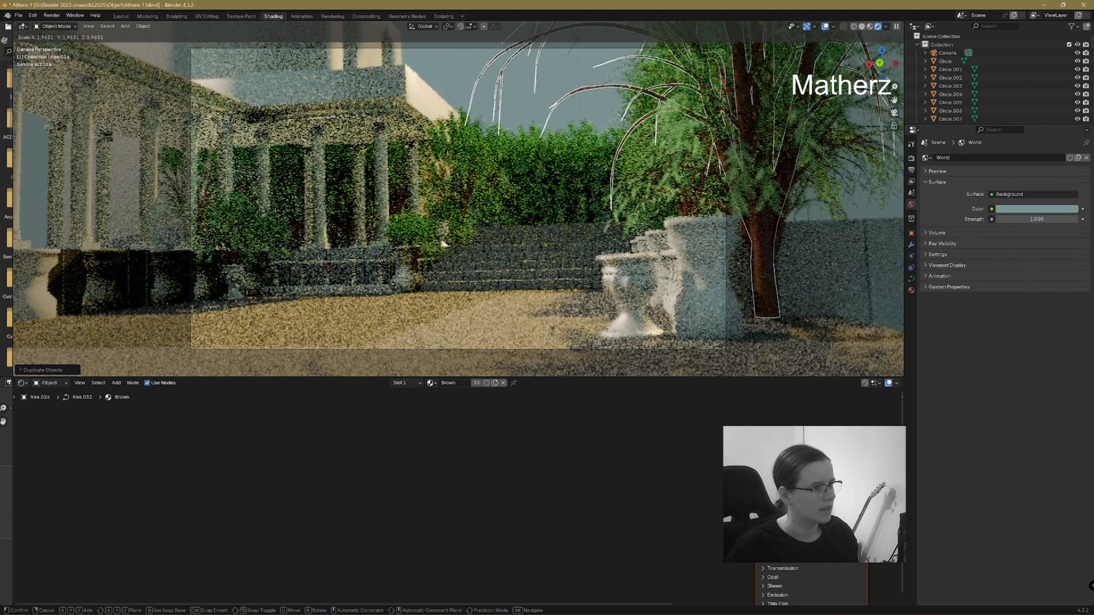
click(675, 181)
click(560, 73)
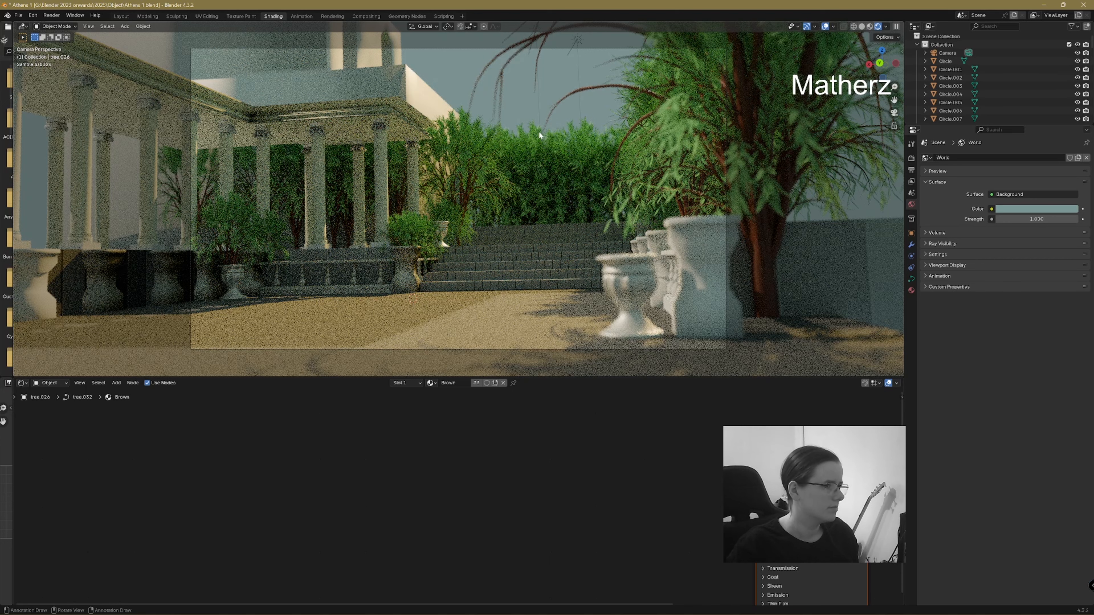
- Lower the enlarged trunk copy along Z and move it about 13.8 m along Y
click(597, 87)
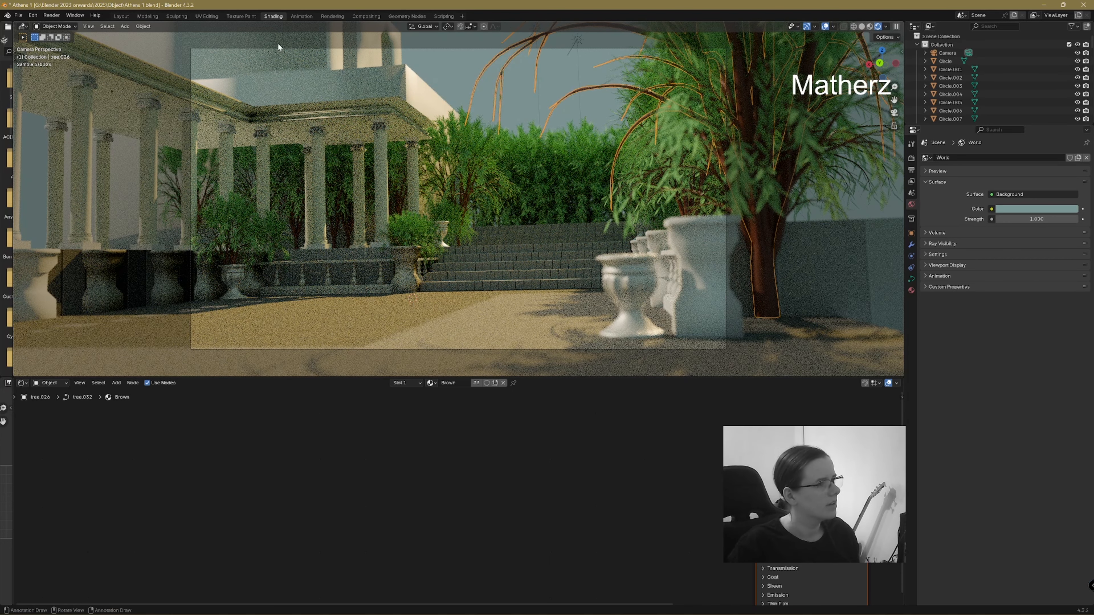
key(g)
key(z)
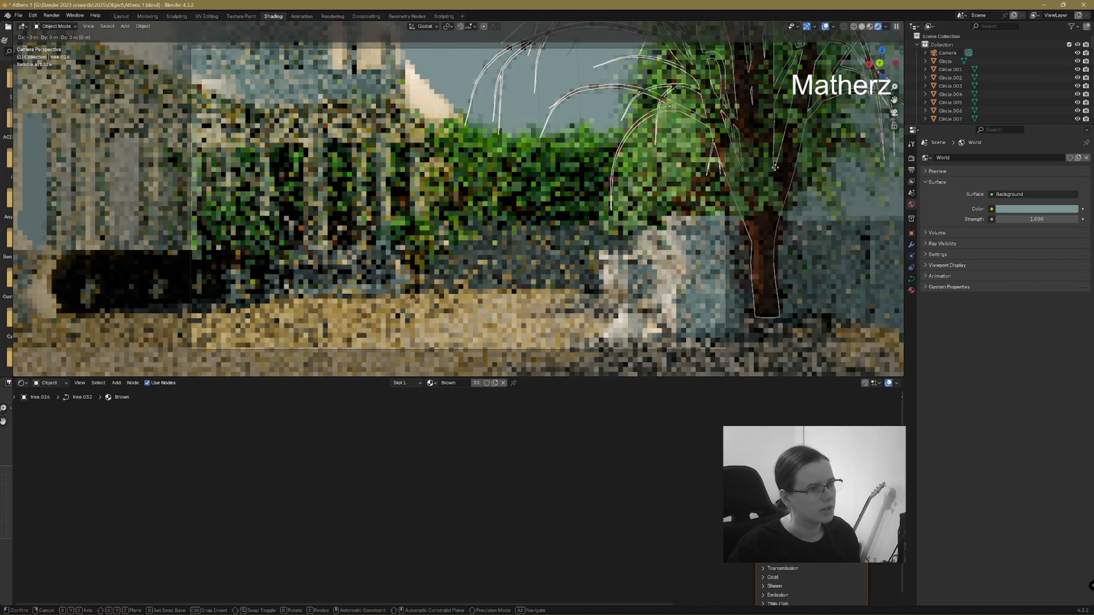
click(789, 260)
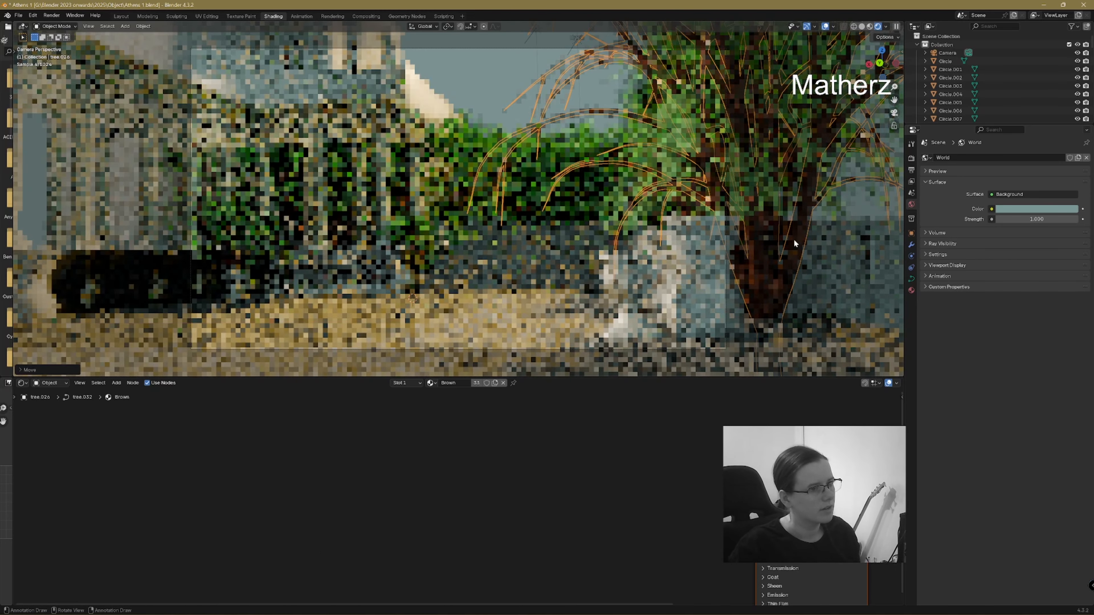
key(g)
middle_drag(794, 237, 765, 235)
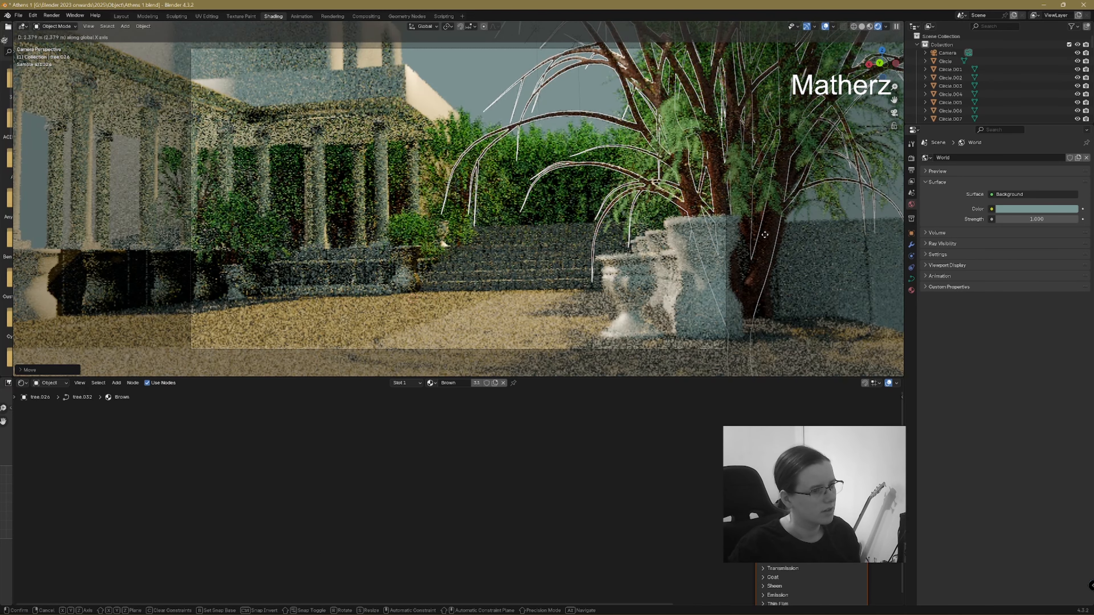
key(y)
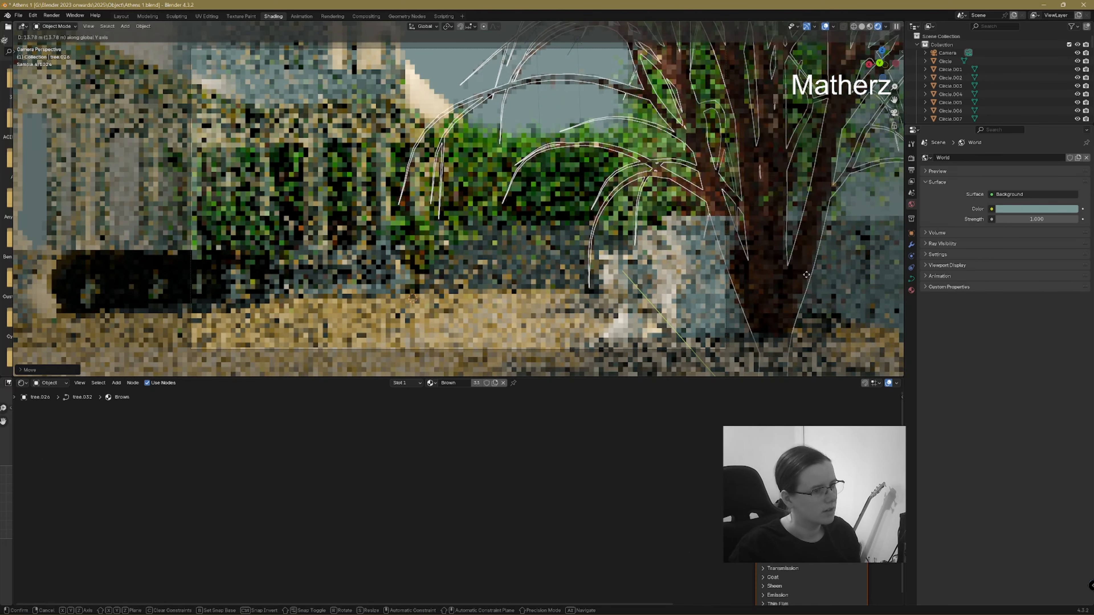
key(Escape)
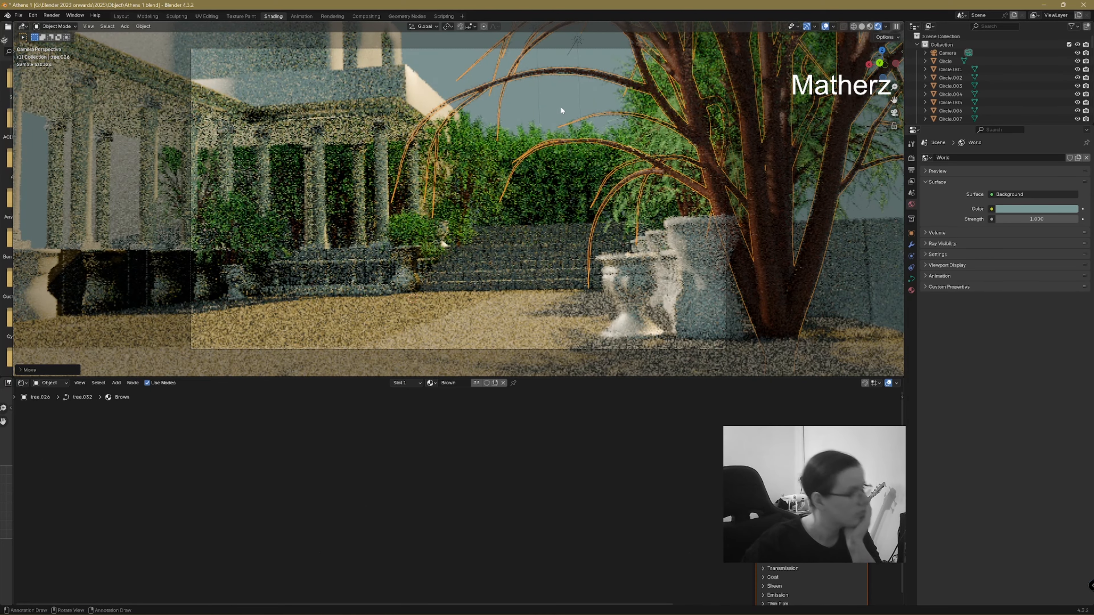
- Delete the enlarged trunk copy
click(560, 106)
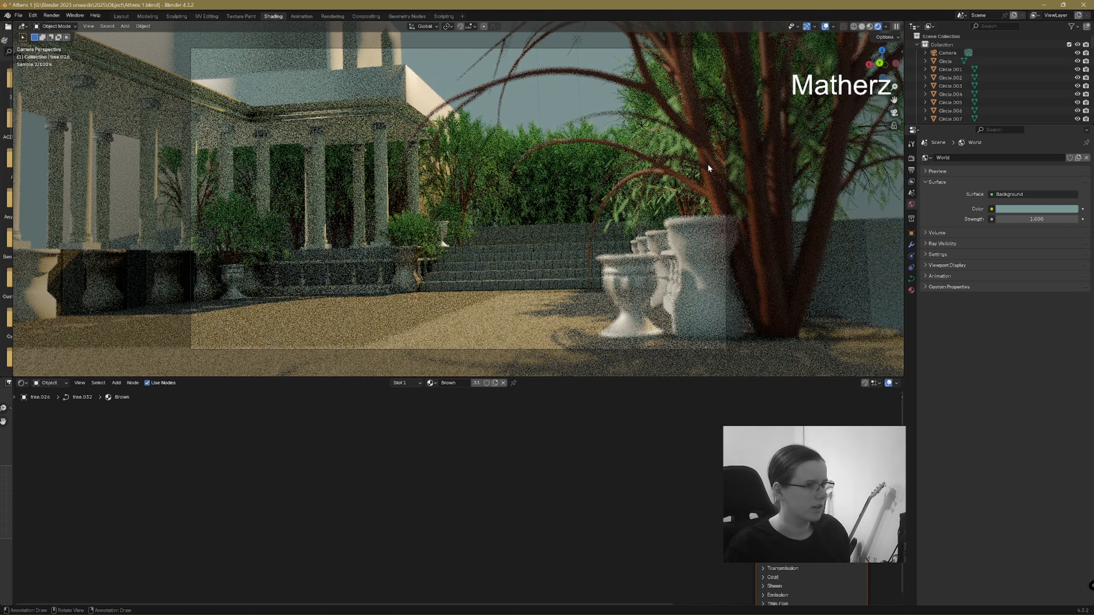
click(717, 202)
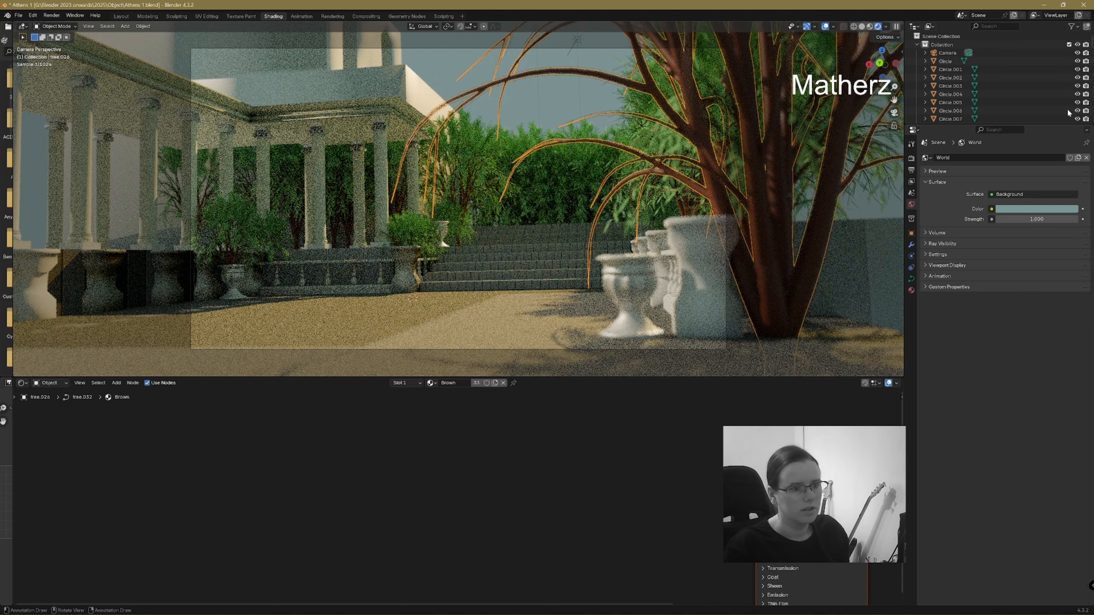
key(Delete)
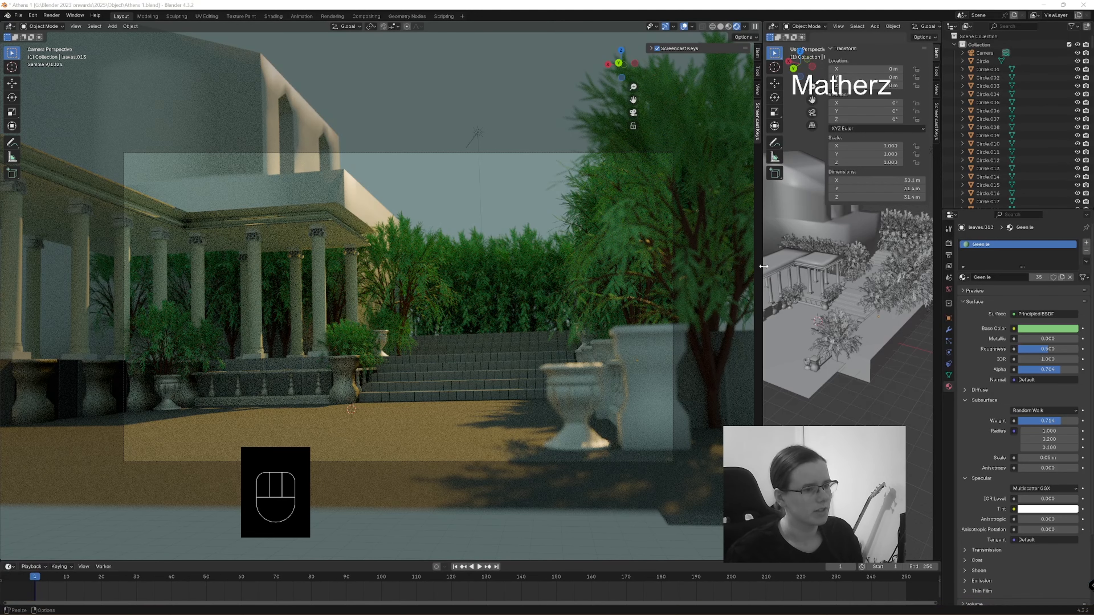
- Widen the solid-shaded viewport in the Layout workspace and set the camera viewport to Material Preview shading
drag(760, 264, 659, 281)
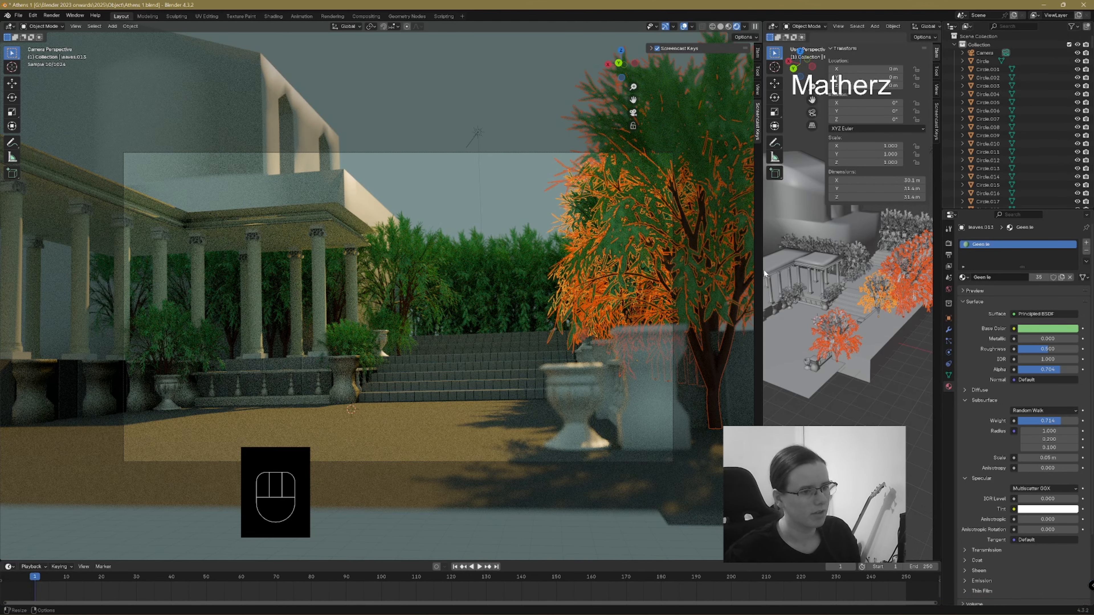
drag(764, 274, 474, 274)
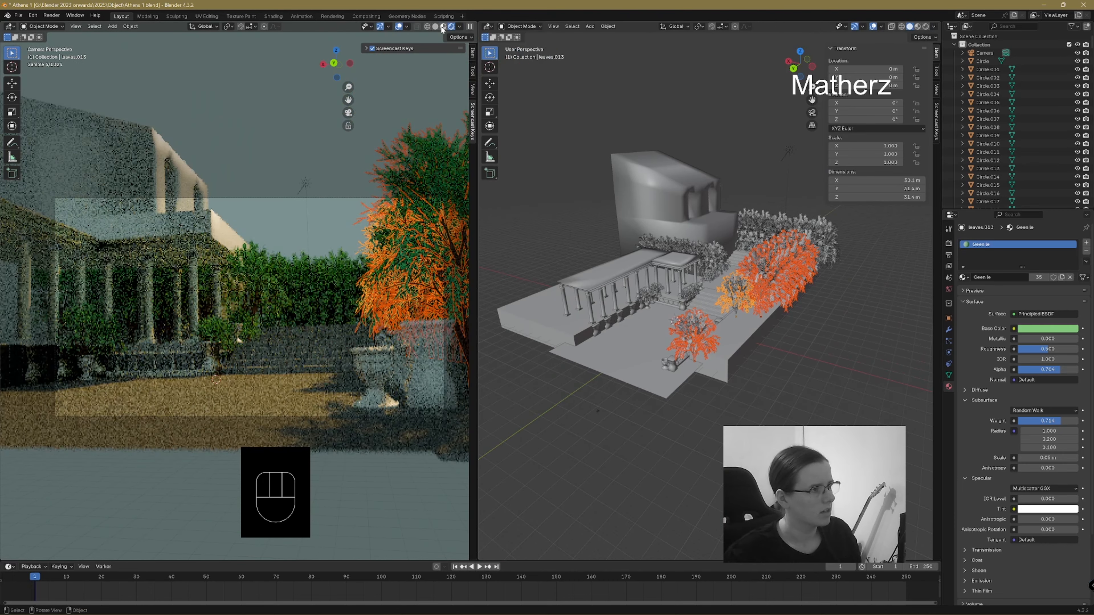
click(445, 27)
- Delete the handrail, balusters and base of the short balustrade running alongside the steps
scroll(737, 291, up, 8)
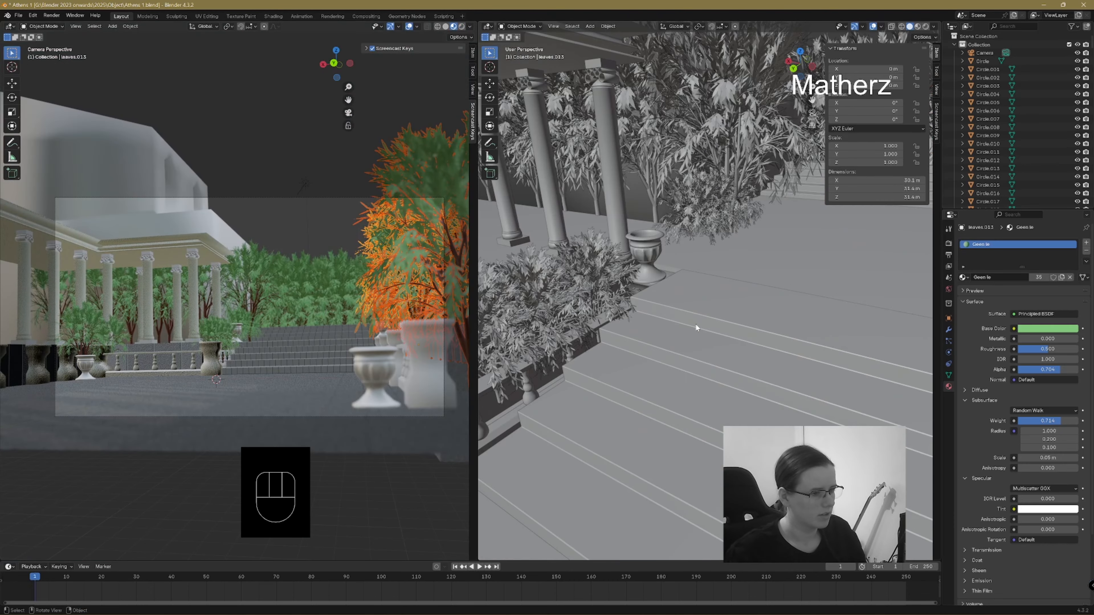
shift+middle_drag(546, 412, 558, 370)
click(559, 370)
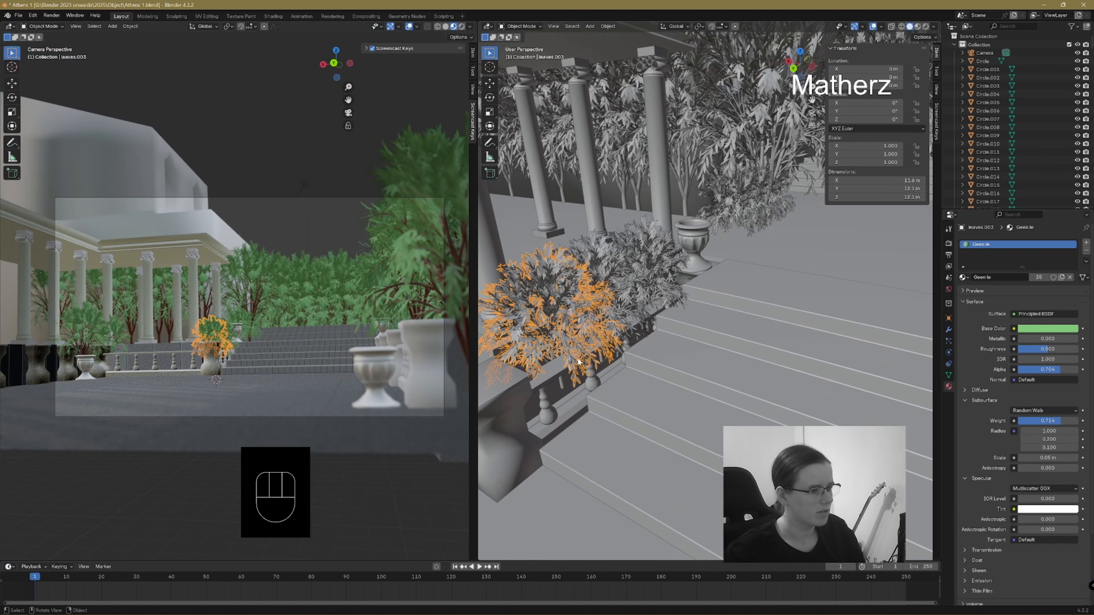
click(558, 370)
shift+click(546, 404)
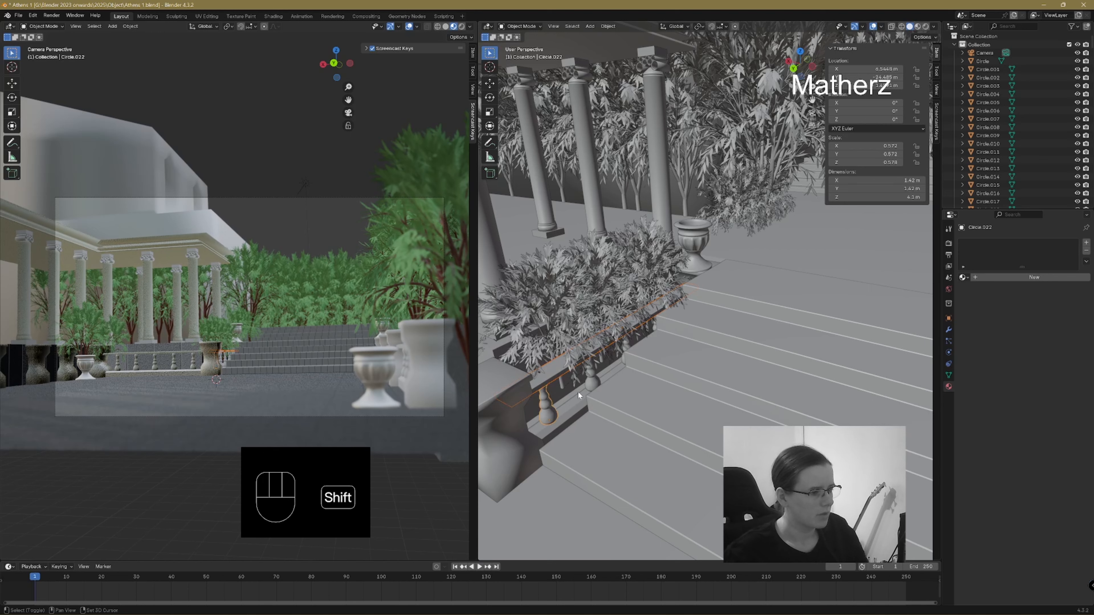
shift+click(591, 371)
shift+click(623, 358)
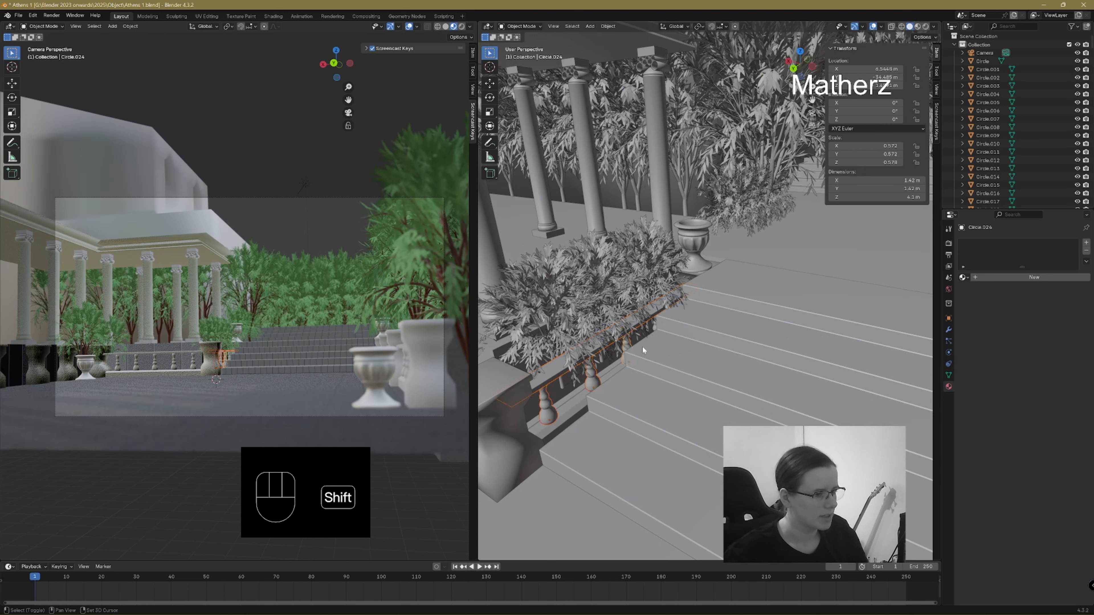
shift+click(654, 329)
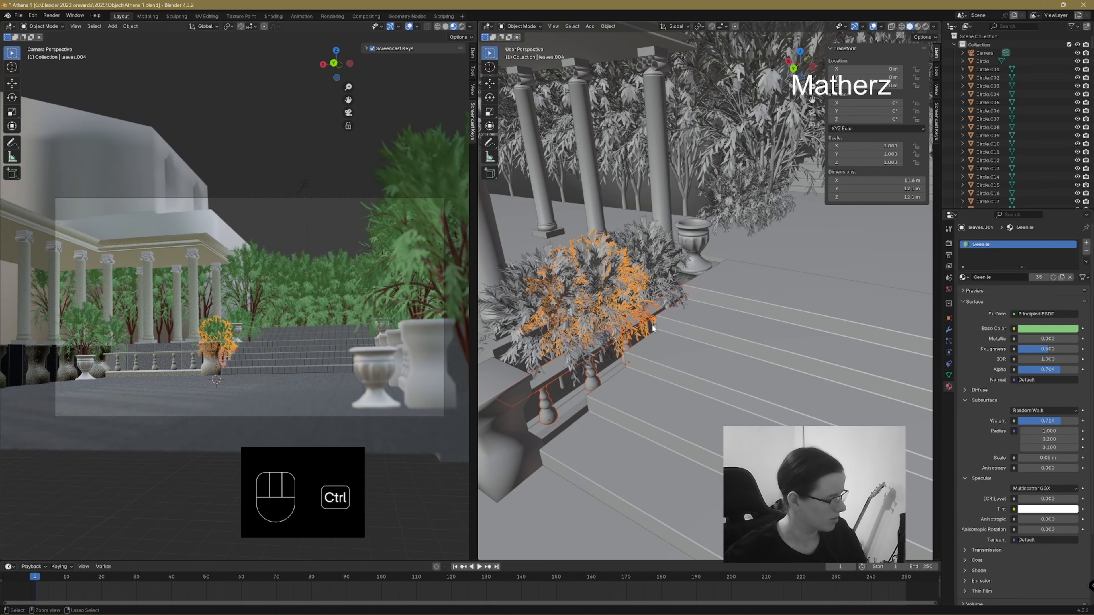
key(ctrl+z)
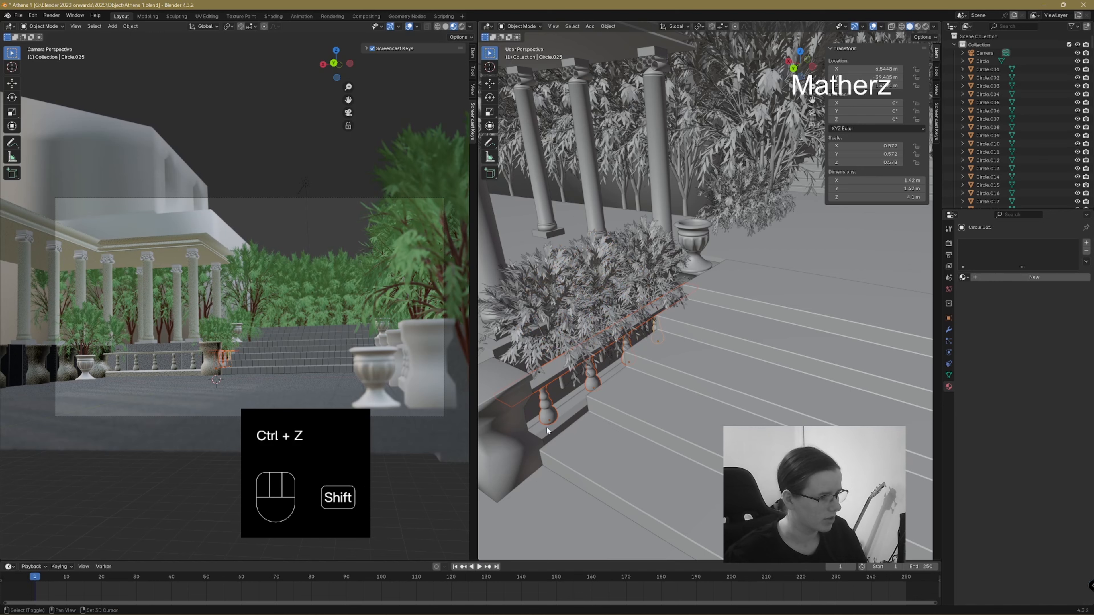
shift+click(560, 417)
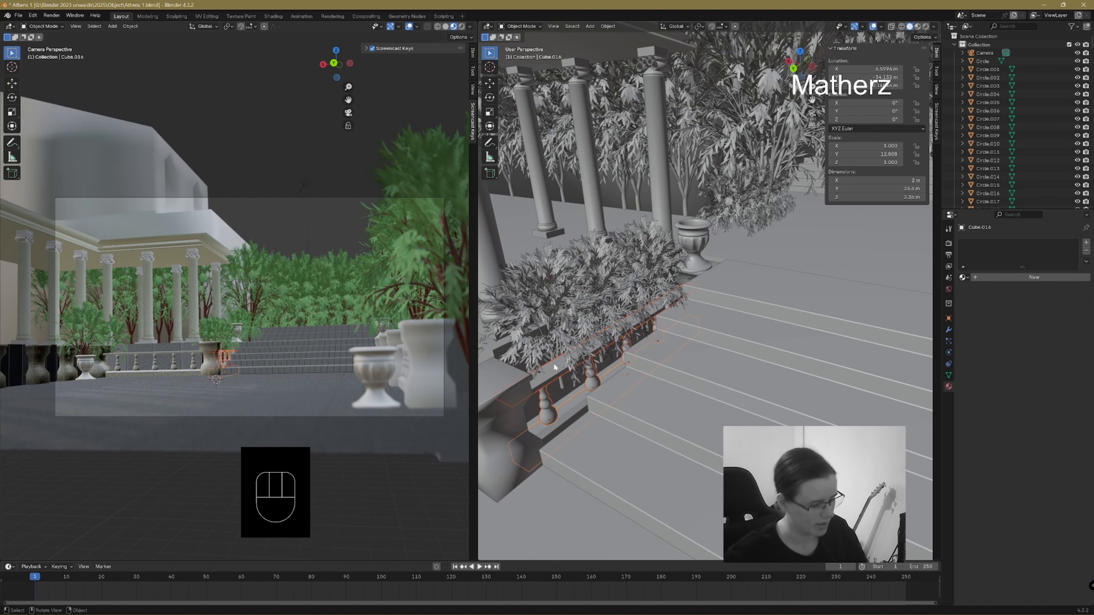
key(Delete)
- Move the stone pedestal at the foot of the steps about 12.1 m along negative Y
scroll(517, 413, down, 3)
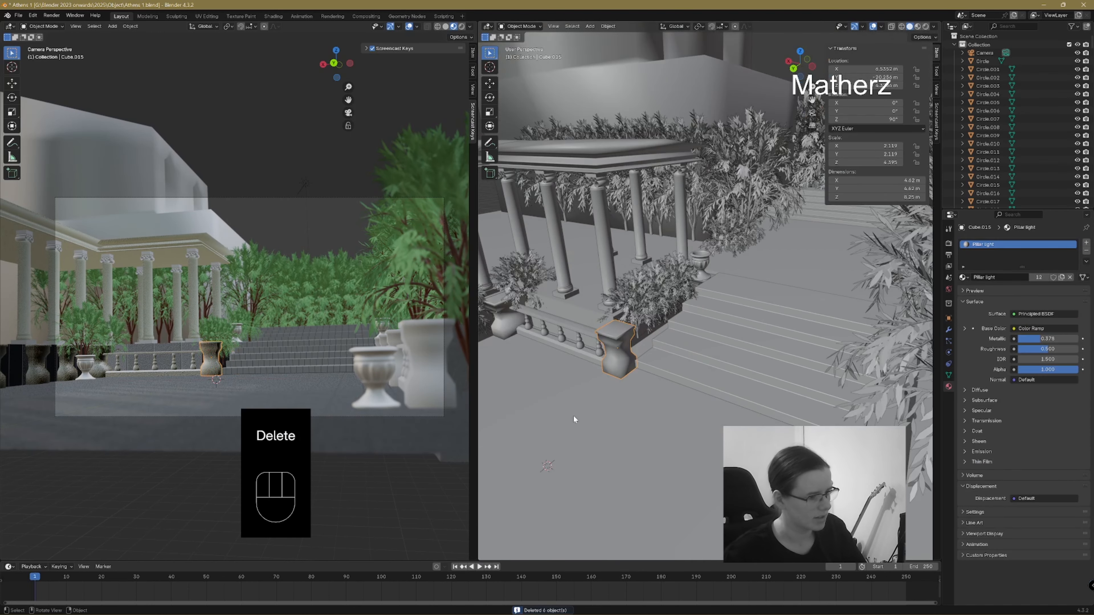
click(567, 412)
key(g)
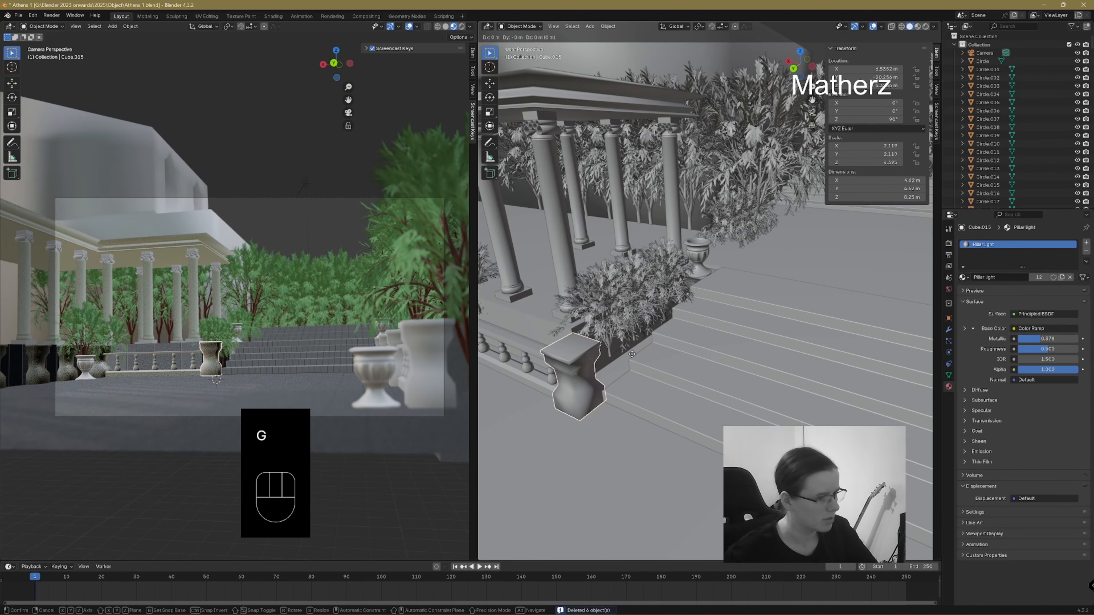
click(659, 329)
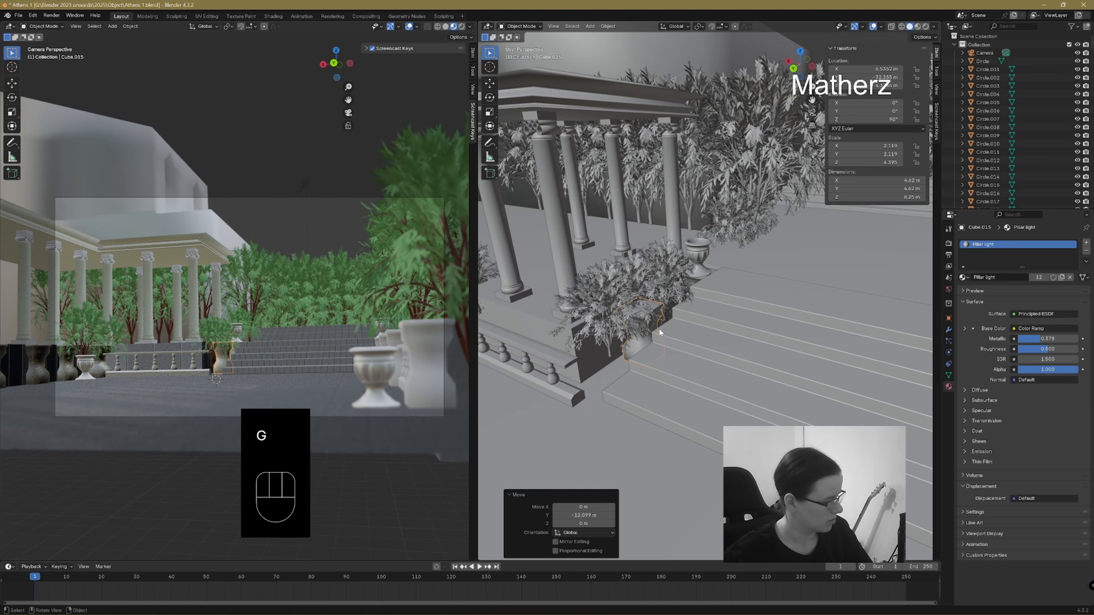
- Try stretching the pedestal about 5.7 times along Y and undo the scaling
key(s)
key(y)
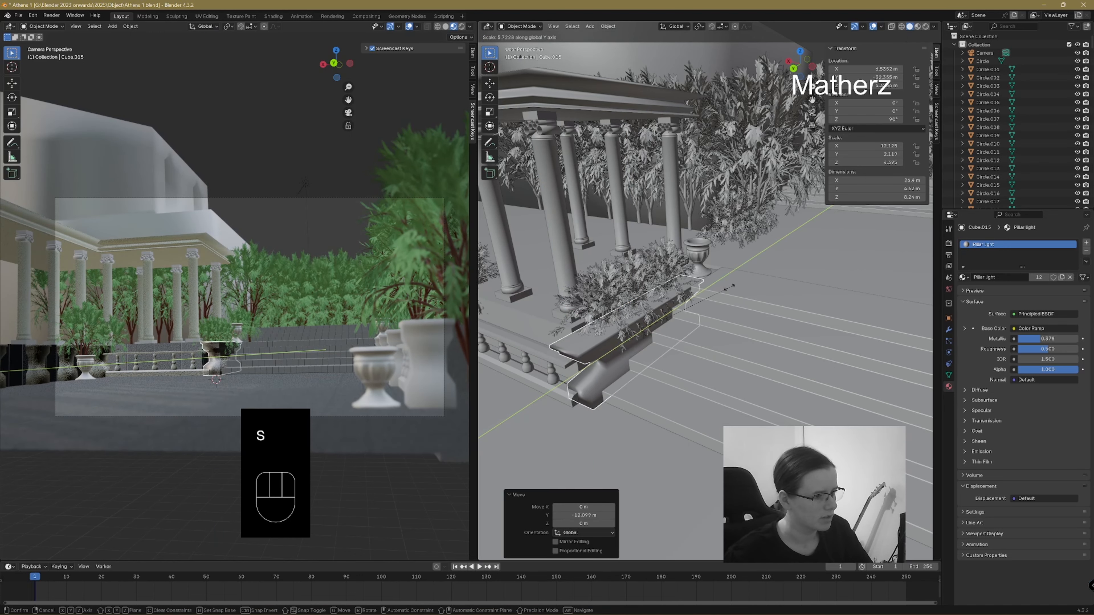
click(662, 317)
key(ctrl+z)
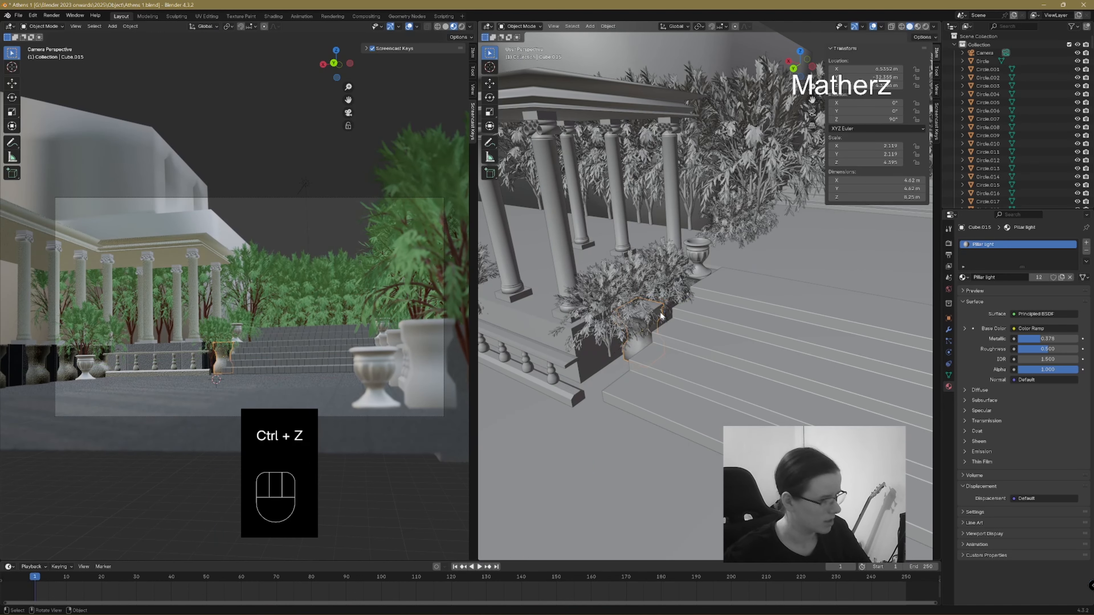
- Move the pedestal back about 9.8 m along Y, and undo the pedestal moves and the balustrade deletion
key(g)
key(y)
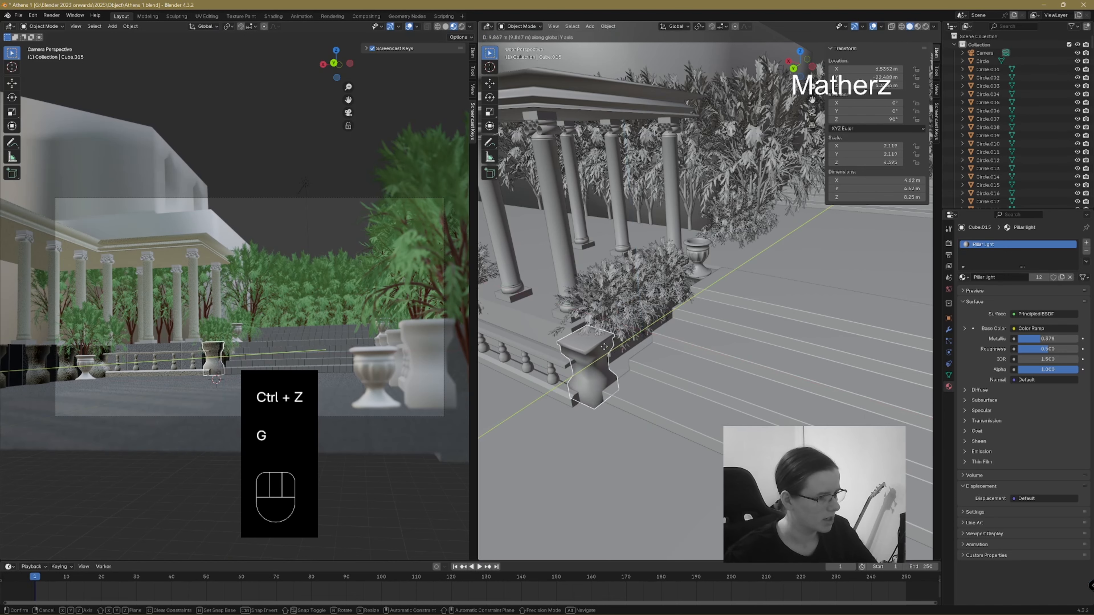
click(597, 357)
key(ctrl+z)
key(ctrl+z)
key(ctrl+z)
key(ctrl+z)
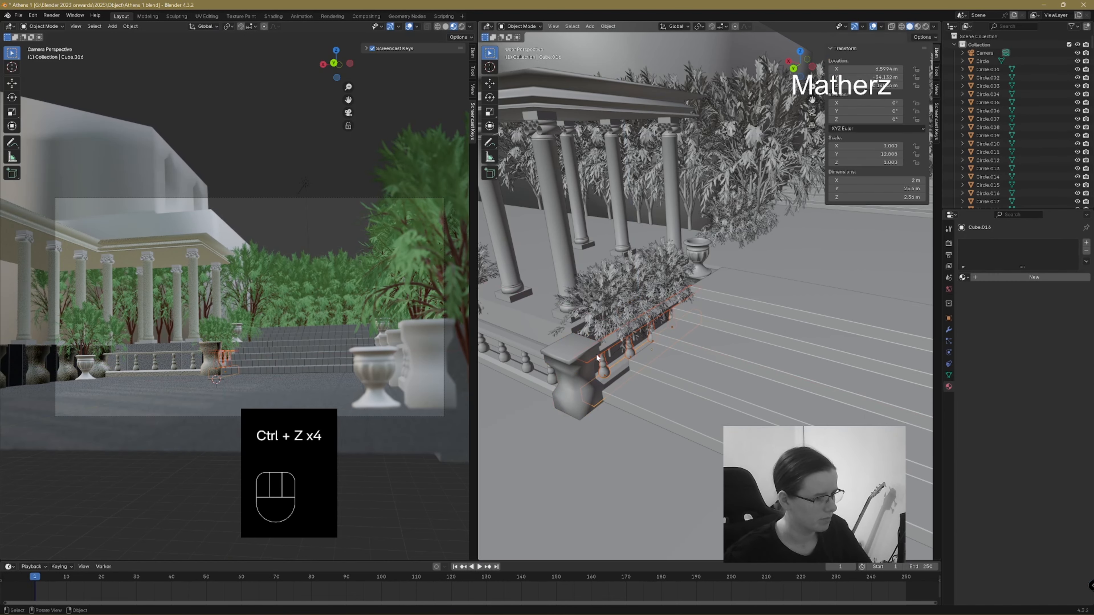
- Delete the handrail and balusters of the short balustrade beside the steps, leaving its base in place
shift+click(609, 345)
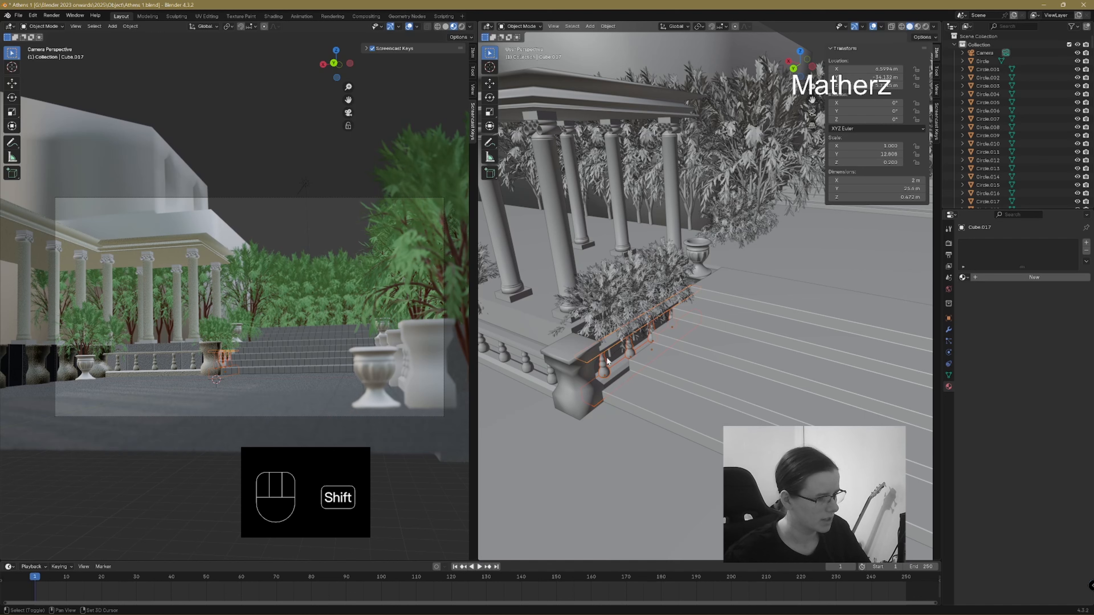
click(616, 370)
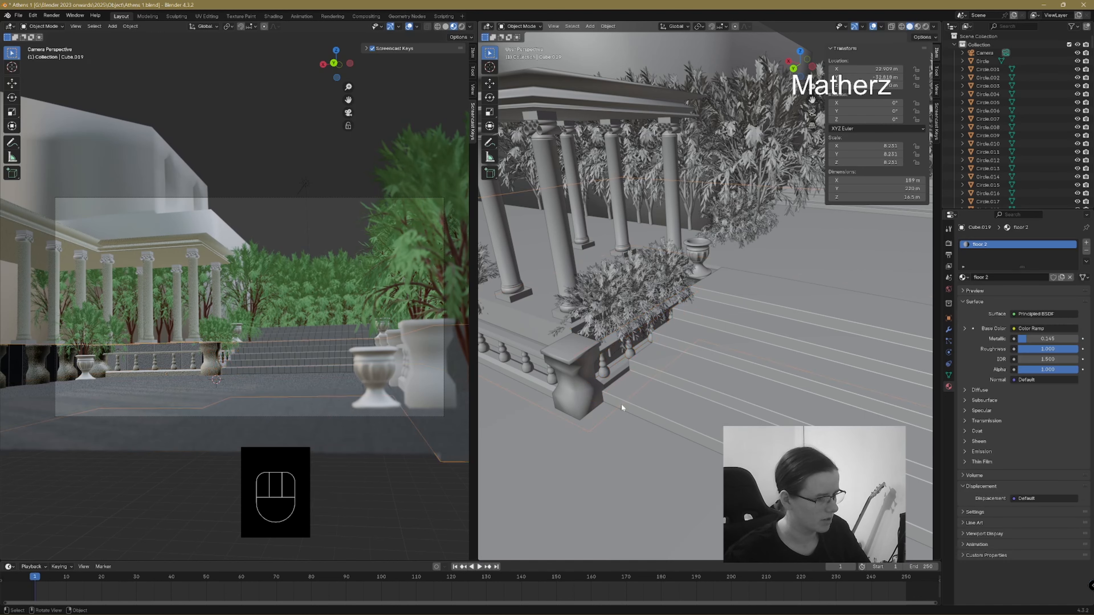
click(603, 365)
shift+click(631, 346)
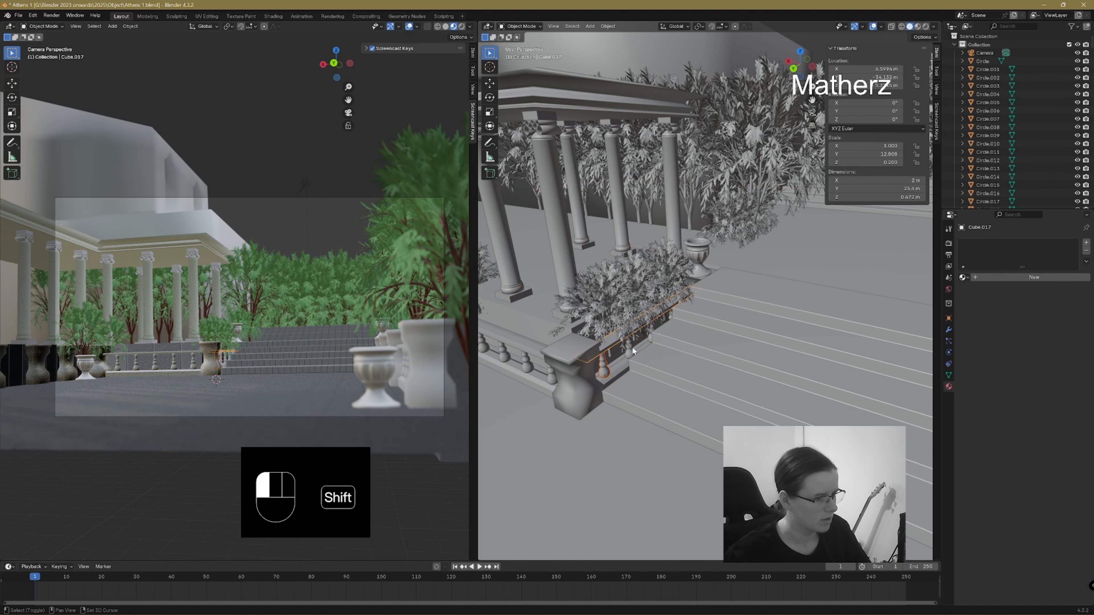
key(ctrl+z)
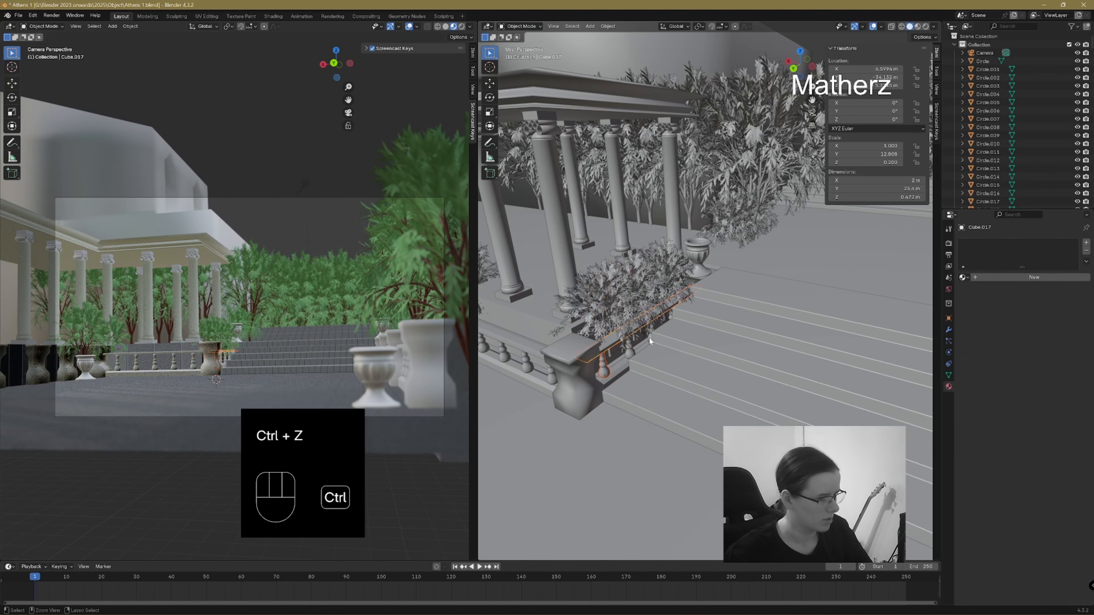
shift+click(649, 339)
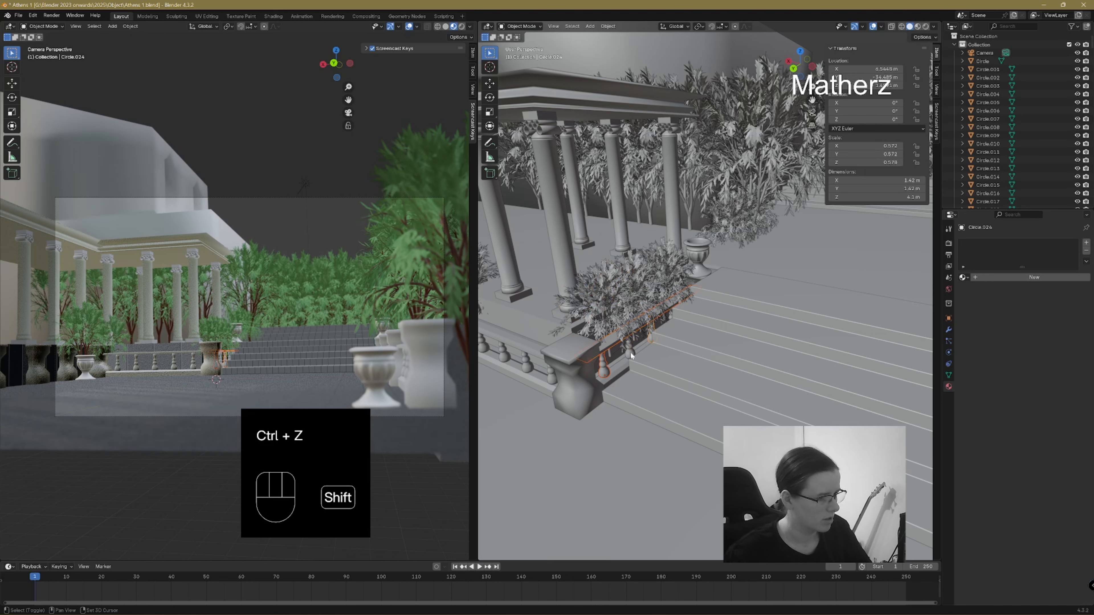
shift+click(670, 317)
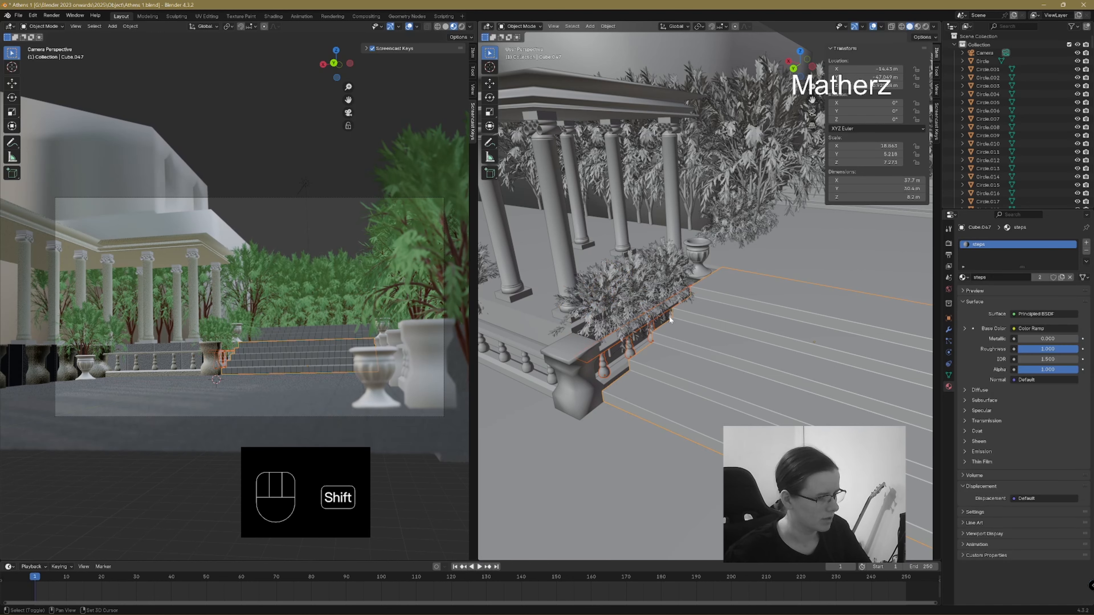
key(ctrl+z)
shift+click(670, 314)
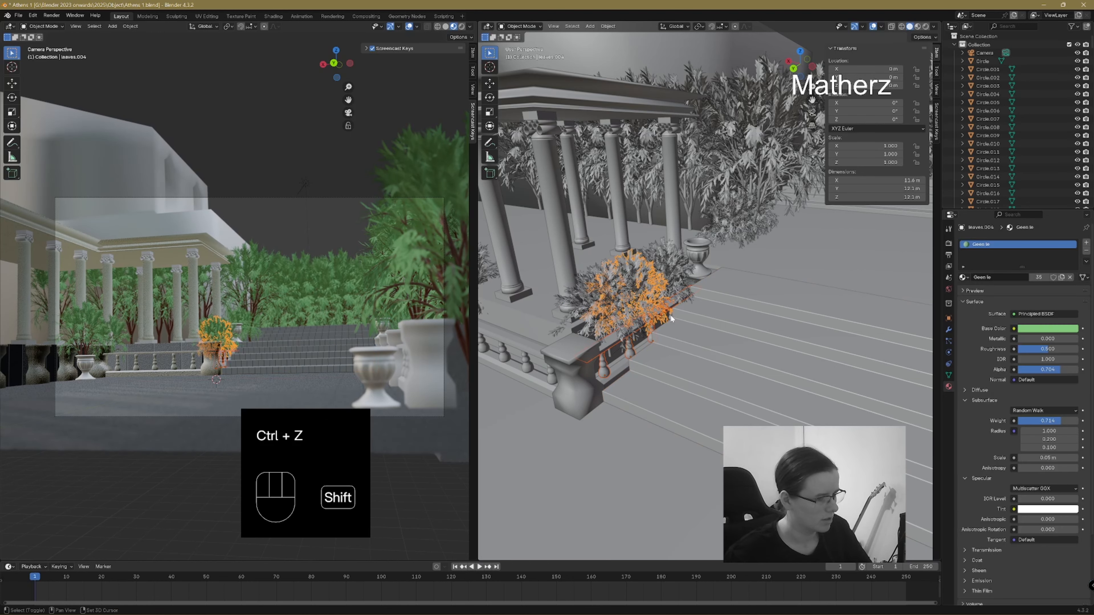
key(ctrl+z)
shift+click(670, 316)
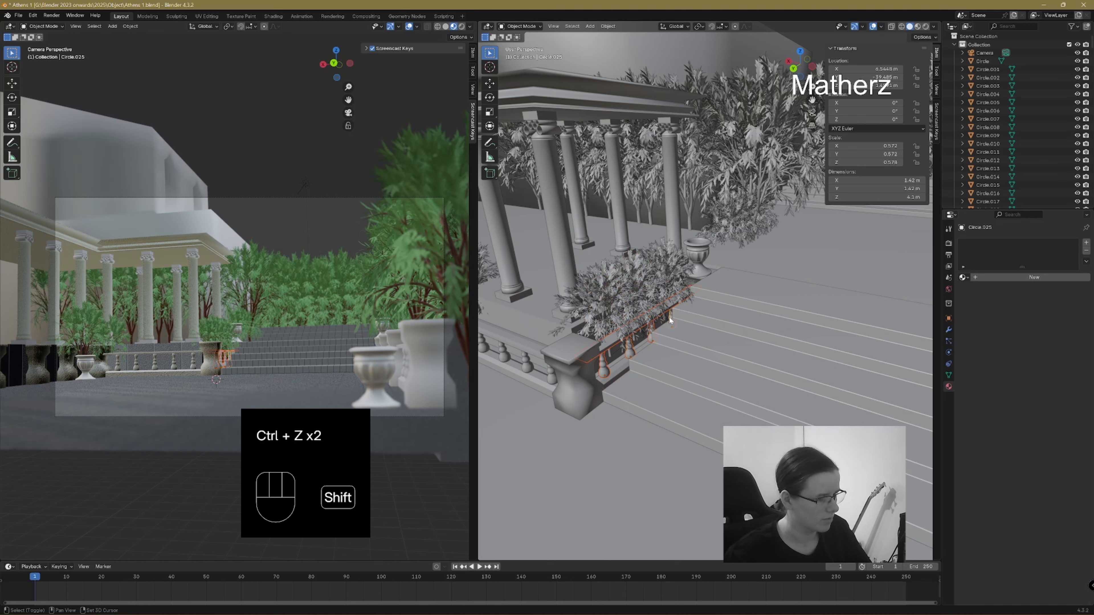
key(Delete)
- Raise the balustrade's base block about 4.9 m along Z and stretch its height about 3.06 times
click(612, 374)
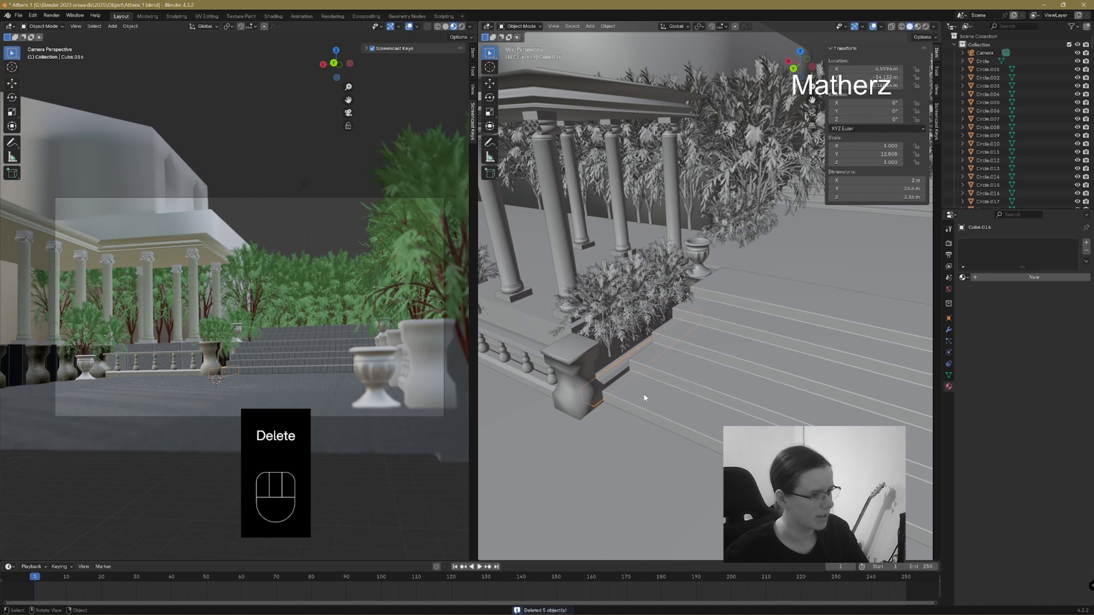
key(g)
key(z)
click(645, 375)
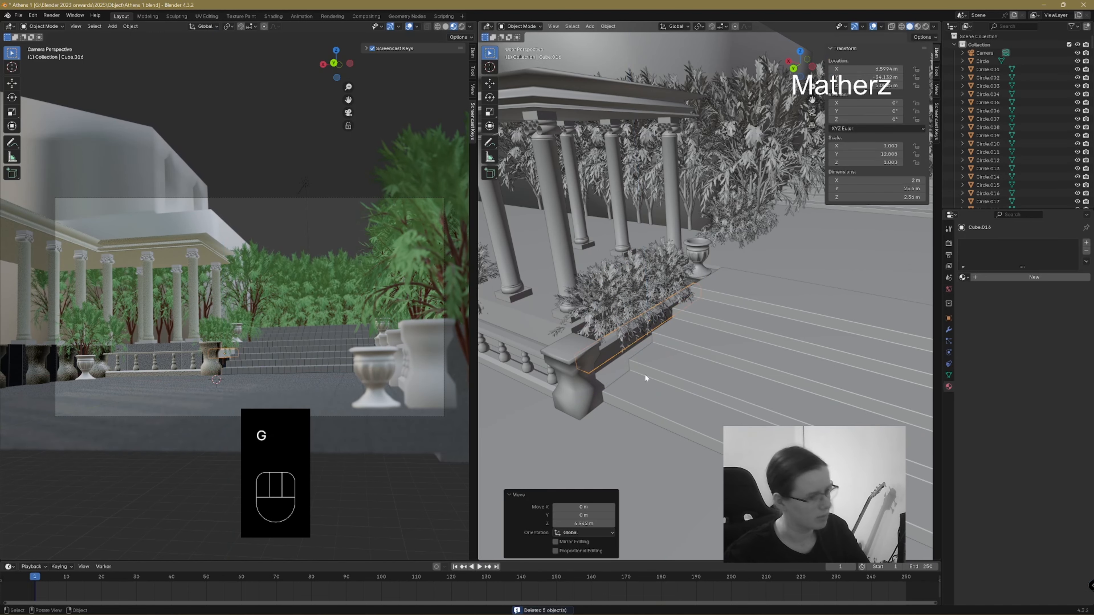
key(s)
key(z)
click(665, 453)
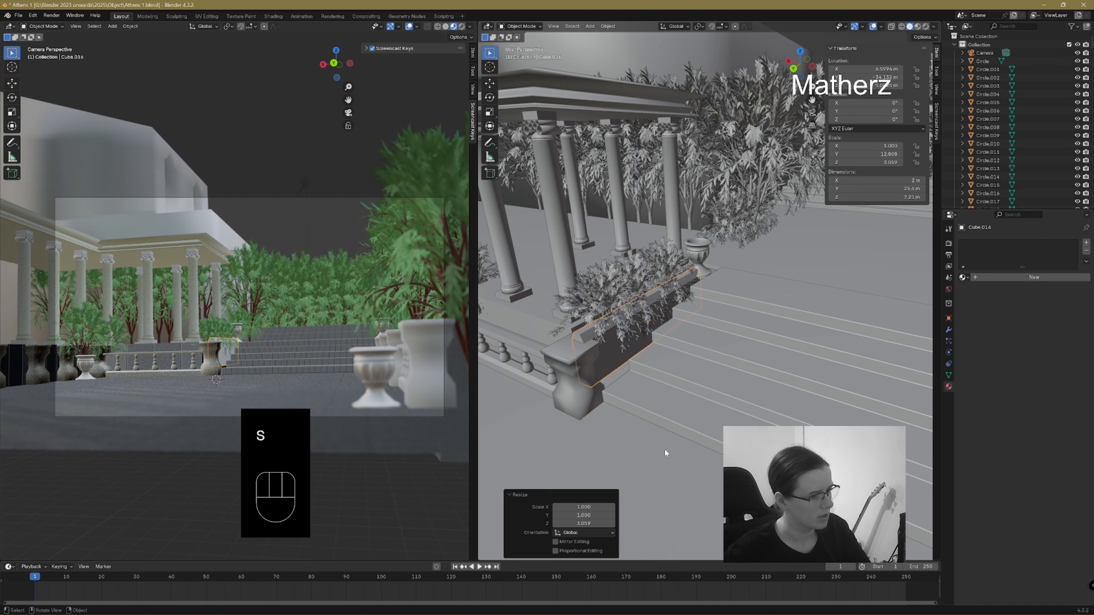
- Widen the base block about 2.1 times along X and lower it along Z
key(s)
key(x)
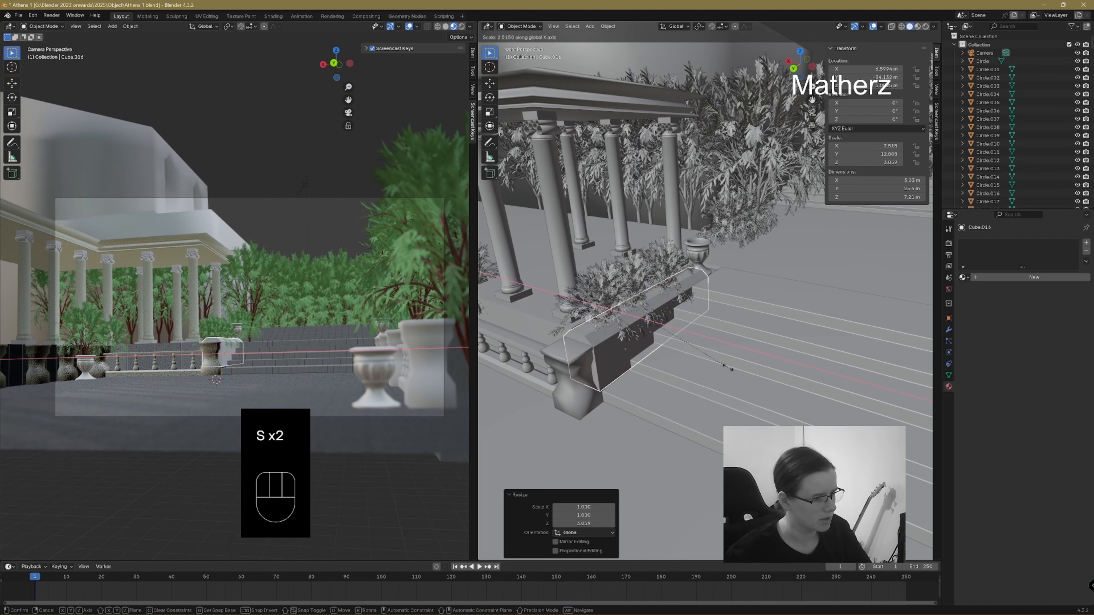
click(650, 377)
key(g)
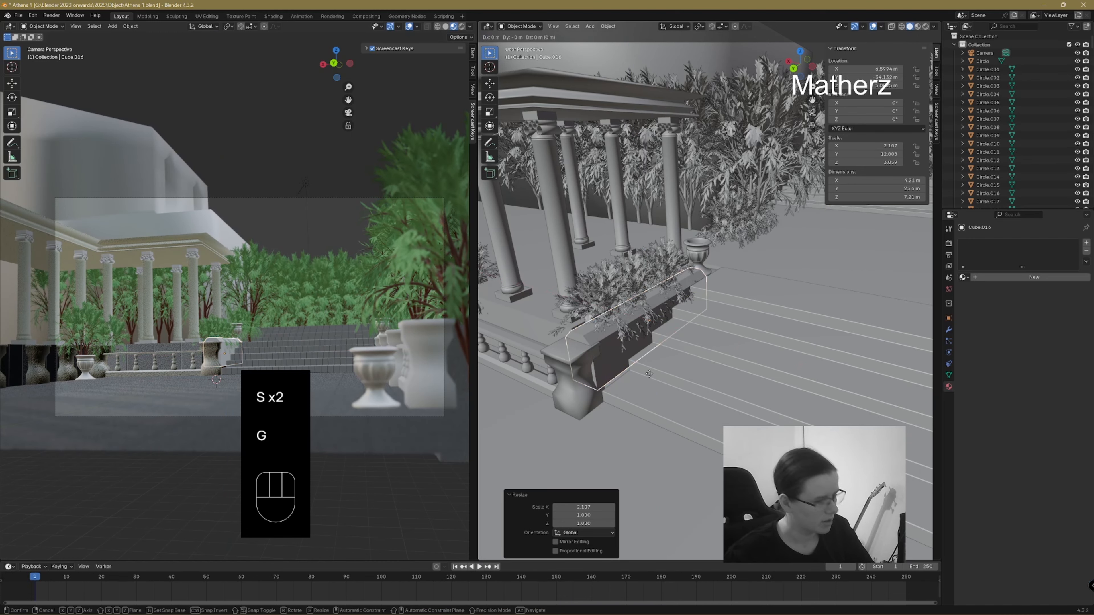
key(z)
click(649, 389)
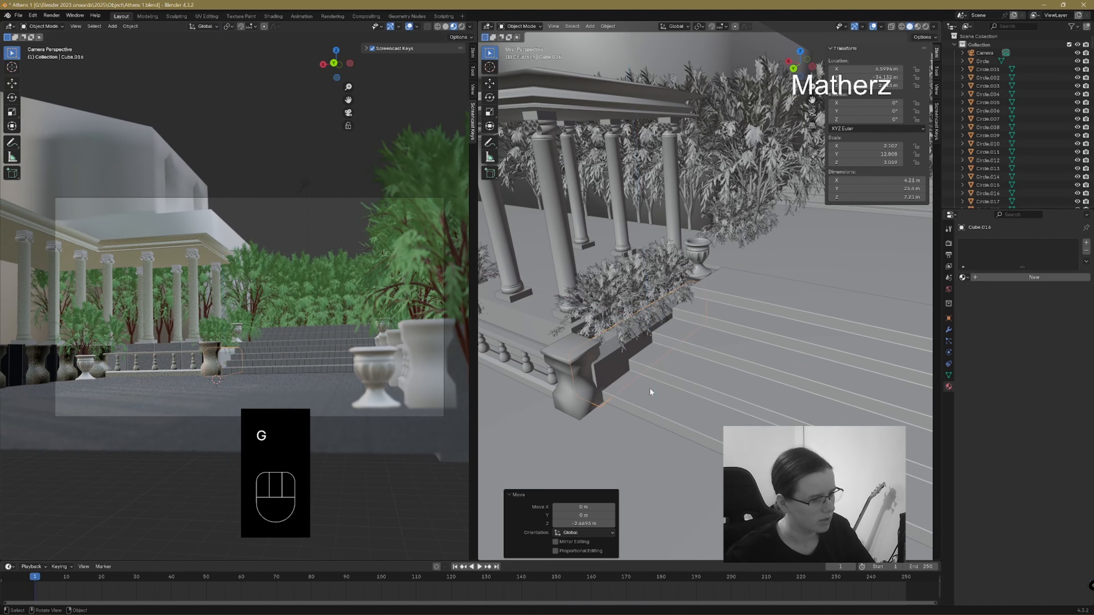
- Scale the whole base block to about 0.89 and lengthen it about 1.03 times along Y
key(s)
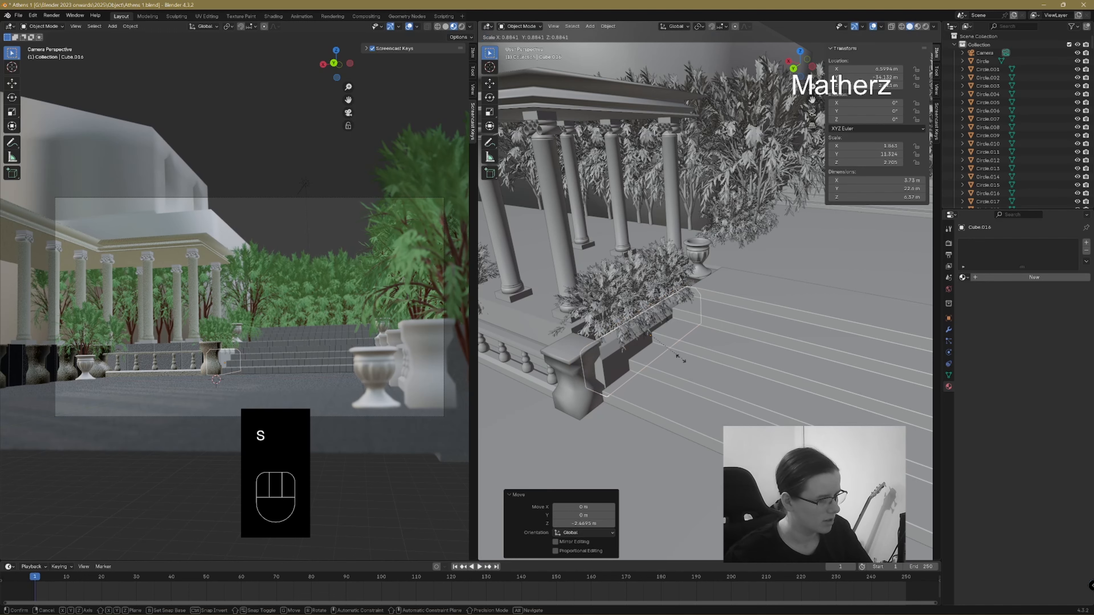
right_click(679, 357)
key(s)
key(y)
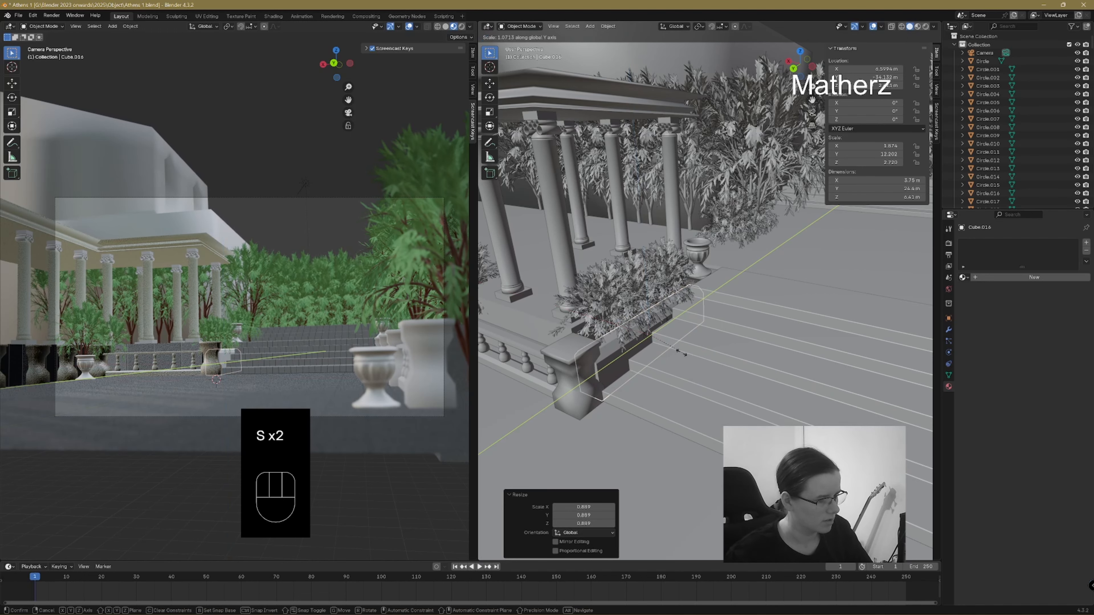
click(681, 353)
- Lower the base block further along Z and shift it along Y beside the steps
key(g)
key(z)
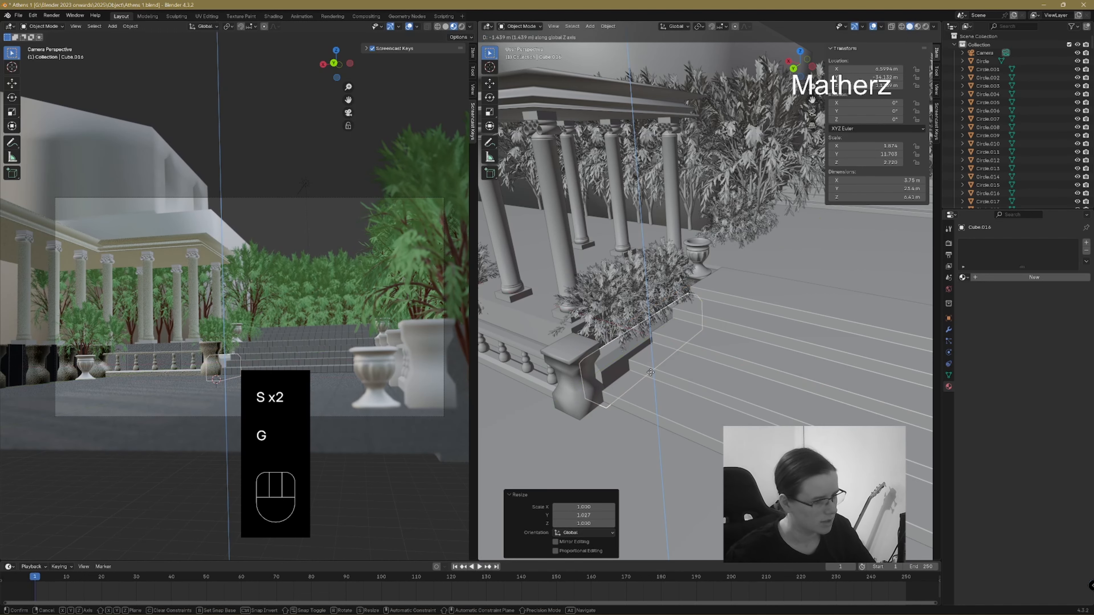
click(668, 350)
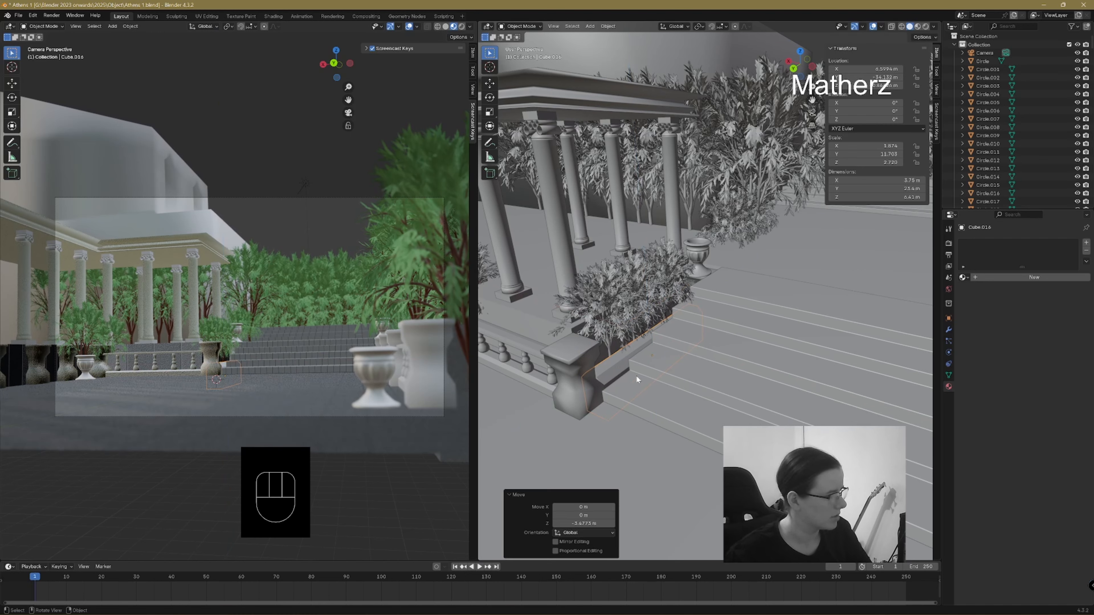
key(g)
key(y)
click(661, 329)
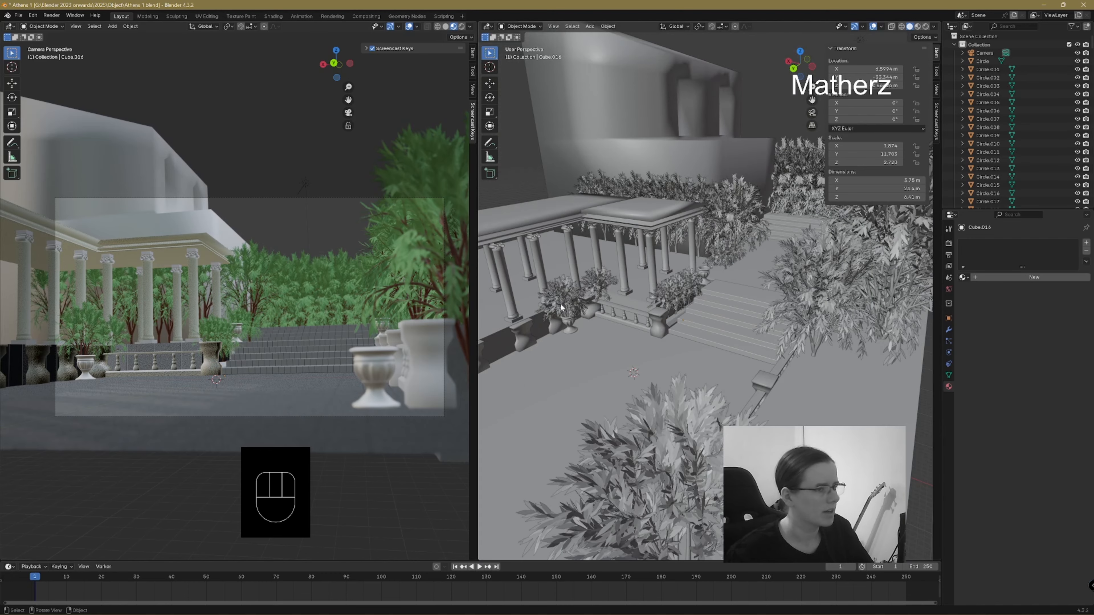
- Select the courtyard floor plane and switch to the Shading workspace
scroll(575, 298, down, 11)
scroll(577, 296, up, 8)
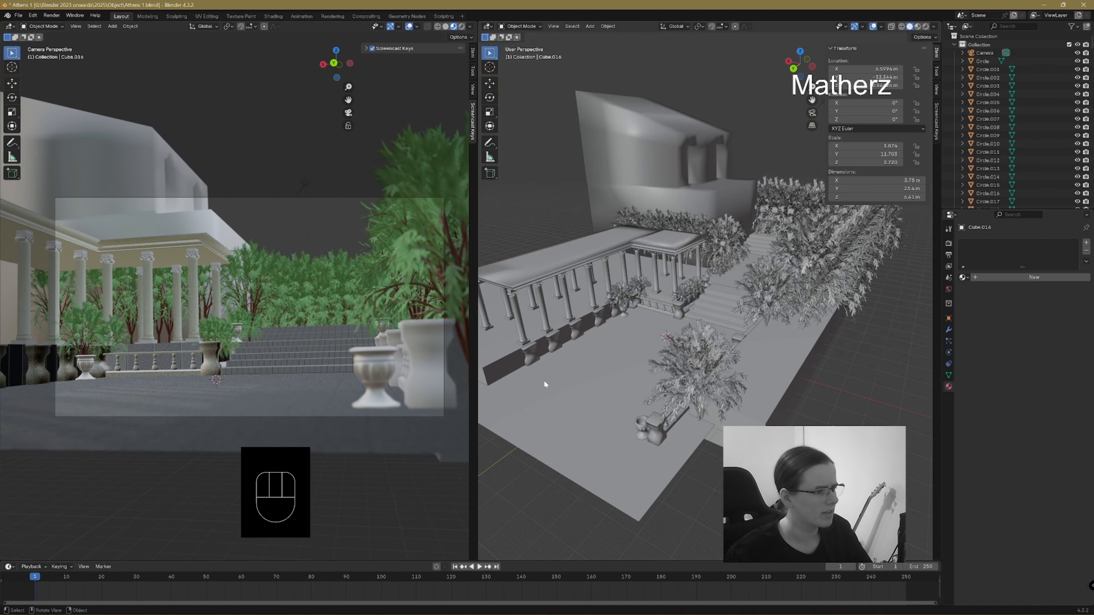
click(564, 389)
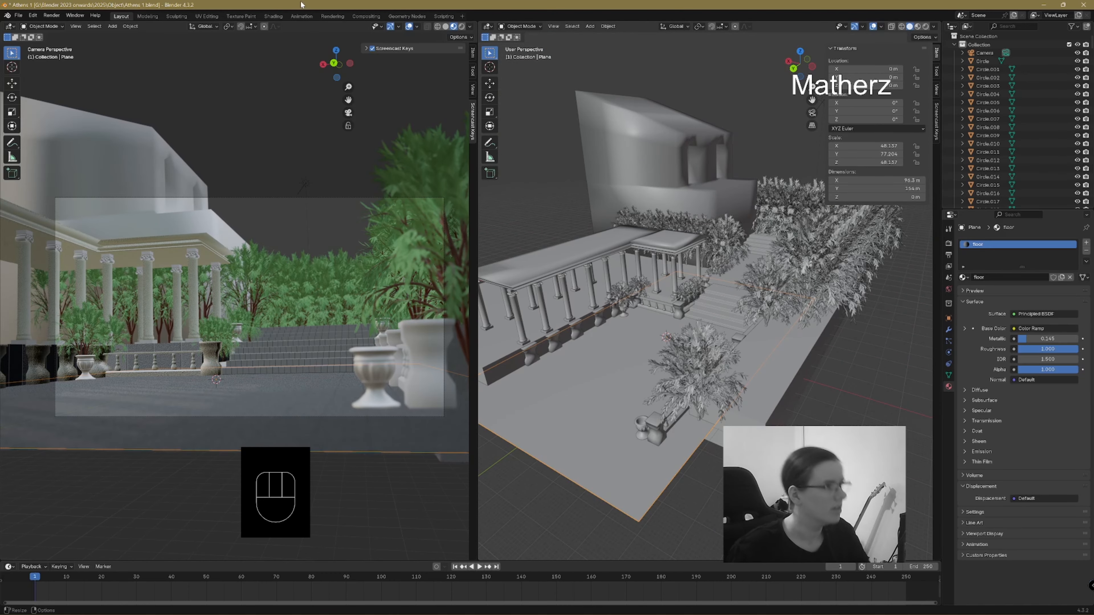
click(273, 16)
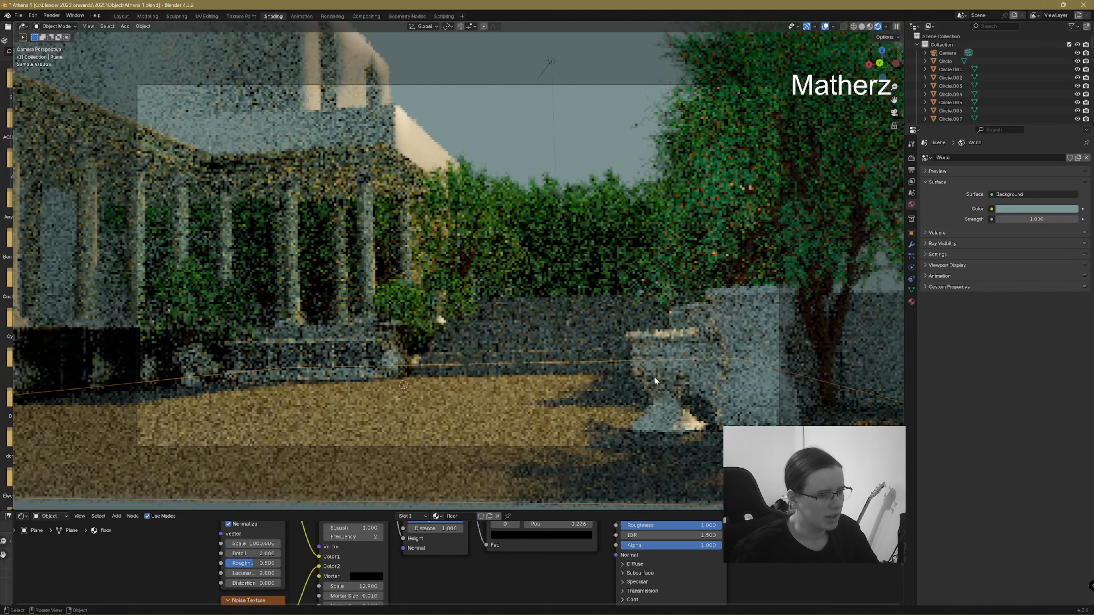
- Enable casting and receiving shadow caustics for the large foreground urn, and adjust the metallic value of its Rock material
click(654, 381)
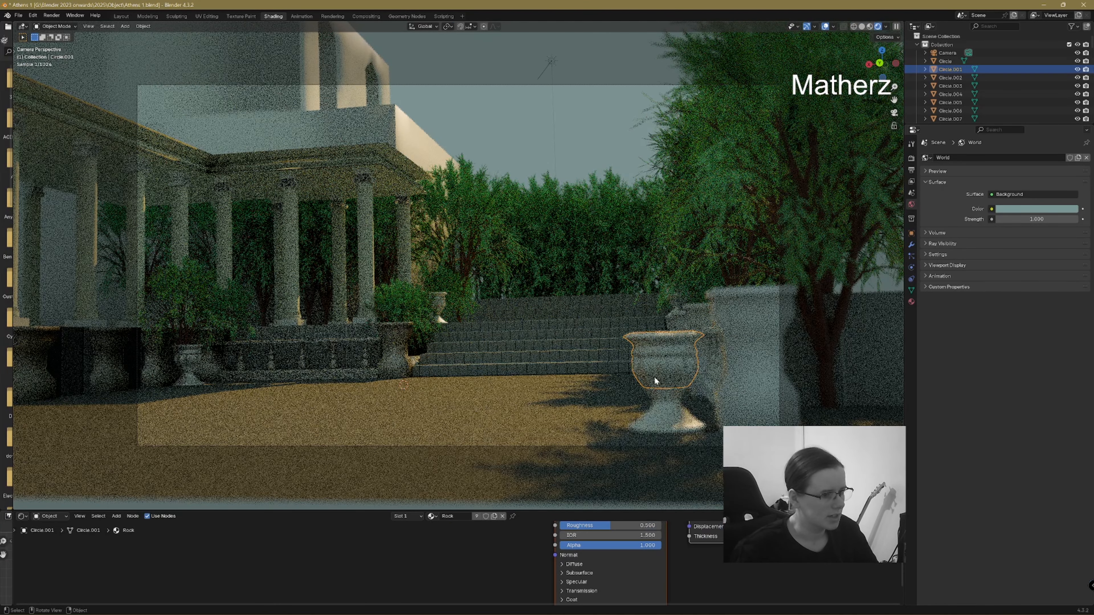
click(911, 234)
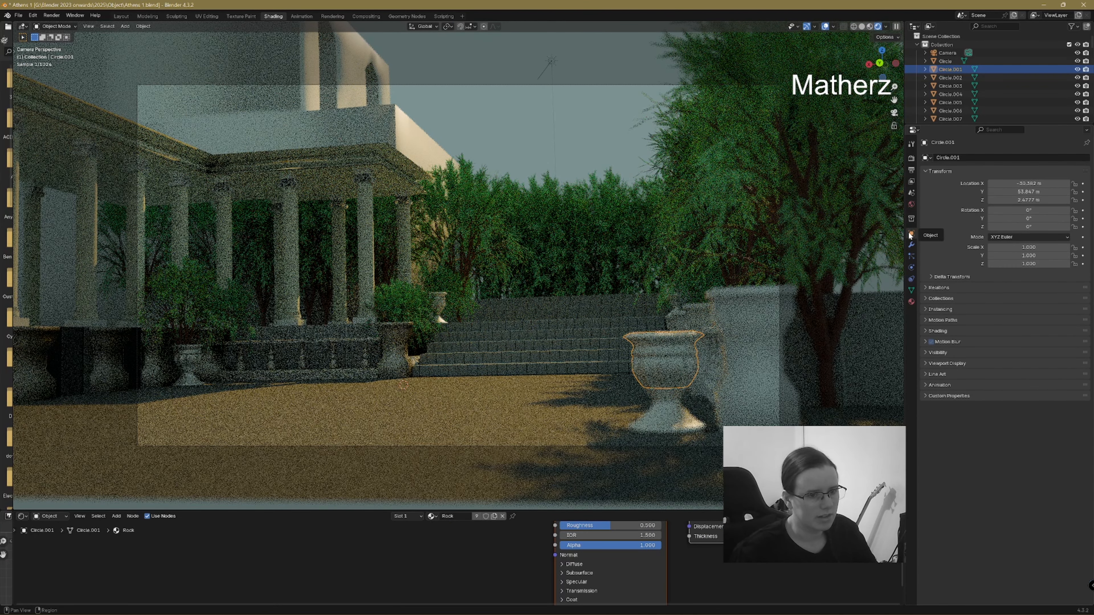
click(931, 332)
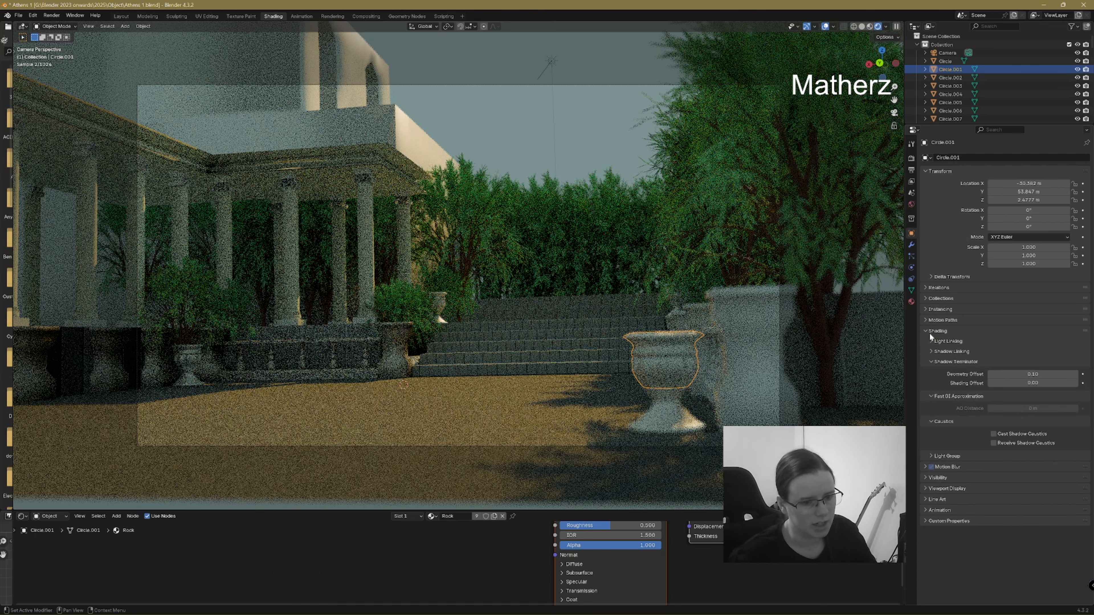
click(994, 434)
click(994, 443)
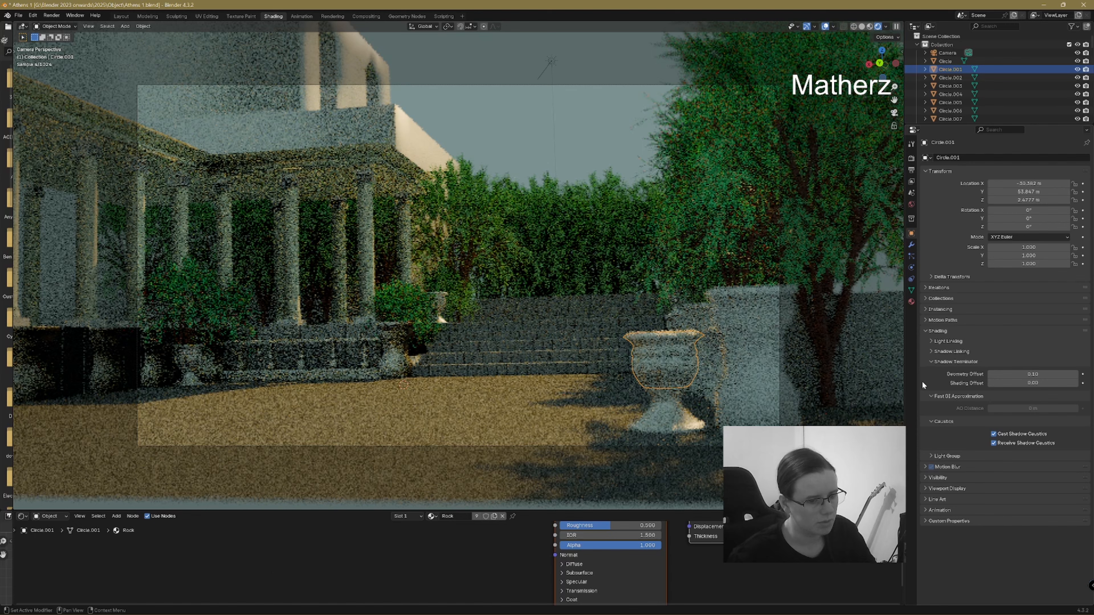
click(912, 302)
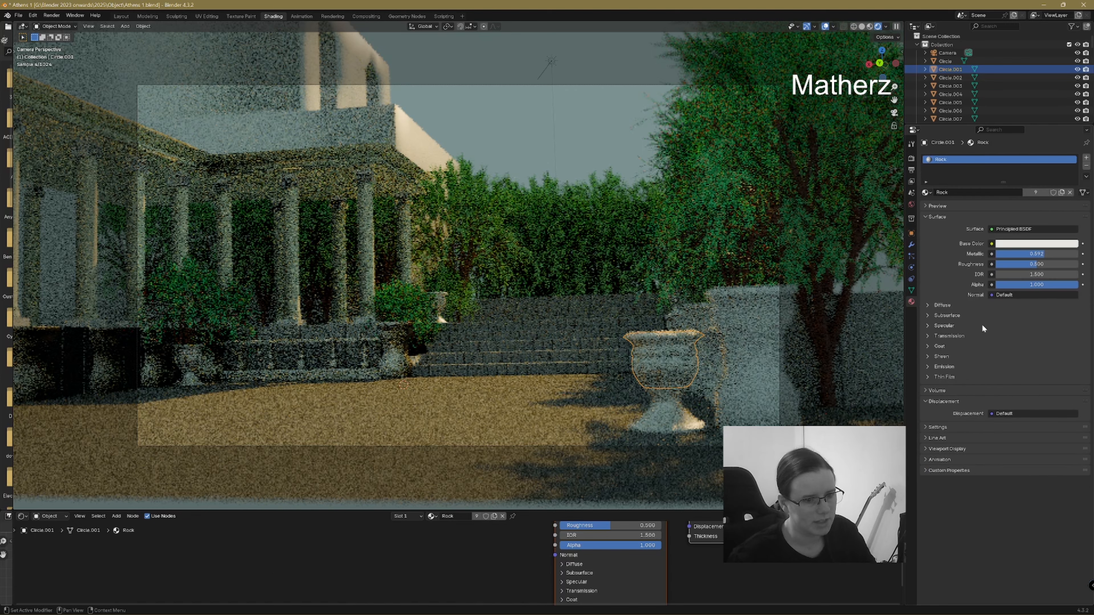
drag(1030, 254, 1049, 254)
- Enable casting and receiving shadow caustics for the courtyard floor plane
click(774, 338)
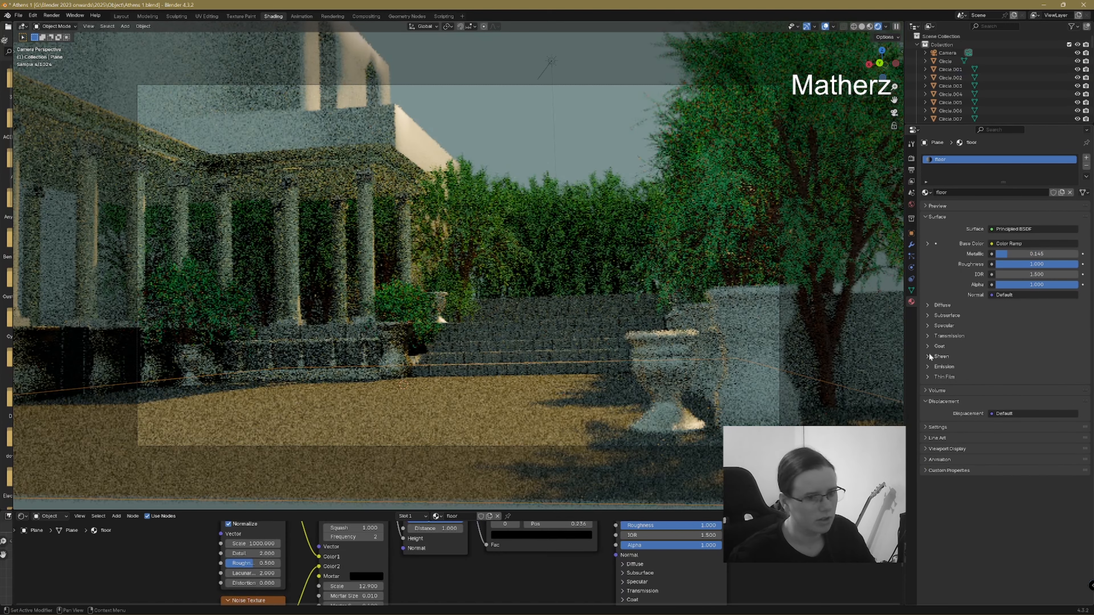
click(911, 233)
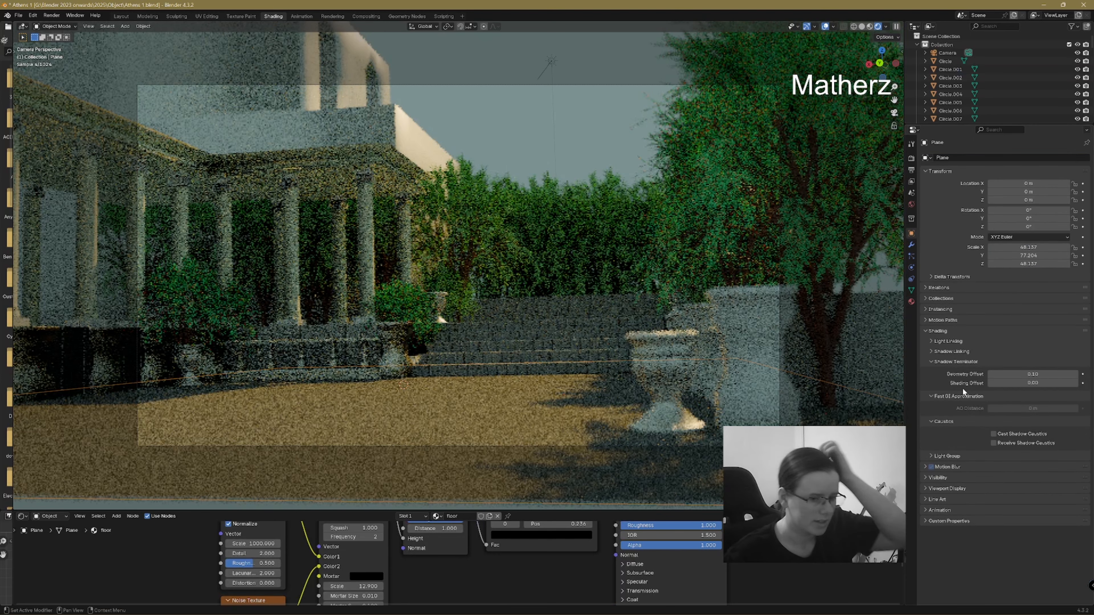
click(993, 434)
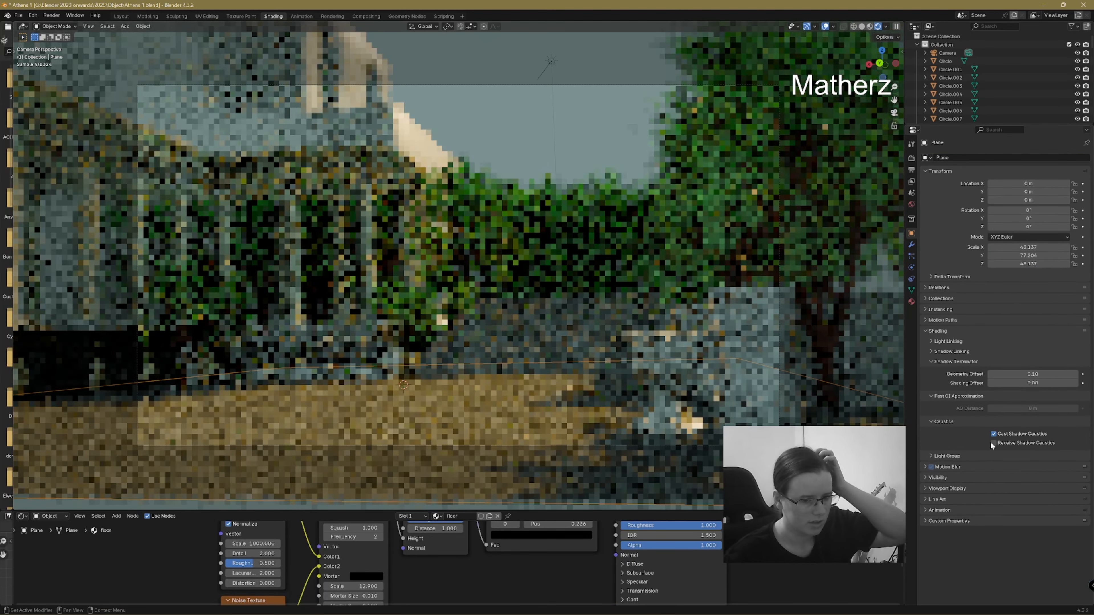
click(993, 444)
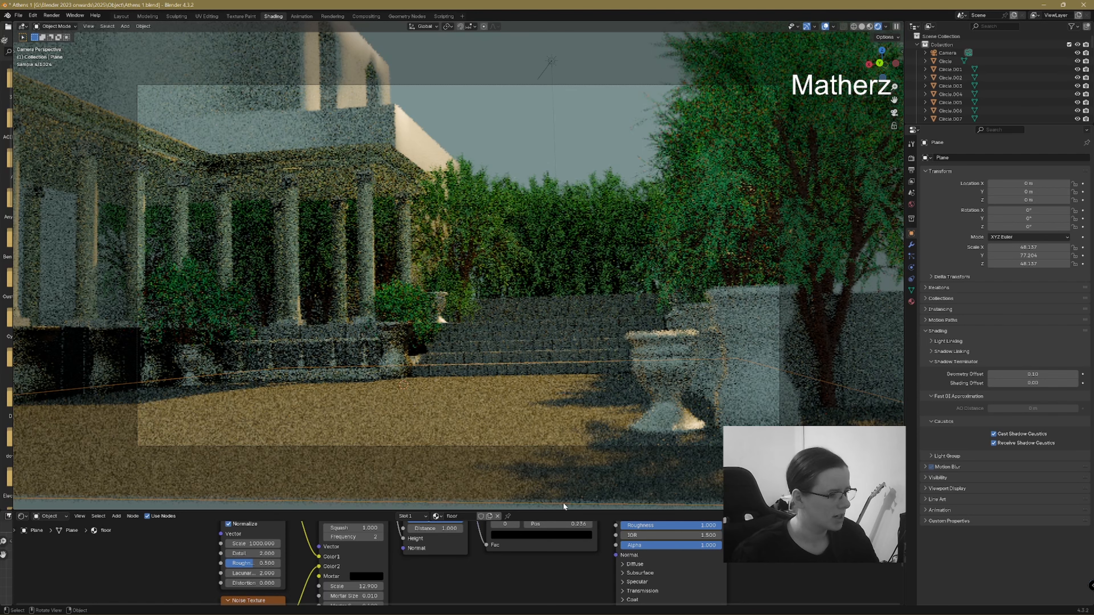
drag(672, 526, 701, 535)
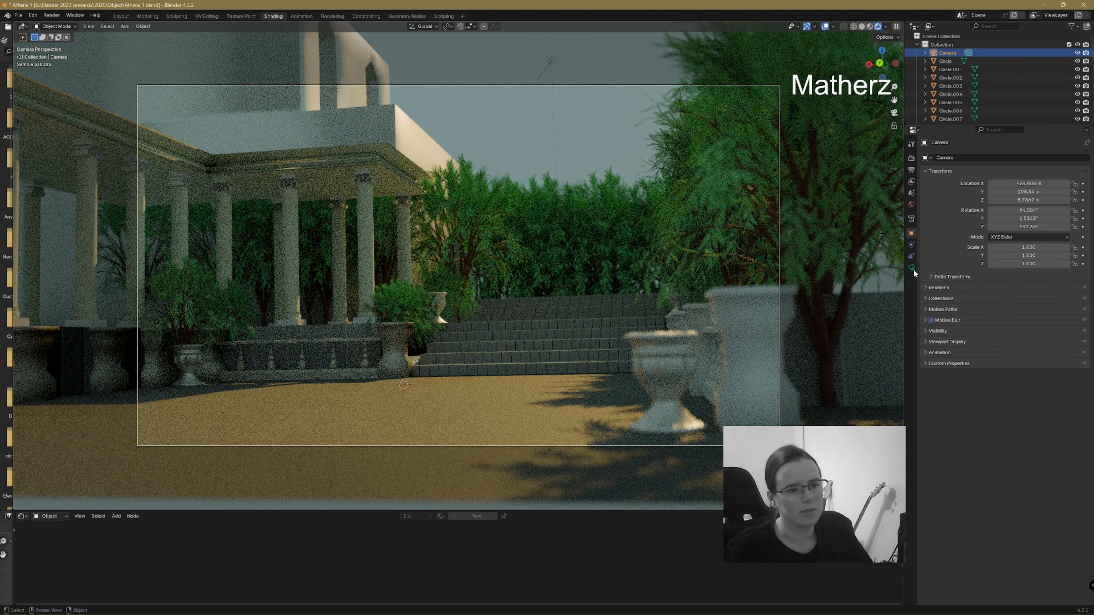
- Set the camera's depth of field F-Stop to 0.3 and deselect the camera
click(912, 268)
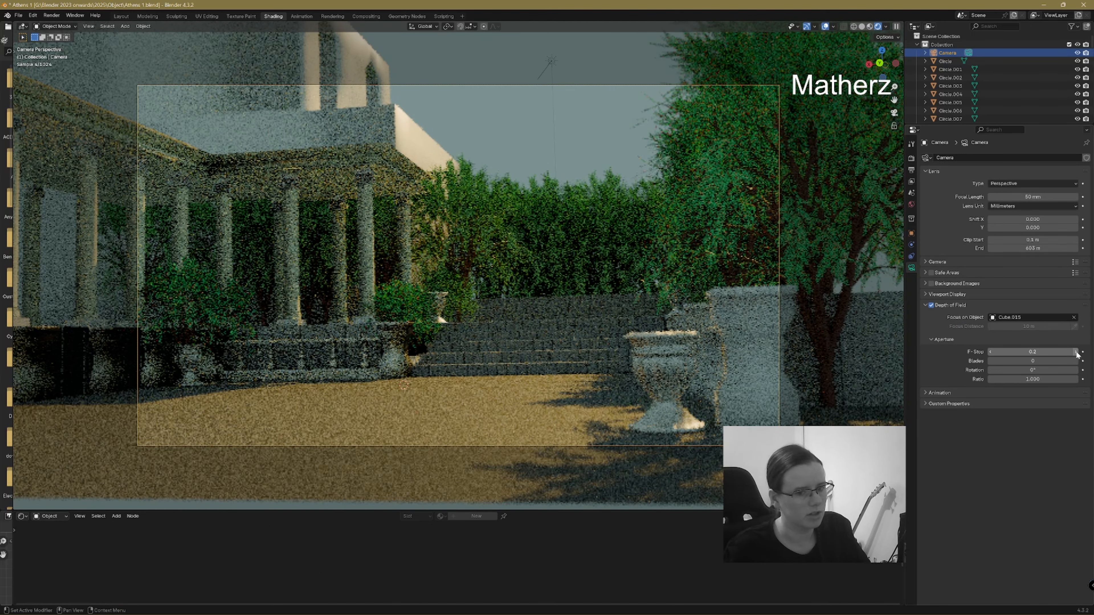
click(1076, 352)
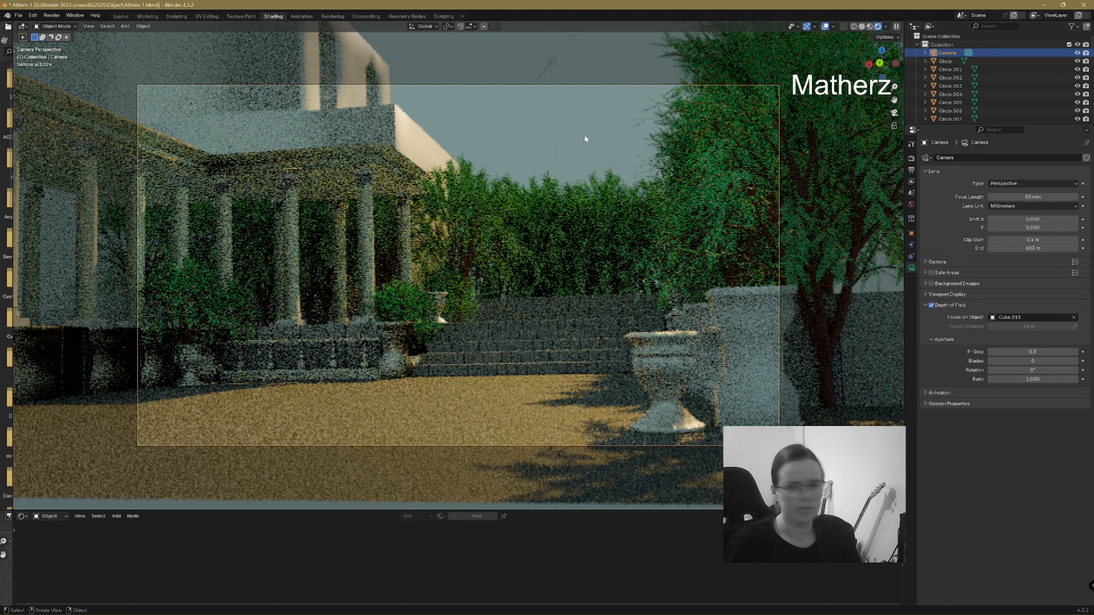
click(584, 139)
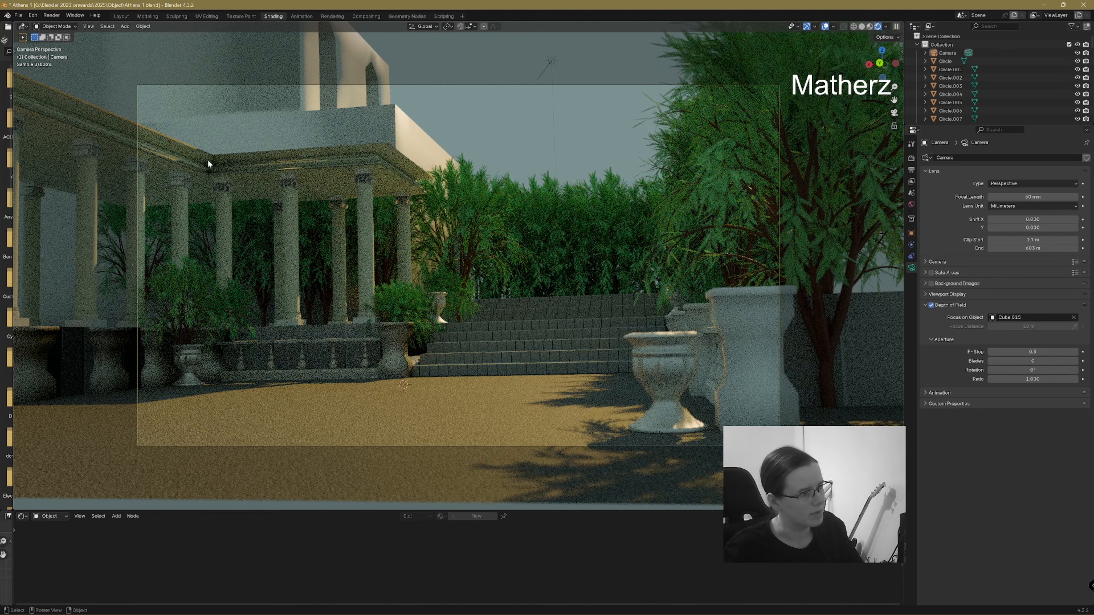
- Select the large building behind the colonnade and shift it about -20.6 m along the global Y axis
click(391, 128)
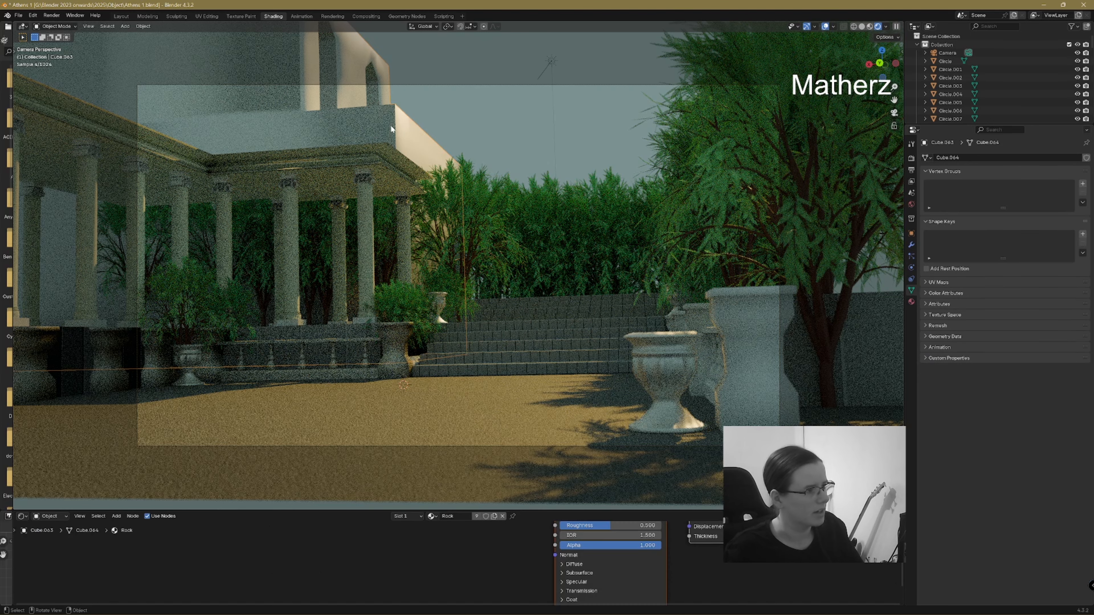
key(g)
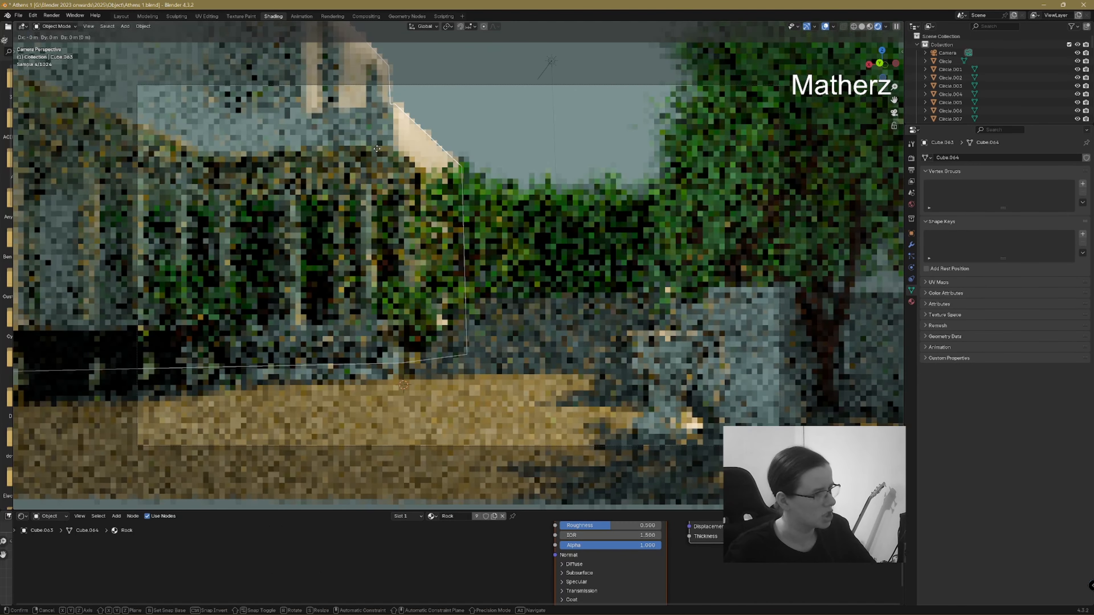
key(y)
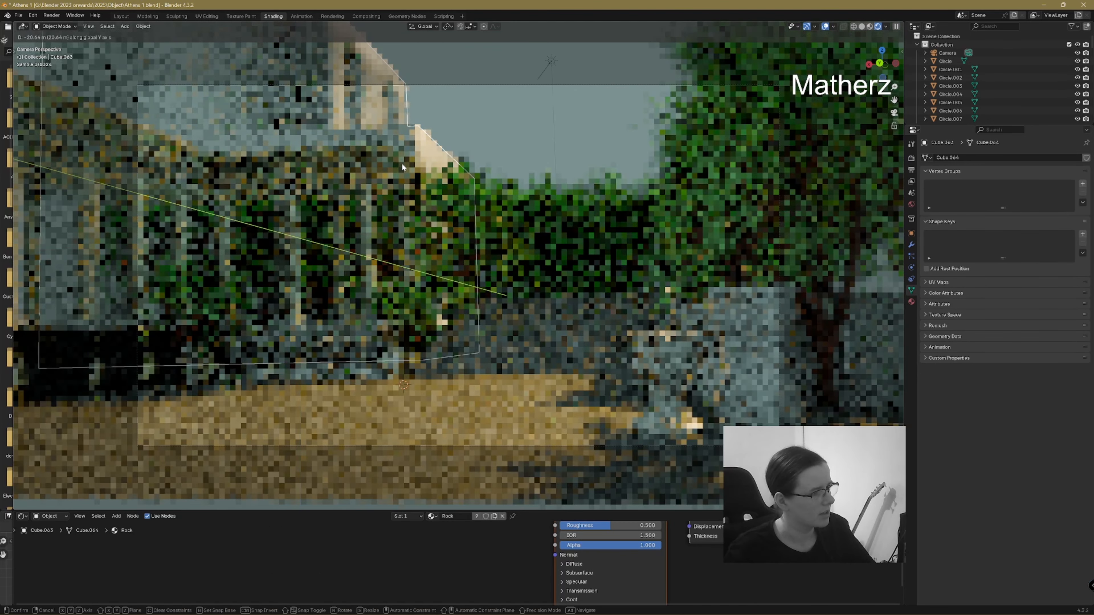
click(402, 163)
- Lower the background building along the Z axis and scale it uniformly to about 0.86
key(g)
key(z)
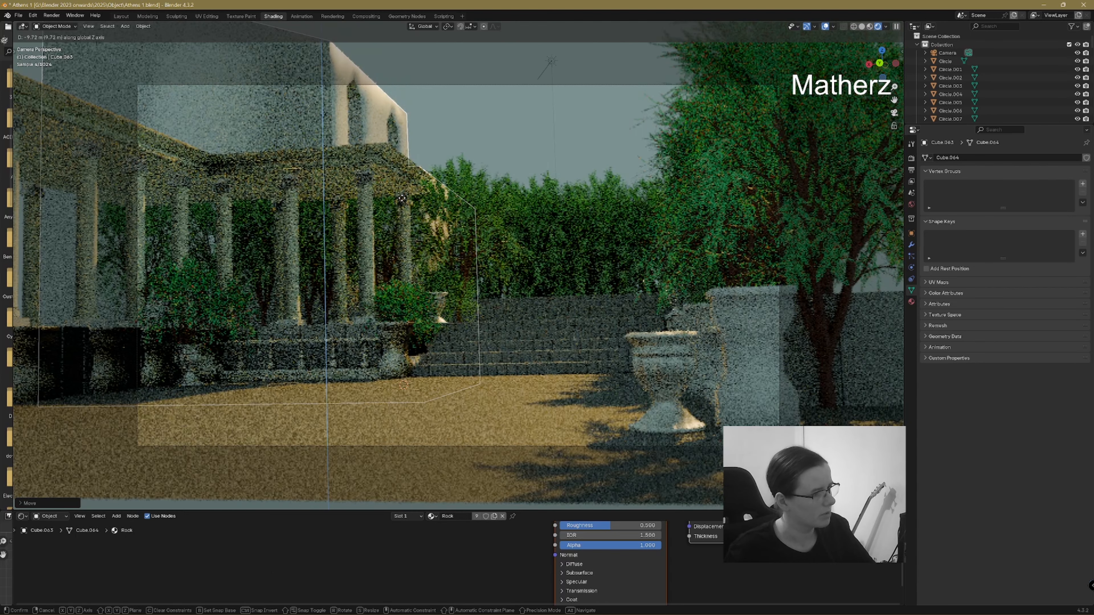
click(402, 198)
click(490, 113)
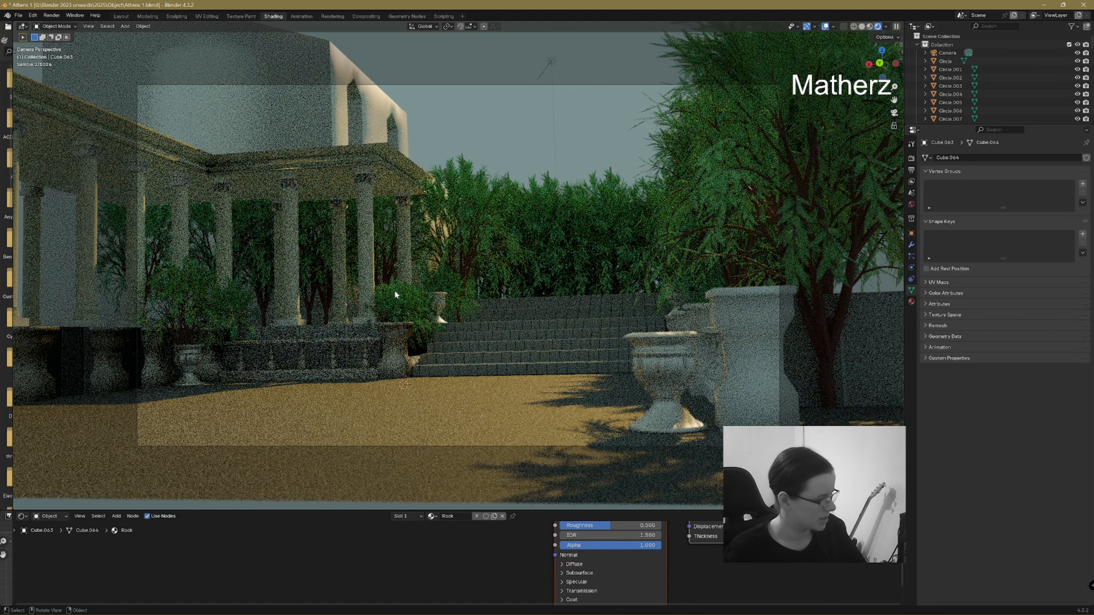
key(s)
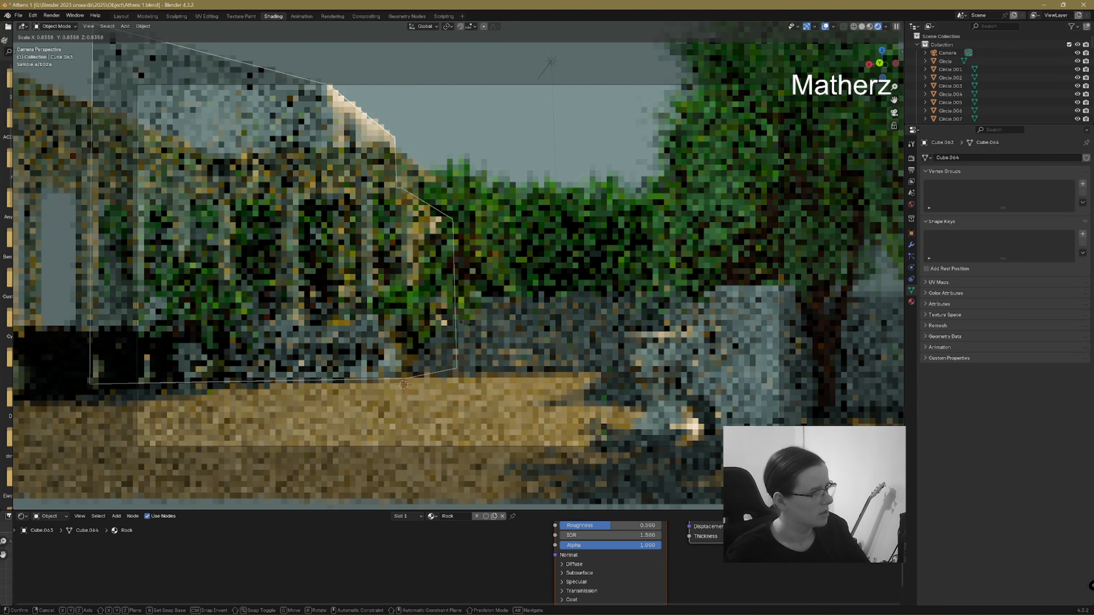
click(464, 323)
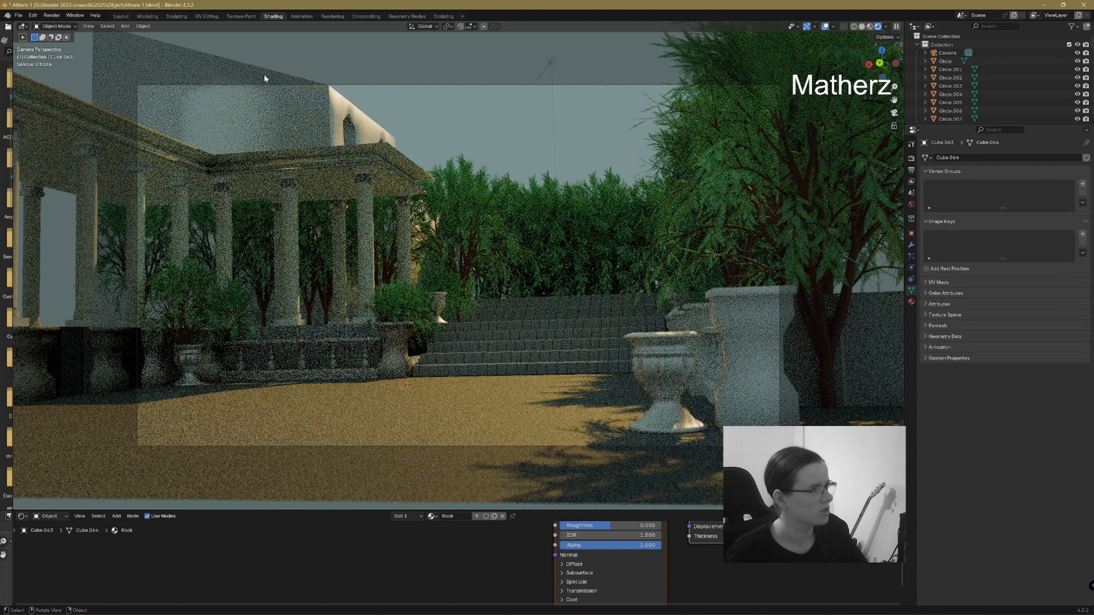
- In the Layout workspace, move the tree row behind the steps together with the sun farther back along Y and raise them along Z
click(119, 17)
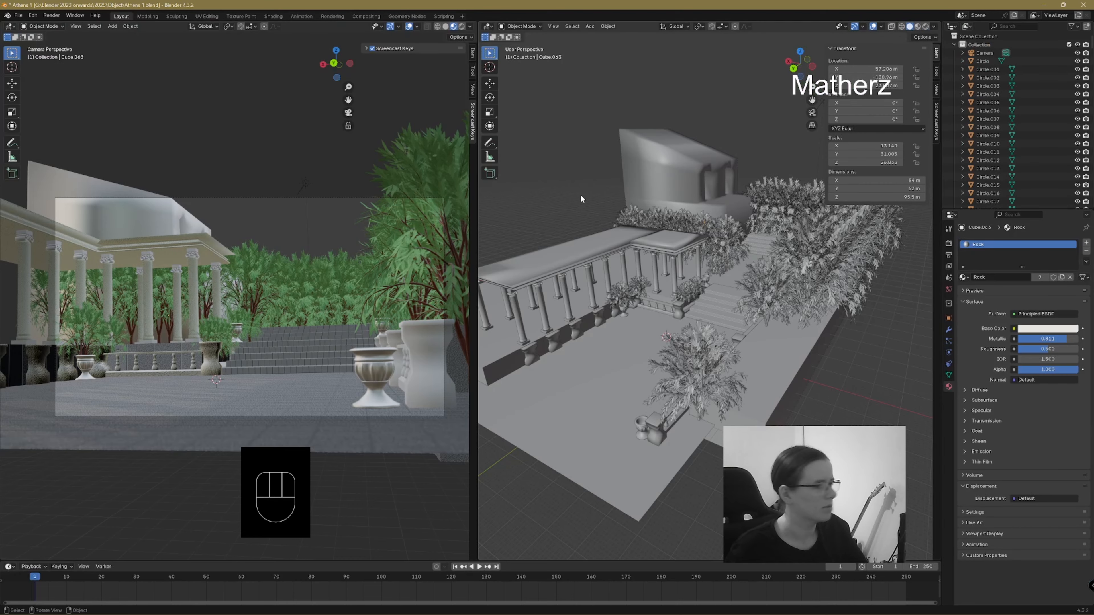
middle_drag(580, 194, 722, 251)
drag(646, 180, 767, 238)
middle_drag(767, 238, 699, 215)
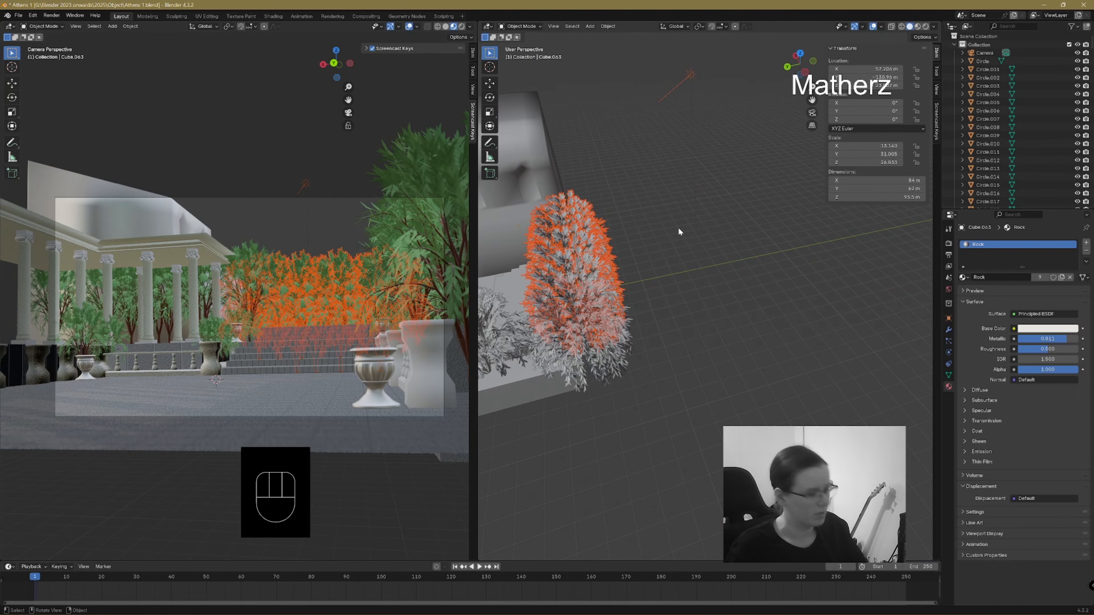
key(g)
key(y)
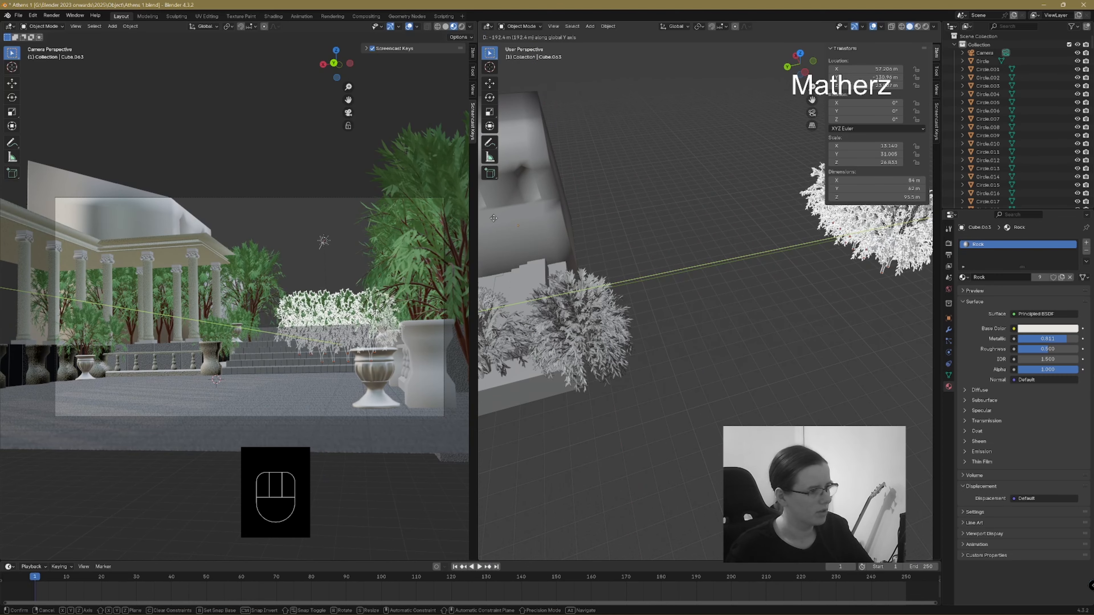
click(913, 237)
key(g)
key(z)
click(871, 250)
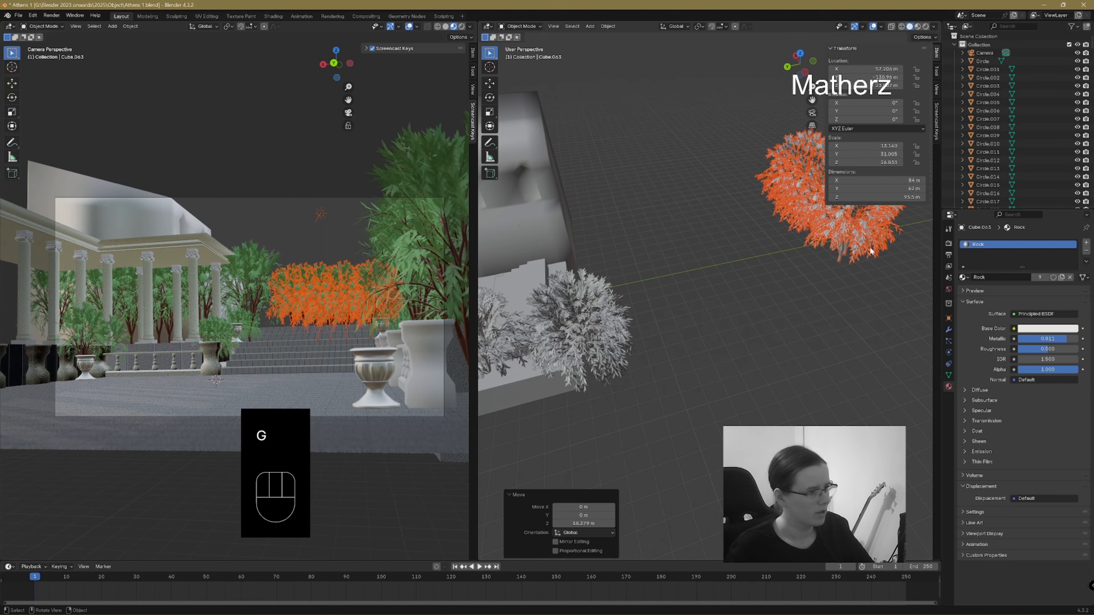
- Take the sun out of the selection, then scale the tree row by 1.197 and lower it about 24.6 m along Z
shift+click(319, 214)
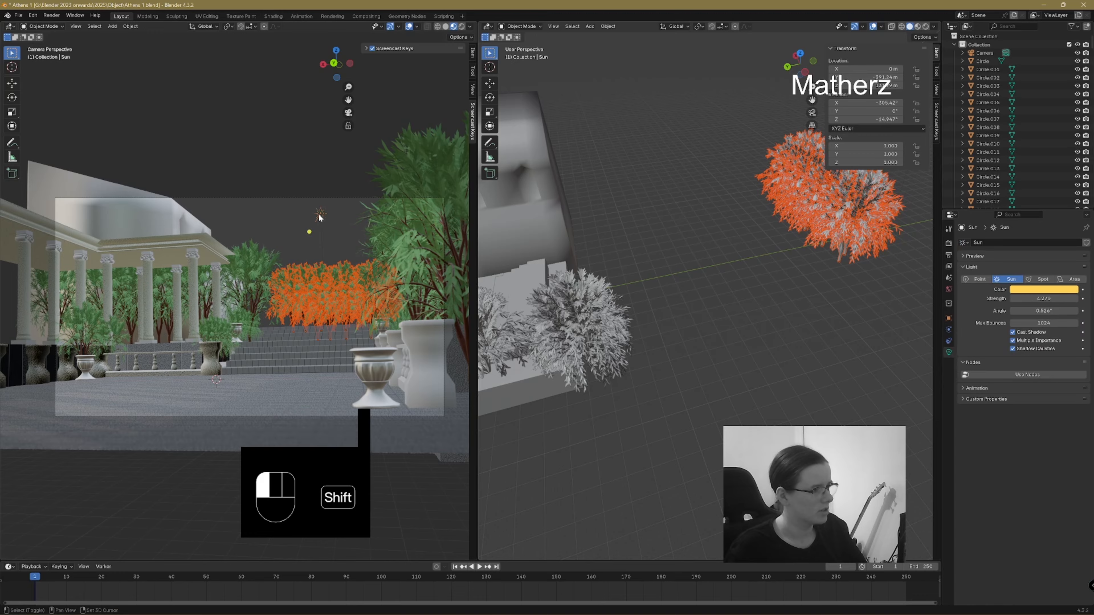
middle_drag(620, 246, 746, 255)
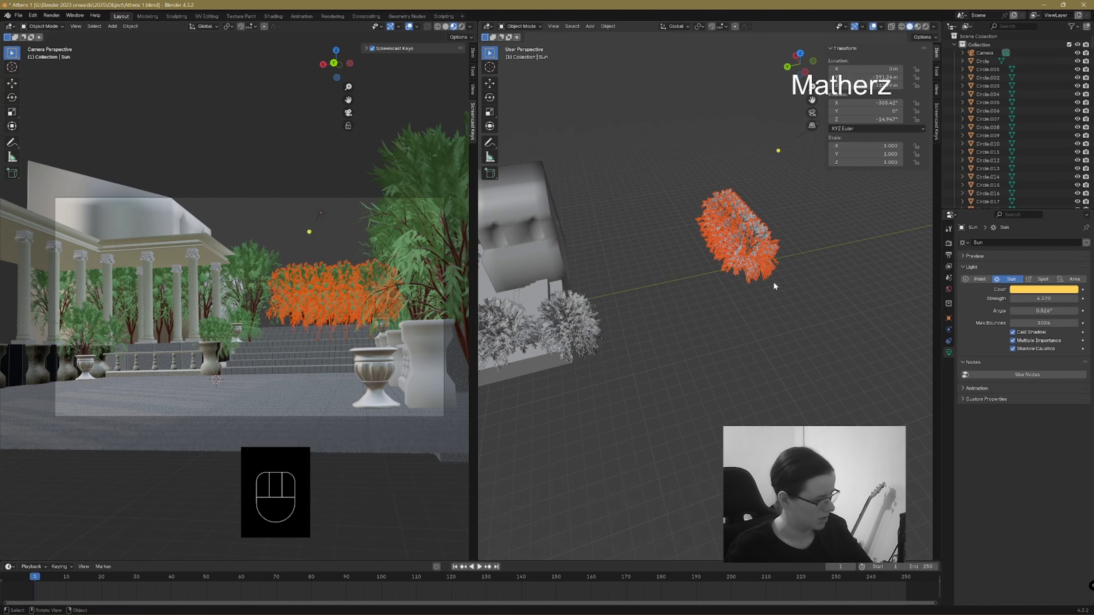
key(s)
click(779, 290)
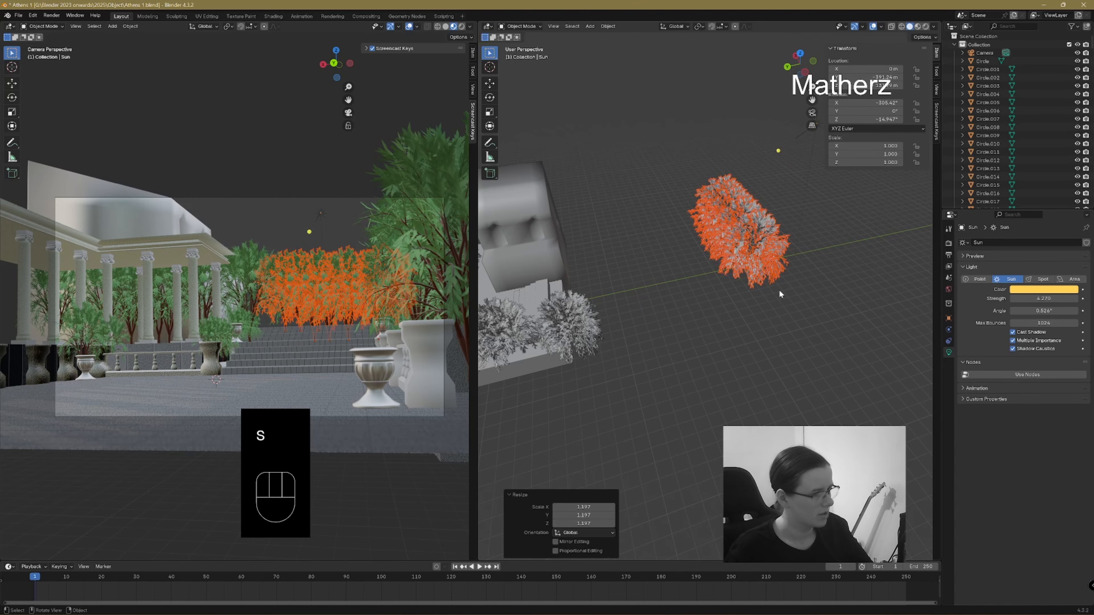
key(g)
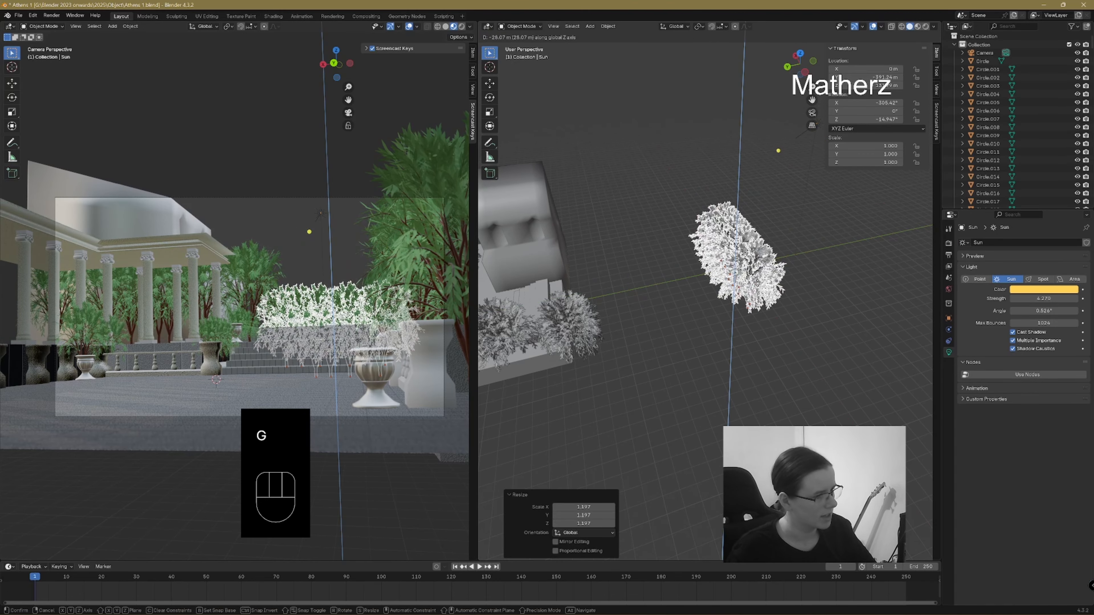
click(562, 352)
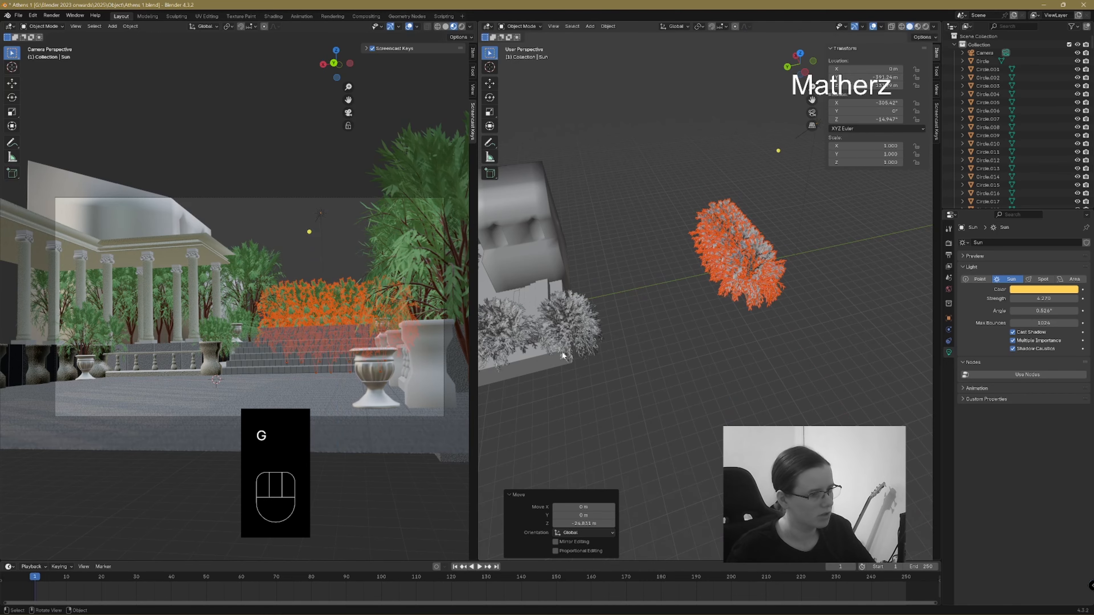
- Extend the floor slab behind the steps in Edit Mode by moving its rear end faces about 67 m along negative Y
click(561, 286)
shift+middle_drag(575, 357, 638, 280)
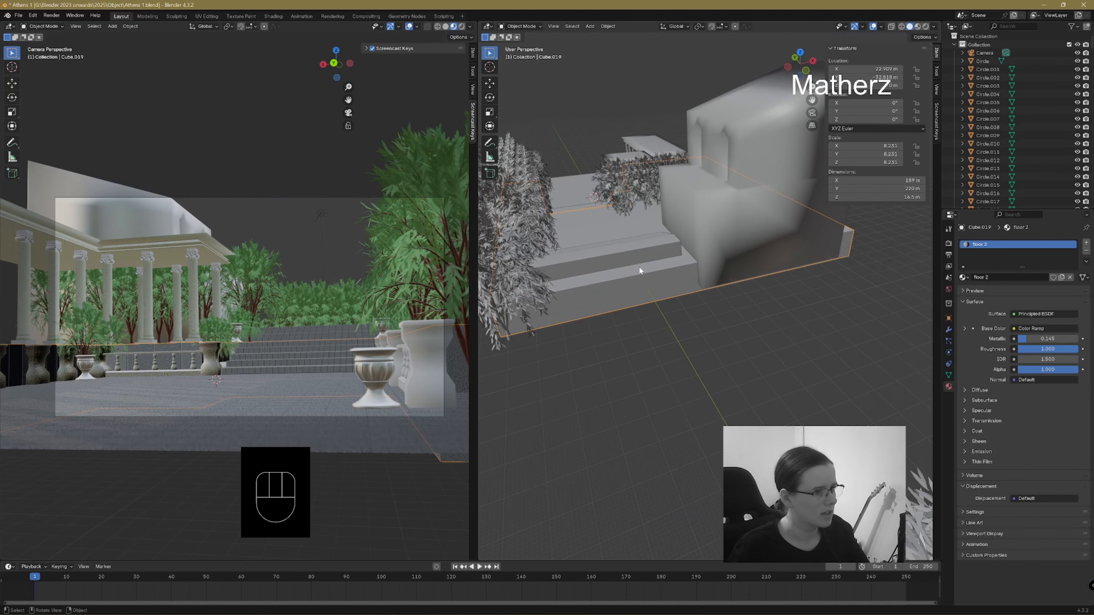
click(526, 27)
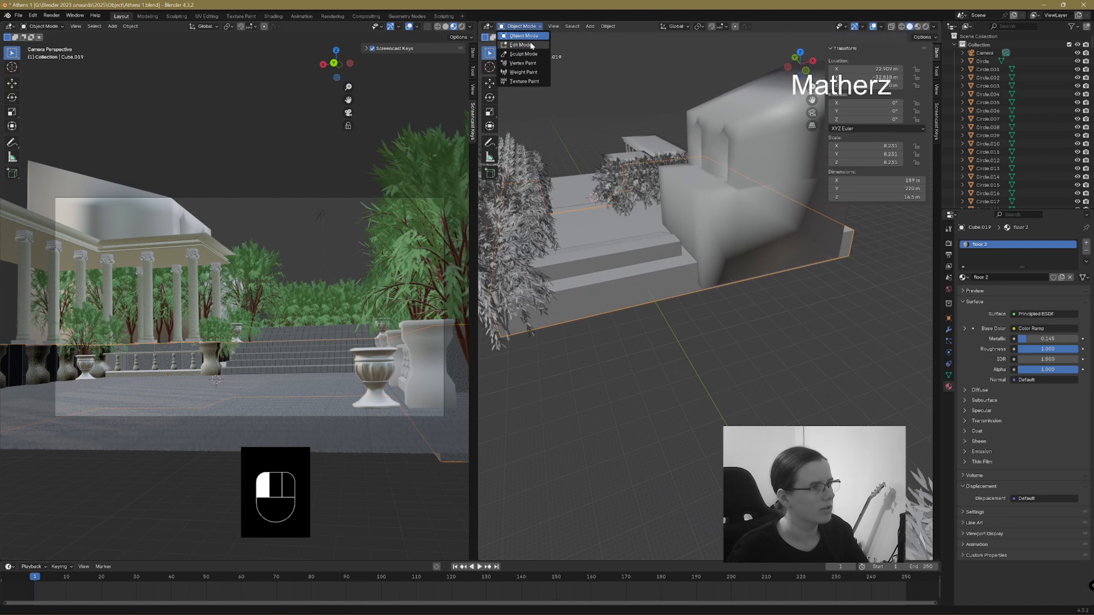
click(531, 46)
middle_drag(679, 313, 701, 305)
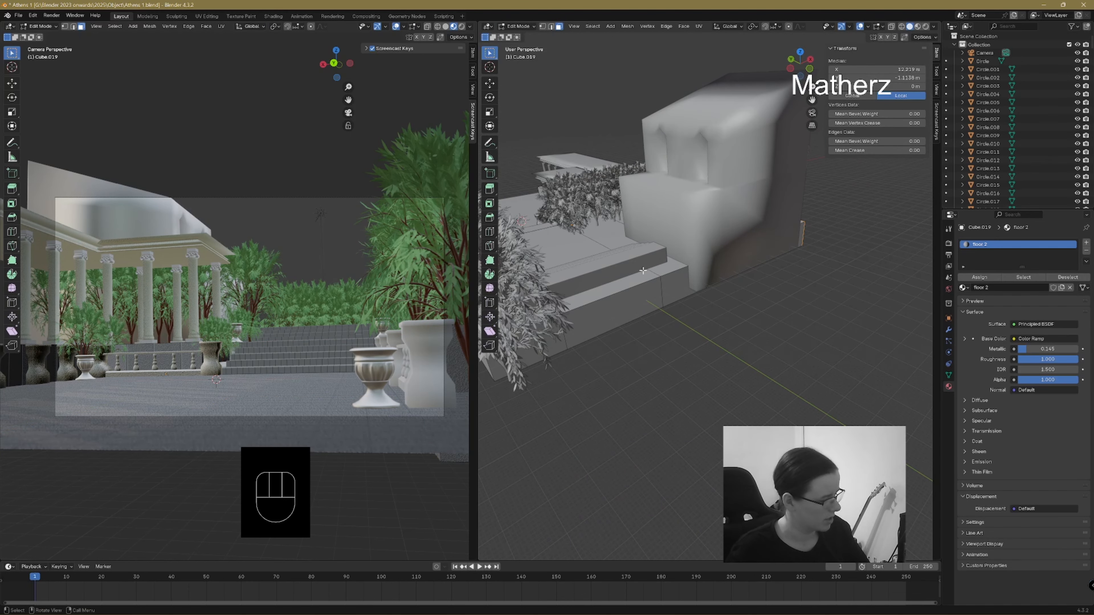
click(648, 304)
click(553, 343)
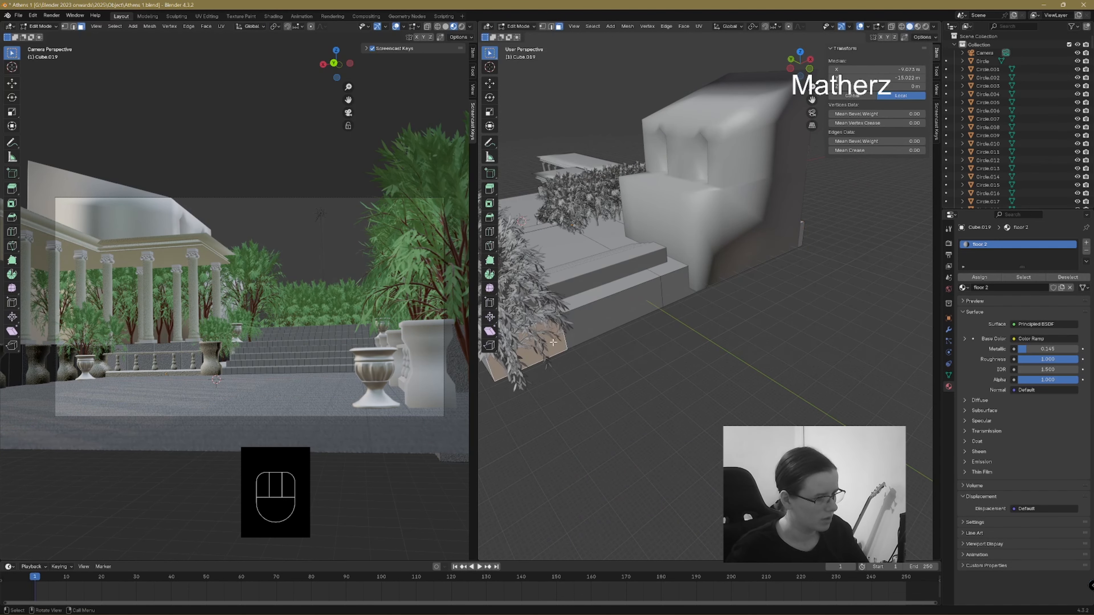
shift+click(671, 297)
shift+click(671, 297)
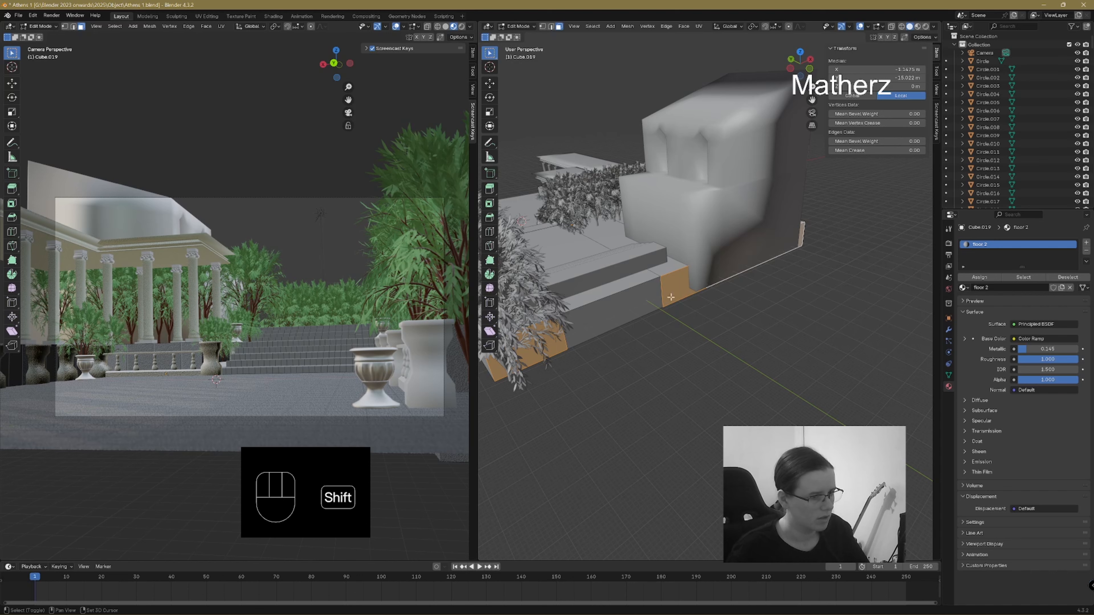
key(g)
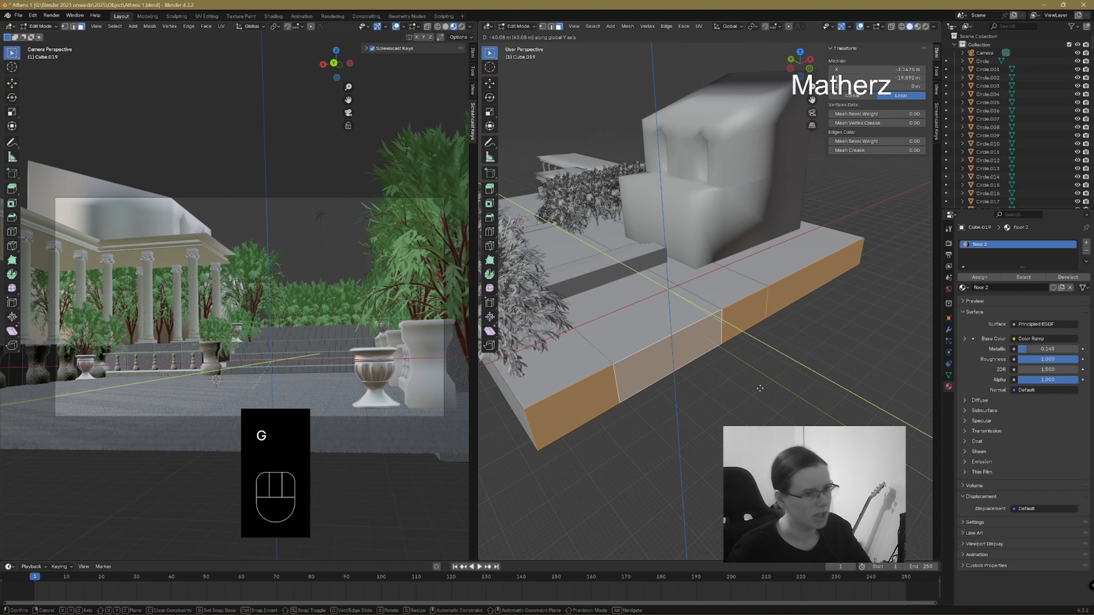
click(784, 394)
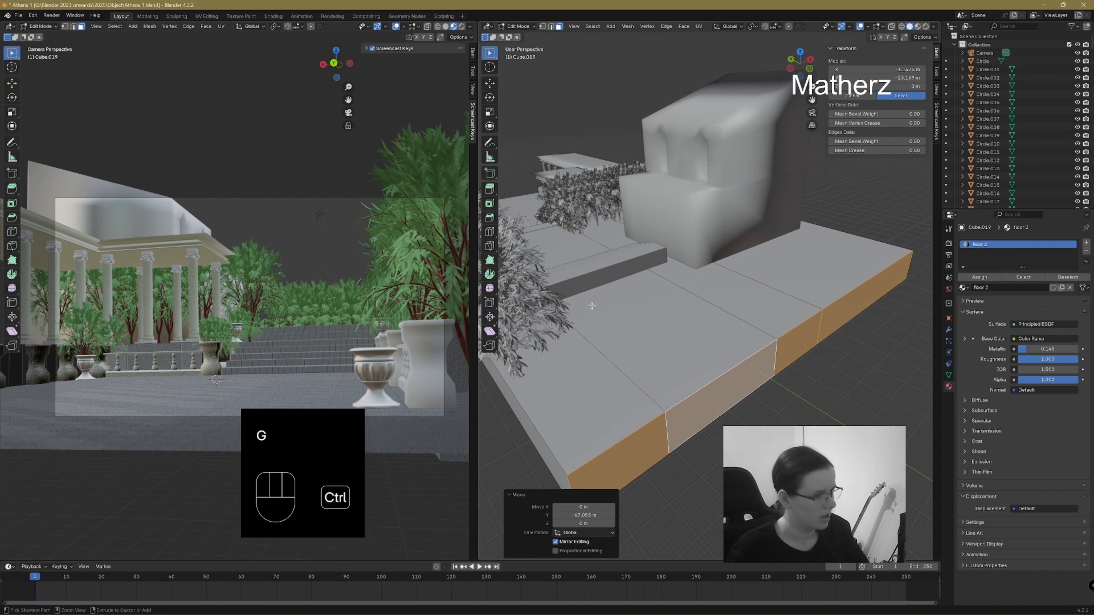
- Add a loop cut across the extended slab, slid close to the edge of the uppermost step
key(ctrl+r)
click(708, 255)
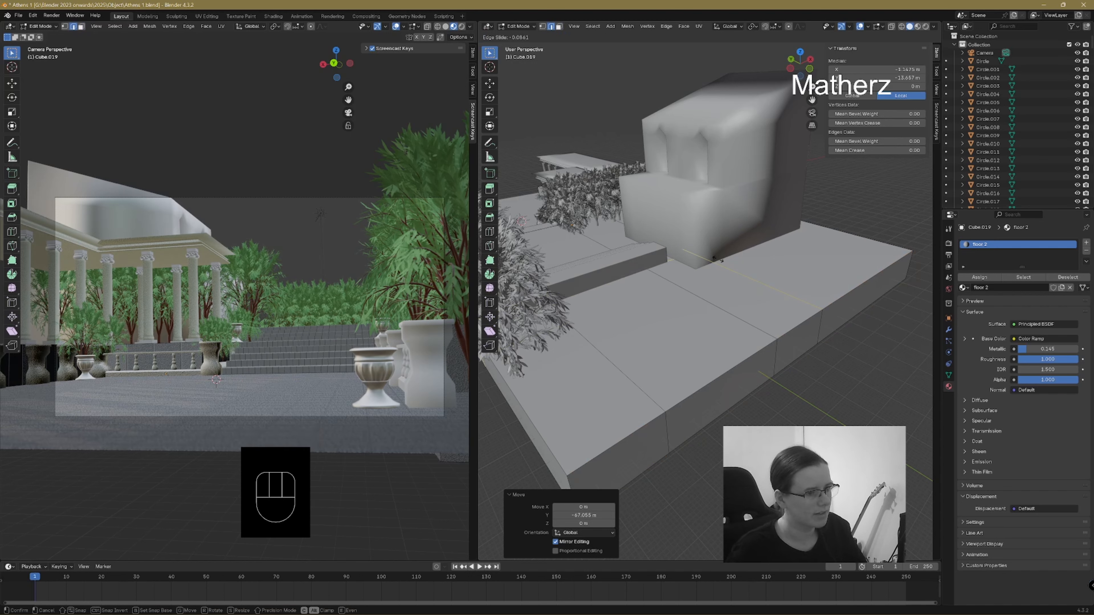
click(659, 265)
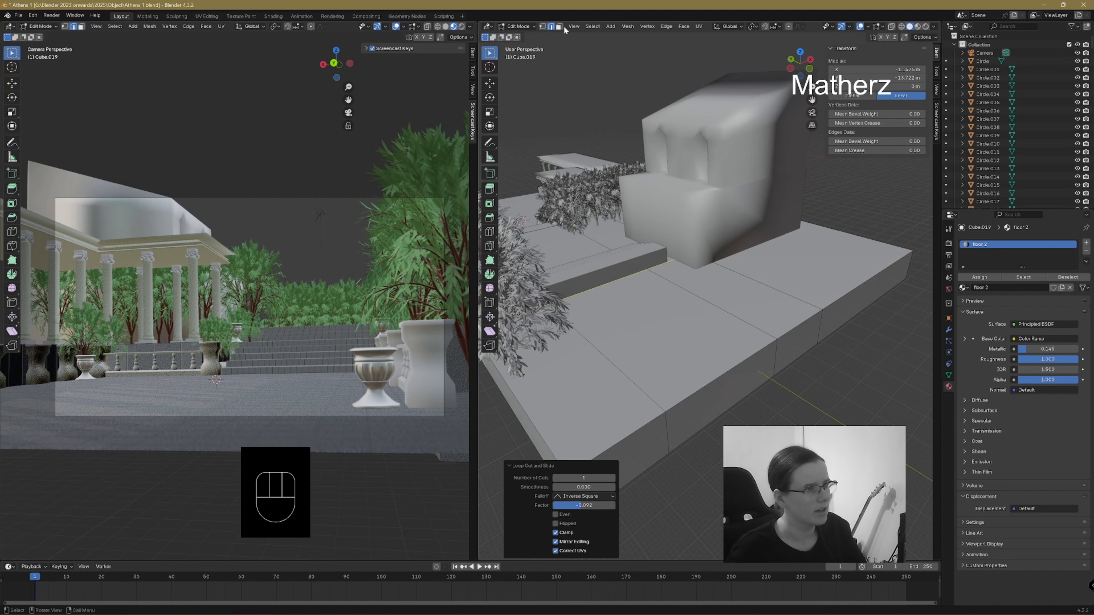
- Select the four top faces of the slab's extended part in face mode and extrude them upward by about 7.95 m
click(559, 26)
shift+click(568, 372)
shift+click(663, 336)
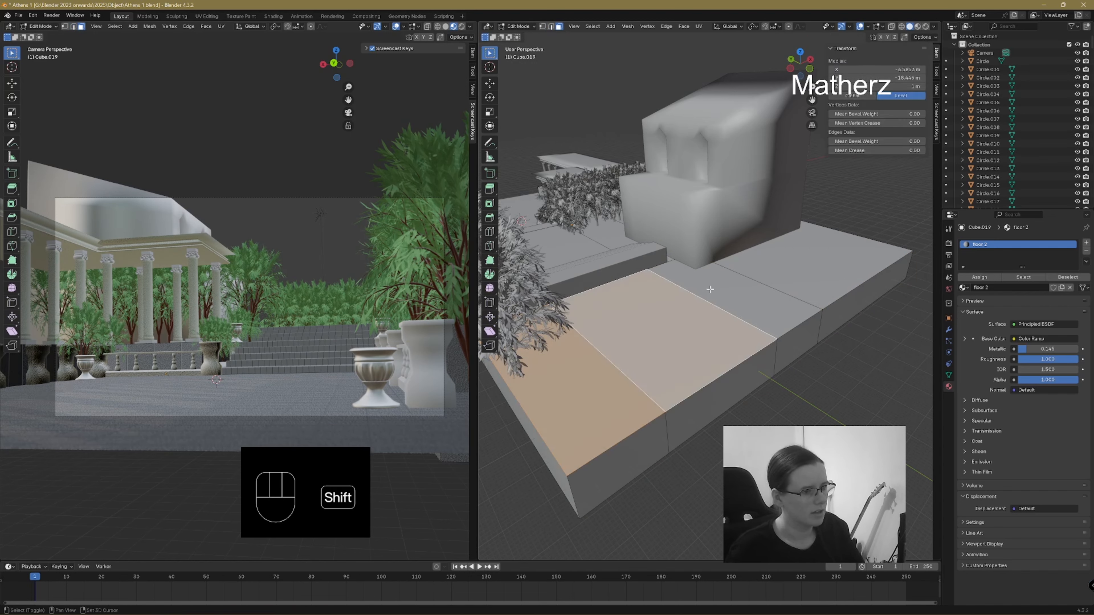
shift+click(741, 310)
shift+click(761, 265)
key(e)
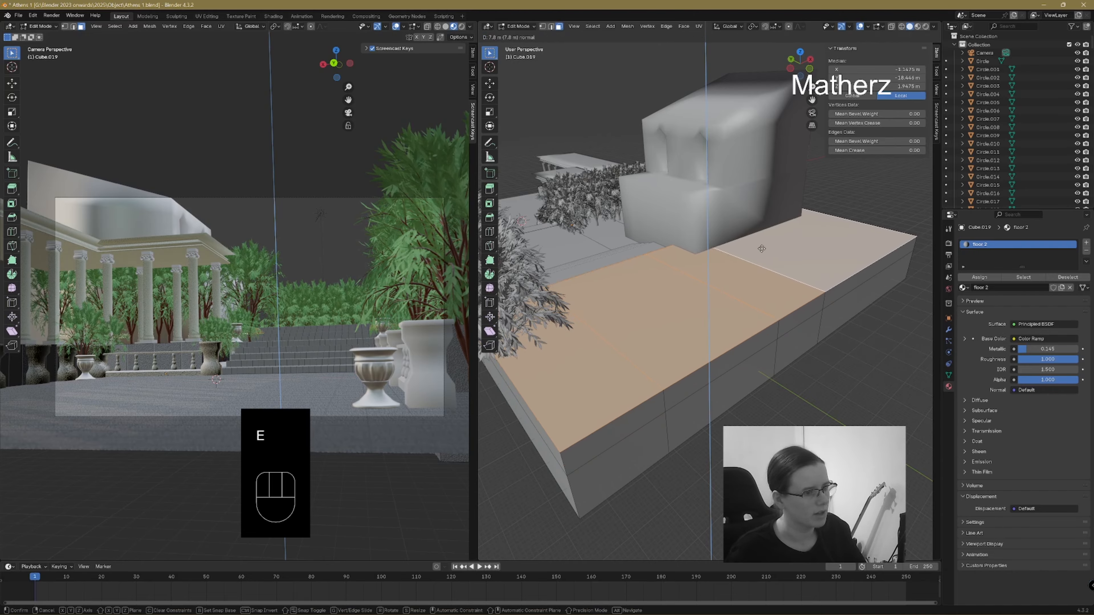
click(590, 344)
- Raise the extruded top faces behind the steps about 1.44 m along the Z axis
middle_drag(590, 344, 770, 338)
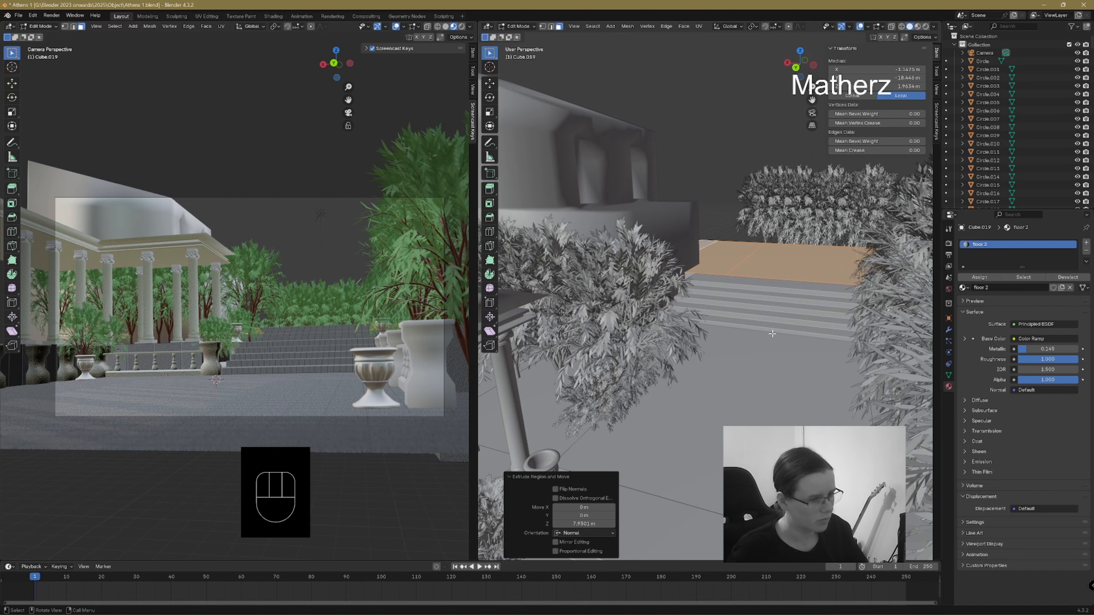
middle_drag(738, 211, 674, 245)
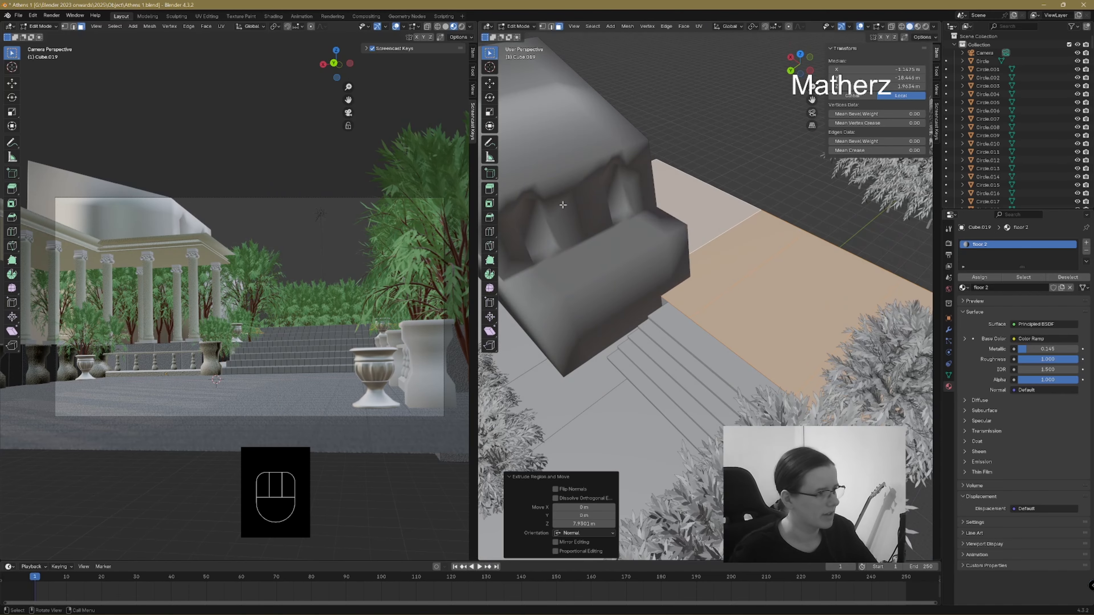
middle_drag(725, 319, 791, 325)
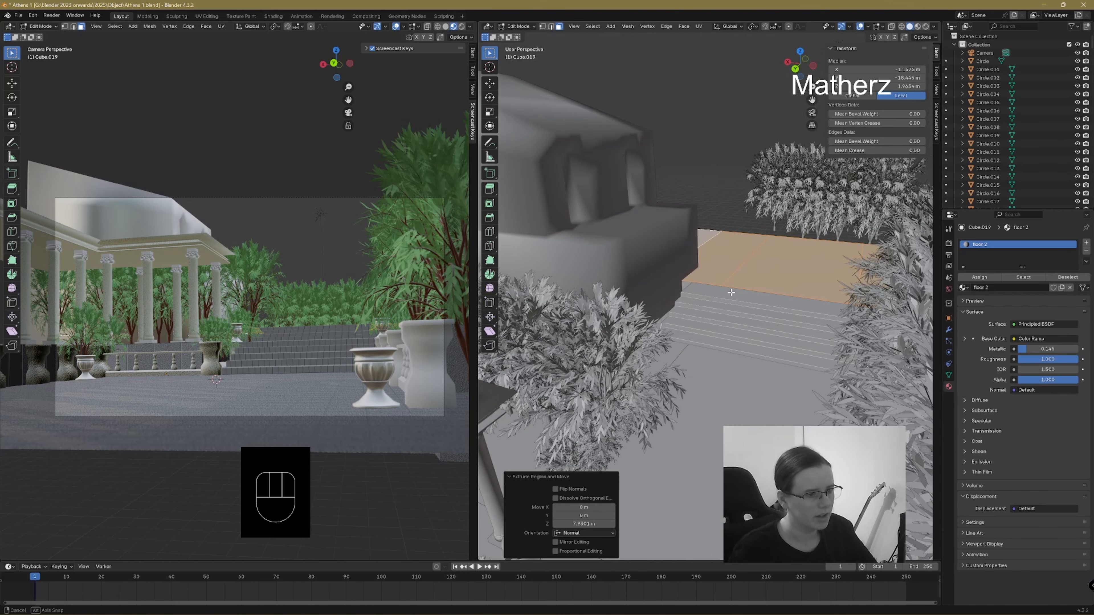
key(g)
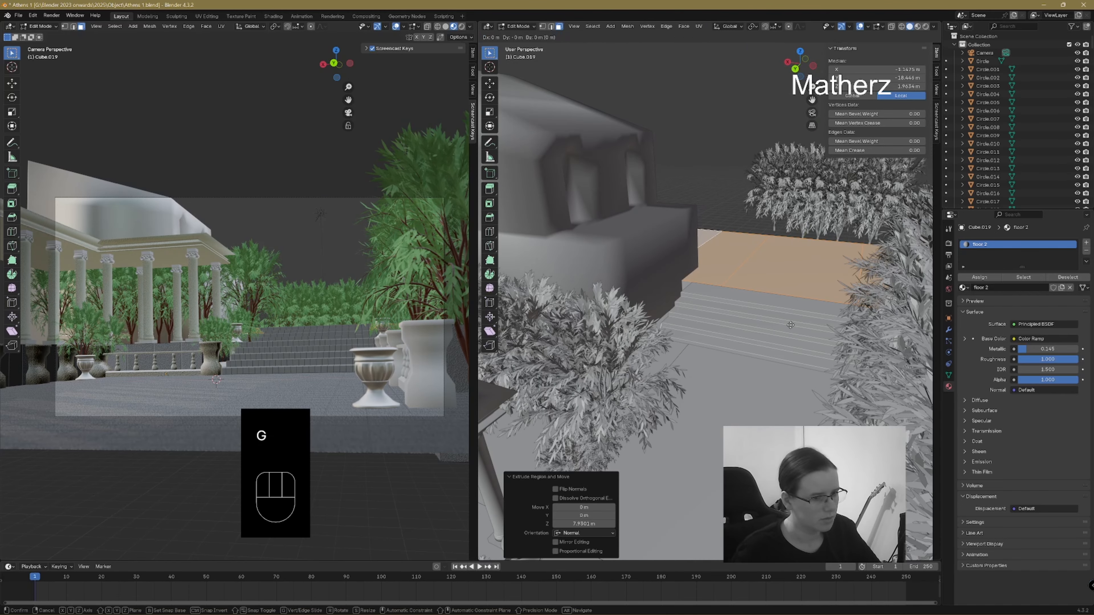
key(z)
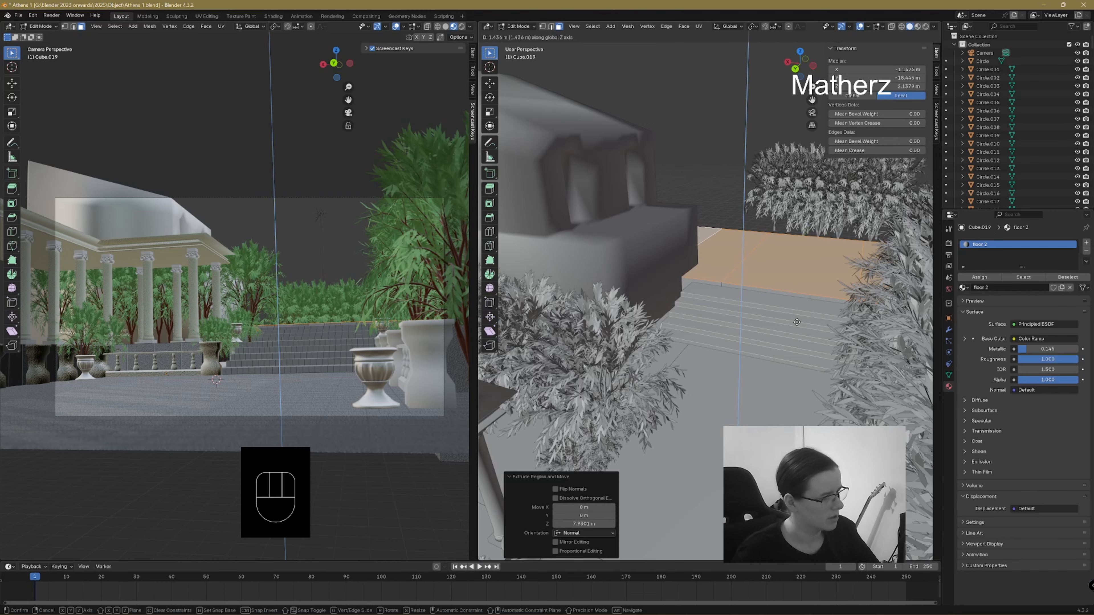
click(797, 322)
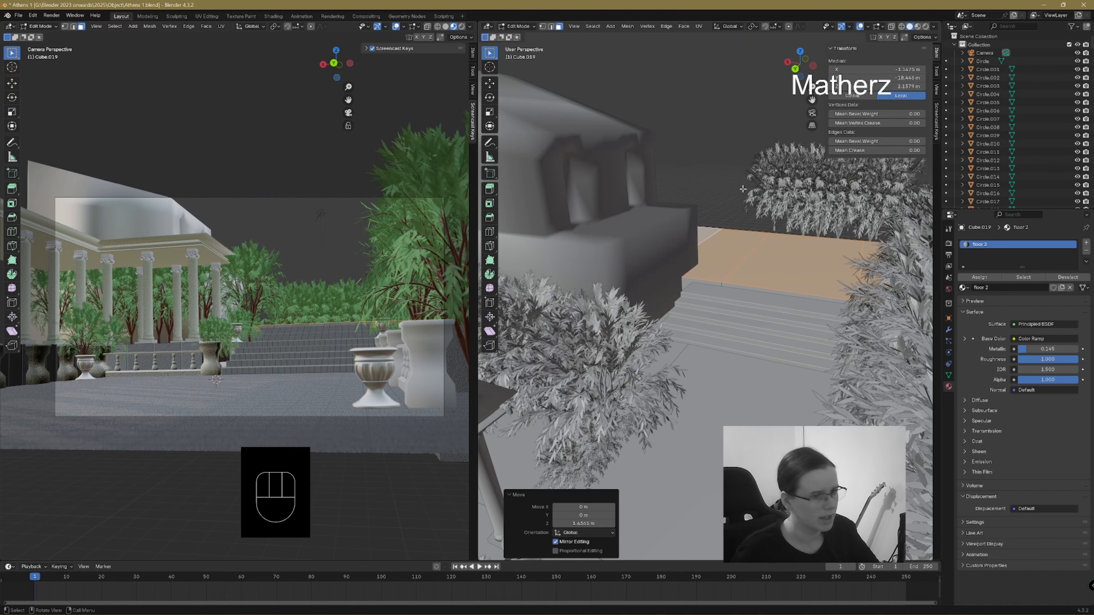
- Return to Object Mode and select the large background building beside the steps
click(518, 26)
click(523, 35)
click(681, 172)
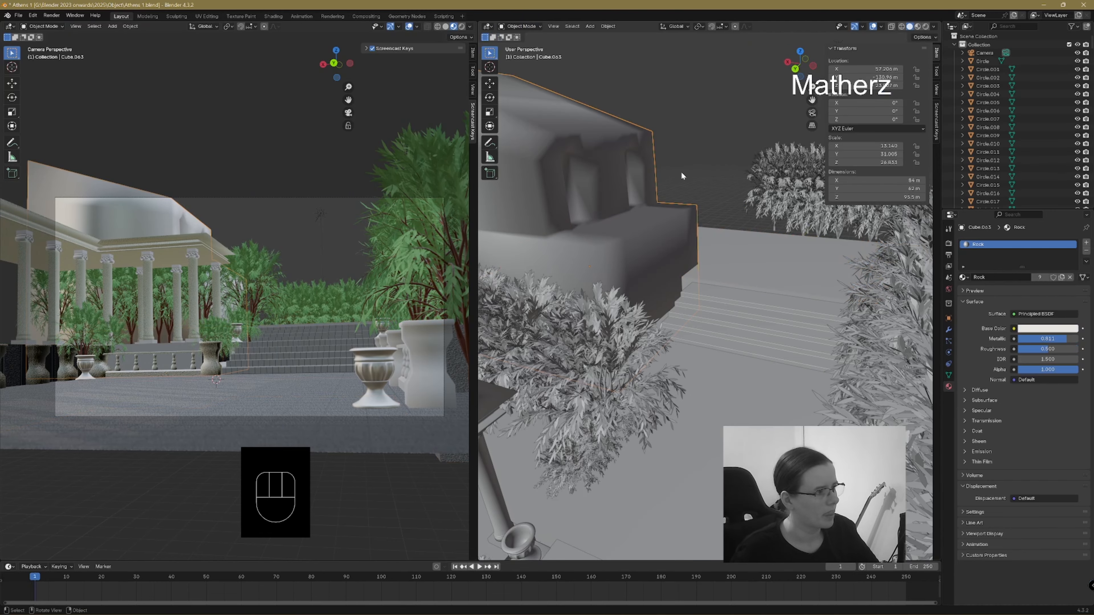
middle_drag(682, 171, 683, 196)
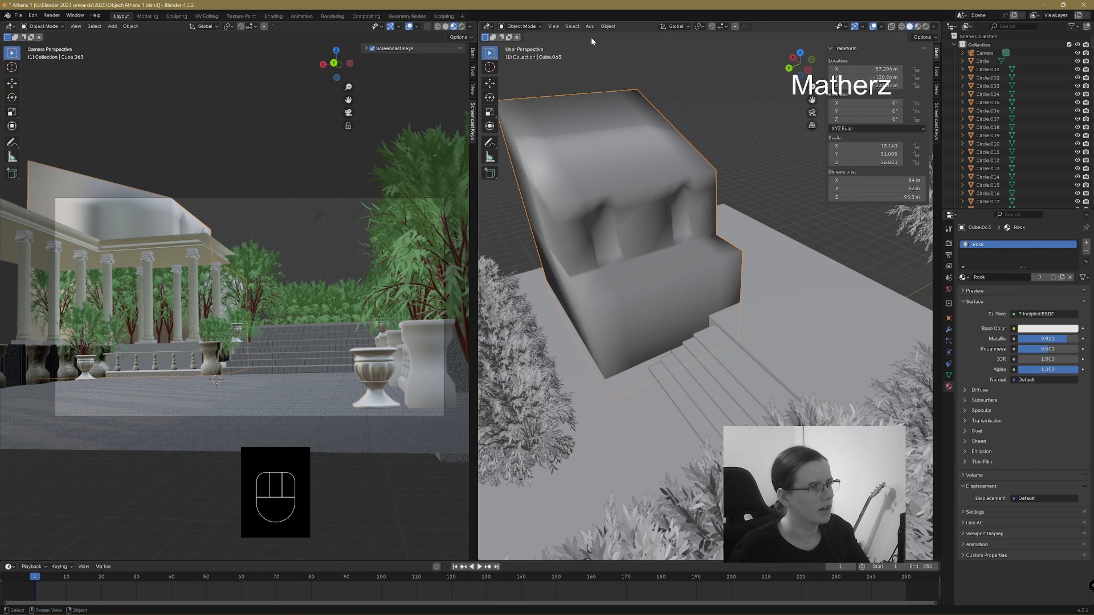
- Add a cube, raise it high above the ground and move it about -113.5 m along Y toward the large background building
click(590, 27)
mouse_move(597, 36)
click(678, 42)
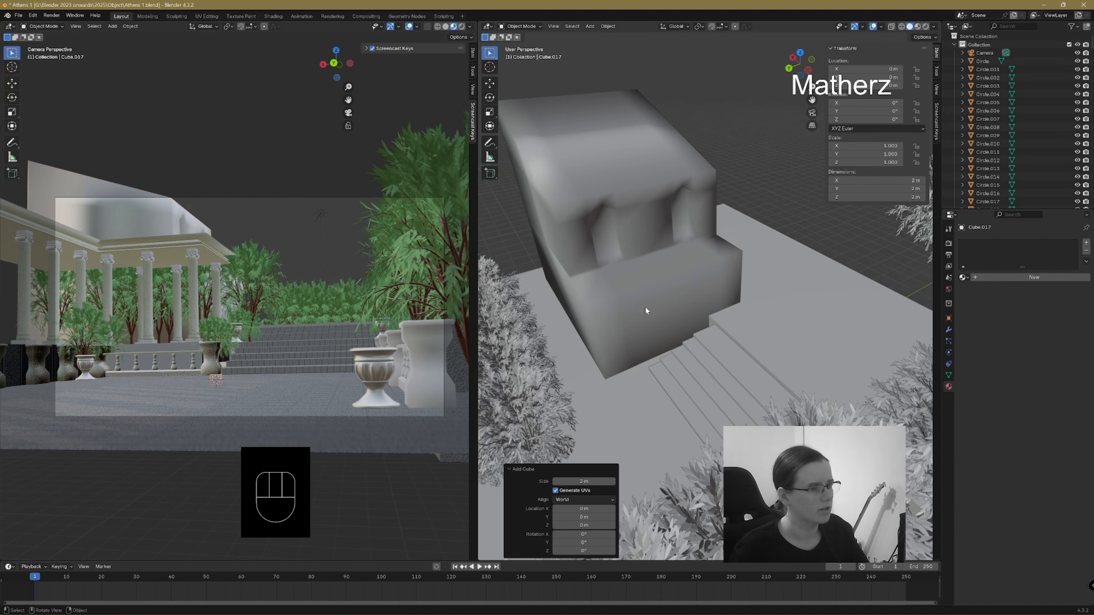
scroll(668, 299, down, 3)
scroll(667, 300, down, 3)
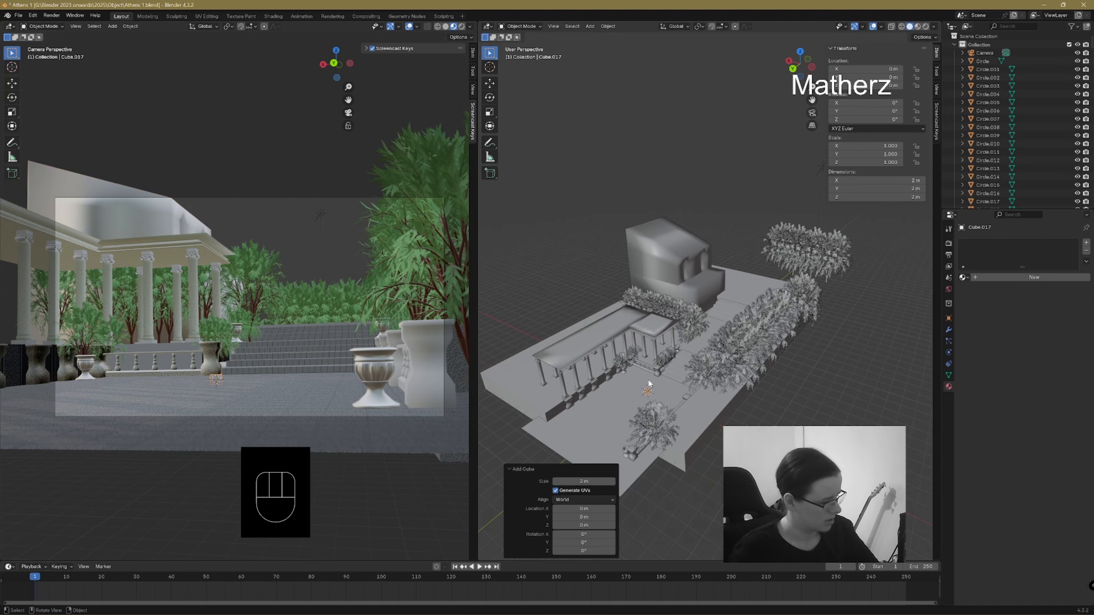
key(g)
click(647, 321)
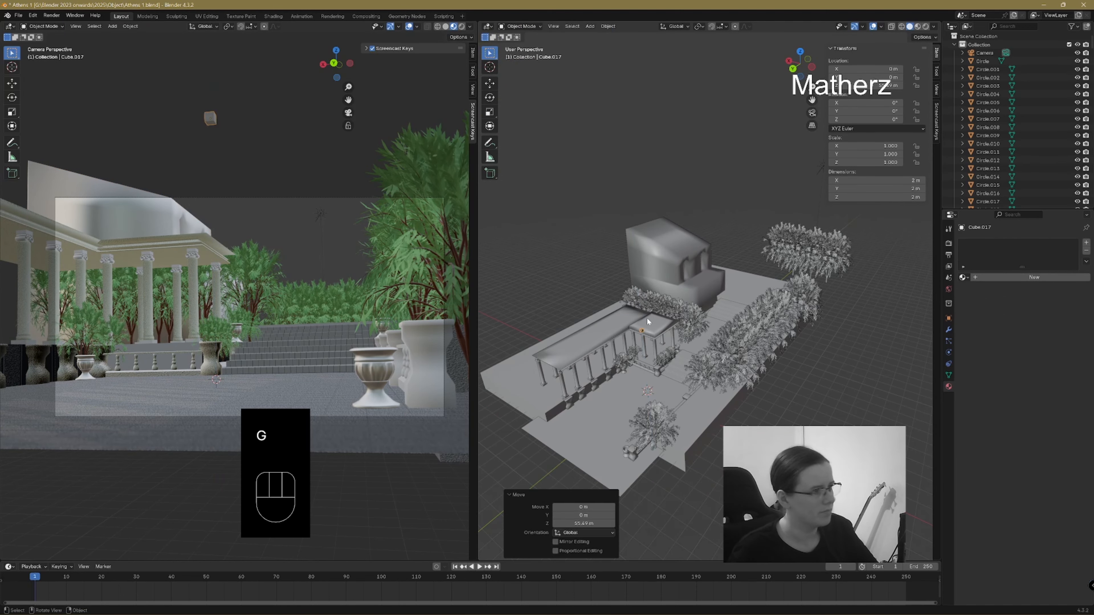
key(g)
click(729, 266)
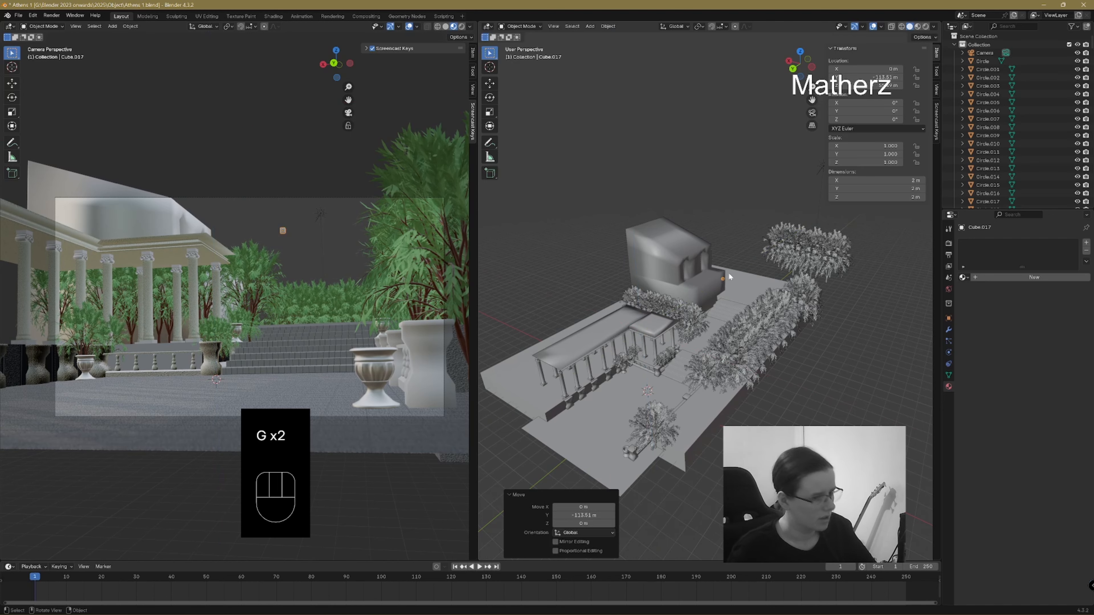
scroll(726, 270, up, 8)
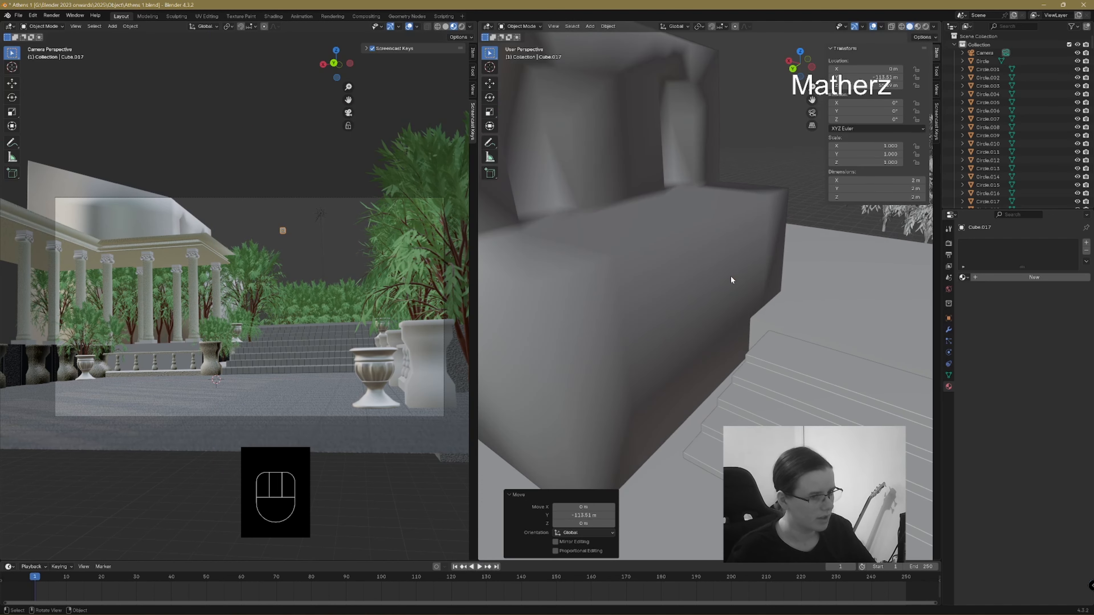
- Move the cube up near the background building's front roof edge and scale it along Y by about 25.52 into a long bar
key(g)
middle_drag(748, 285, 657, 206)
click(657, 243)
key(g)
click(657, 185)
key(s)
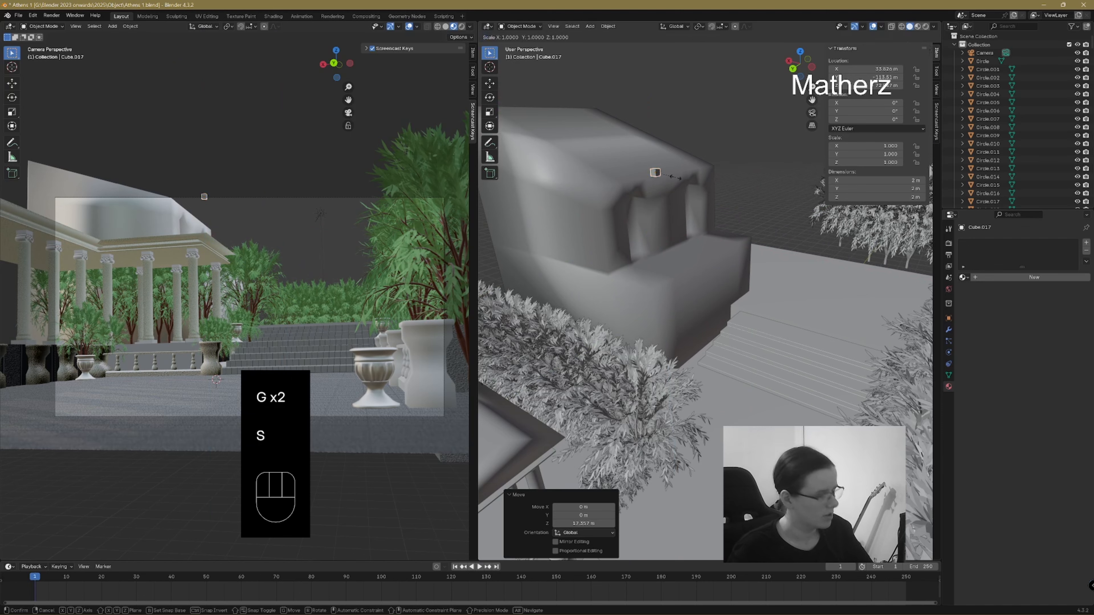
key(y)
click(647, 198)
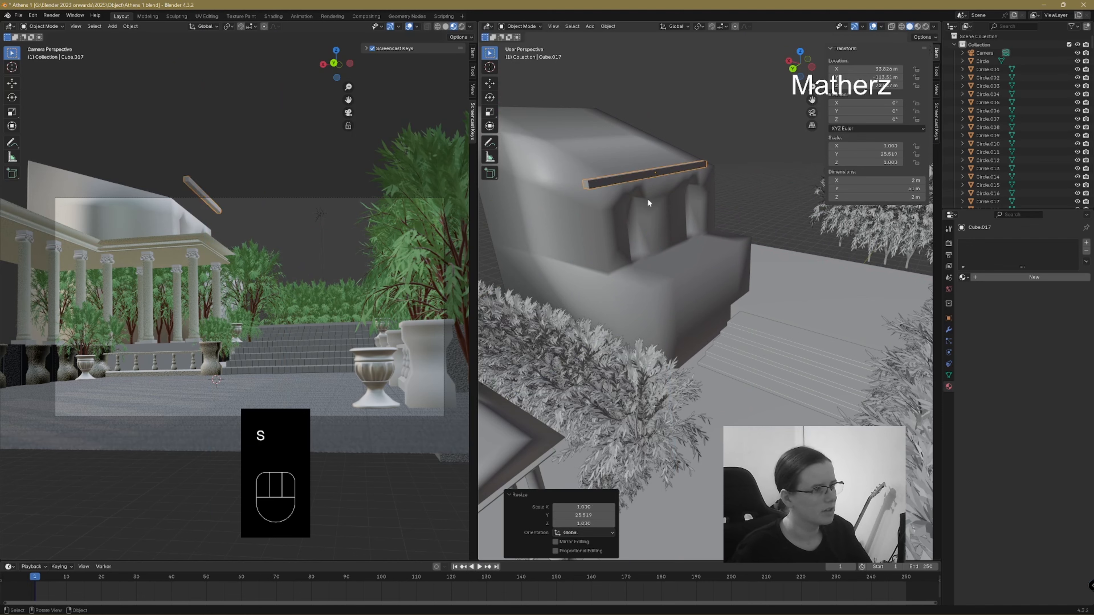
- Reposition the bar along the X, Y and Z axes until it sits at the building's front roof edge, just above the openings
middle_drag(647, 198, 675, 185)
key(g)
click(703, 194)
key(g)
click(701, 159)
key(g)
click(695, 170)
key(g)
click(680, 176)
key(g)
click(676, 182)
key(g)
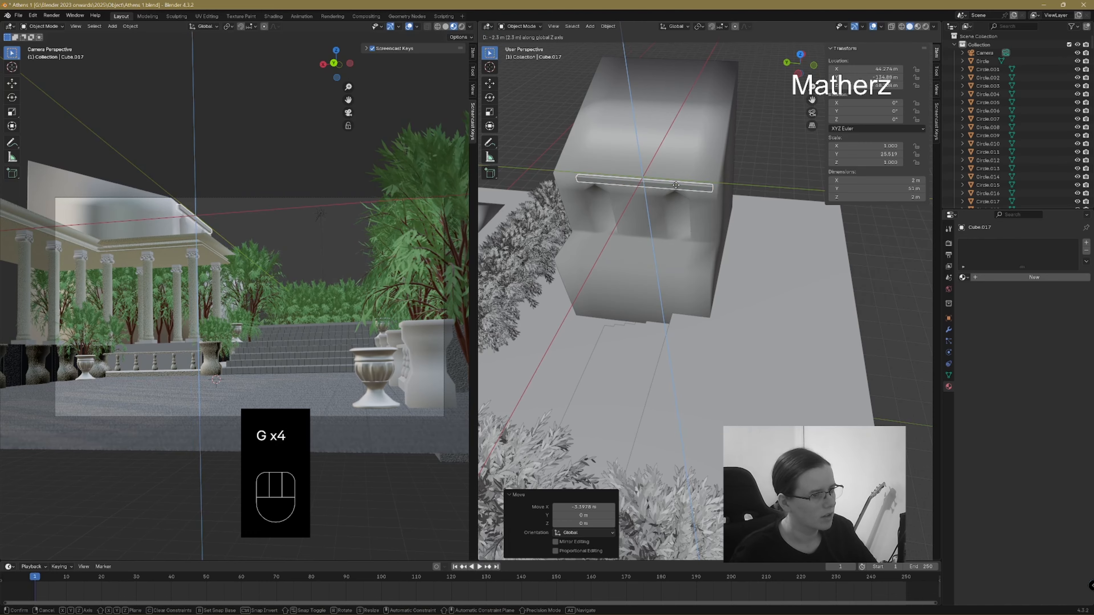
click(634, 216)
- Shift the bar about 3.92 m along Y and lengthen it to a Y scale of about 32.74 so it overhangs the facade
middle_drag(634, 217, 712, 181)
key(g)
click(671, 173)
key(s)
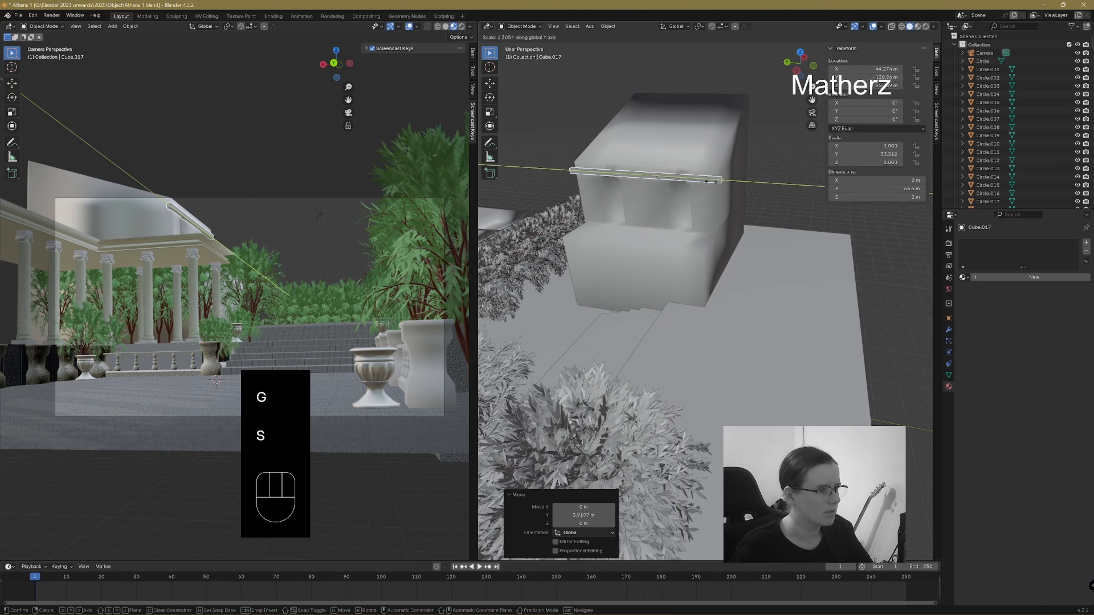
click(709, 181)
- In Edit Mode, select the bar's rear face, raise it about 6.05 m and move it about 55.5 m along X over the building
click(522, 26)
click(526, 46)
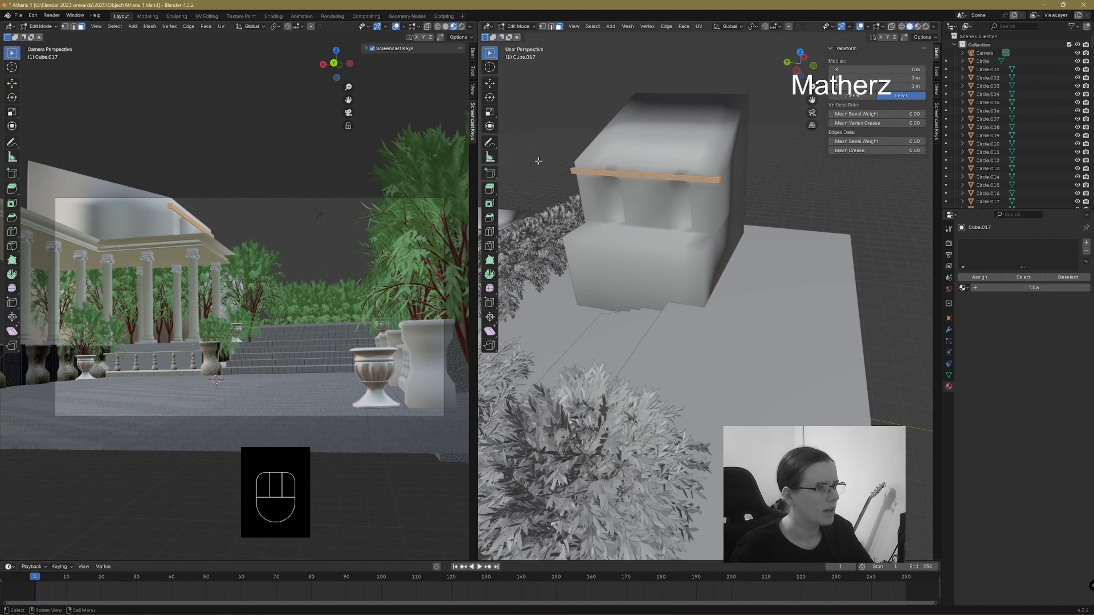
middle_drag(538, 161, 669, 192)
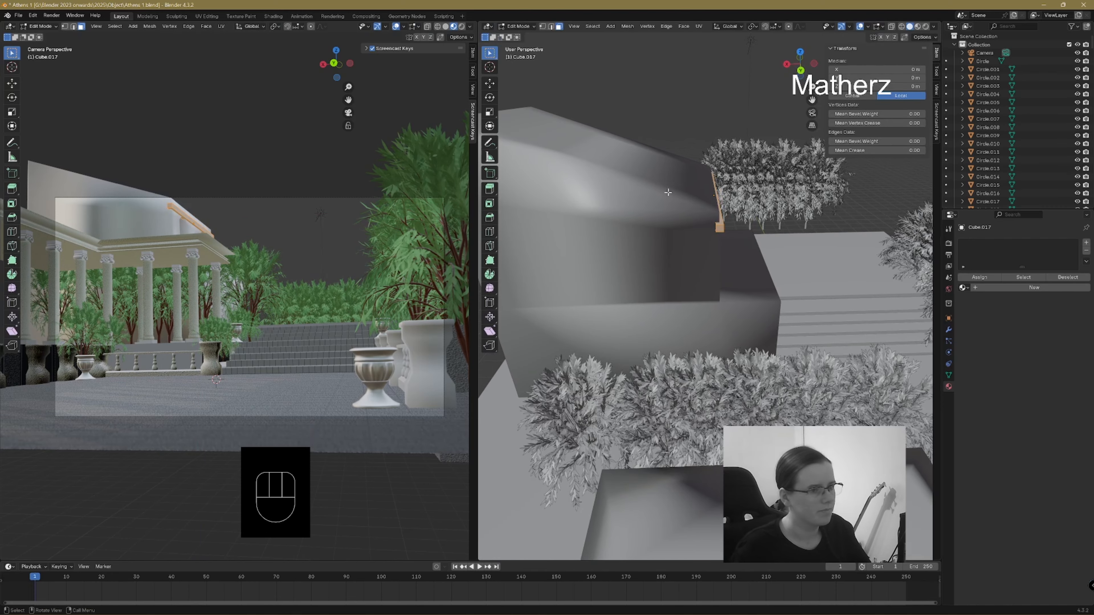
click(715, 225)
key(g)
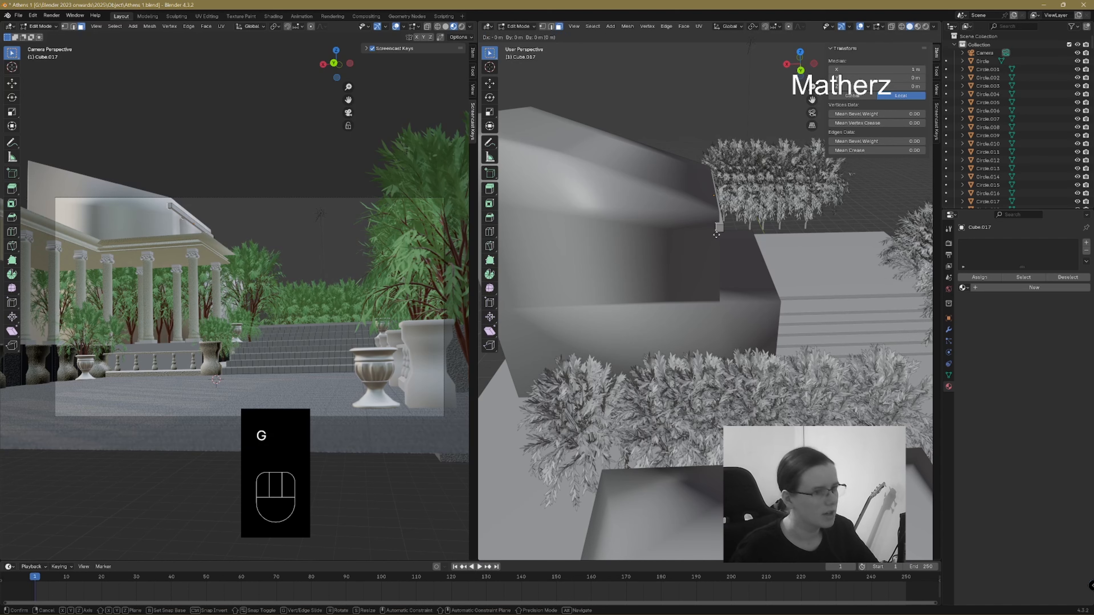
middle_click(717, 226)
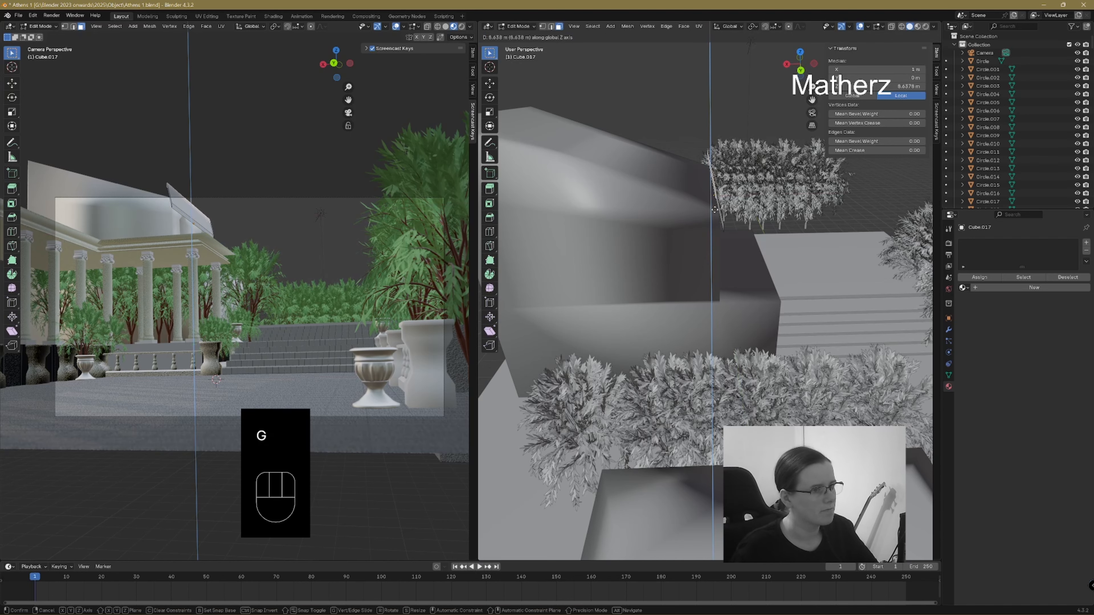
click(719, 211)
key(g)
middle_drag(716, 210, 611, 190)
click(555, 182)
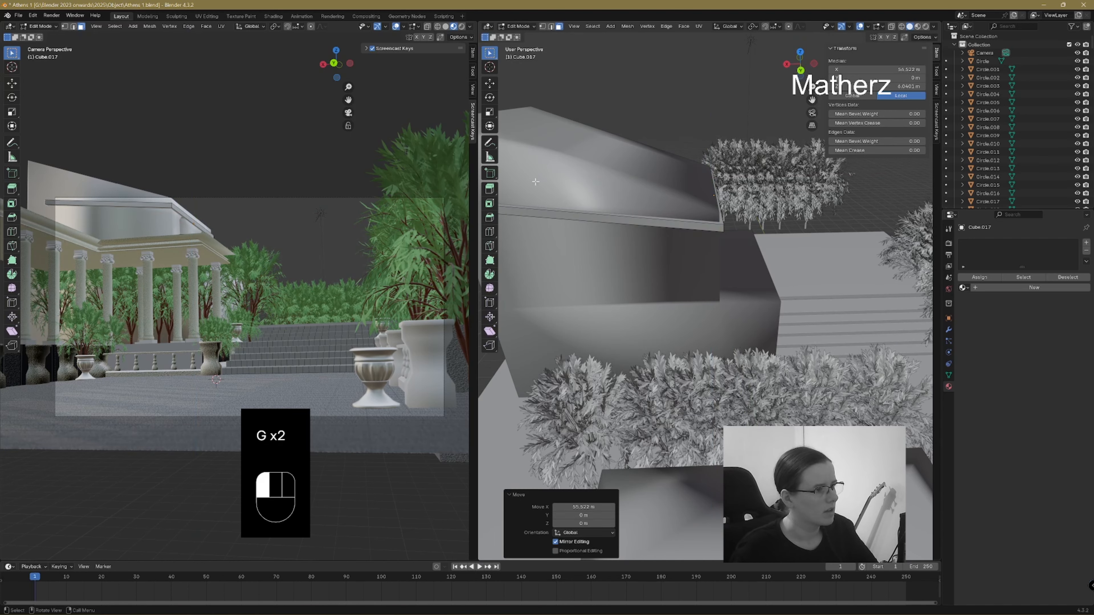
- Raise the slab's rear face about 15.3 m along Z to follow the roof slope and extend it further along X
key(g)
middle_click(542, 156)
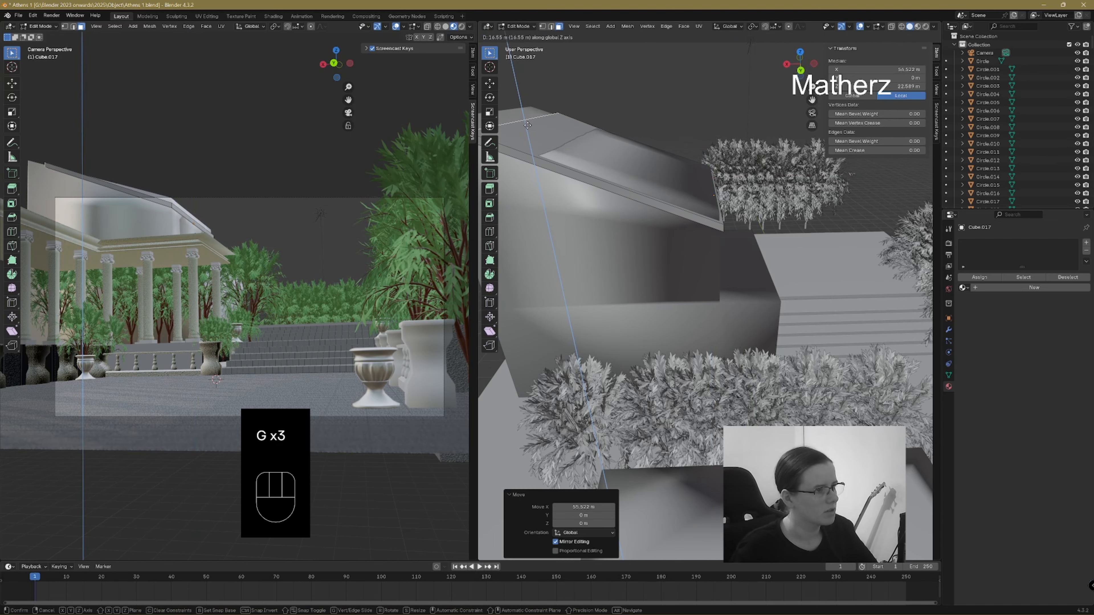
click(526, 125)
key(g)
middle_click(524, 127)
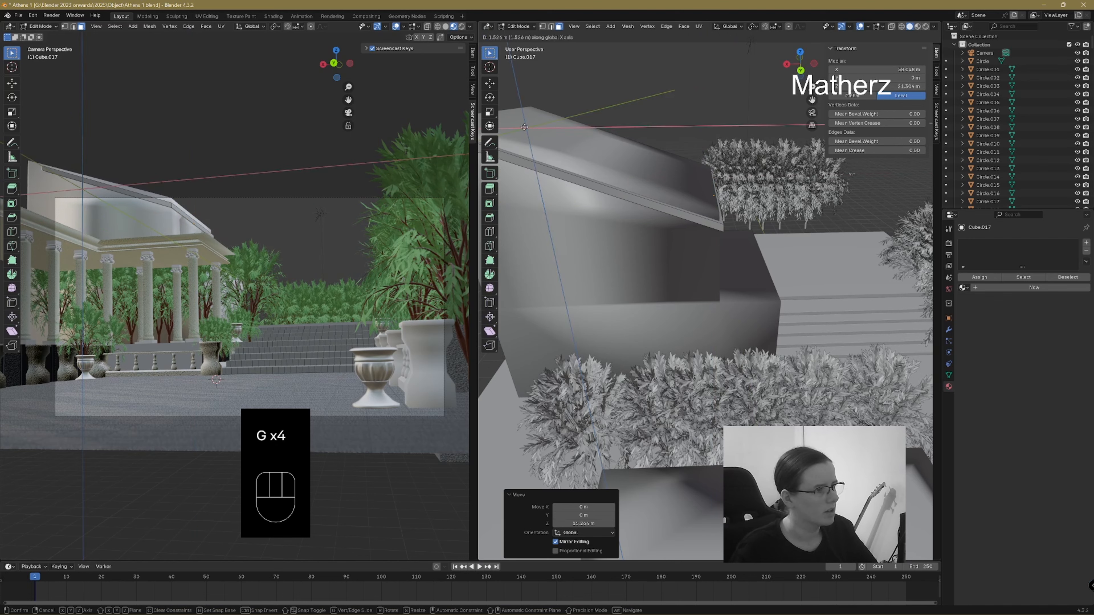
click(509, 122)
- Select the slab's sloped top face and raise it about 3.1 m along Z to thicken the roof
click(687, 205)
key(g)
middle_click(701, 222)
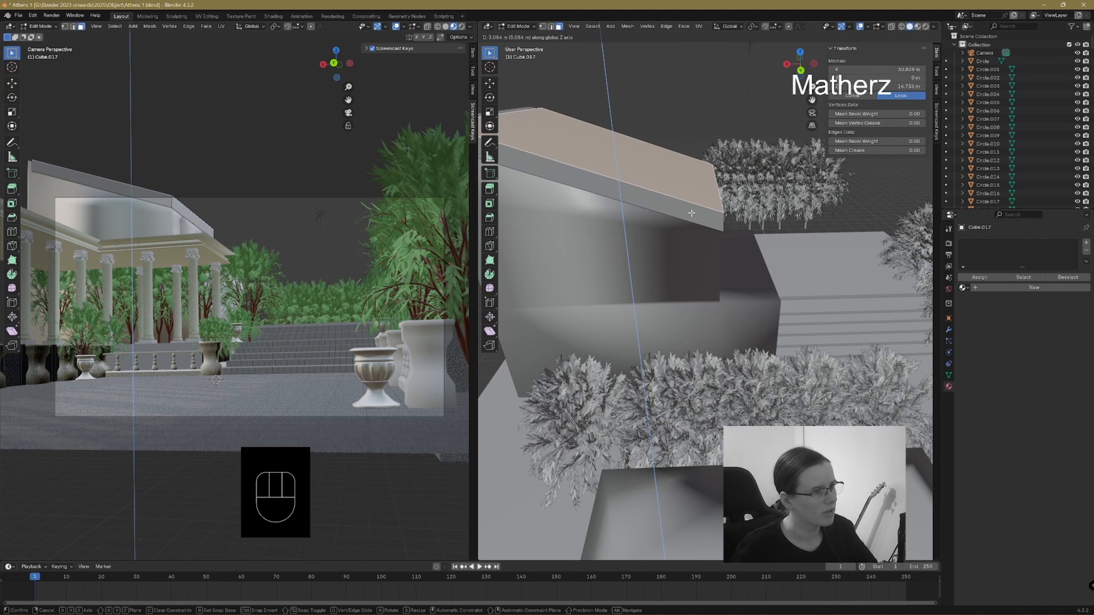
click(692, 213)
- Select the roof slab's rear end face and move it about 4.24 m along X and about 3.1 m up along Z
middle_drag(692, 213, 650, 228)
click(610, 157)
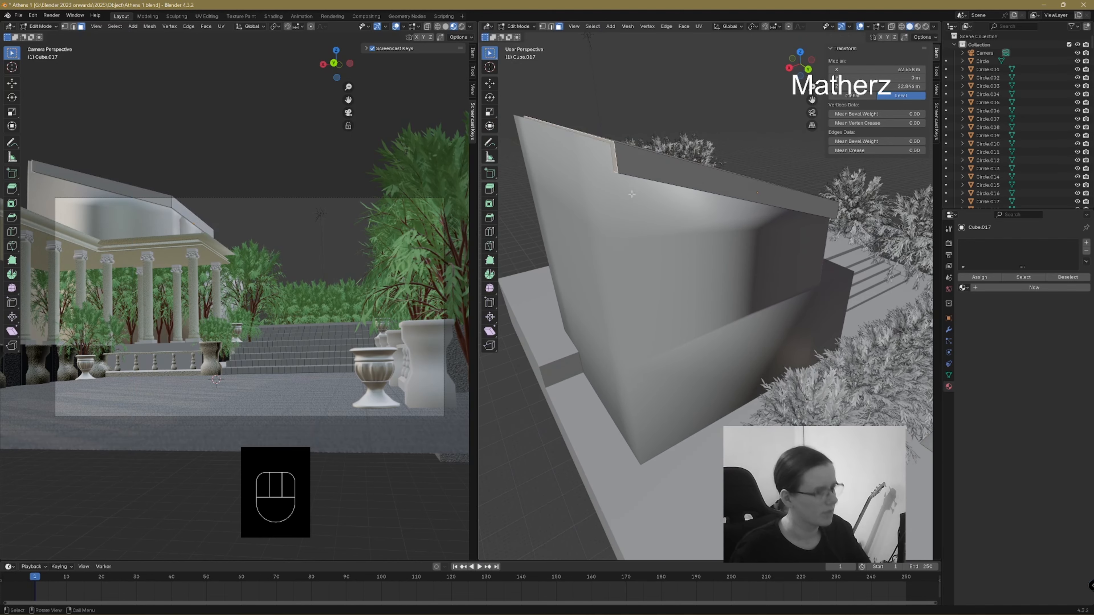
key(g)
click(620, 190)
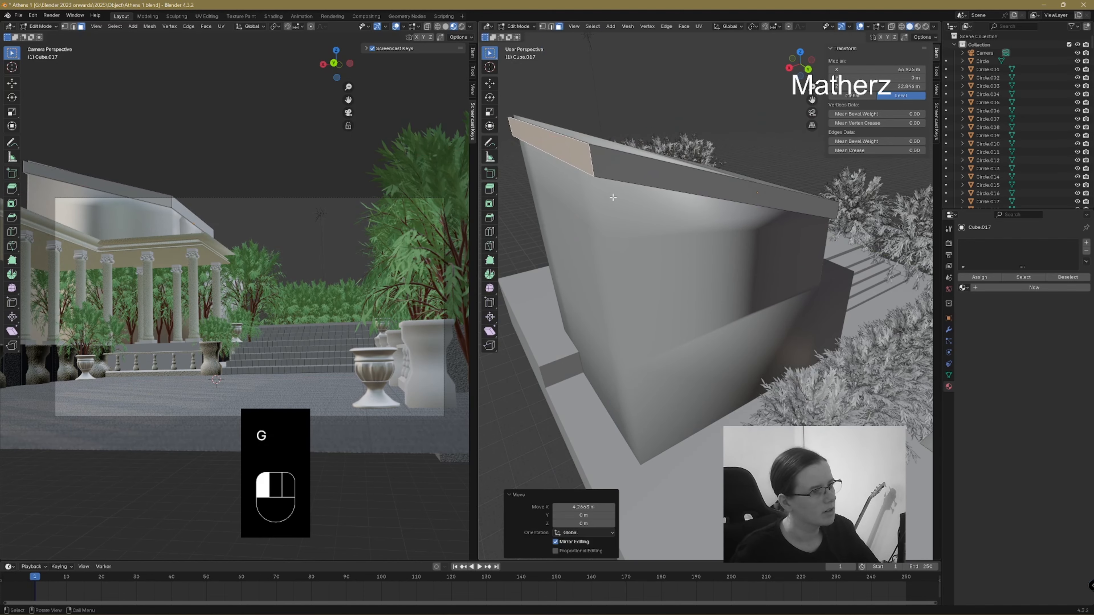
key(g)
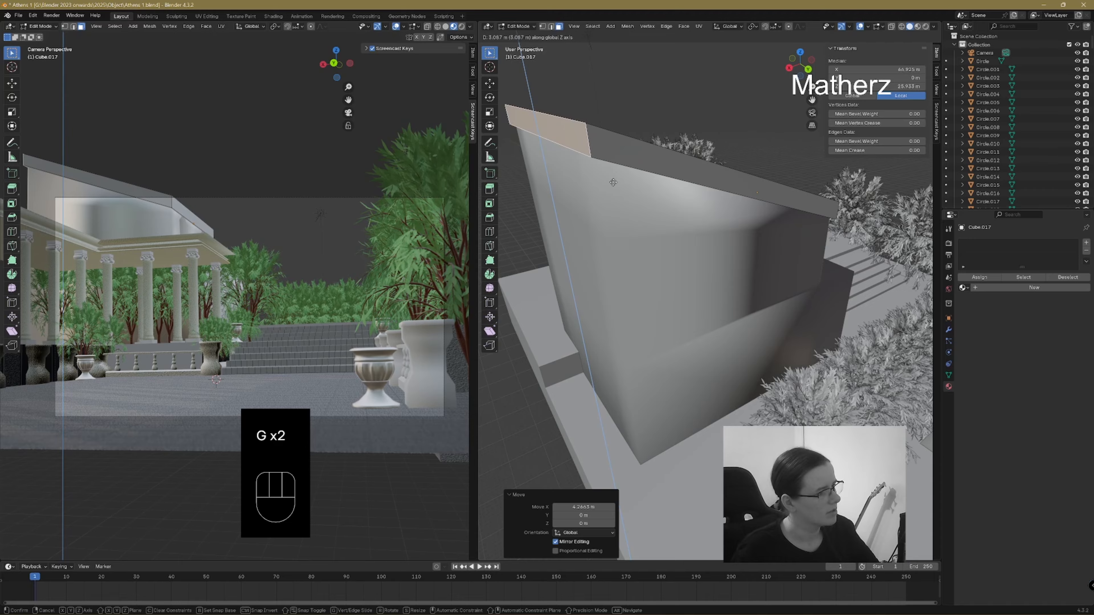
click(614, 182)
- Select the two long side faces of the roof slab
mouse_move(613, 182)
middle_down()
mouse_move(544, 212)
mouse_move(596, 200)
mouse_move(594, 189)
middle_up()
click(552, 191)
middle_drag(770, 140, 697, 151)
shift+click(742, 156)
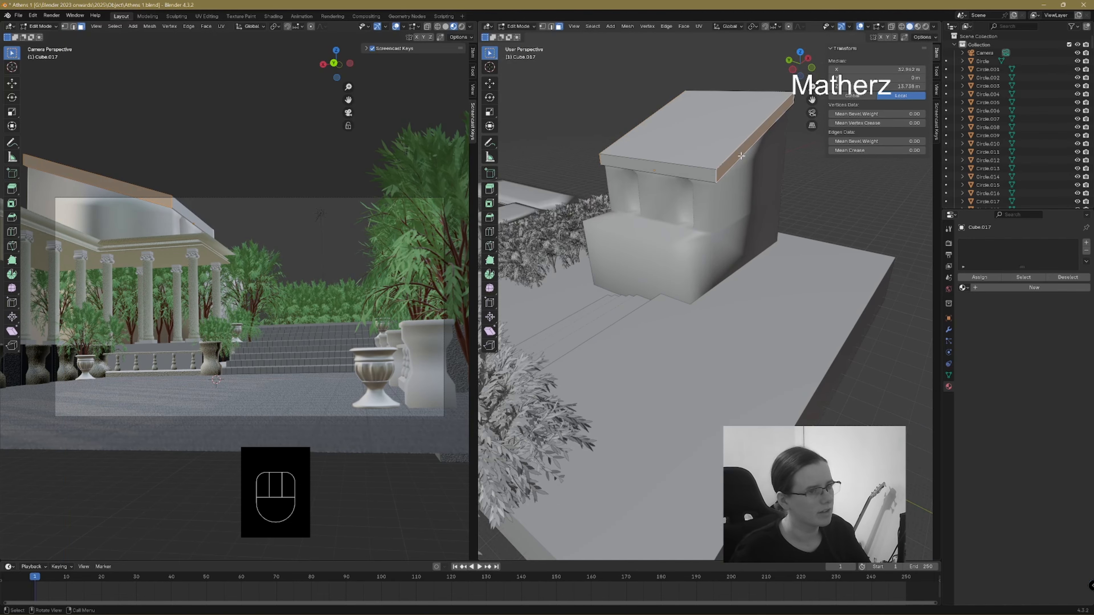
key(g)
click(739, 177)
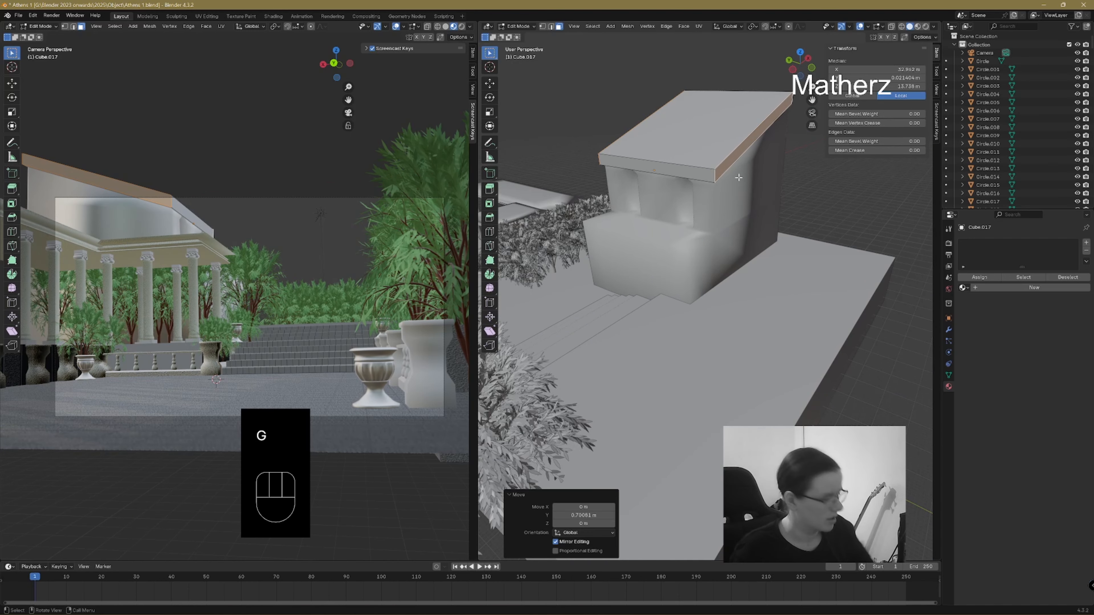
key(ctrl+z)
- Widen the roof slab by scaling its two side faces about 1.1 along the Y axis
key(s)
key(y)
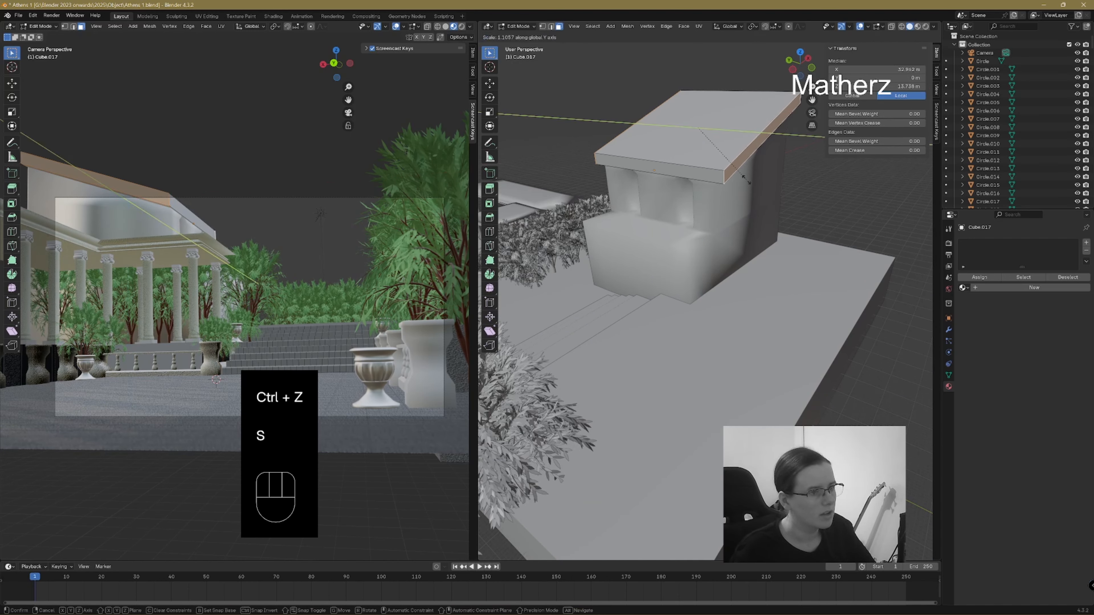
click(744, 179)
- Extrude the roof slab's front face outward by about 2.2 m and scale the new face to 0.667 along Z
middle_drag(744, 179, 691, 187)
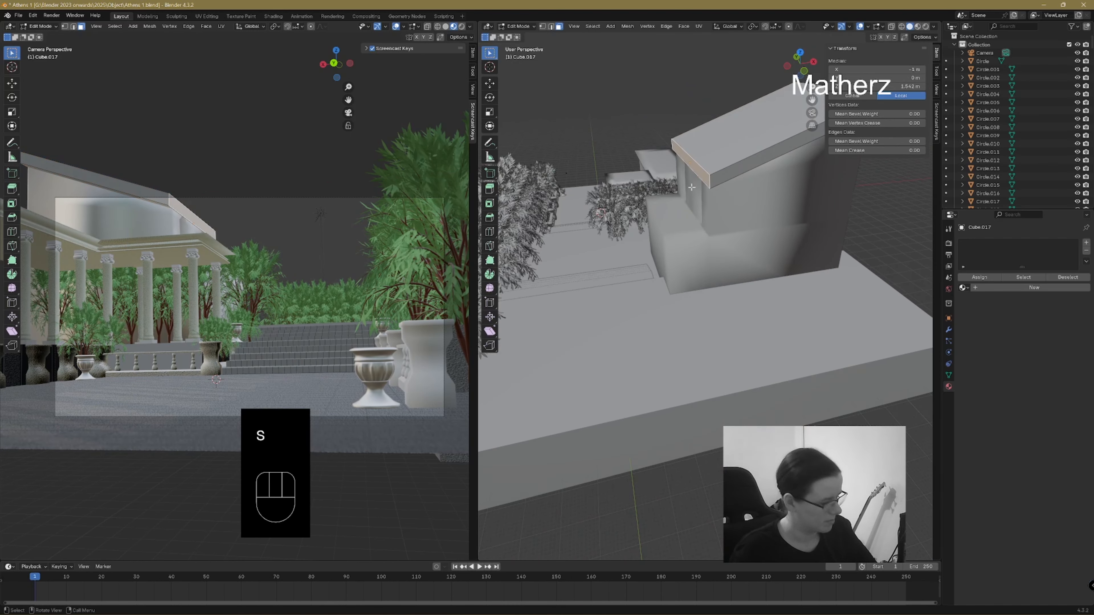
key(e)
click(701, 206)
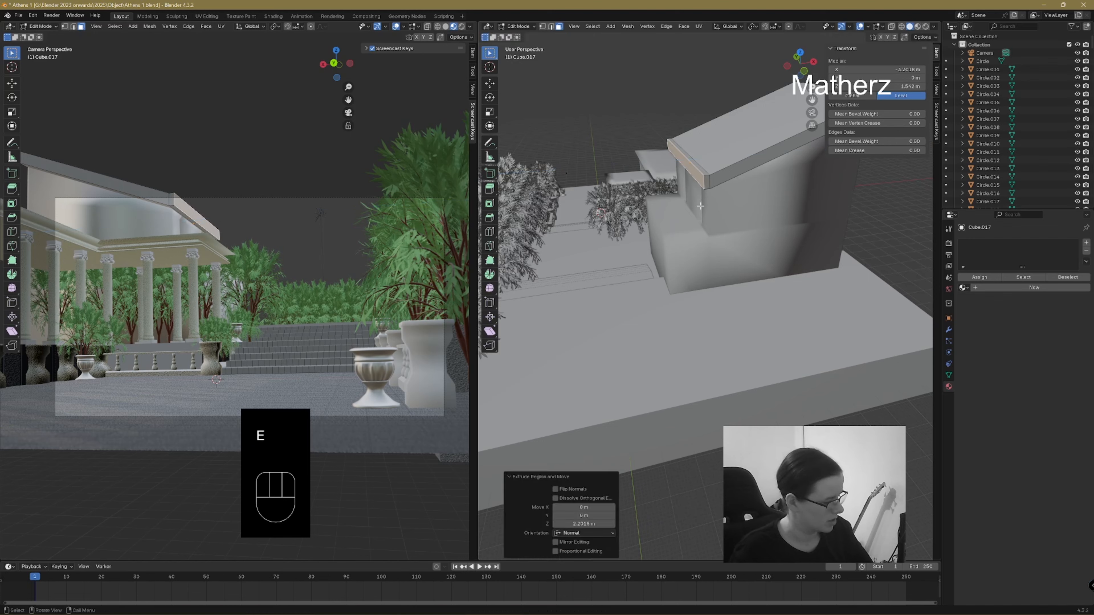
key(s)
key(z)
click(703, 188)
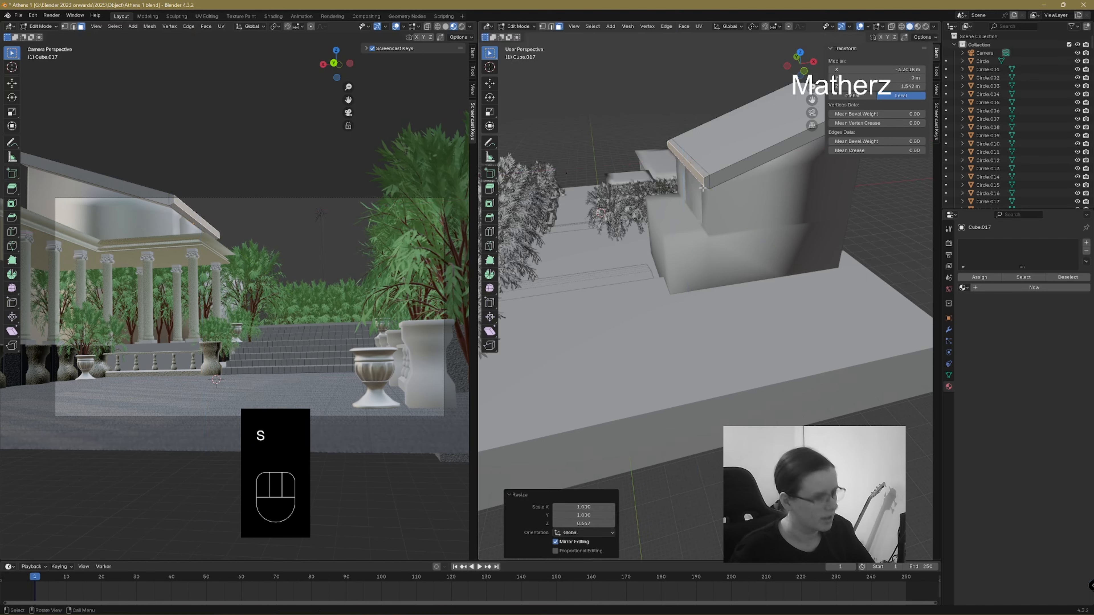
- Lower the extruded front face of the roof about 1.86 m along the Z axis
key(g)
key(z)
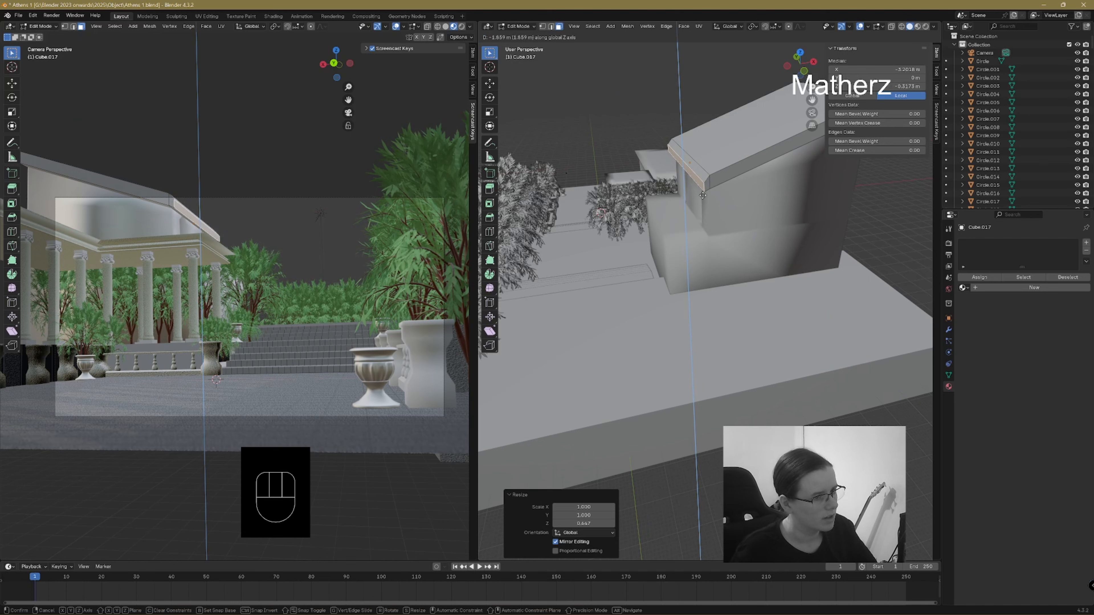
click(672, 199)
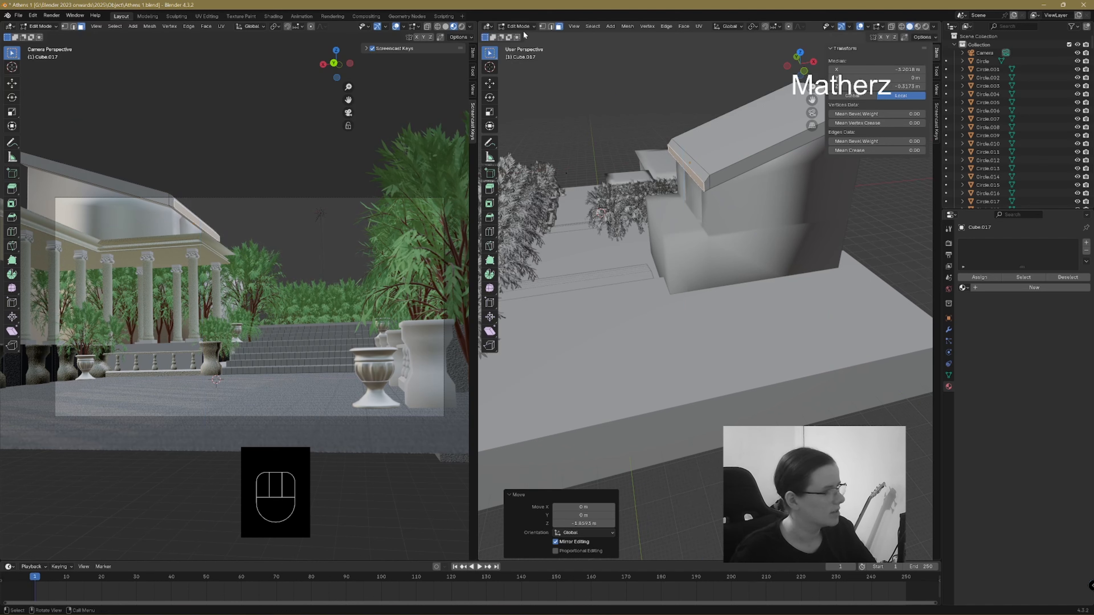
- Scale the extruded front face down uniformly to about 0.89, and flatten it to about 0.45 along Z
key(s)
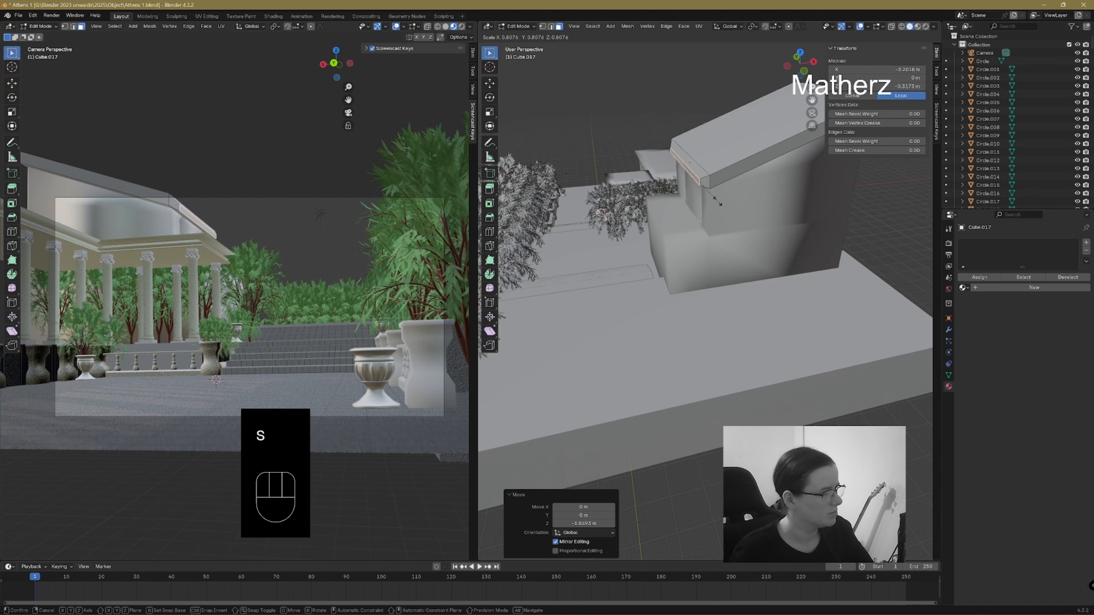
click(722, 204)
key(s)
middle_drag(719, 191, 715, 178)
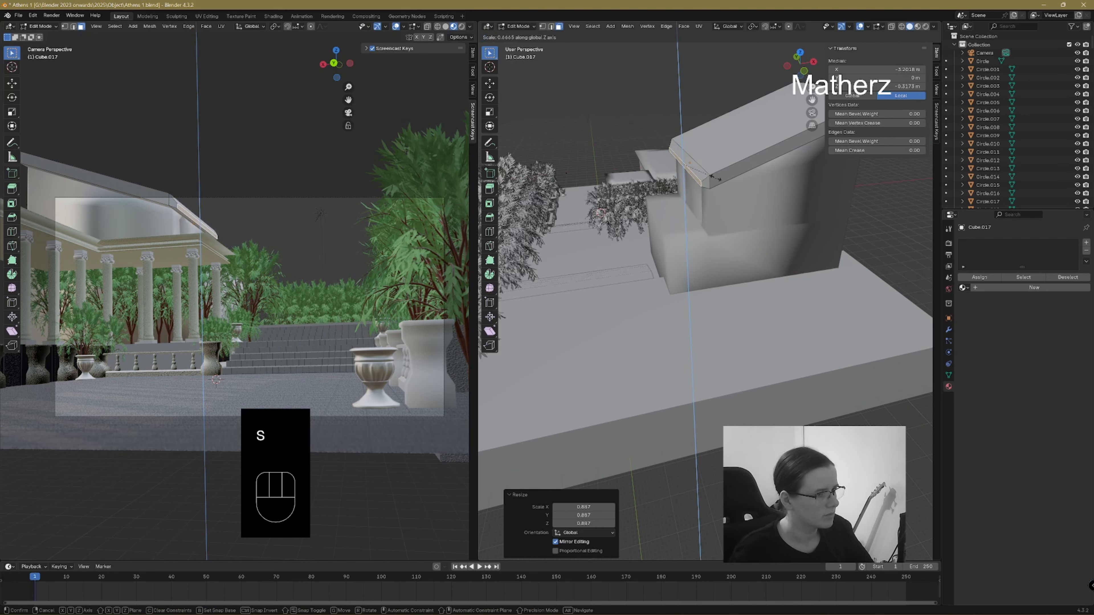
click(707, 165)
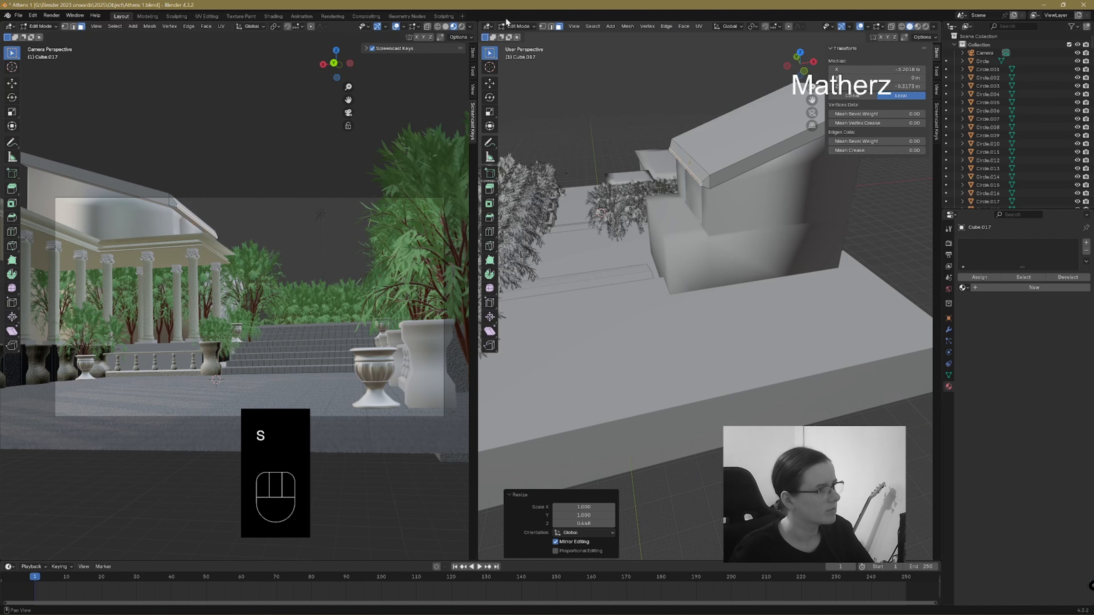
- Return to Object Mode and apply smooth shading to the roof
click(520, 26)
click(521, 34)
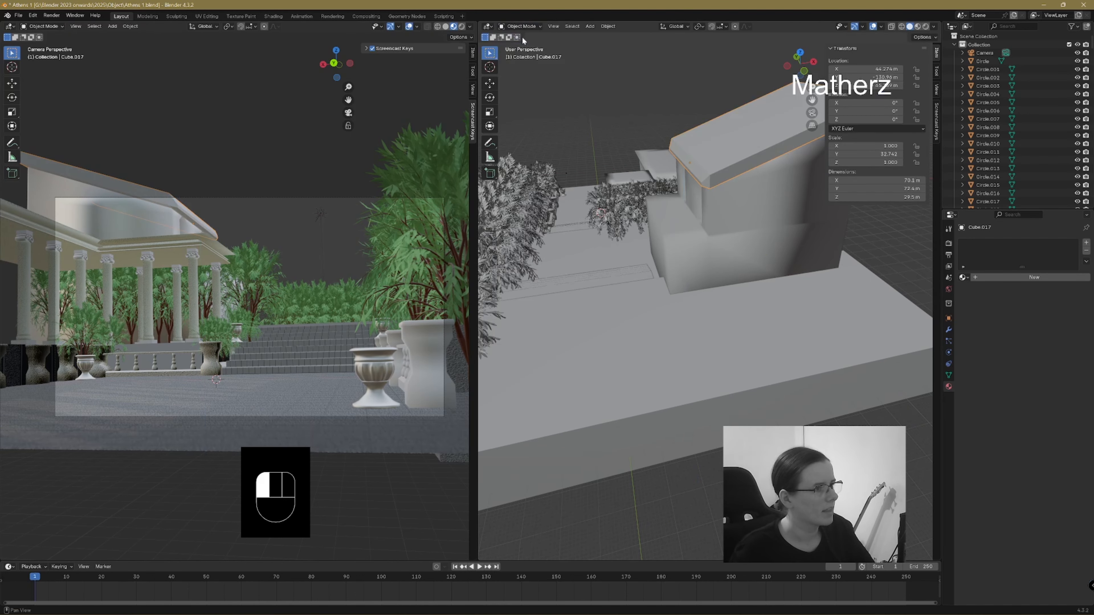
right_click(705, 145)
click(706, 145)
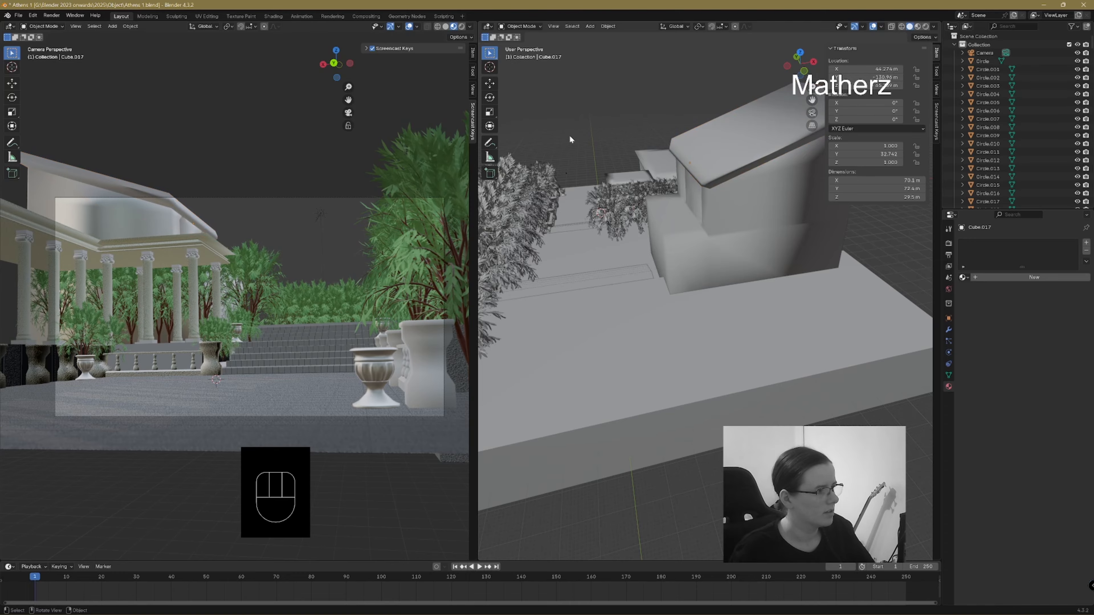
- Assign the existing Brown material to the background building's roof
middle_drag(570, 136, 656, 163)
click(655, 163)
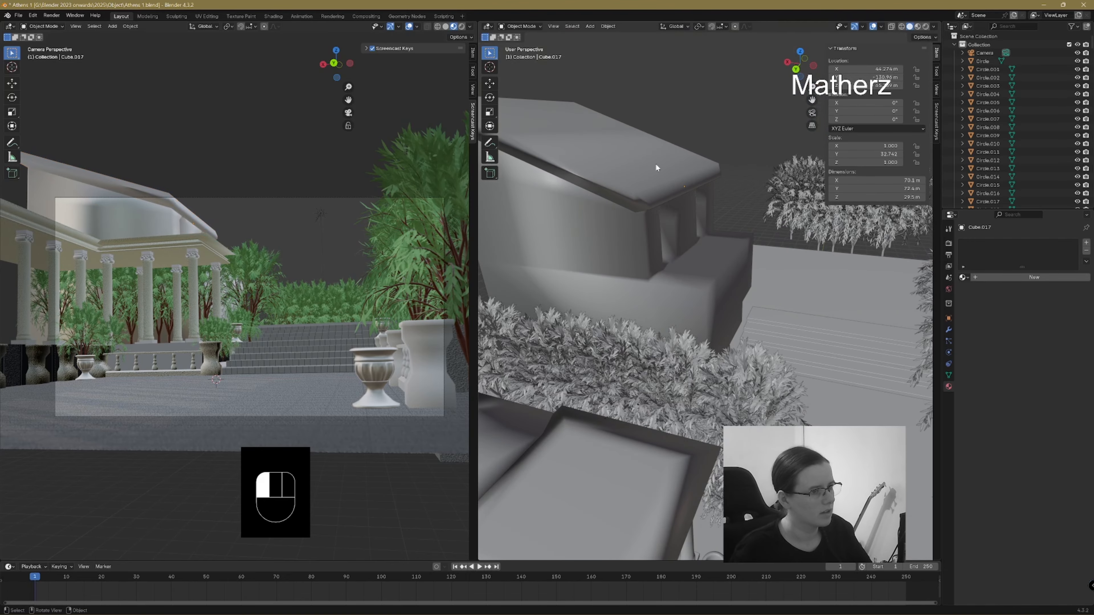
click(963, 278)
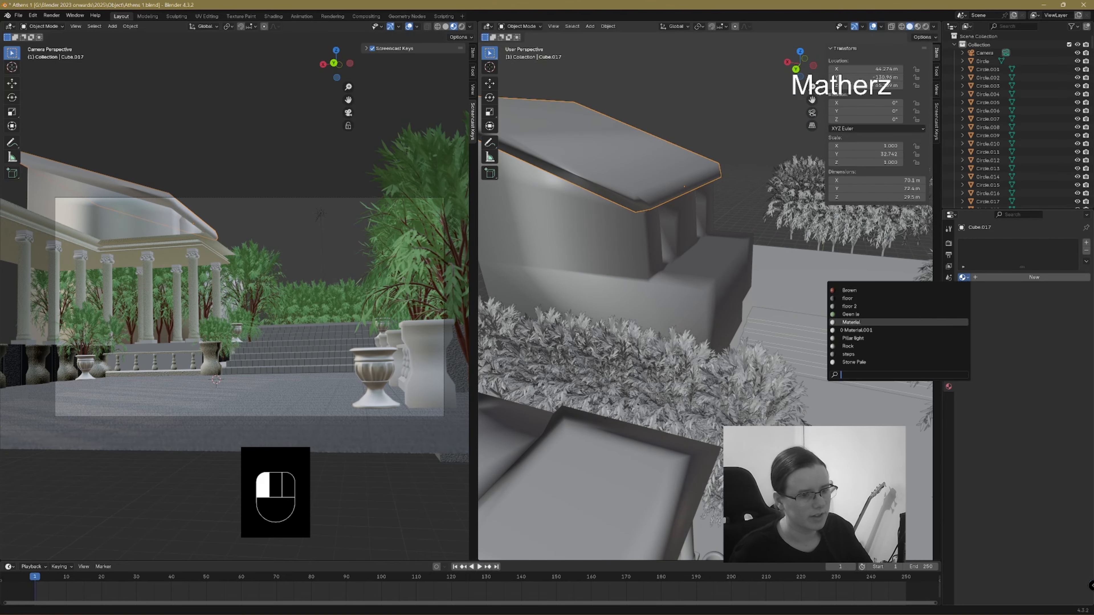
click(856, 290)
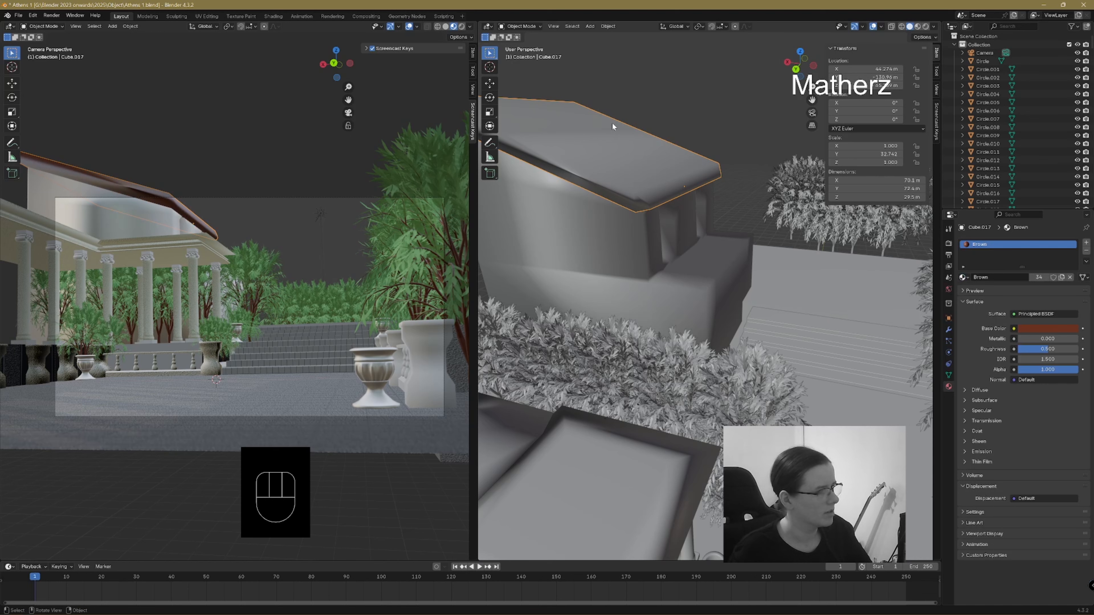
- Raise the roughness of the roof's Brown material to 1.000 in the Shading workspace
click(678, 112)
click(637, 197)
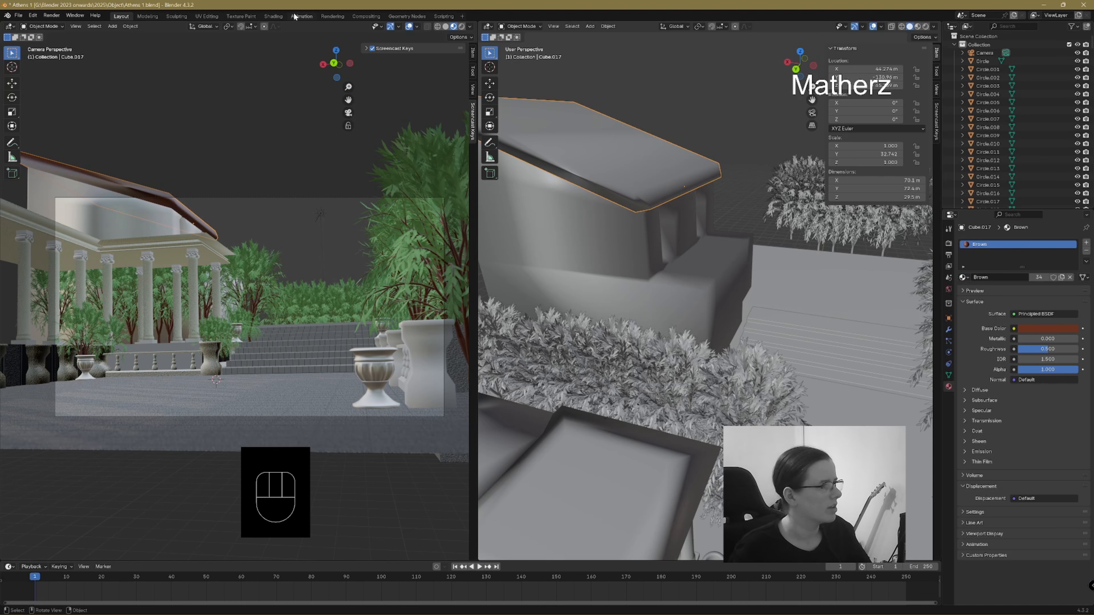
click(273, 16)
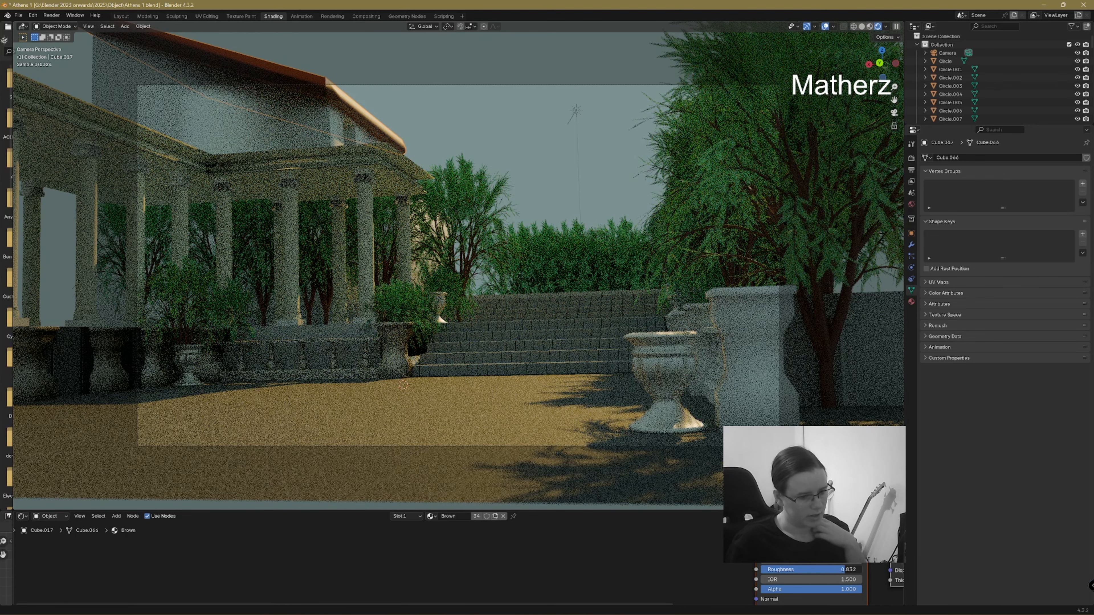
drag(845, 570, 862, 570)
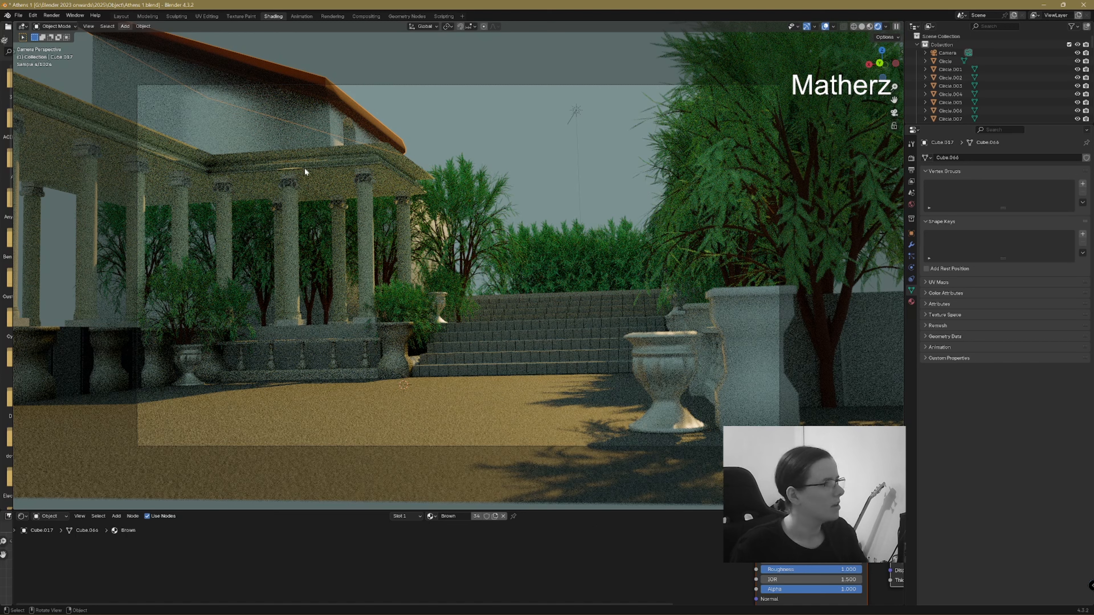
- Back in the Layout workspace, move the tree in front of the background building about 8 m along the X axis
click(121, 15)
middle_drag(719, 255, 704, 334)
scroll(704, 334, up, 3)
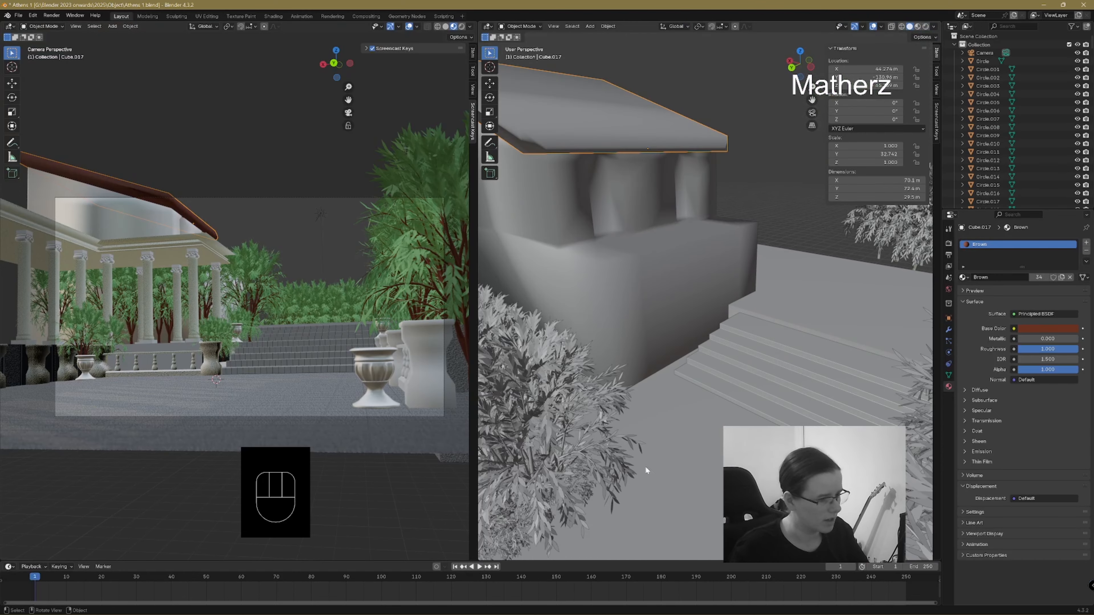
shift+middle_drag(646, 466, 698, 430)
click(657, 352)
shift+click(661, 375)
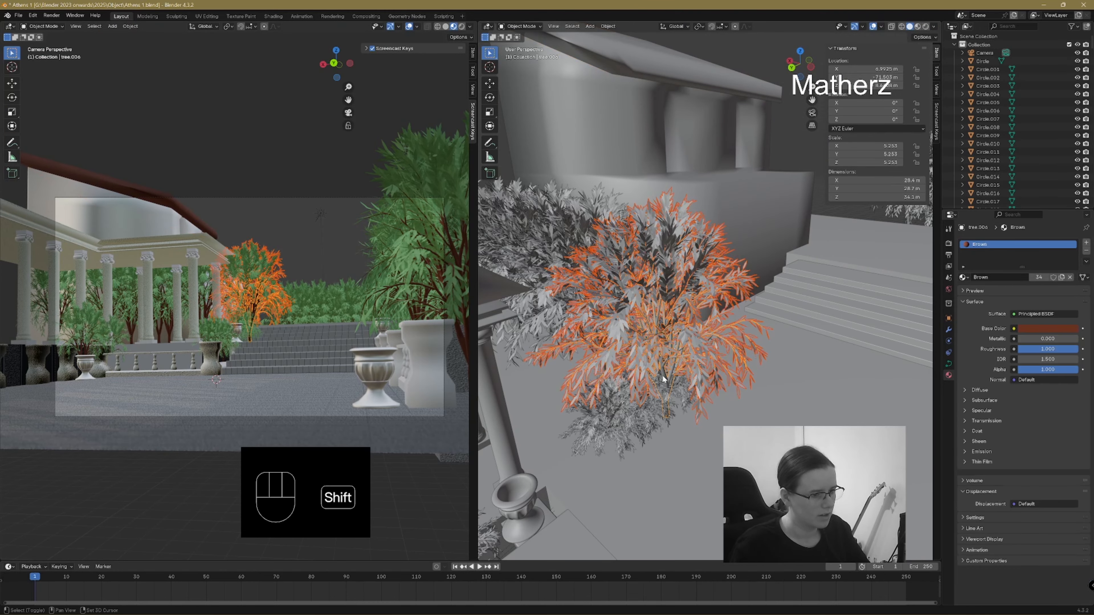
key(g)
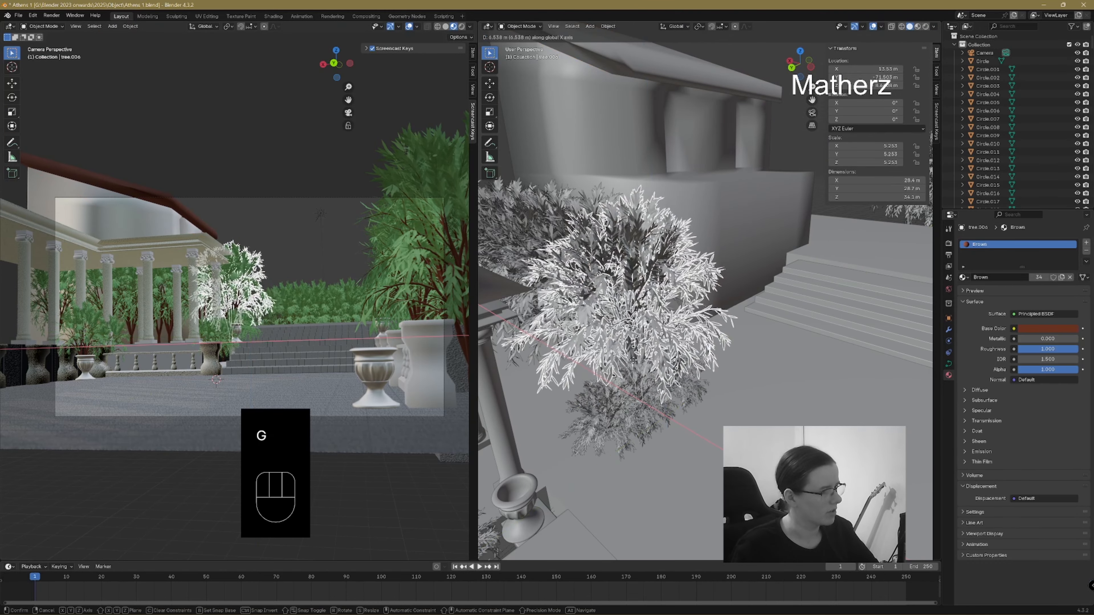
click(594, 447)
- Duplicate the urn beside the end column and place the copy about 65.8 m along negative Y, near the background steps
scroll(571, 449, down, 1)
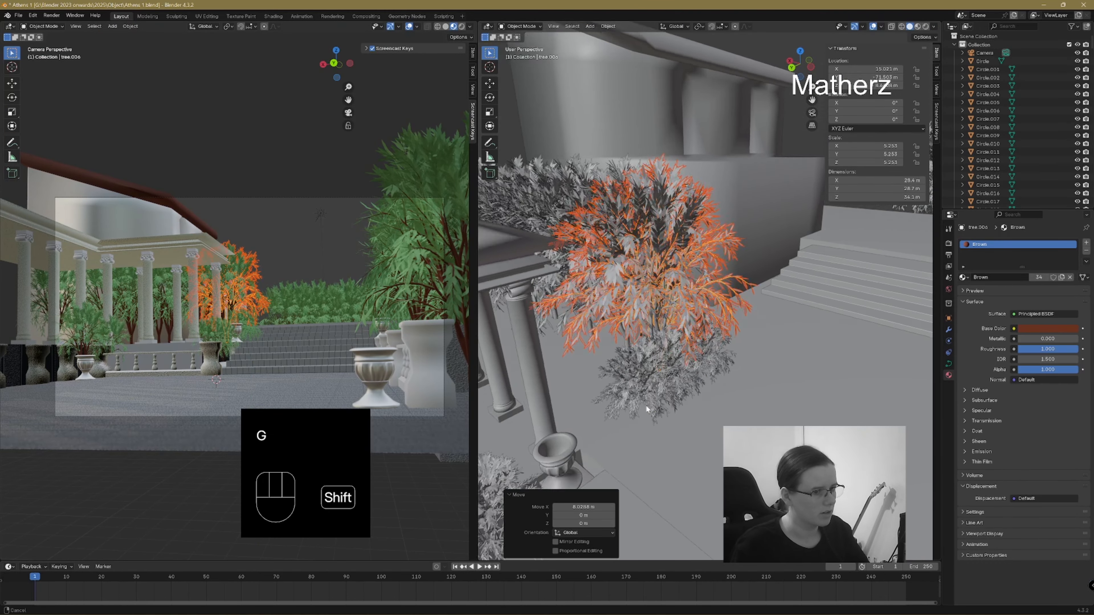
shift+middle_drag(569, 450, 649, 386)
click(654, 383)
shift+click(667, 394)
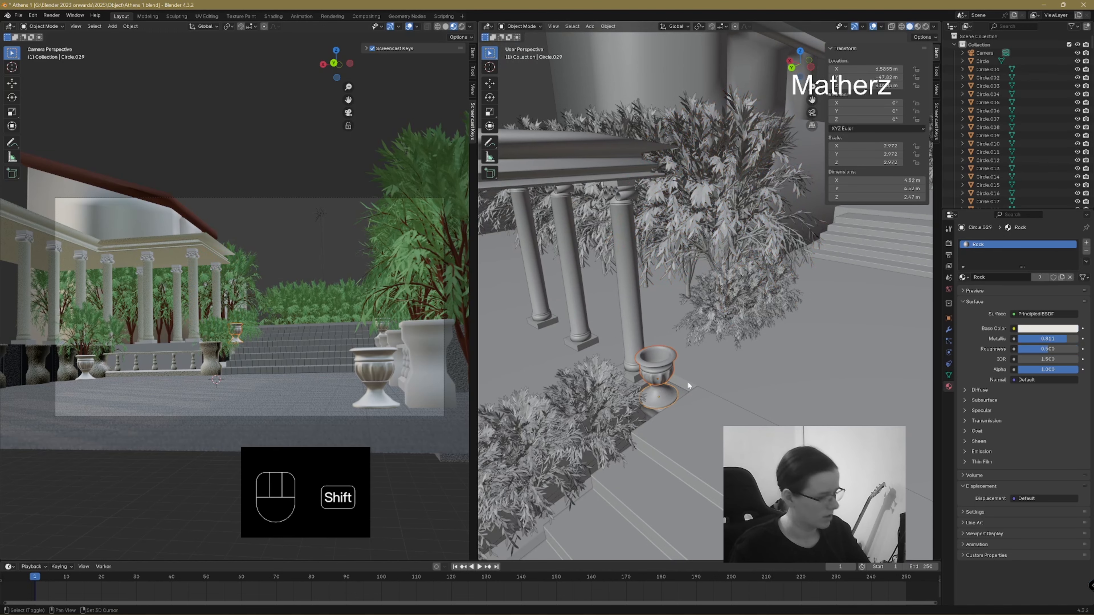
key(shift+d)
key(y)
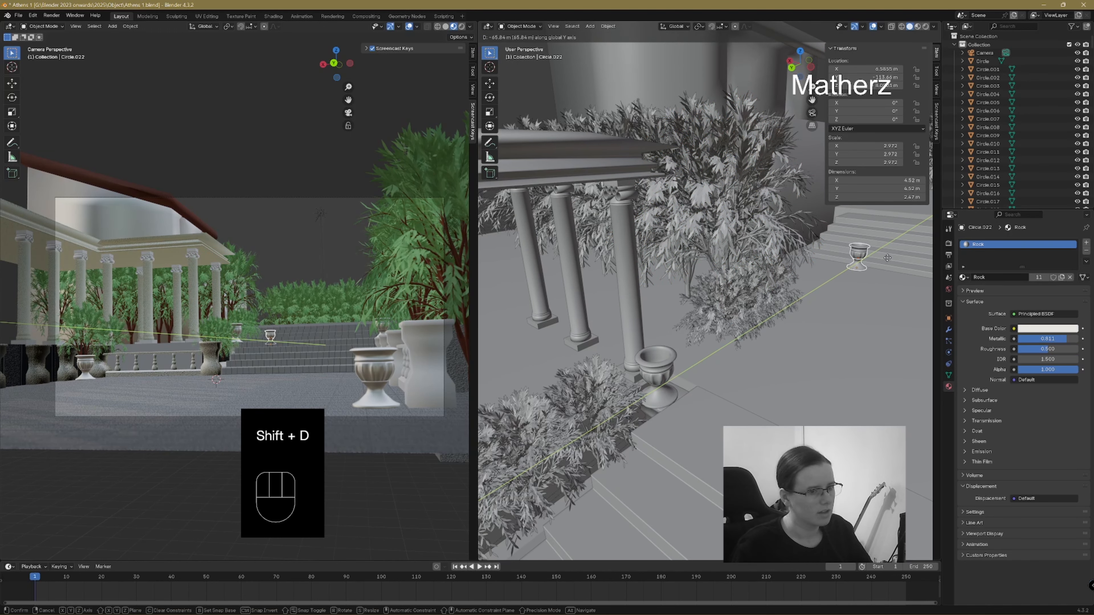
click(875, 280)
- Shift the duplicated urn about 2.46 m along the Y axis, clear of the foot of the steps
shift+middle_drag(872, 260, 762, 306)
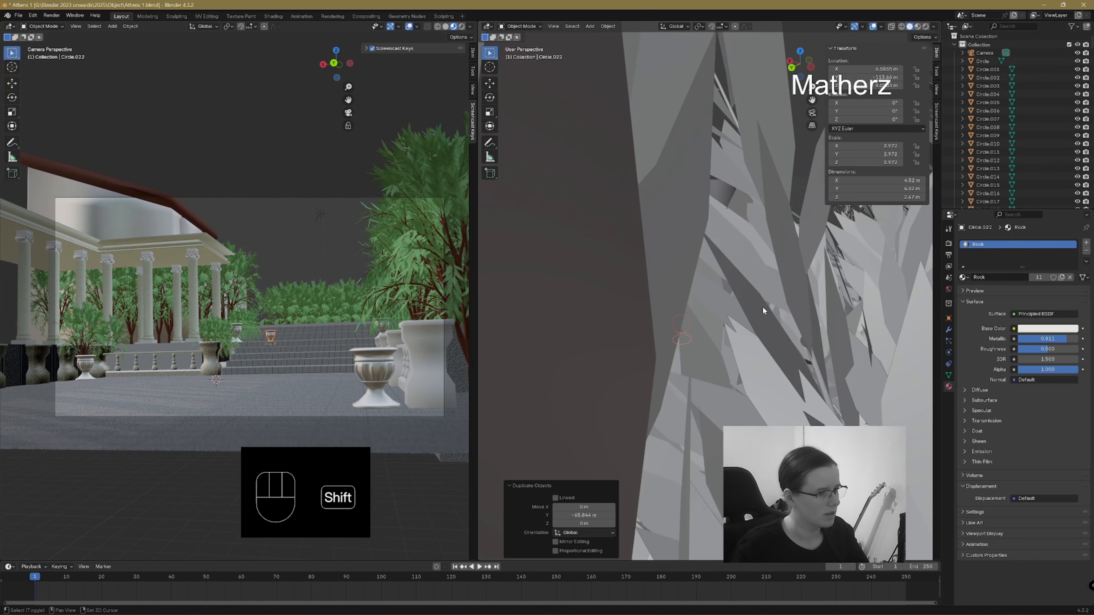
scroll(763, 316, up, 2)
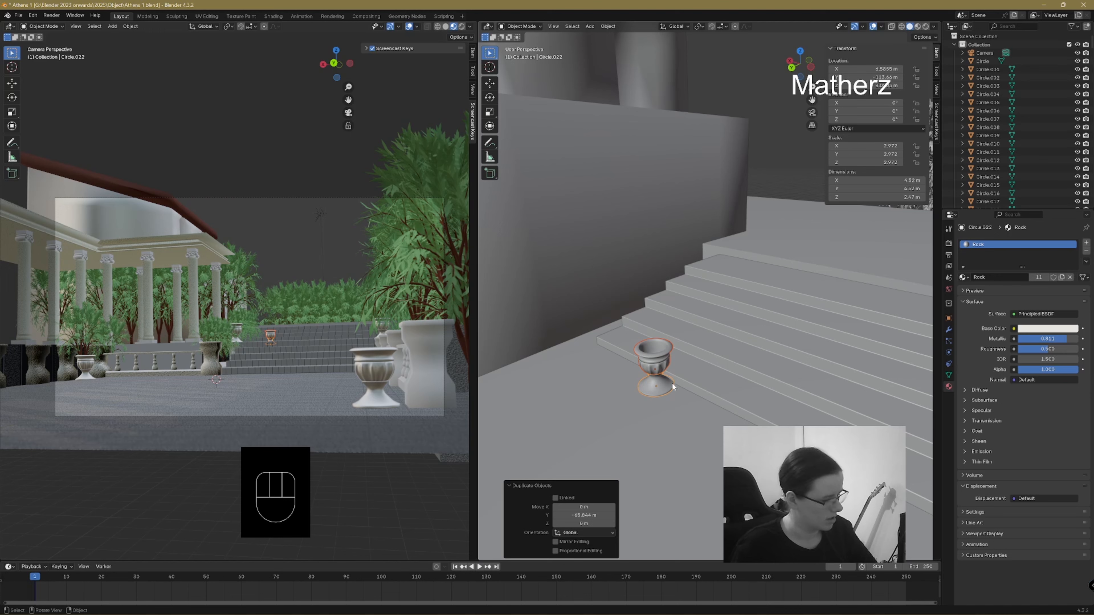
key(g)
key(y)
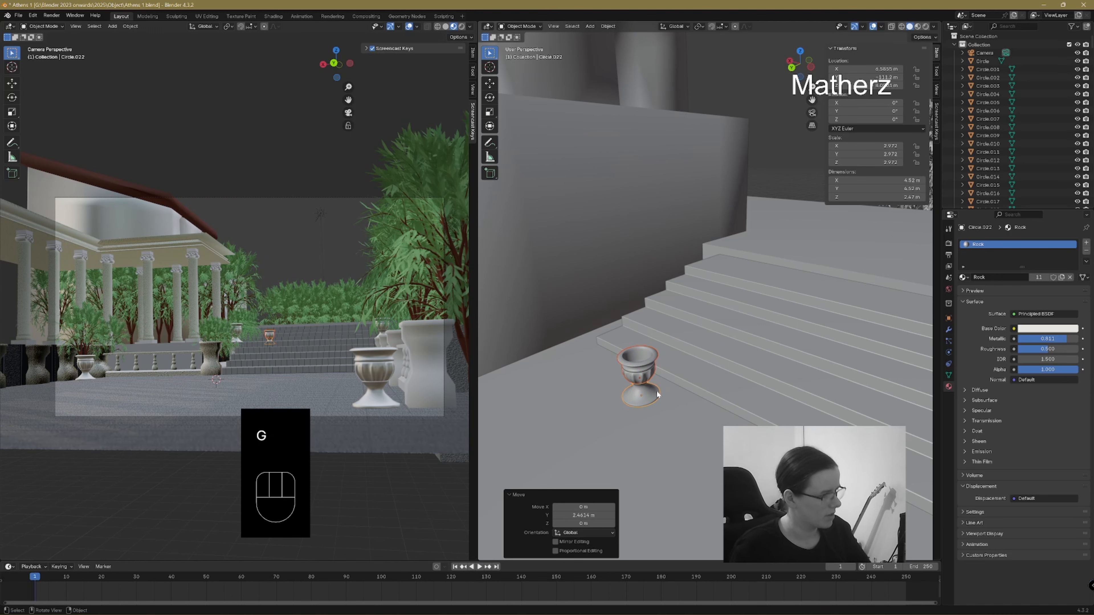
click(655, 391)
- Duplicate the urn about 7.8 m upward and move the copy about 39.7 m along negative Y to the top of the steps
key(shift+d)
key(z)
click(670, 338)
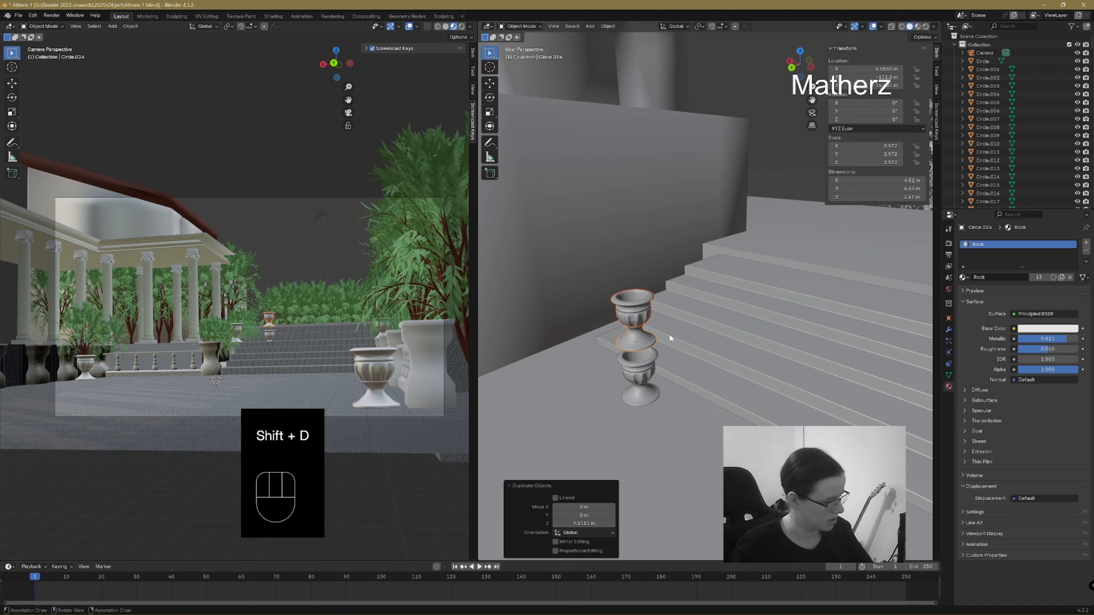
key(g)
key(y)
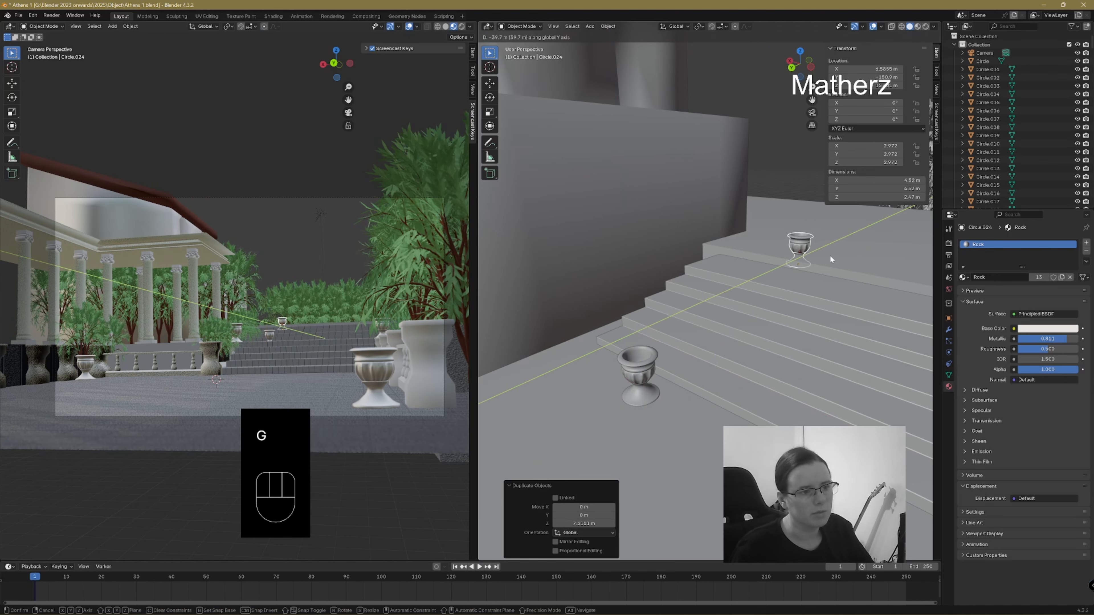
click(829, 261)
- Raise the upper urn along Z onto the top landing and move it about 9.7 m along X toward the building
key(g)
key(z)
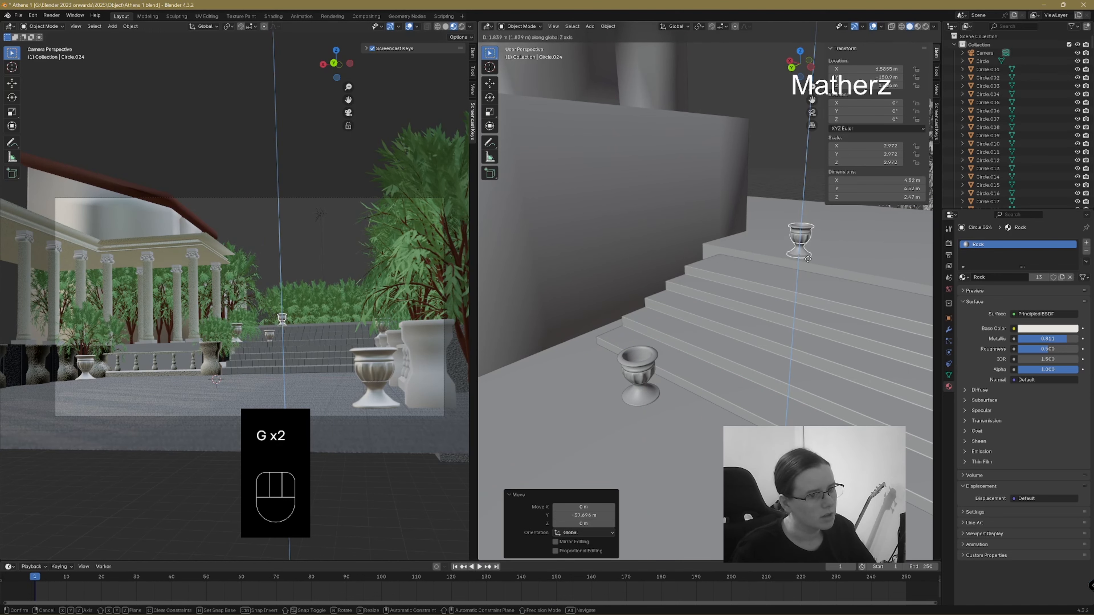
click(808, 255)
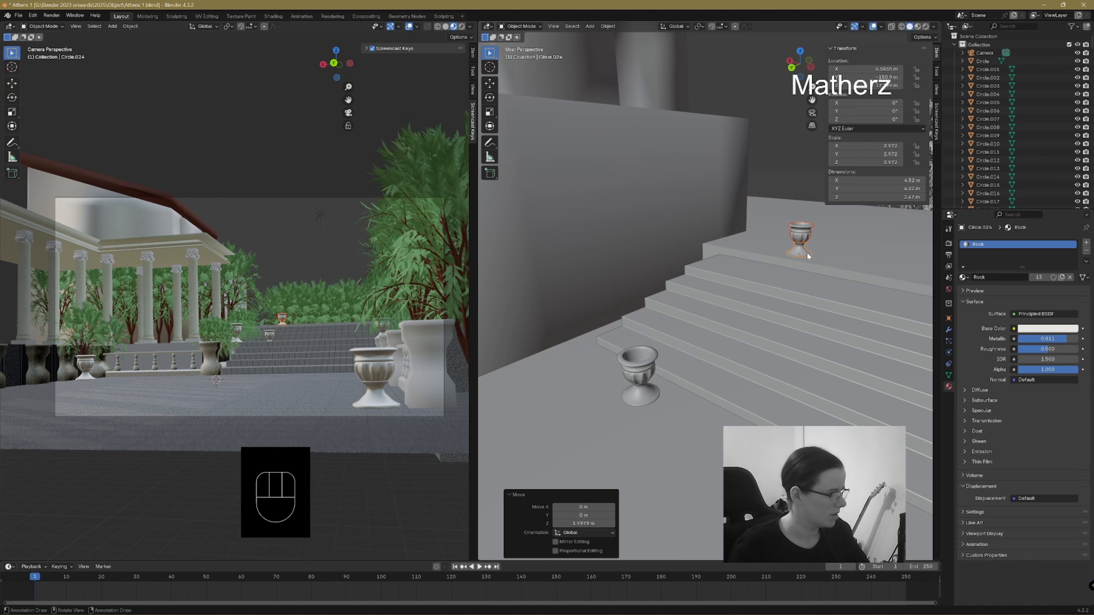
key(g)
key(x)
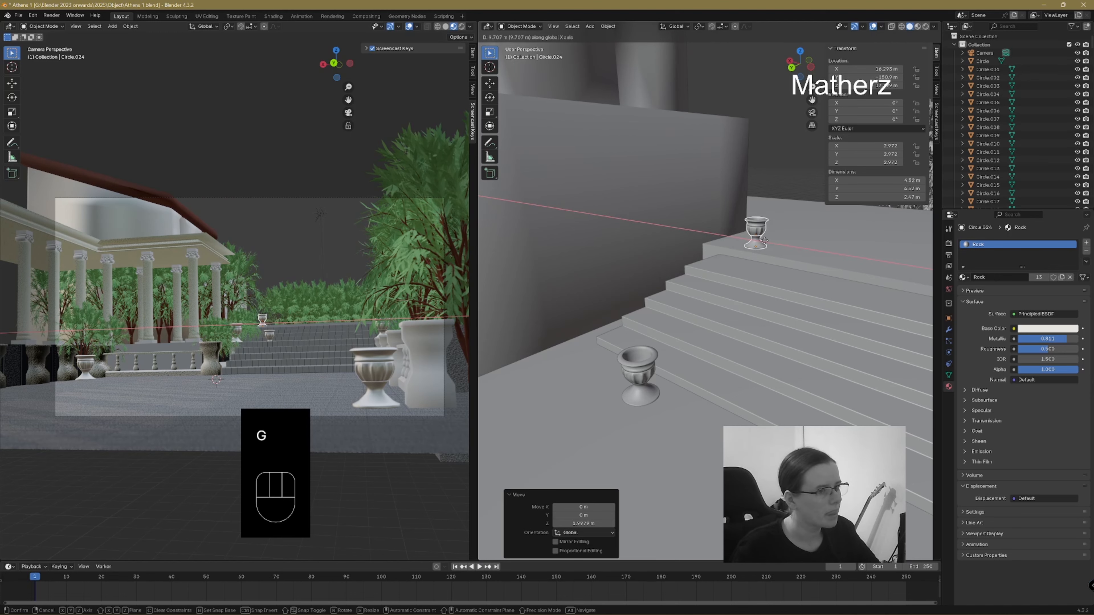
click(764, 241)
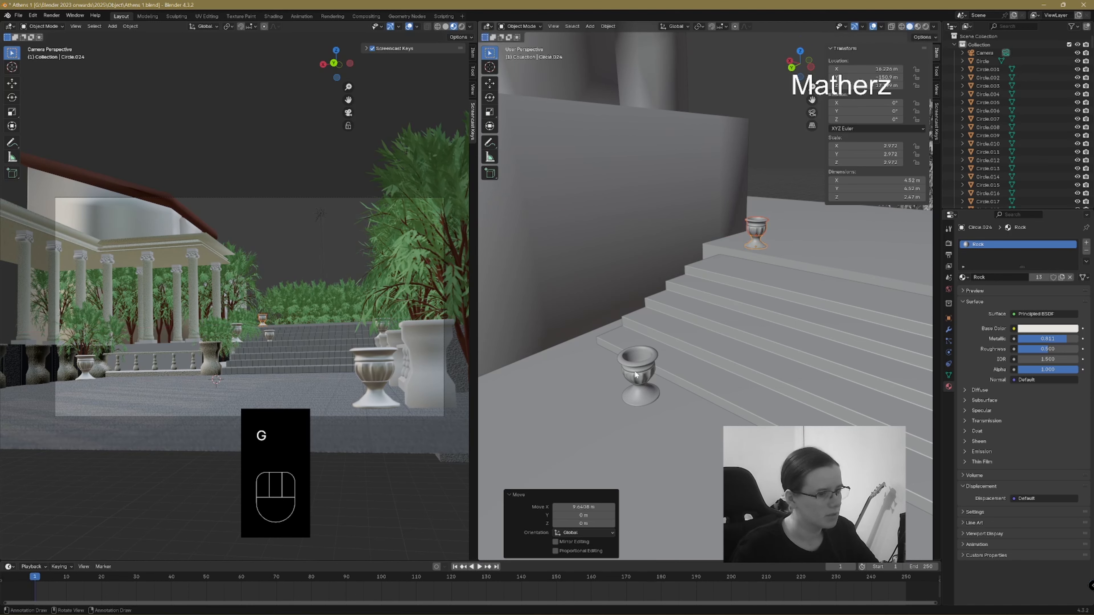
- Move the urn at the foot of the steps about 7.58 m along the X axis and deselect it
click(639, 388)
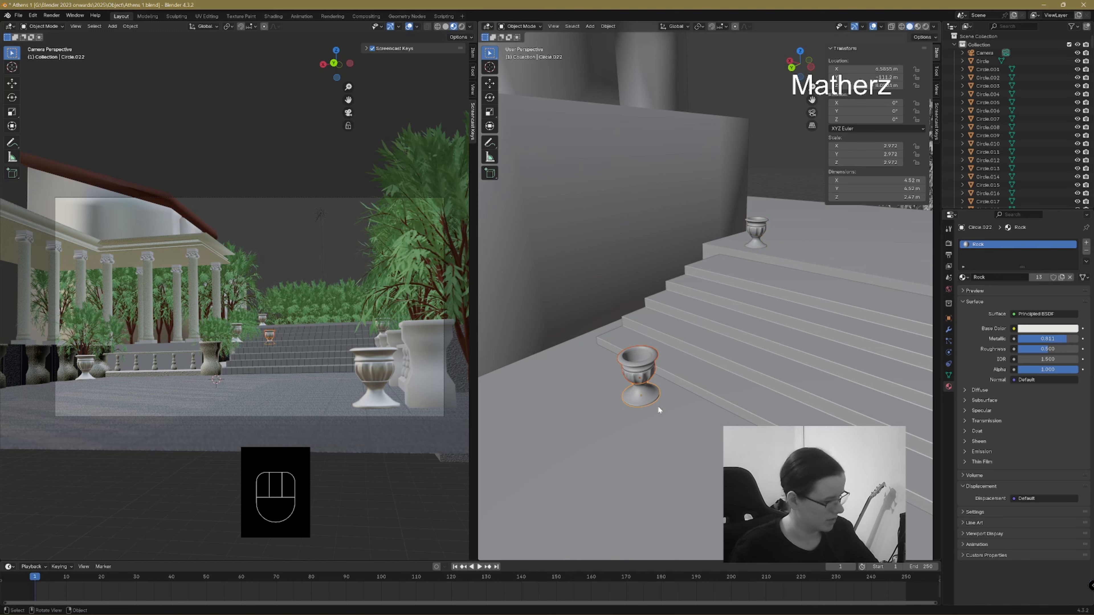
key(g)
key(x)
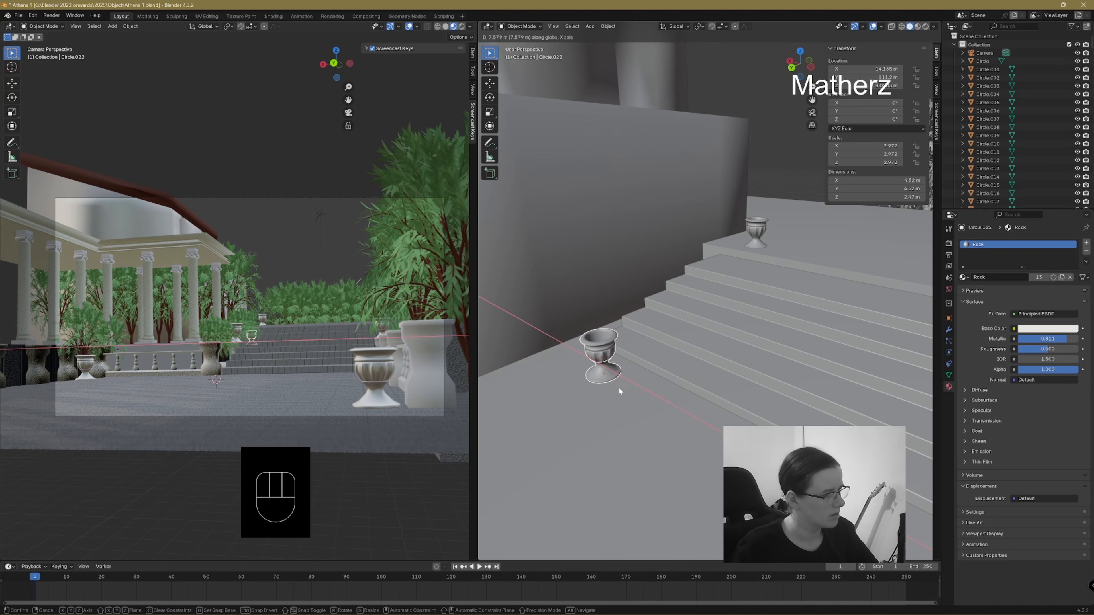
click(619, 387)
click(764, 140)
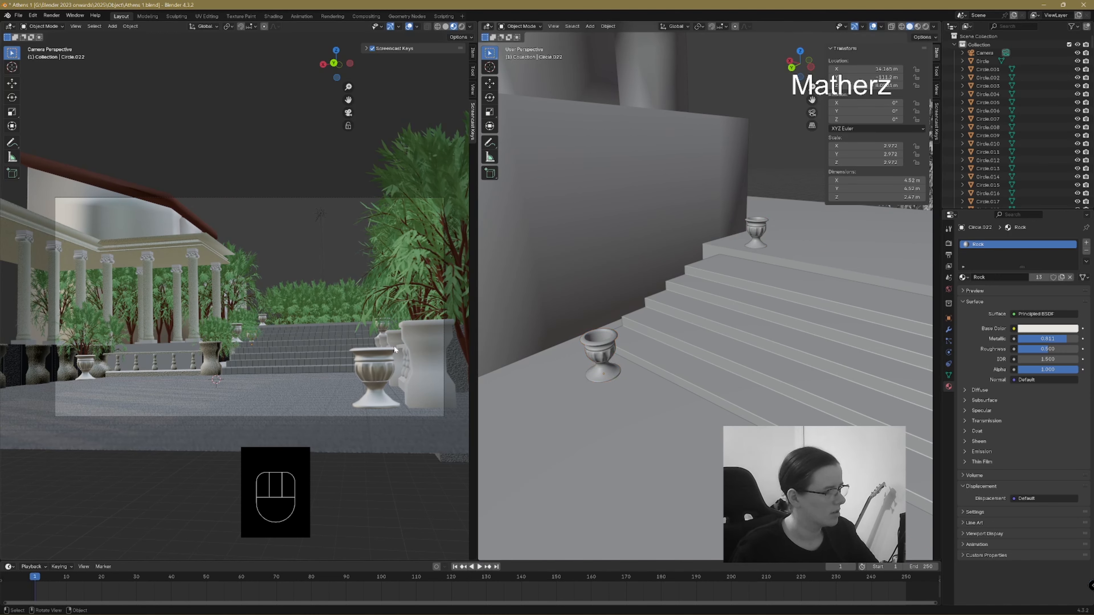
- Show the World shader nodes in the Shading workspace and enlarge the node editor
click(273, 16)
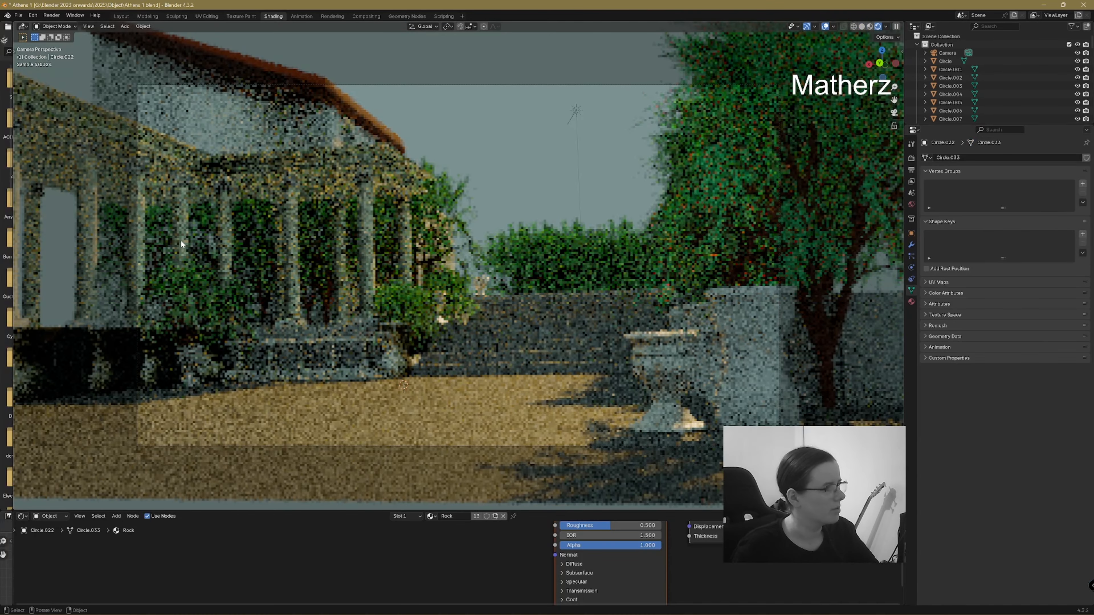
click(52, 517)
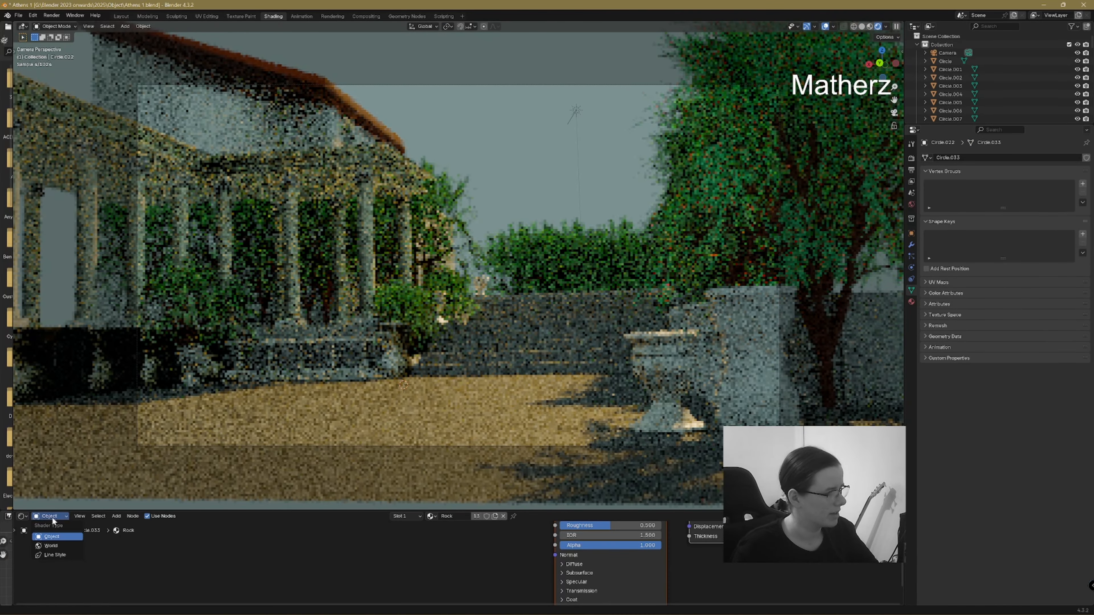
click(56, 544)
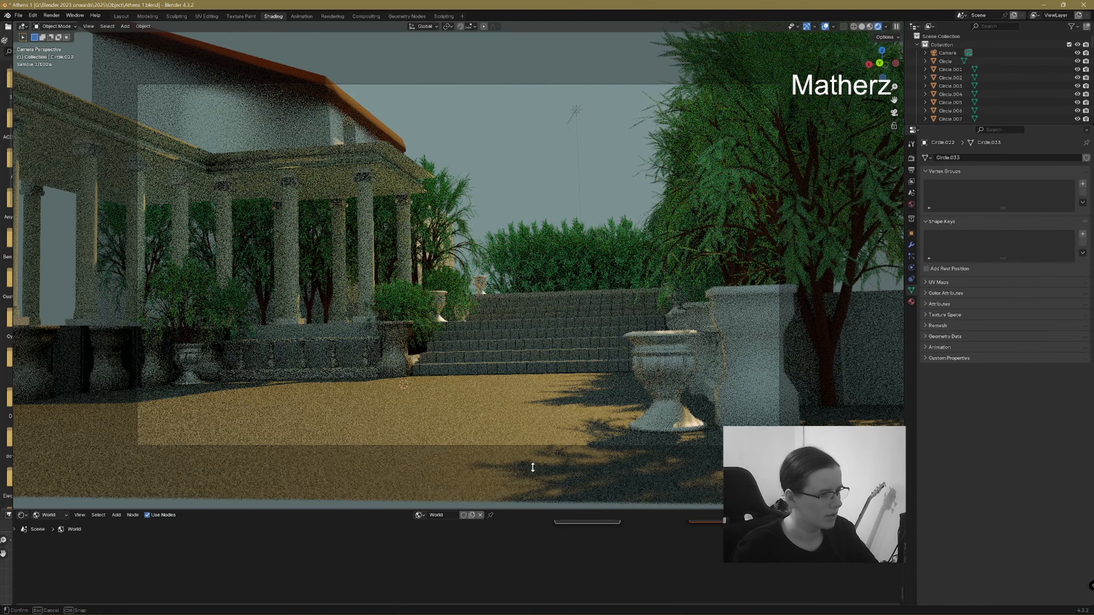
drag(535, 510, 531, 400)
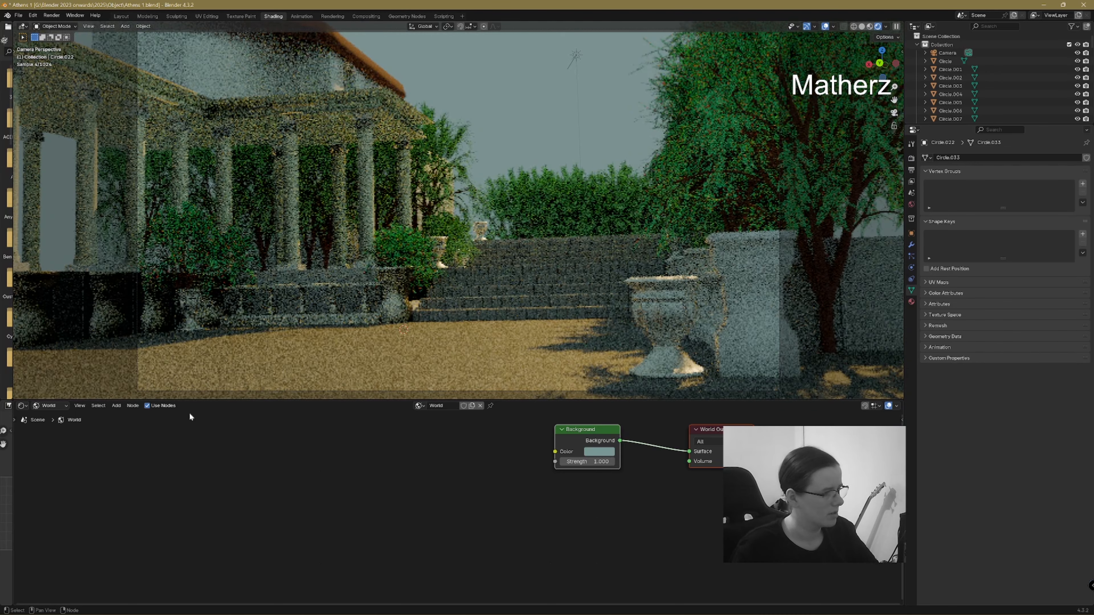
- Add a Noise Texture node to the world shader and connect its Color output to the Background color
click(117, 406)
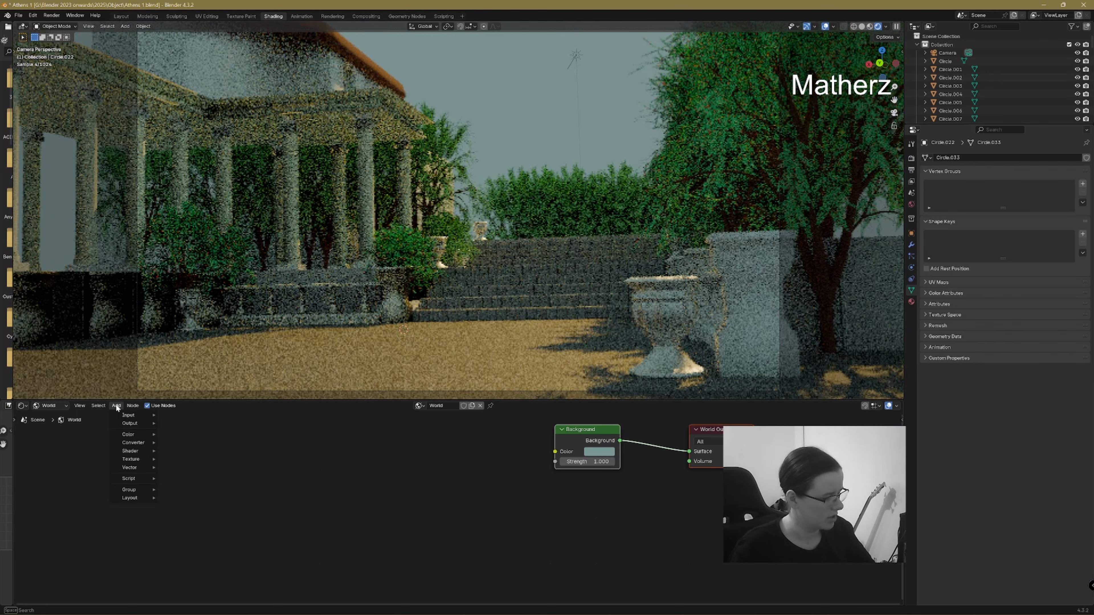
text(noi)
key(Return)
click(393, 442)
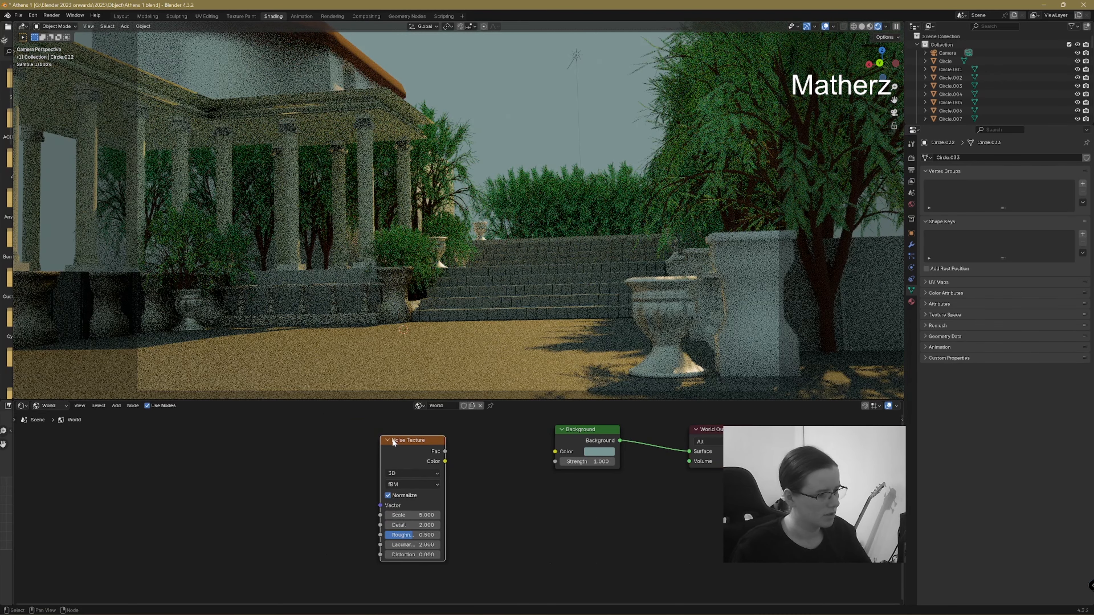
drag(445, 461, 555, 452)
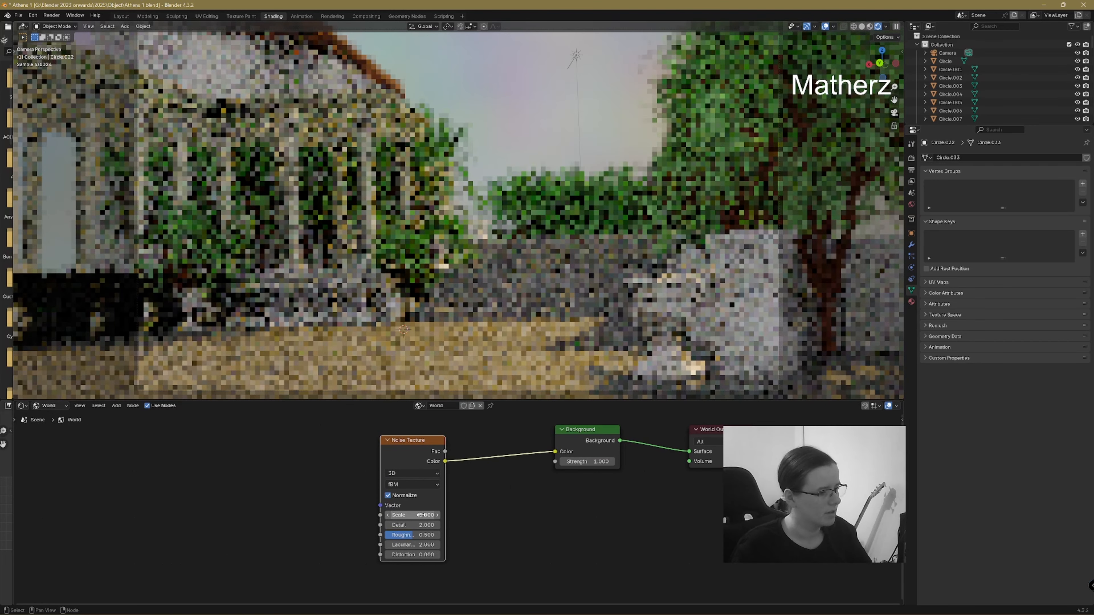
- Adjust the scale of the world's Noise Texture to 9.300
mouse_move(421, 515)
mouse_down()
mouse_move(455, 515)
mouse_move(405, 515)
mouse_up()
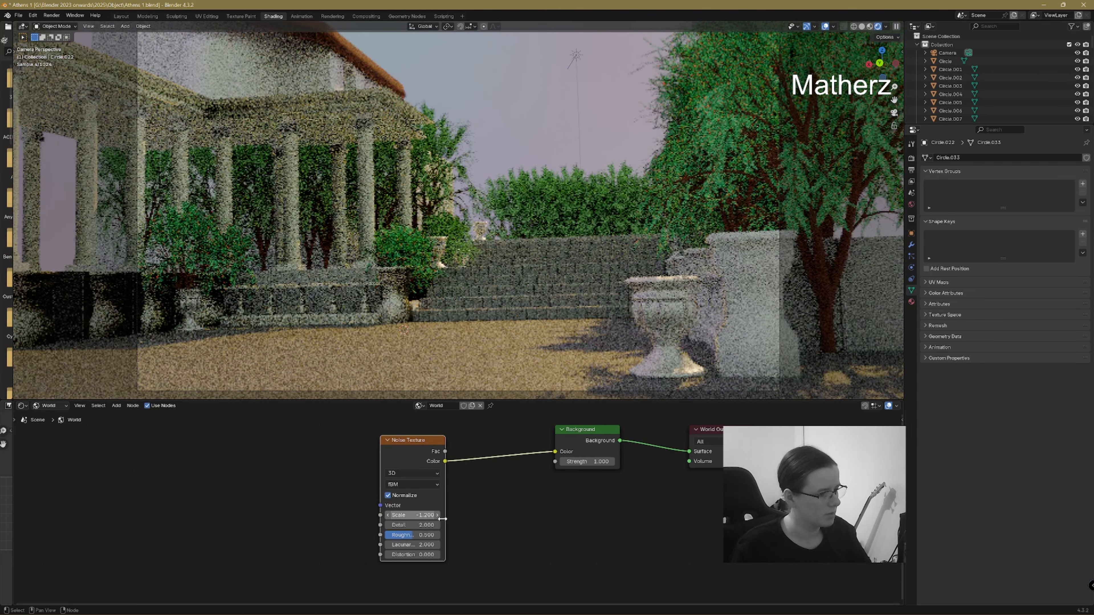
mouse_move(426, 515)
mouse_down()
mouse_move(435, 515)
mouse_move(419, 515)
mouse_up()
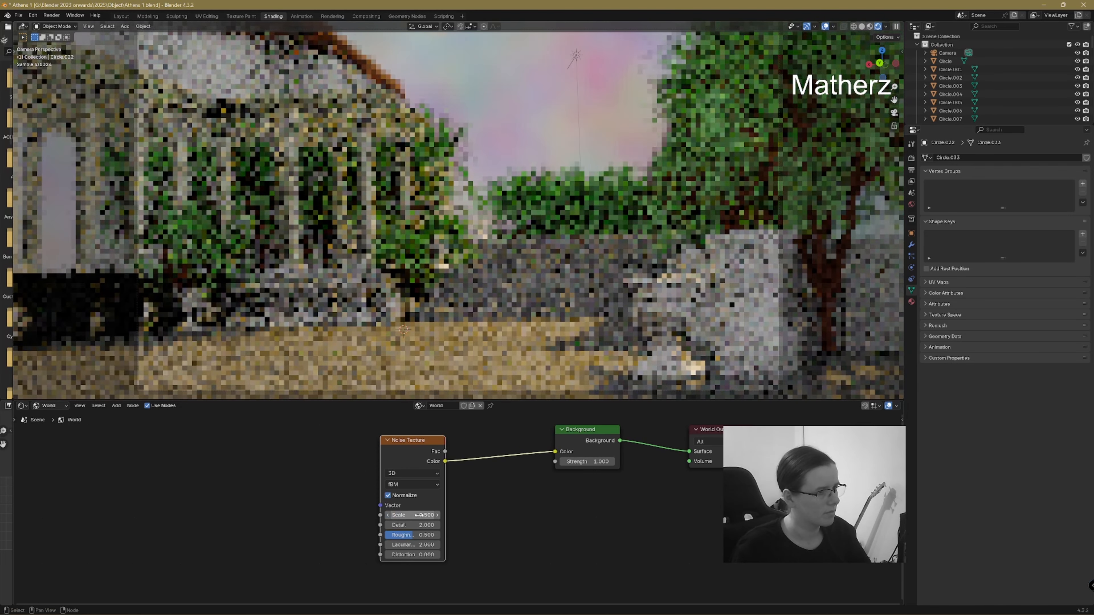
click(386, 516)
click(386, 516)
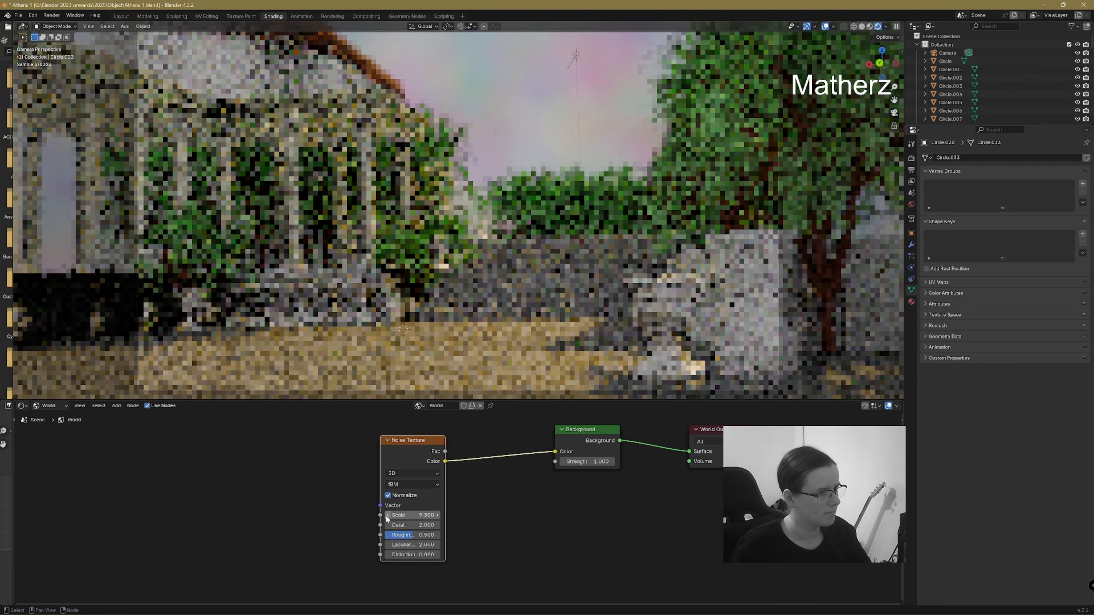
- Add a Color Ramp node between the world's Noise Texture and Background nodes
click(117, 406)
text(c)
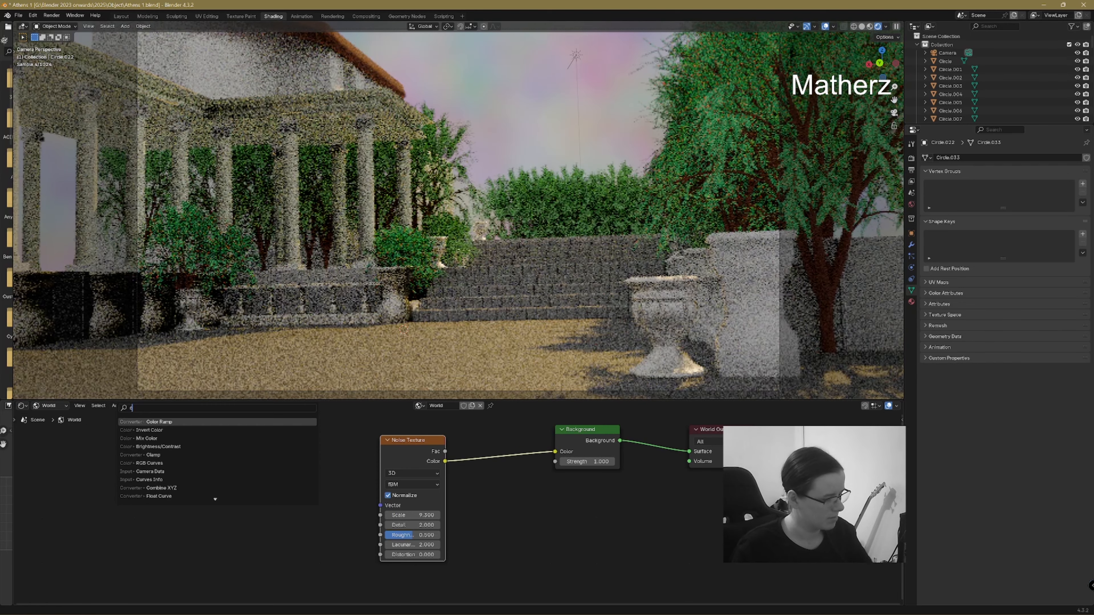
text(ol)
key(Down)
key(Return)
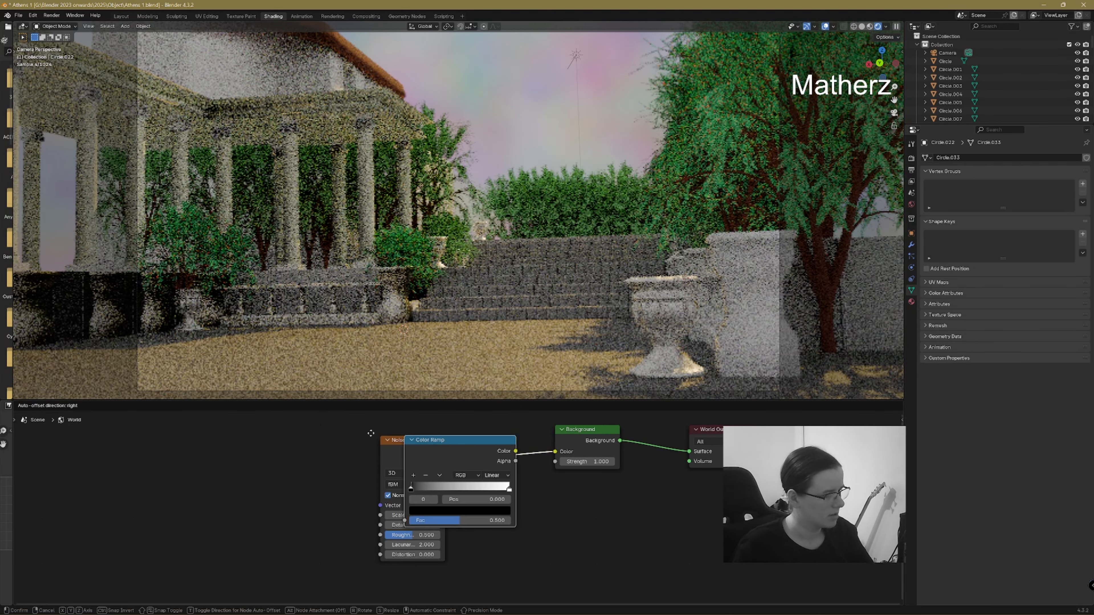
click(472, 471)
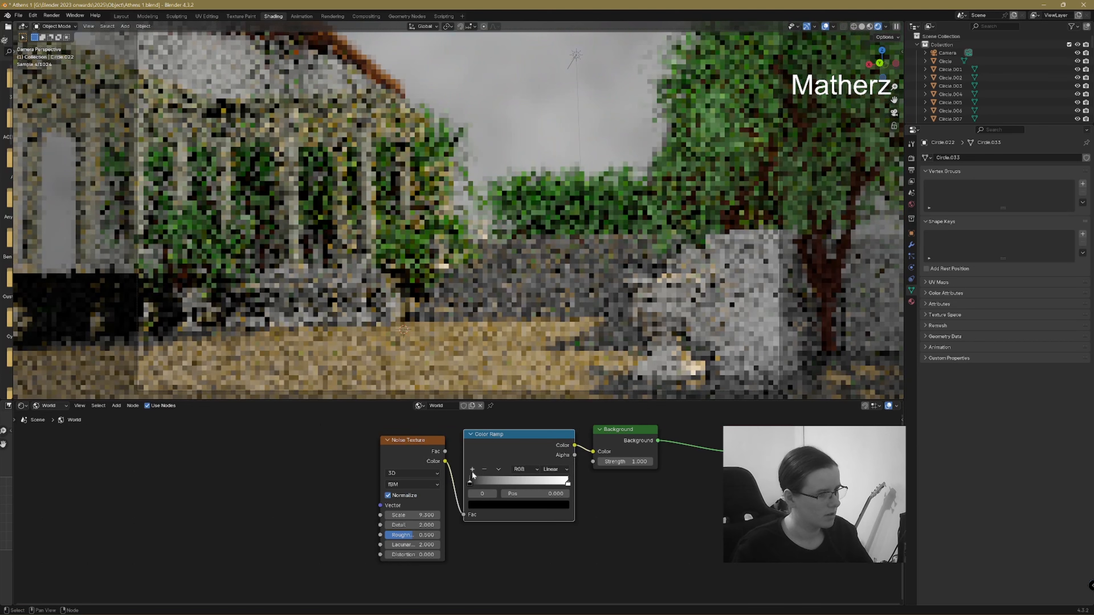
- Add a middle stop at 0.500 to the world's Color Ramp and color it a muted, slightly darkened sky blue
click(473, 470)
click(516, 506)
drag(512, 402, 511, 355)
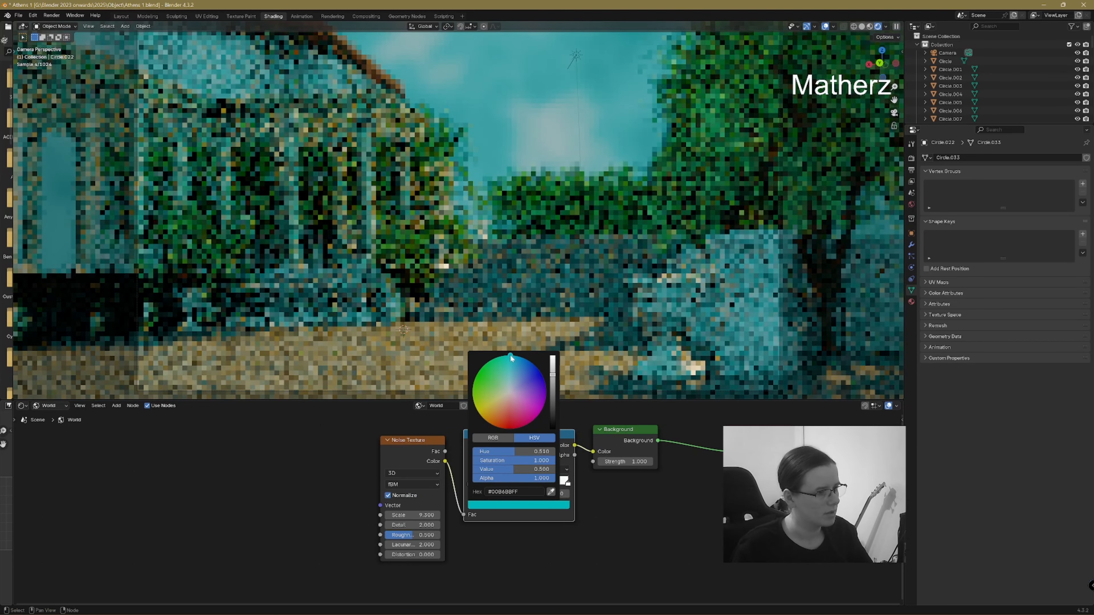
mouse_move(511, 358)
mouse_down()
mouse_move(511, 371)
mouse_move(508, 354)
mouse_up()
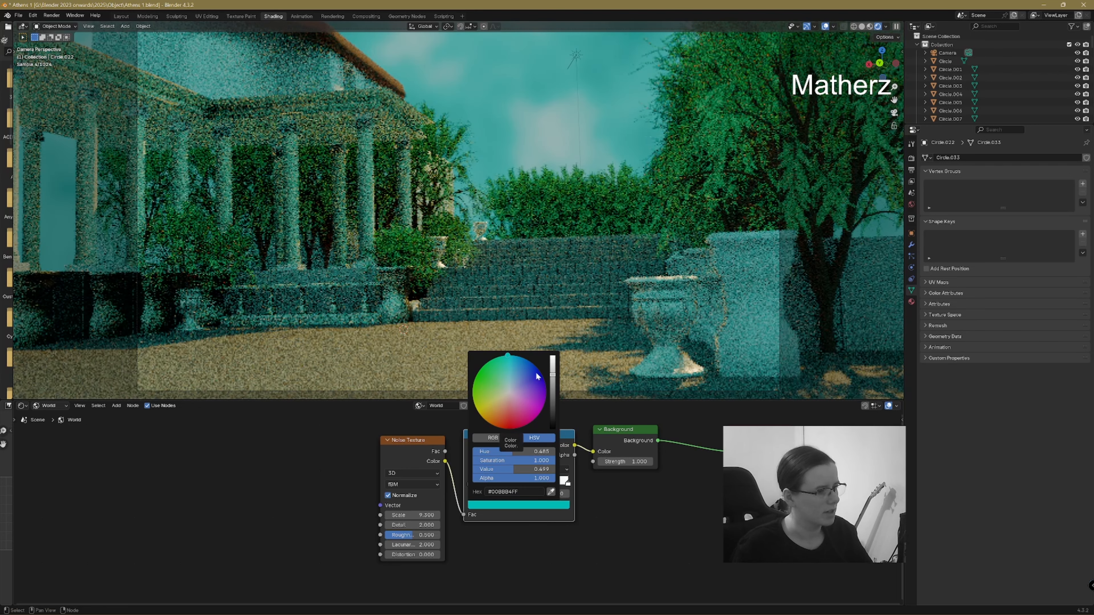
drag(553, 374, 553, 363)
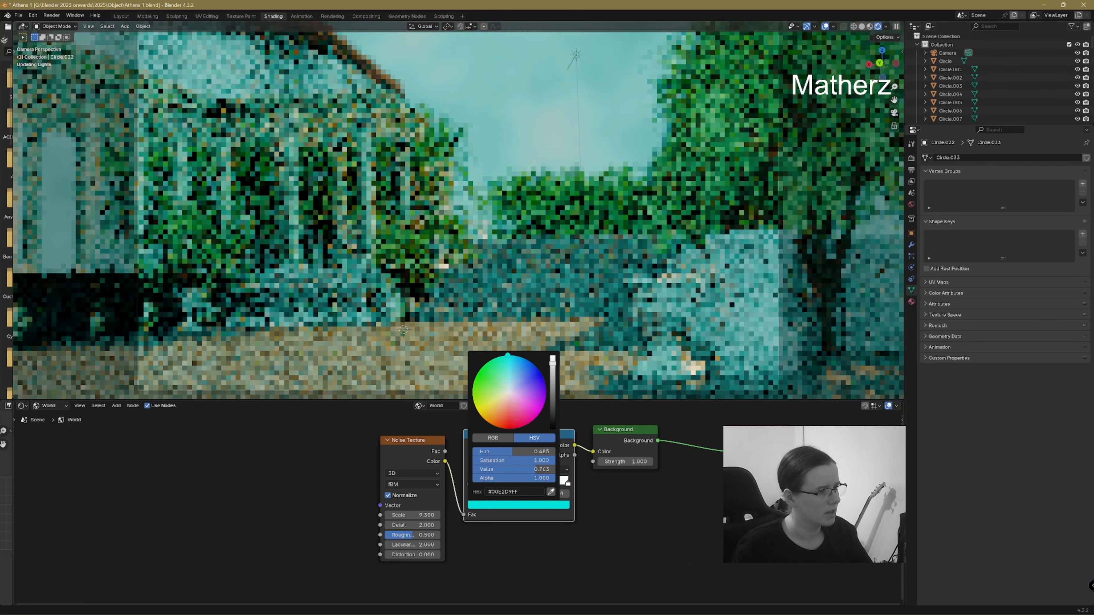
click(504, 371)
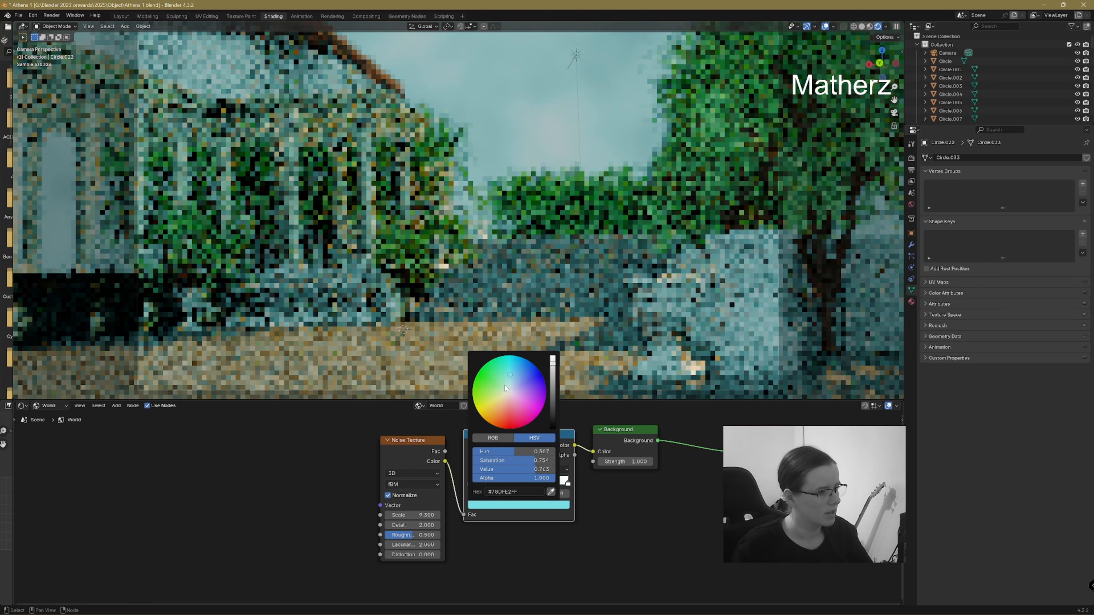
click(507, 388)
click(511, 378)
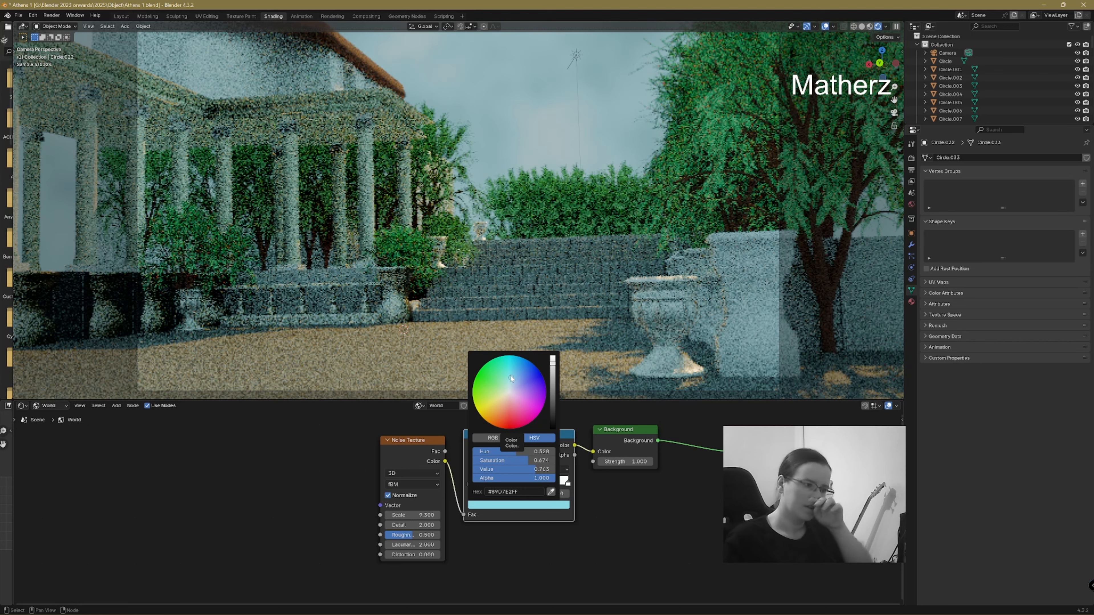
drag(552, 369, 556, 380)
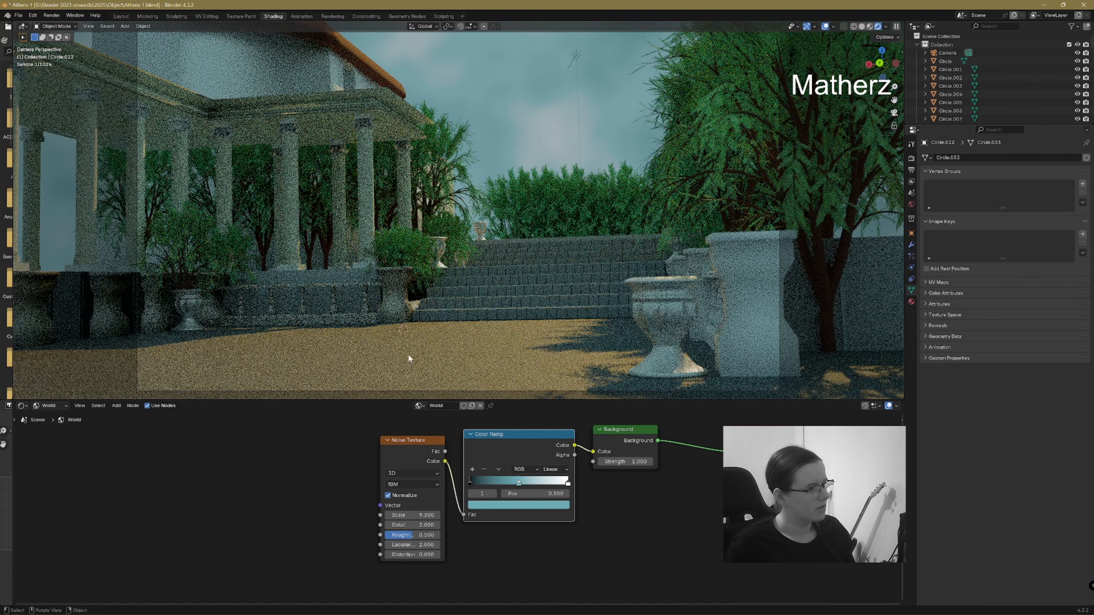
- Show the ground plane's floor material nodes and set its Color Ramp's black stop position to 0.193
click(408, 358)
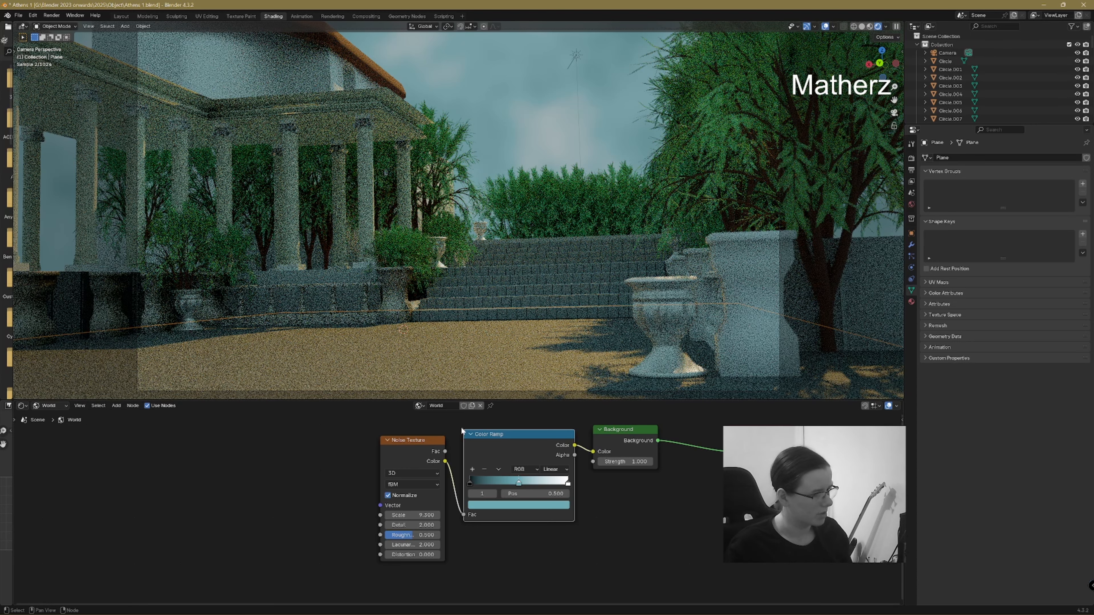
click(59, 408)
click(61, 428)
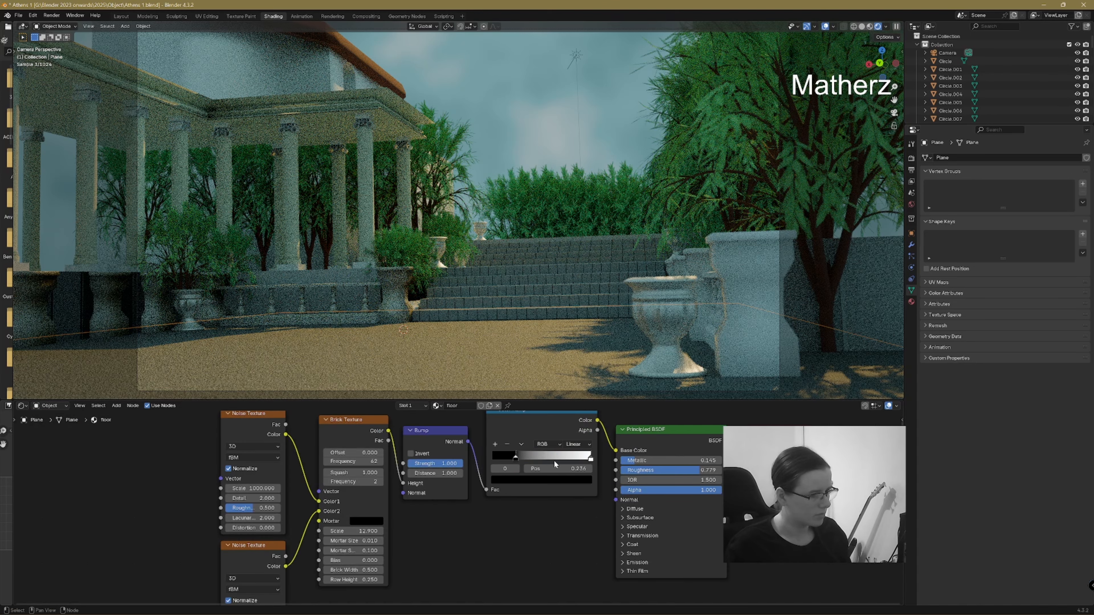
mouse_move(515, 458)
mouse_down()
mouse_move(525, 458)
mouse_move(514, 459)
mouse_up()
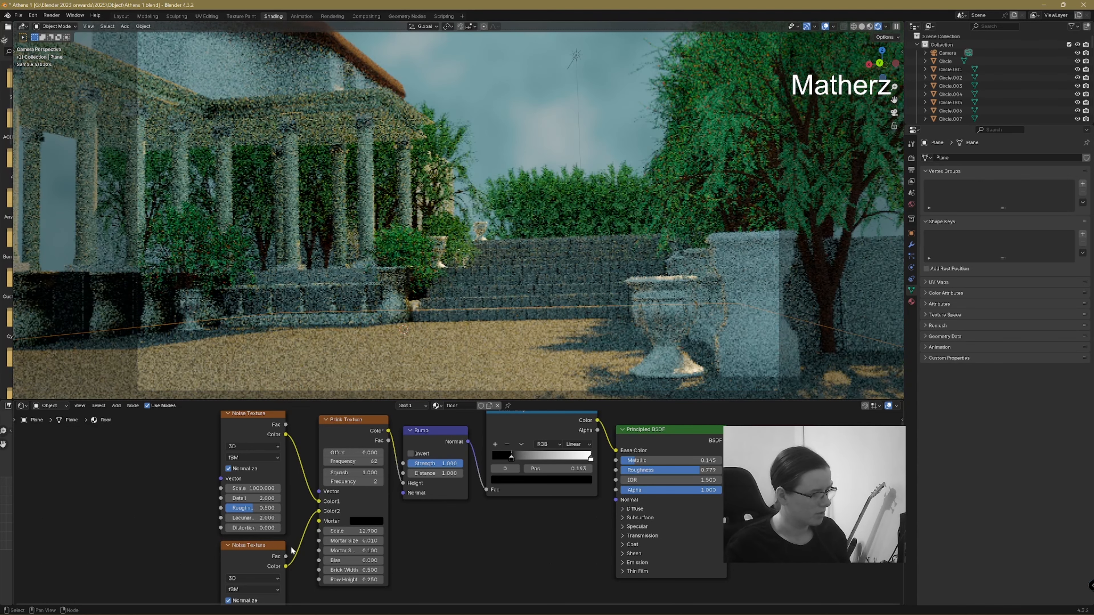
- Reroute the lower Noise Texture's Color from Brick Texture Color2 to Principled BSDF Roughness, reposition that node, and set Color2 to white
drag(321, 512, 616, 470)
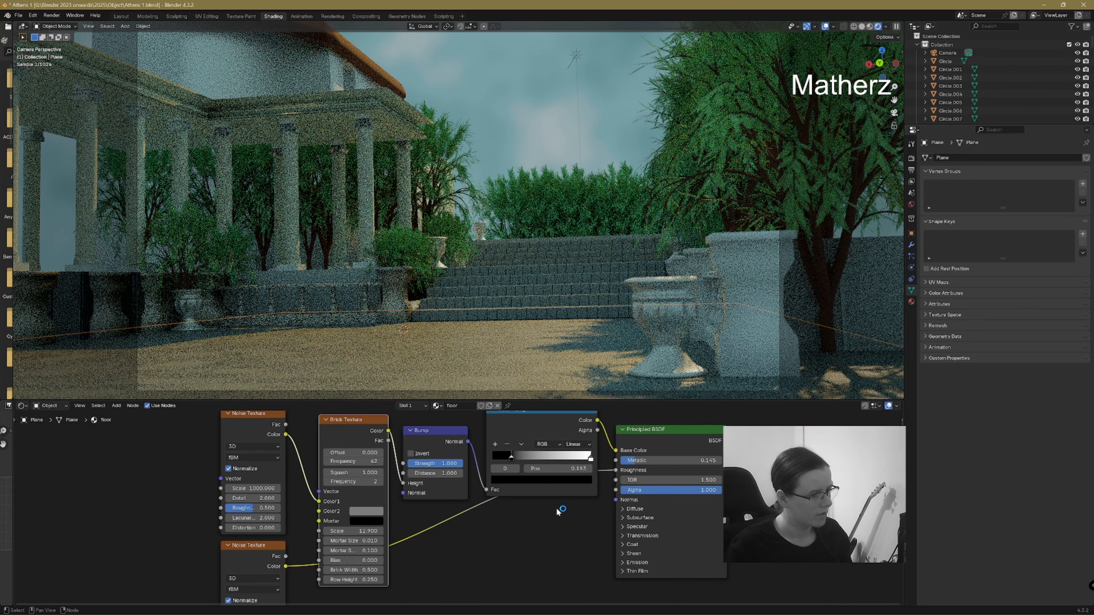
drag(282, 546, 550, 532)
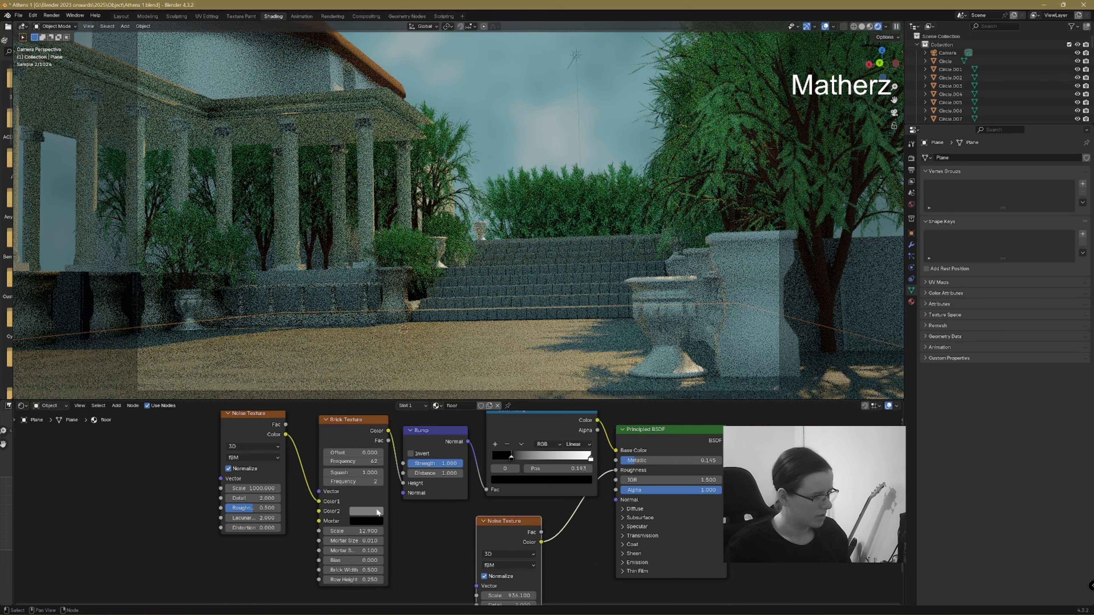
click(376, 511)
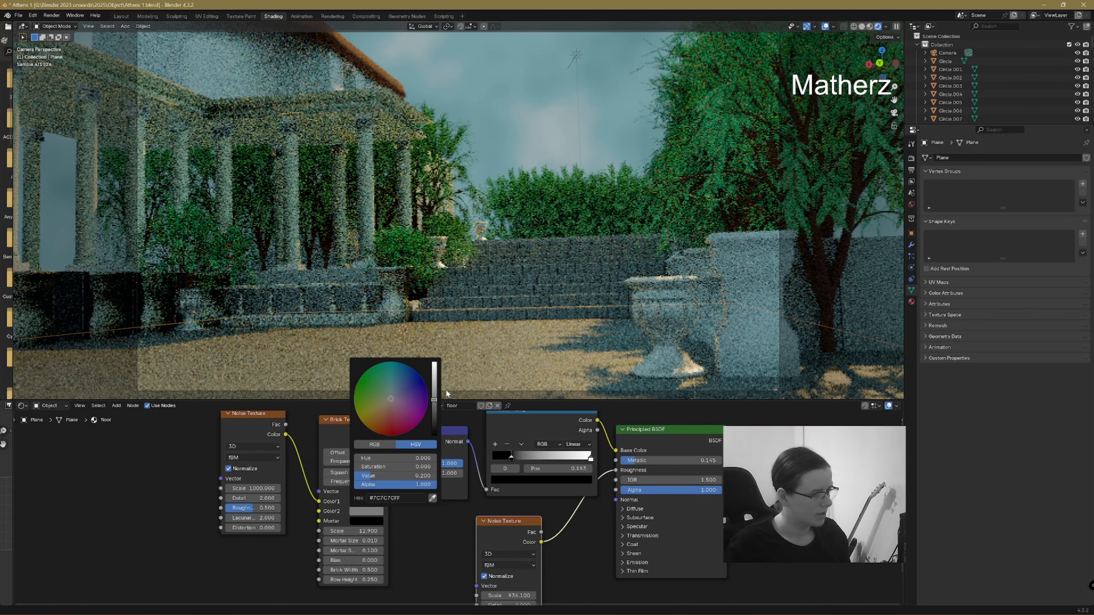
drag(434, 398, 435, 363)
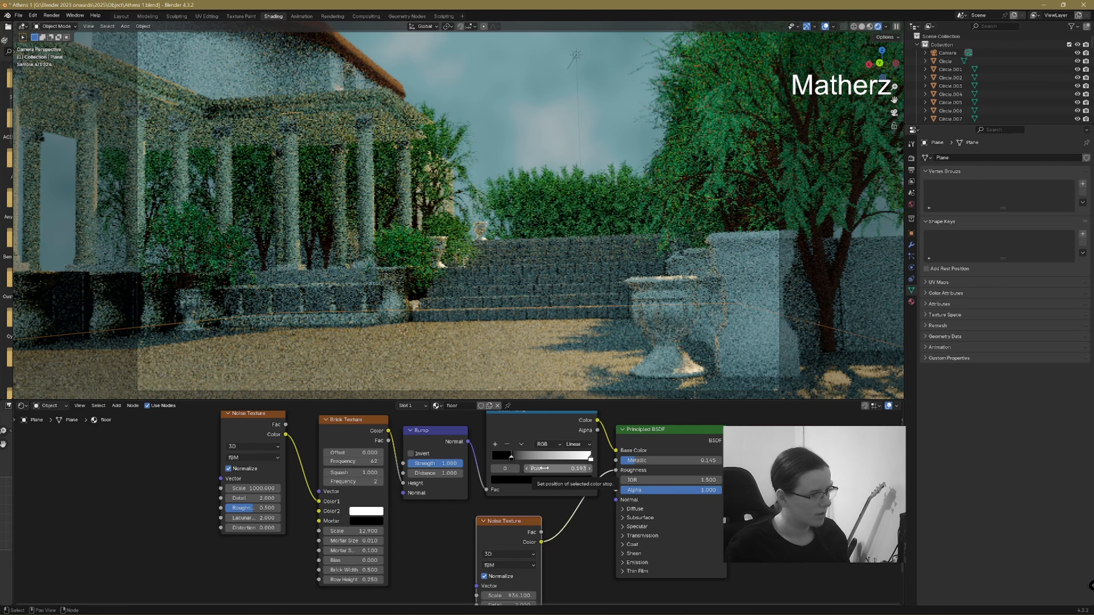
- Raise the Metallic value of the floor's Principled BSDF to 0.671
drag(642, 460, 688, 460)
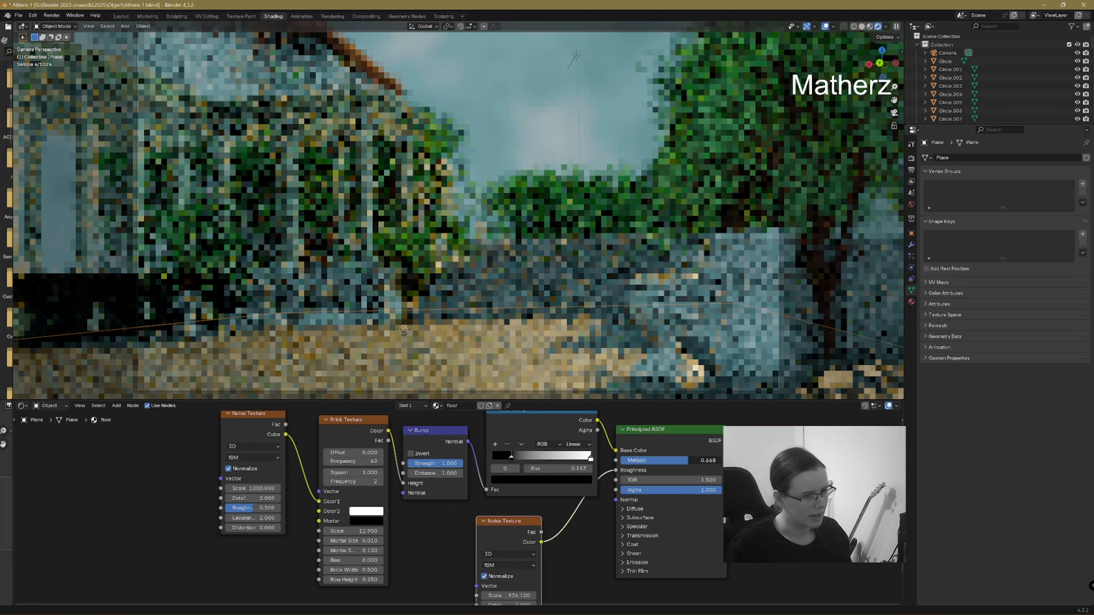
drag(688, 460, 690, 460)
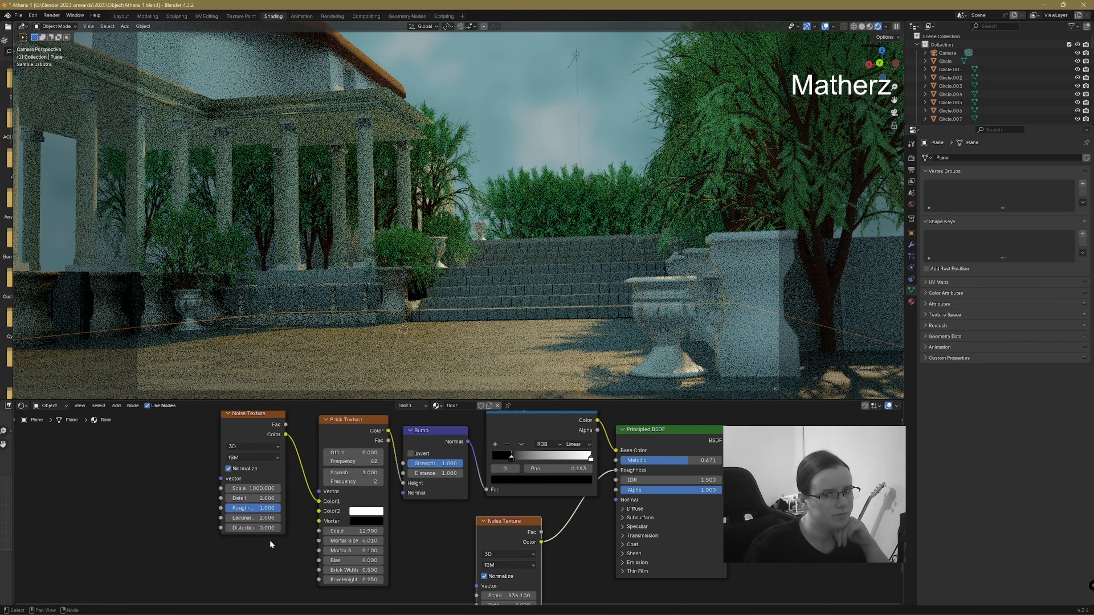
- Select the sun light and rotate it around the global Z axis, then about -81° around the global Y axis
click(576, 55)
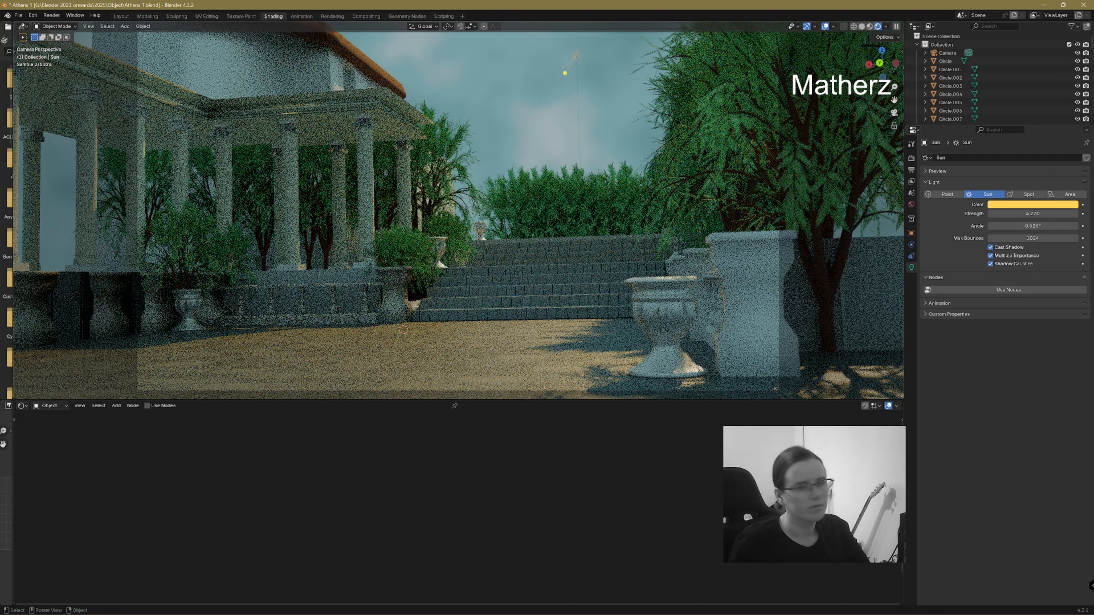
key(r)
key(z)
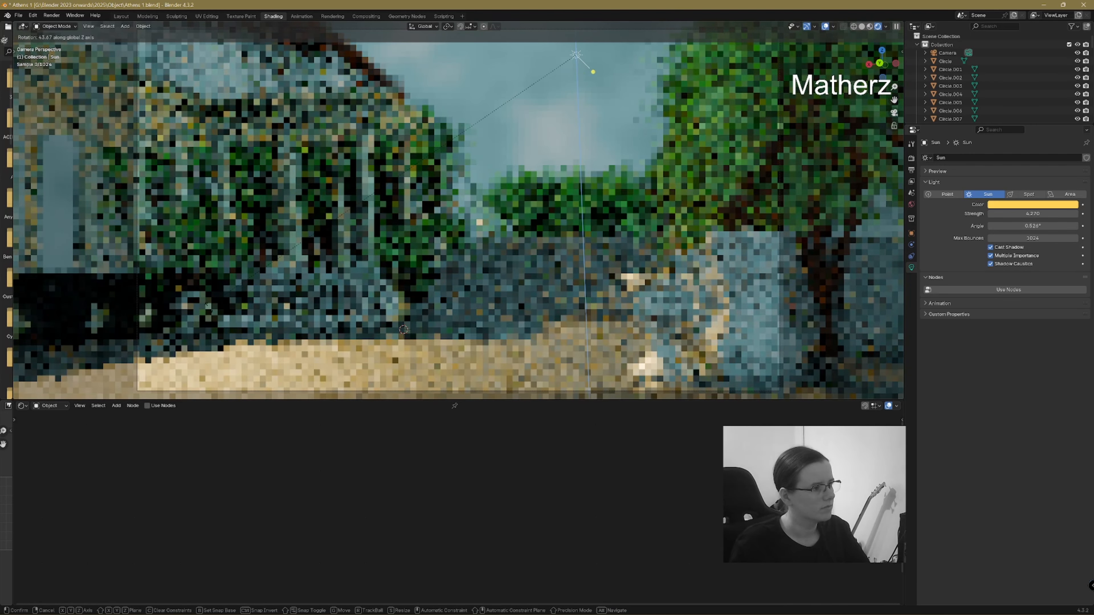
click(175, 79)
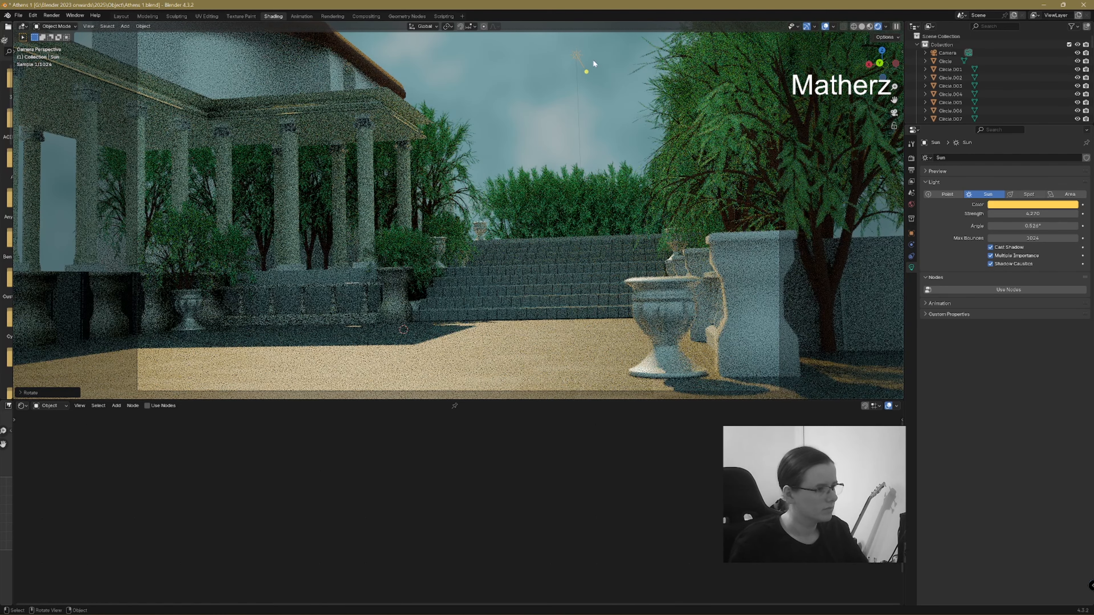
key(r)
key(y)
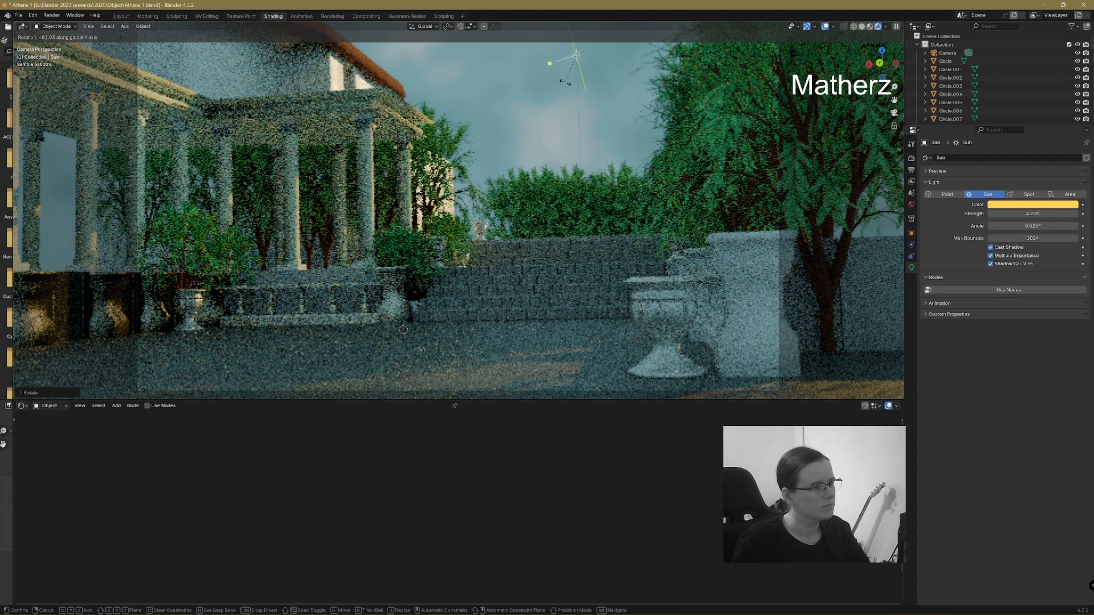
click(565, 82)
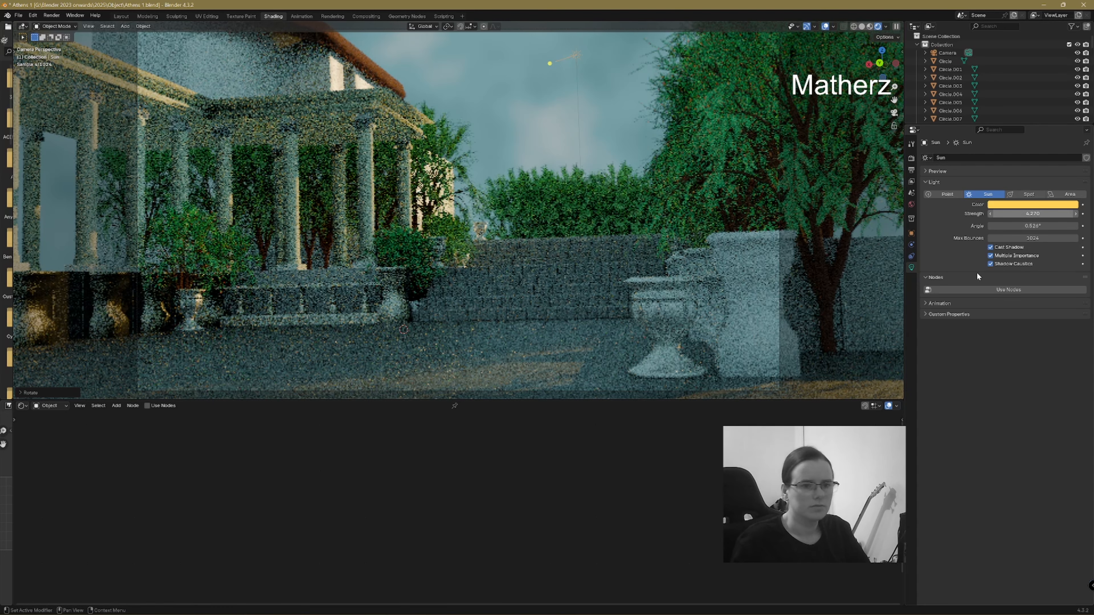
- Set the sun light's strength to 10
double_click(1032, 214)
text(10)
key(Return)
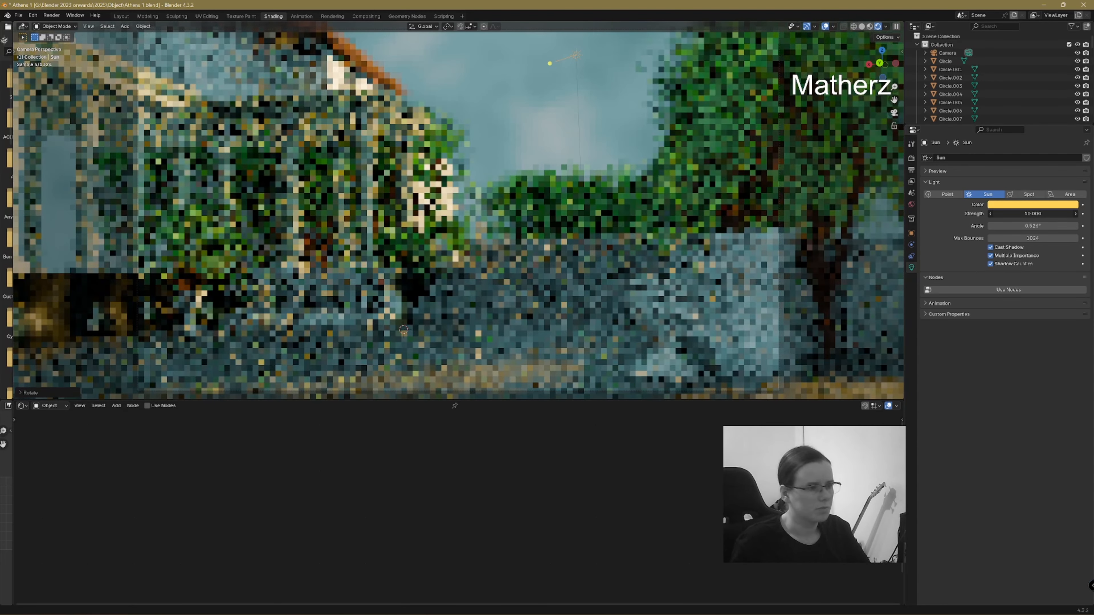
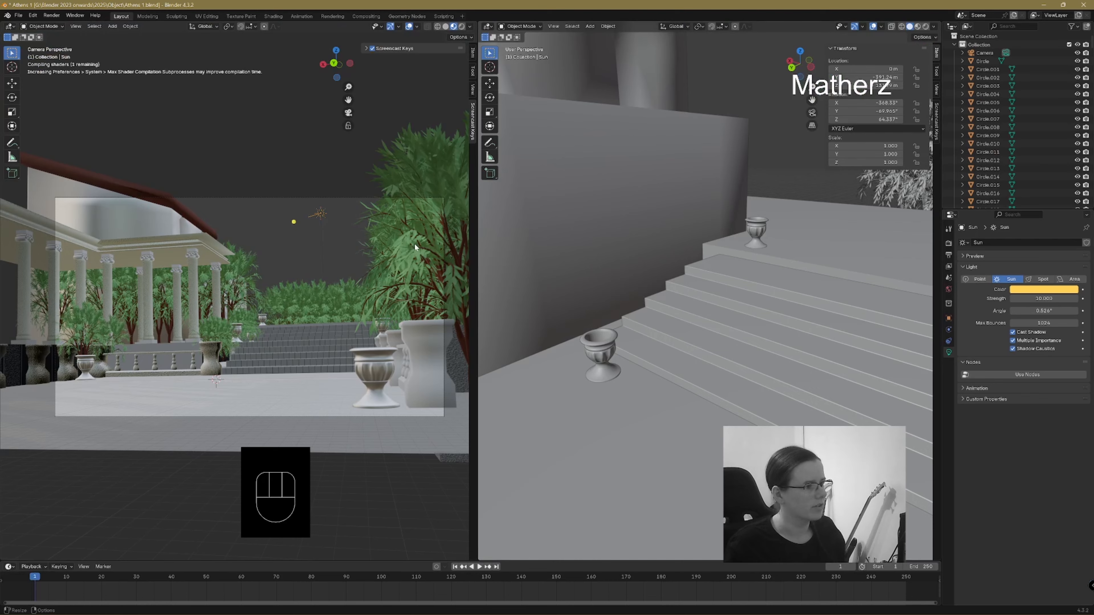
- Re-aim the sun light in the Layout workspace by shifting its yellow target handle slightly
scroll(659, 286, down, 10)
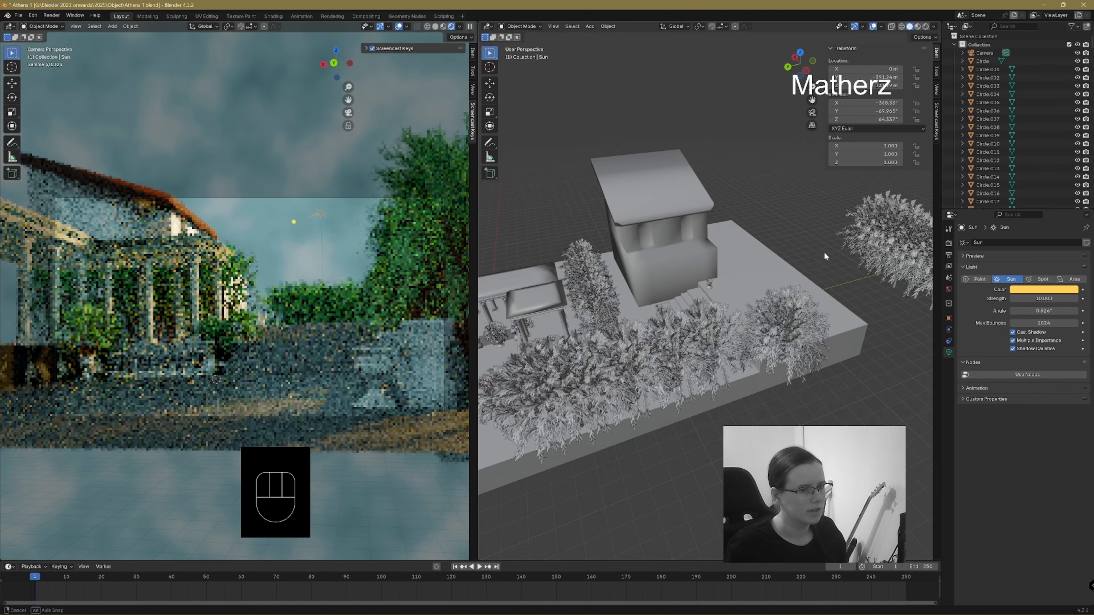
scroll(825, 256, down, 3)
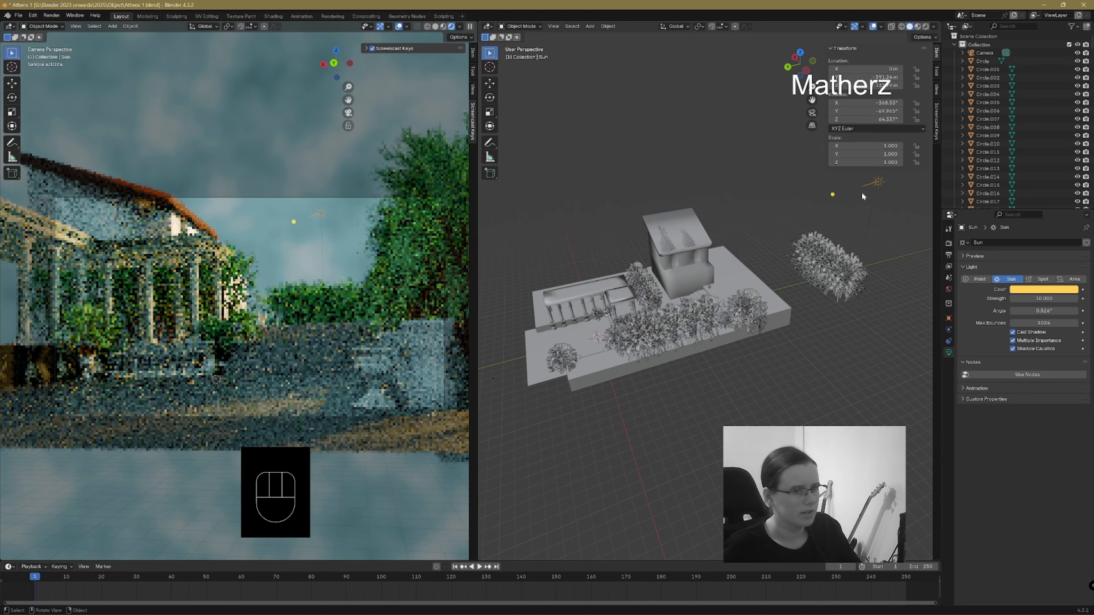
scroll(901, 204, down, 2)
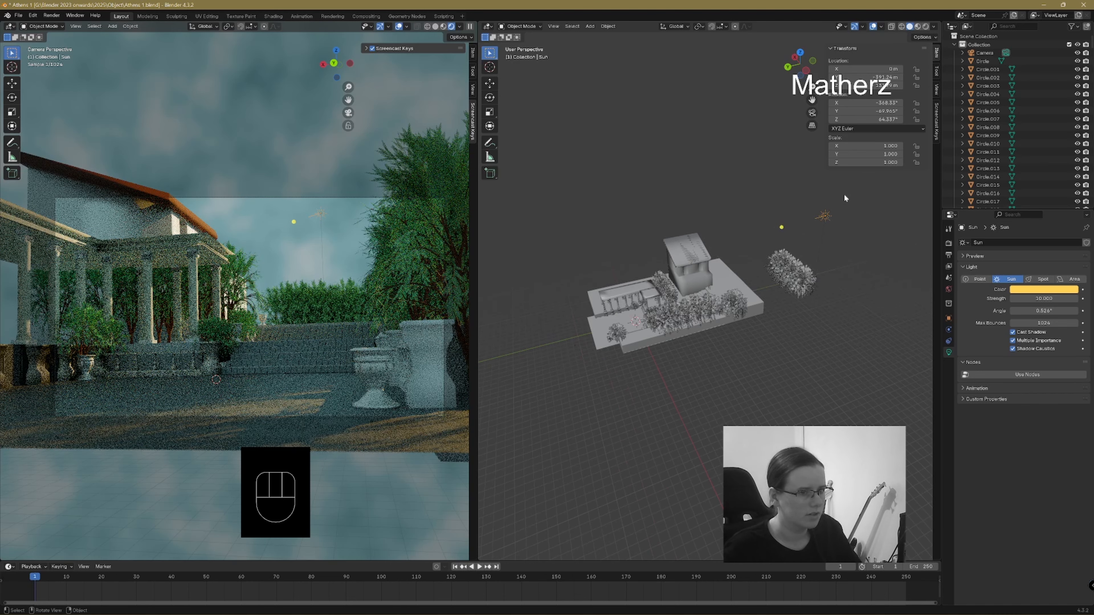
shift+middle_drag(826, 235, 774, 227)
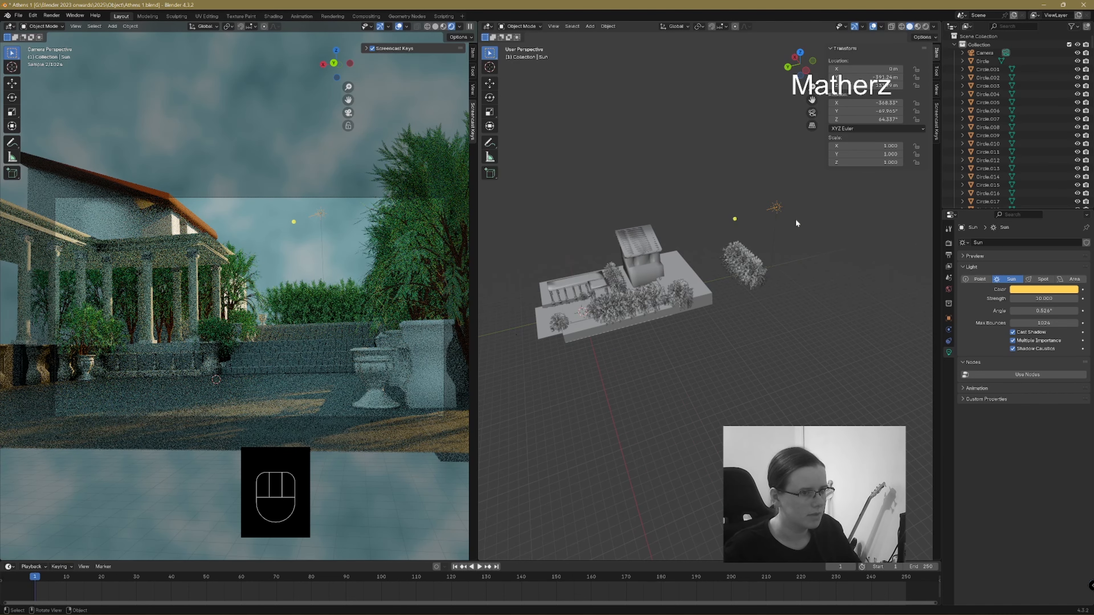
scroll(795, 219, up, 6)
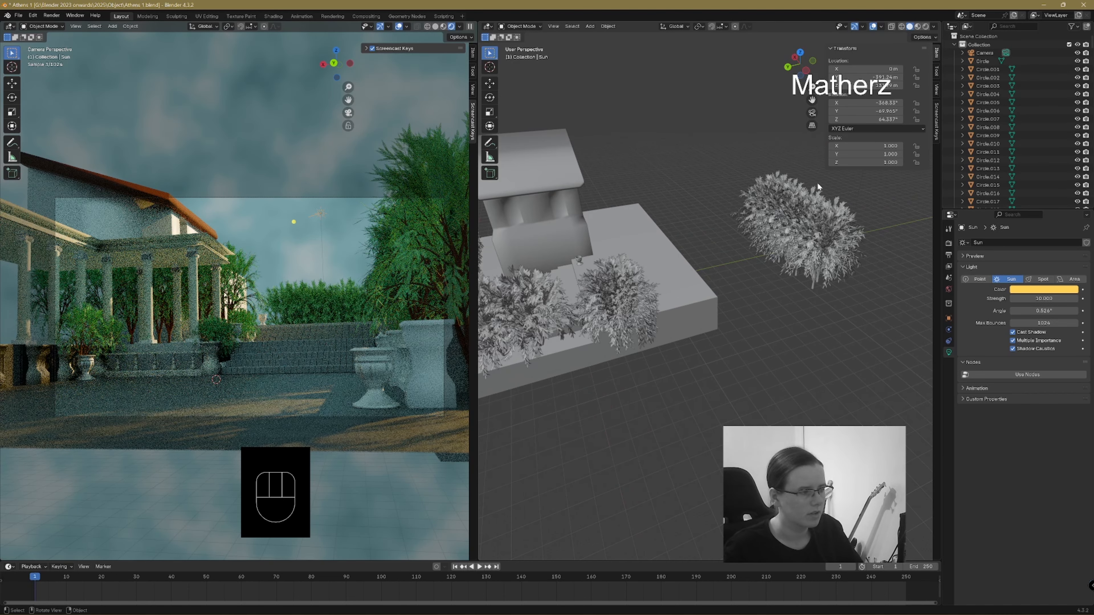
shift+middle_drag(817, 182, 714, 306)
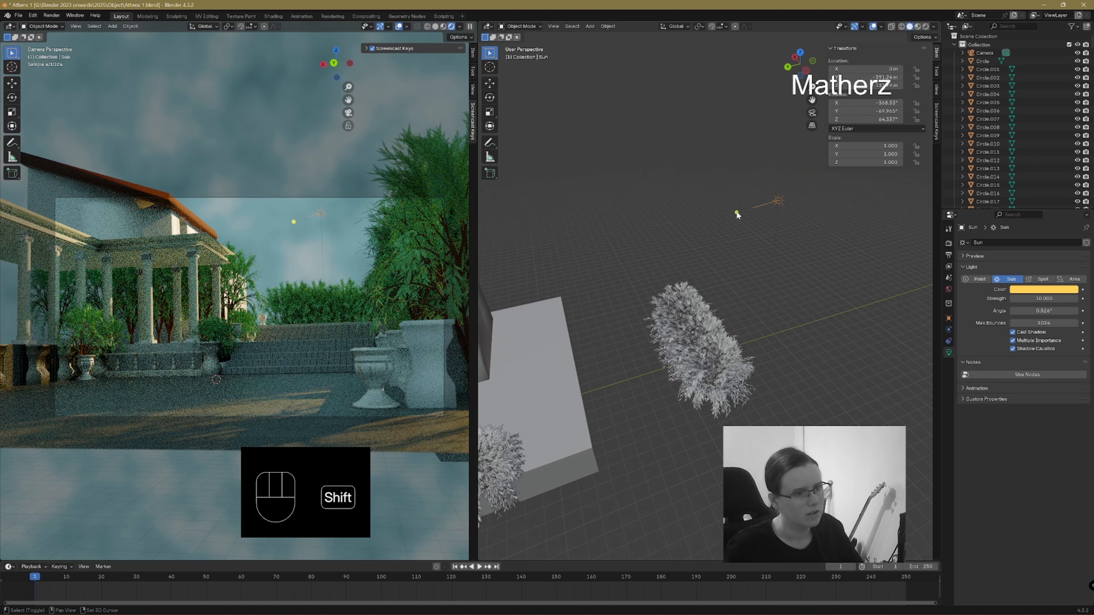
drag(735, 211, 707, 207)
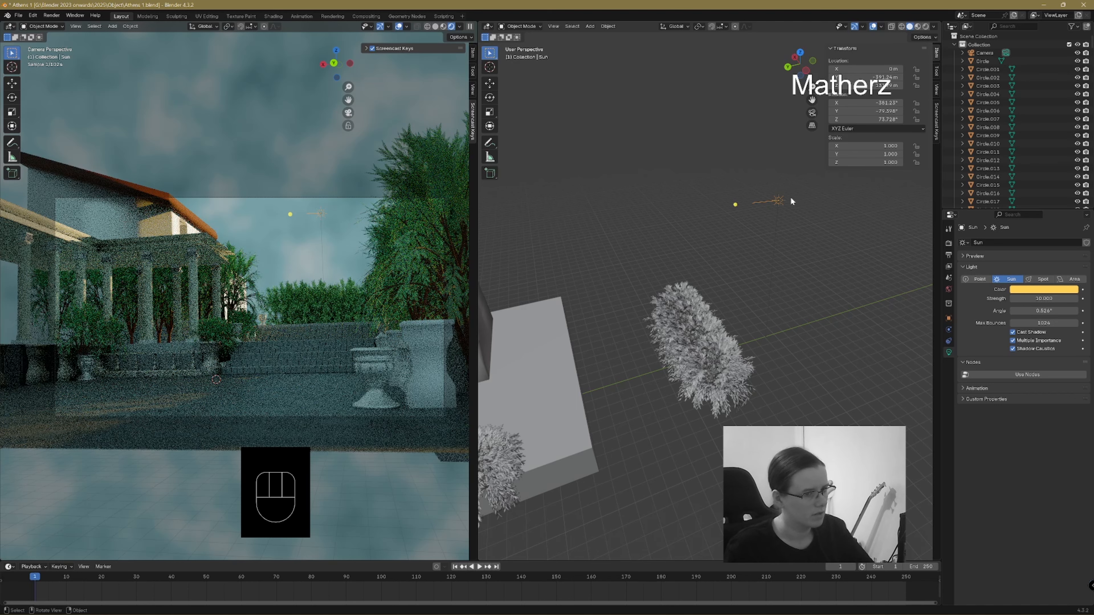
- Rotate the sun light about 23.7° around the global Z axis
key(r)
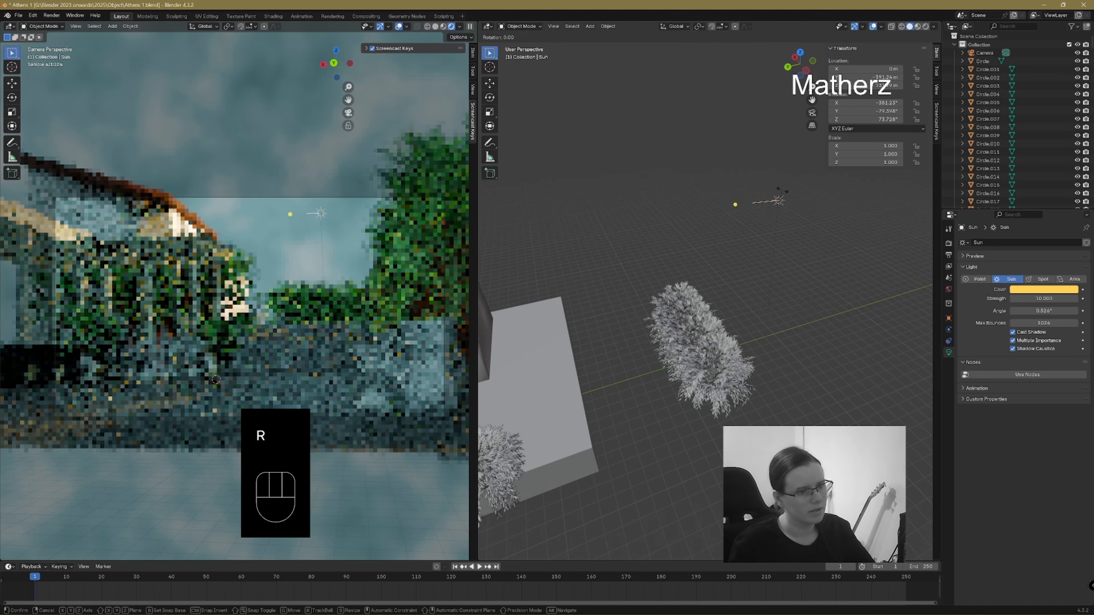
key(z)
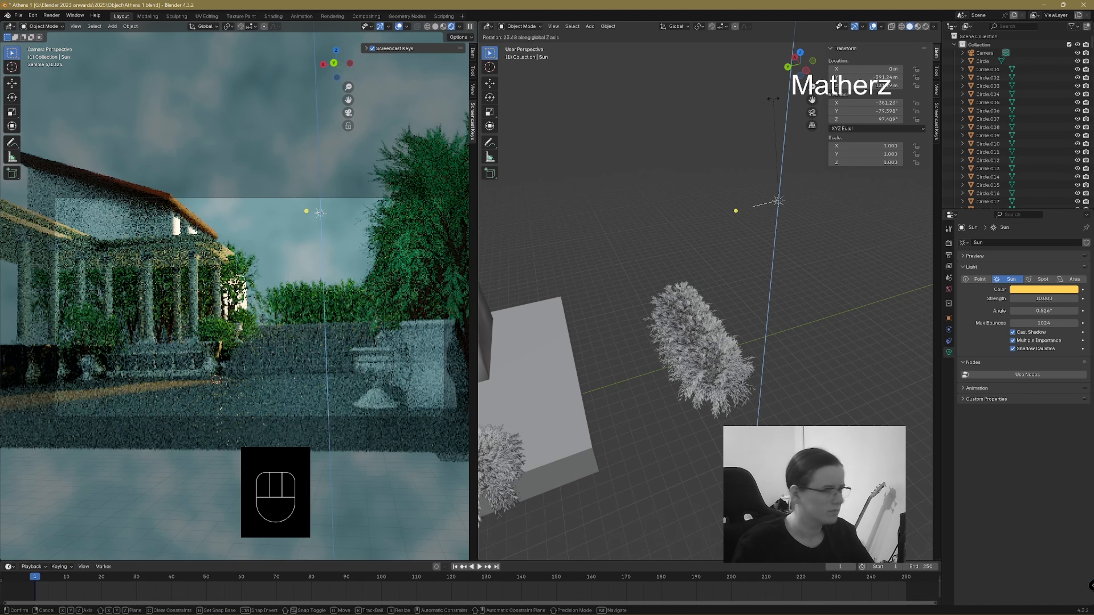
click(774, 99)
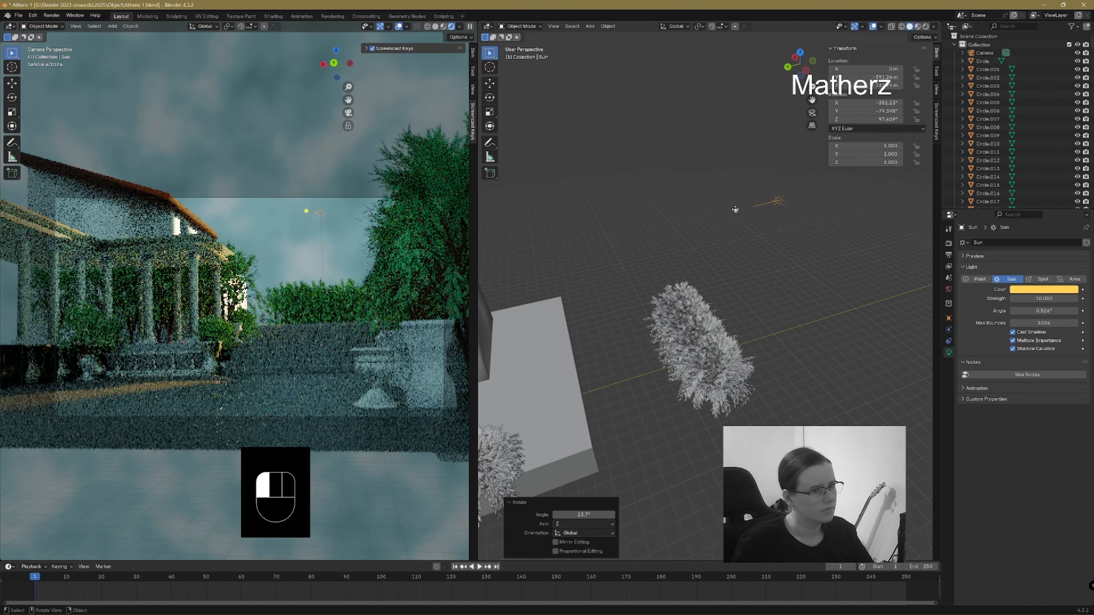
- Re-aim the sun light by shifting its target handle so the courtyard floor is lit
drag(735, 201, 722, 255)
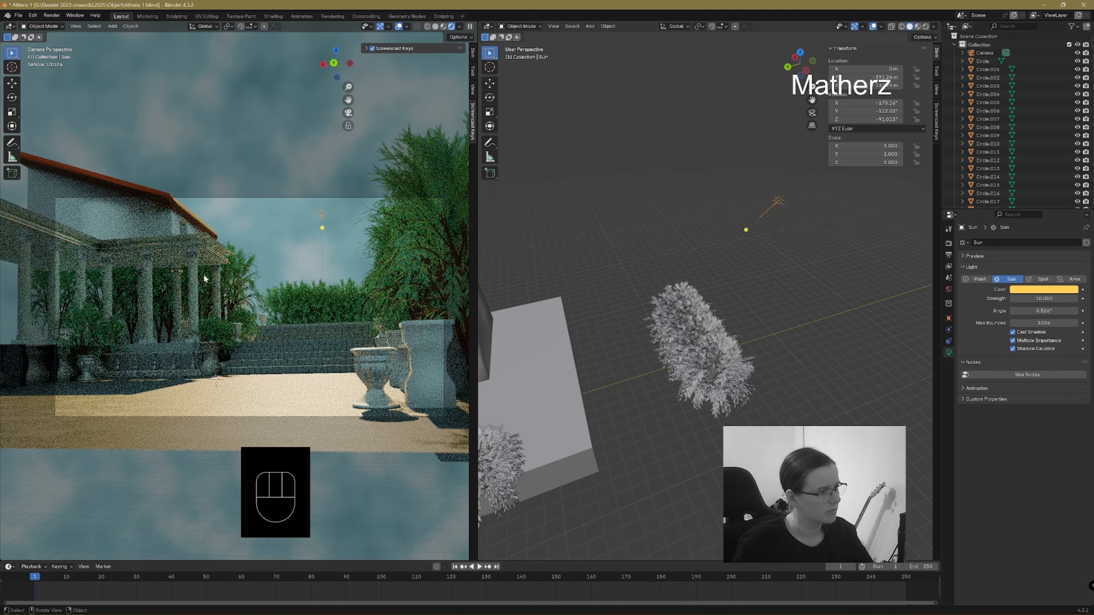
- Enable both casting and receiving shadow caustics for the courtyard floor object
click(160, 344)
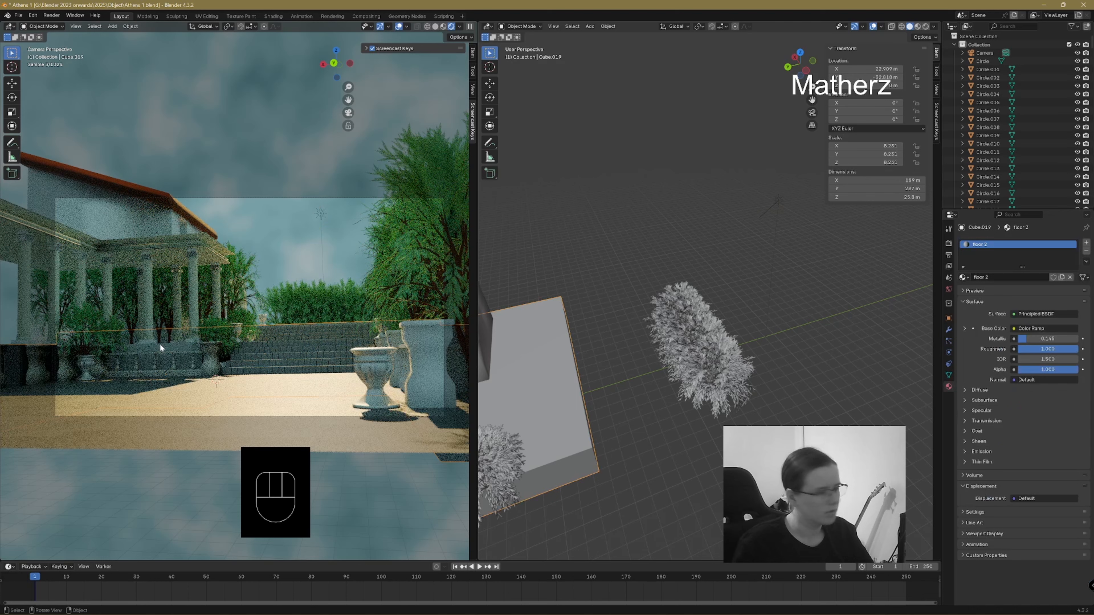
click(949, 318)
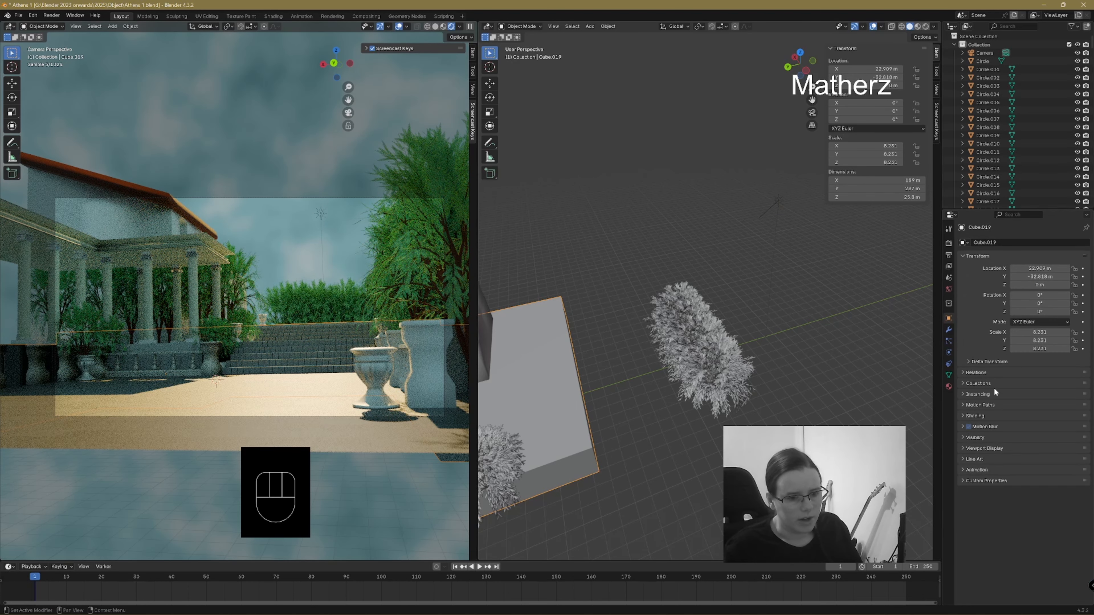
click(975, 416)
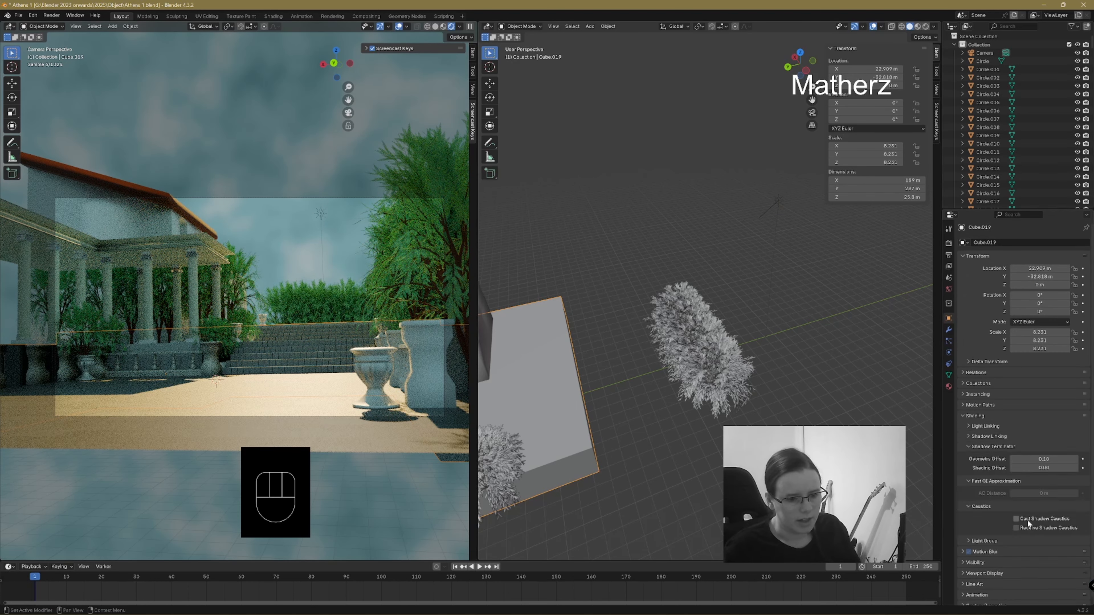
click(1016, 518)
click(1017, 528)
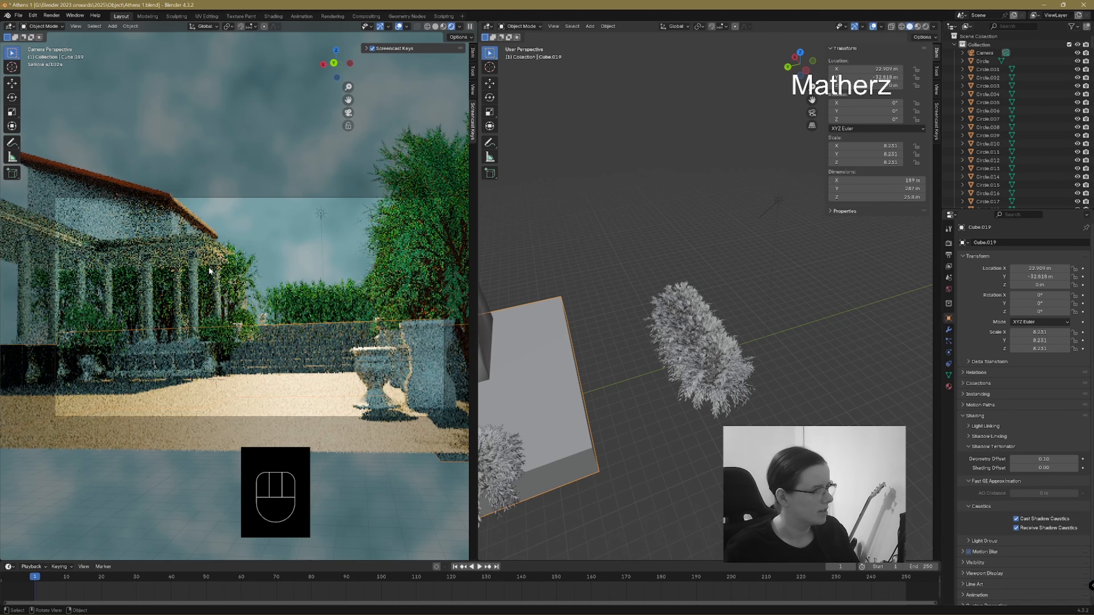
- Select the colonnade's upper structure and set its Stone Pale material to metallic 0.254 and roughness 0.620
click(172, 259)
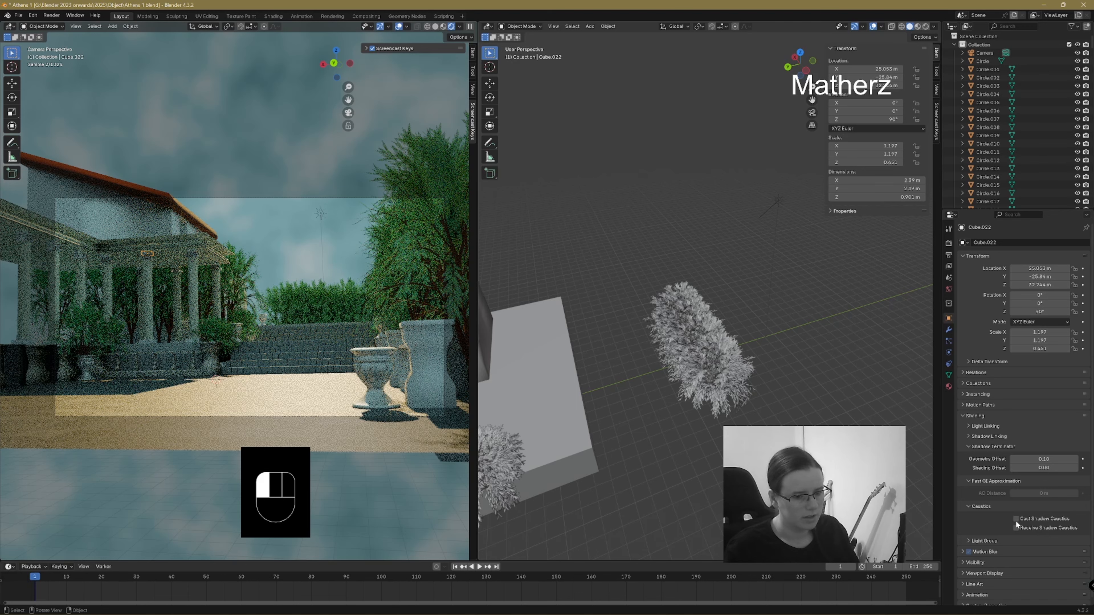
click(948, 387)
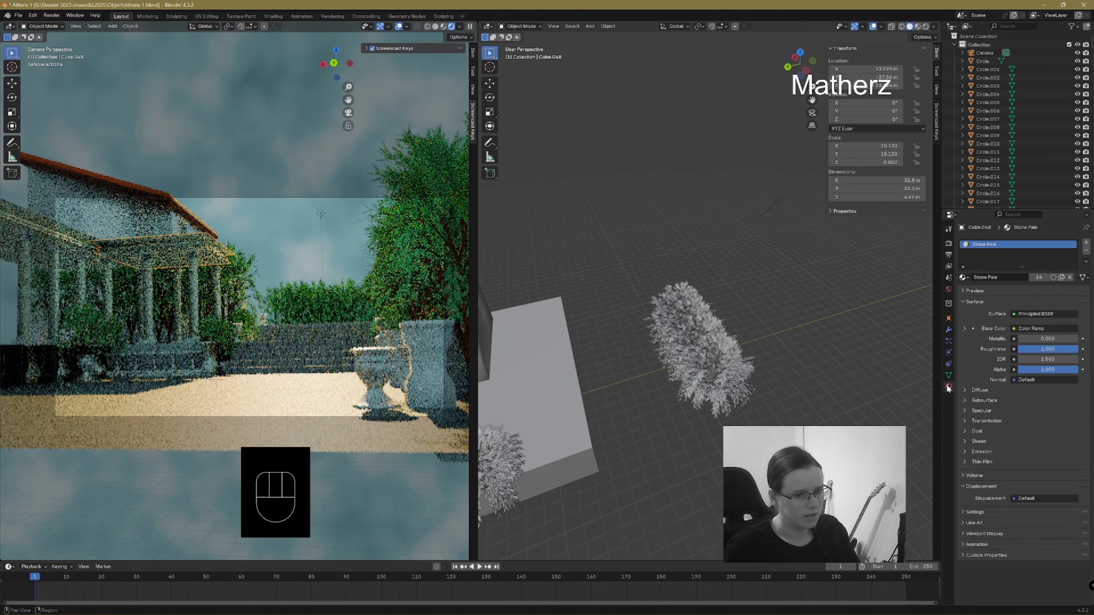
drag(1033, 339, 1053, 349)
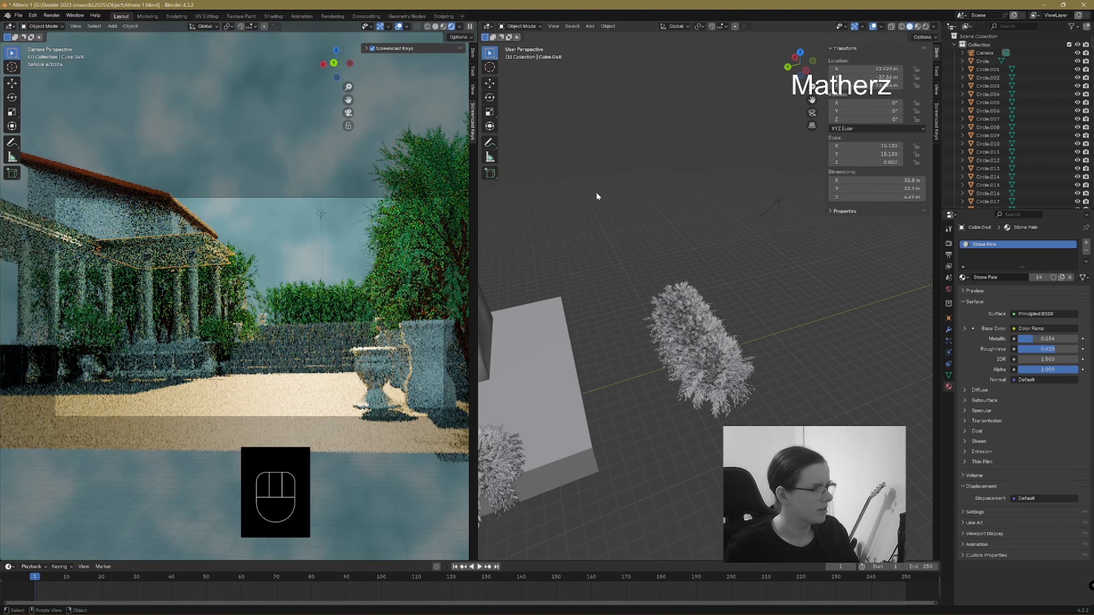
click(627, 228)
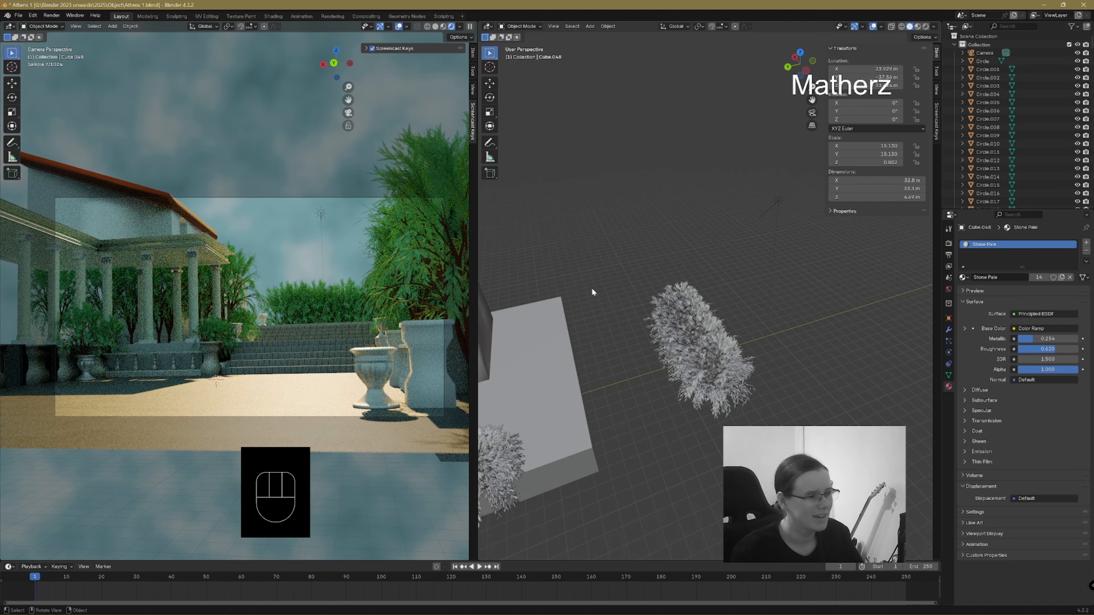
- Duplicate the house body and roof about 76 m along negative Y and raise the copy about 15.7 m
shift+middle_drag(575, 337, 726, 322)
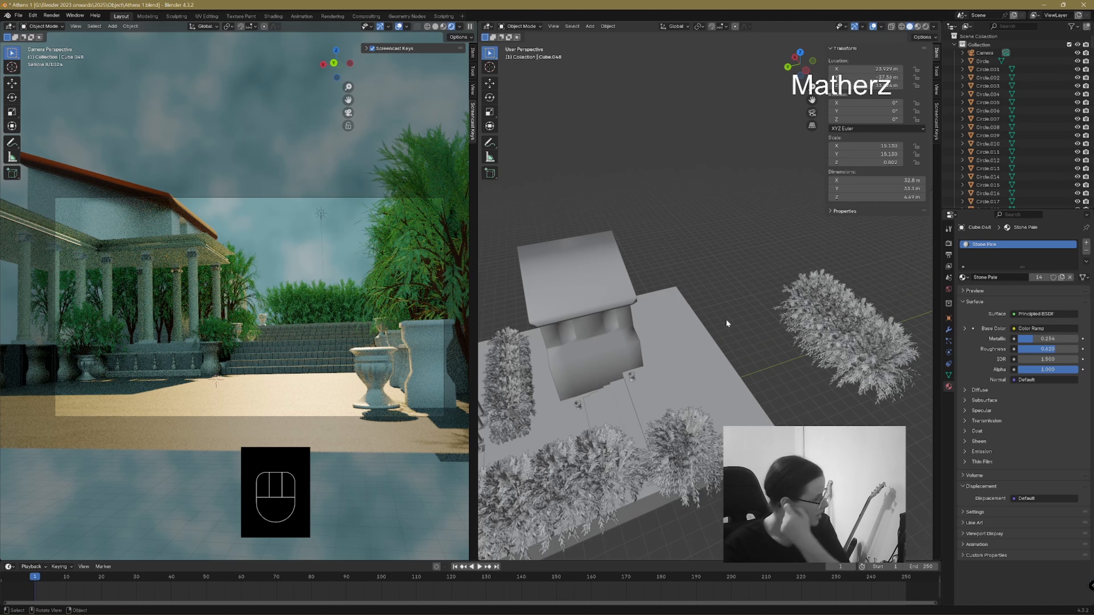
click(557, 302)
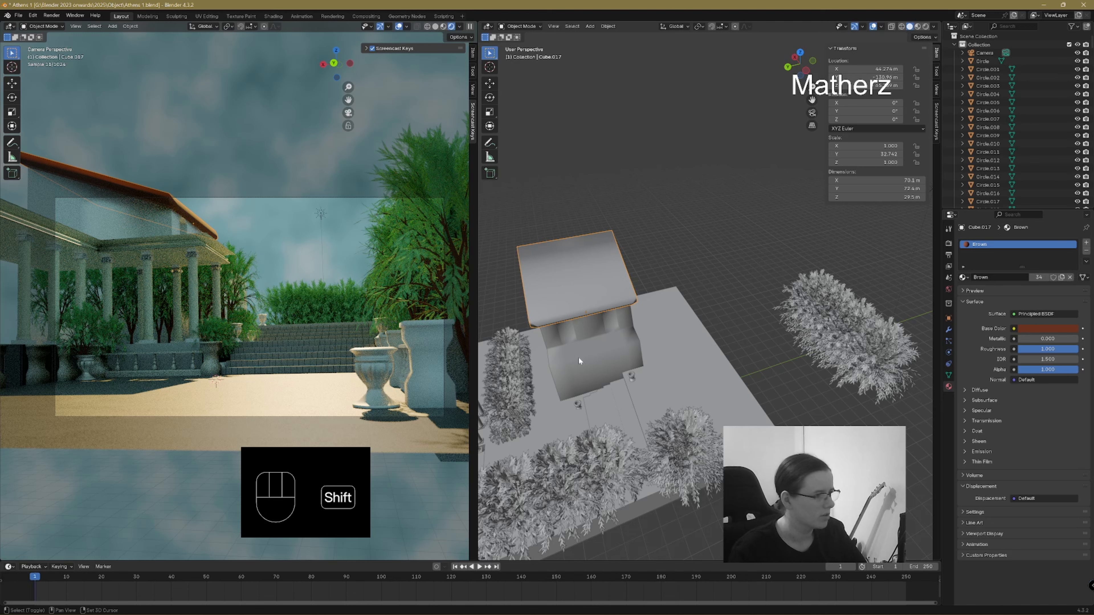
shift+click(586, 353)
key(shift+d)
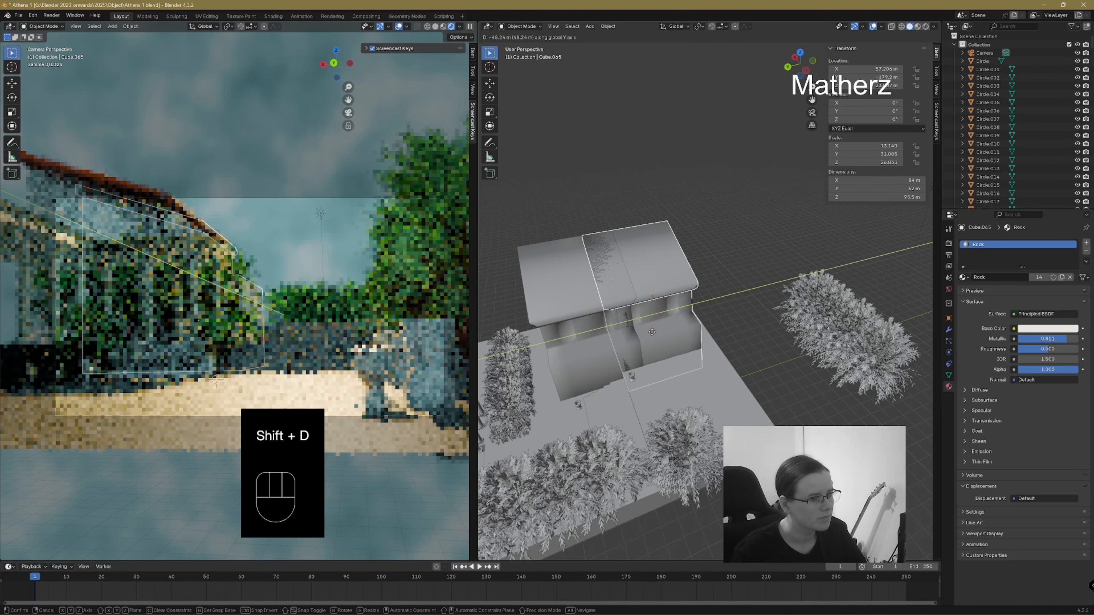
click(685, 326)
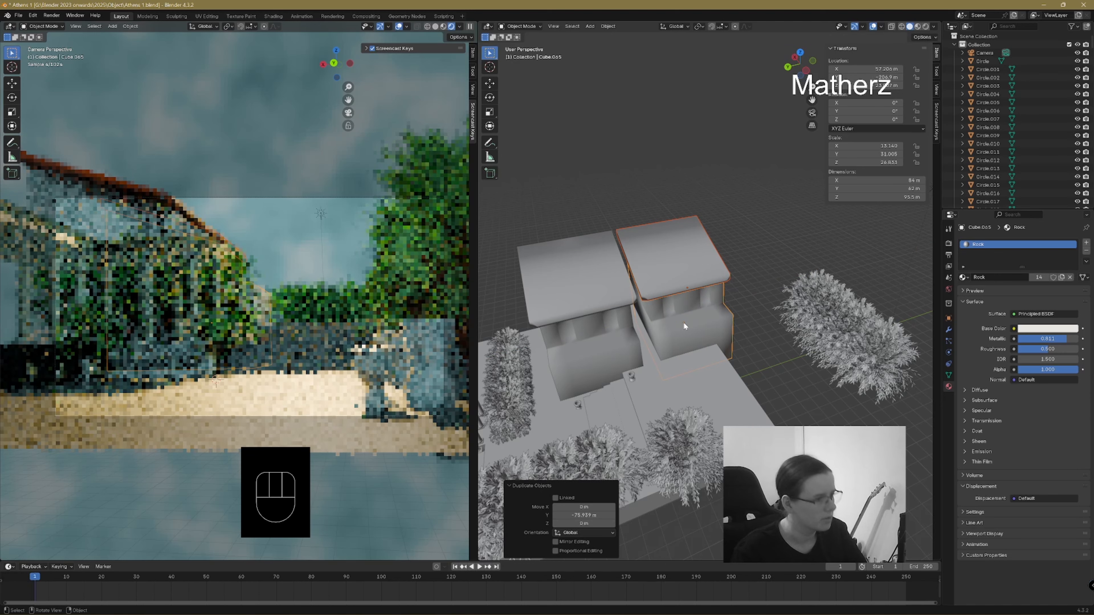
key(g)
key(z)
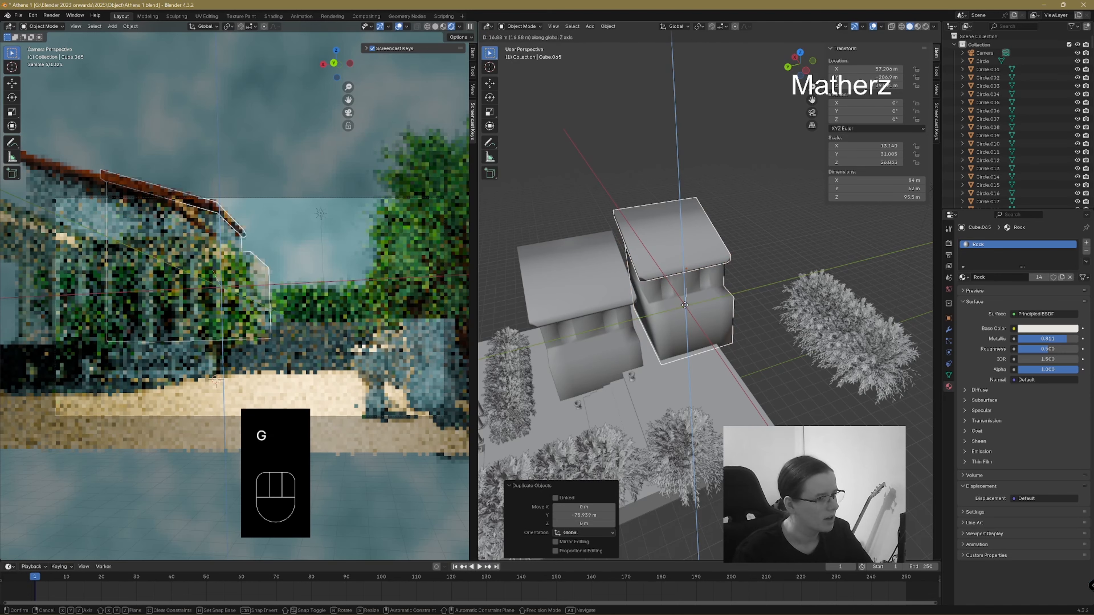
click(687, 309)
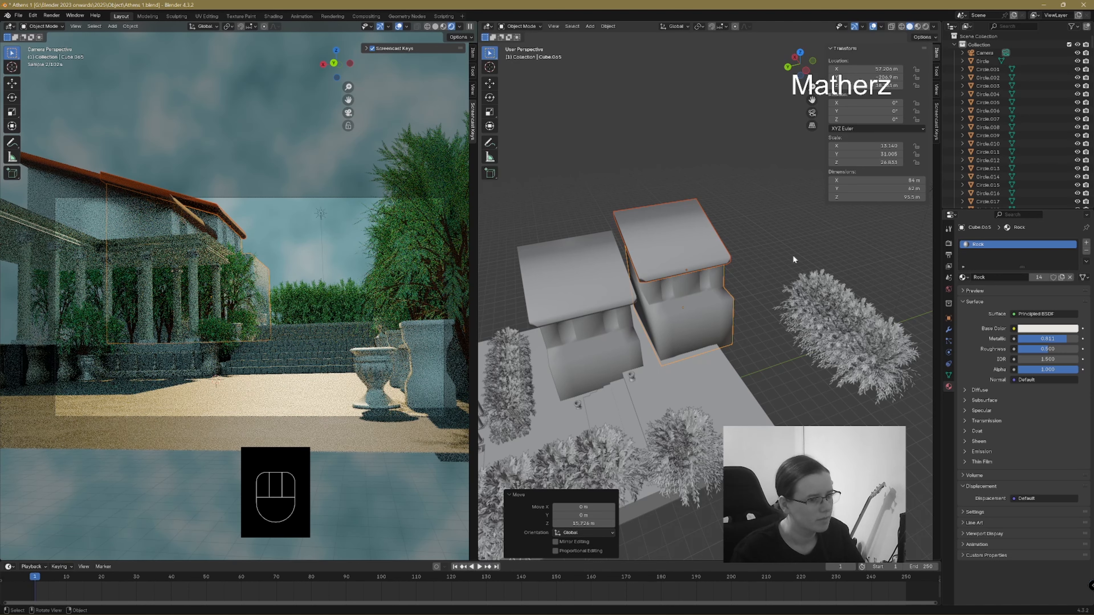
- Duplicate the distant hedge of trees about 143.7 m along Y and scale the copy to about 0.466
click(813, 331)
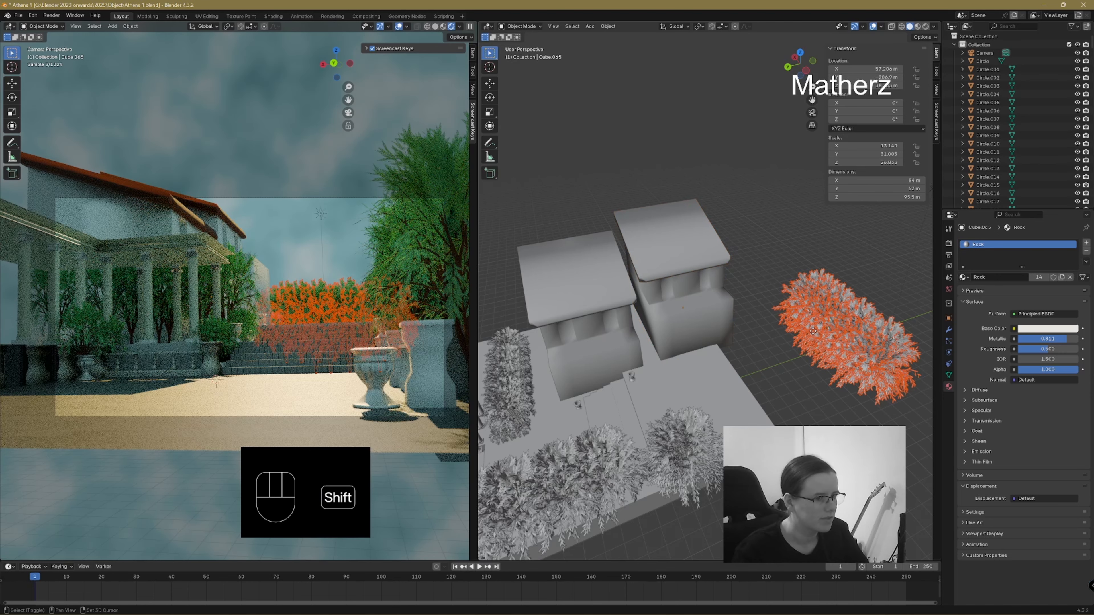
key(shift+d)
key(y)
click(714, 459)
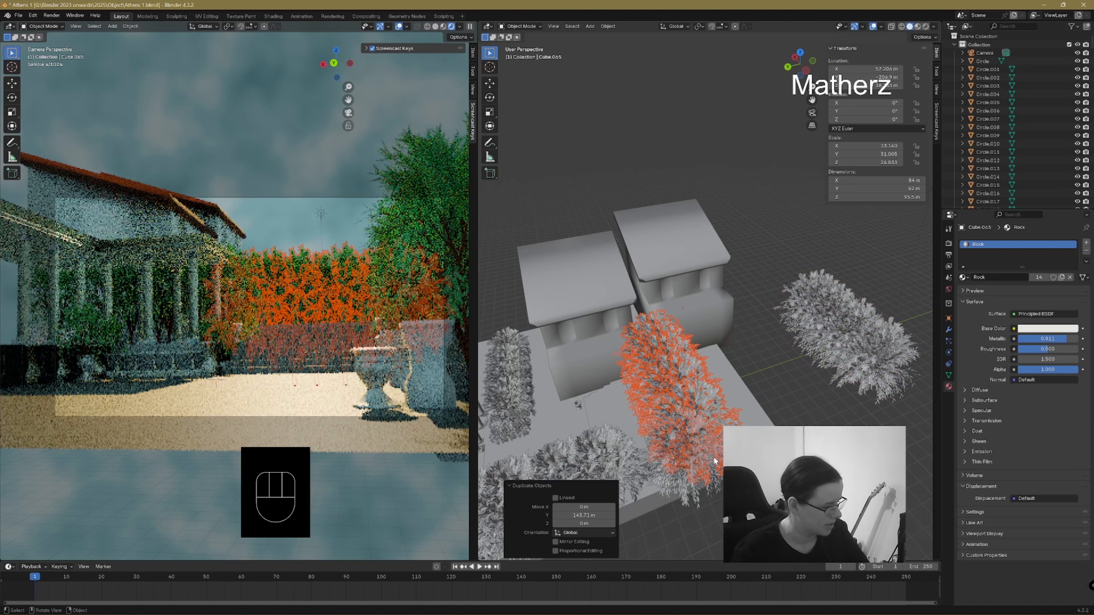
key(s)
click(692, 427)
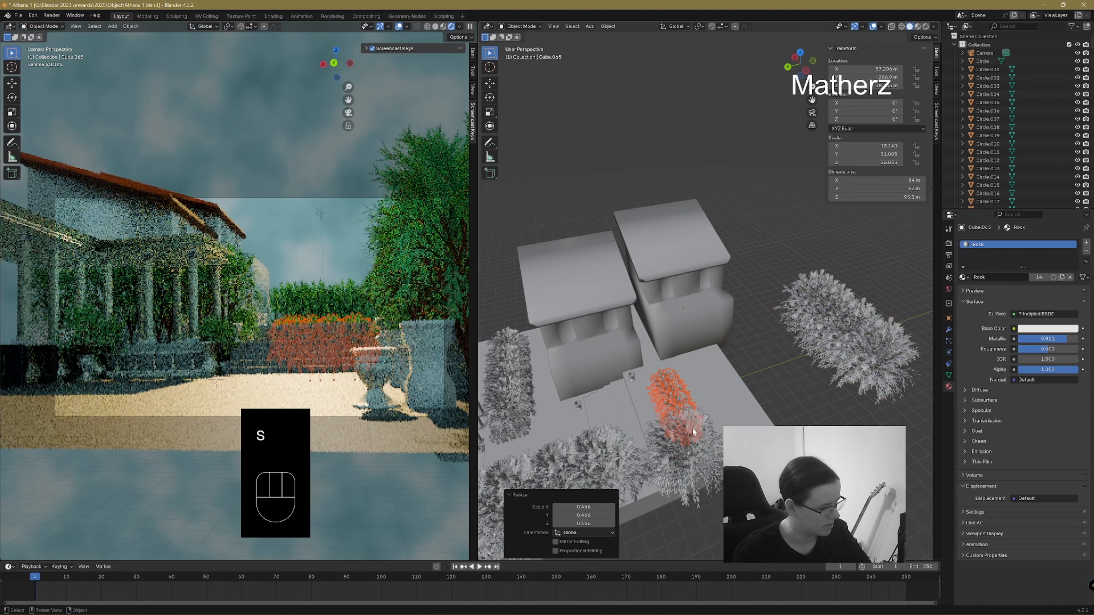
- Move the scaled hedge copy about 30 m along X and raise it about 22.5 m along Z
key(g)
key(x)
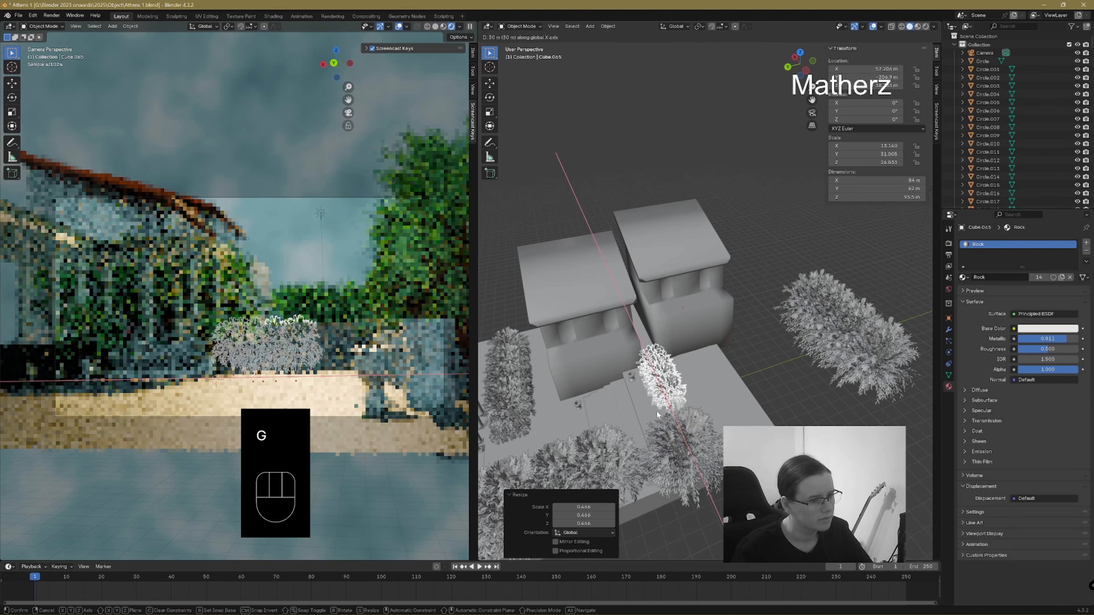
click(656, 410)
key(g)
key(z)
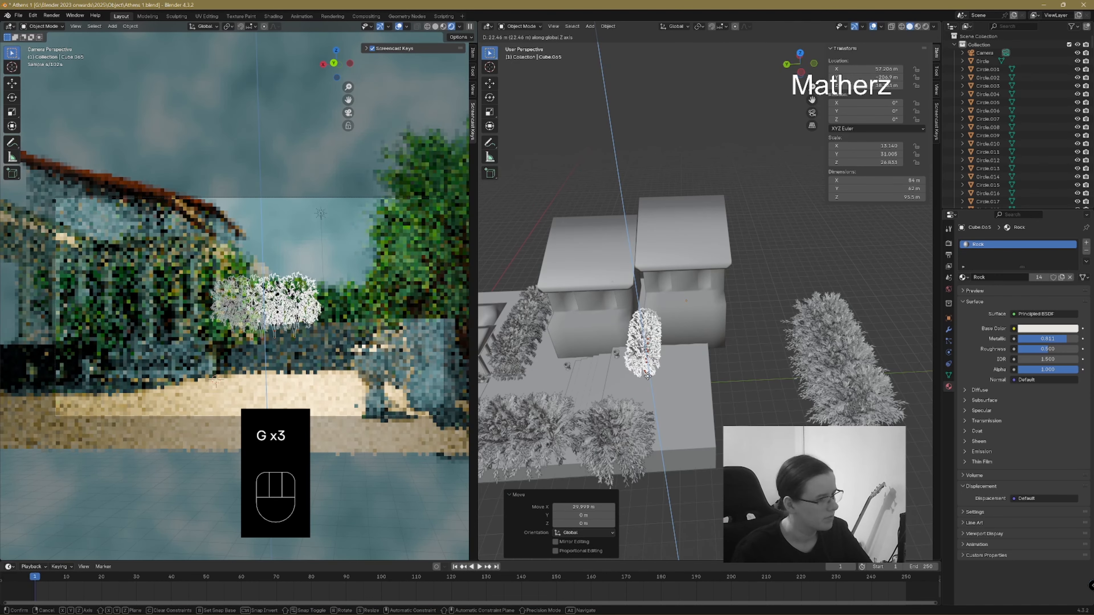
click(647, 376)
- Rotate the hedge copy 90° around the global Z axis and move it about -21.2 m along Y
key(r)
key(x)
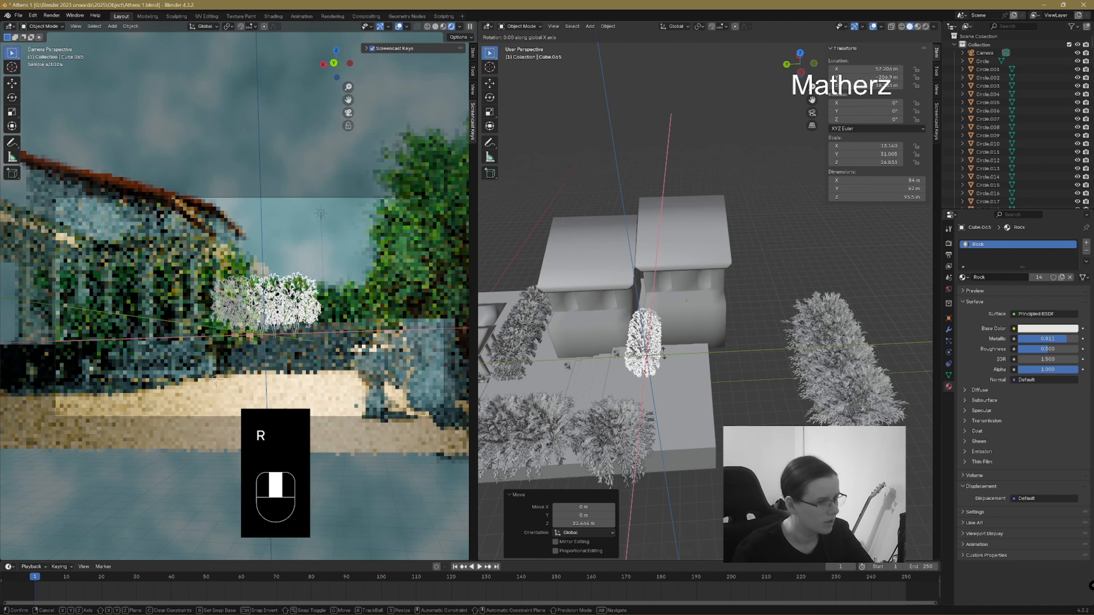
text(z)
text(9)
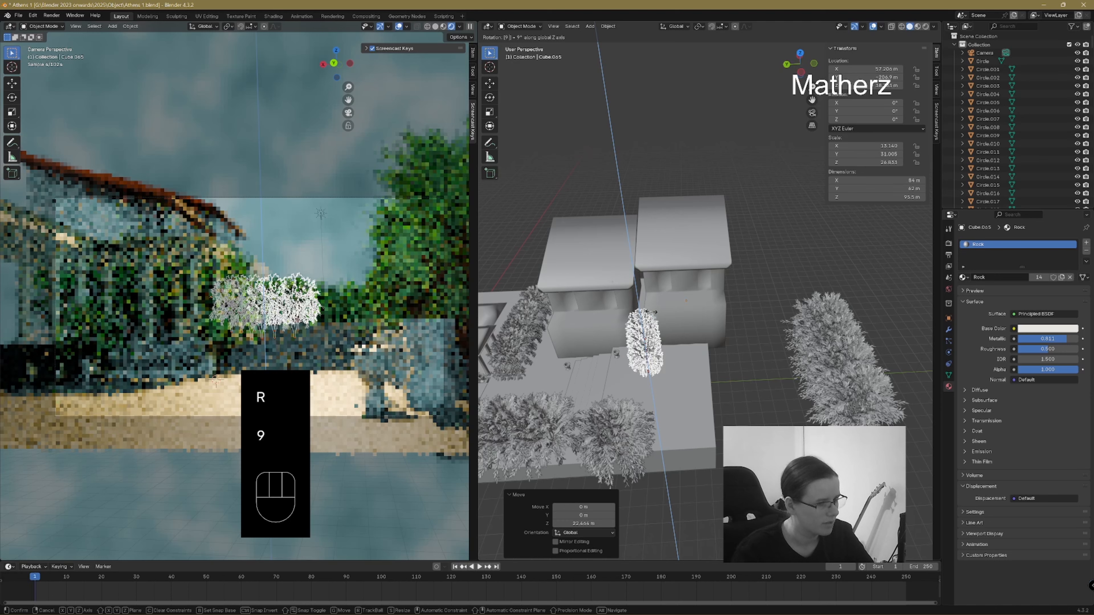
text(0)
click(653, 311)
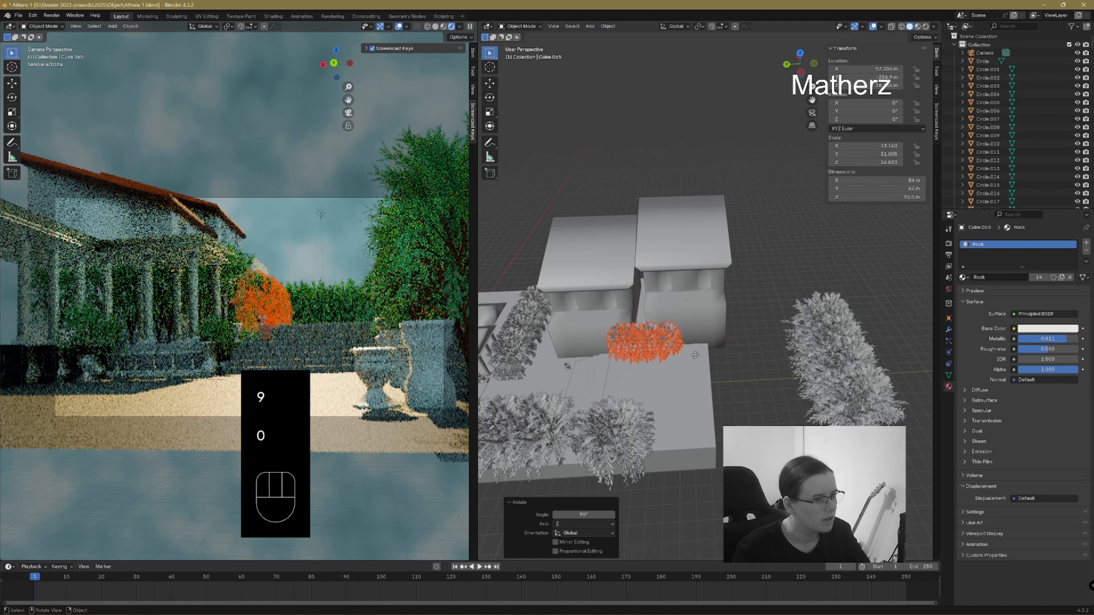
key(g)
key(y)
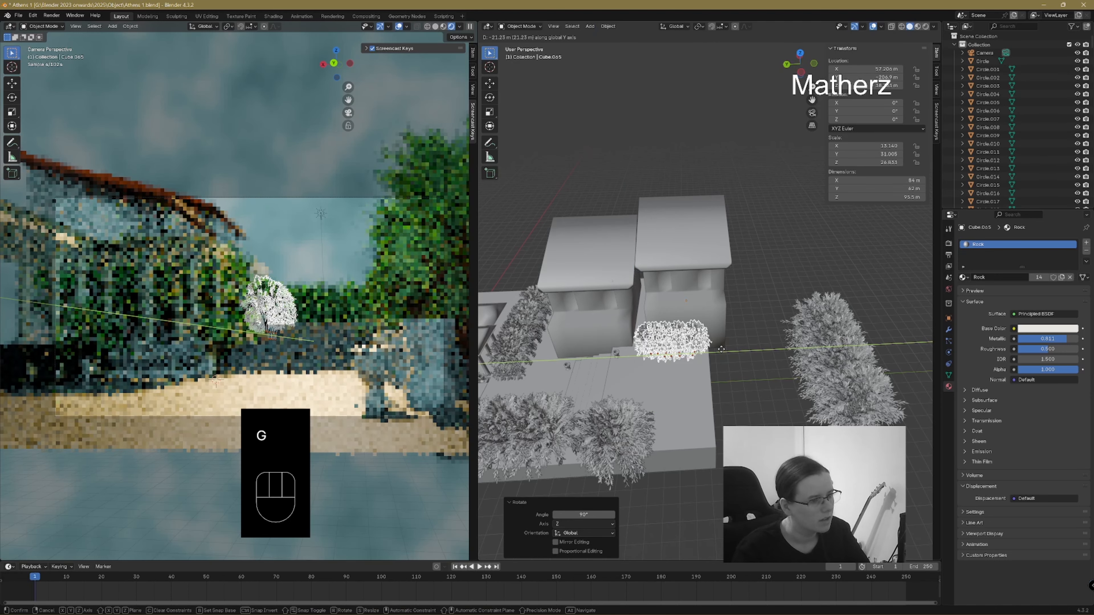
click(721, 349)
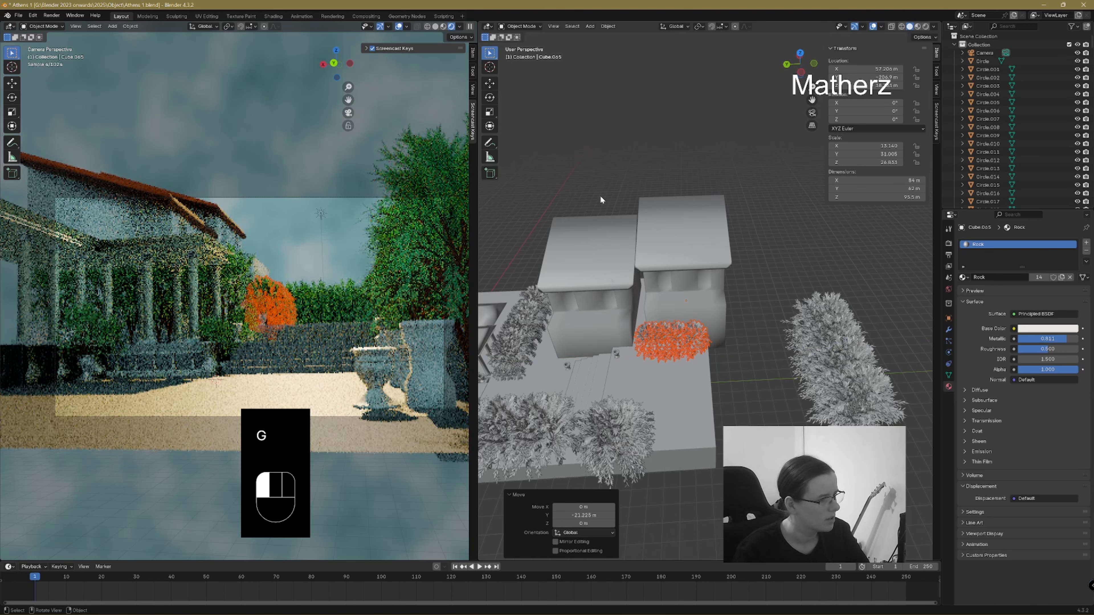
click(600, 195)
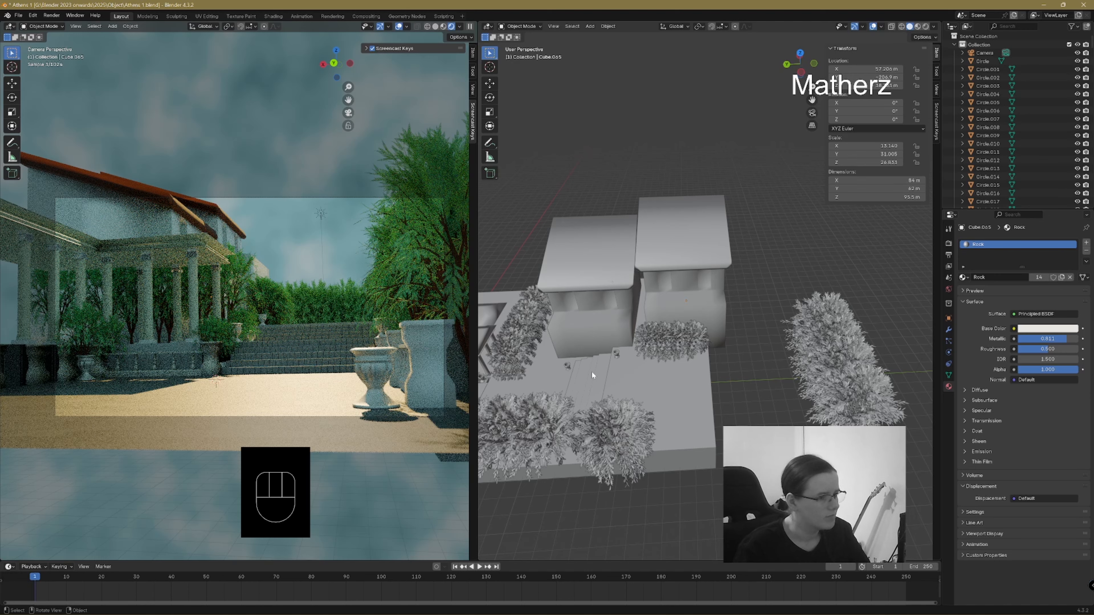
- Duplicate the row of trees behind the colonnade along Y and scale the copy down to about 0.203
middle_drag(592, 371, 626, 367)
shift+middle_drag(626, 366, 765, 343)
scroll(705, 384, up, 4)
mouse_move(706, 401)
shift+middle_down()
mouse_move(721, 373)
mouse_move(634, 249)
shift+middle_up()
scroll(721, 373, up, 3)
shift+drag(578, 126, 598, 169)
scroll(664, 244, down, 8)
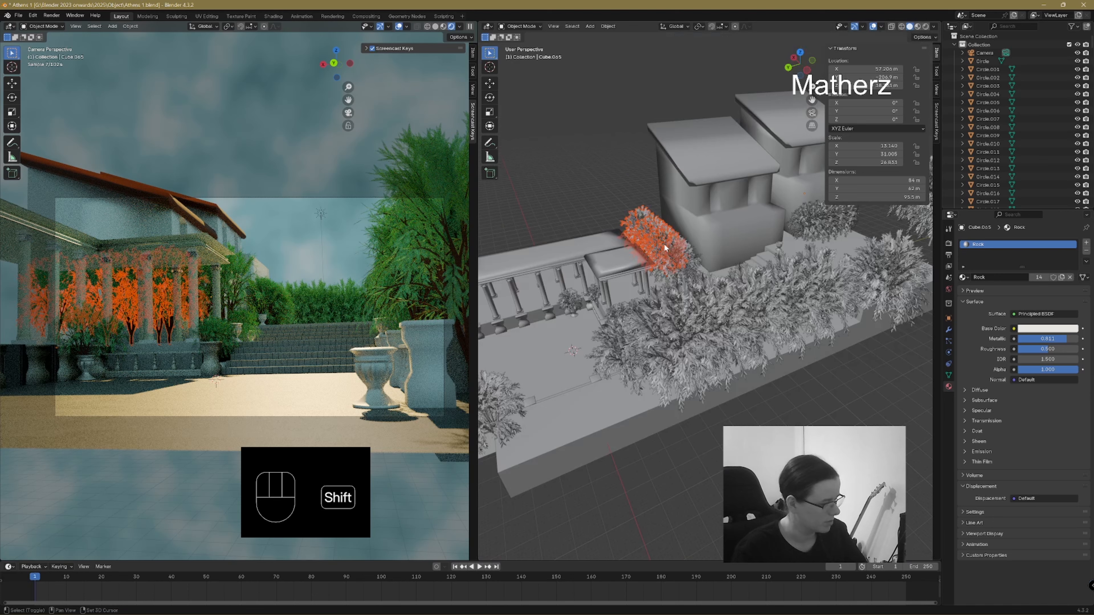
key(shift+d)
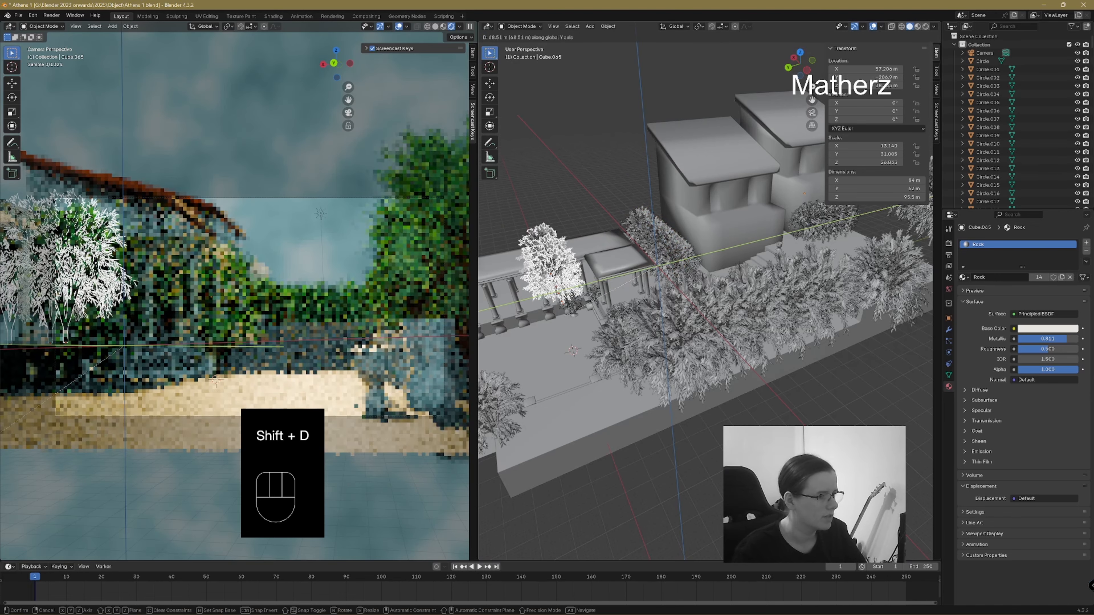
click(572, 296)
key(s)
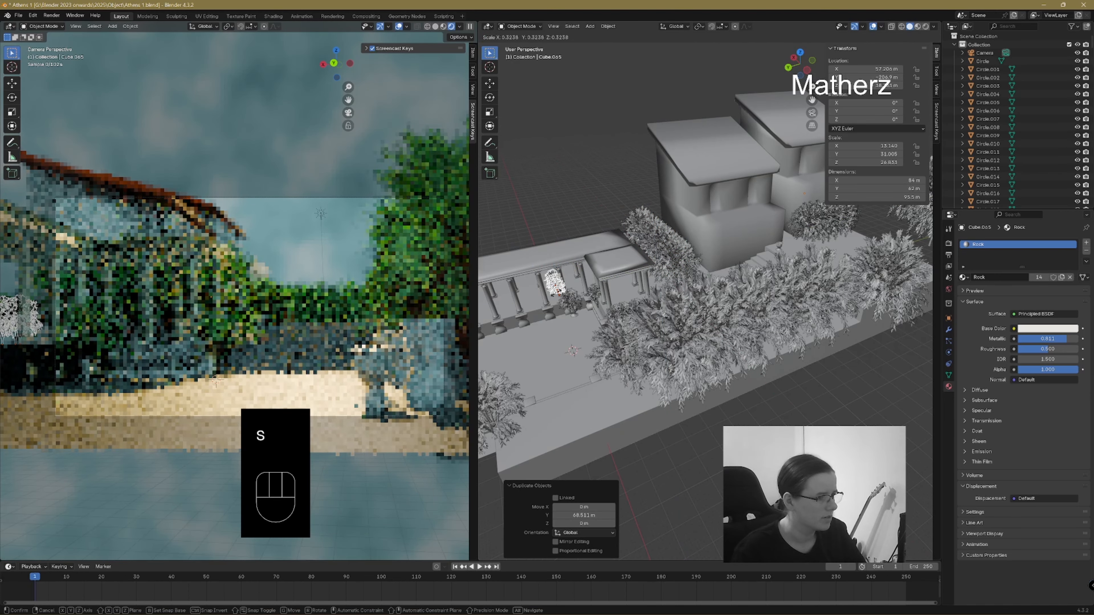
click(563, 305)
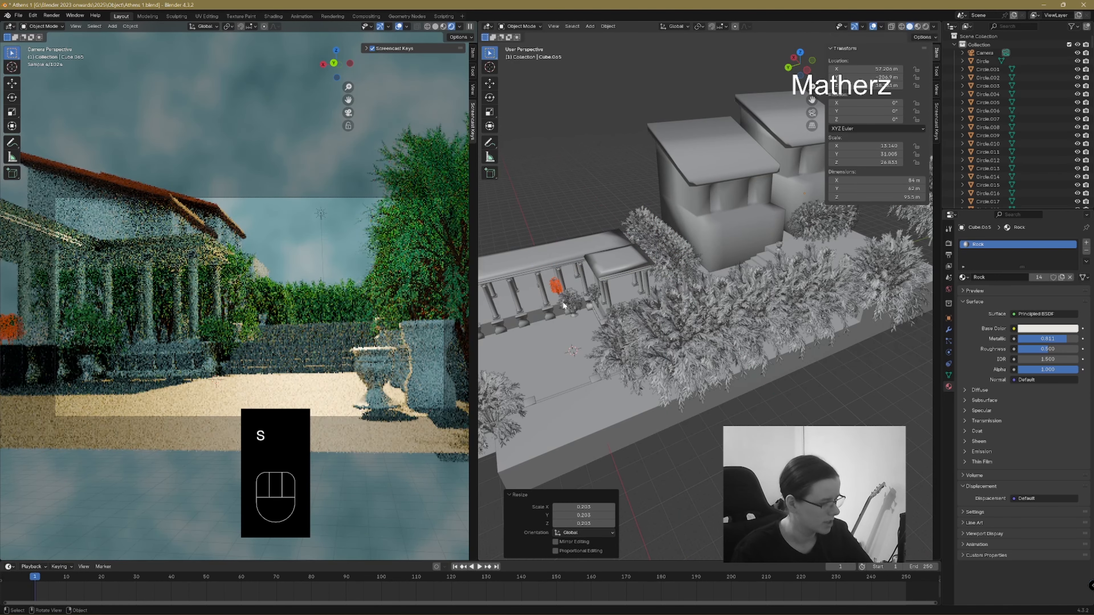
- Lower the small tree copy about 22.8 m along Z and raise it about 7.8 m toward the courtyard floor
key(g)
key(z)
click(578, 352)
scroll(571, 366, up, 6)
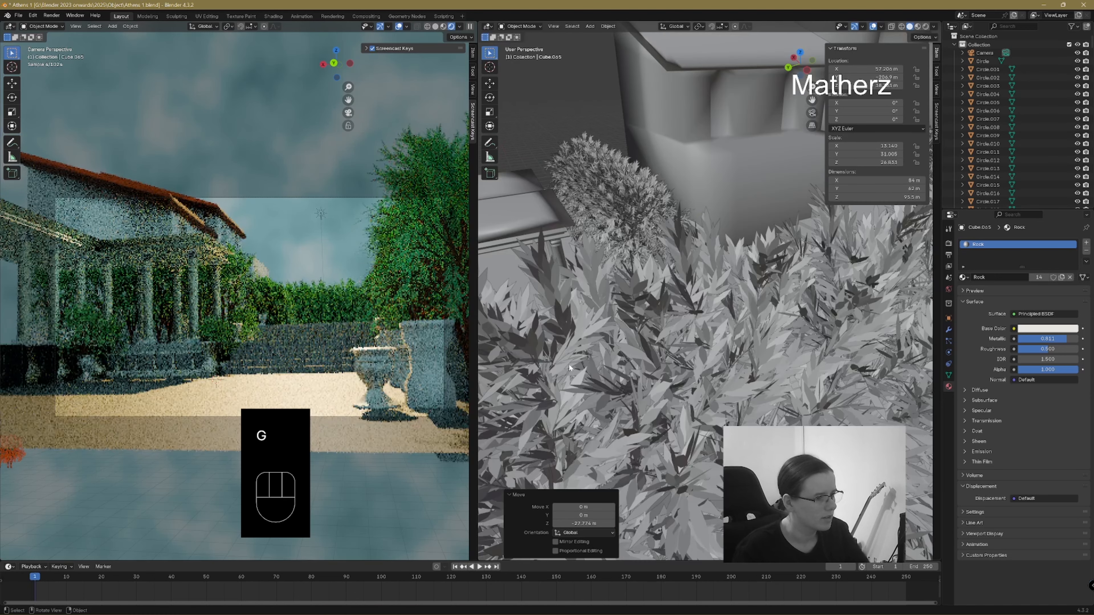
scroll(568, 363, down, 6)
shift+middle_drag(595, 408, 582, 416)
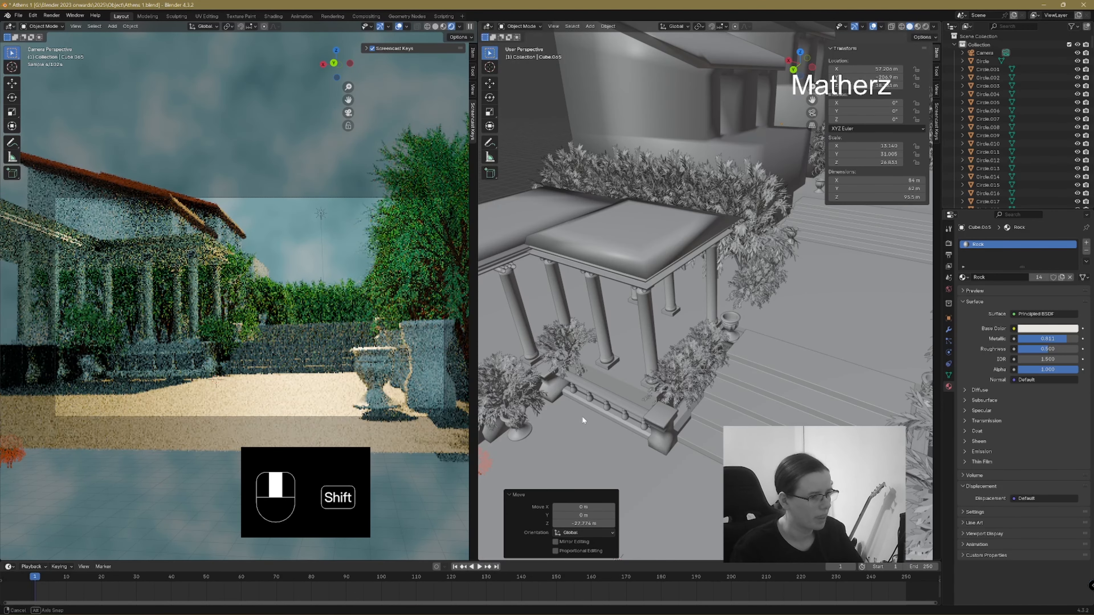
key(g)
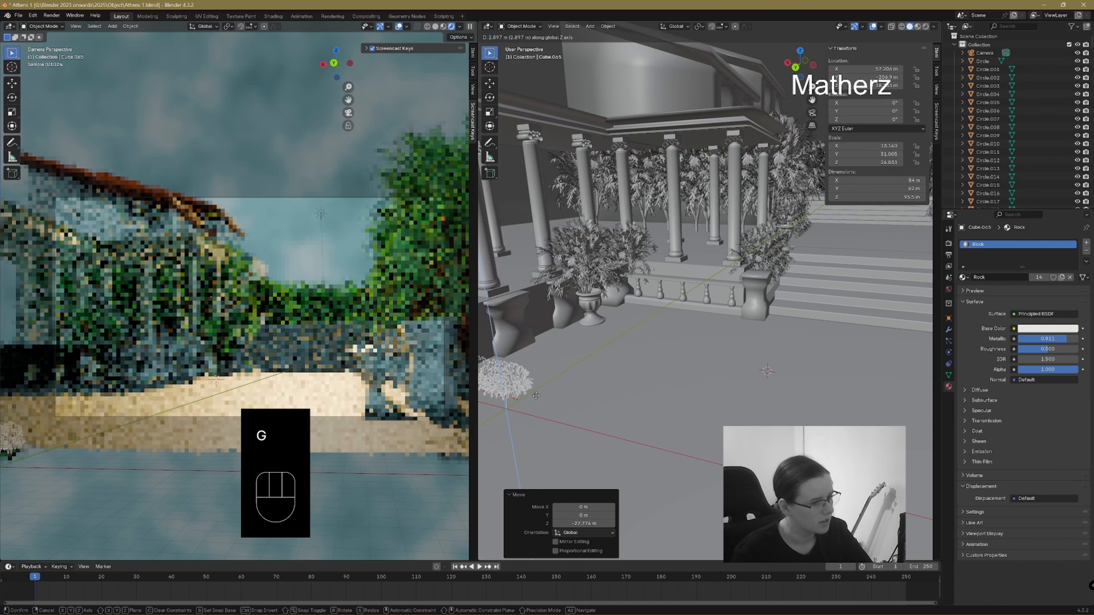
middle_drag(538, 405, 537, 377)
click(537, 375)
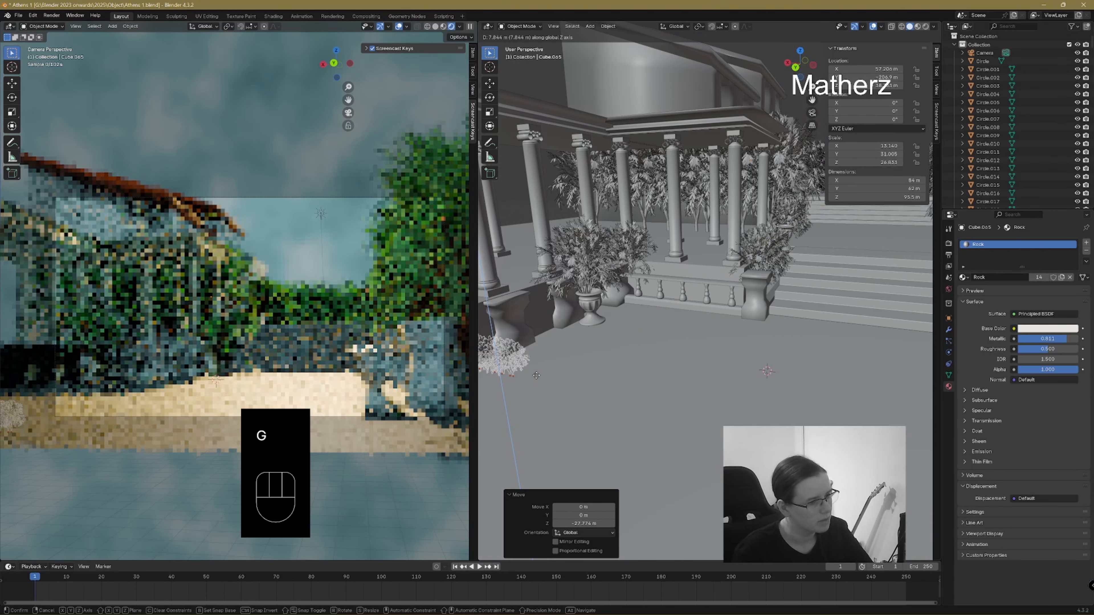
- Move the small tree copy about -43 m along X onto the open courtyard floor
key(g)
key(x)
click(723, 407)
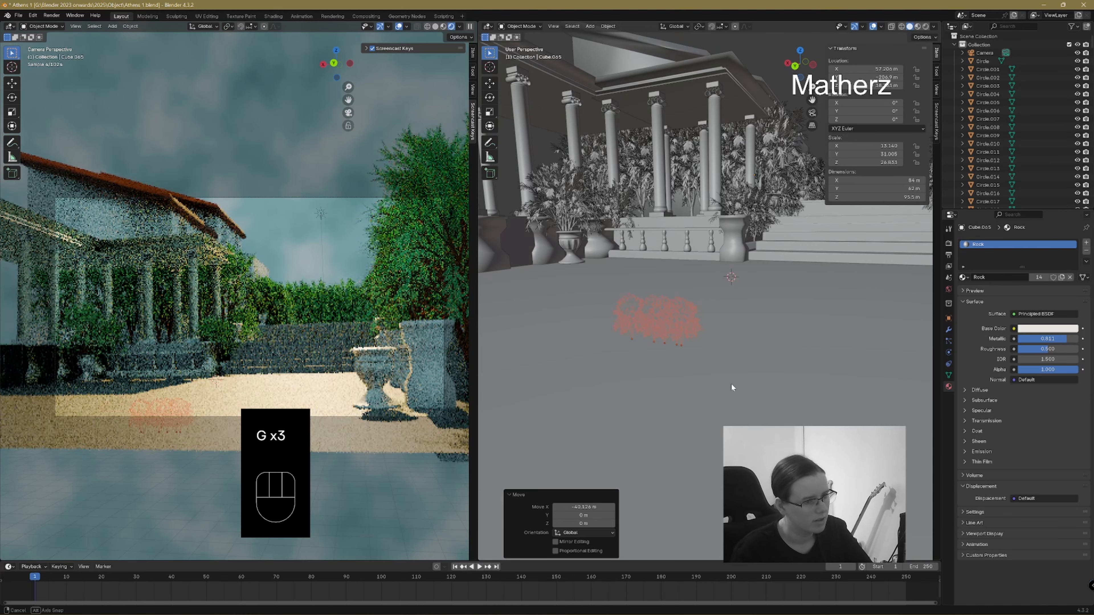
- Raise the small tree copy about 4 m along Z and move it about -17.9 m along Y toward the balustrade
middle_drag(731, 384, 684, 429)
key(g)
key(z)
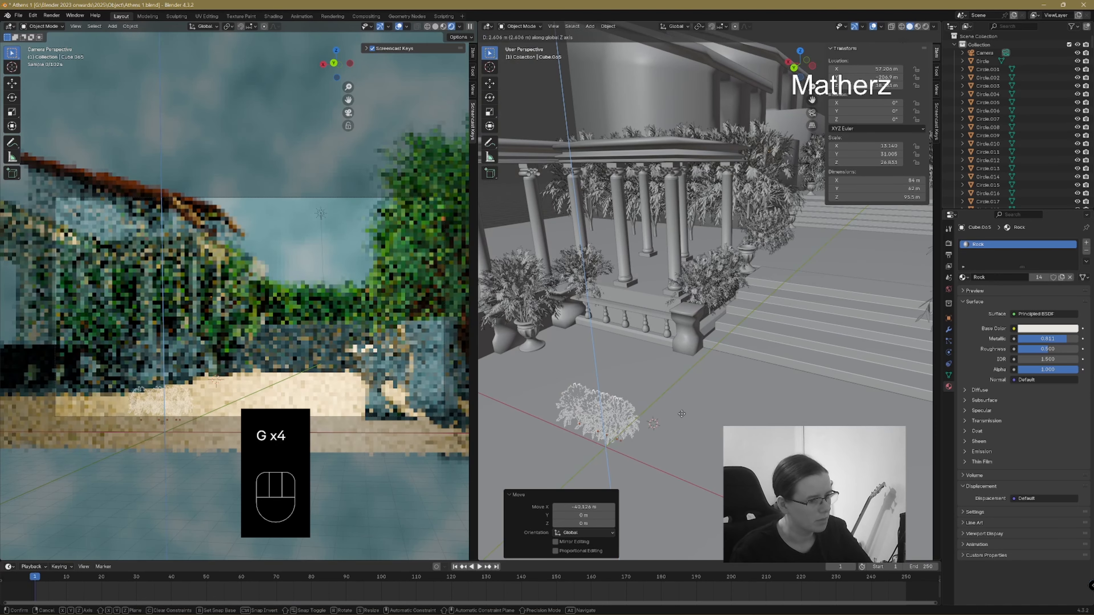
click(682, 413)
key(g)
key(y)
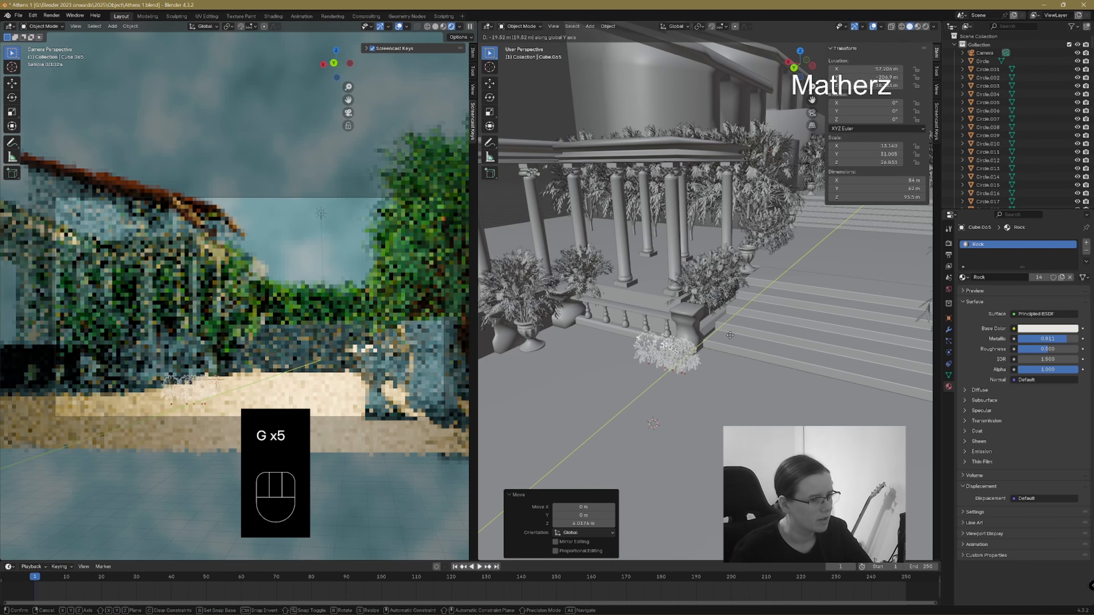
click(725, 341)
- Scale the small tree copy down to about 0.405 and raise it about 4.4 m along Z
key(s)
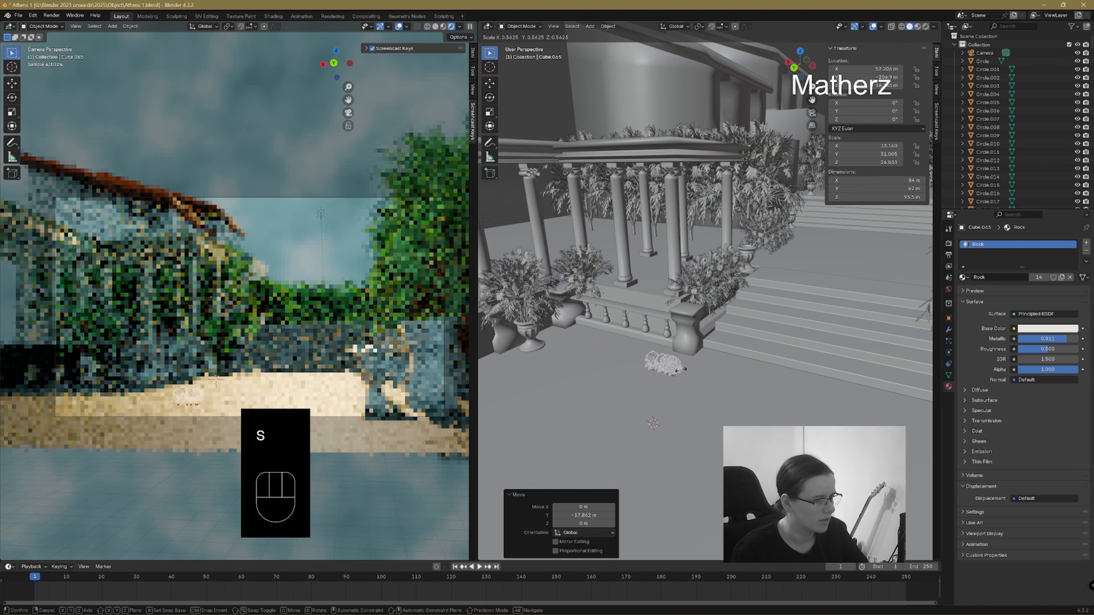
click(667, 378)
key(g)
key(z)
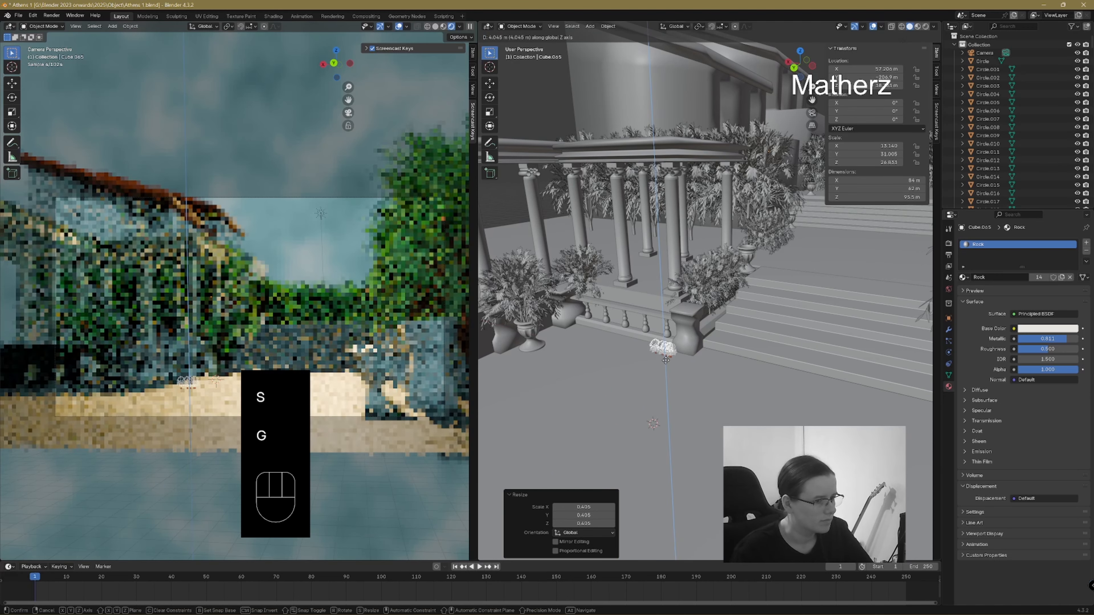
click(666, 362)
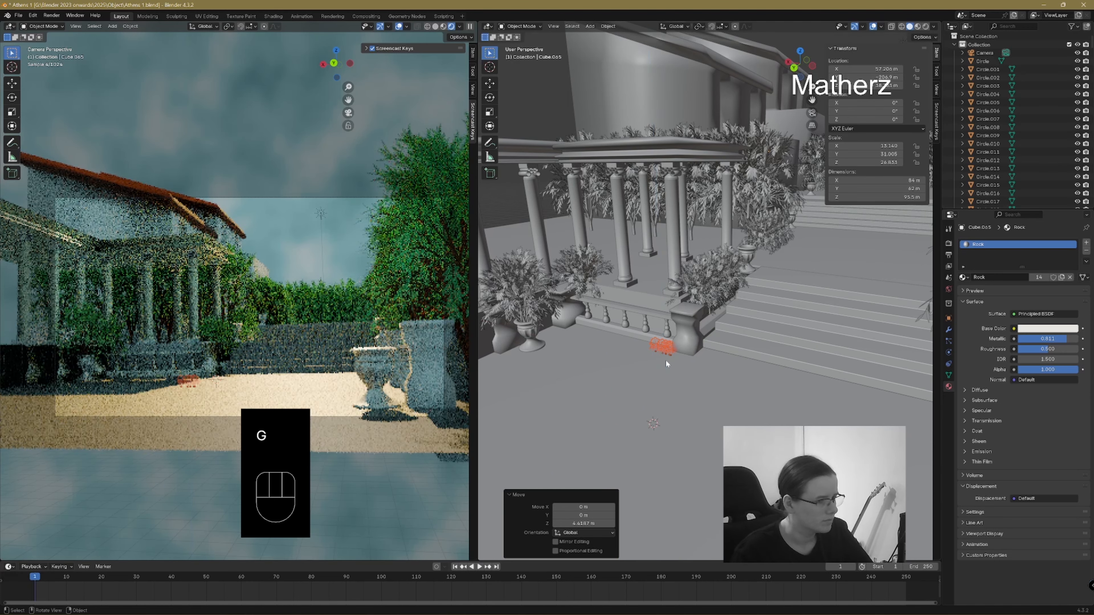
- Move the shrunken tree copy about 15.9 m along X in front of the balustrade and raise it slightly along Z
mouse_move(666, 360)
middle_down()
mouse_move(626, 345)
mouse_move(679, 373)
middle_up()
key(g)
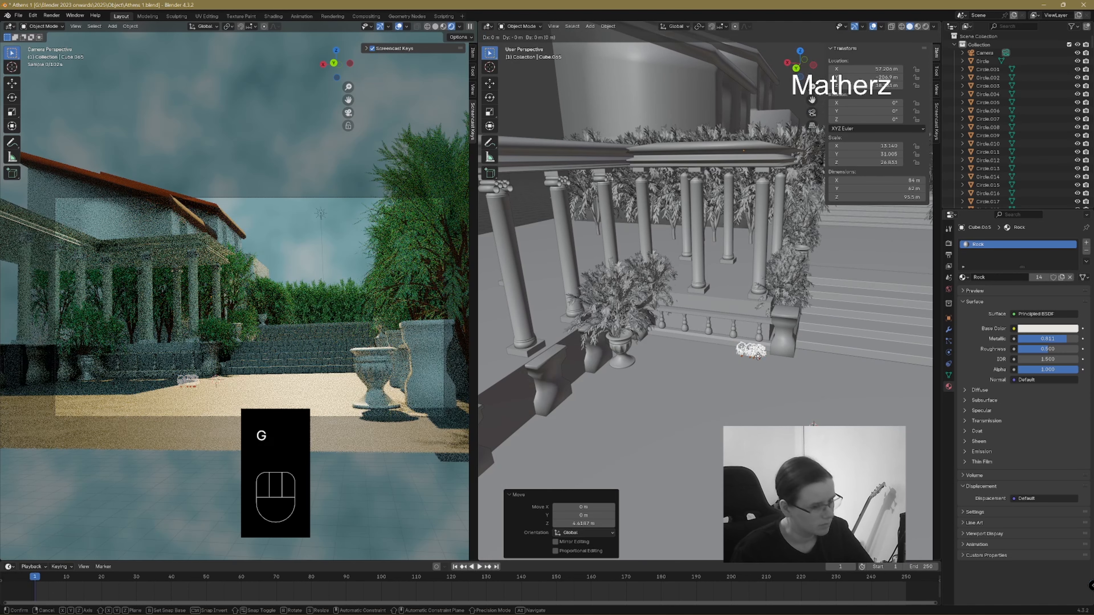
key(x)
click(684, 346)
key(g)
key(z)
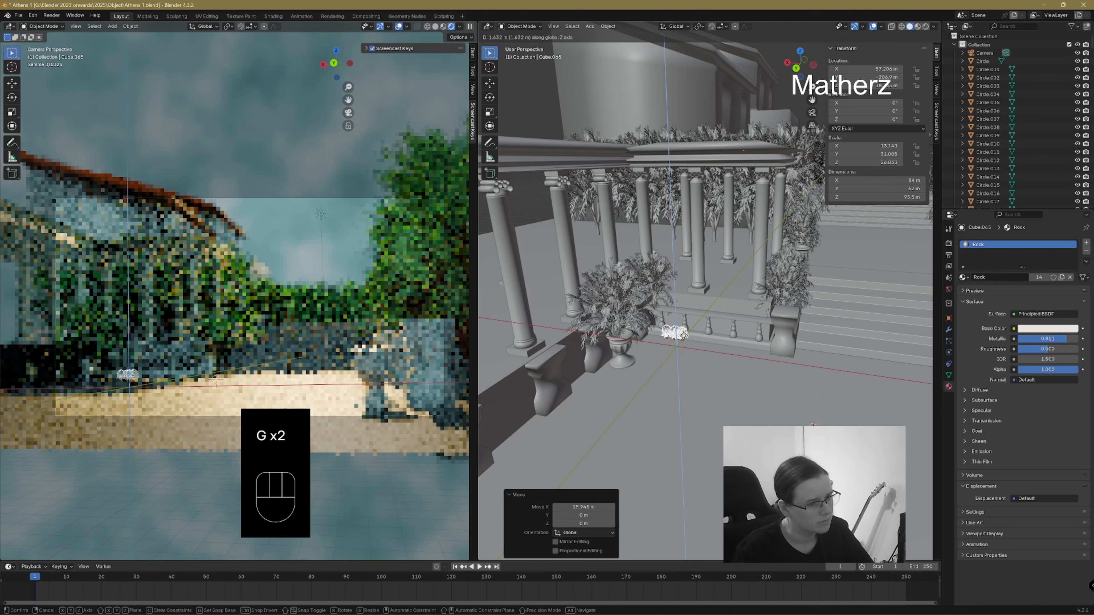
- Lower the selected small cluster in front of the balustrade about 0.6 m and duplicate it about 5.8 m along X
click(687, 344)
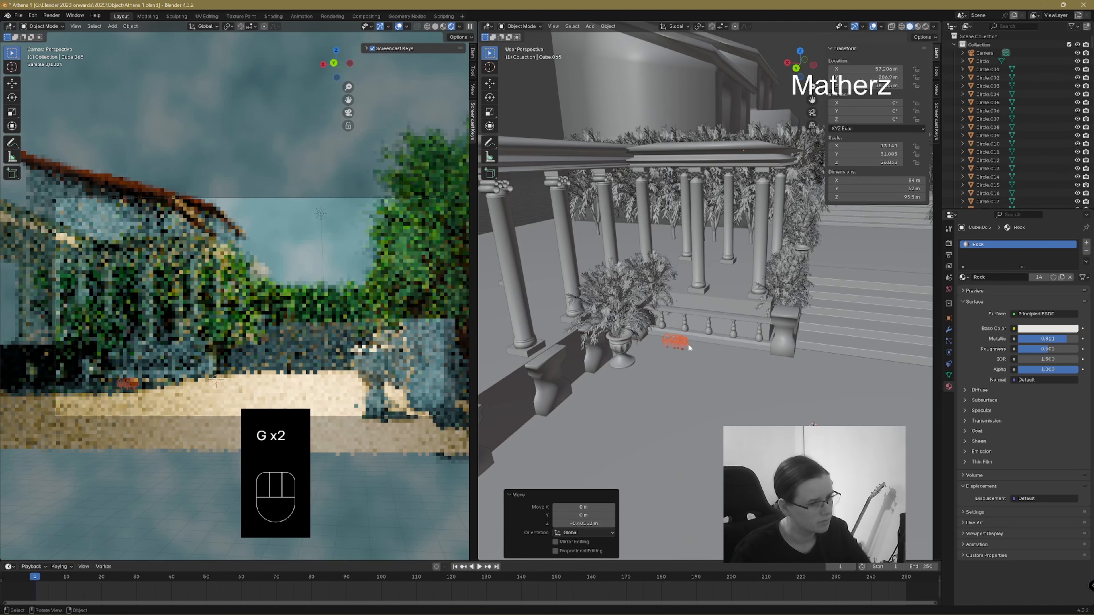
key(shift)
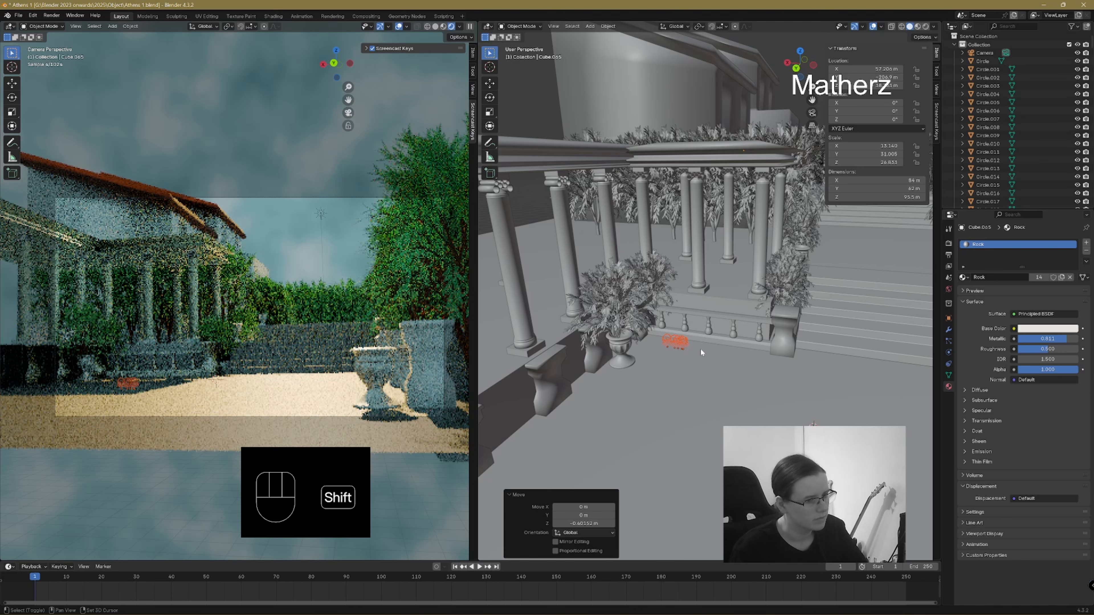
key(shift+d)
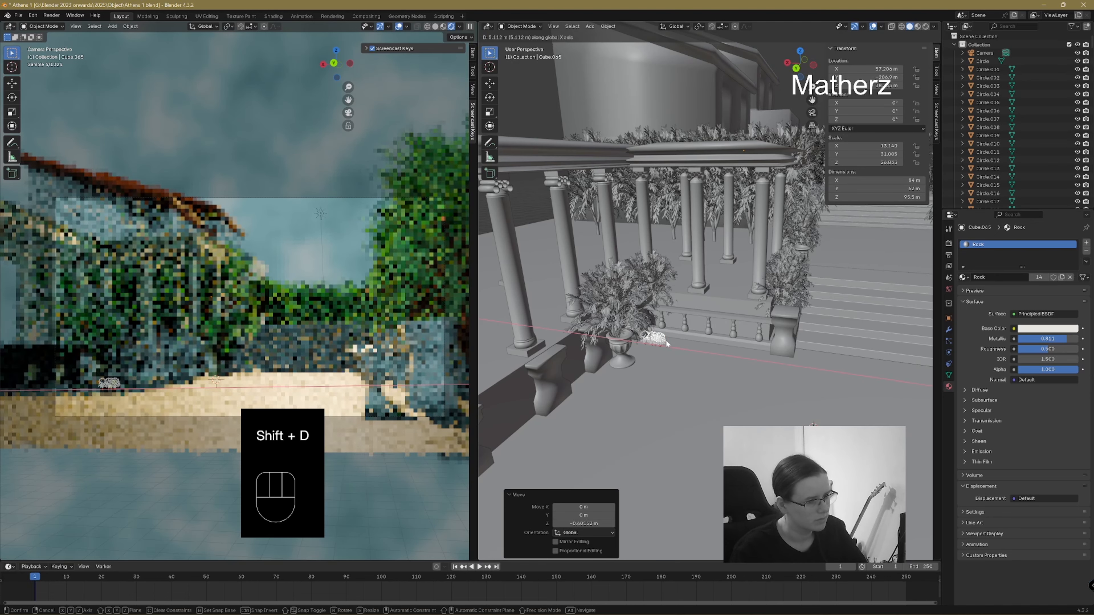
click(666, 339)
- Duplicate the cluster twice more along X, offsetting the copies by about -2.9 m and -4.7 m
key(shift)
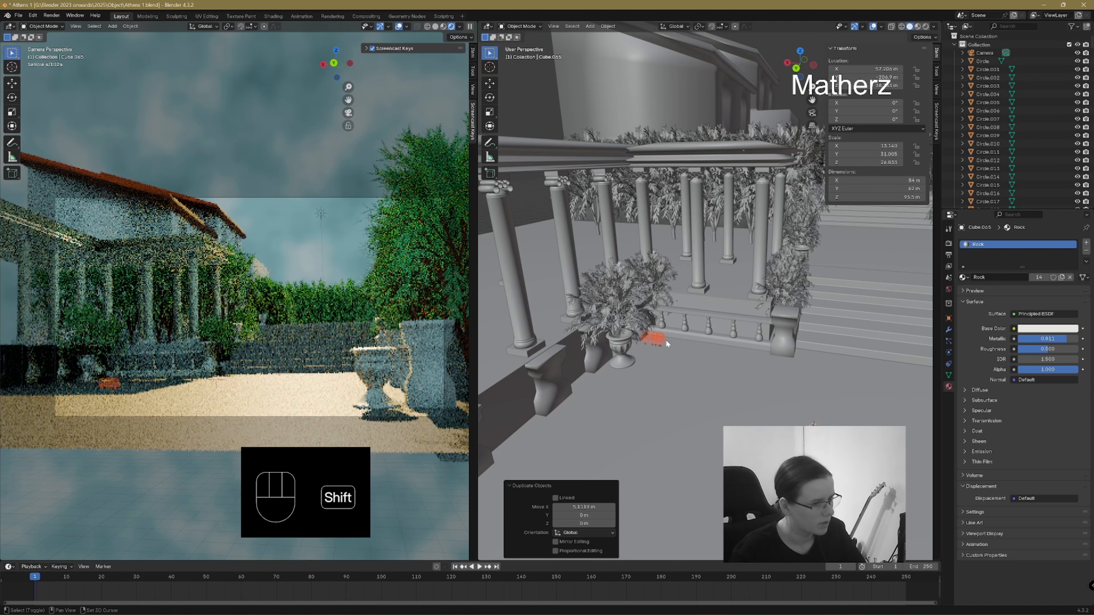
key(shift+d)
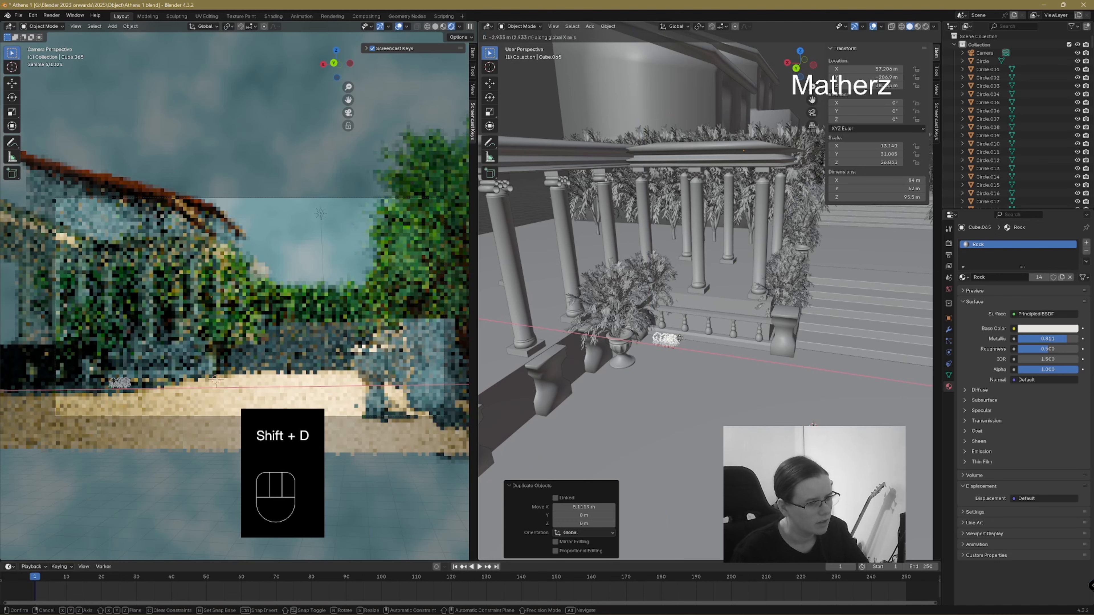
click(680, 341)
key(shift)
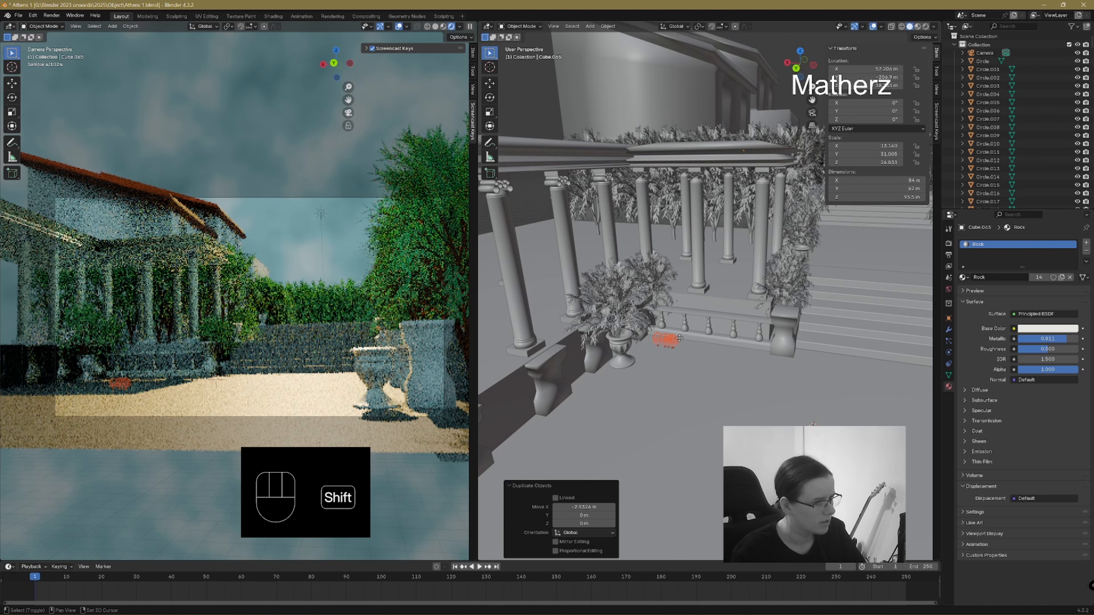
key(shift+d)
click(695, 340)
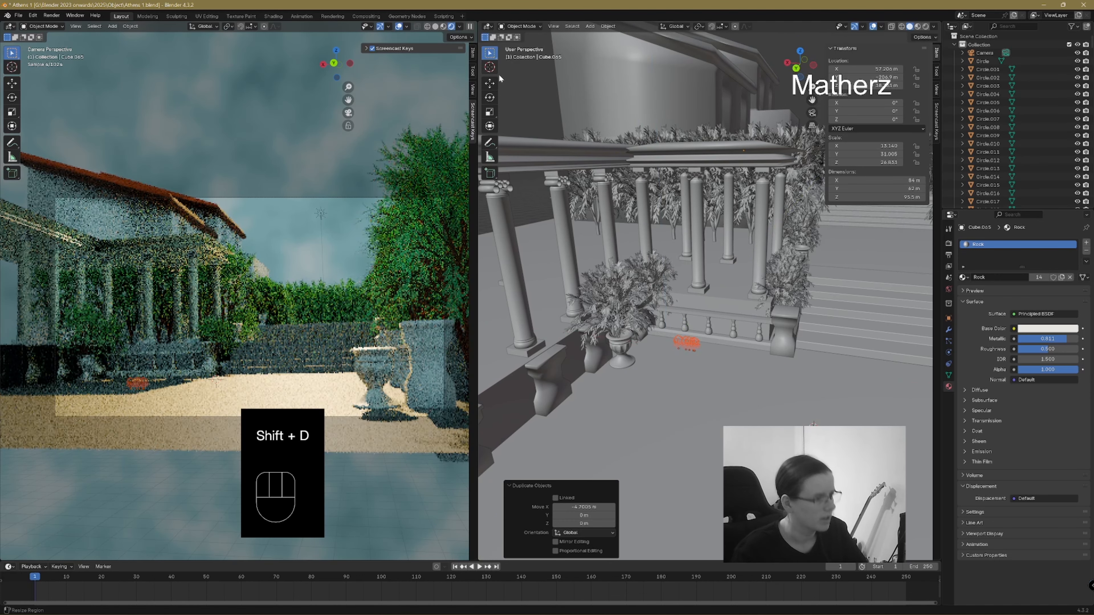
- Set the camera view to solid shading and duplicate the cluster along X twice in front of the balustrade
click(435, 26)
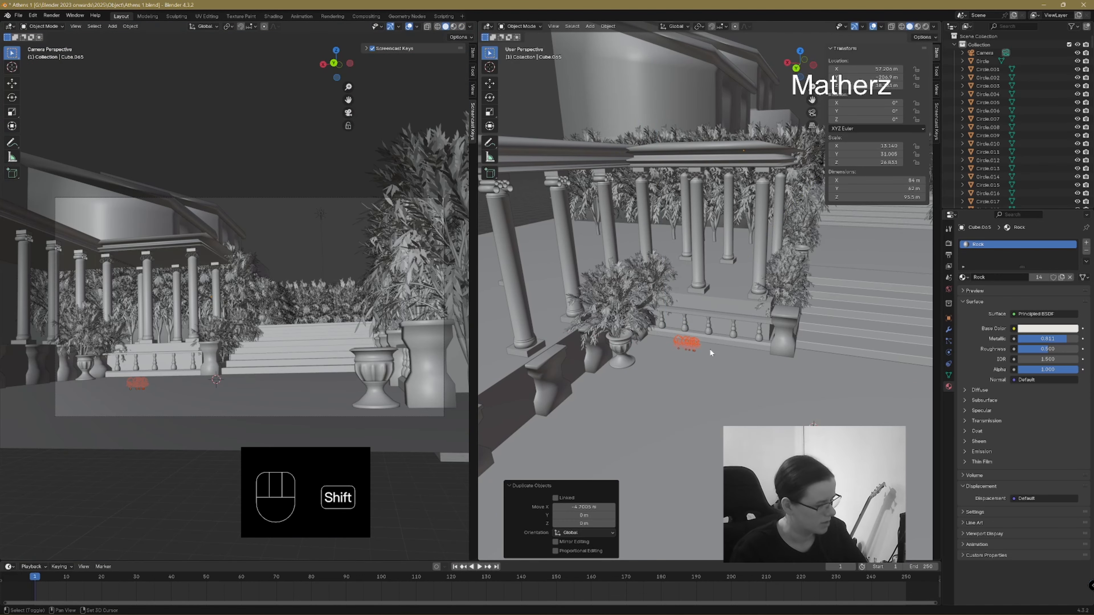
key(shift+d)
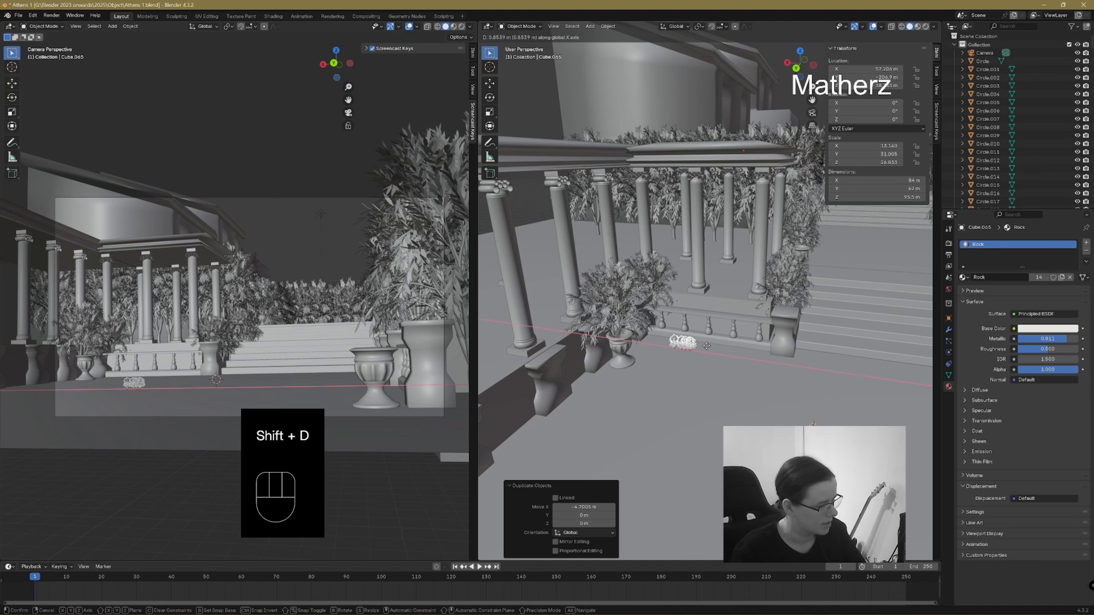
click(706, 345)
key(shift+d)
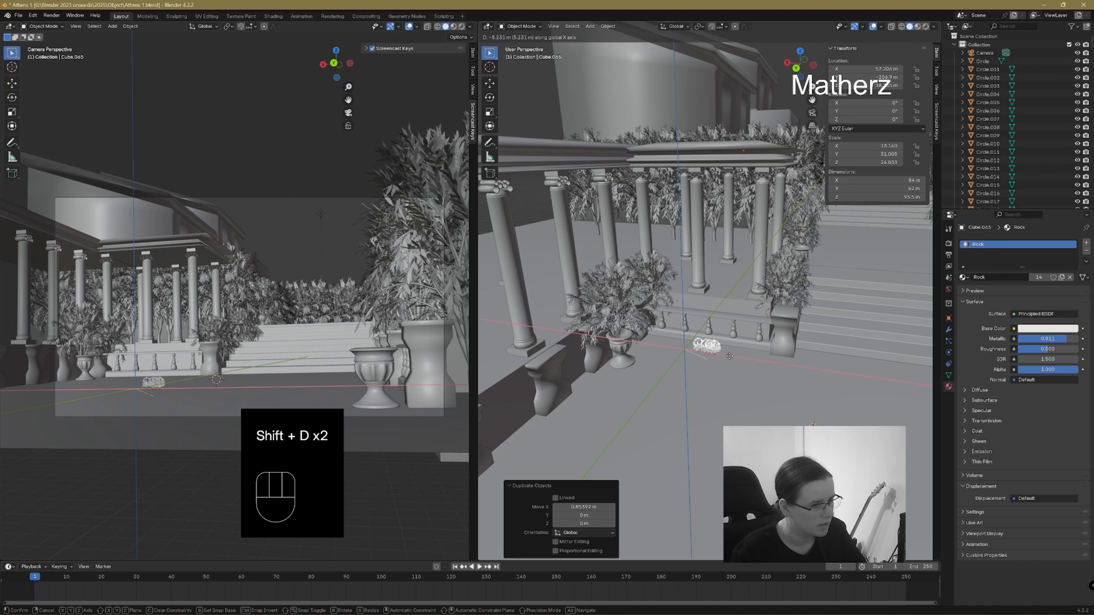
click(687, 340)
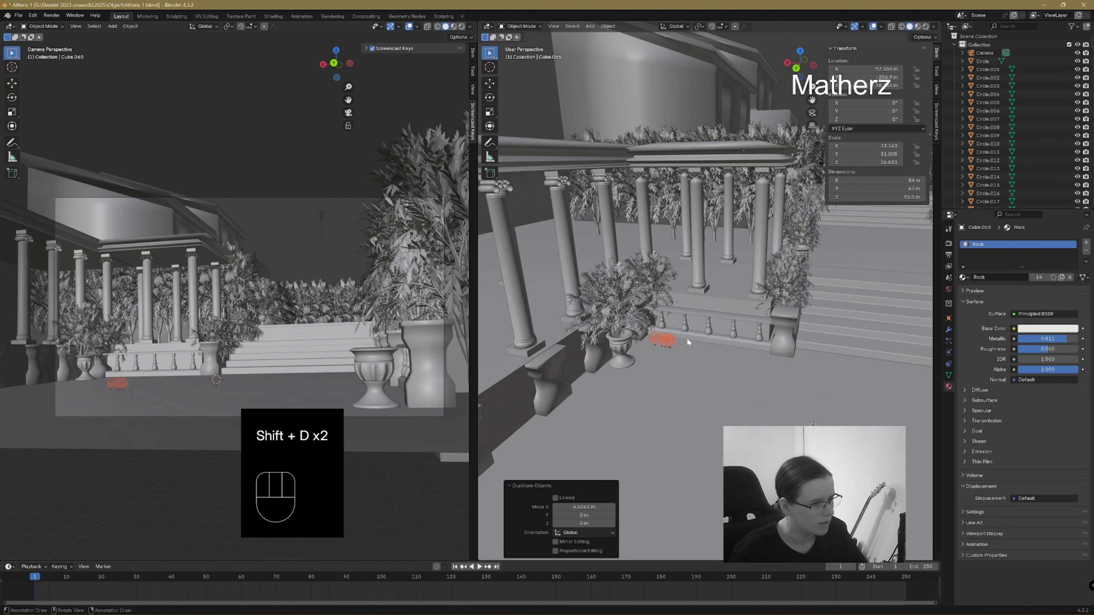
- Raise the newest cluster about 0.66 m along Z and duplicate it about -7.2 m along X
key(g)
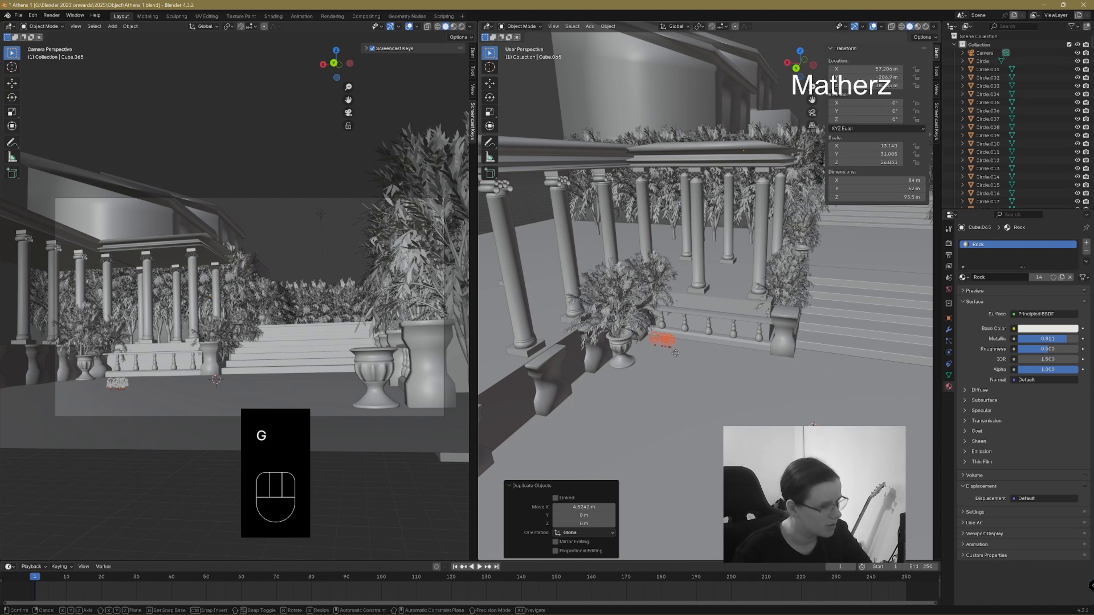
key(z)
click(676, 350)
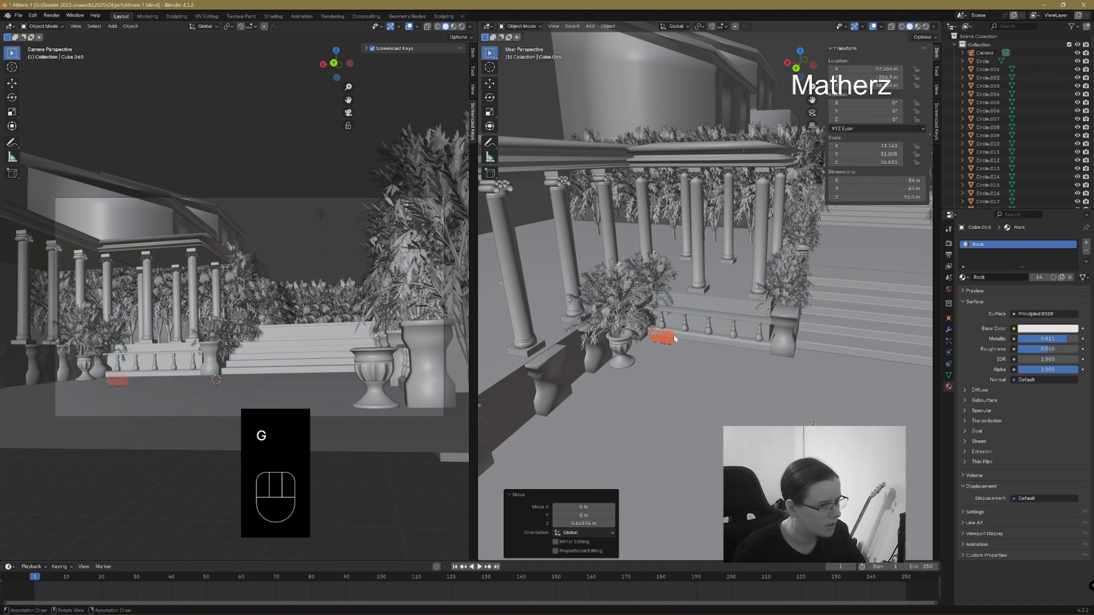
key(shift+d)
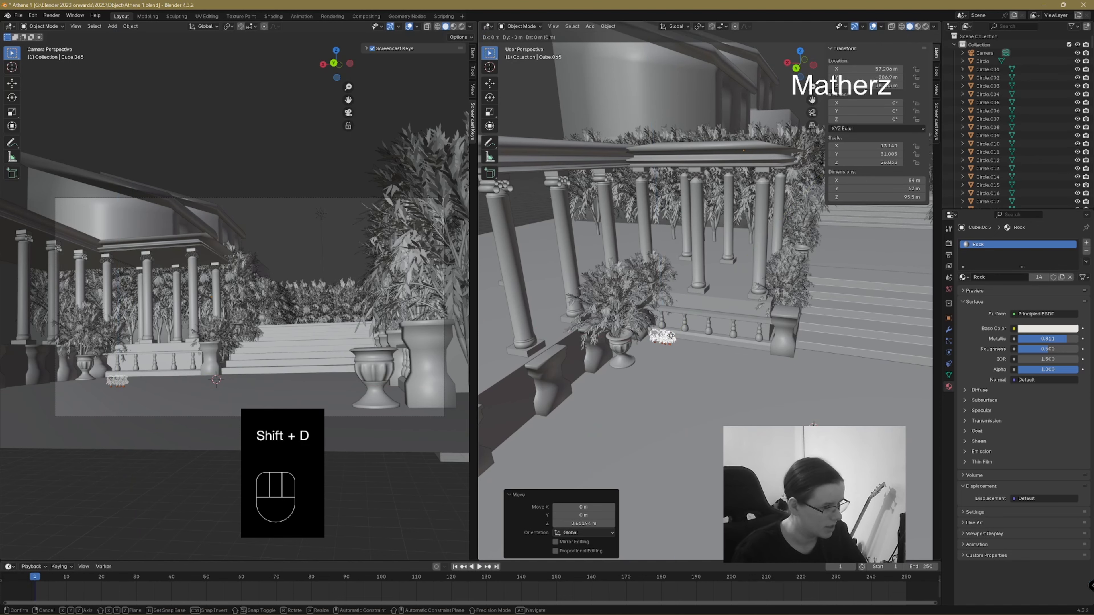
key(x)
click(703, 348)
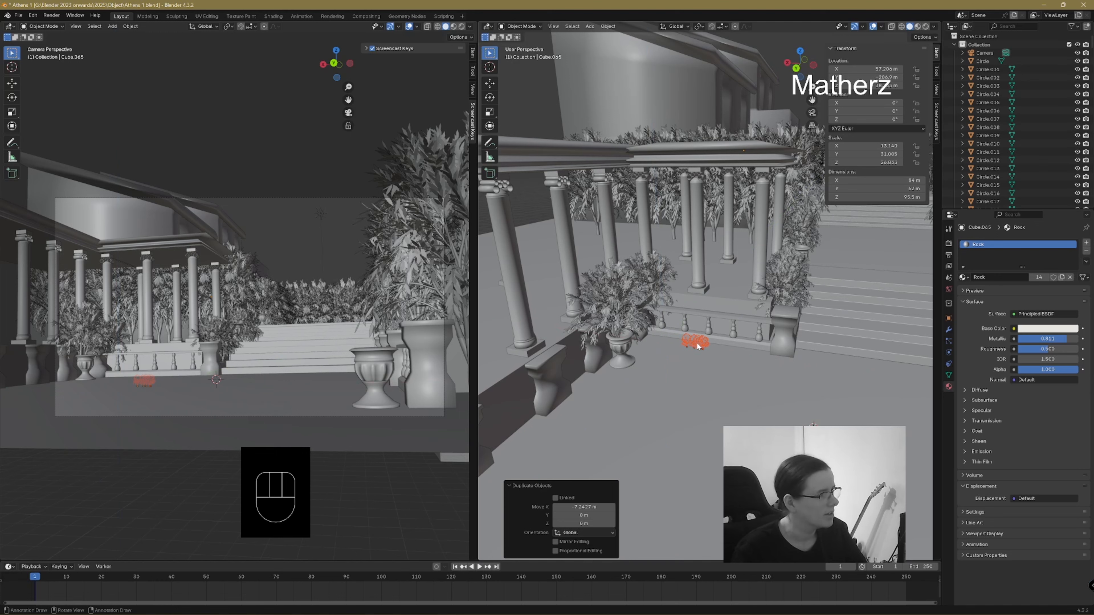
- Switch the modelling view to wireframe and box-select the clusters in front of the balustrade
click(698, 346)
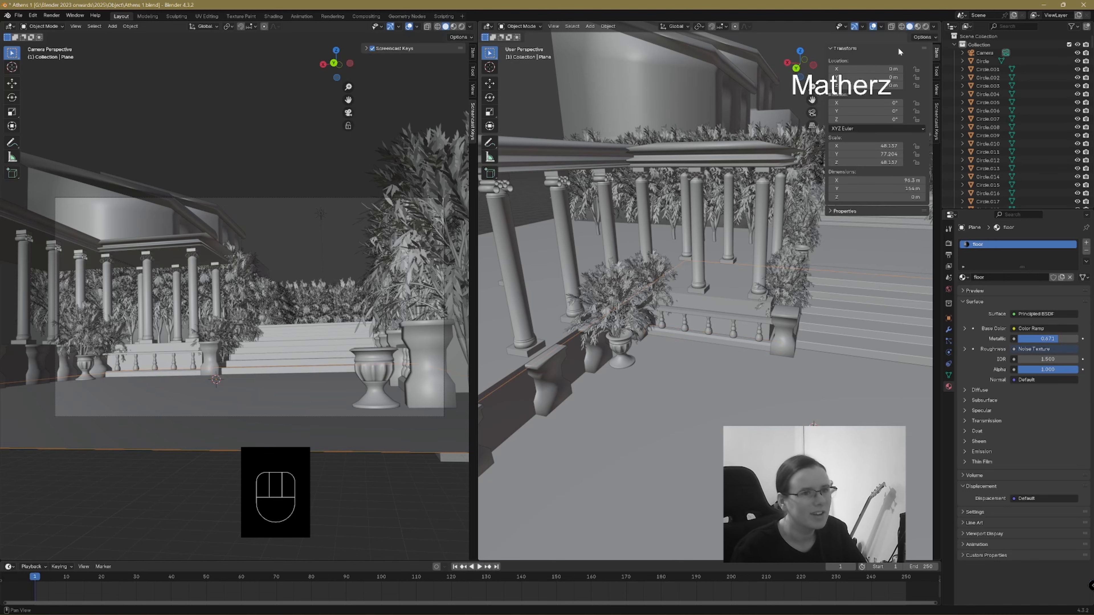
click(901, 26)
drag(673, 343, 689, 351)
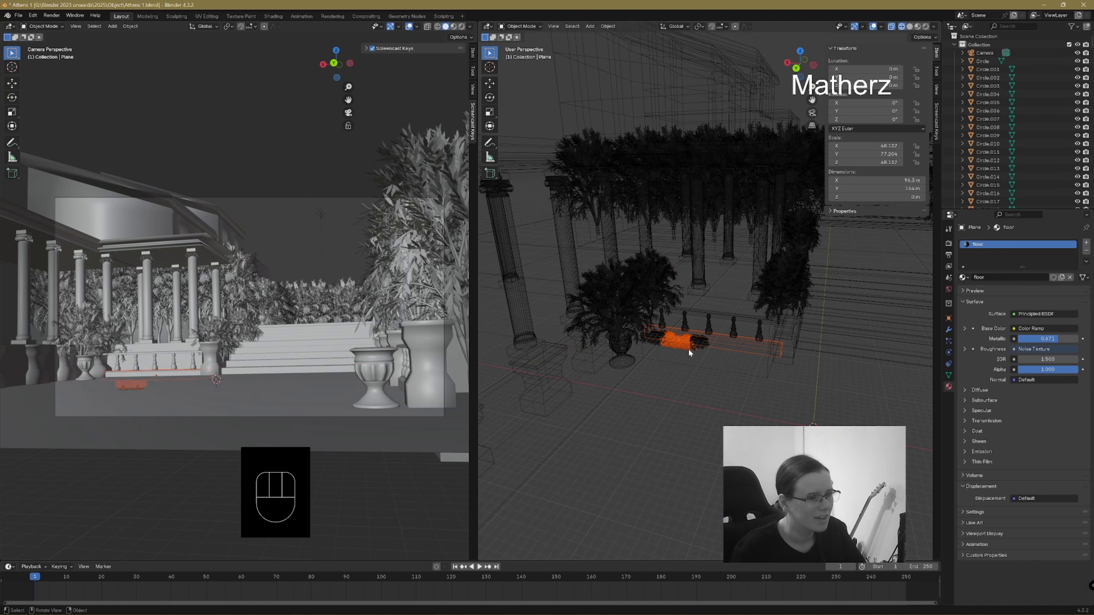
key(g)
key(z)
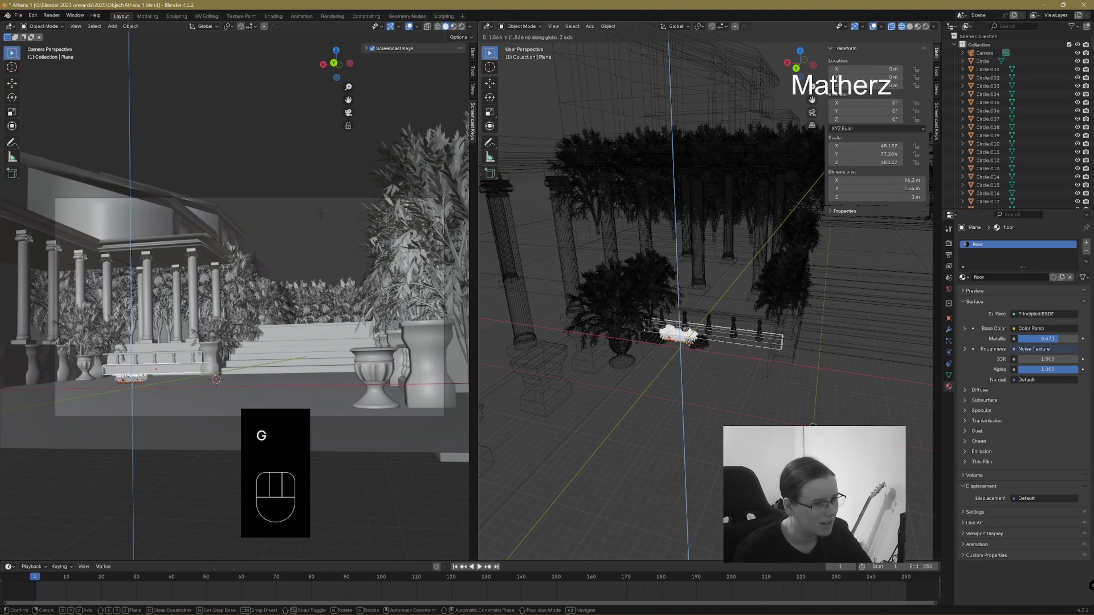
click(690, 345)
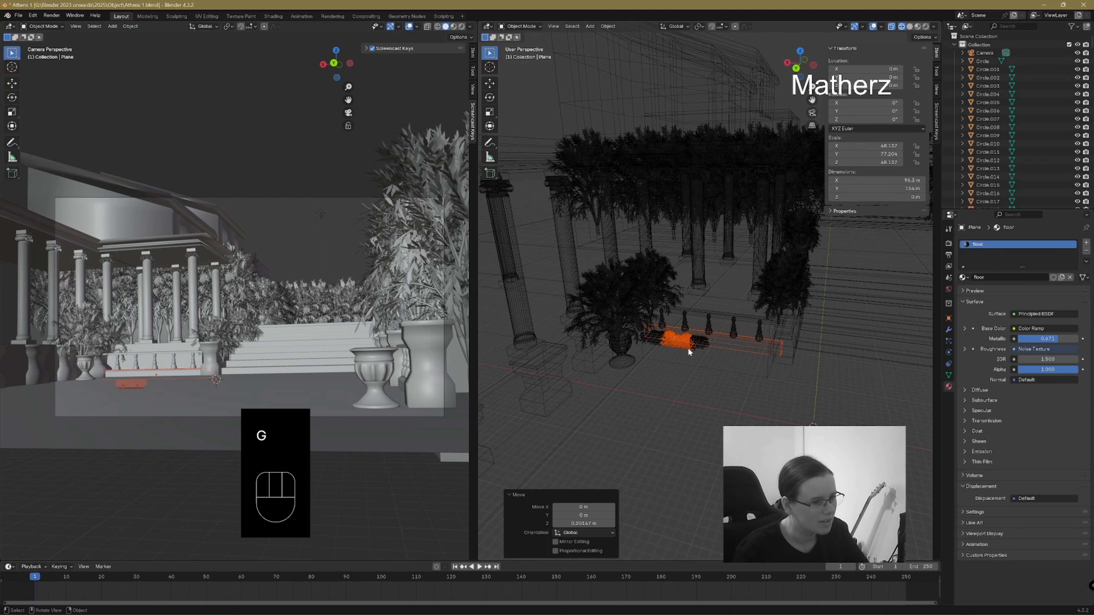
key(ctrl+z)
- Remove the balustrade base from the selection and raise the remaining clusters about 1.9 m along Z
shift+click(751, 351)
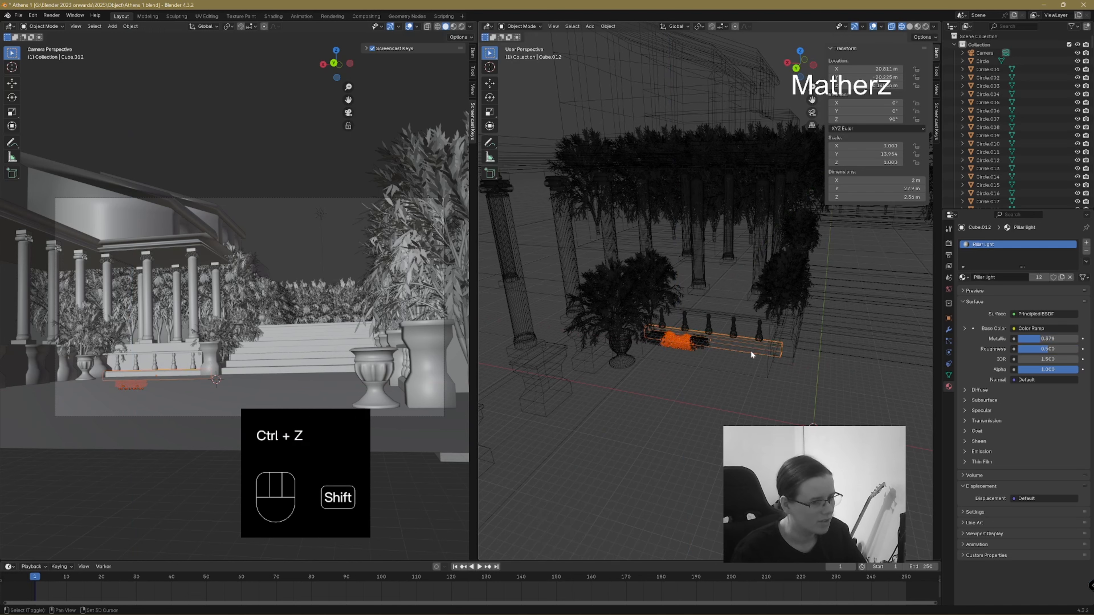
shift+click(750, 351)
key(g)
key(z)
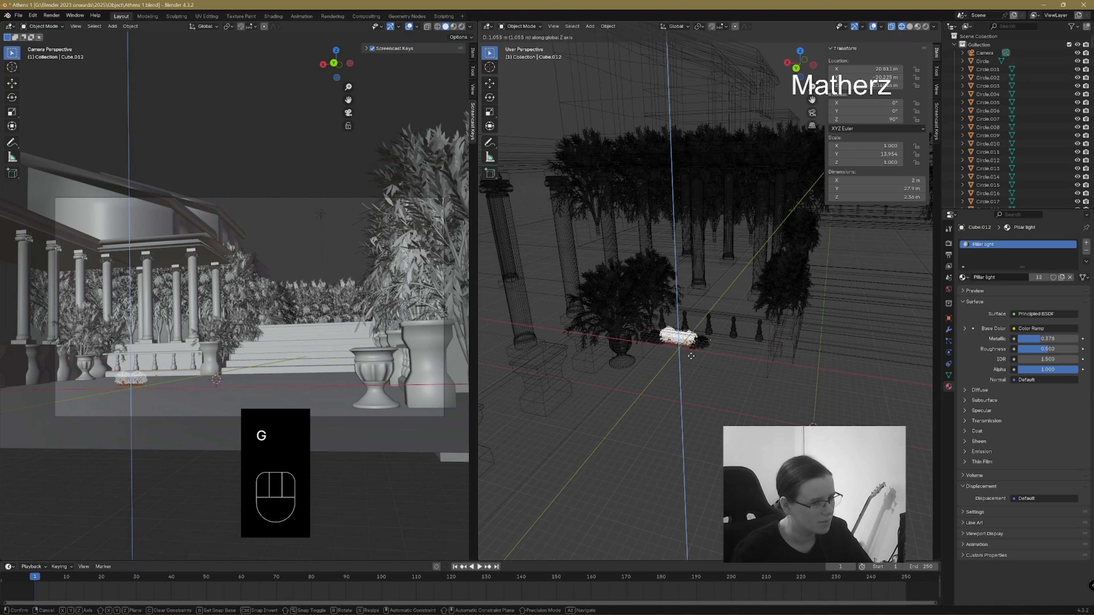
click(691, 352)
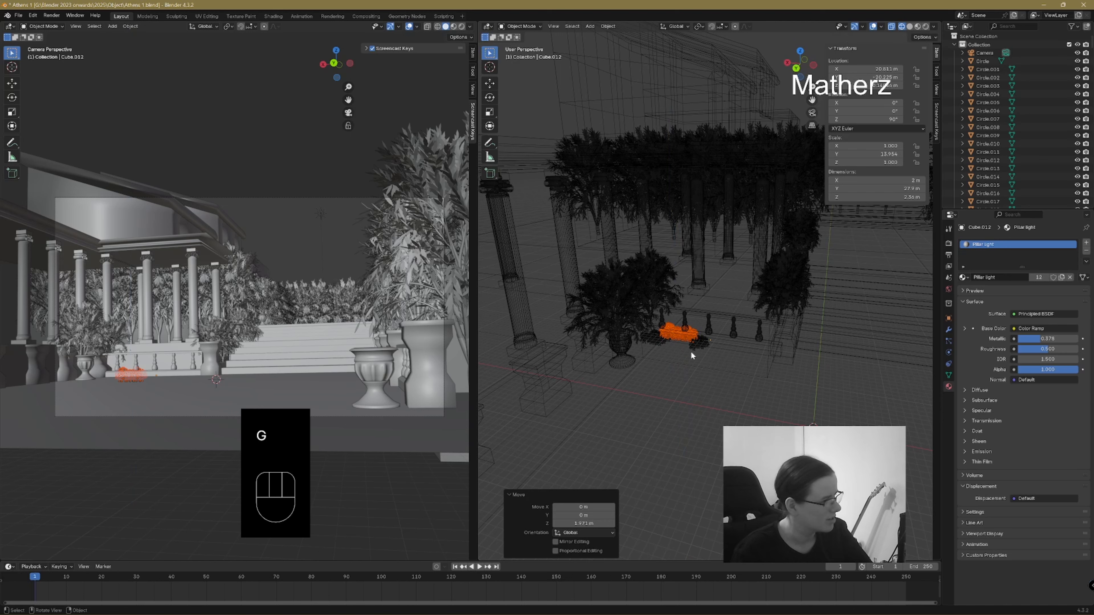
- Scale the raised clusters up by about 1.6, deselect them, and set the camera view to rendered shading
key(s)
click(703, 355)
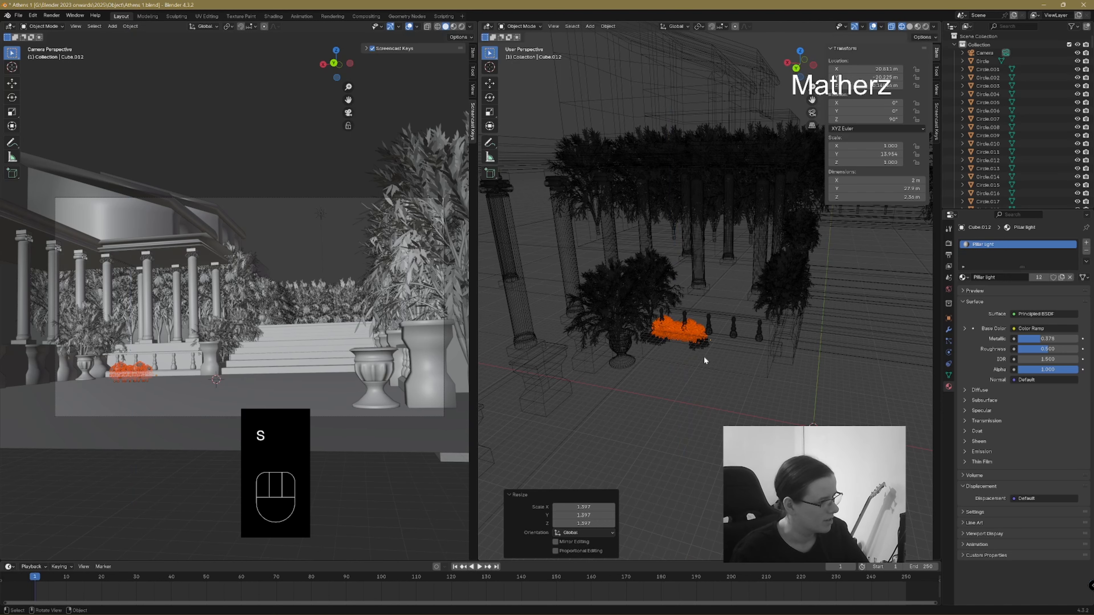
click(528, 120)
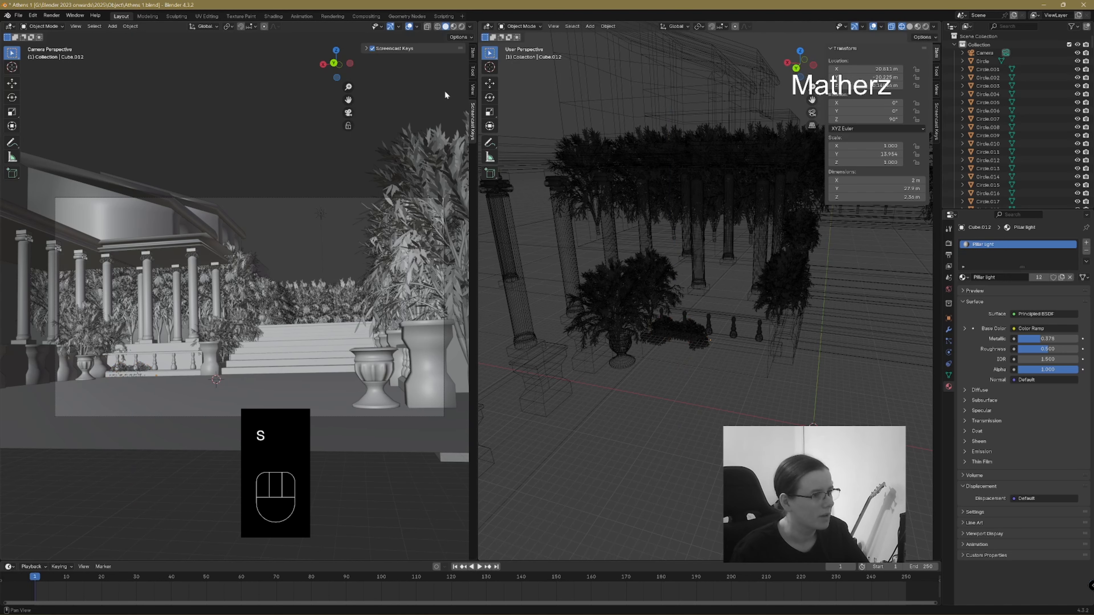
click(462, 26)
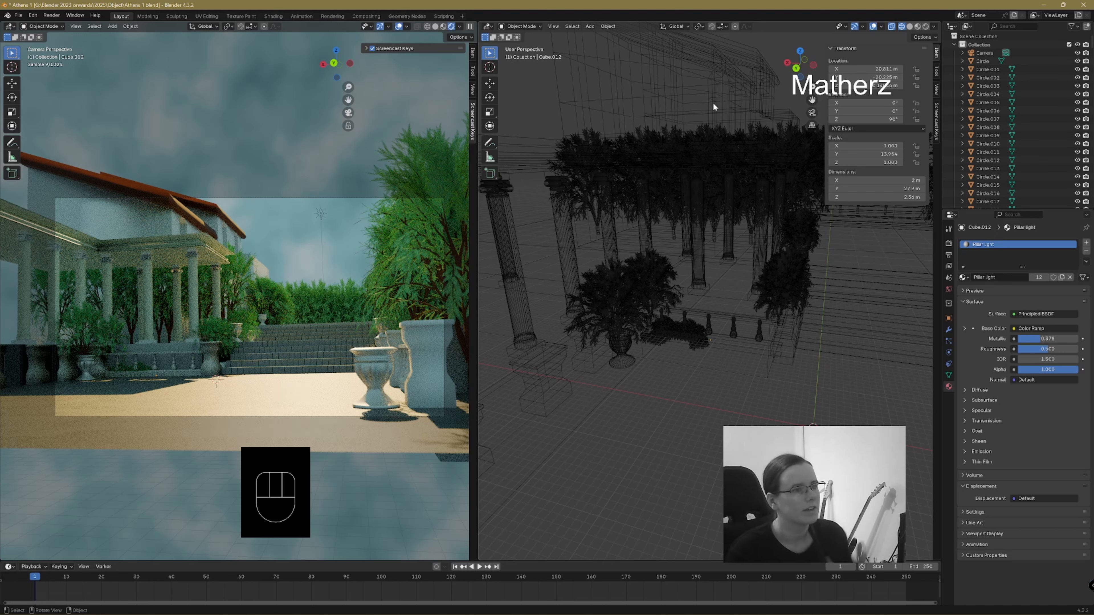
click(635, 153)
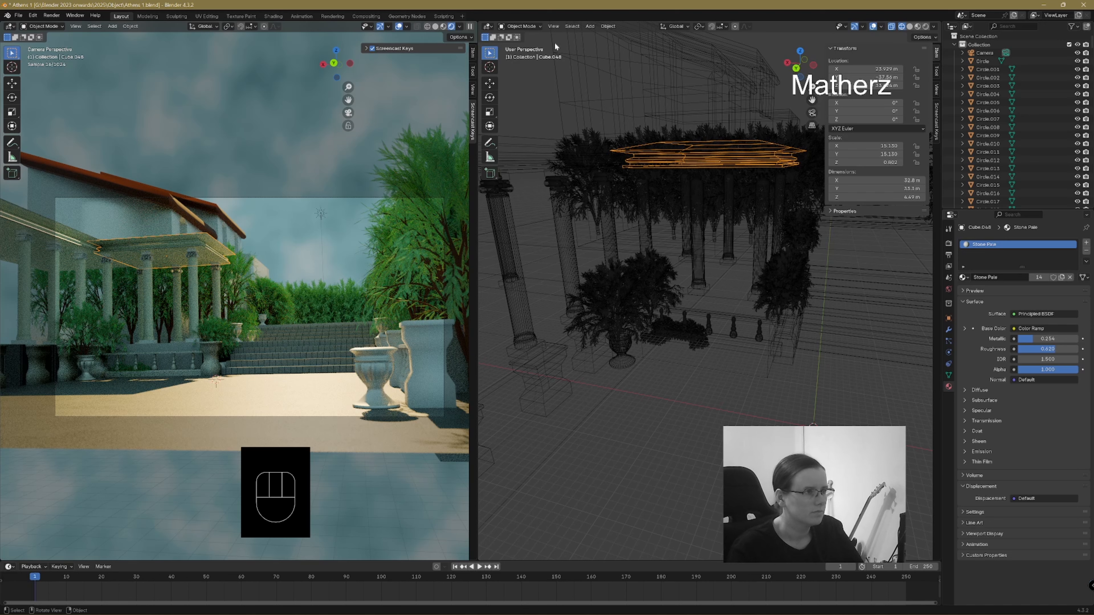
click(791, 361)
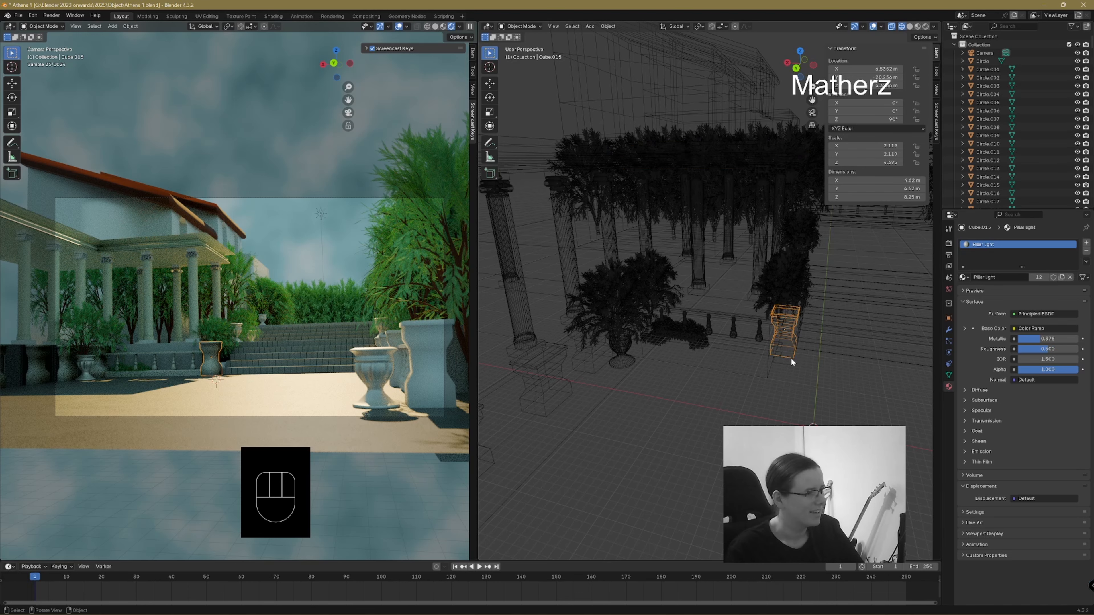
- Set the camera view to material preview and put the two leaf clumps above the balustrade's end pedestal into Edit Mode
middle_drag(792, 360, 729, 383)
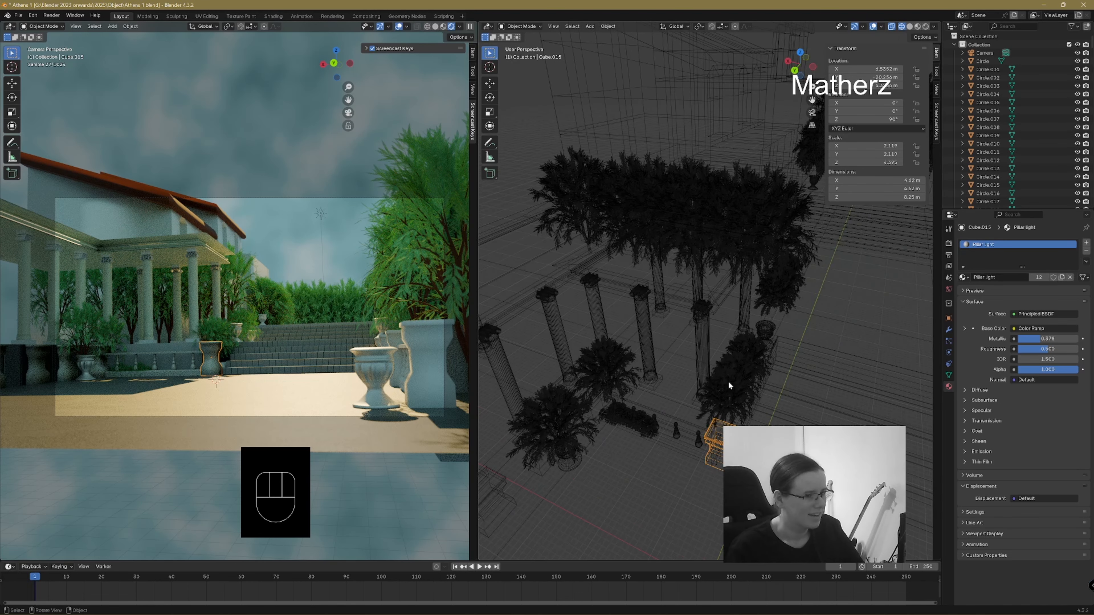
click(728, 381)
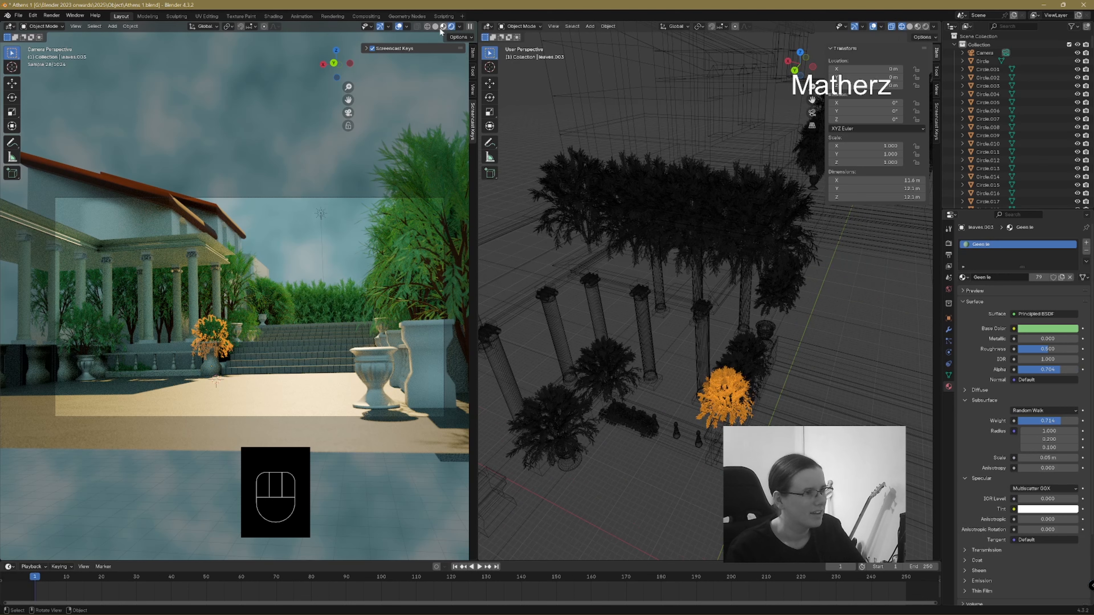
click(437, 28)
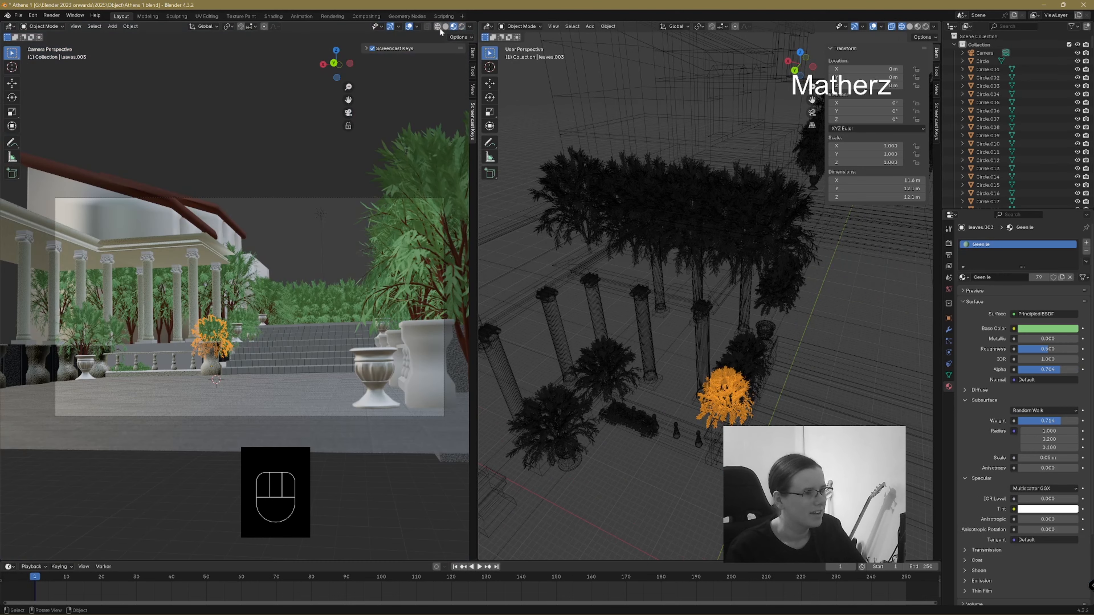
shift+click(735, 369)
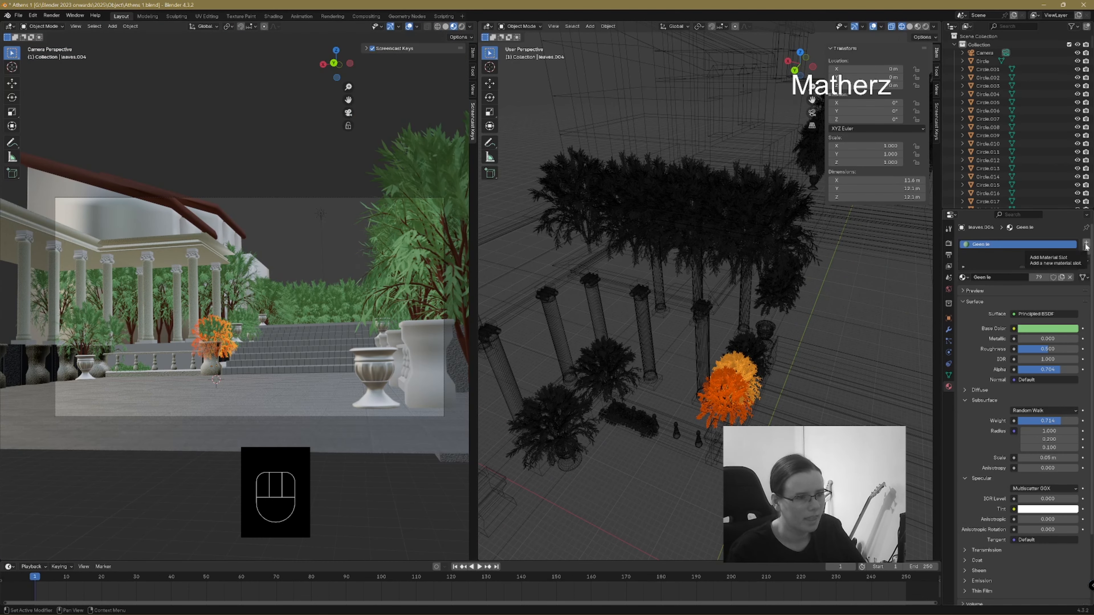
click(538, 27)
click(521, 45)
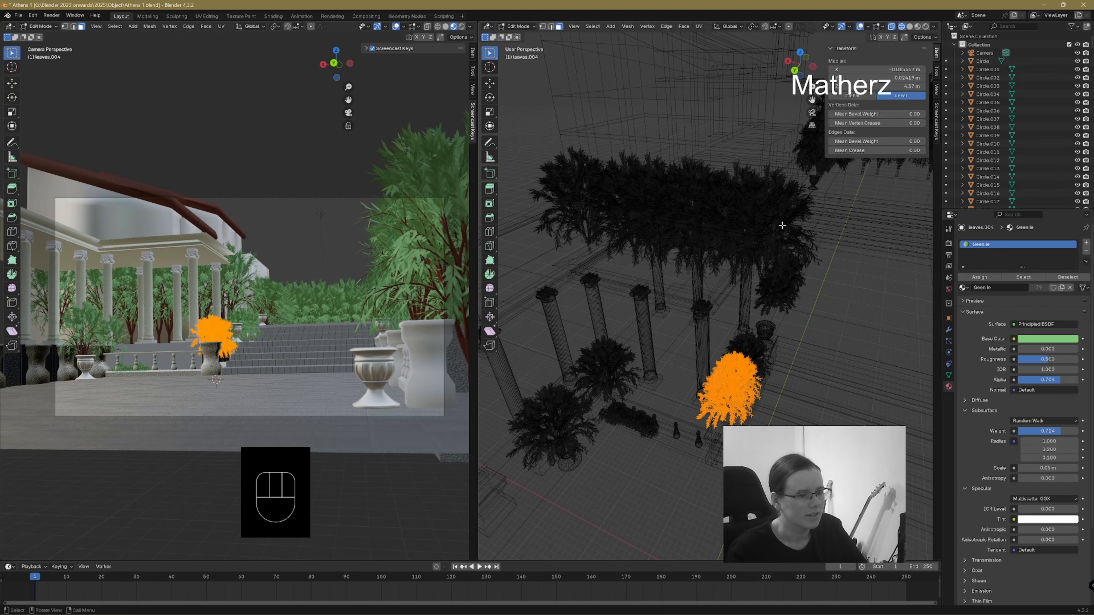
- Add an empty material slot to the active leaf clump and make a separate copy of its green leaf material
click(1087, 243)
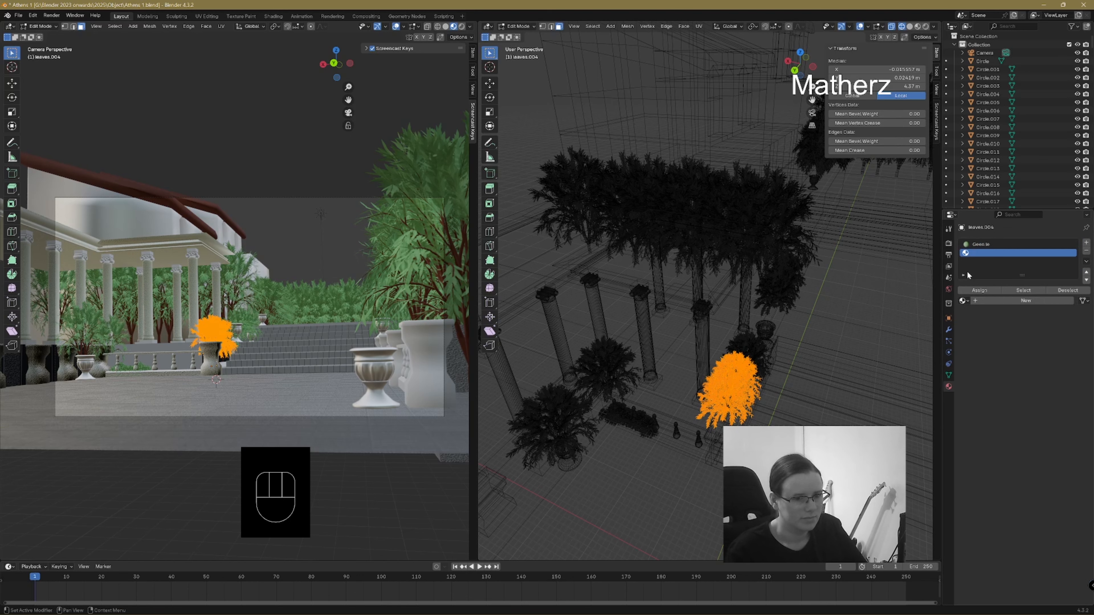
click(1015, 245)
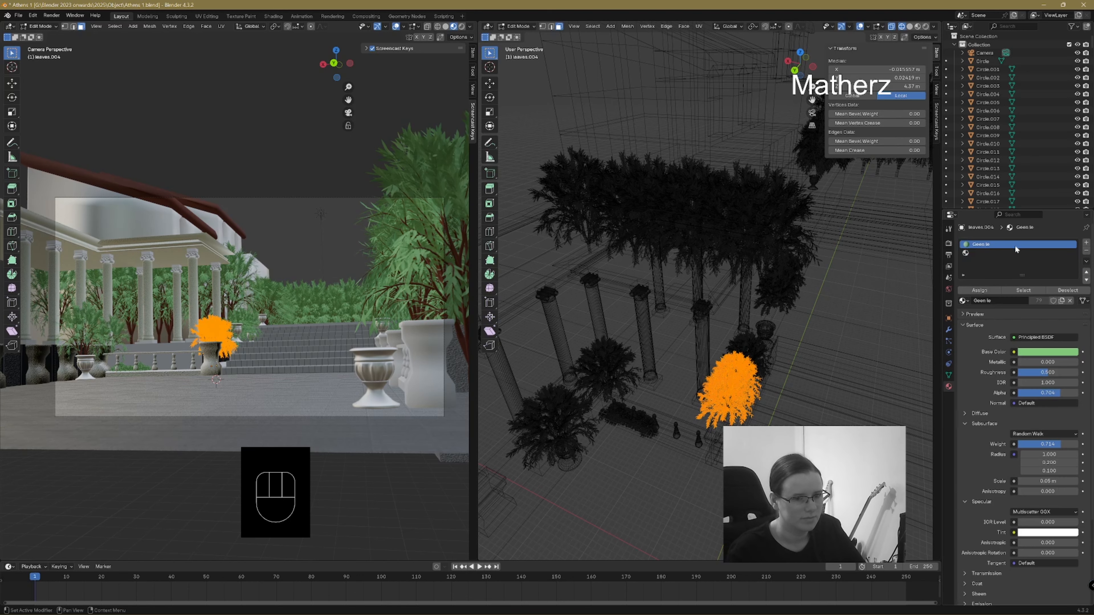
click(1062, 301)
- Recolour the copied leaf material to bright yellow-green, set metallic to about 0.38 and roughness to about 0.19, and assign it to the clump
click(998, 247)
click(1054, 352)
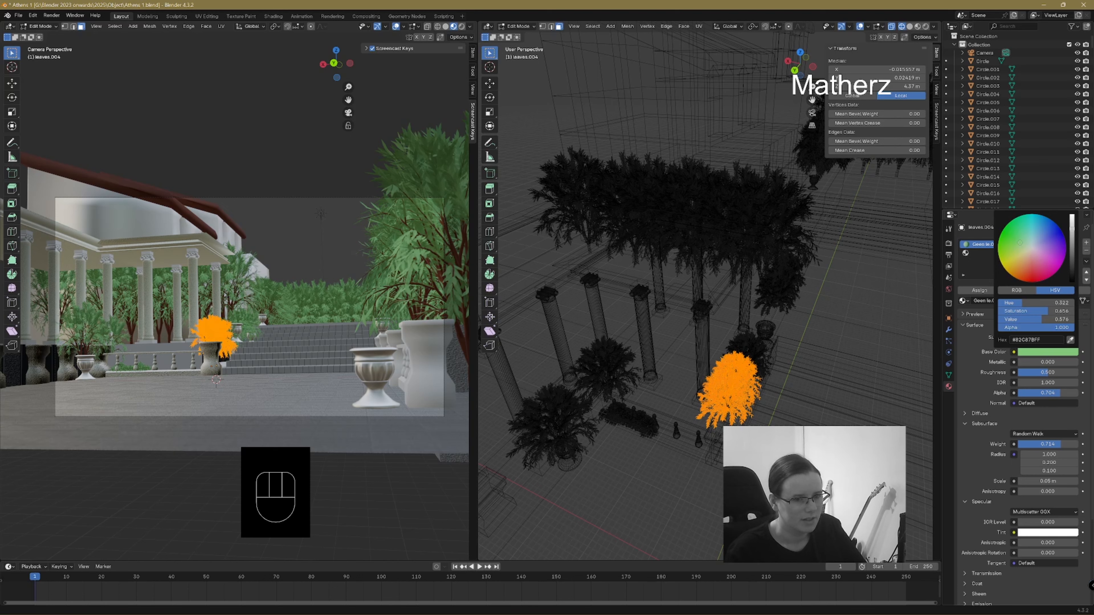
drag(1020, 249, 1001, 244)
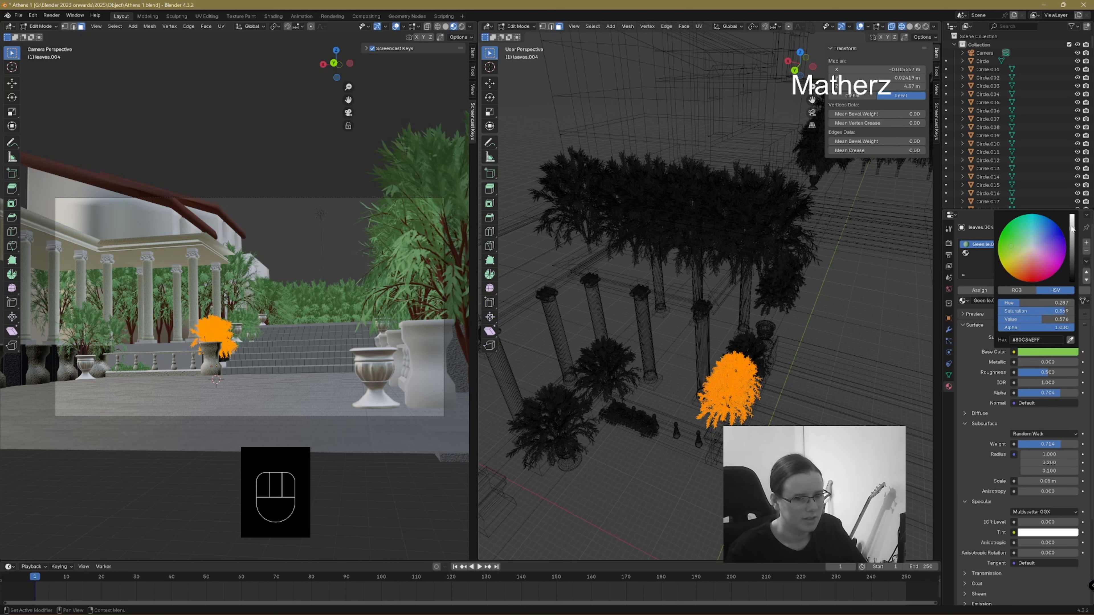
drag(1072, 232, 1072, 219)
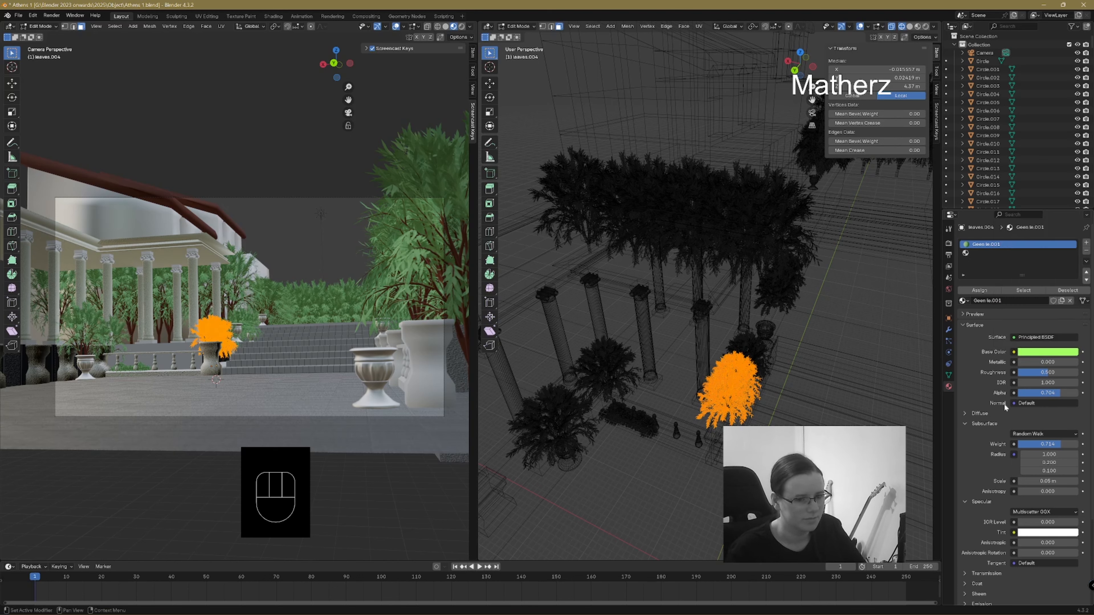
mouse_move(1032, 364)
mouse_down()
mouse_move(1042, 364)
mouse_move(1029, 372)
mouse_up()
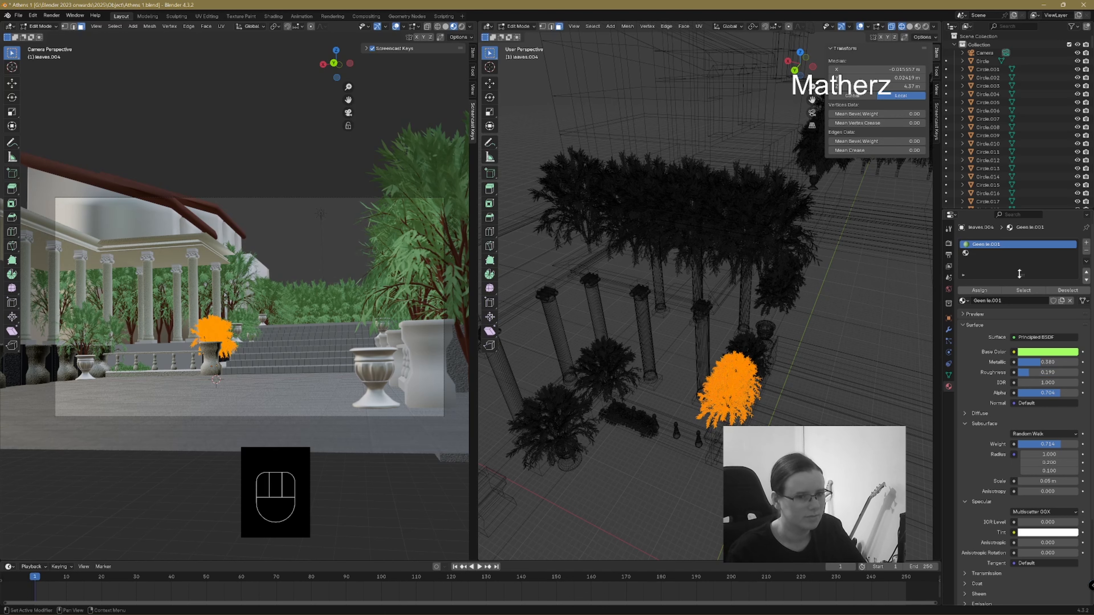
click(978, 291)
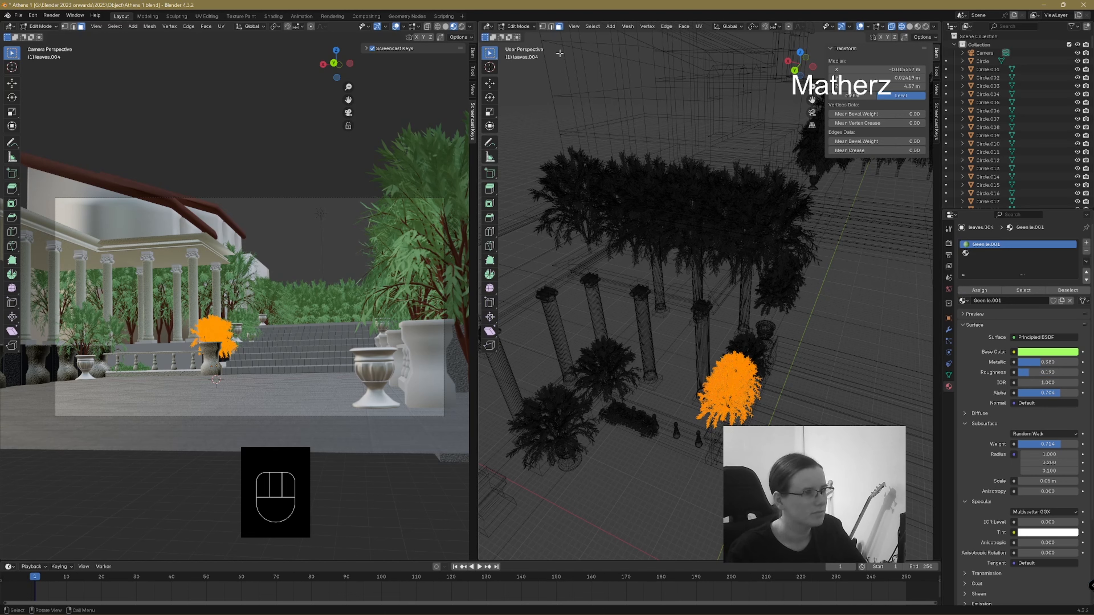
- Return the leaf clumps to Object Mode, preview the camera view in rendered shading, and set it to solid shading
click(518, 26)
click(520, 36)
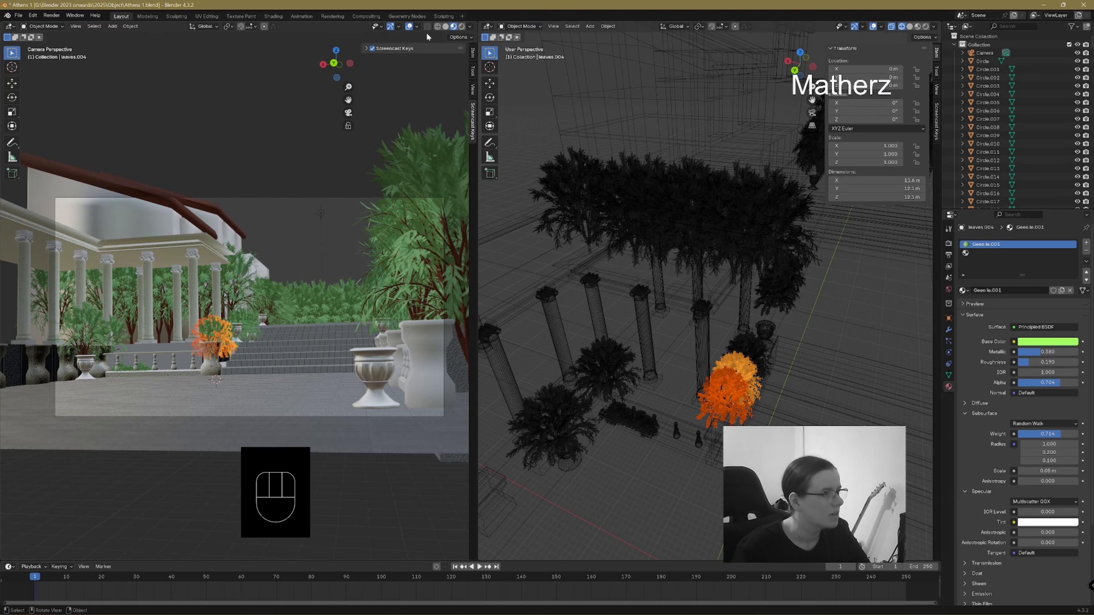
click(462, 27)
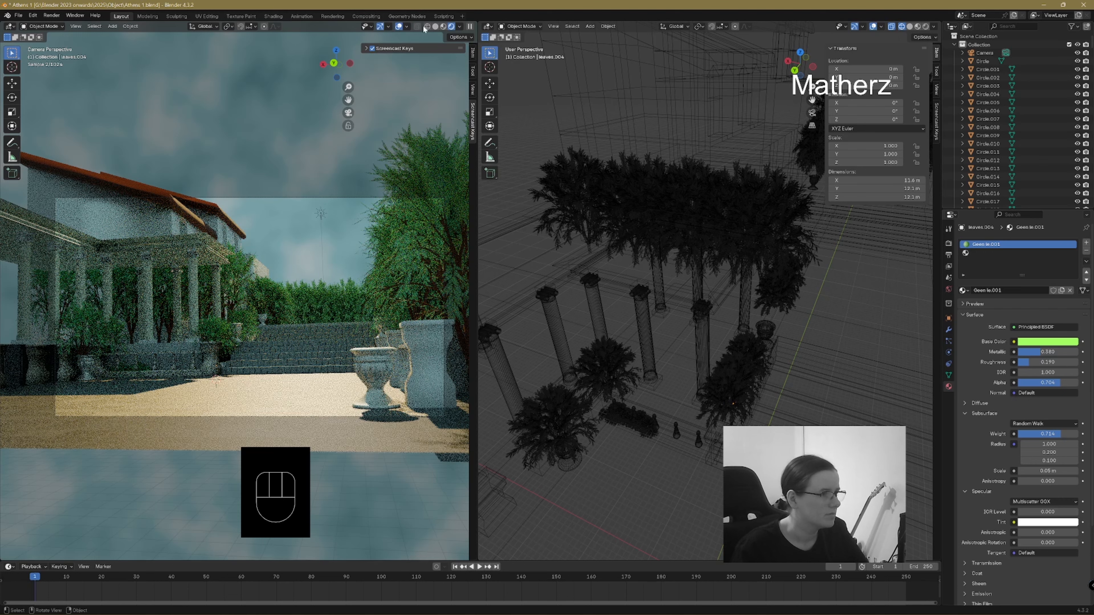
click(435, 27)
- Duplicate the leaf clump above the balustrade's end pedestal and place the copy about 13 m along X, between the potted plants
click(739, 396)
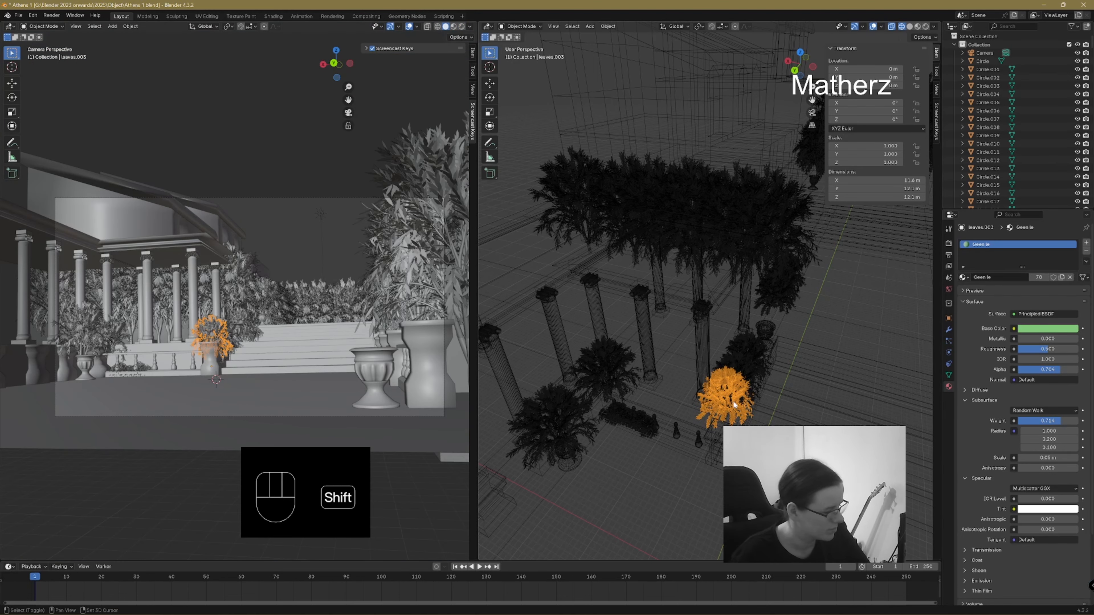
key(shift+d)
click(722, 420)
key(g)
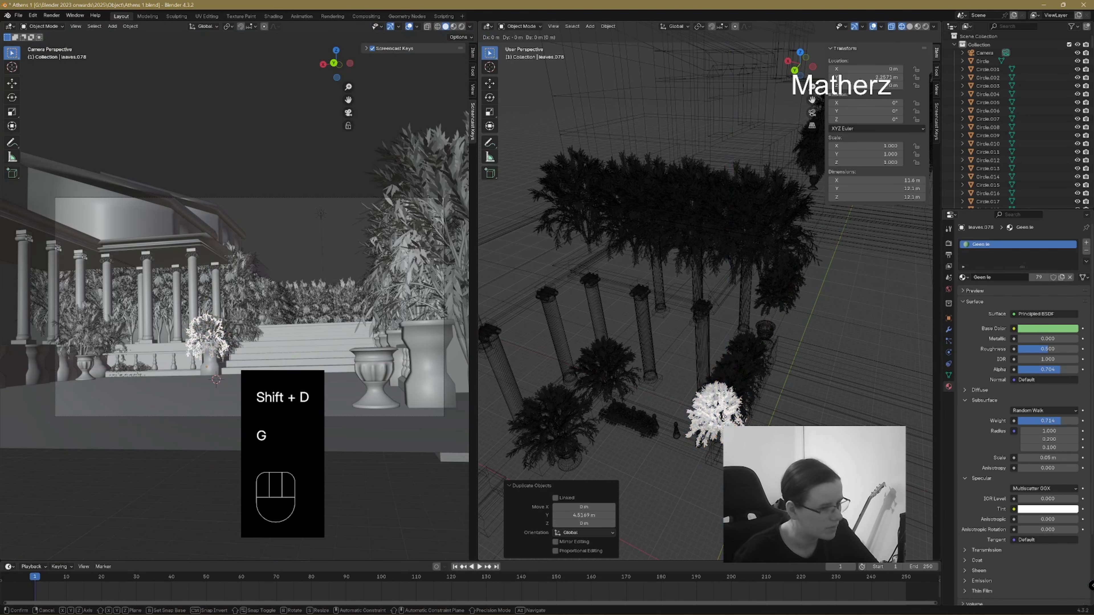
click(662, 398)
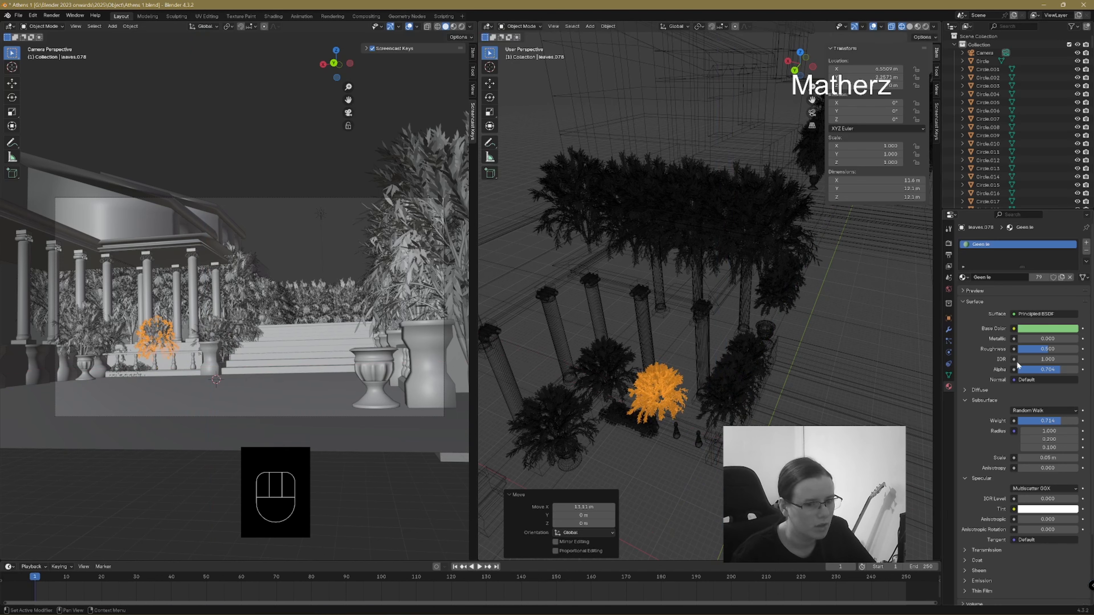
- Add a second material slot to the duplicated clump in Edit Mode and assign Geen le.001 to its leaves
click(520, 26)
click(520, 44)
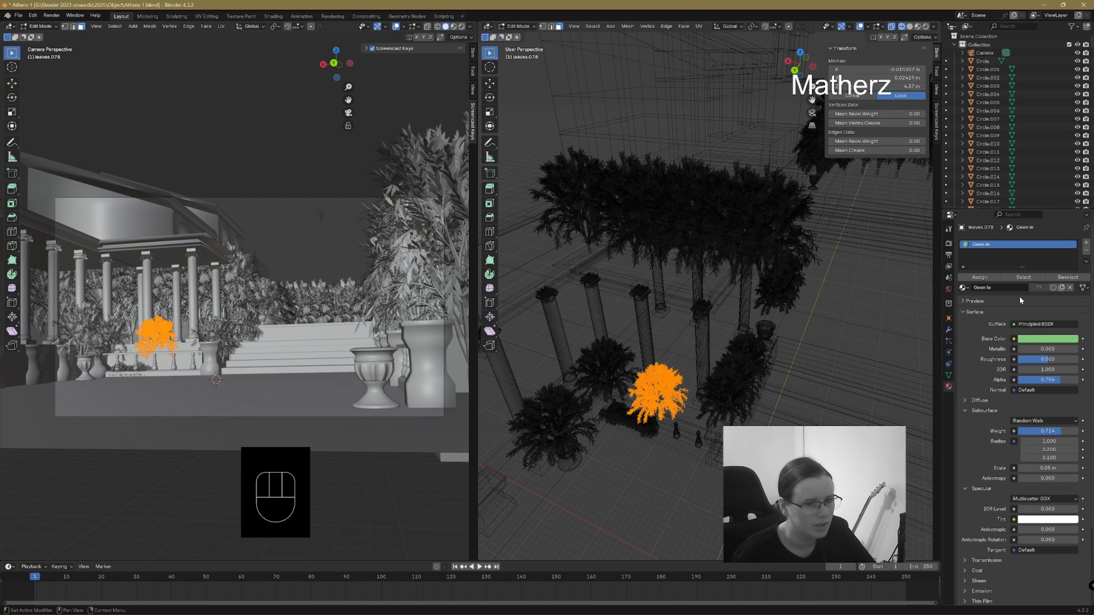
click(1085, 242)
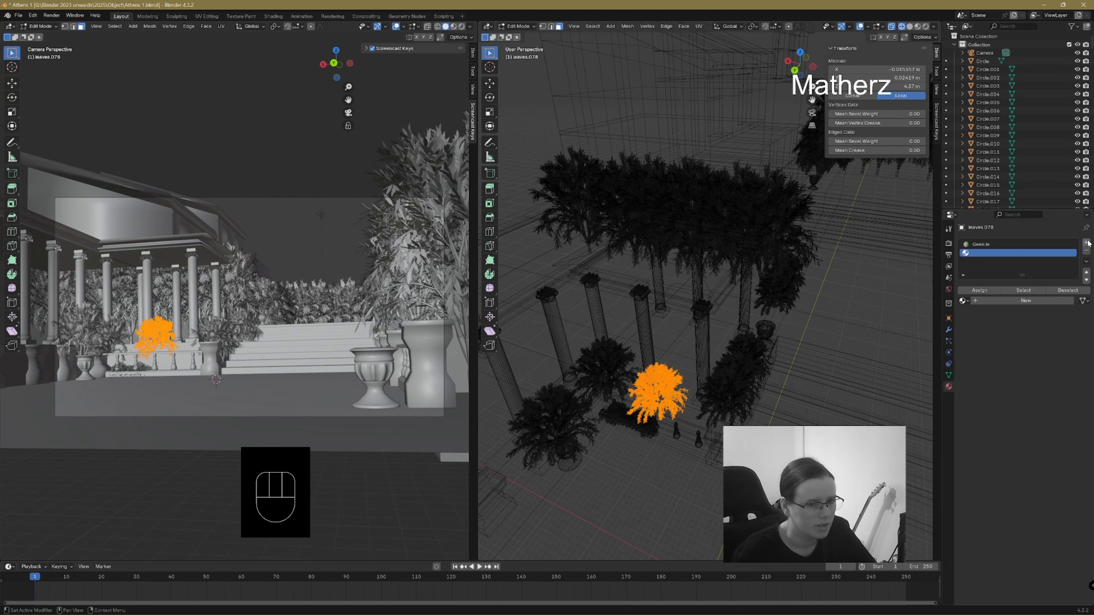
click(966, 301)
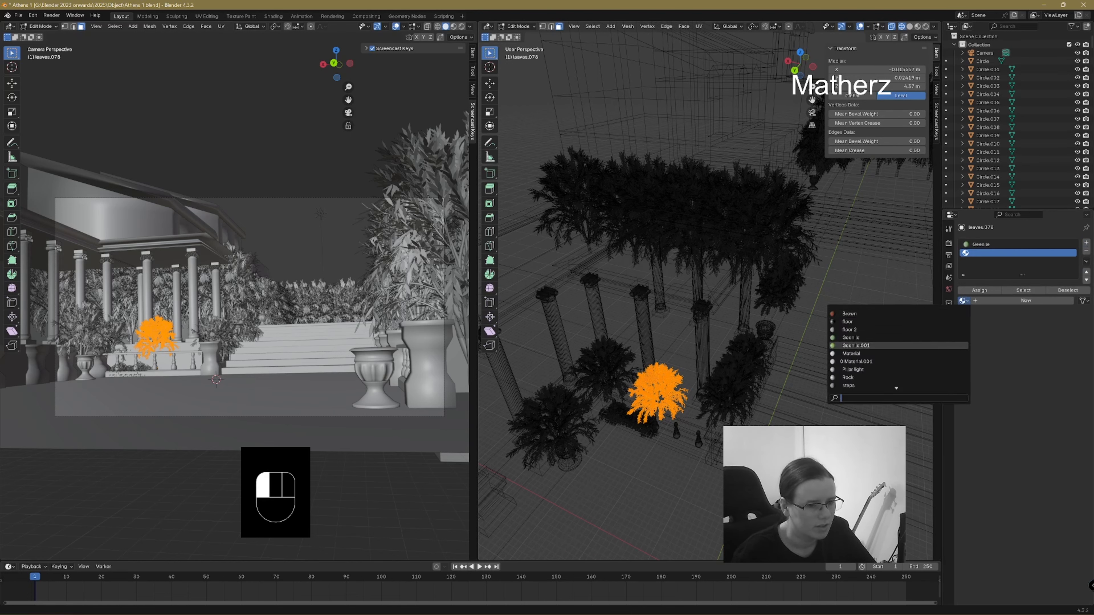
click(902, 345)
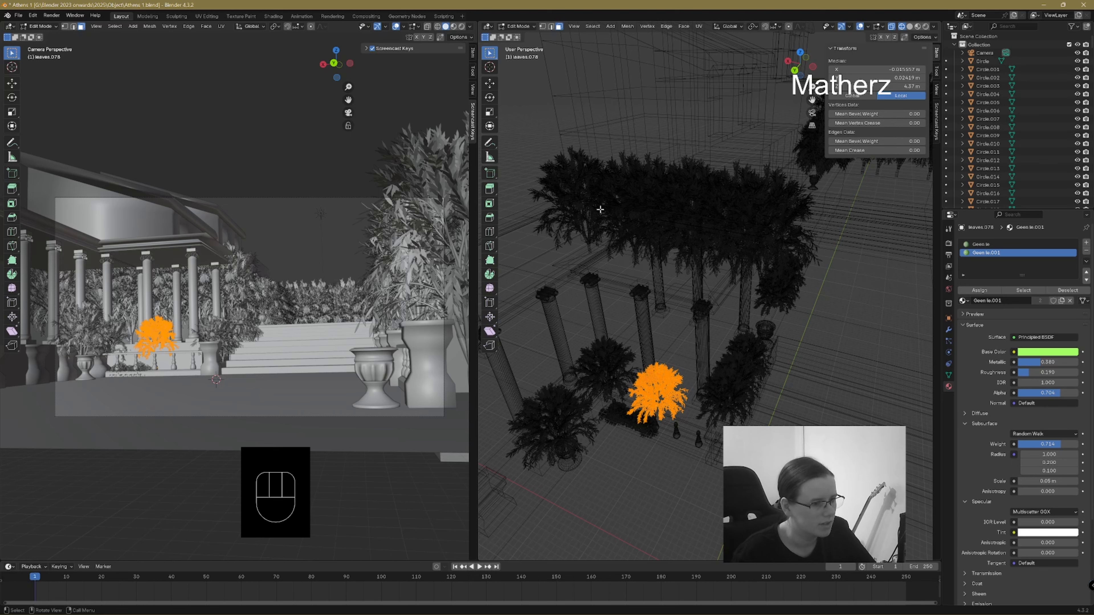
click(978, 291)
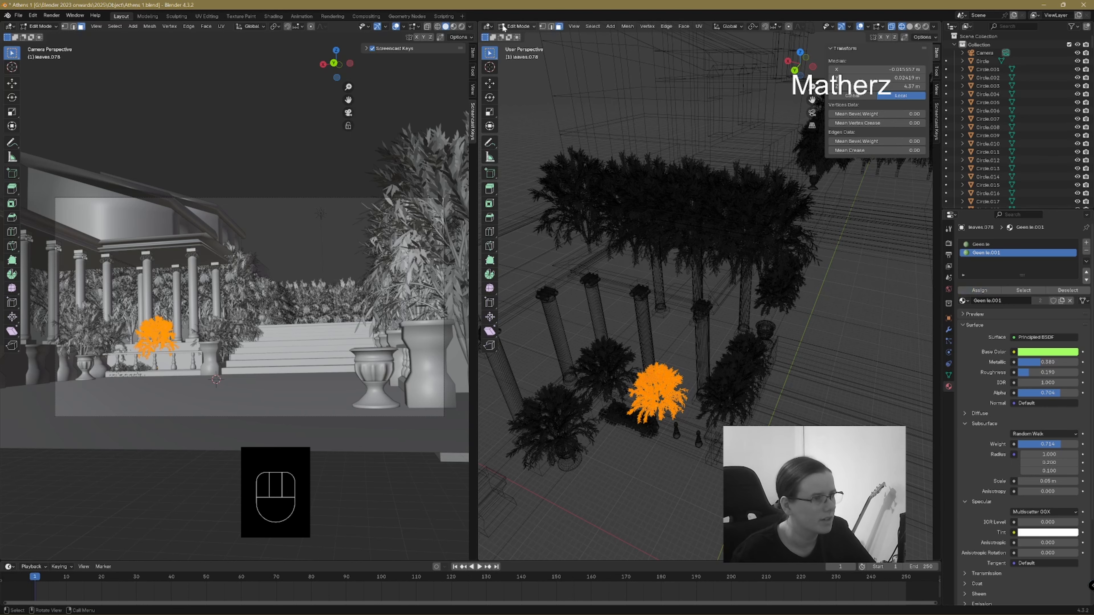
- Return the duplicated clump to Object Mode, check the camera view in rendered shading, and set it to material preview
click(512, 26)
click(519, 35)
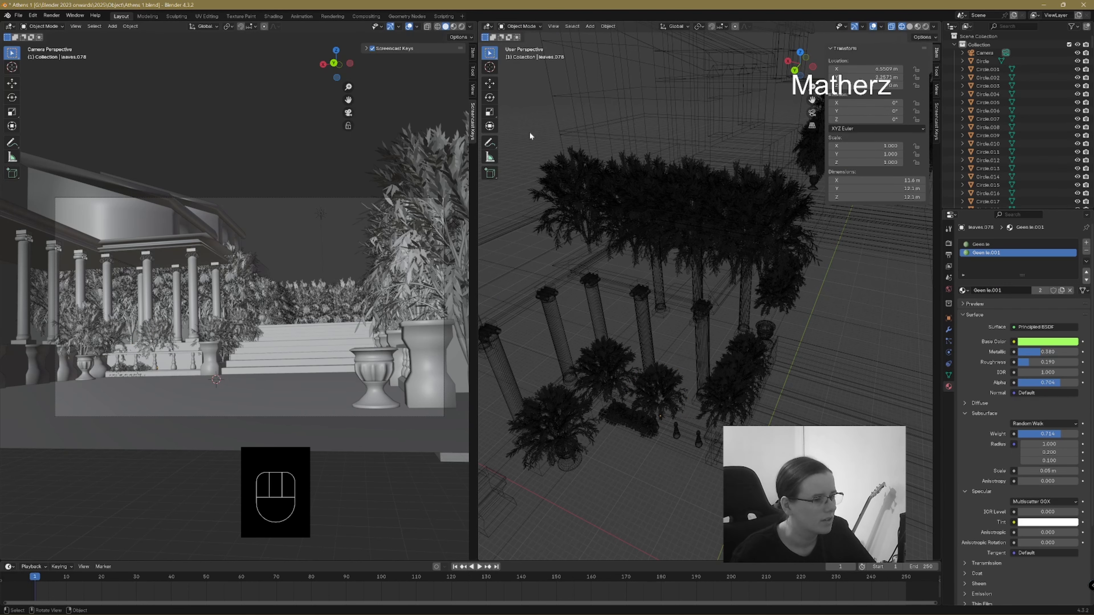
click(461, 27)
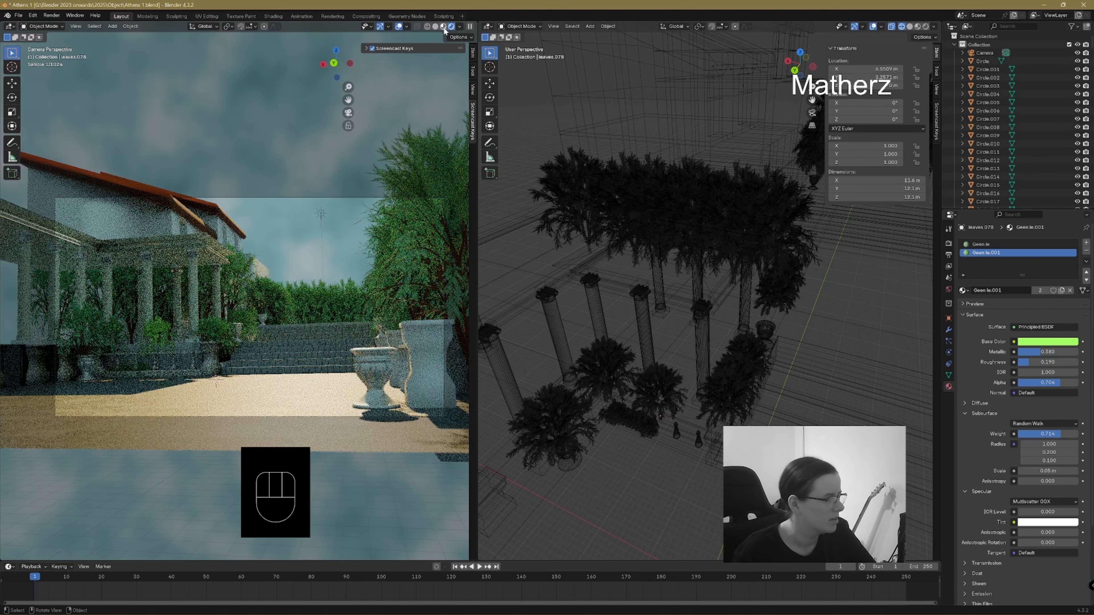
click(444, 27)
- Duplicate the bright green clump beside the end pedestal's plant, offset about -15.2 m along X and -9.3 m along Y
click(657, 378)
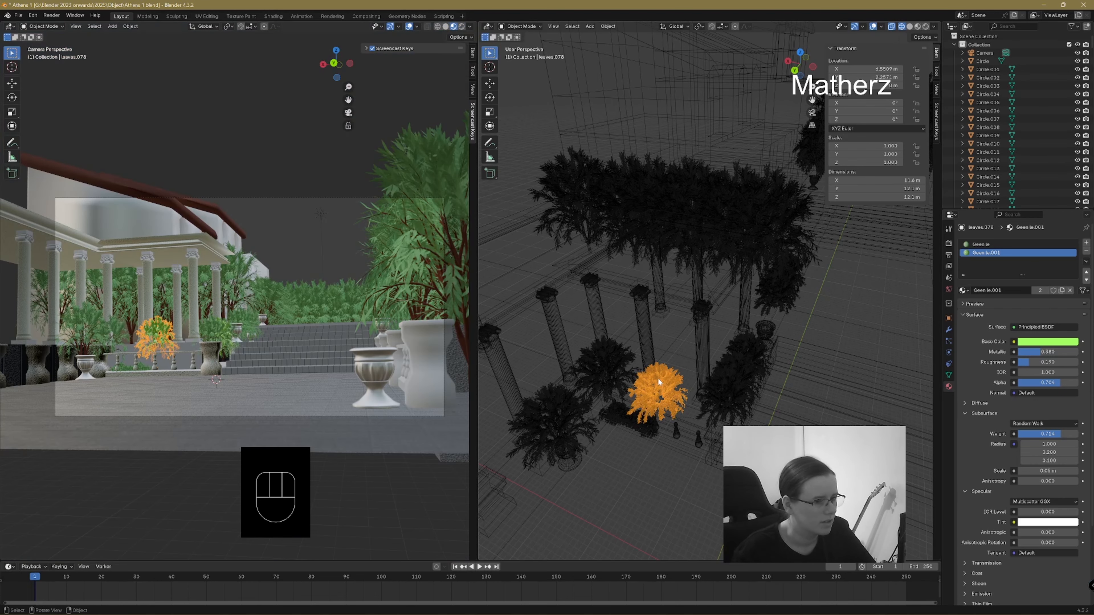
key(shift+d)
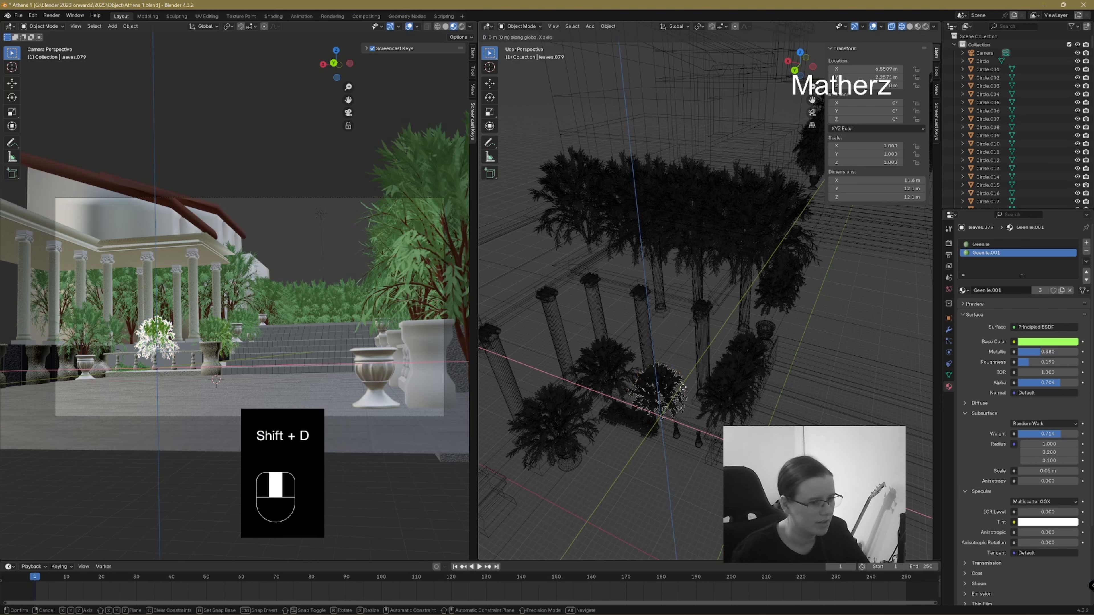
key(x)
click(727, 390)
key(g)
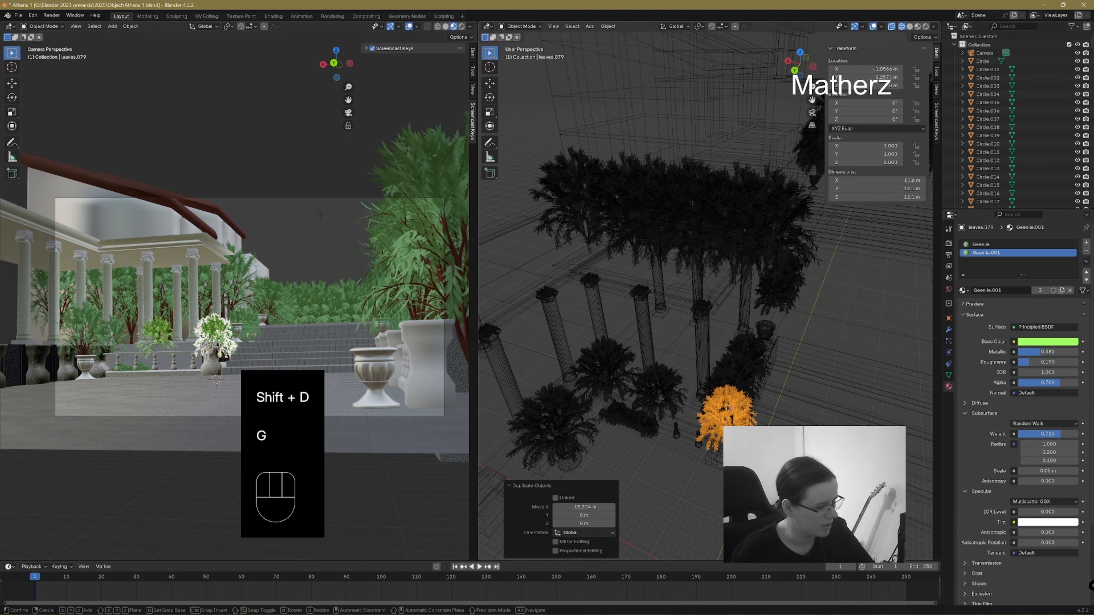
key(y)
click(750, 381)
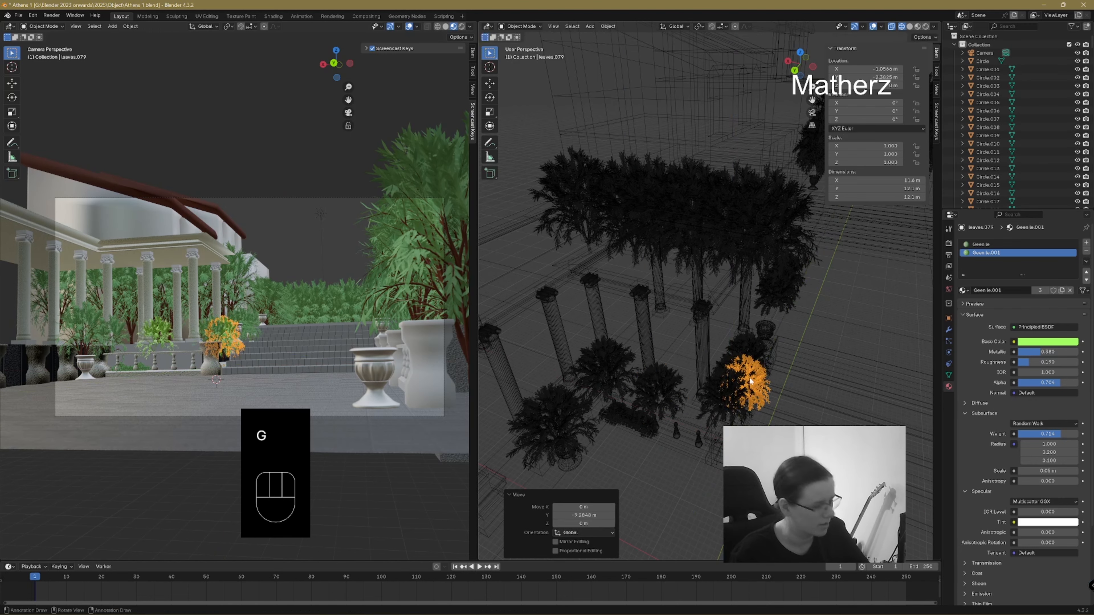
- Duplicate the bright clump again, offset about 27.4 m along X and -41.3 m along Y, behind the balustrade
key(shift+d)
click(655, 319)
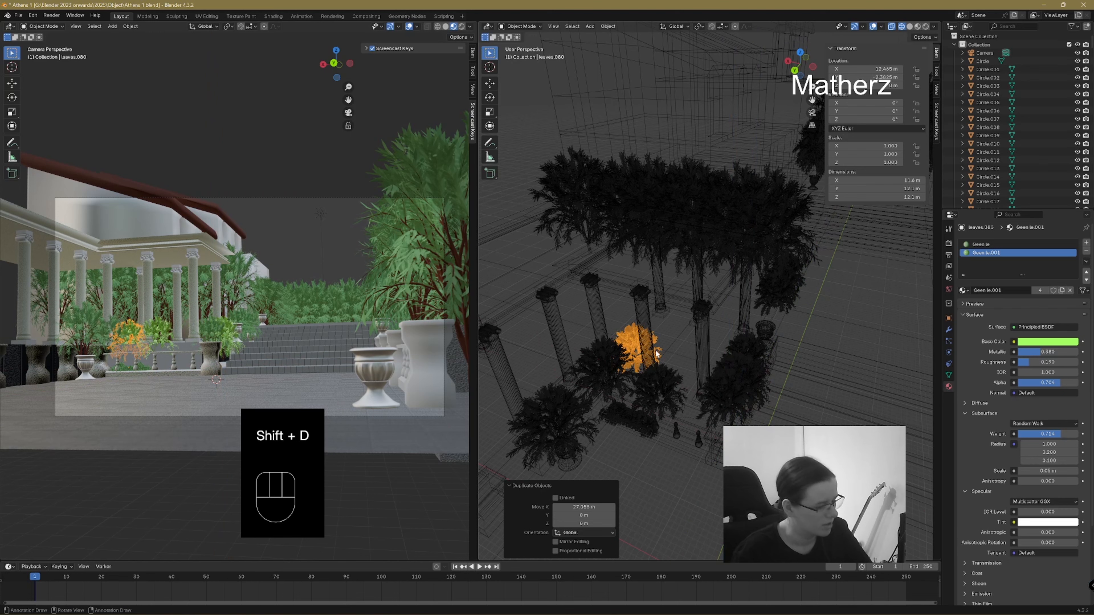
key(g)
key(y)
click(729, 276)
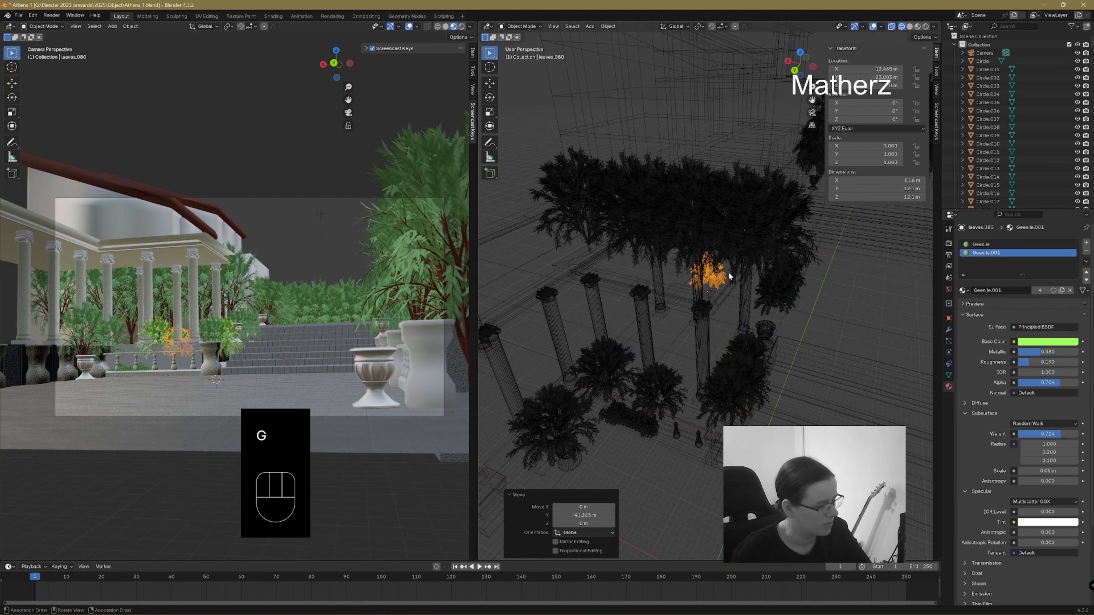
- Scale the rear bright clump up by 1.62, then raise it and shift it about -22.3 m along X to the end of the tree row
key(s)
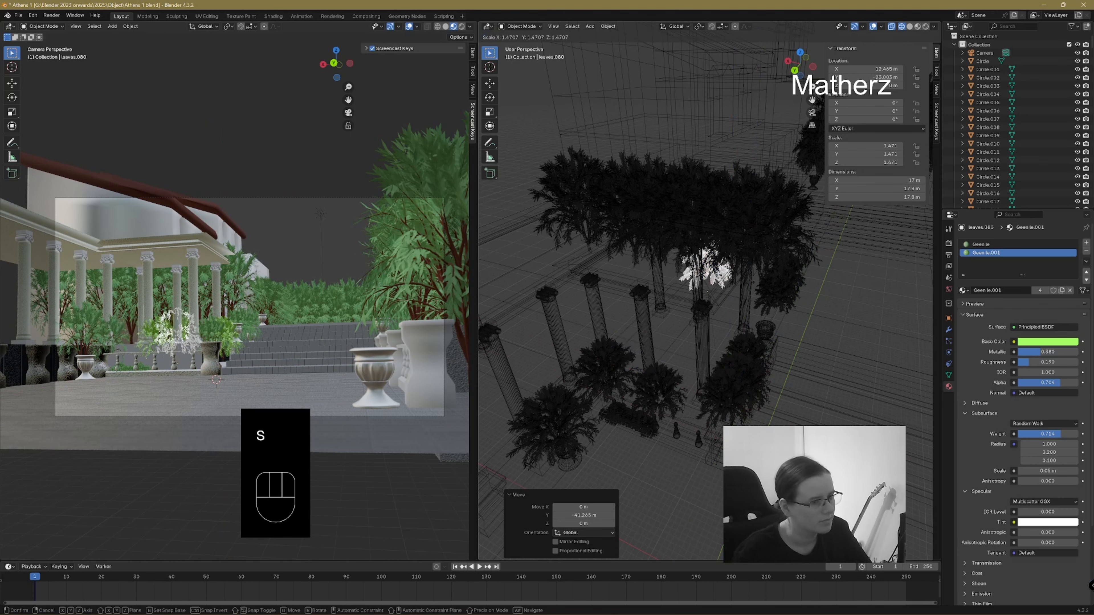
click(735, 283)
key(g)
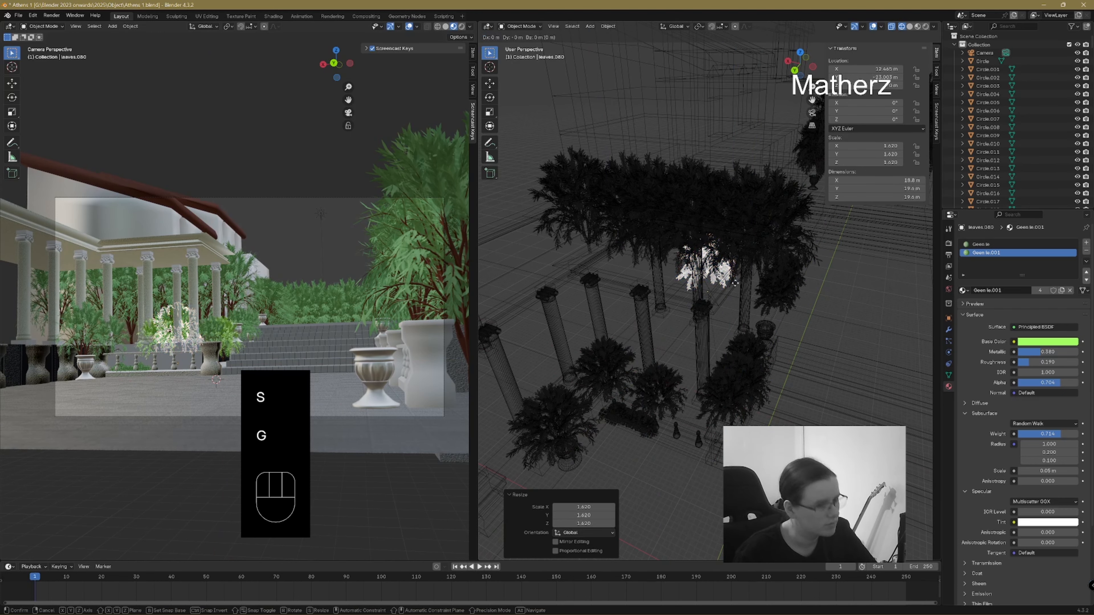
key(z)
click(735, 236)
key(g)
key(x)
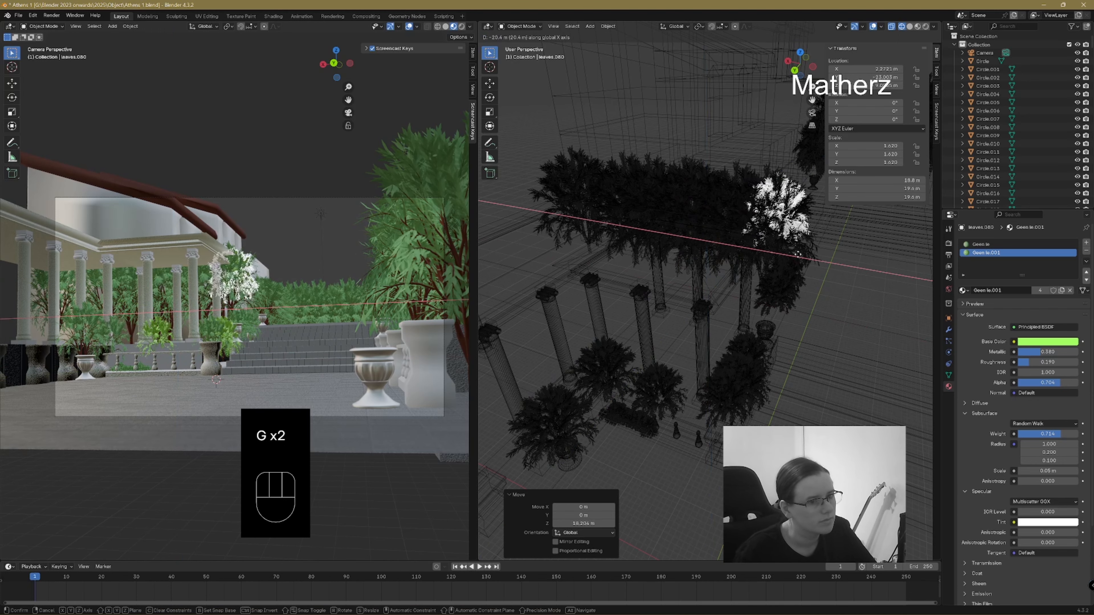
click(803, 262)
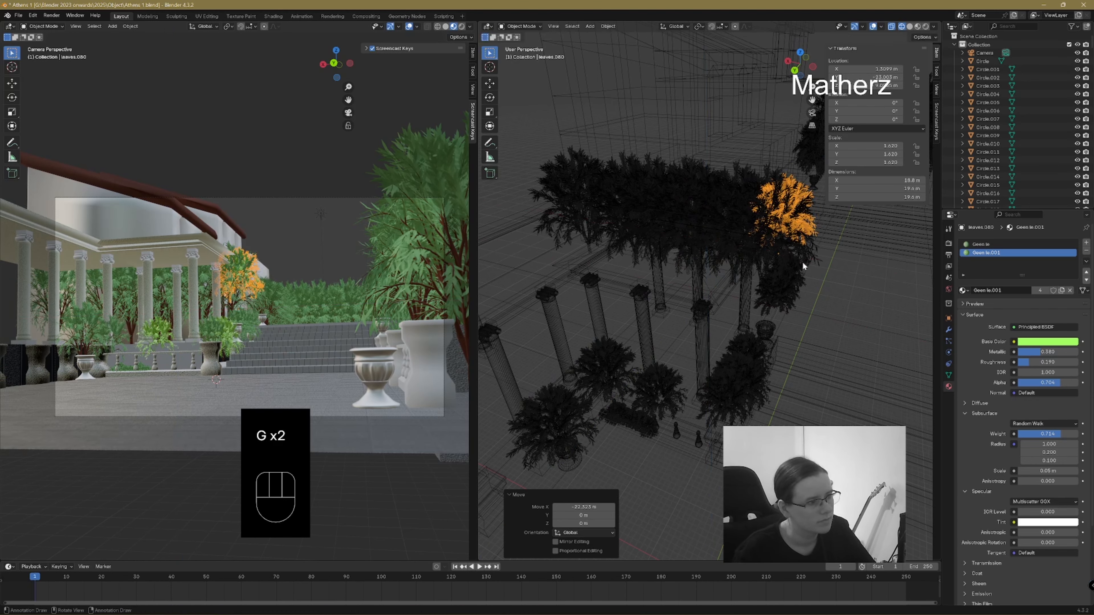
- Enlarge the rear bright clump by about 1.53, then lower it and shift it slightly along X into the last tree of the row
key(s)
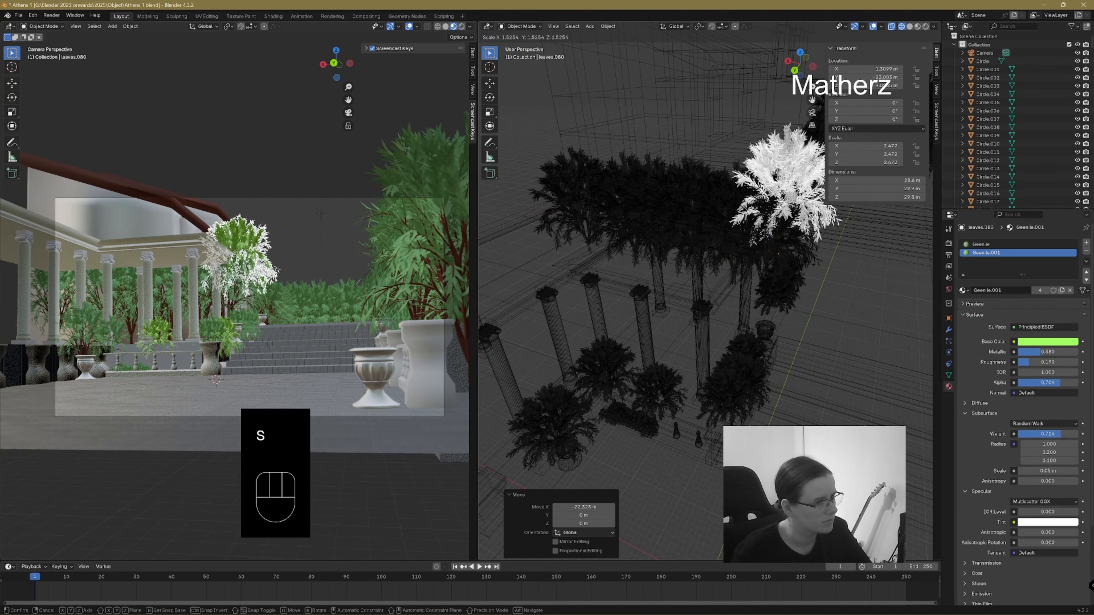
click(793, 242)
key(g)
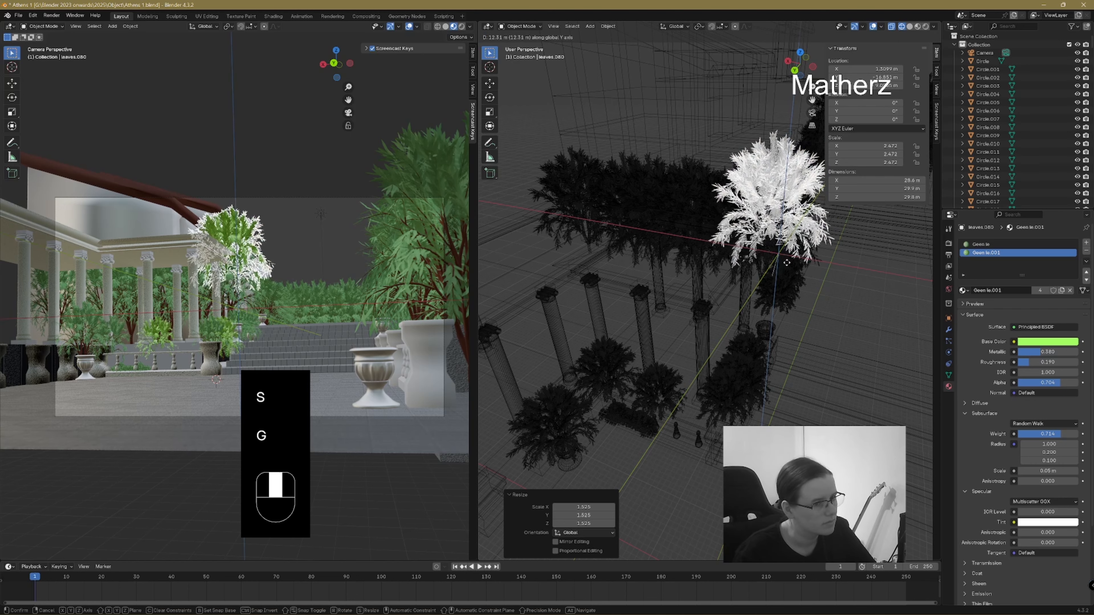
key(z)
click(793, 281)
key(g)
key(x)
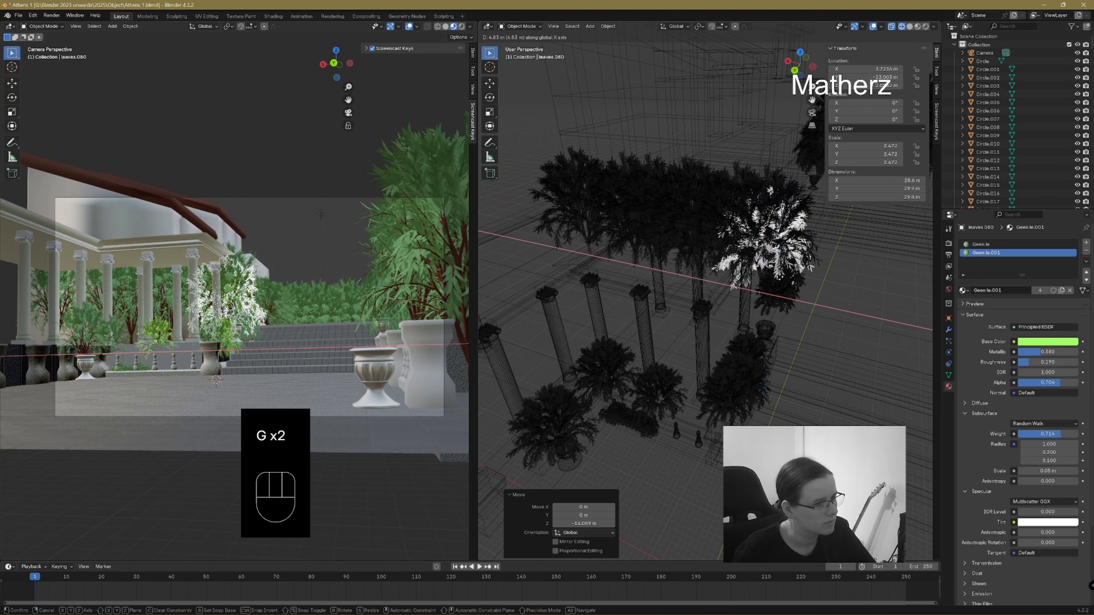
click(783, 278)
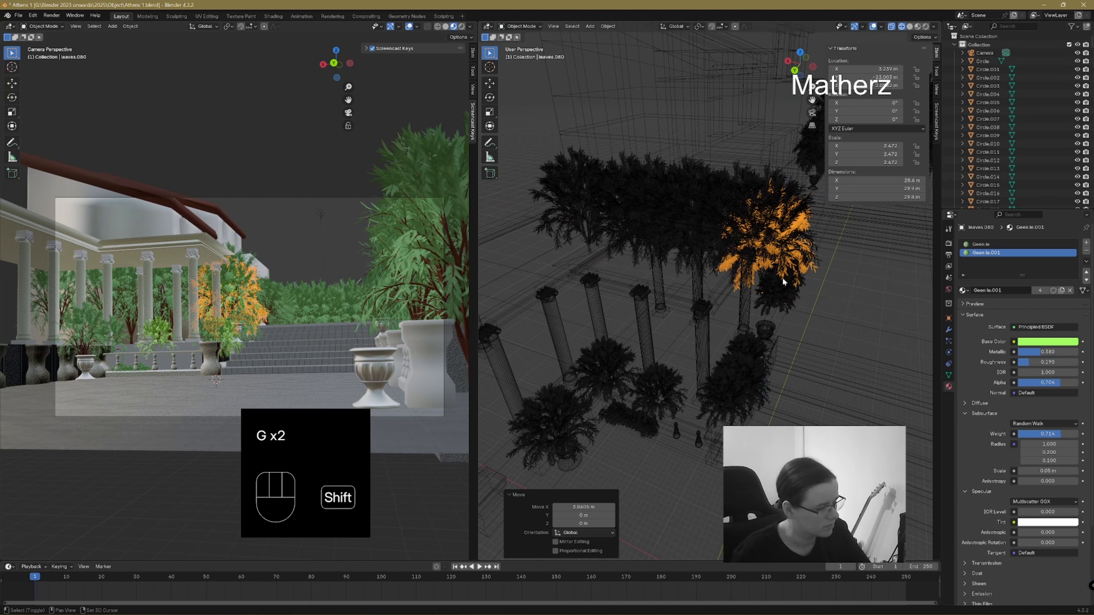
- Duplicate the enlarged bright clump about -115 m along Y to the distant foliage and raise the copy about 9.6 m
key(shift+d)
key(y)
click(870, 190)
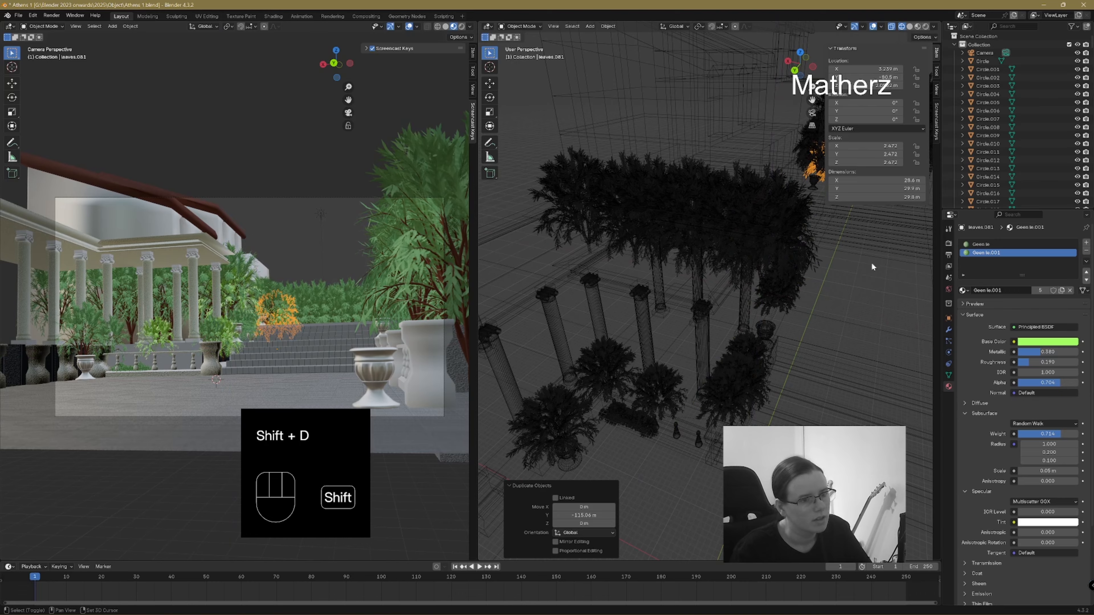
shift+middle_drag(871, 262, 641, 406)
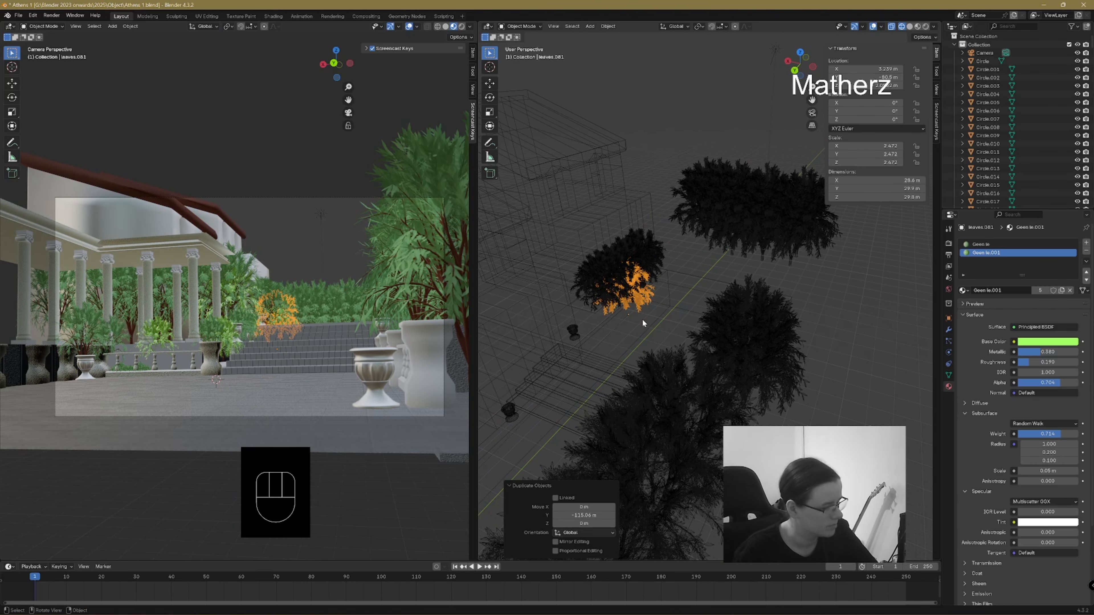
key(g)
key(z)
click(650, 302)
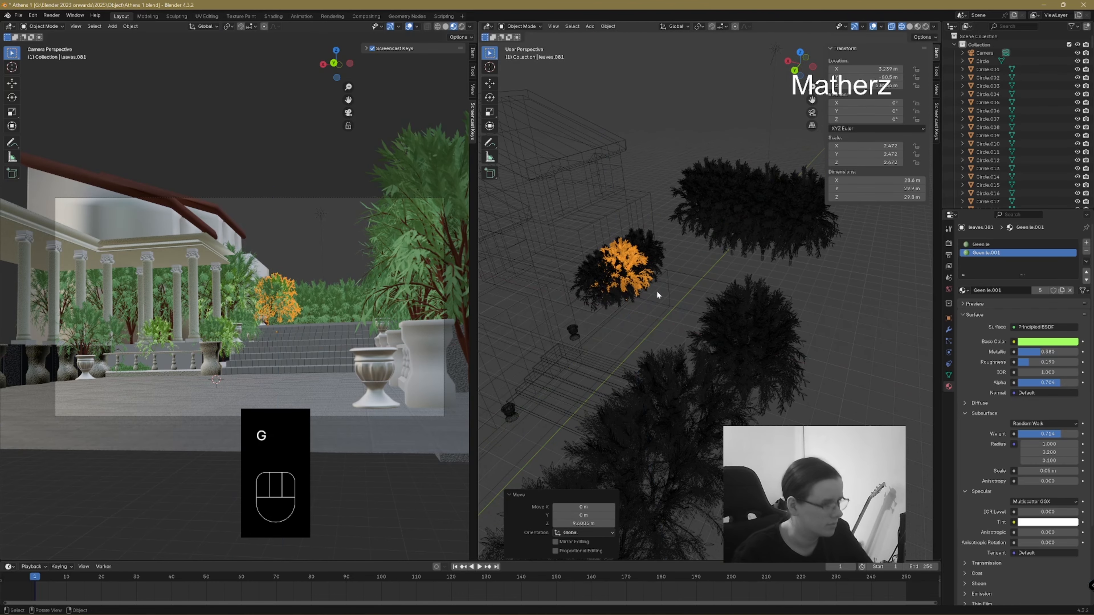
- Duplicate the distant bright clump slightly along X, and duplicate that copy about -104.9 m along Y to the farthest foliage
key(shift+d)
key(x)
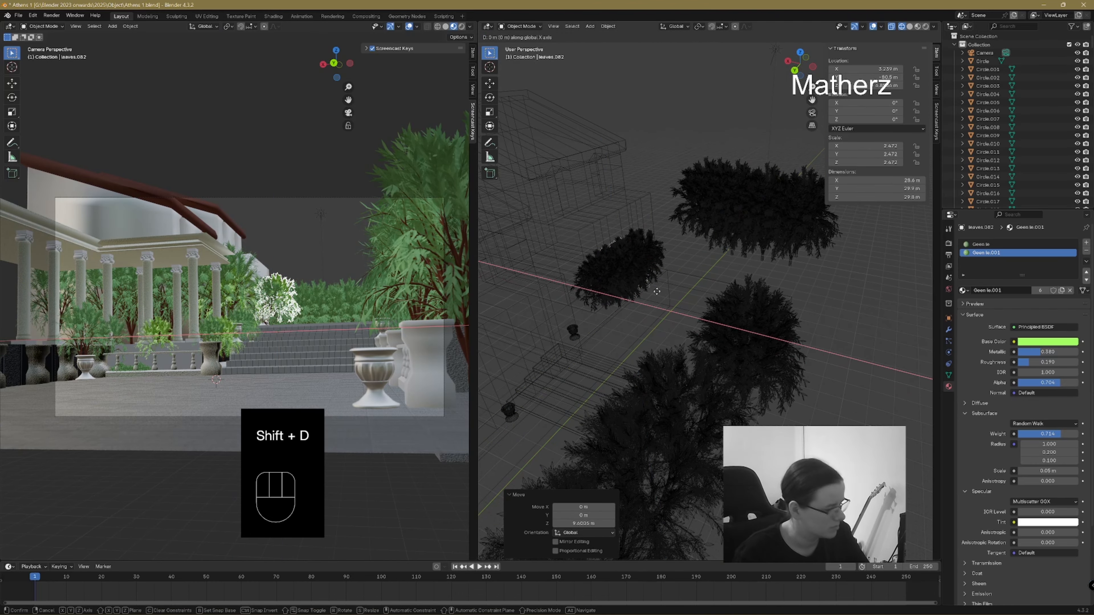
key(ctrl+z)
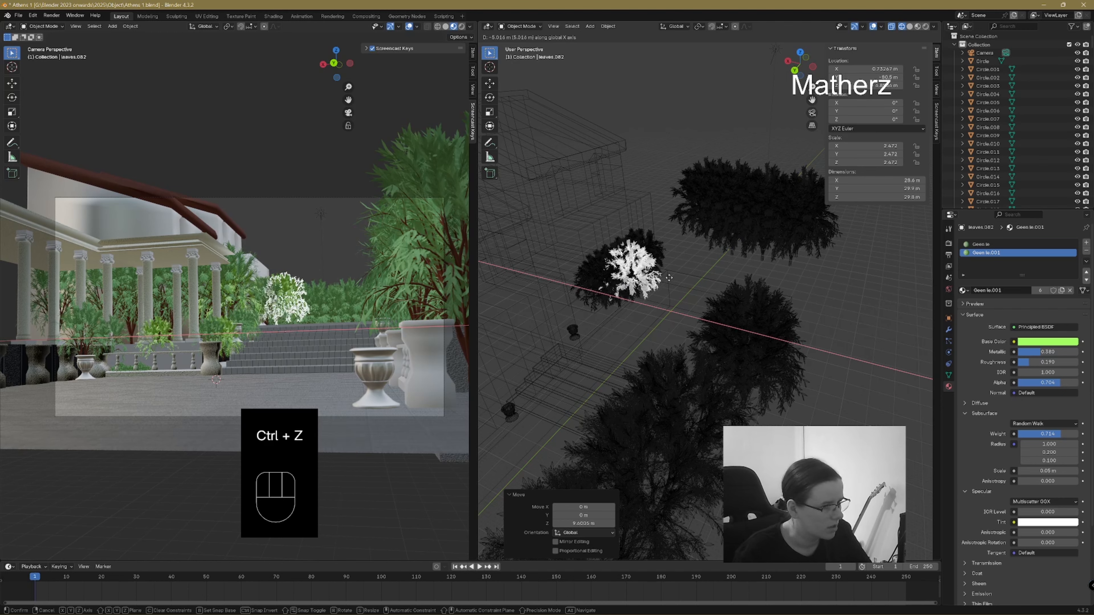
click(668, 276)
key(shift+d)
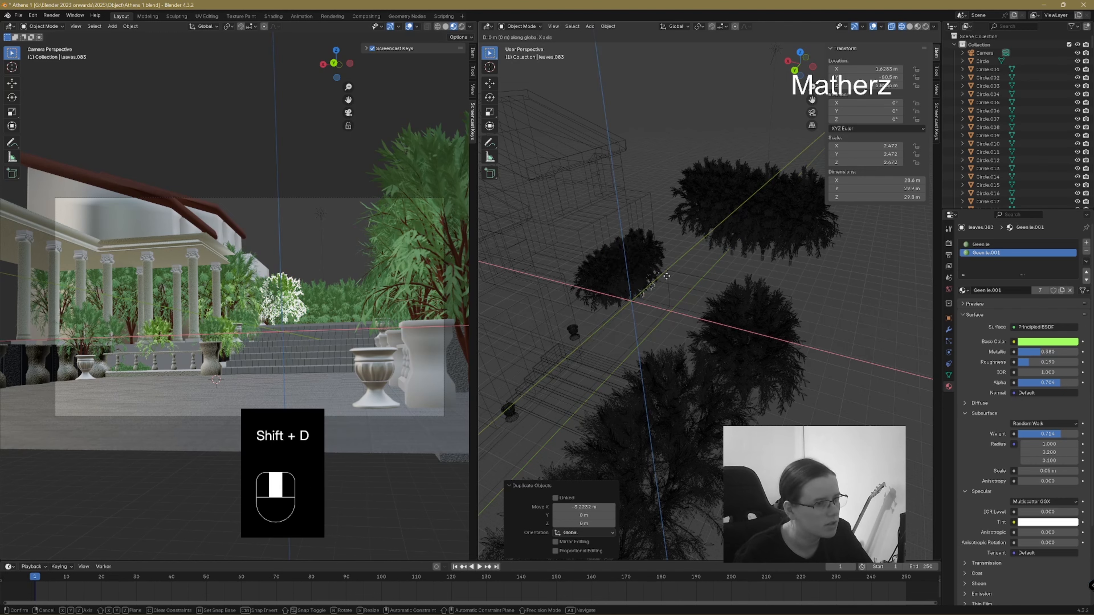
middle_drag(666, 276, 686, 269)
click(764, 240)
- Scale the farthest bright clump up by about 1.8 and shift it about -41.6 m along Y behind the foliage
key(s)
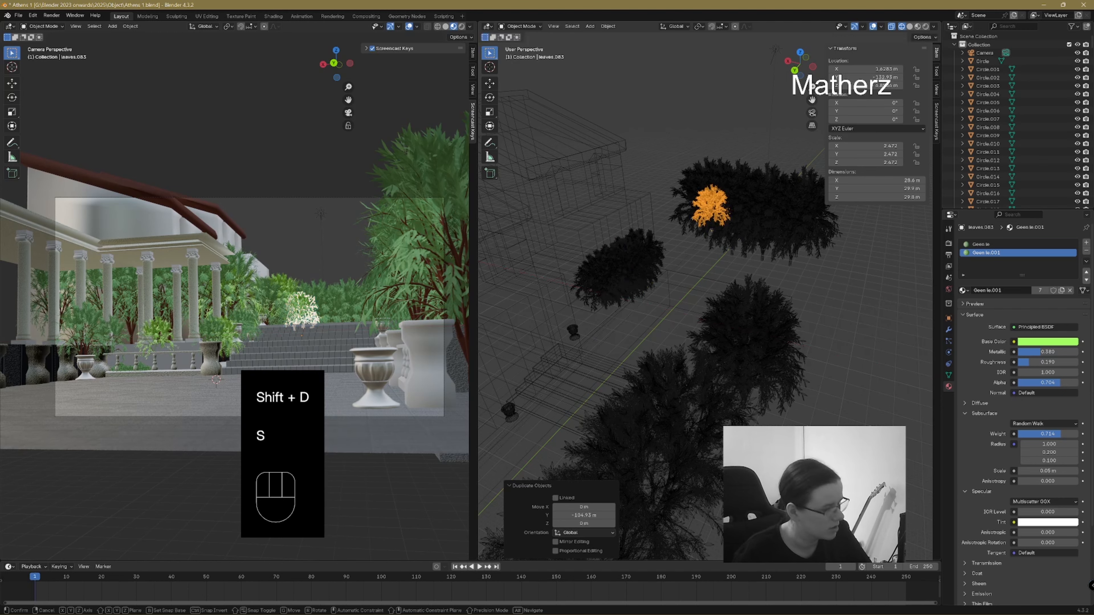
click(756, 212)
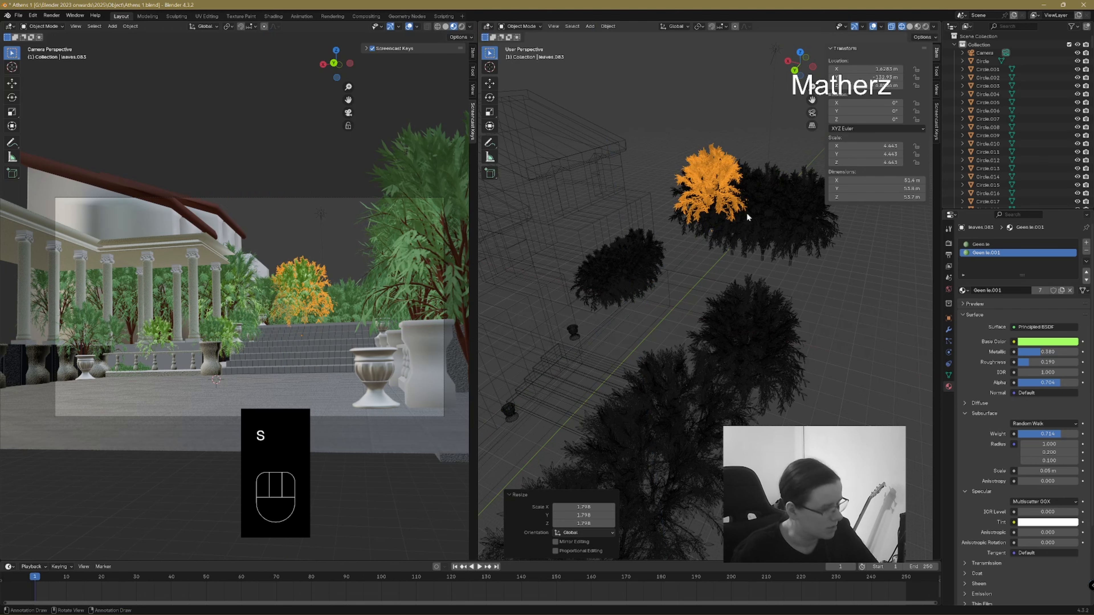
key(g)
click(769, 203)
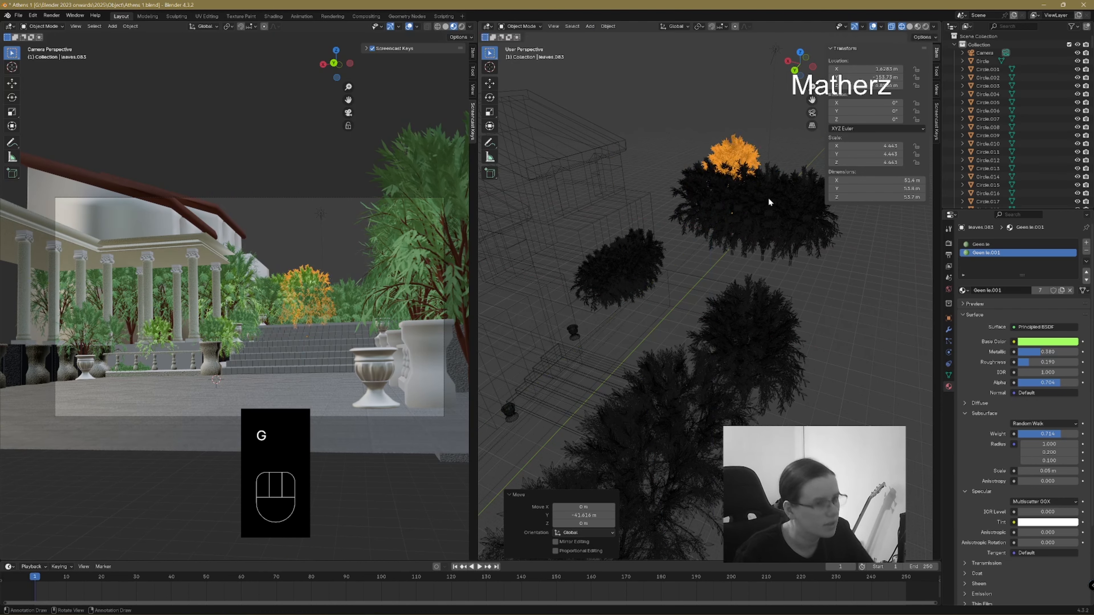
- Duplicate the enlarged clump twice along X across the back foliage, placing the second copy about -22 m from the first
key(shift+d)
middle_drag(776, 201, 820, 215)
click(808, 212)
key(shift+d)
click(832, 219)
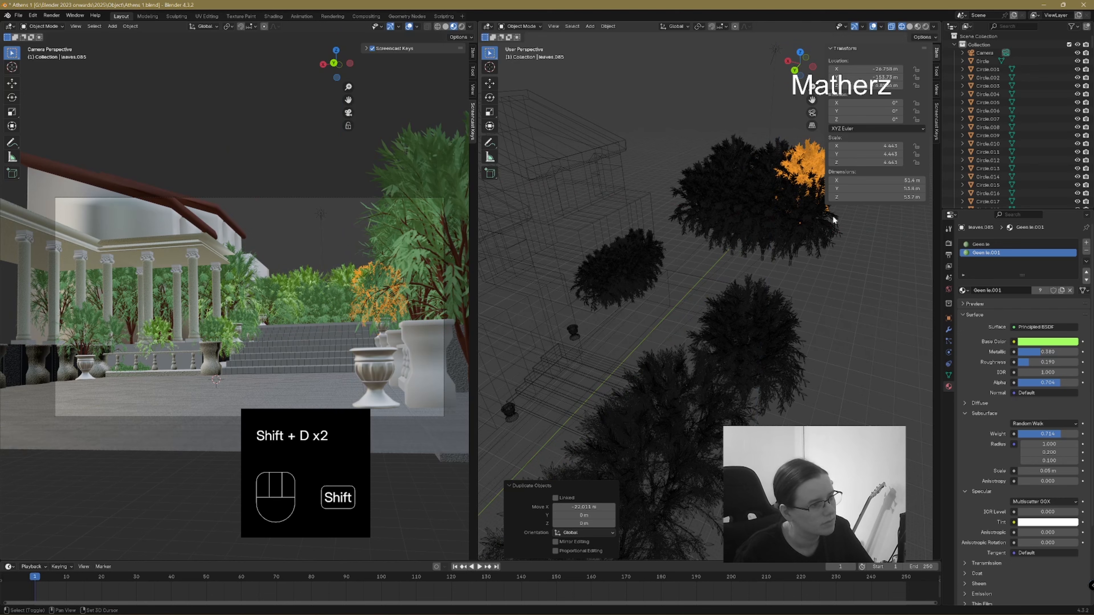
- Duplicate the last bright clump again, move the copy about 207.6 m along Y, and shift it along X into the large tree row
key(shift+d)
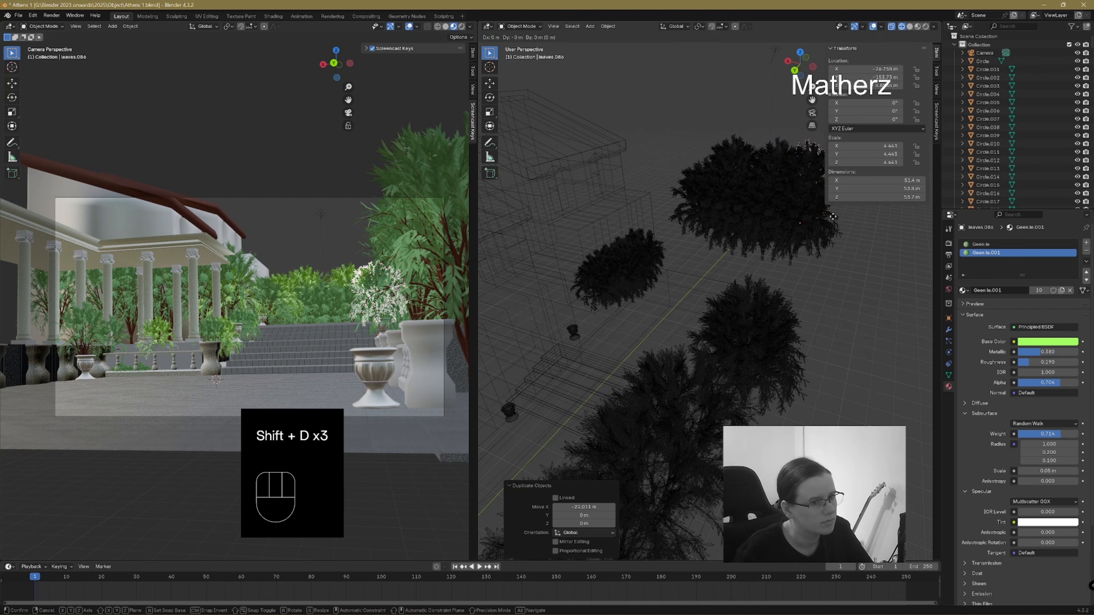
middle_drag(832, 216, 829, 284)
click(863, 240)
key(g)
click(705, 433)
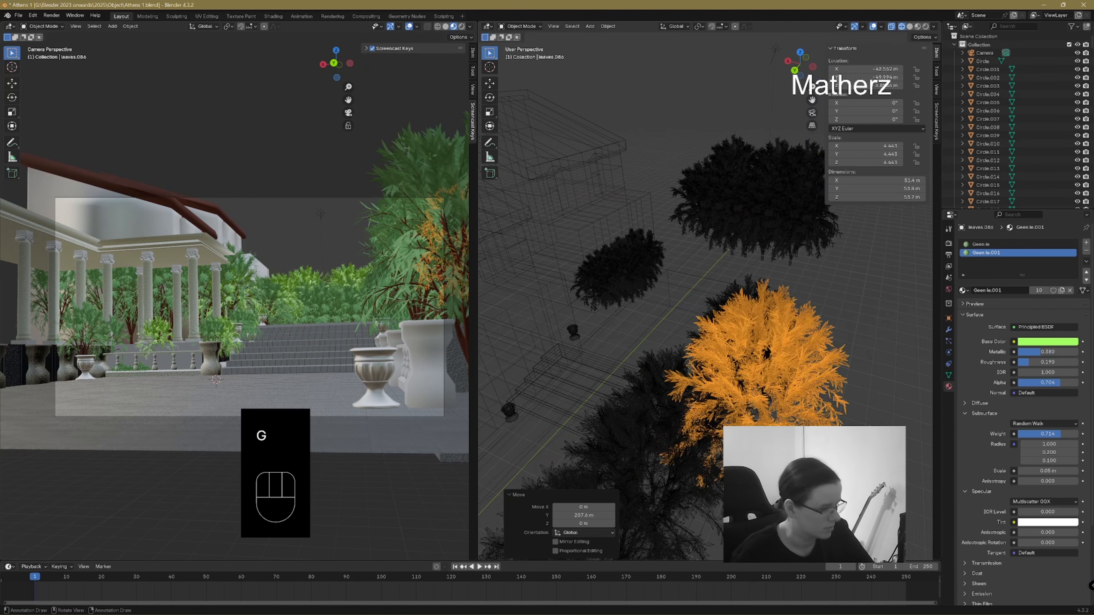
key(g)
middle_drag(706, 433, 694, 426)
click(679, 415)
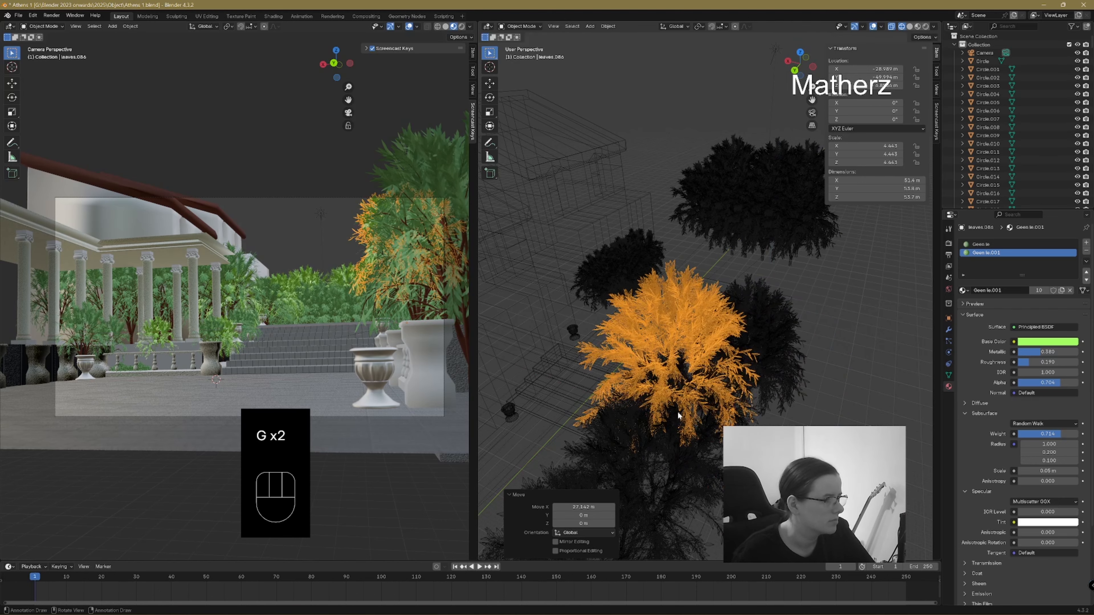
- Preview the camera view rendered and retune the bright leaf material to roughness 0, metallic 0 and a paler yellow-green base colour
click(462, 27)
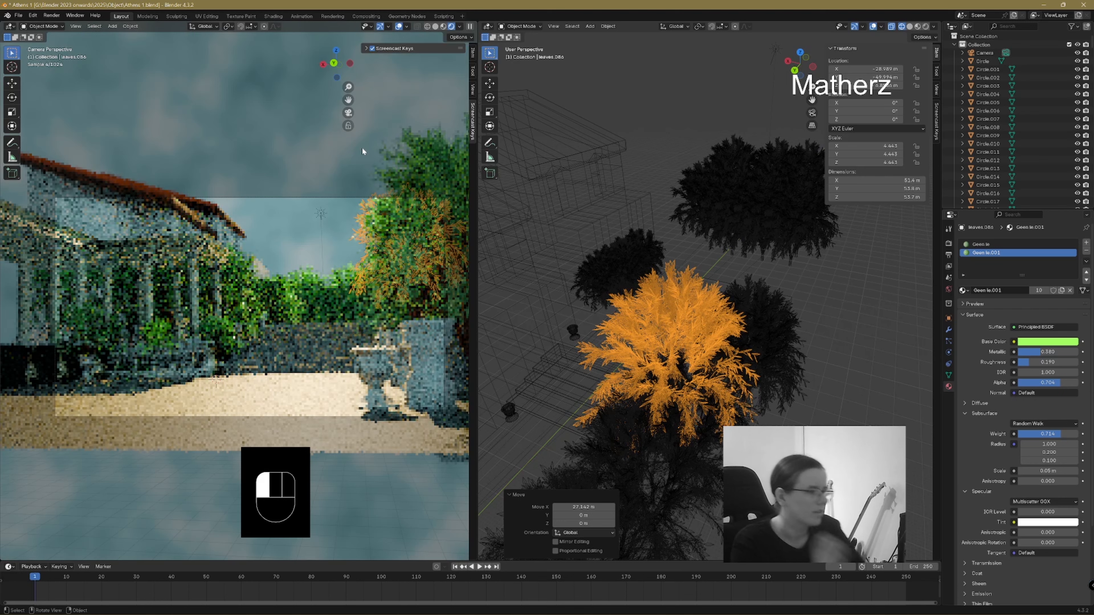
click(362, 149)
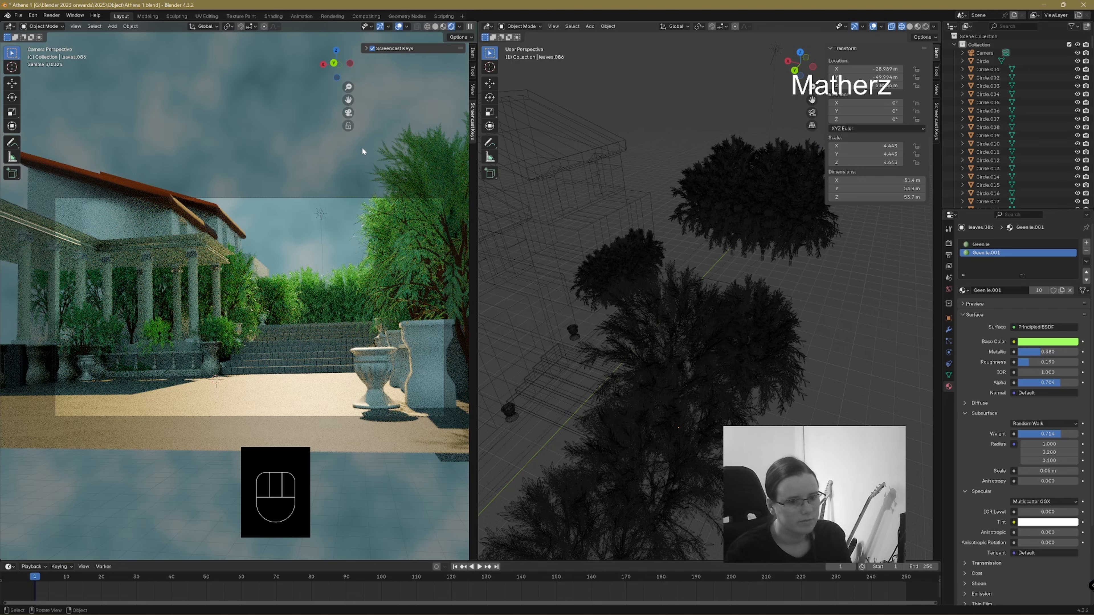
drag(1029, 365, 1018, 365)
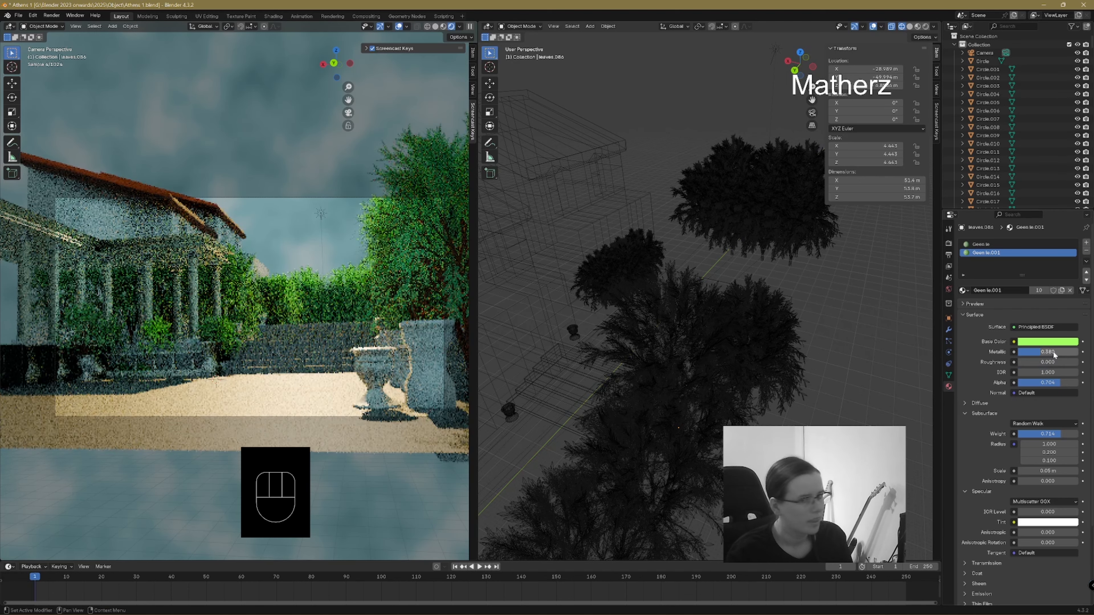
click(1066, 342)
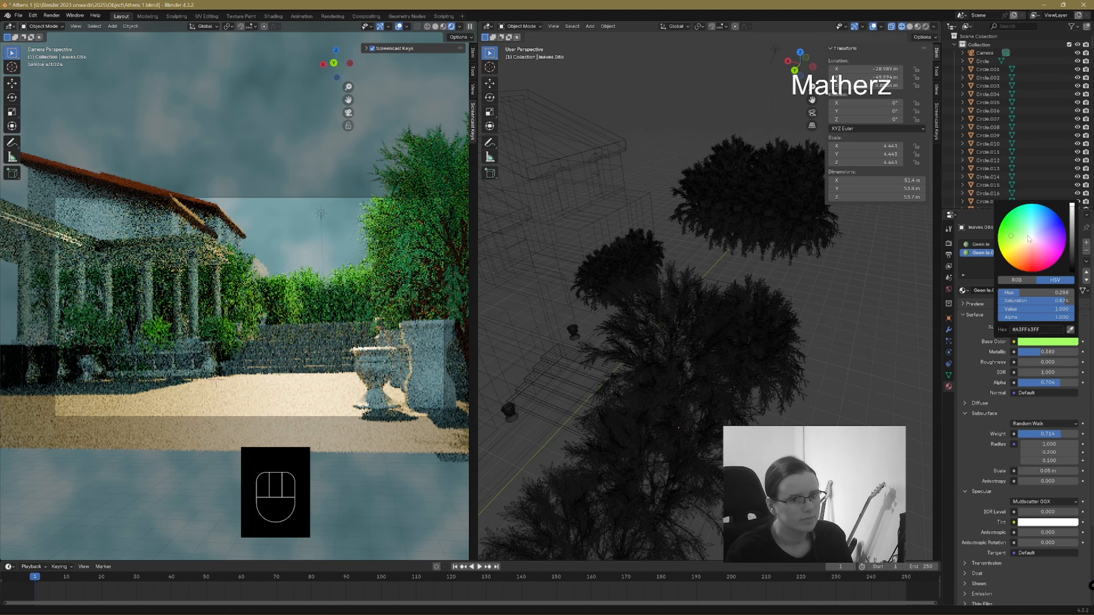
drag(1029, 234, 1020, 240)
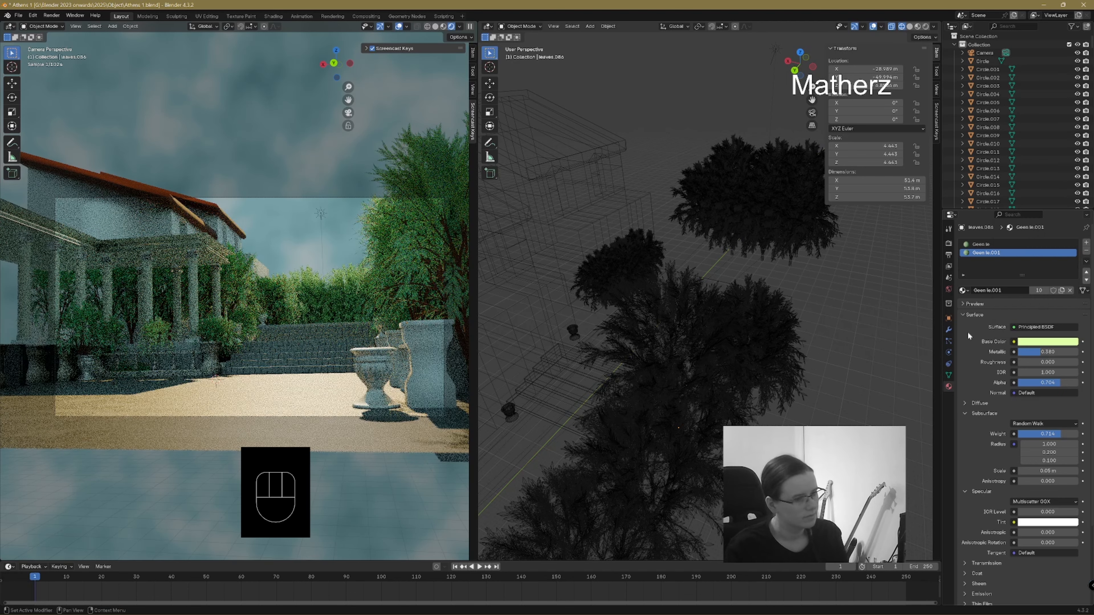
mouse_move(1039, 353)
mouse_down()
mouse_move(1070, 352)
mouse_move(1018, 351)
mouse_up()
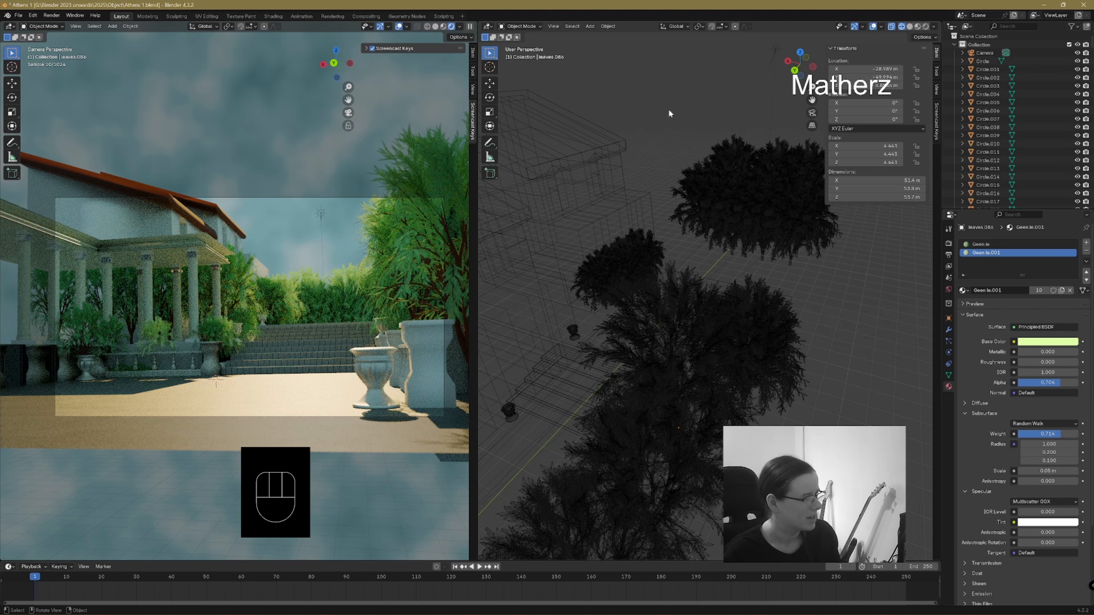
- Set the camera view to solid shading and widen the modelling viewport beside it
click(443, 26)
scroll(739, 386, down, 4)
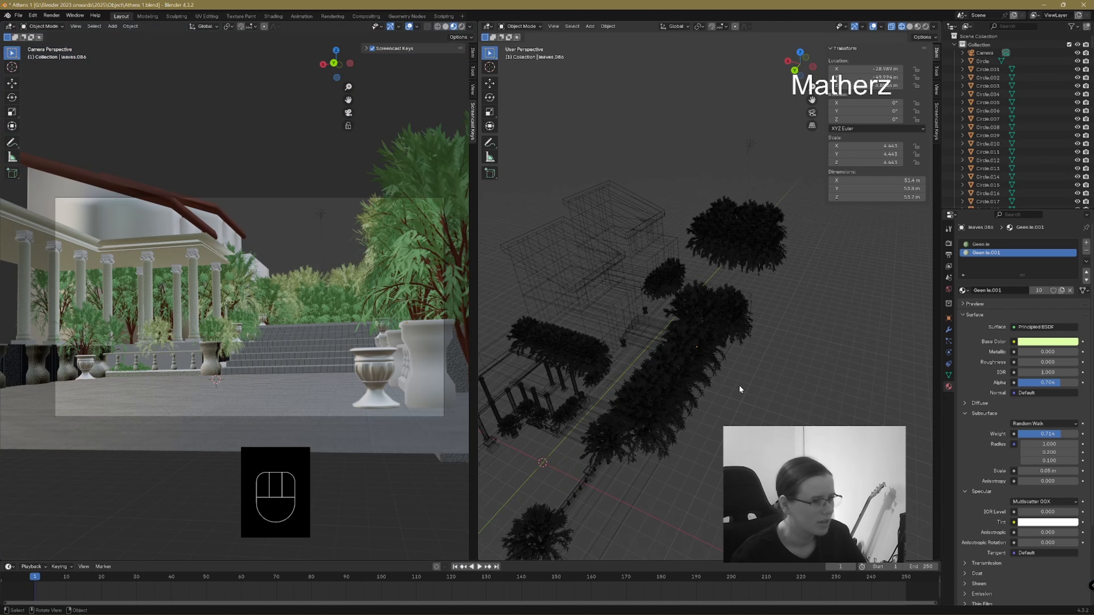
scroll(739, 385, down, 4)
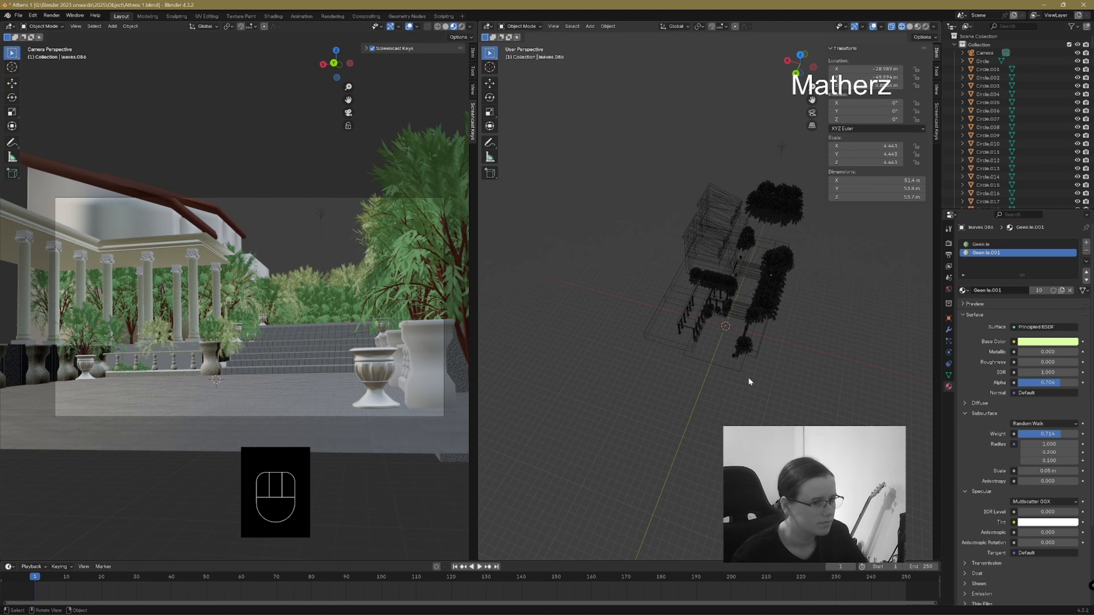
click(447, 27)
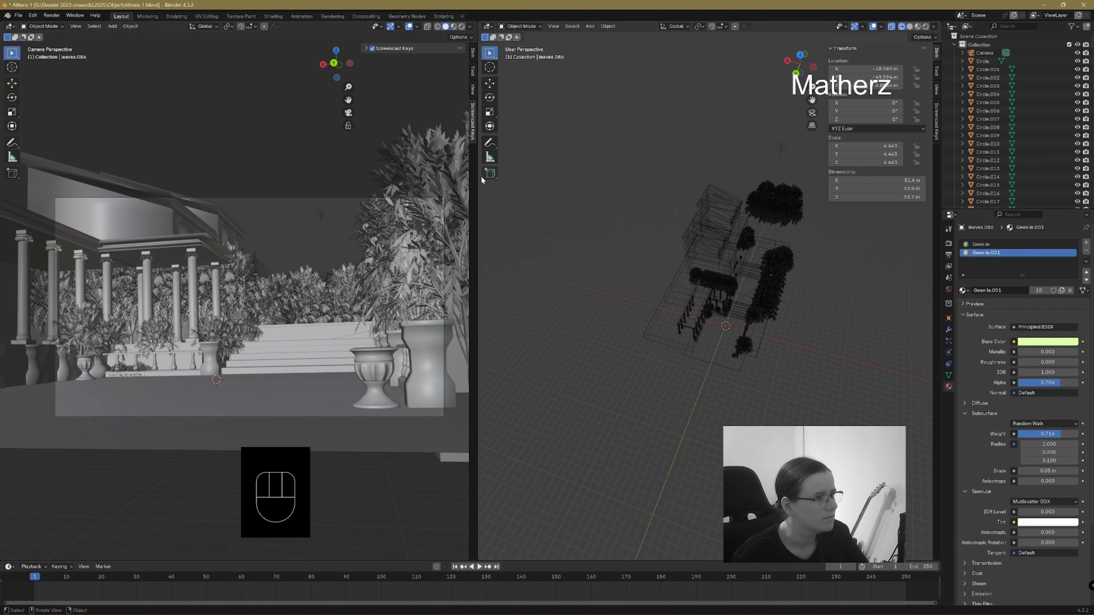
drag(481, 177, 254, 177)
- Add a 2 m cube at the world origin
scroll(592, 333, up, 2)
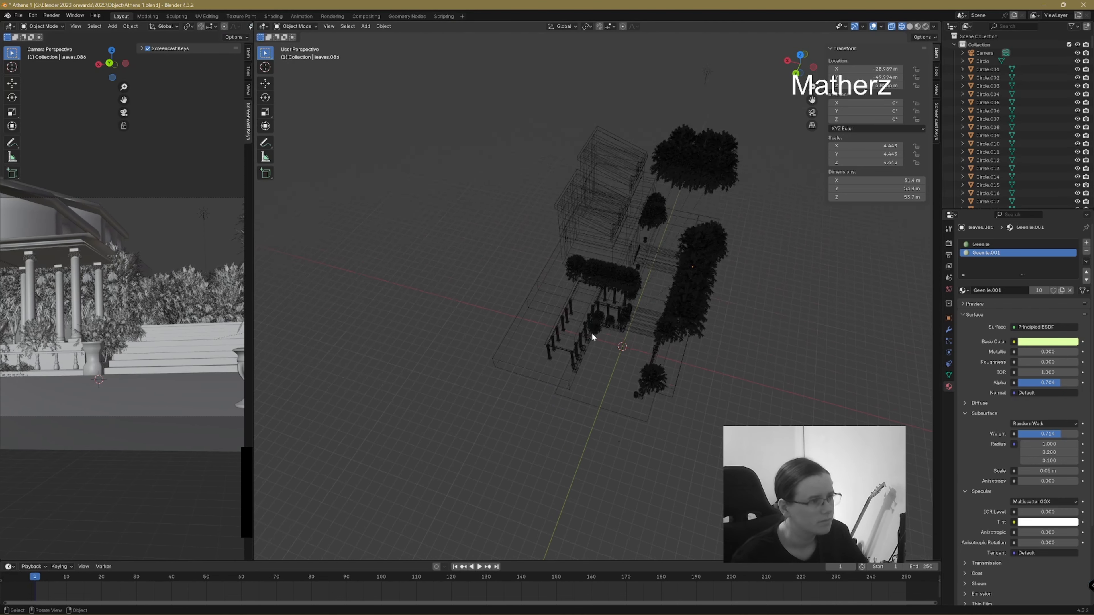
scroll(592, 333, up, 1)
click(365, 26)
mouse_move(379, 36)
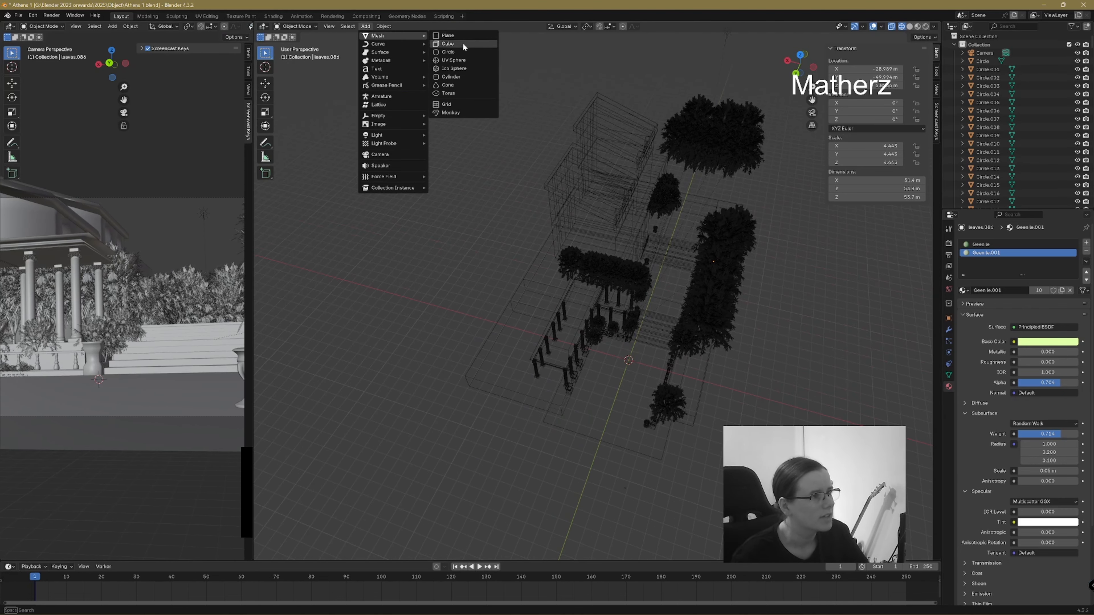
click(448, 44)
- Flatten the new cube along Z into a slab about 0.44 m thick
scroll(646, 372, up, 3)
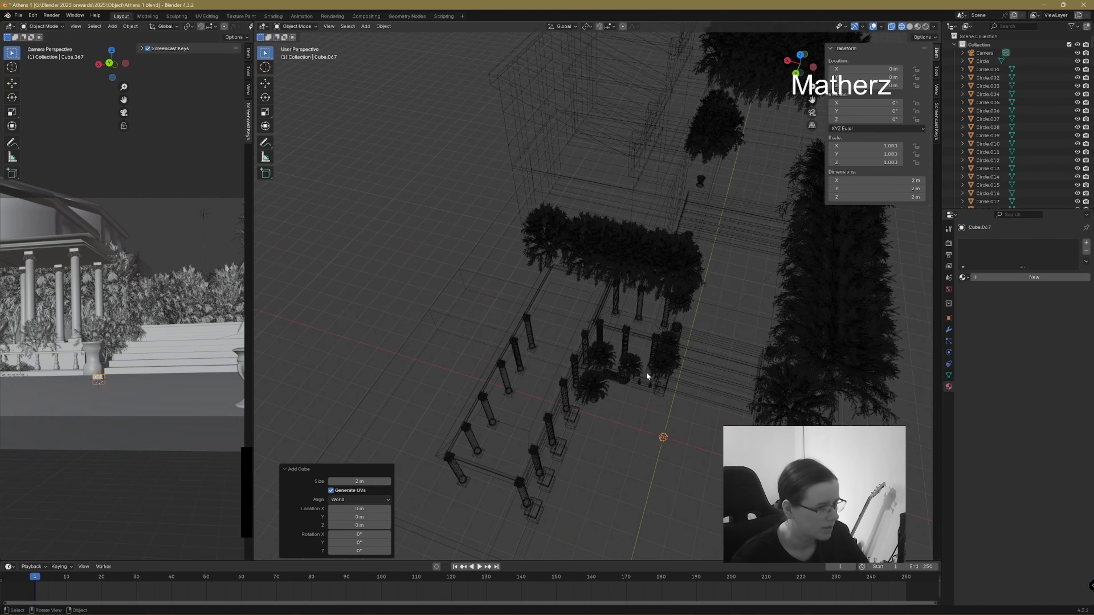
scroll(647, 372, up, 4)
shift+middle_drag(709, 442, 596, 252)
scroll(596, 252, up, 2)
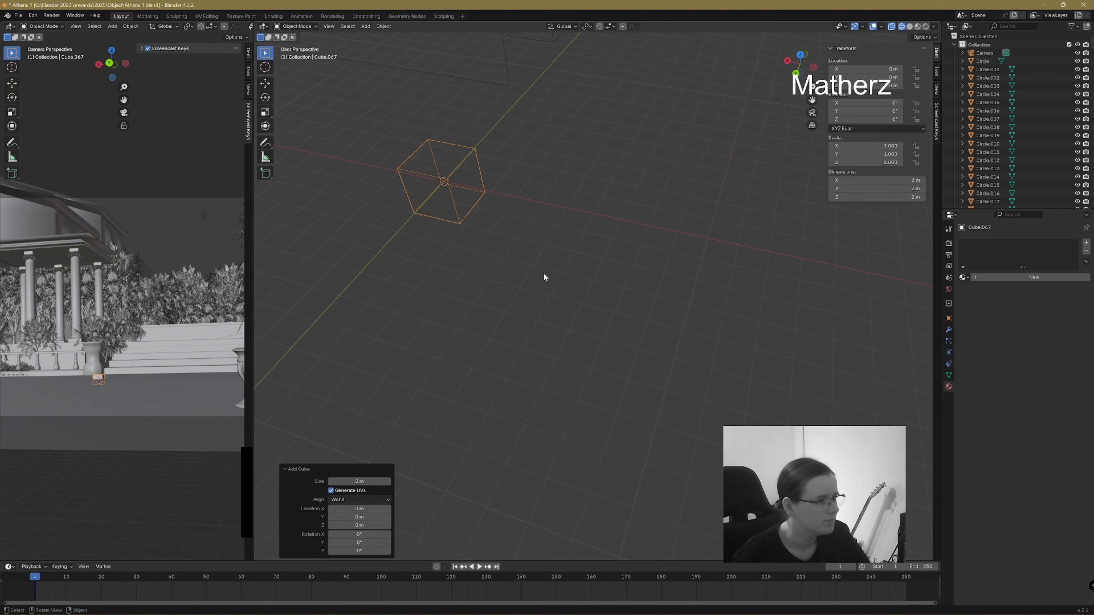
key(s)
key(z)
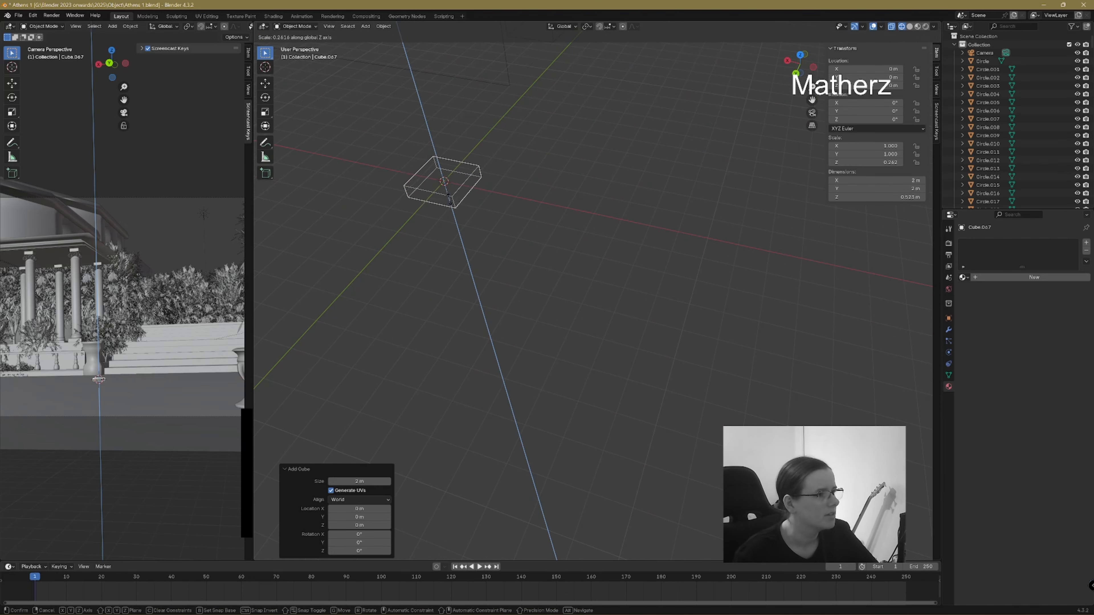
click(448, 197)
- In solid shading and edit mode, extrude the slab's top face about 0.11 m and scale it inward to taper the edges
click(909, 27)
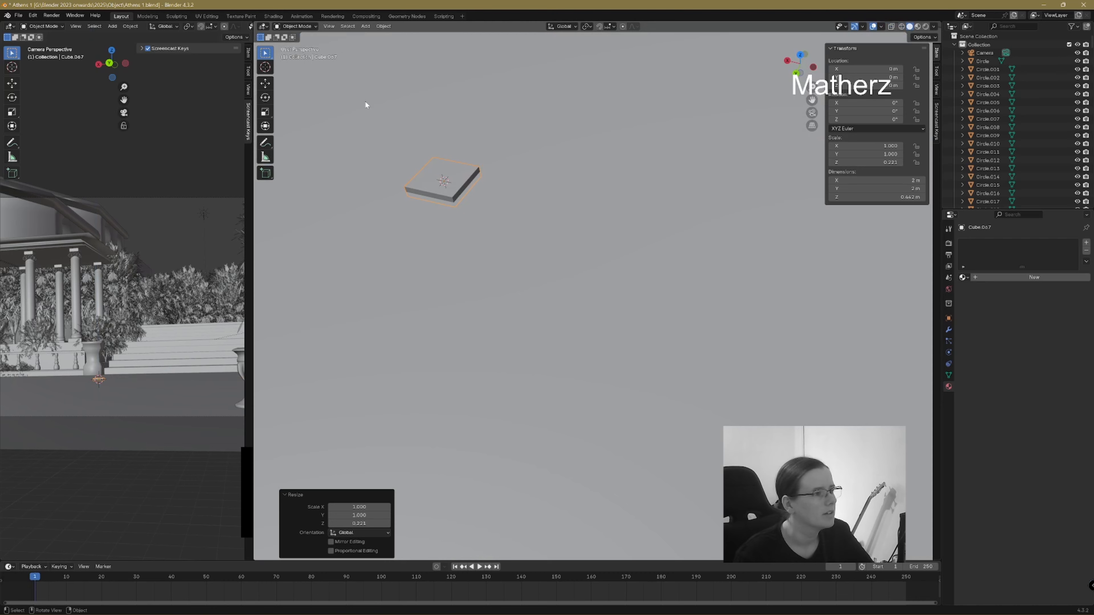
click(296, 27)
click(293, 45)
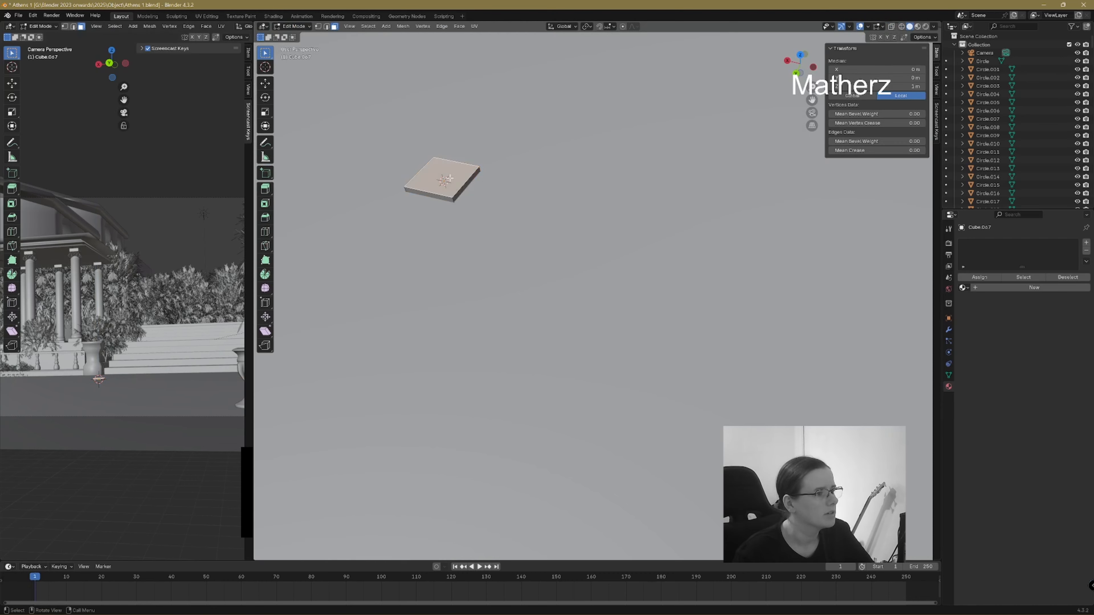
key(e)
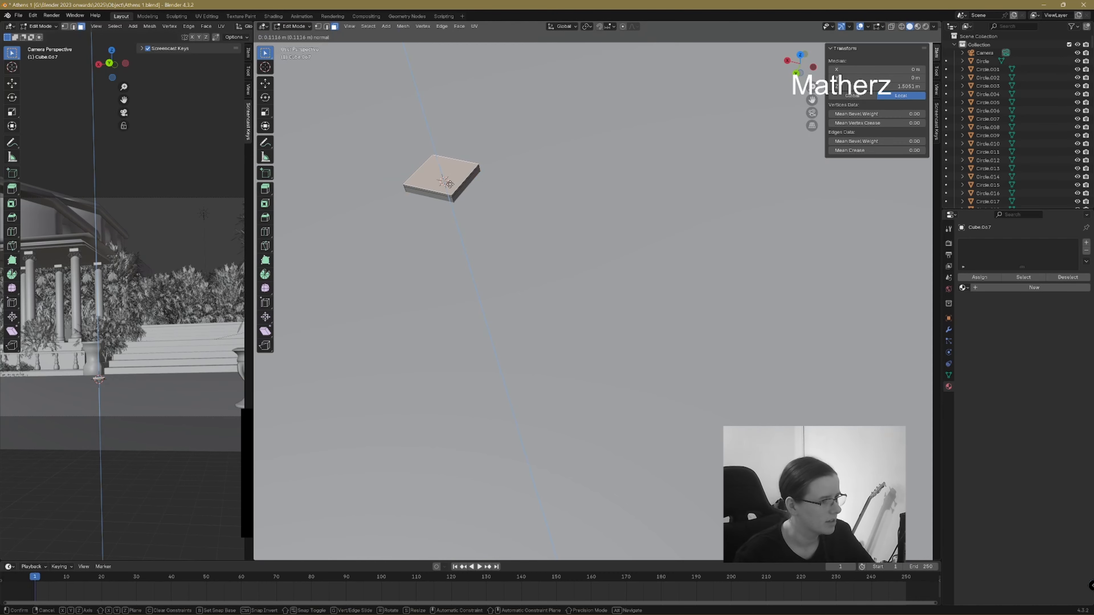
click(482, 194)
key(s)
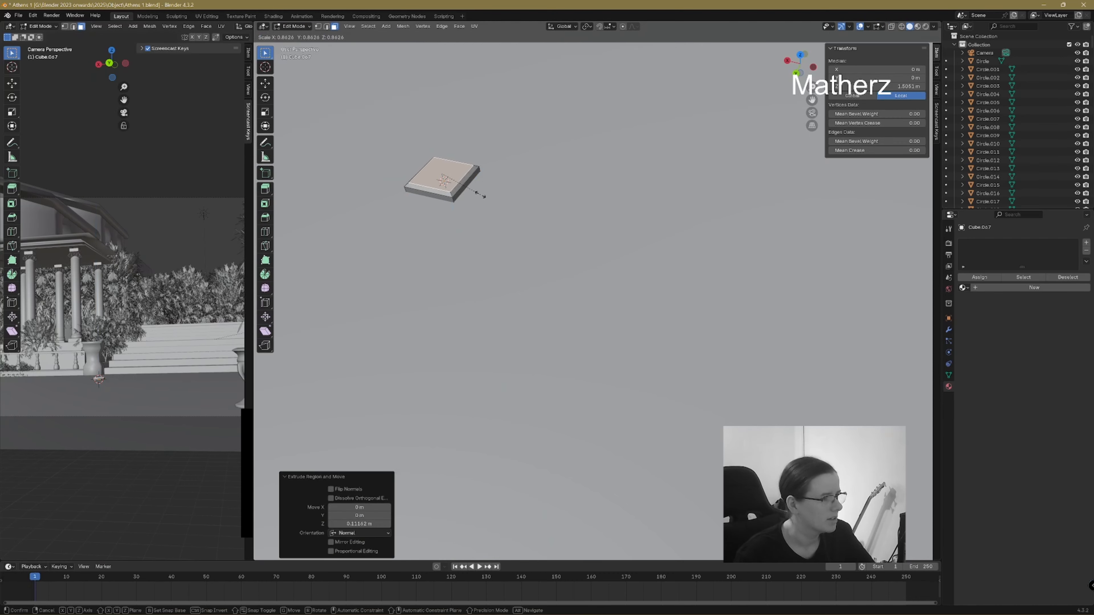
click(478, 194)
- Return the slab to object mode, shade it smooth and assign it the existing floor material
click(296, 26)
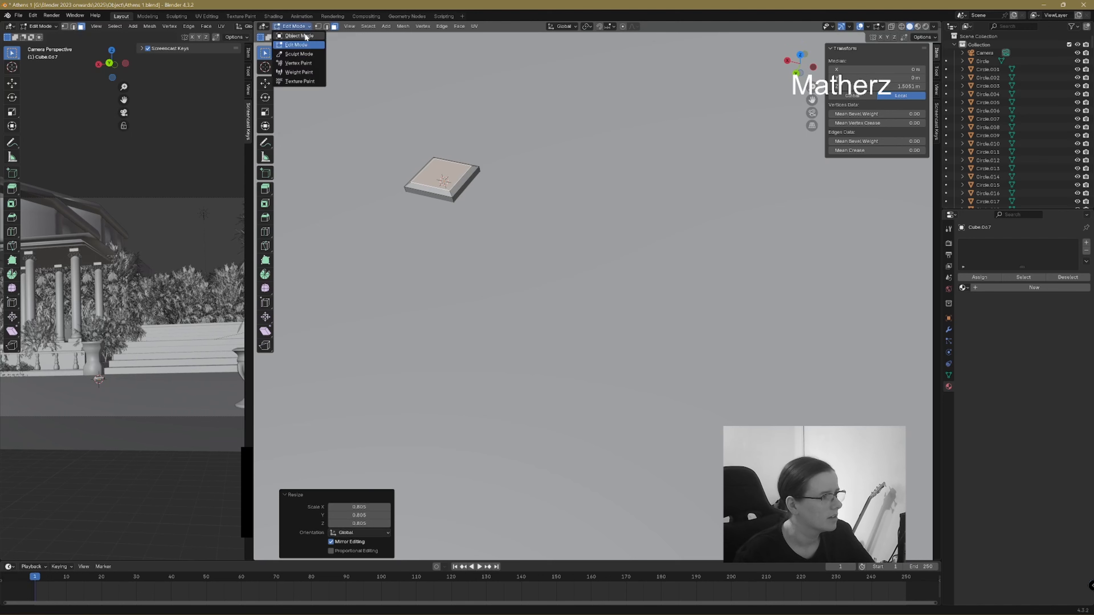
click(293, 36)
right_click(455, 169)
click(454, 169)
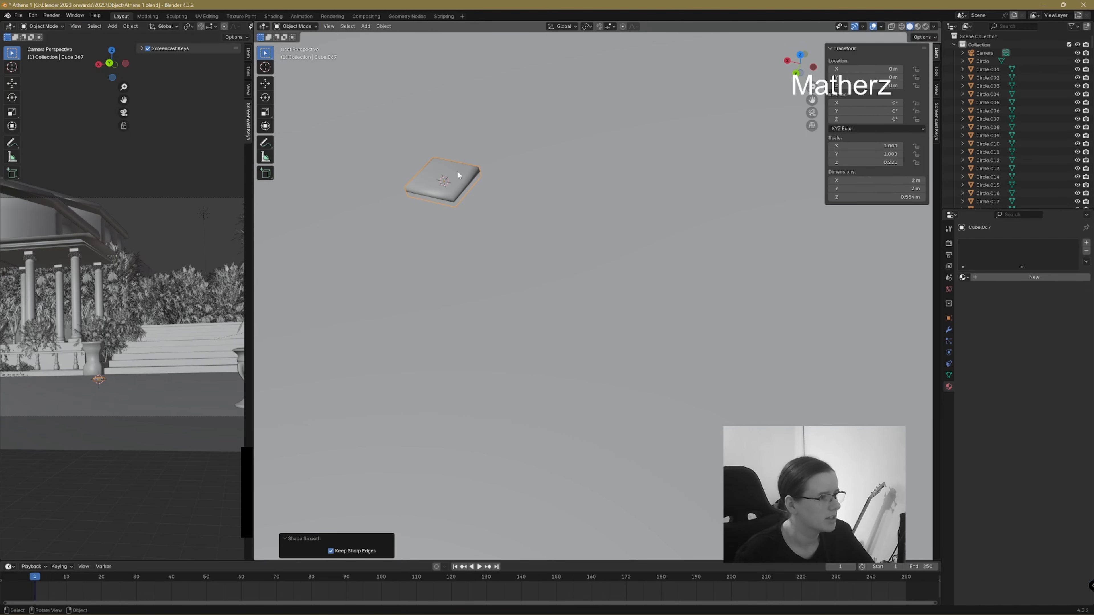
click(963, 277)
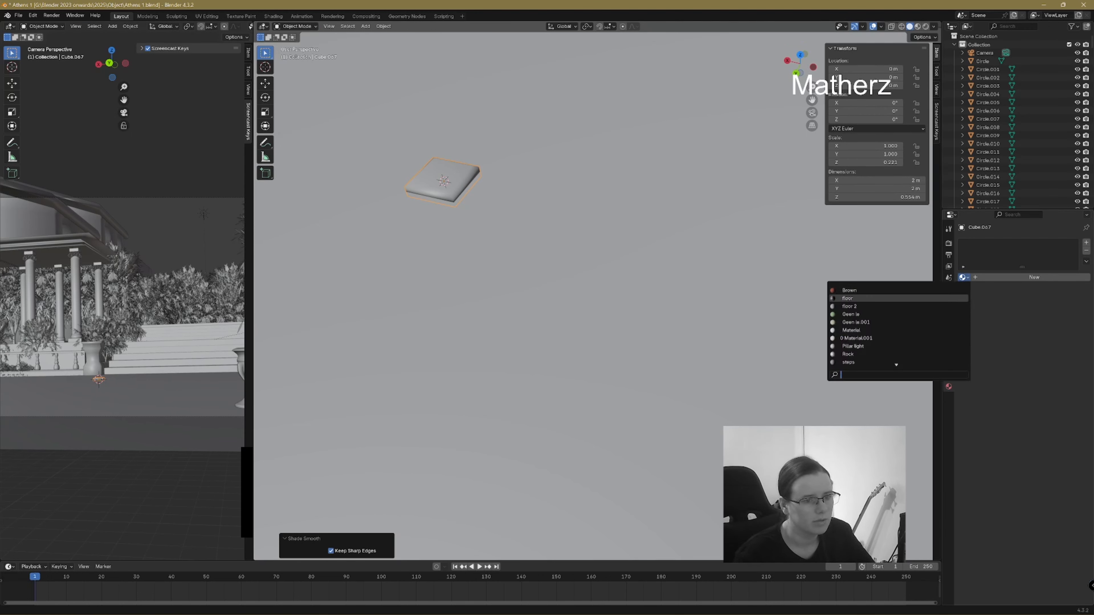
click(940, 298)
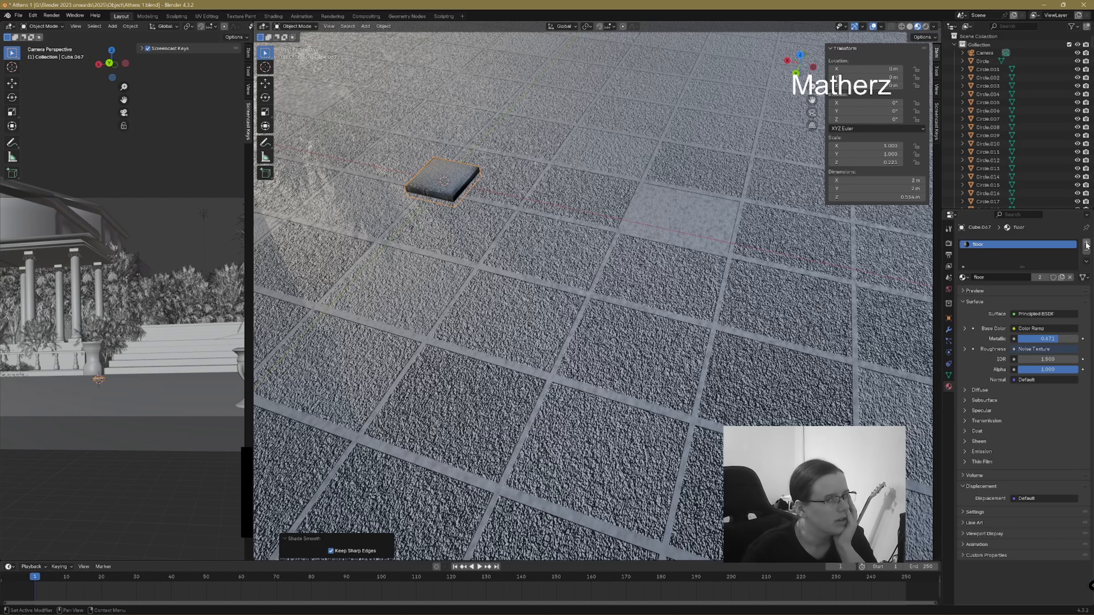
- Add a second material slot to the slab and create a new material in it named "White Tile"
click(966, 277)
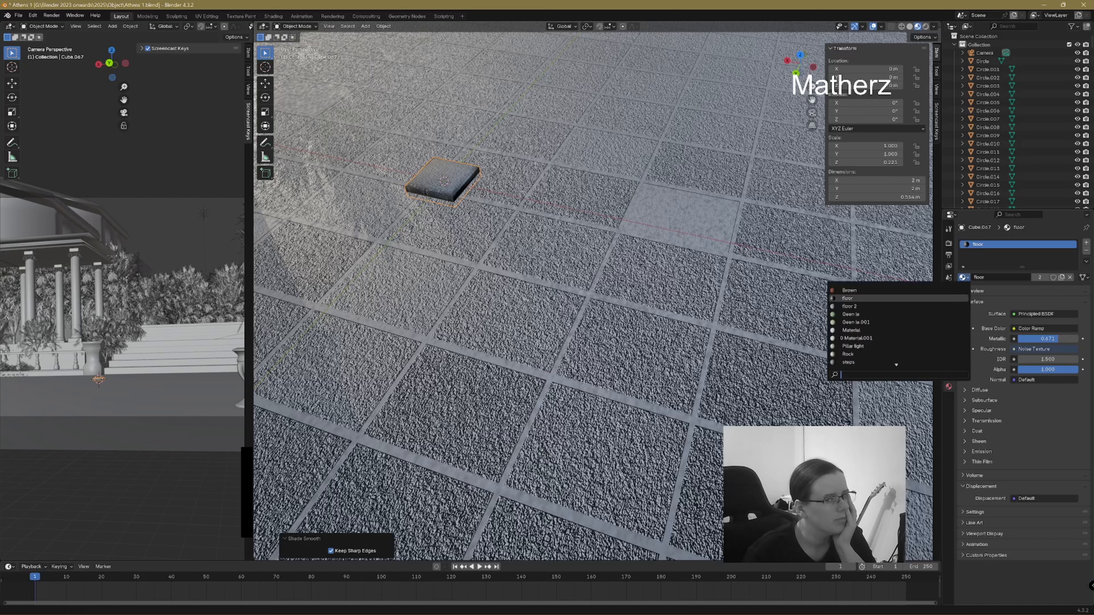
click(1063, 278)
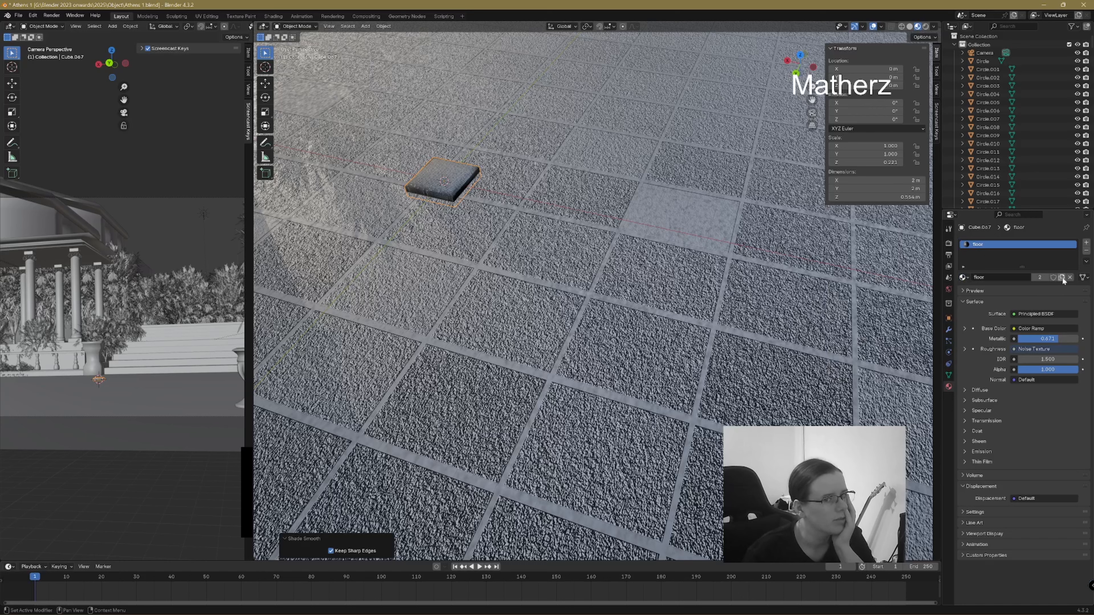
click(1087, 243)
click(964, 290)
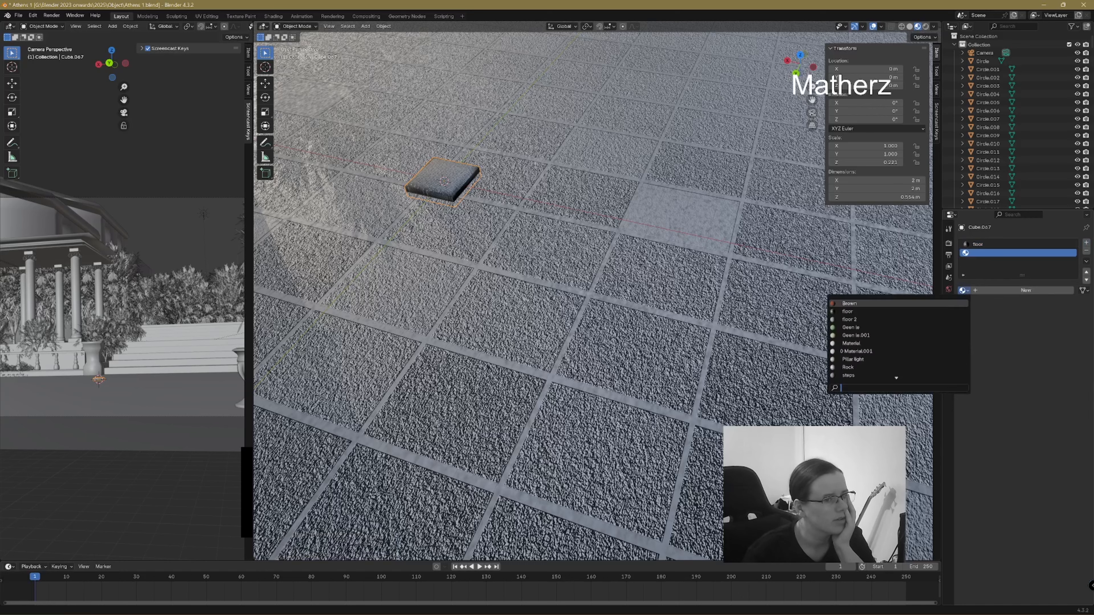
click(1009, 288)
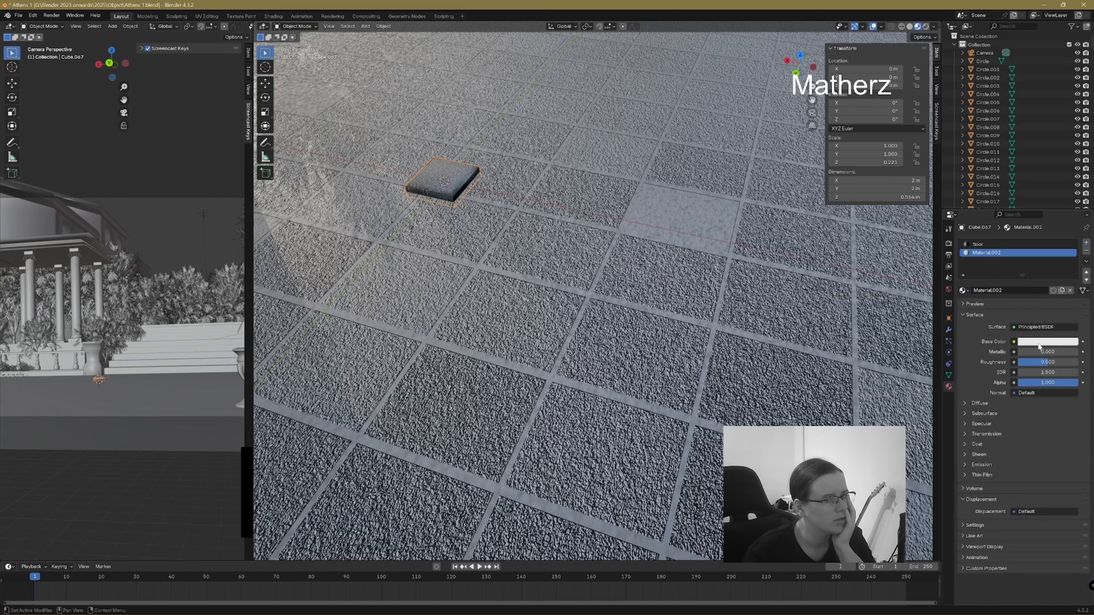
click(1039, 342)
double_click(1001, 291)
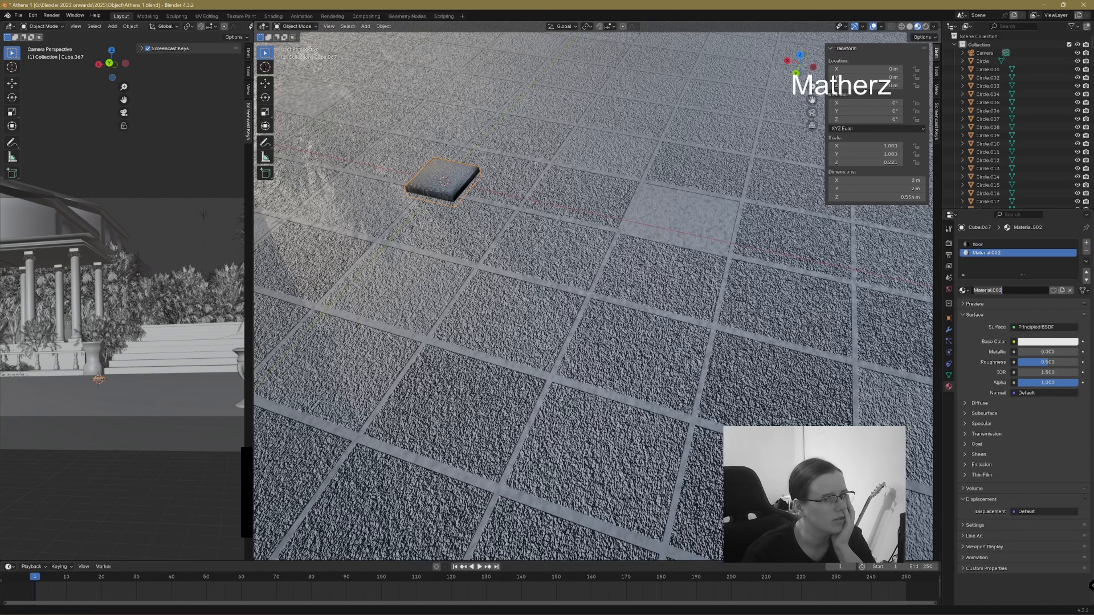
text(Wh)
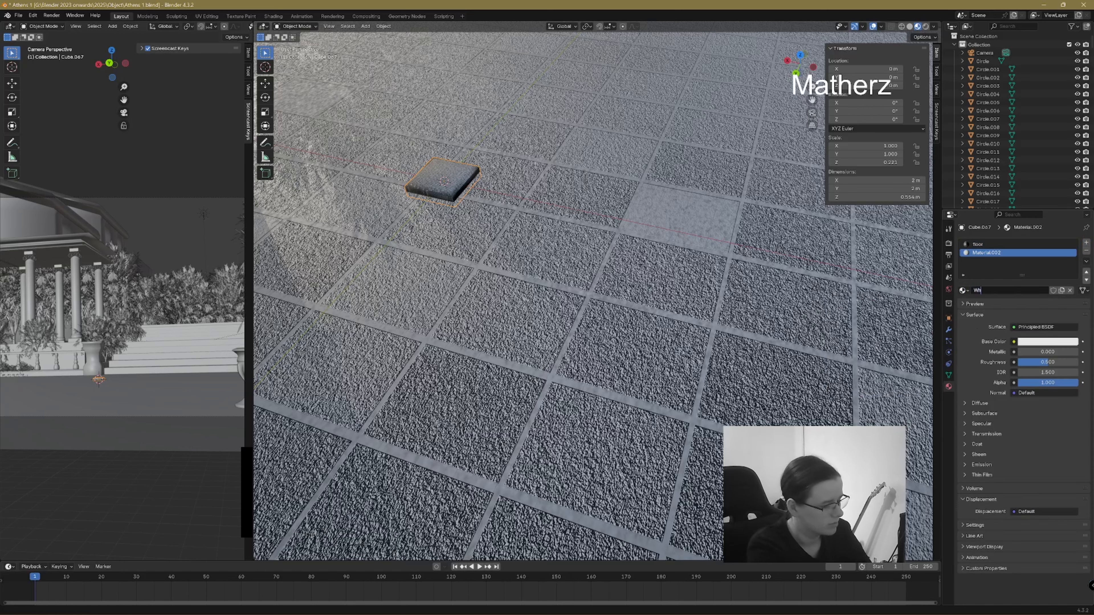
text(ite Til)
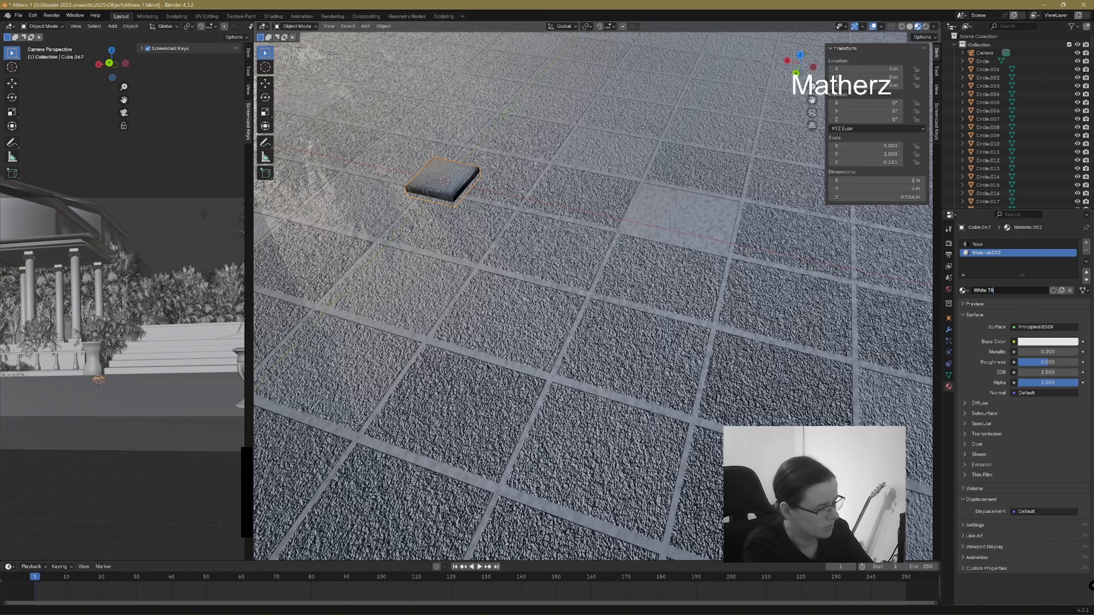
text(e)
key(Return)
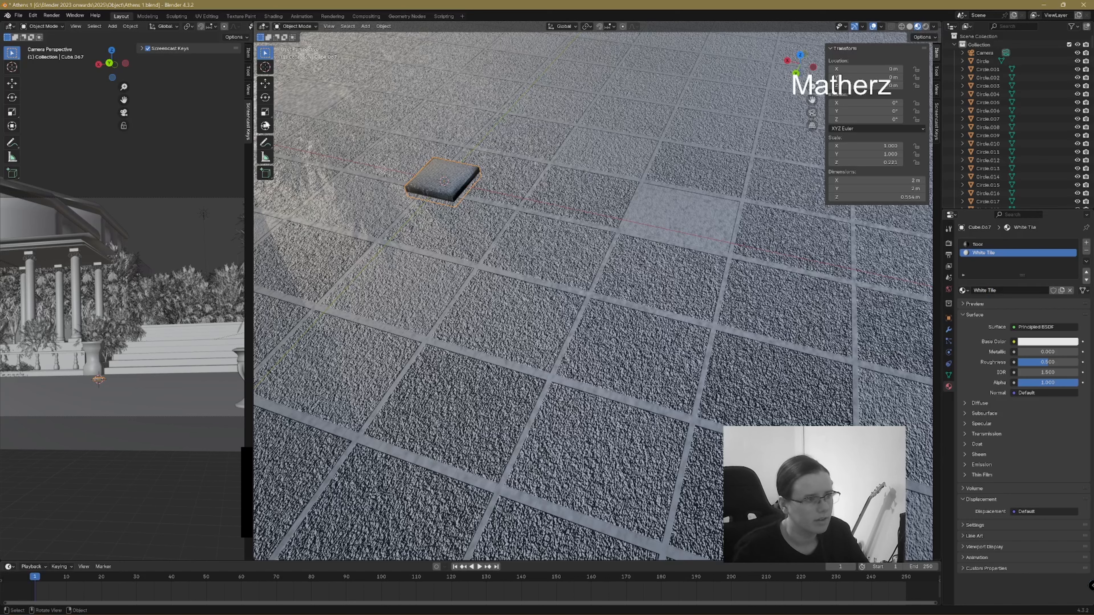
- Assign the White Tile material to all faces of the slab in edit mode and return to object mode
click(296, 26)
click(297, 45)
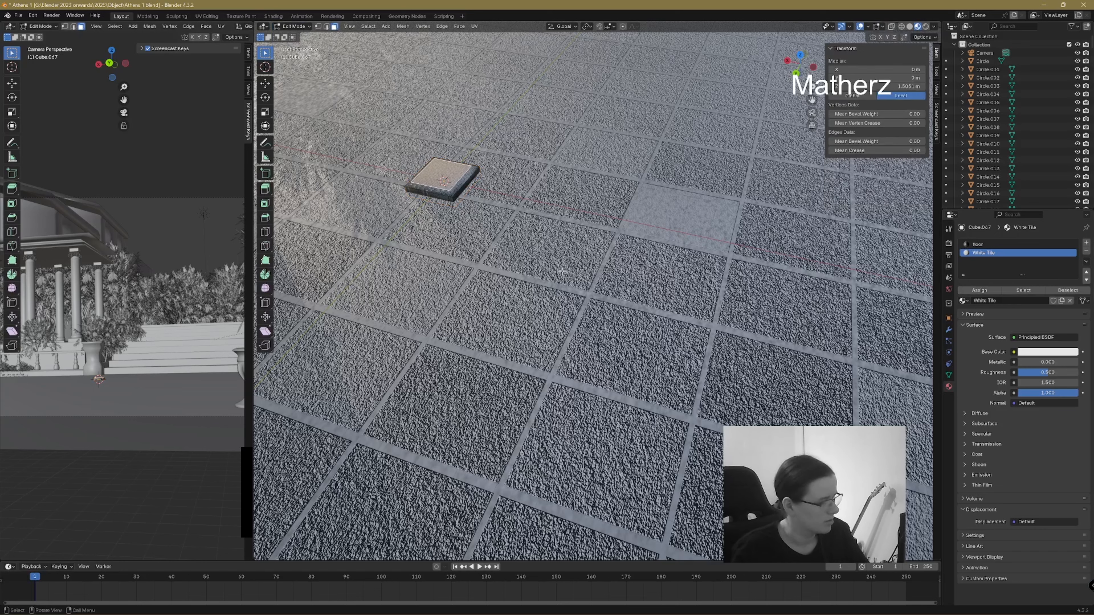
key(a)
click(979, 290)
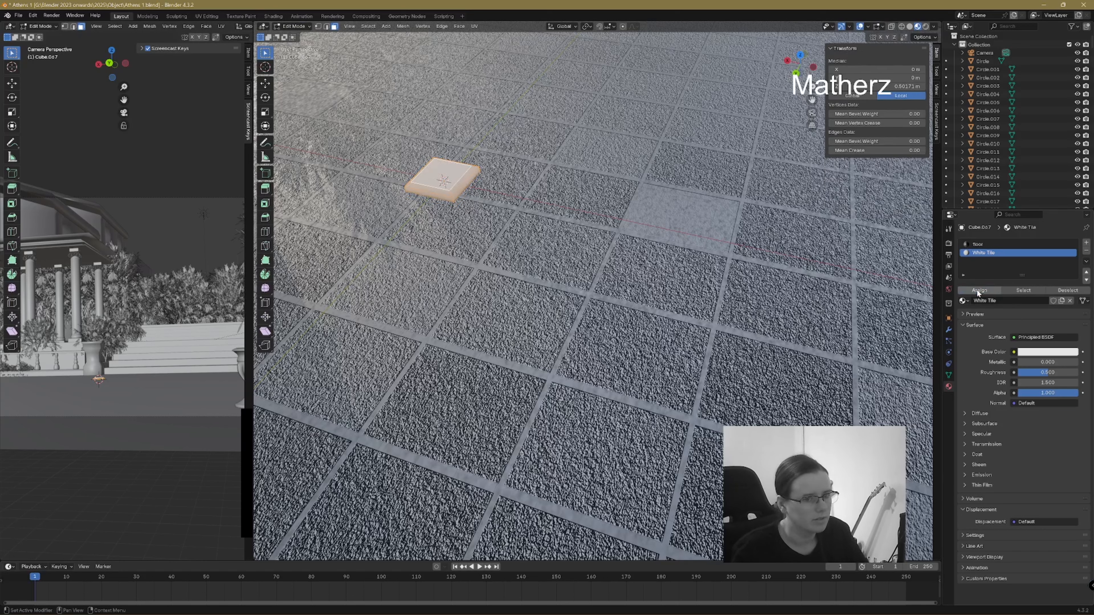
click(292, 26)
click(297, 35)
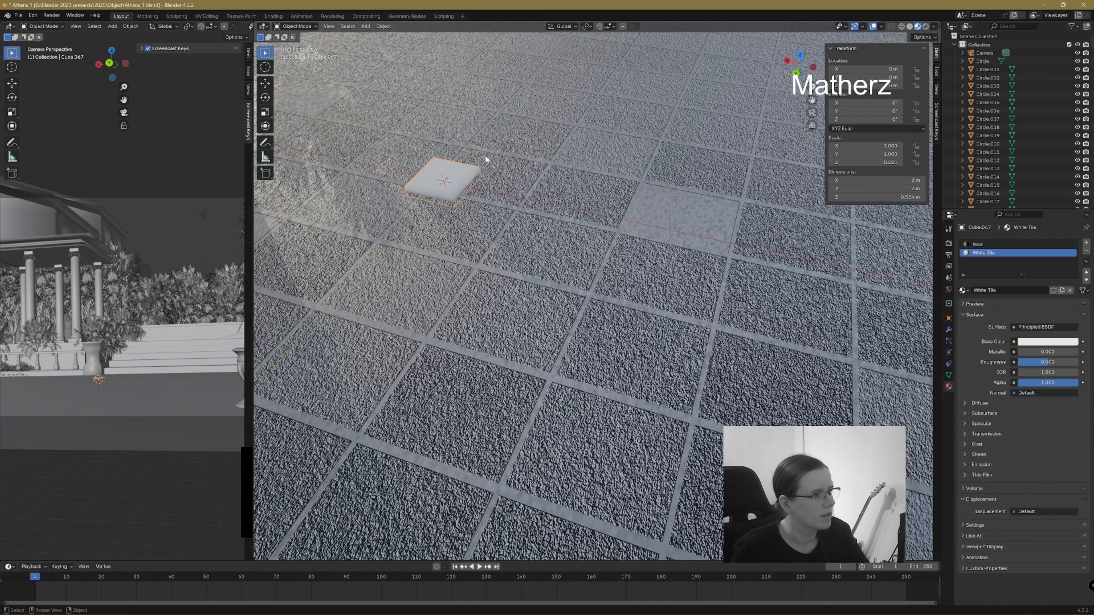
key(shift+d)
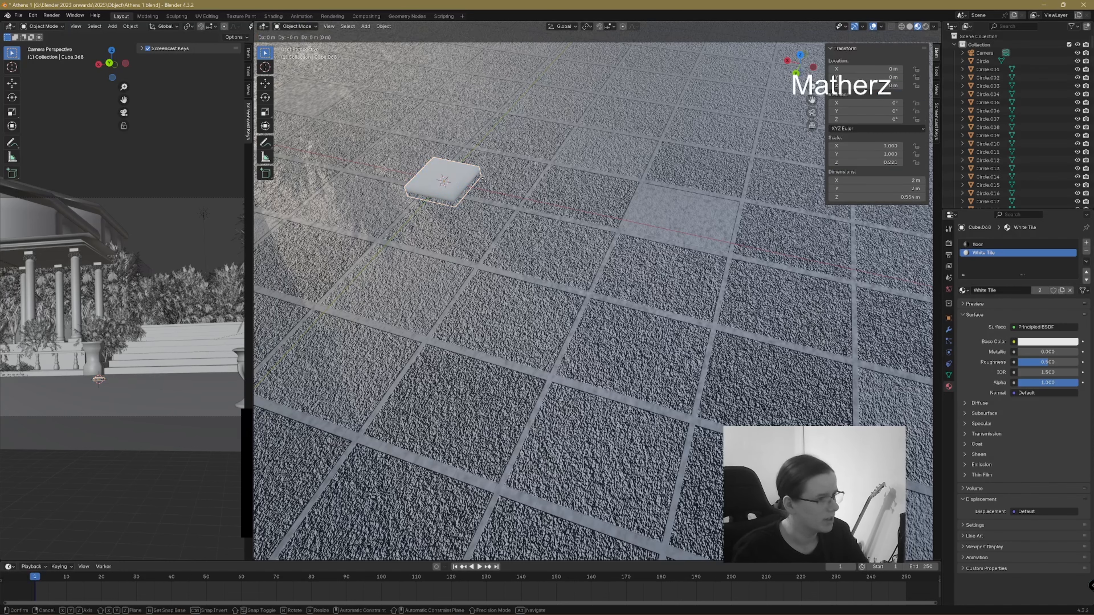
key(x)
click(535, 202)
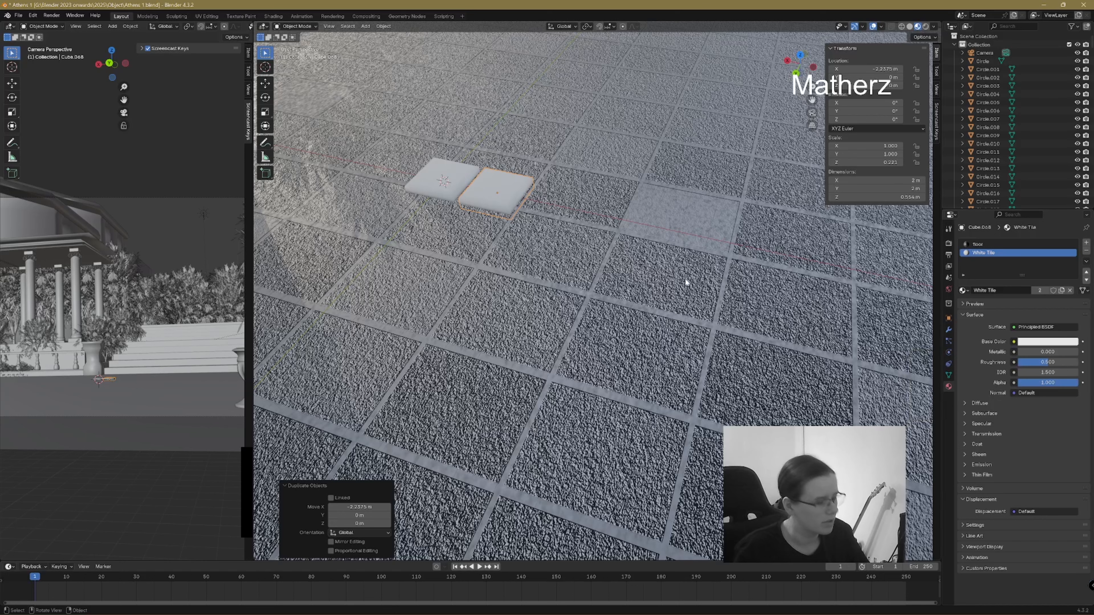
key(Delete)
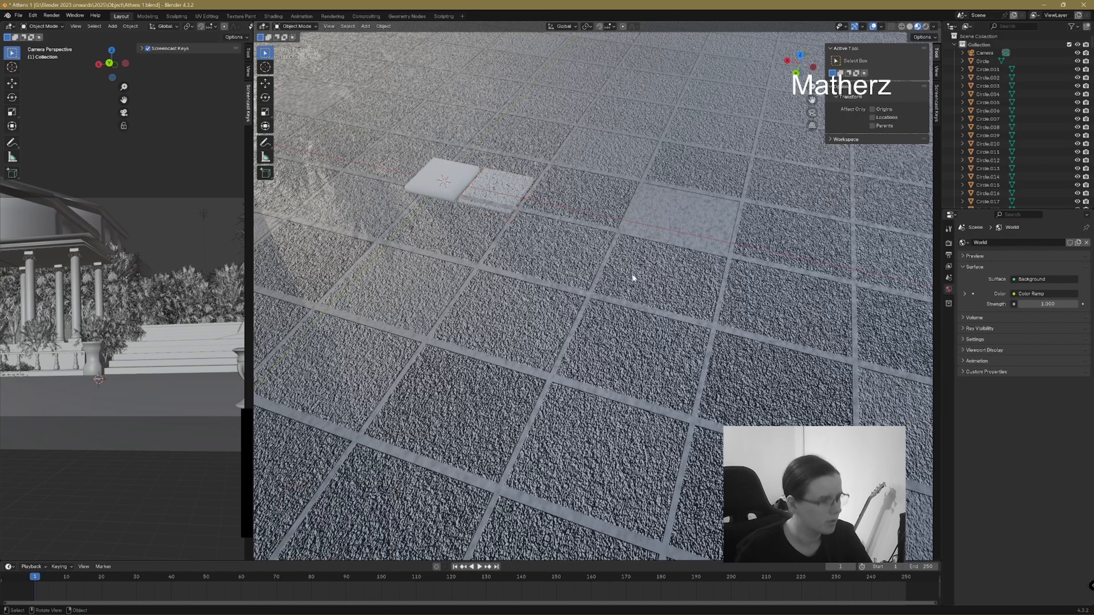
- Move the white slab along X and Y over a floor tile, to about X -1.42 m and Y 1.84 m
click(444, 179)
key(g)
key(x)
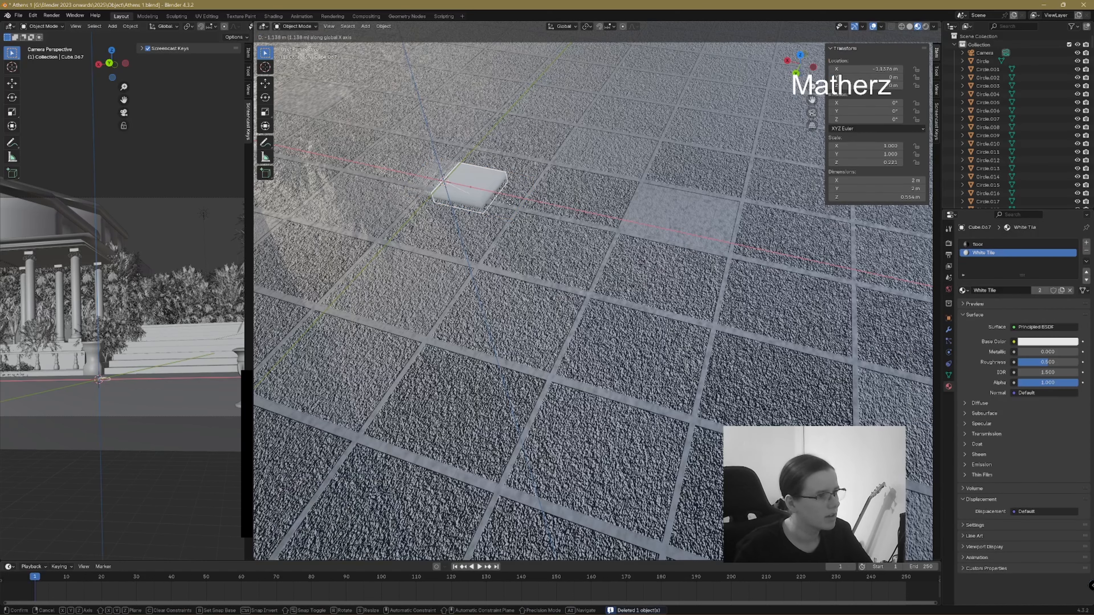
click(515, 204)
key(g)
key(y)
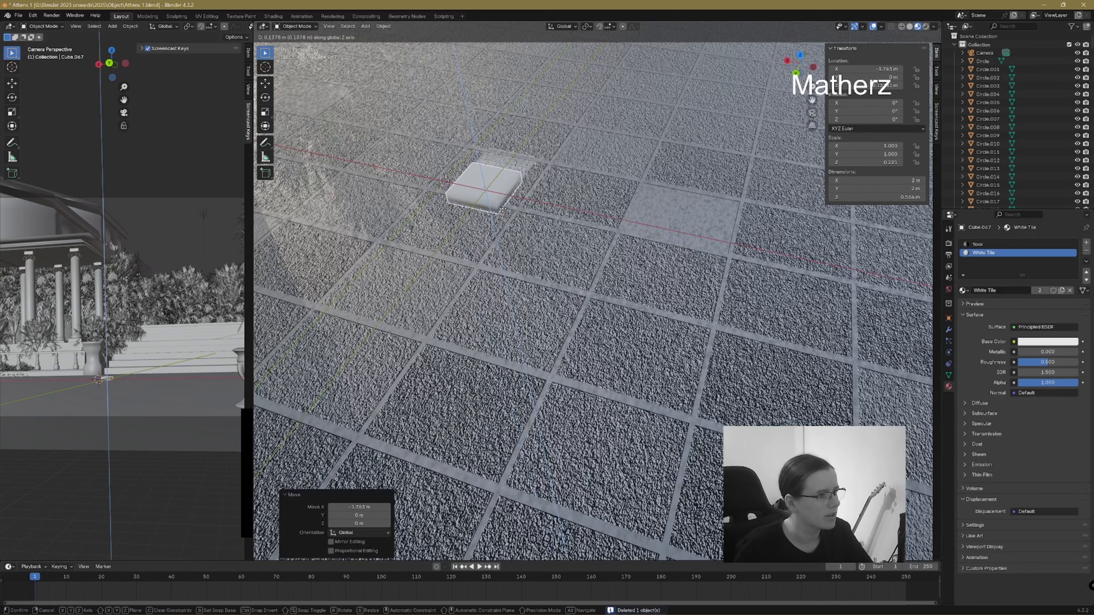
click(477, 236)
key(g)
key(x)
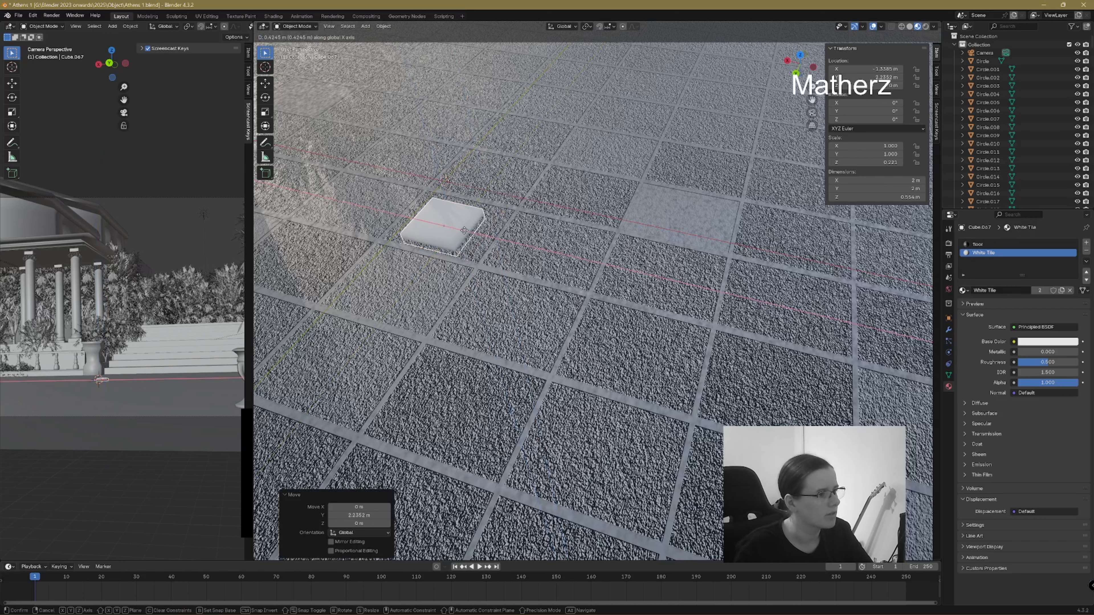
click(476, 235)
key(g)
key(y)
click(478, 230)
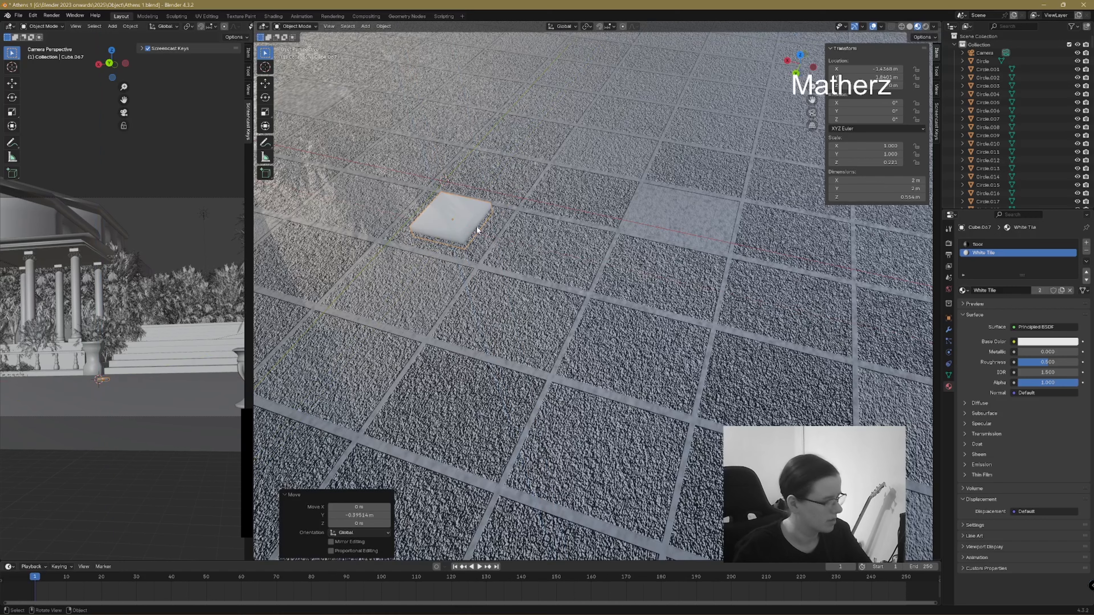
- Scale the white slab uniformly by about 1.7 and lower it along Z until its top sits just above the floor
key(s)
click(492, 239)
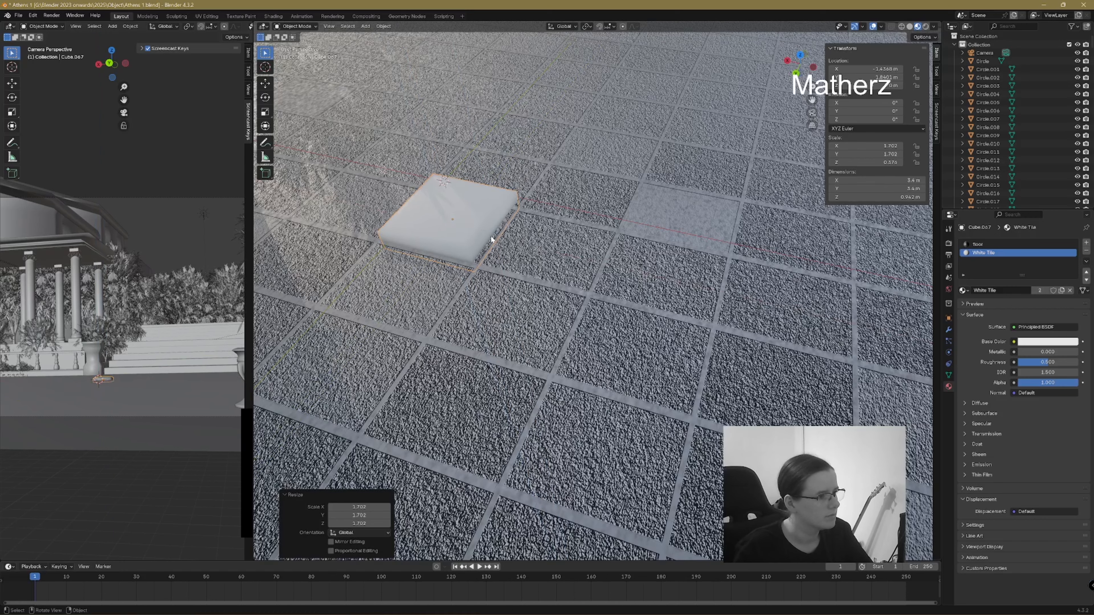
key(g)
key(z)
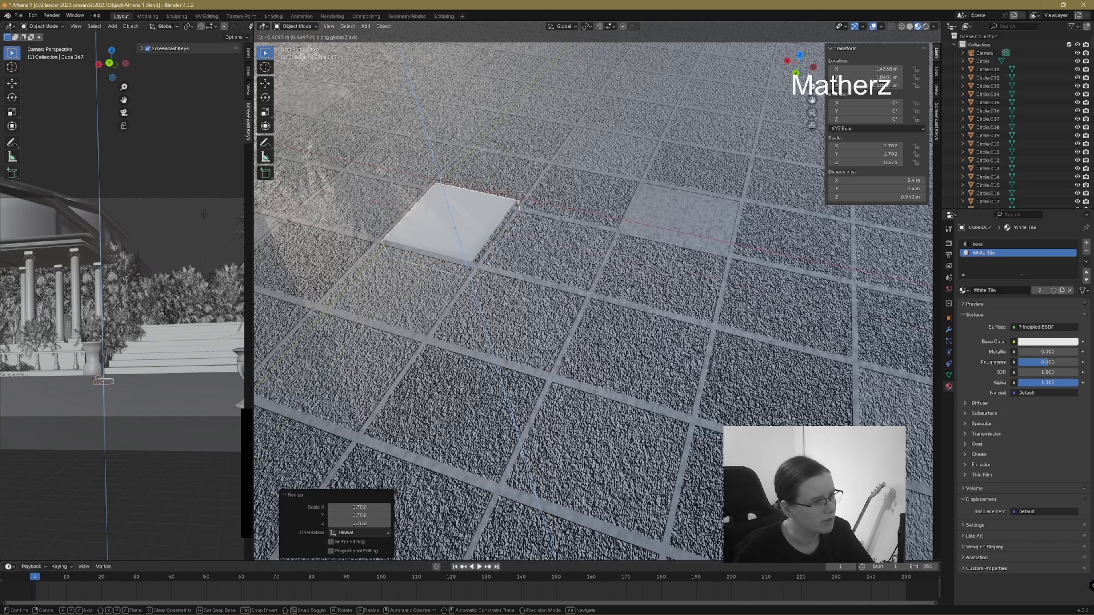
click(495, 244)
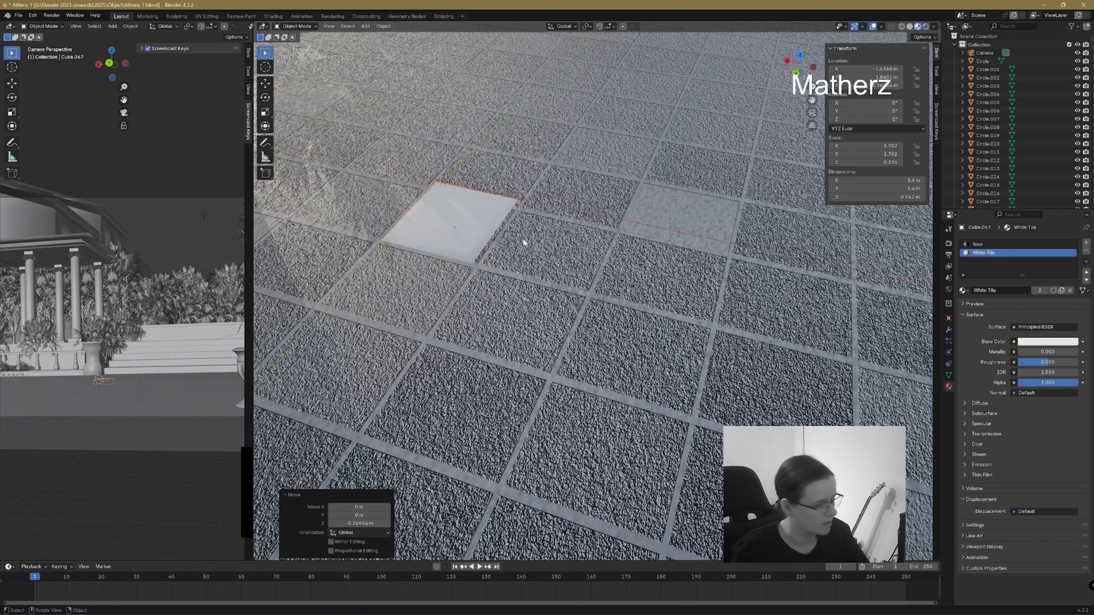
- Duplicate the white slab about 3.49 m in the negative X direction so the copy sits edge to edge with it
key(shift+d)
key(x)
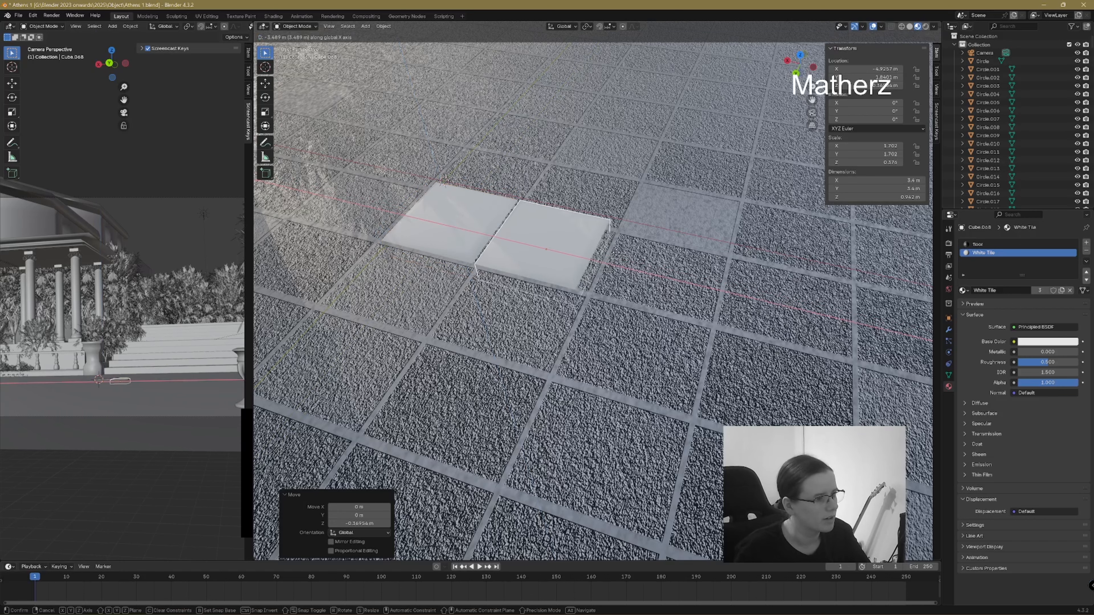
click(616, 253)
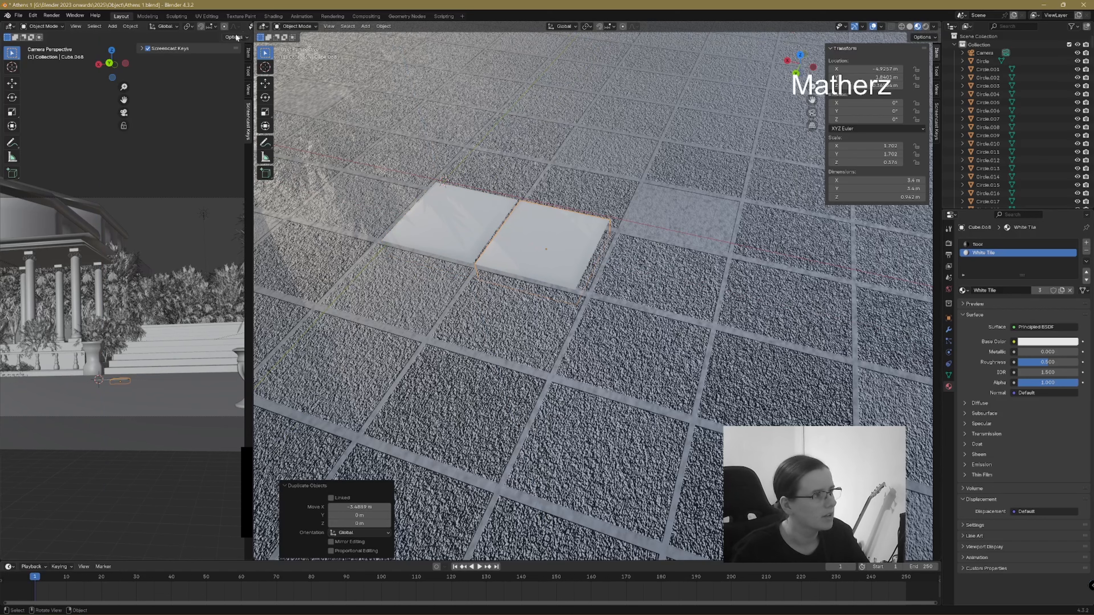
- Assign the existing floor material to all faces of the duplicated slab and return to object mode
click(296, 26)
click(304, 44)
click(998, 245)
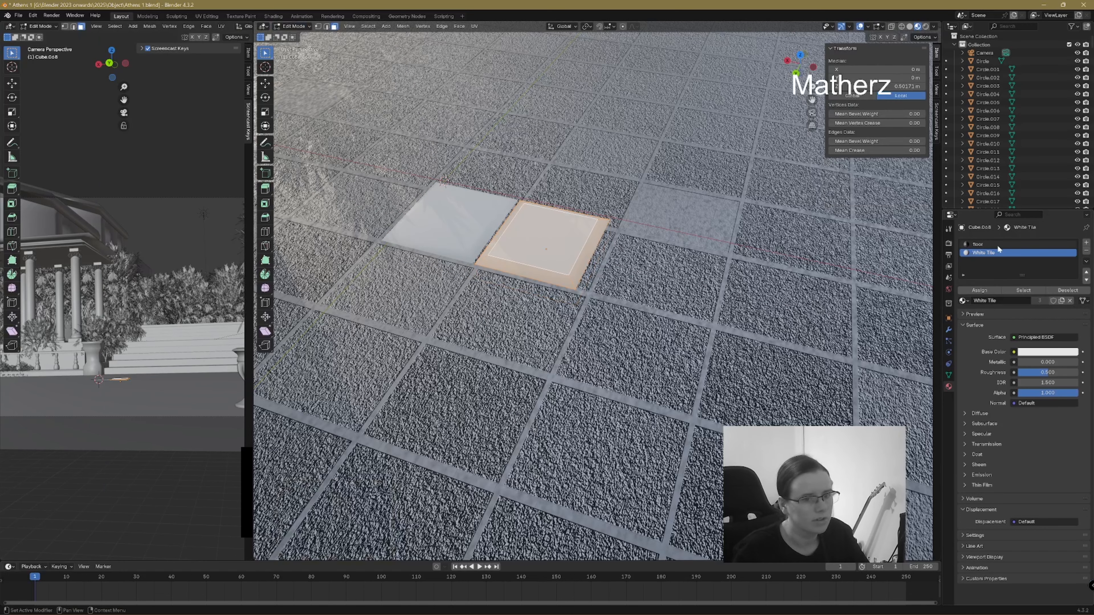
click(988, 289)
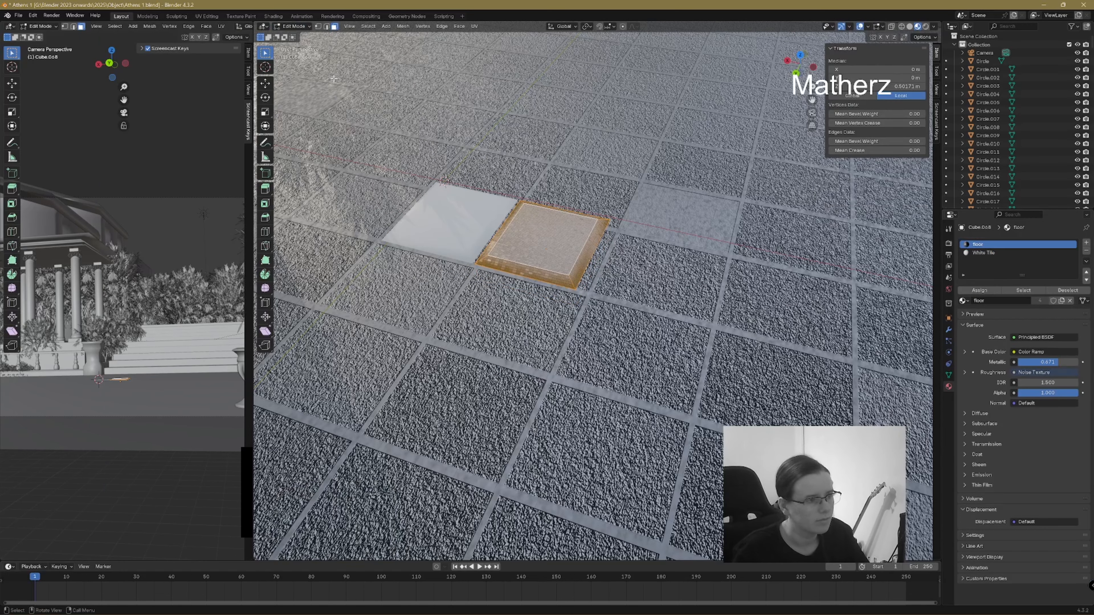
click(302, 25)
click(302, 34)
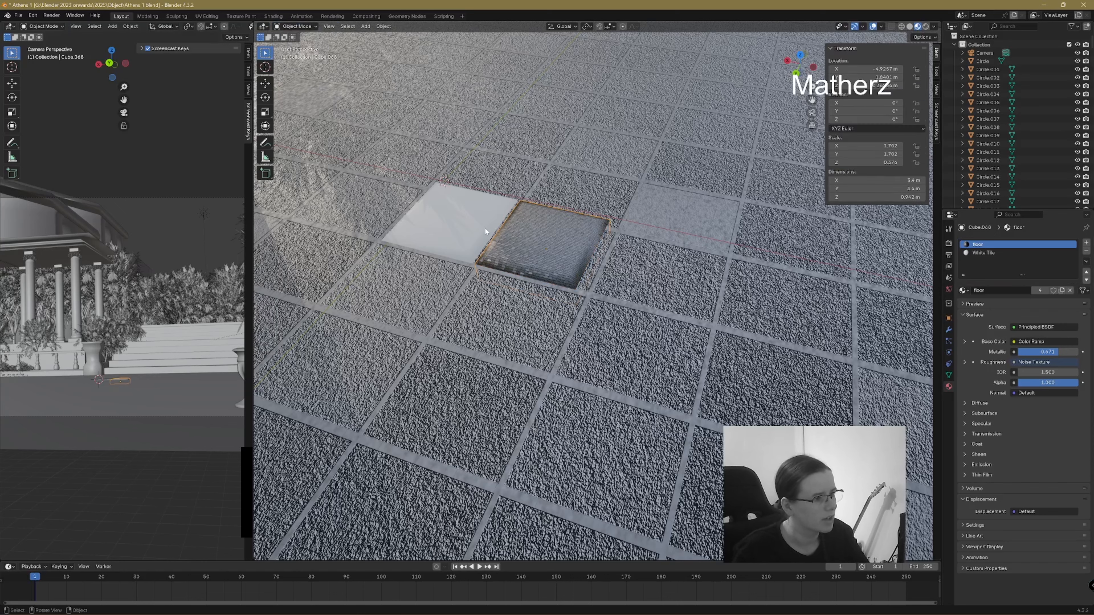
- Duplicate the white and dark slab pair about 6.9 m in the negative X direction to extend the row to four tiles
shift+click(469, 228)
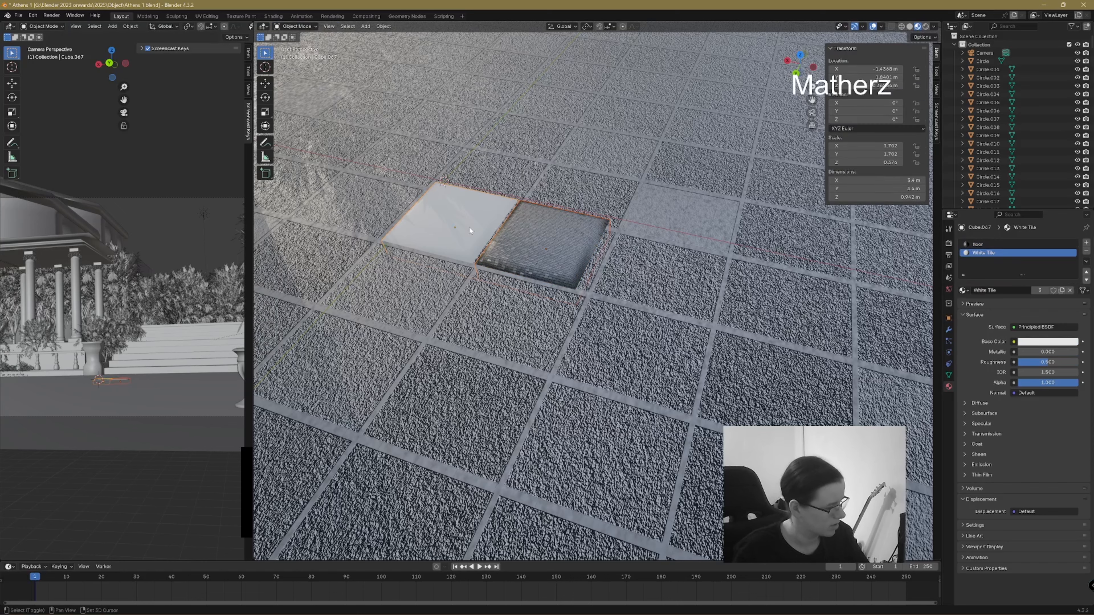
key(shift+d)
key(x)
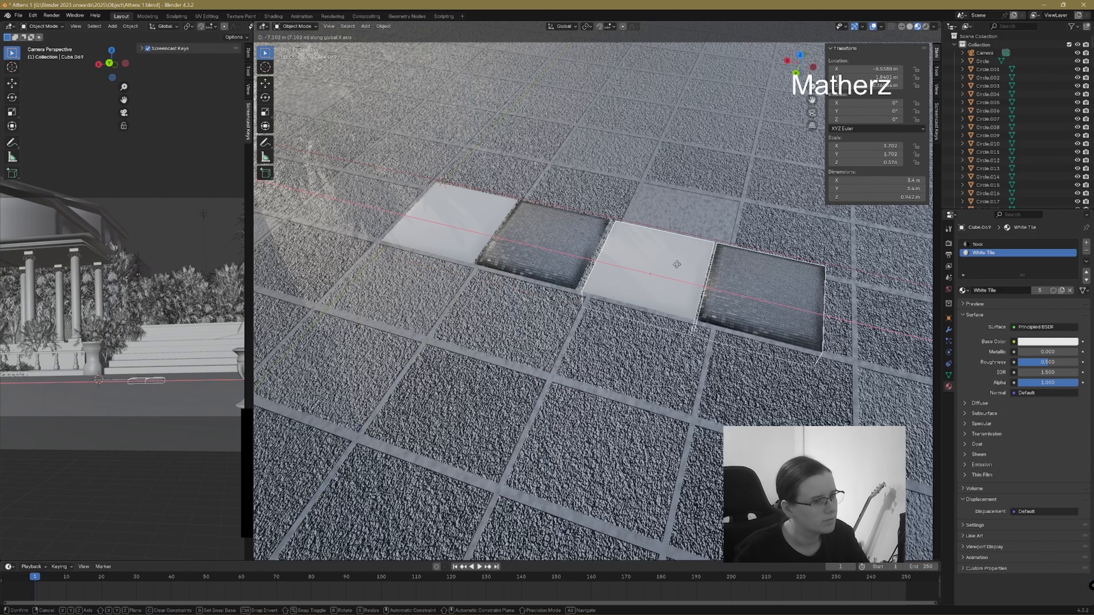
click(673, 263)
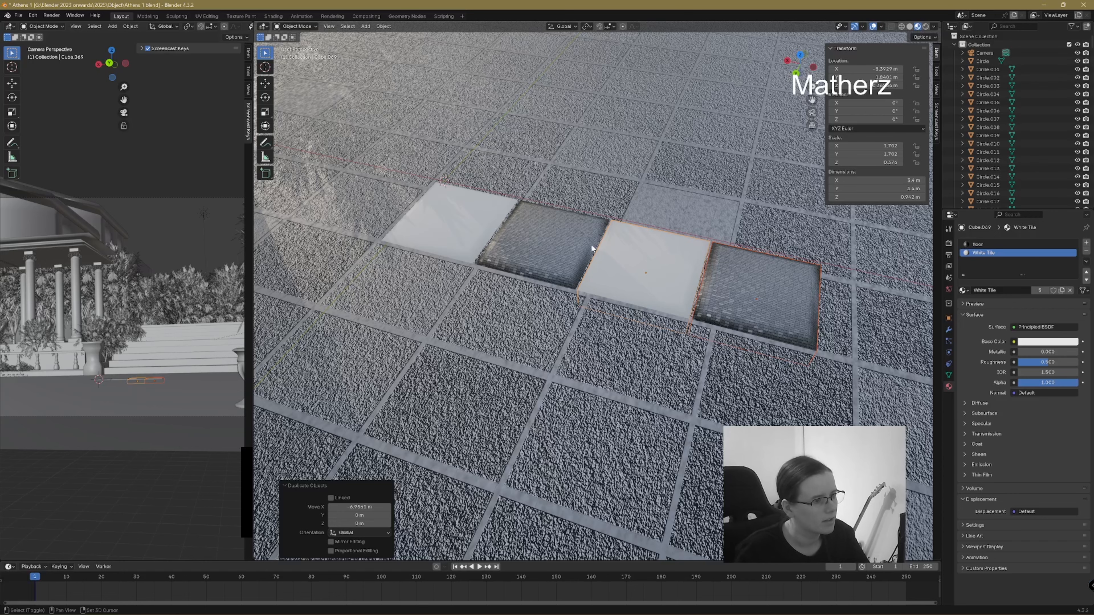
- Select all four tiles and duplicate the row about 3.46 m in the negative Y direction
shift+click(538, 235)
shift+click(496, 227)
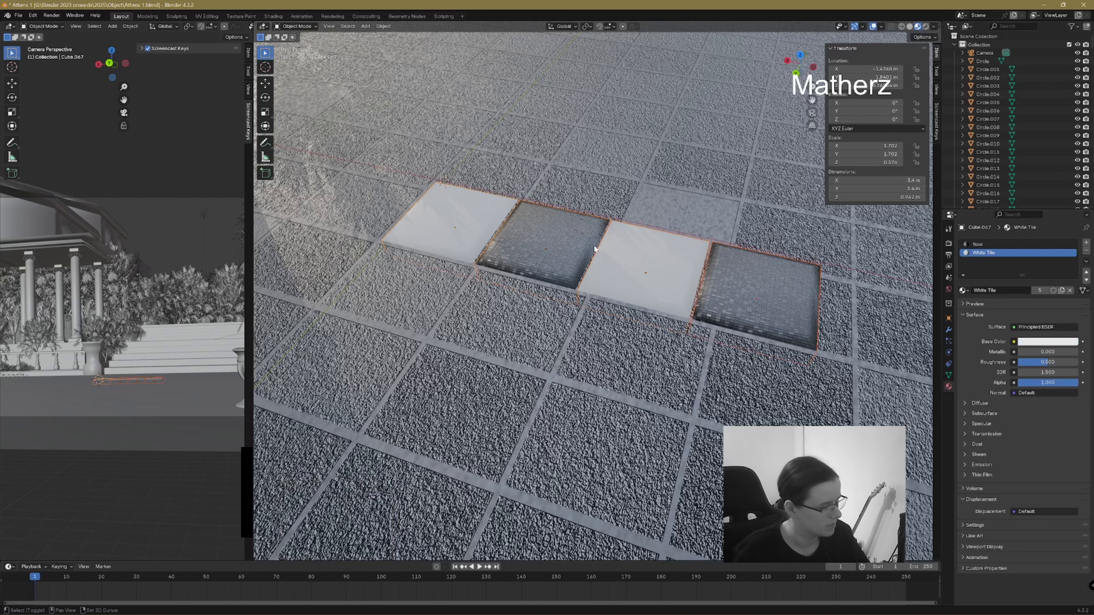
key(shift+d)
key(y)
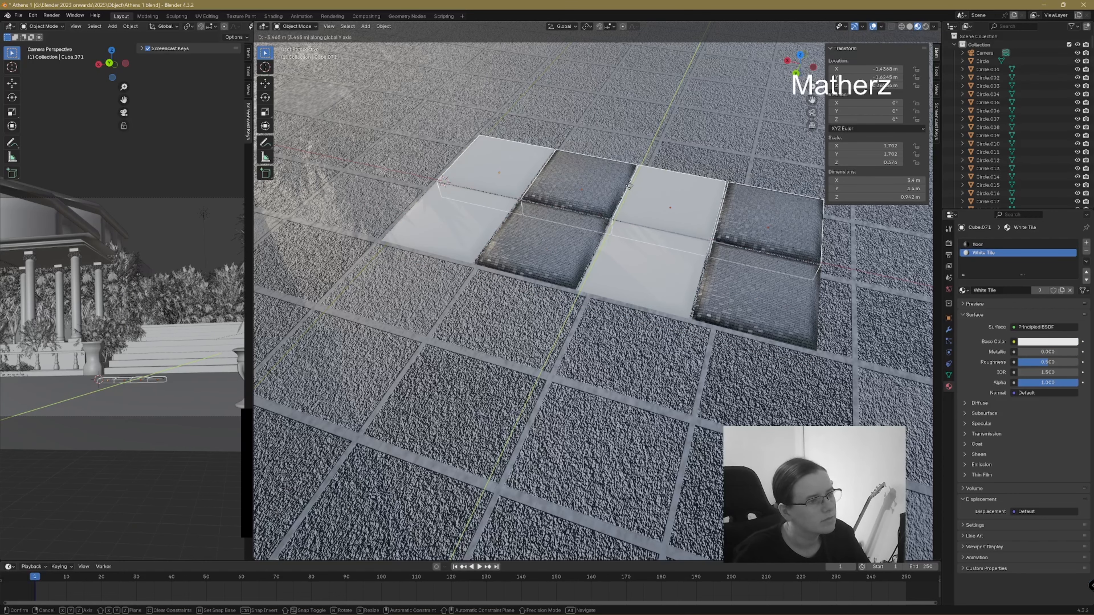
click(629, 185)
- In top view, shift the duplicated row by one tile, about 3.5 m in negative X, to alternate the colours as a checkerboard
middle_drag(718, 221, 690, 254)
shift+middle_drag(527, 375, 601, 296)
key(KP_7)
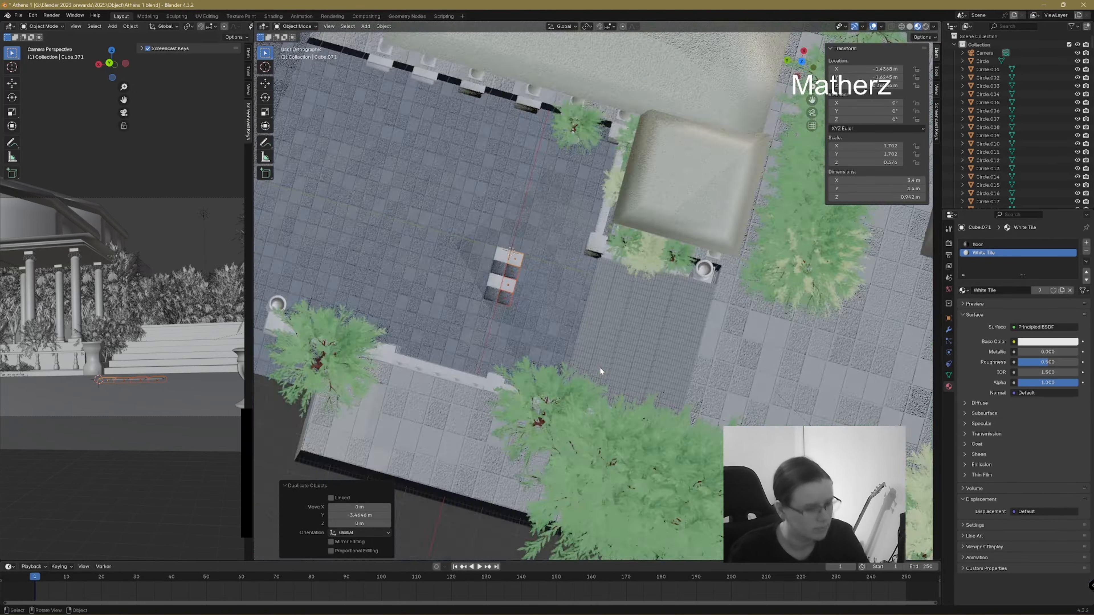
scroll(535, 190, up, 7)
shift+middle_drag(452, 73, 712, 471)
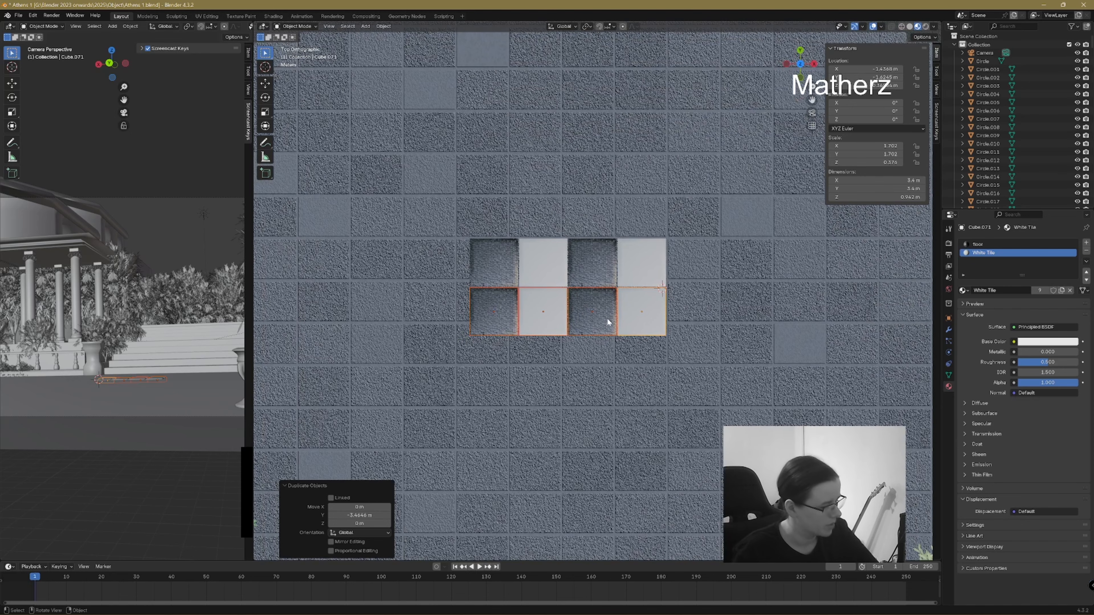
key(g)
key(x)
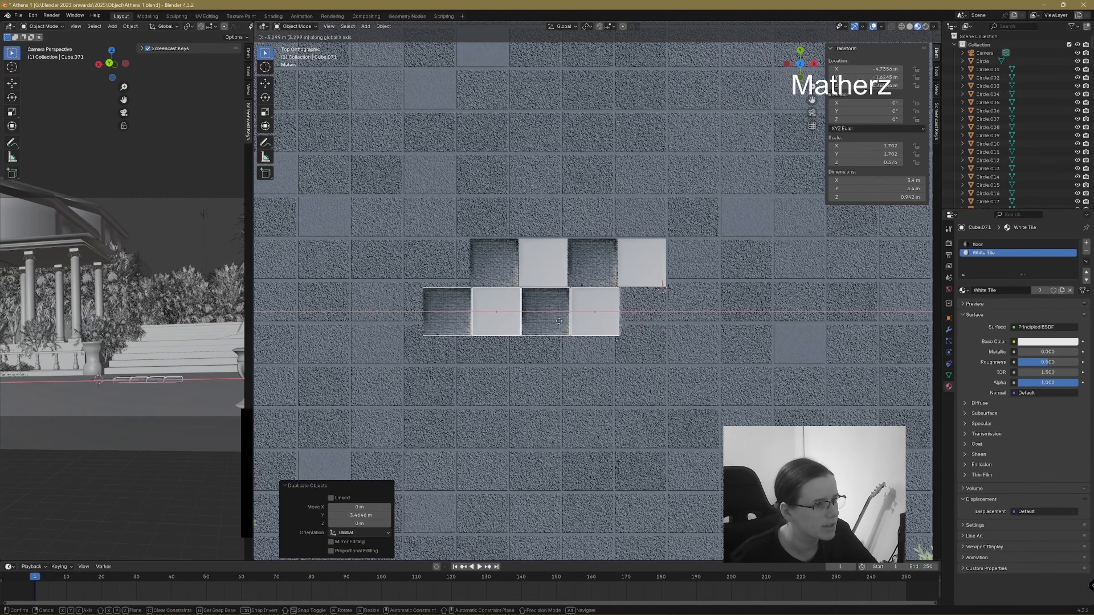
click(558, 319)
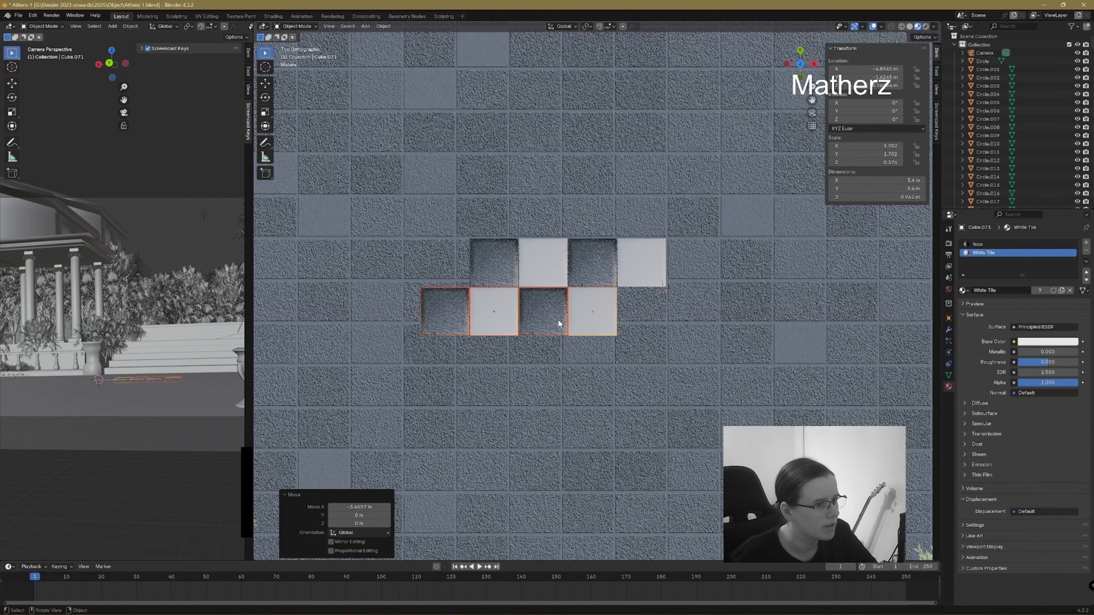
- Select both staggered rows of four tiles and duplicate them four tiles over in the negative X direction, extending each row to eight
shift+click(524, 246)
shift+click(506, 264)
shift+click(587, 260)
shift+click(645, 259)
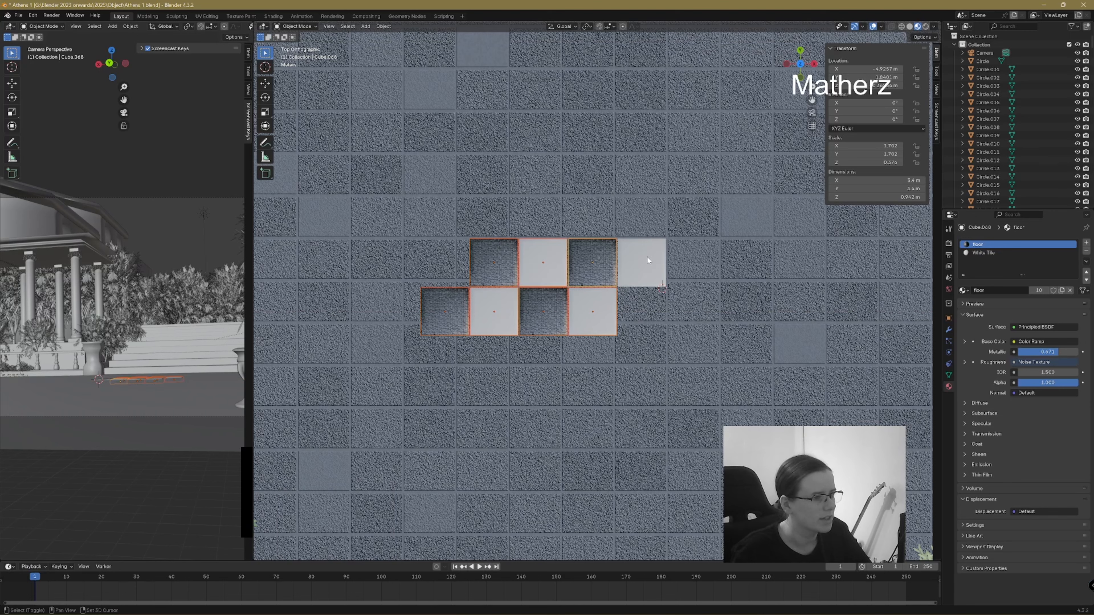
shift+click(644, 259)
key(shift+d)
key(x)
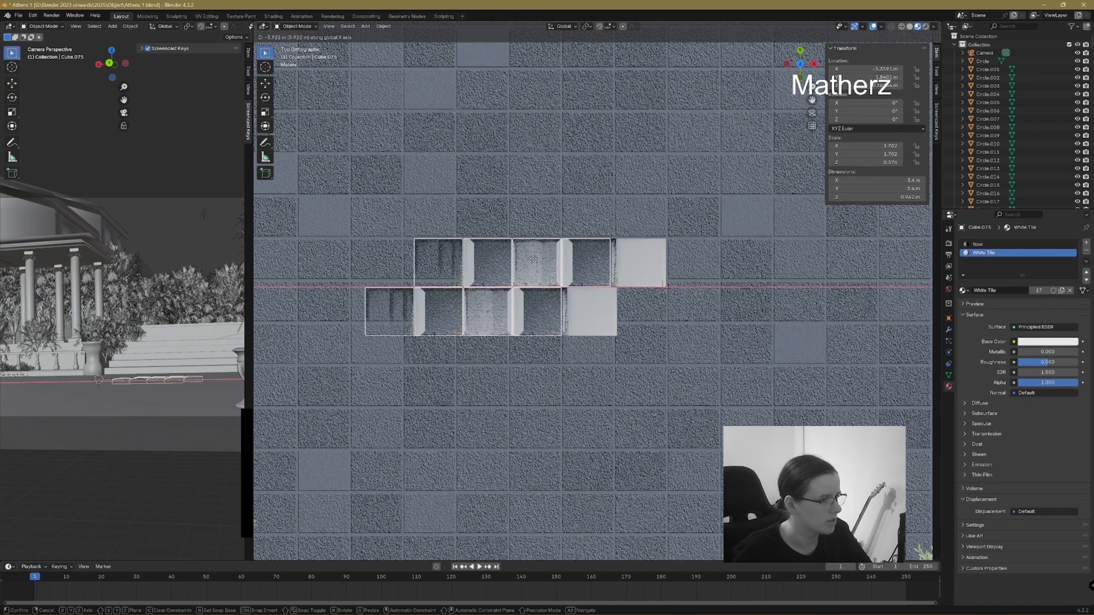
click(446, 254)
- Select all sixteen tiles of the two rows and duplicate them about 6.96 m in the negative Y direction
shift+click(445, 313)
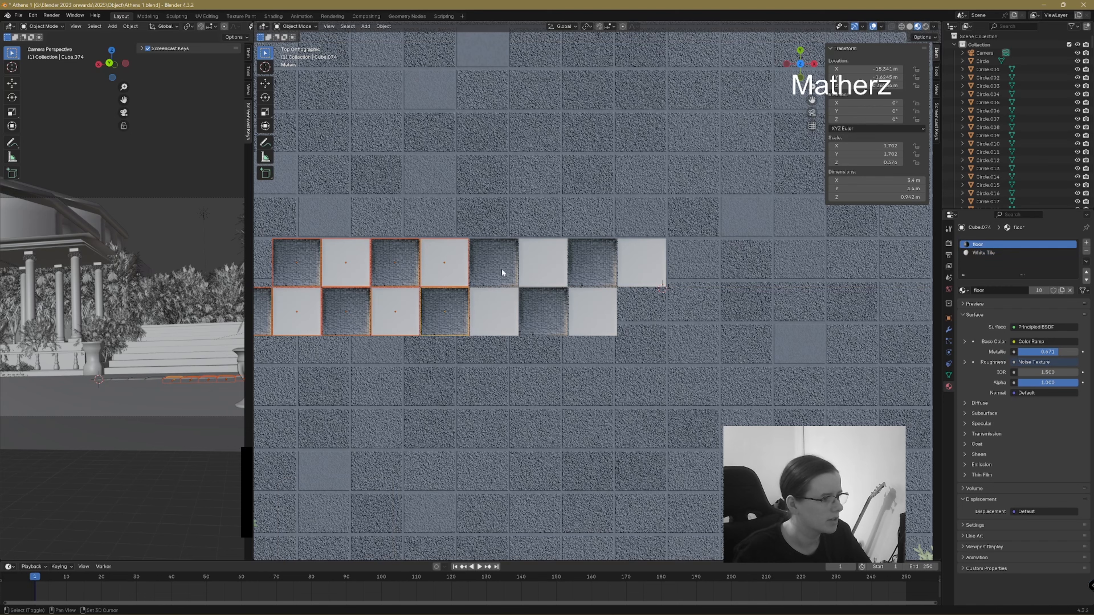
shift+click(502, 269)
shift+click(546, 271)
shift+click(499, 310)
shift+click(550, 309)
shift+click(593, 307)
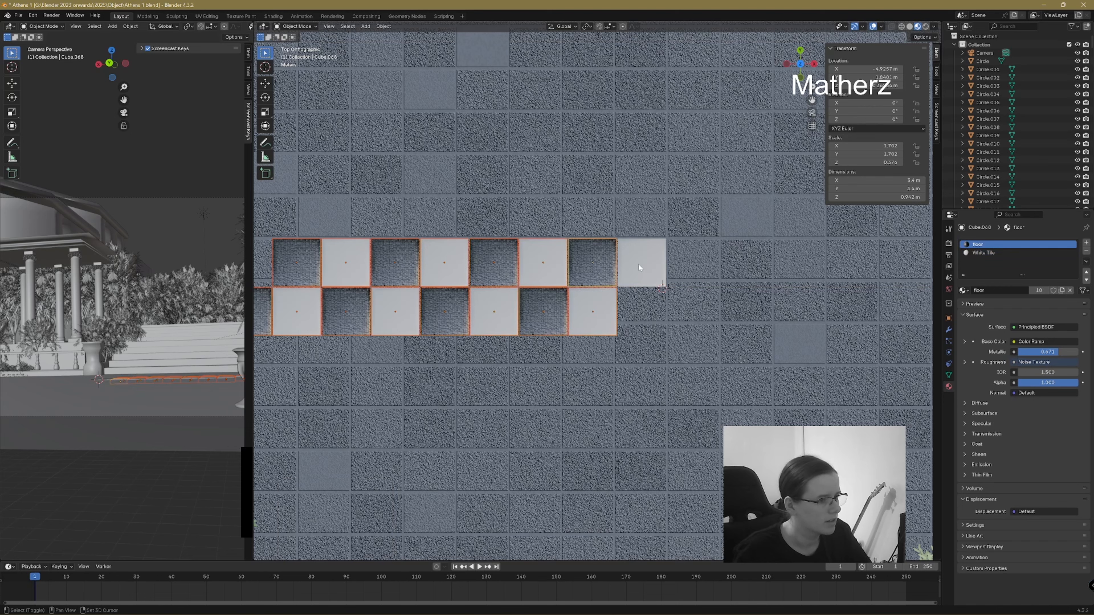
shift+click(640, 266)
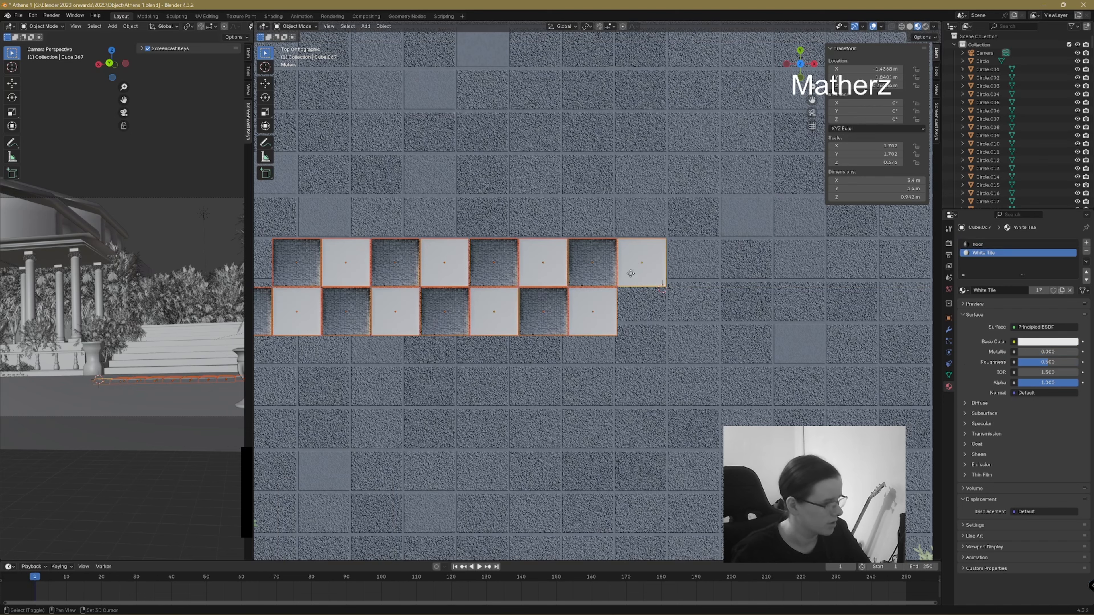
key(shift+d)
key(y)
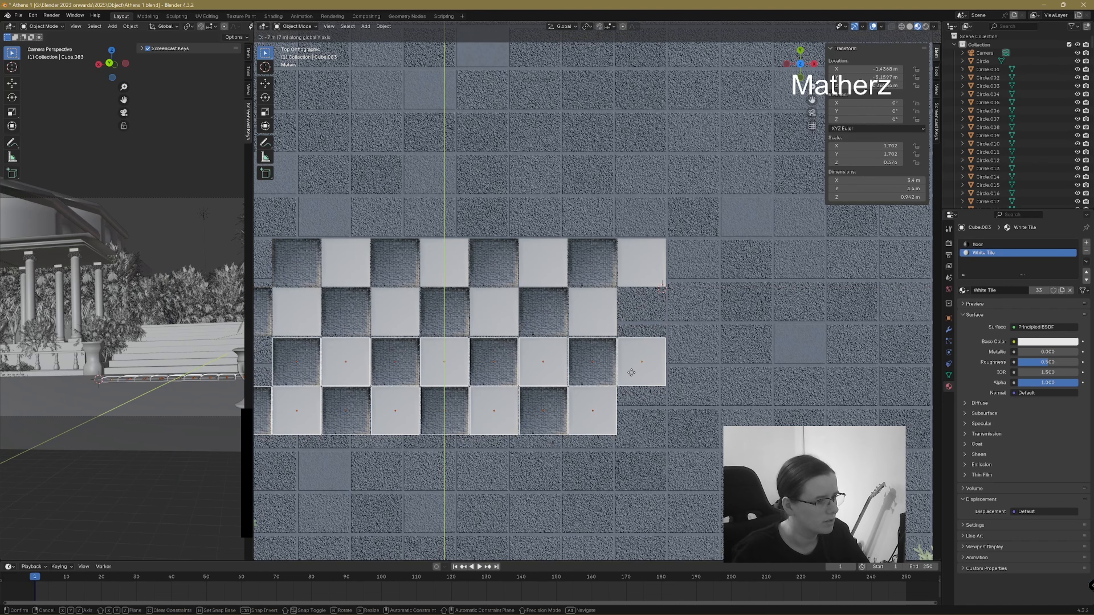
click(630, 371)
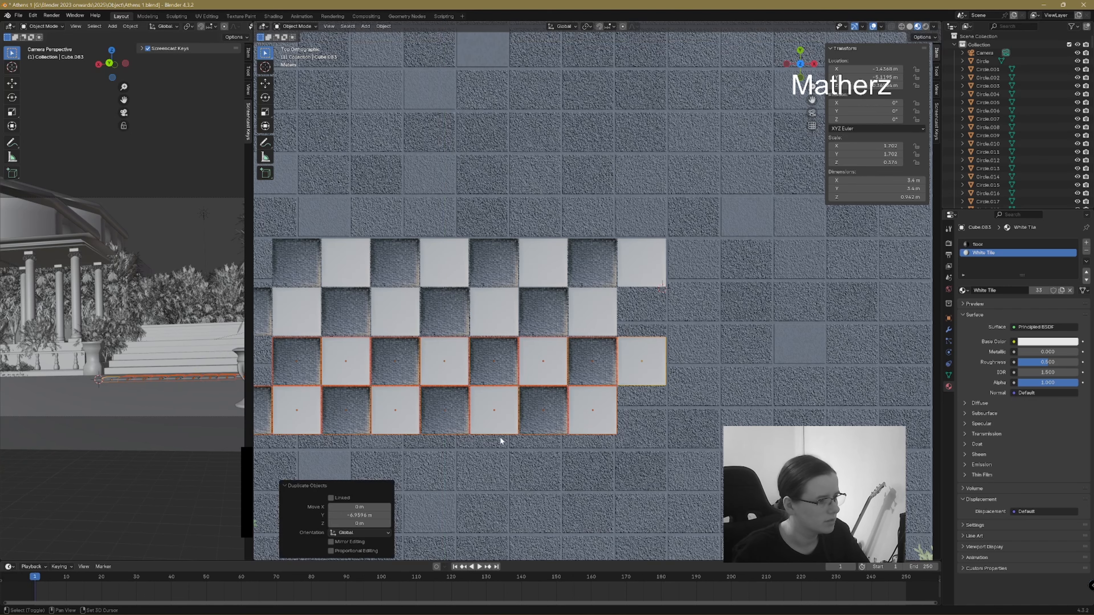
- Duplicate the newest pair of rows about 7 m in the negative Y direction to make six rows
shift+middle_drag(502, 433, 663, 406)
scroll(664, 406, down, 1)
key(shift+d)
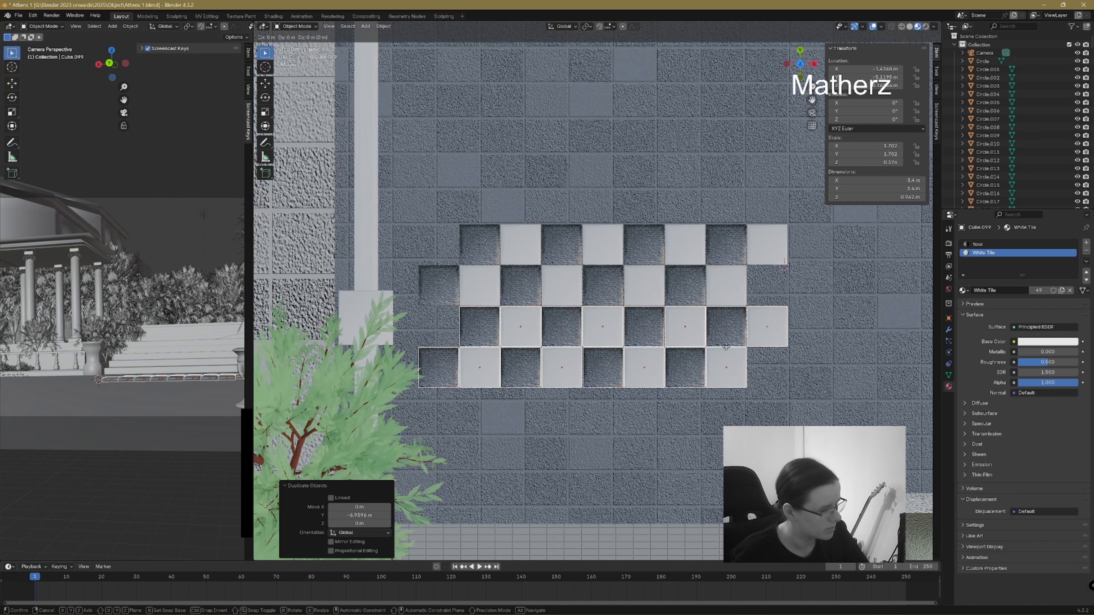
key(y)
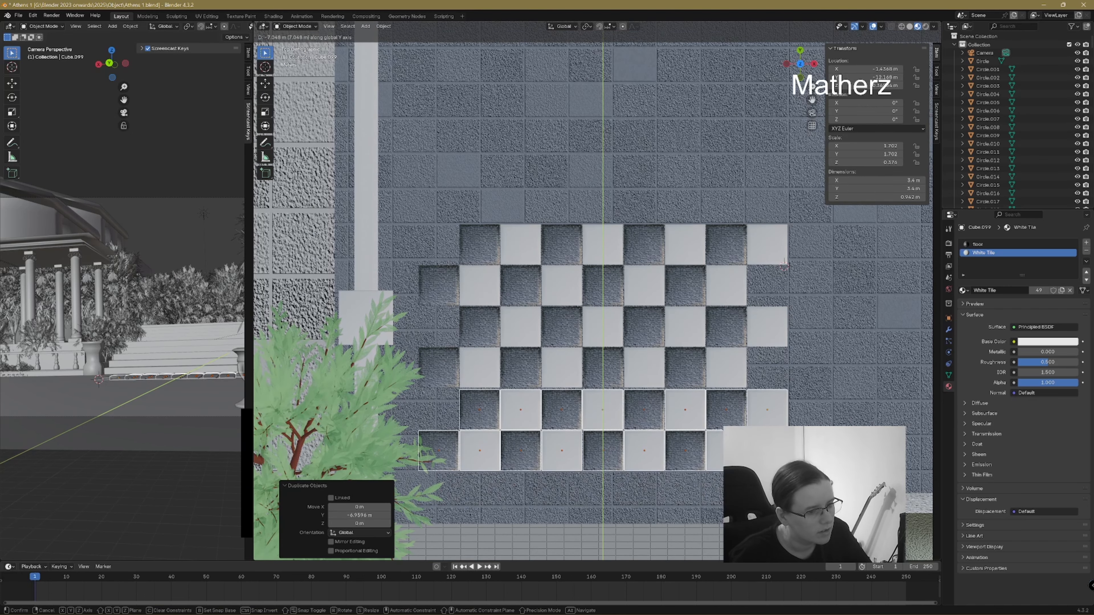
click(476, 378)
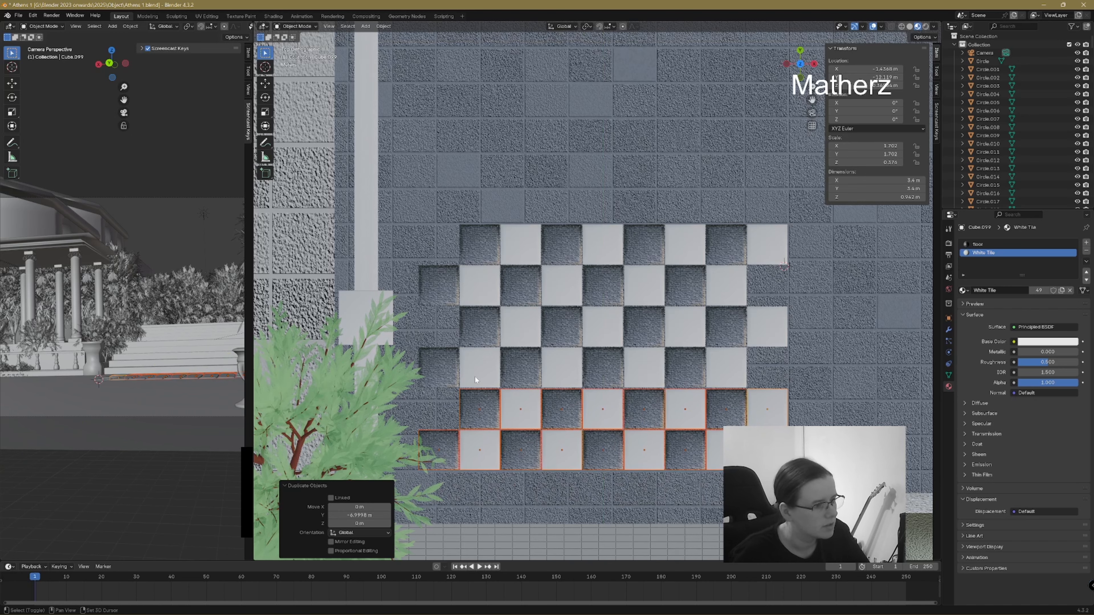
- Add every tile of the four upper rows to the selection and move the whole six-row block about 4.56 m in negative Y
shift+click(452, 367)
shift+click(479, 366)
shift+click(526, 365)
shift+click(561, 364)
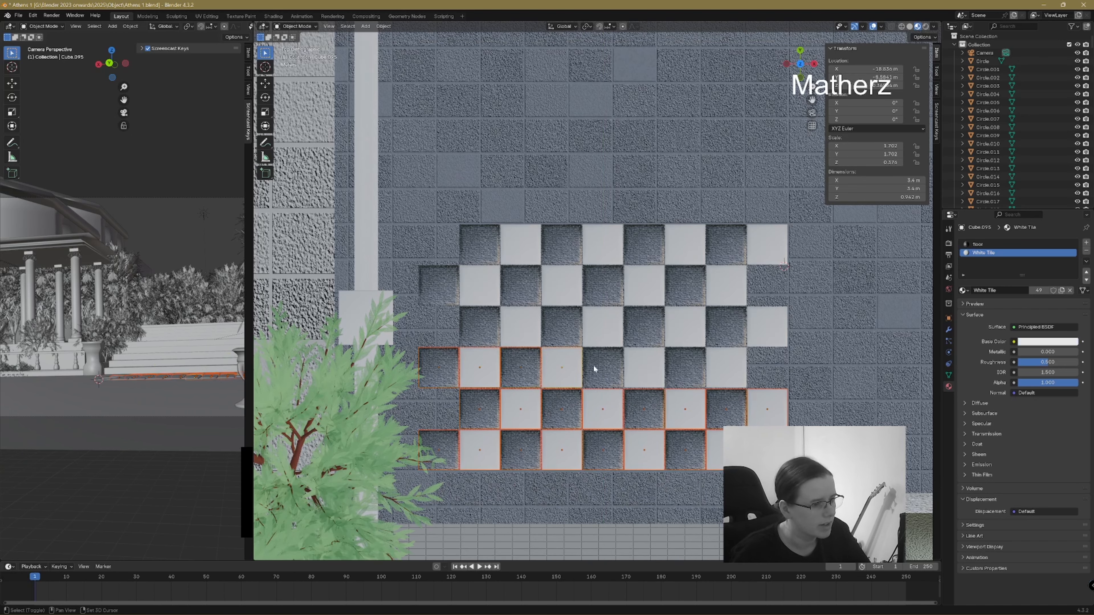
shift+click(602, 364)
shift+click(651, 364)
shift+click(690, 365)
shift+click(726, 364)
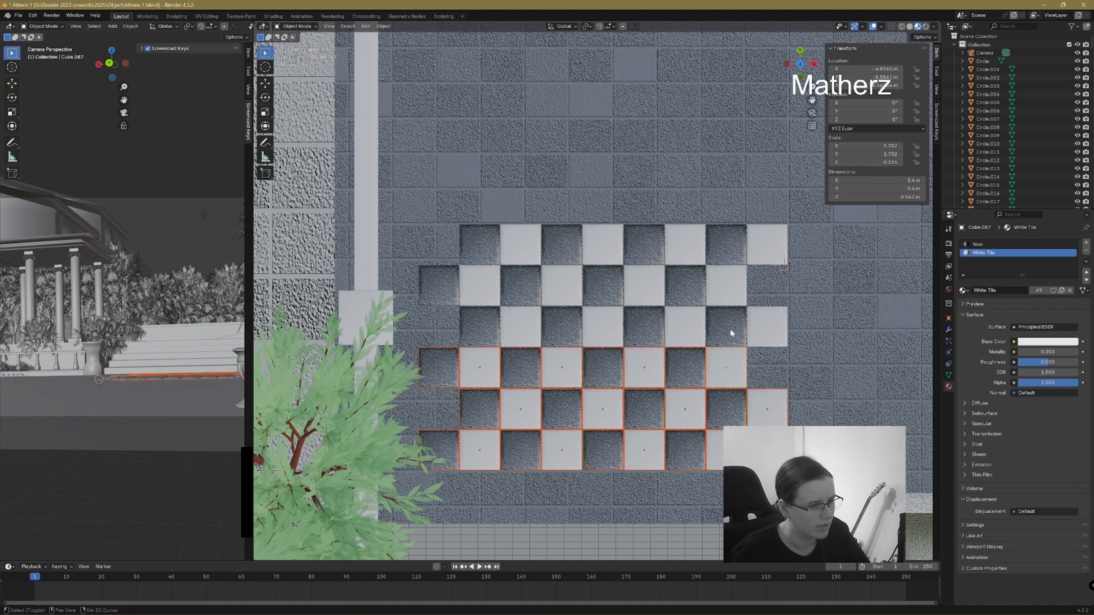
shift+click(730, 328)
shift+click(767, 328)
shift+click(685, 328)
shift+click(646, 326)
shift+click(608, 326)
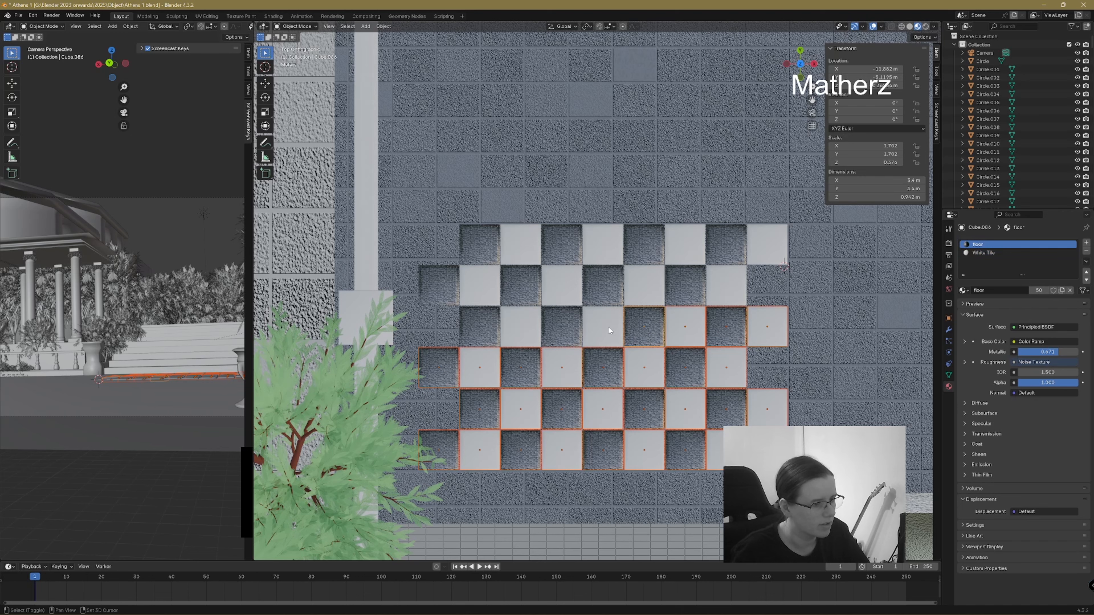
shift+click(560, 328)
shift+click(520, 327)
shift+click(480, 326)
shift+click(481, 289)
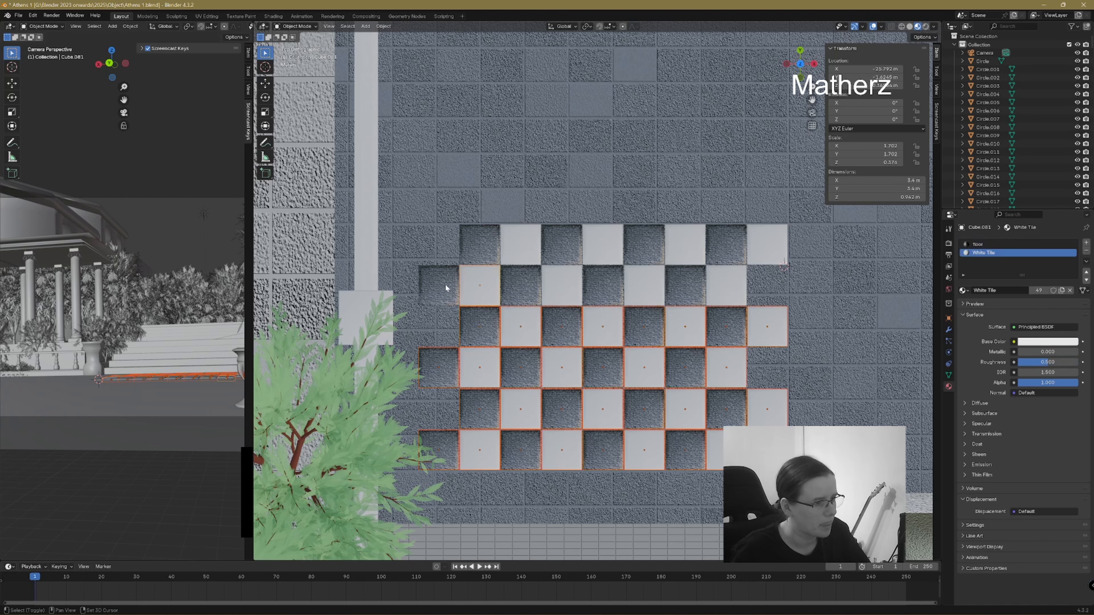
shift+click(444, 288)
shift+click(520, 282)
shift+click(559, 283)
shift+click(604, 283)
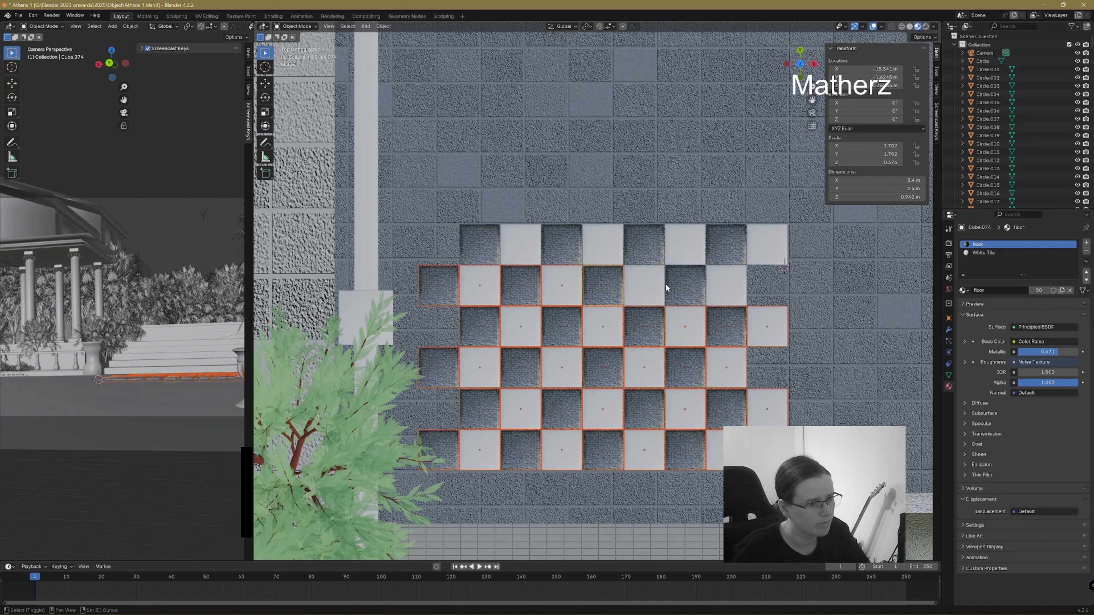
shift+click(644, 285)
shift+click(685, 285)
shift+click(724, 285)
shift+click(732, 246)
shift+click(762, 242)
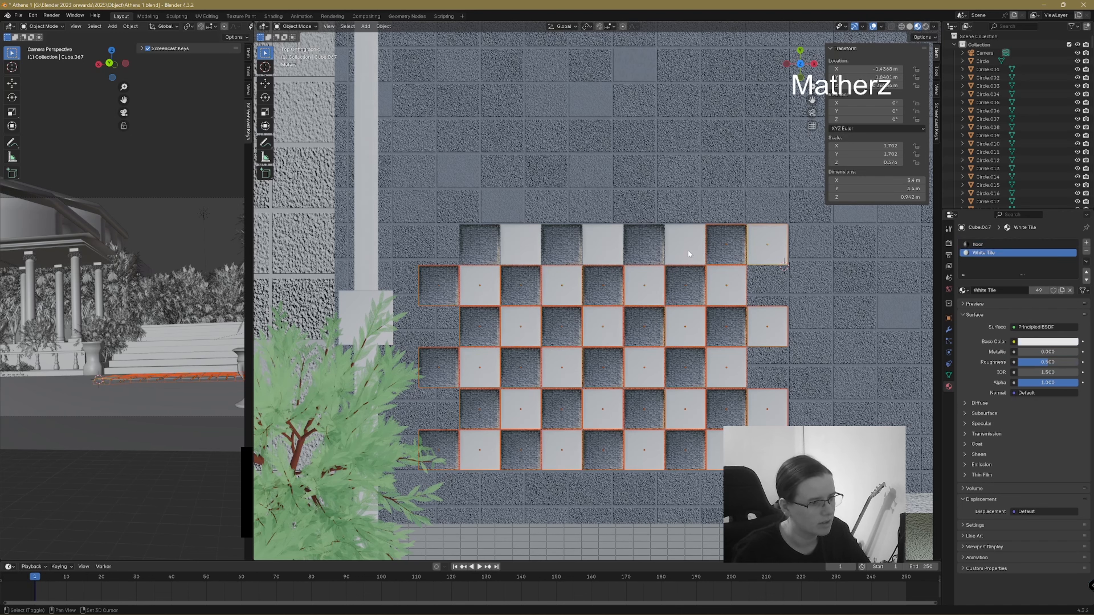
shift+click(687, 251)
shift+click(642, 247)
shift+click(603, 249)
shift+click(560, 251)
shift+click(502, 252)
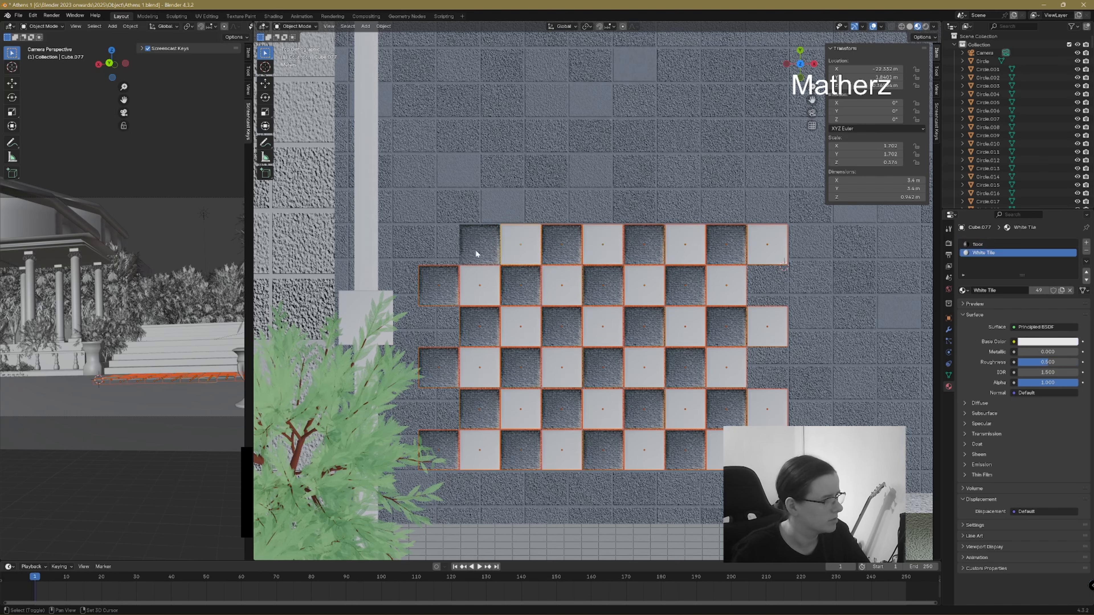
shift+click(476, 245)
key(g)
key(y)
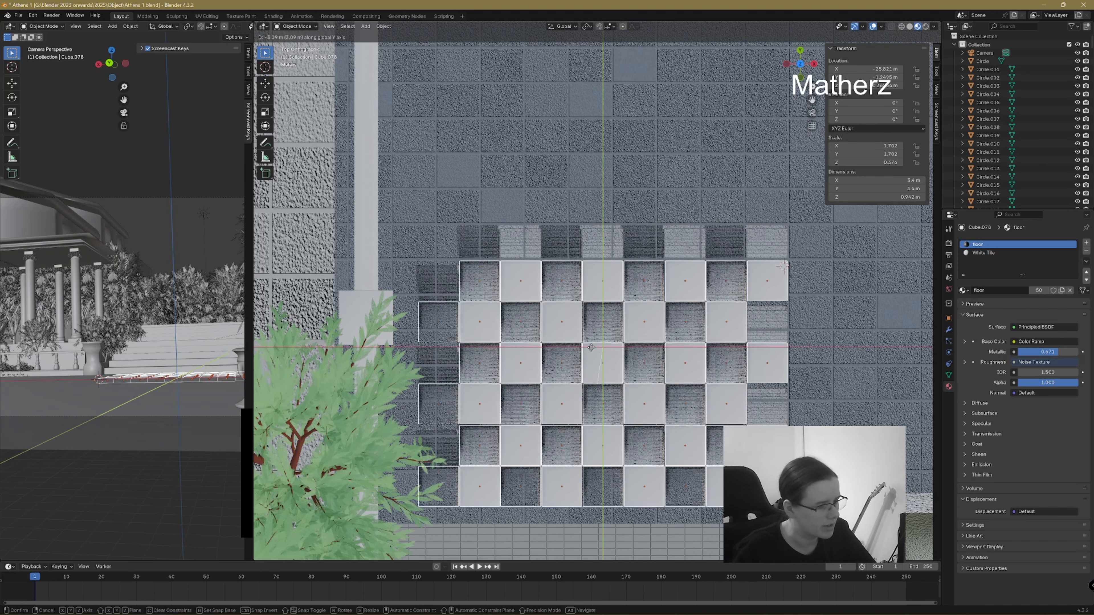
click(590, 362)
- Shift the six-row tile block in negative X towards the courtyard's edge, by about 3.09 m and another 4.34 m
key(g)
key(x)
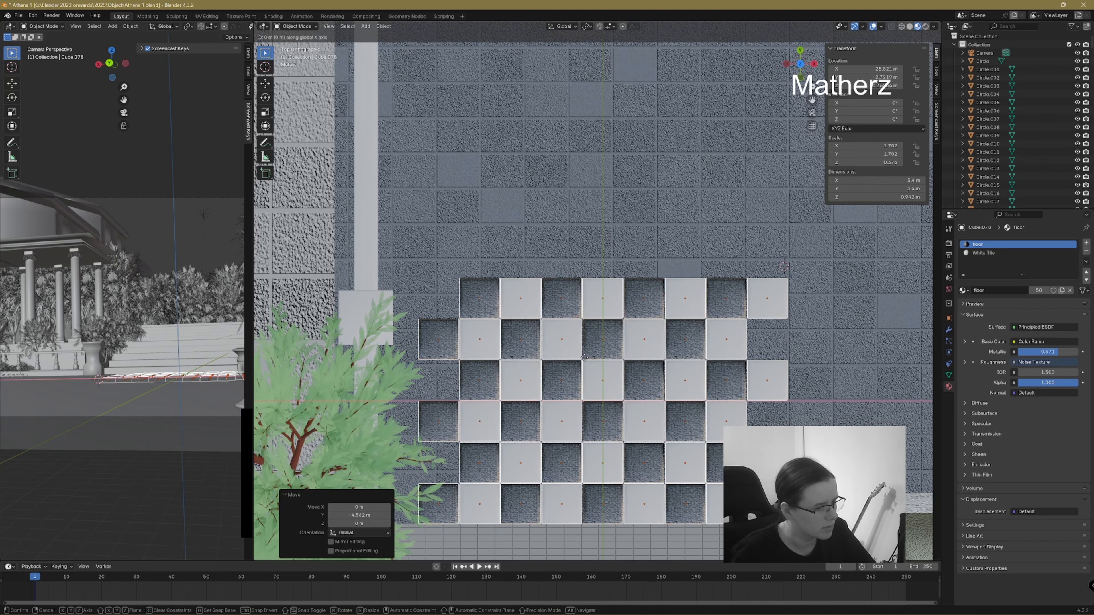
click(554, 356)
shift+middle_drag(524, 391, 606, 327)
key(g)
key(x)
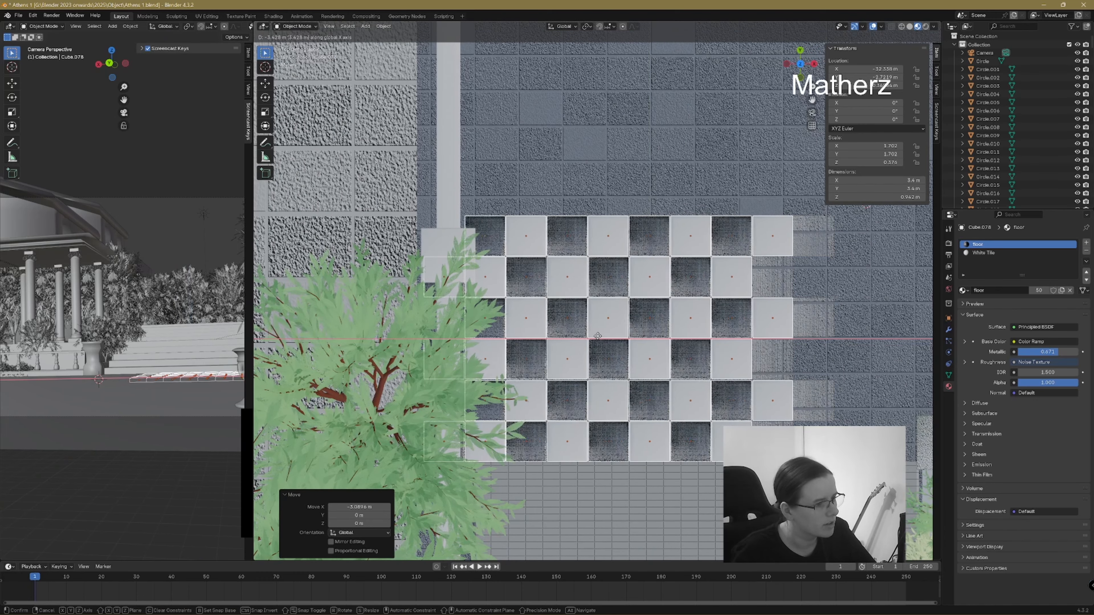
click(592, 341)
shift+middle_drag(702, 367, 541, 386)
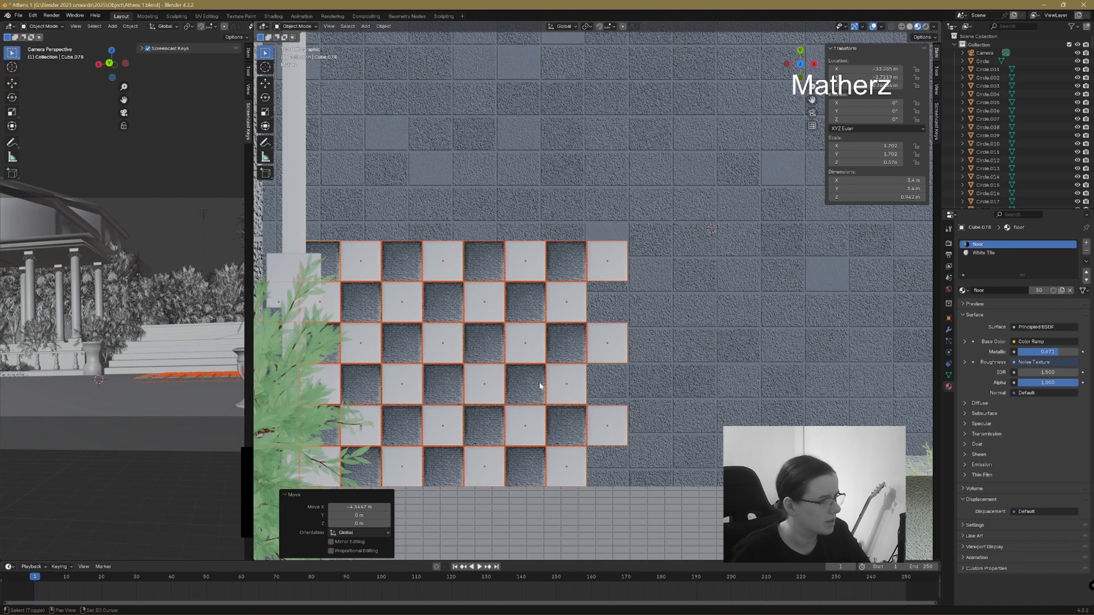
- Duplicate the six-row tile block twice along positive X, about 27.9 m each time, to carry the checkerboard across to the far wall
key(shift+d)
key(x)
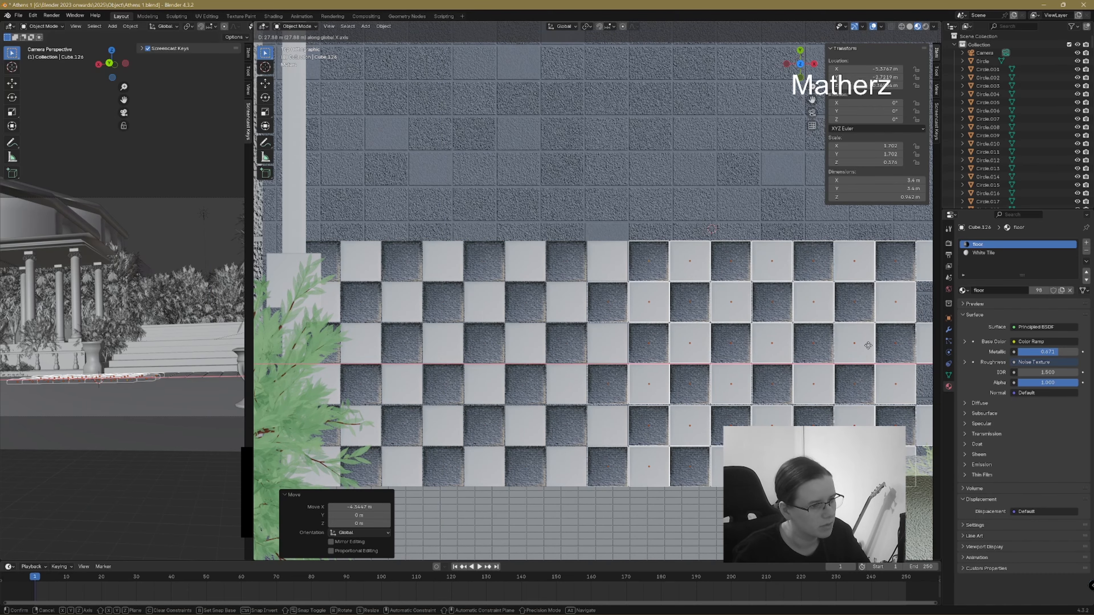
click(868, 345)
shift+middle_drag(862, 351, 526, 348)
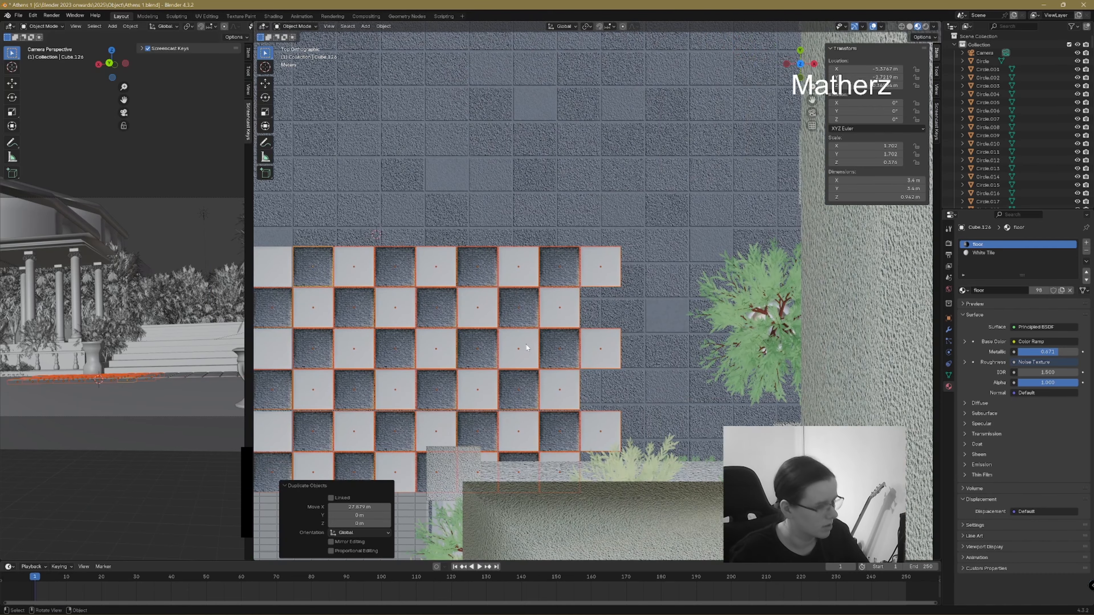
key(shift+d)
key(x)
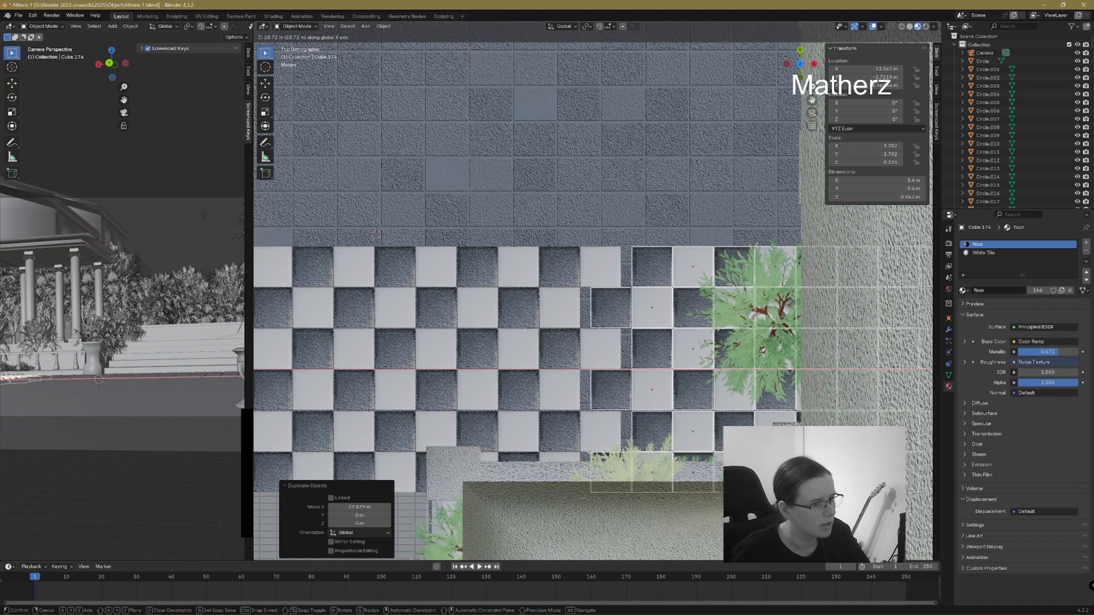
click(832, 315)
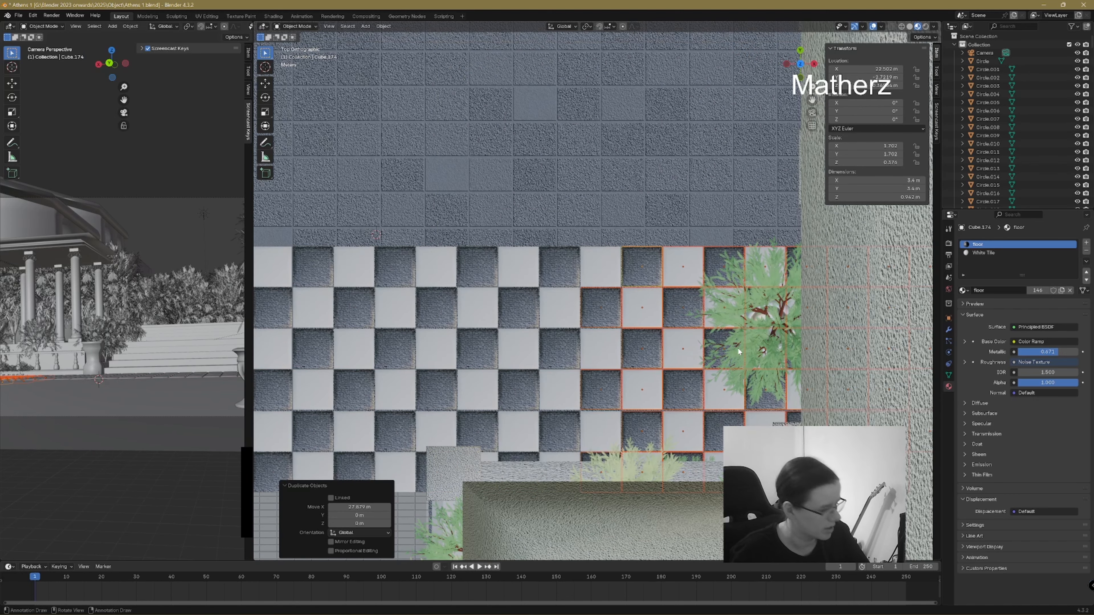
- Duplicate the block beside the far wall about 20.93 m in the positive Y direction to start a second band
key(shift+d)
key(y)
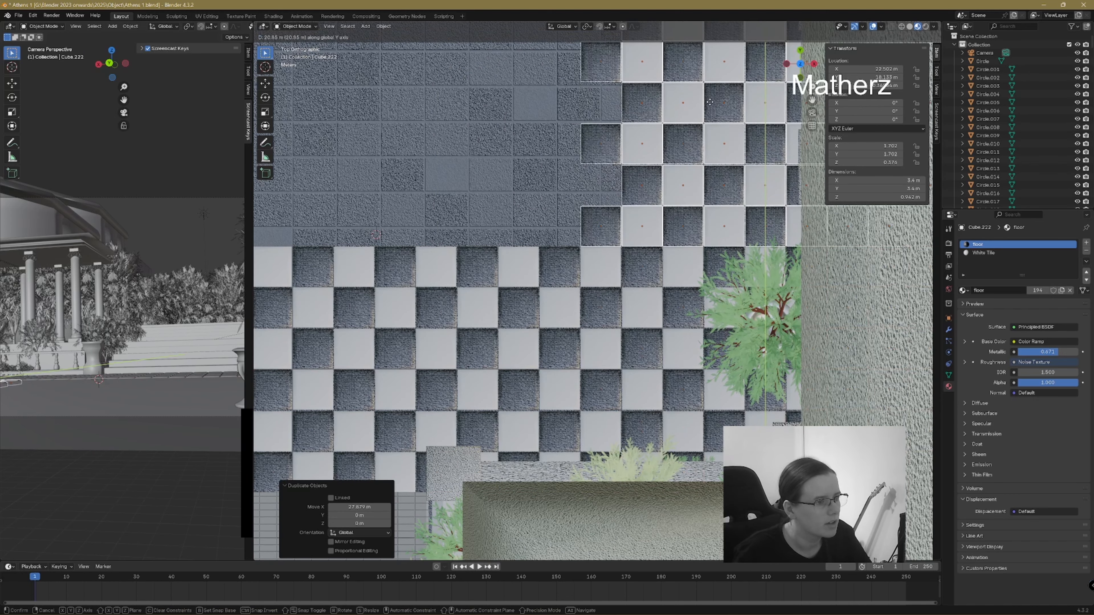
click(683, 147)
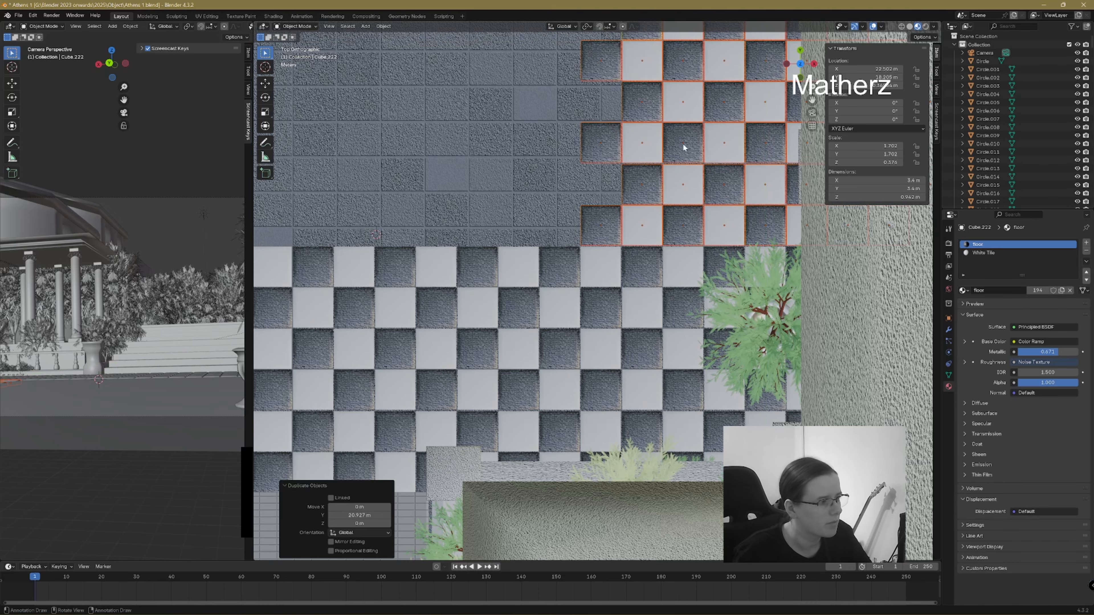
- Duplicate the second band's block twice along negative X, by about 27.83 m and 27.88 m, to span the courtyard
shift+middle_drag(683, 147, 739, 309)
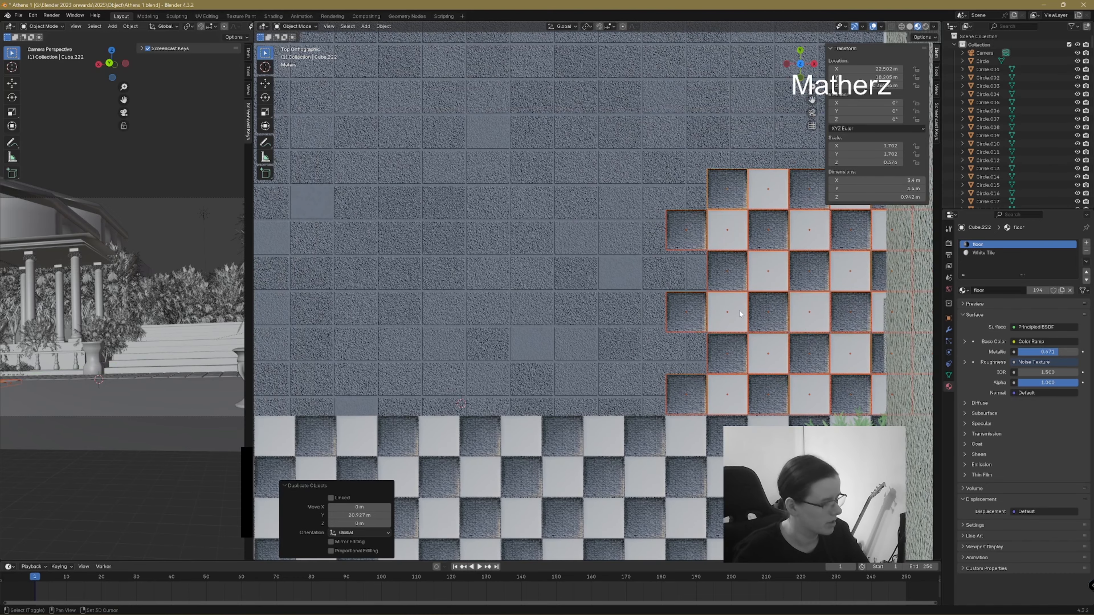
key(shift+d)
key(x)
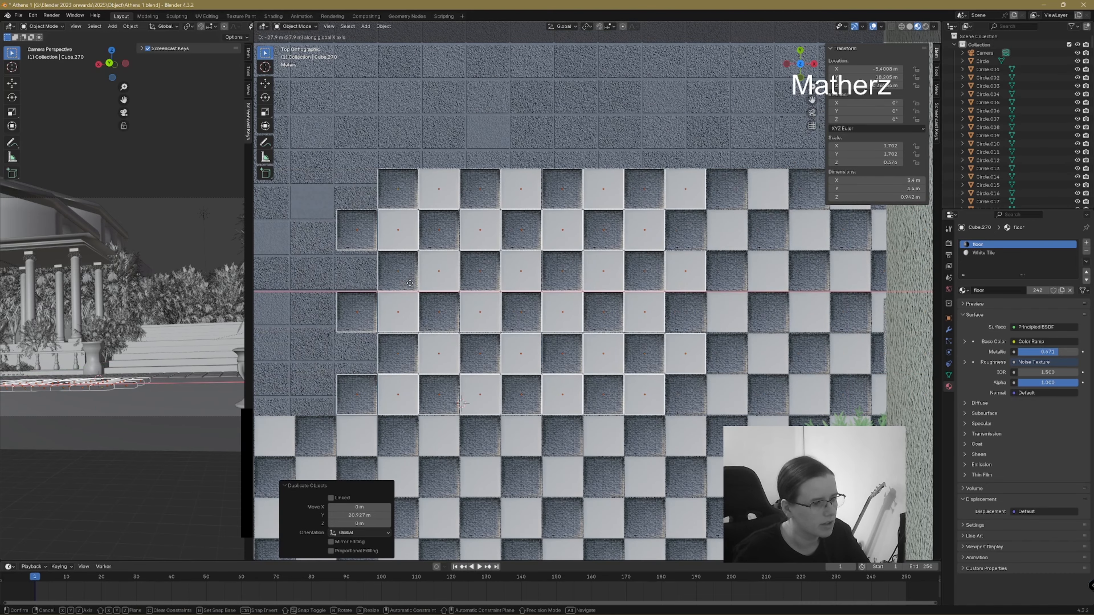
click(411, 287)
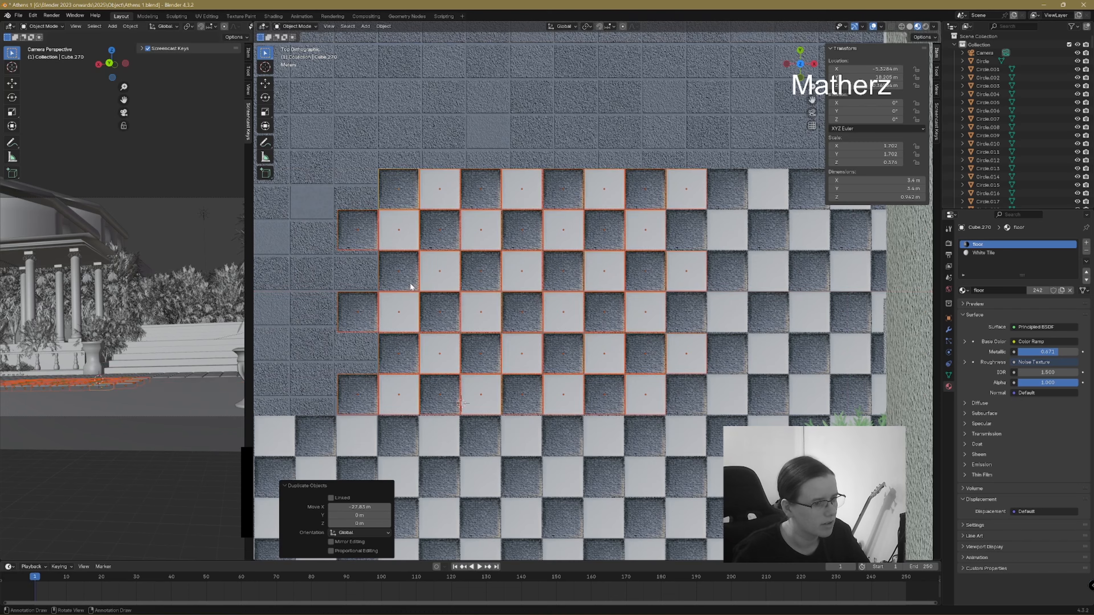
shift+middle_drag(386, 373, 717, 383)
key(shift+d)
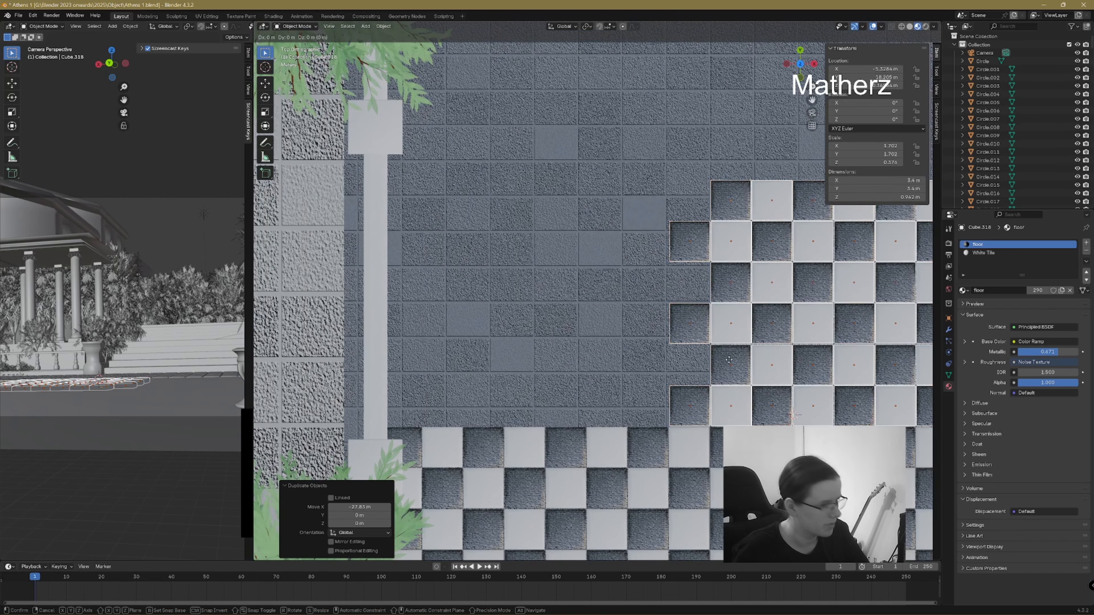
key(x)
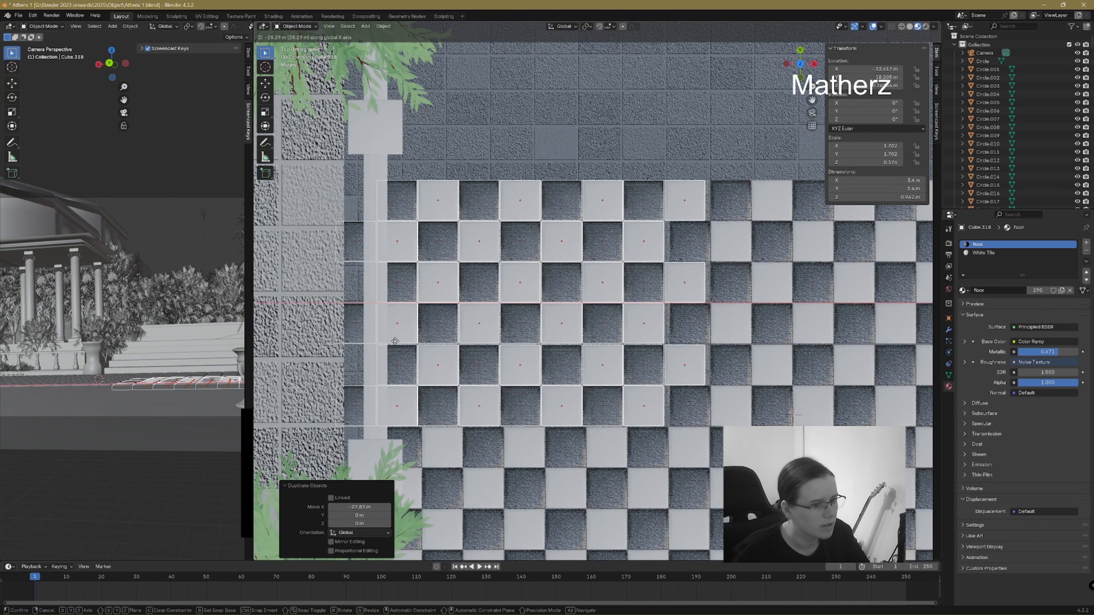
click(438, 351)
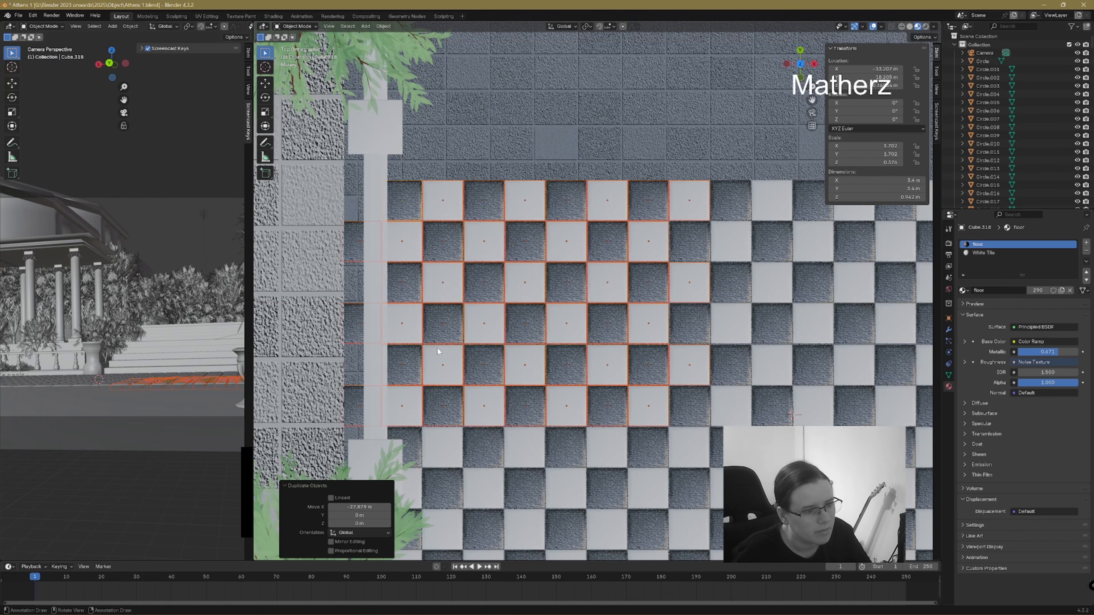
- Duplicate the last block about 20.9 m in the positive Y direction to start a third band of tiles
key(shift+d)
key(y)
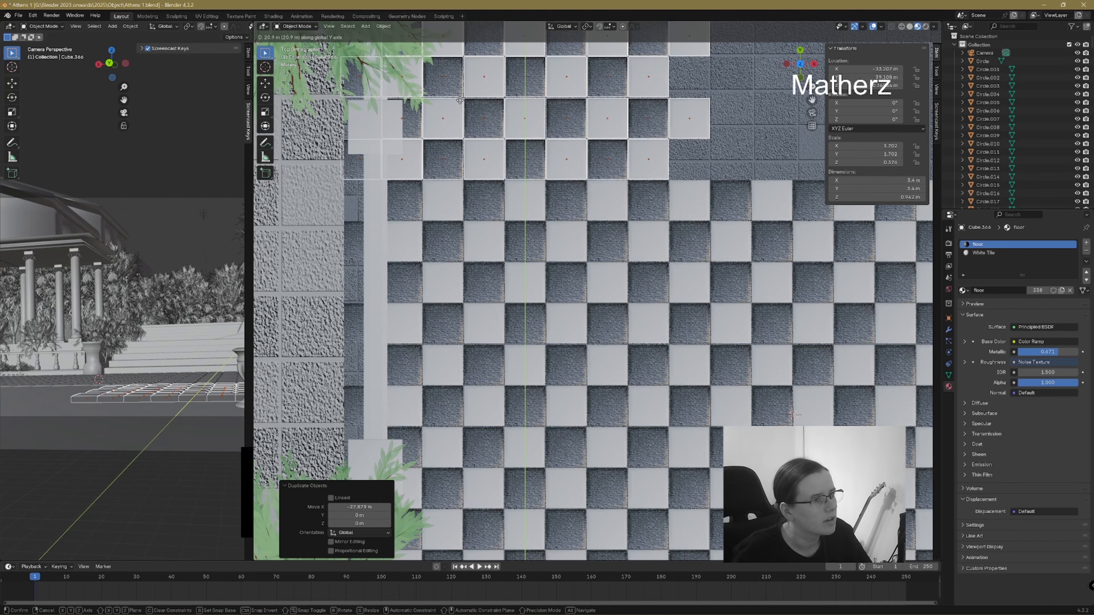
click(497, 102)
shift+middle_drag(691, 174, 445, 376)
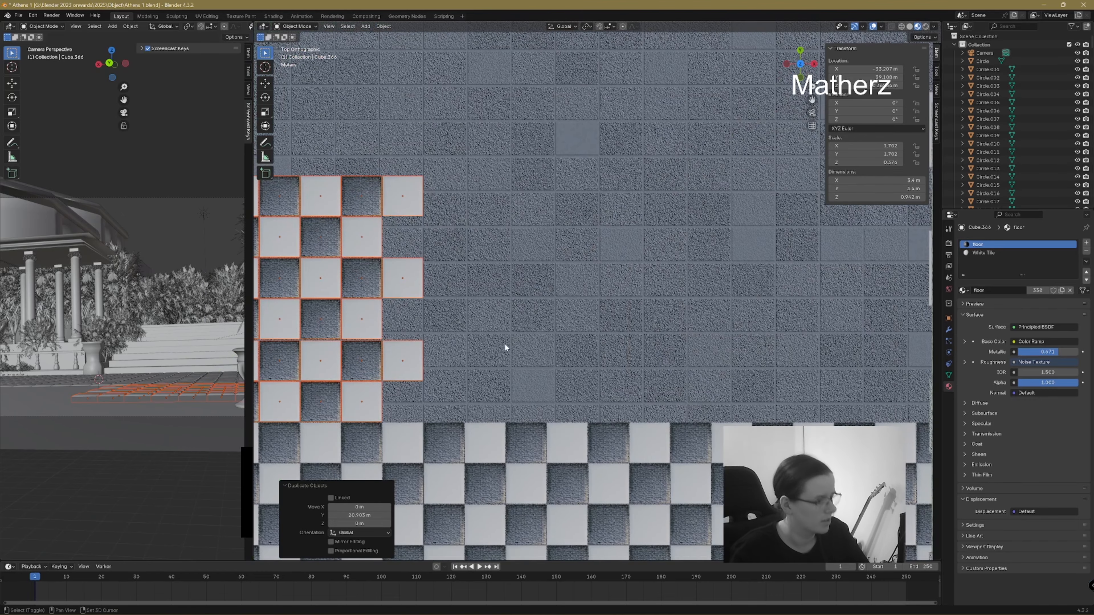
- Duplicate the third band's tile block twice along positive X, about 27.83 m each time, to carry the checkerboard across the courtyard
key(shift+d)
key(x)
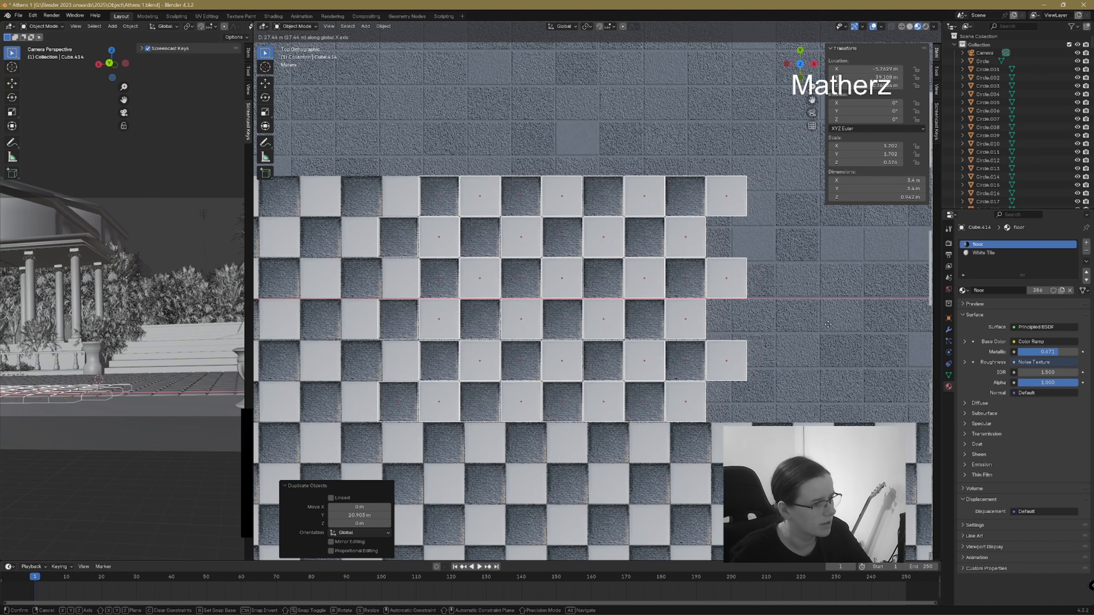
click(832, 325)
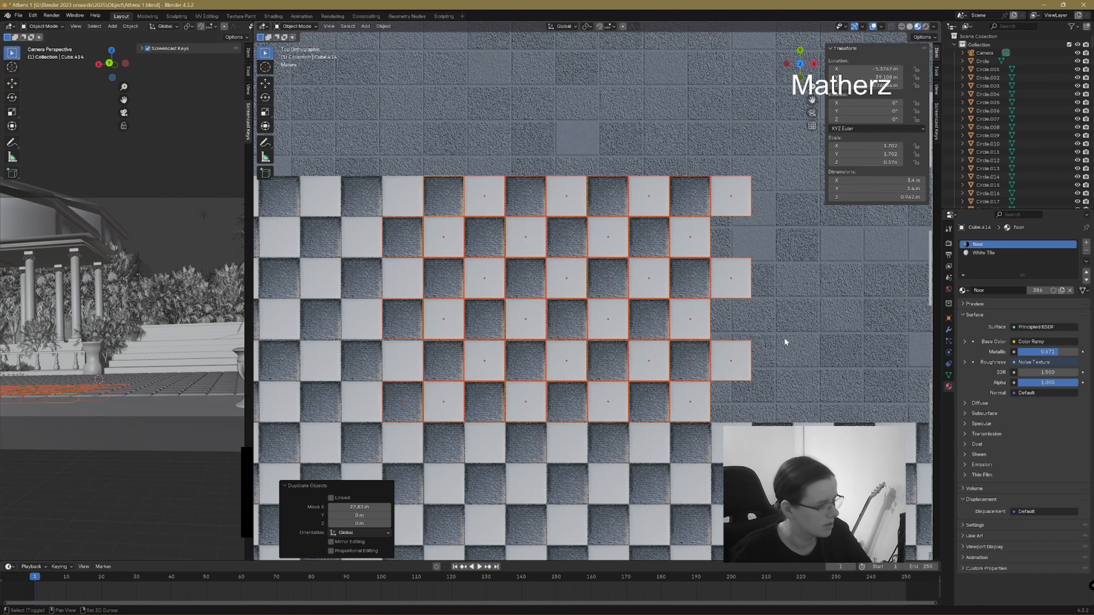
key(shift+d)
key(x)
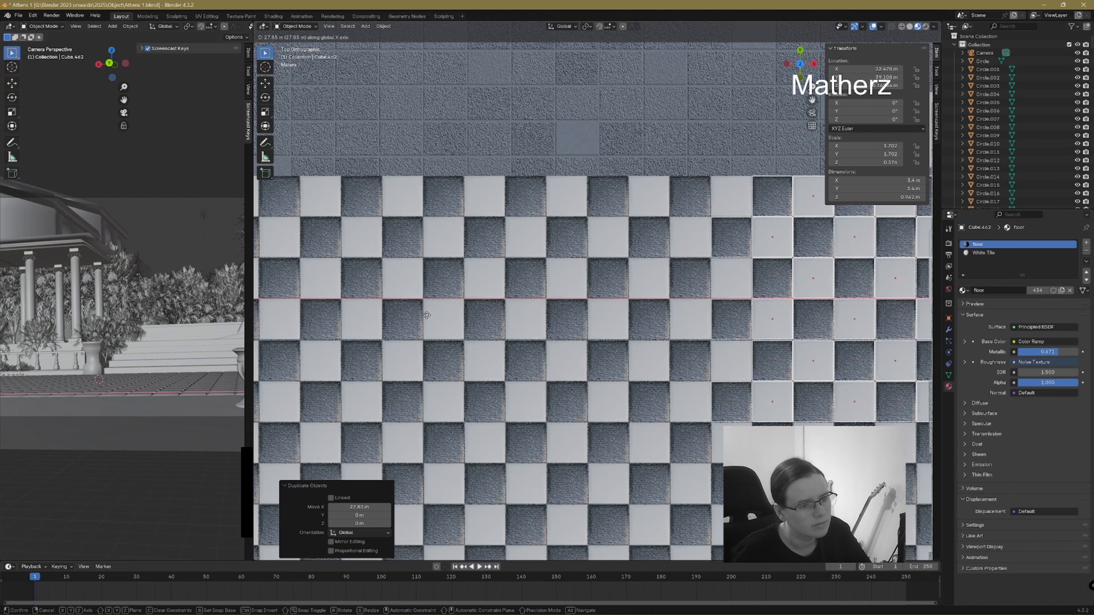
click(576, 354)
- Duplicate the last block of the third band about 20.9 m in the positive Y direction to start a fourth band
shift+middle_drag(730, 282, 435, 454)
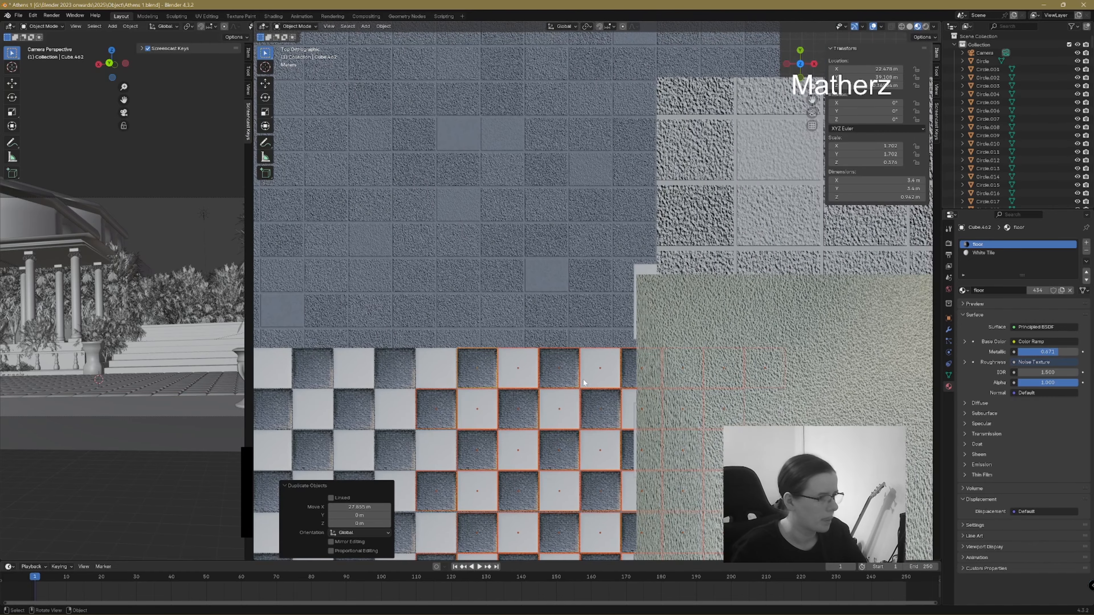
key(shift+d)
key(y)
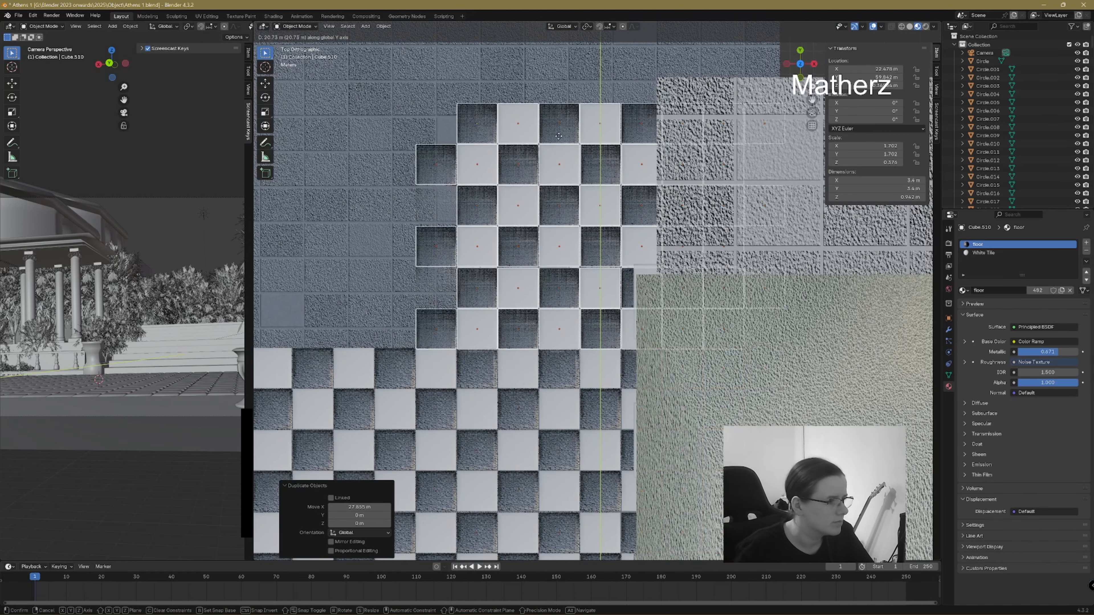
click(558, 135)
- Duplicate the fourth band's block twice along negative X, about 27.8 m each time, so the band spans the courtyard
shift+middle_drag(370, 262, 713, 307)
key(shift+d)
key(x)
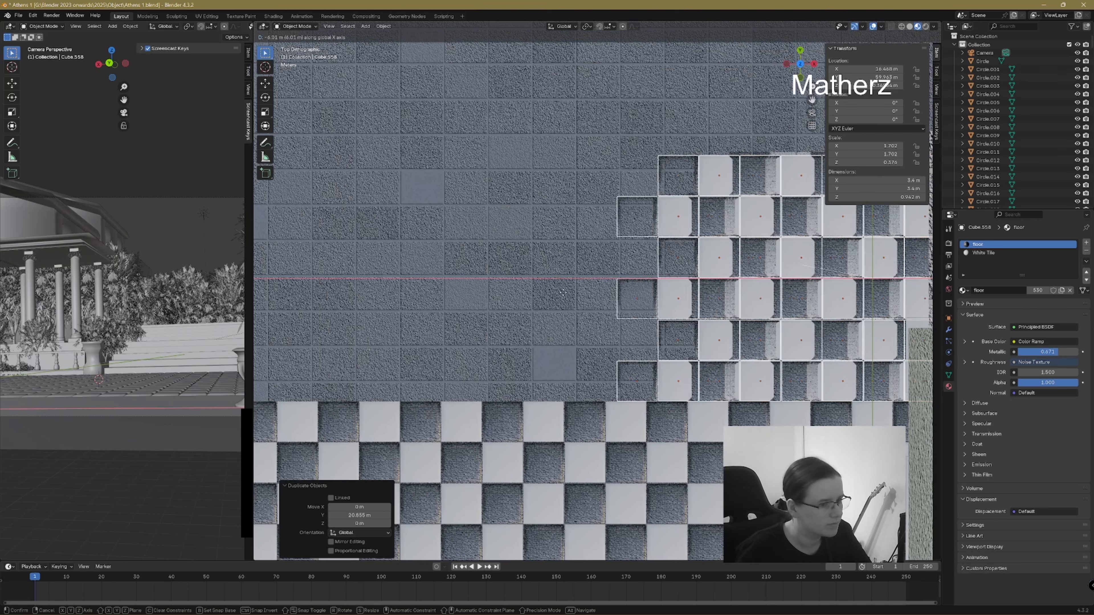
click(383, 298)
shift+middle_drag(391, 364, 570, 350)
key(shift+d)
key(x)
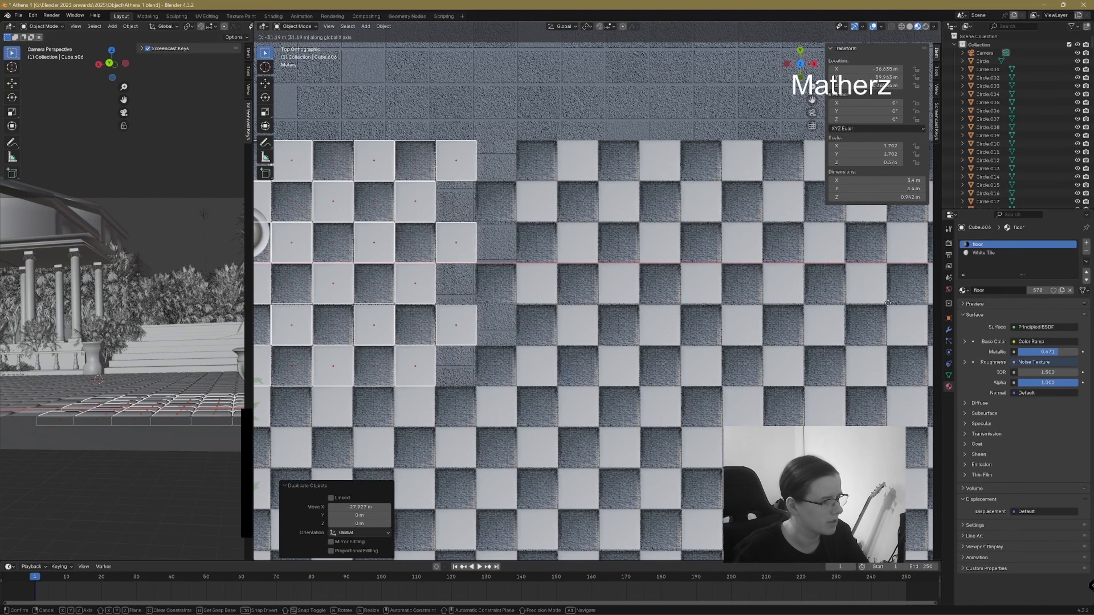
click(924, 307)
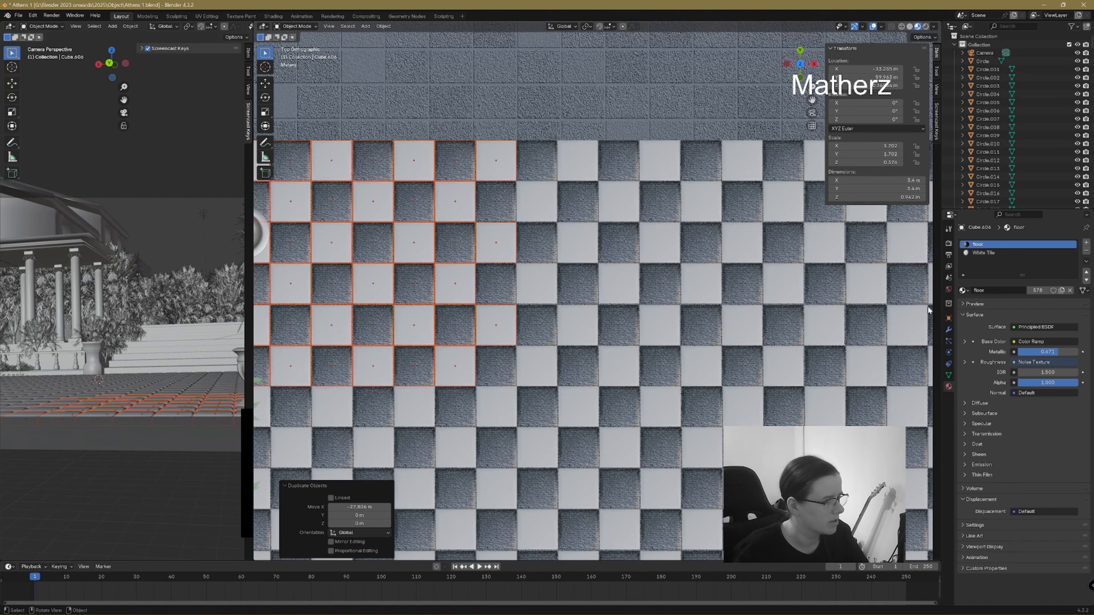
- Enlarge the camera viewport, deselect the tiles and show the scene in rendered shading
drag(253, 166, 727, 164)
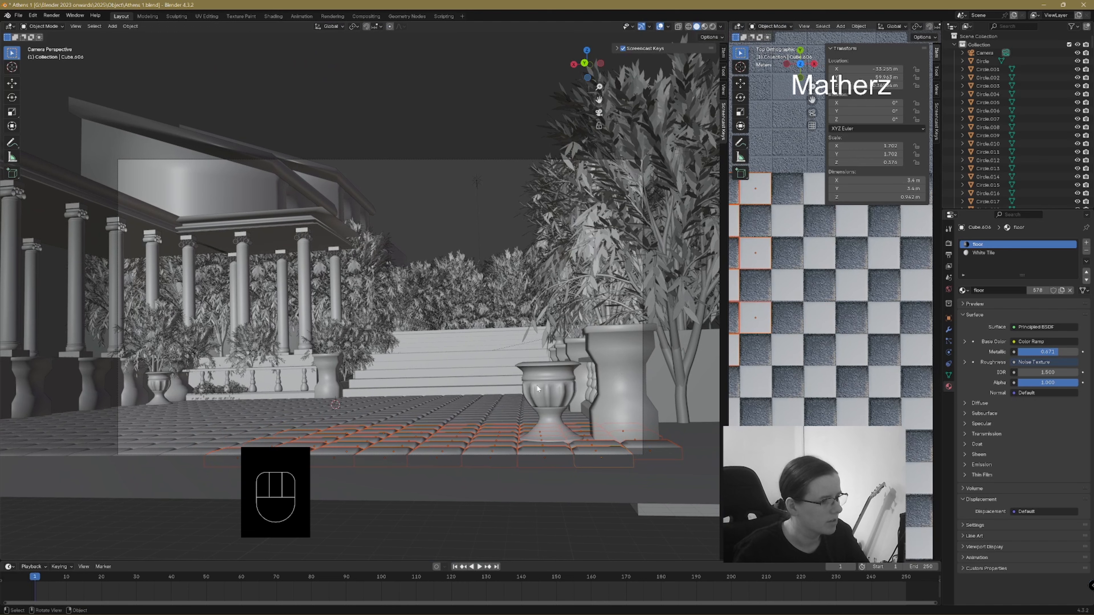
click(503, 113)
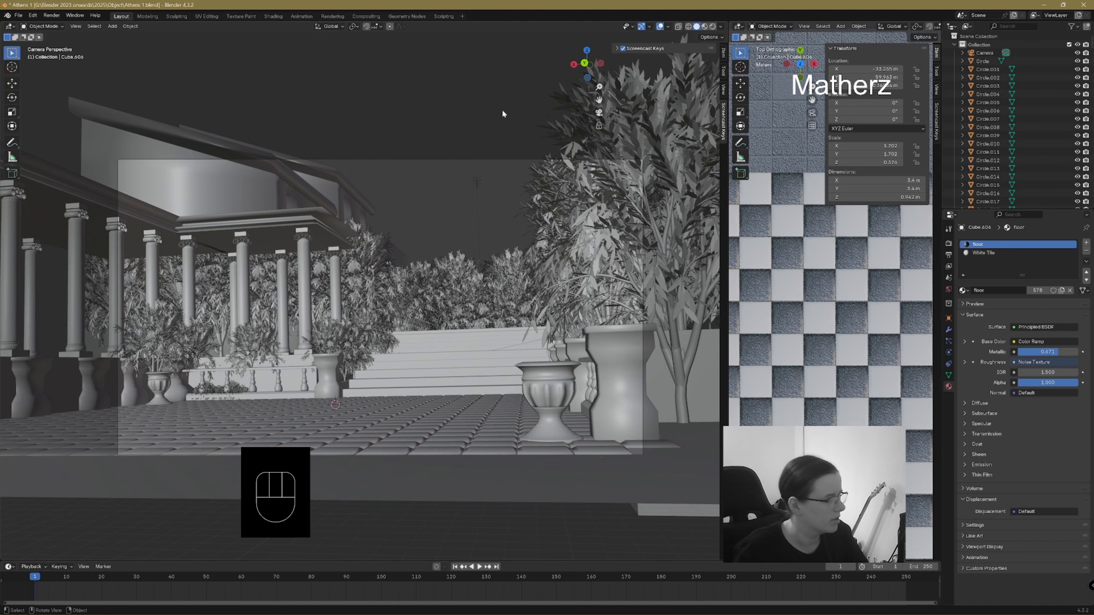
click(713, 27)
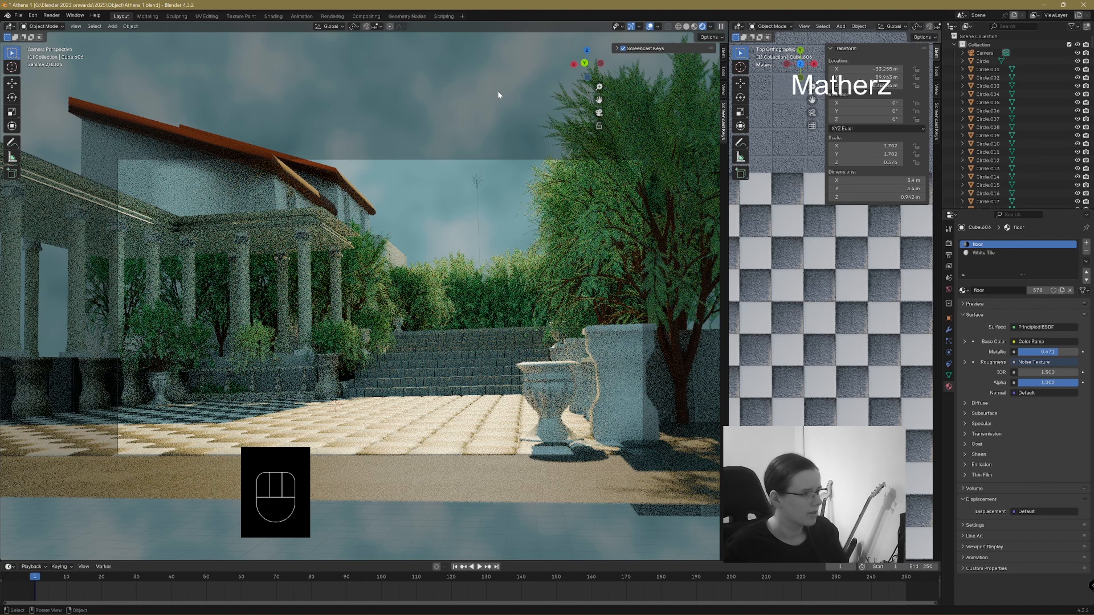
- Select a dark tile at the courtyard's front edge and lower the floor material's metallic value to 0.093
click(389, 453)
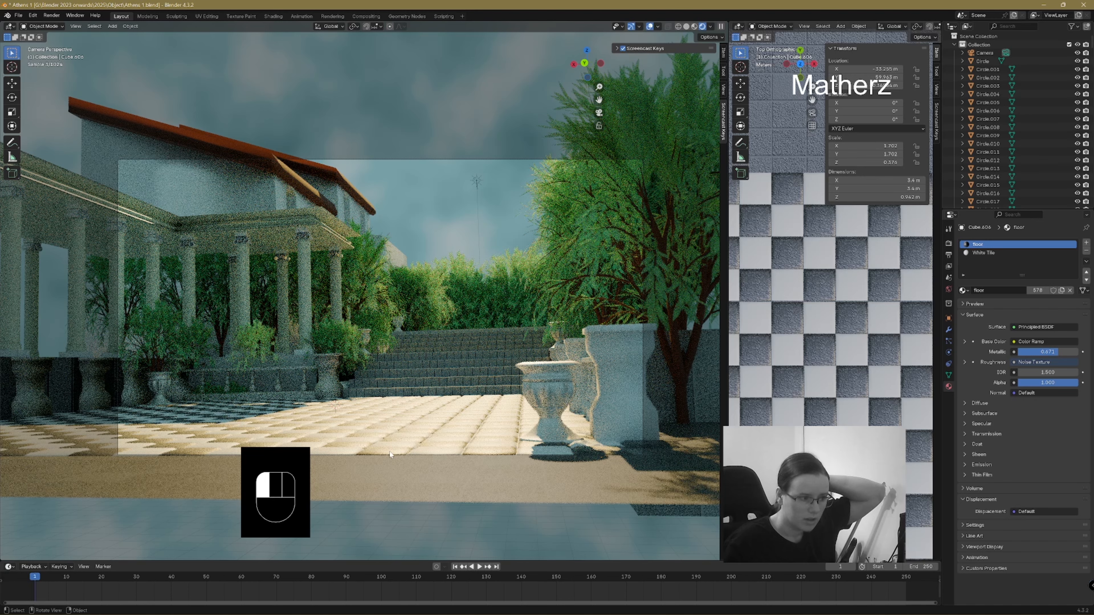
click(390, 454)
drag(1056, 352, 1047, 352)
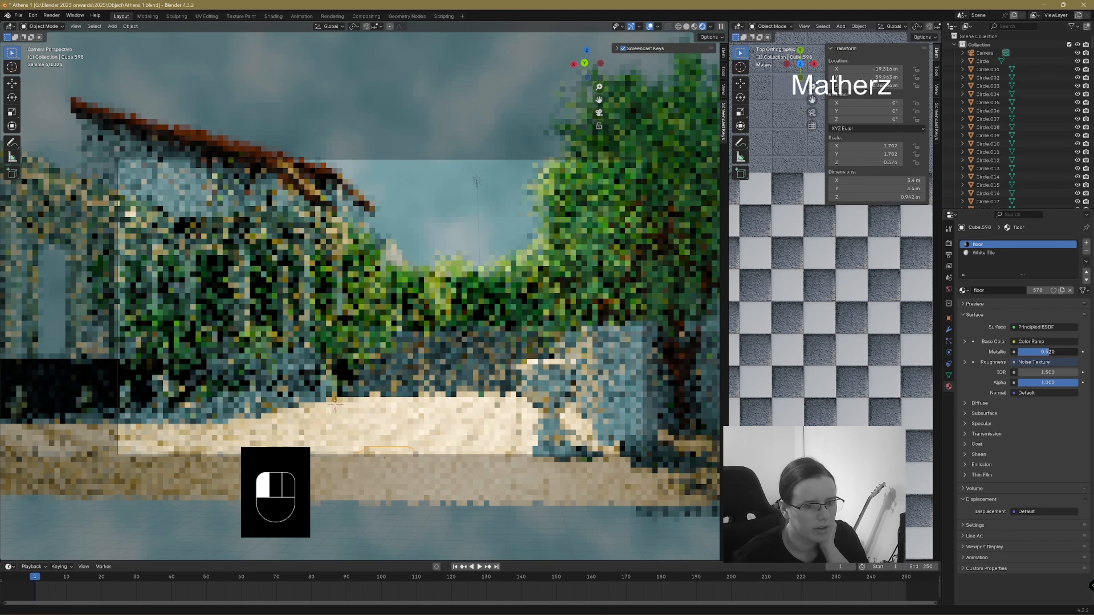
drag(1047, 352, 863, 416)
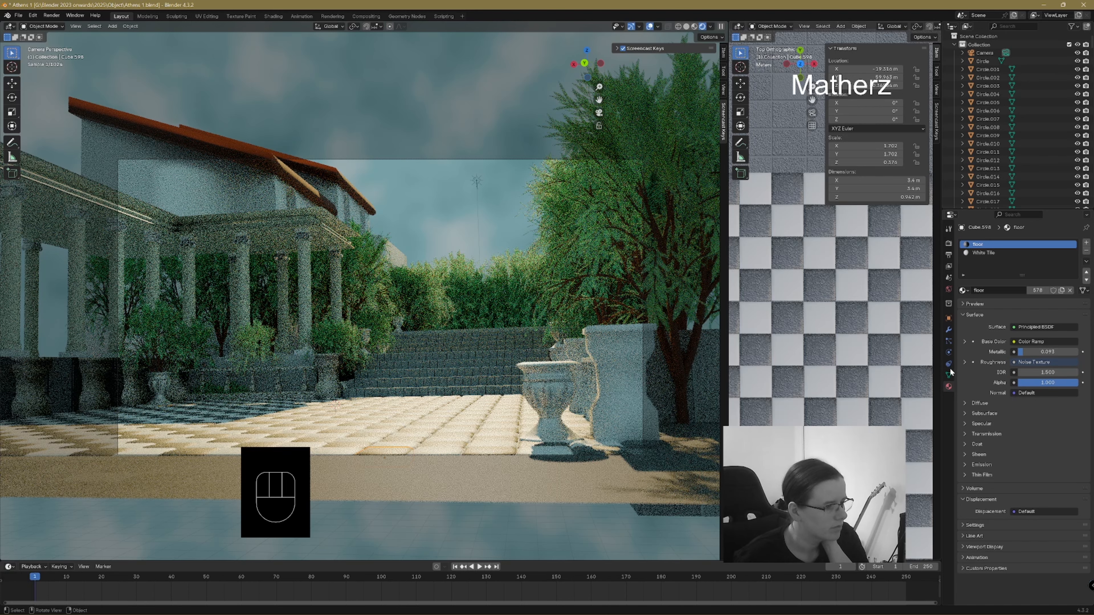
- Select a front-edge white tile and undo the last colour change so the White Tile material's base colour is black
click(427, 450)
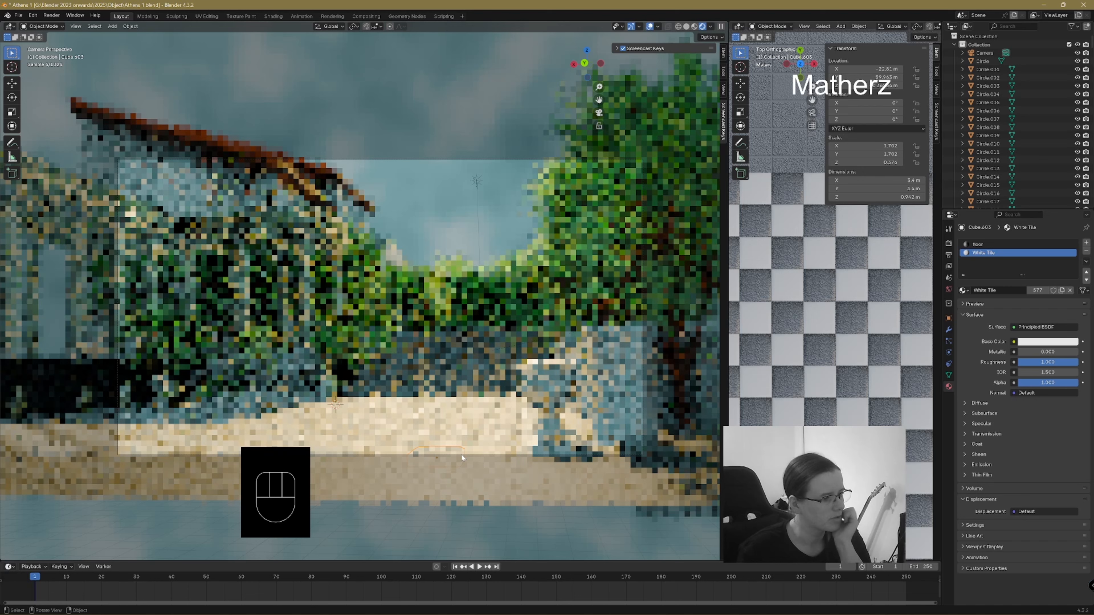
key(ctrl+z)
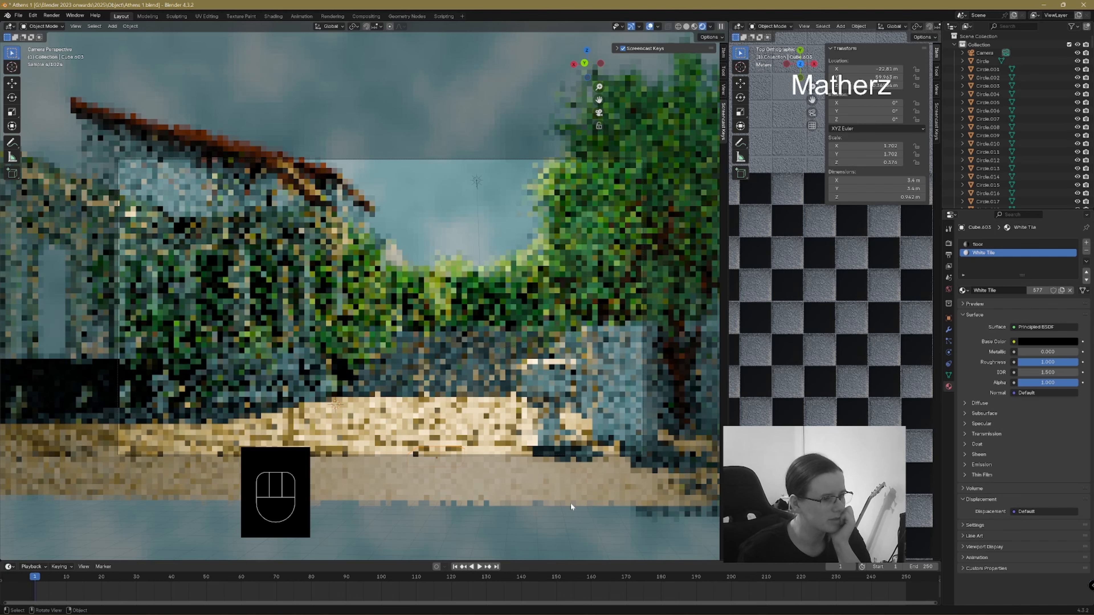
- Raise the floor plane about 0.13 m along Z in solid shading, and return the camera view to rendered shading
click(687, 26)
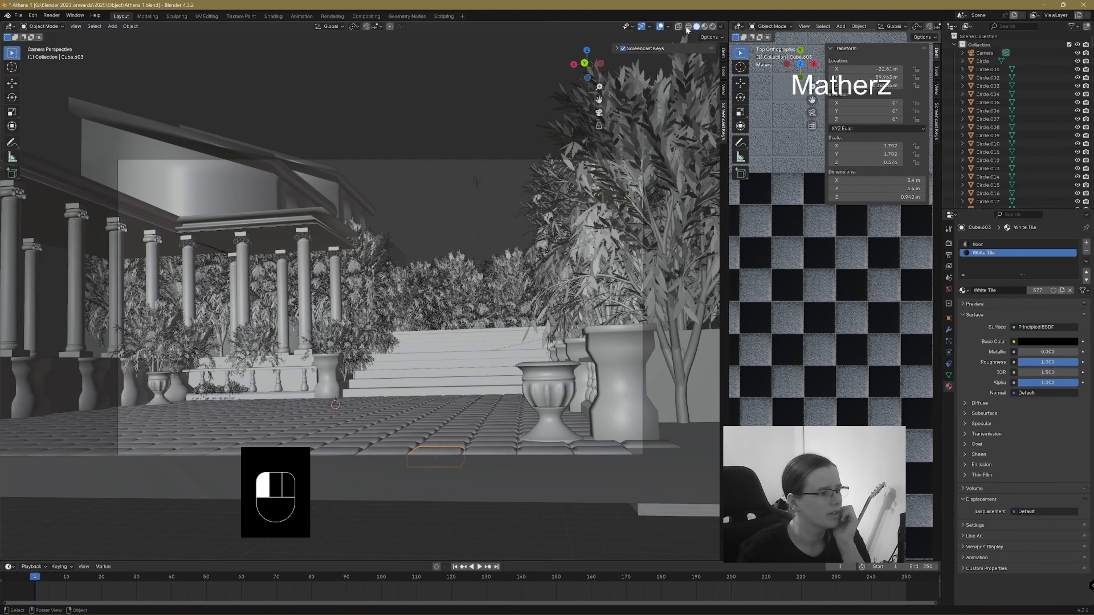
click(519, 438)
key(g)
key(z)
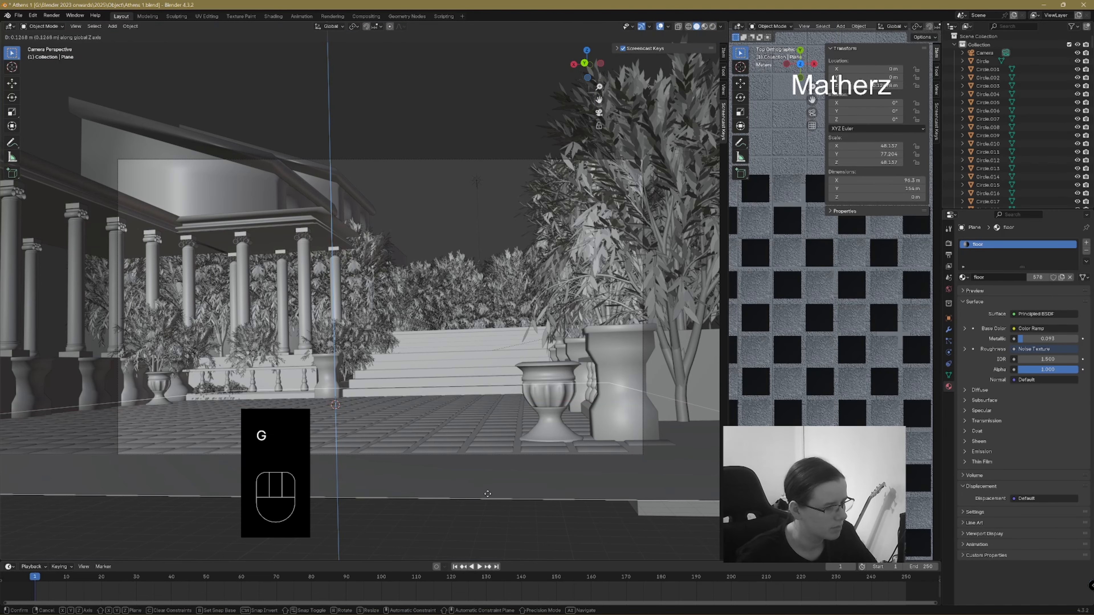
click(487, 494)
click(713, 27)
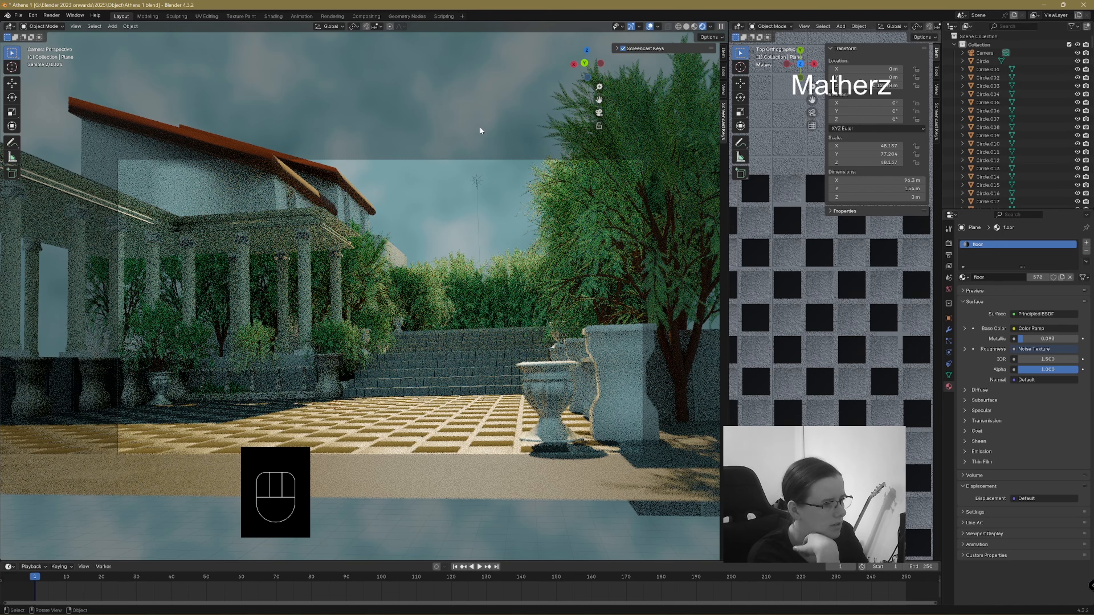
- Select the foreground urn and darken its Rock material's base colour to light grey #CECDC9
click(651, 383)
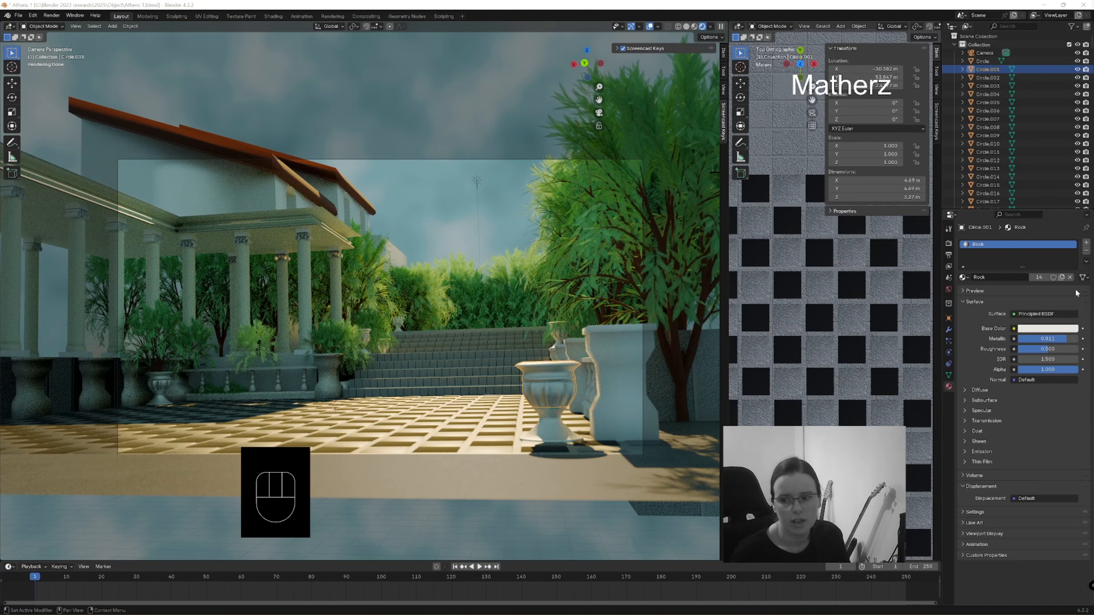
click(548, 402)
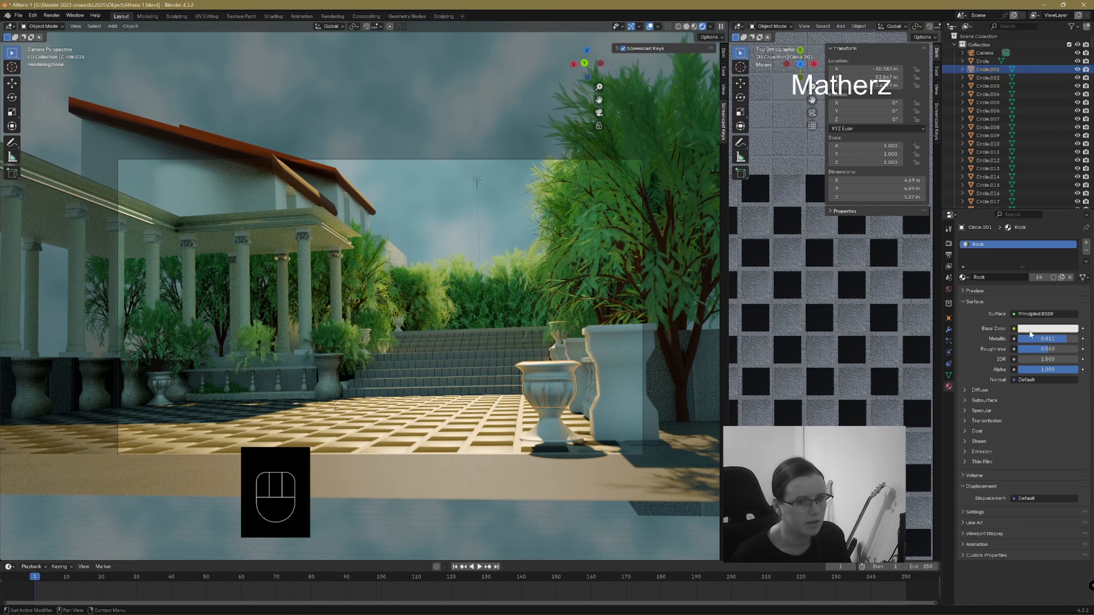
click(1056, 331)
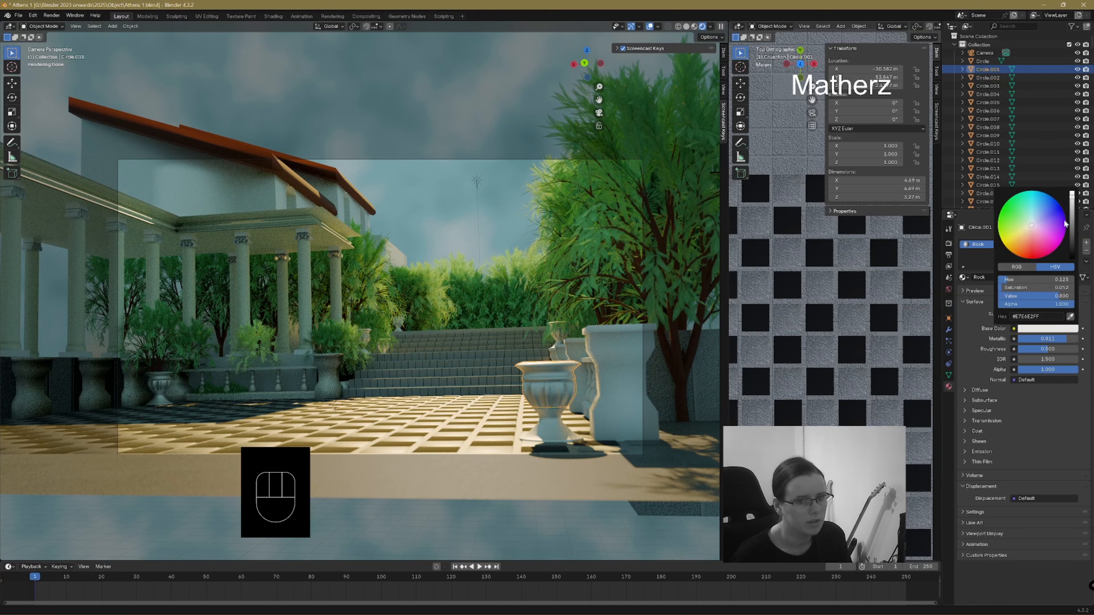
mouse_move(1071, 211)
mouse_down()
mouse_move(1071, 229)
mouse_move(1071, 205)
mouse_up()
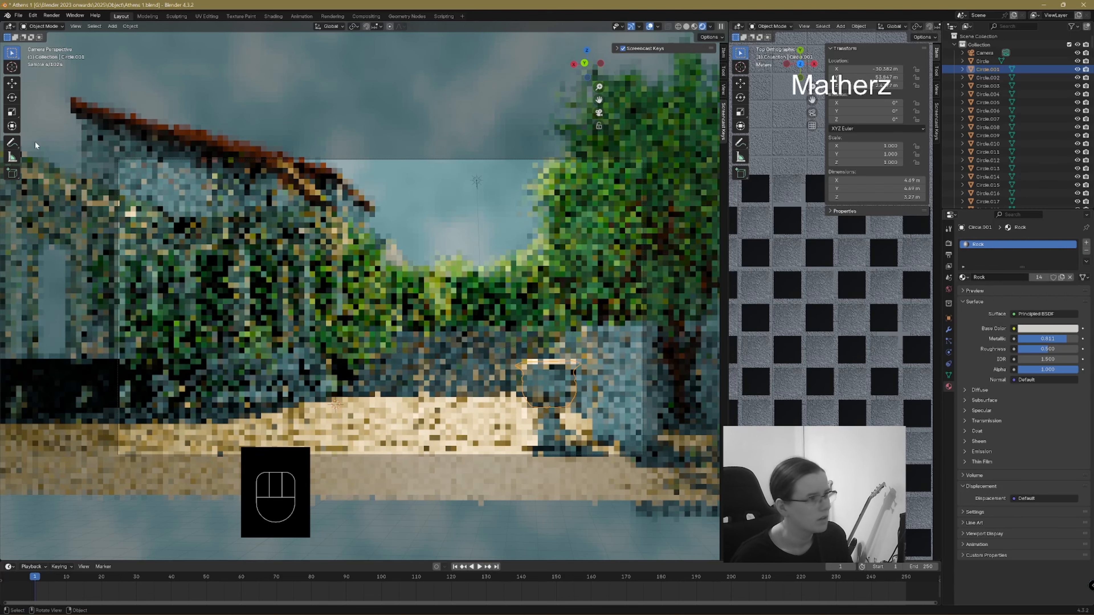
- In the Shading workspace, drive the Rock material's Roughness with the Color output of a new Noise Texture at scale 280.5
click(277, 17)
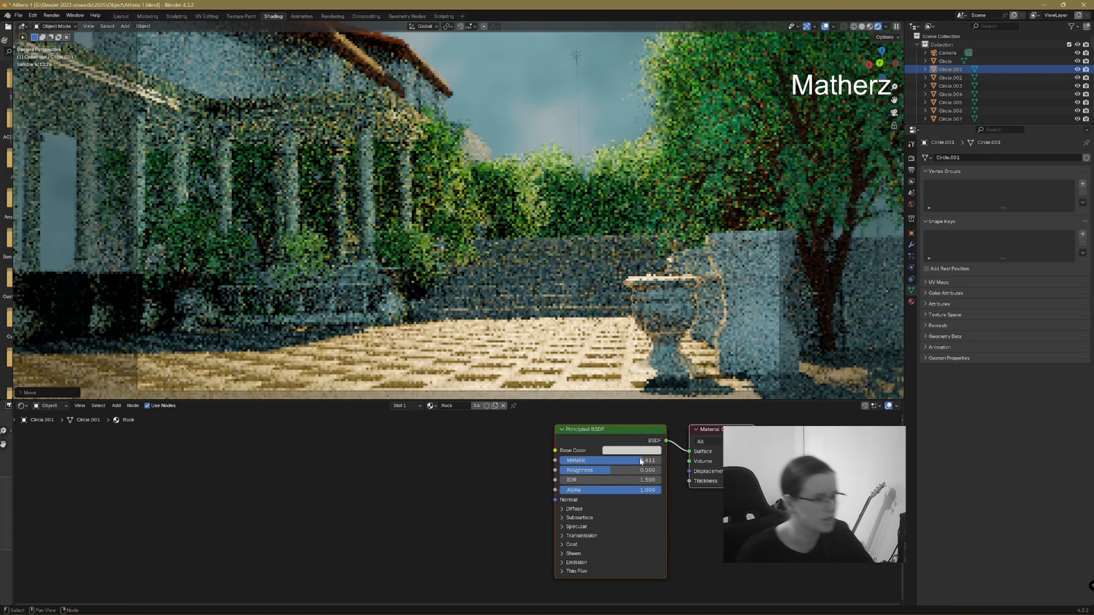
click(117, 406)
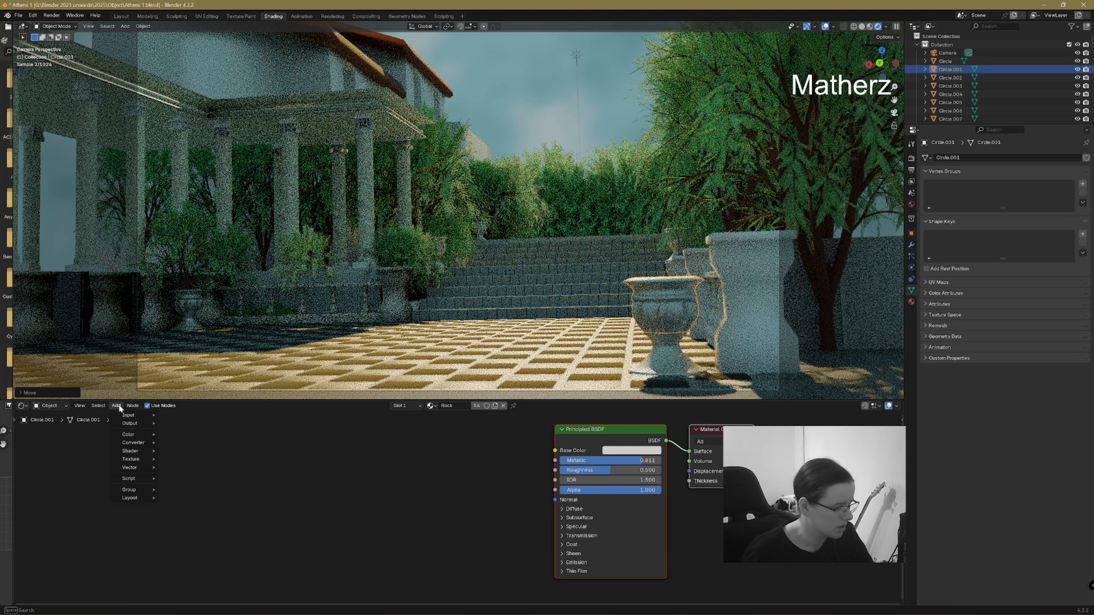
text(no)
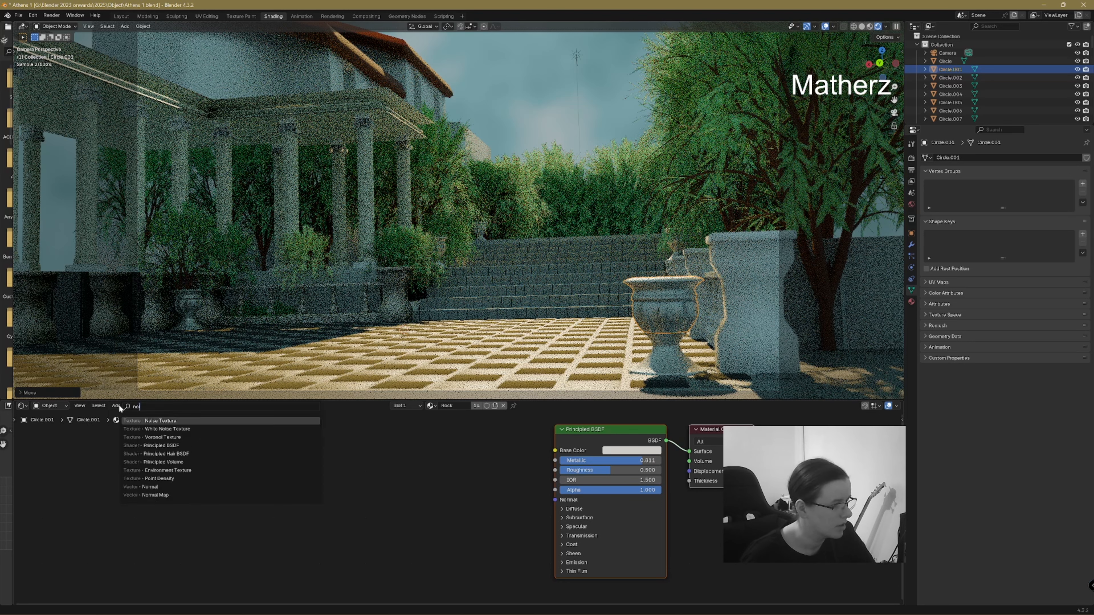
key(Return)
click(522, 461)
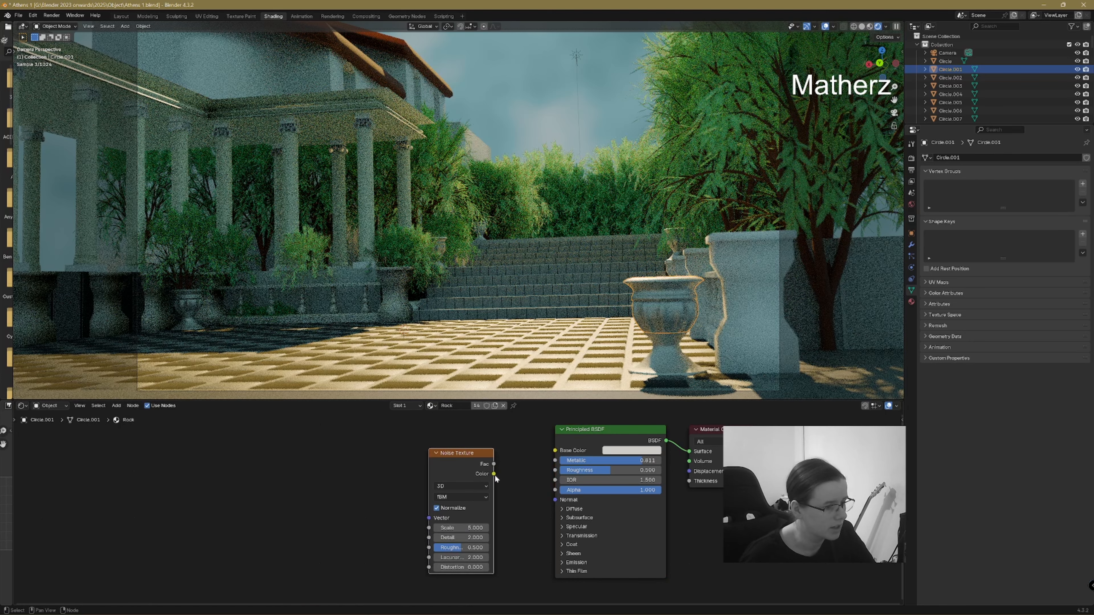
drag(495, 474, 555, 470)
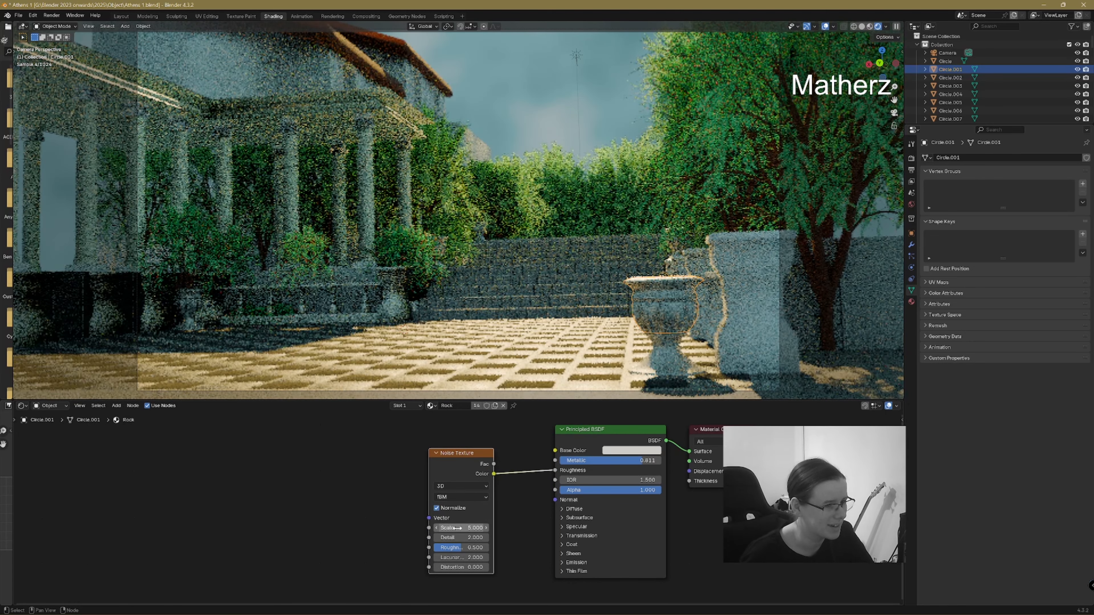
drag(459, 527, 706, 527)
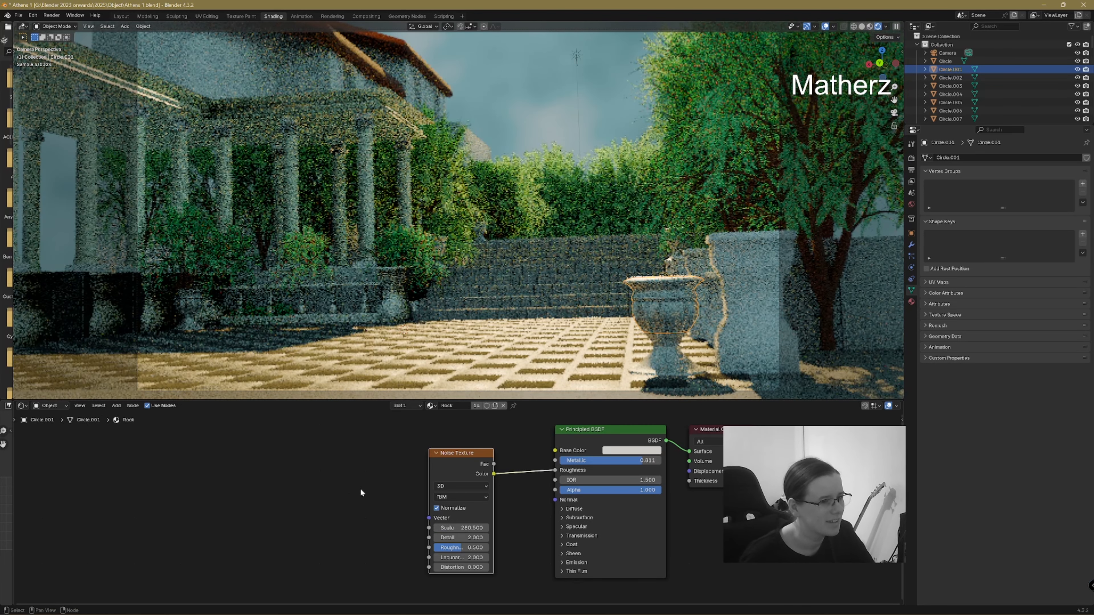
- Change the Rock material's base colour to a darker, muted brown
click(638, 450)
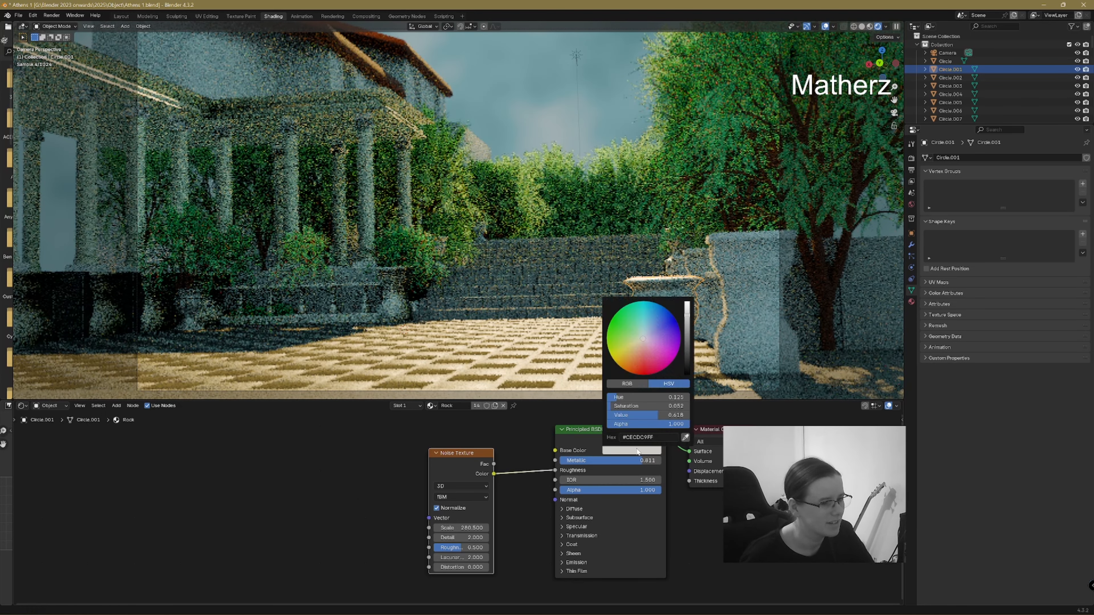
click(631, 359)
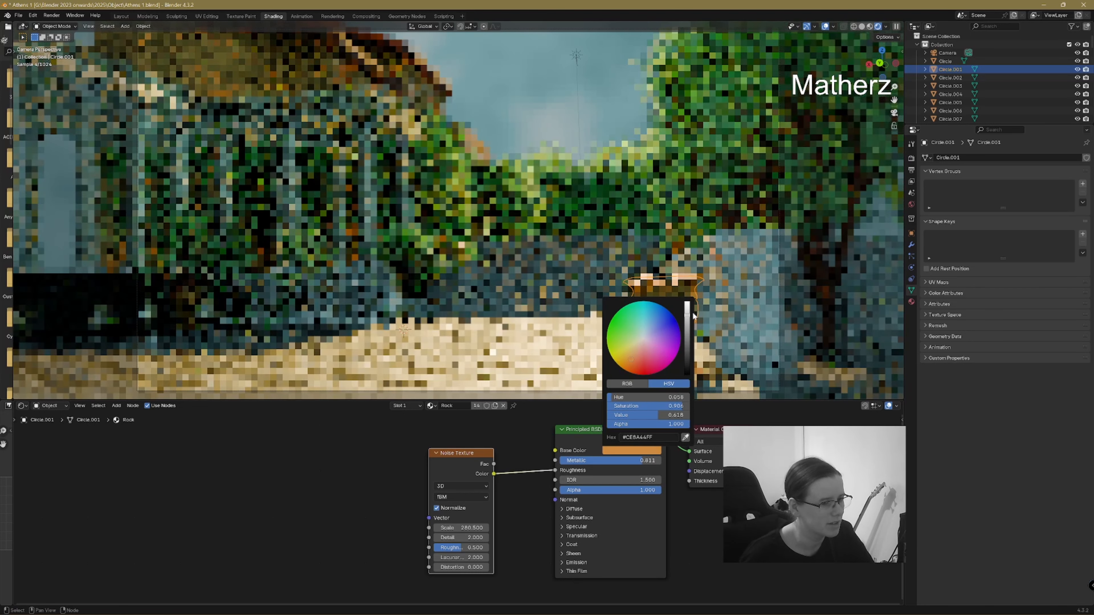
drag(688, 316, 688, 328)
drag(630, 351, 638, 344)
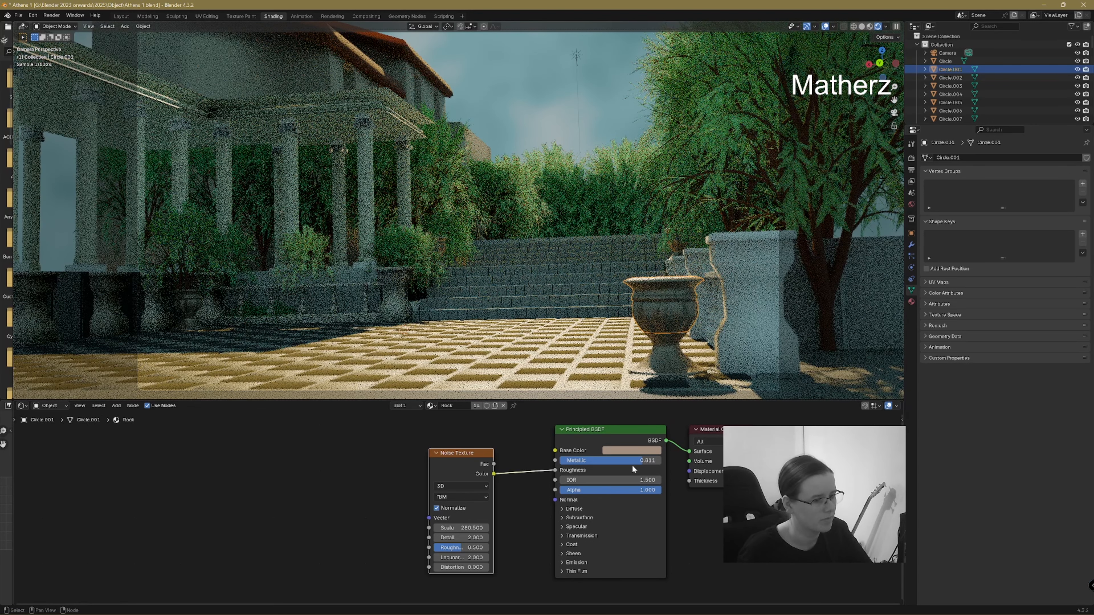
- Lighten the Rock material's base colour to a pale tan and set its metallic value to 0.444
drag(637, 461, 662, 461)
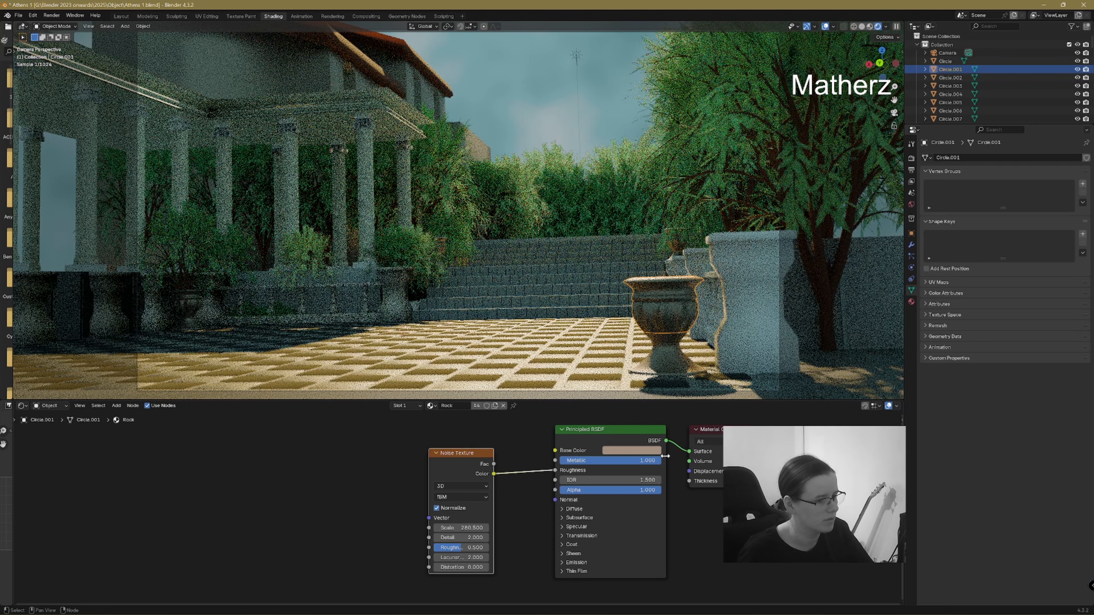
click(653, 451)
drag(687, 329, 688, 317)
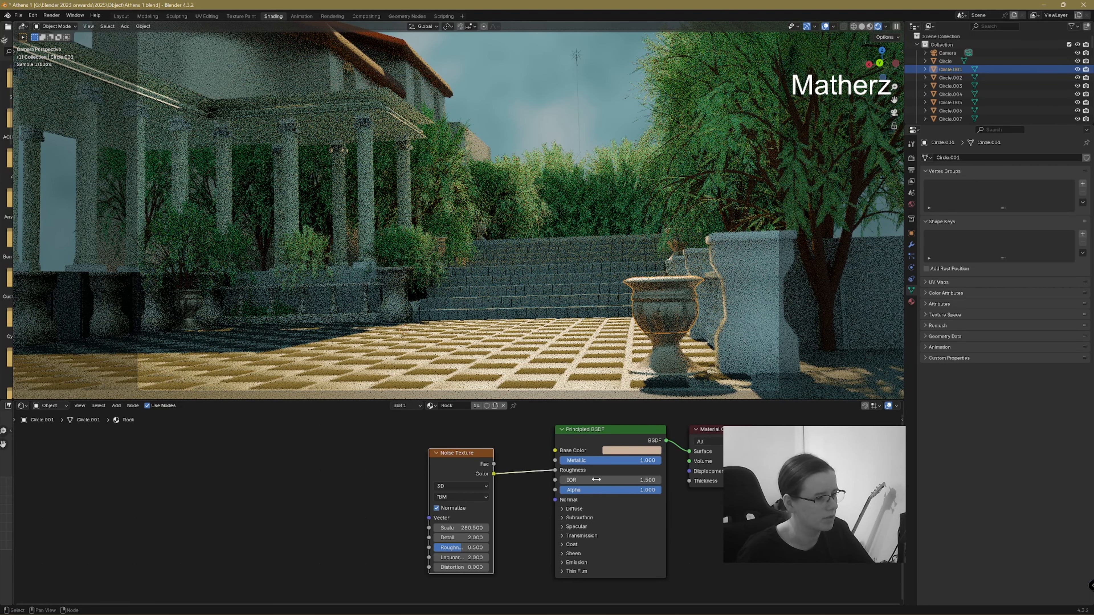
drag(596, 461, 540, 460)
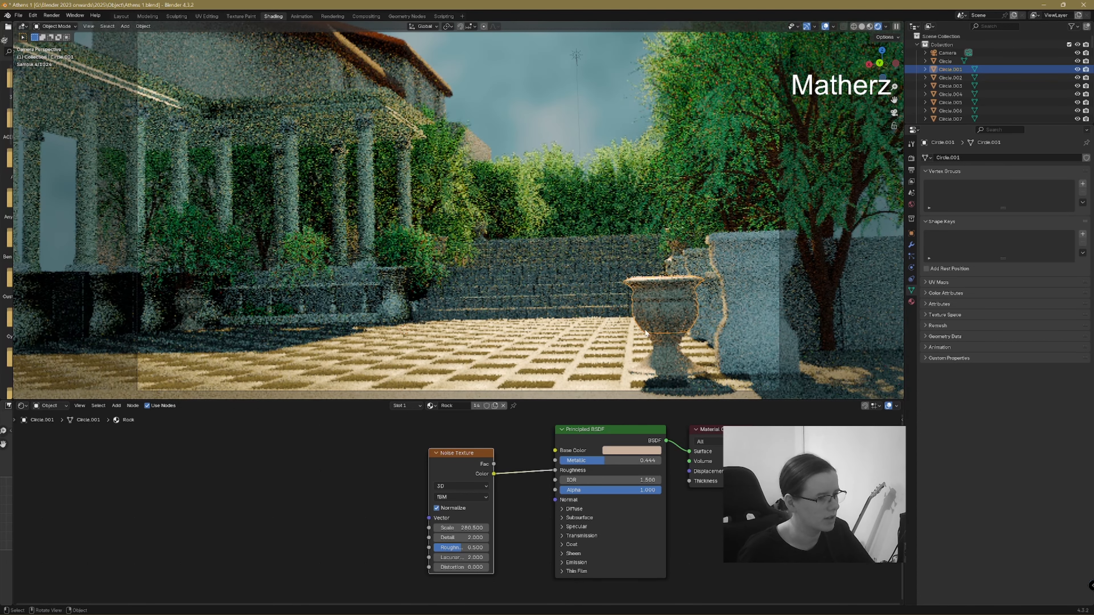
- On the courtyard floor plane's material, move the Noise Texture link from Roughness to Metallic and shift the Color Ramp's dark stop
click(495, 369)
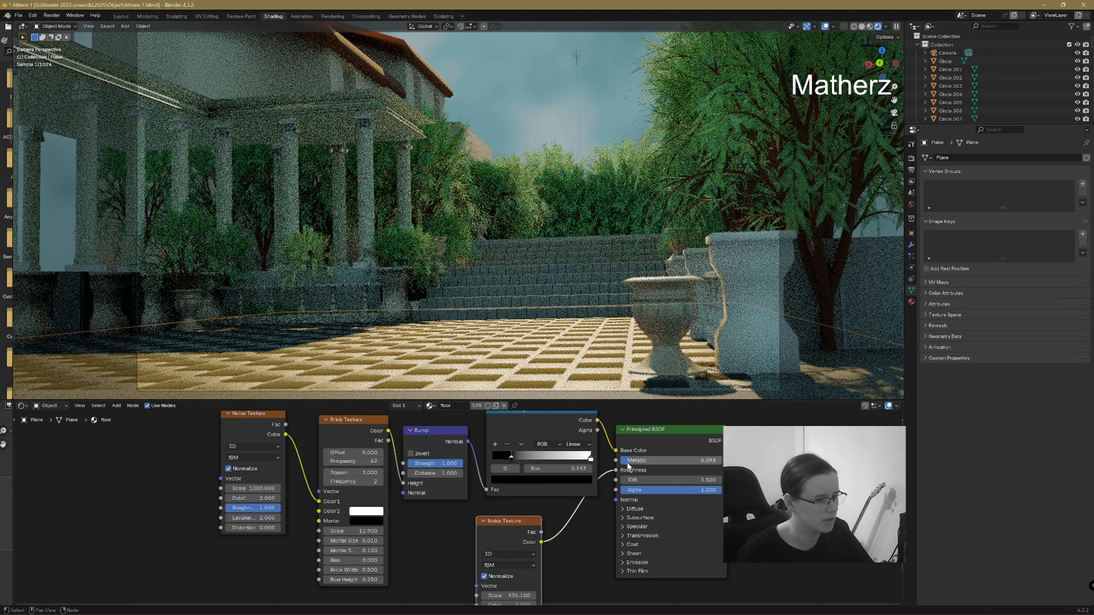
drag(629, 463, 617, 463)
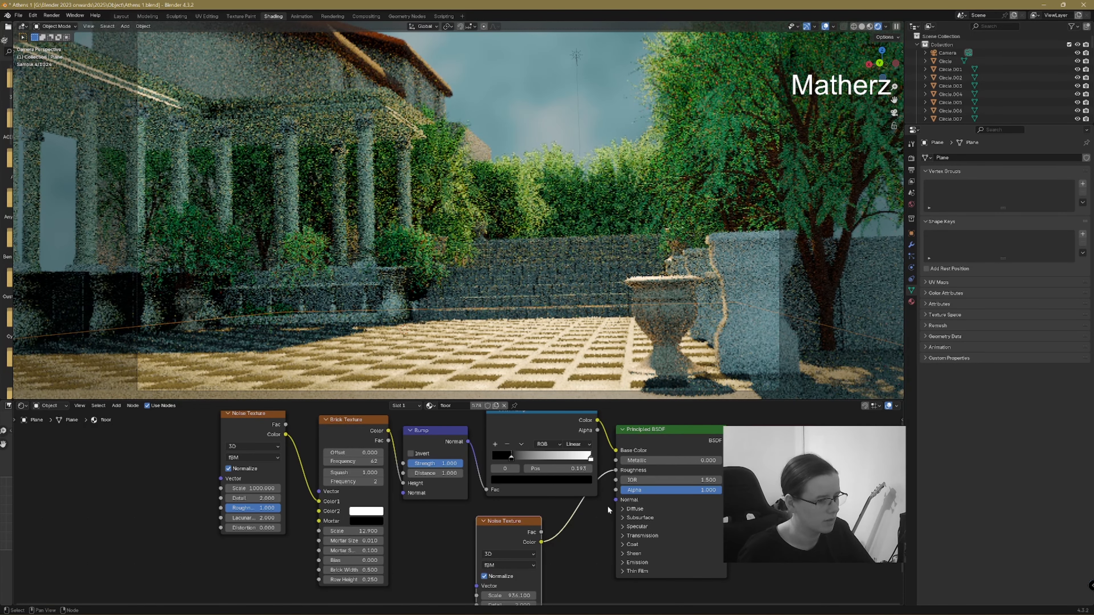
drag(616, 471, 616, 460)
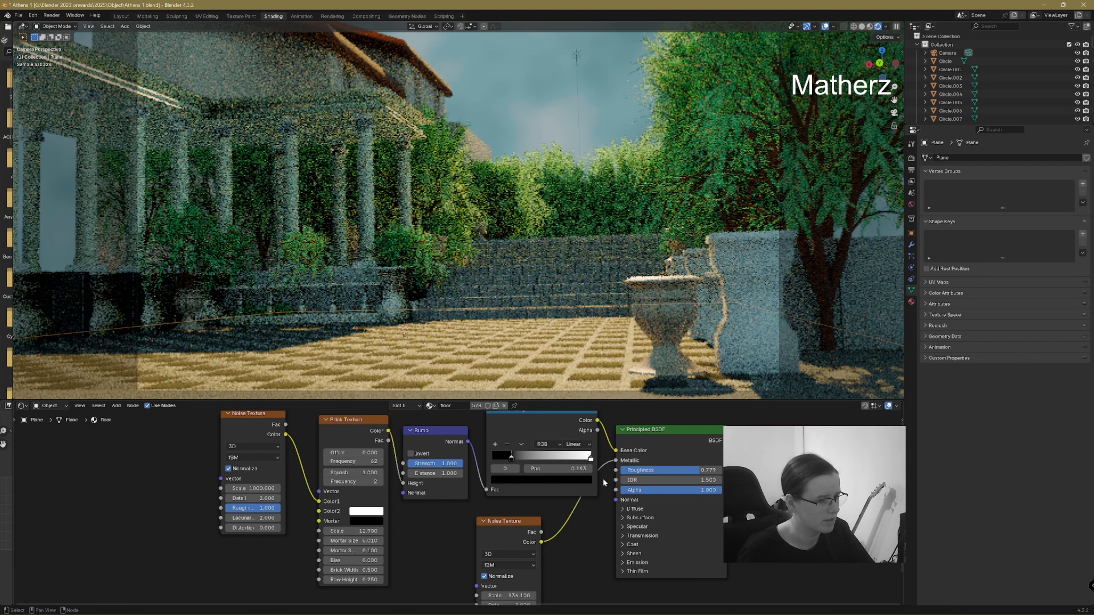
drag(511, 456, 560, 458)
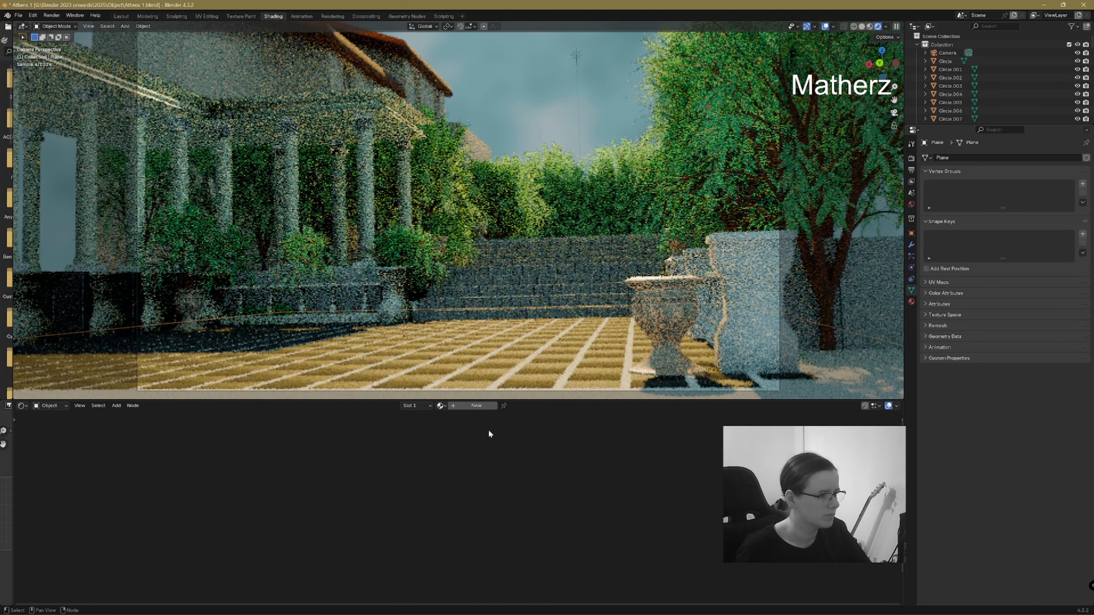
- Give the floor plane a new material in place of the floor one and make its base colour black
click(440, 406)
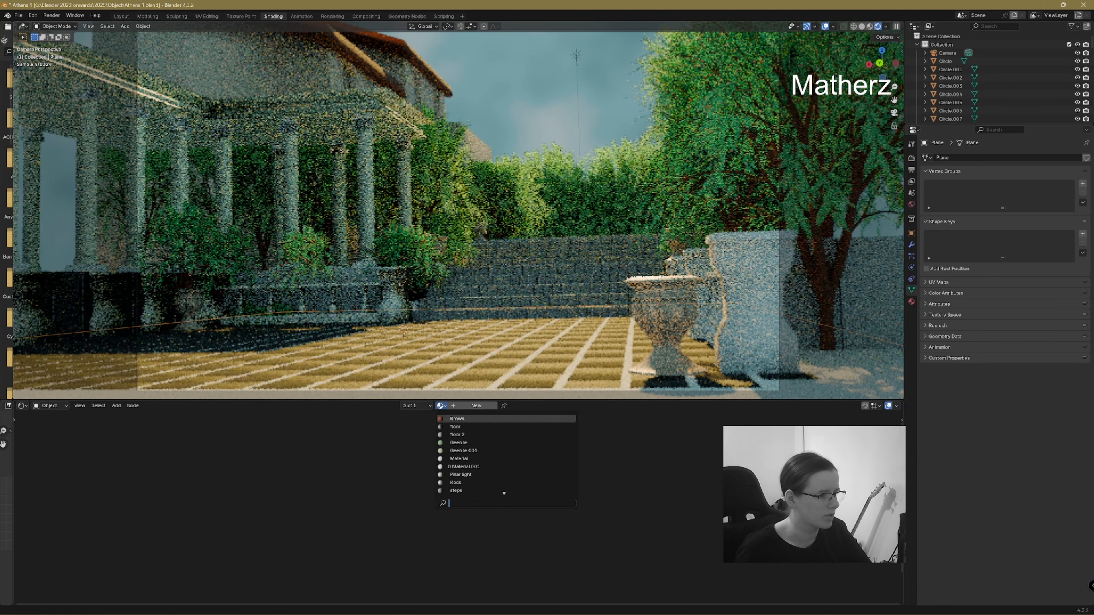
click(422, 425)
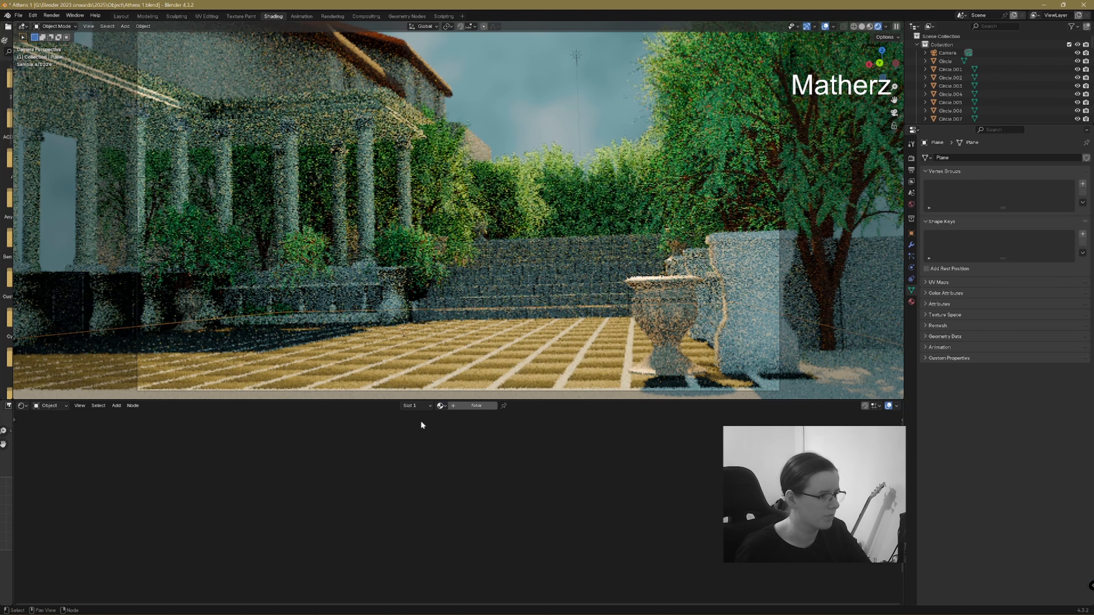
click(478, 407)
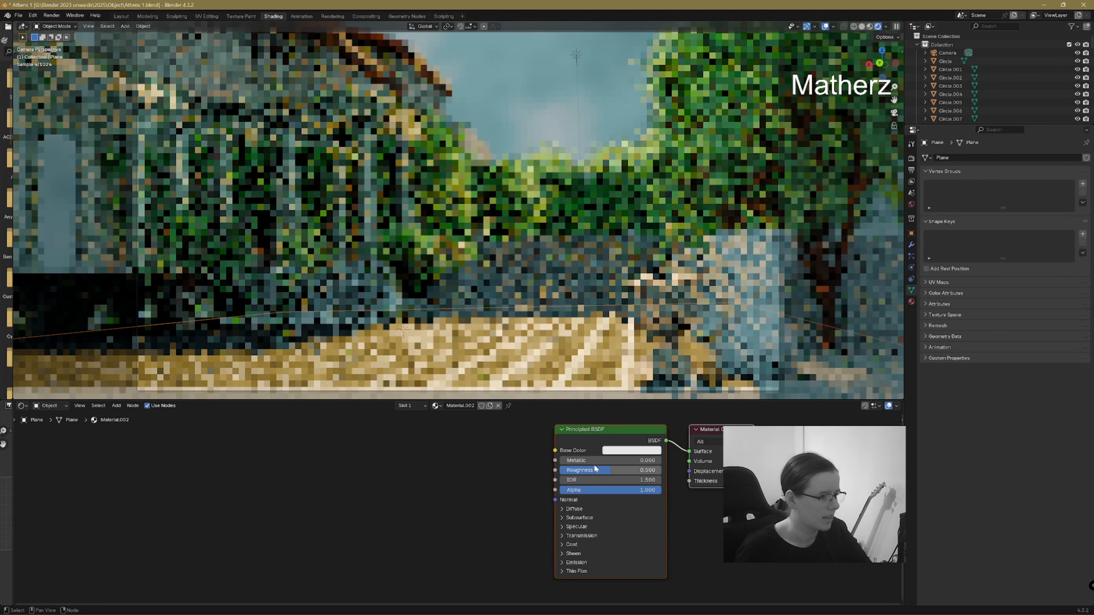
click(634, 450)
scroll(638, 365, down, 10)
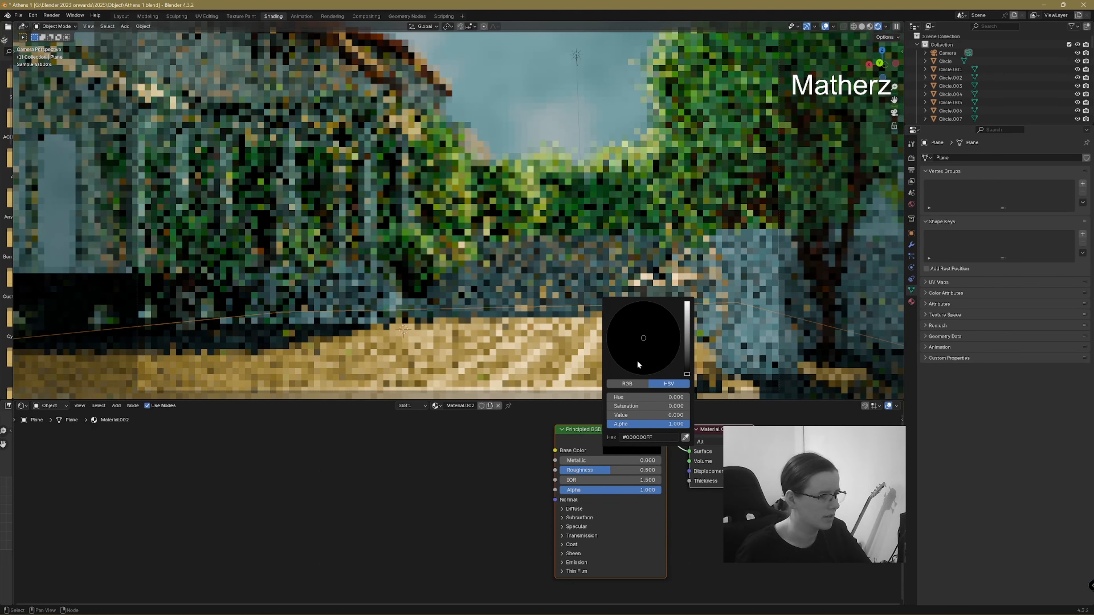
- Set the floor plane's new material to Roughness 1.000 and IOR 4.600
drag(614, 471, 659, 471)
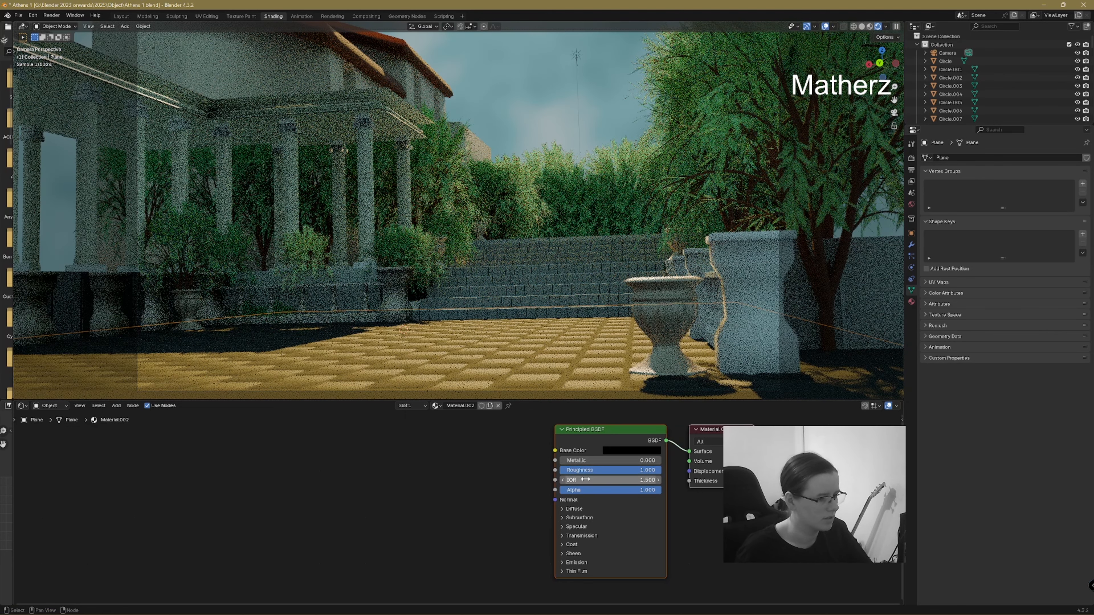
mouse_move(585, 480)
mouse_down()
mouse_move(556, 479)
mouse_move(587, 480)
mouse_up()
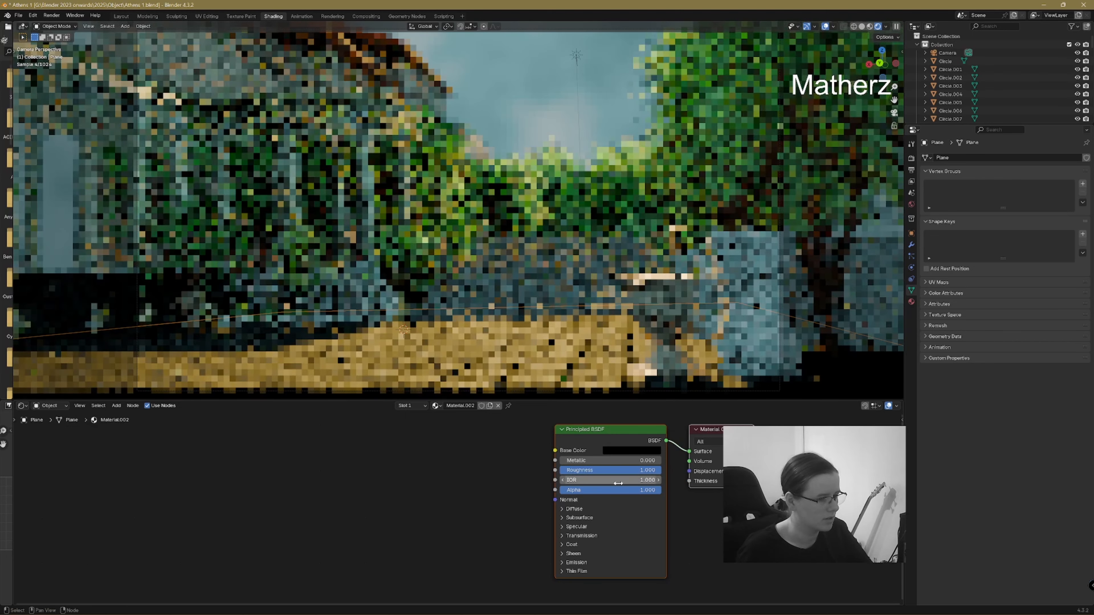
mouse_move(631, 480)
mouse_down()
mouse_move(663, 480)
mouse_move(637, 480)
mouse_up()
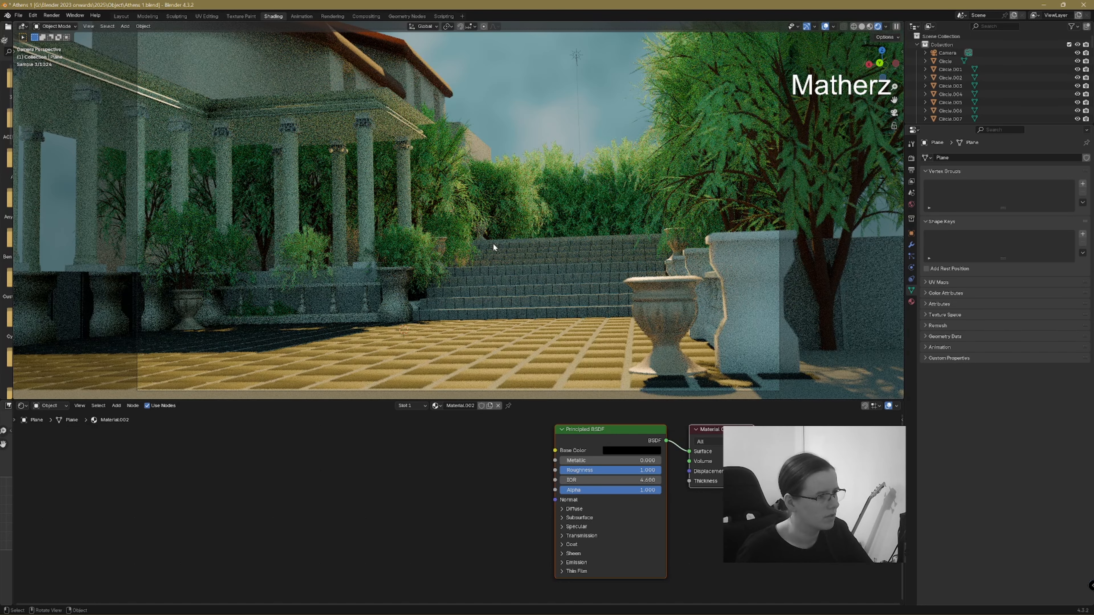
- Replace the Rock material on the building behind the columns with a new one, slightly metallic and with Roughness 0.264
click(293, 65)
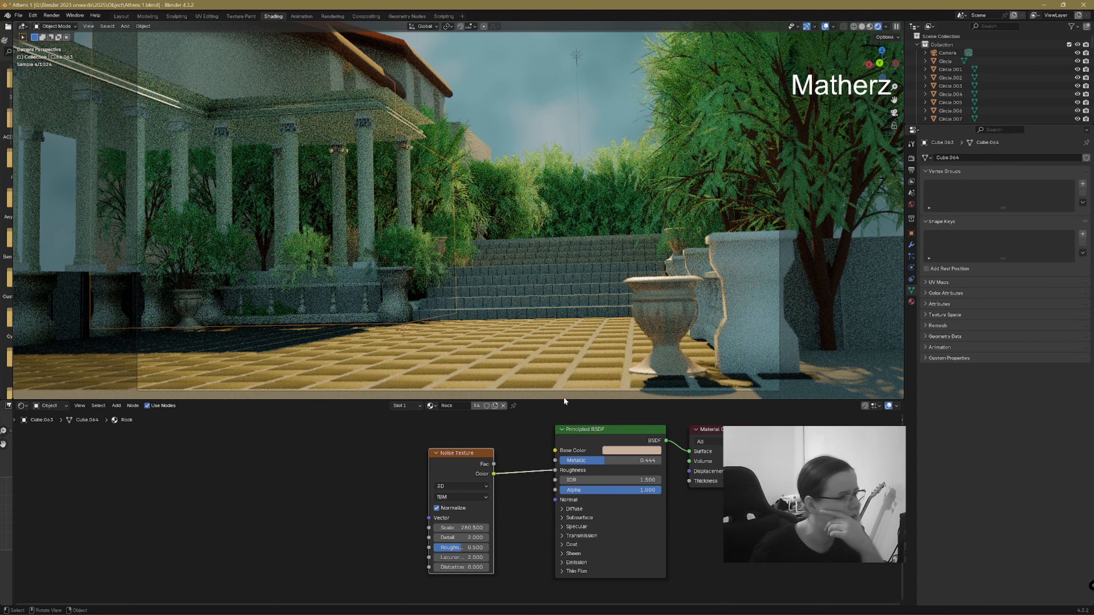
click(503, 406)
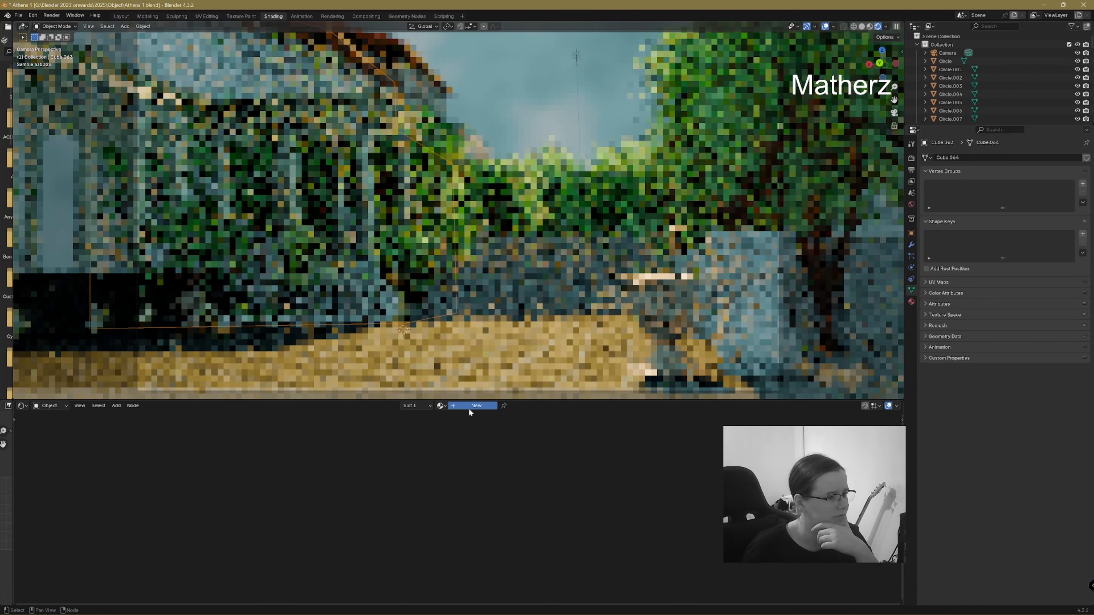
click(470, 406)
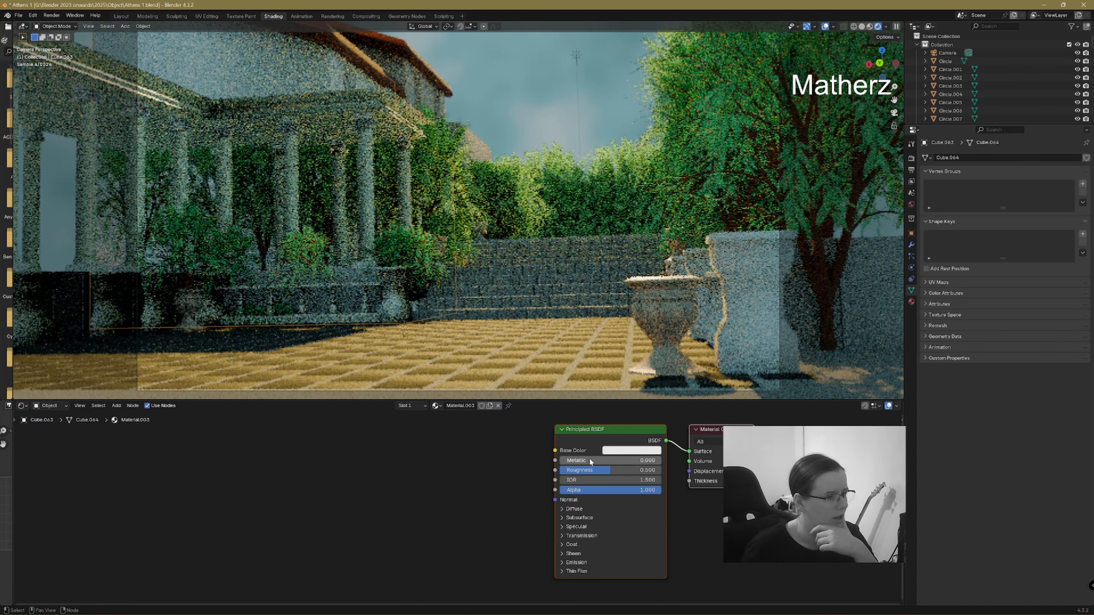
drag(561, 461, 641, 470)
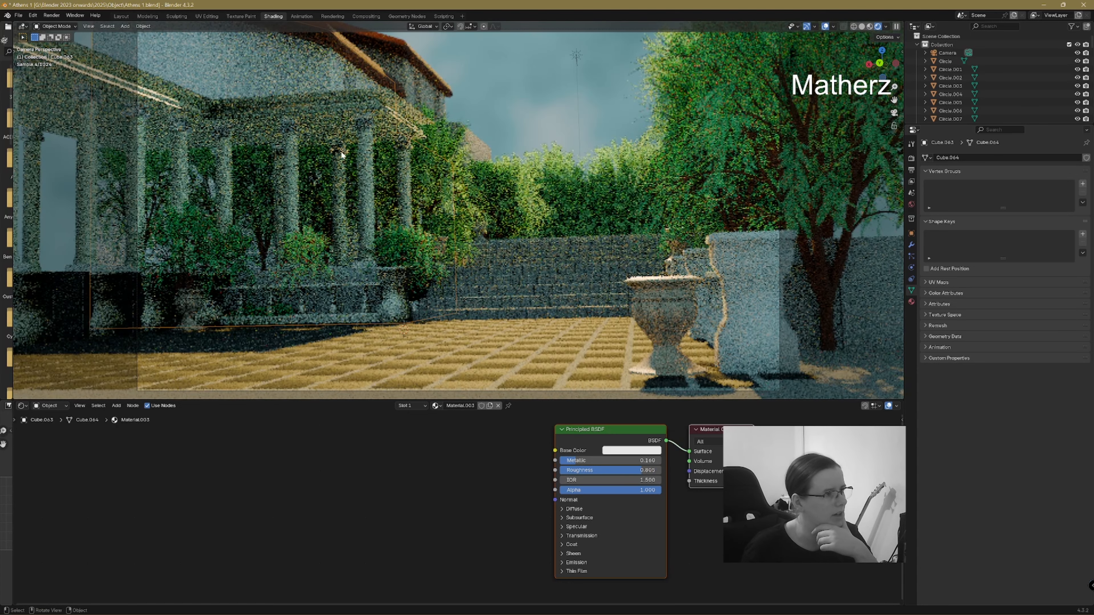
drag(646, 470, 587, 471)
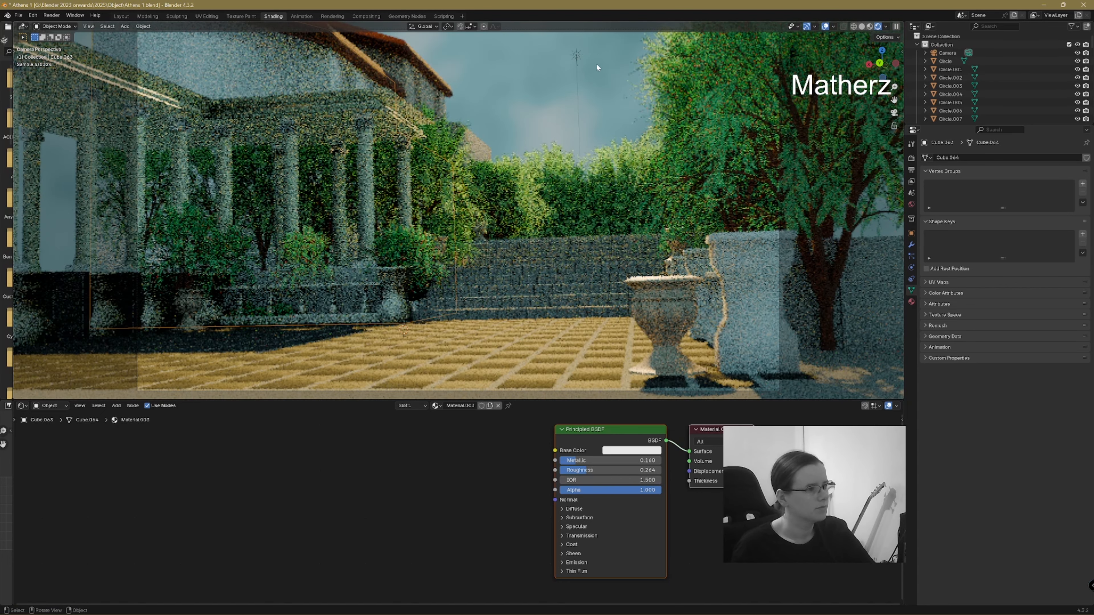
- Select the sun light and rotate it around the global Z axis so that it lights the colonnade
click(588, 72)
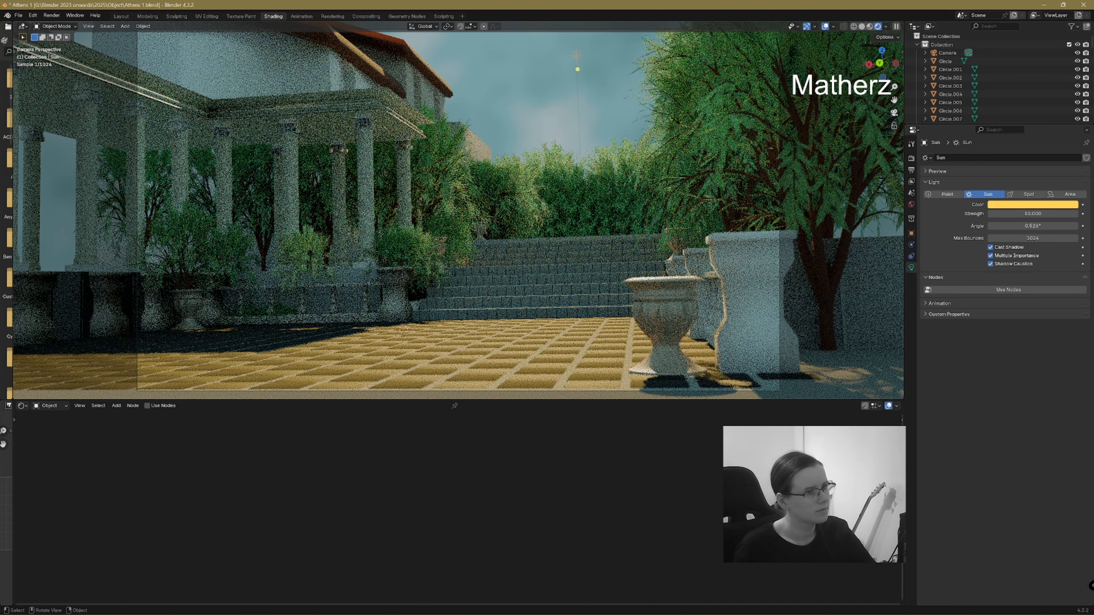
key(r)
key(z)
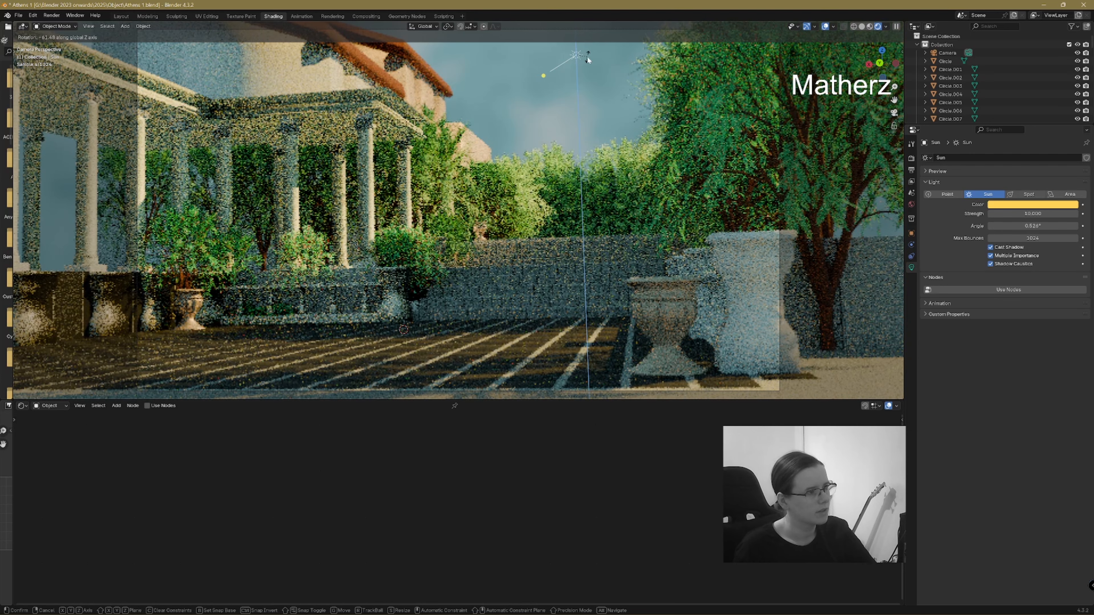
click(330, 91)
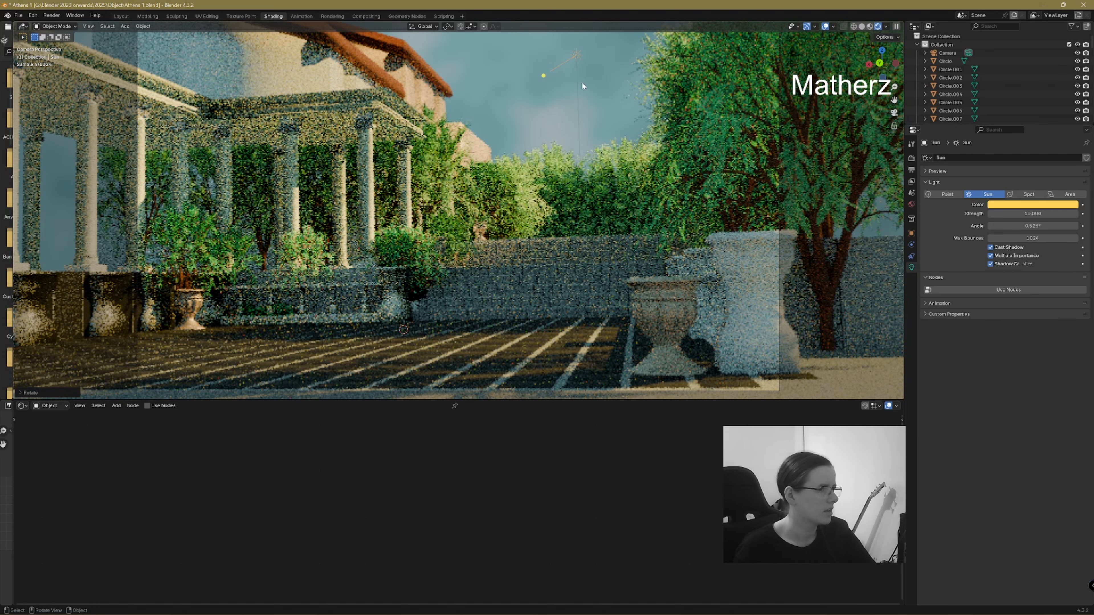
- Rotate the sun light around the global Z axis again by about 27° and soften its colour to a paler orange
key(r)
key(z)
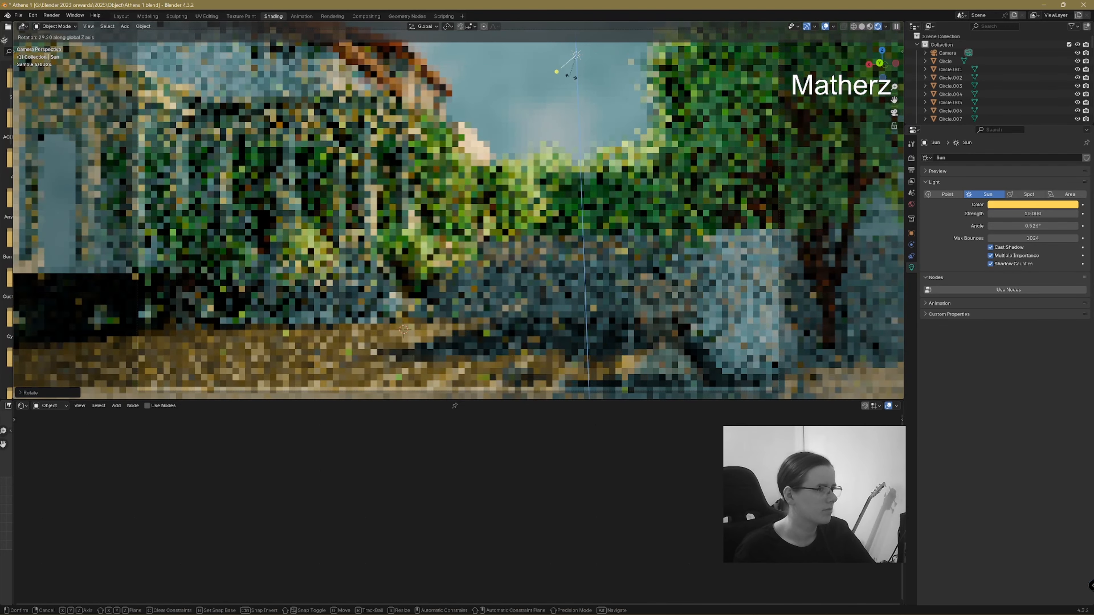
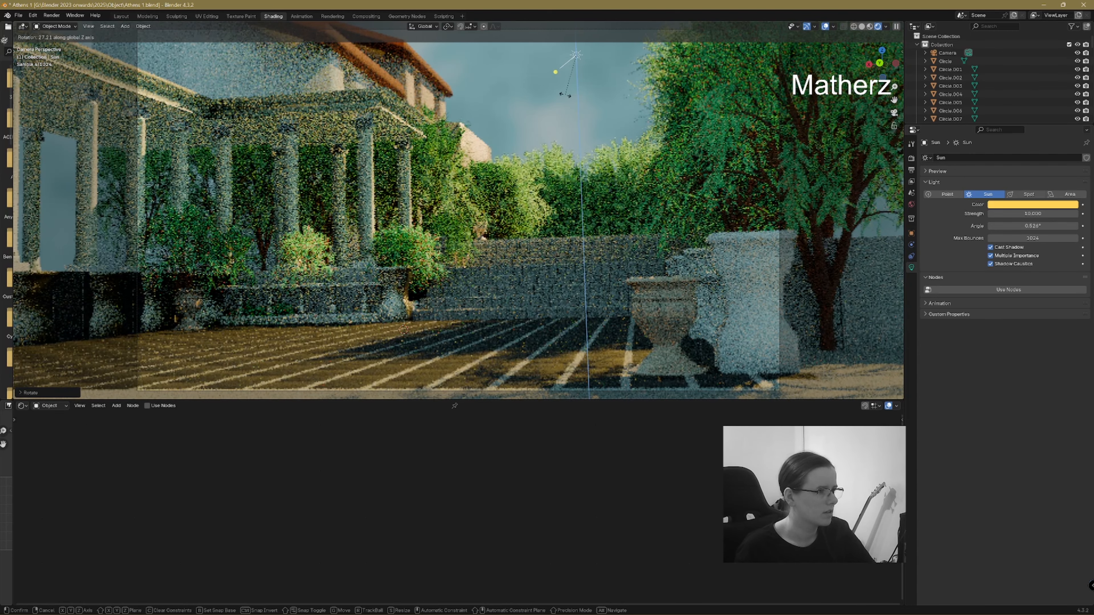
click(498, 176)
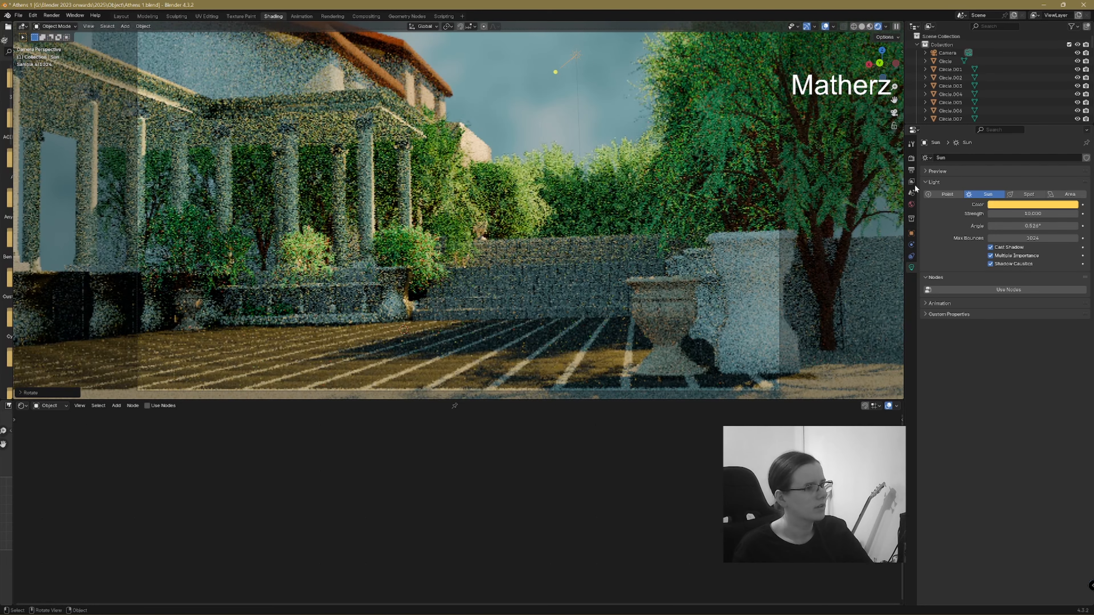
click(1043, 205)
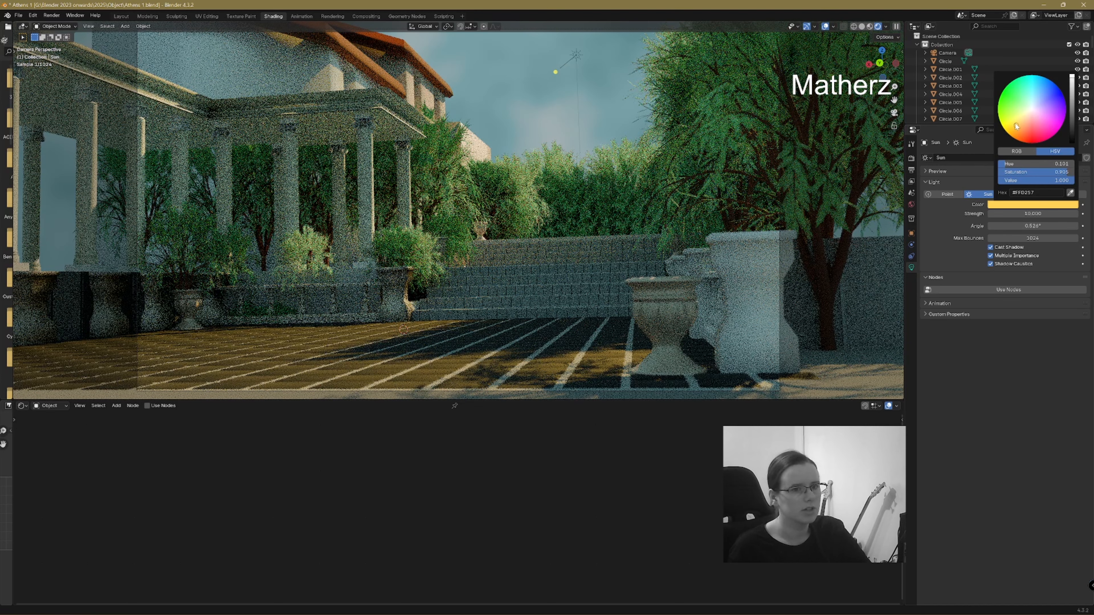
drag(1017, 126, 1023, 122)
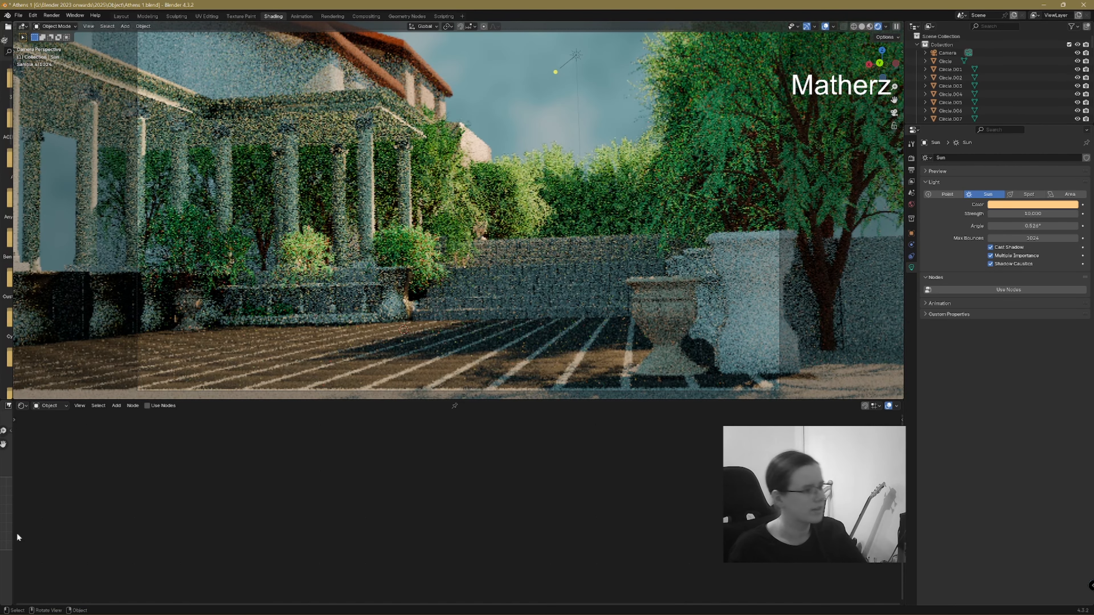
- Switch to the World shader nodes and add a bright yellow stop at position 0.250 to the sky's Color Ramp
click(50, 405)
click(50, 424)
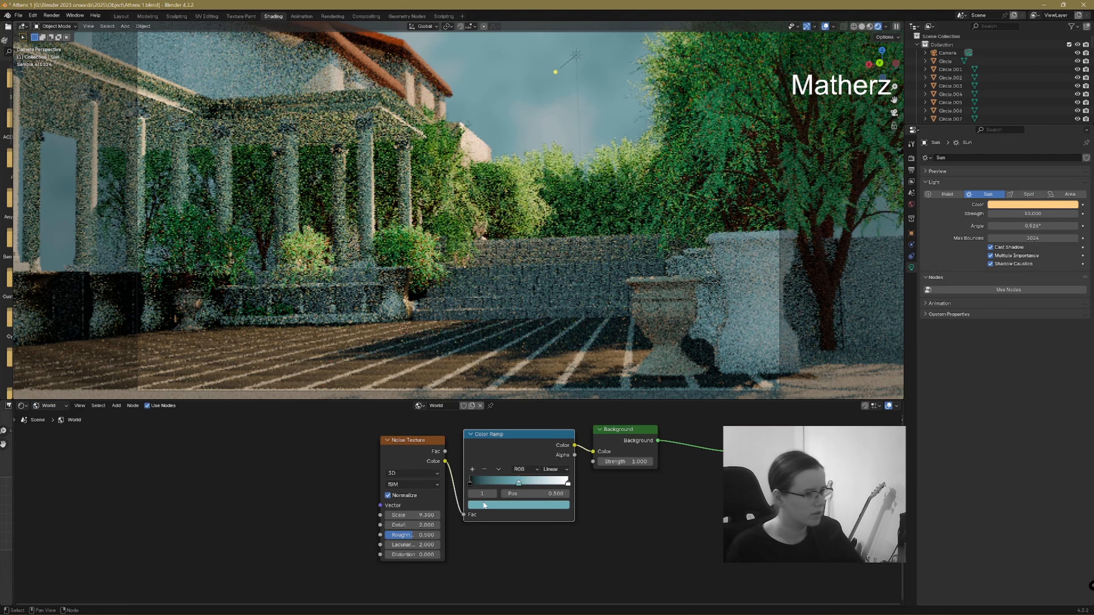
click(473, 469)
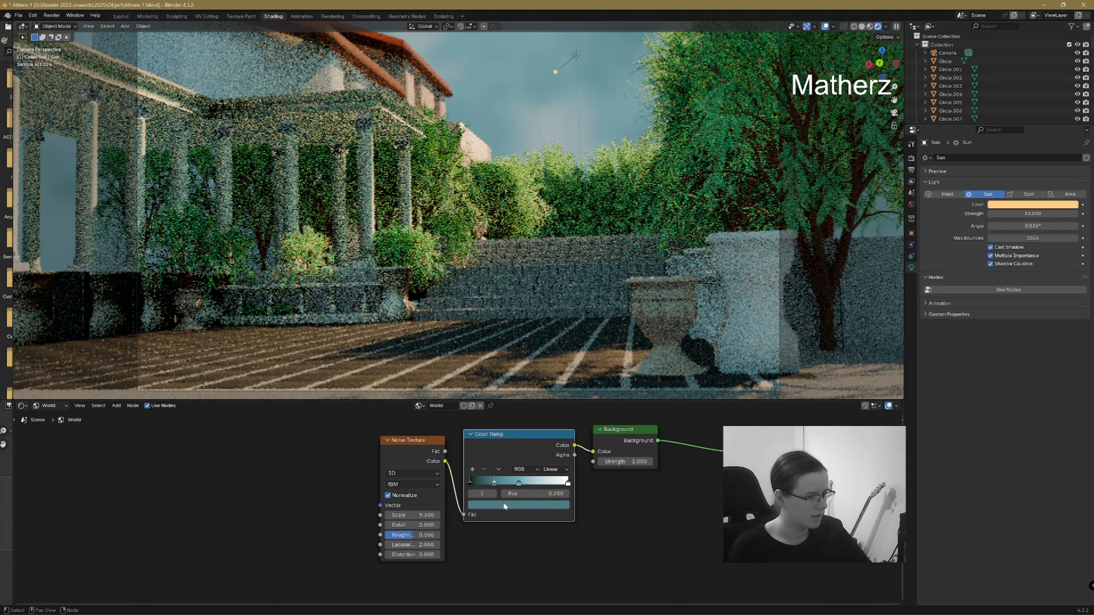
click(504, 503)
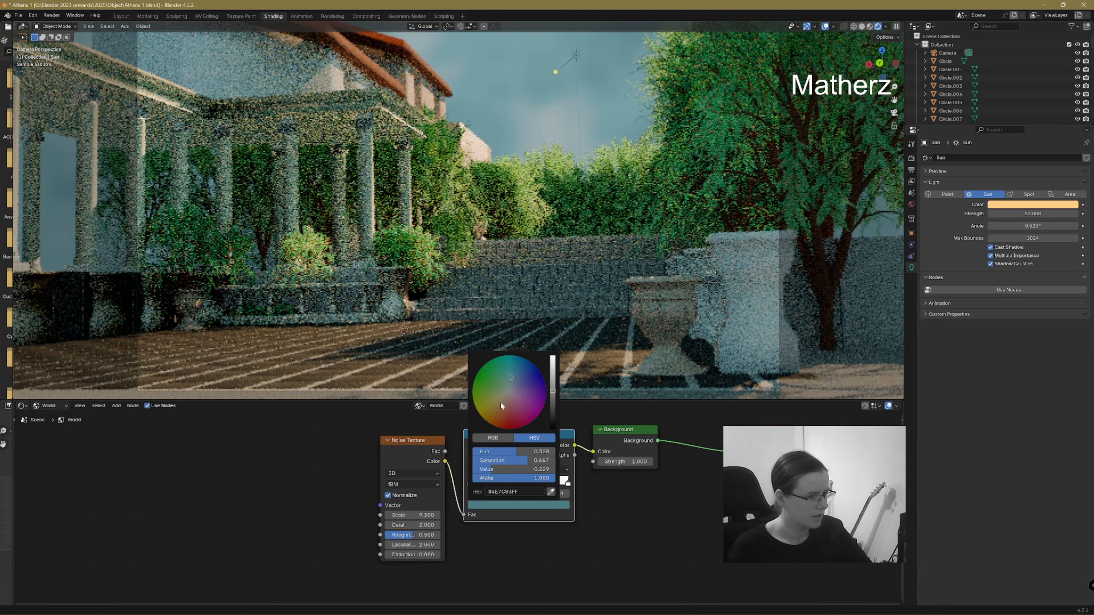
drag(500, 402, 490, 405)
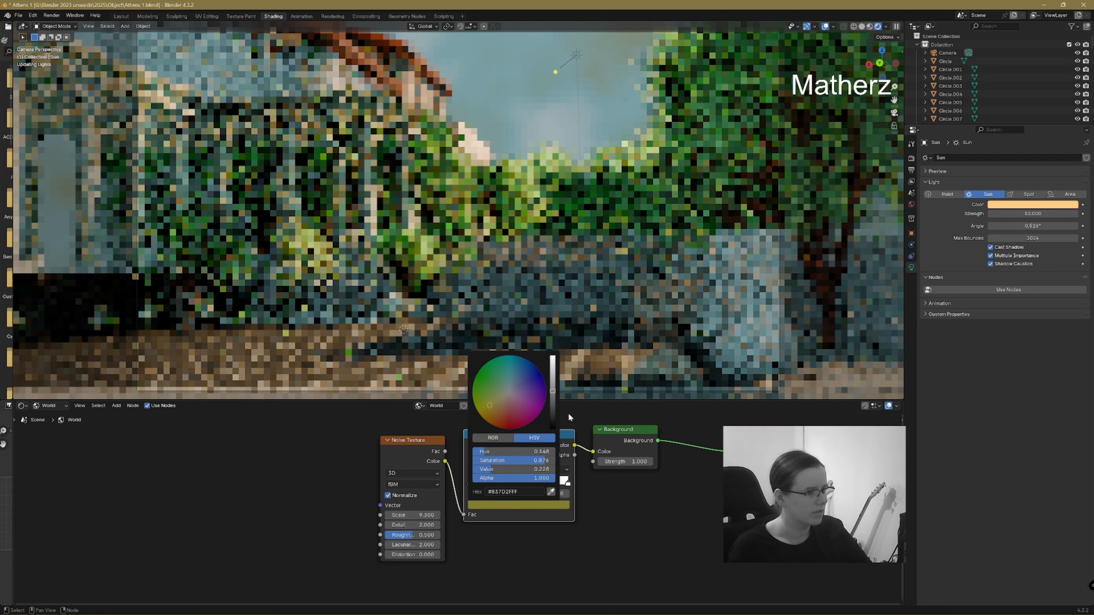
drag(552, 390, 555, 360)
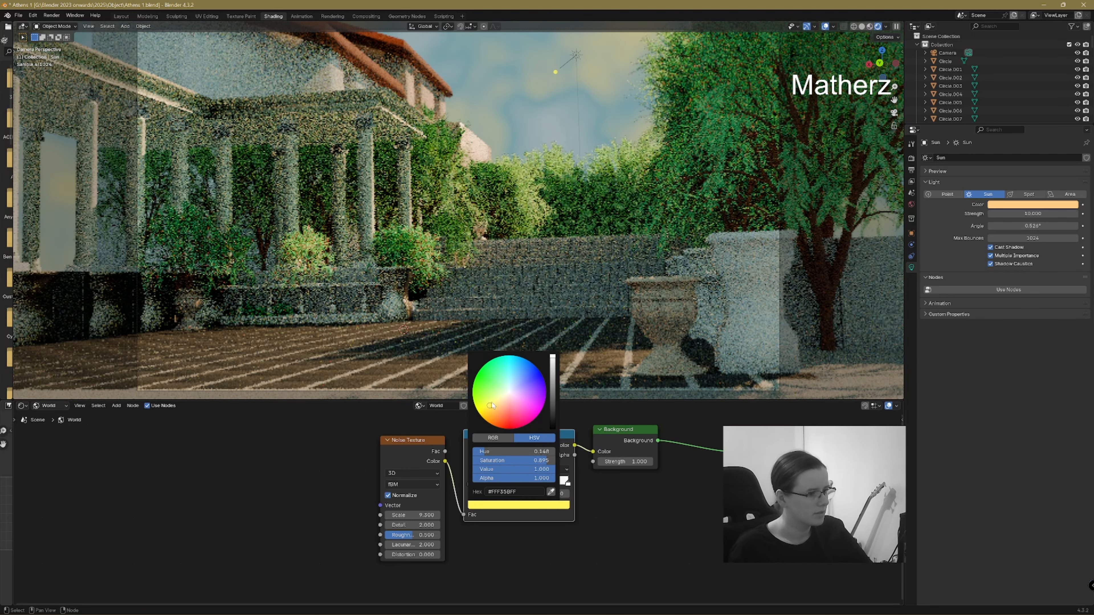
click(491, 406)
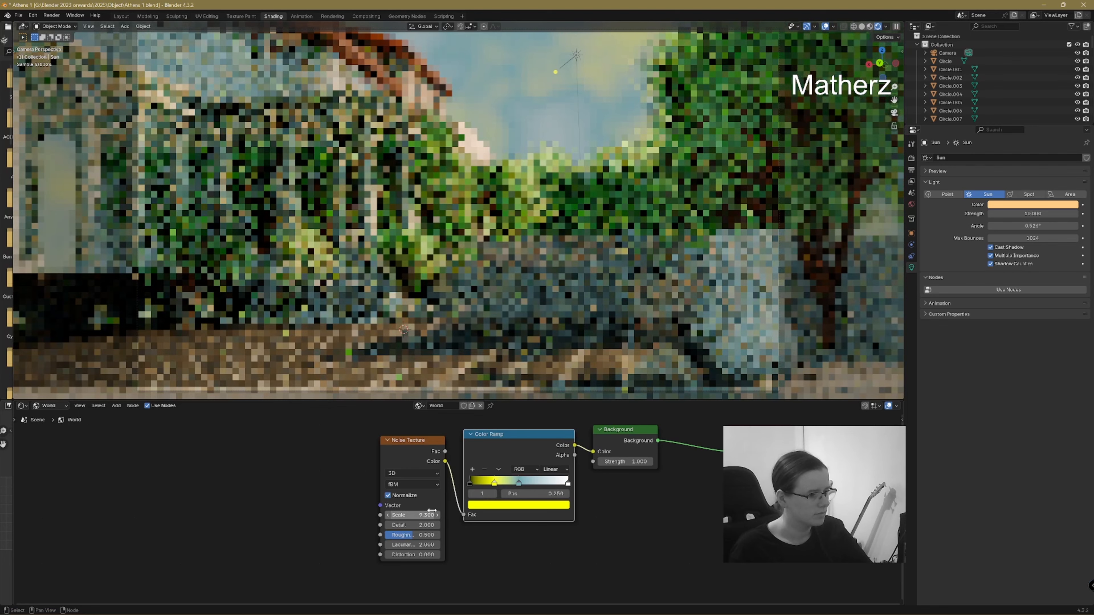
- Try a larger sky noise scale, undo it, and move the Color Ramp's teal stop to 0.781 and yellow stop to 0.489
drag(432, 514, 474, 515)
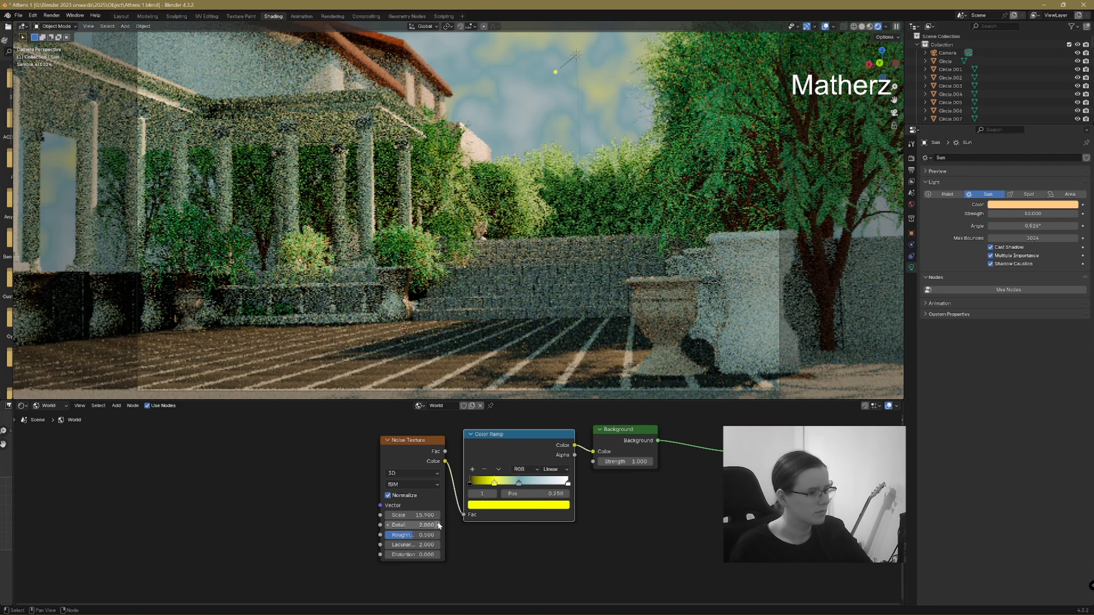
key(ctrl+z)
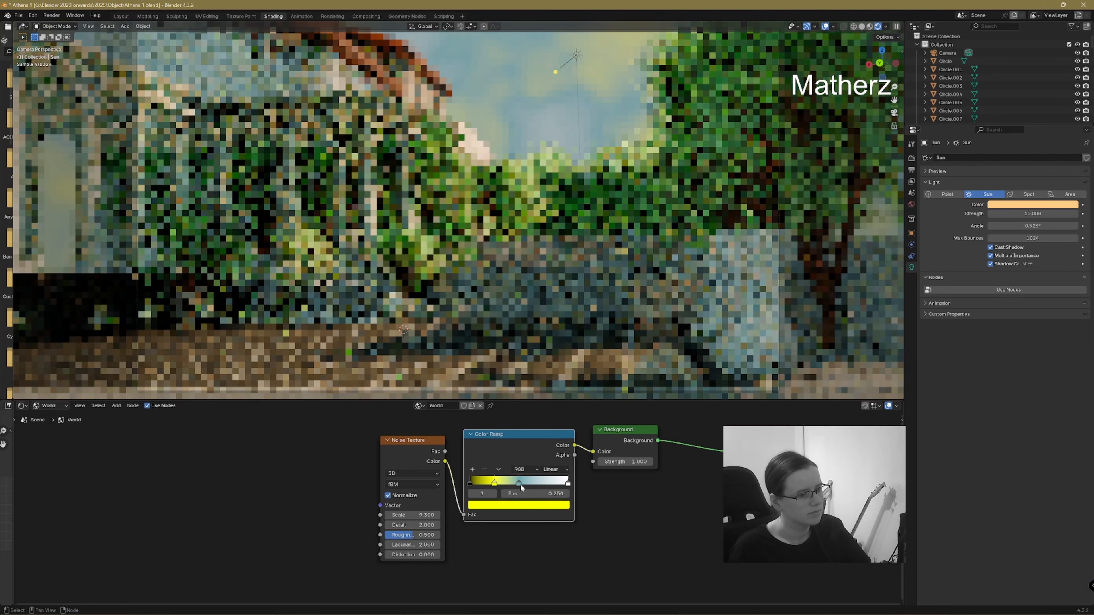
drag(521, 485, 549, 483)
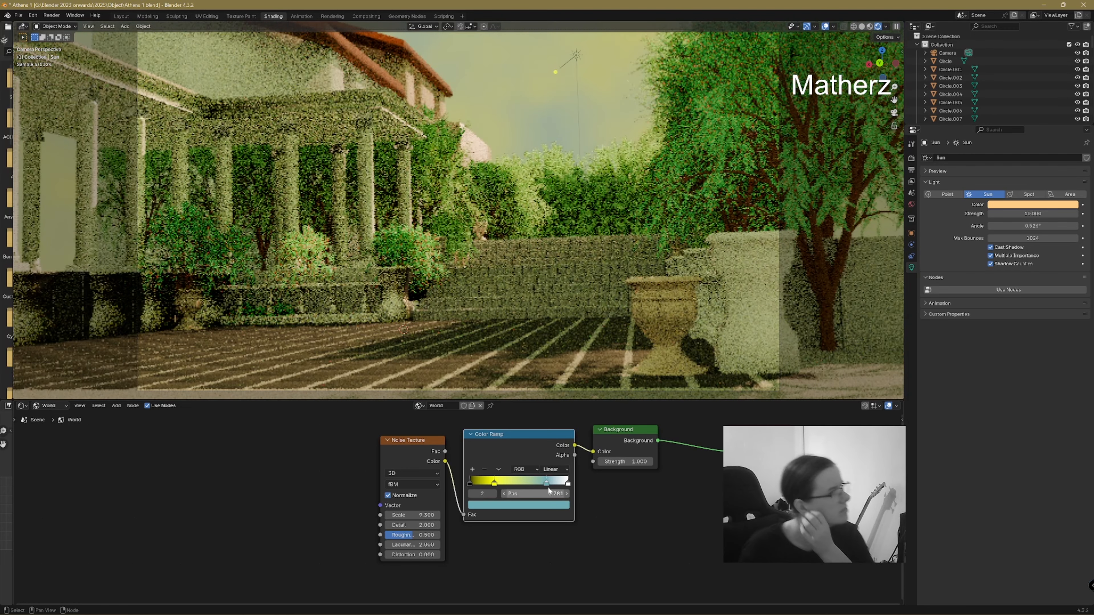
mouse_move(494, 483)
mouse_down()
mouse_move(541, 484)
mouse_move(492, 482)
mouse_up()
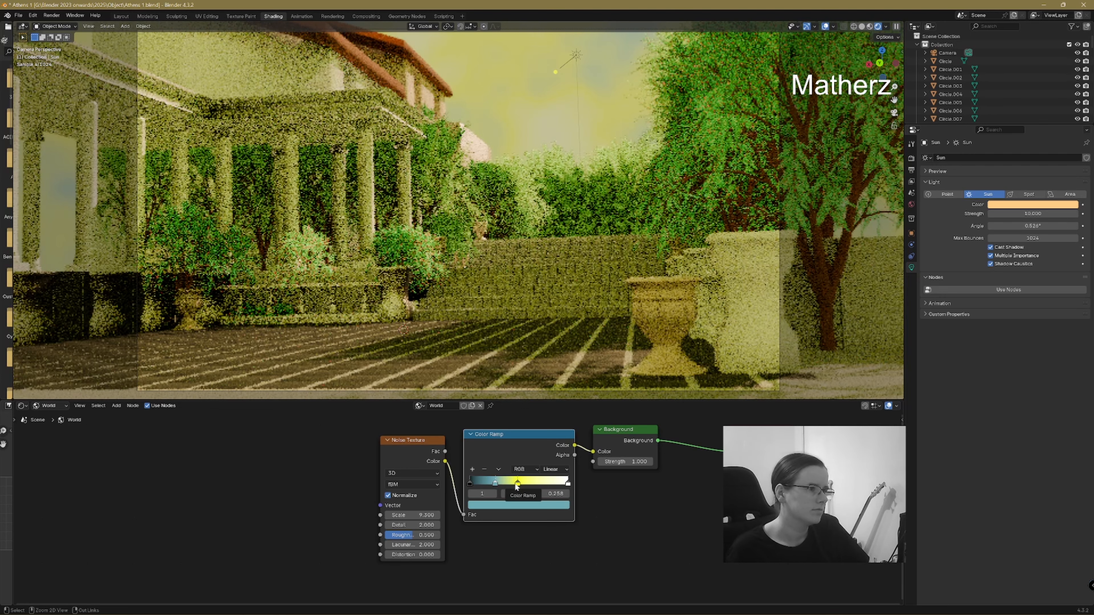
click(517, 486)
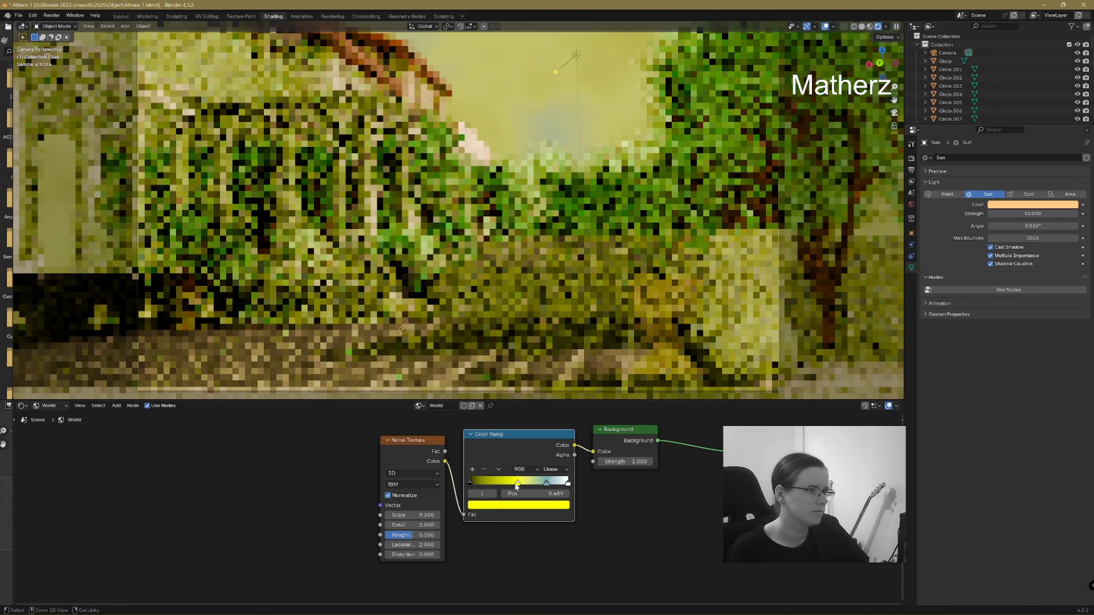
- Undo the yellow stop's last move, nudge the teal stop slightly and add another stop to the sky's Color Ramp
key(ctrl+z)
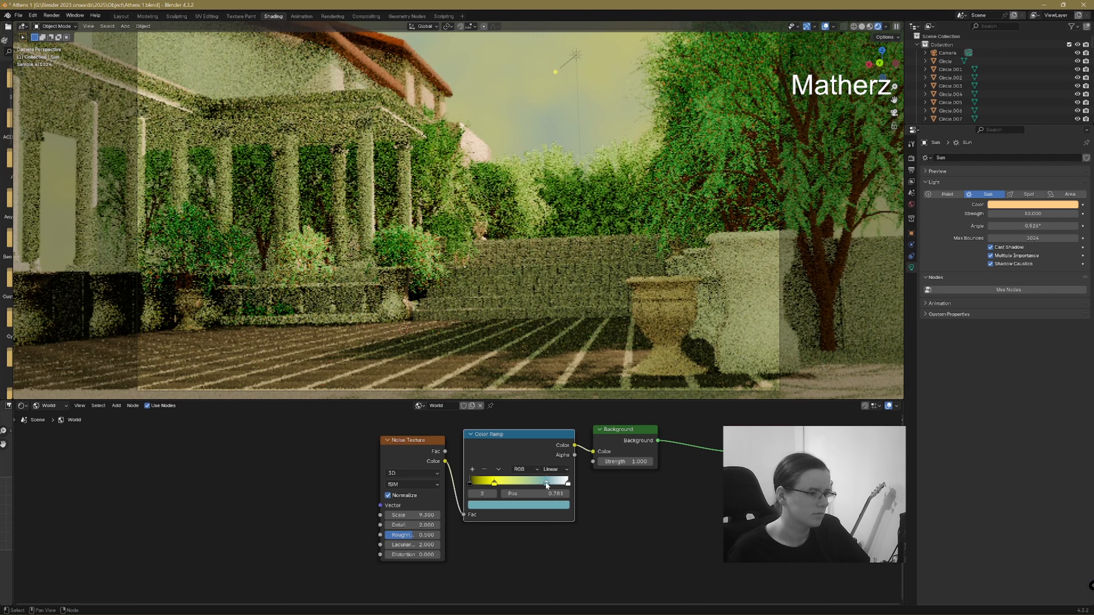
mouse_move(547, 486)
mouse_down()
mouse_move(499, 487)
mouse_move(542, 487)
mouse_up()
click(472, 469)
- Recolour the added Color Ramp stop to a clear blue and place it at position 0.748, beyond the teal stop
click(516, 505)
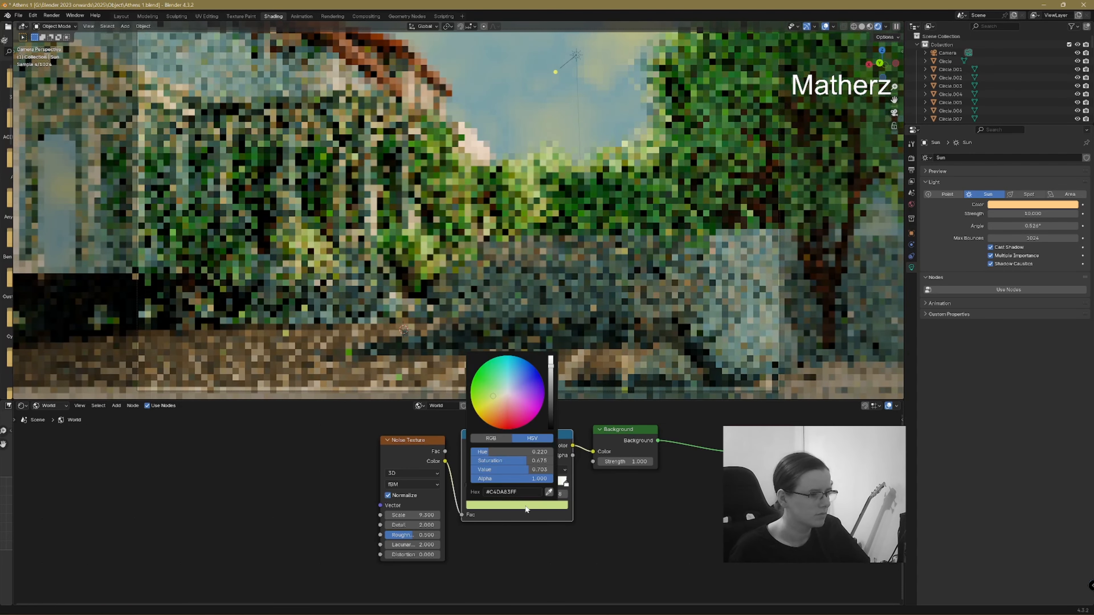
click(503, 394)
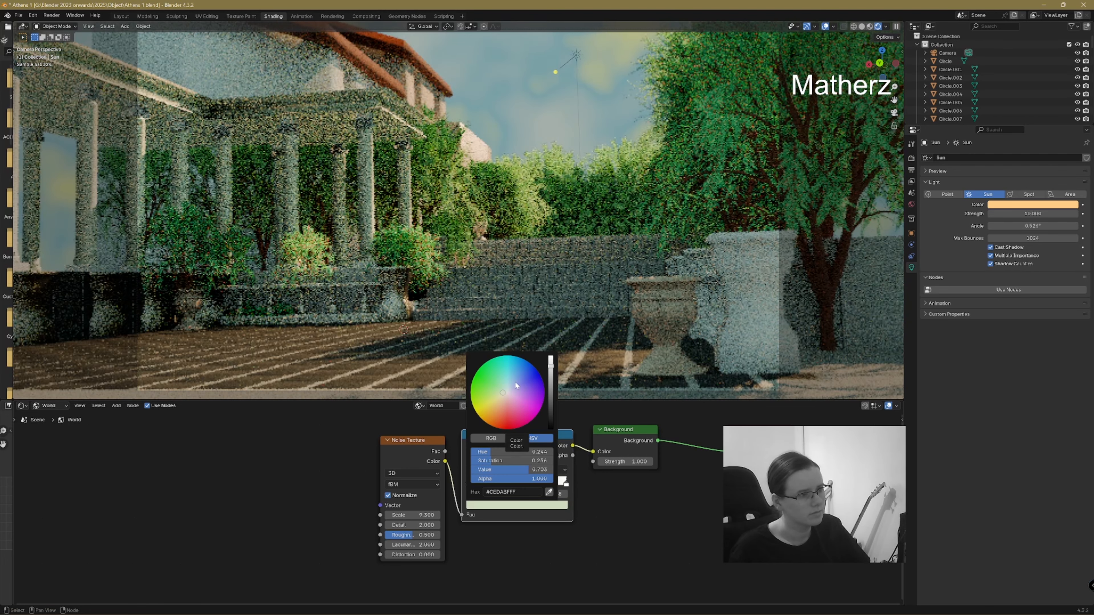
click(505, 388)
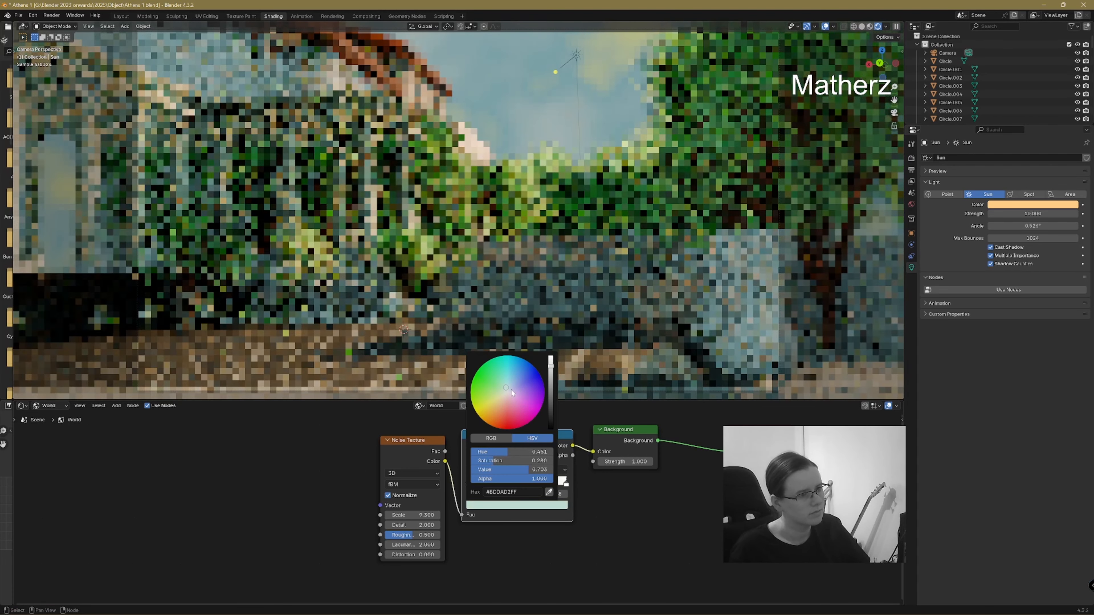
click(512, 391)
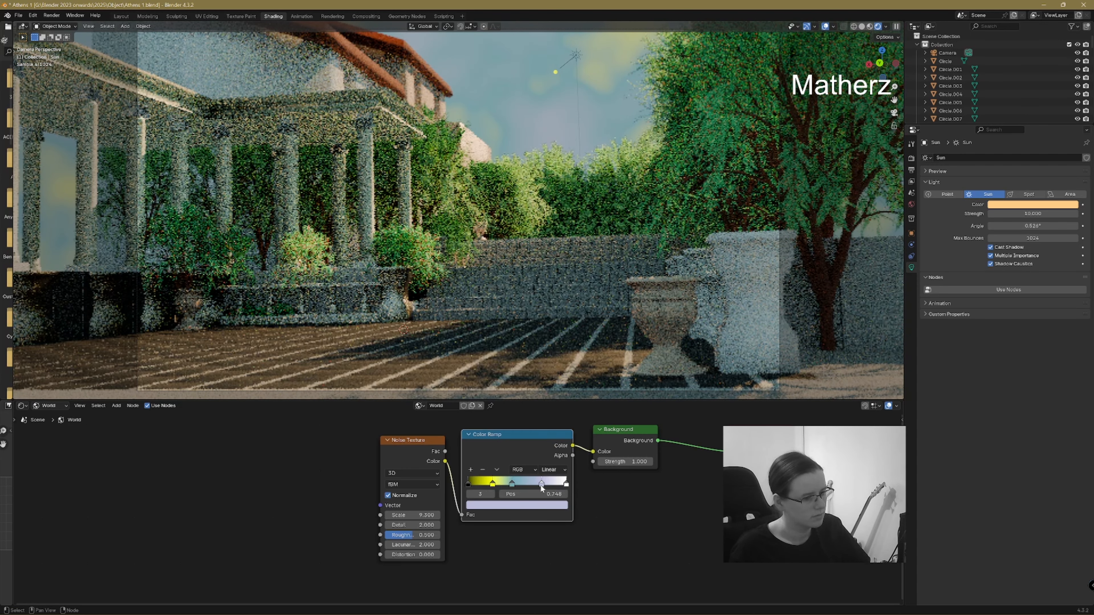
click(517, 506)
click(518, 373)
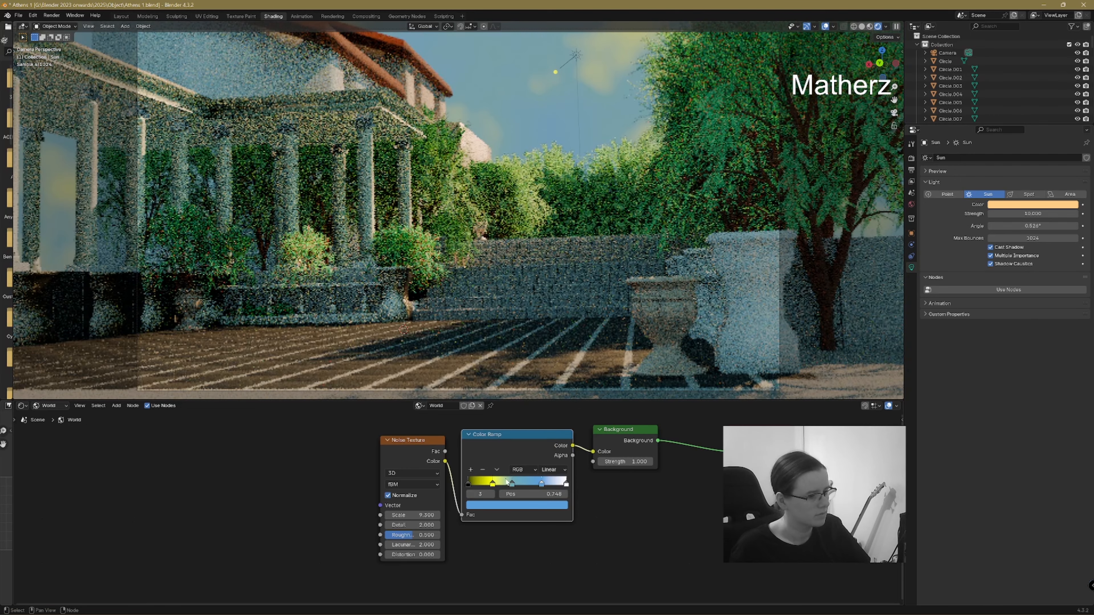
- Shift the yellow stop towards the dark end of the ramp and add a pale cream stop beside it at position 0.122
drag(493, 484, 483, 486)
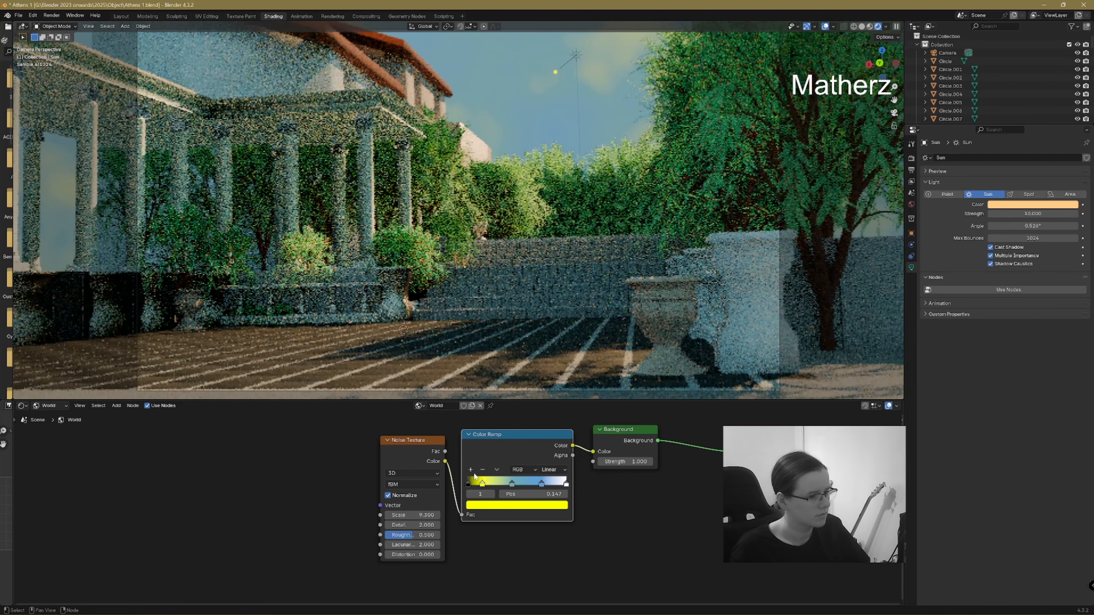
click(502, 506)
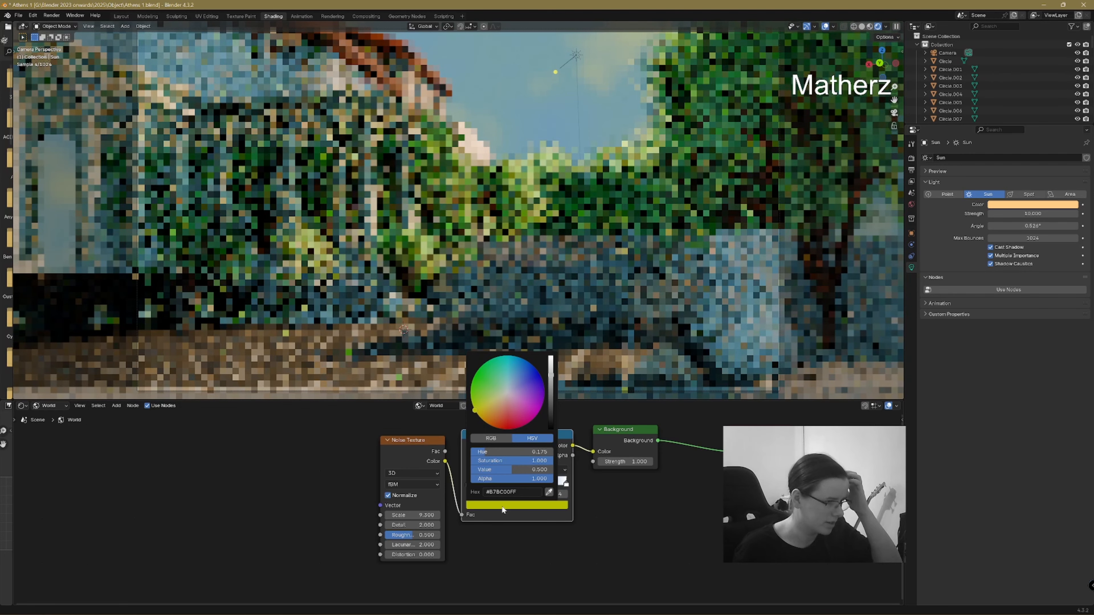
click(505, 396)
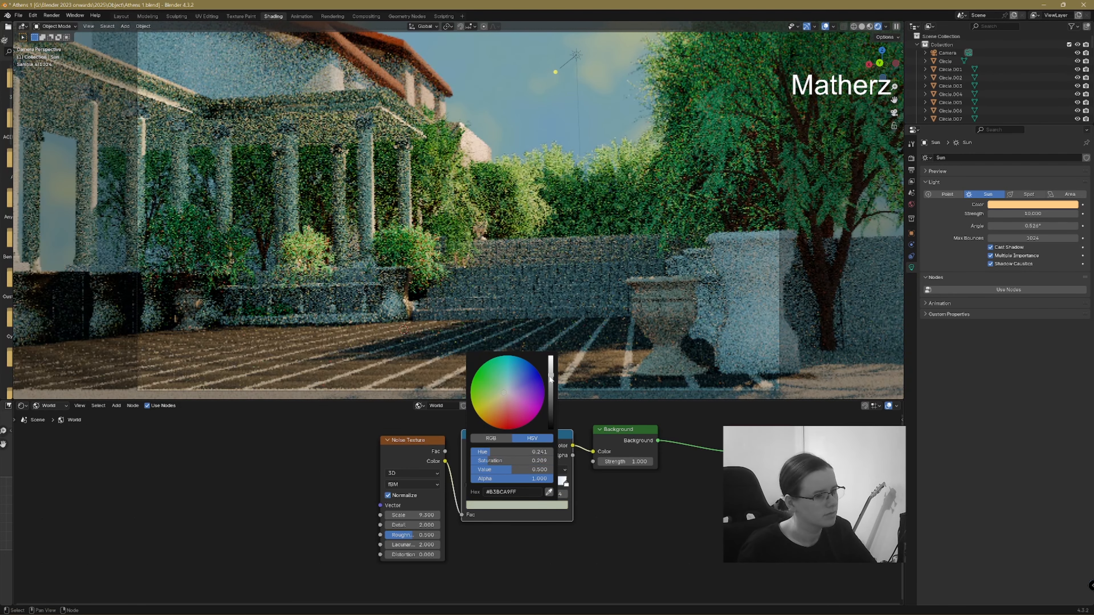
drag(551, 376, 551, 360)
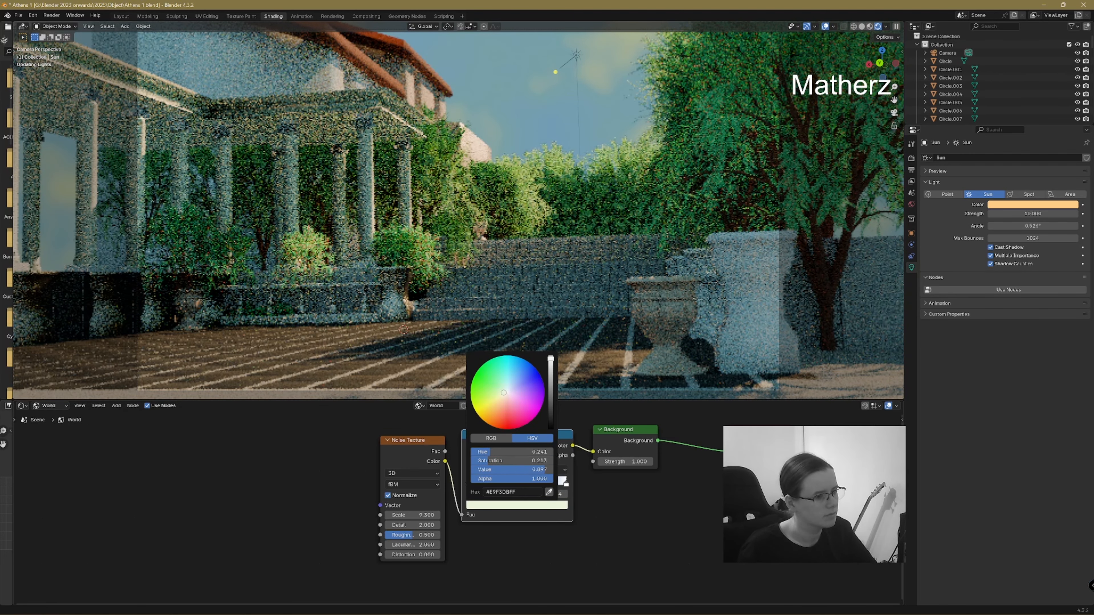
click(488, 483)
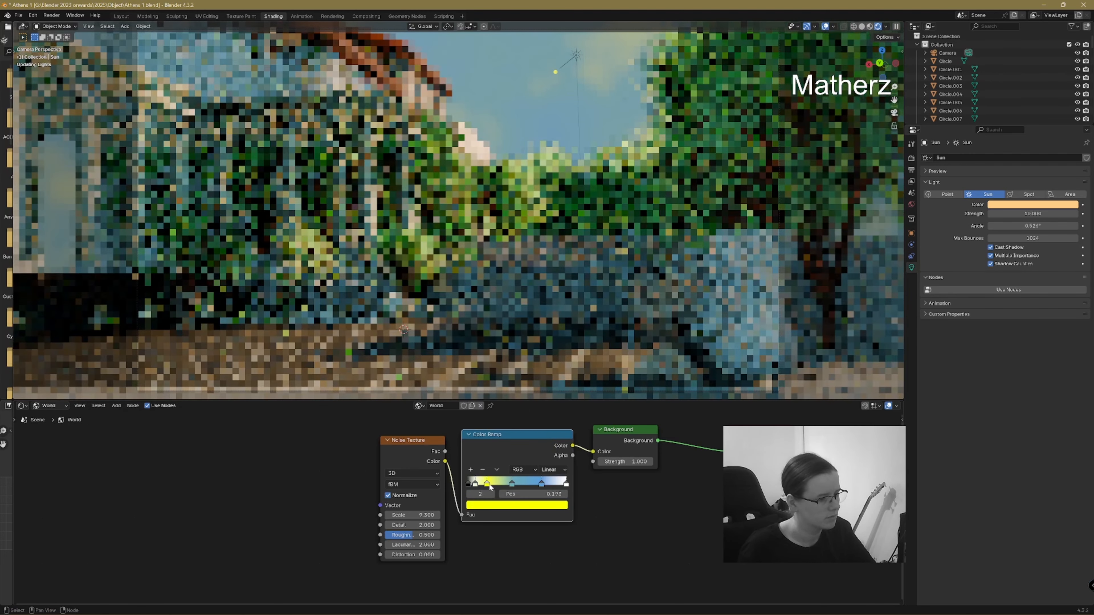
drag(474, 484, 481, 486)
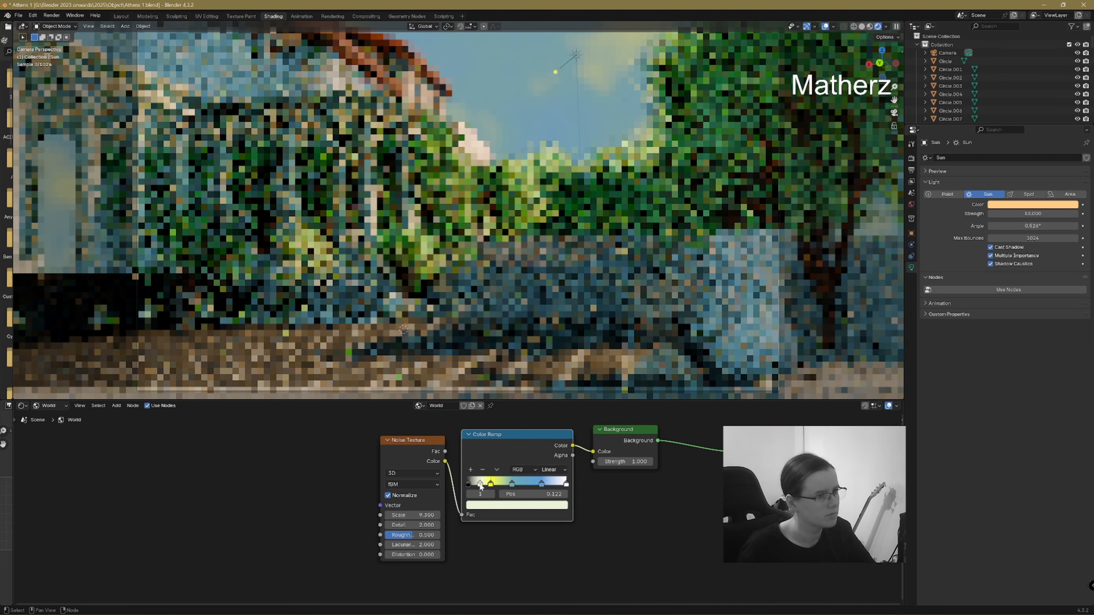
- Set the sky Noise Texture scale to 7.900 and move the ramp's teal stop to 0.739, just before the blue stop
mouse_move(411, 515)
mouse_down()
mouse_move(426, 515)
mouse_move(405, 515)
mouse_up()
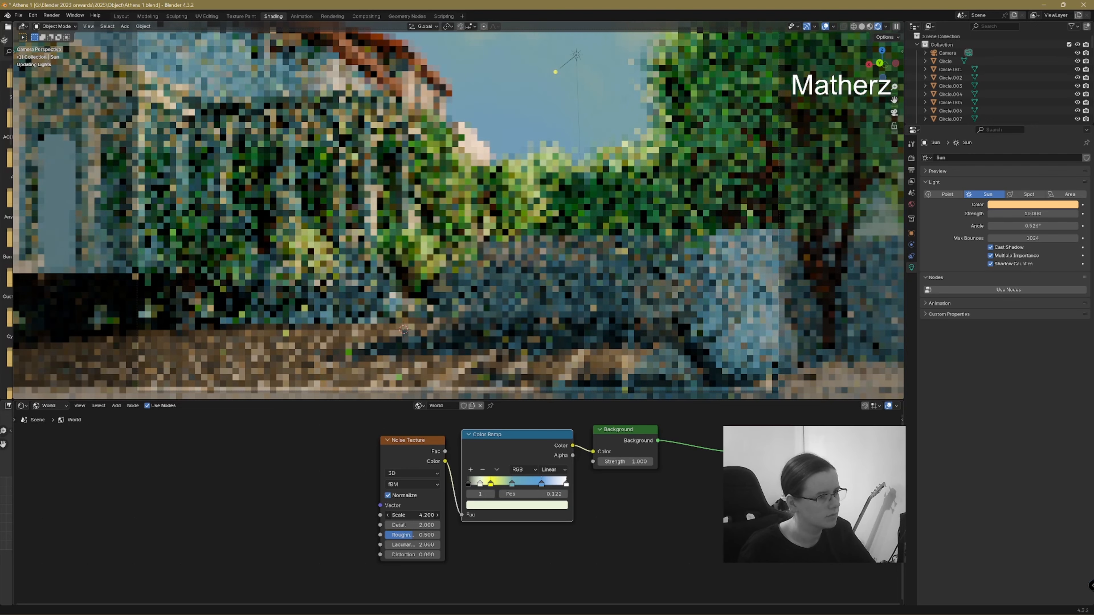
drag(411, 515, 420, 515)
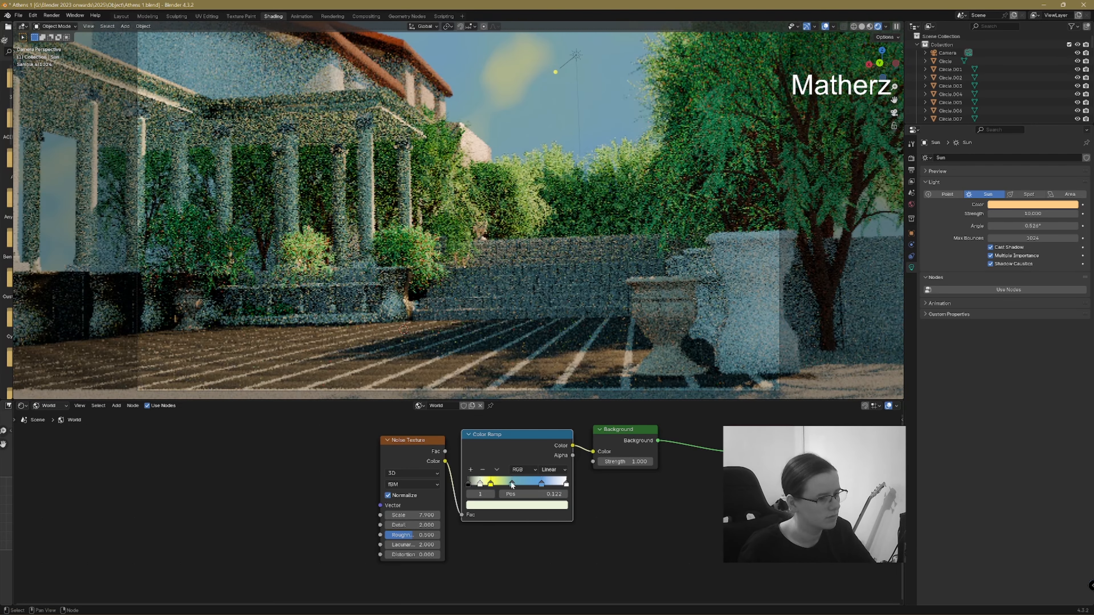
mouse_move(542, 484)
mouse_down()
mouse_move(552, 485)
mouse_move(541, 484)
mouse_up()
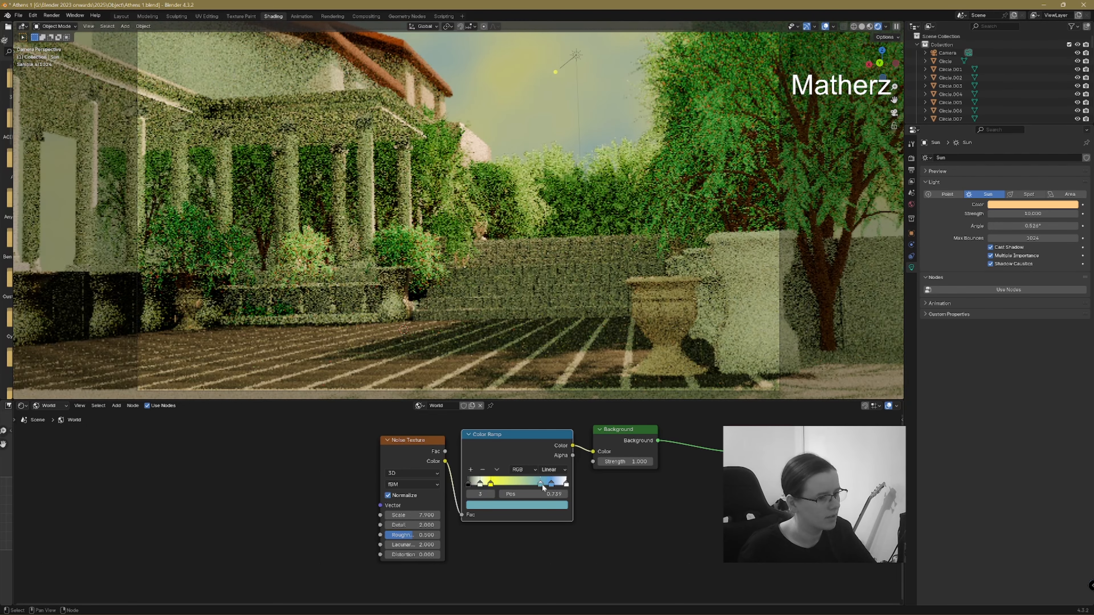
- Rearrange the ramp with the yellow stop at about 0.19, the pale stop after it and the teal stop near the middle
mouse_move(492, 487)
mouse_down()
mouse_move(516, 484)
mouse_move(495, 487)
mouse_up()
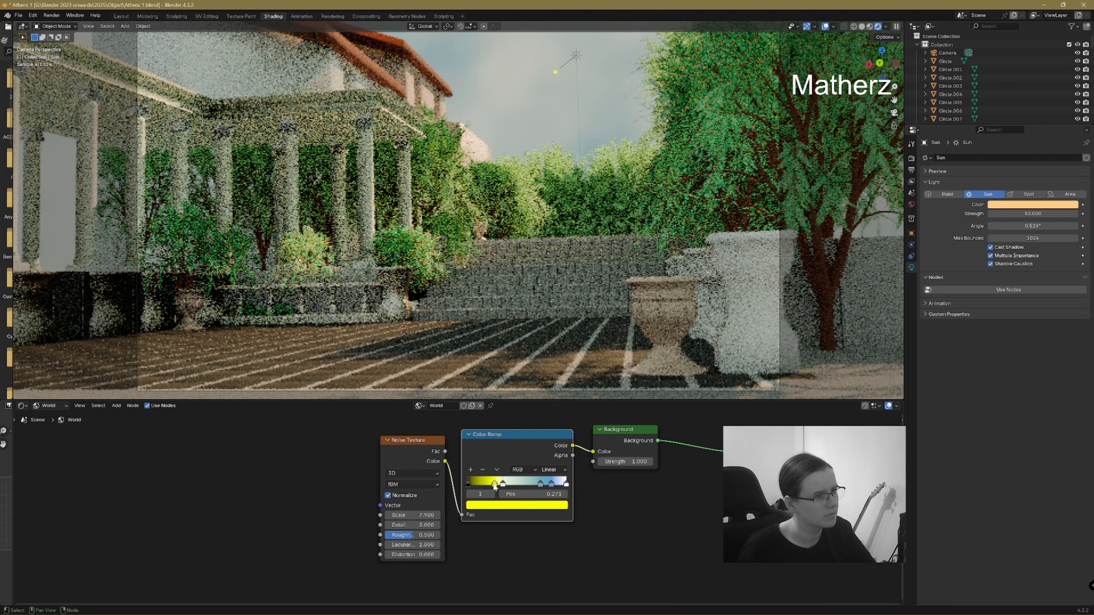
drag(495, 486, 518, 487)
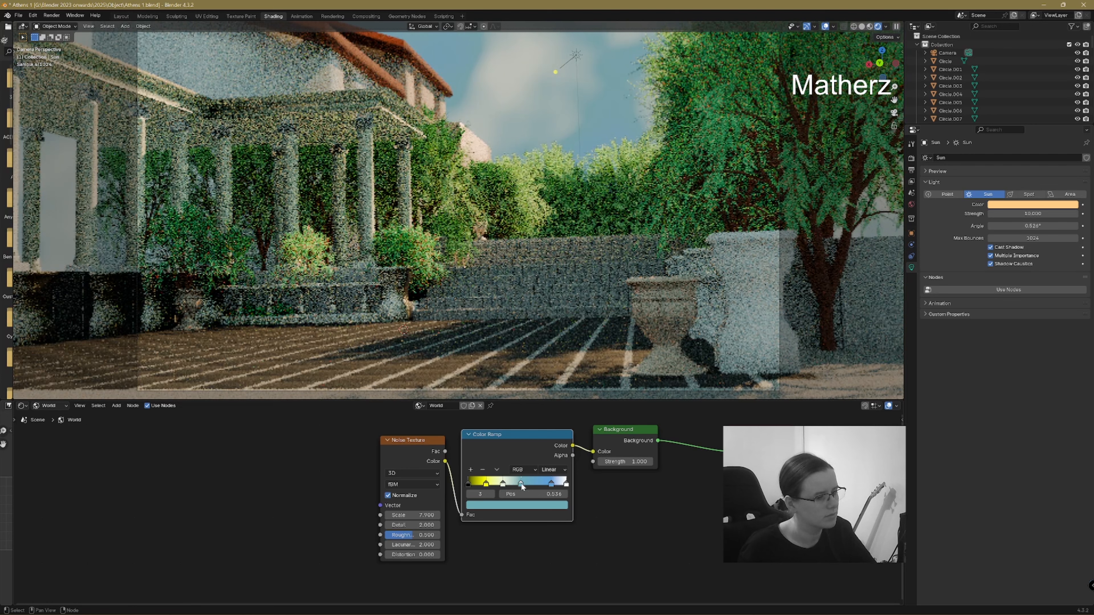
drag(522, 487, 503, 486)
click(486, 485)
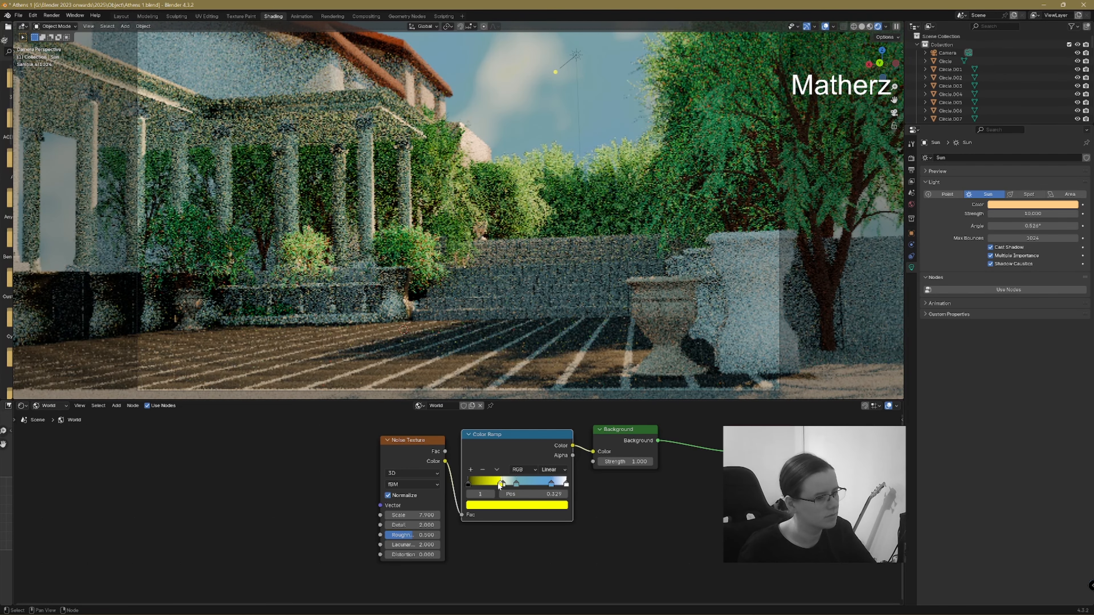
drag(499, 486, 486, 486)
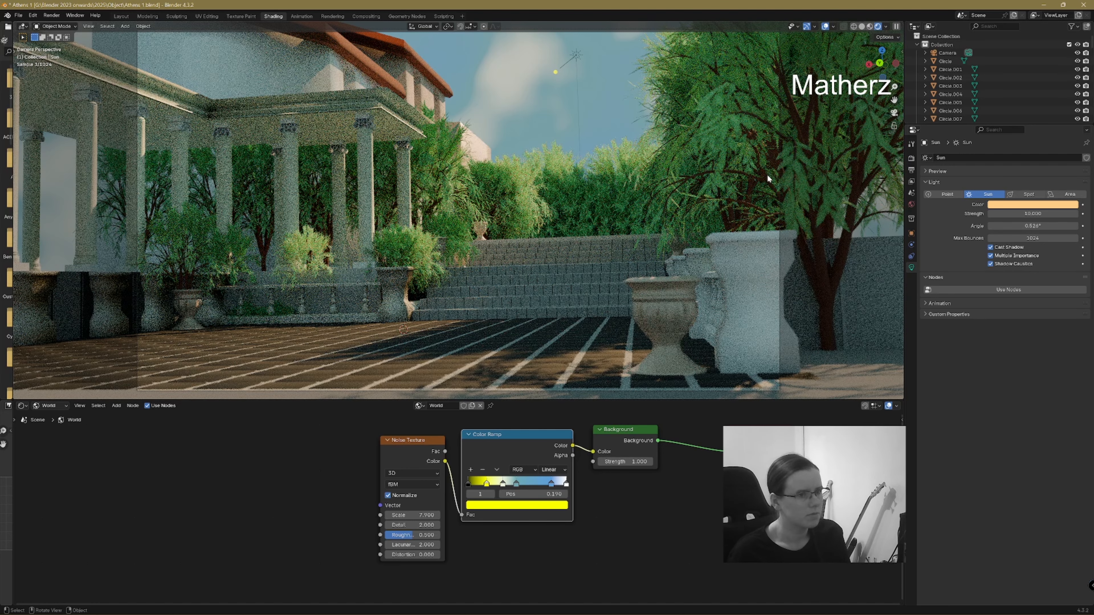
- Set the viewport to Material Preview, switch to the Layout workspace and widen the second 3D view beside the camera view
click(869, 27)
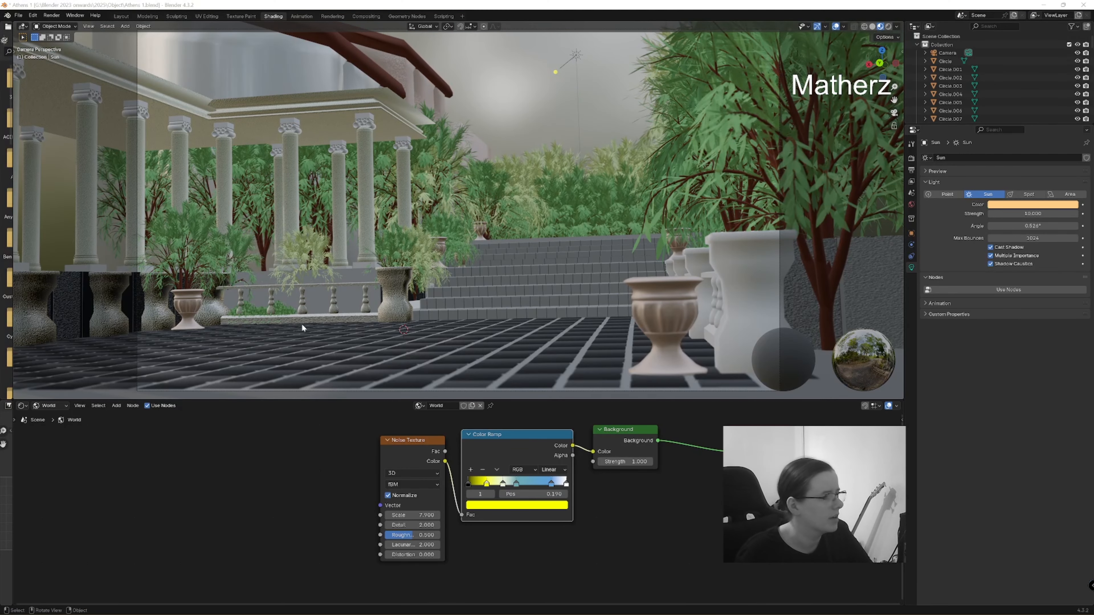
click(121, 16)
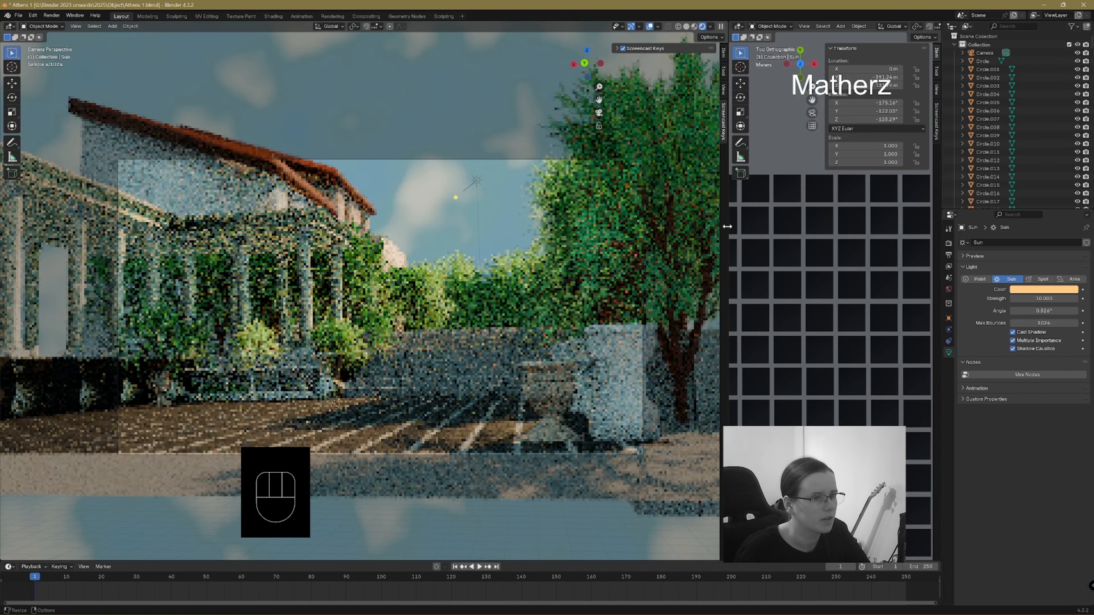
drag(454, 222, 423, 225)
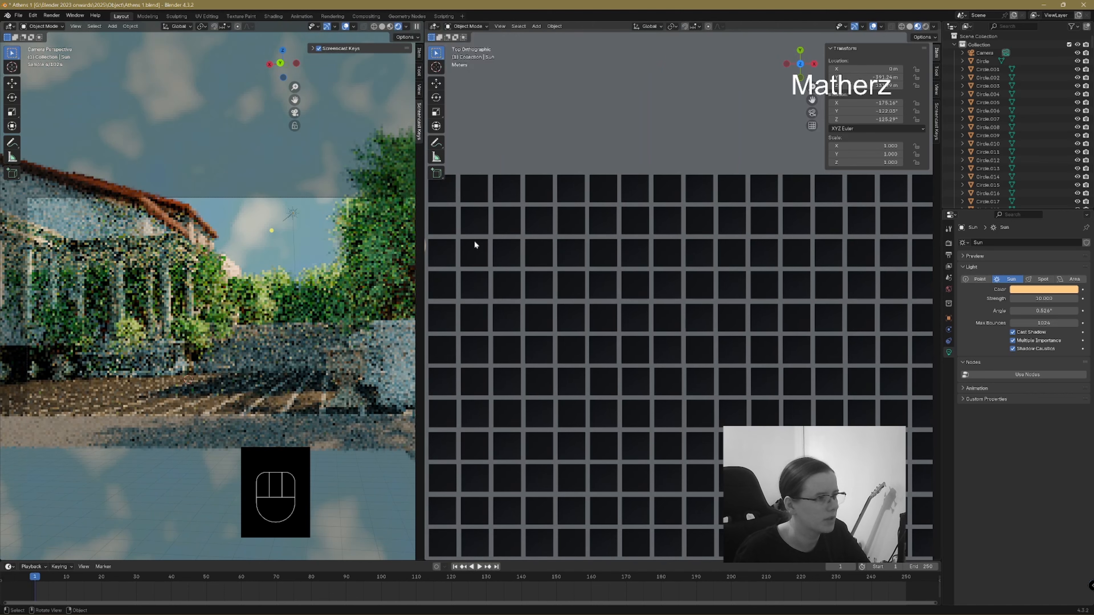
- Select a rear colonnade column with its capital and base, and duplicate it about -71.2 m along the global X axis
scroll(664, 302, down, 5)
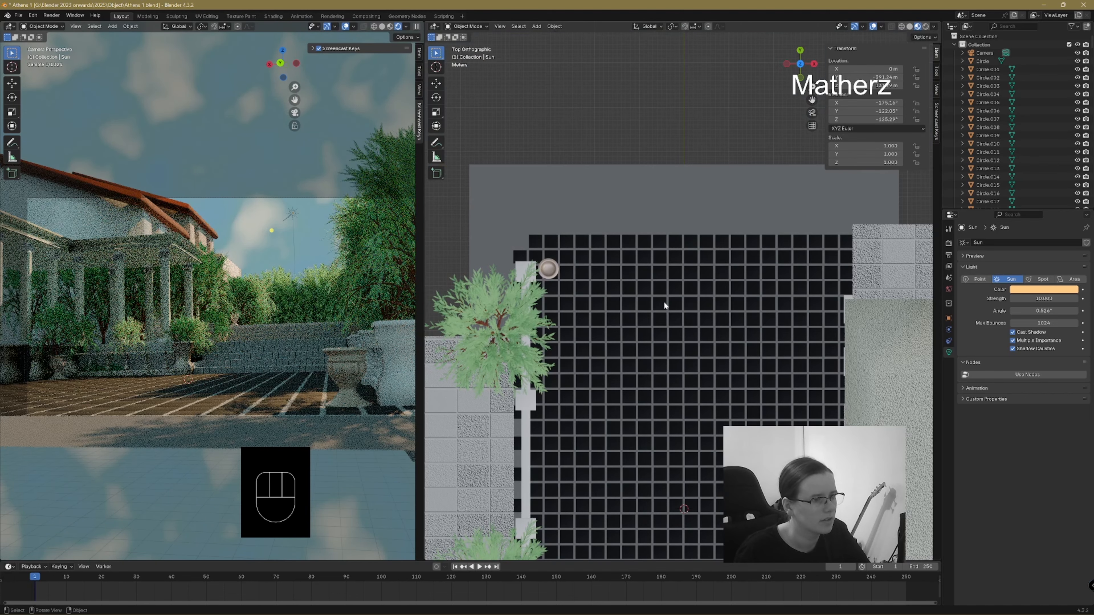
middle_drag(701, 342, 660, 362)
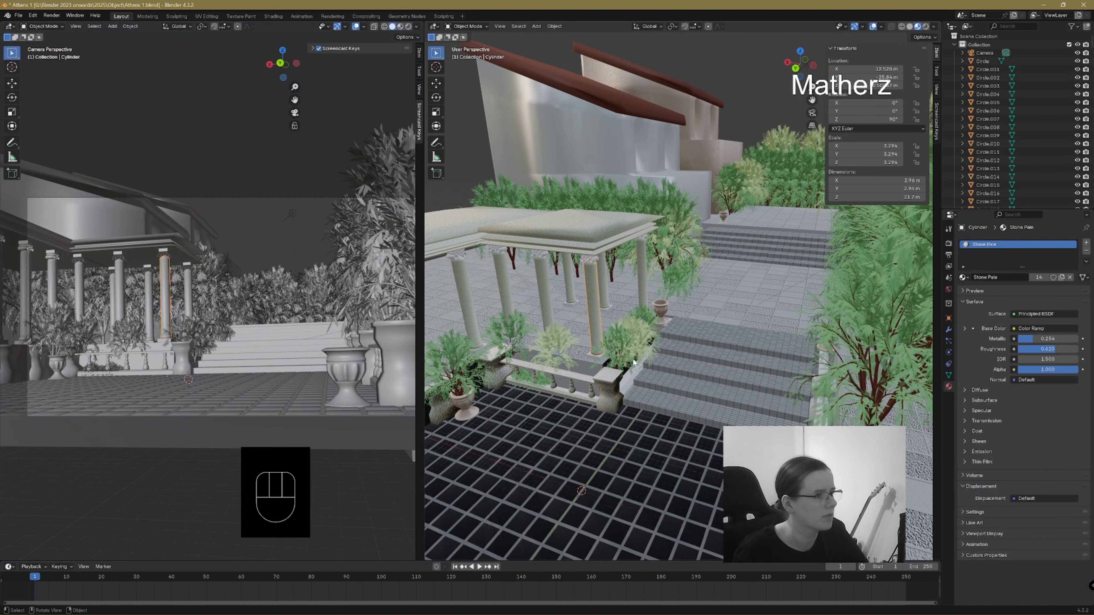
mouse_move(663, 345)
middle_down()
mouse_move(589, 351)
mouse_move(617, 341)
mouse_move(652, 355)
middle_up()
scroll(653, 356, up, 4)
middle_drag(541, 318, 559, 297)
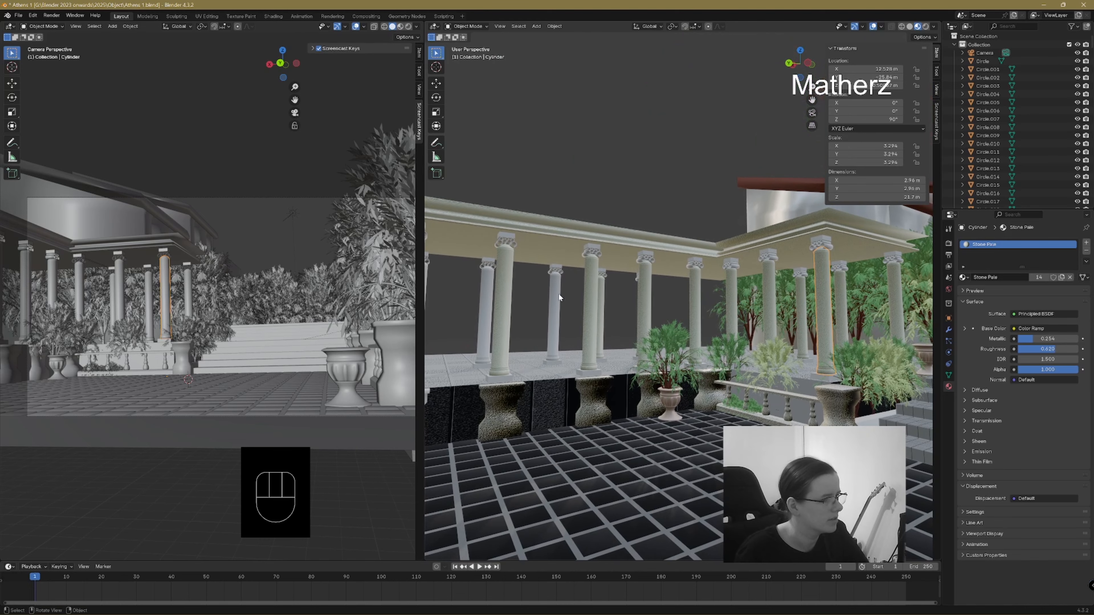
drag(547, 268, 568, 291)
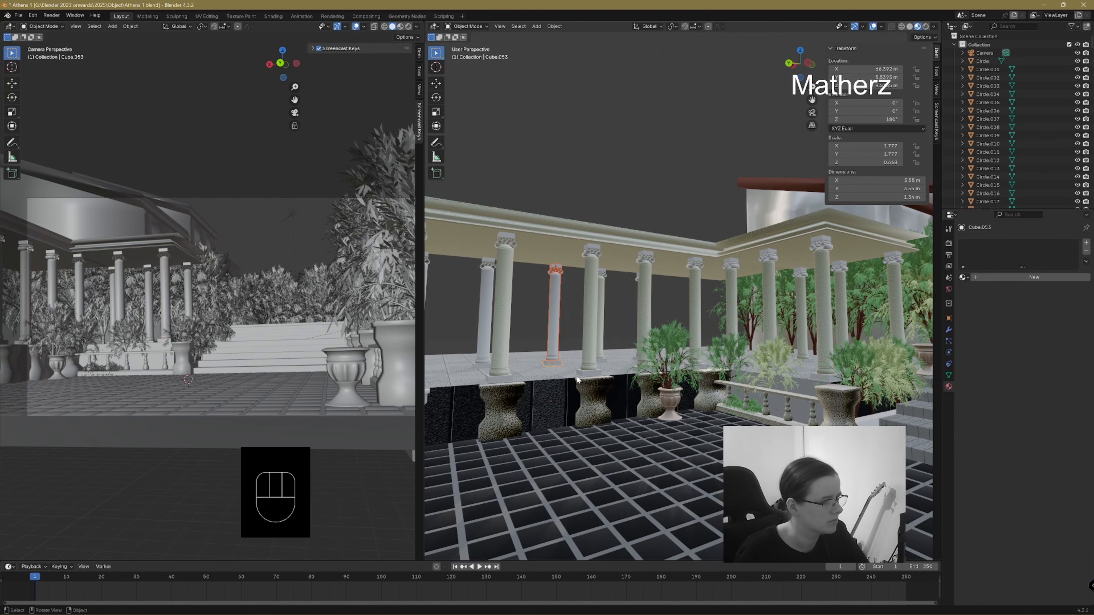
middle_drag(577, 379, 626, 322)
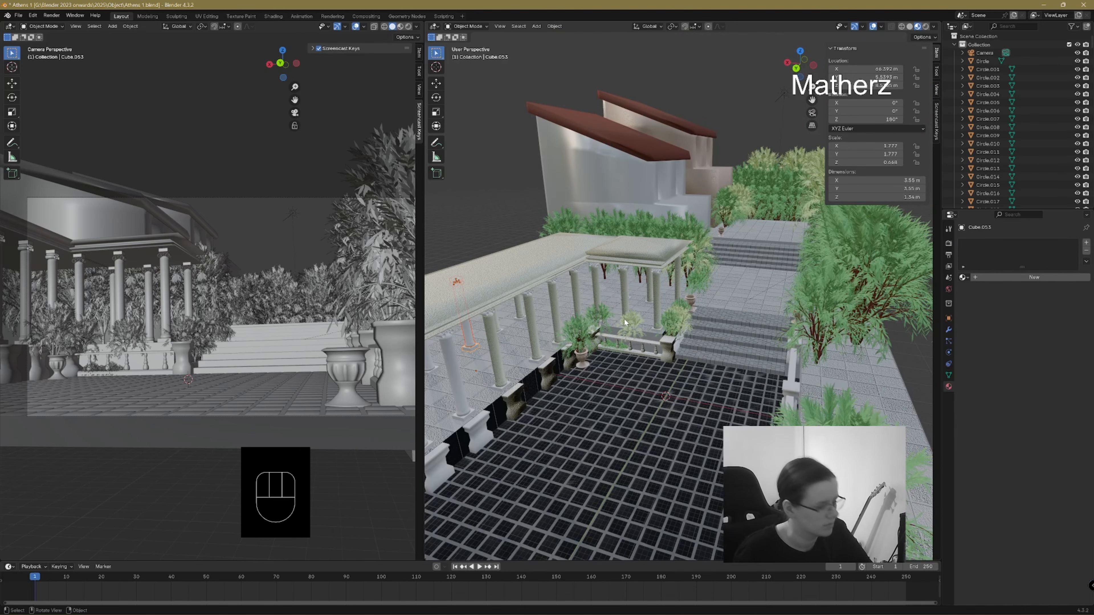
key(shift+d)
key(x)
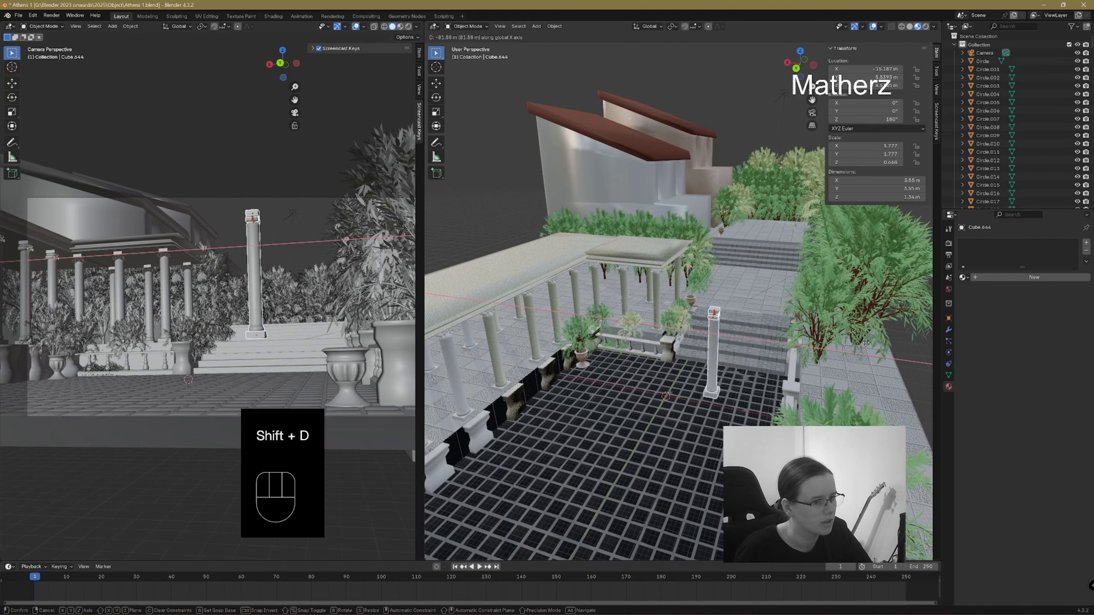
click(723, 361)
- Move the duplicated column about -60.9 m along Y and -25.8 m along X to the far side of the staircase's upper end
key(g)
key(y)
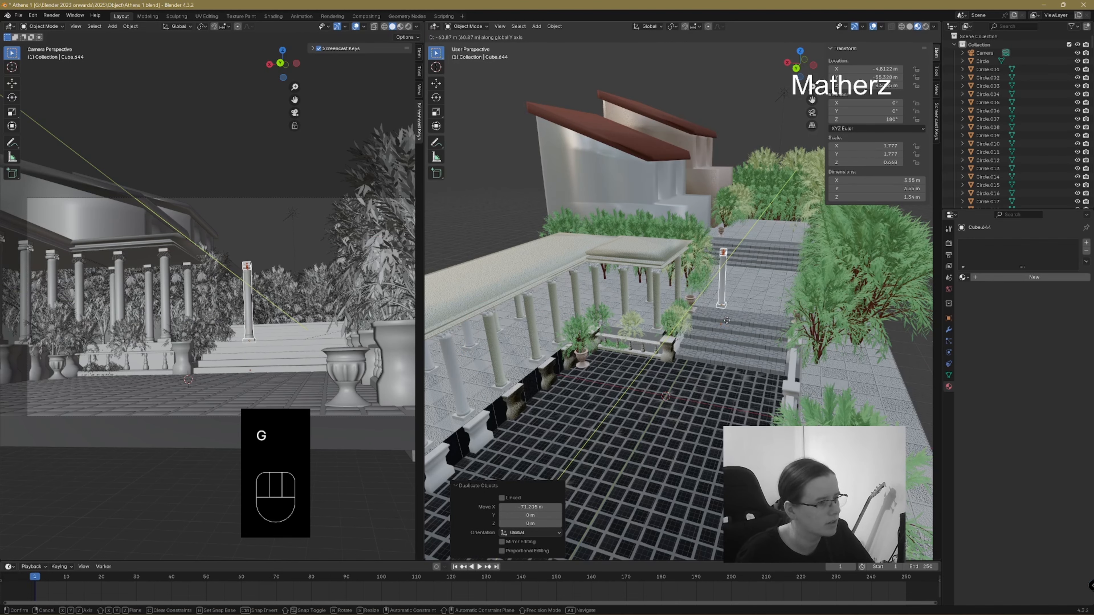
click(727, 322)
key(g)
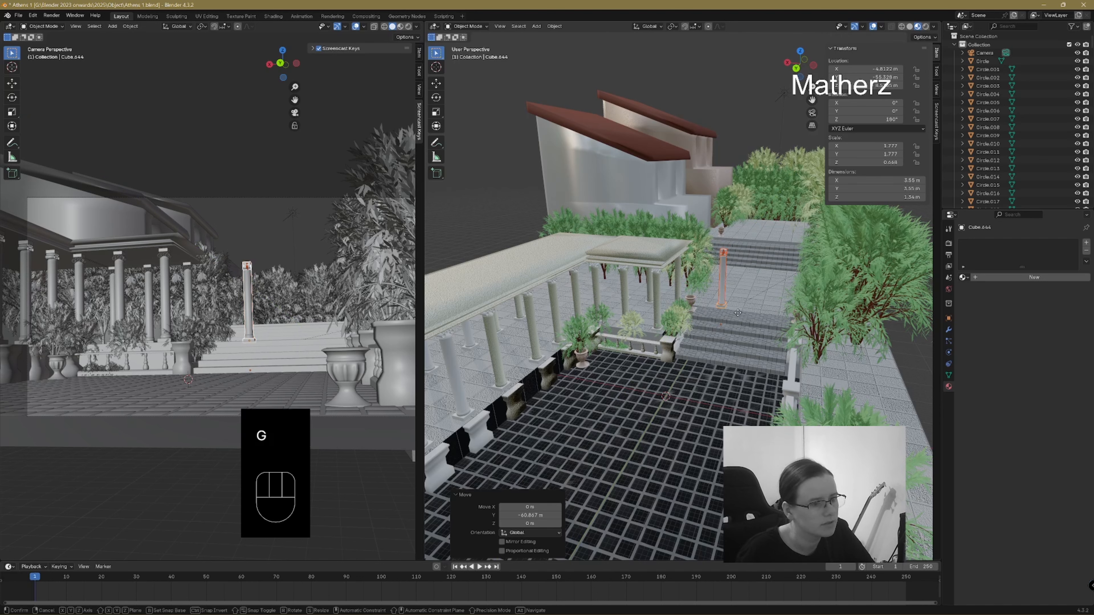
middle_drag(737, 316, 720, 309)
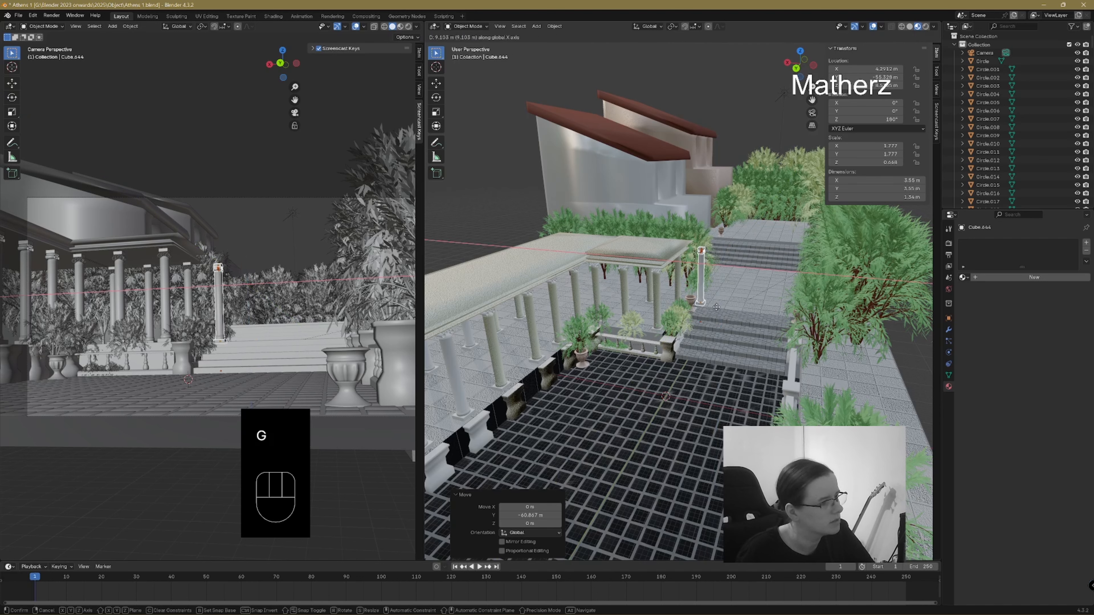
click(803, 329)
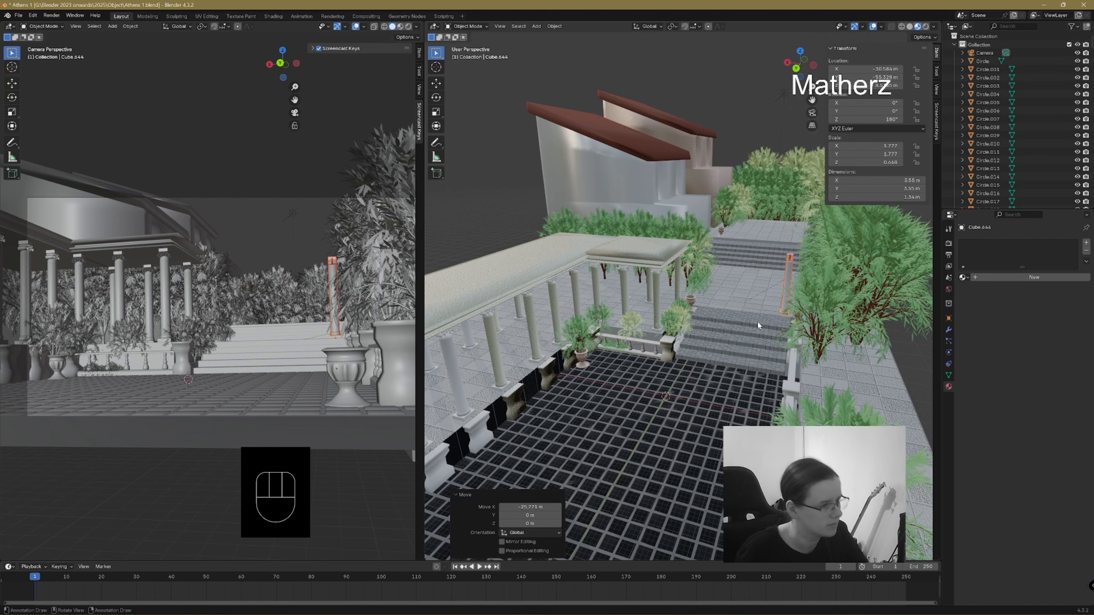
- Duplicate the staircase column along the global X axis to the opposite side of the steps, beside the colonnade
key(shift+d)
key(x)
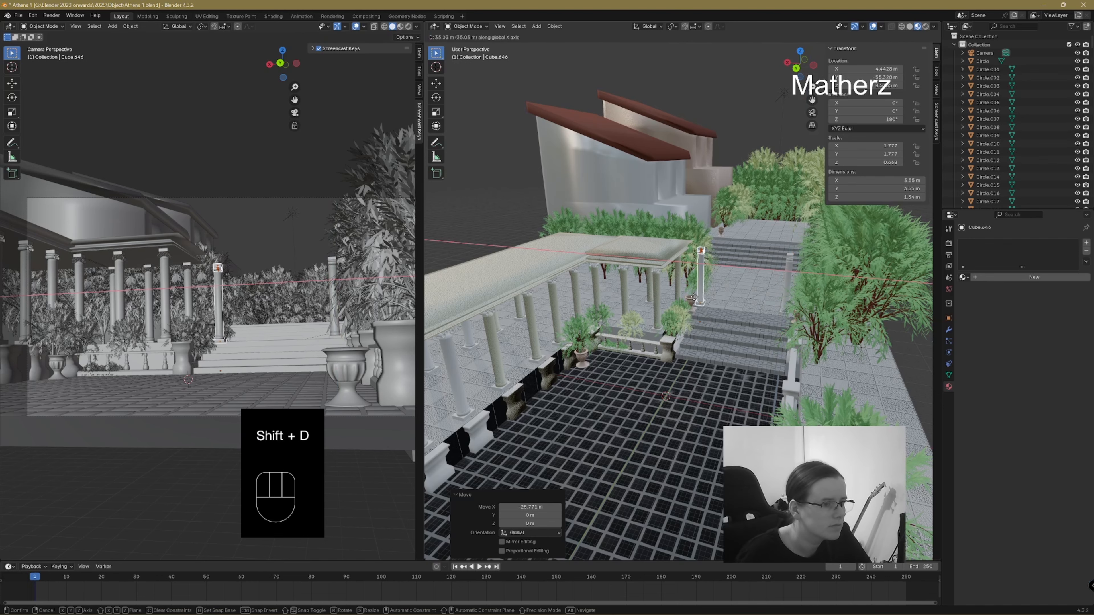
click(700, 299)
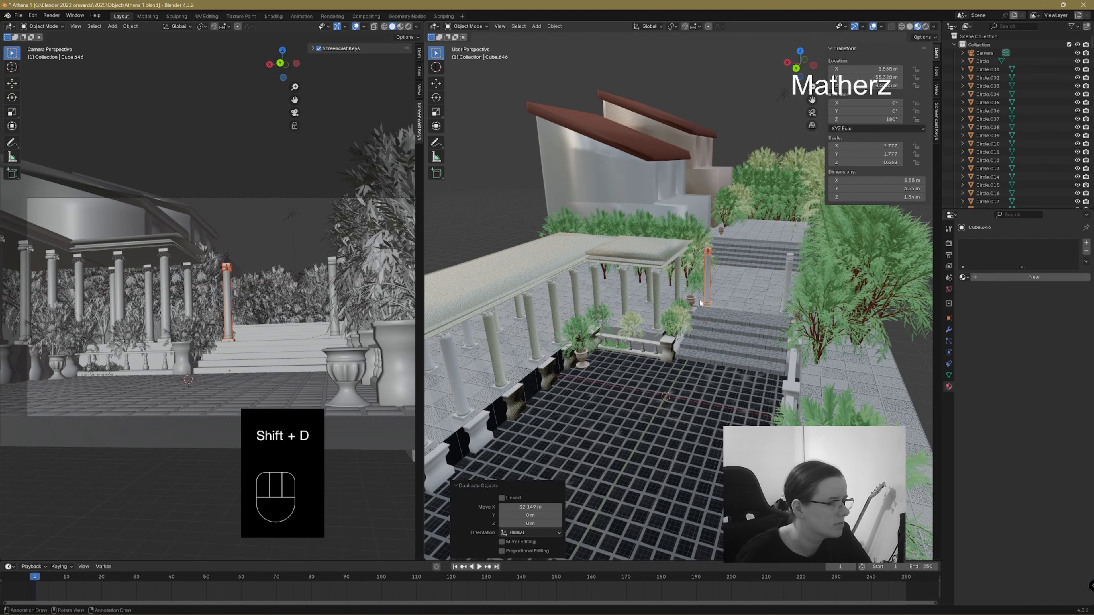
middle_drag(747, 297, 568, 352)
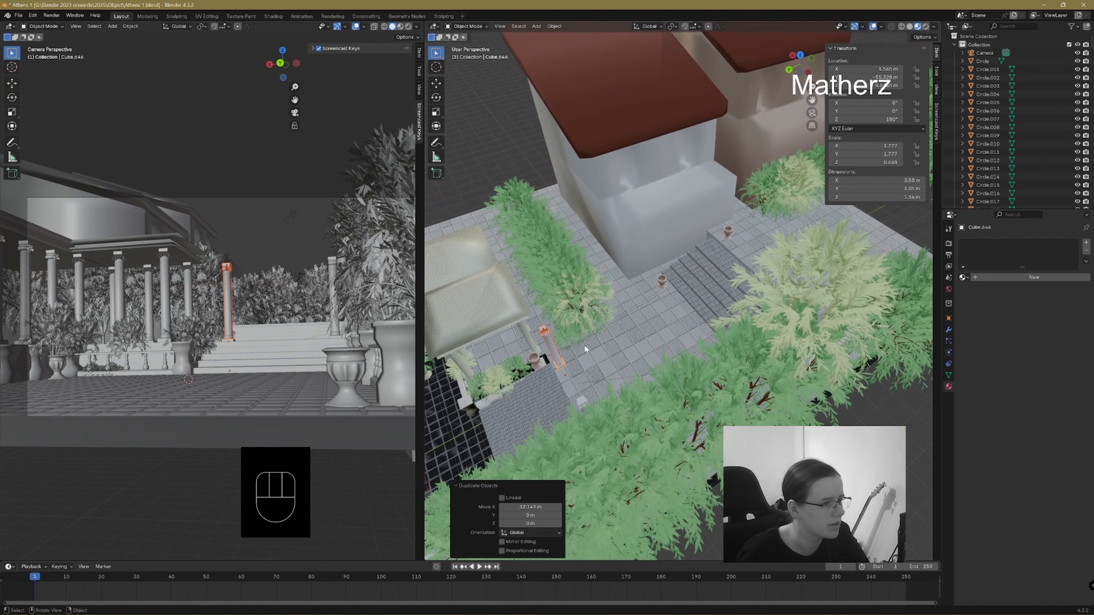
- Duplicate the staircase column about -55 m along Y to the upper steps, and duplicate that copy about -37 m along X to the opposite side
key(shift+d)
key(y)
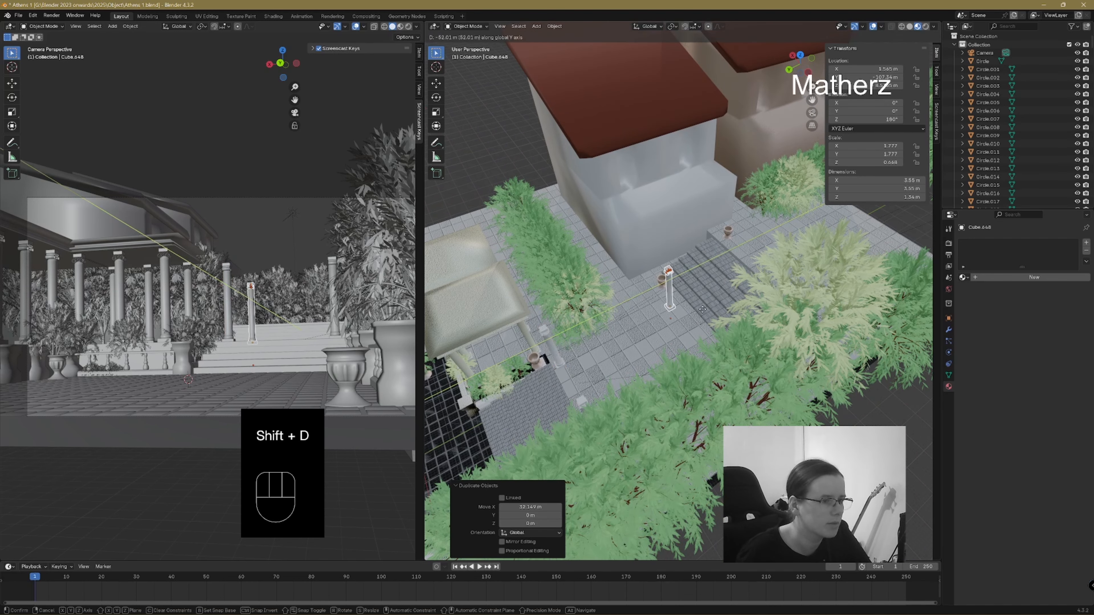
click(705, 308)
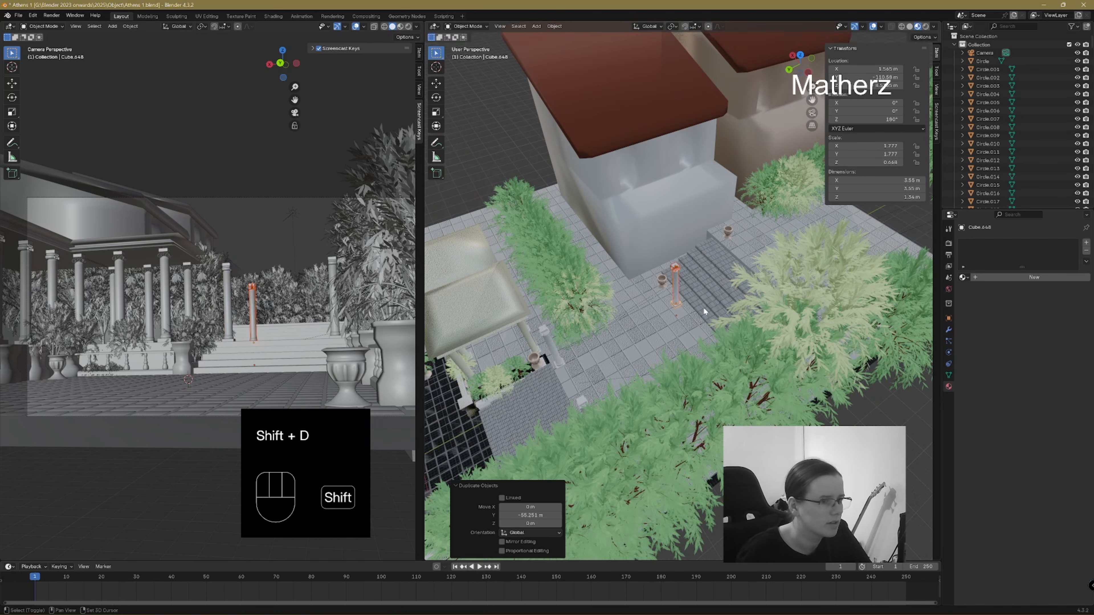
key(shift+d)
key(x)
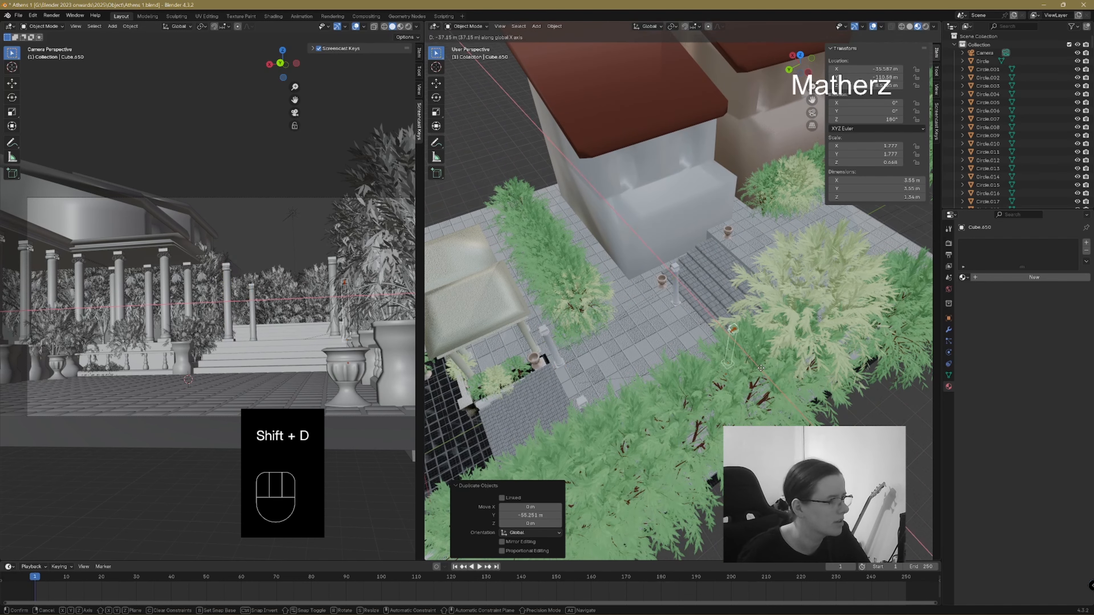
click(628, 318)
click(486, 182)
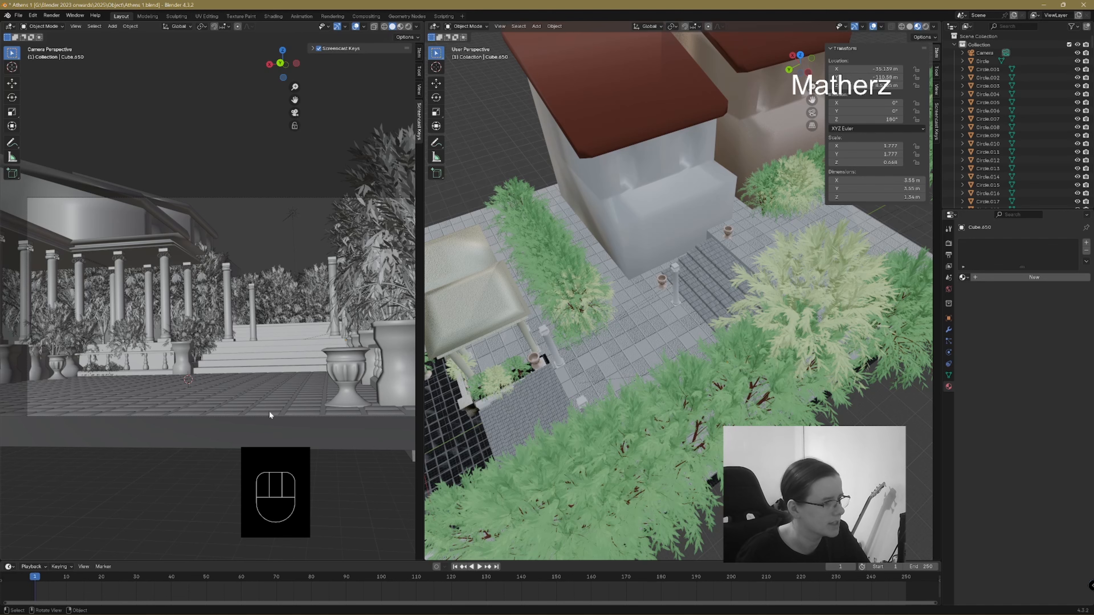
- Widen the camera view, switch it to Rendered shading and set the White Tile floor material's base colour to near-white
drag(425, 164, 709, 164)
click(698, 27)
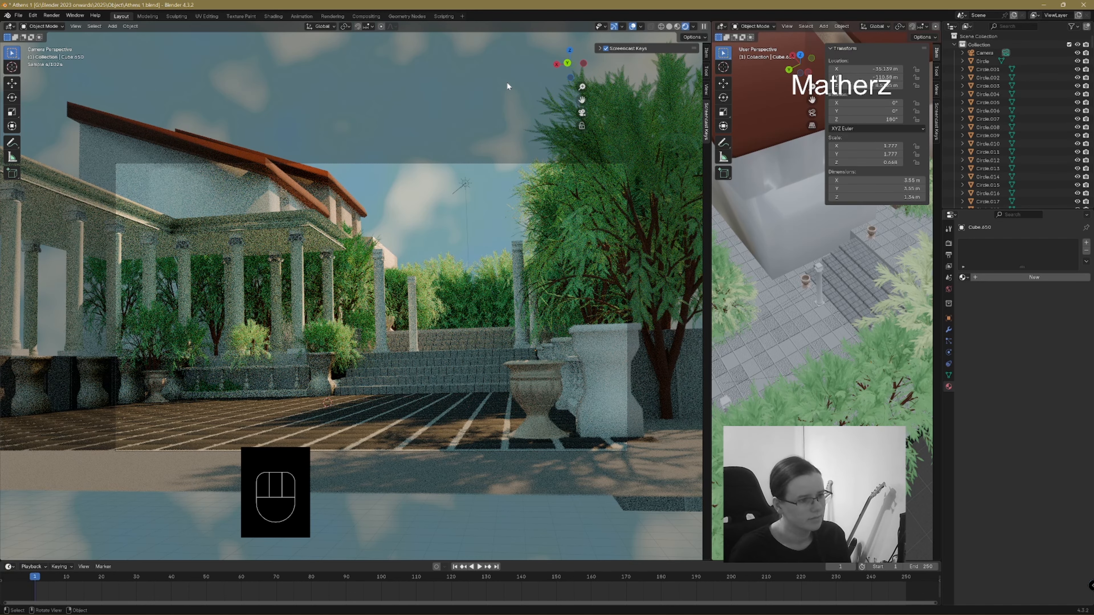
click(443, 443)
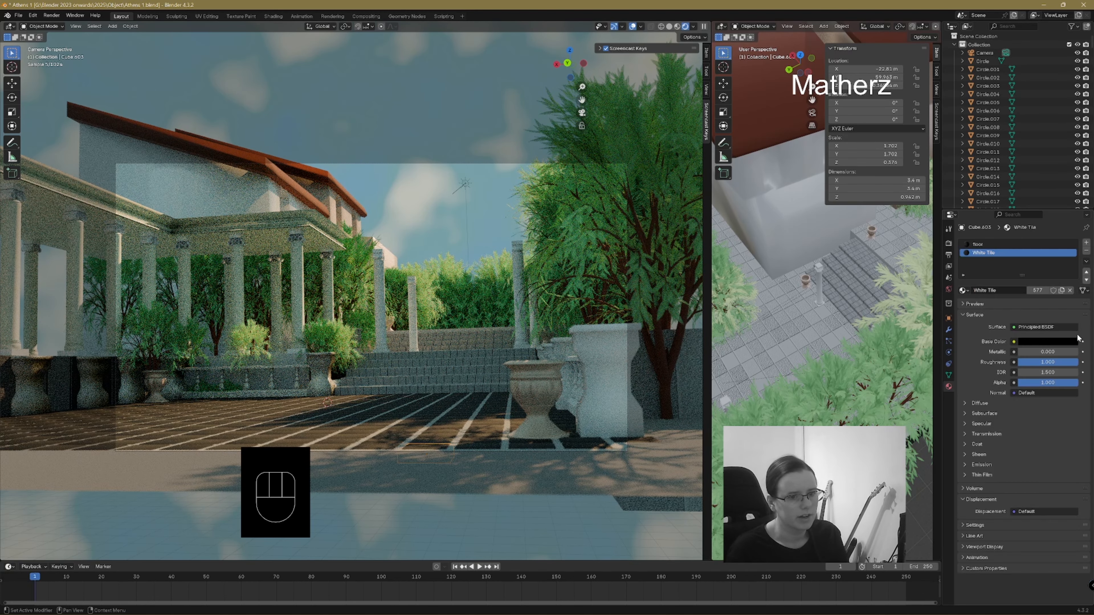
click(1047, 341)
drag(1074, 272, 1073, 209)
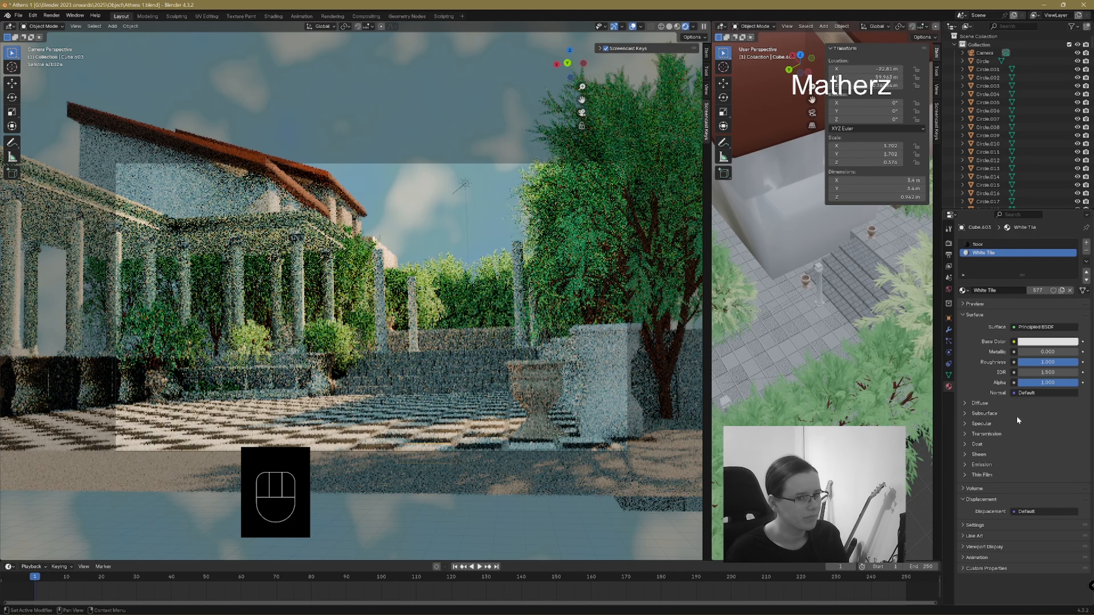
click(1019, 304)
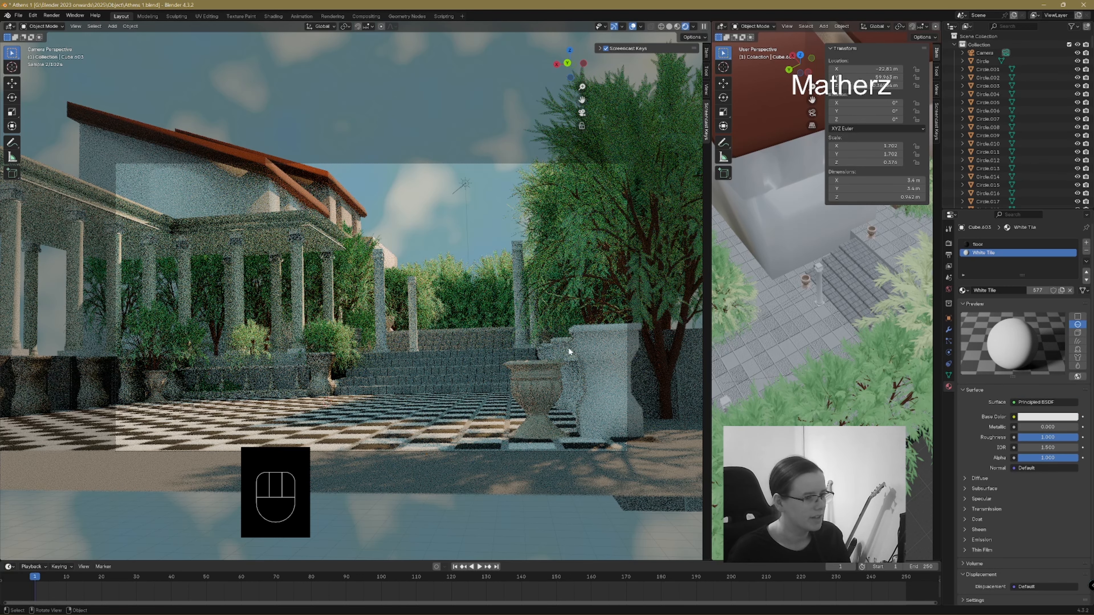
- Assign the existing Rock material to the large foreground pot beside the tree
click(618, 372)
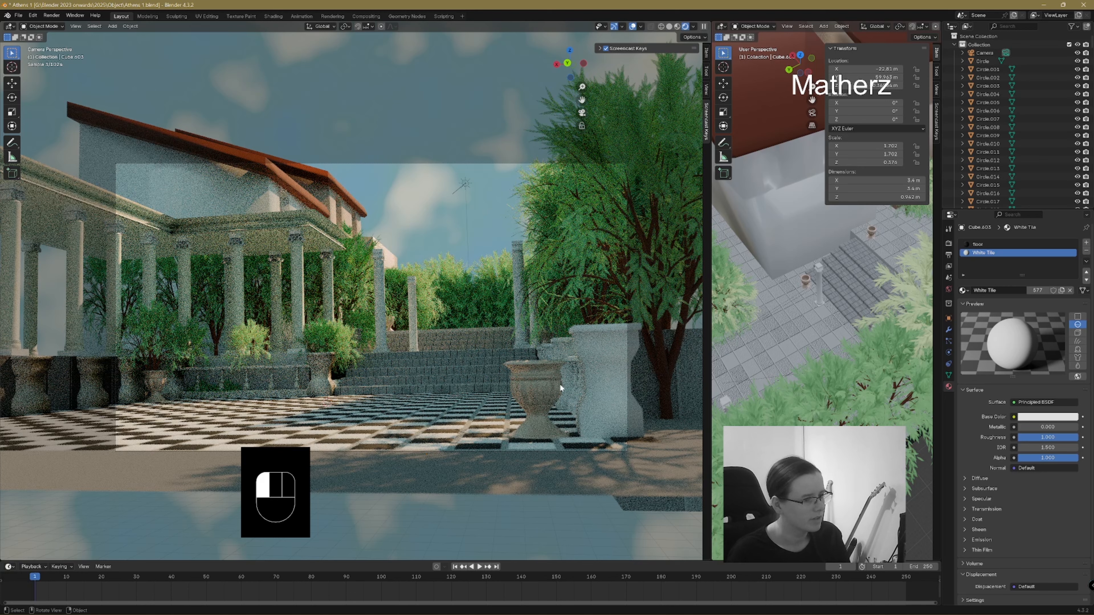
click(962, 277)
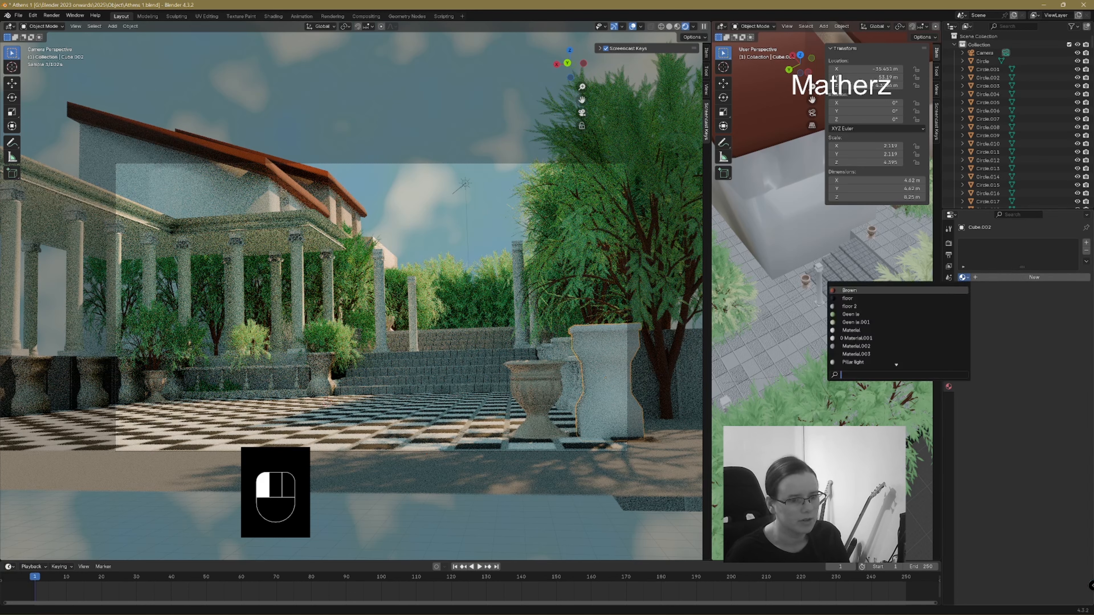
scroll(961, 278, down, 10)
scroll(962, 278, down, 3)
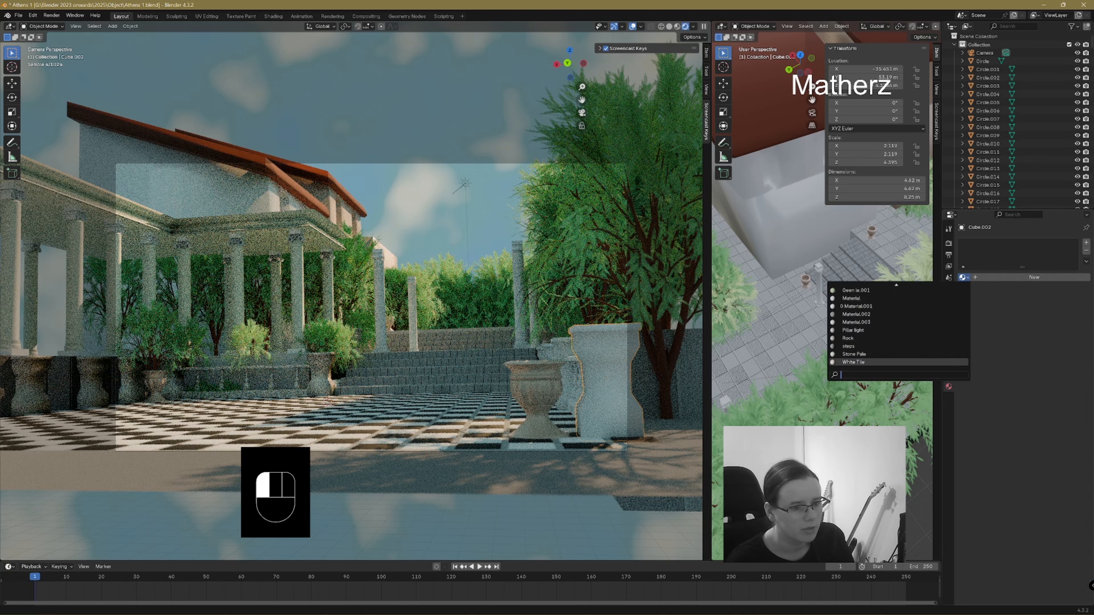
key(Return)
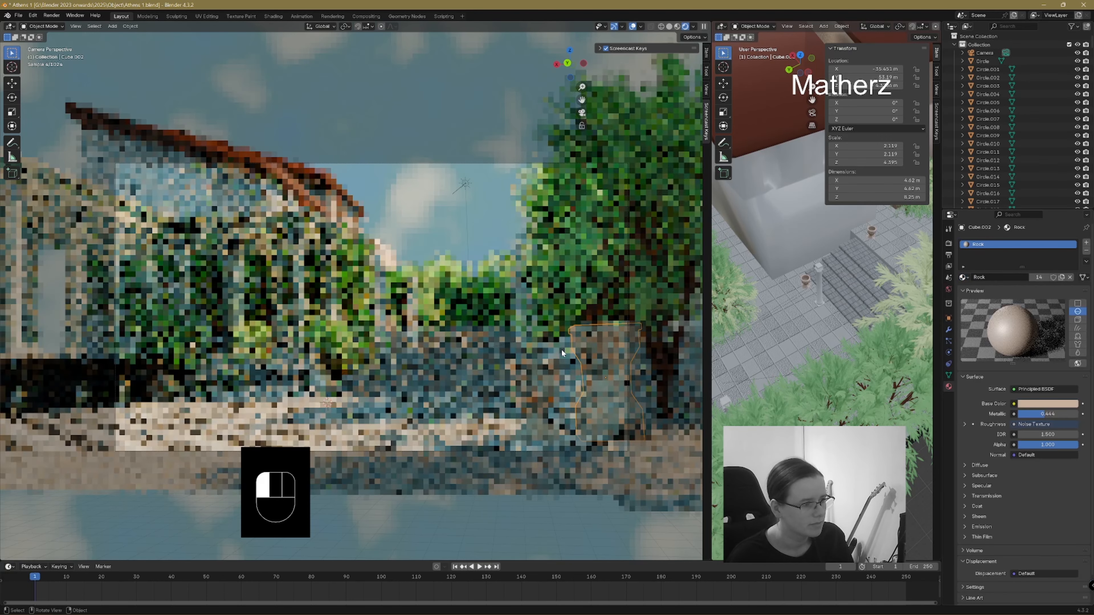
- Assign the existing Rock material to the untextured pot behind the large foreground one
click(562, 349)
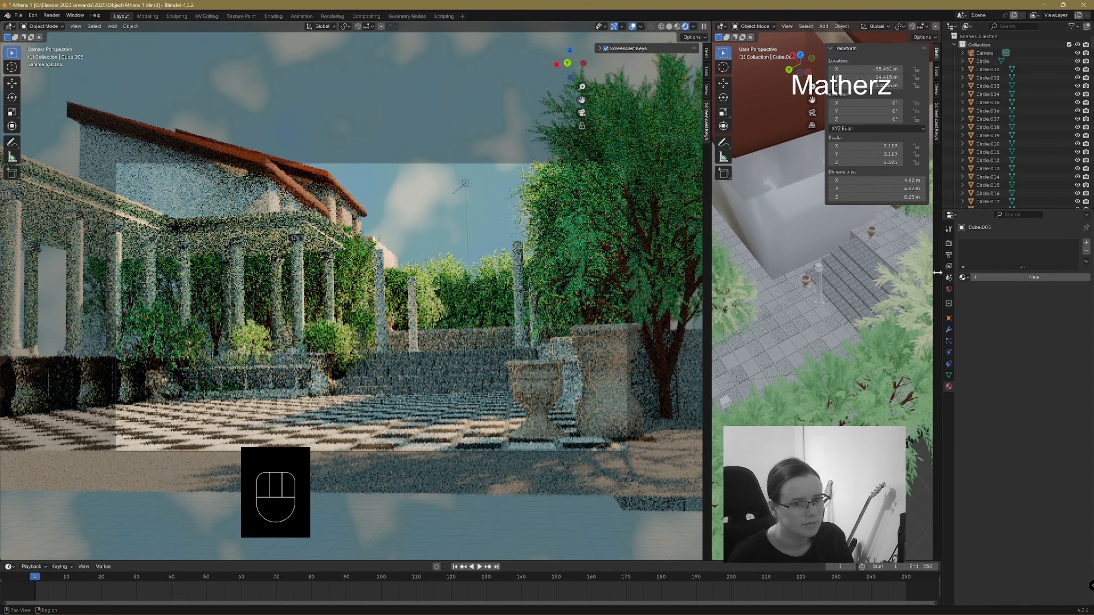
click(962, 277)
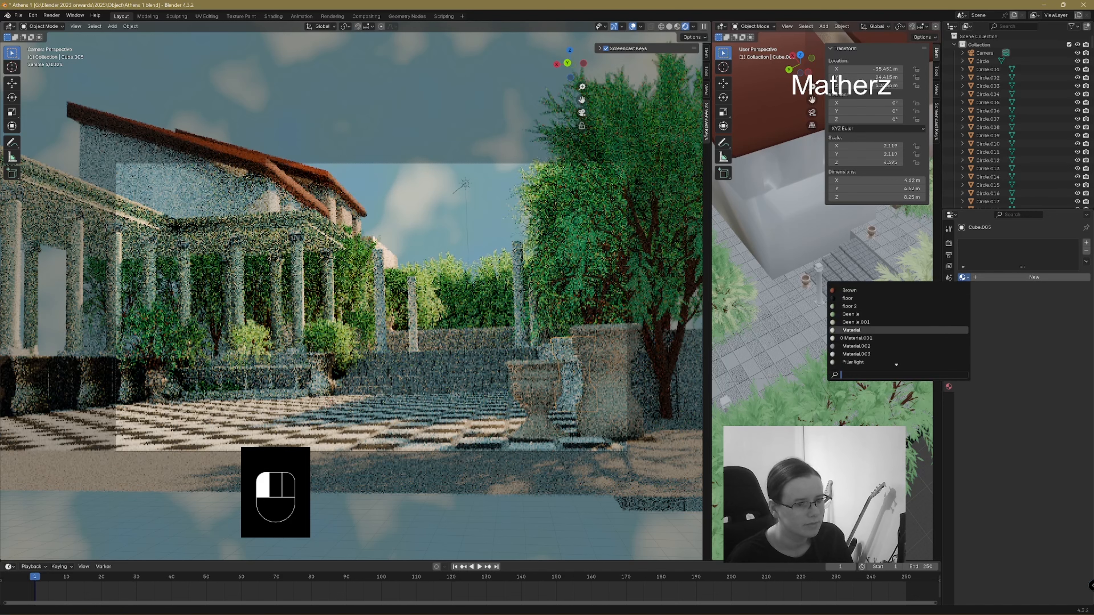
scroll(897, 331, down, 7)
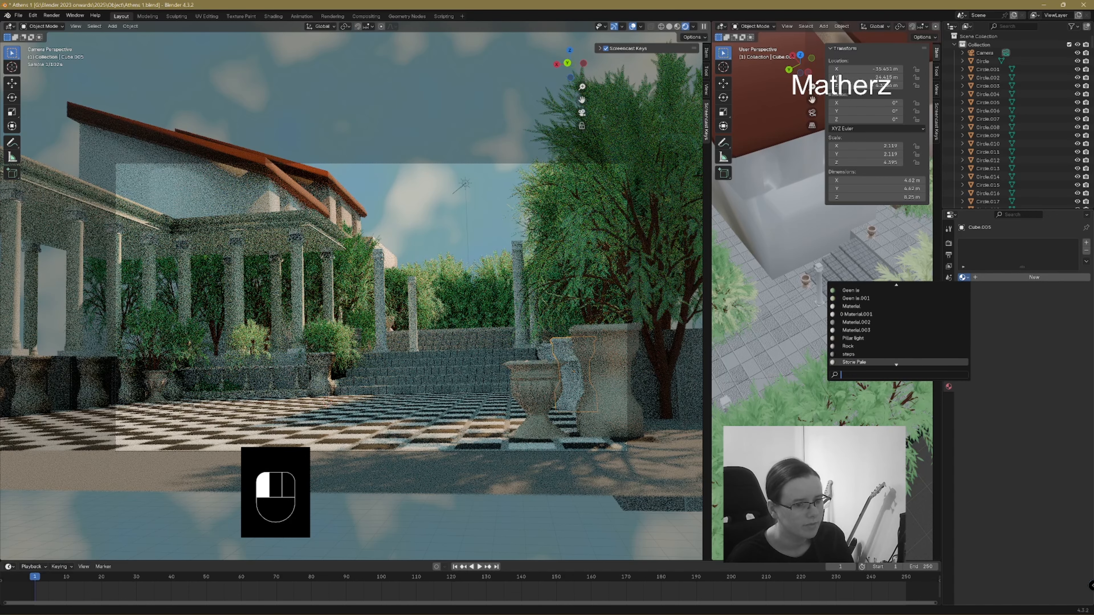
scroll(898, 338, down, 1)
click(872, 337)
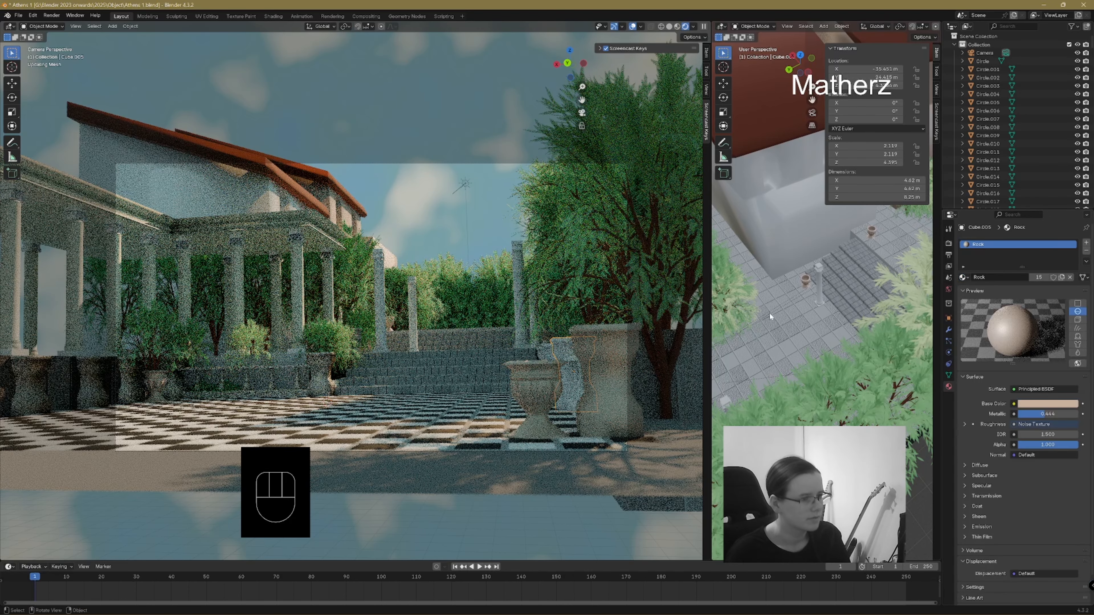
click(502, 202)
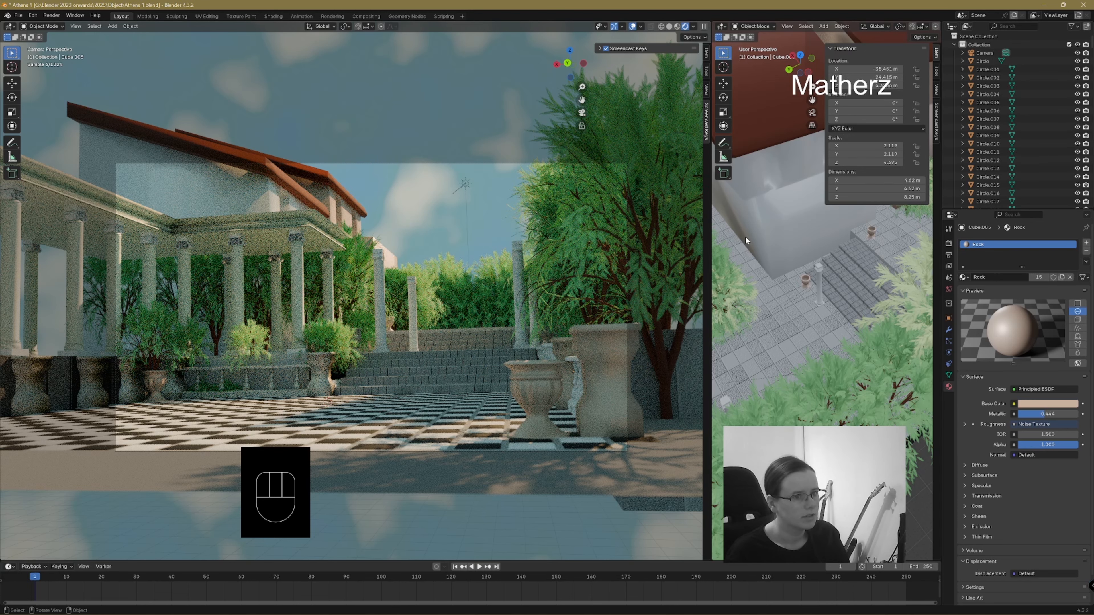
- Widen the second 3D view and duplicate the white house body about -160 m along the Y axis, beyond the farther house
scroll(745, 237, down, 8)
drag(941, 198, 1020, 201)
scroll(936, 260, up, 4)
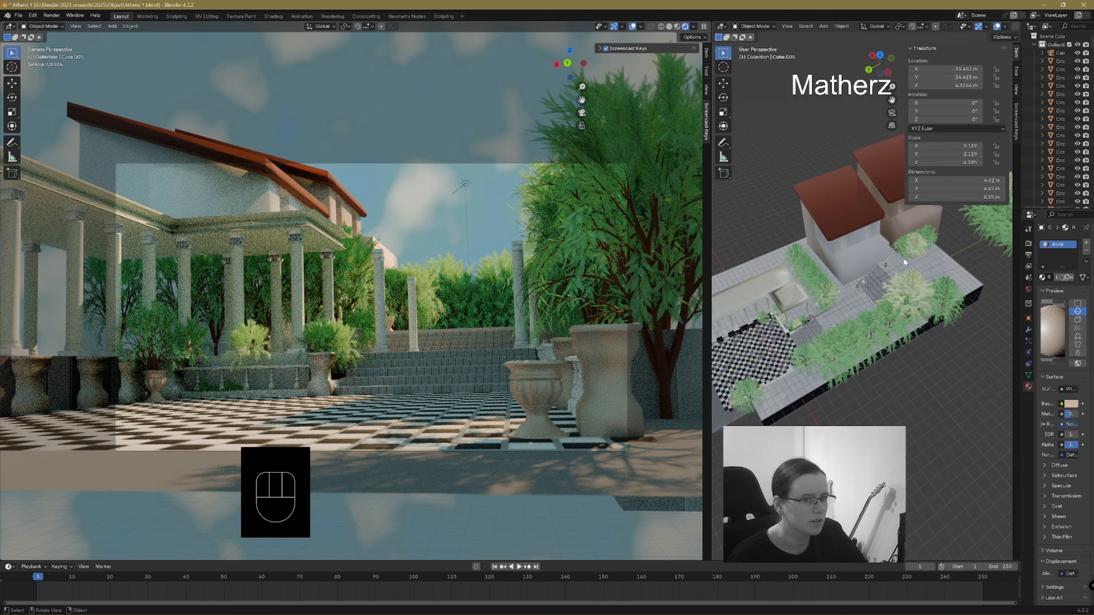
click(843, 229)
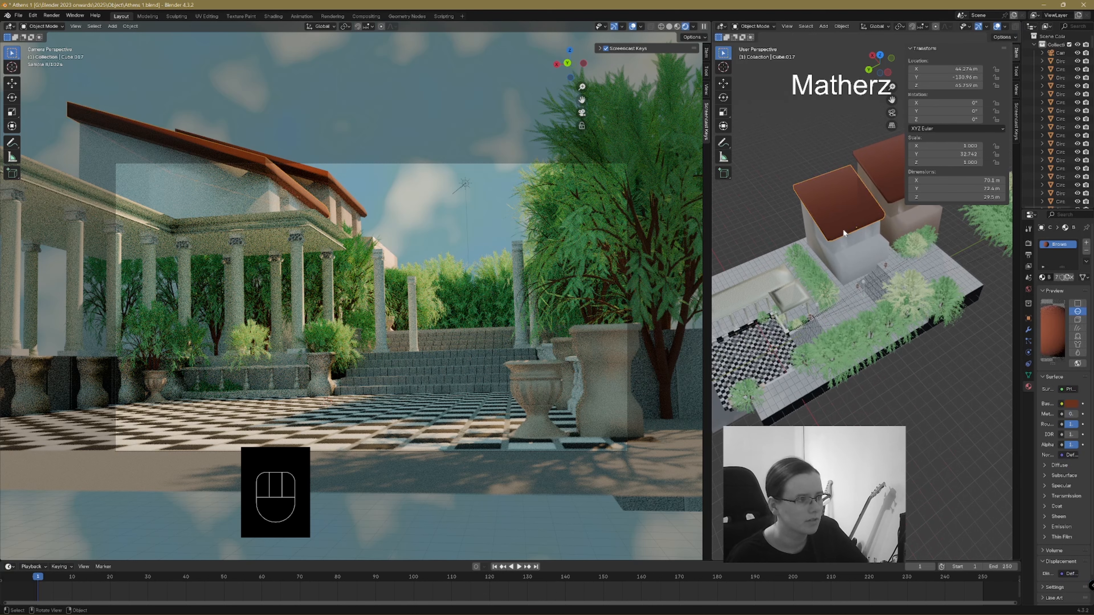
click(850, 254)
key(shift)
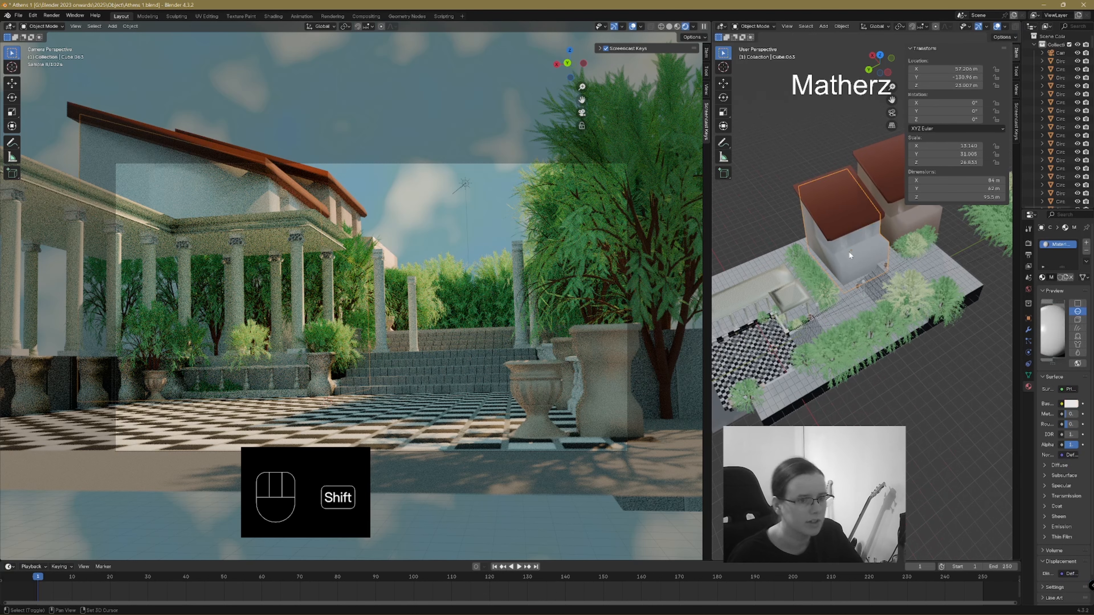
key(shift+d)
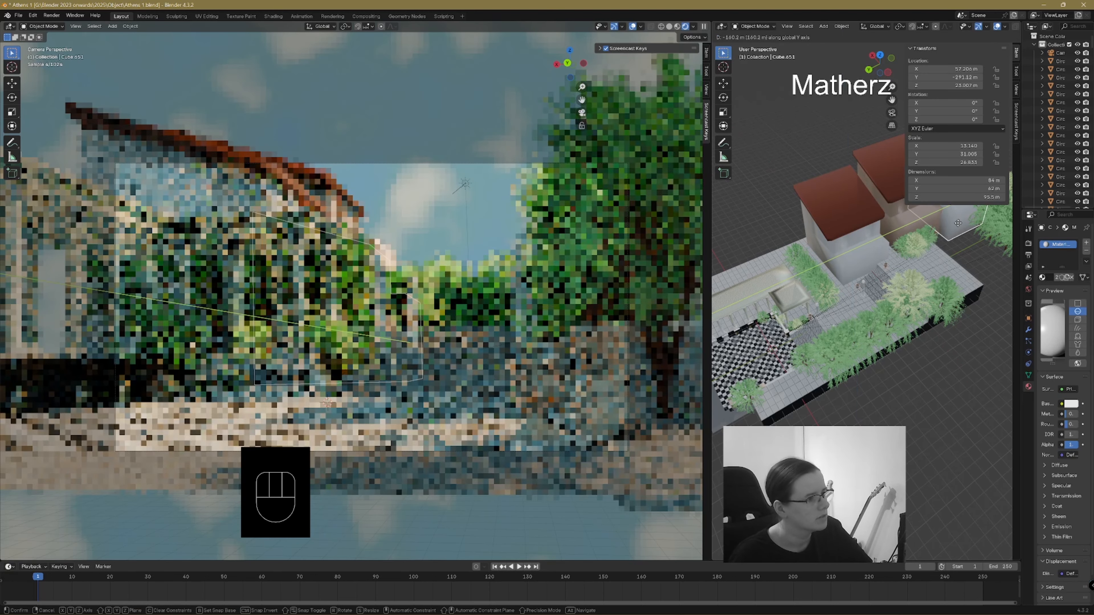
click(958, 223)
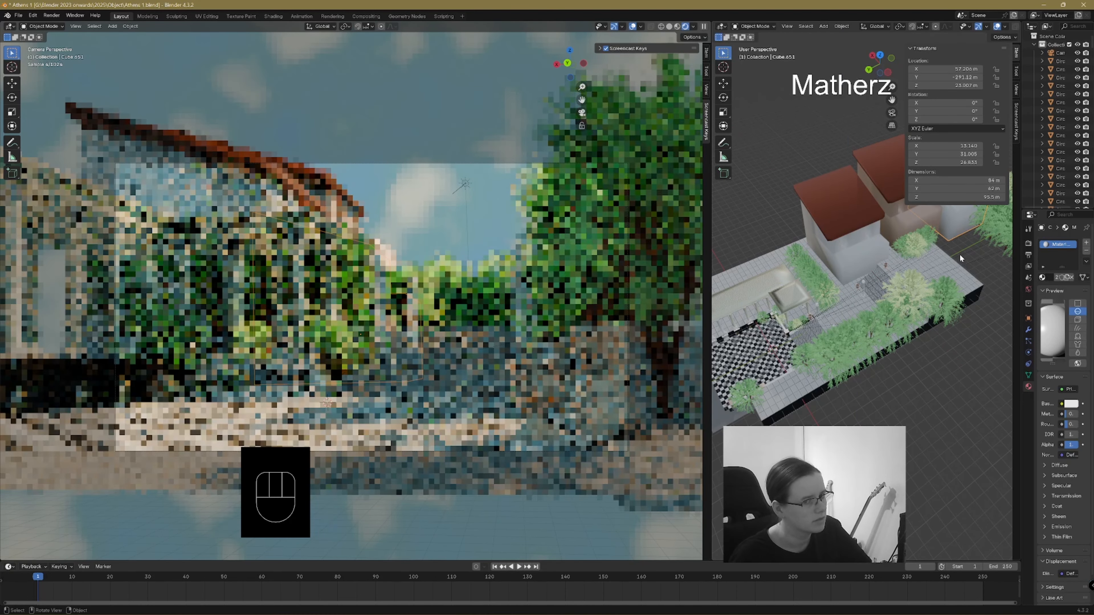
- Duplicate the first house's red roof about -162.5 m along the Y axis onto the new house body
shift+middle_drag(963, 242, 839, 346)
shift+drag(768, 300, 760, 295)
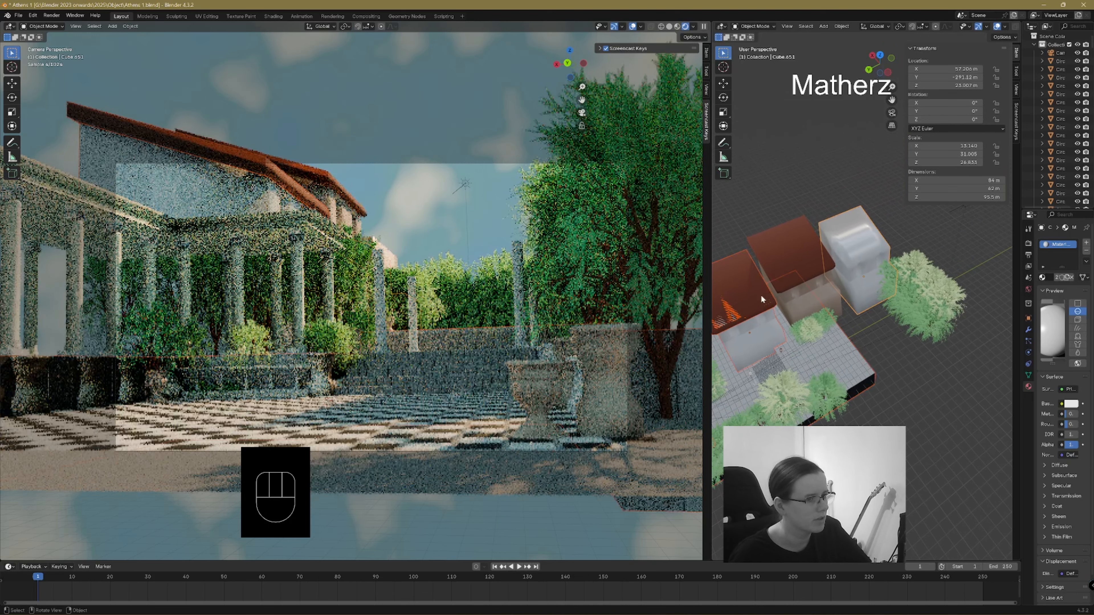
click(733, 283)
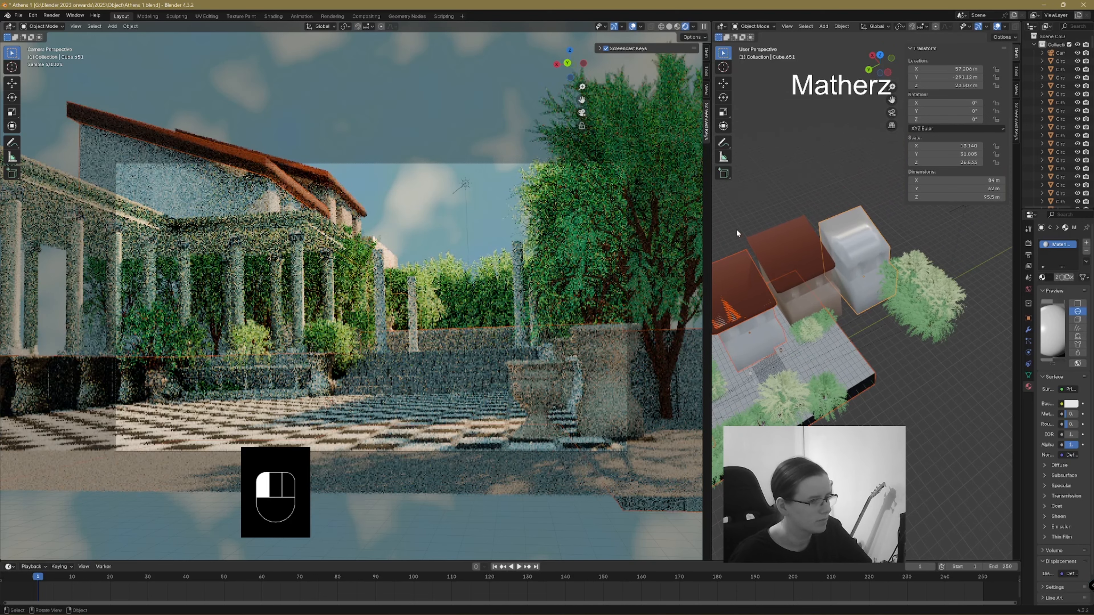
click(739, 266)
click(739, 265)
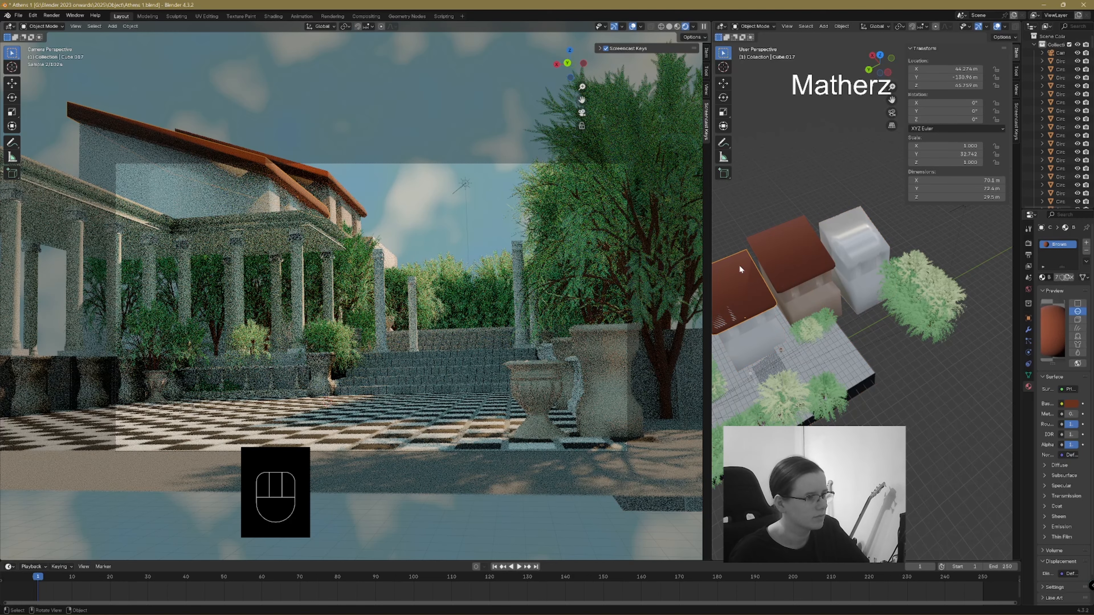
key(shift)
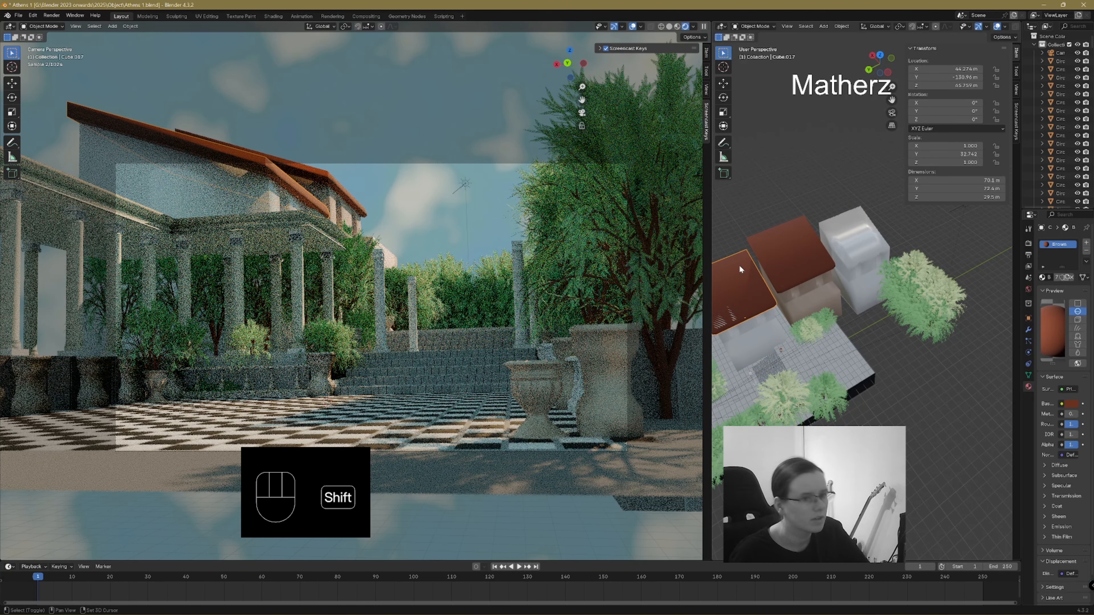
key(shift+d)
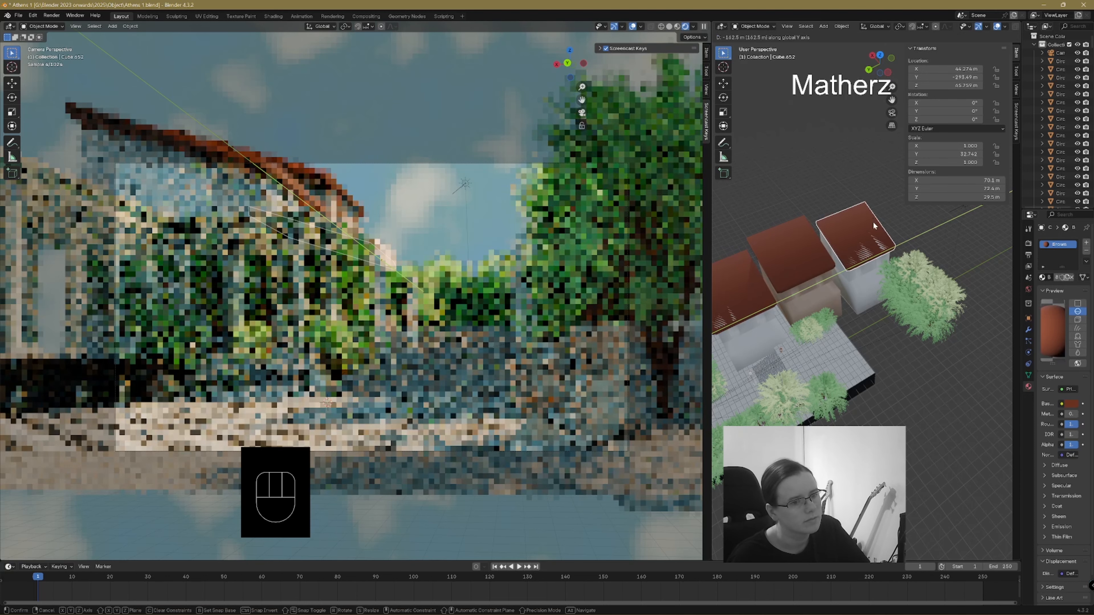
click(868, 215)
click(846, 198)
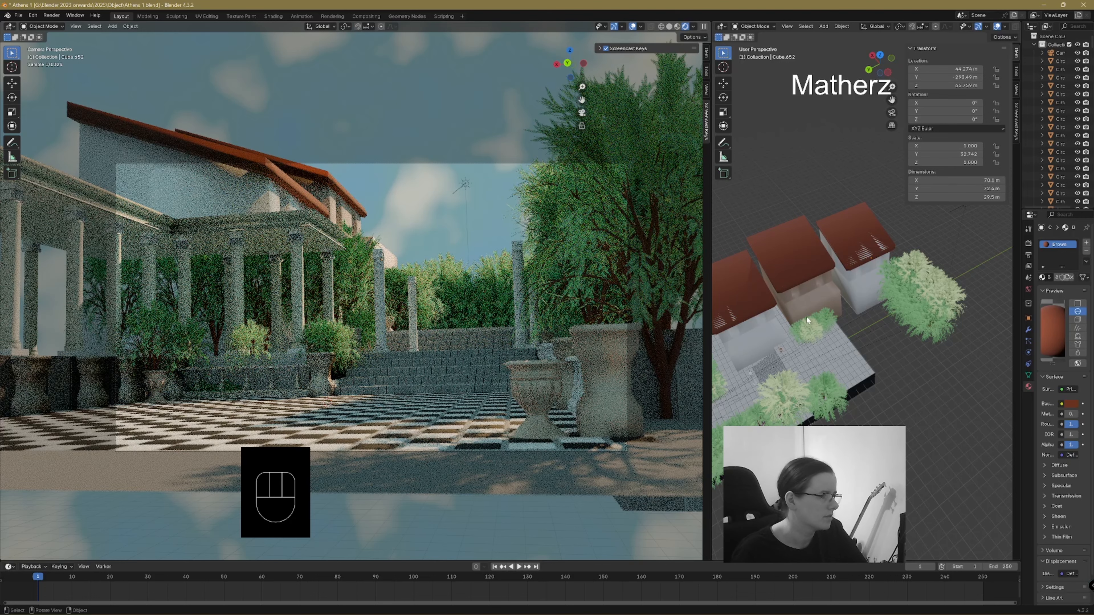
- Select the sun lamp and change its colour from pale to a bright, strongly saturated orange
click(467, 184)
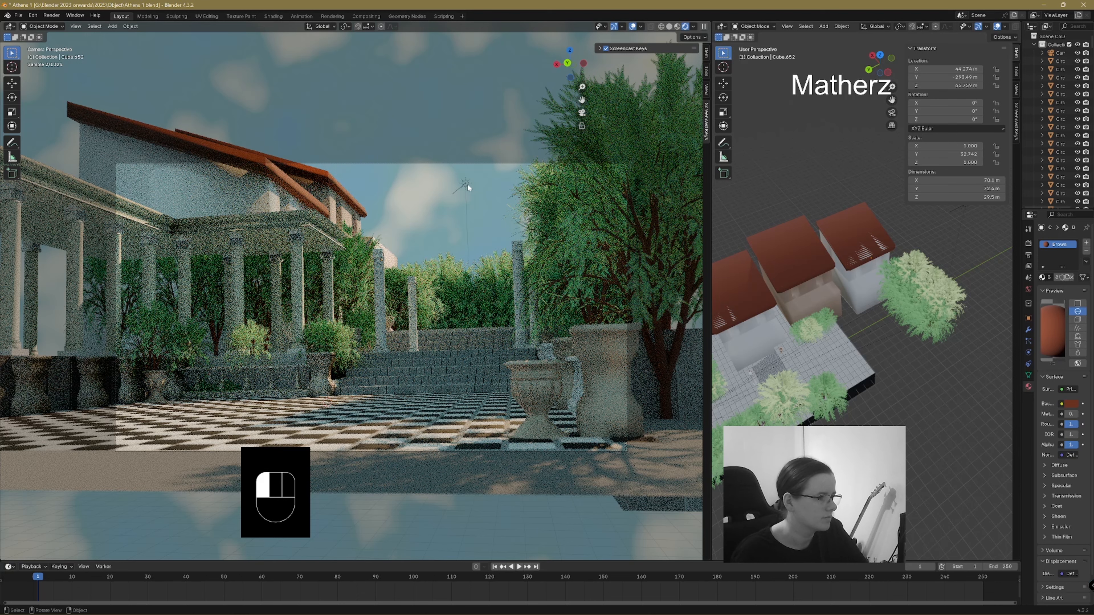
click(468, 184)
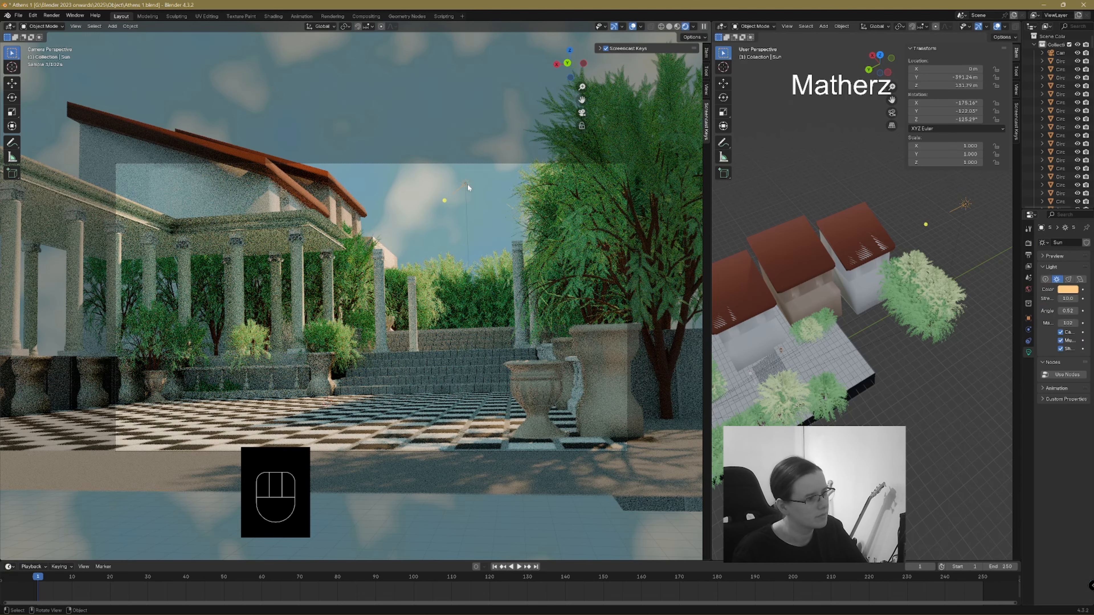
click(1068, 290)
drag(1072, 166, 1072, 193)
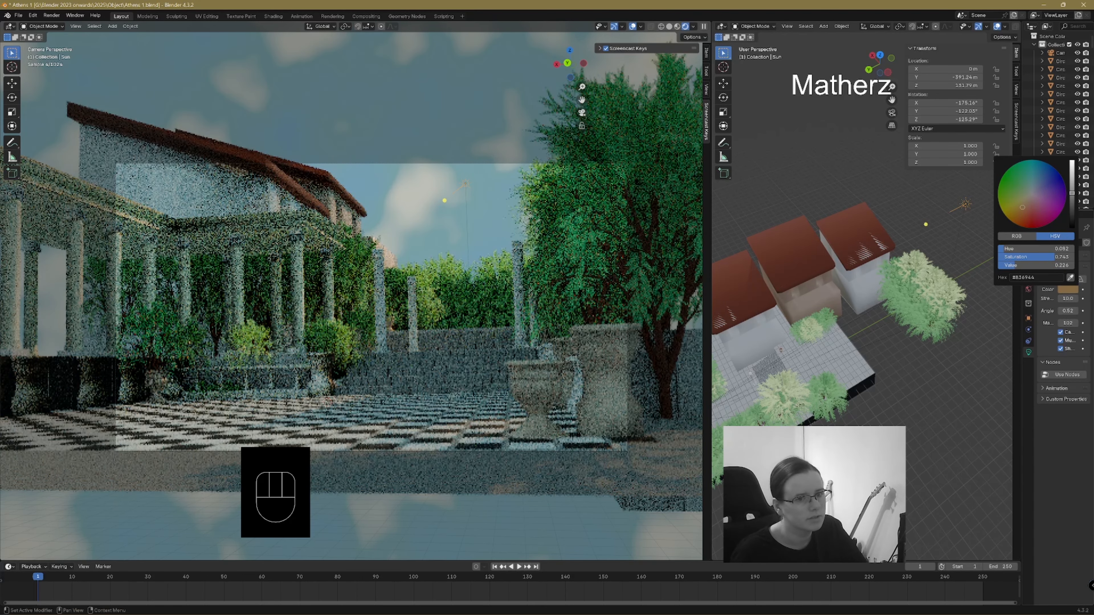
drag(1022, 208, 1013, 221)
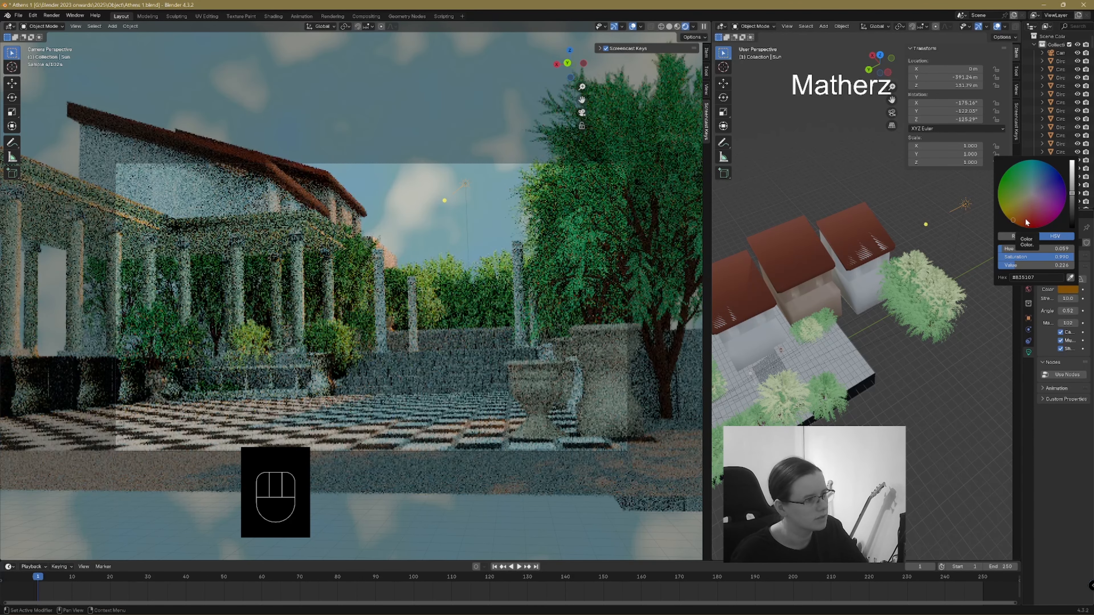
drag(1072, 193, 1072, 163)
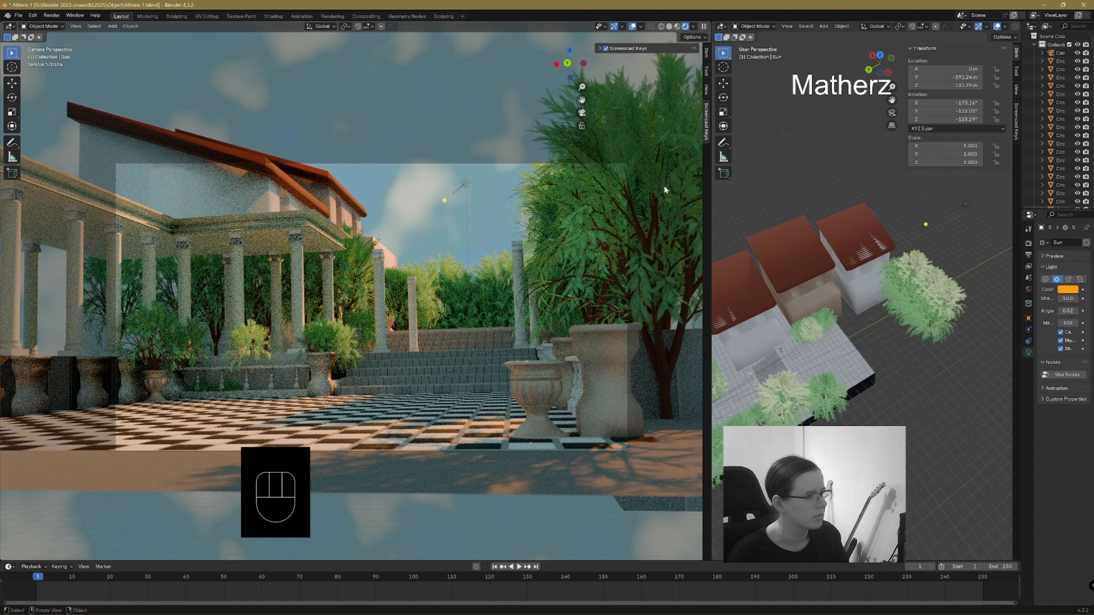
- Pick the checkered courtyard floor as the camera's depth-of-field focus object and fine-tune the aperture F-Stop
click(513, 164)
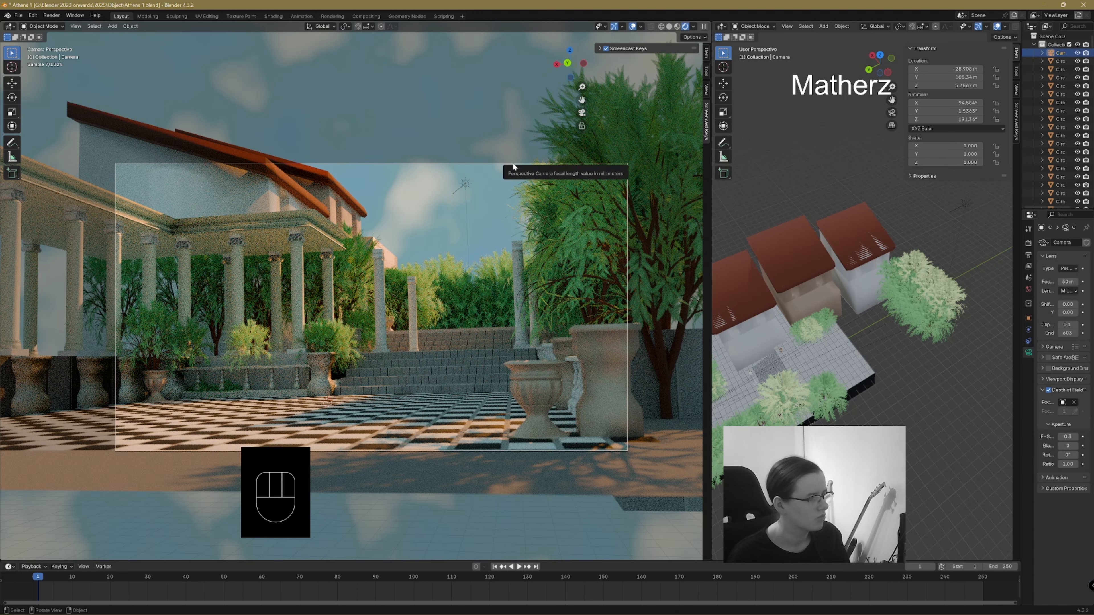
drag(1034, 395, 933, 379)
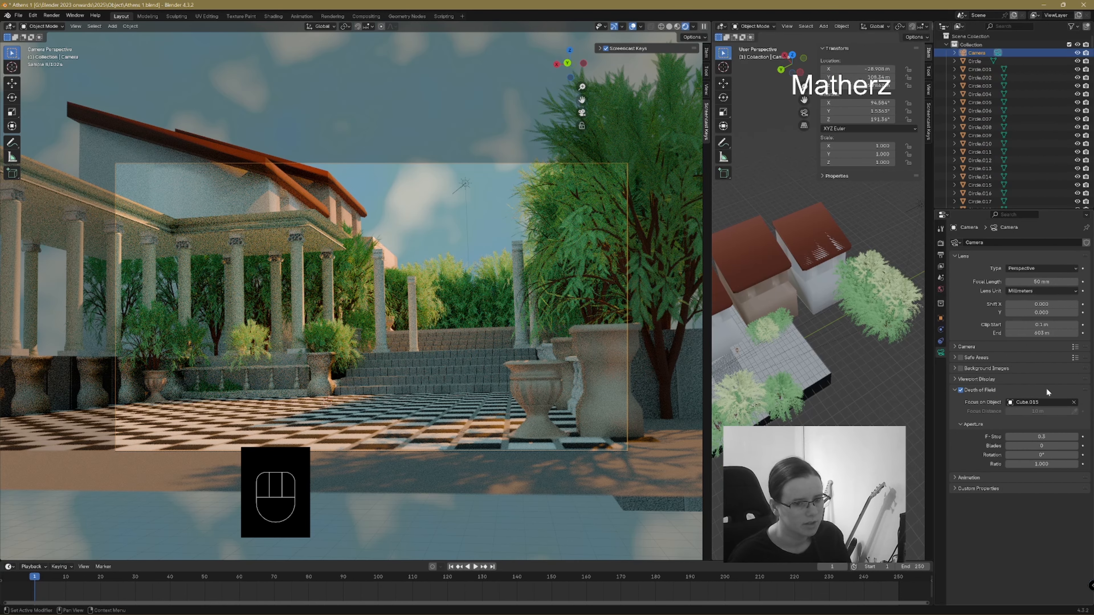
click(1074, 402)
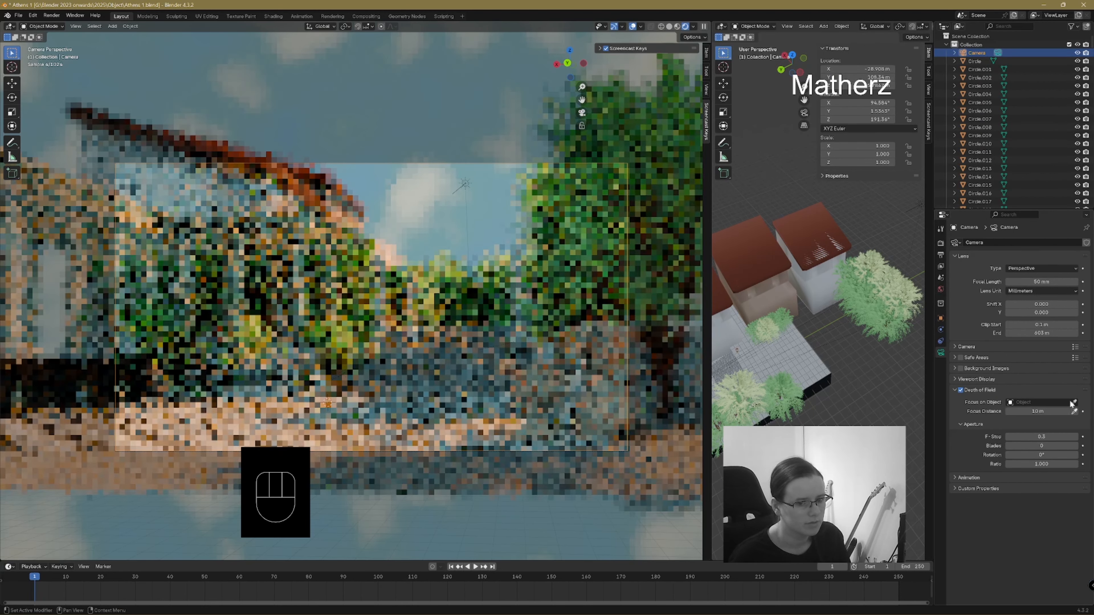
click(1074, 411)
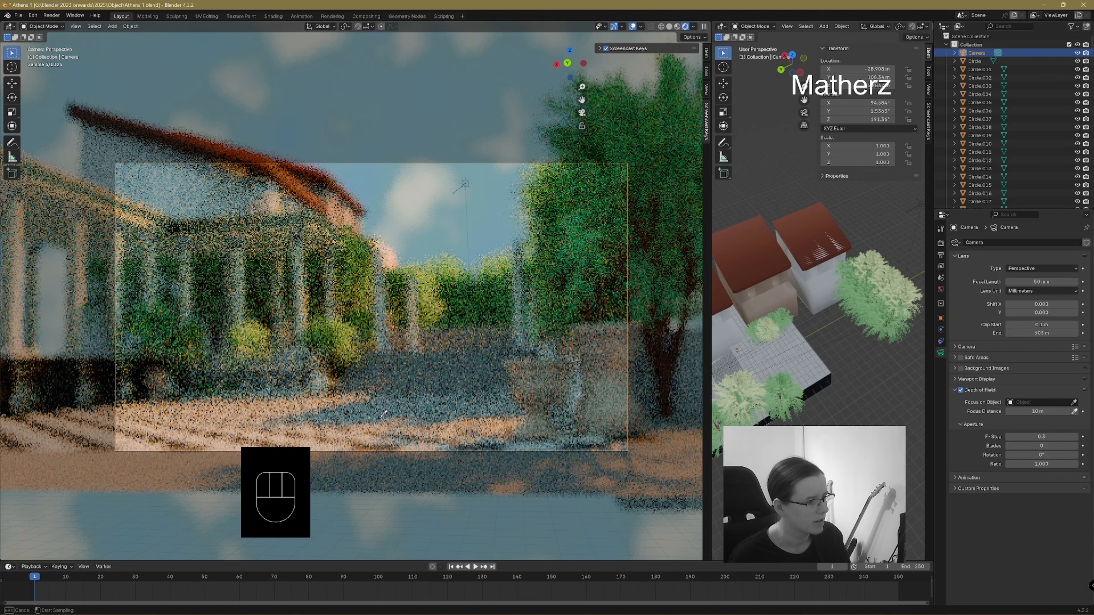
click(395, 421)
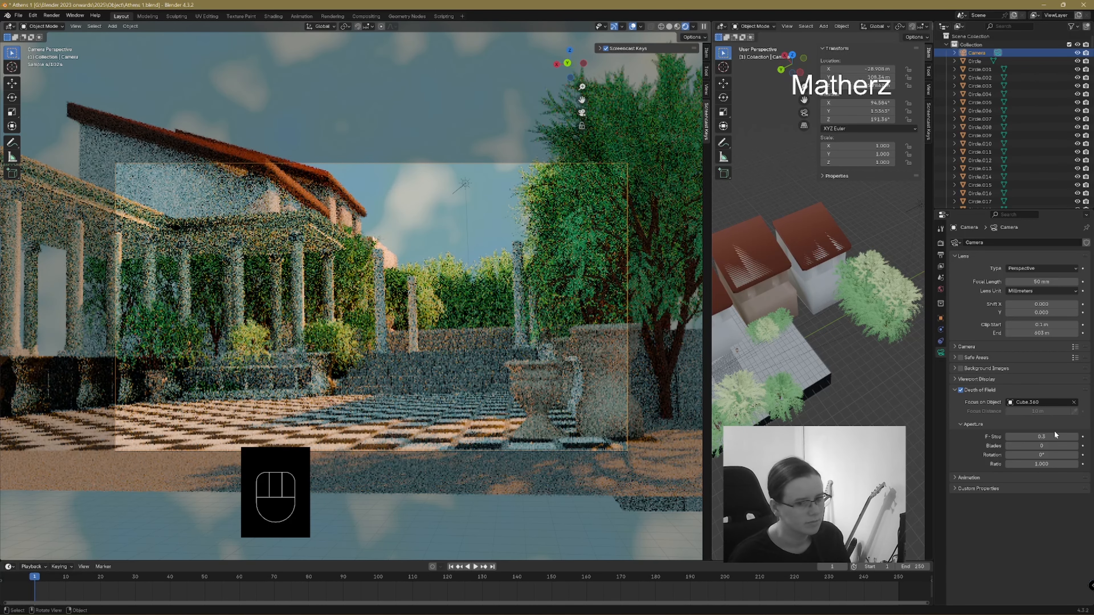
mouse_move(1045, 437)
mouse_down()
mouse_move(1028, 436)
mouse_move(1046, 437)
mouse_up()
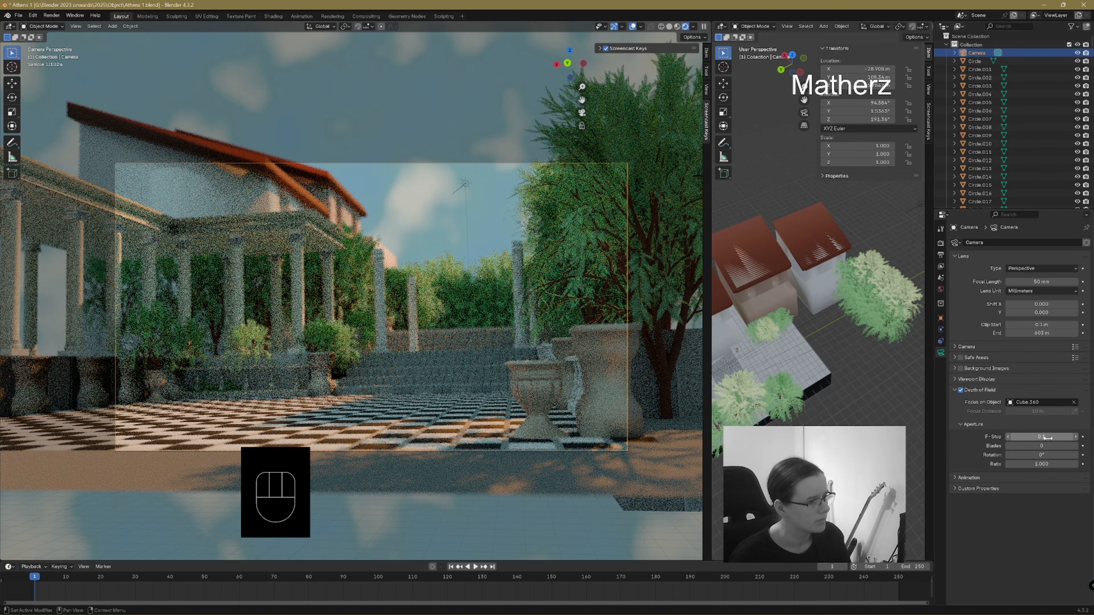
click(1075, 436)
click(1075, 437)
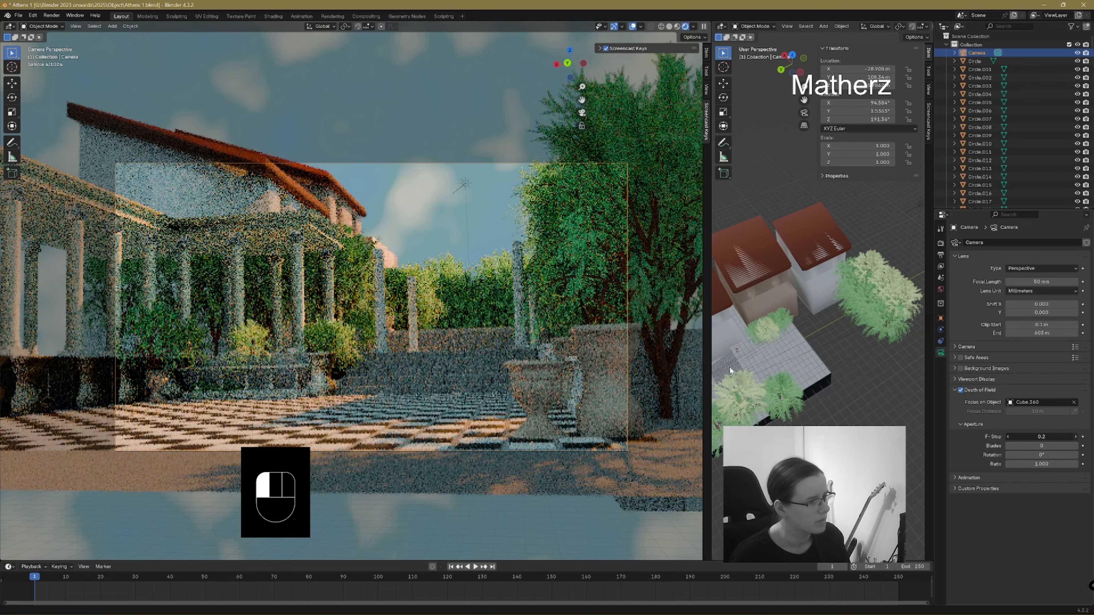
- Duplicate the small square portico roof and move the copy along the X axis toward the free-standing columns behind the steps
scroll(777, 263, down, 4)
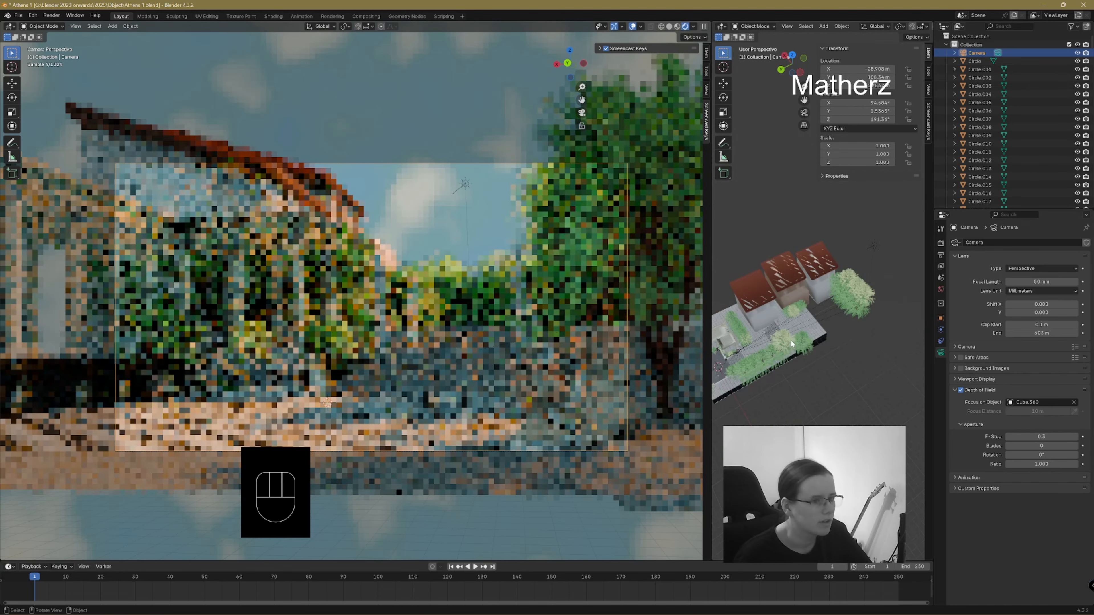
shift+middle_drag(739, 345, 736, 343)
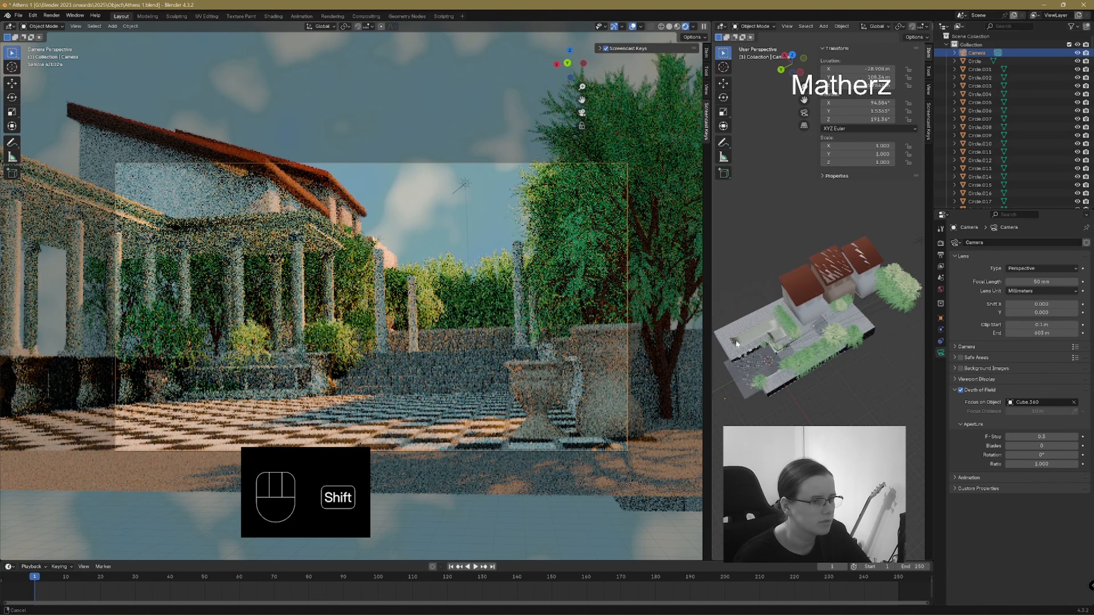
click(778, 339)
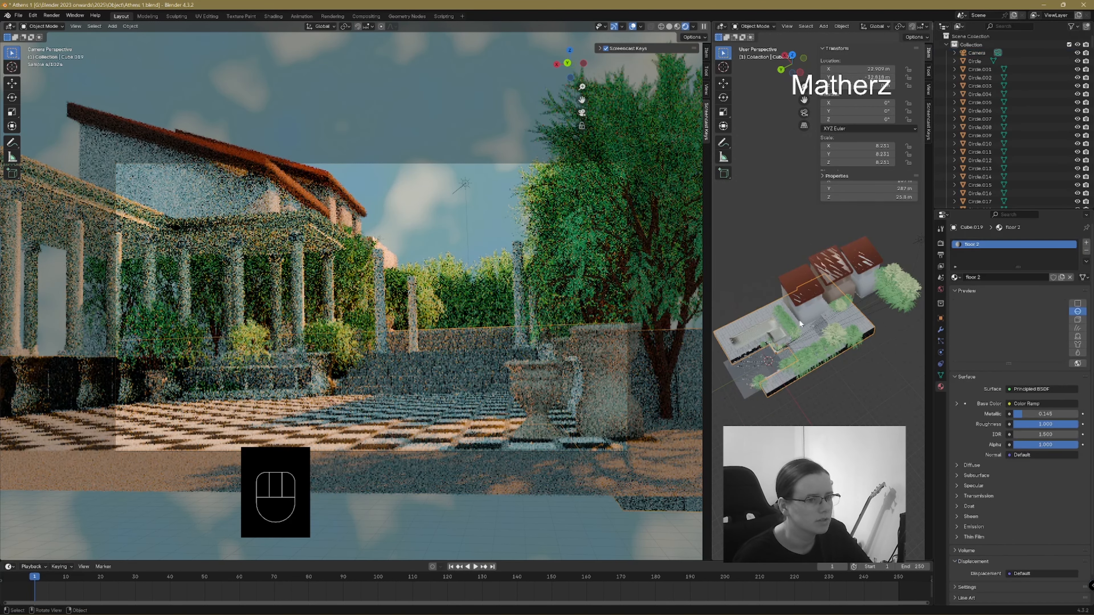
click(780, 337)
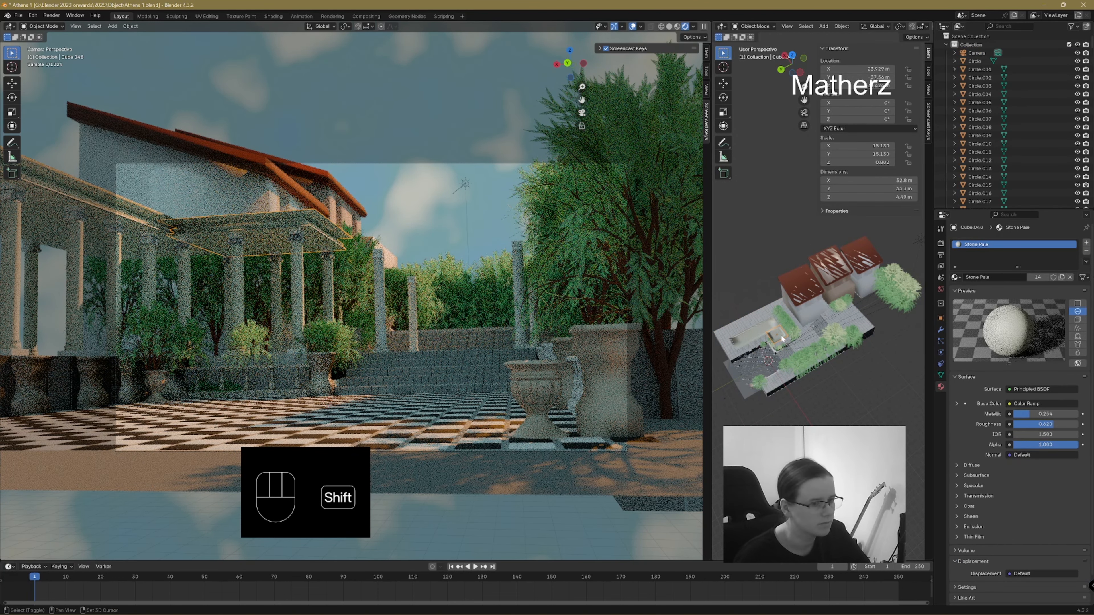
key(shift+d)
click(812, 331)
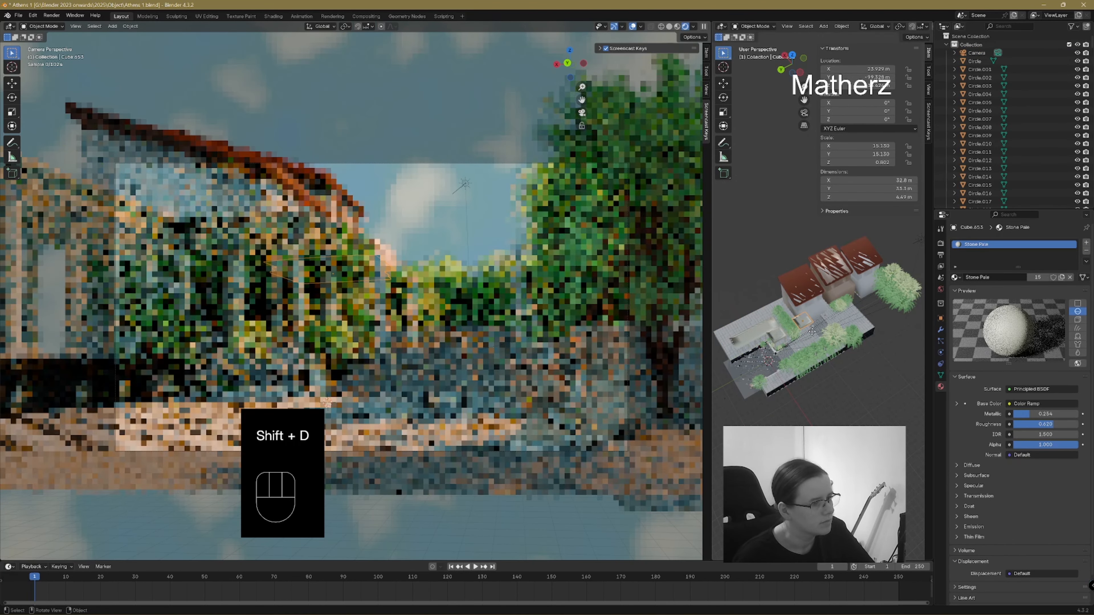
key(g)
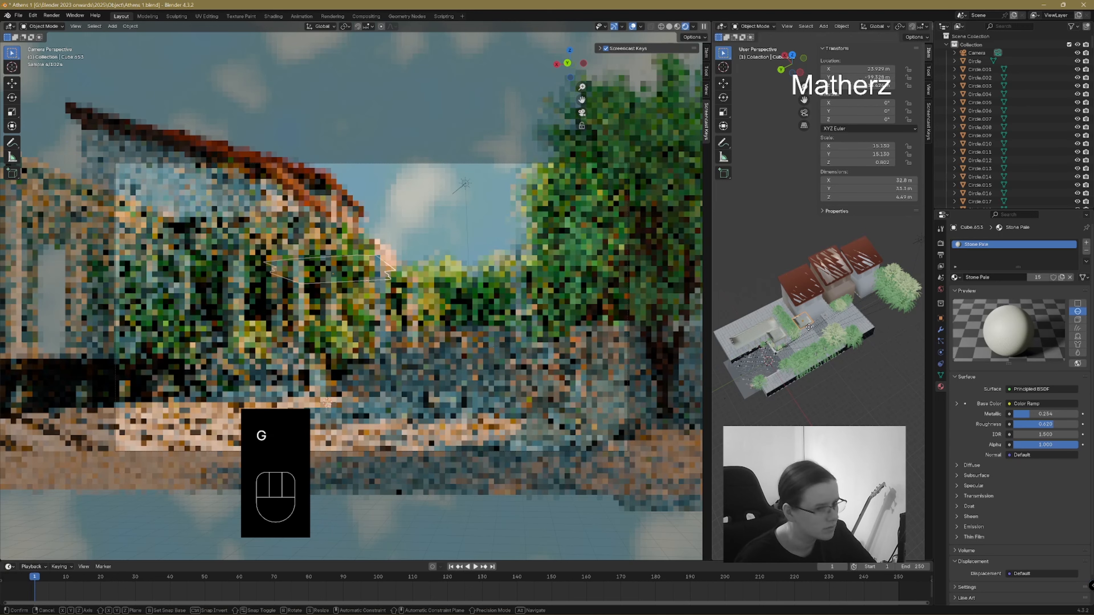
key(x)
click(817, 340)
- Shift the duplicated square roof about 18 m along the Y axis above the rear columns and delete it
scroll(817, 339, up, 9)
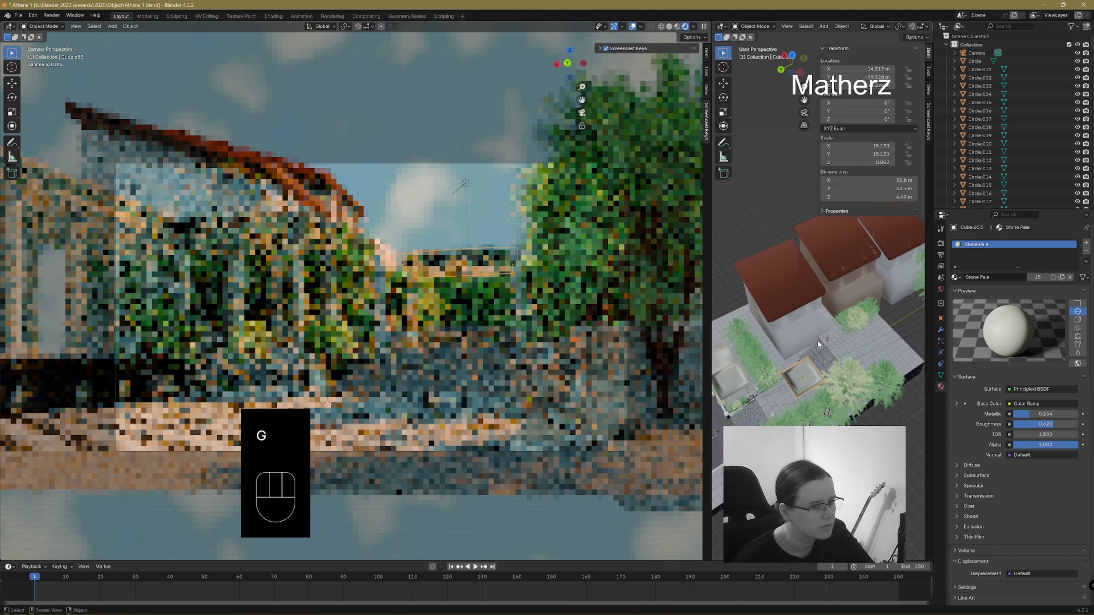
shift+middle_drag(819, 353, 886, 288)
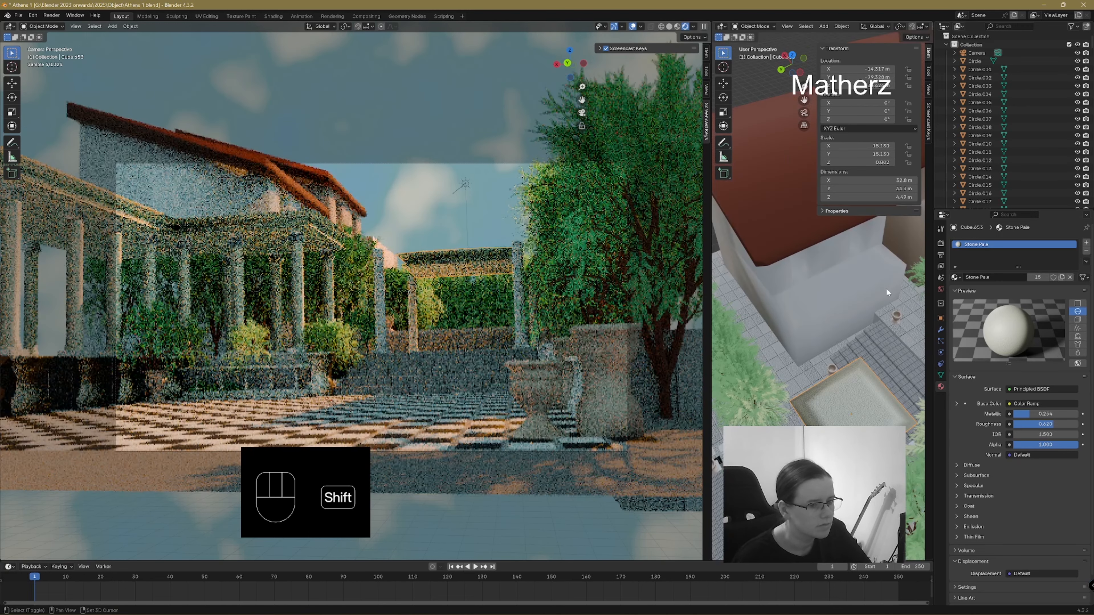
middle_drag(828, 447, 806, 459)
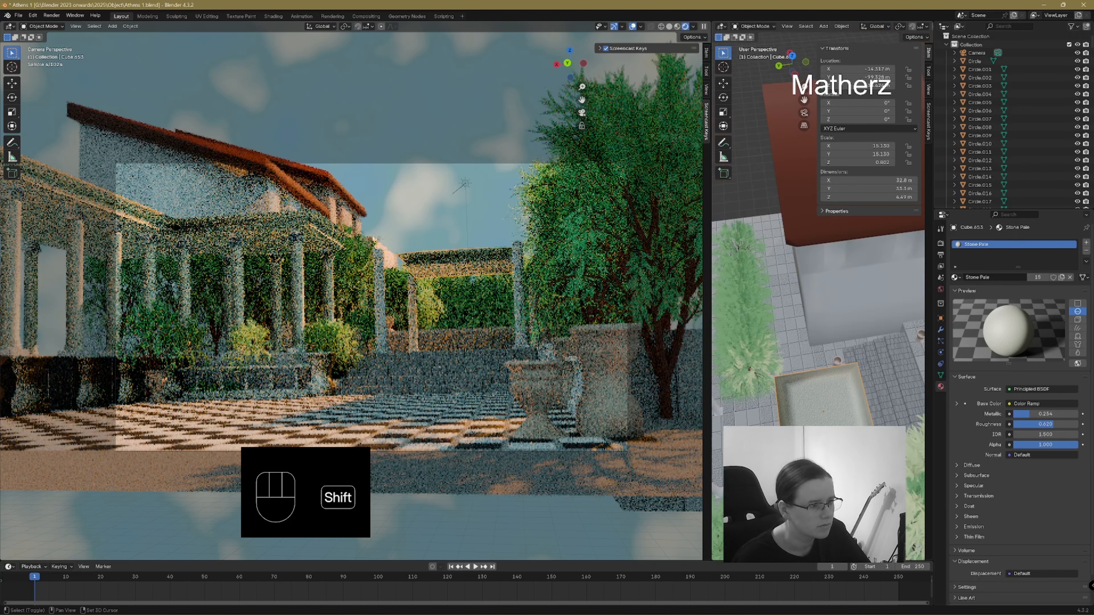
shift+middle_drag(805, 405, 847, 363)
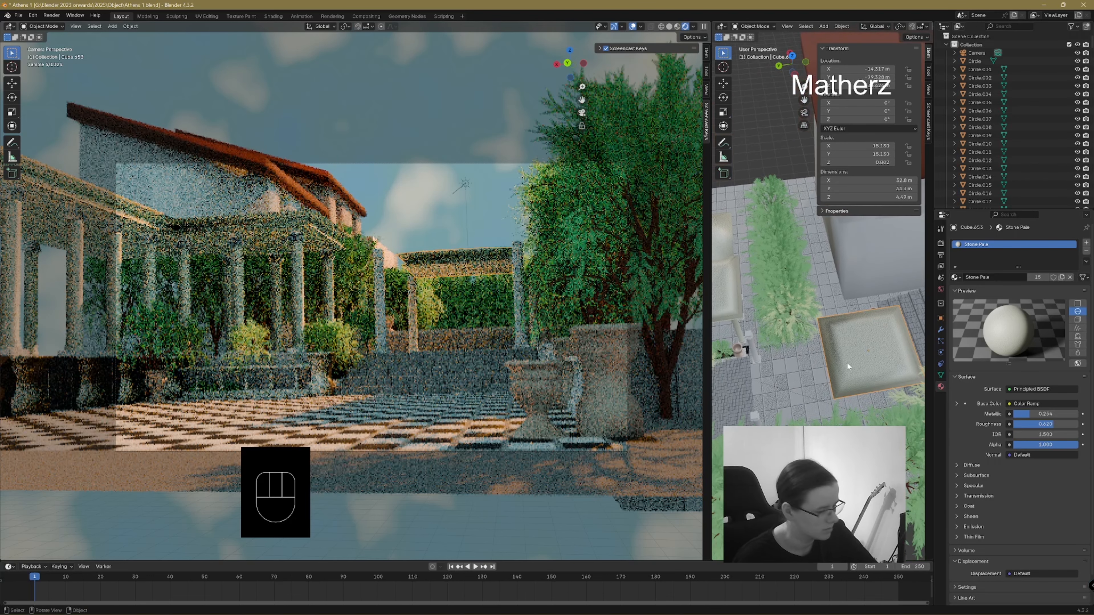
key(g)
key(y)
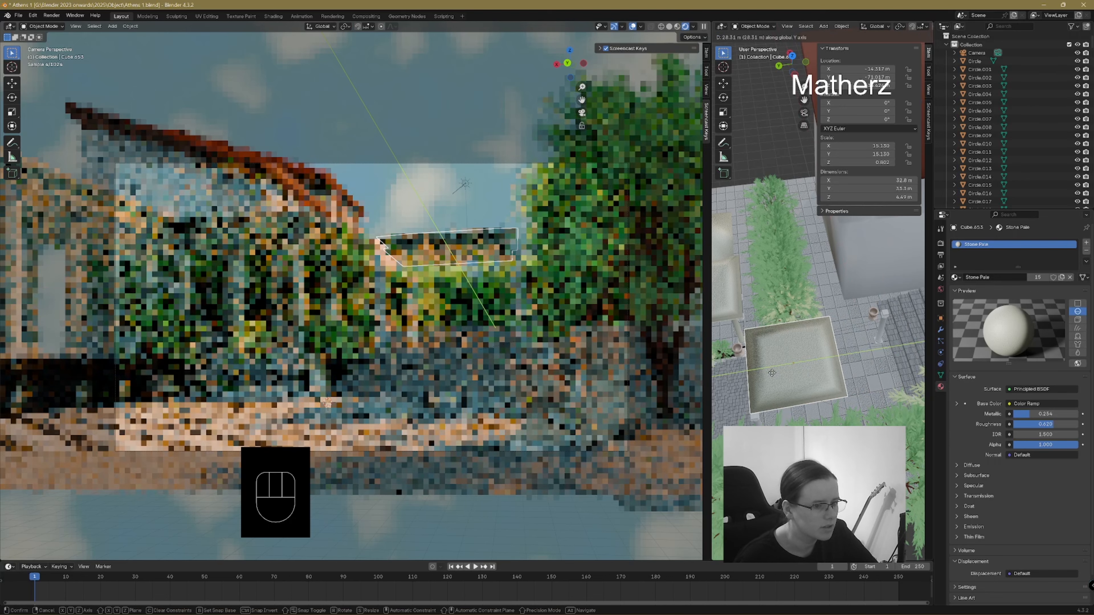
click(779, 376)
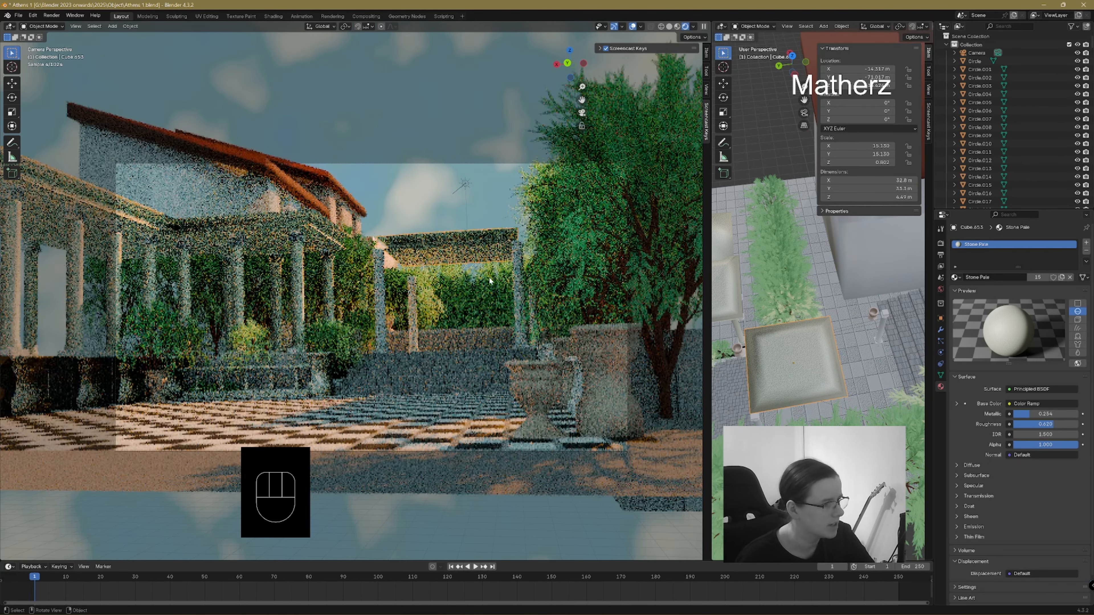
key(Delete)
- Duplicate the long colonnade roof slab and place the copy over the free-standing columns behind the steps
click(140, 232)
scroll(792, 339, down, 2)
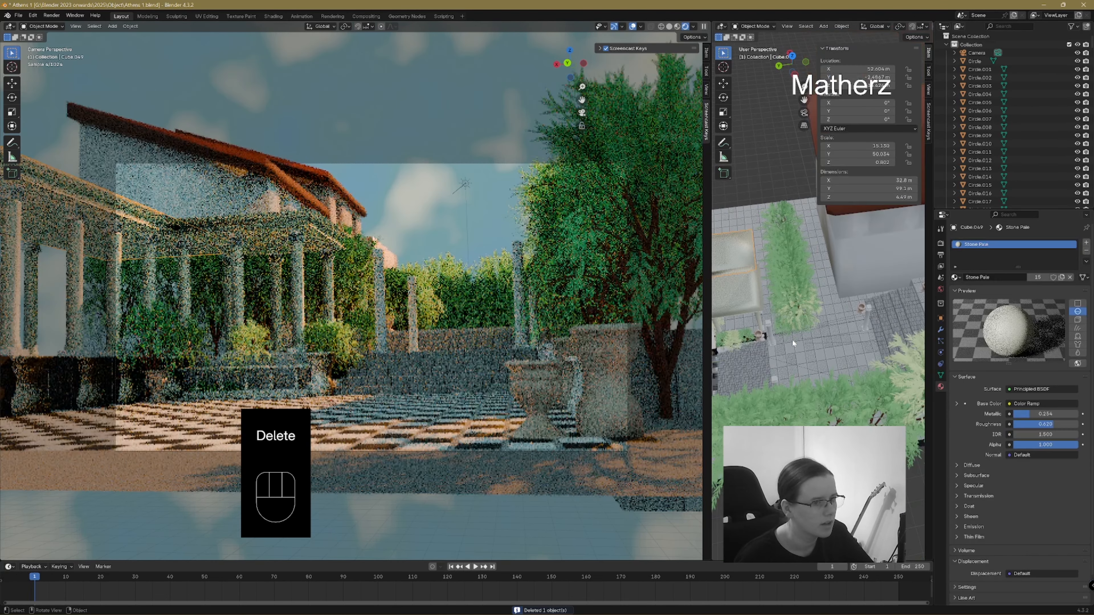
key(shift+d)
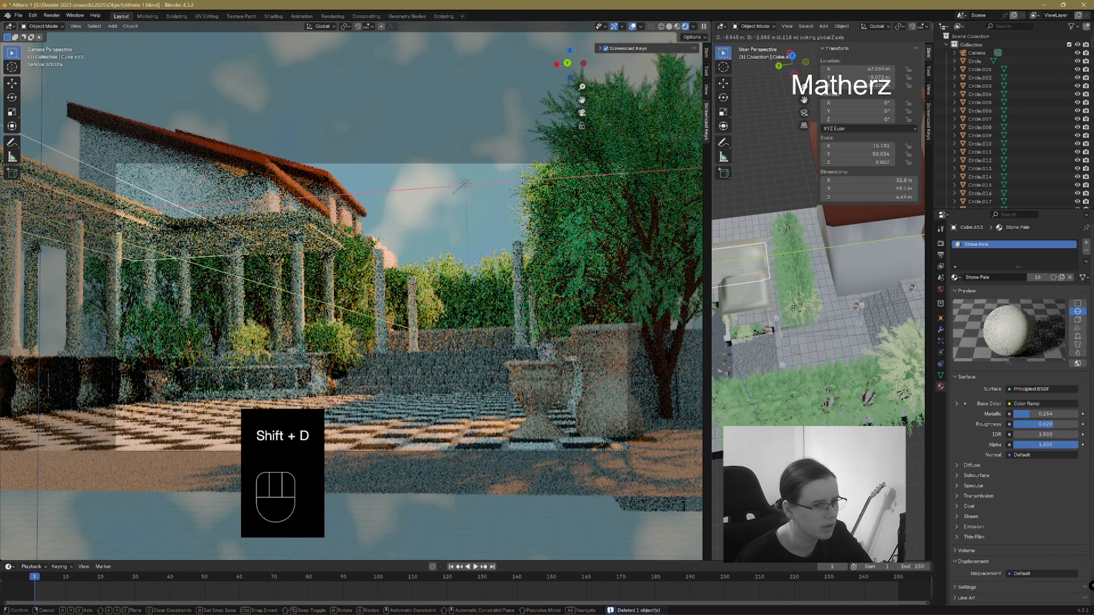
key(x)
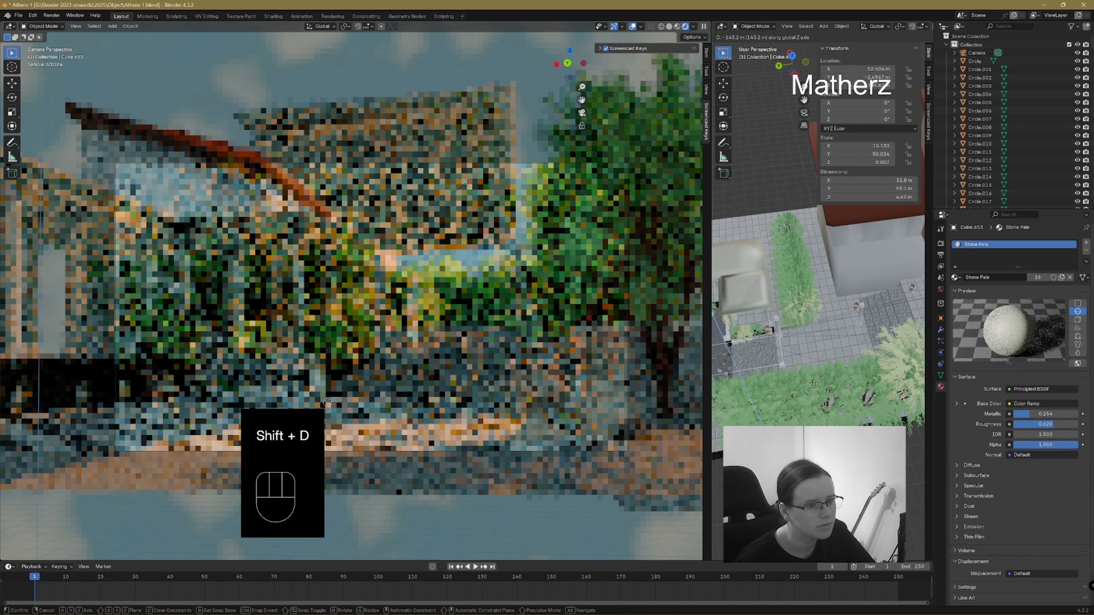
click(787, 366)
key(g)
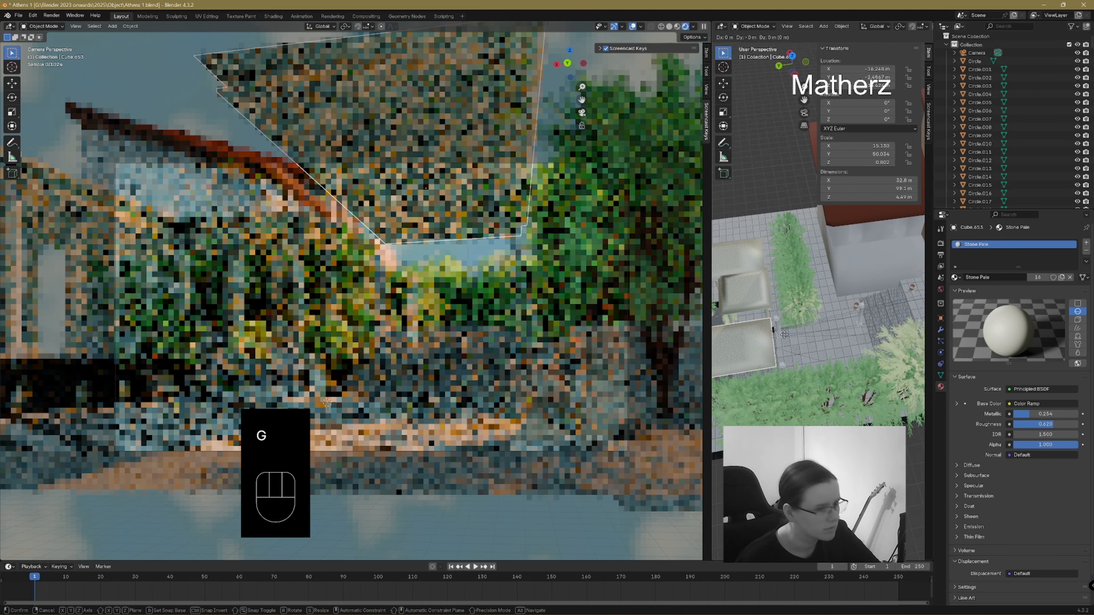
click(840, 347)
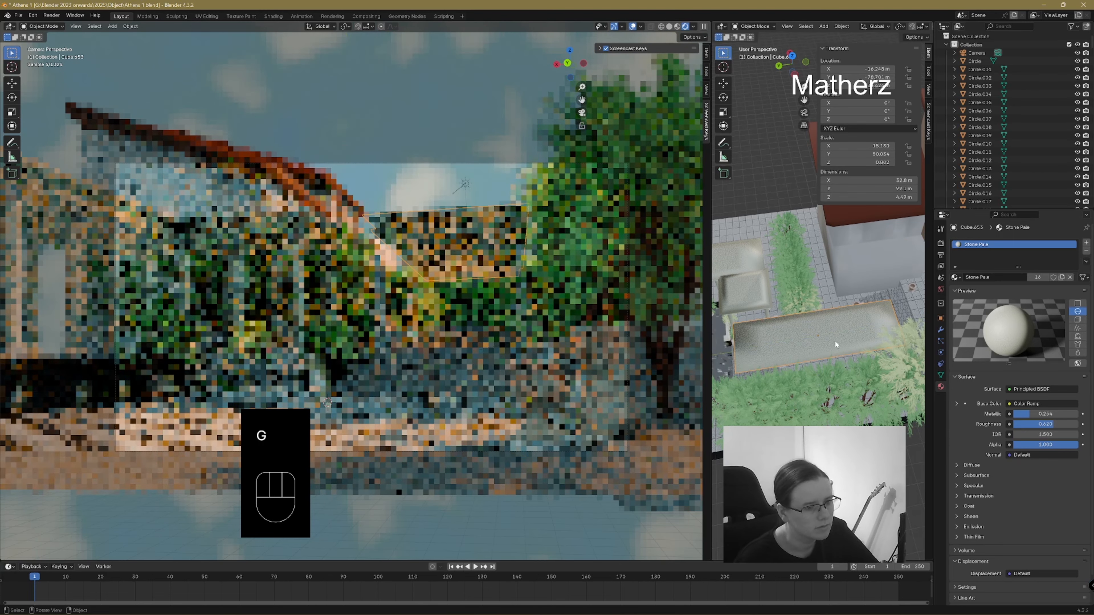
- Enlarge the duplicated roof slab about 1.2 times and shorten it to about 60 m along the Y axis
key(s)
click(851, 338)
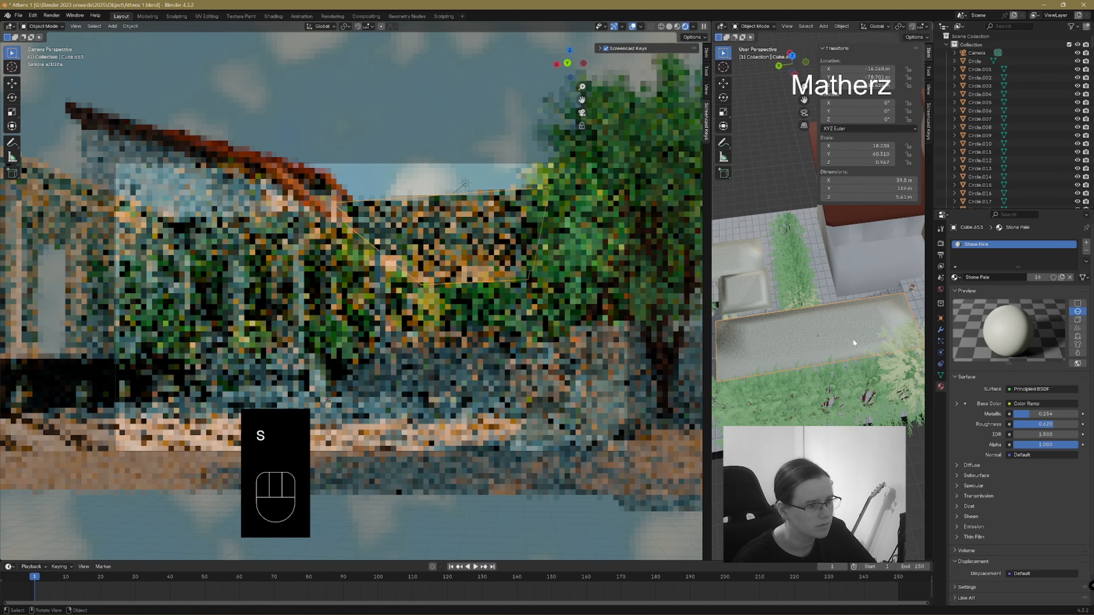
shift+middle_drag(855, 334, 890, 301)
key(s)
key(y)
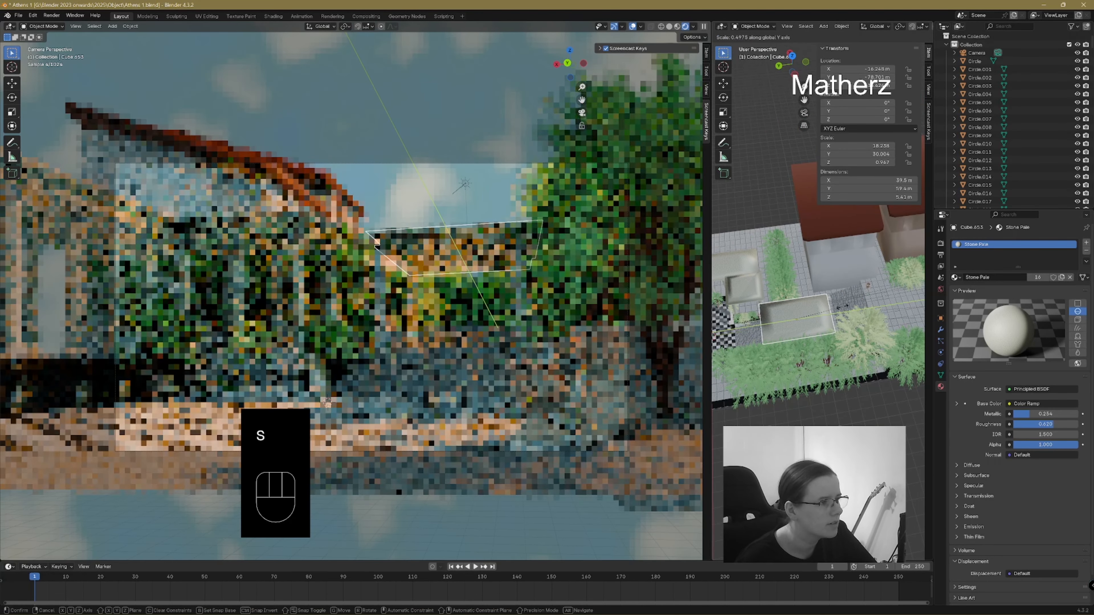
click(842, 311)
- Nudge the new roof slab about -0.2 m along the X axis to align it over its columns
middle_drag(808, 334, 858, 330)
scroll(864, 324, up, 4)
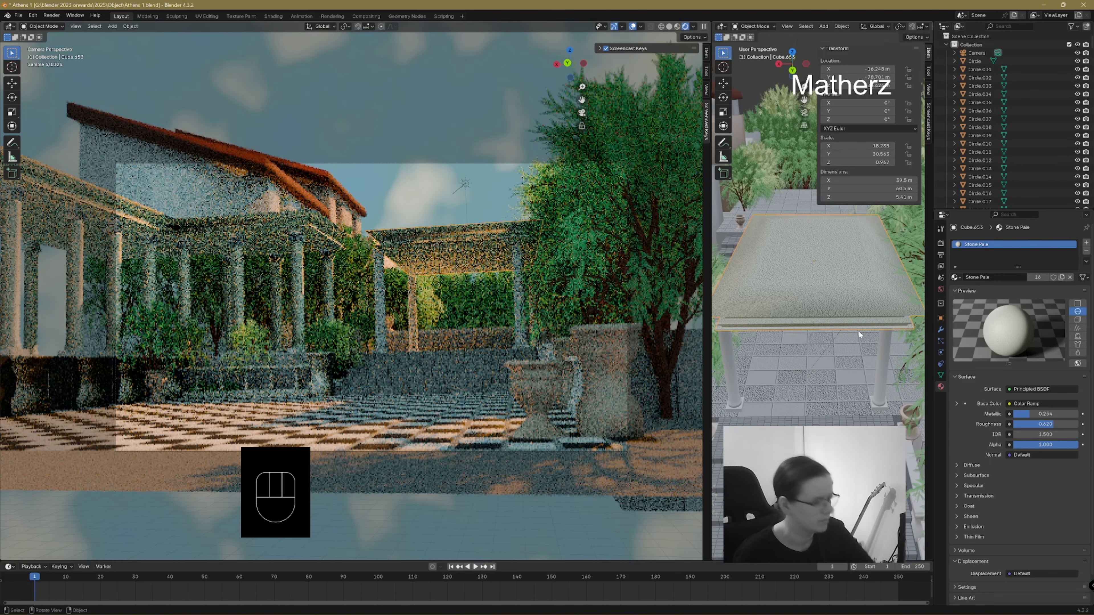
key(g)
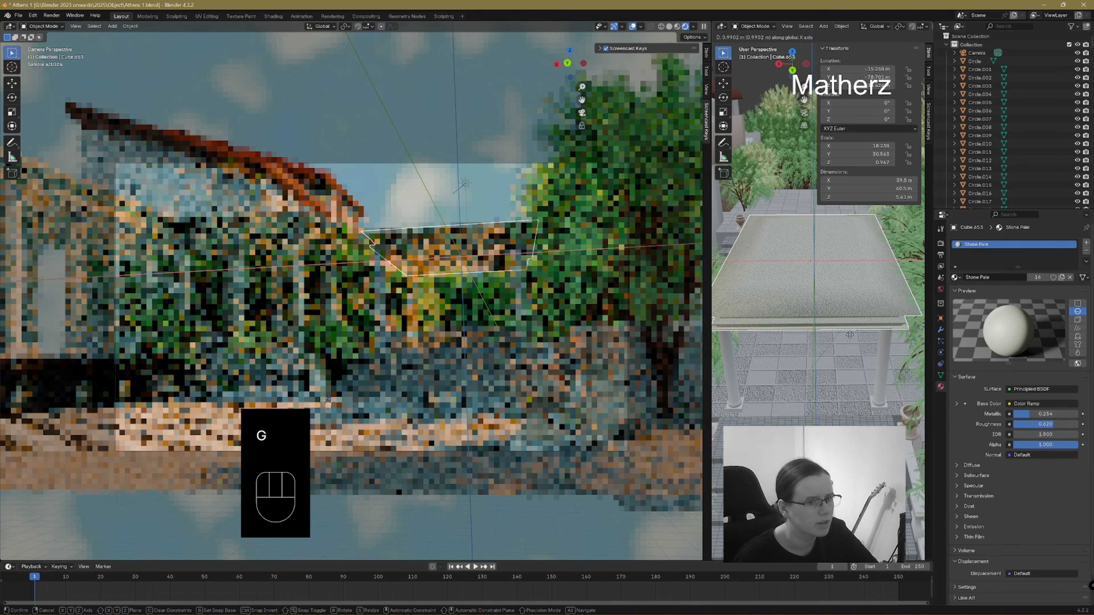
click(470, 230)
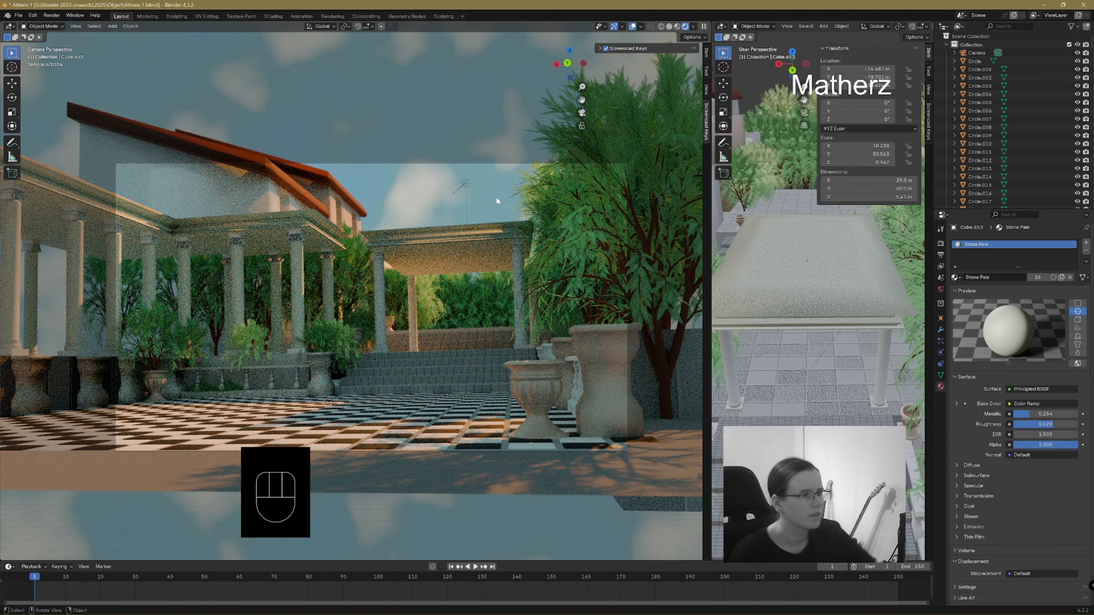
- Switch the camera view to Material Preview shading and shift the new roof slab about 0.9 m along the X axis
click(677, 27)
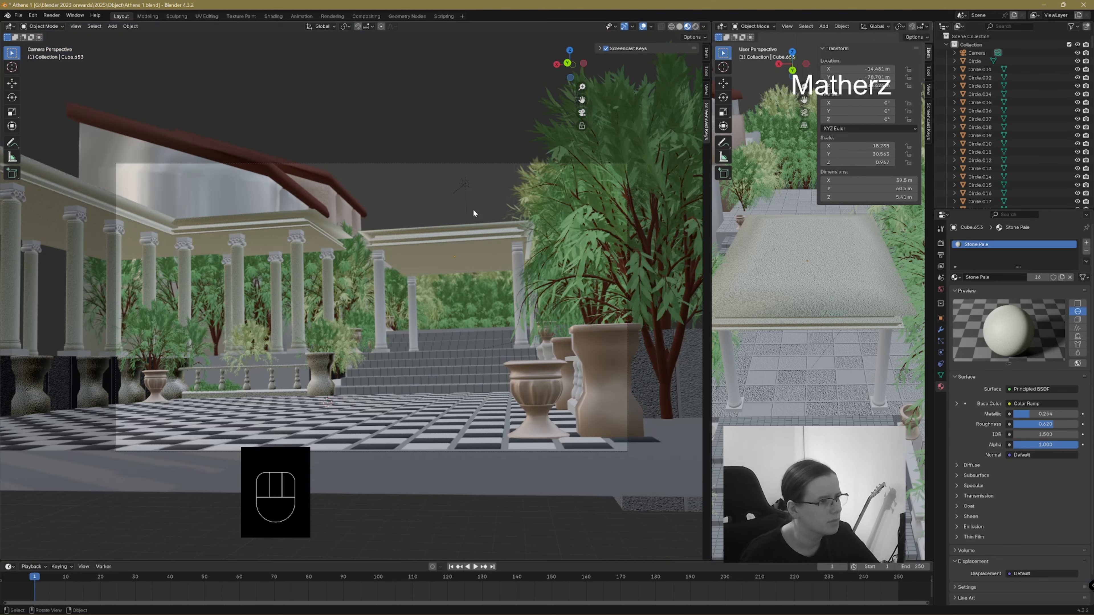
click(490, 245)
key(g)
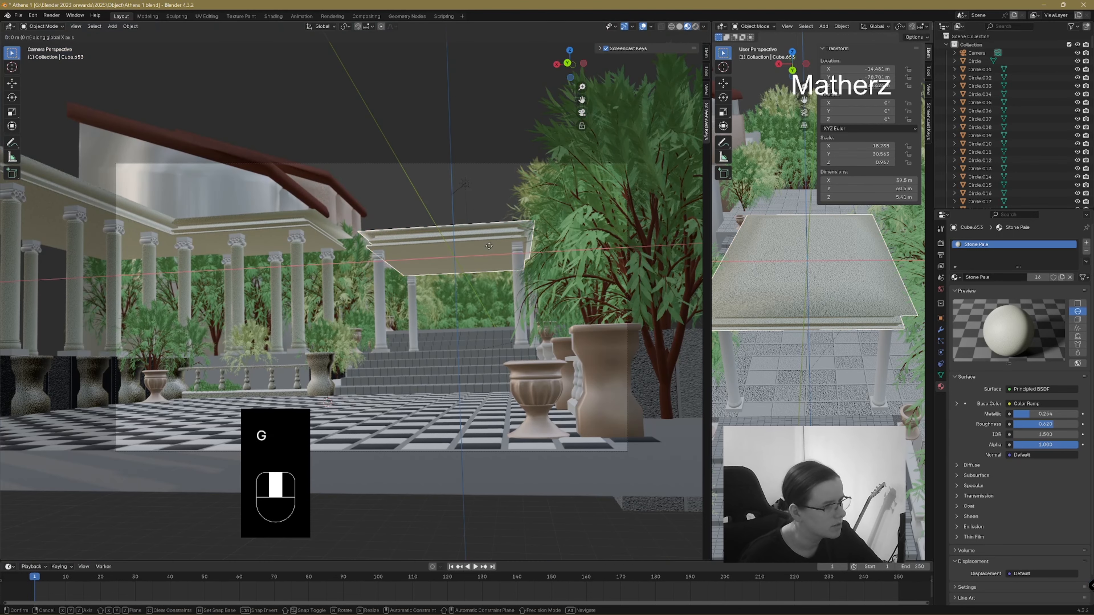
key(x)
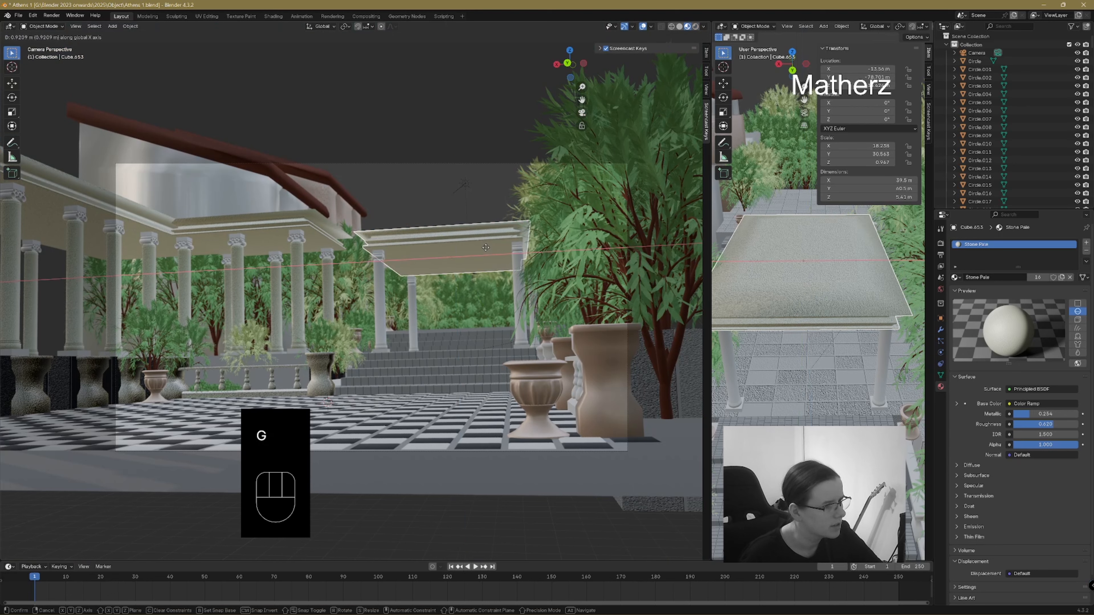
click(486, 247)
- Widen the new roof slab to about 43 m along the X axis so it overhangs the rear columns
key(s)
key(x)
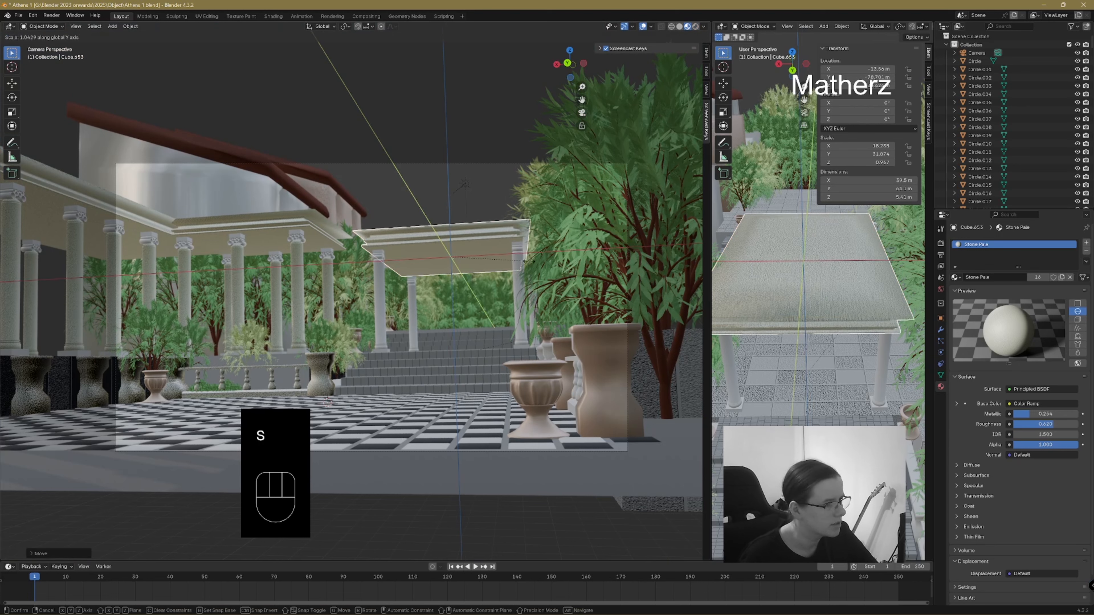
click(532, 260)
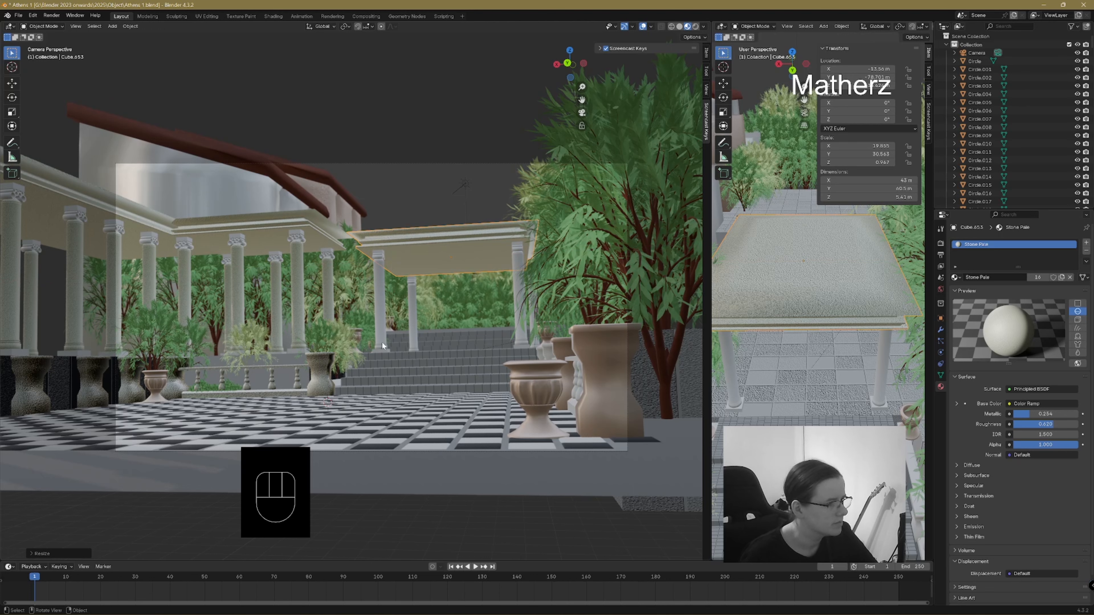
click(360, 336)
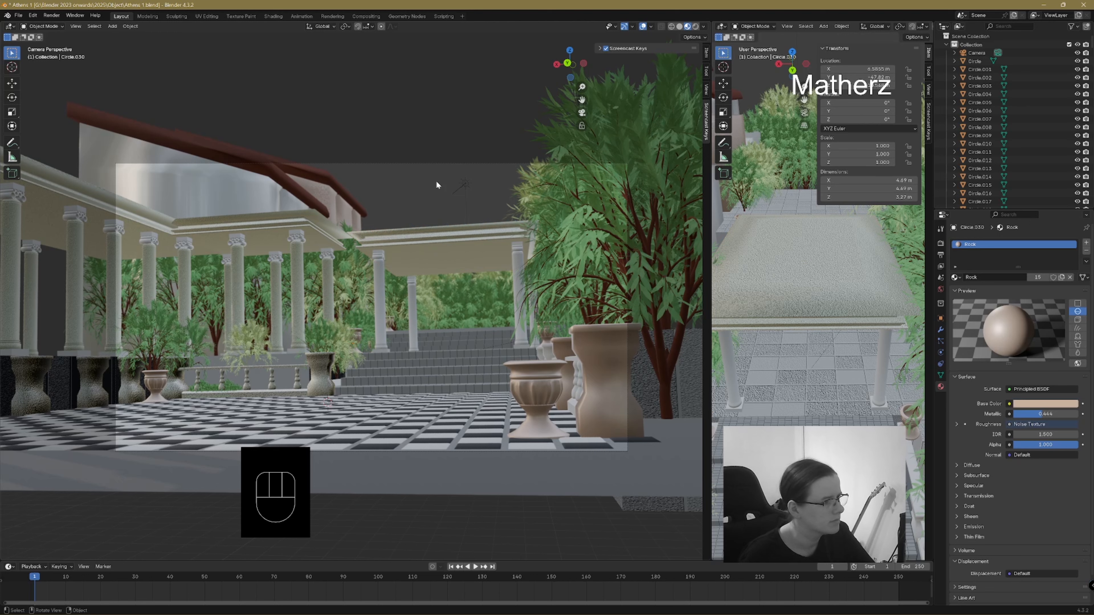